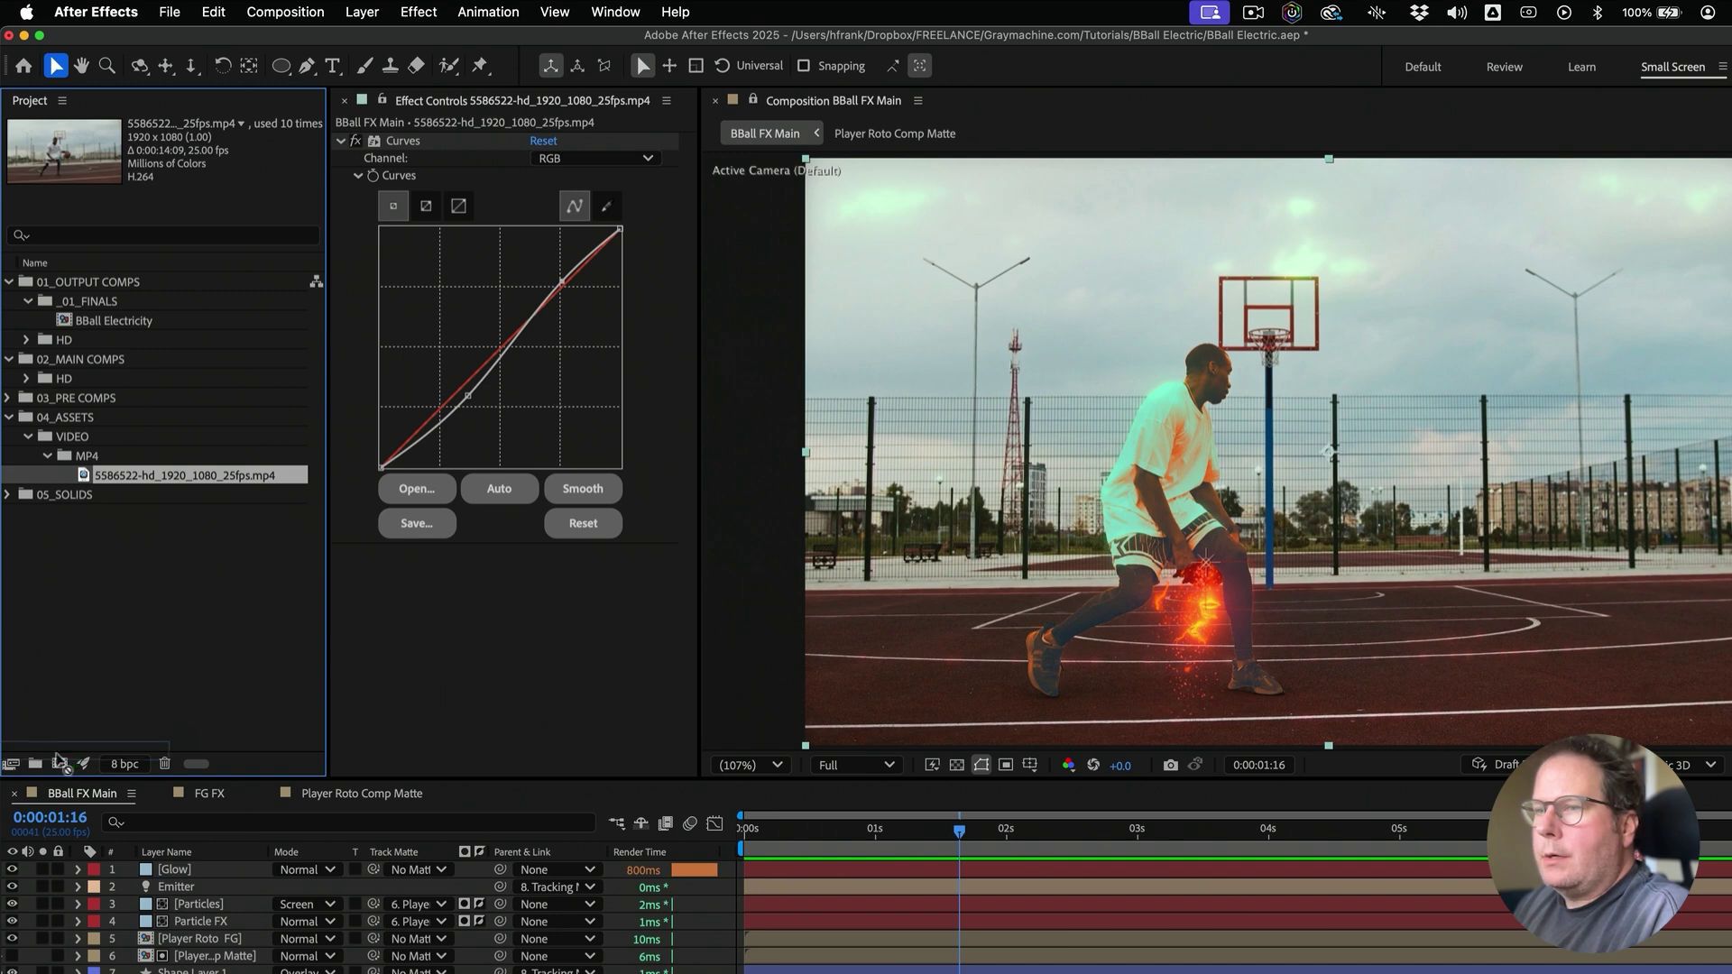
Trim the 5586522-hd_1920_1080_25fps composition so it ends at 0:00:08:00
left_click_drag(1063, 834, 1405, 890)
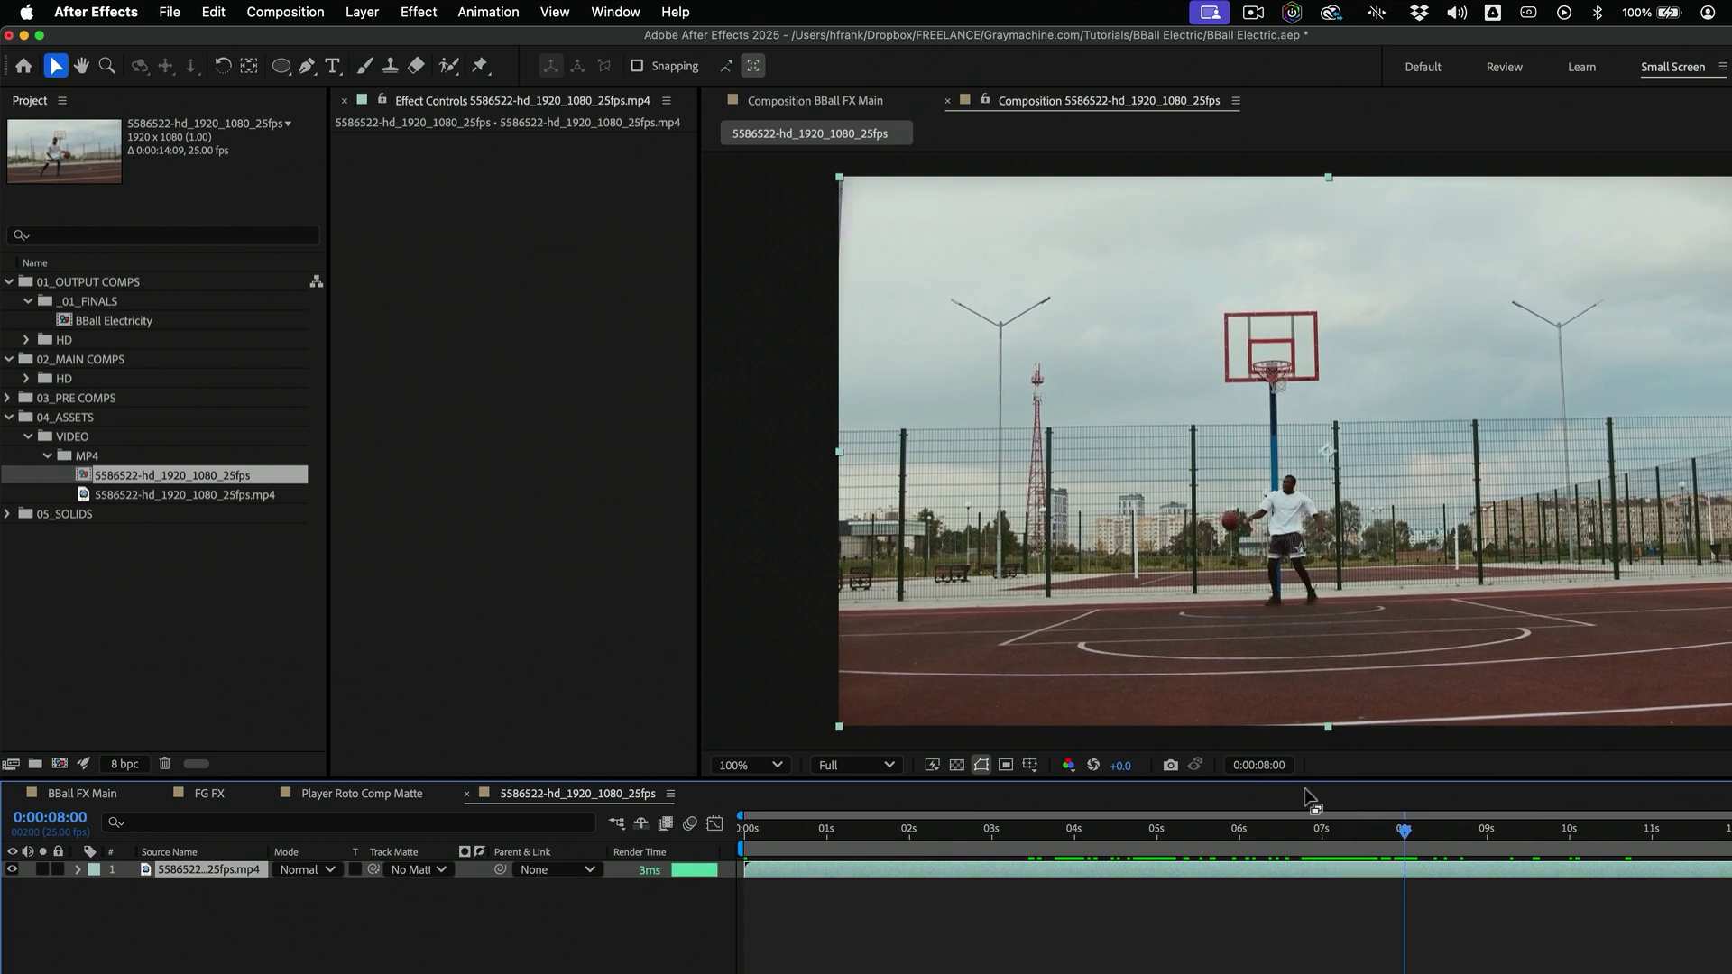
key("n")
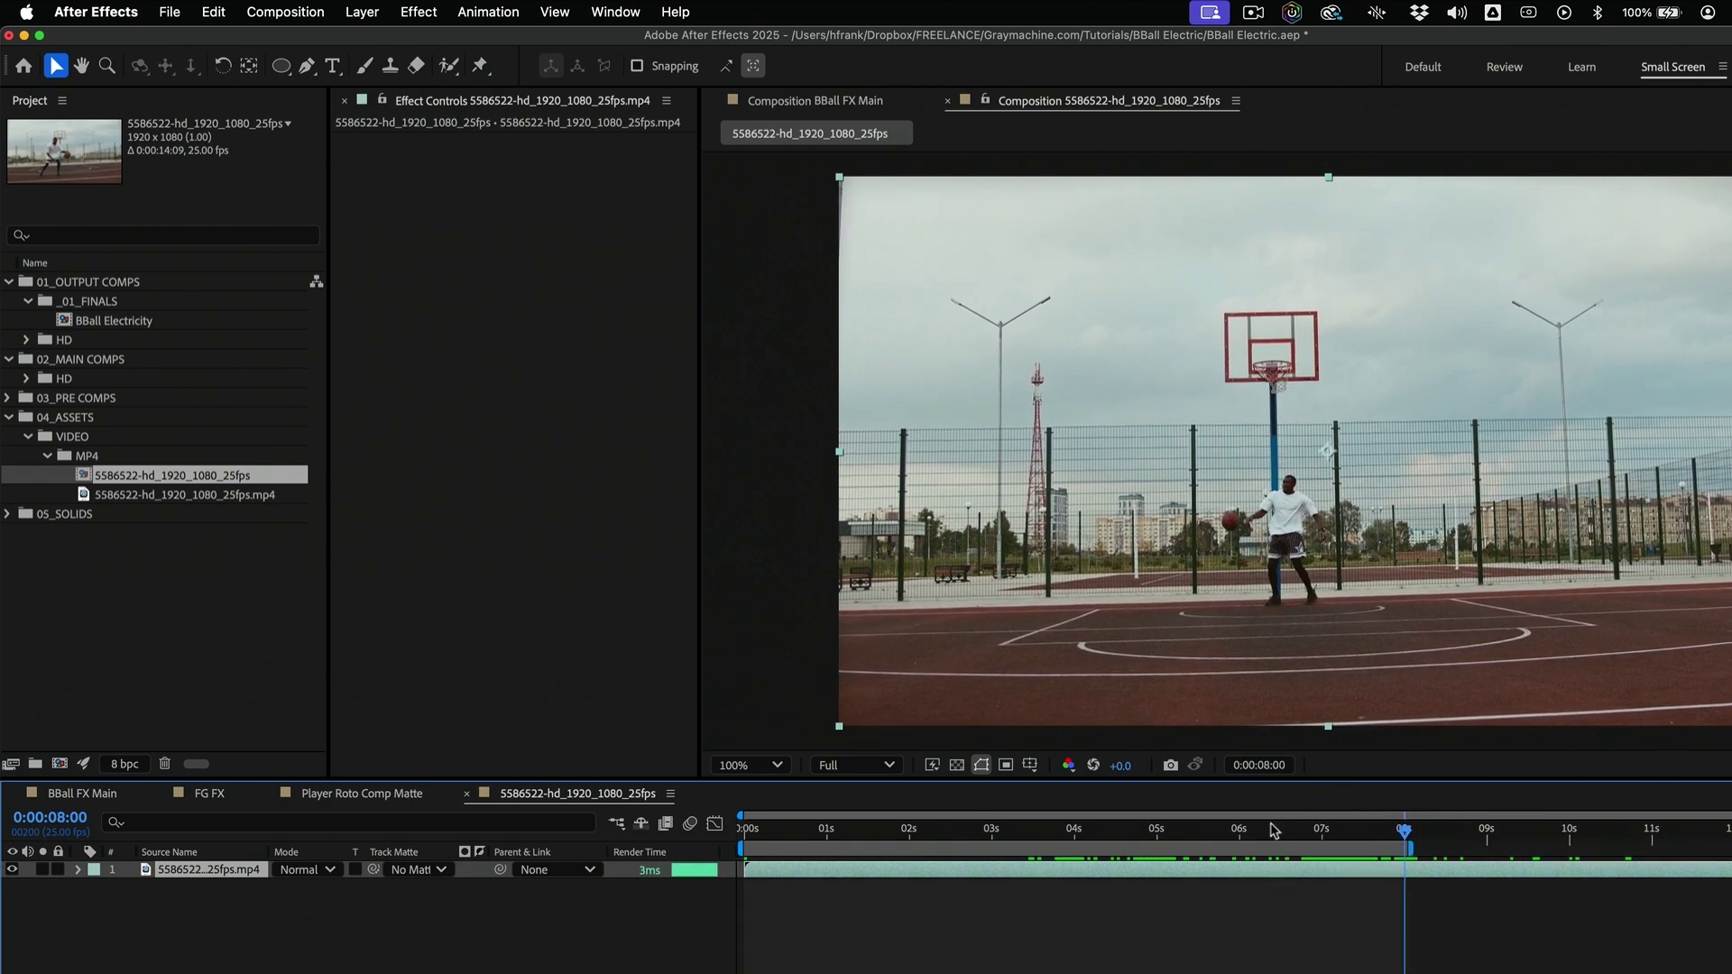
right_click(1310, 855)
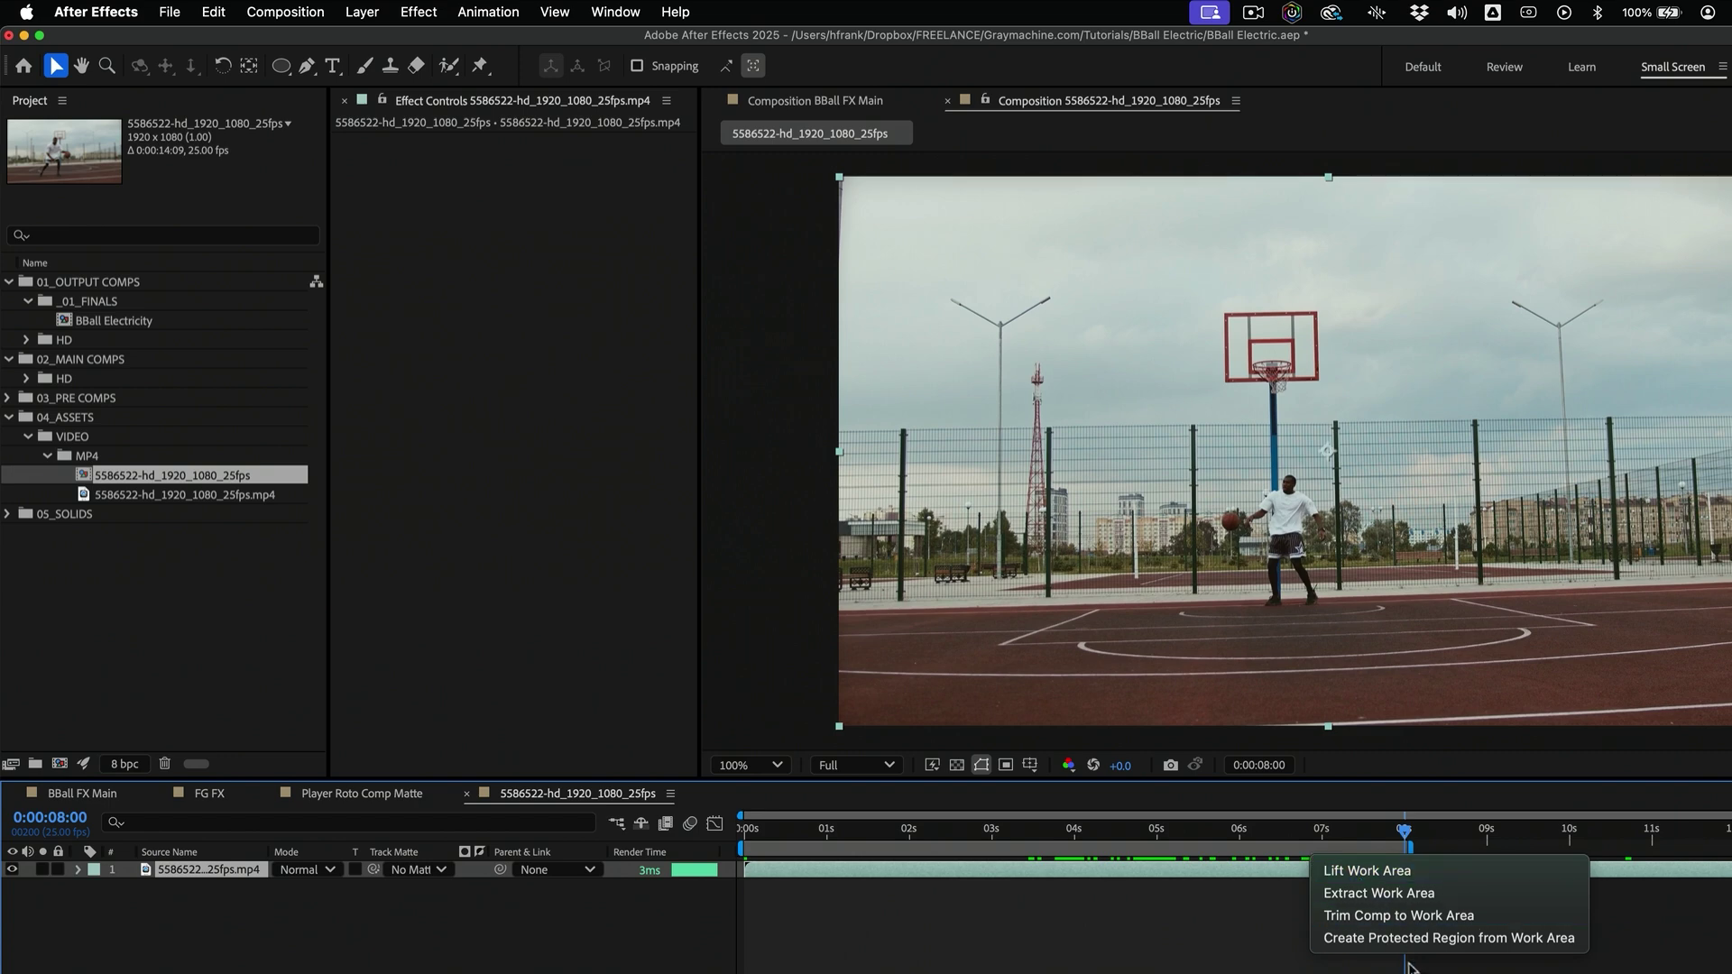
left_click(1398, 914)
Go to 0:00:01:01 in the trimmed composition and add a null object layer
left_click_drag(1665, 853, 899, 872)
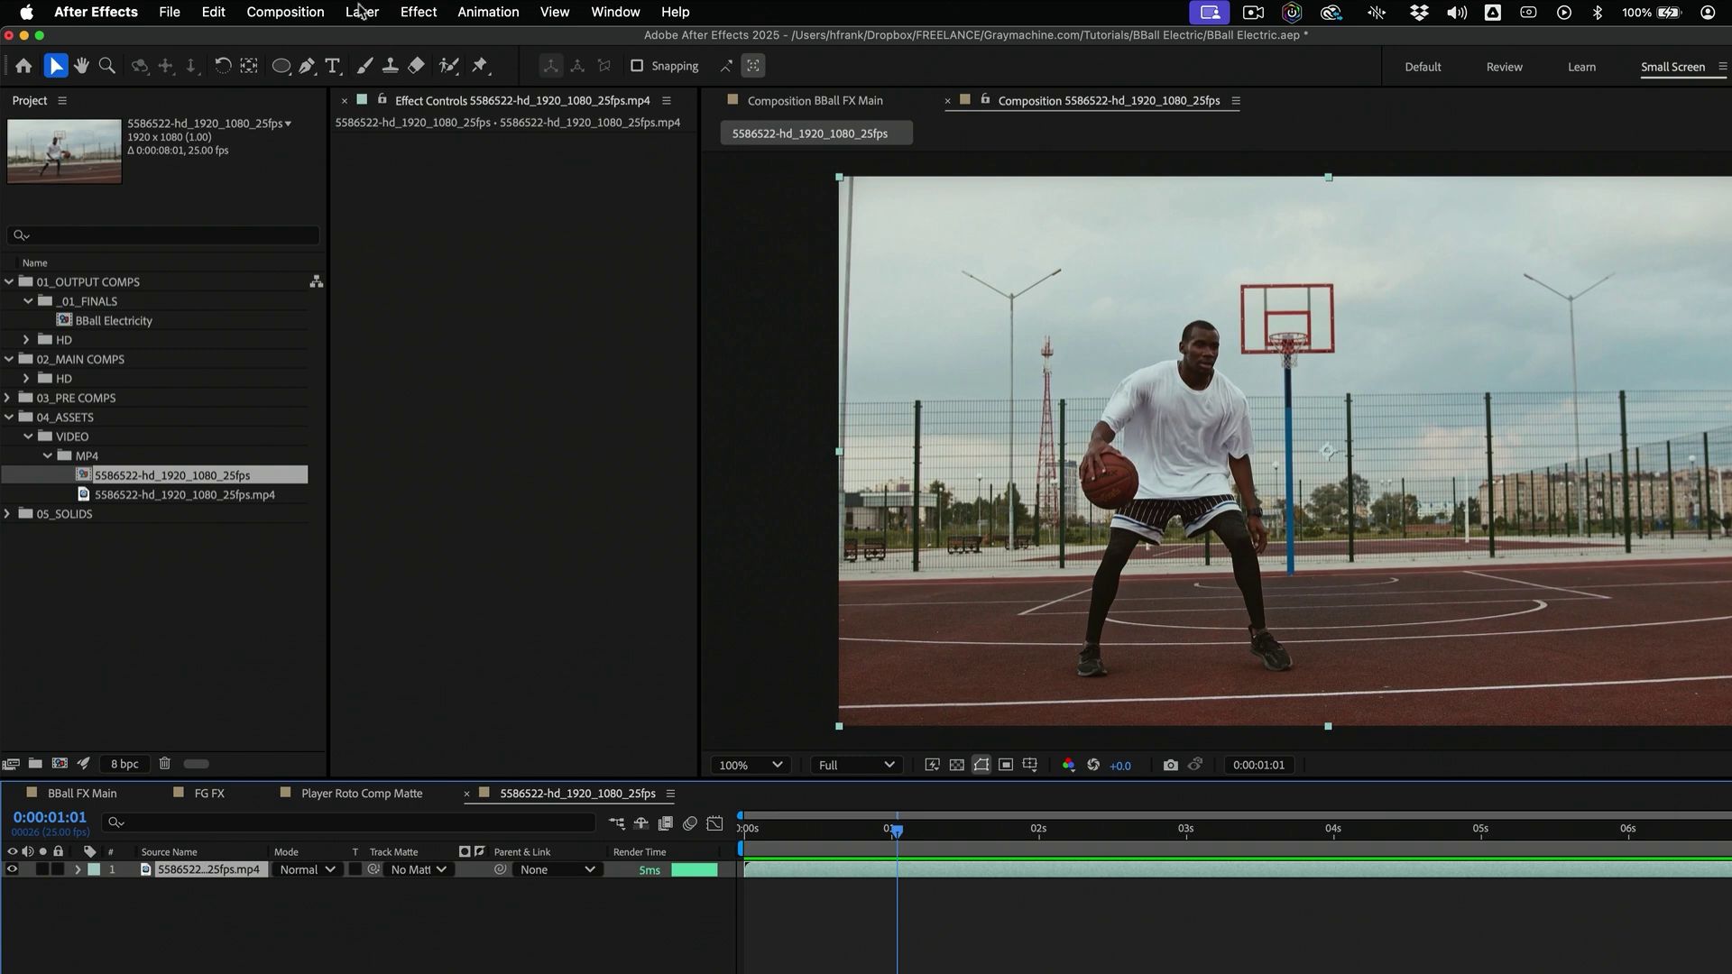
left_click(360, 11)
mouse_move(397, 42)
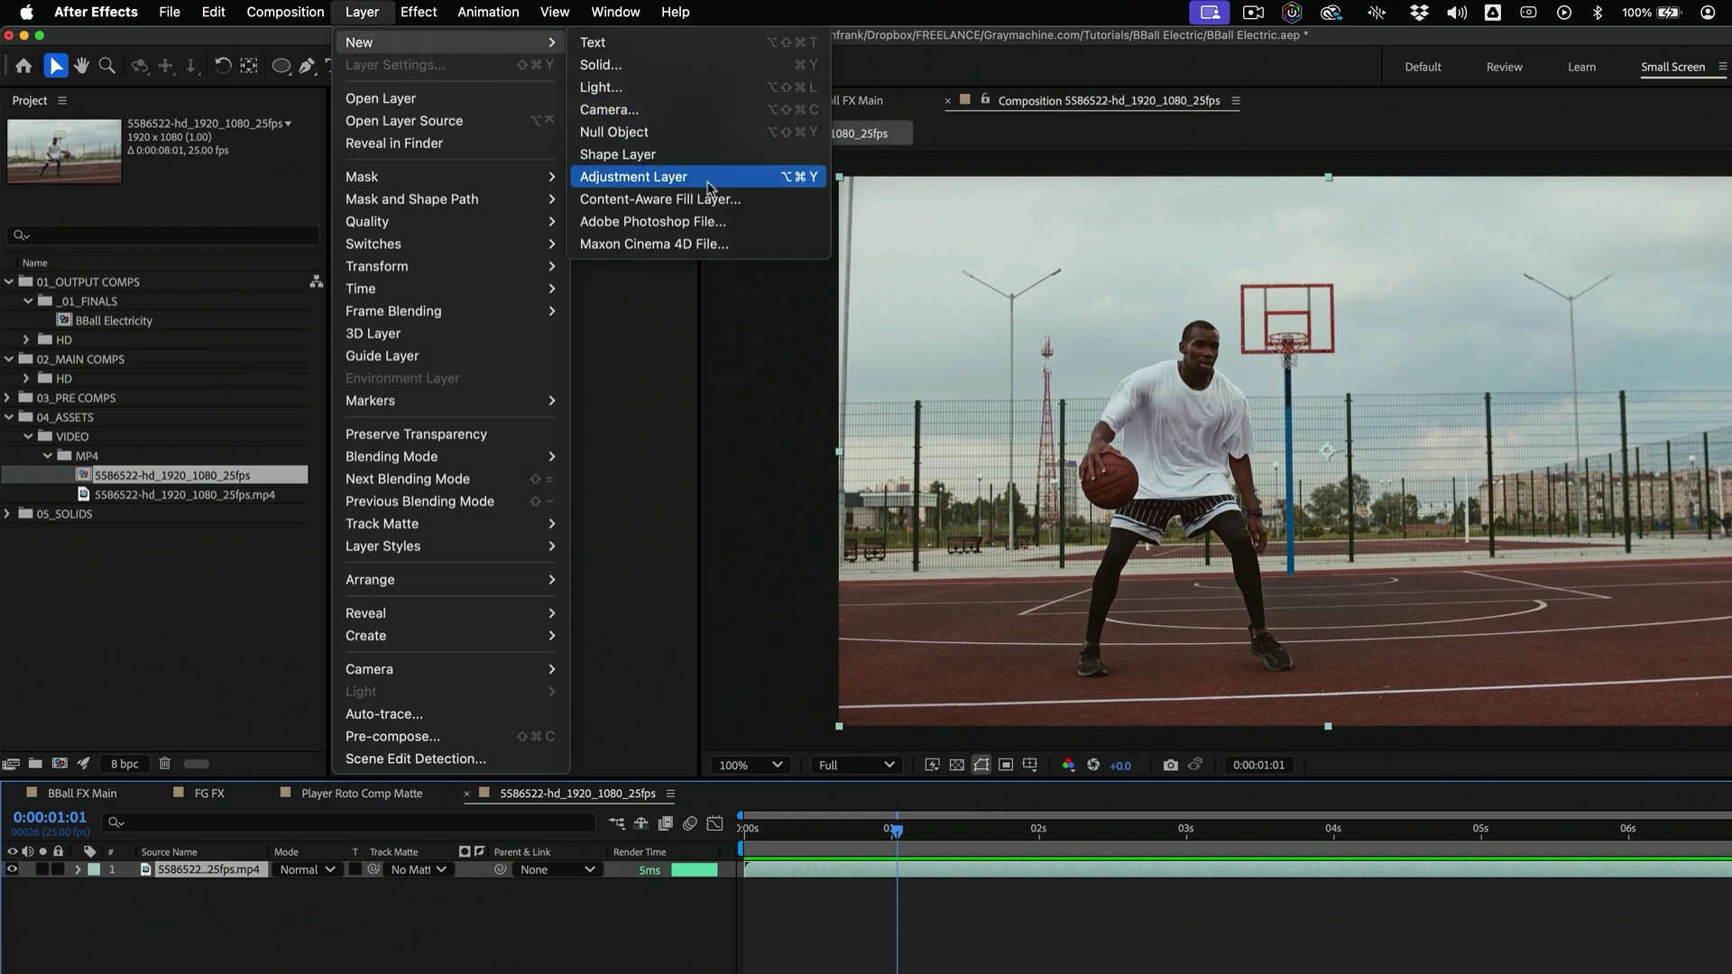
left_click(714, 133)
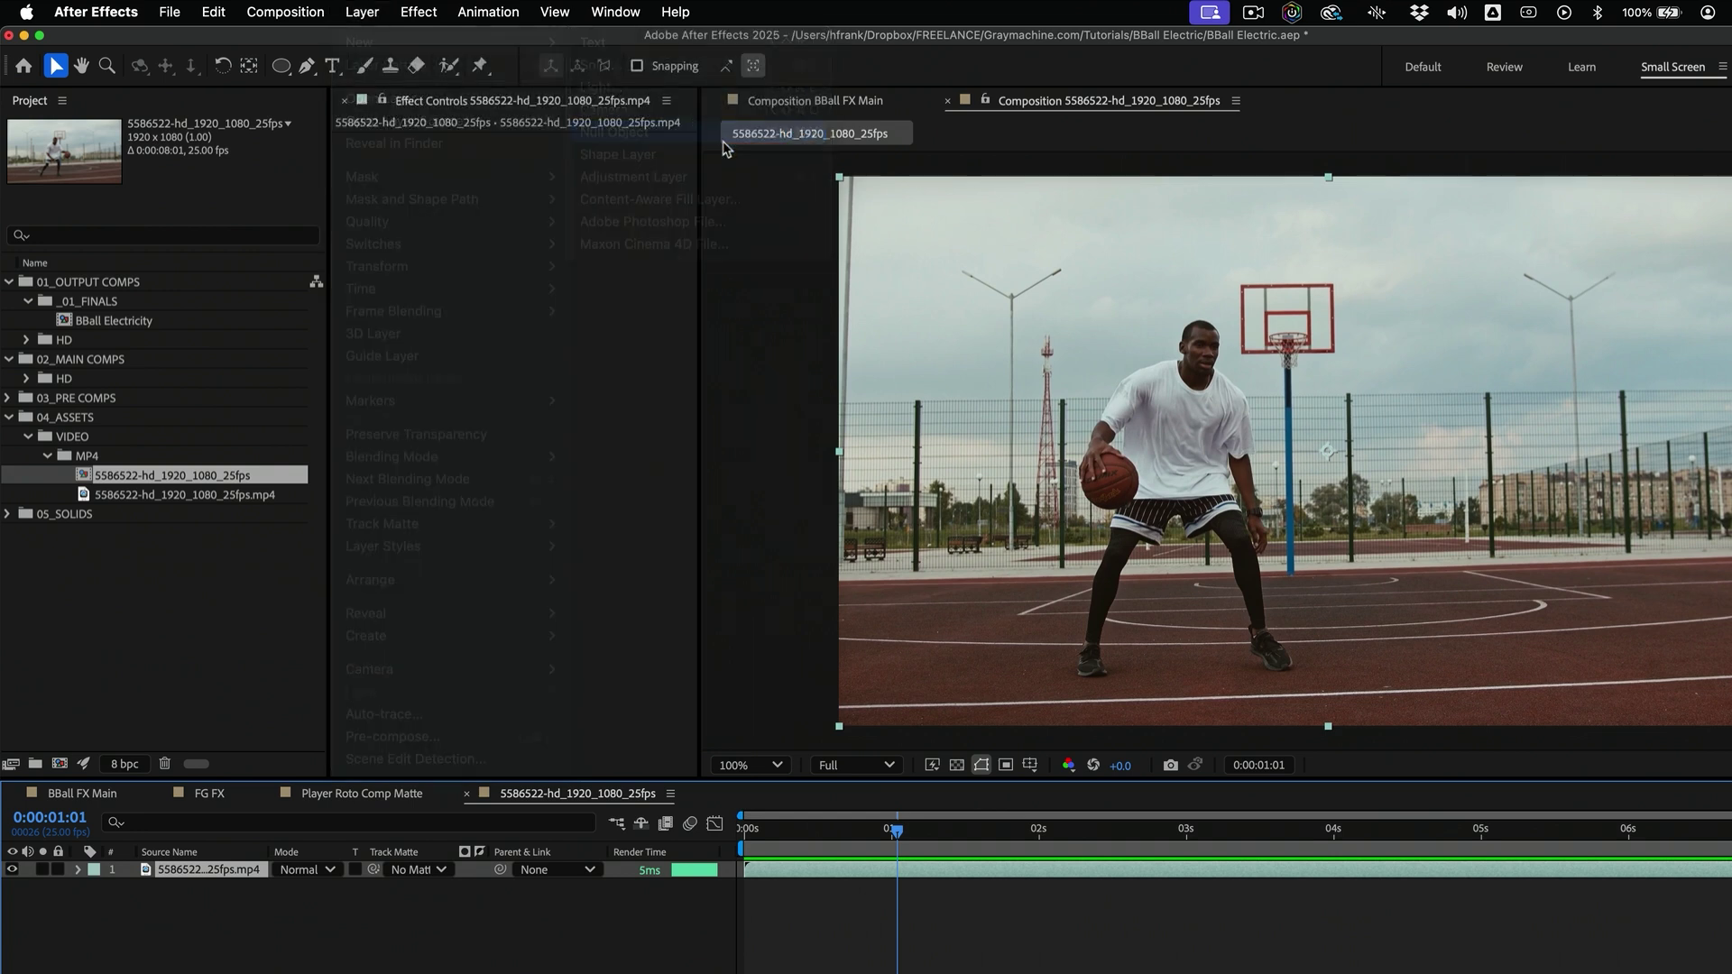
Rename the new null layer as Tracking Null
key("Return")
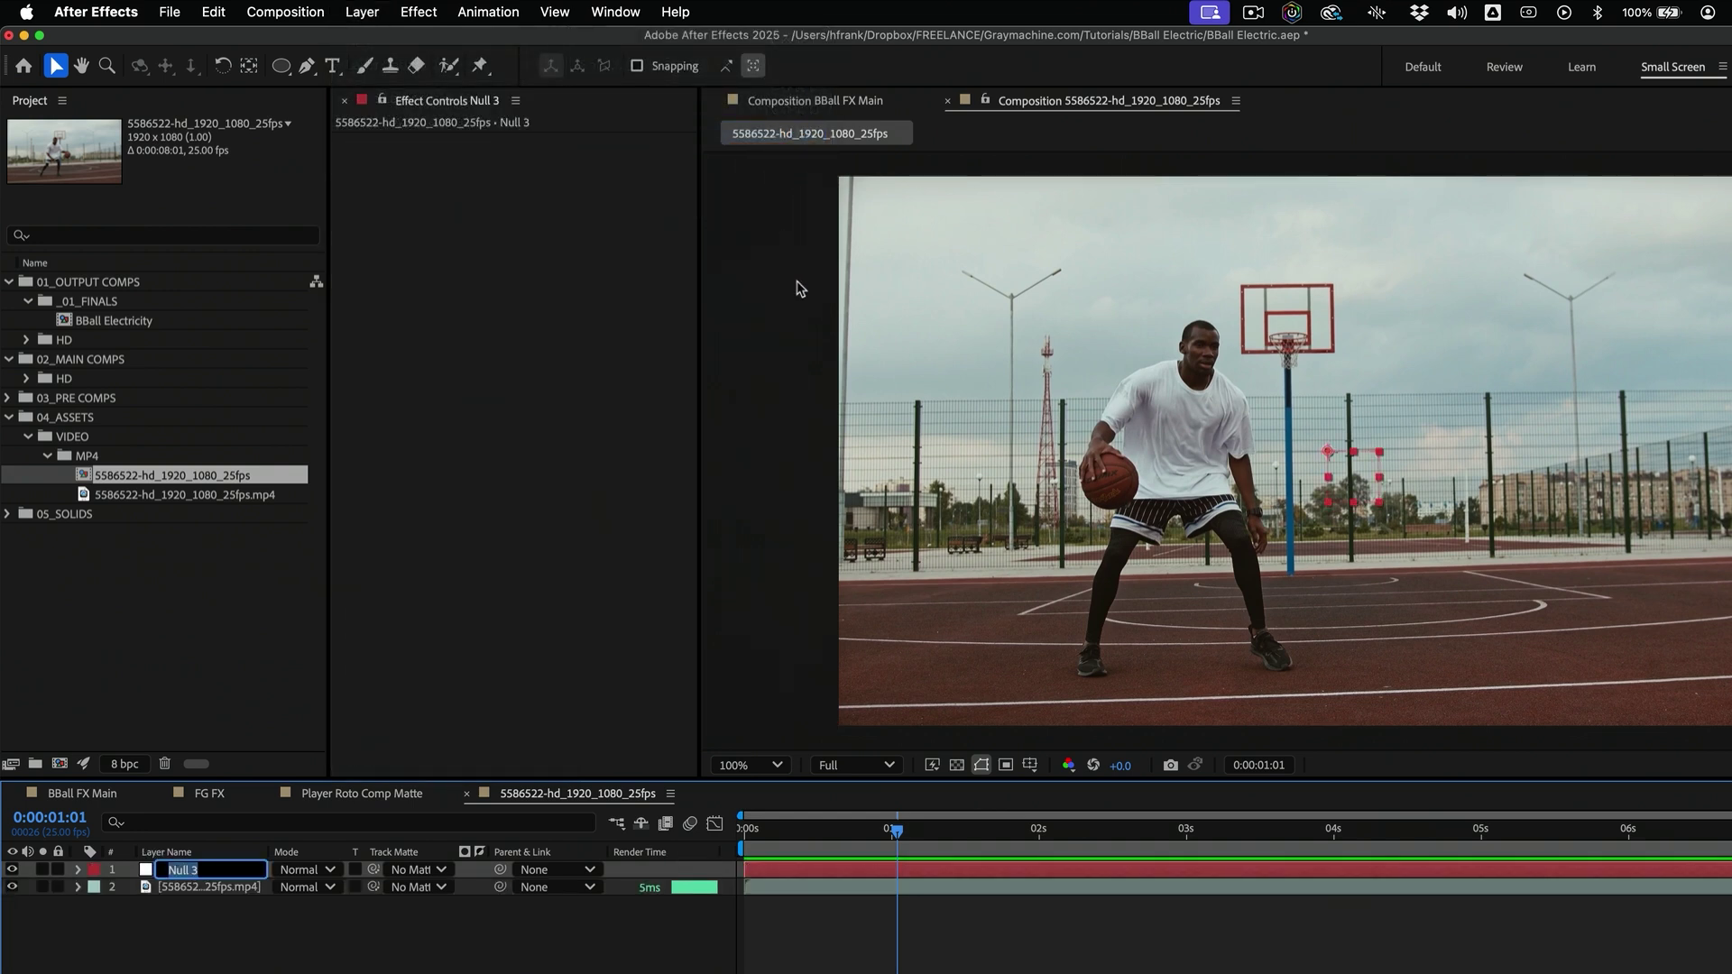
type("Tracking BN")
key("BackSpace")
key("BackSpace")
type("Null")
key("Return")
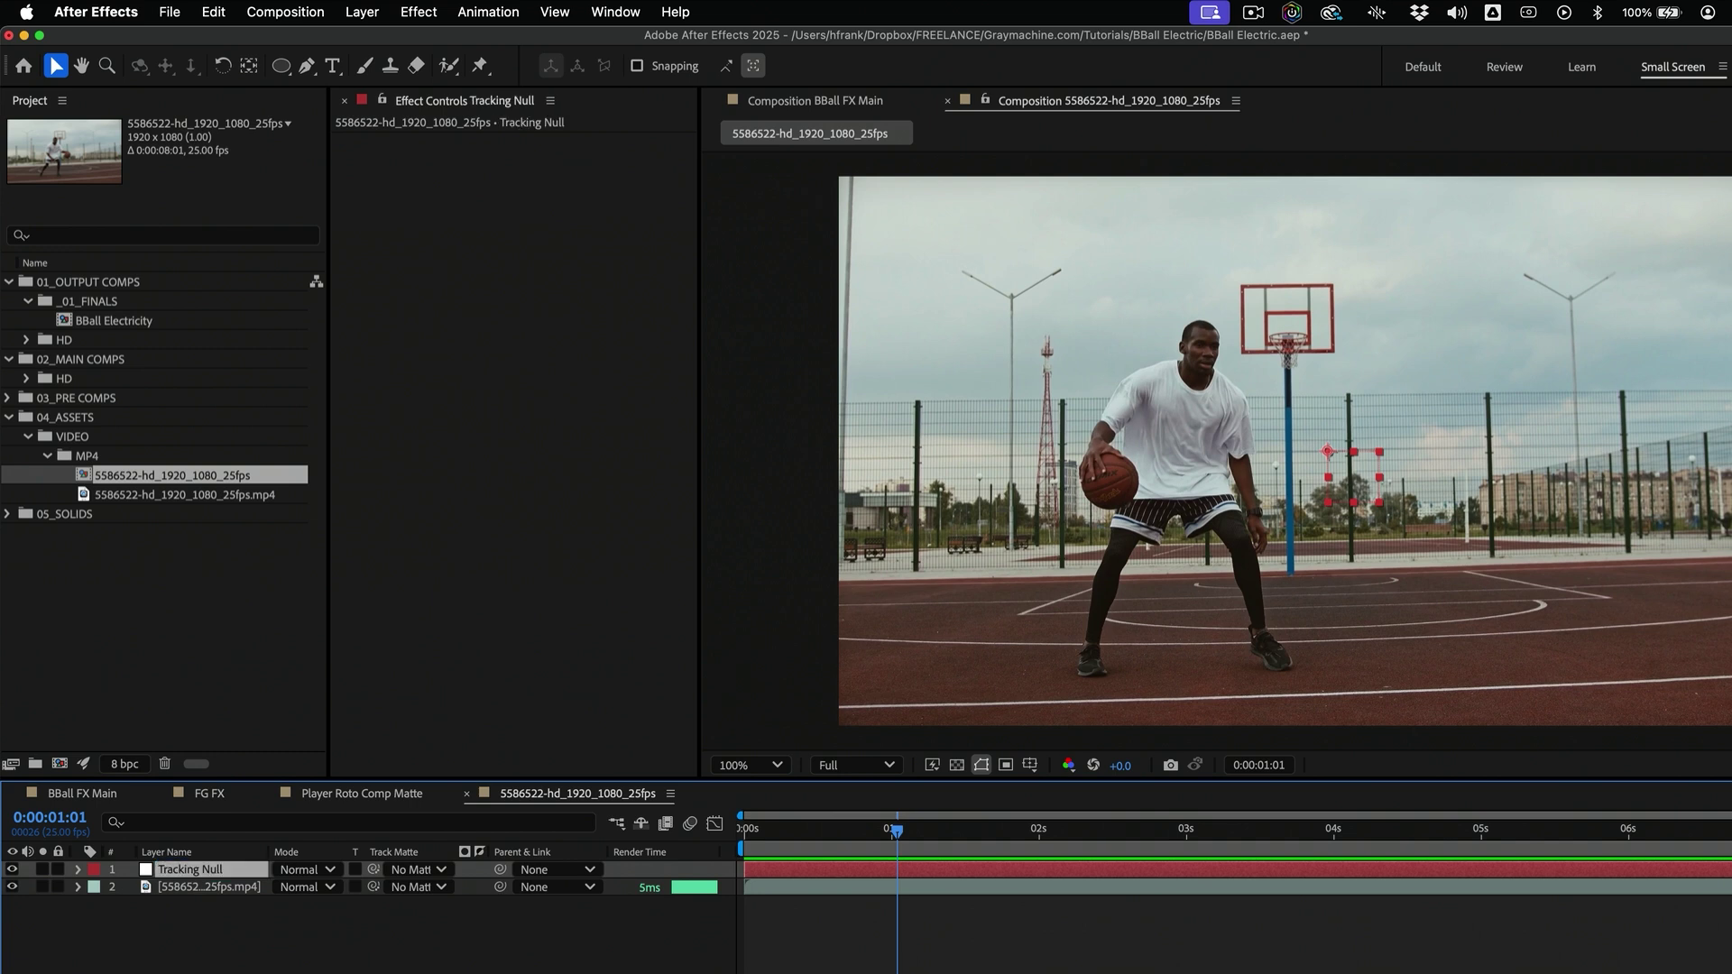
Save the project and make the Tracking Null a 3D layer
key("super+s")
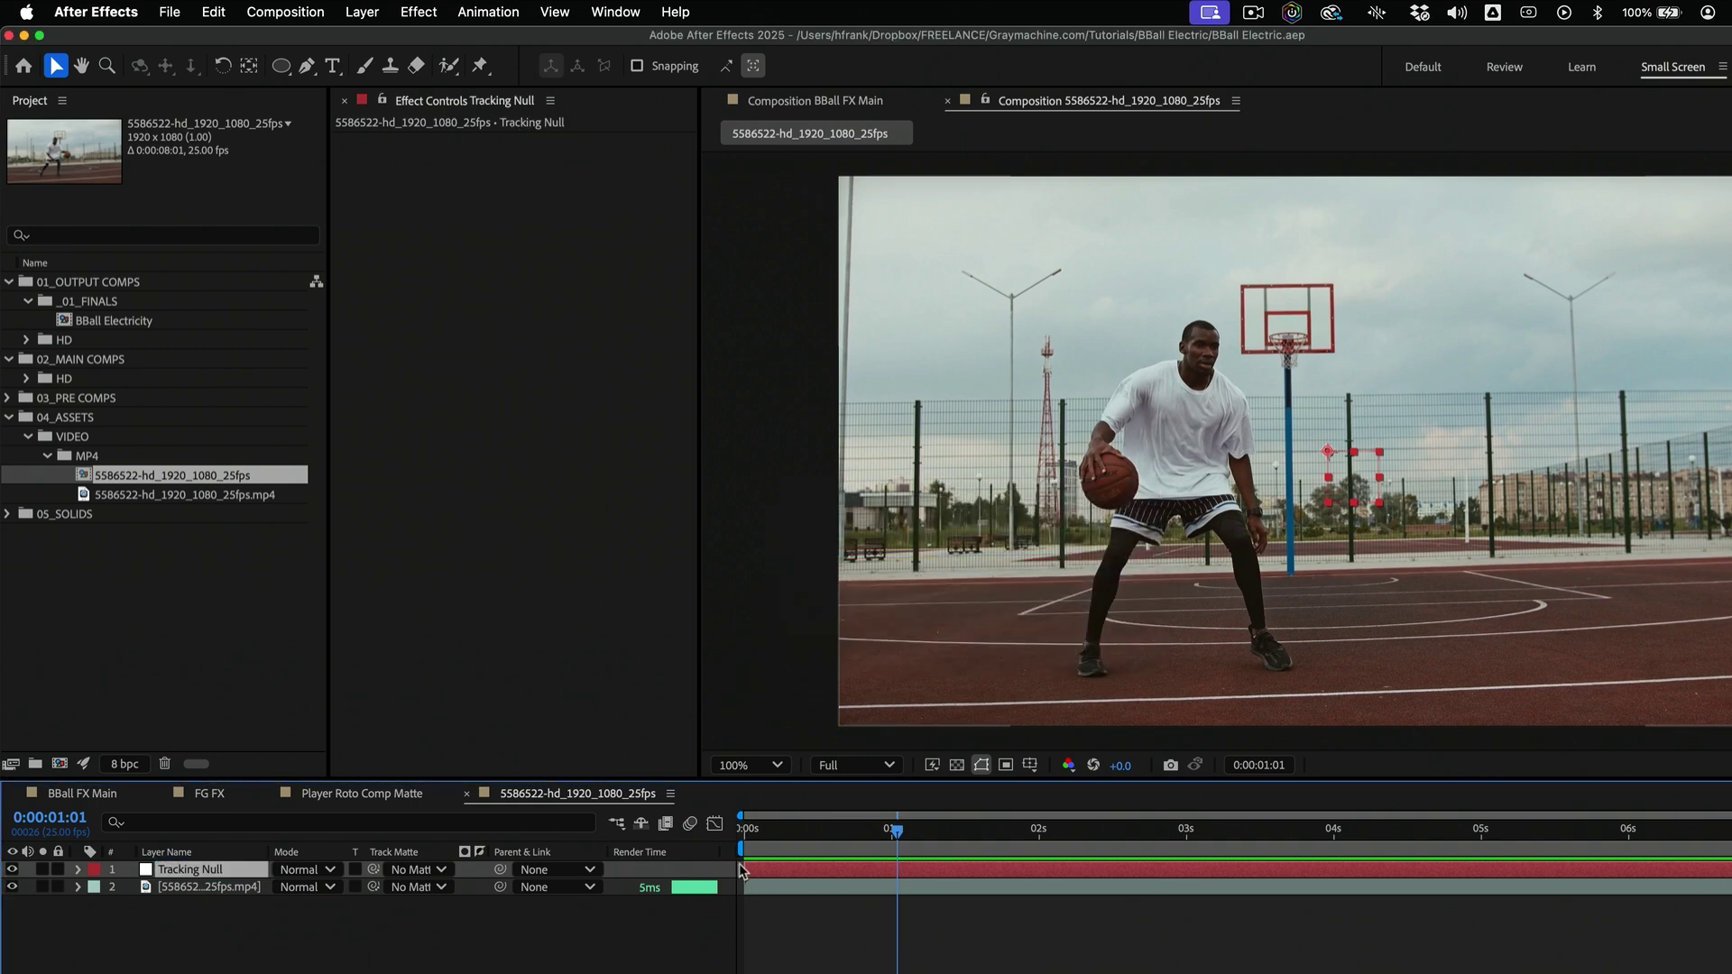
key("F4")
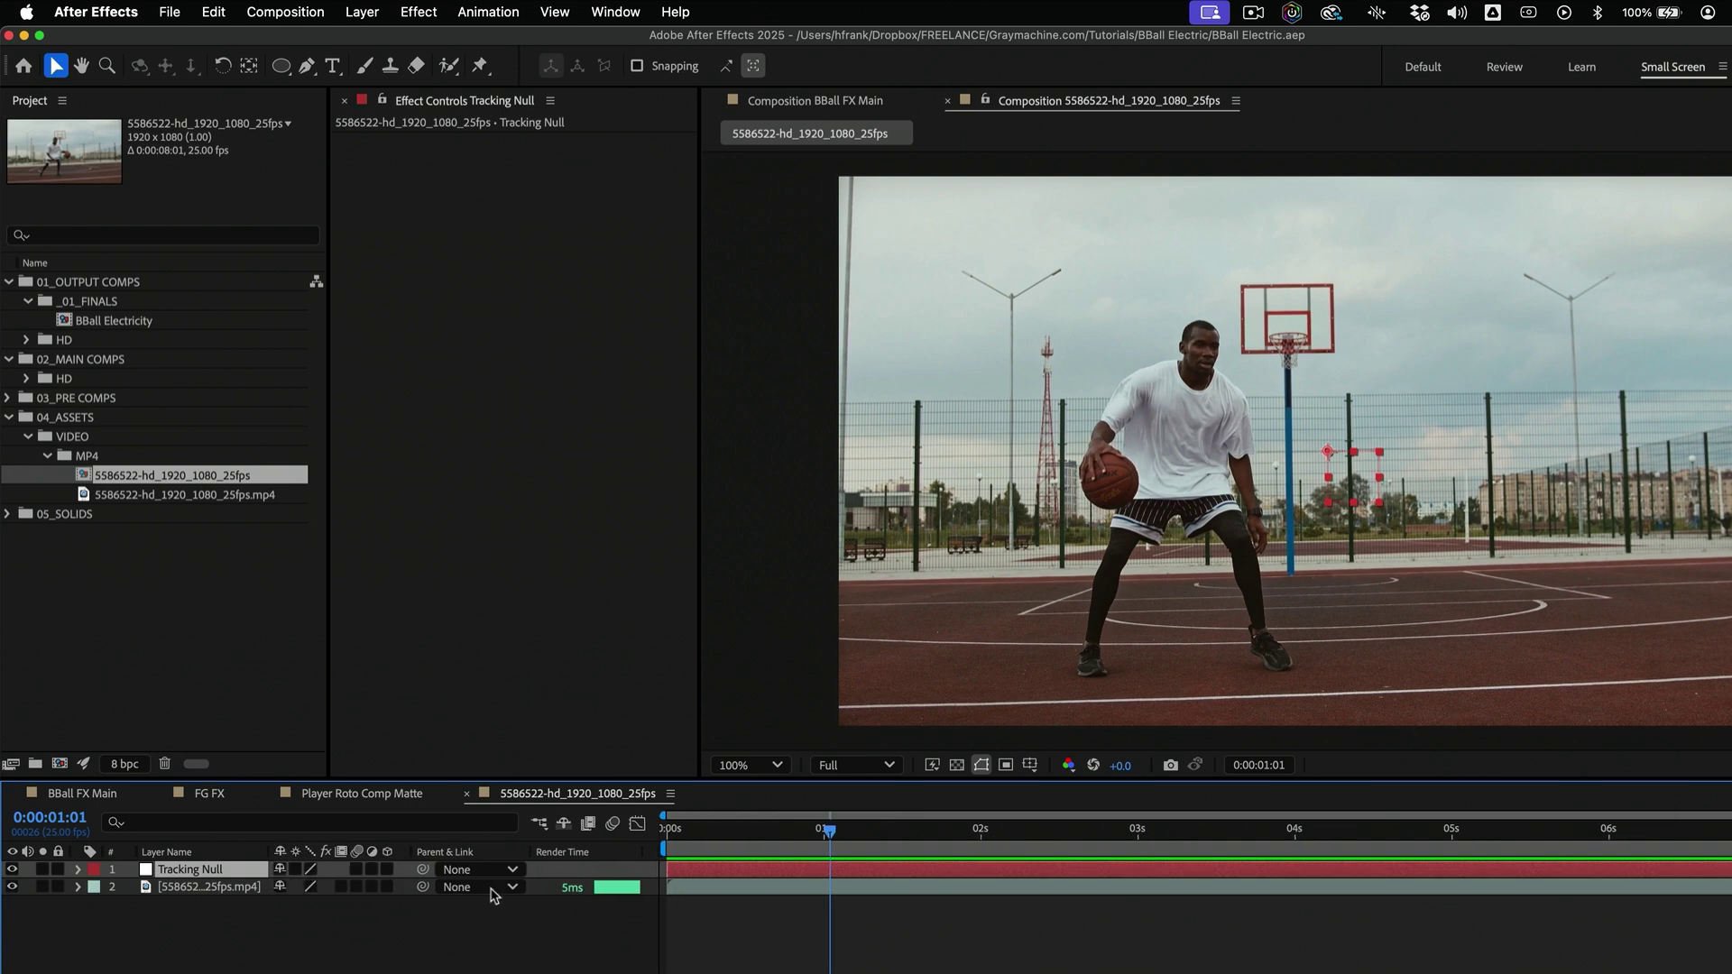
left_click(387, 868)
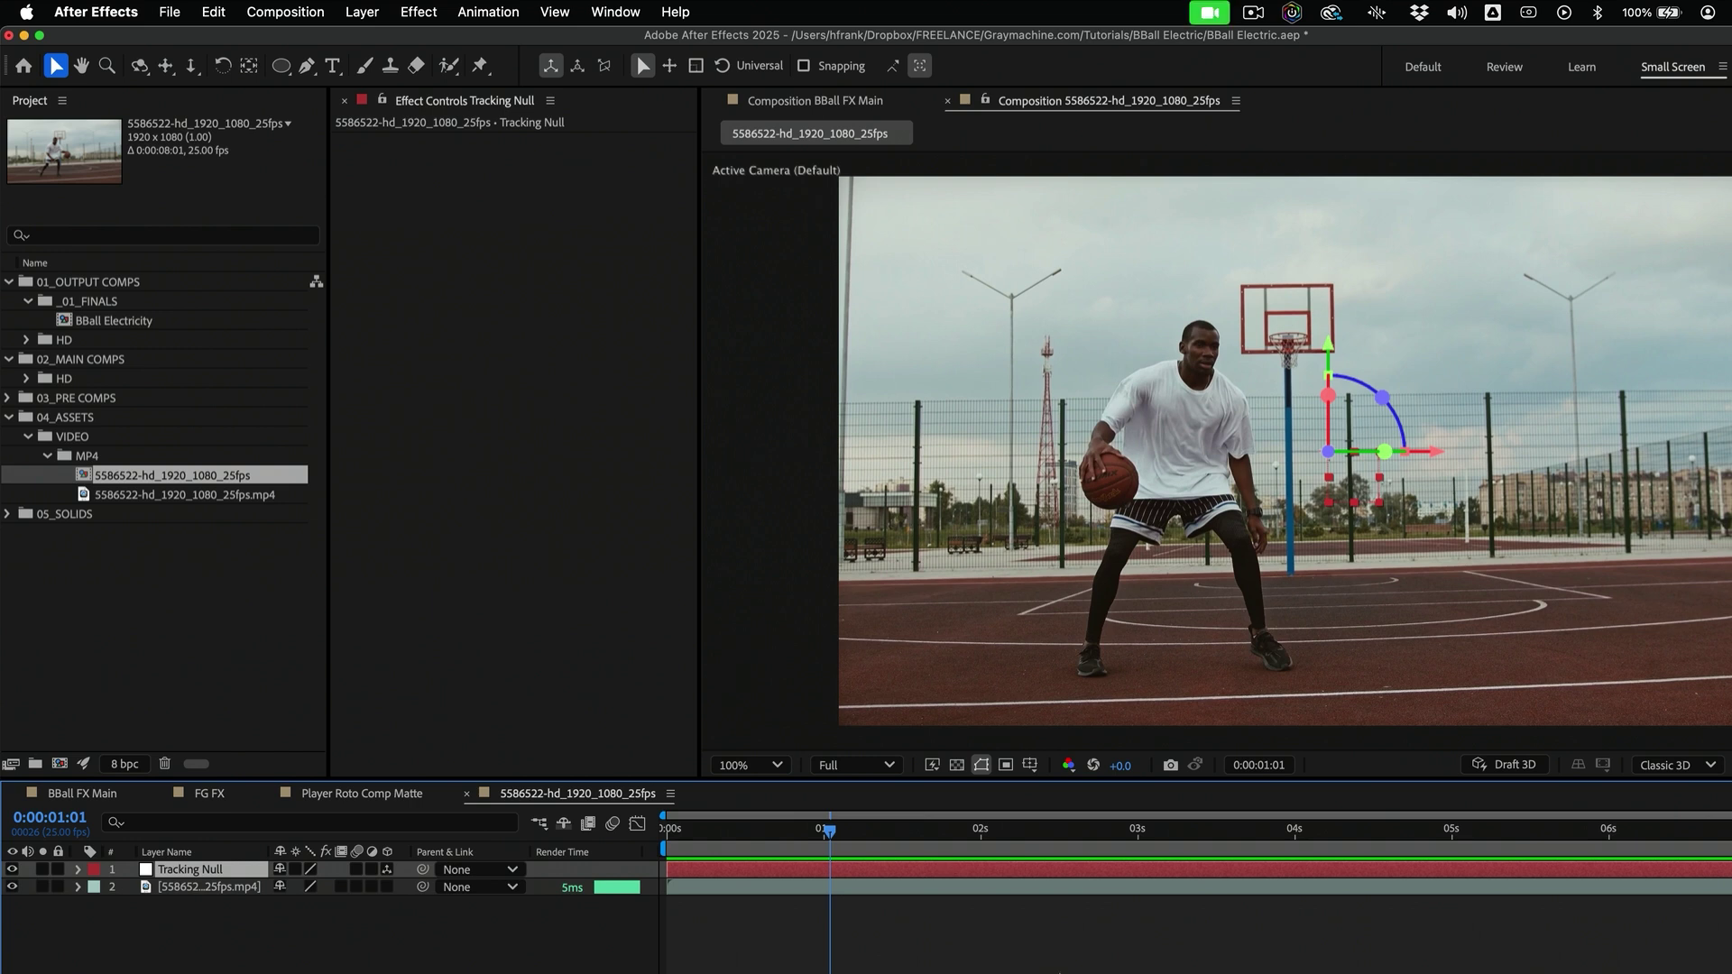
With no layer selected, create a full-height circular ellipse as a new shape layer and dismiss the shape properties
double_click(283, 70)
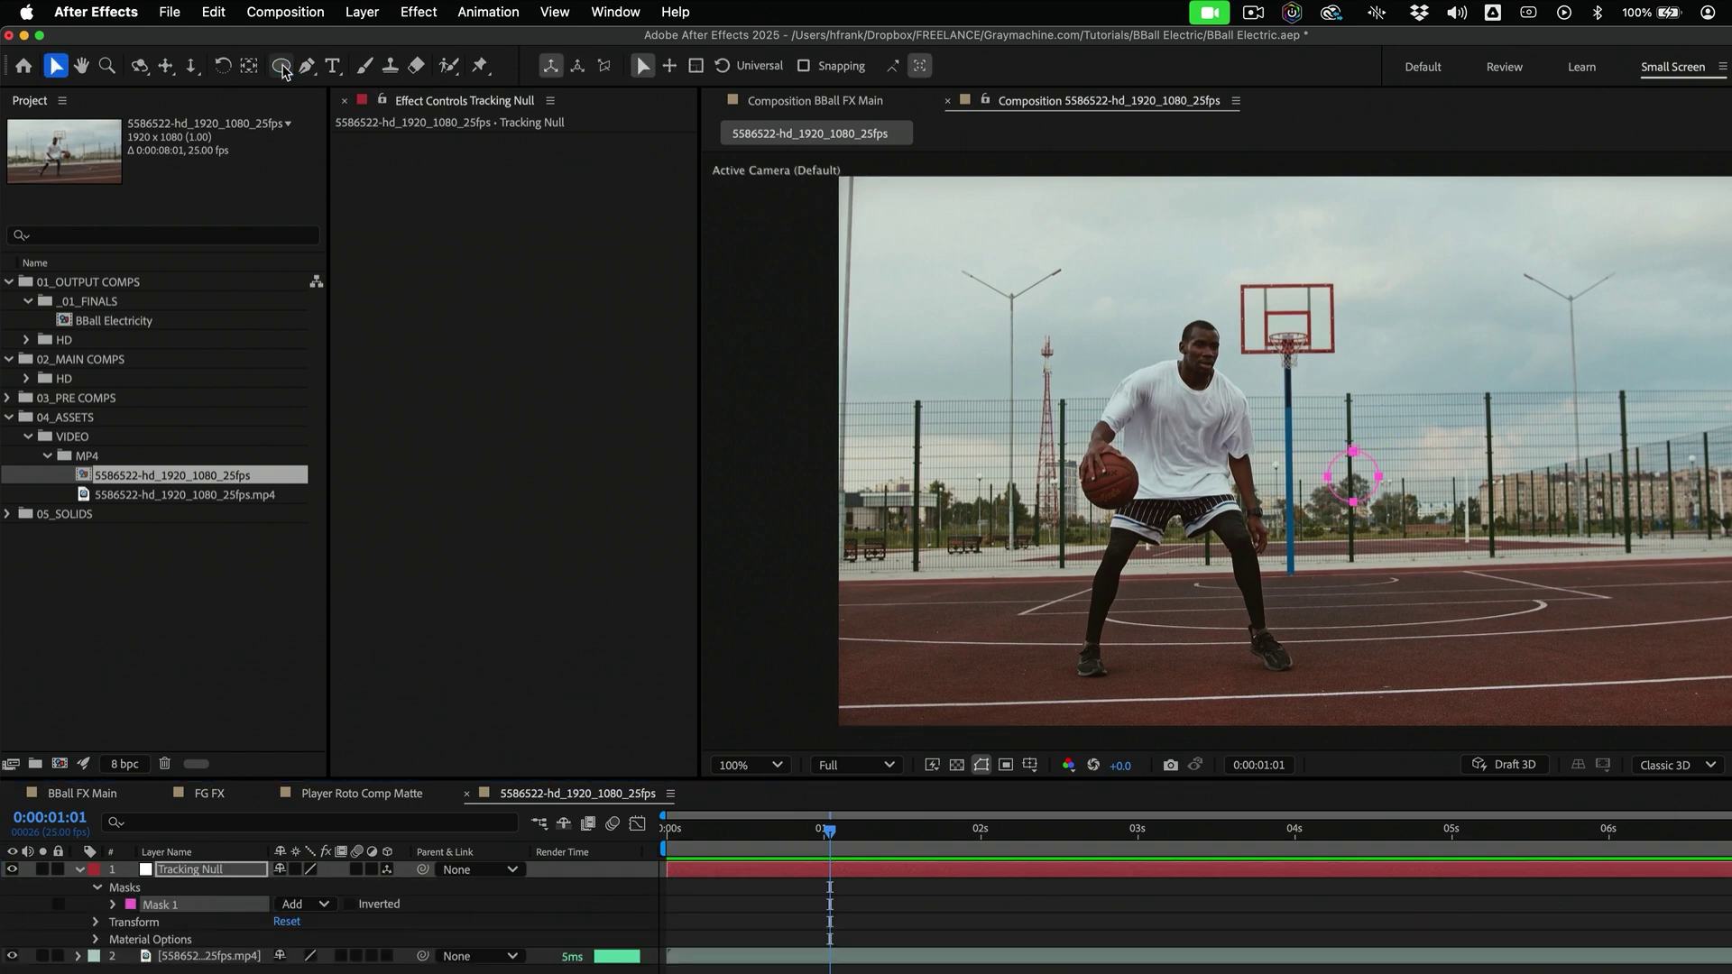
key("super+z")
left_click(267, 952)
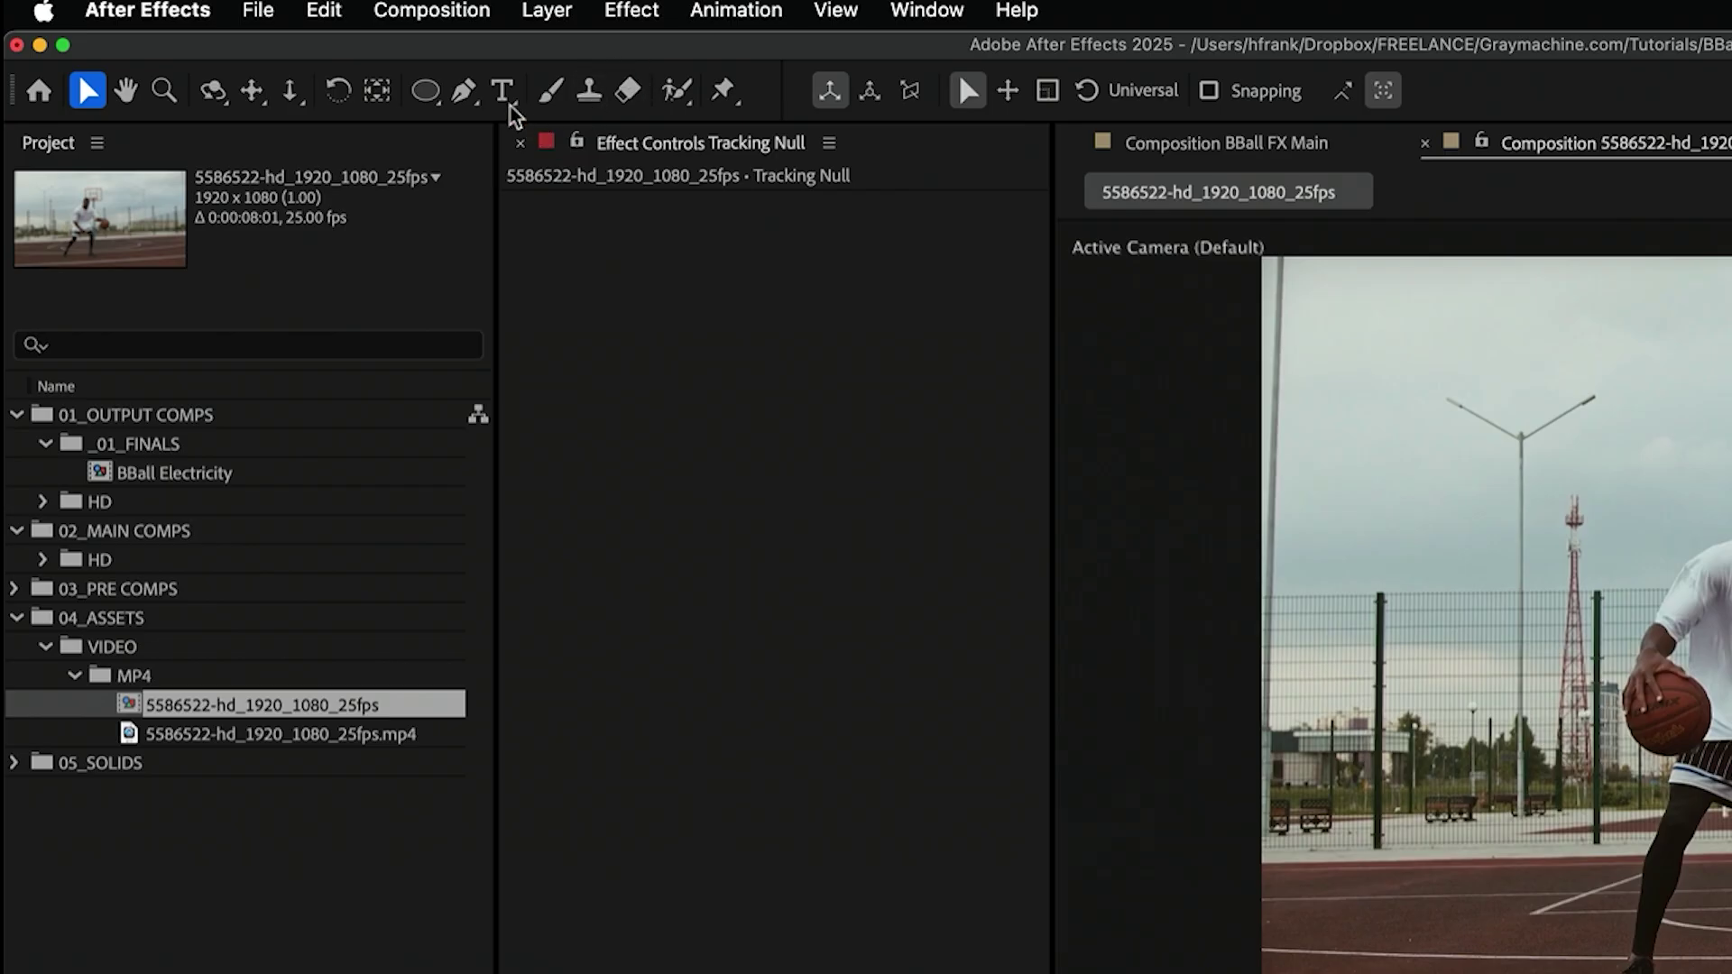
double_click(426, 91)
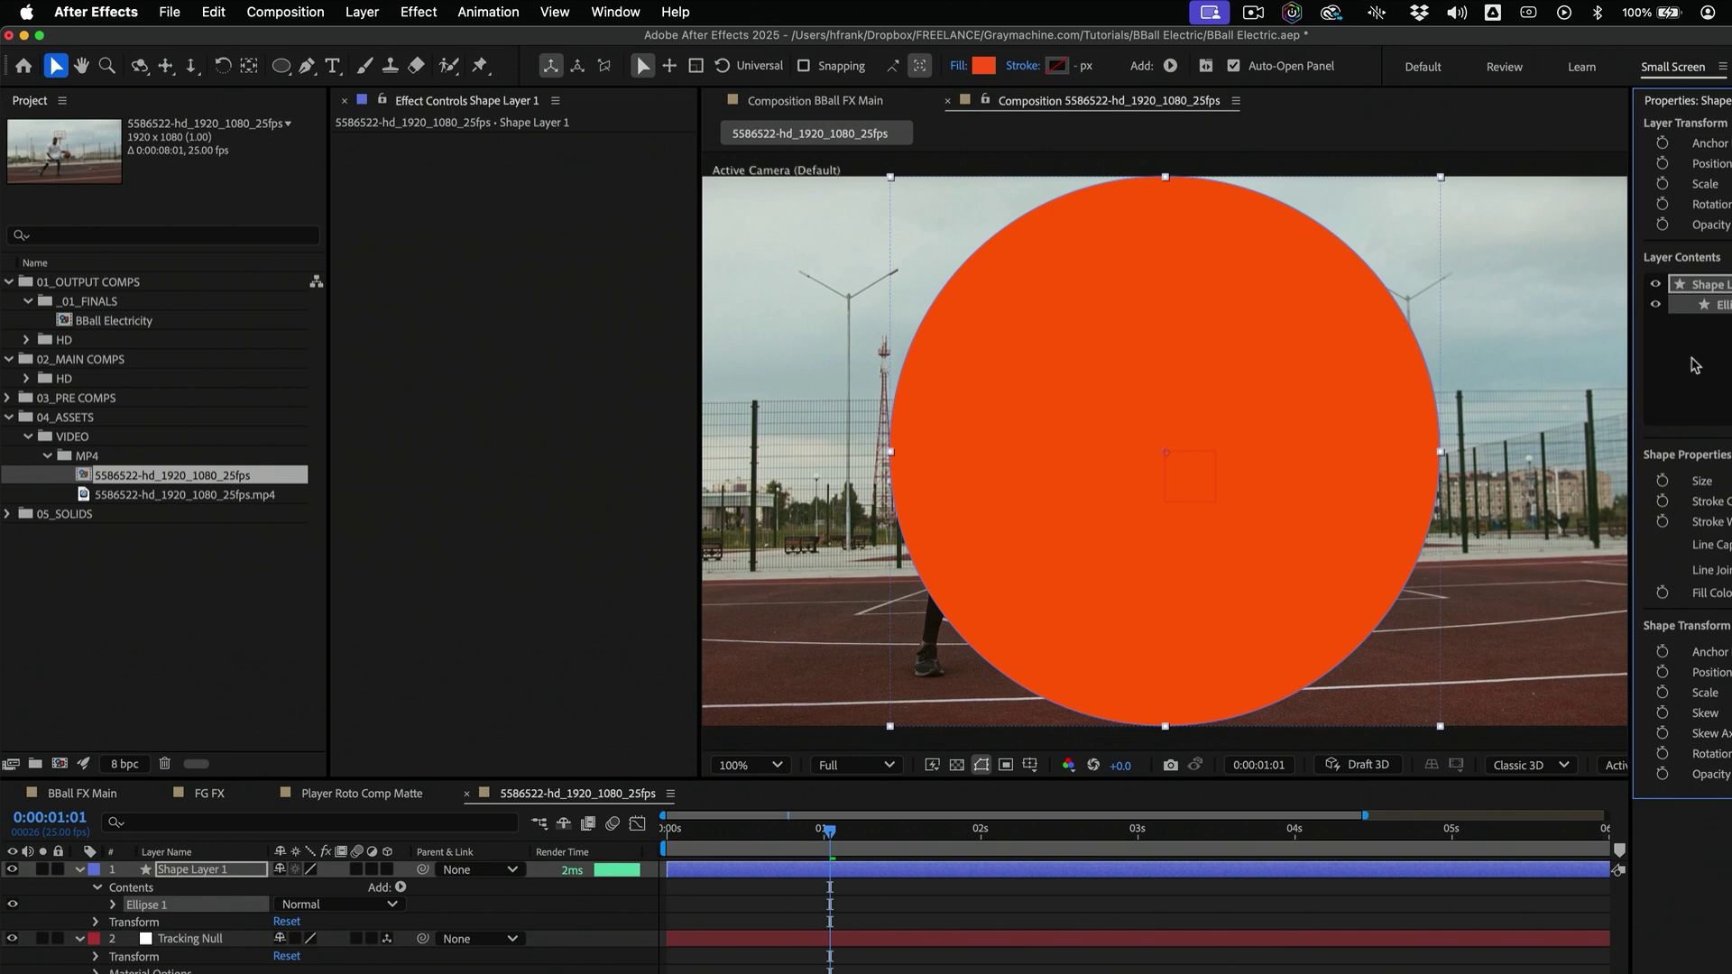
key("super+w")
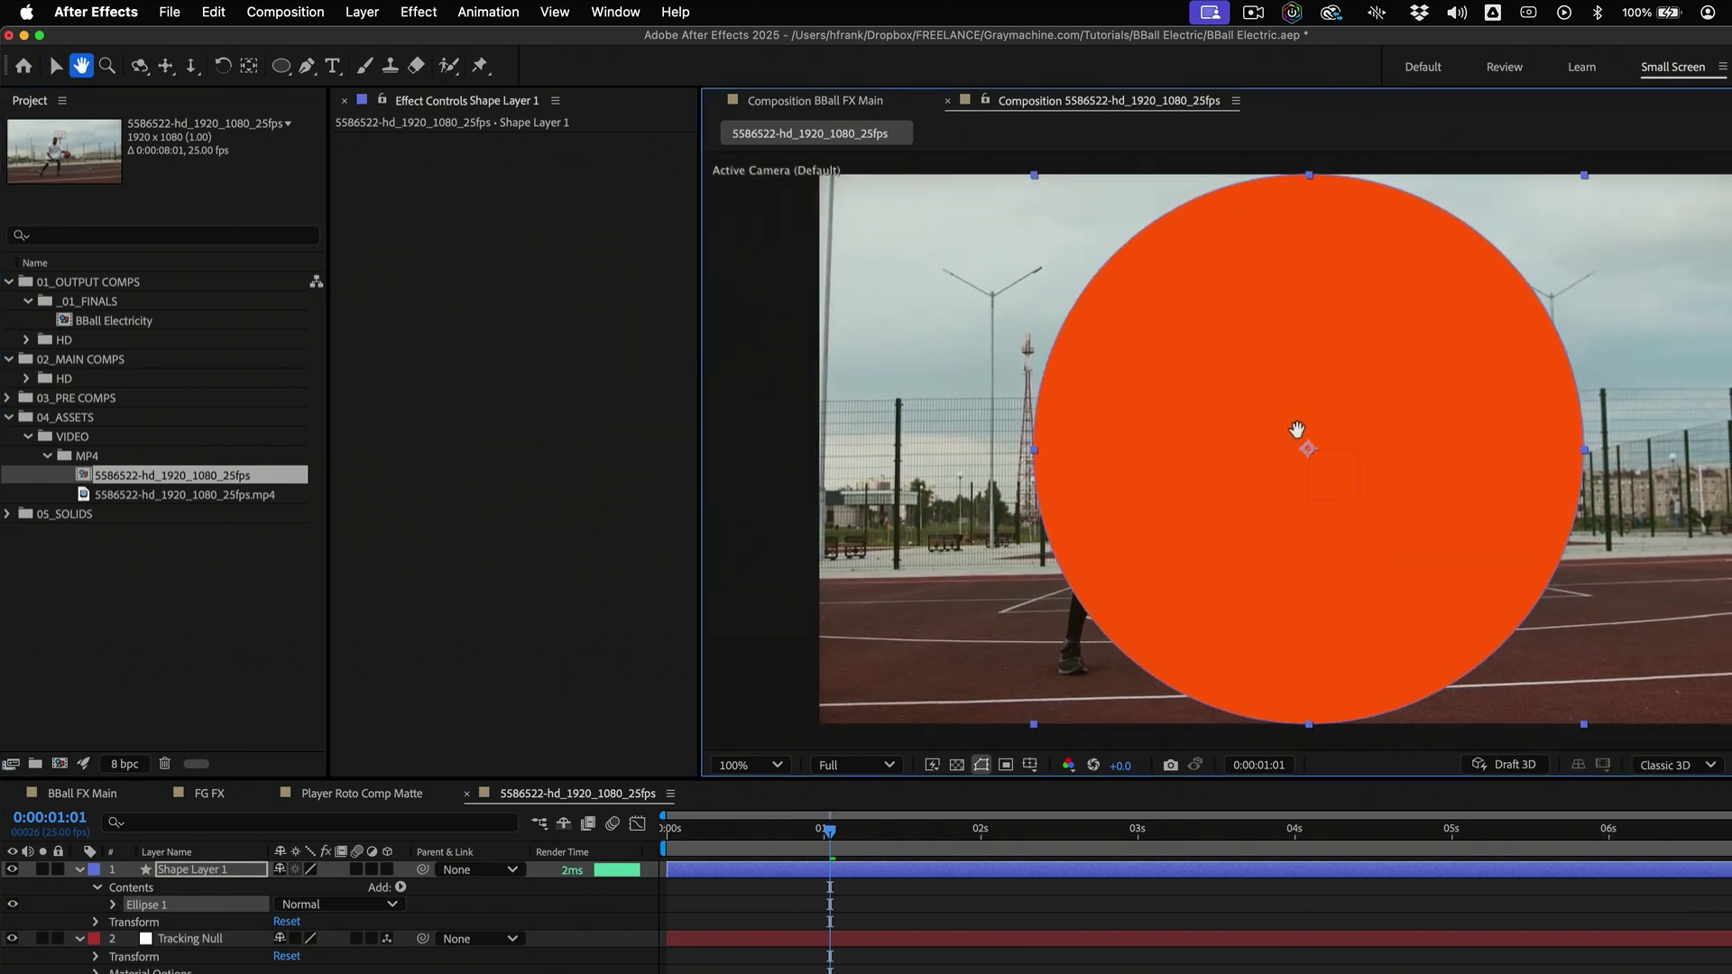
Set the ellipse path's size to 125 by 125 pixels, keeping the circle centred in the composition
left_click(112, 905)
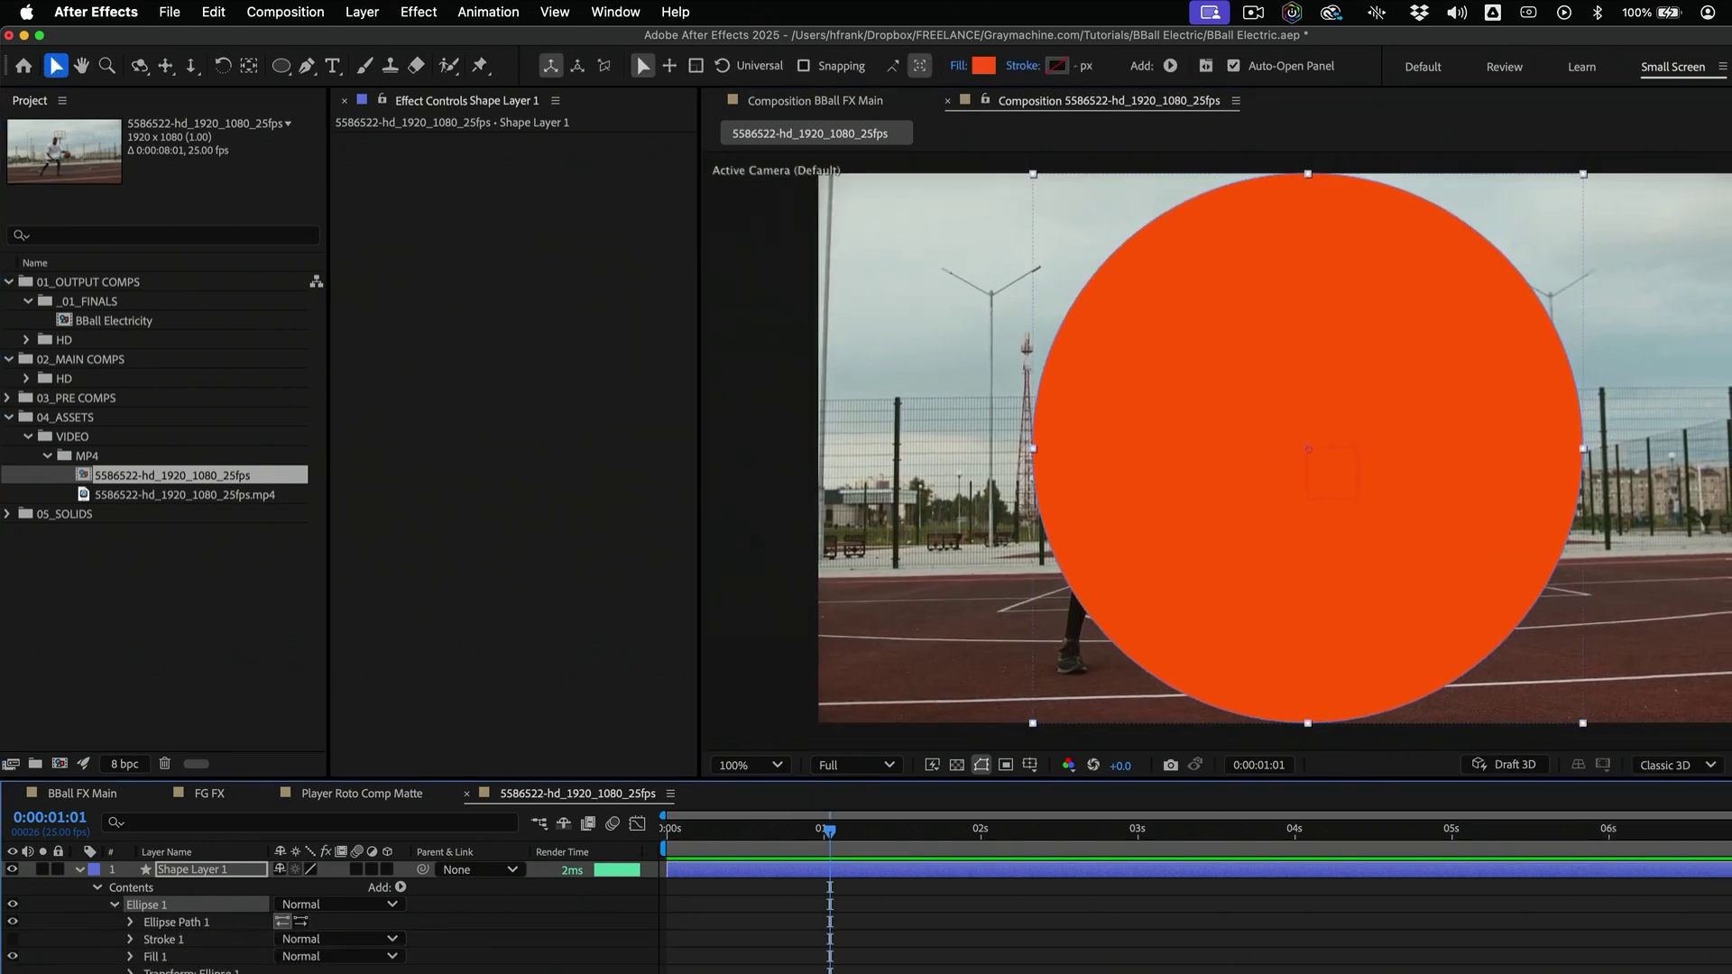
left_click(131, 922)
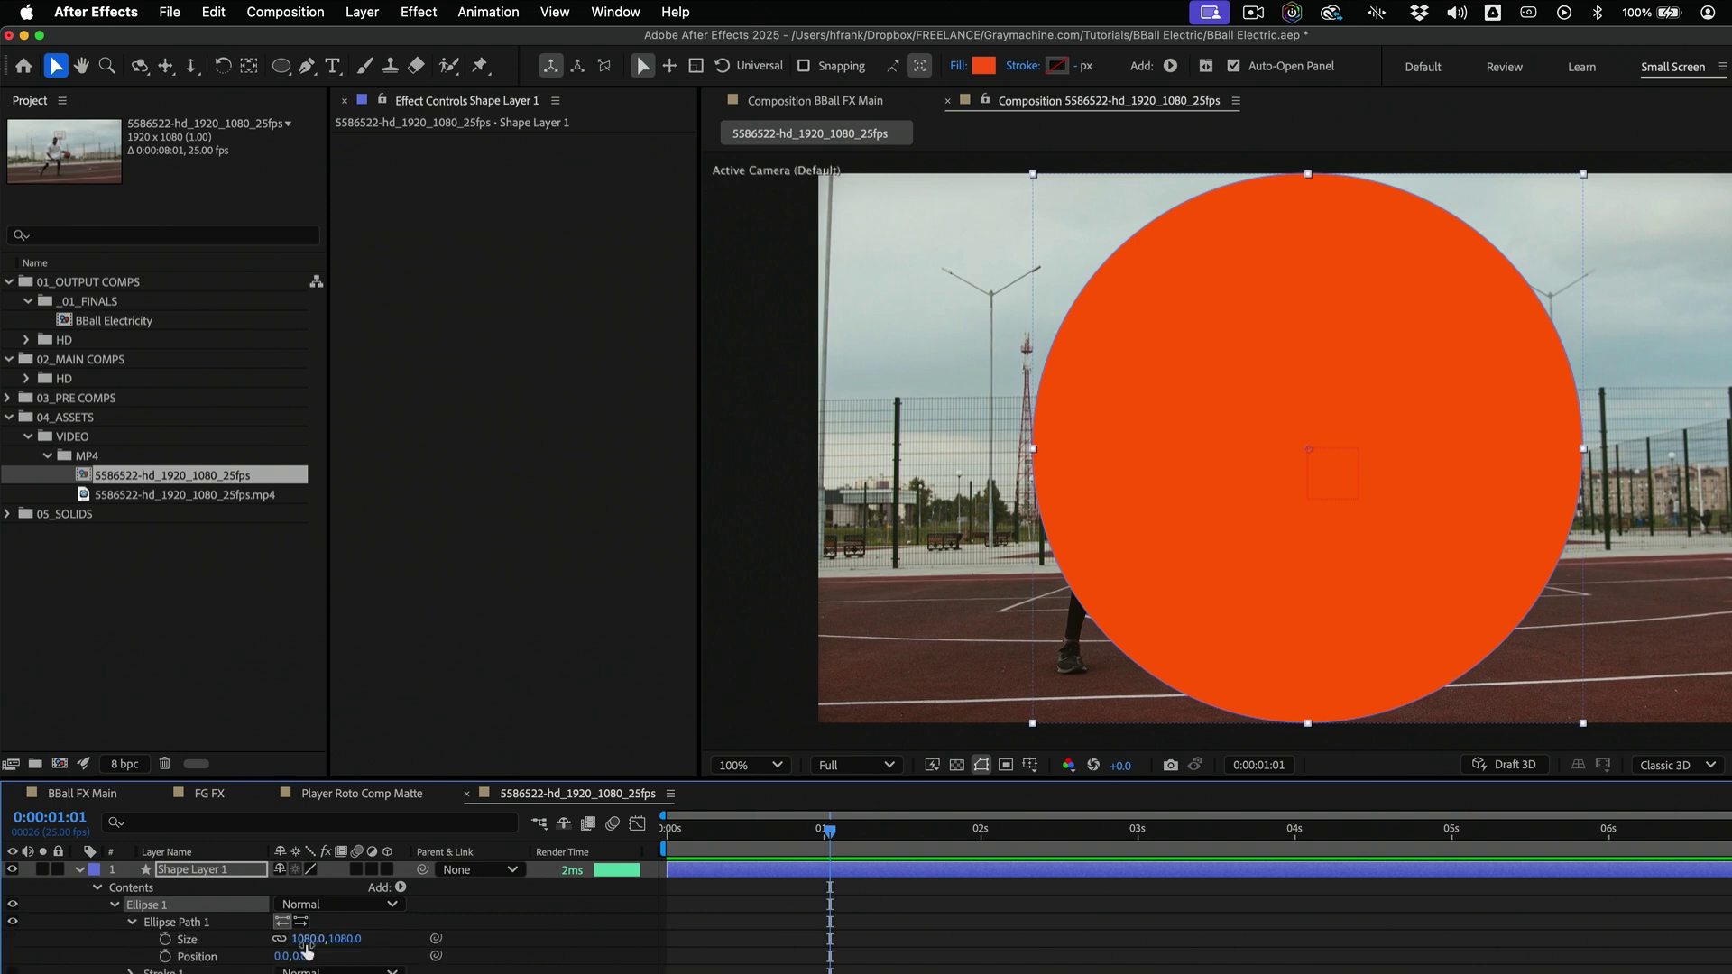
left_click(311, 939)
type("125")
key("Return")
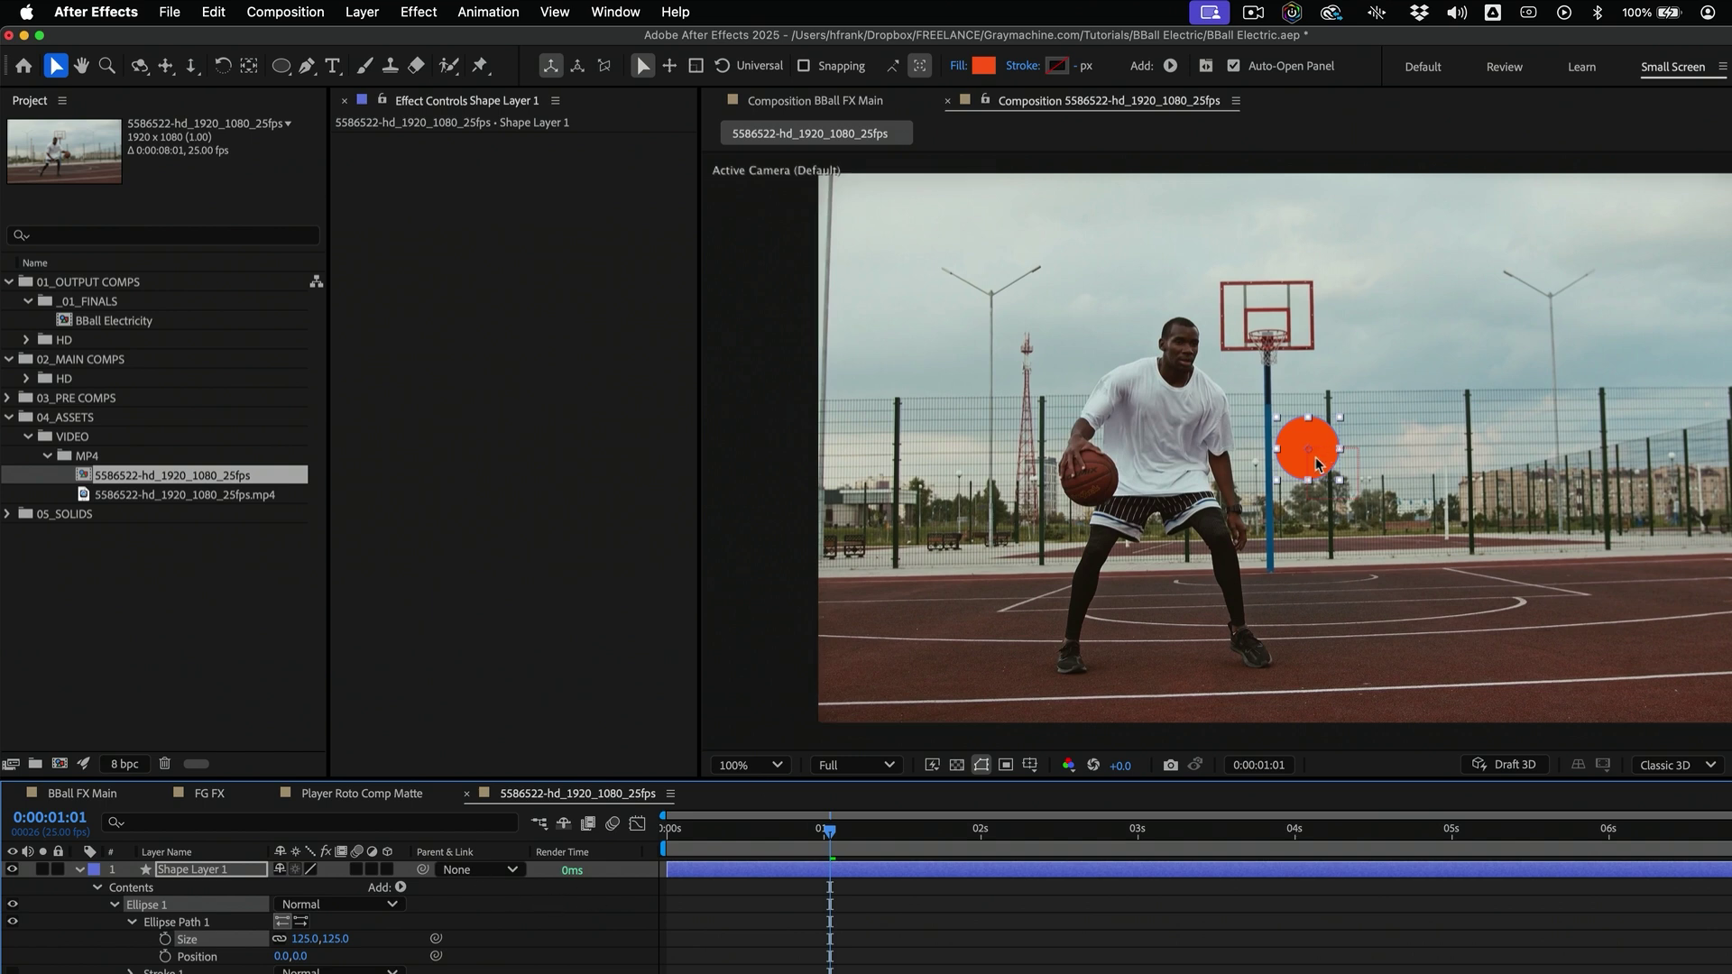
left_click_drag(1320, 463, 1316, 467)
key("super+z")
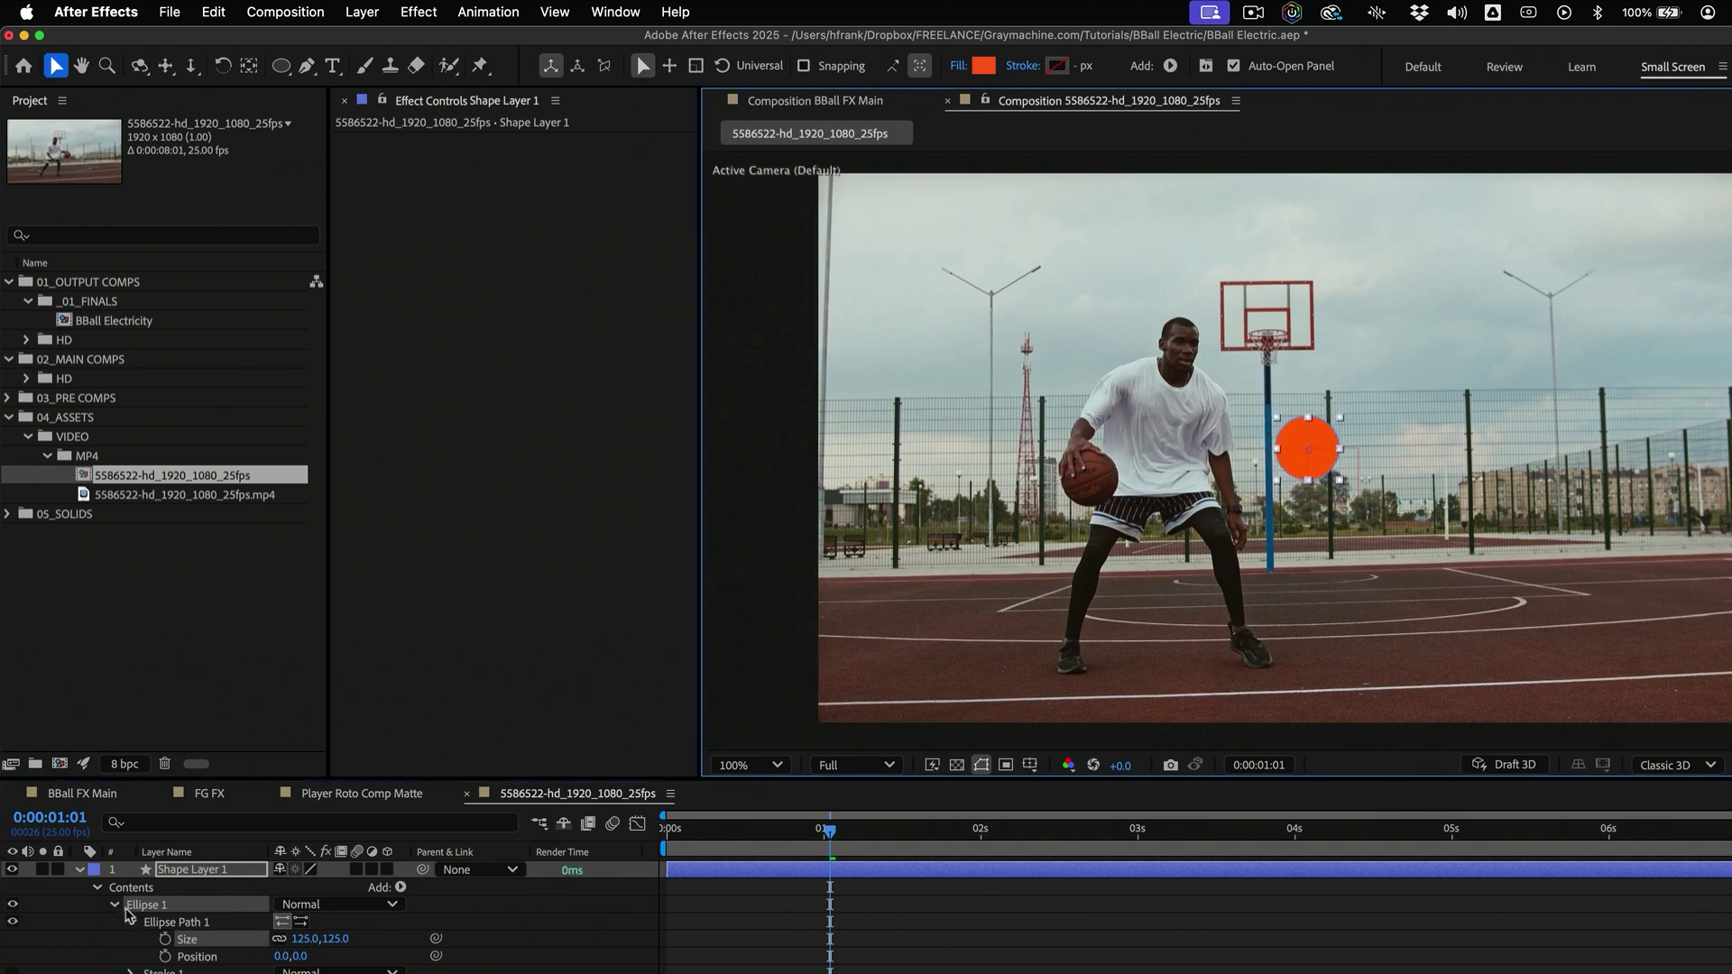
Make Shape Layer 1 a 3D layer and parent it to the Tracking Null
left_click(157, 874)
key("u")
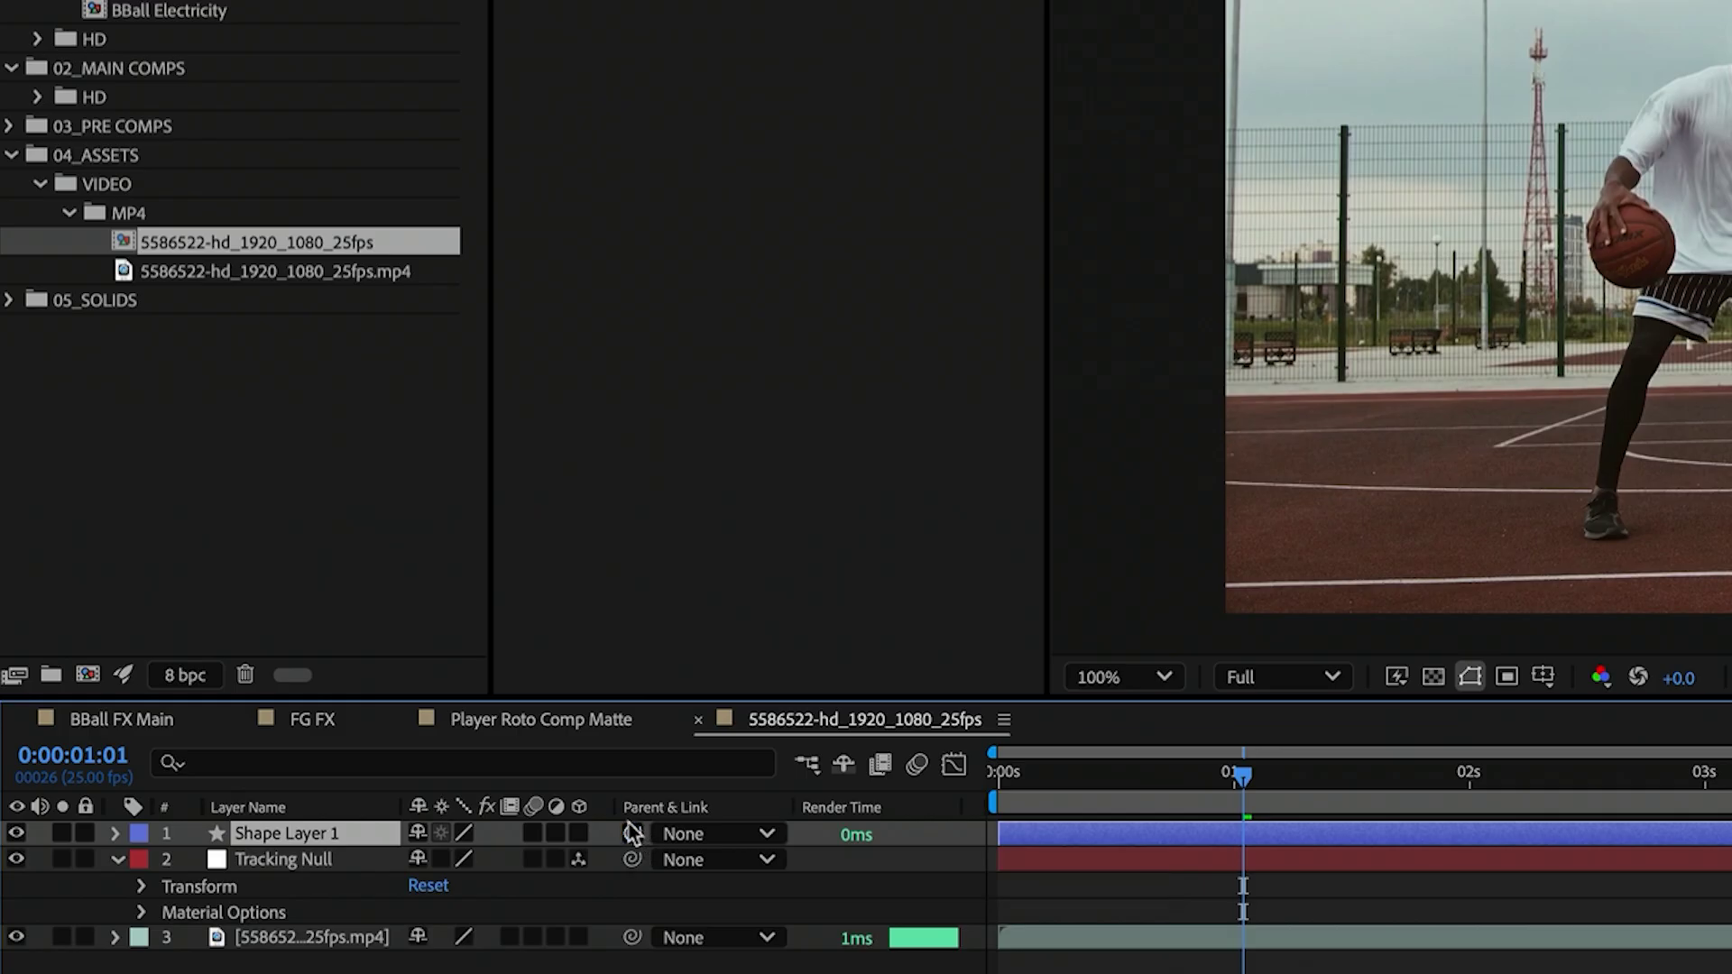
left_click(578, 834)
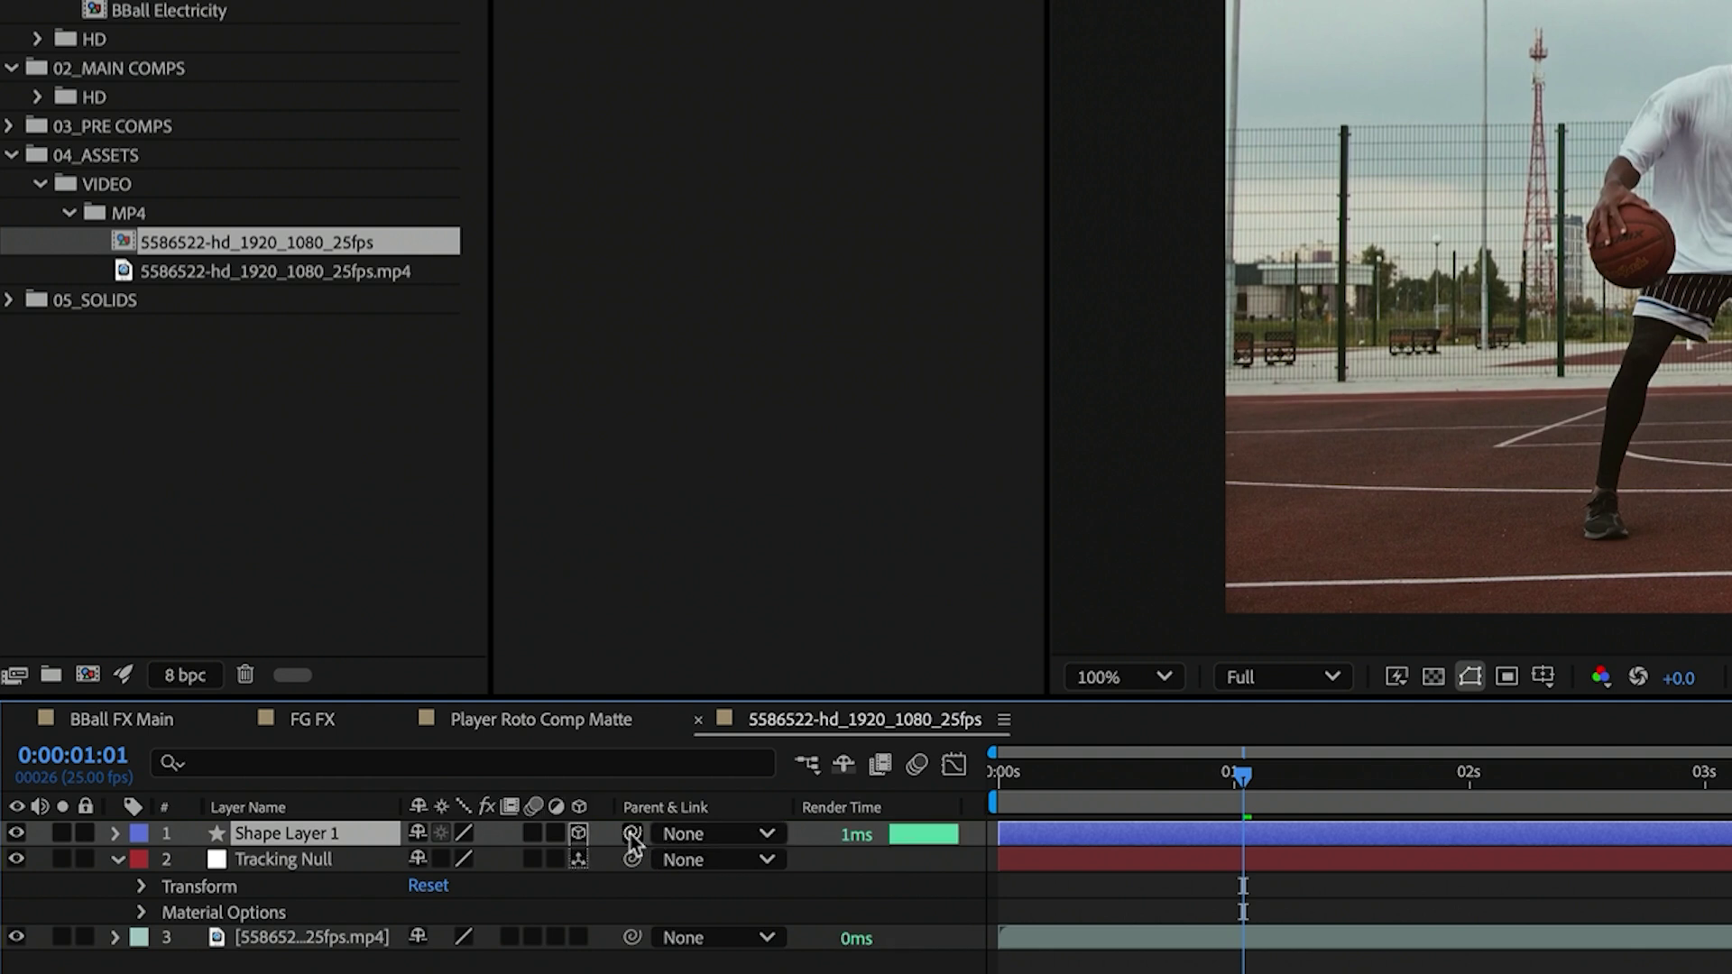
left_click_drag(633, 833, 317, 858)
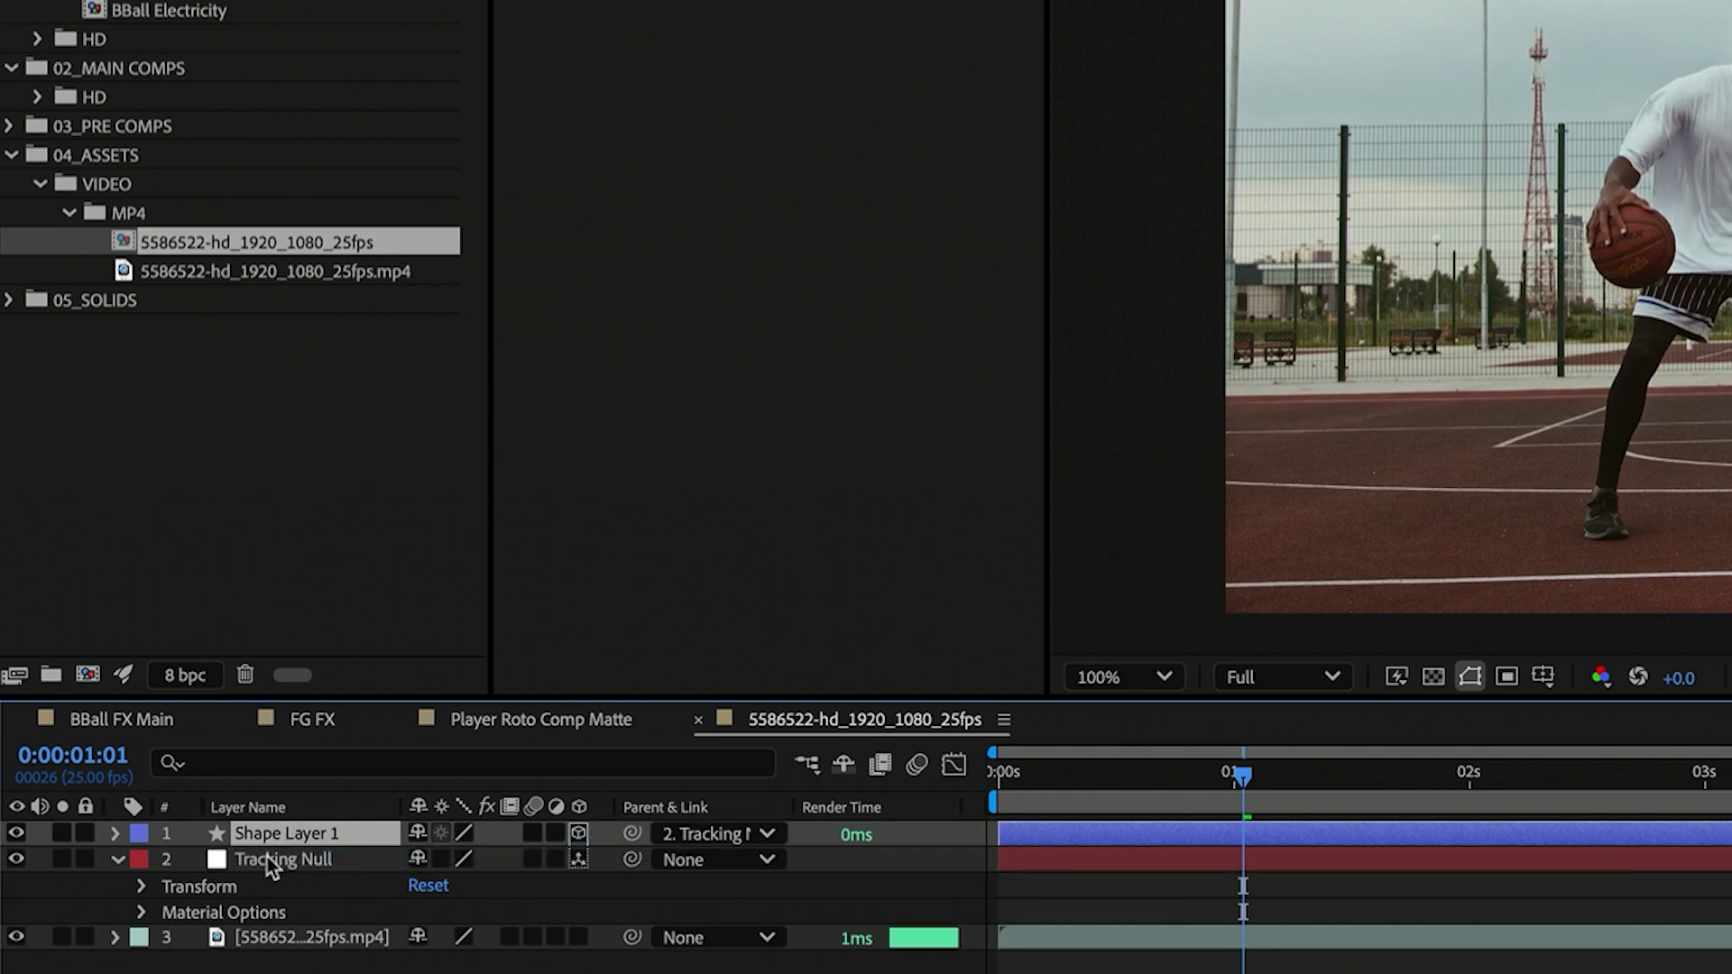
Move the Tracking Null with its attached circle onto the basketball in the player's hand
left_click(272, 862)
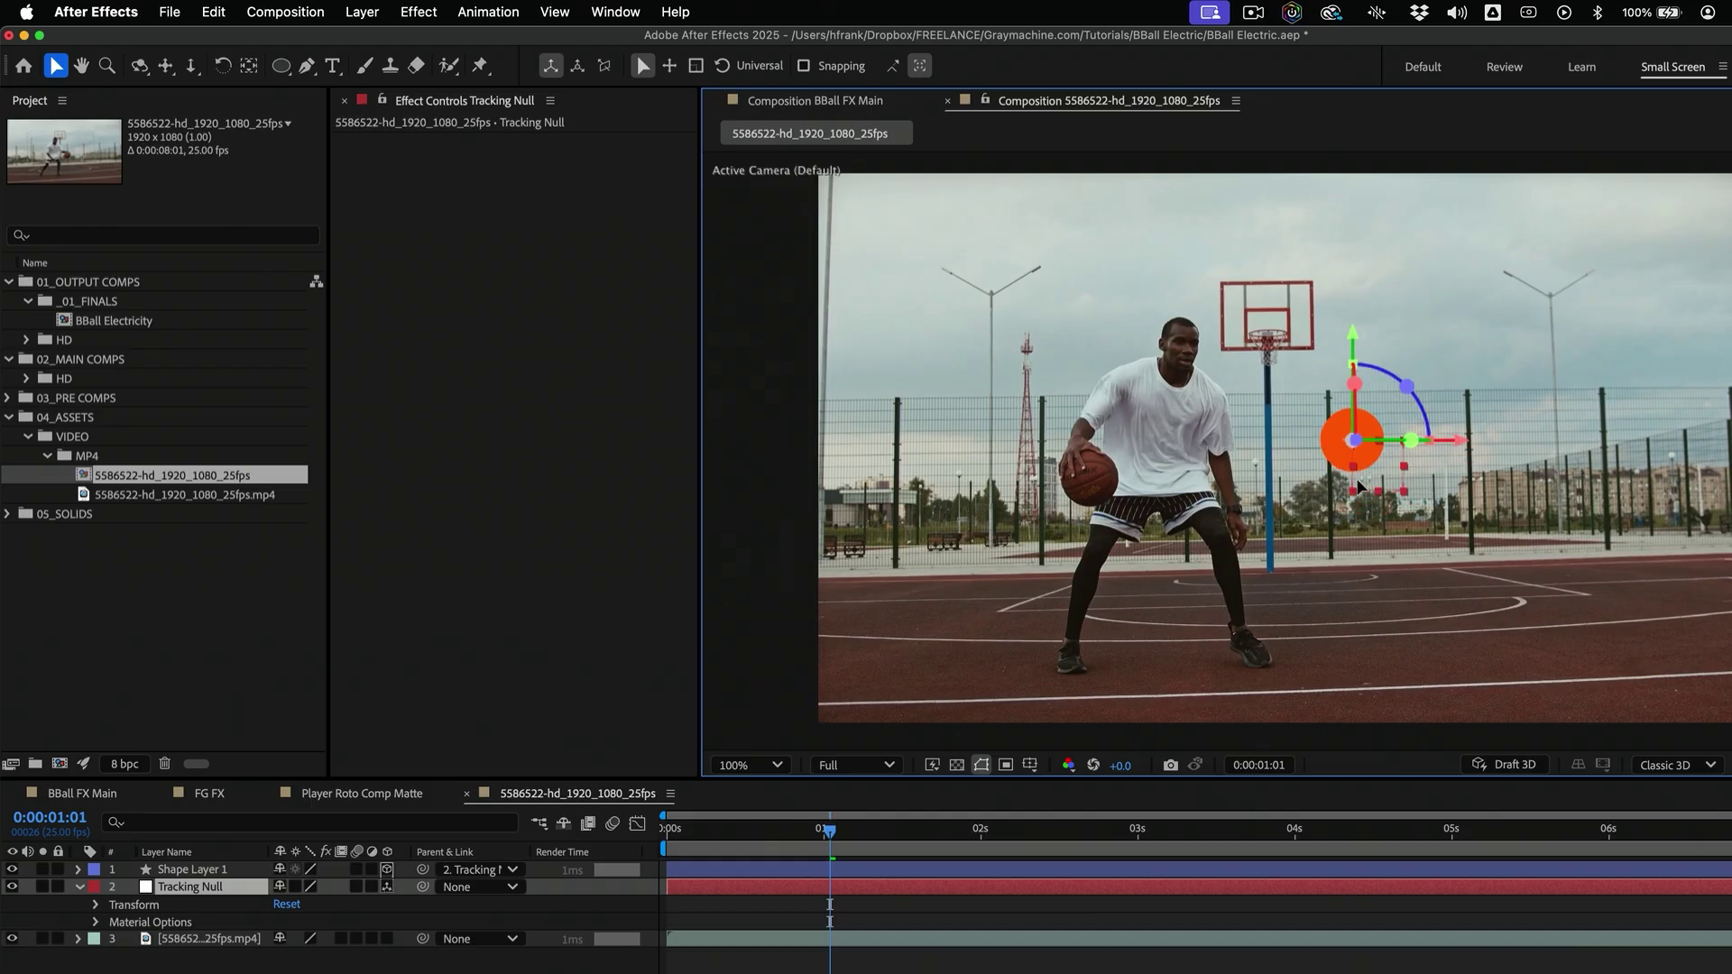
left_click_drag(1454, 414, 1373, 410)
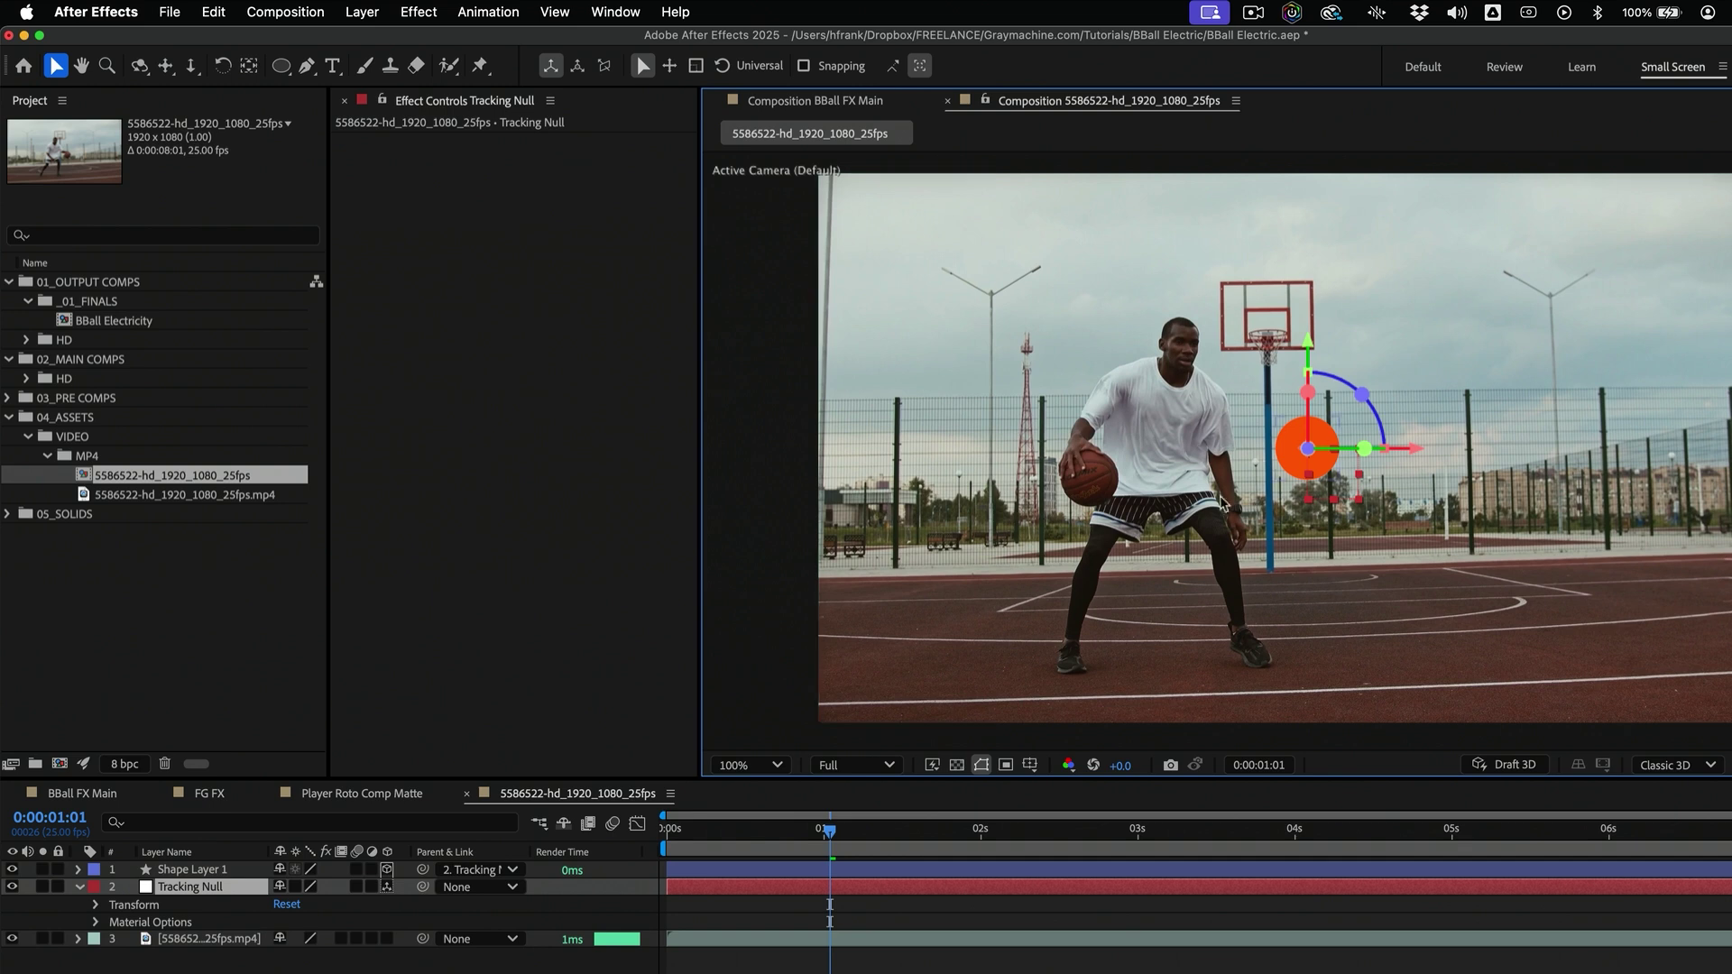
left_click_drag(1321, 483, 1119, 514)
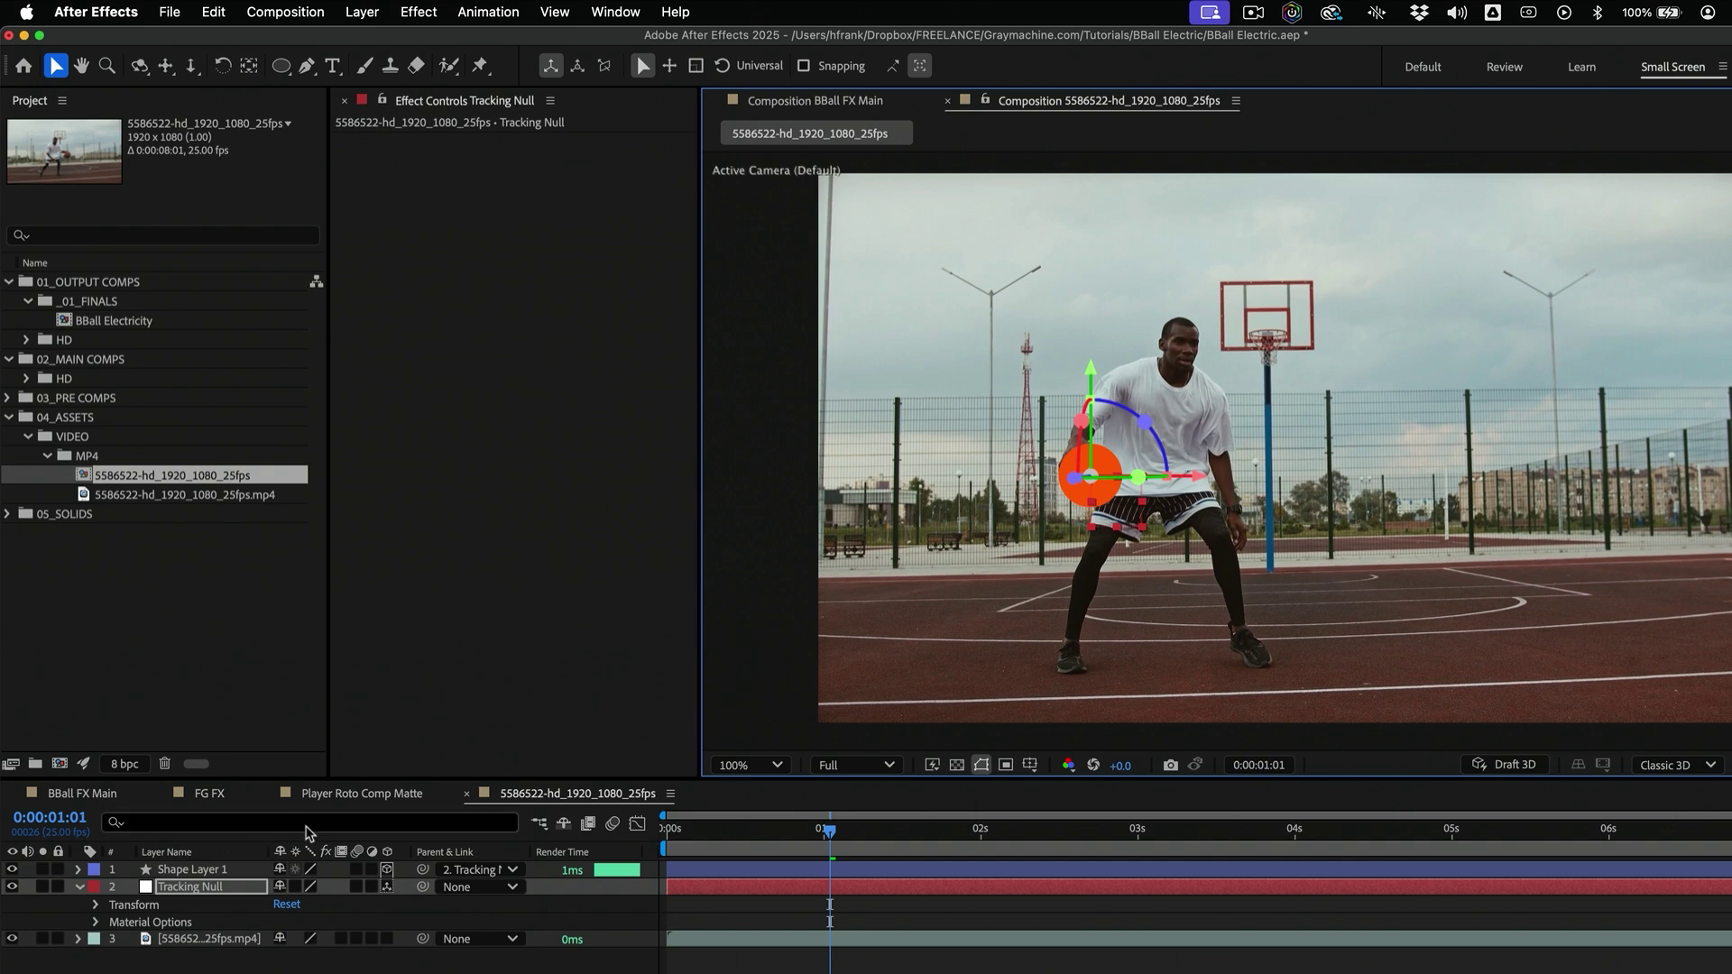
Try the Soft Light blending mode on Shape Layer 1 and check the circle against the ball at 200% magnification
left_click(212, 871)
key("F4")
left_click(360, 870)
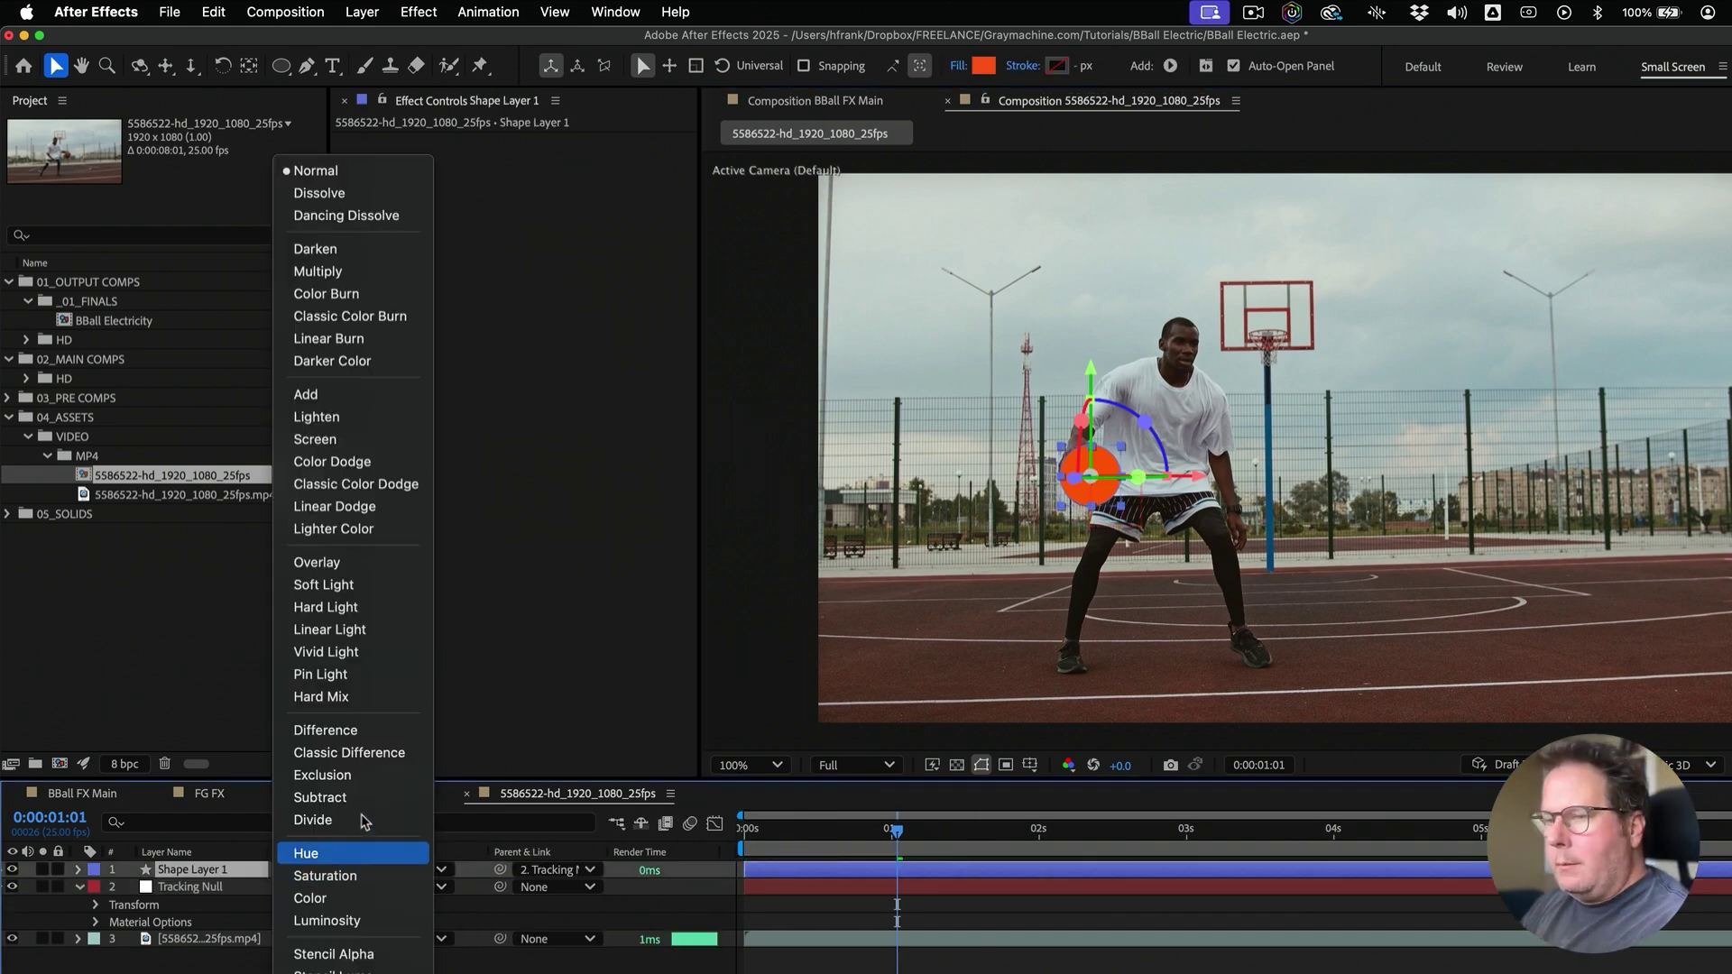
left_click(370, 585)
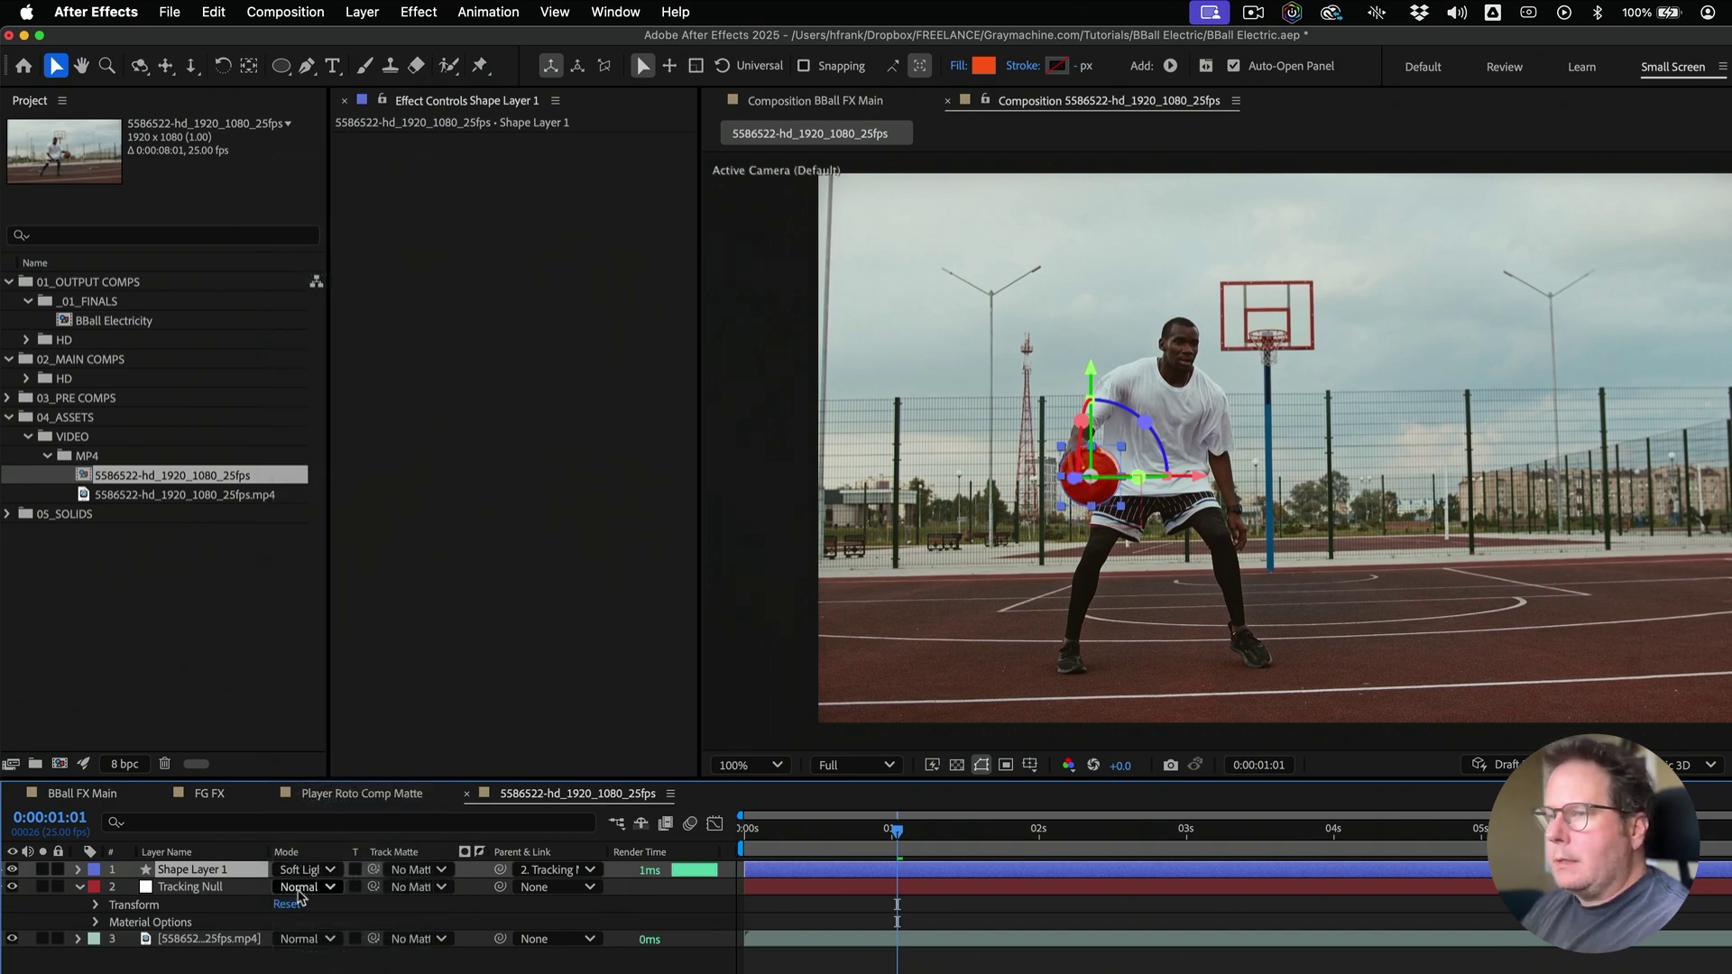
key("super+shift+a")
key("period")
key("space")
left_click_drag(957, 544, 1108, 526)
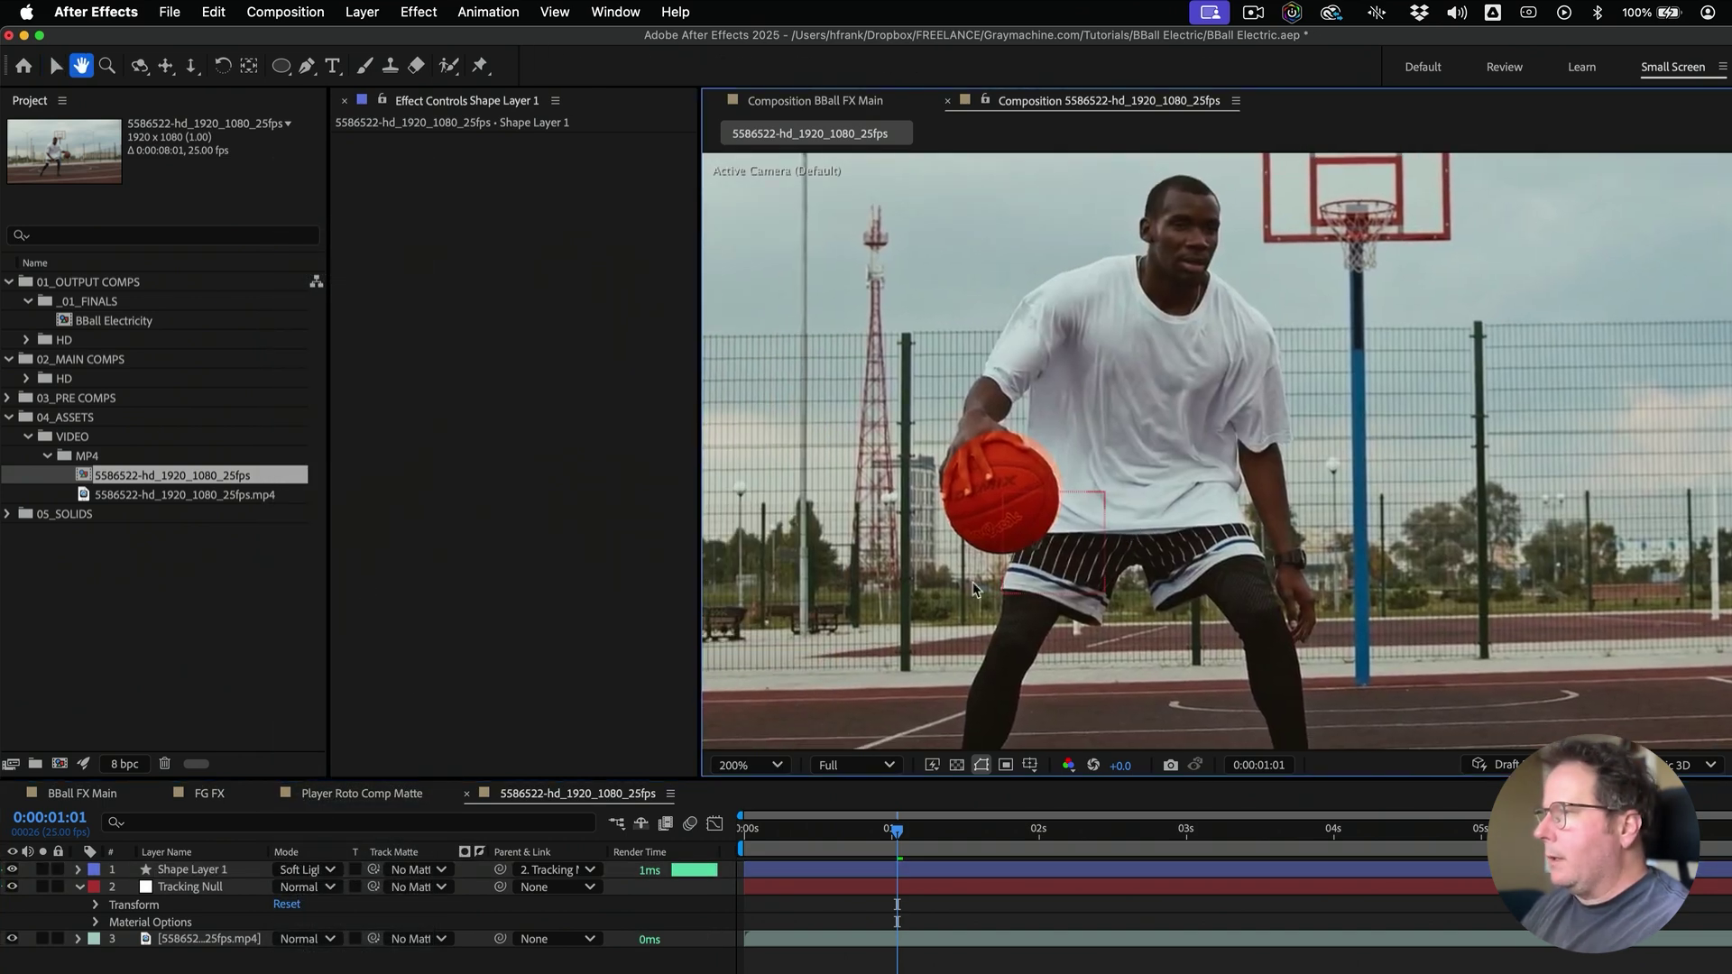
key("v")
Compare Hard Light on Shape Layer 1, then set its blending mode to Overlay
left_click(302, 870)
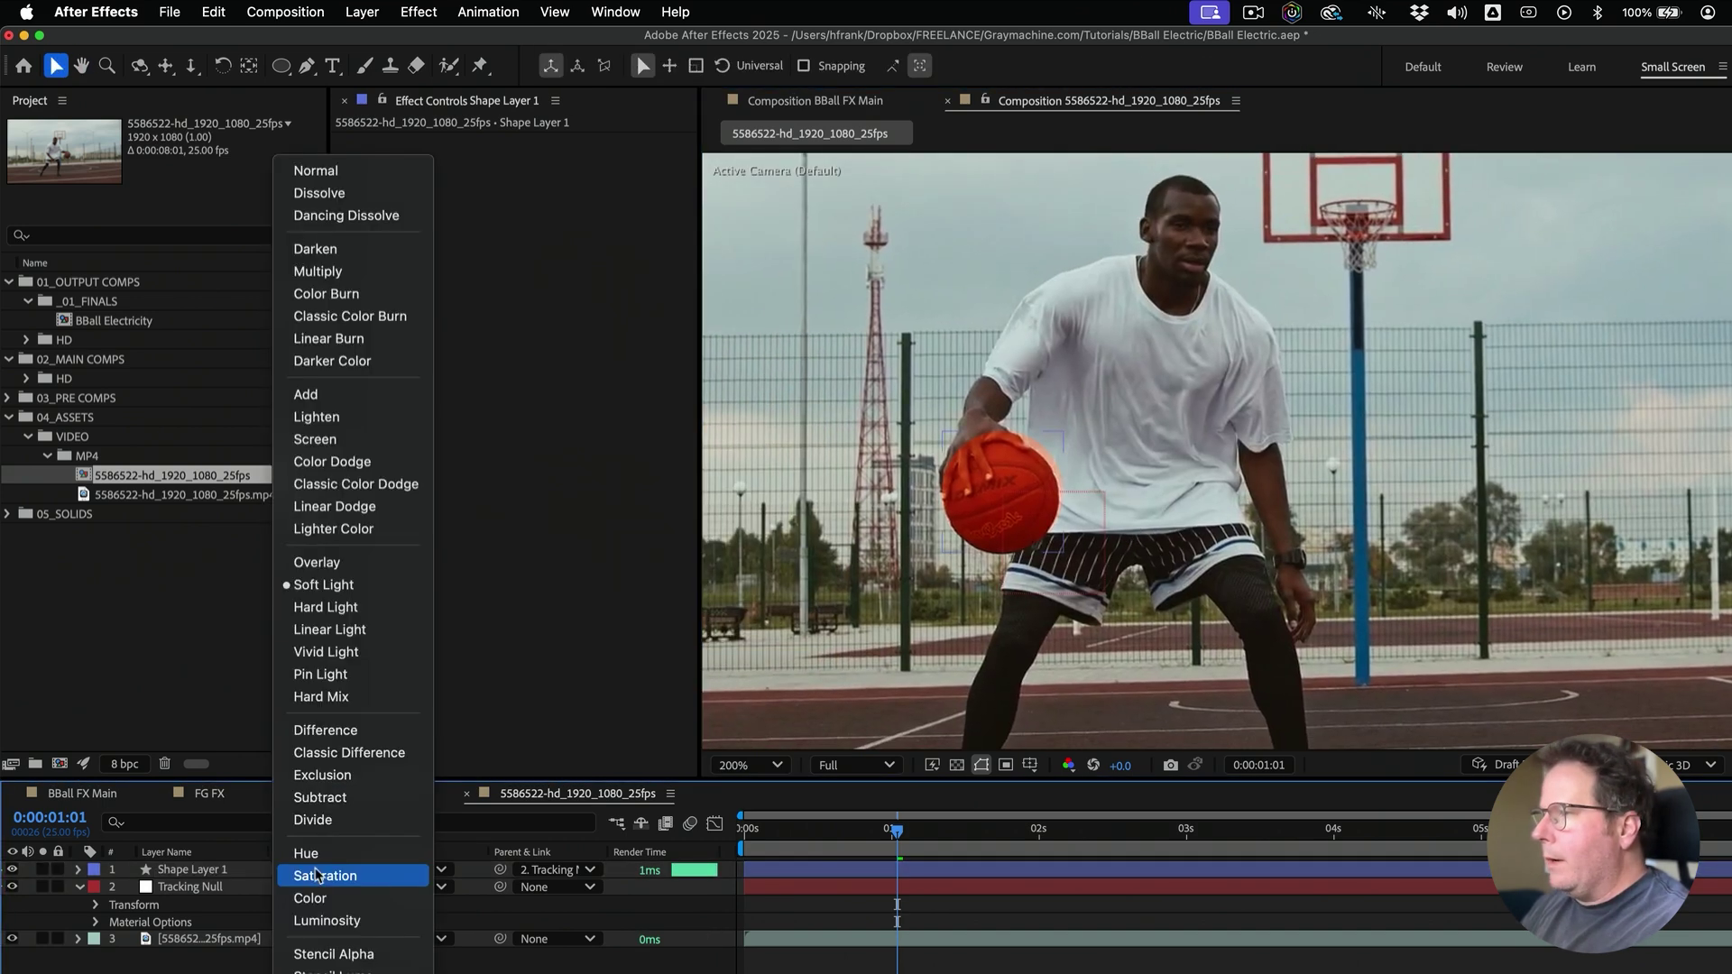
left_click(360, 607)
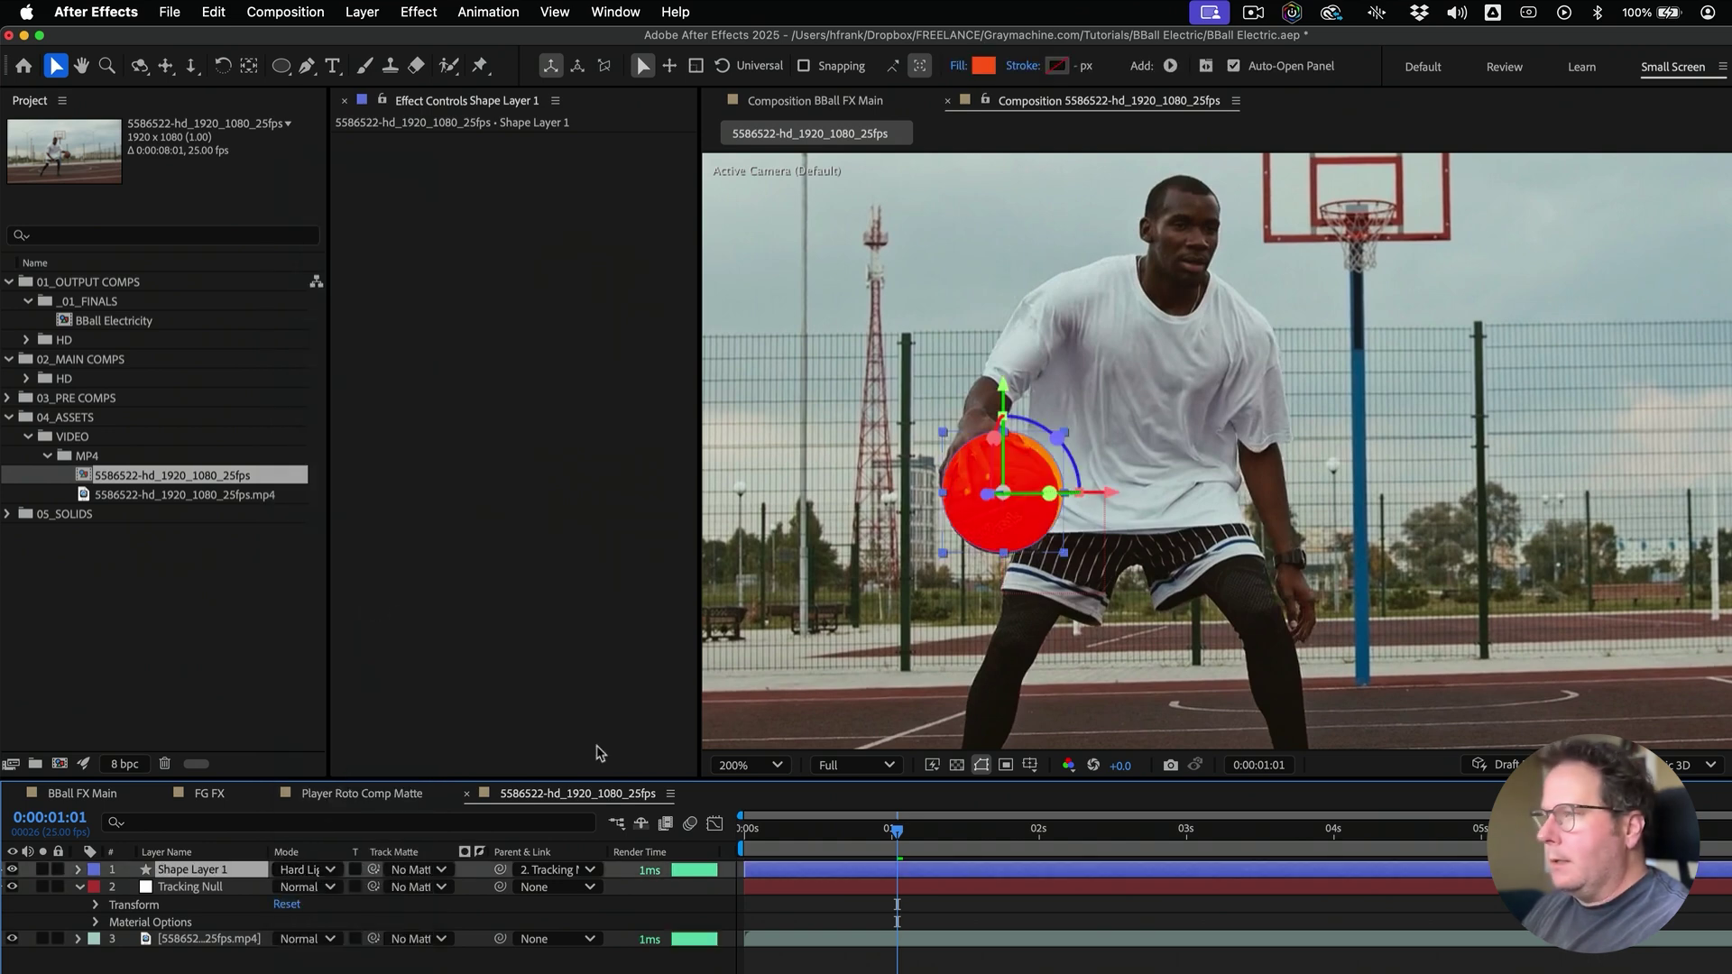
left_click(300, 870)
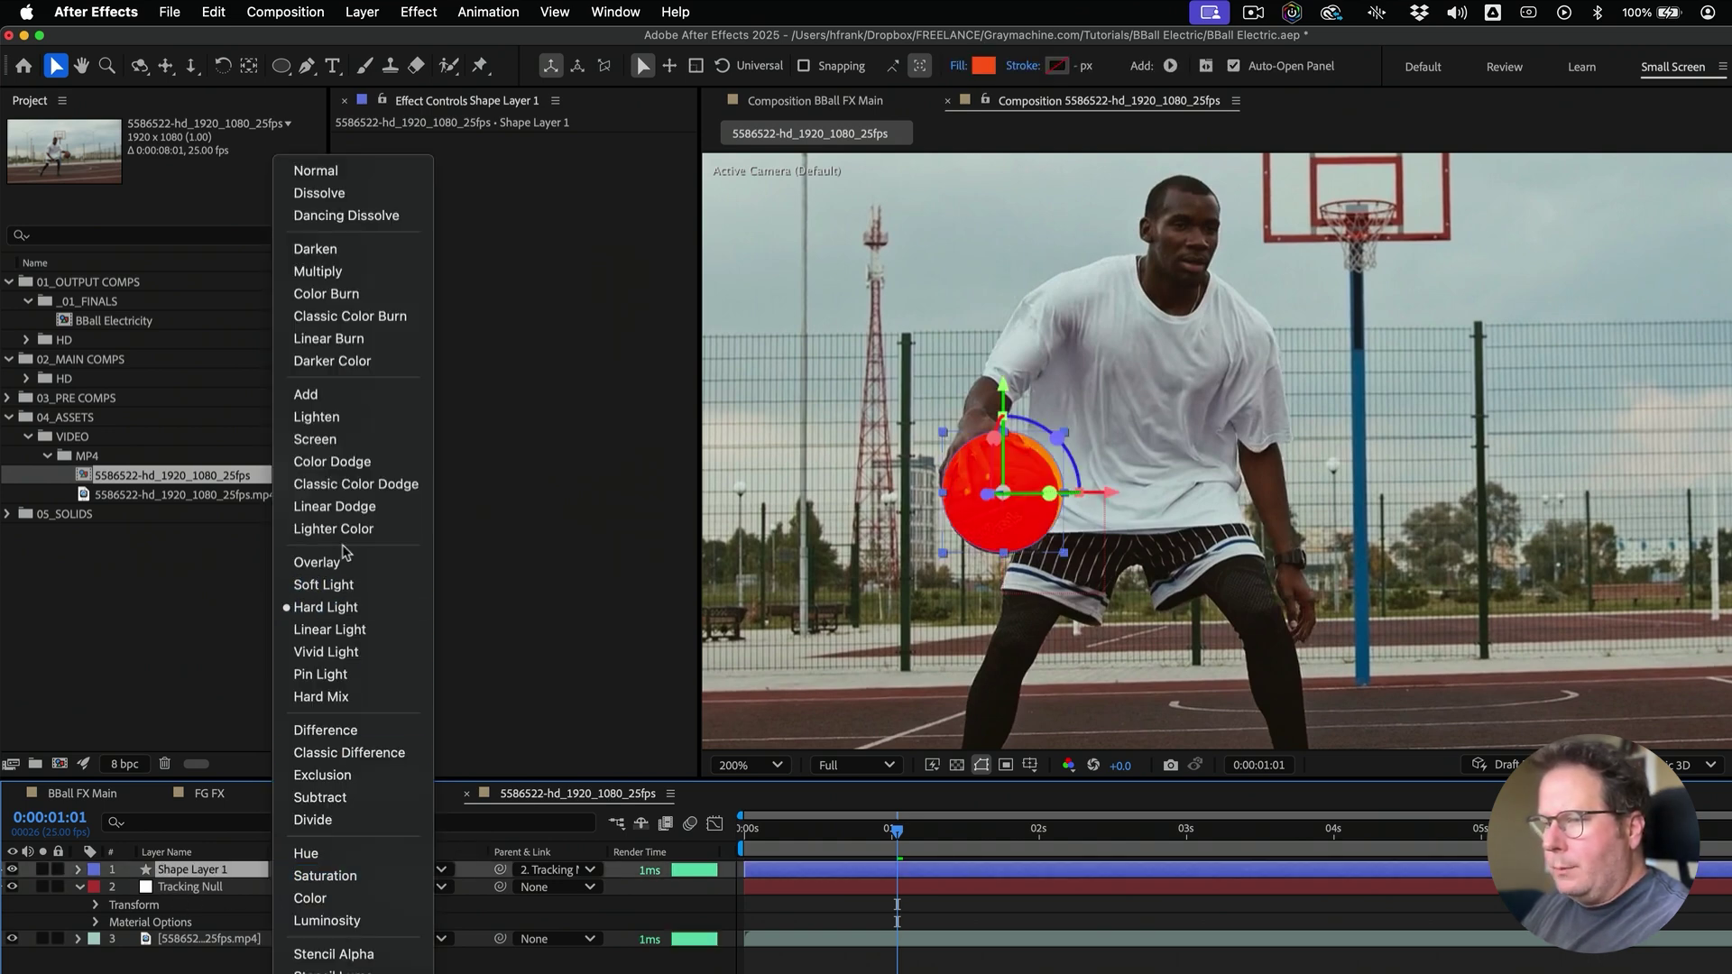
left_click(343, 564)
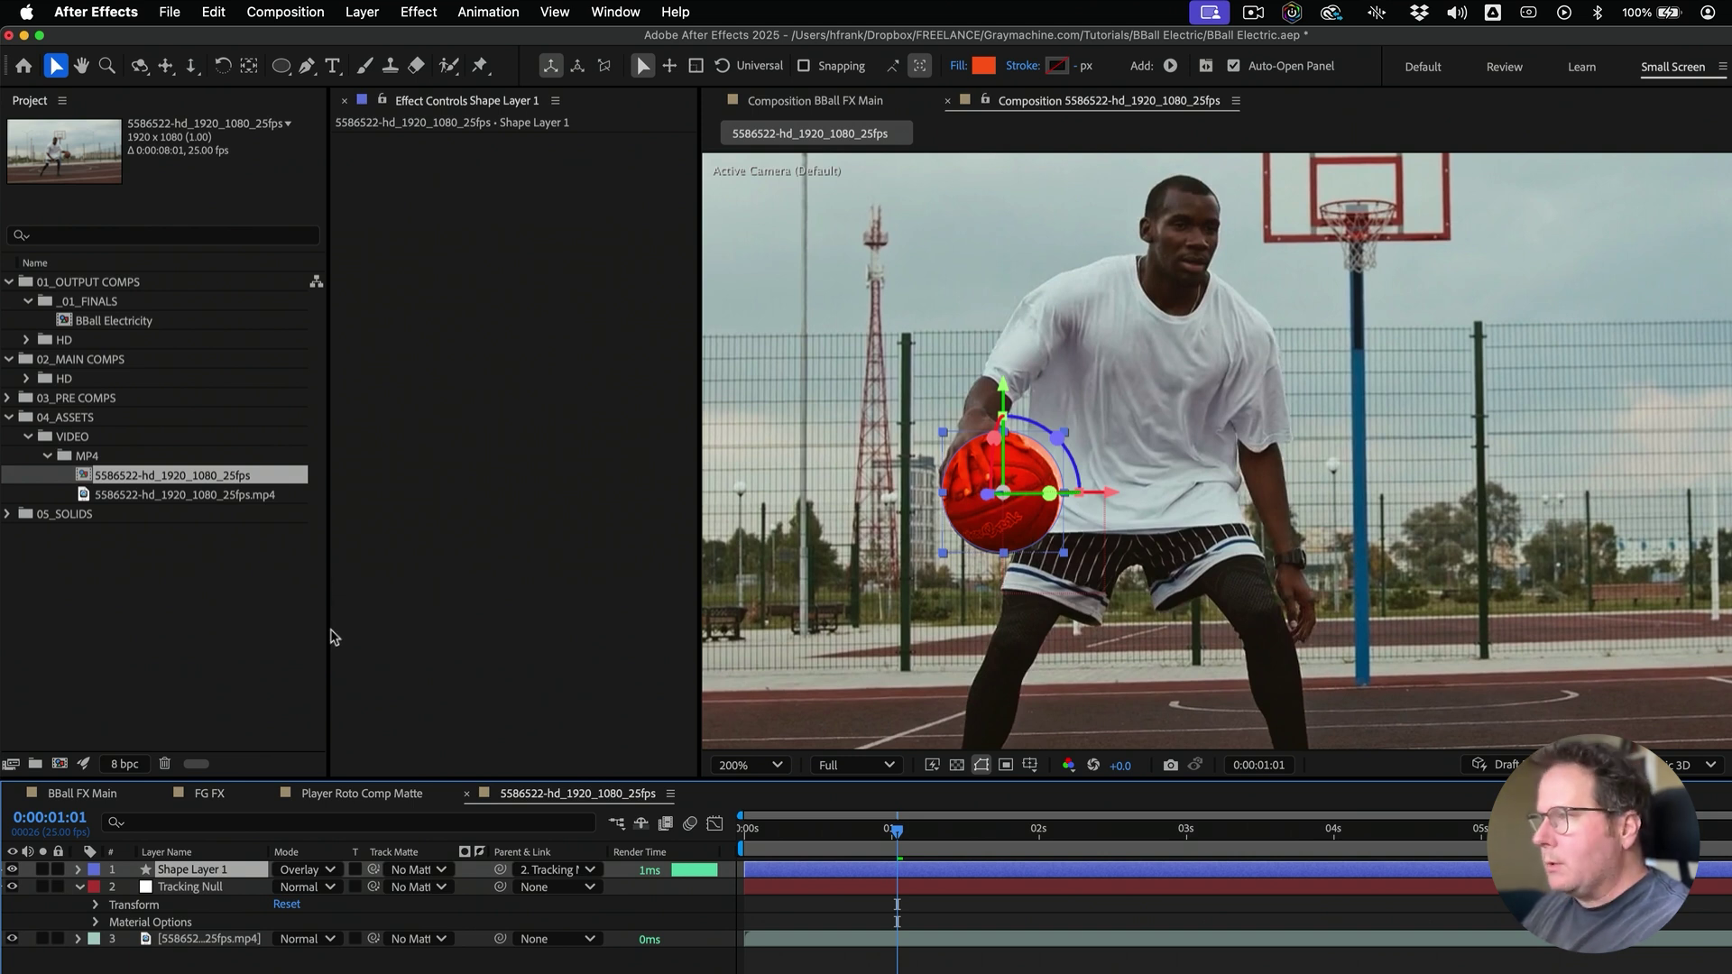
Reduce the ellipse path size in Shape Layer 1 slightly so the circle fits the basketball's outline
left_click(242, 887)
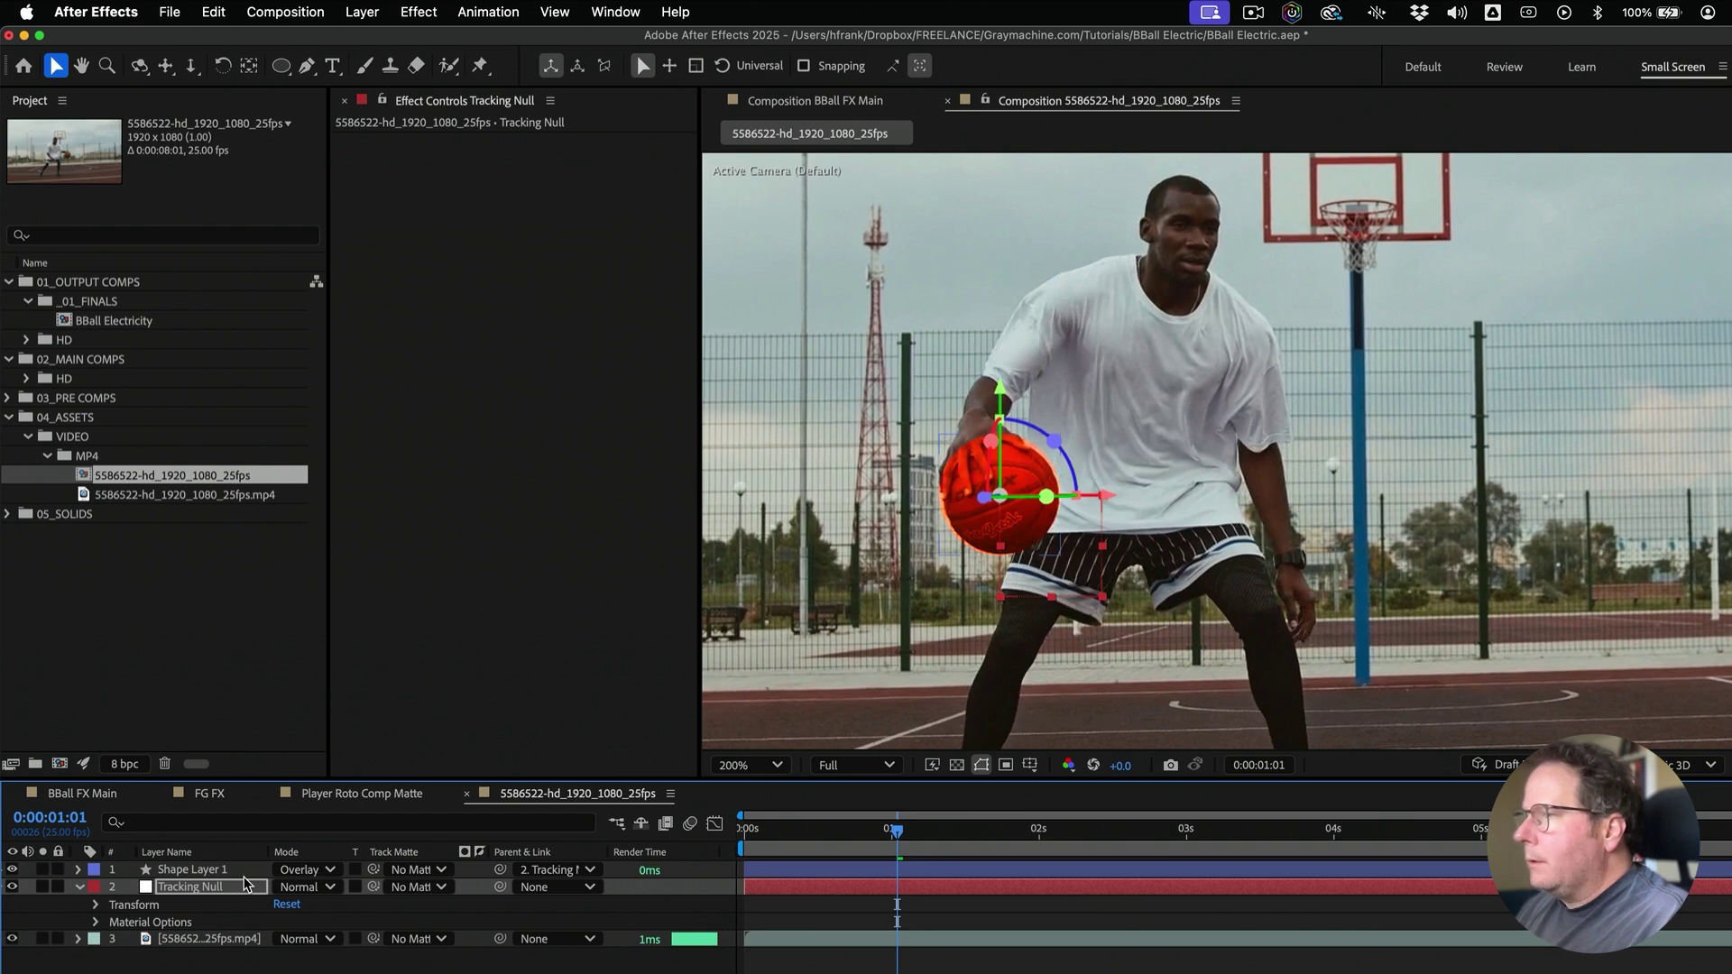
left_click(226, 872)
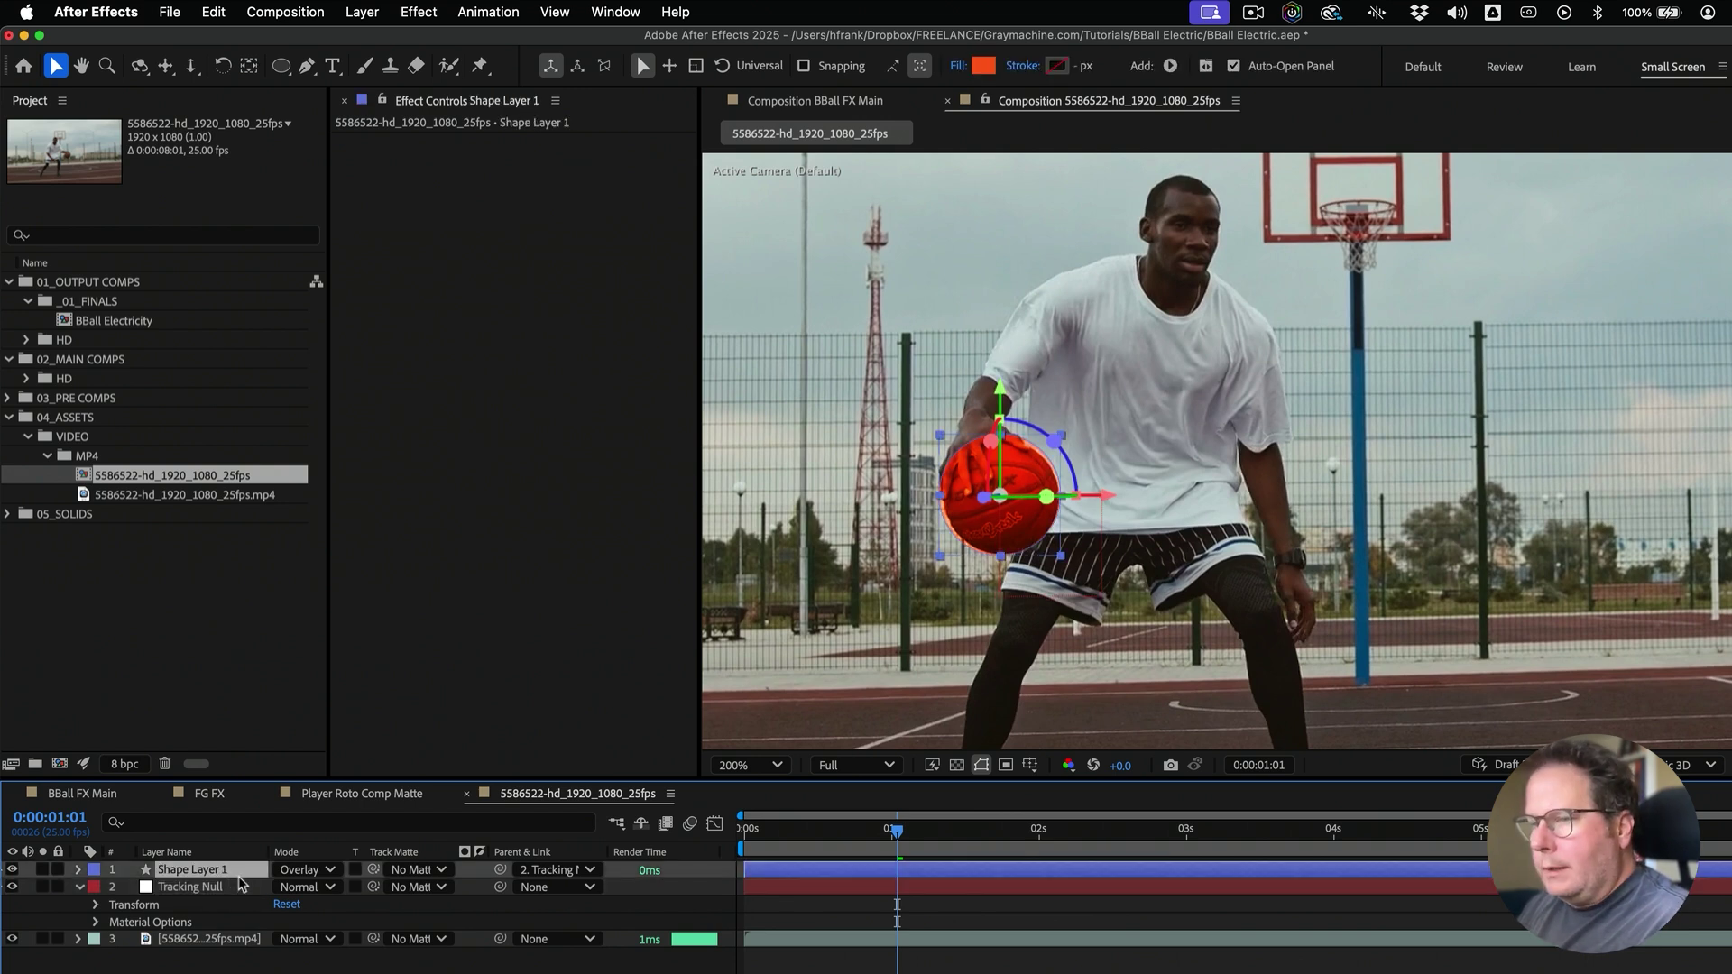
key("u")
key("u")
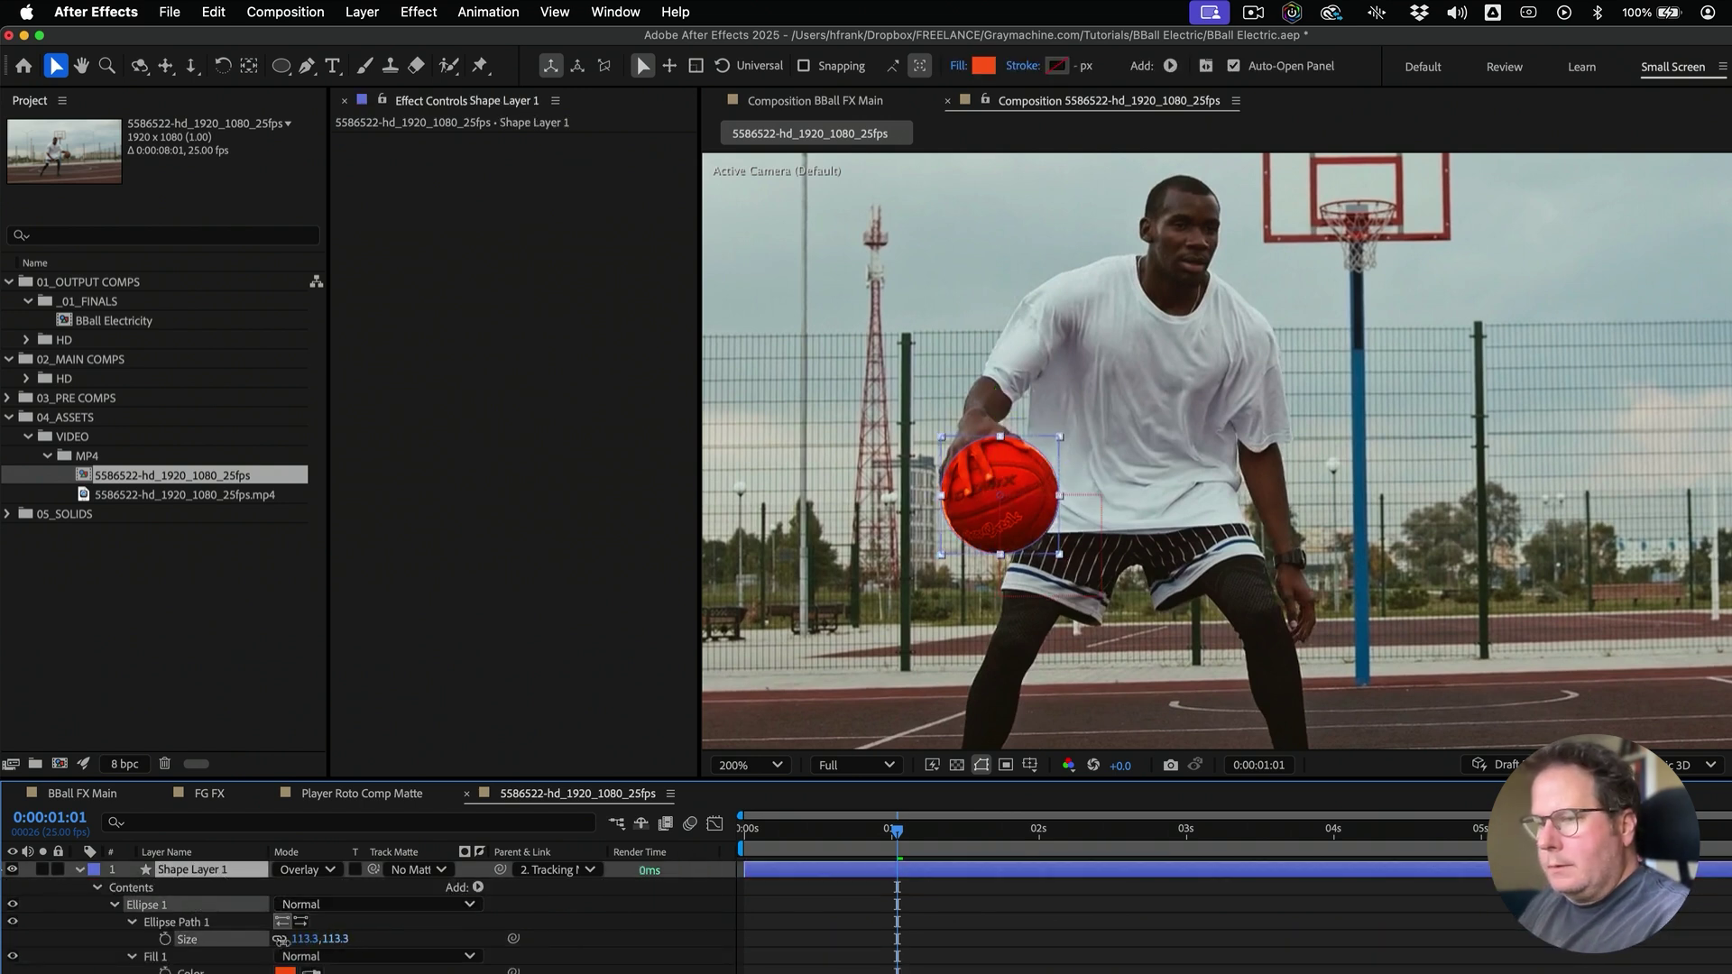
left_click_drag(281, 941, 281, 943)
key("u")
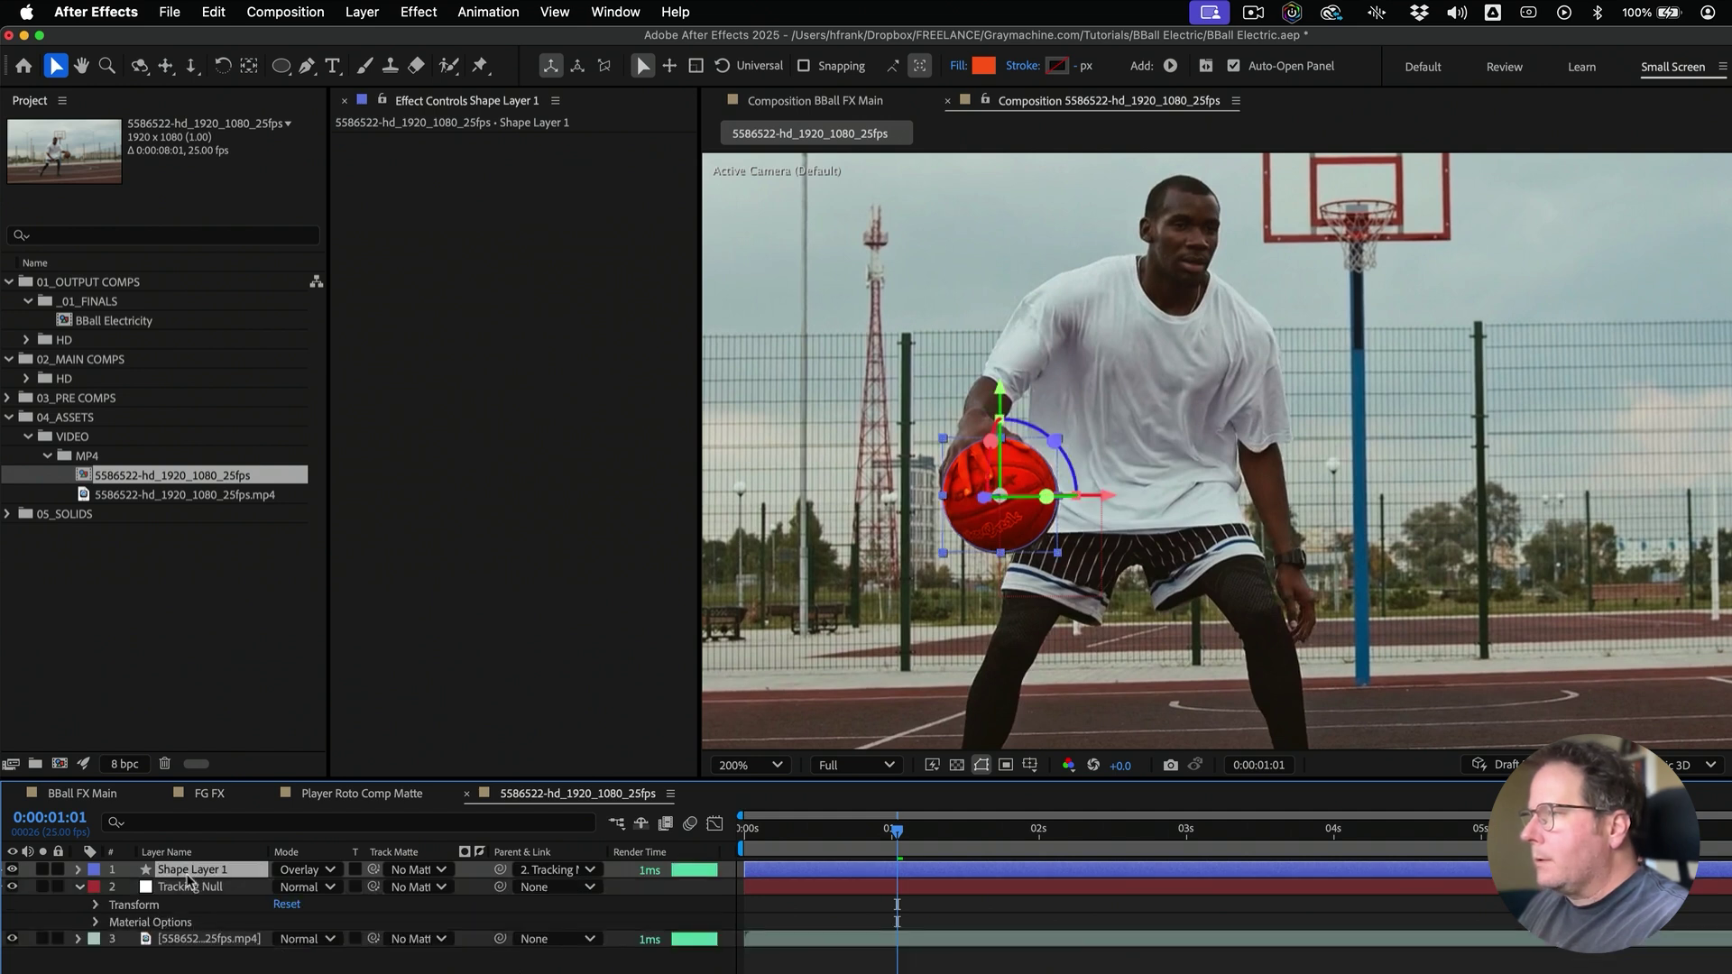
Turn on Position keyframing for the Tracking Null at 0:00:01:01 to set its first keyframe on the ball
left_click(192, 884)
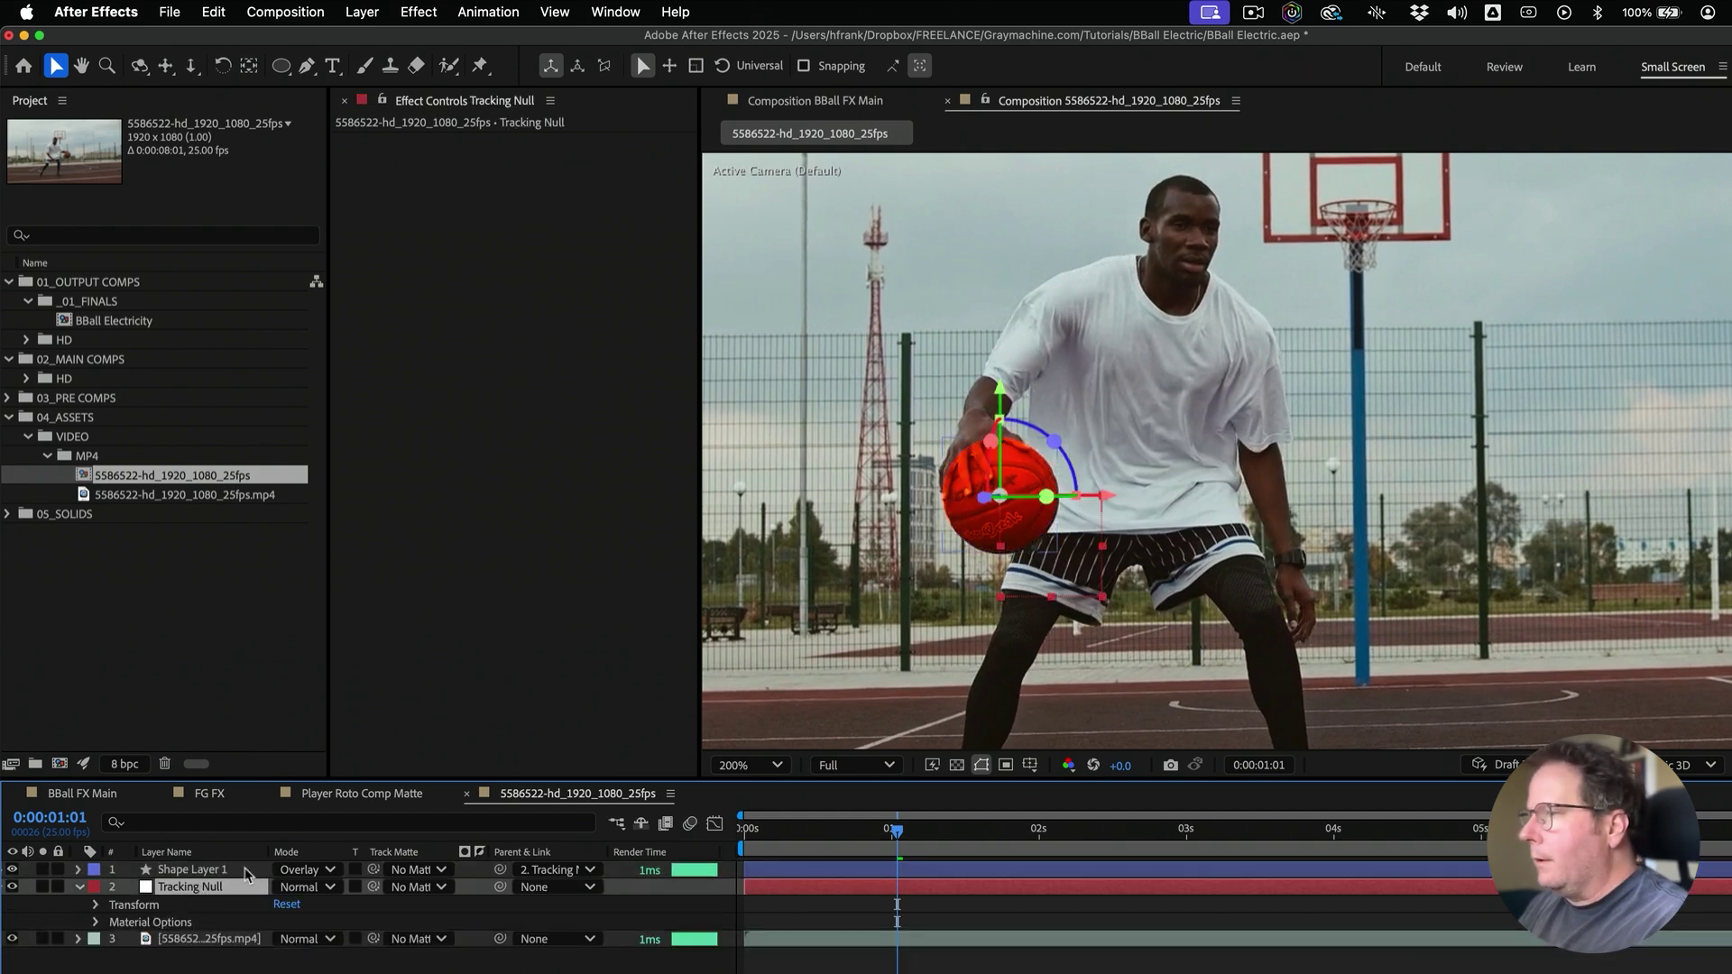
key("Return")
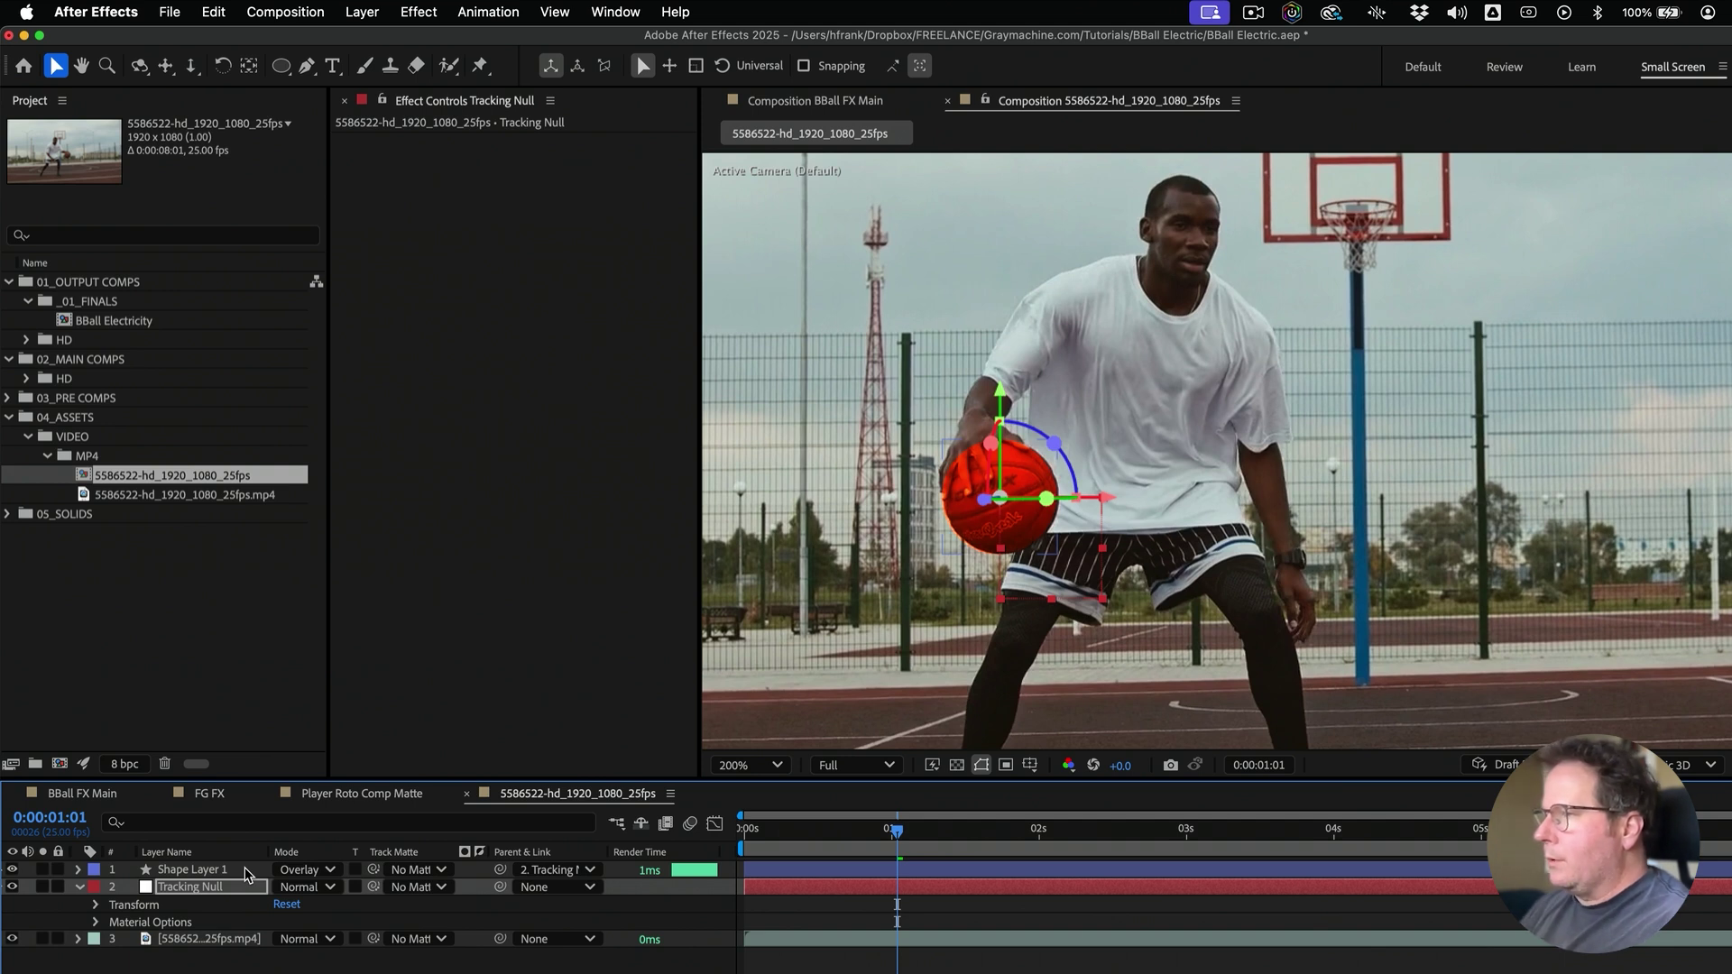
key("p")
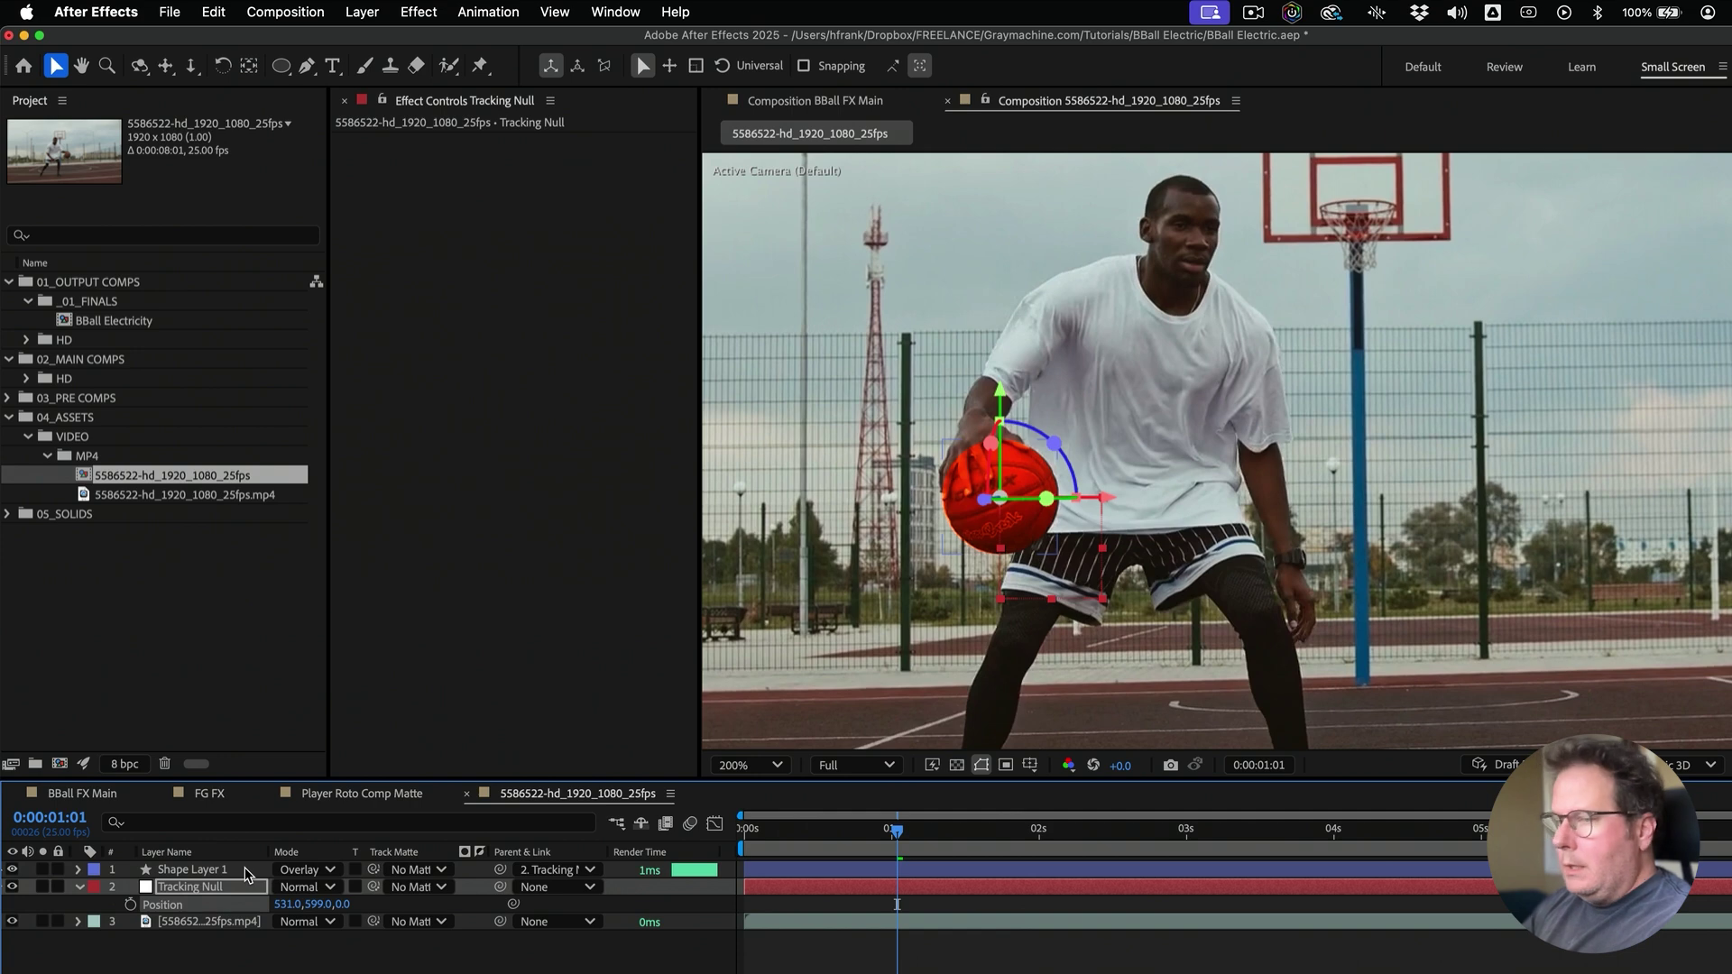
left_click(131, 904)
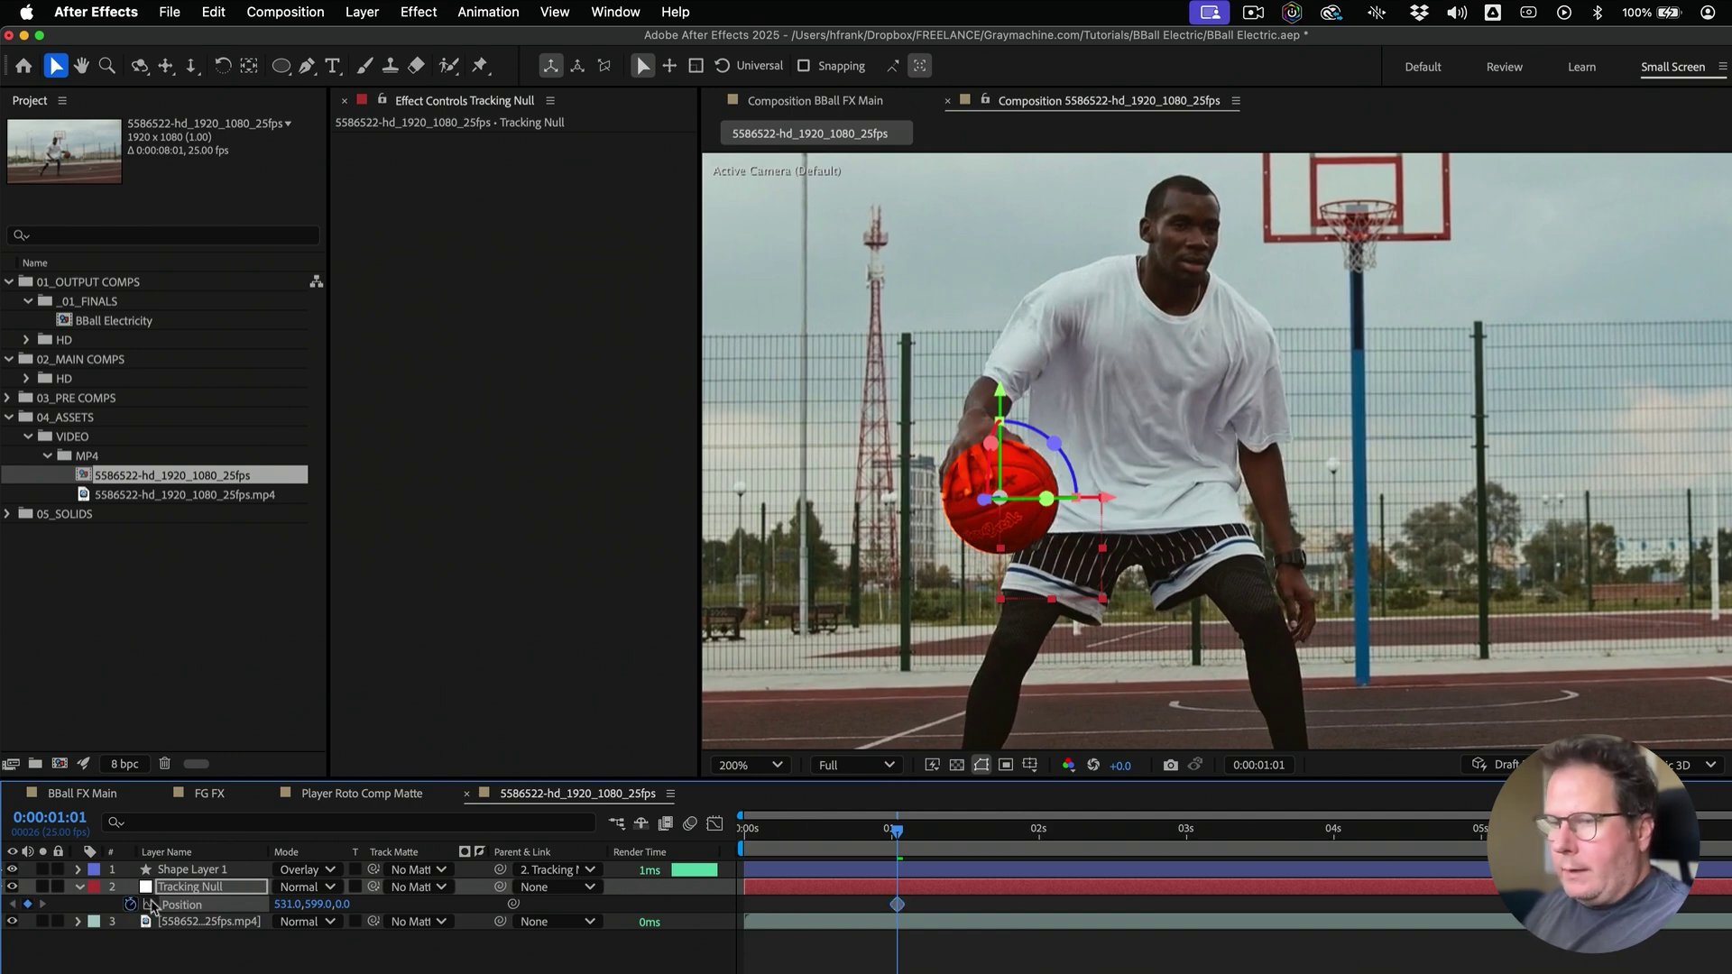
At 0:00:01:11, move the Tracking Null down onto the basketball near the court floor
key("shift+Page_Down")
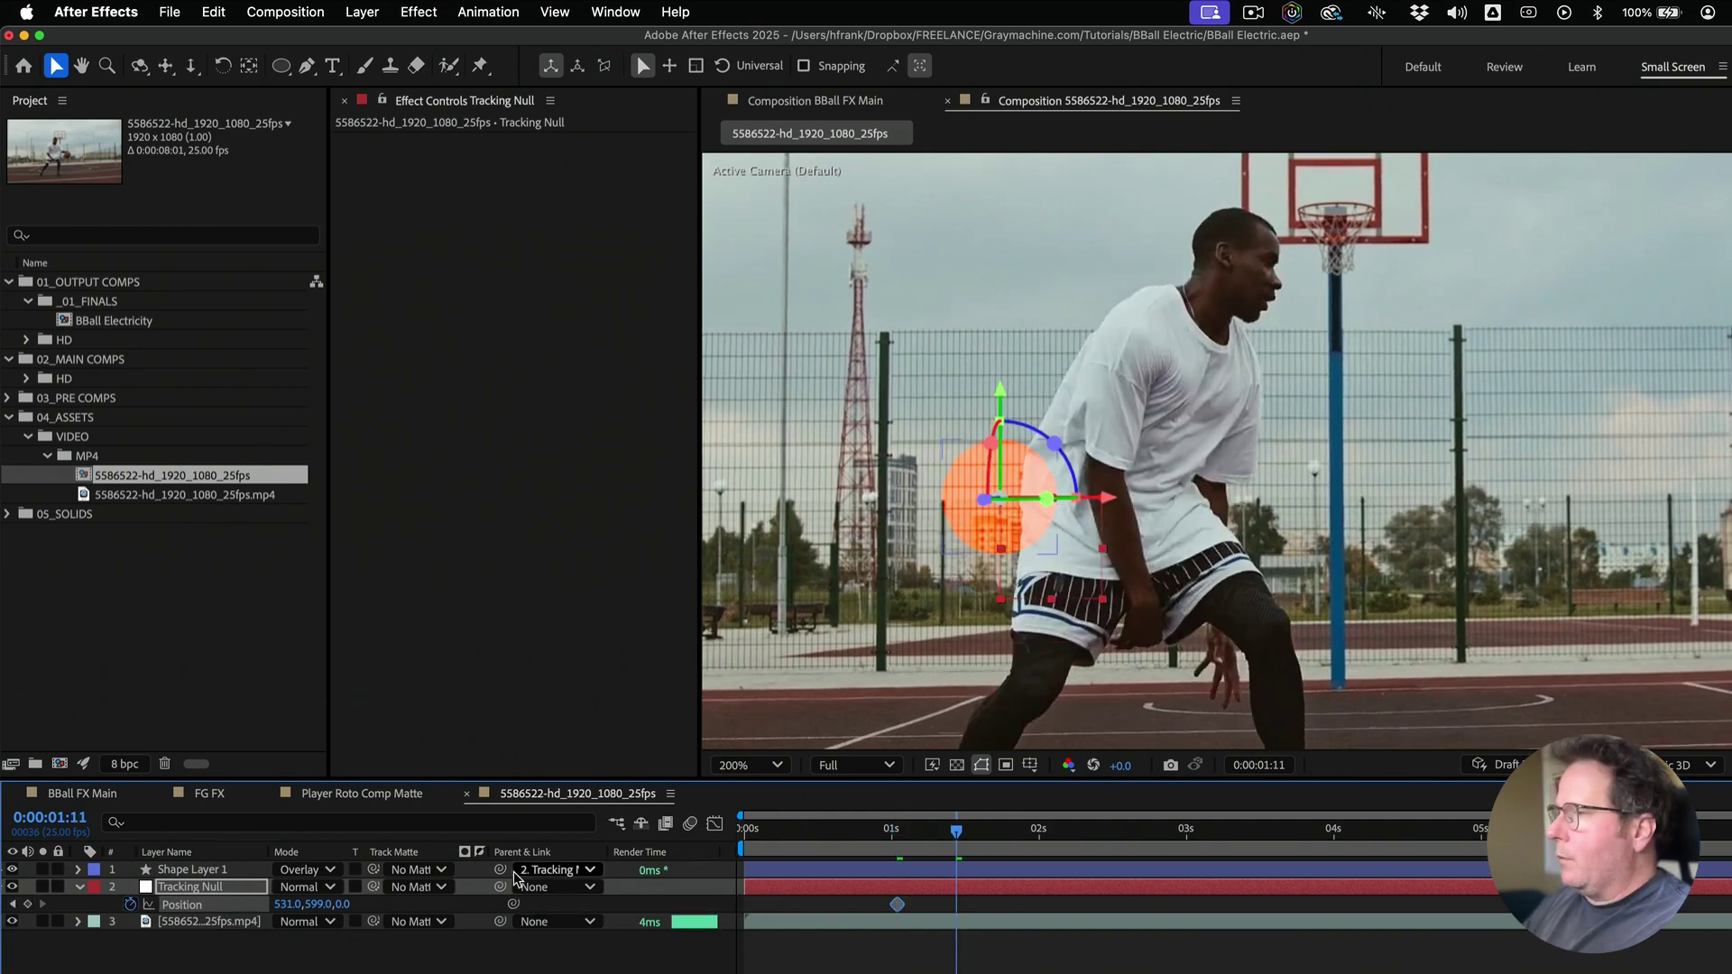
key("space")
left_click_drag(1161, 654, 1180, 491)
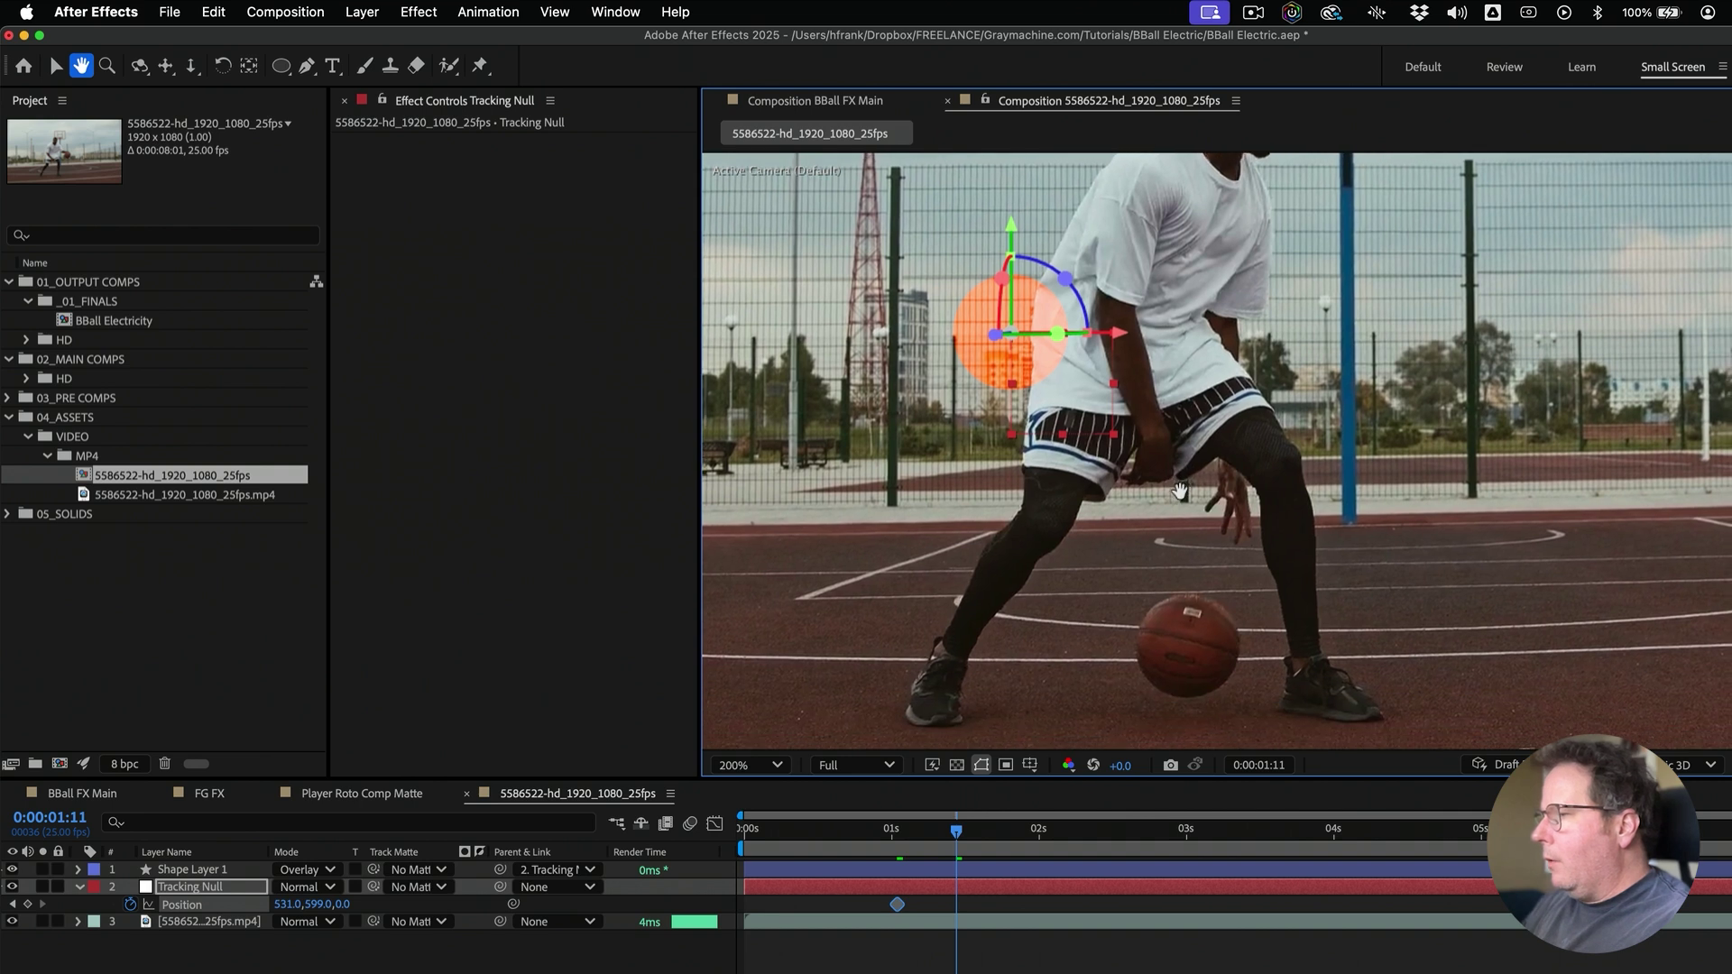
left_click_drag(1073, 405, 1253, 710)
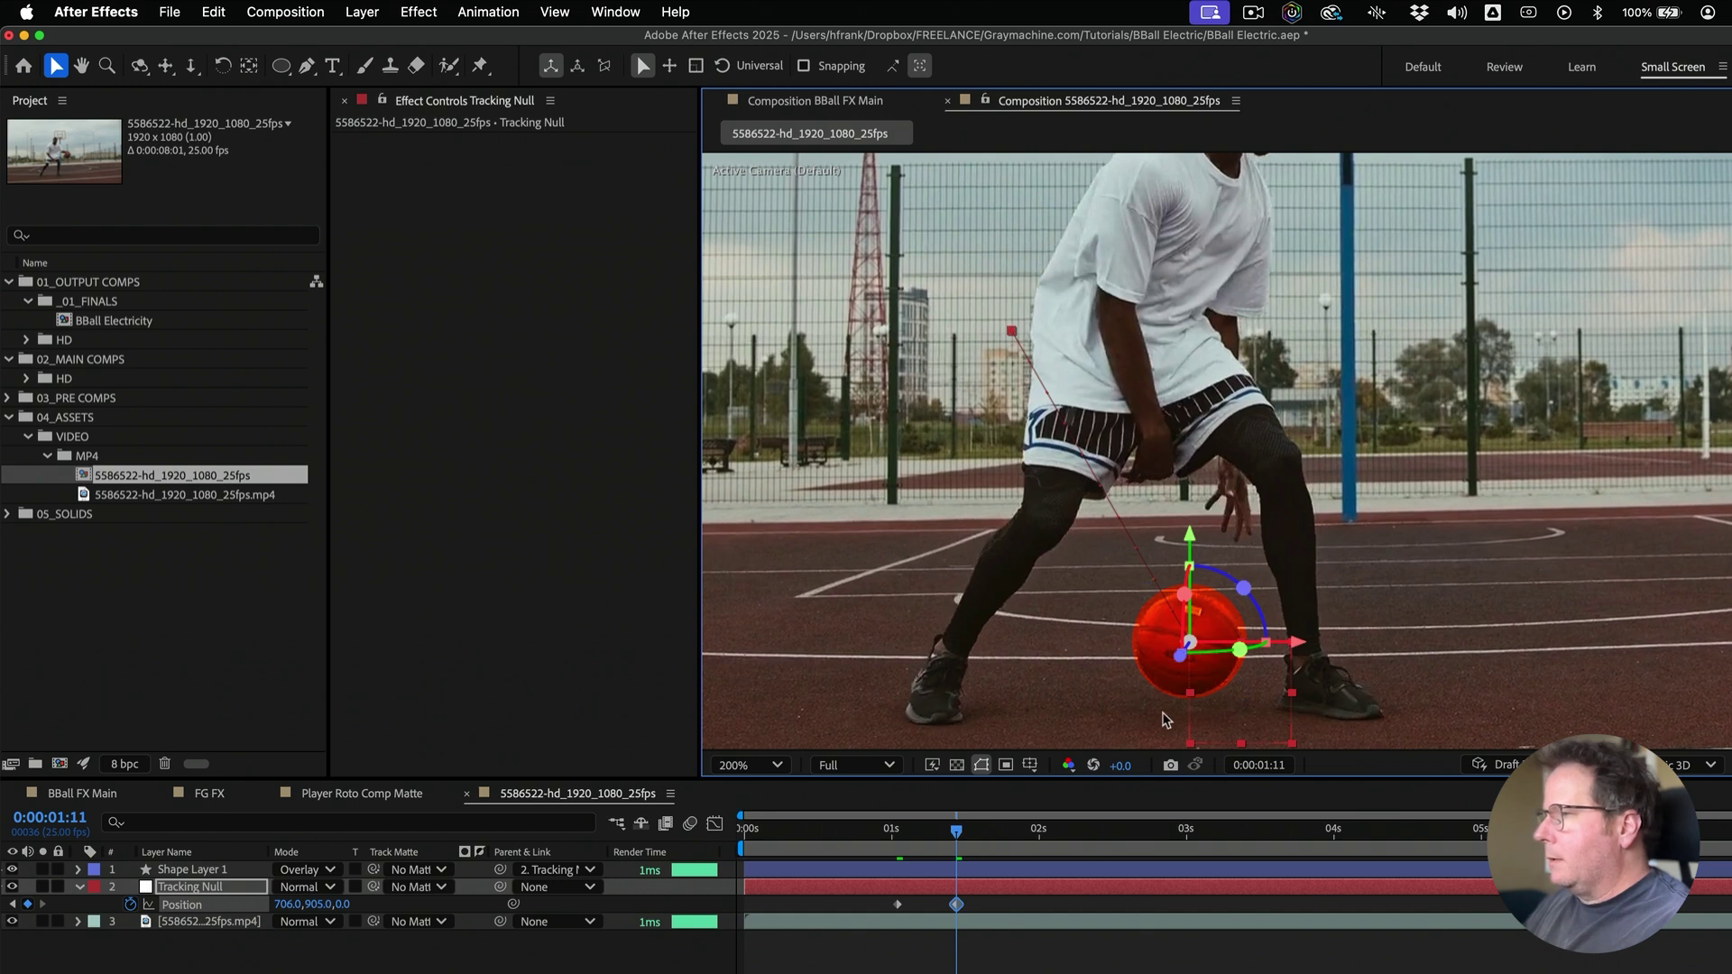
Push the Tracking Null back to a Z position of 223.3 to match the ball's size and recentre it at about 683, 937
left_click_drag(338, 906, 1353, 804)
left_click_drag(1259, 673, 1250, 696)
left_click_drag(341, 906, 1525, 848)
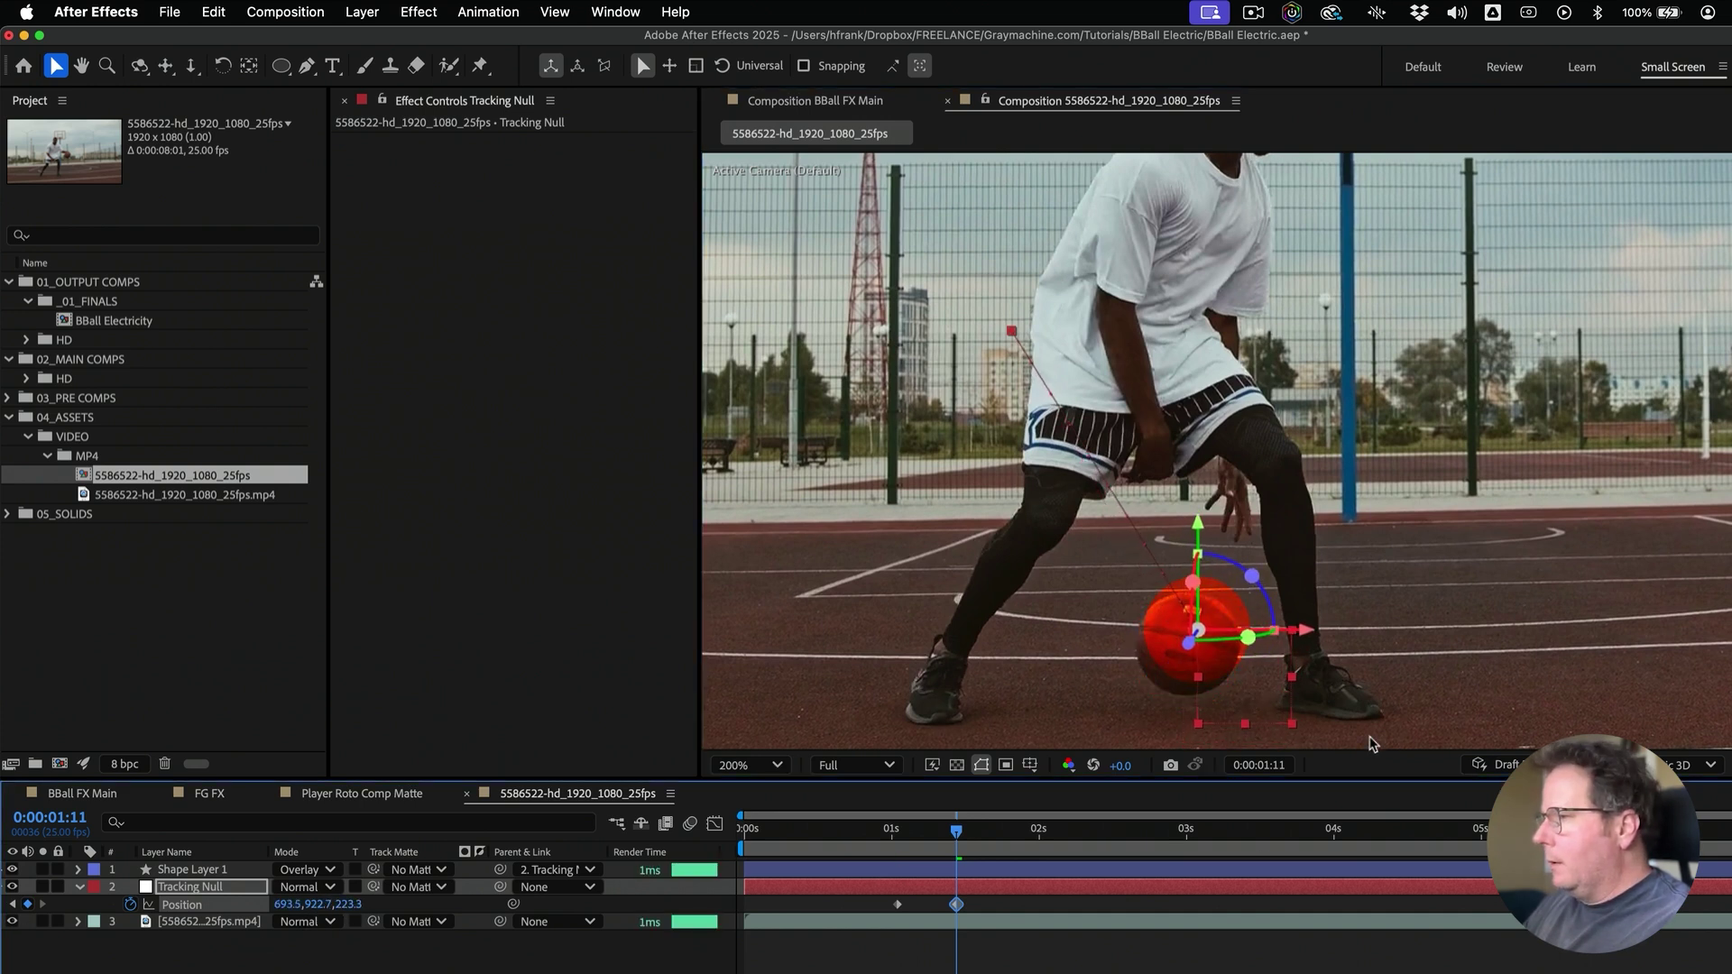
left_click_drag(1273, 699, 1265, 708)
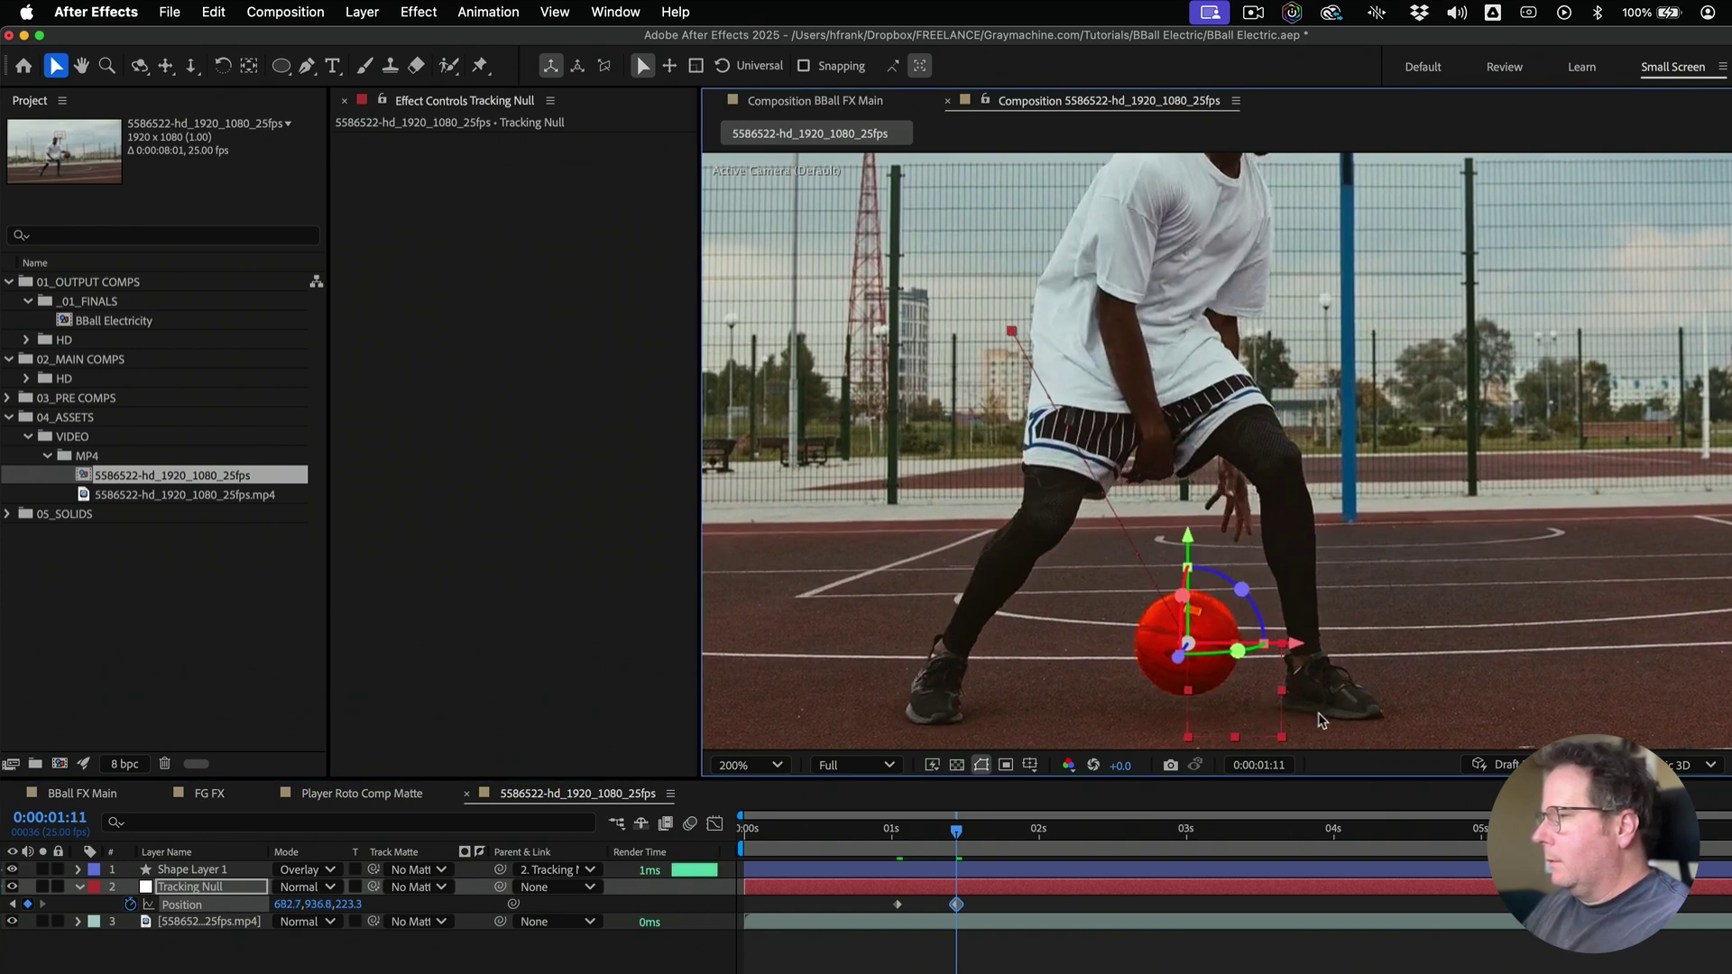
At 0:00:01:21, place the Tracking Null on the ball by the player's hands at about 605, 612, with Z at 558.3
key("shift+Page_Down")
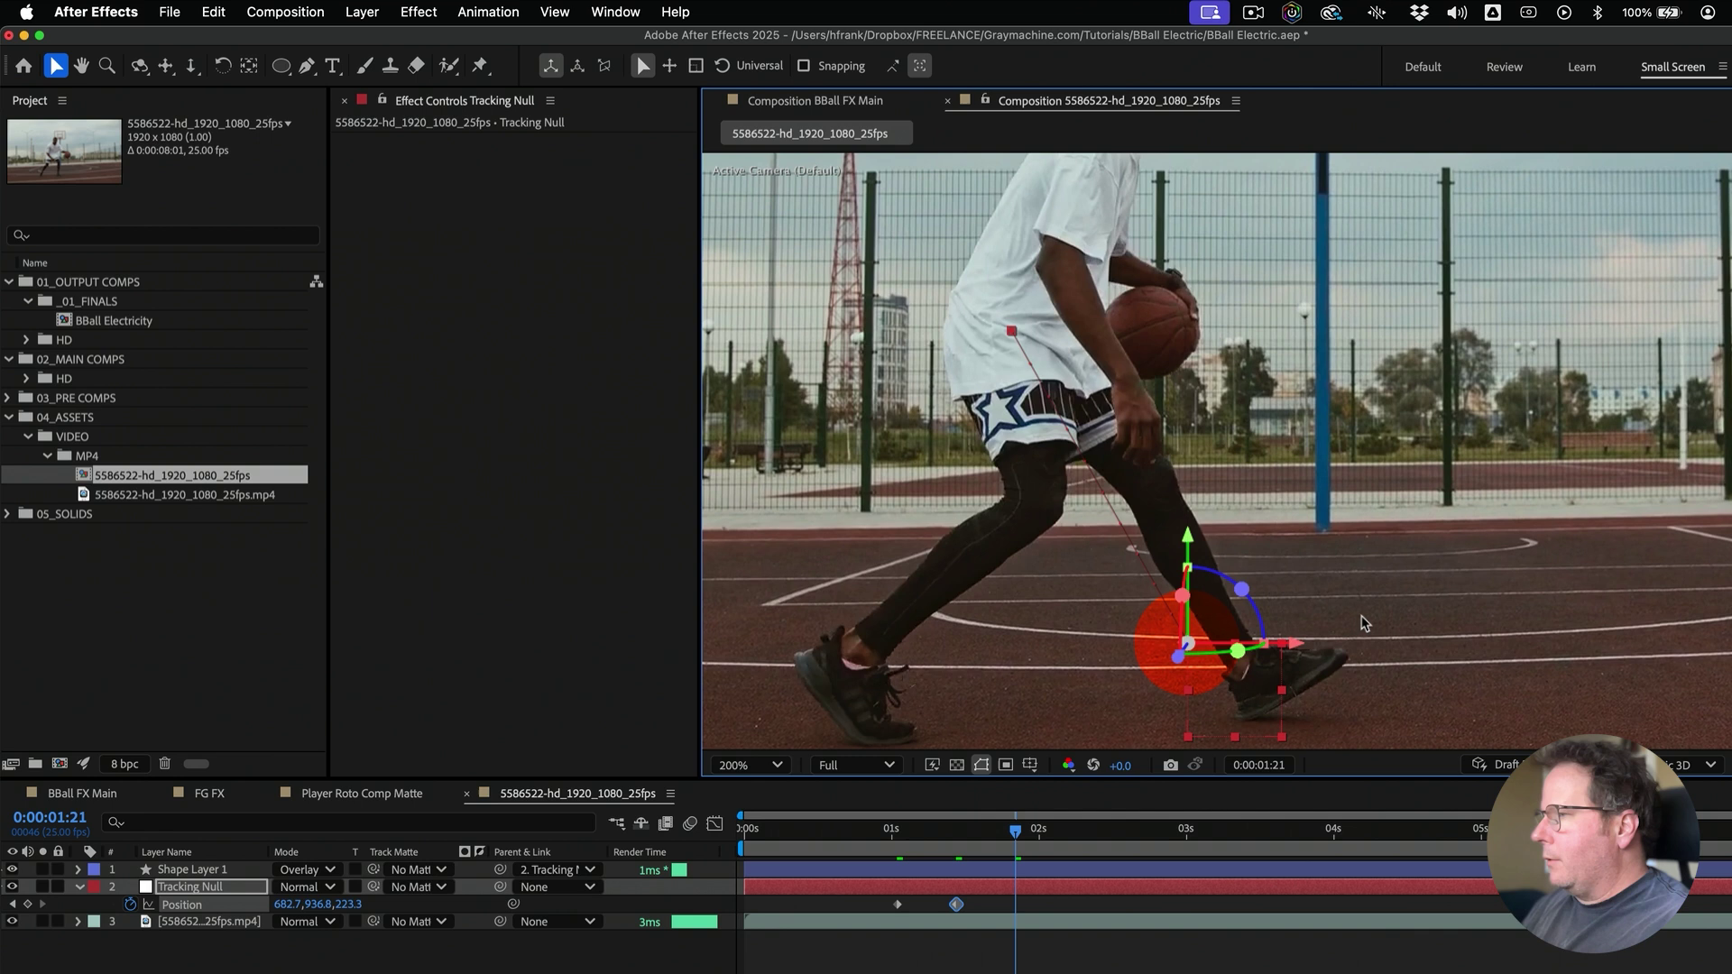
left_click_drag(1243, 715, 1204, 405)
key("Up")
key("Up")
key("Up")
key("Up")
key("Left")
key("Left")
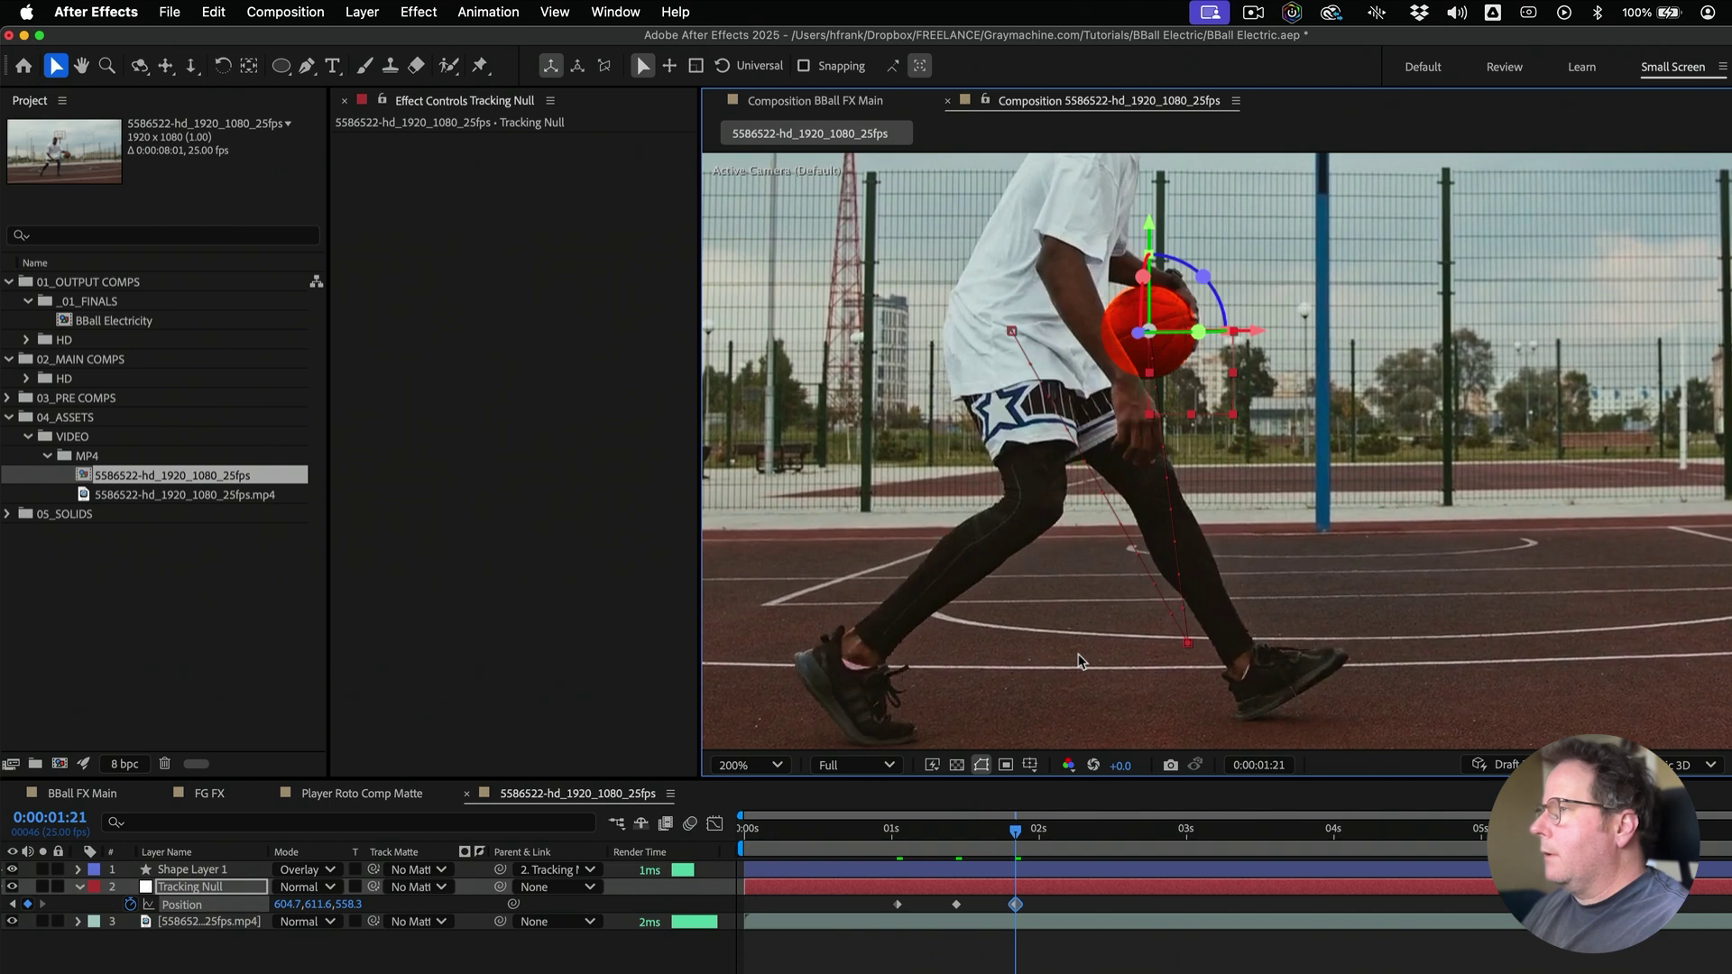
At 0:00:02:06, move the Tracking Null onto the ball behind the player's back, to about 285, 586
key("shift+Page_Down")
key("shift+Page_Down")
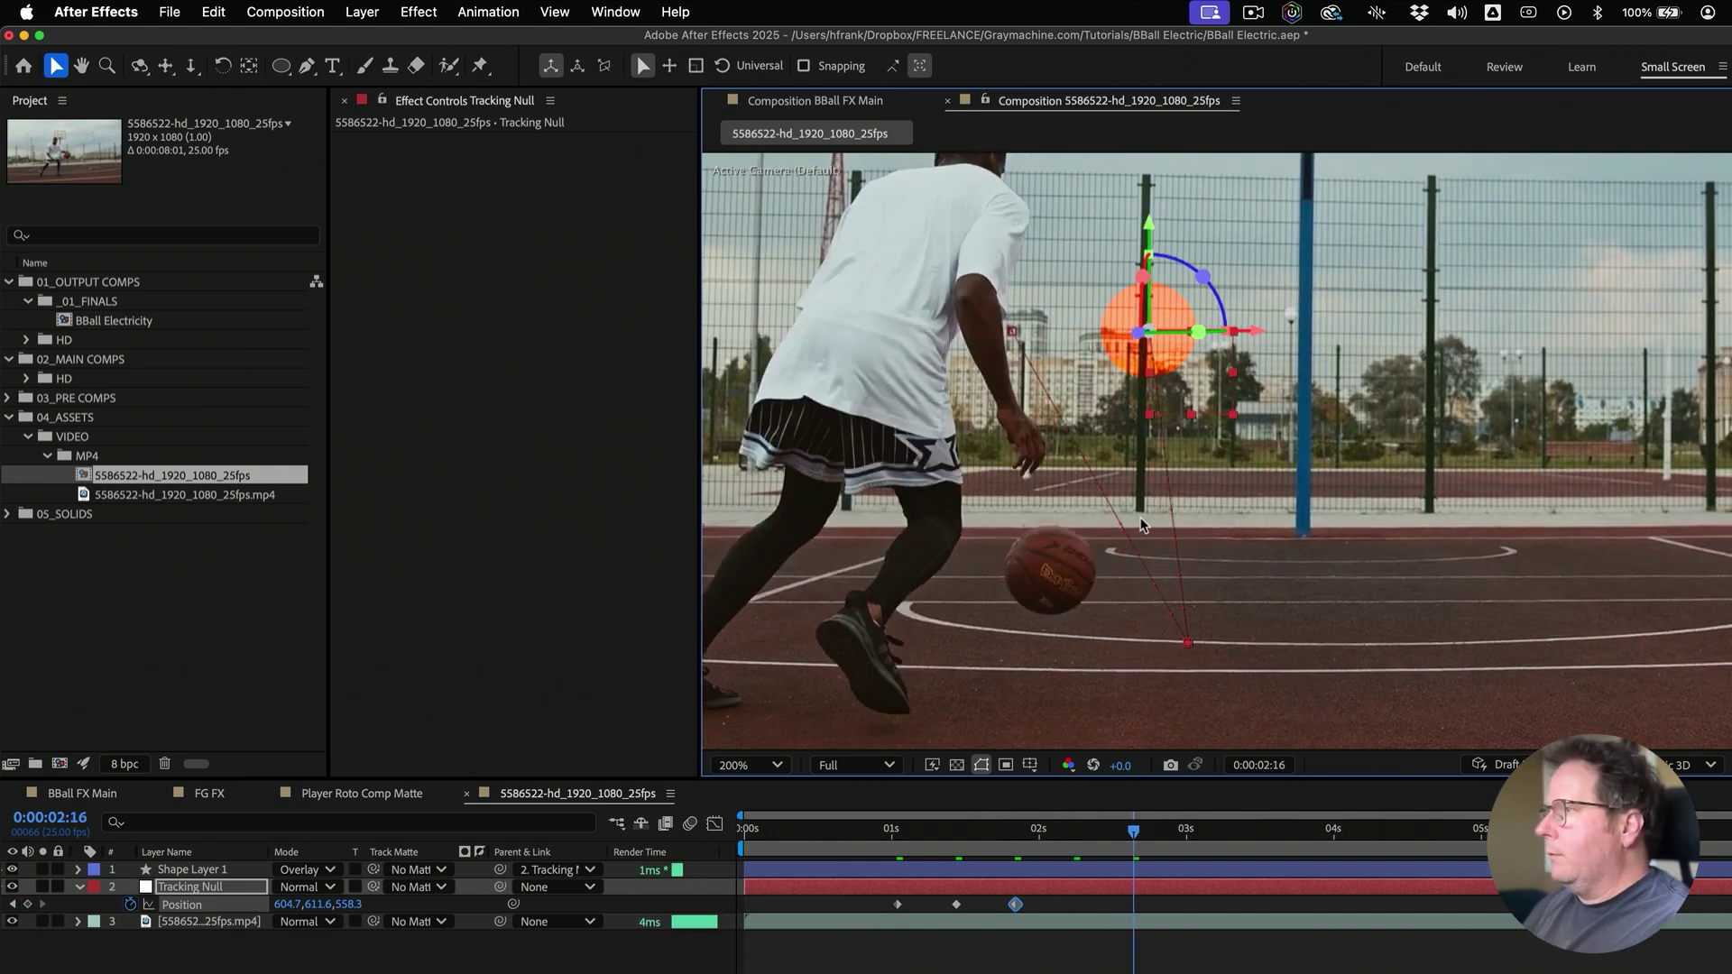
key("shift+Page_Up")
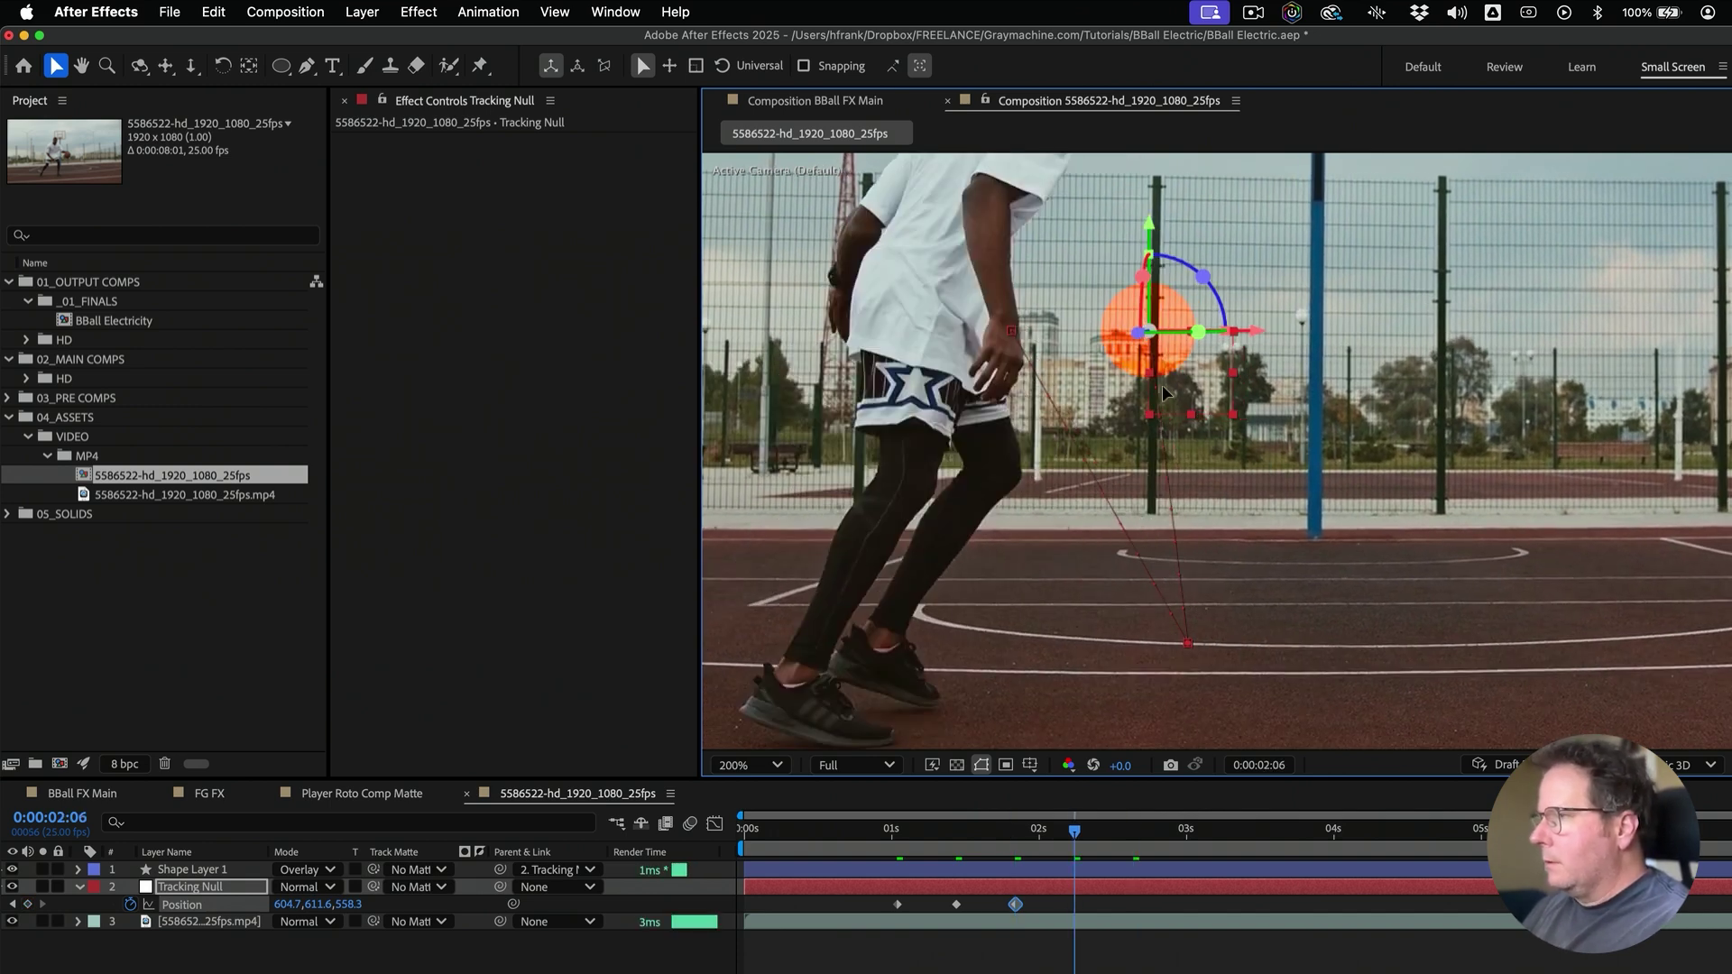
left_click_drag(1162, 386, 910, 365)
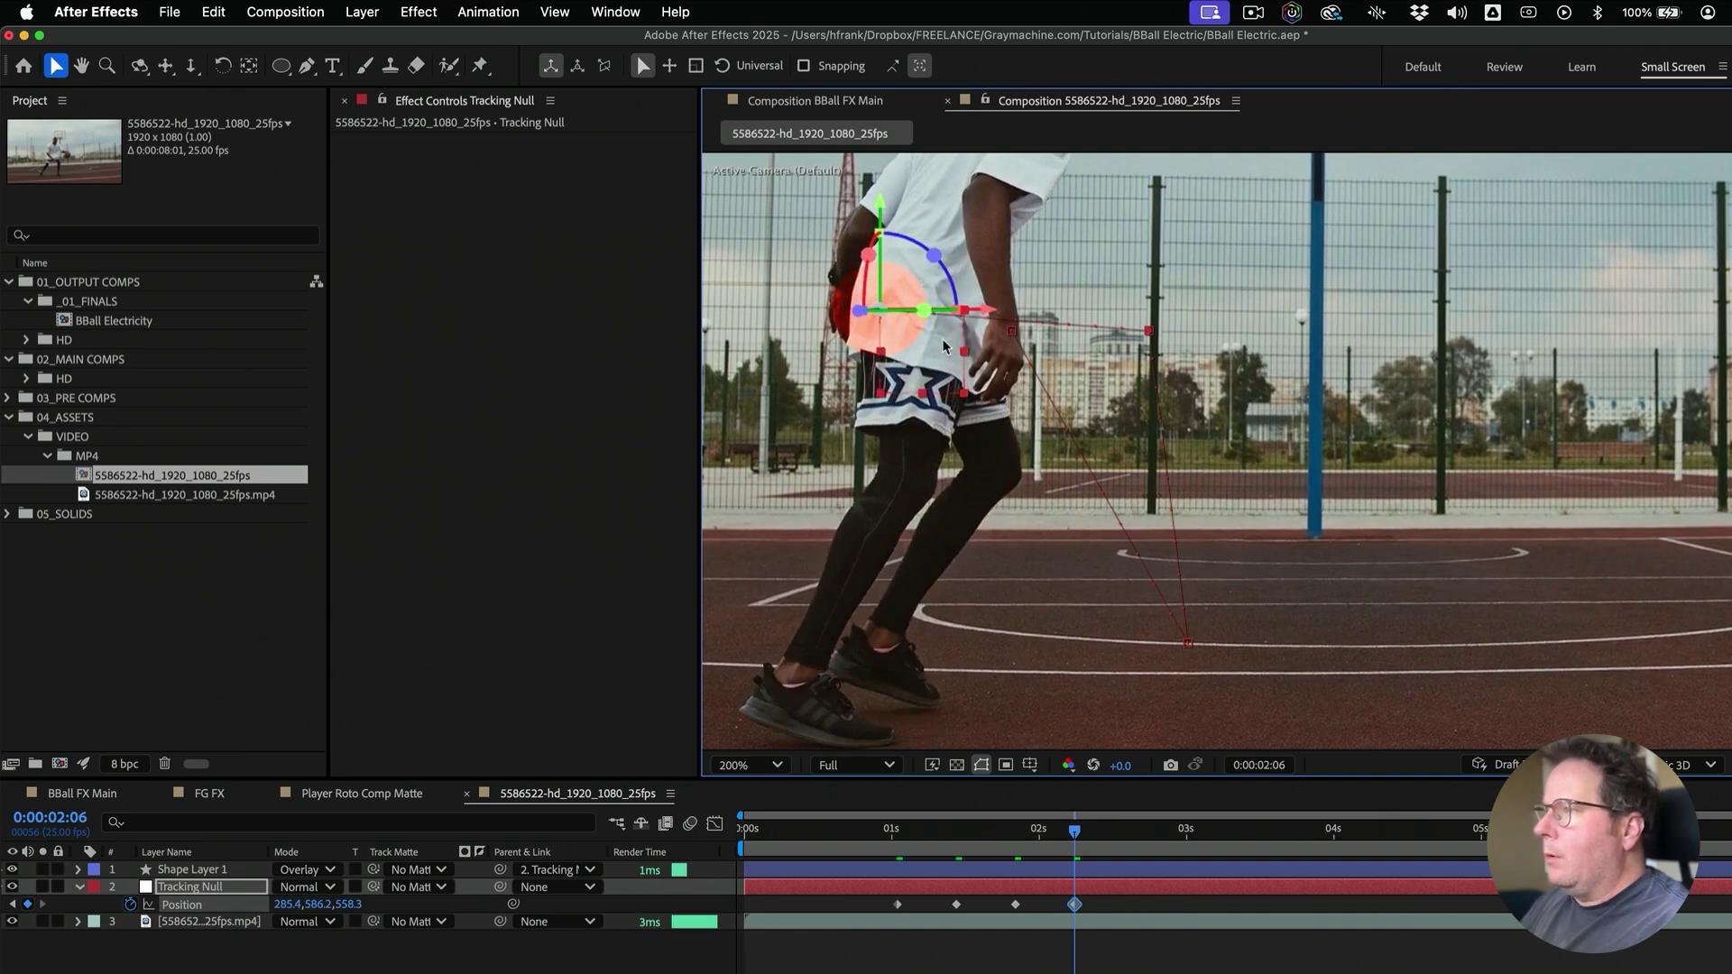
Check the frames around the last keyframe, then lower the Tracking Null to about 287, 631 at 0:00:02:08
key("Page_Up")
key("Page_Up")
key("Page_Down")
key("Page_Down")
key("Page_Down")
key("Page_Down")
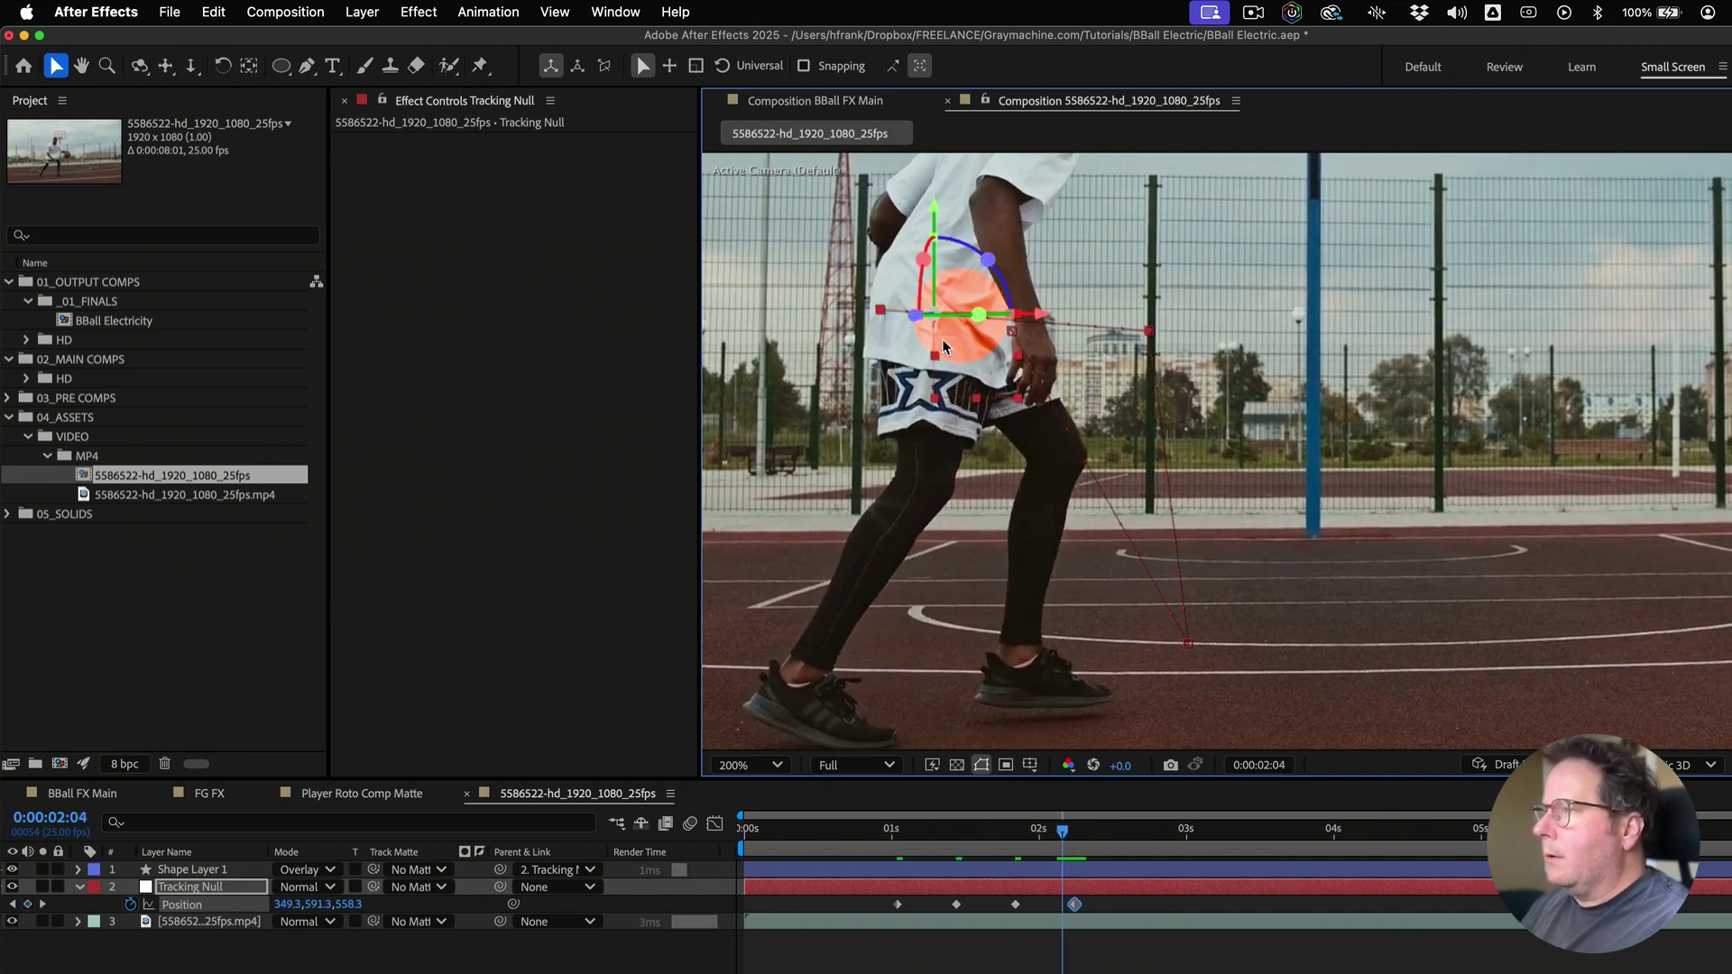
key("Page_Up")
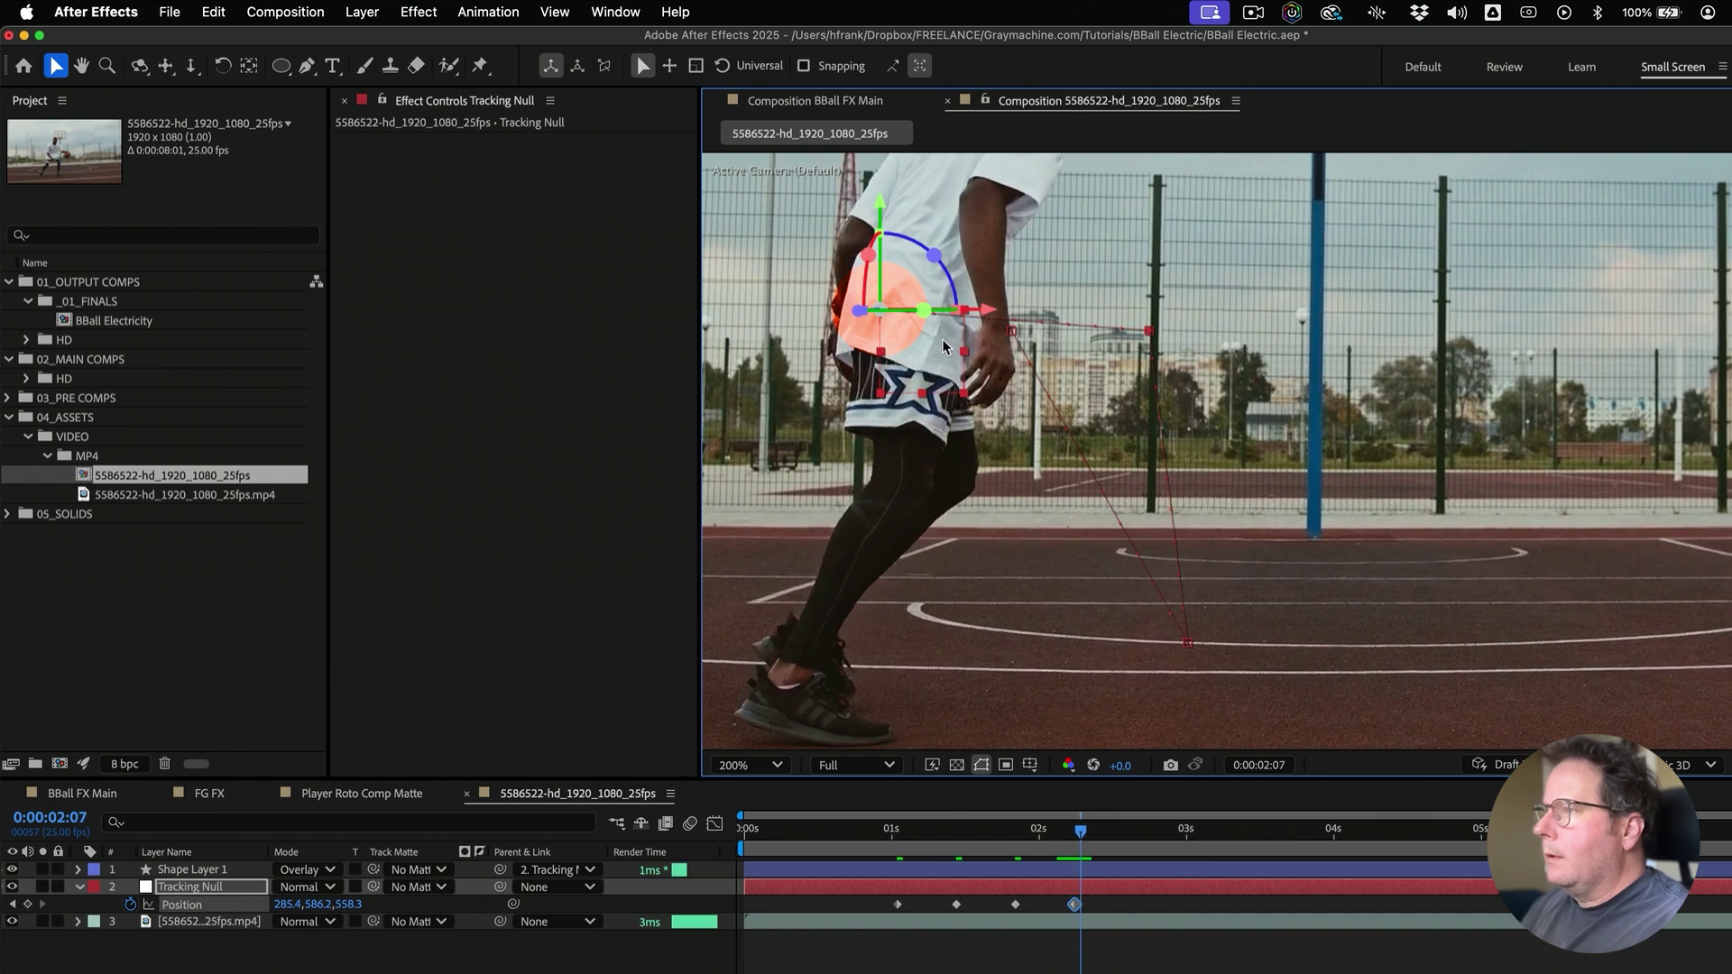
key("Page_Down")
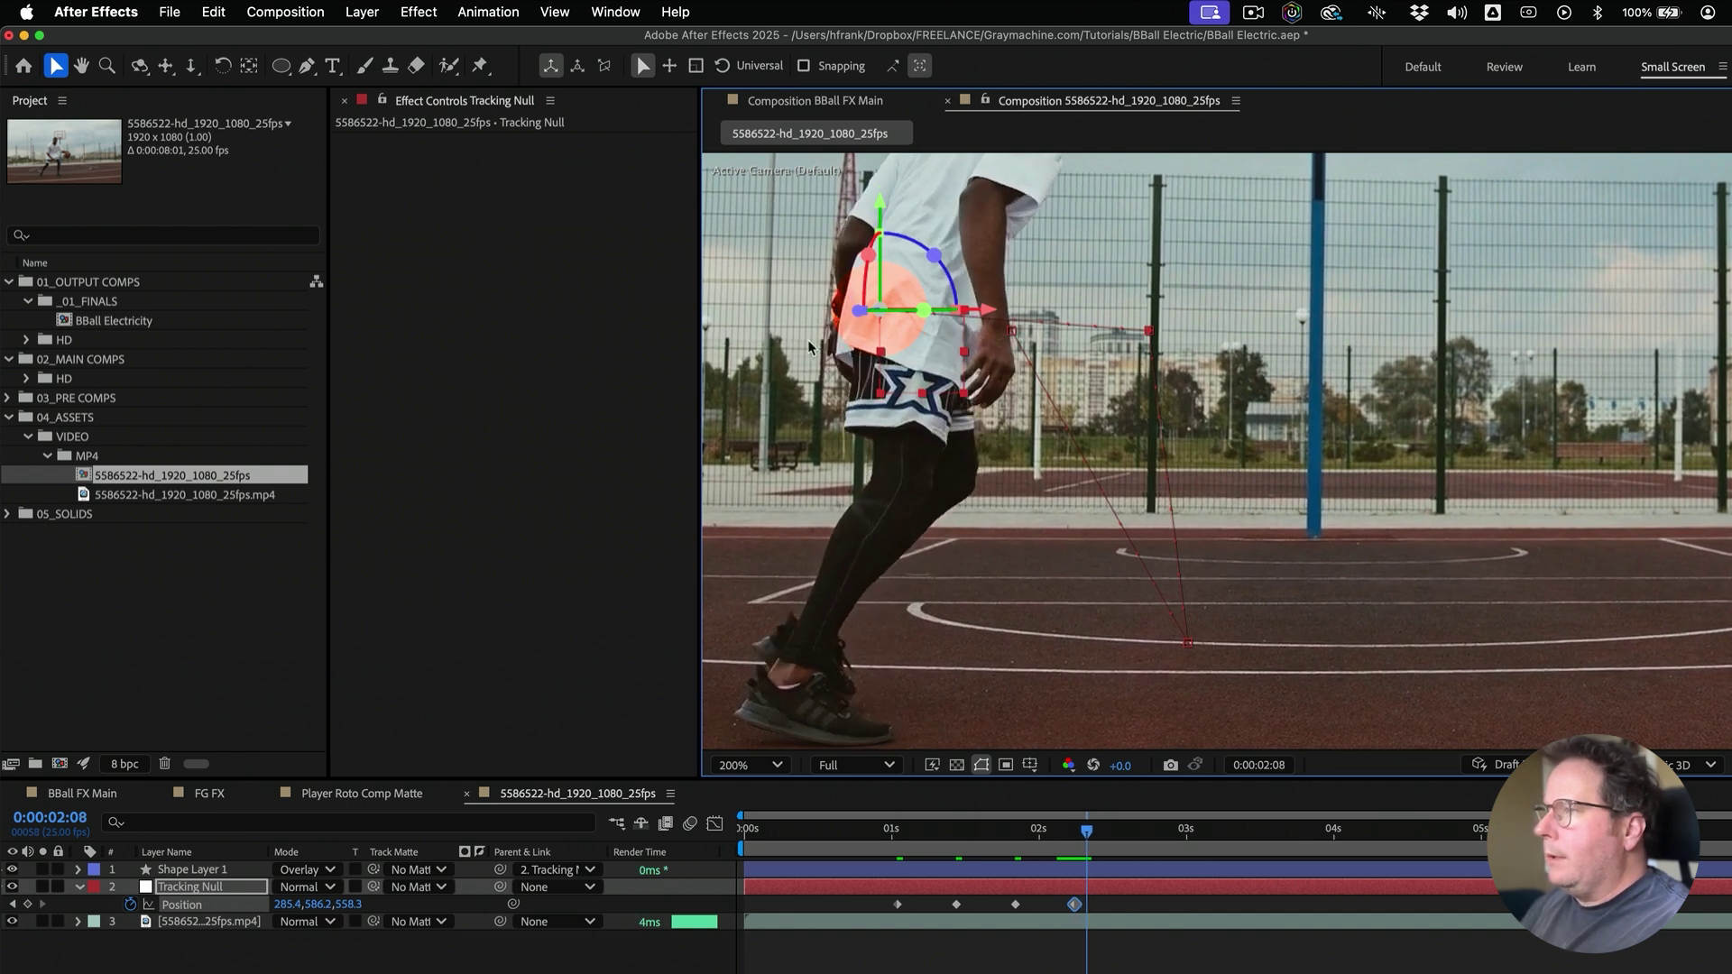
left_click_drag(919, 356, 915, 398)
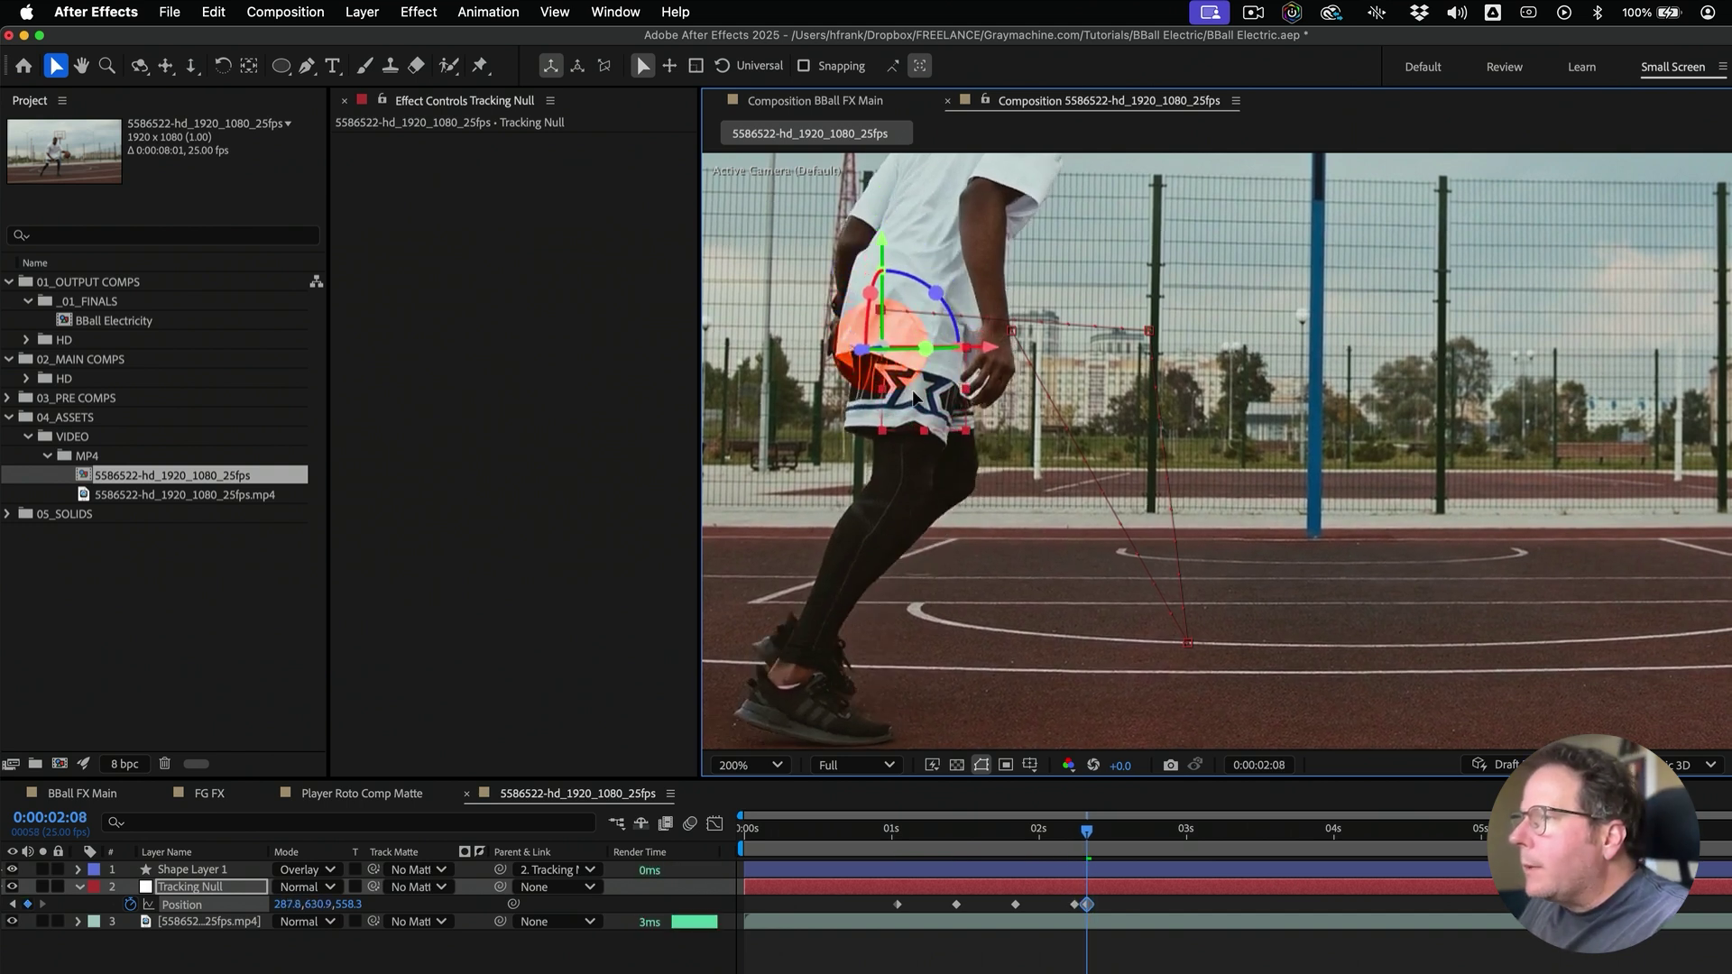
key("Left")
key("Left")
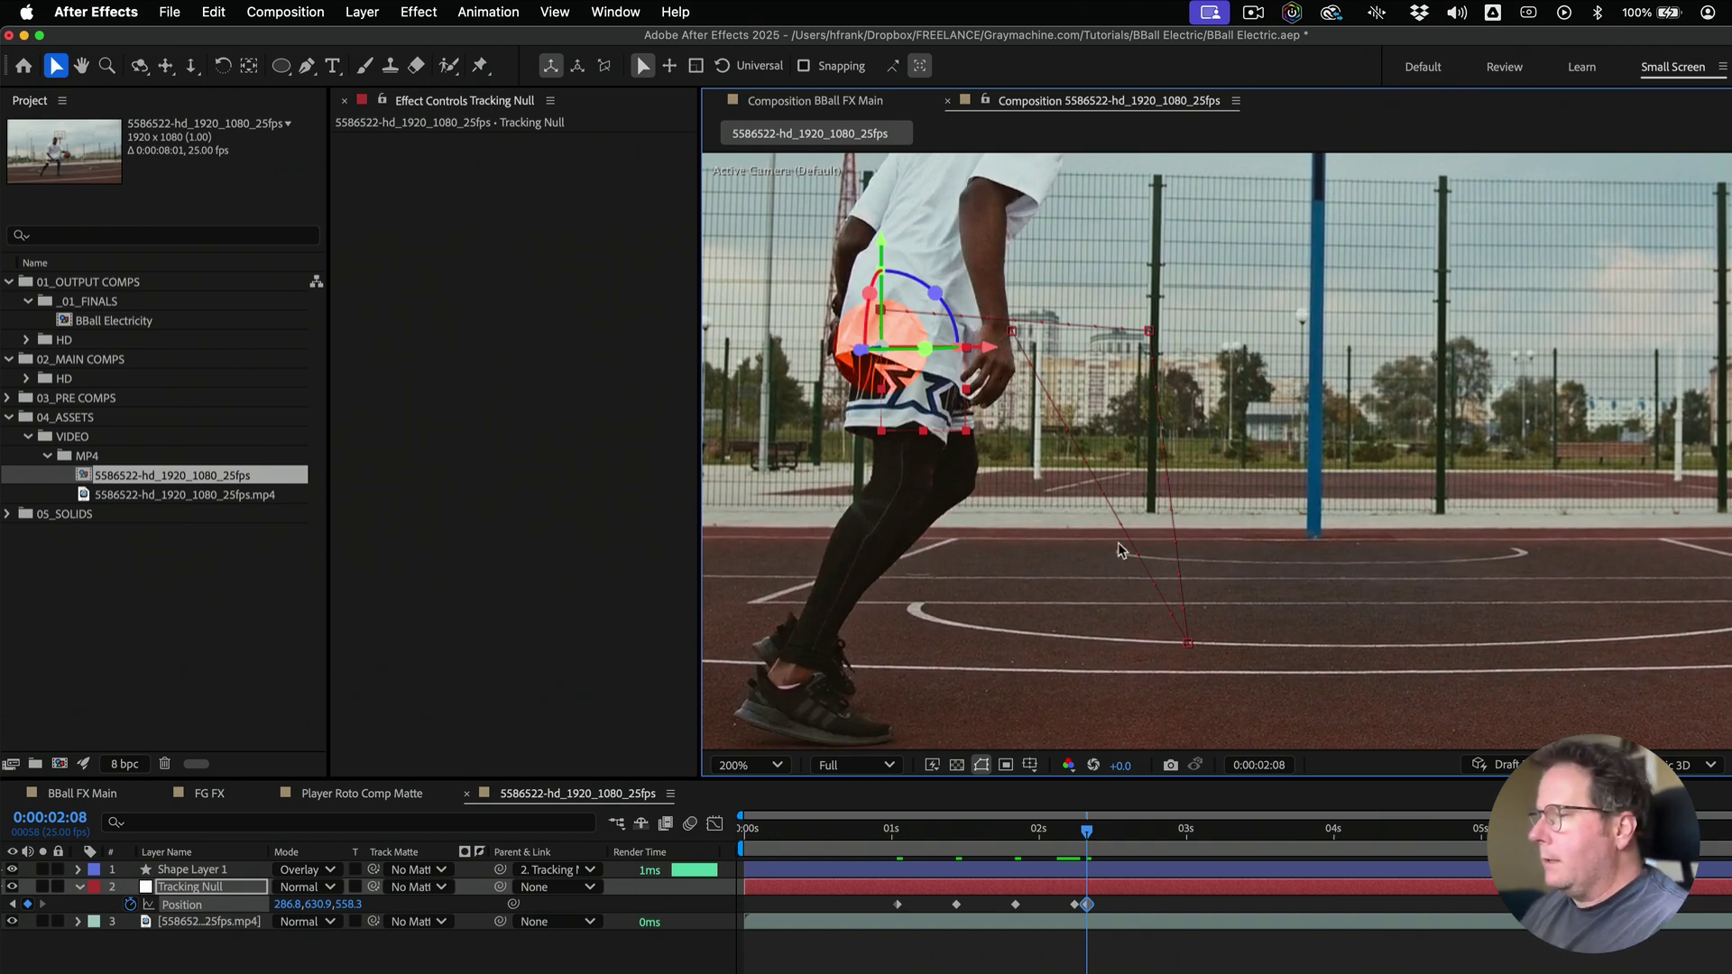
Scrub past the last Position keyframe to review the tracked motion, then save the project
key("comma")
key("period")
key("space")
mouse_move(1179, 461)
left_mouse_down()
mouse_move(1187, 509)
mouse_move(1203, 474)
left_mouse_up()
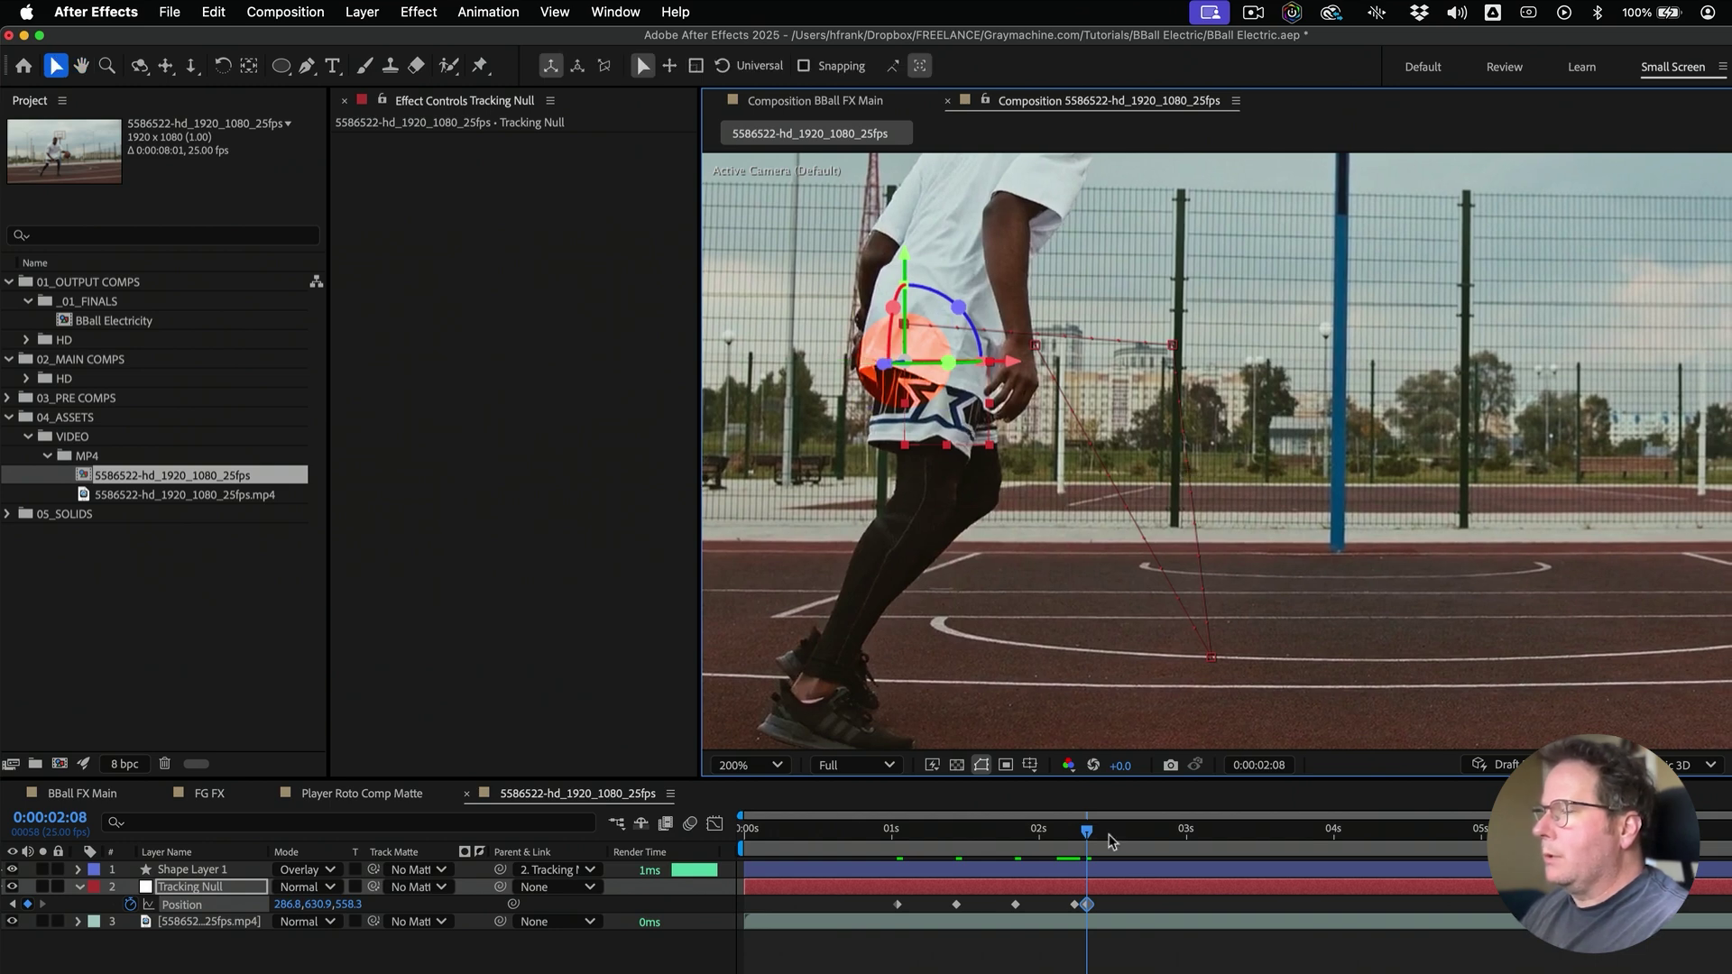
left_click_drag(1107, 839, 1167, 851)
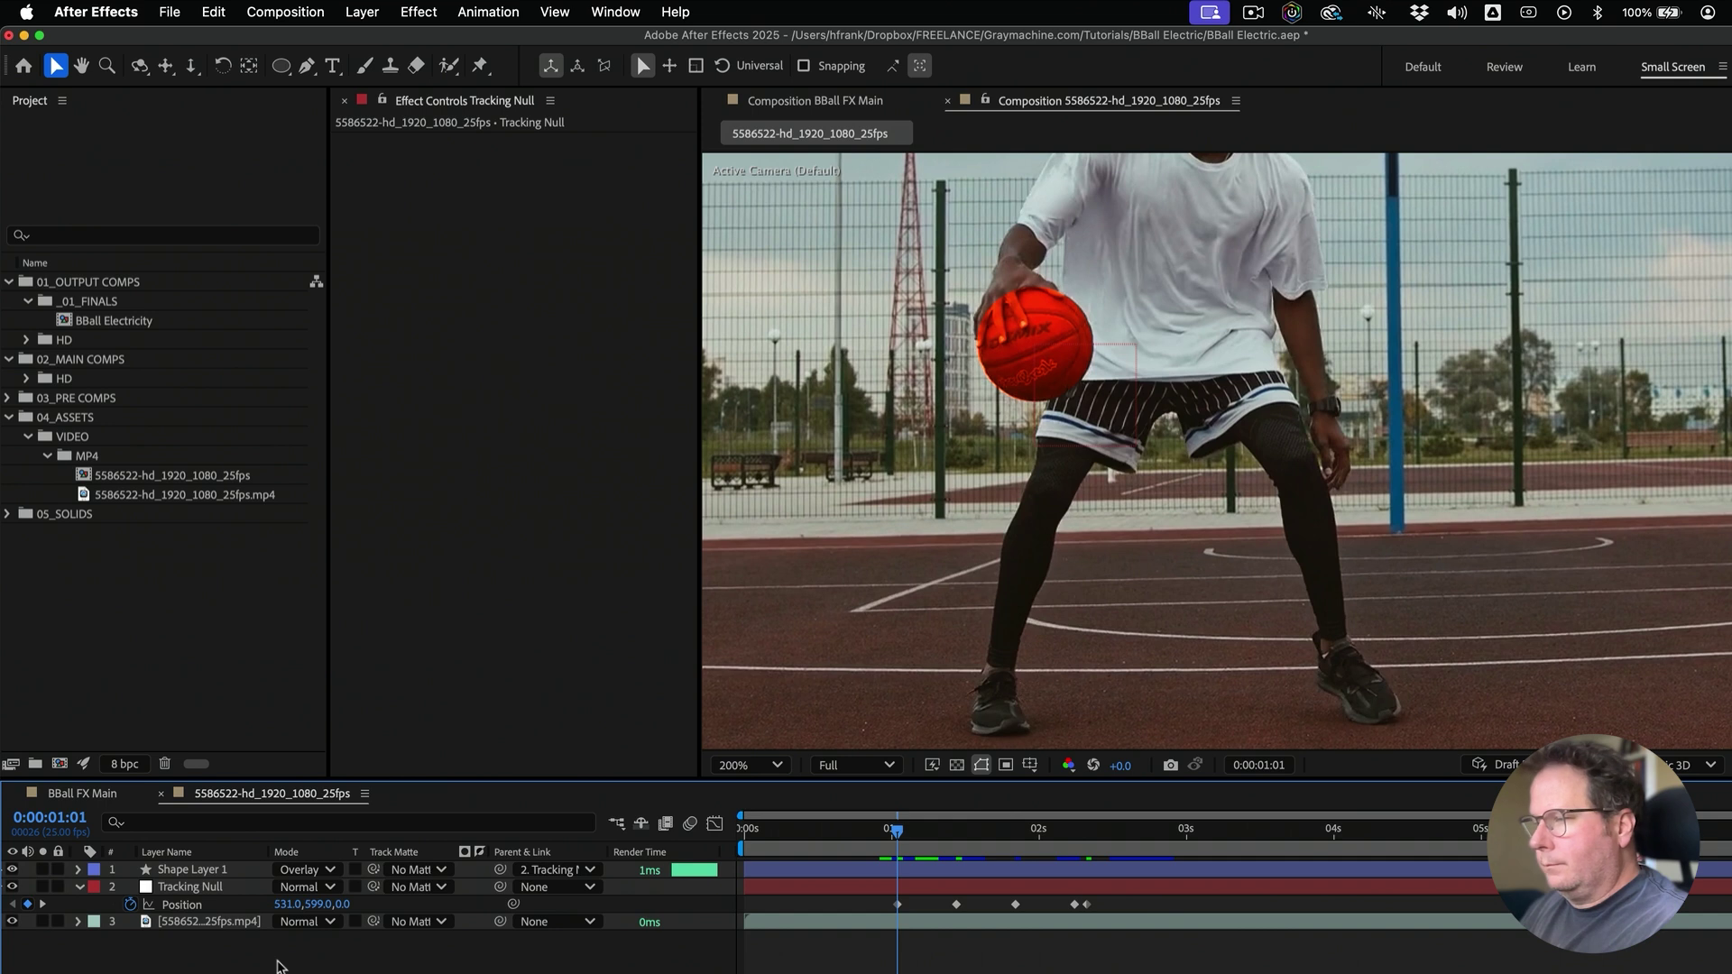
key("super+s")
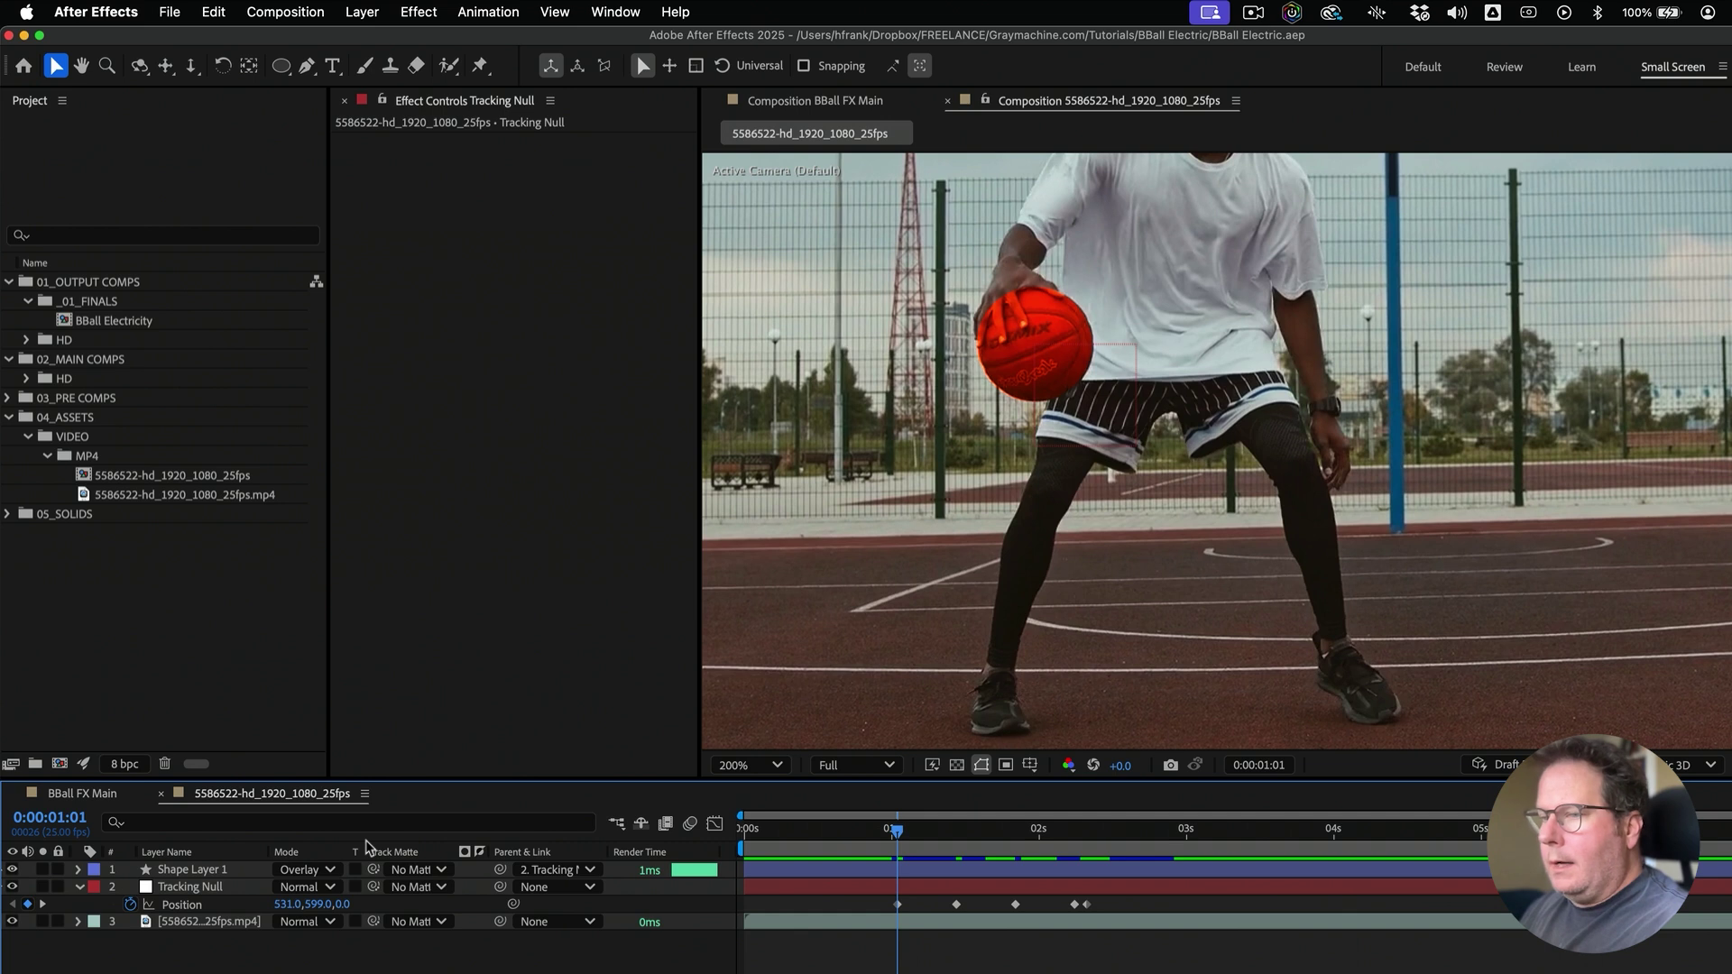
Rename the current composition as BBall FX Main Demo in its composition settings
key("super+k")
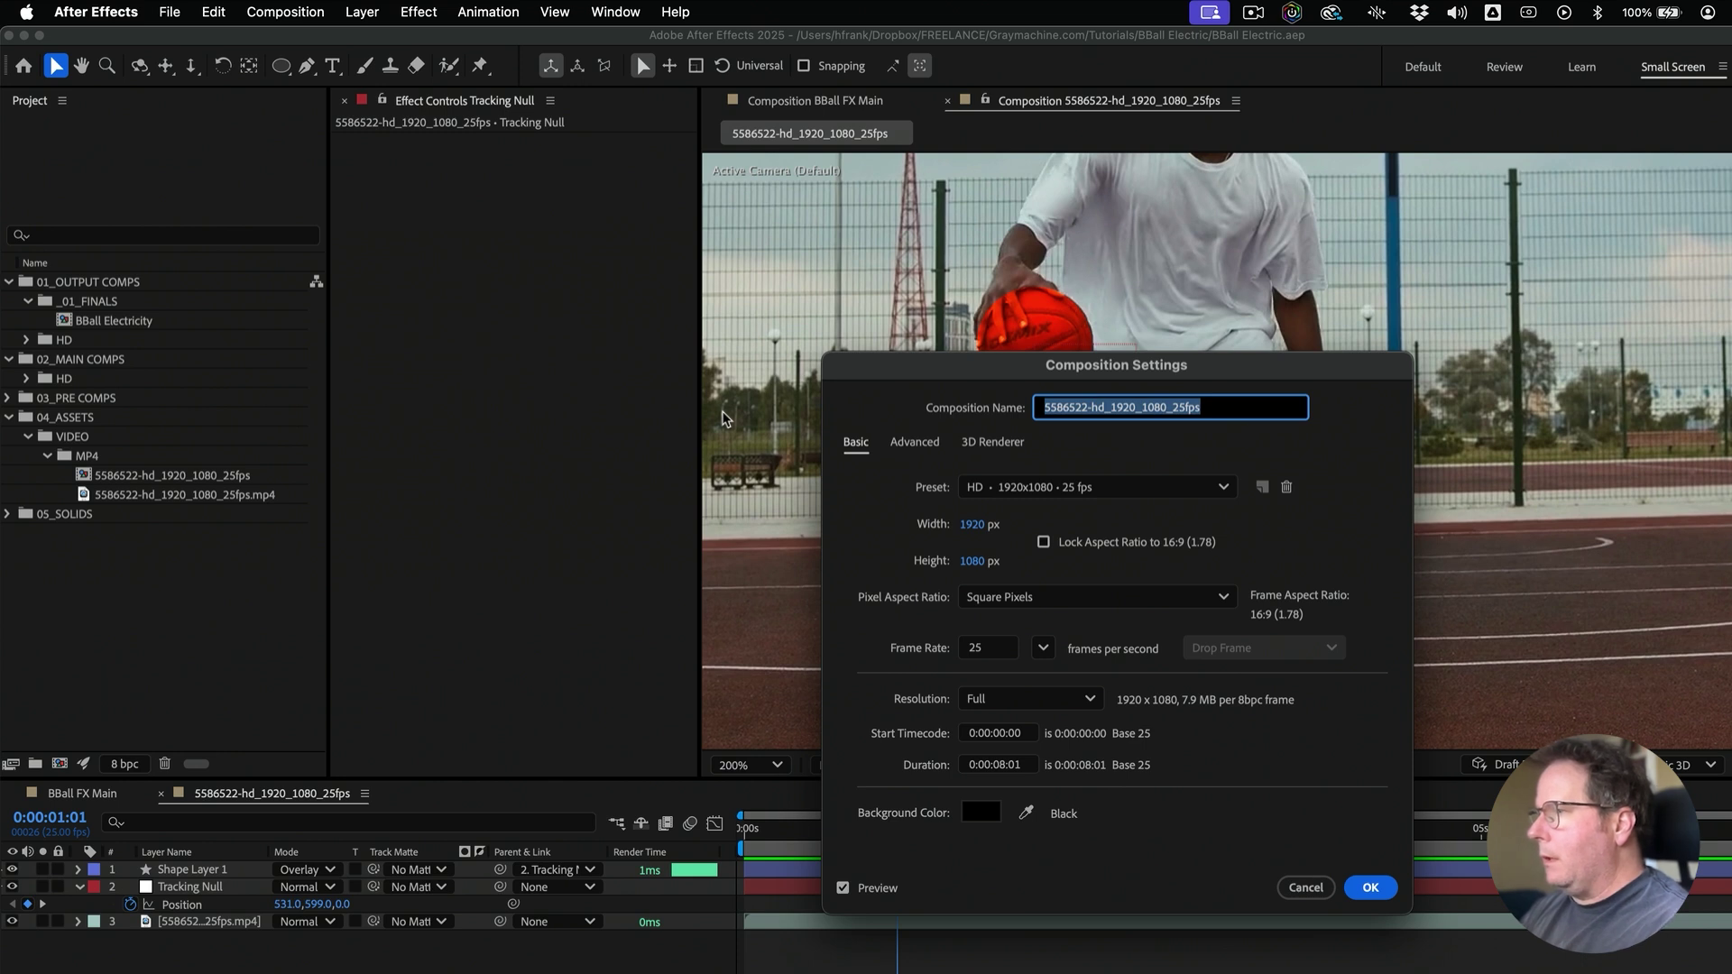
type("BBall")
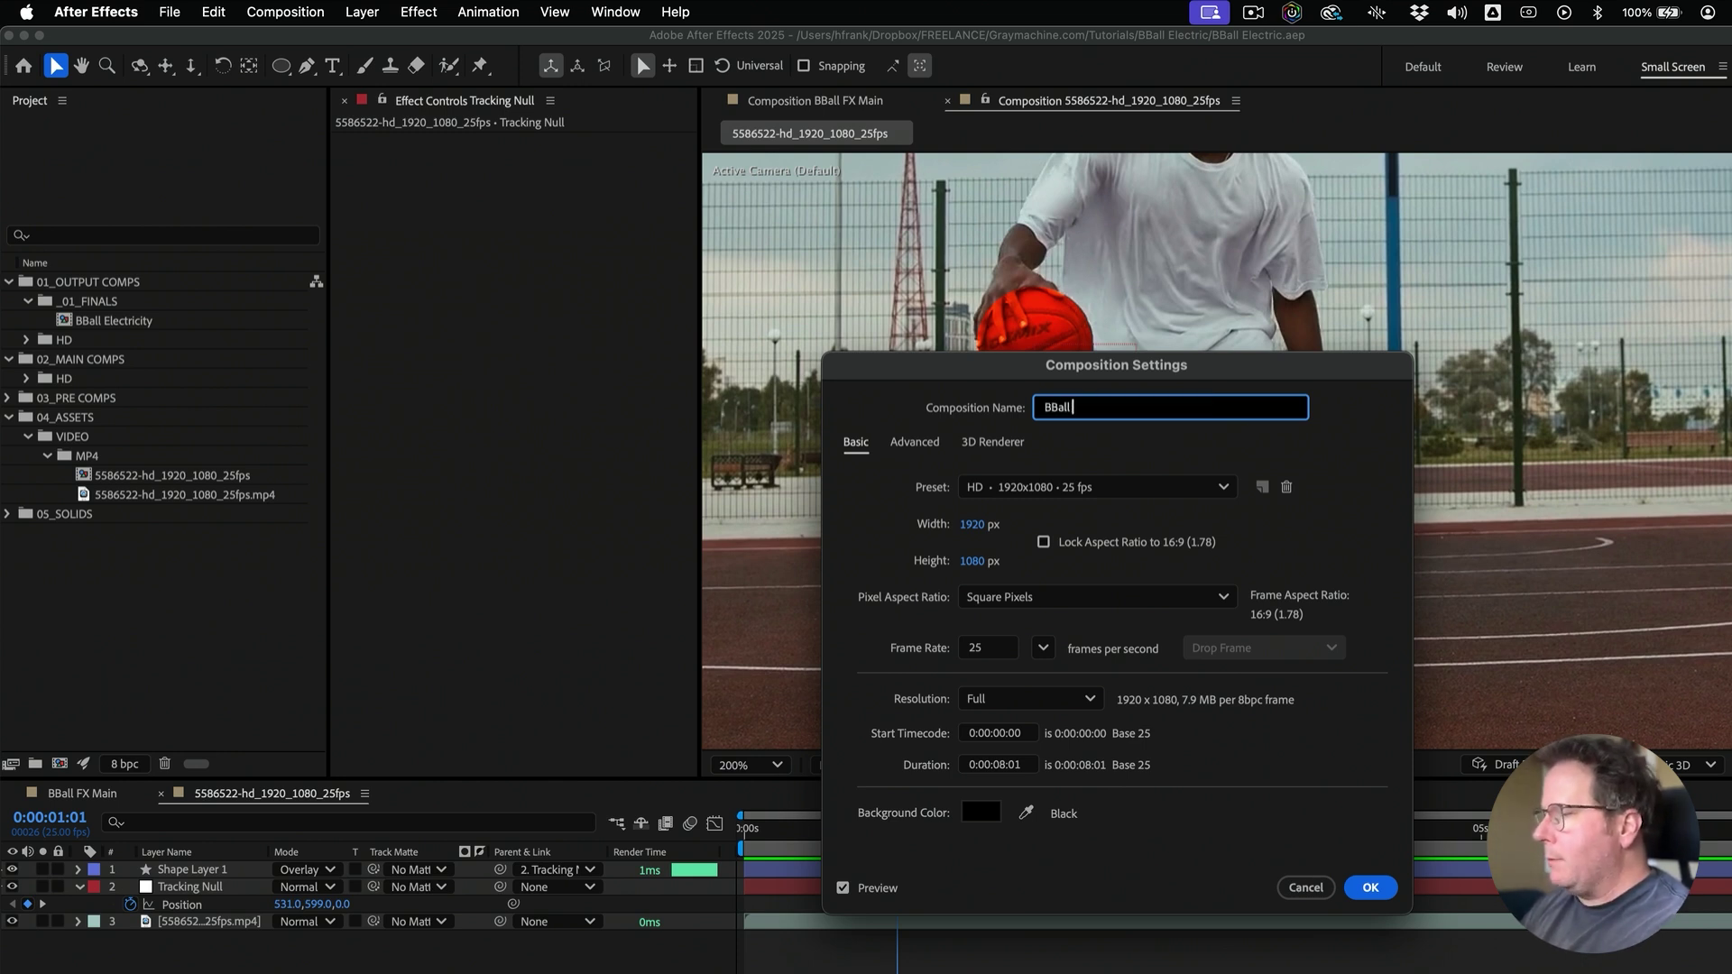
type("FX")
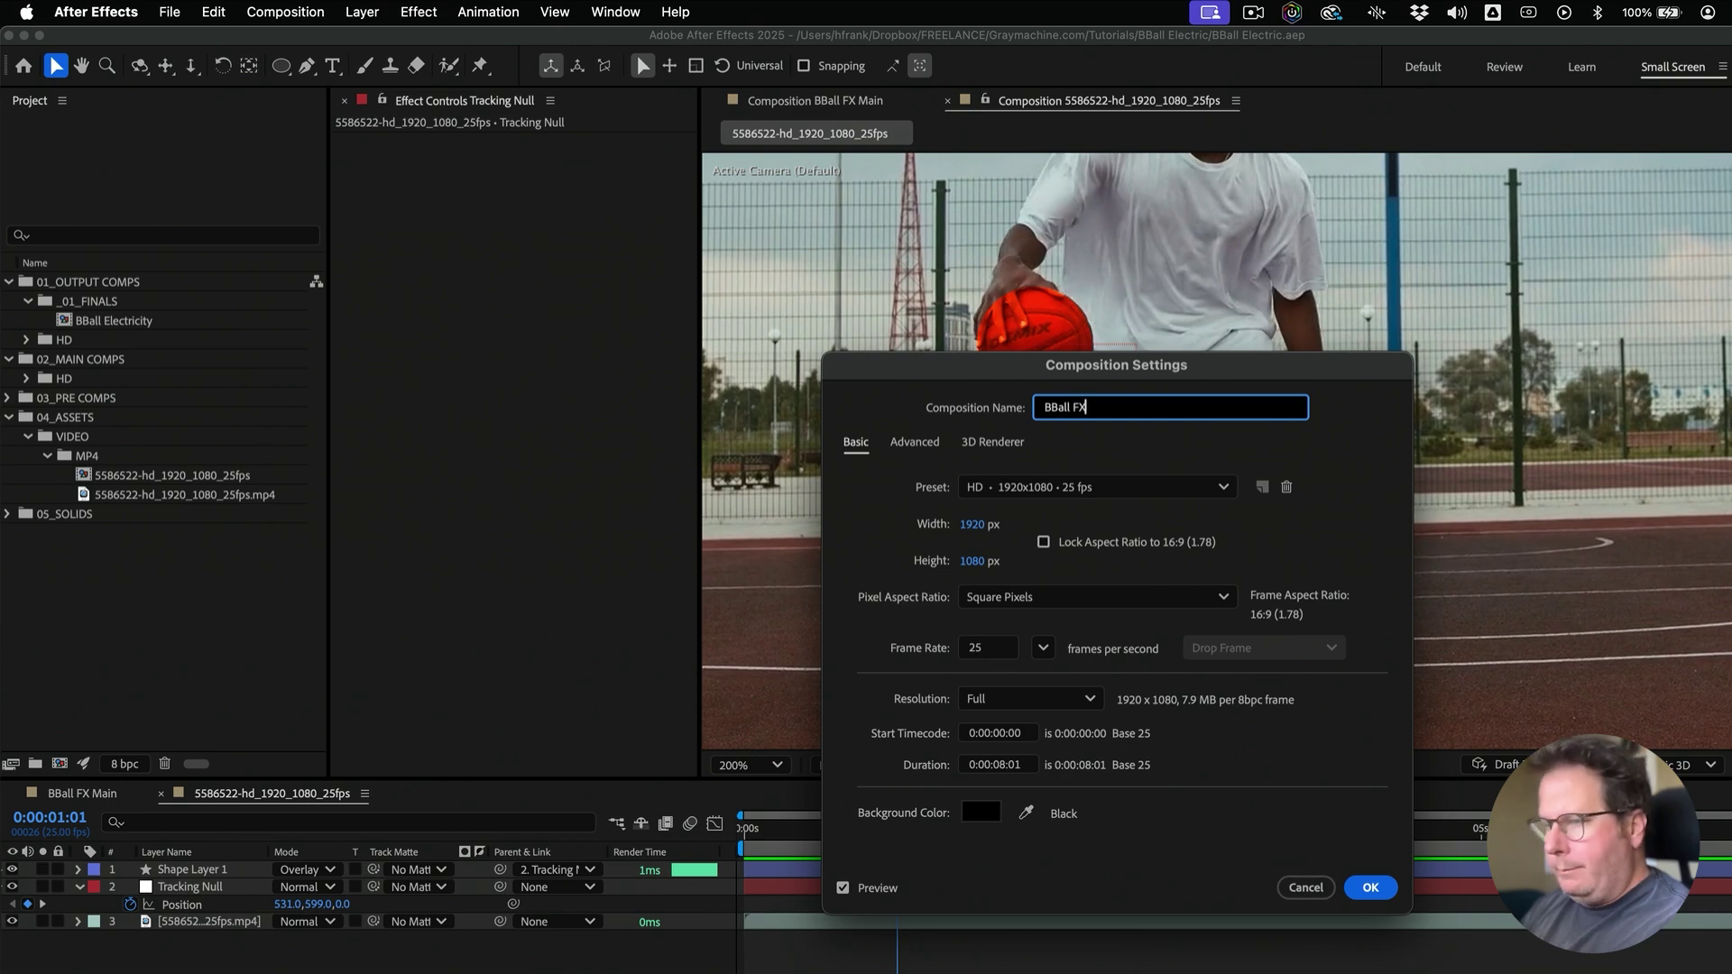
type(" Main ")
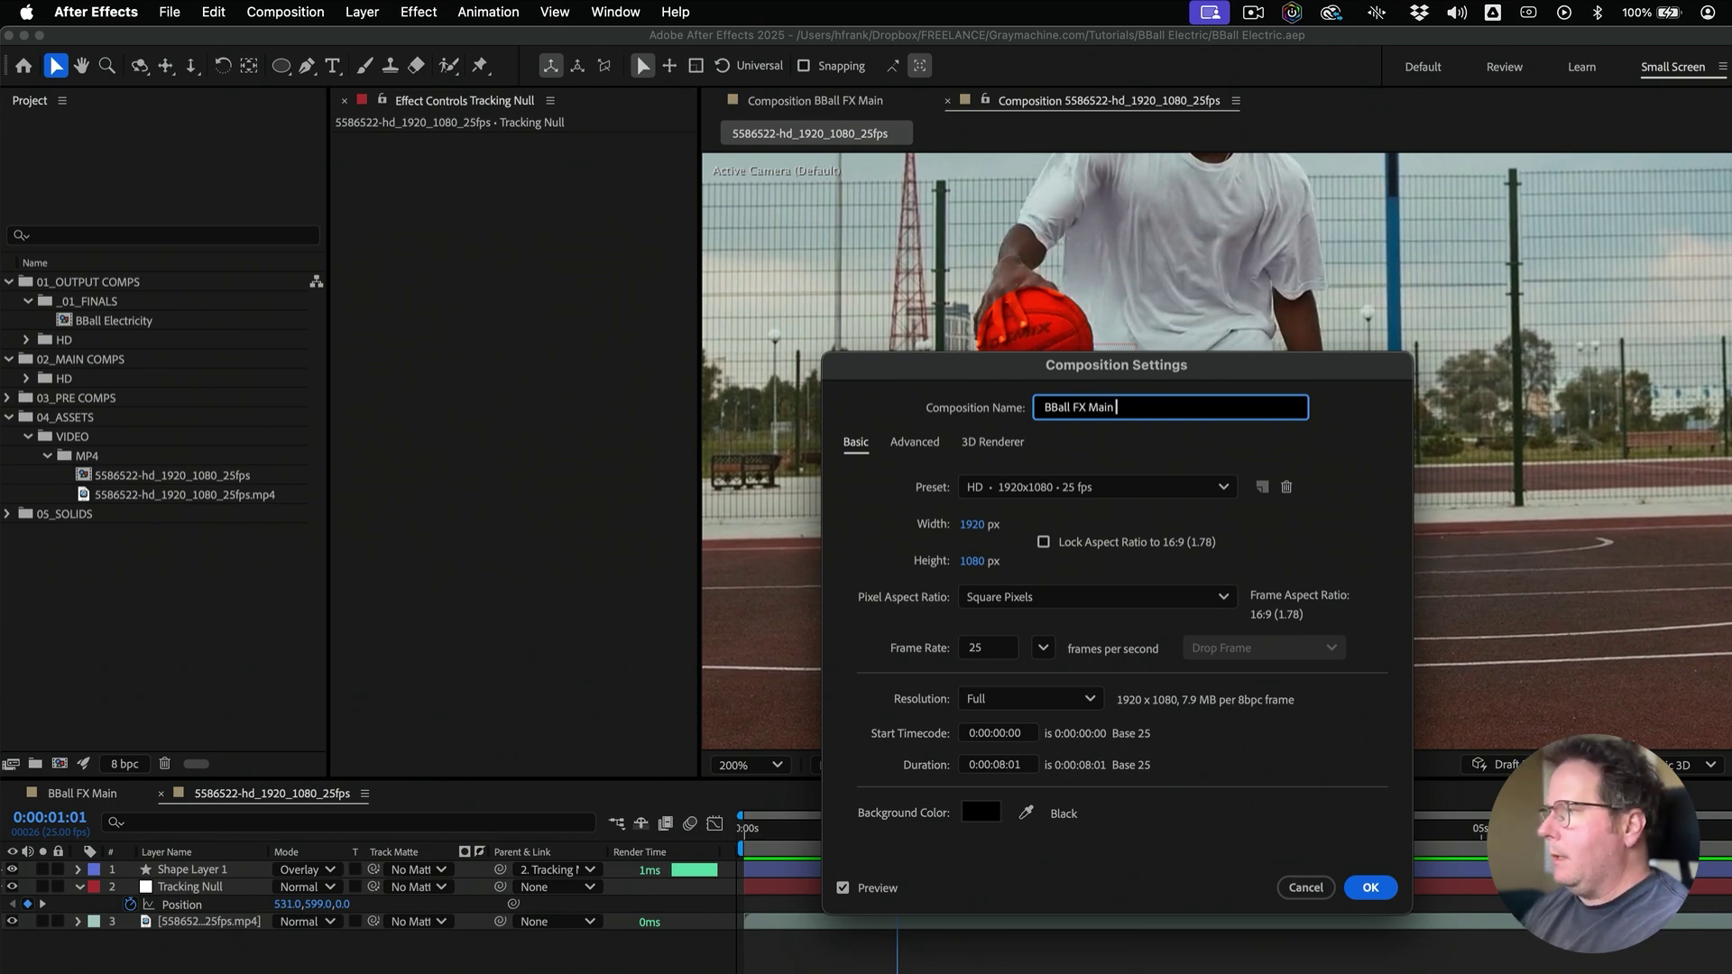
type("Demo")
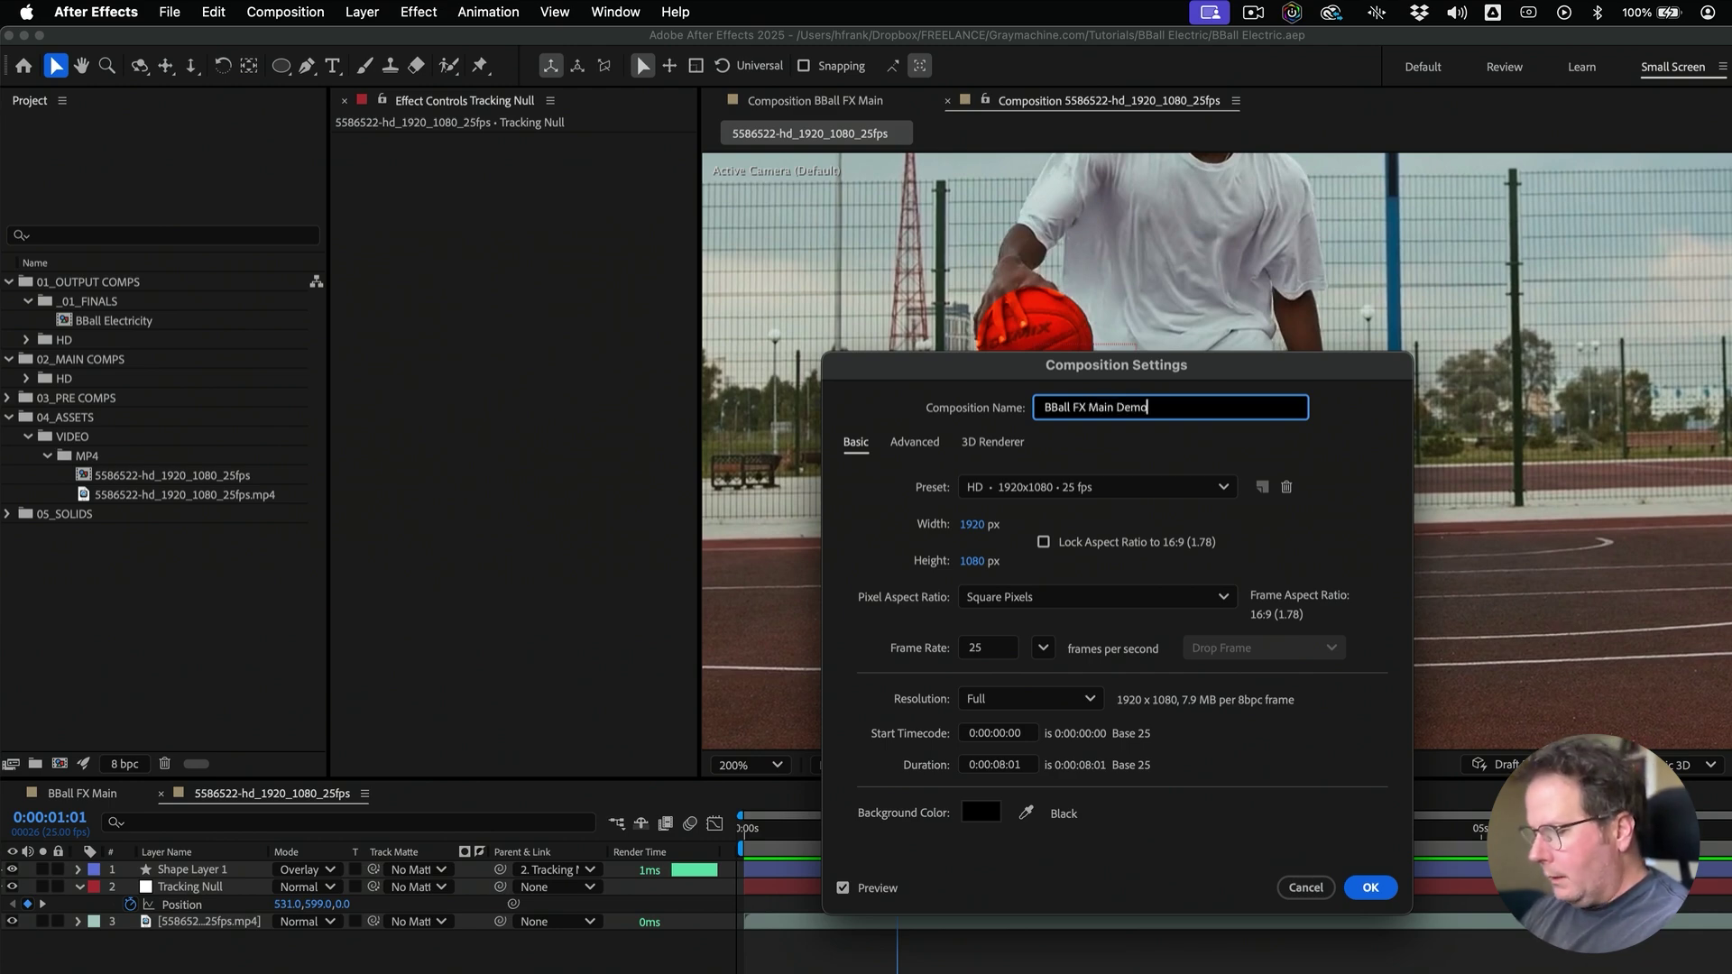
key("Return")
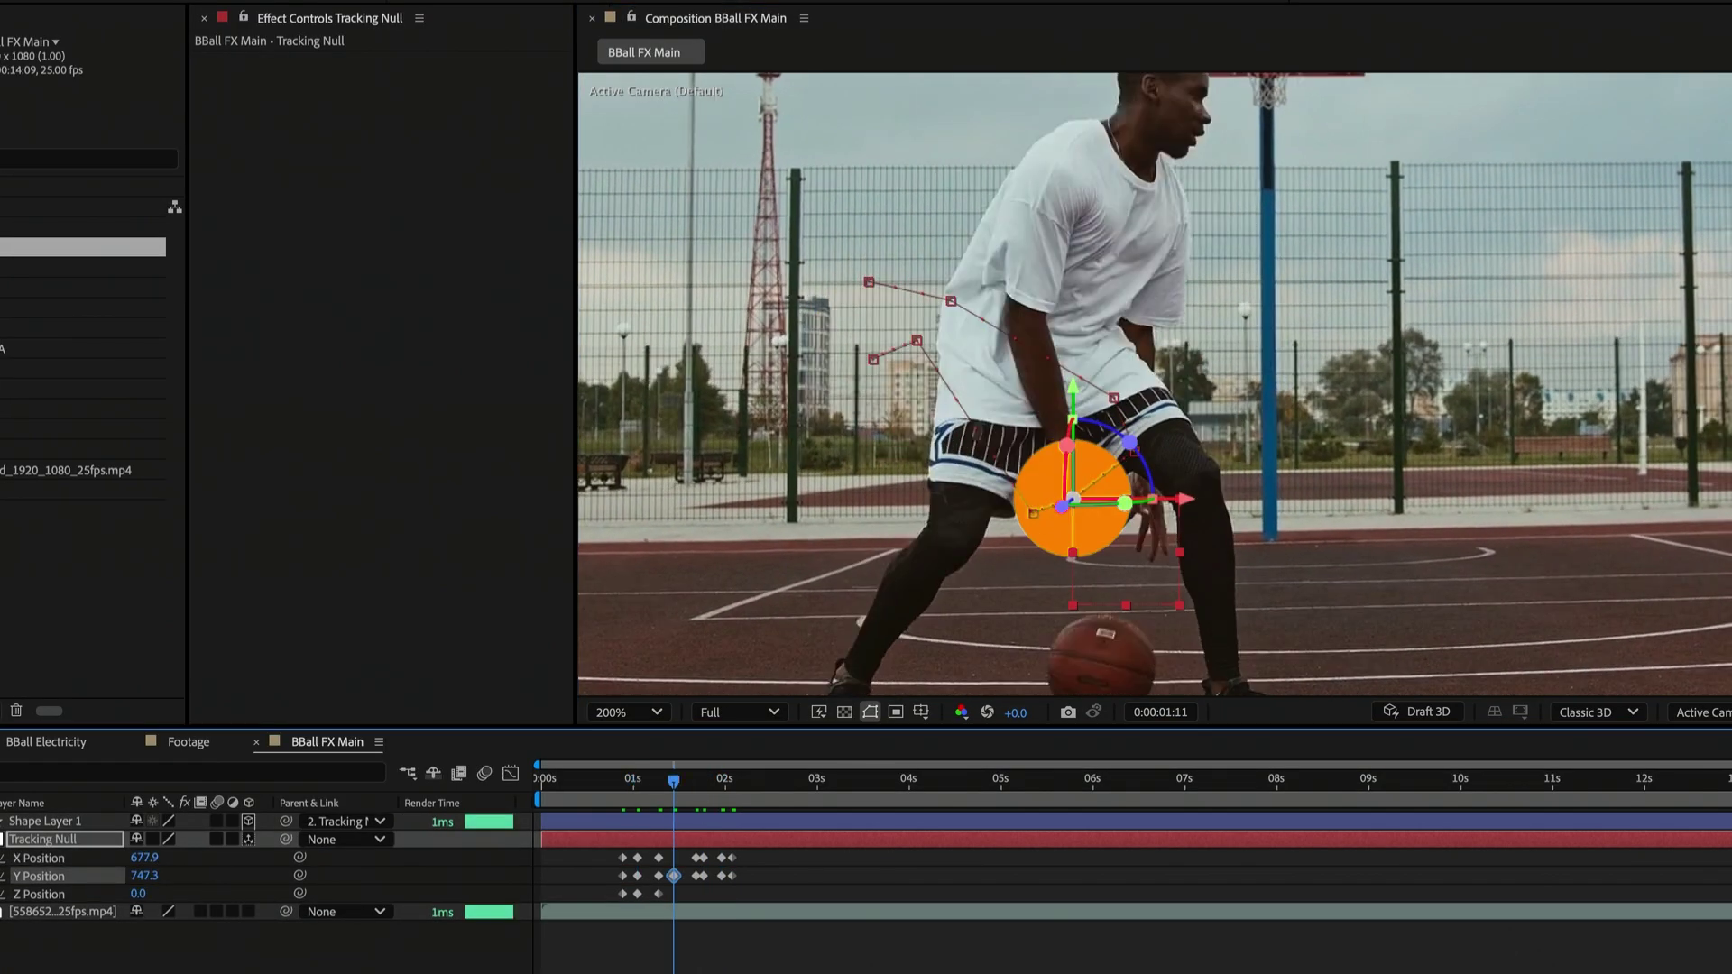
Continue keyframing the Tracking Null onto the basketball through the rest of the clip, including onto the dribbled ball at 0:00:03:23
left_click(270, 821)
left_click(175, 500)
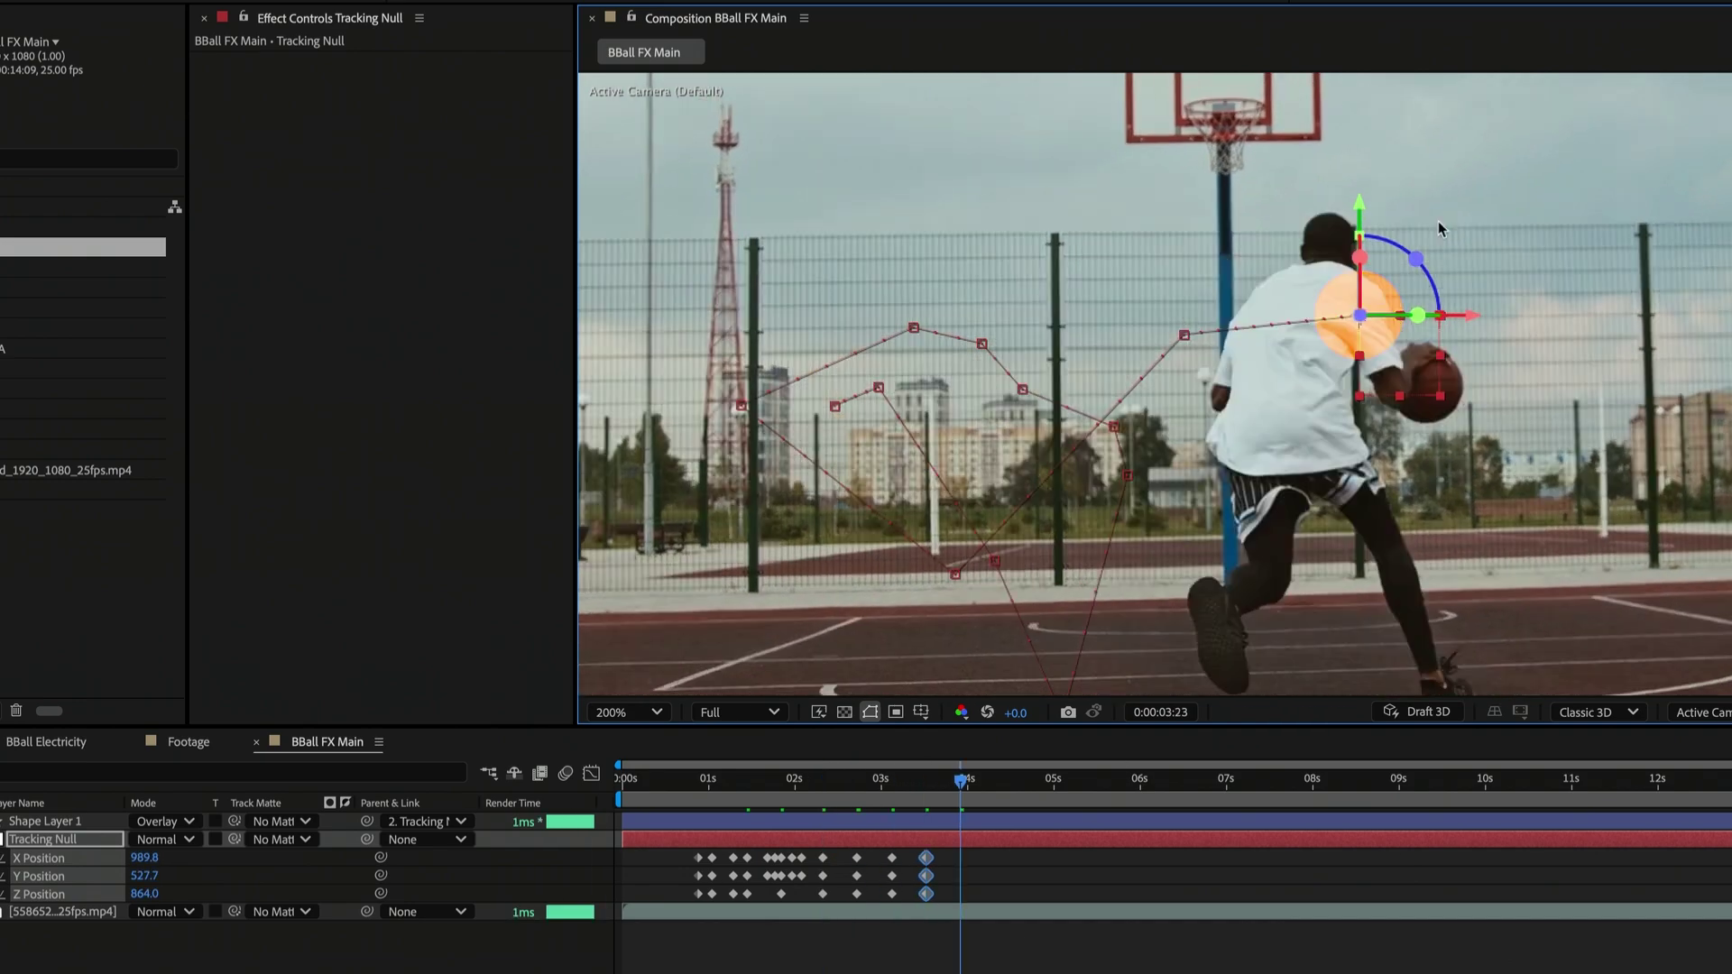
left_click_drag(1322, 327, 1421, 377)
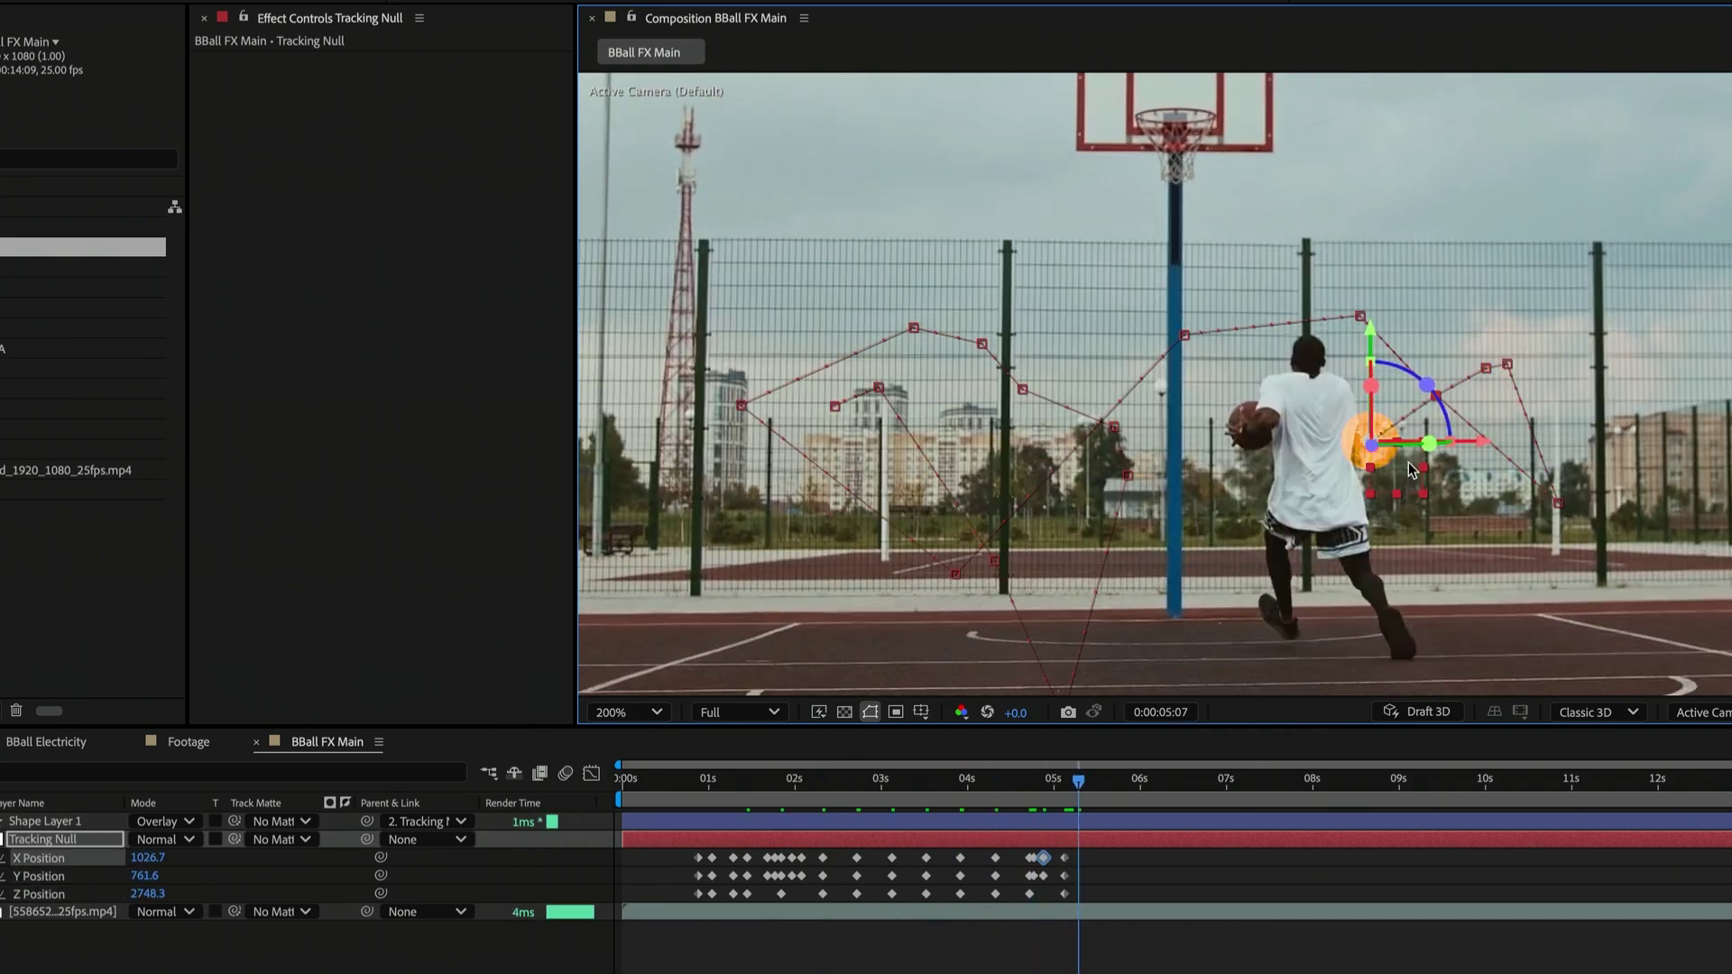
scroll(1345, 510, "up", 2)
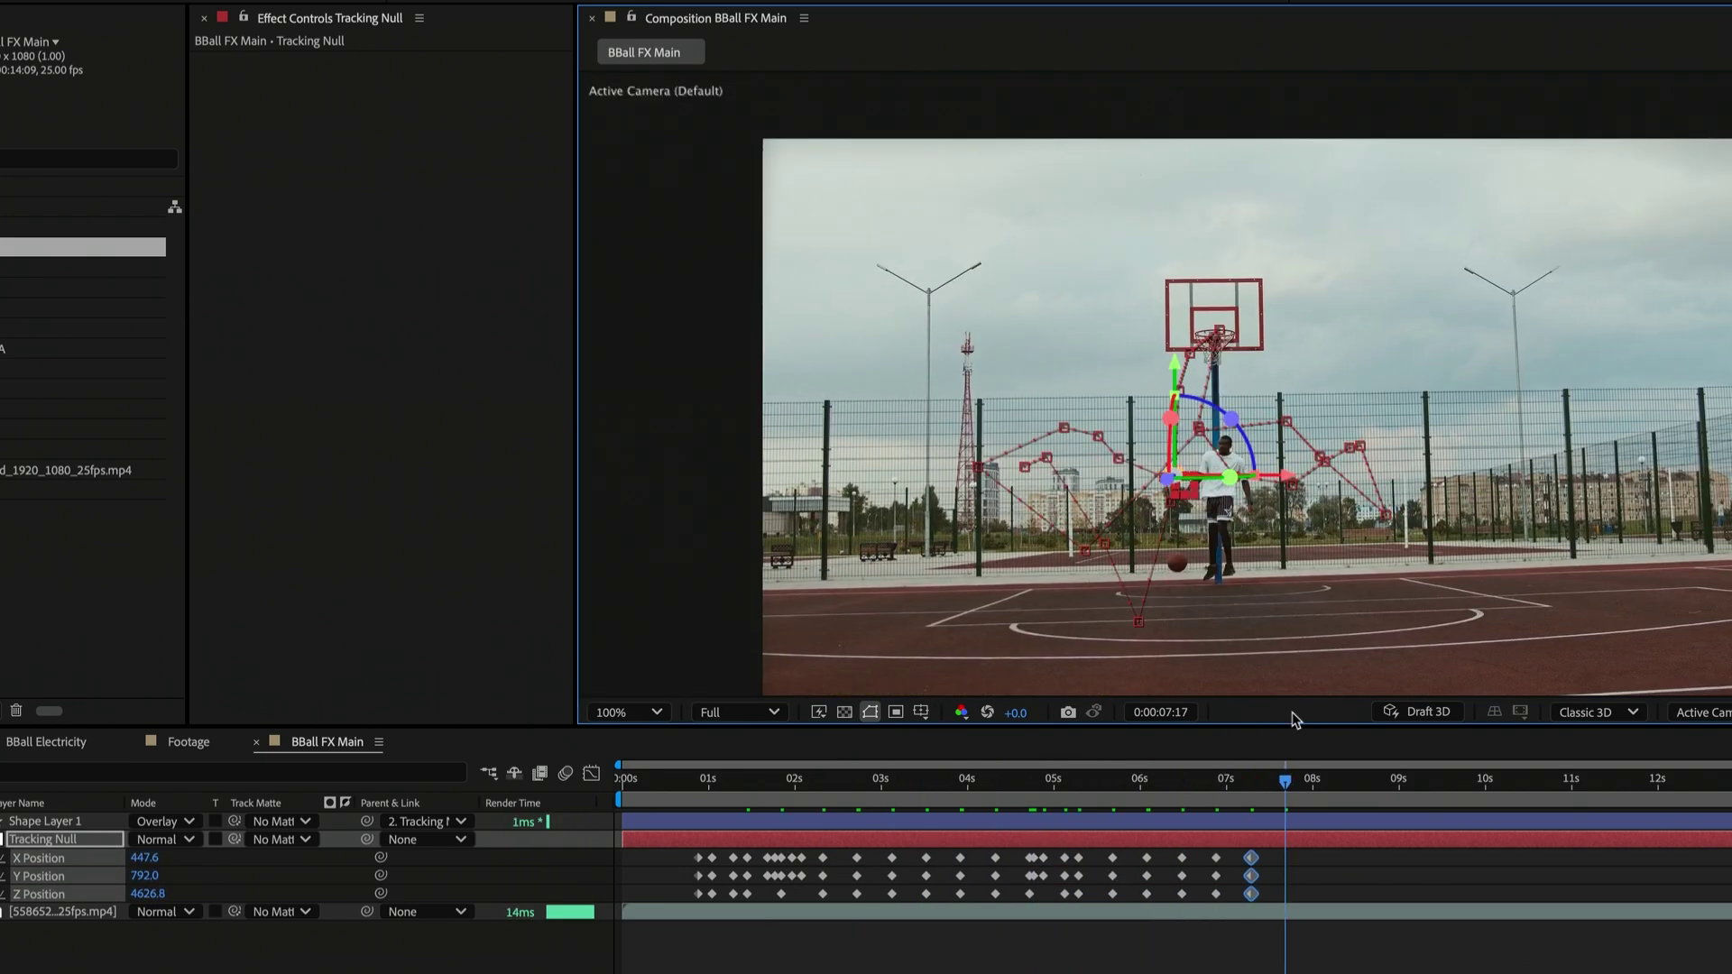
left_click(1206, 781)
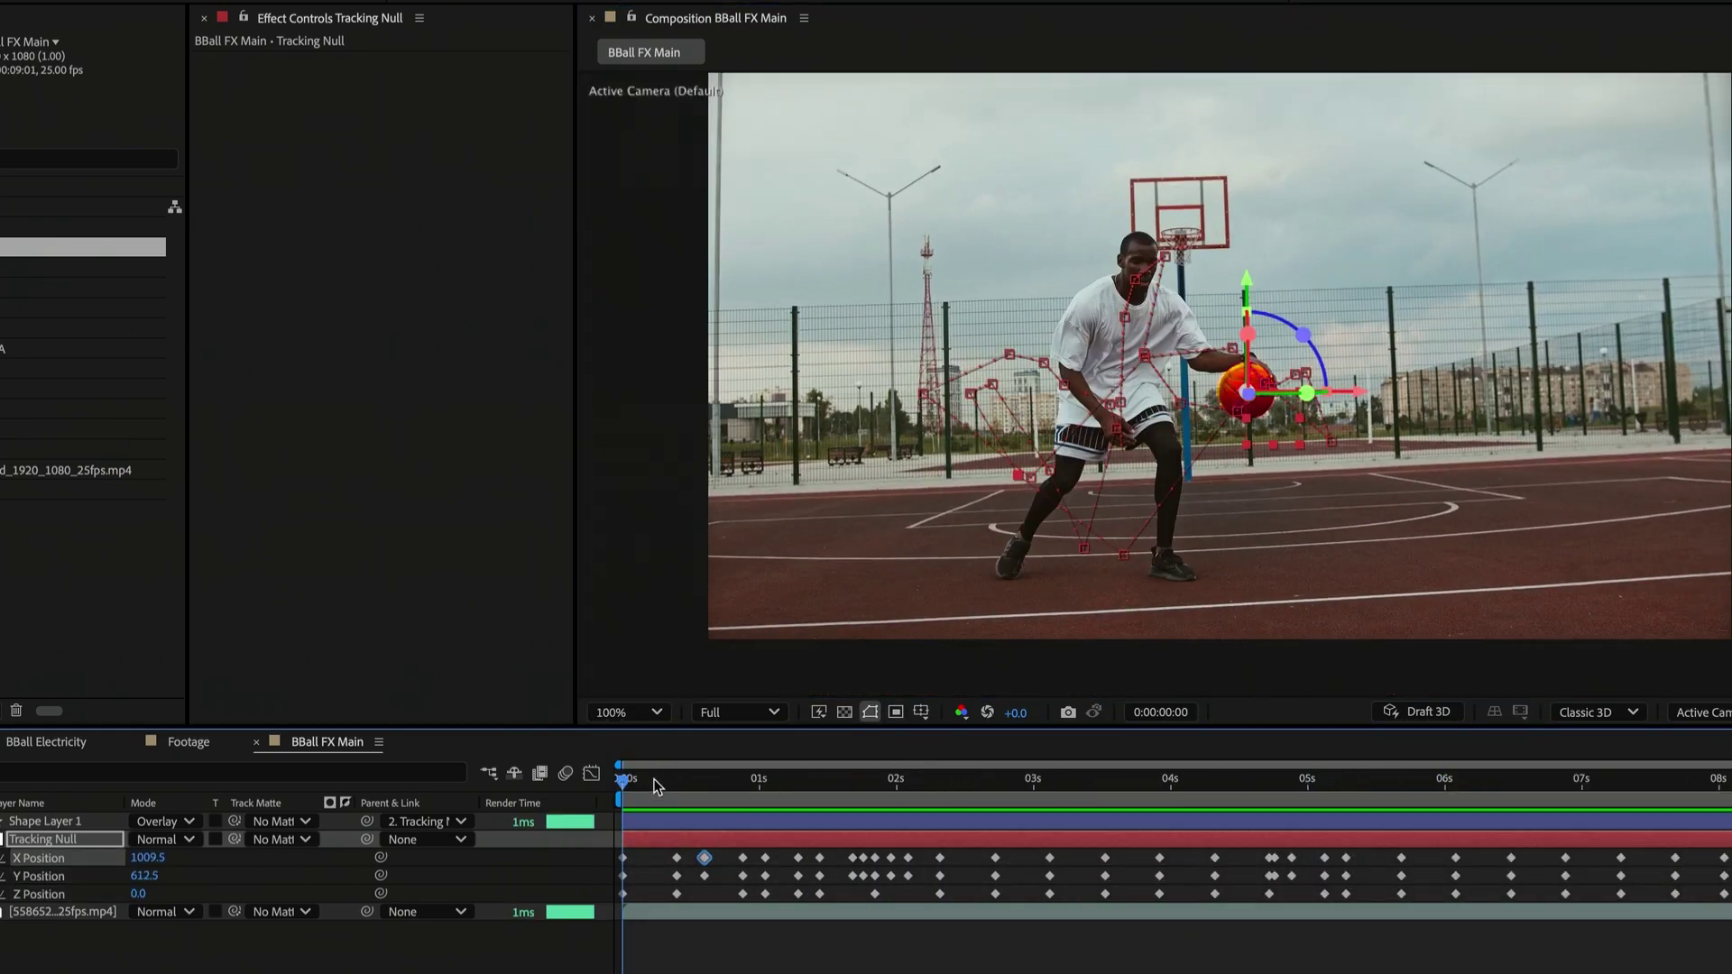
left_click(1109, 806)
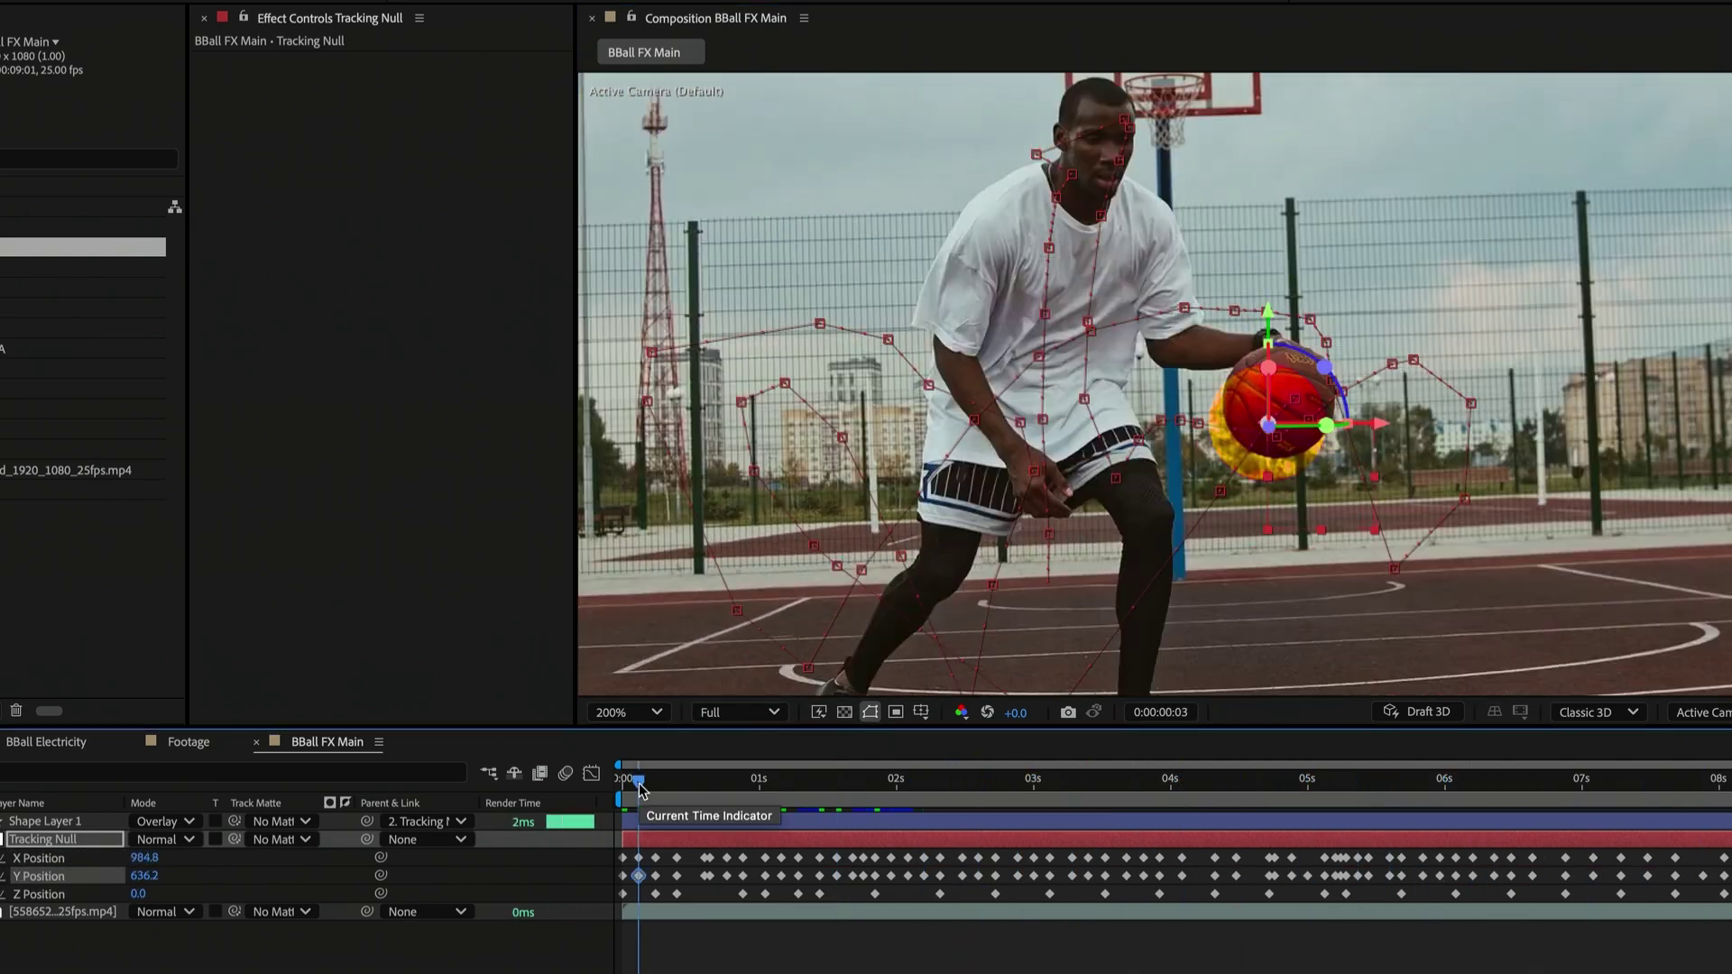
Play and scrub the composition to review how well the circle follows the ball, ending at 0:00:00:08
left_click_drag(659, 799, 869, 799)
key("space")
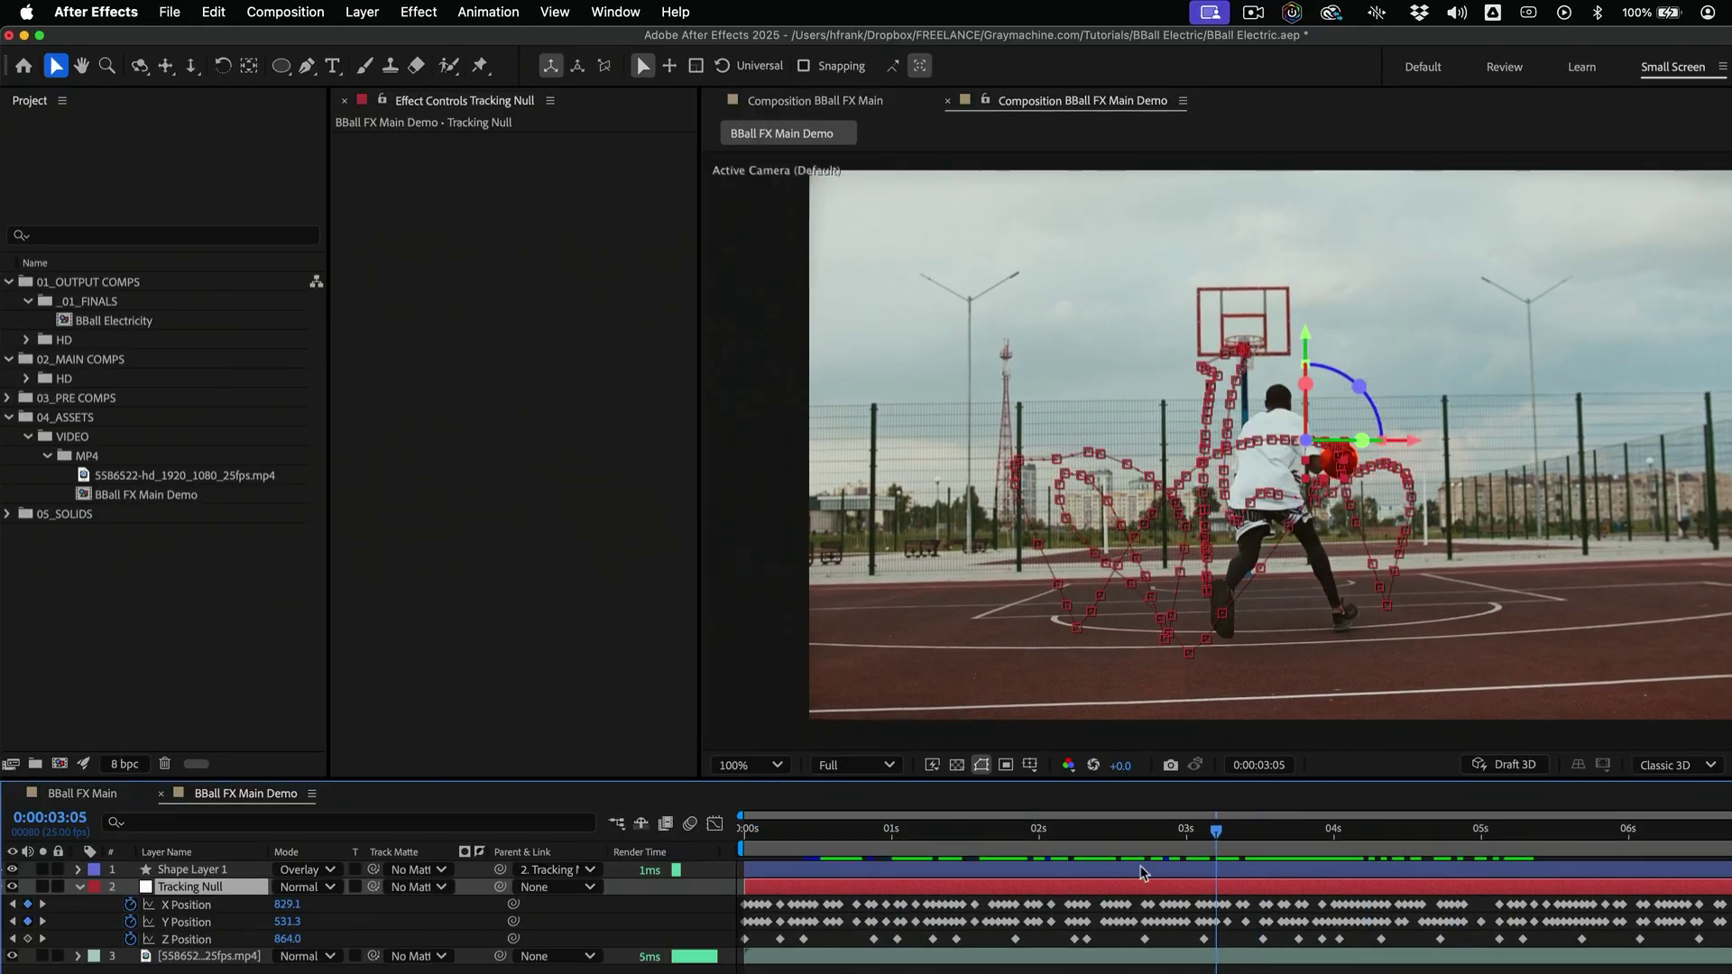
left_click_drag(982, 886, 791, 911)
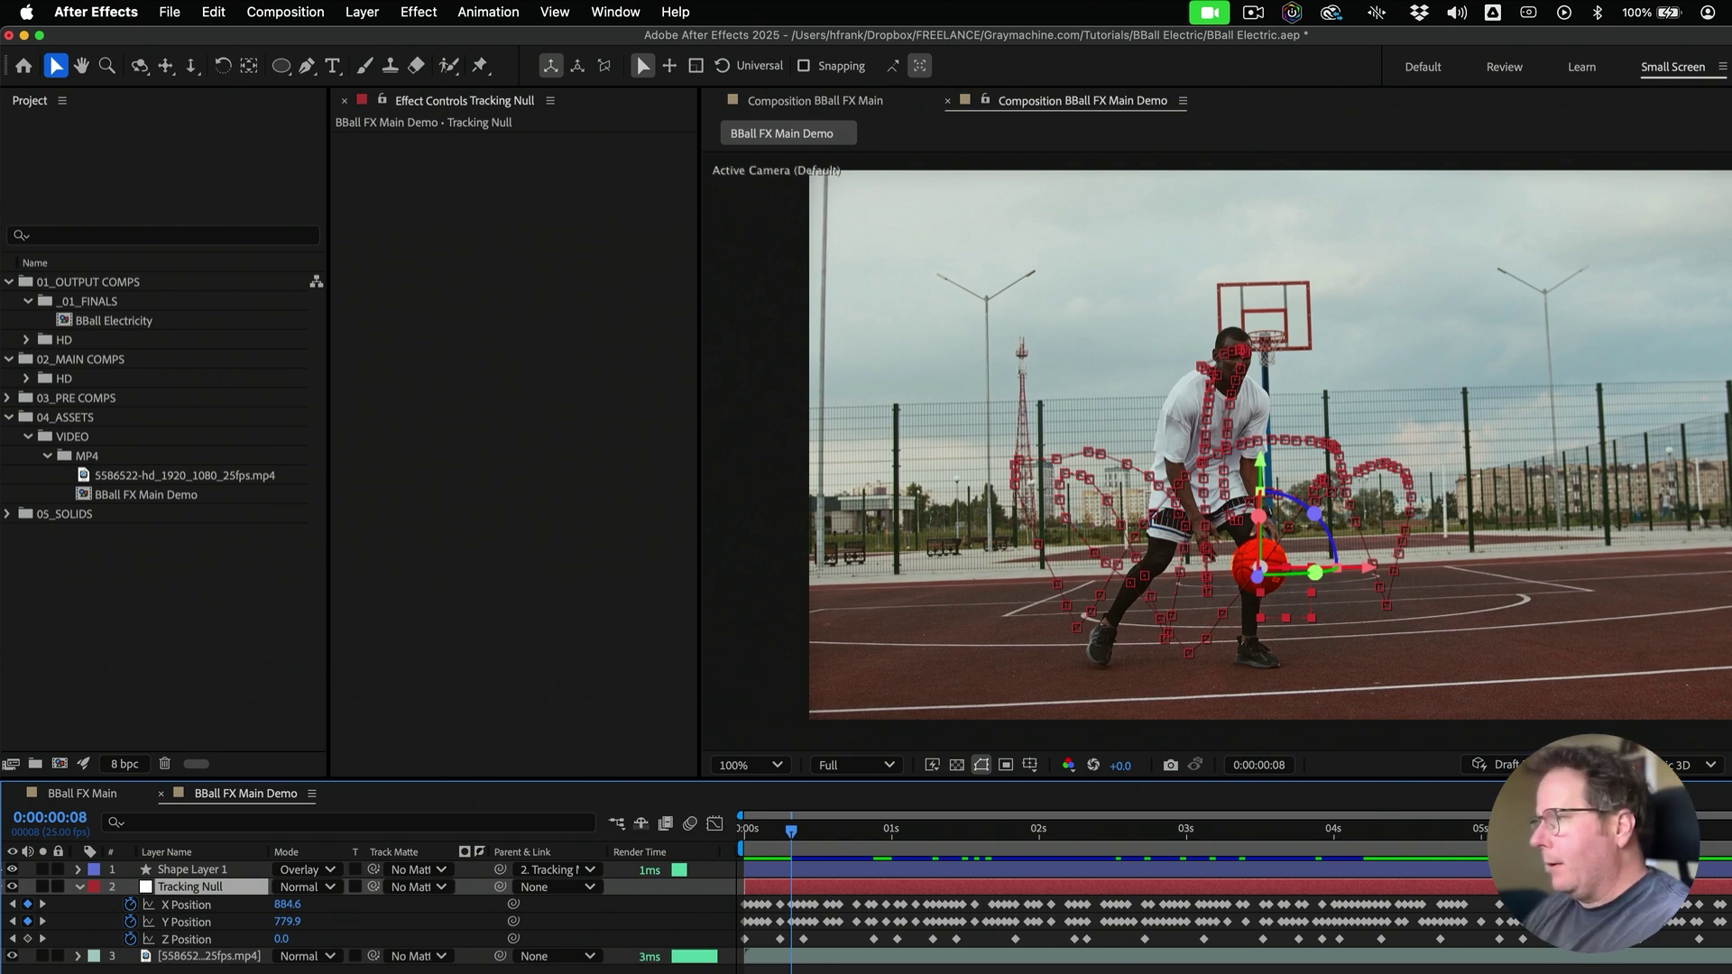
Create a new 1920 x 1080 solid layer named Particle Trail
key("F2")
key("super+y")
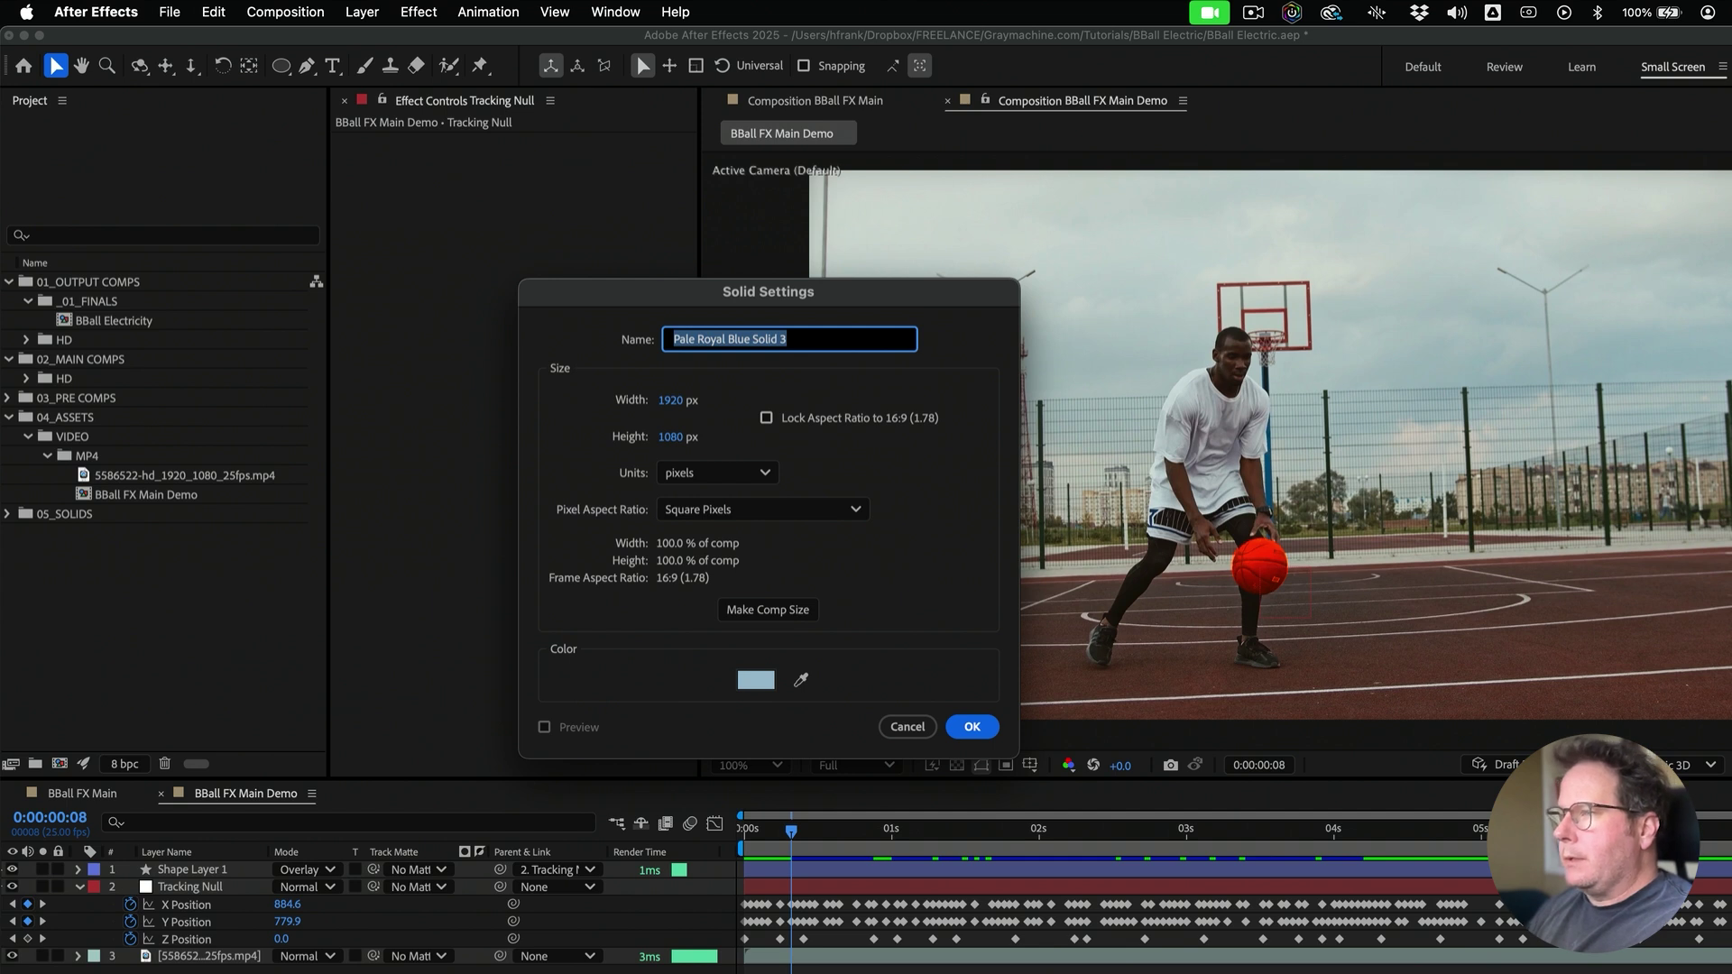
type("Partic")
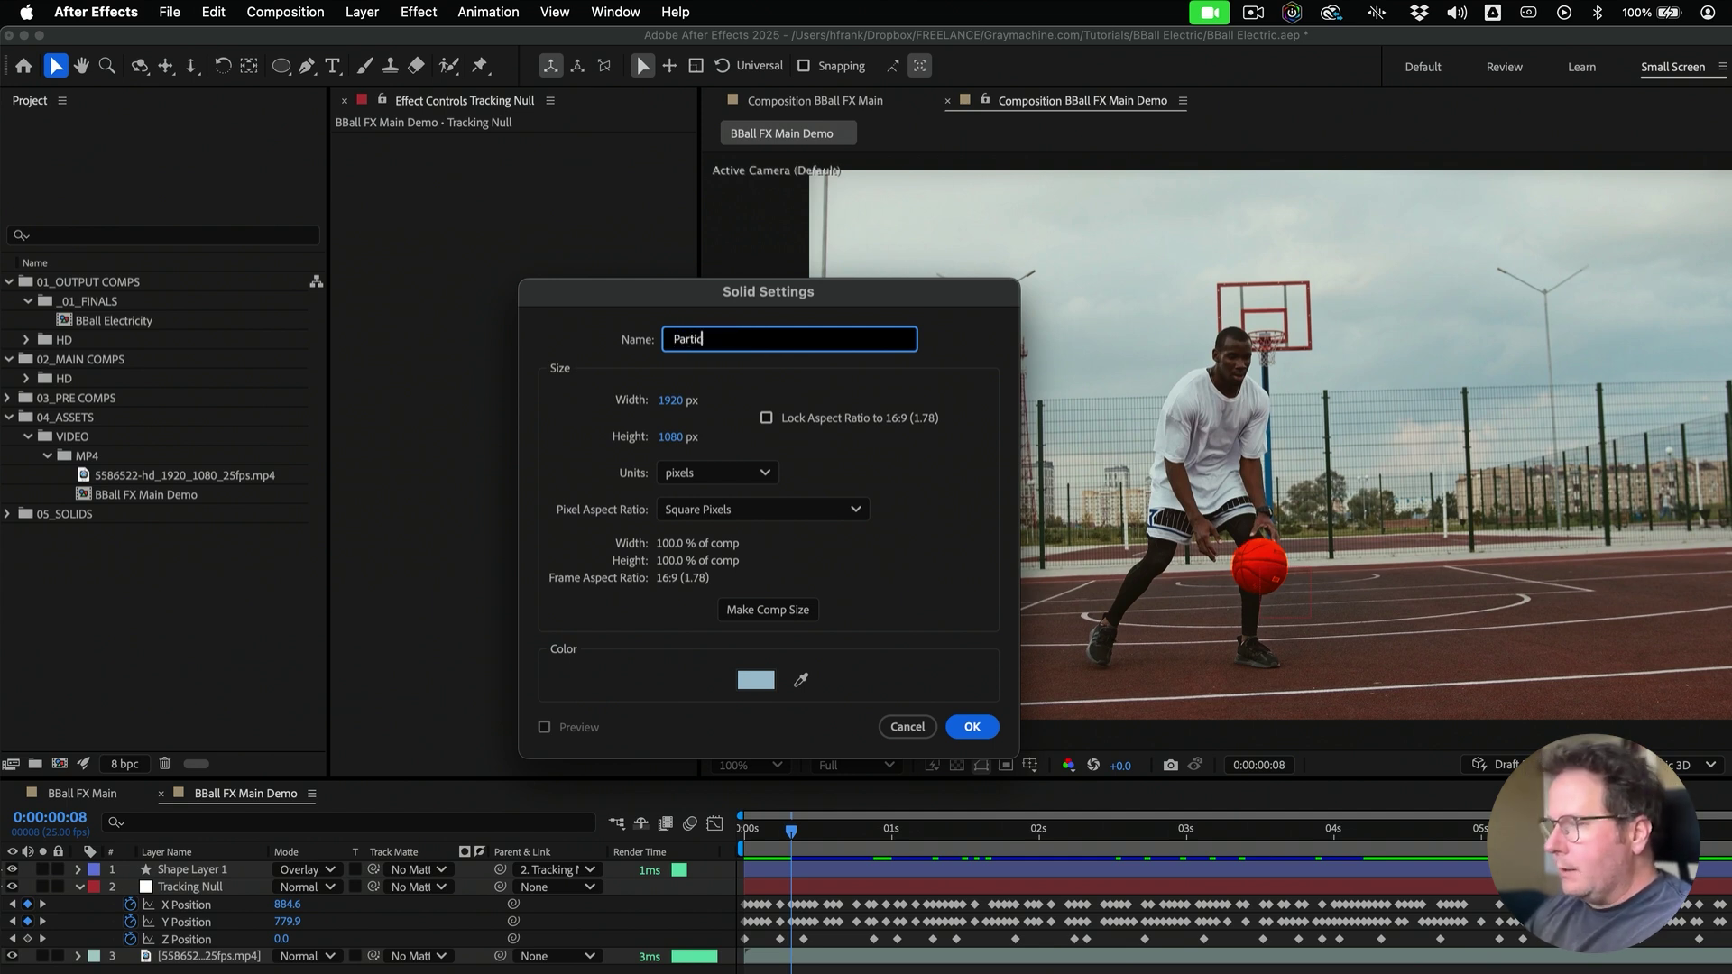
type("le Trail")
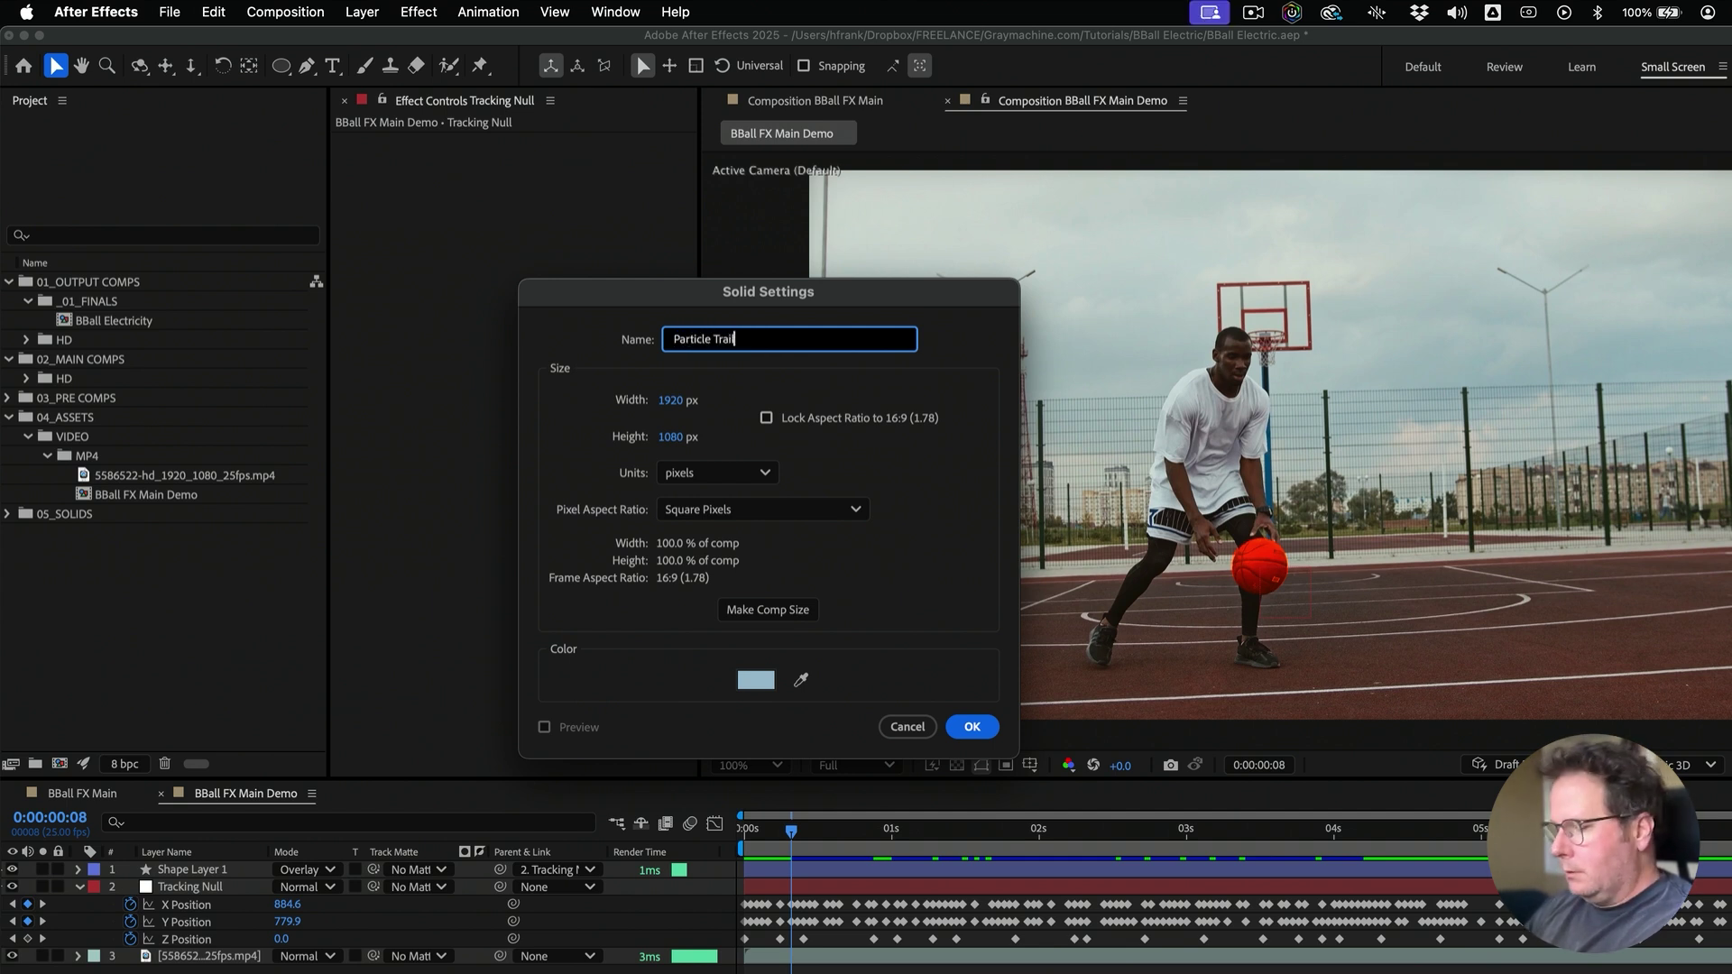
key("Return")
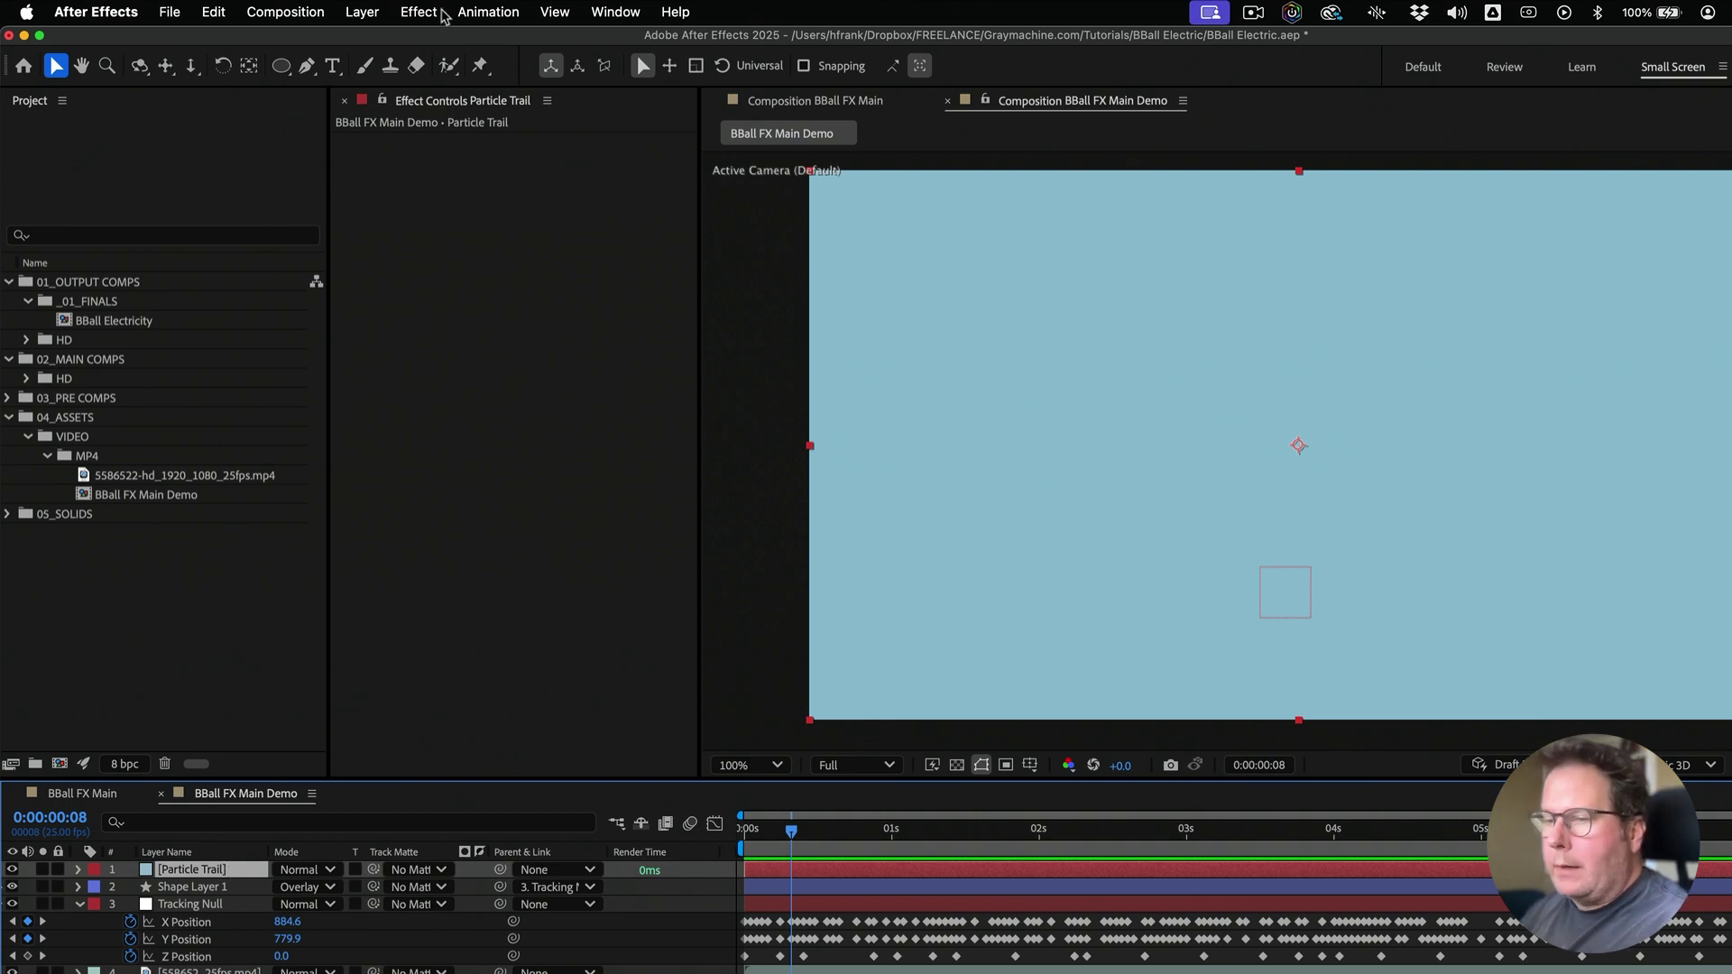
Apply the RG Trapcode Particular effect to the Particle Trail solid and preview its particles at 0:00:02:20
left_click(419, 12)
scroll(523, 541, "down", 10)
scroll(524, 831, "down", 3)
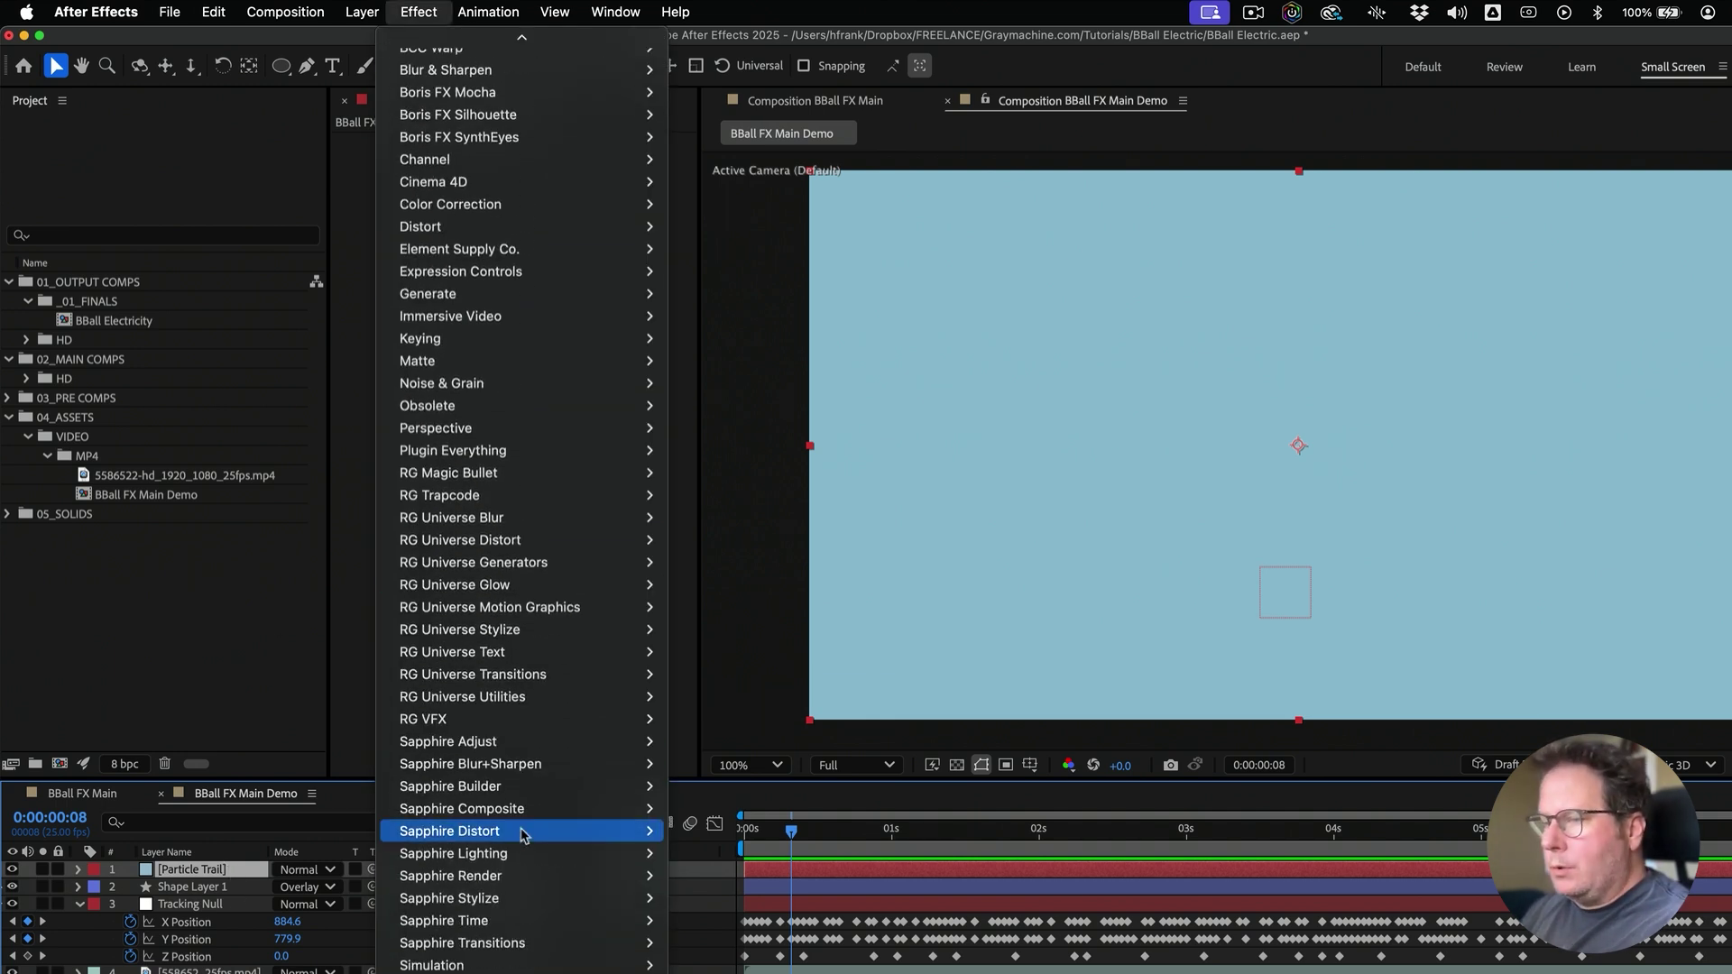
mouse_move(467, 497)
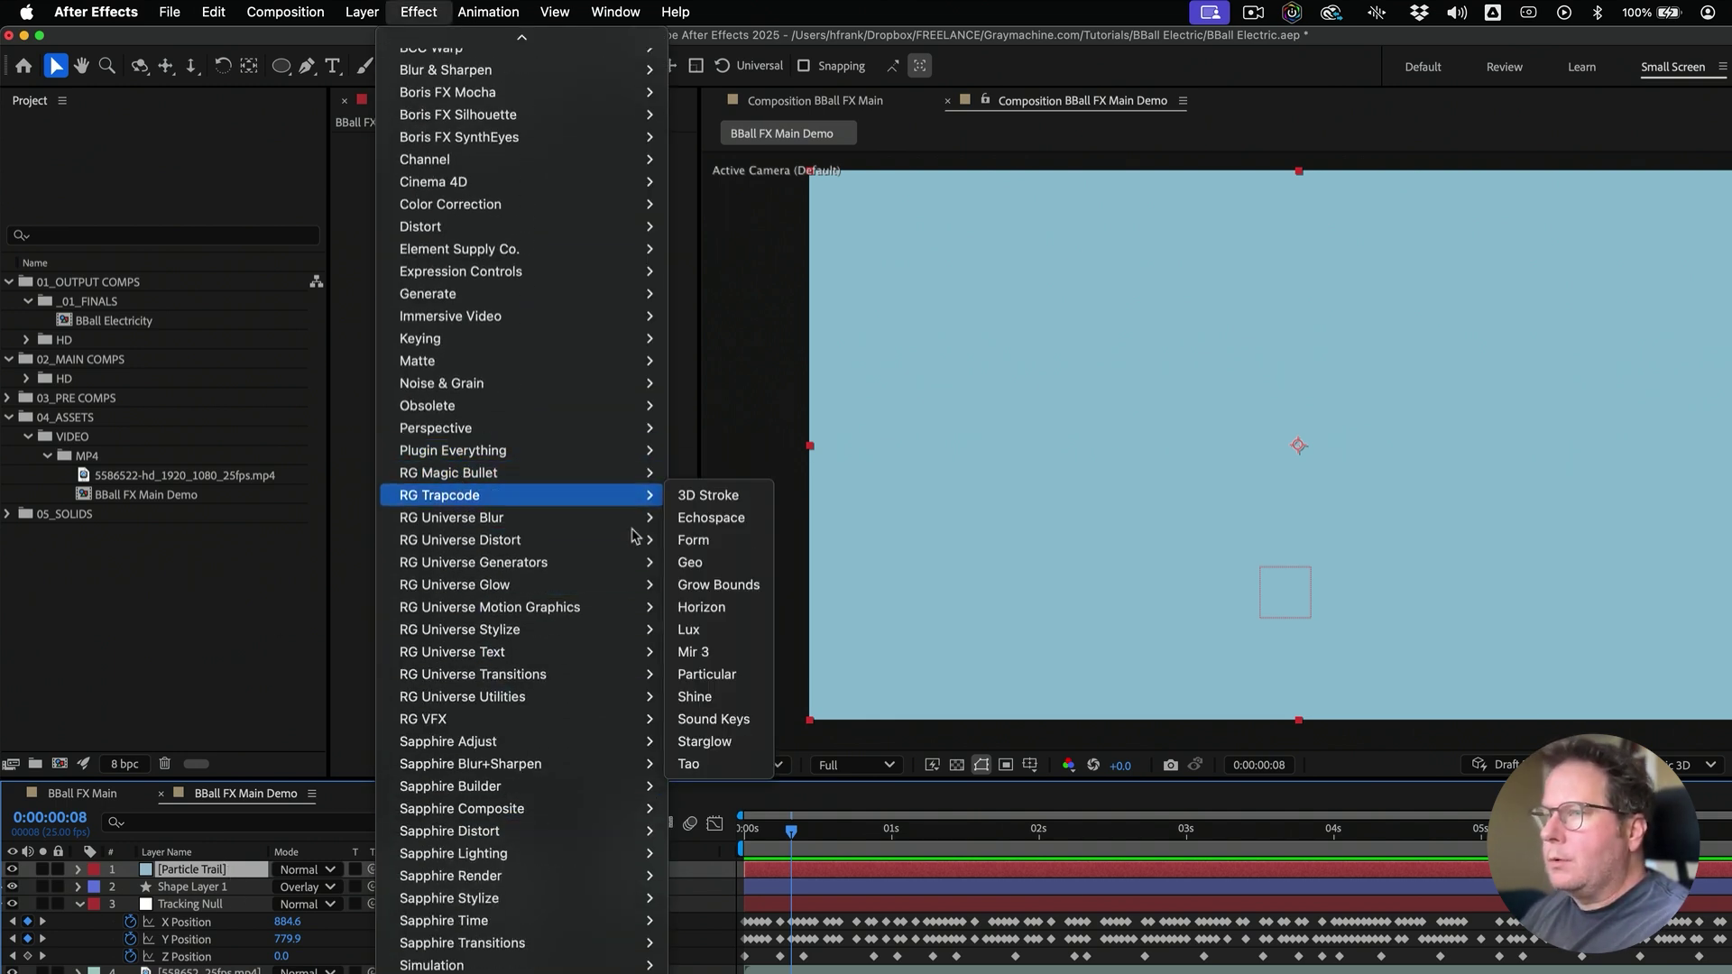
left_click(749, 674)
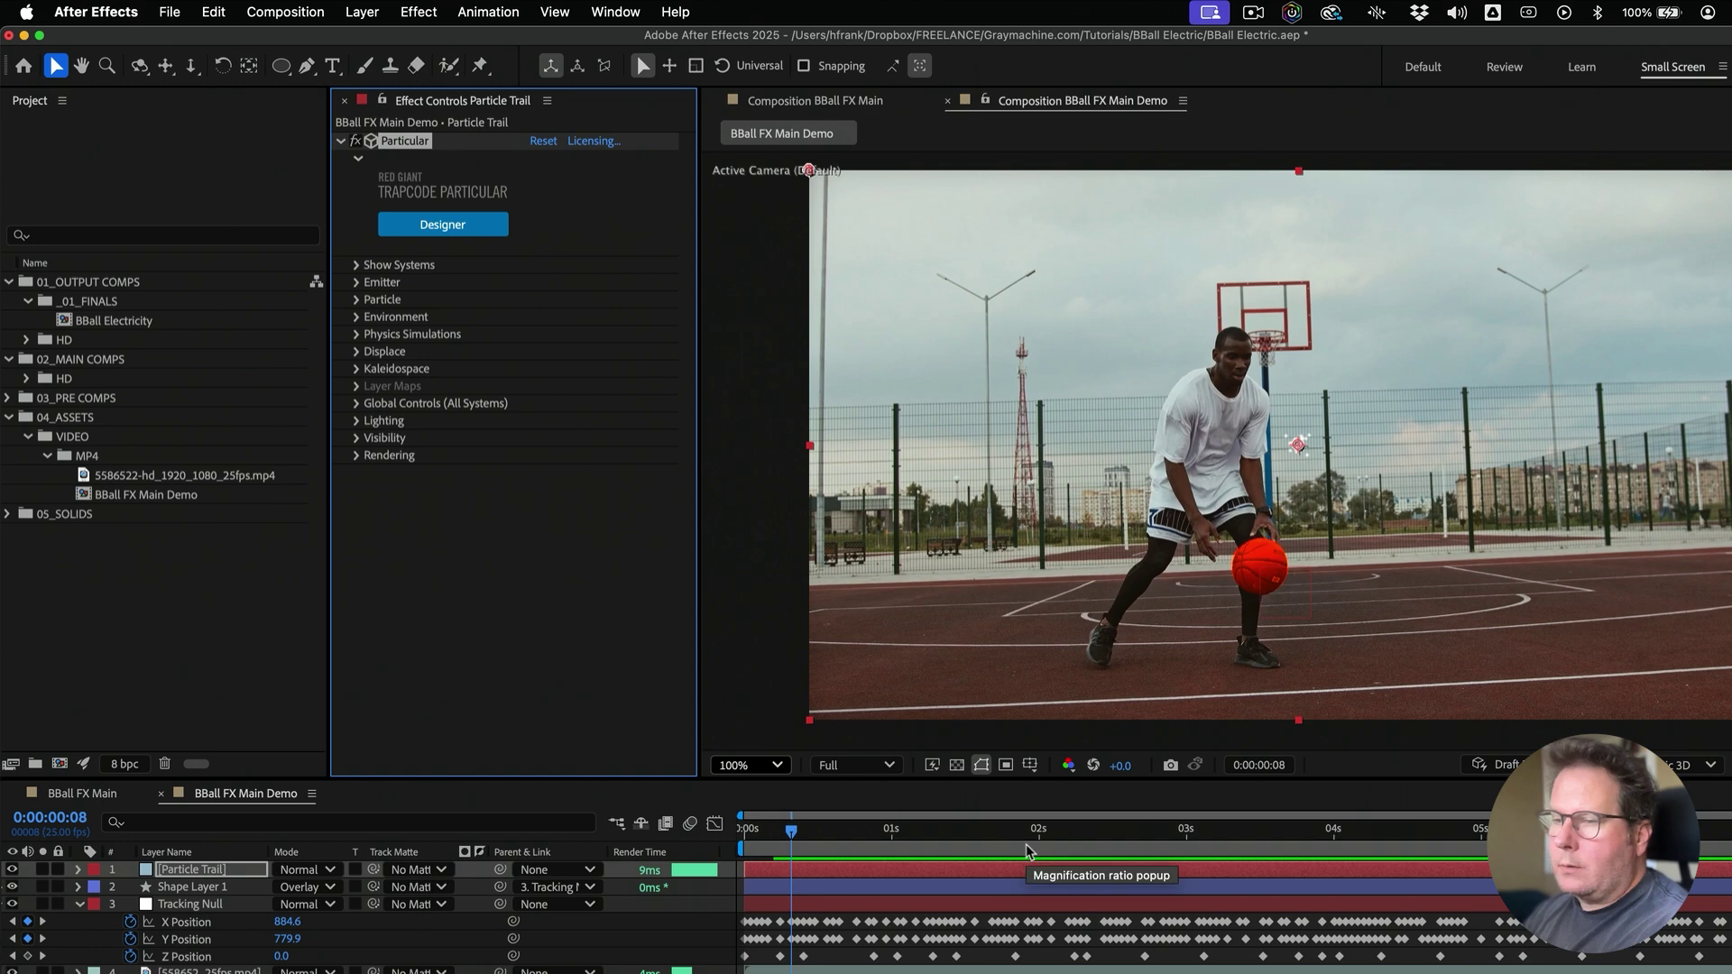
left_click_drag(1117, 855, 1161, 857)
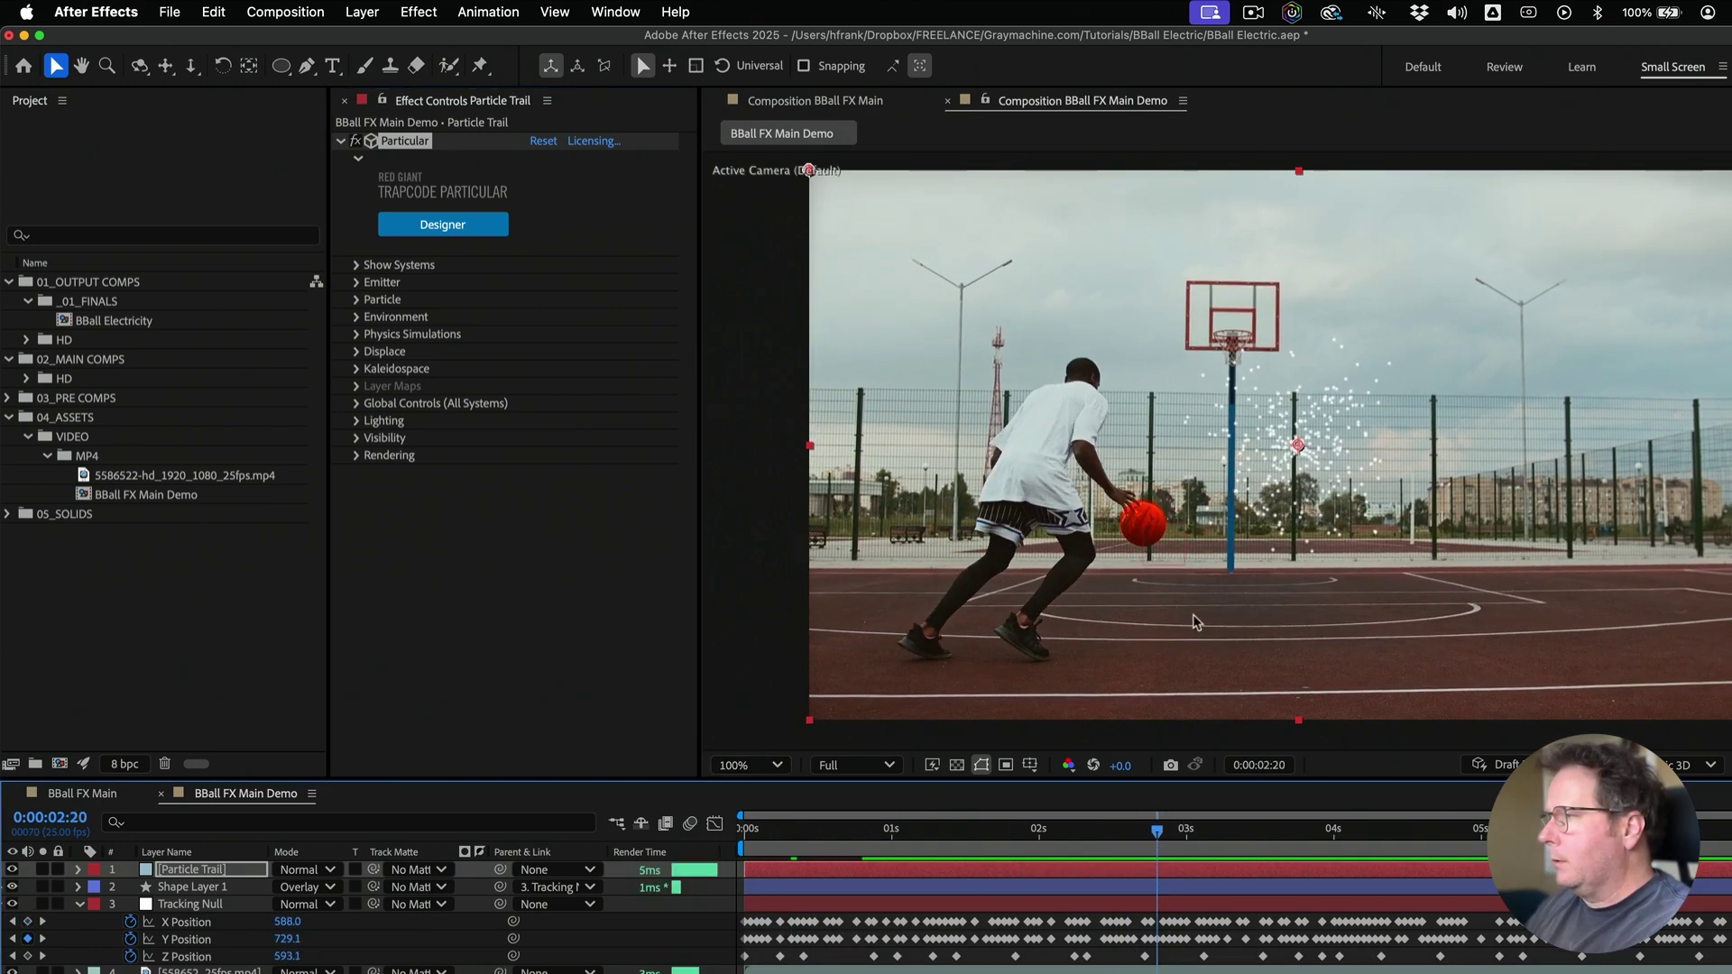
Create a new point light named Emitter, with no layers selected beforehand
left_click(192, 906)
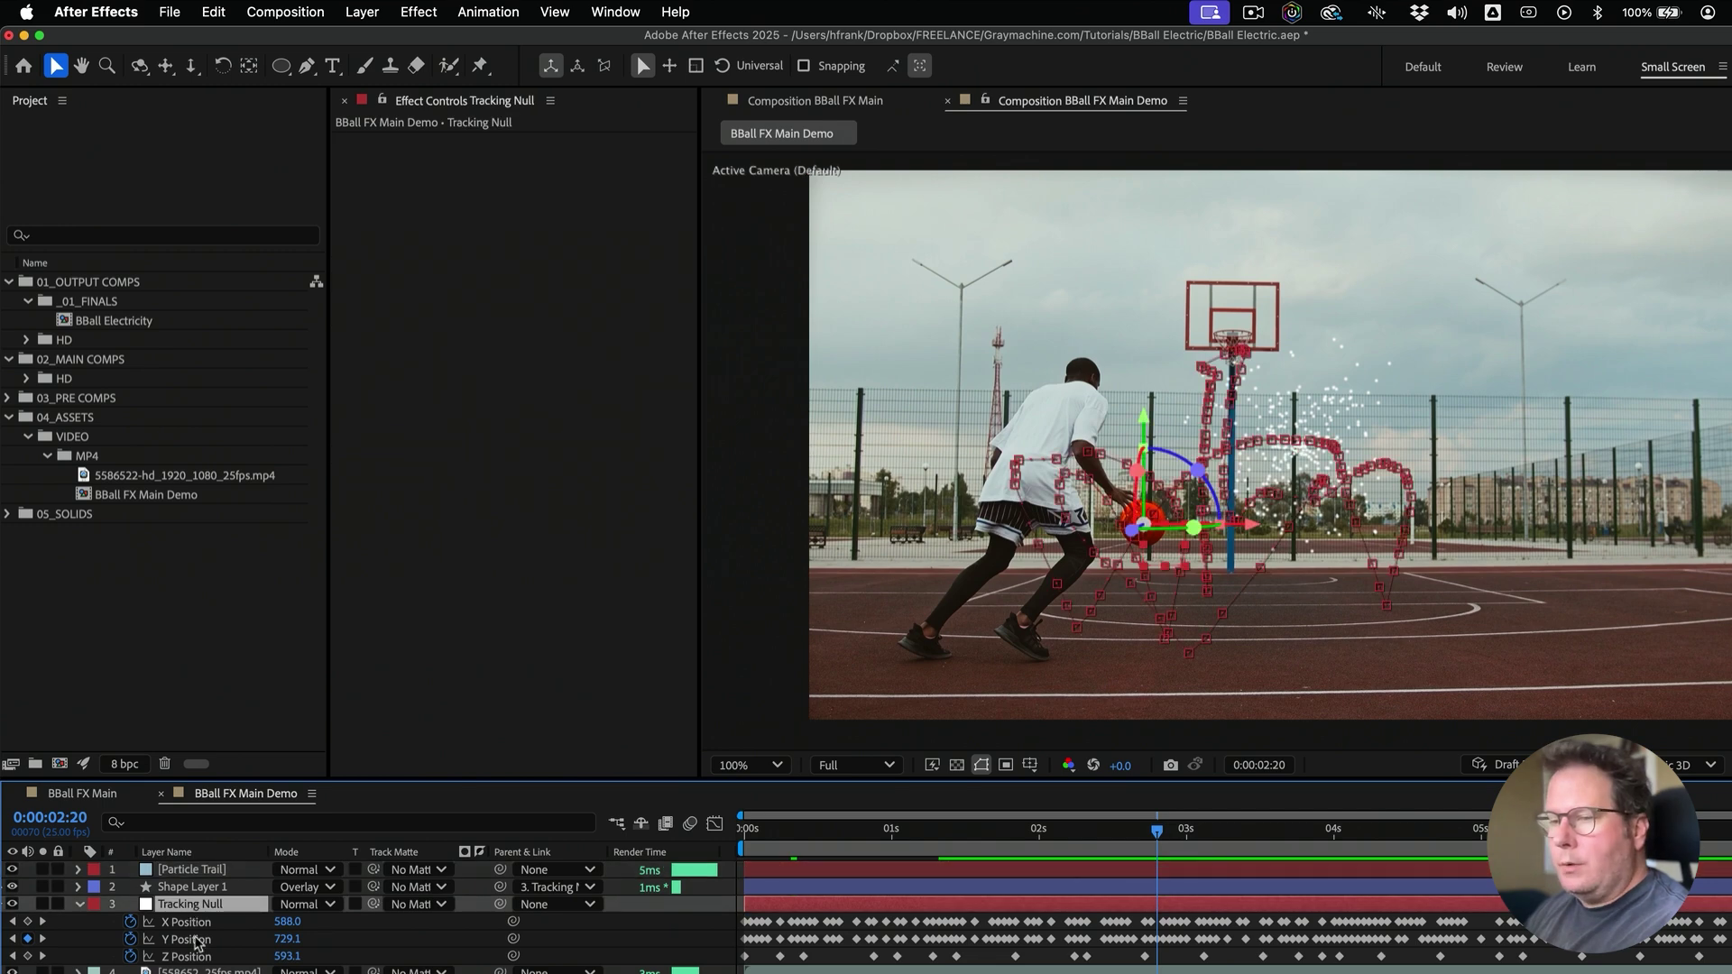
left_click(164, 973)
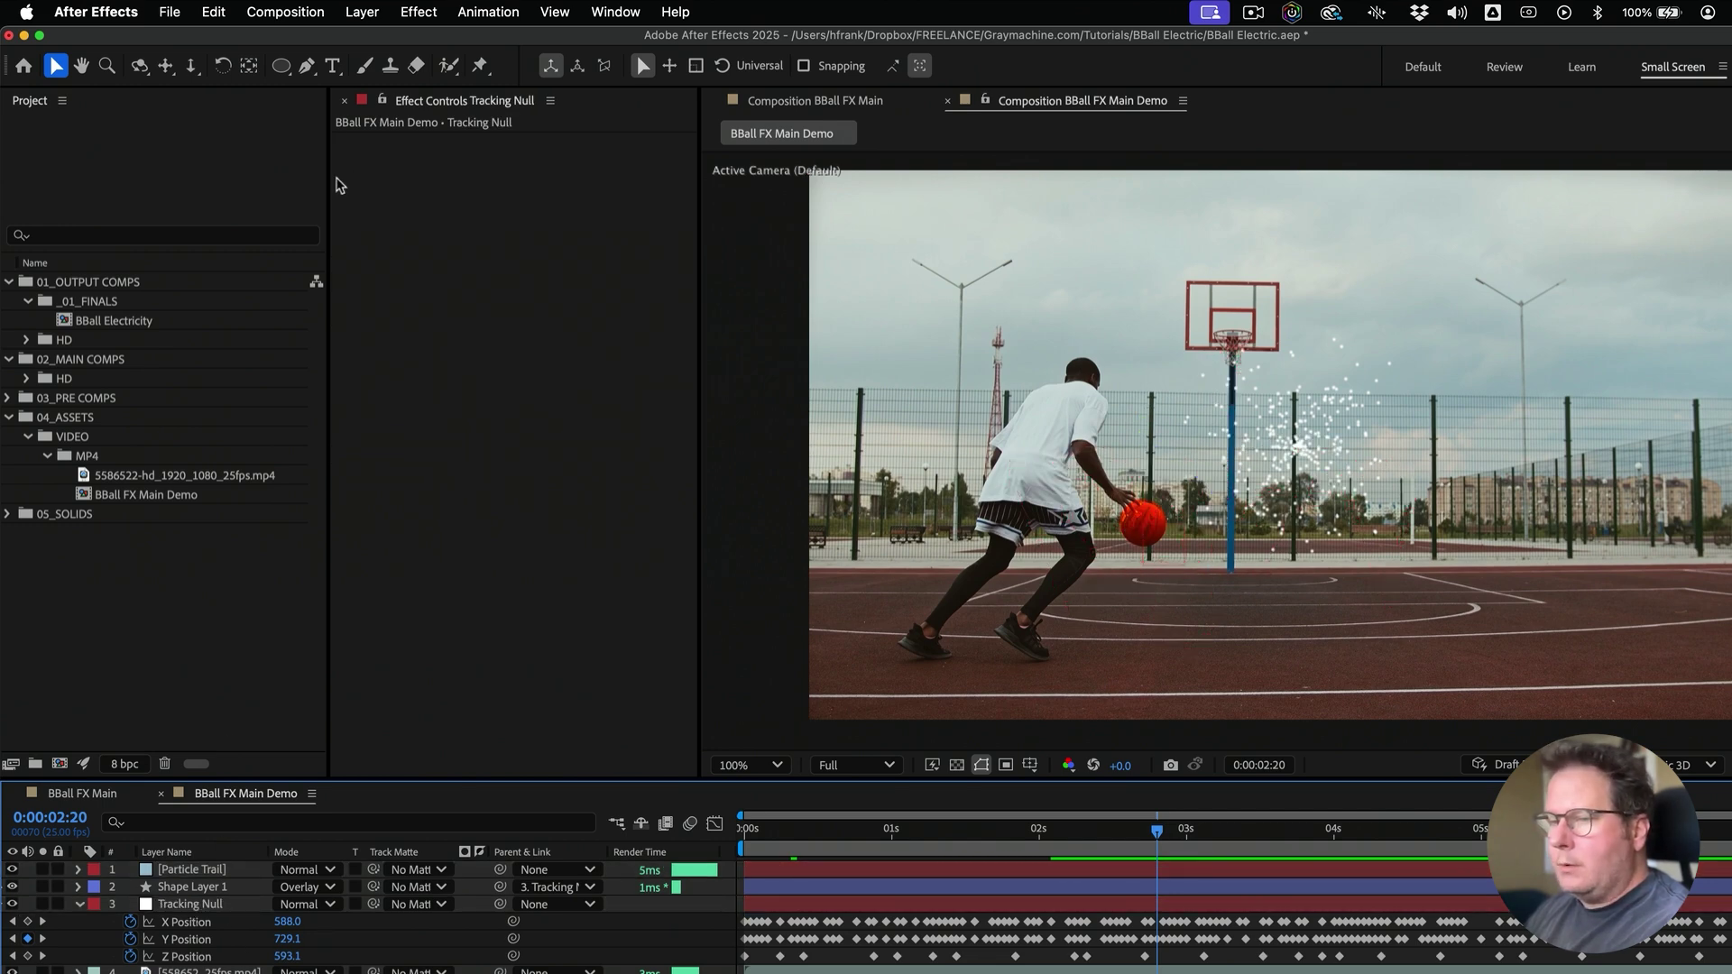
left_click(362, 12)
mouse_move(382, 45)
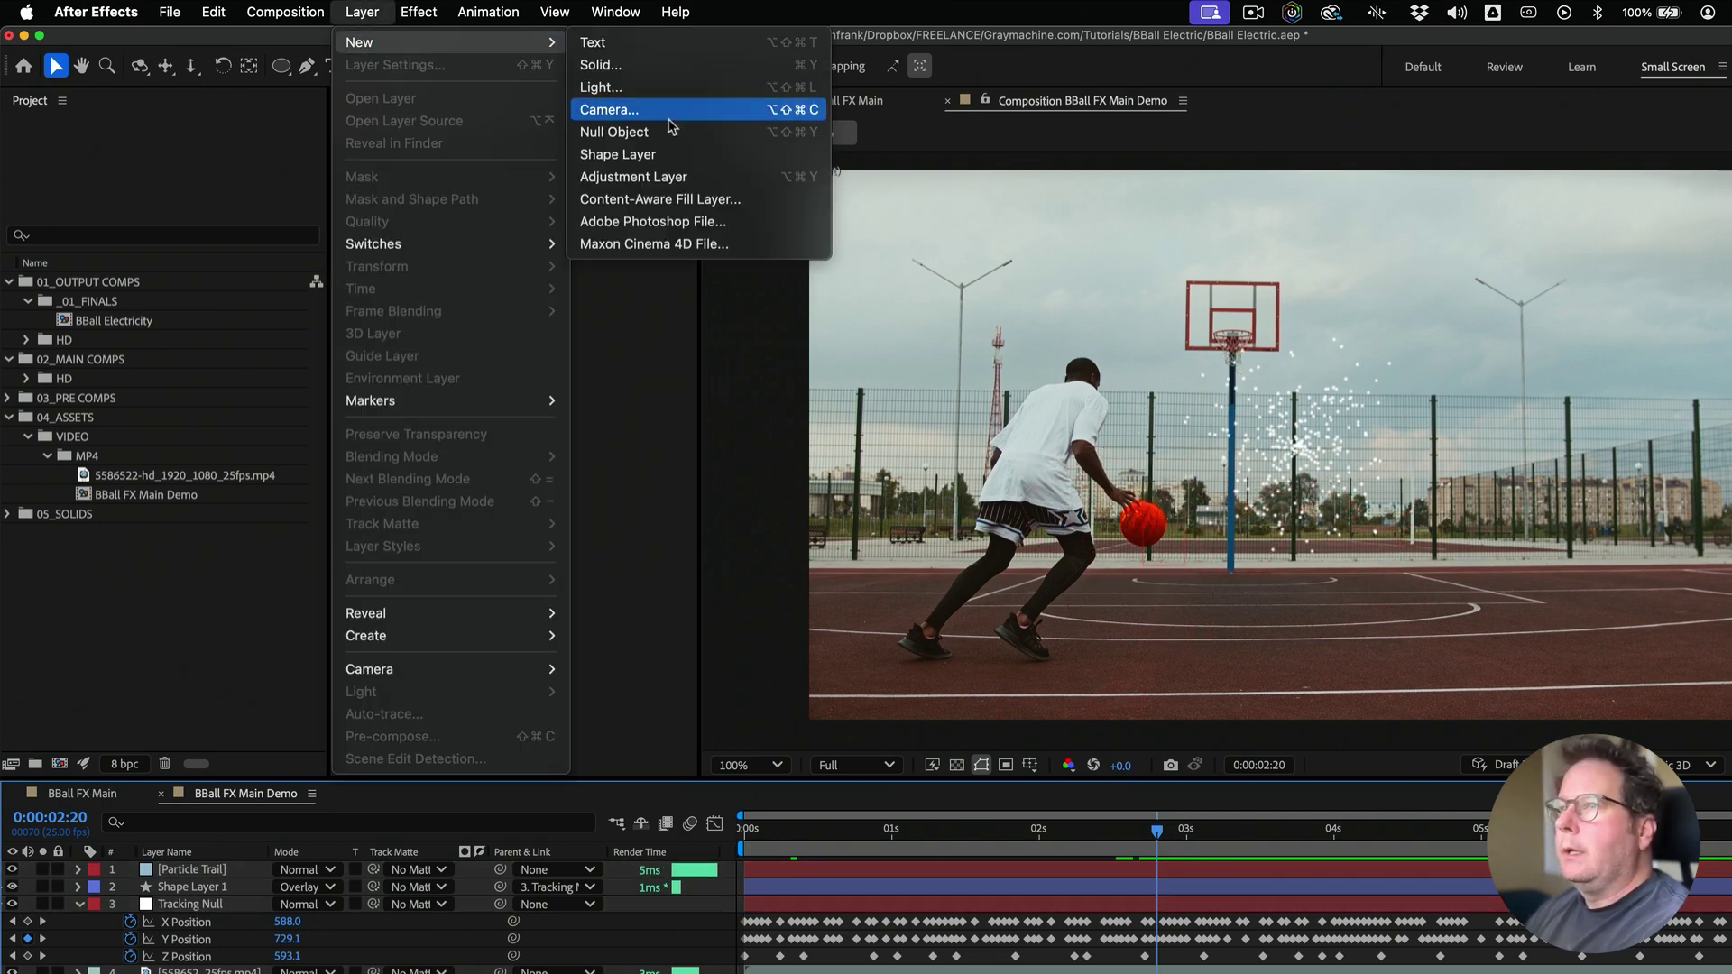
left_click(650, 86)
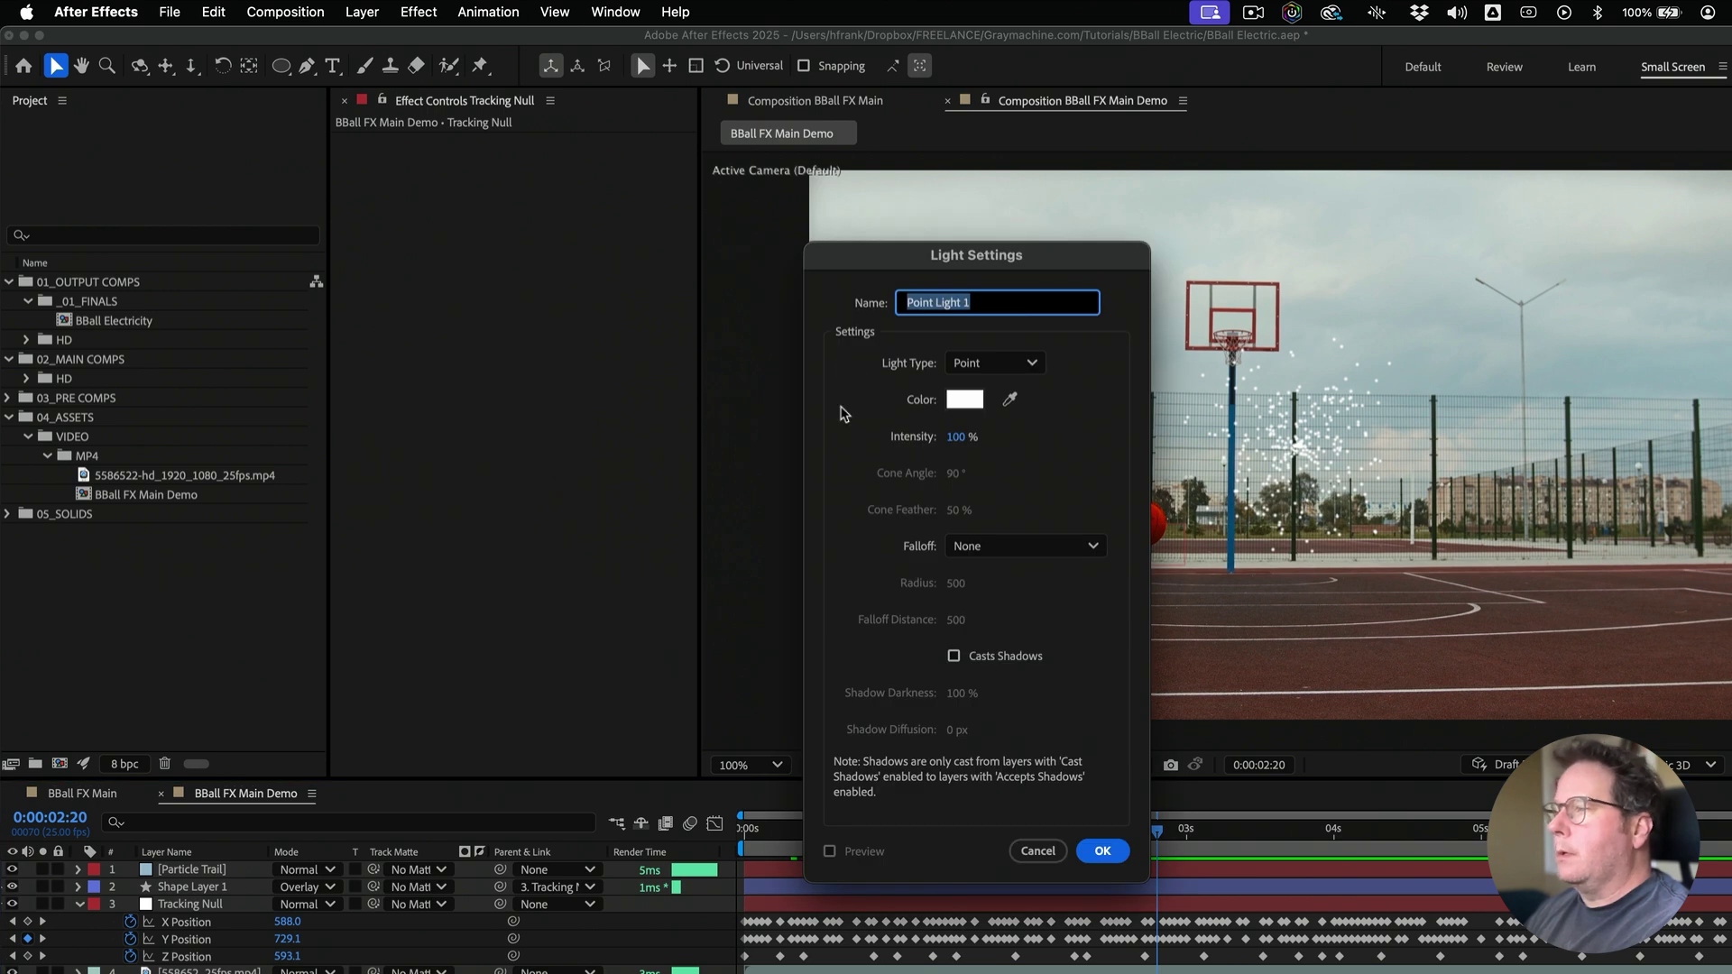
type("Emitter")
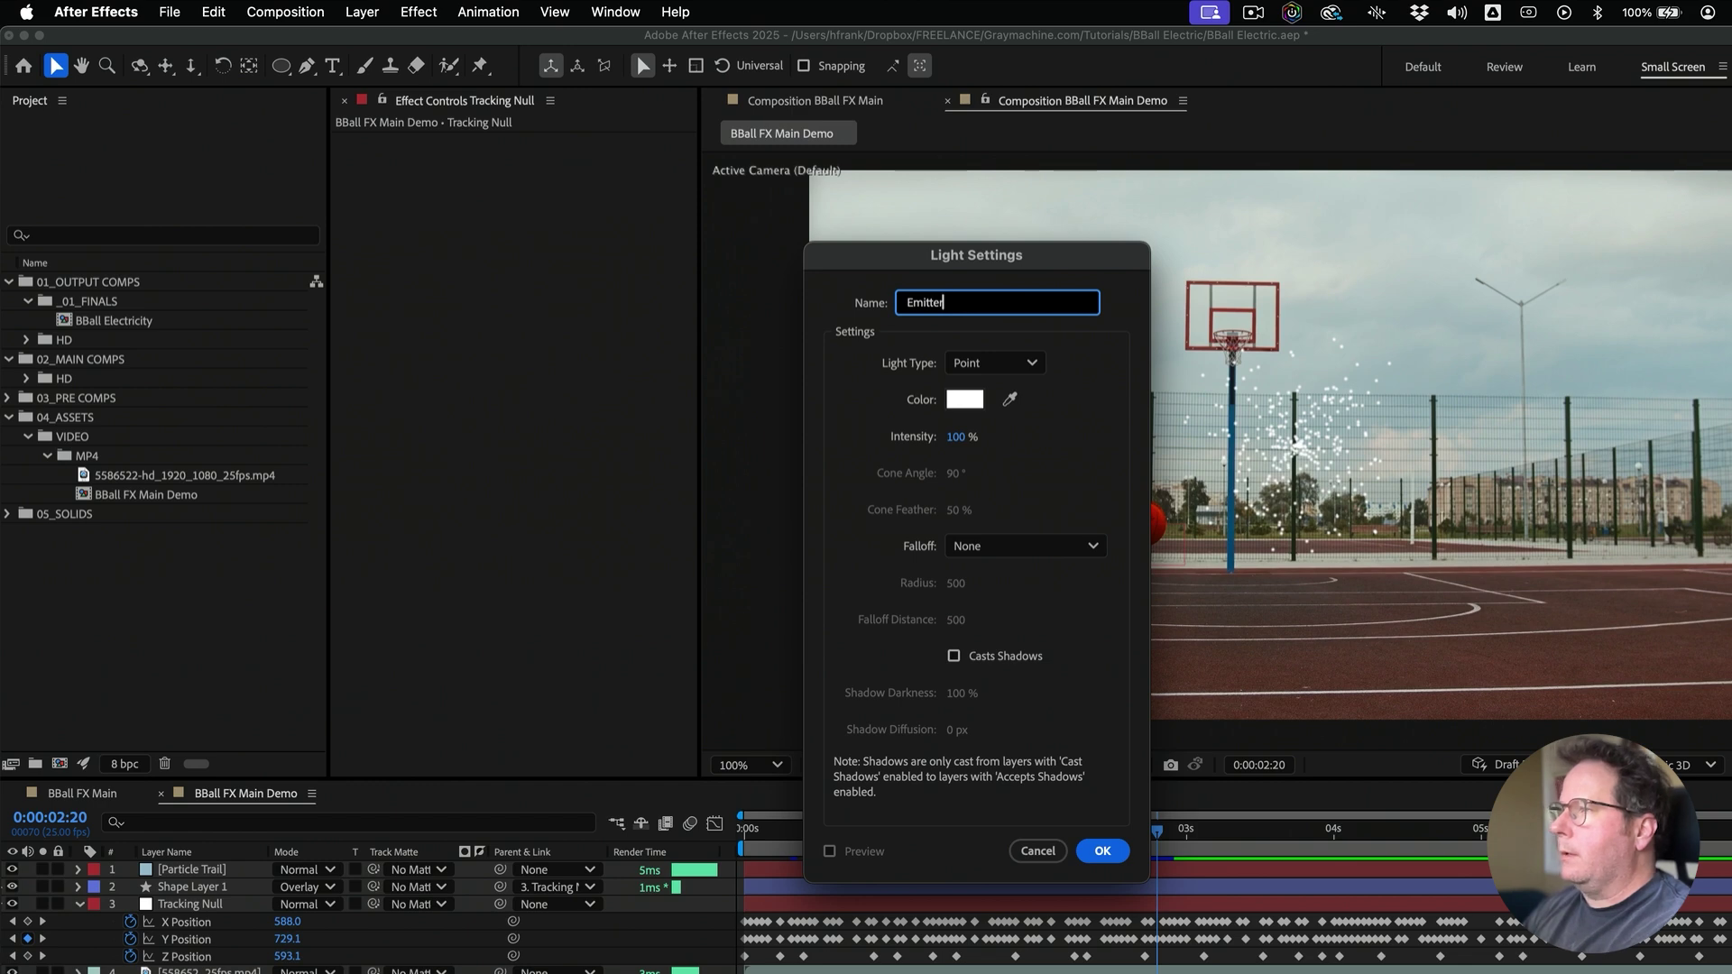
key("Return")
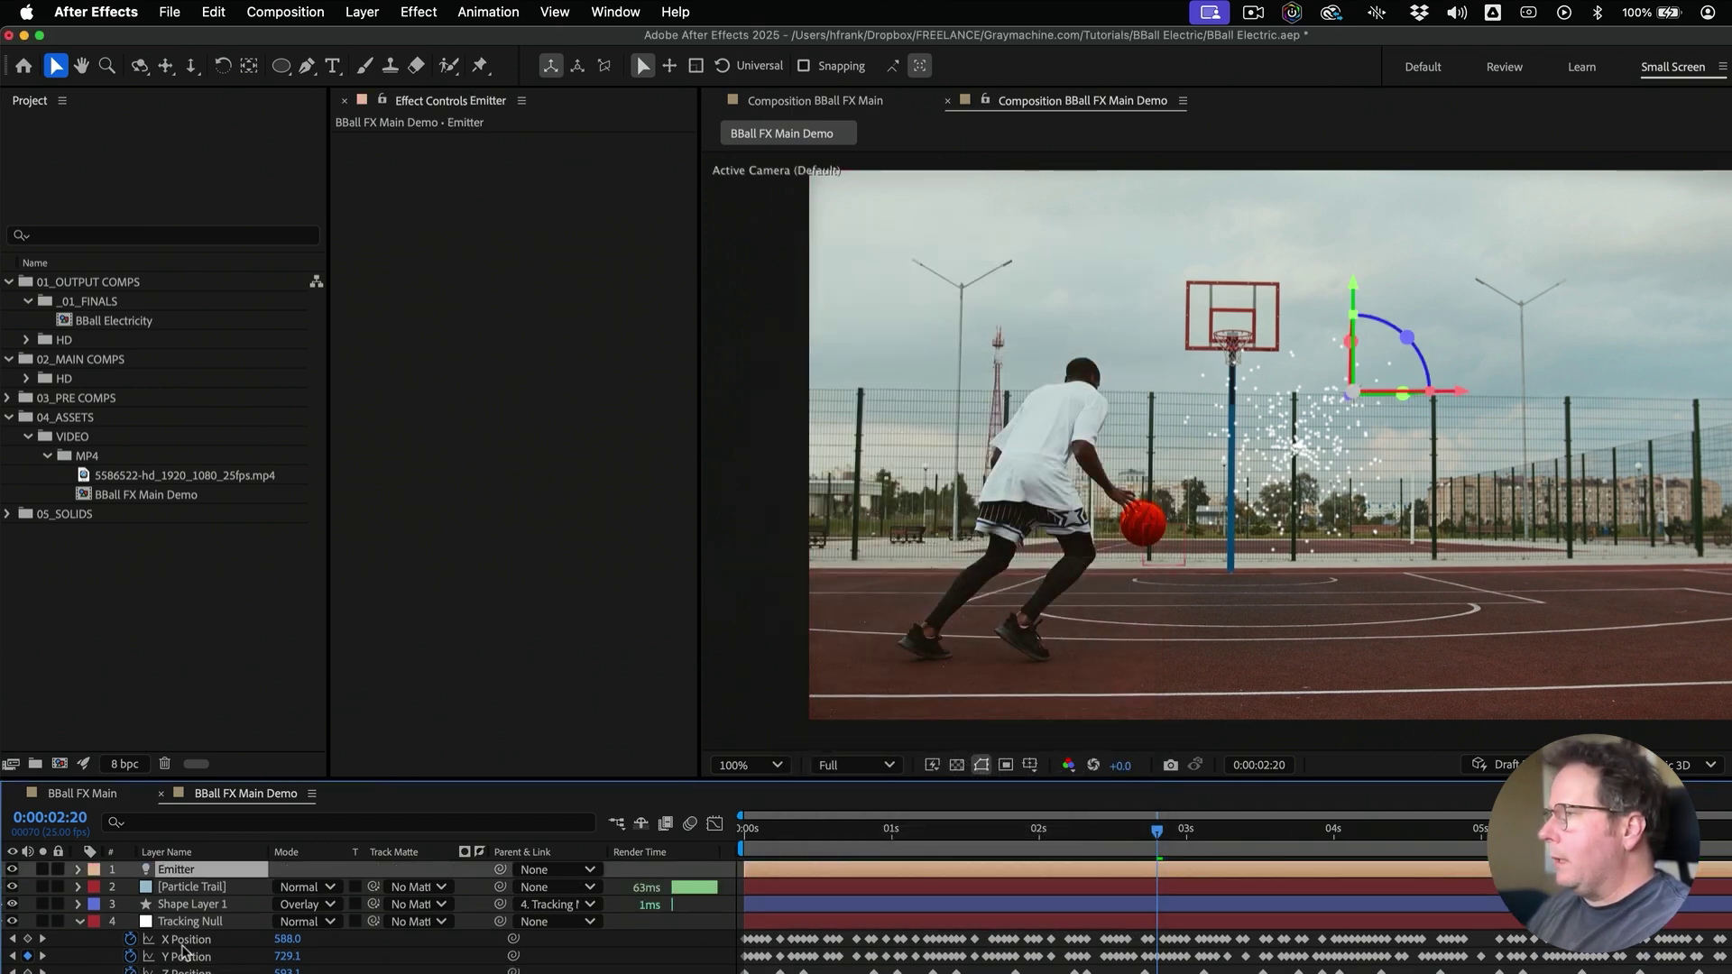
Set Particular's Emitter Type on the Particle Trail layer to Light(s) and check its Light Naming without changing it
left_click(188, 889)
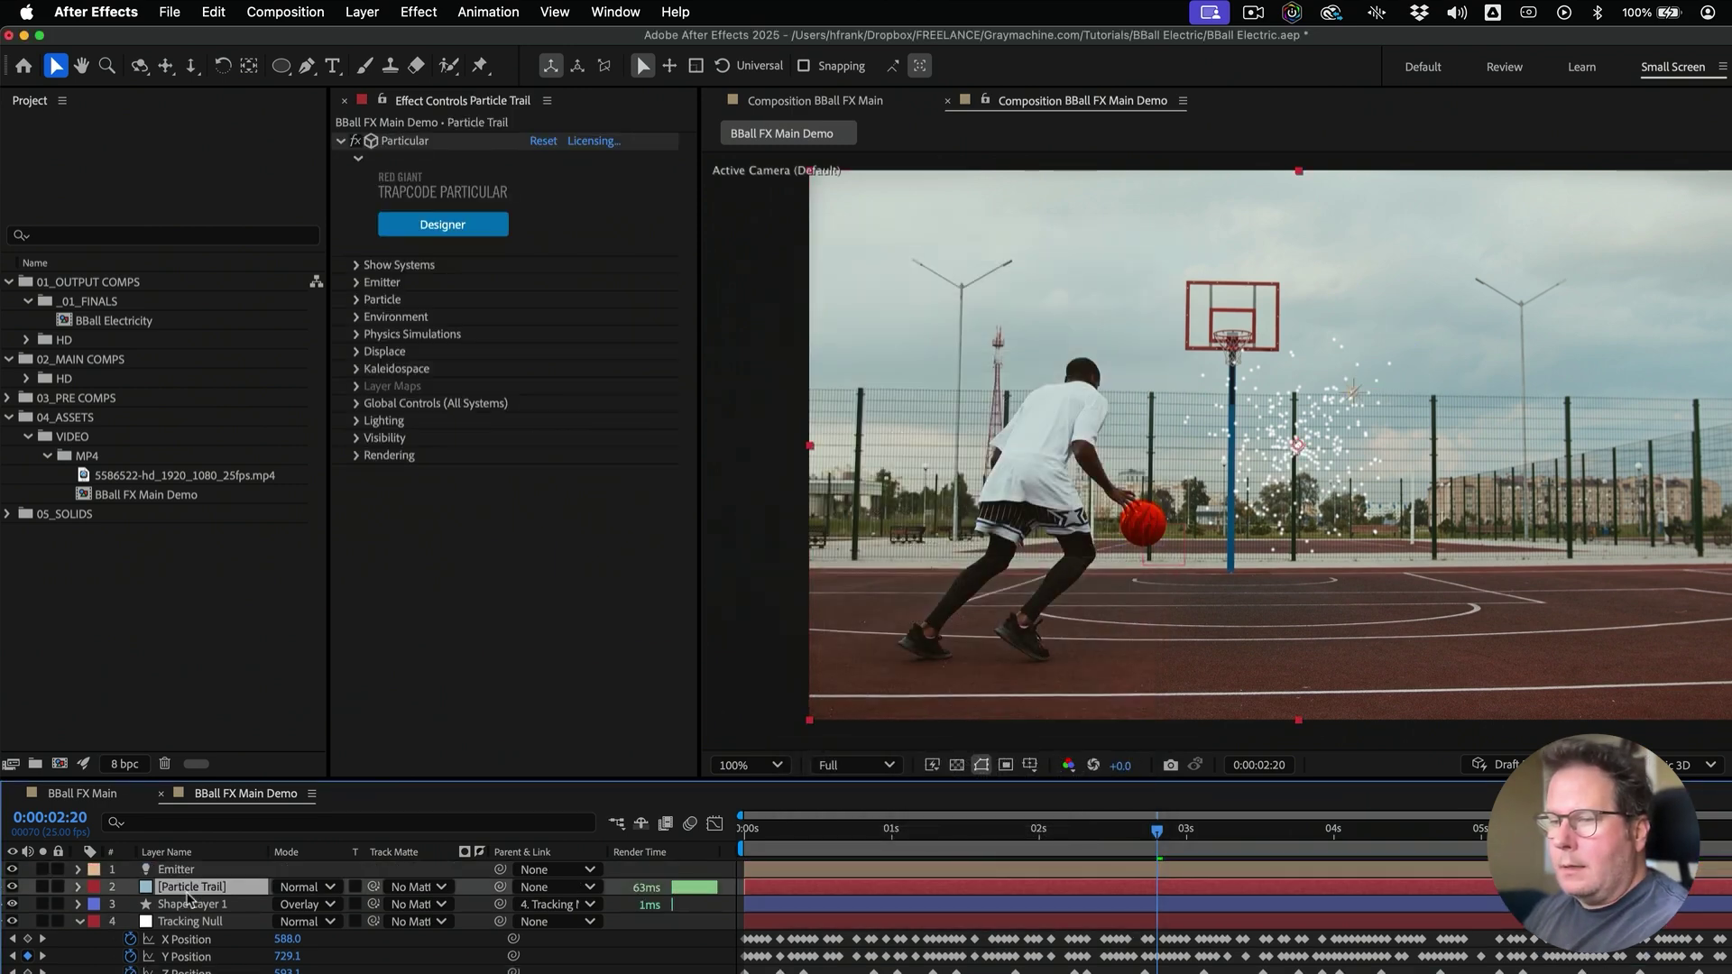
left_click(358, 282)
left_click(599, 300)
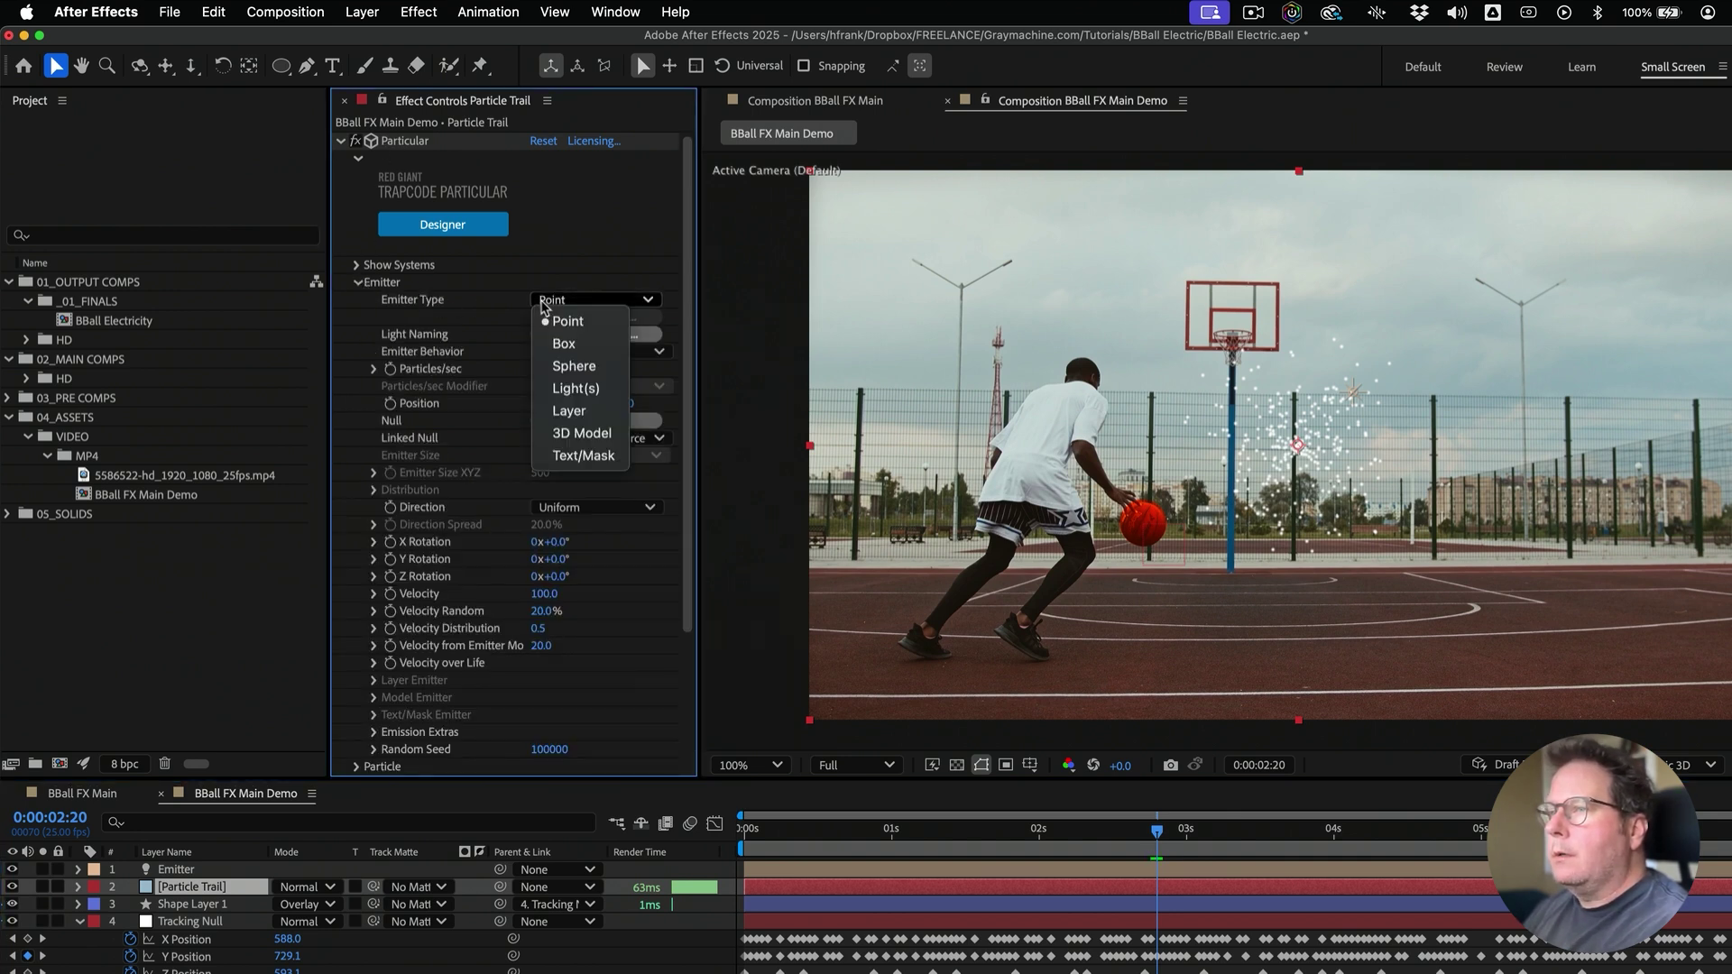
left_click(600, 388)
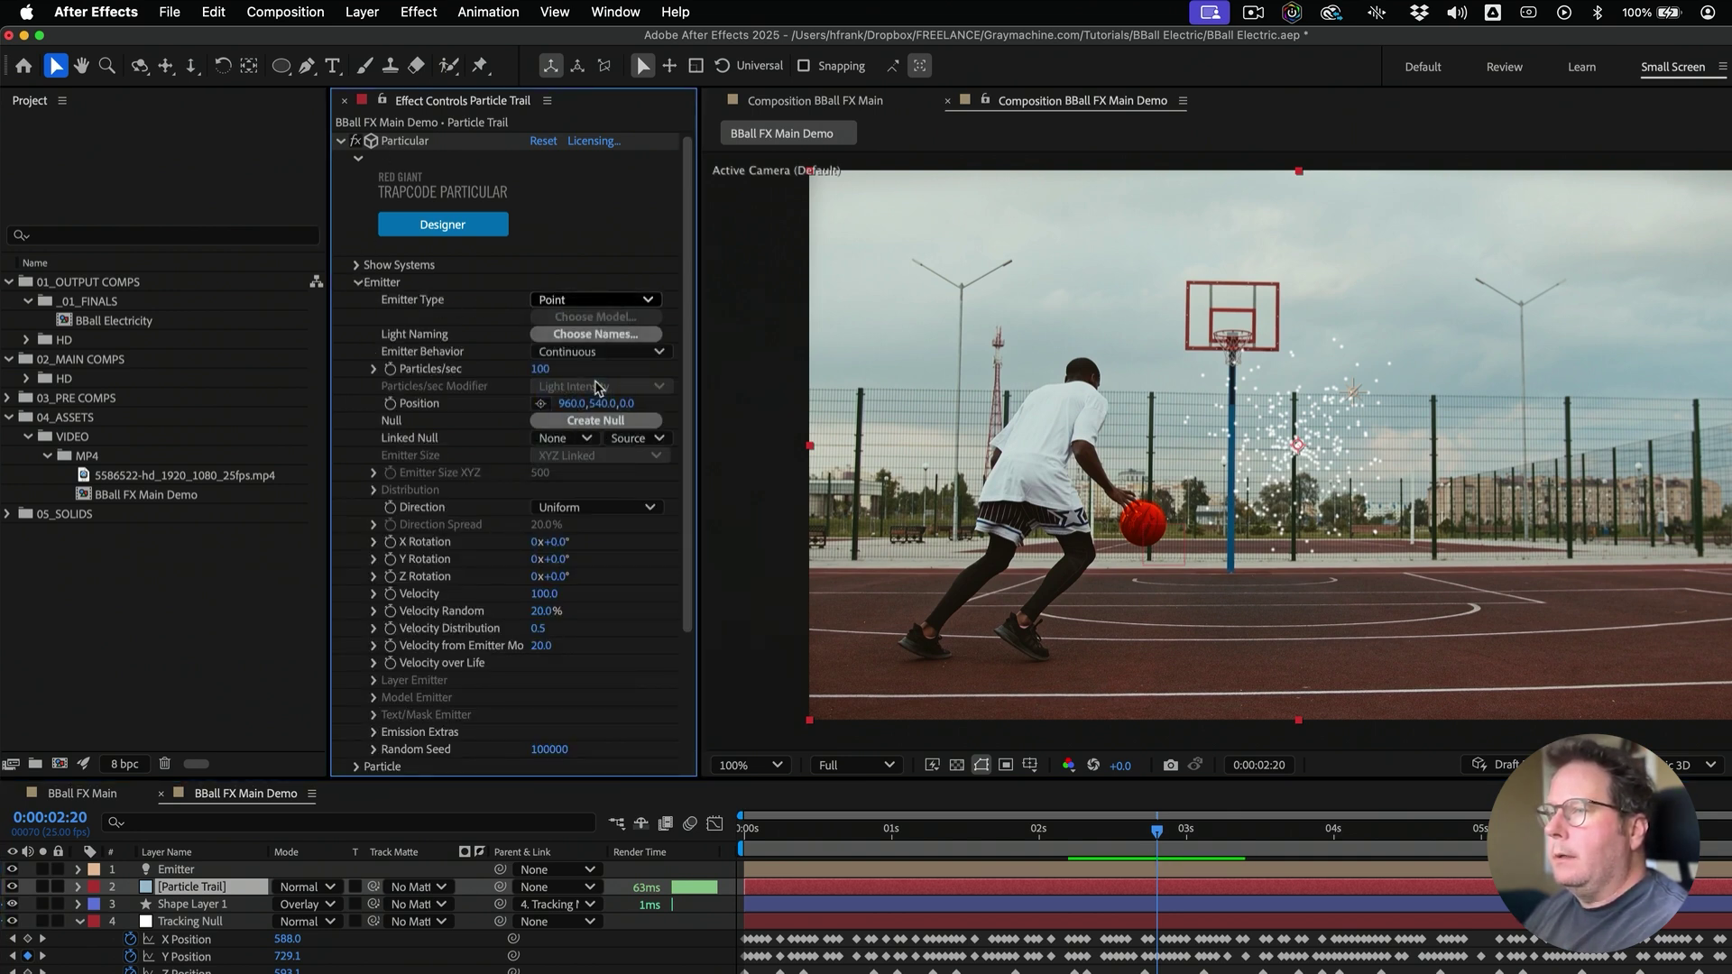
left_click(587, 335)
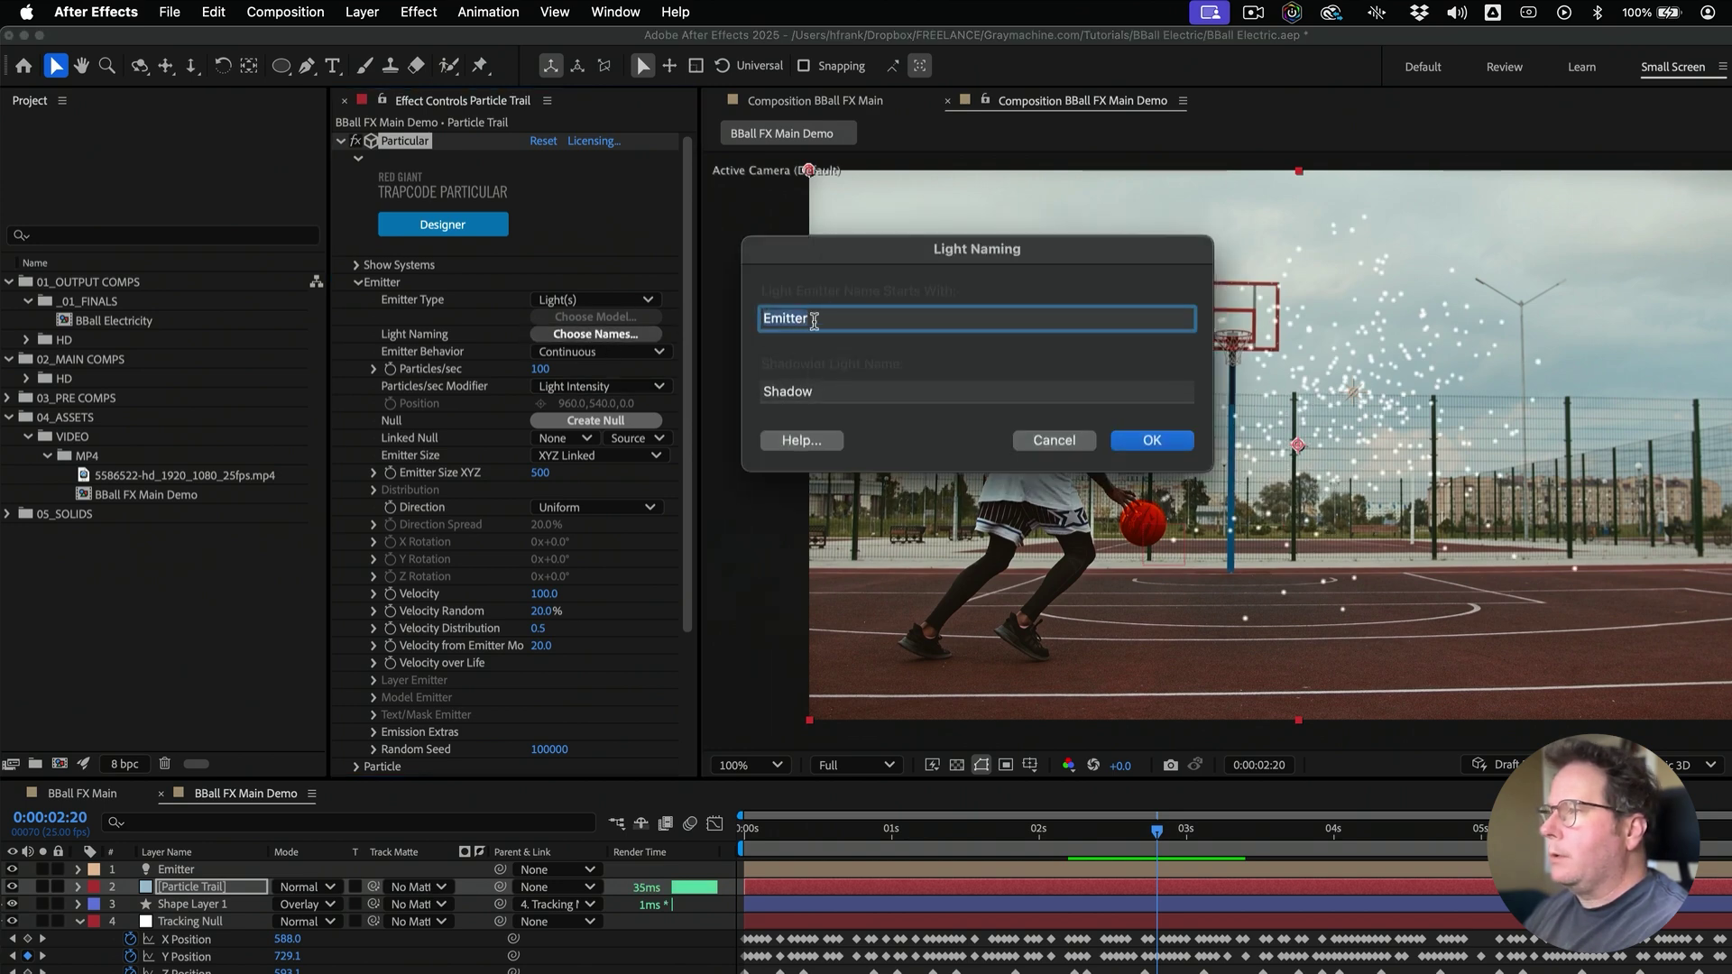
left_click(1054, 440)
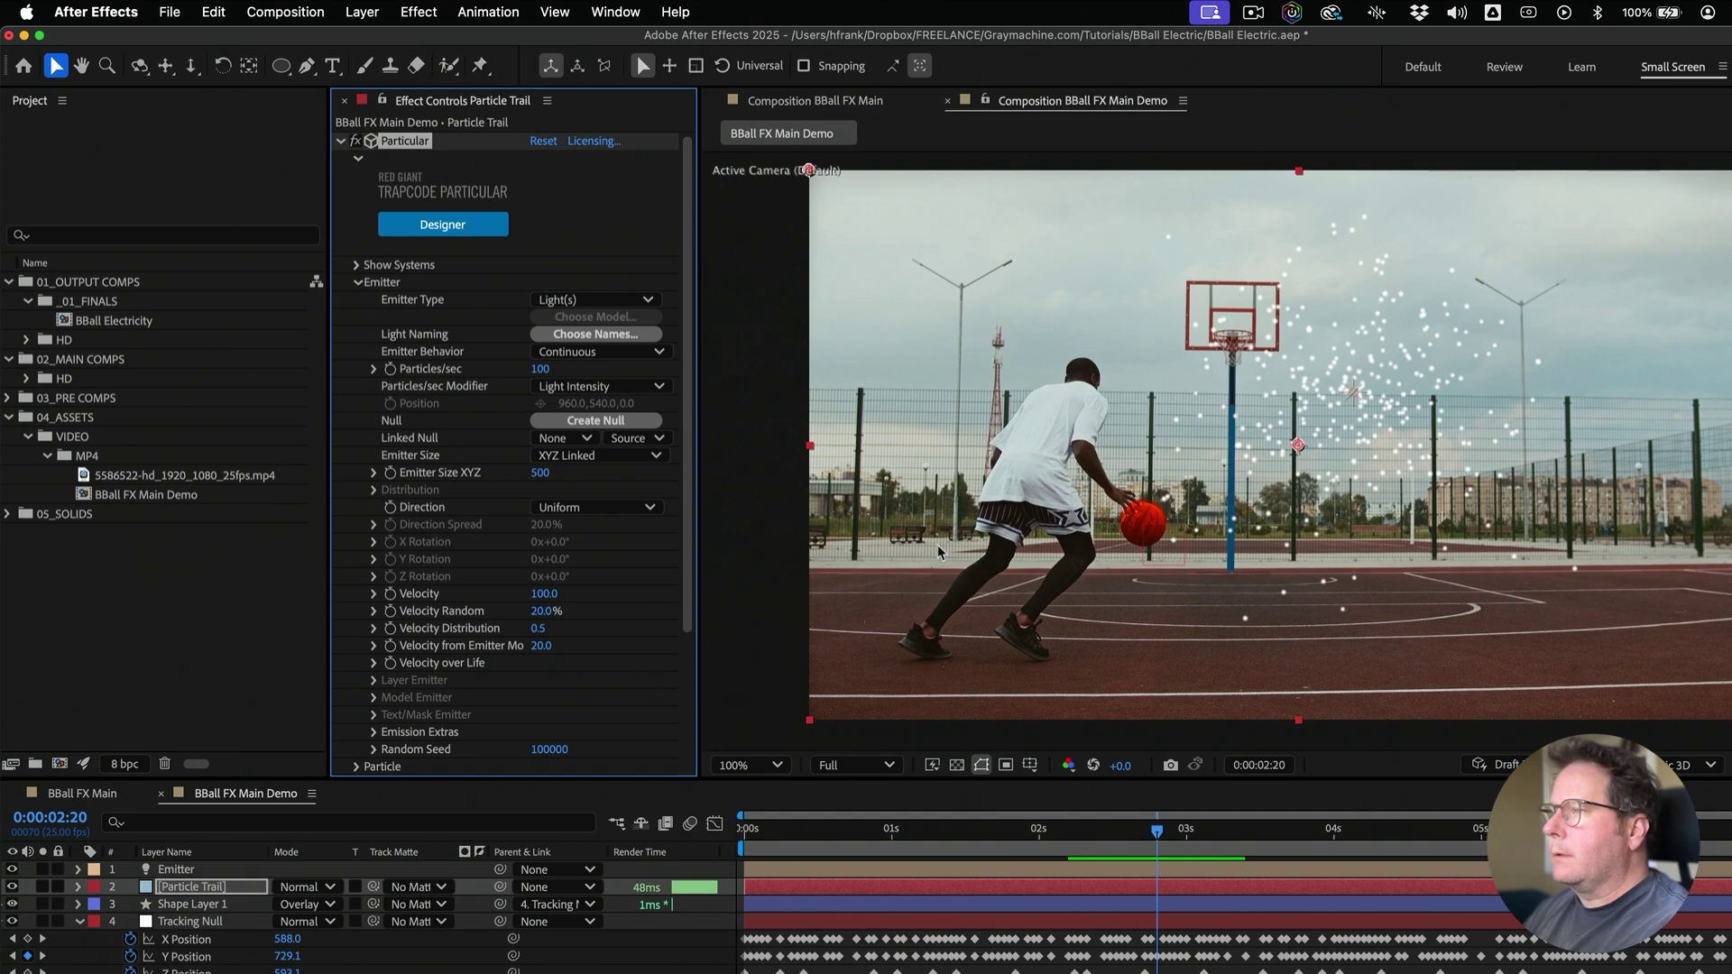
At 0:00:01:01, look through the timeline's column choices for Parent & Link, then parent the Emitter light to the Tracking Null
mouse_move(880, 833)
left_mouse_down()
mouse_move(928, 838)
mouse_move(797, 846)
mouse_move(896, 846)
left_mouse_up()
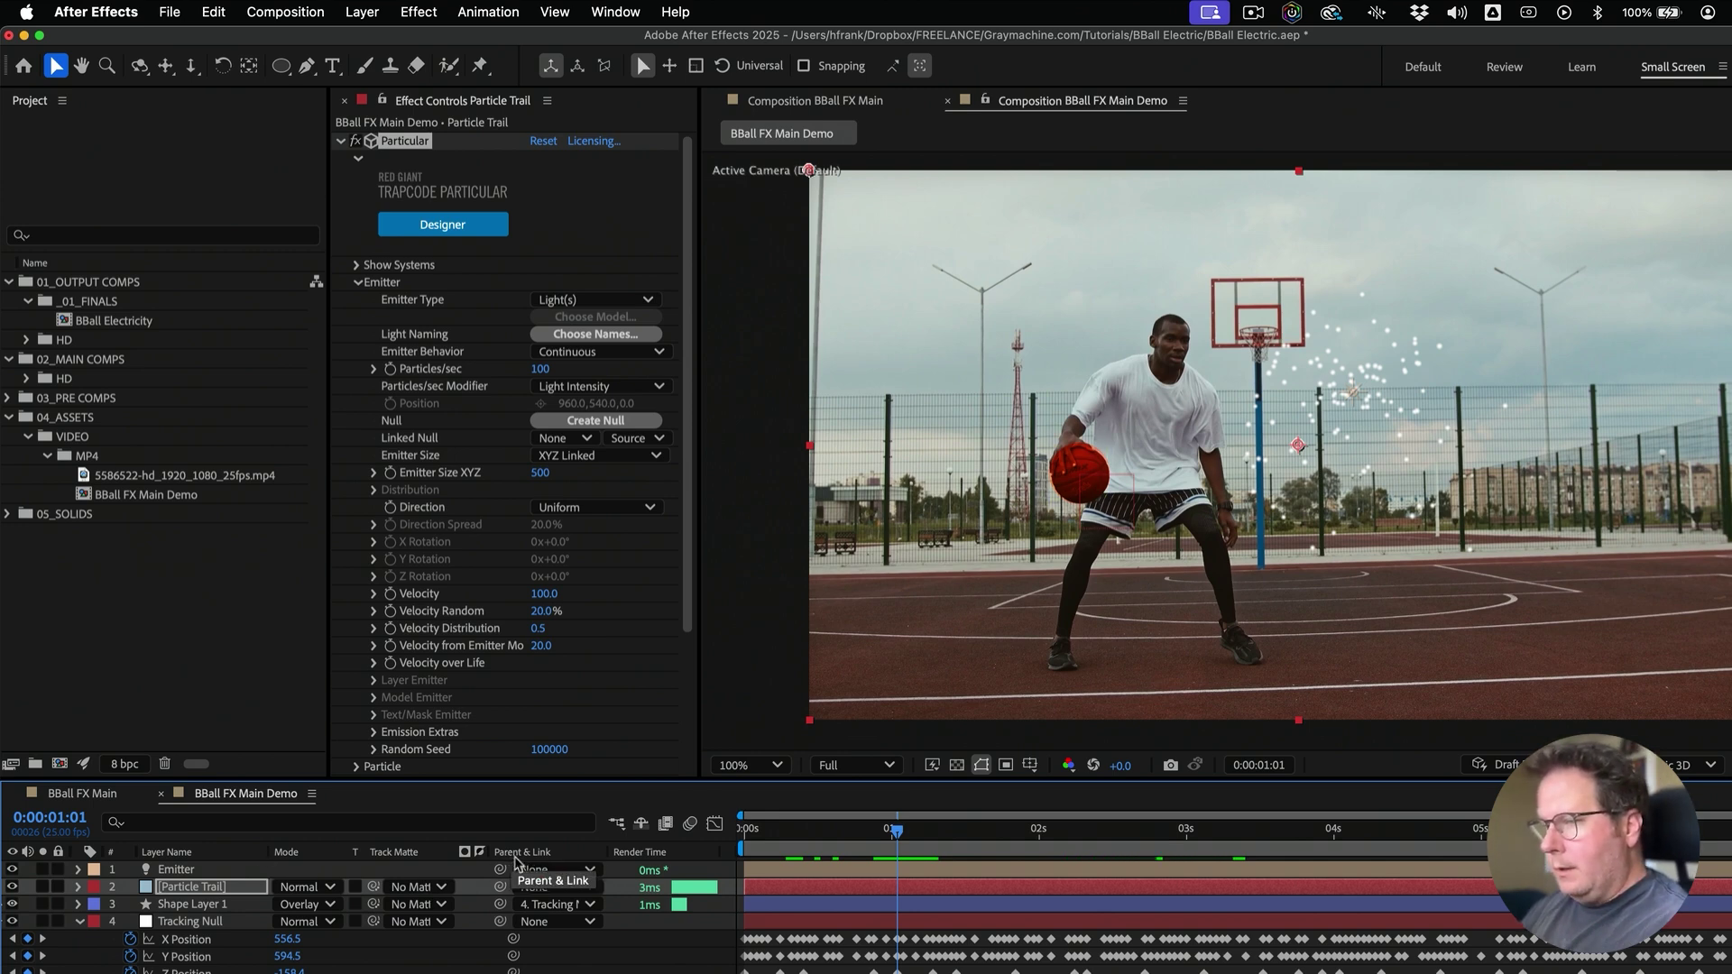
right_click(540, 857)
mouse_move(609, 936)
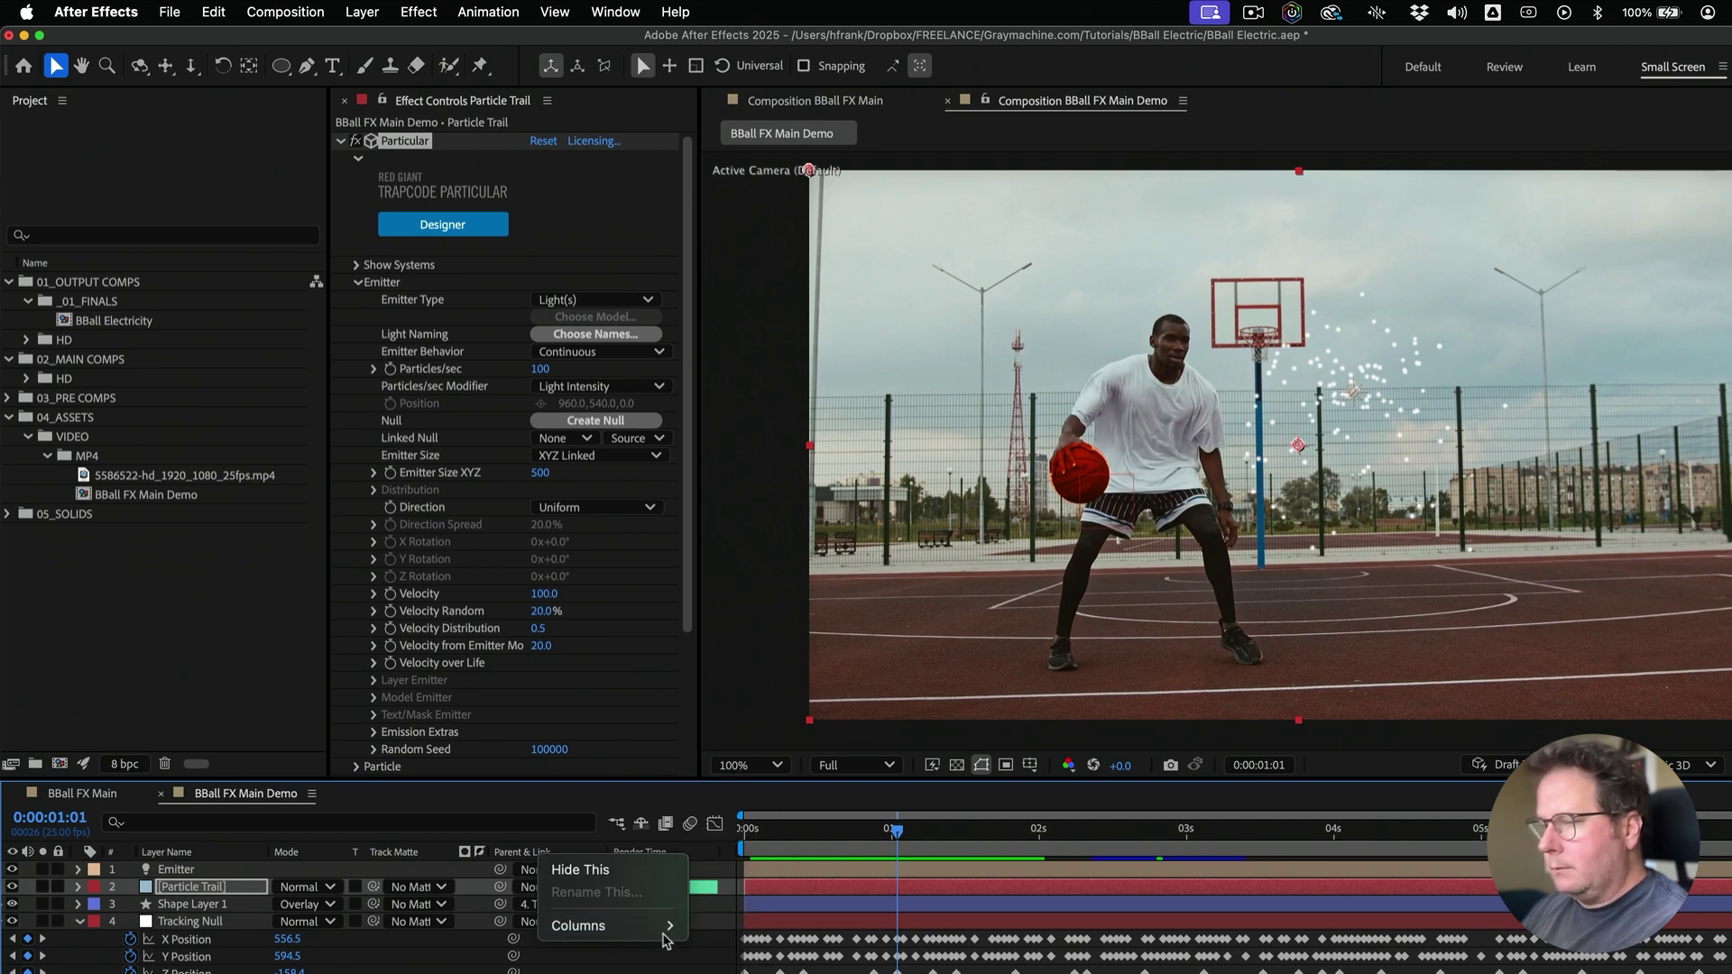
left_click(559, 845)
right_click(558, 845)
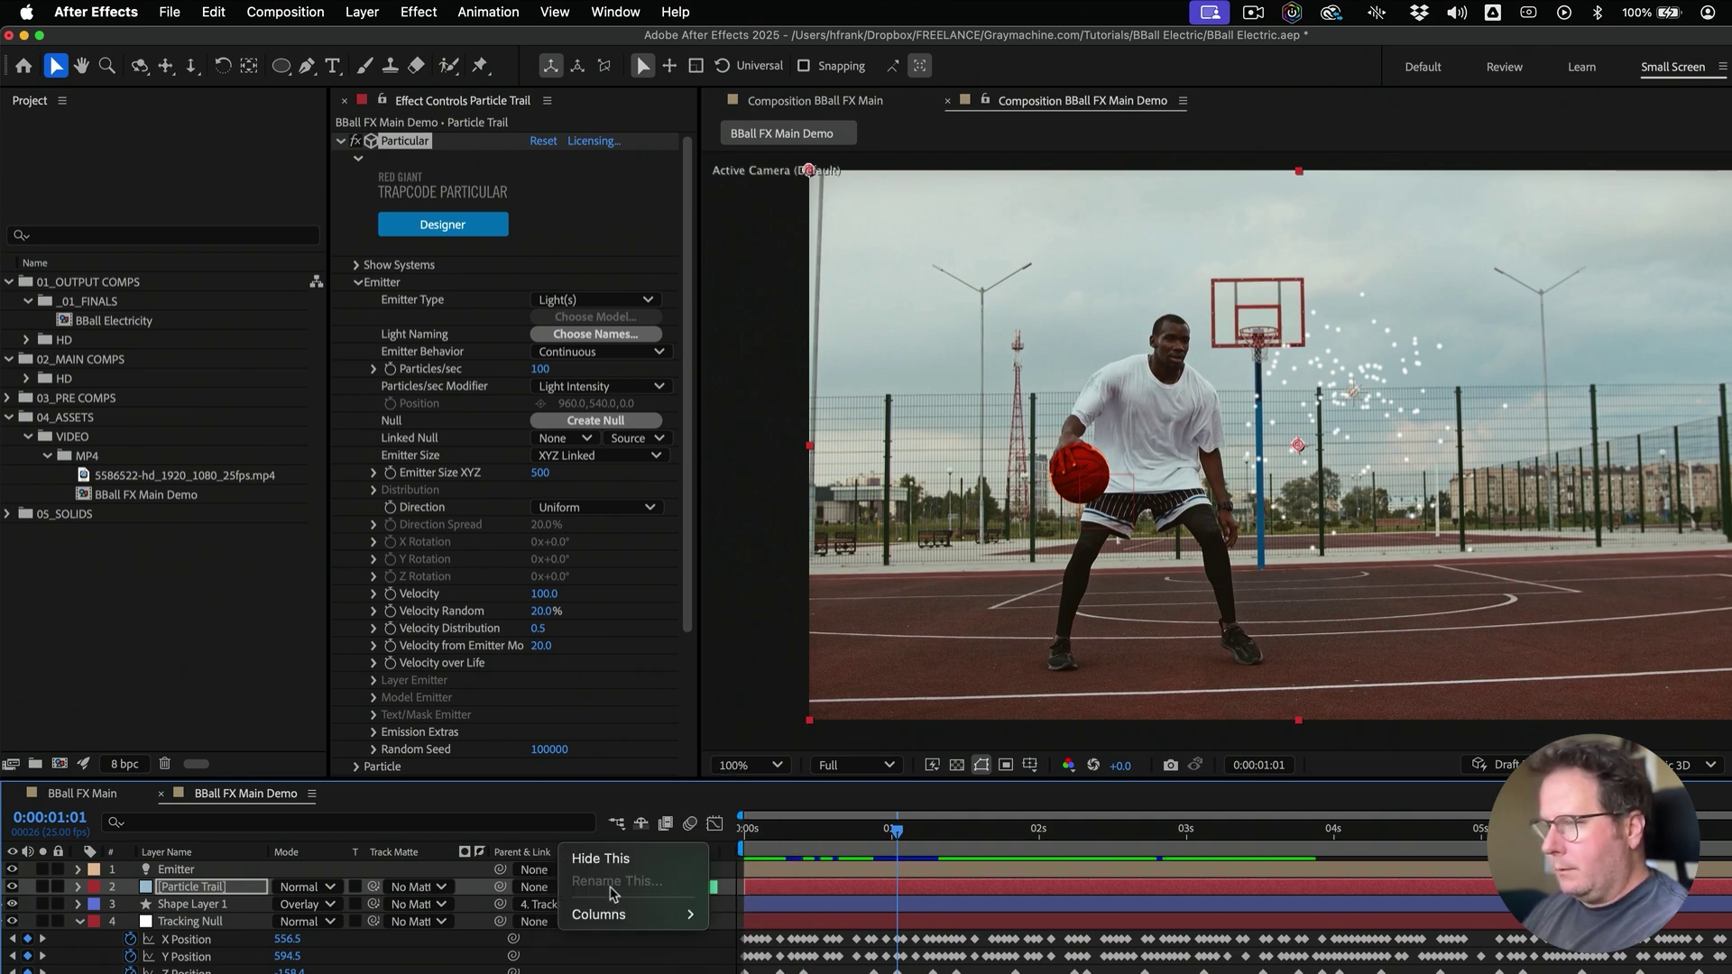
mouse_move(632, 914)
left_click(767, 961)
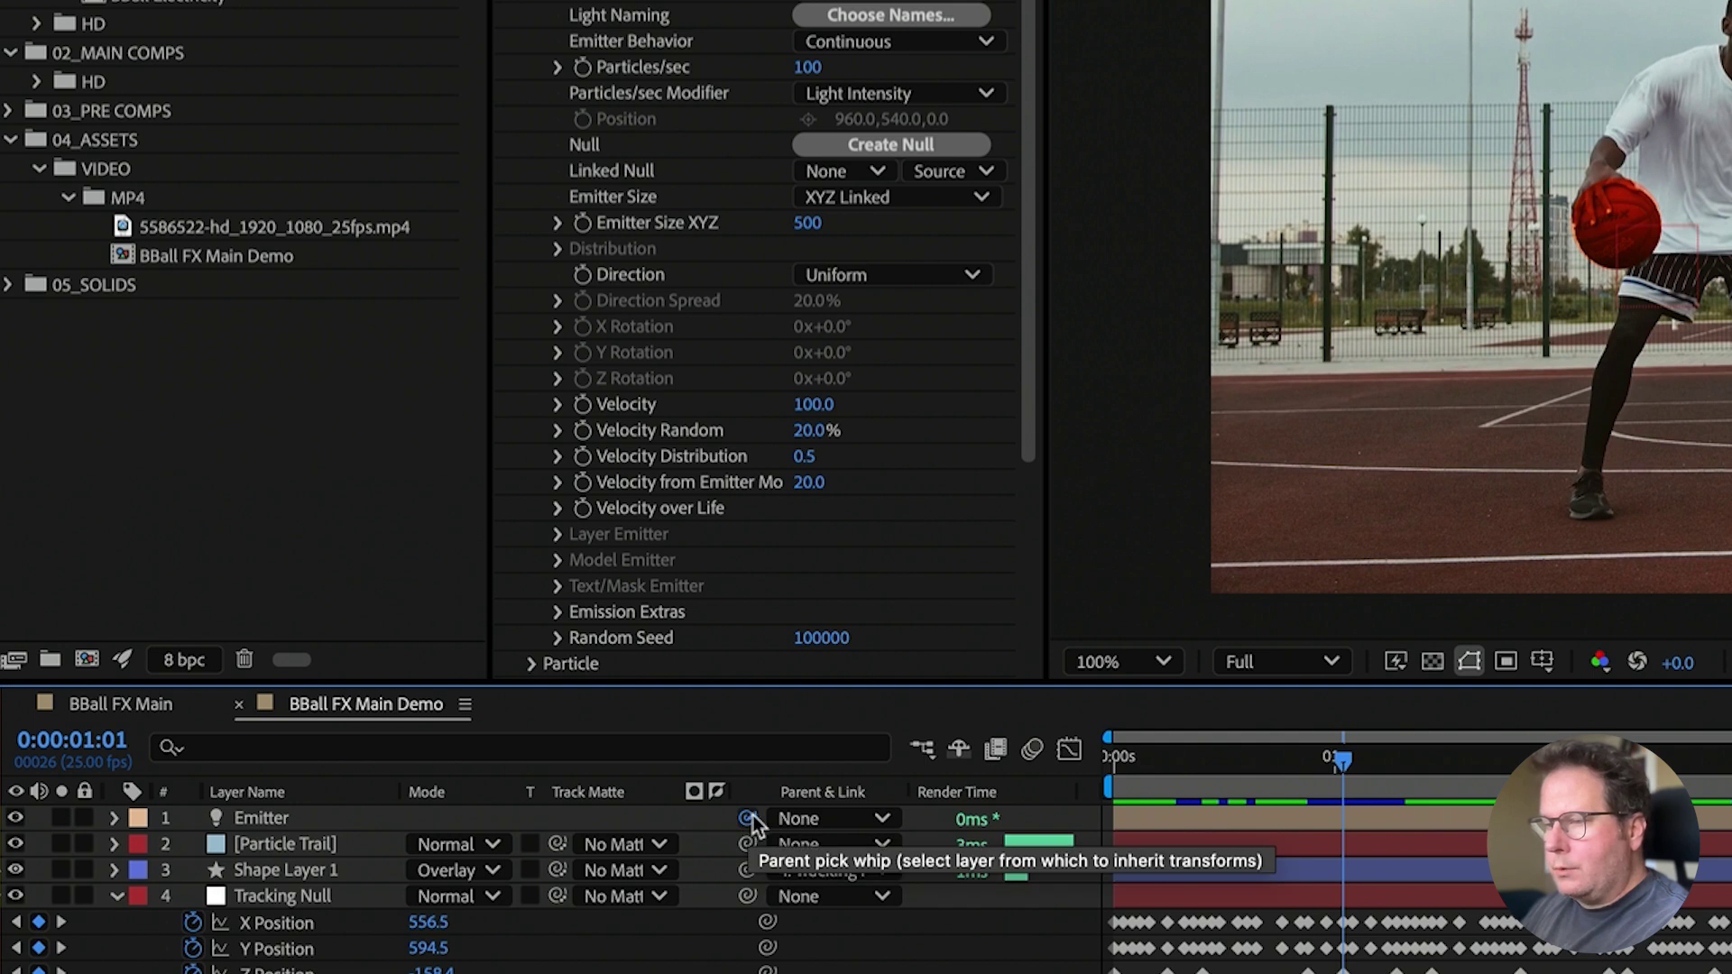
left_click_drag(748, 819, 299, 896)
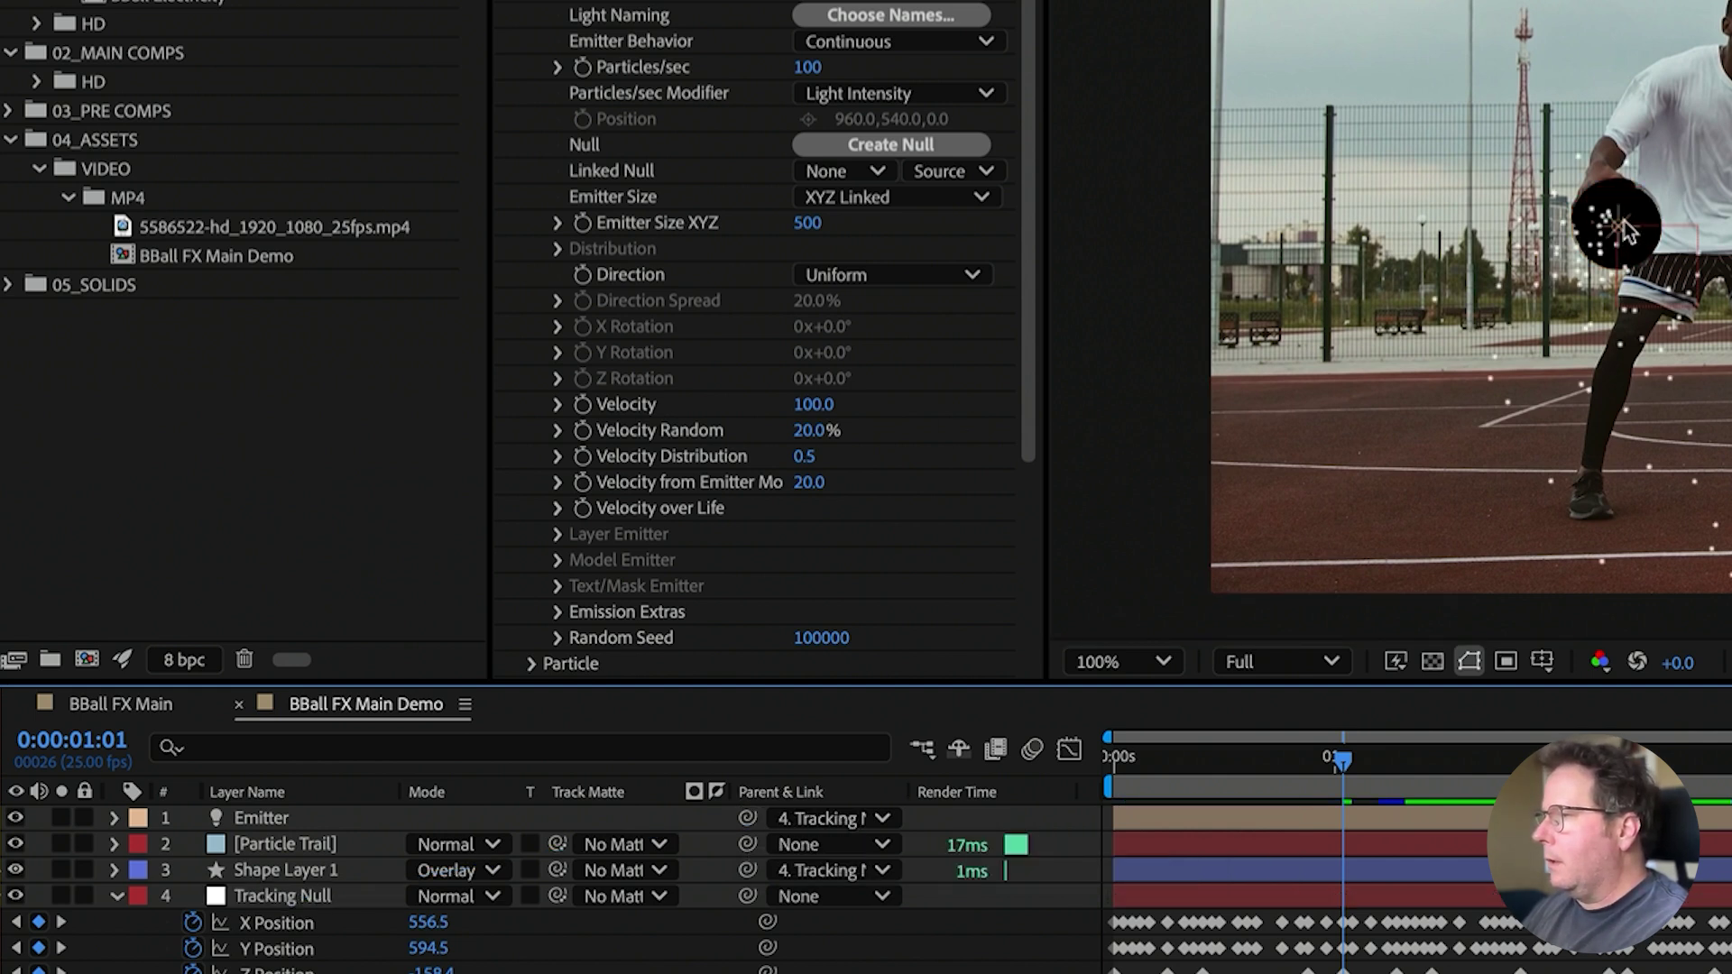
Set Accepts Lights to Off in the Material Options of Shape Layer 1, then collapse its properties and deselect it
left_click(311, 872)
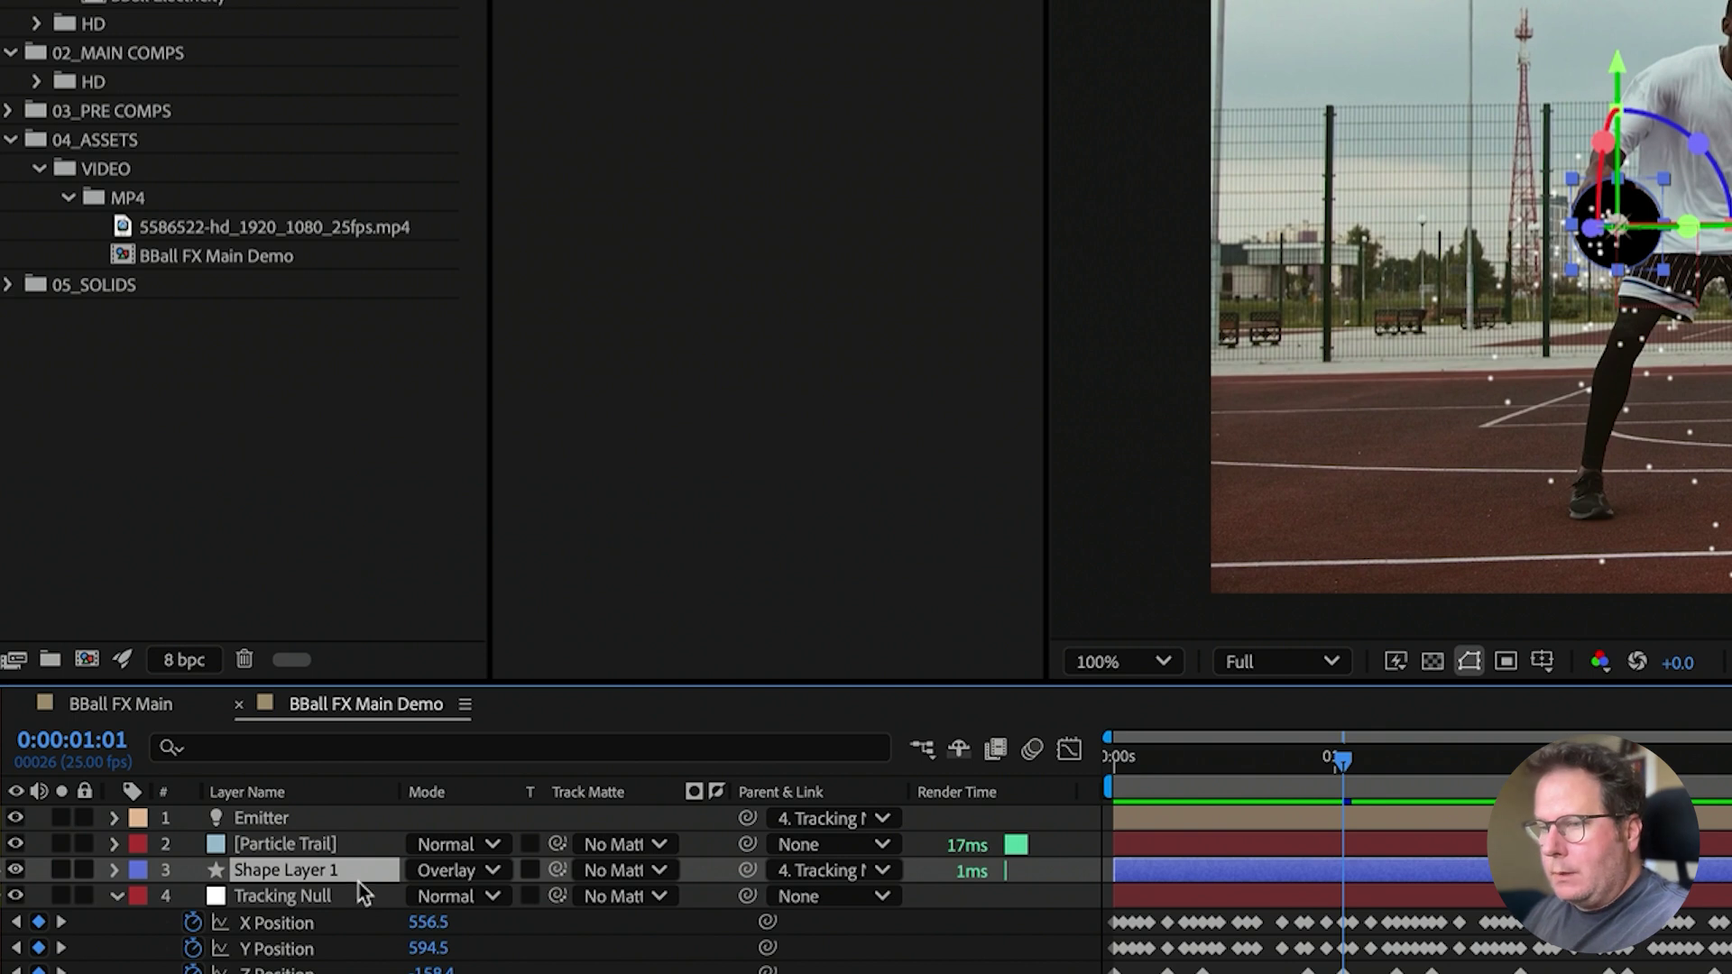
key("a")
key("a")
scroll(271, 884, "down", 3)
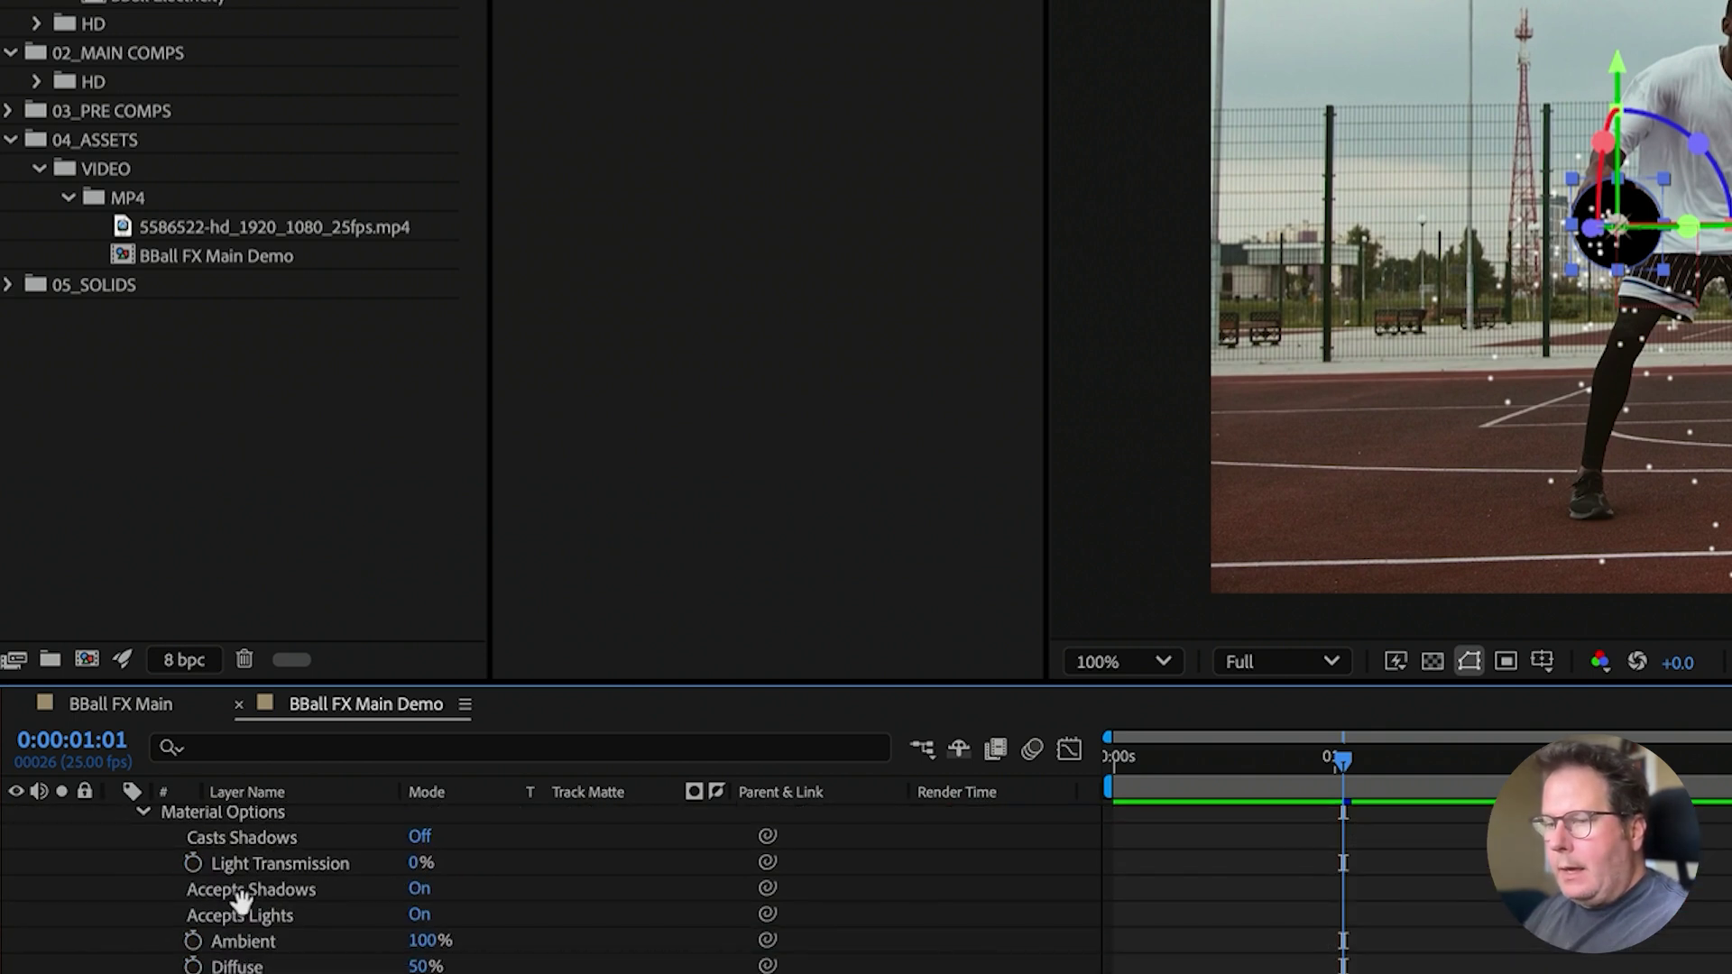
left_click(419, 915)
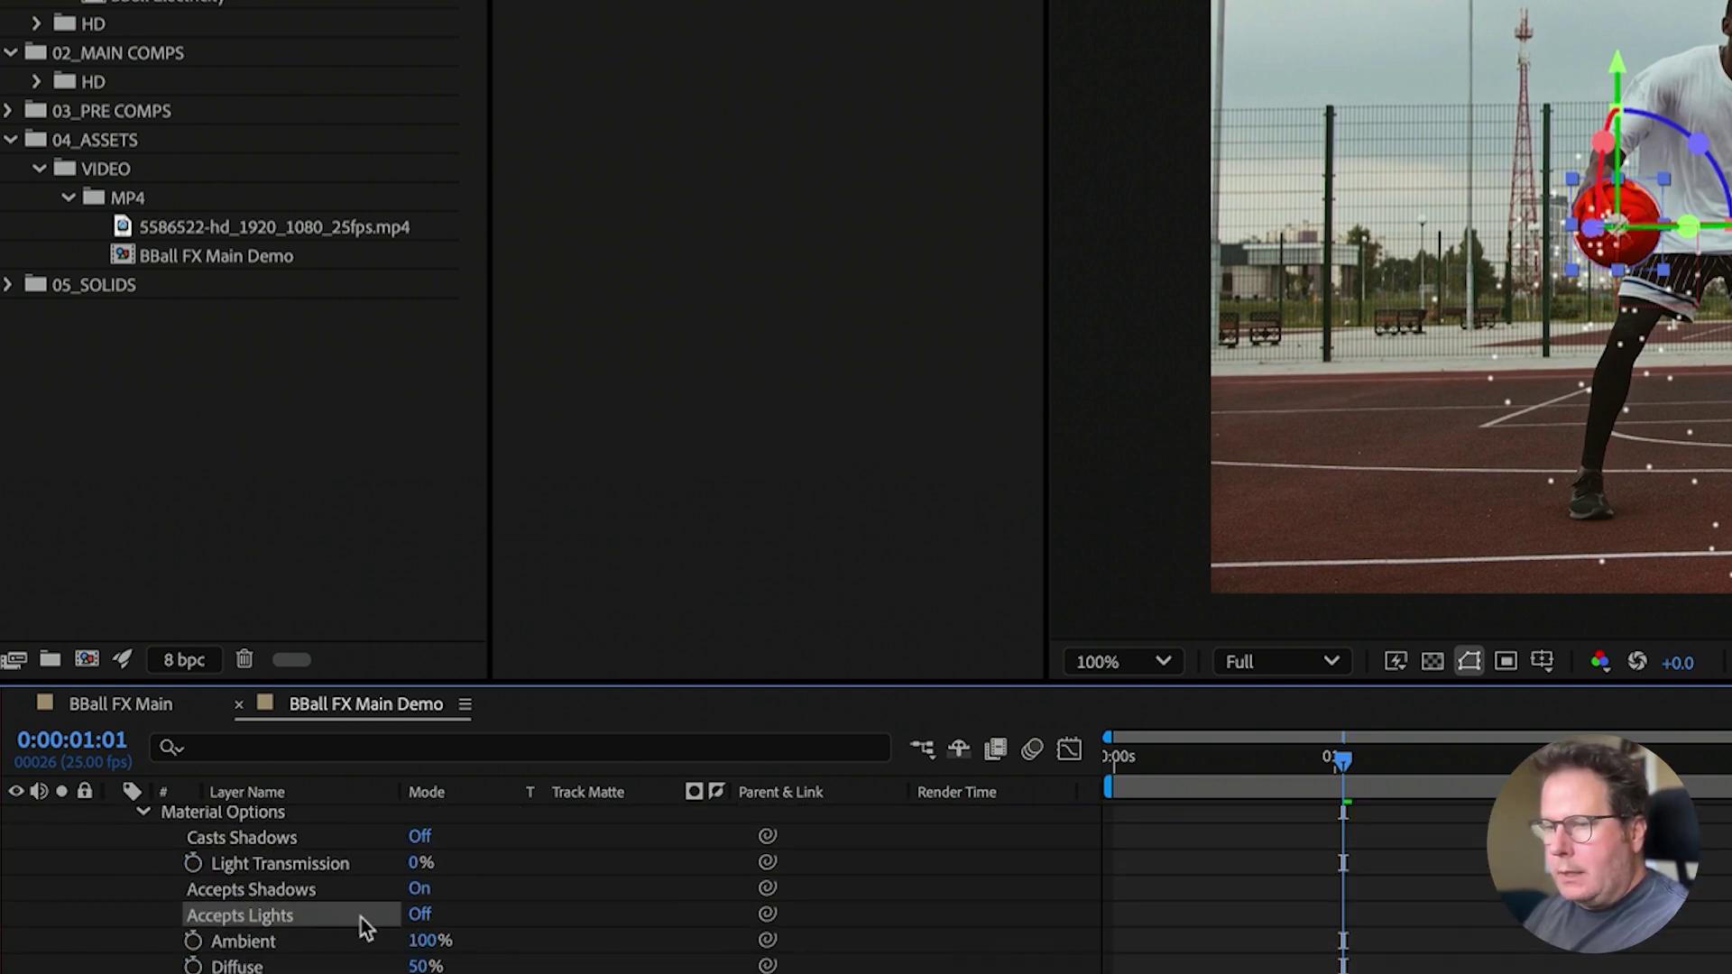
scroll(379, 887, "up", 3)
key("u")
left_click(1117, 707)
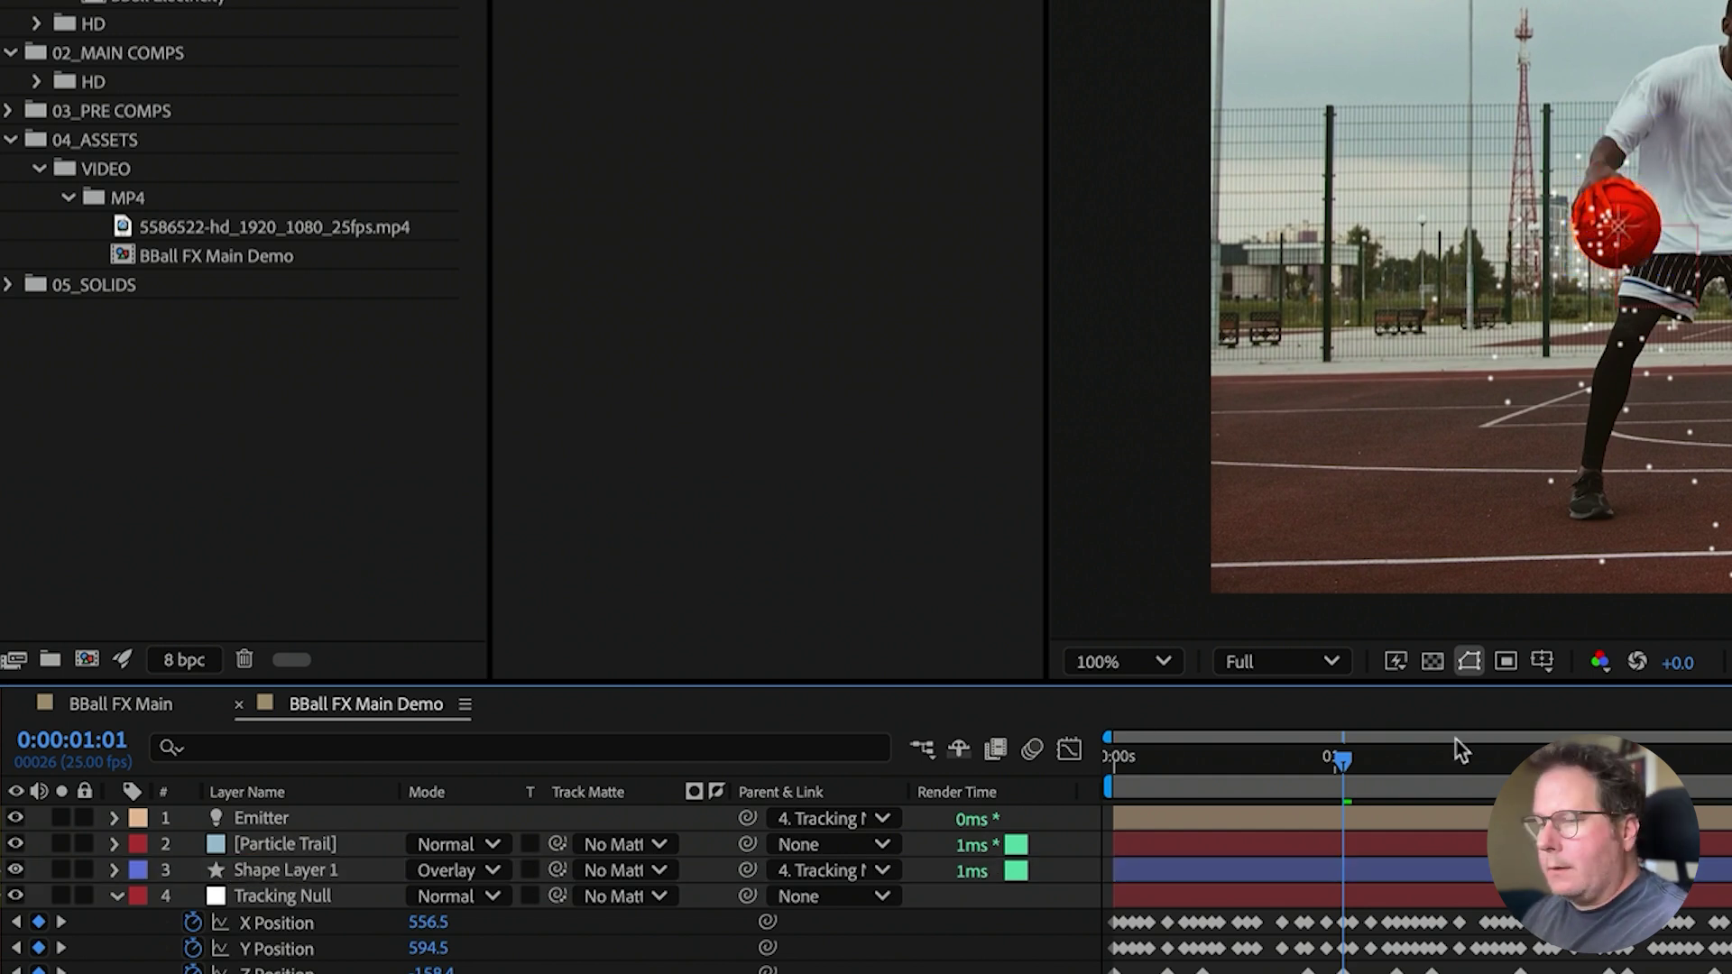
Preview the particles following the ball, stop around 0:00:02:18, and save the project
left_click(1415, 748)
key("space")
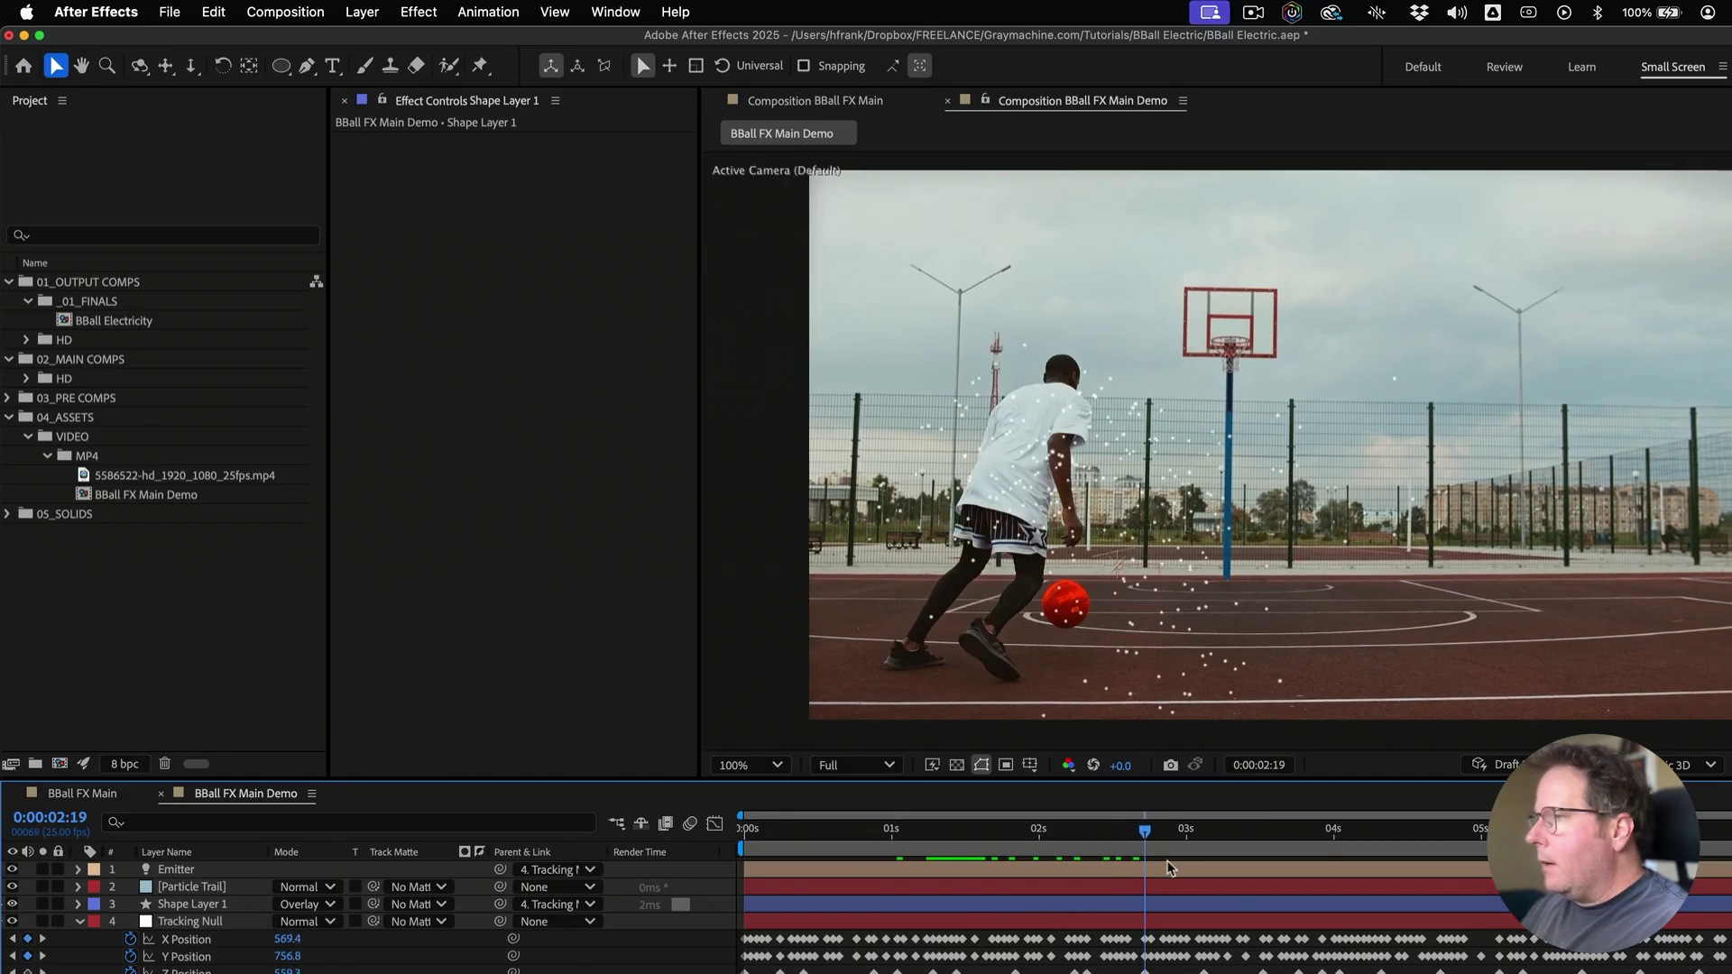
left_click_drag(1255, 875, 1142, 897)
key("super+s")
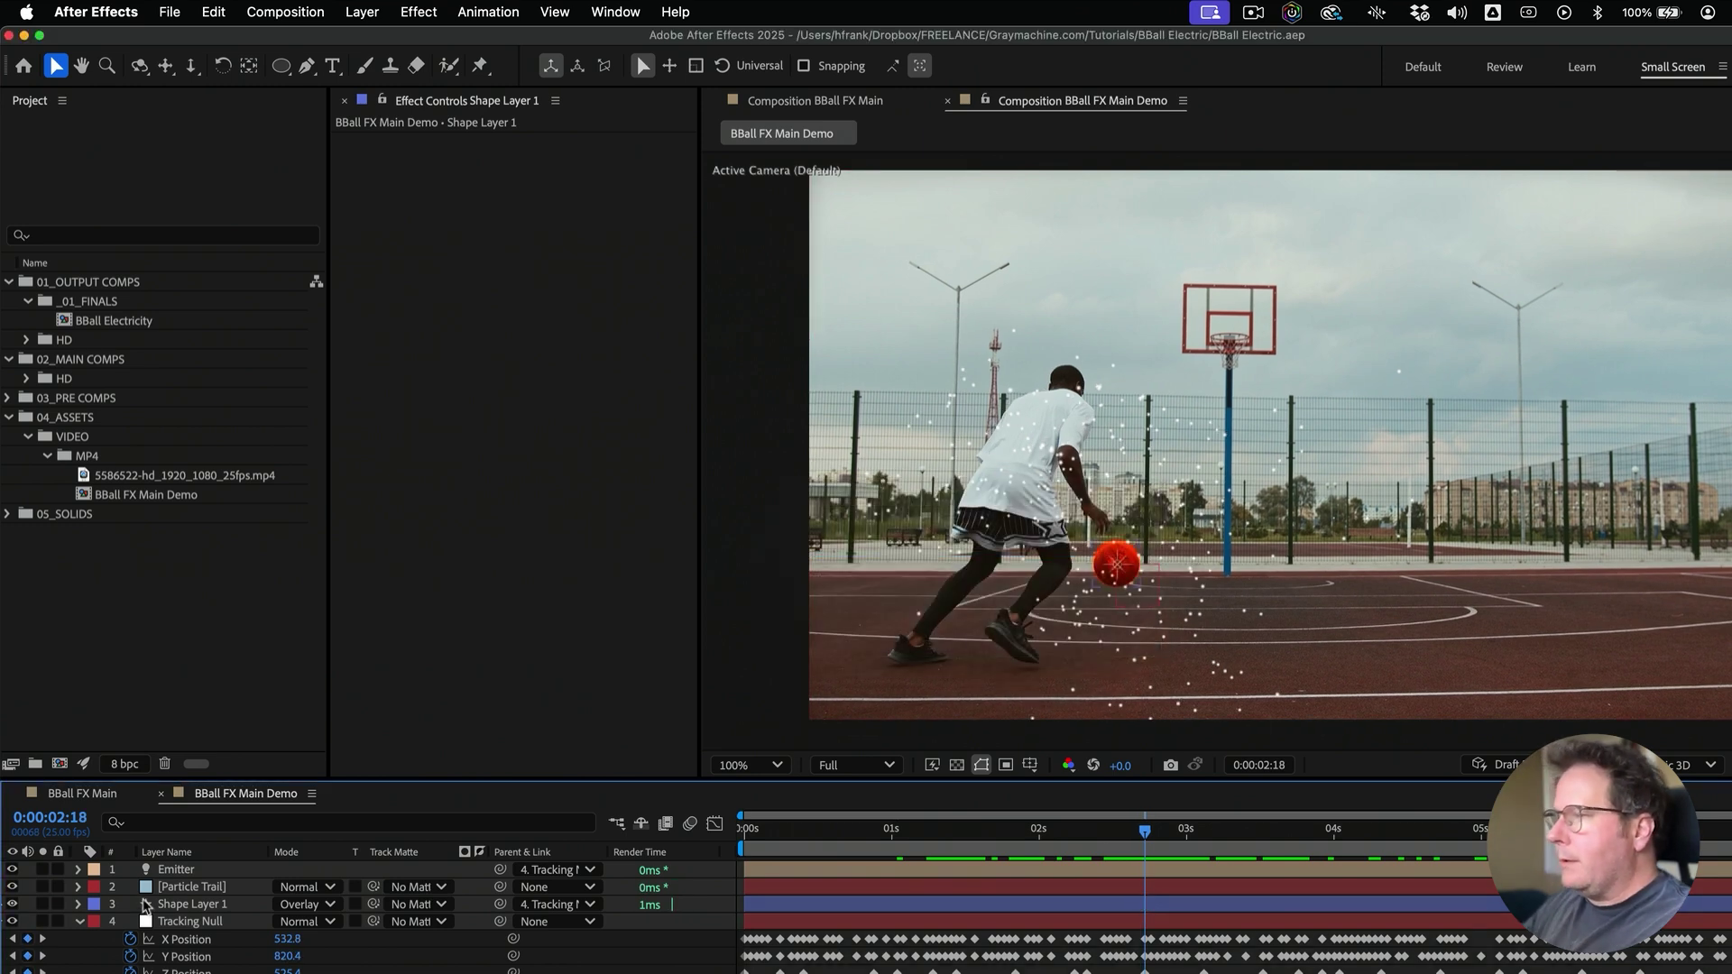
Show the Particle Trail layer's Particular effect, go to 0:00:02:17, and open the Particular Designer
left_click(186, 889)
key("e")
left_click(582, 253)
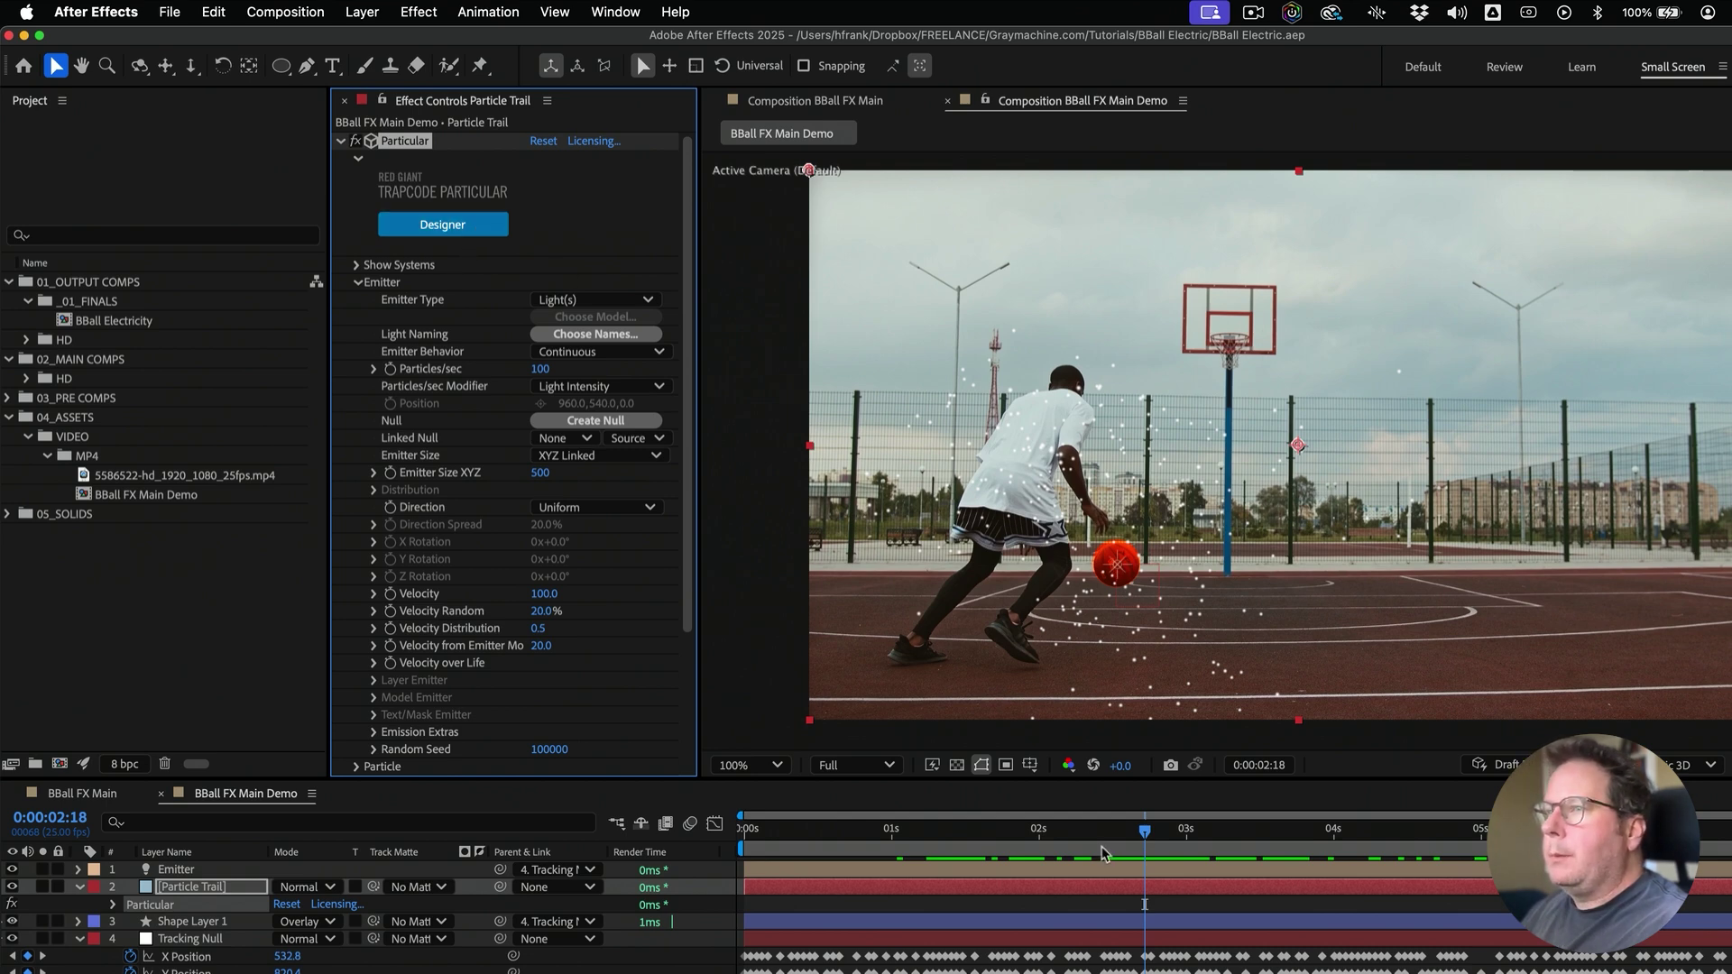
left_click_drag(1109, 830, 1139, 845)
left_click(483, 232)
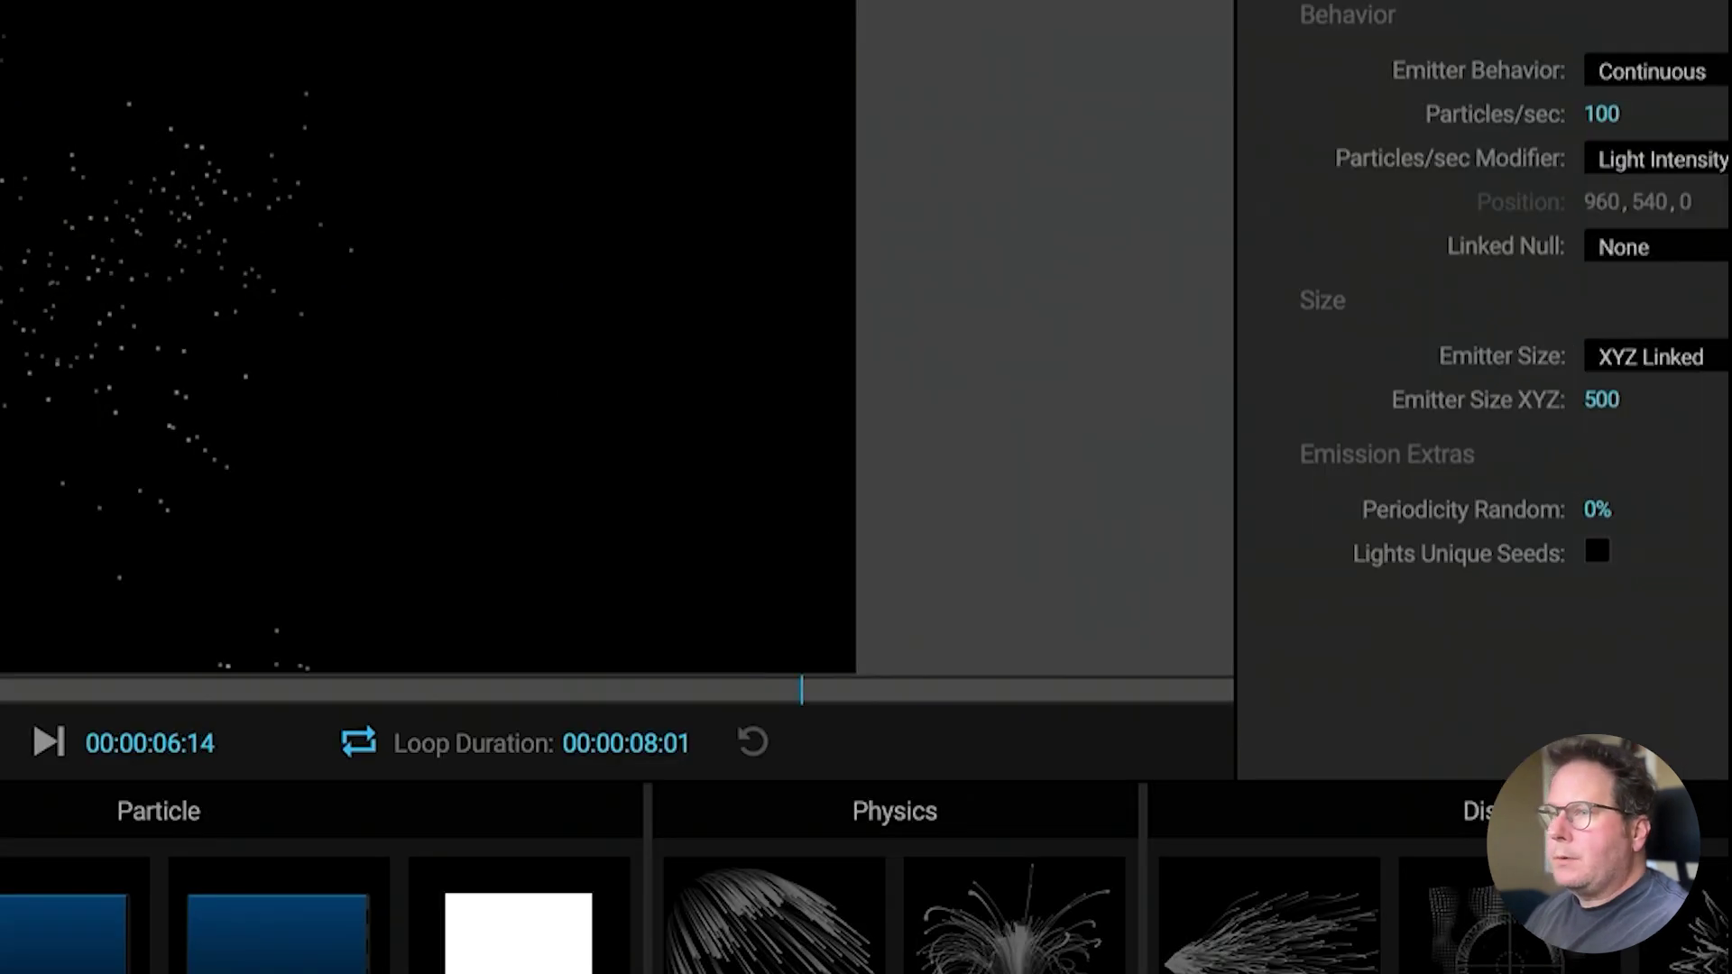
In the emitter's Motion settings, set Velocity to 0 and Velocity from Emitter Motion to 0%
left_click(507, 791)
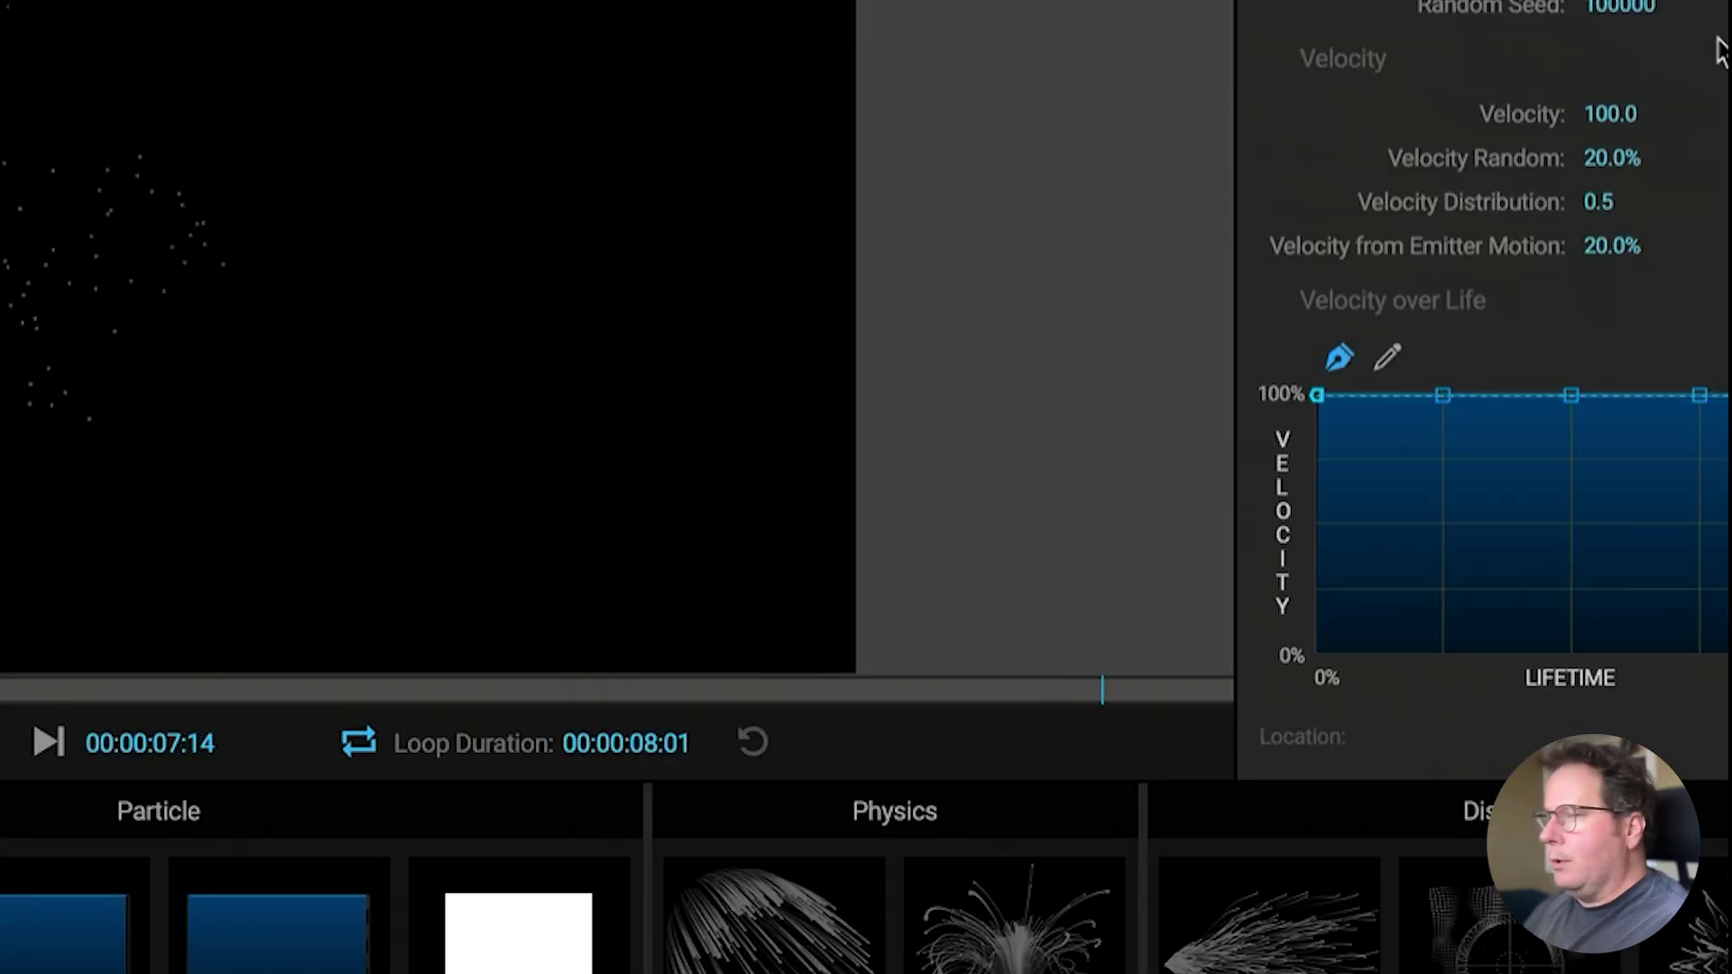
left_click(1618, 126)
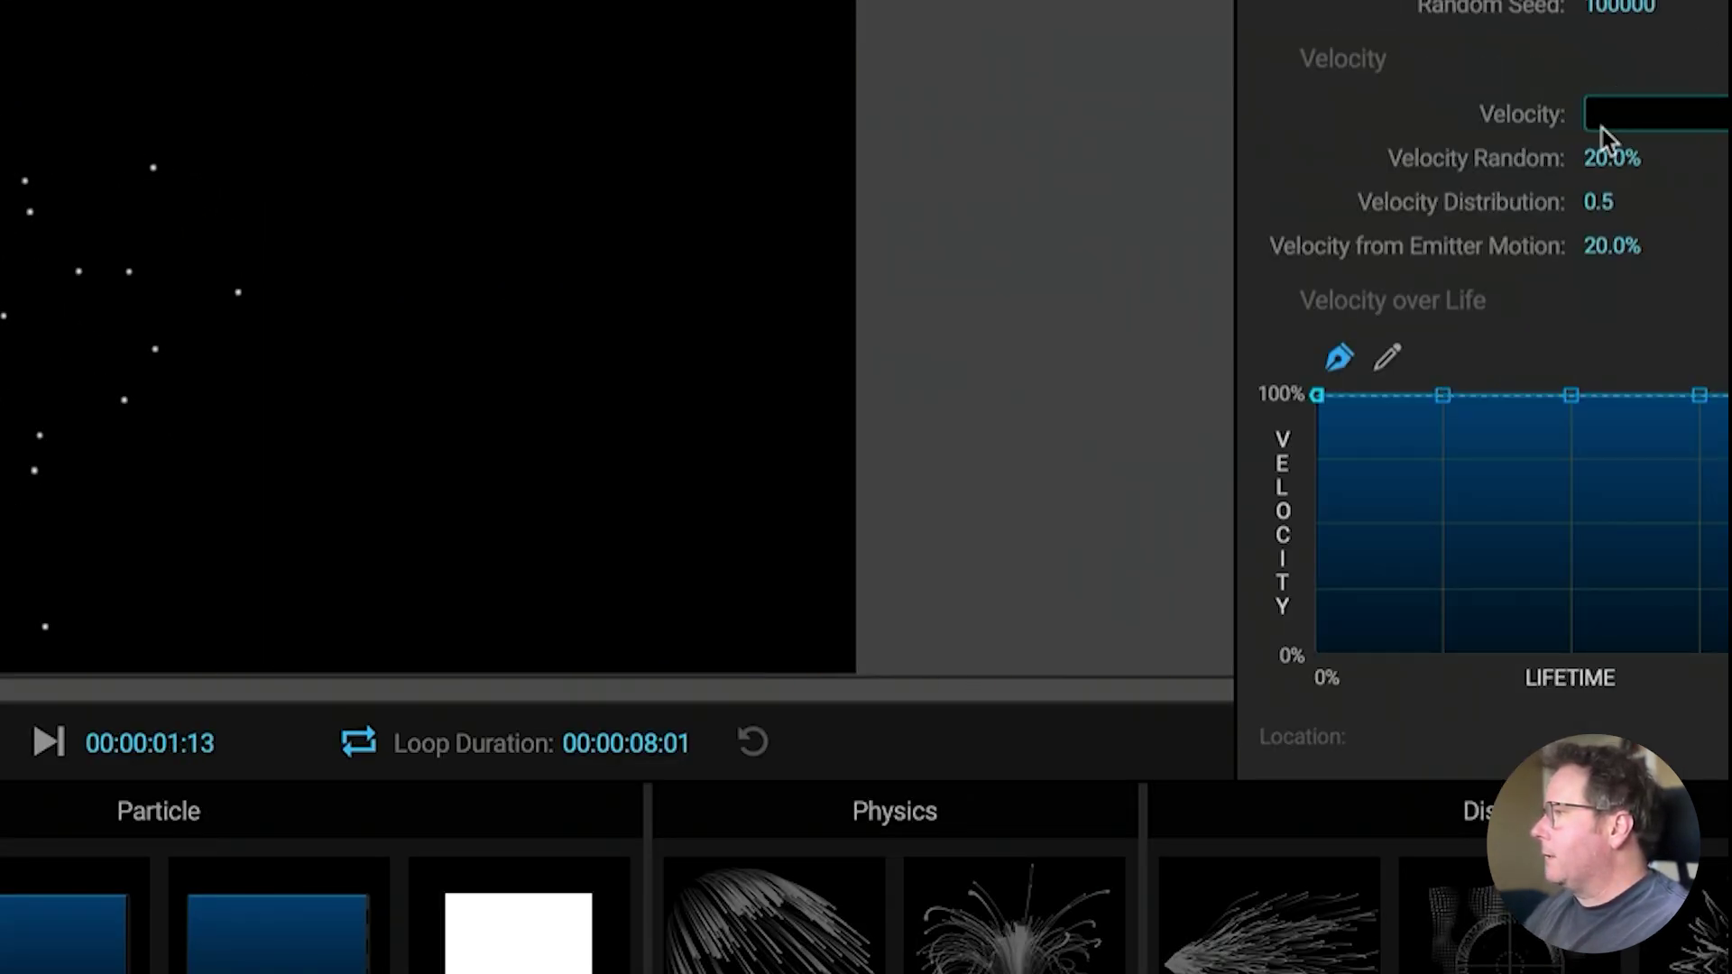
type("0")
key("Return")
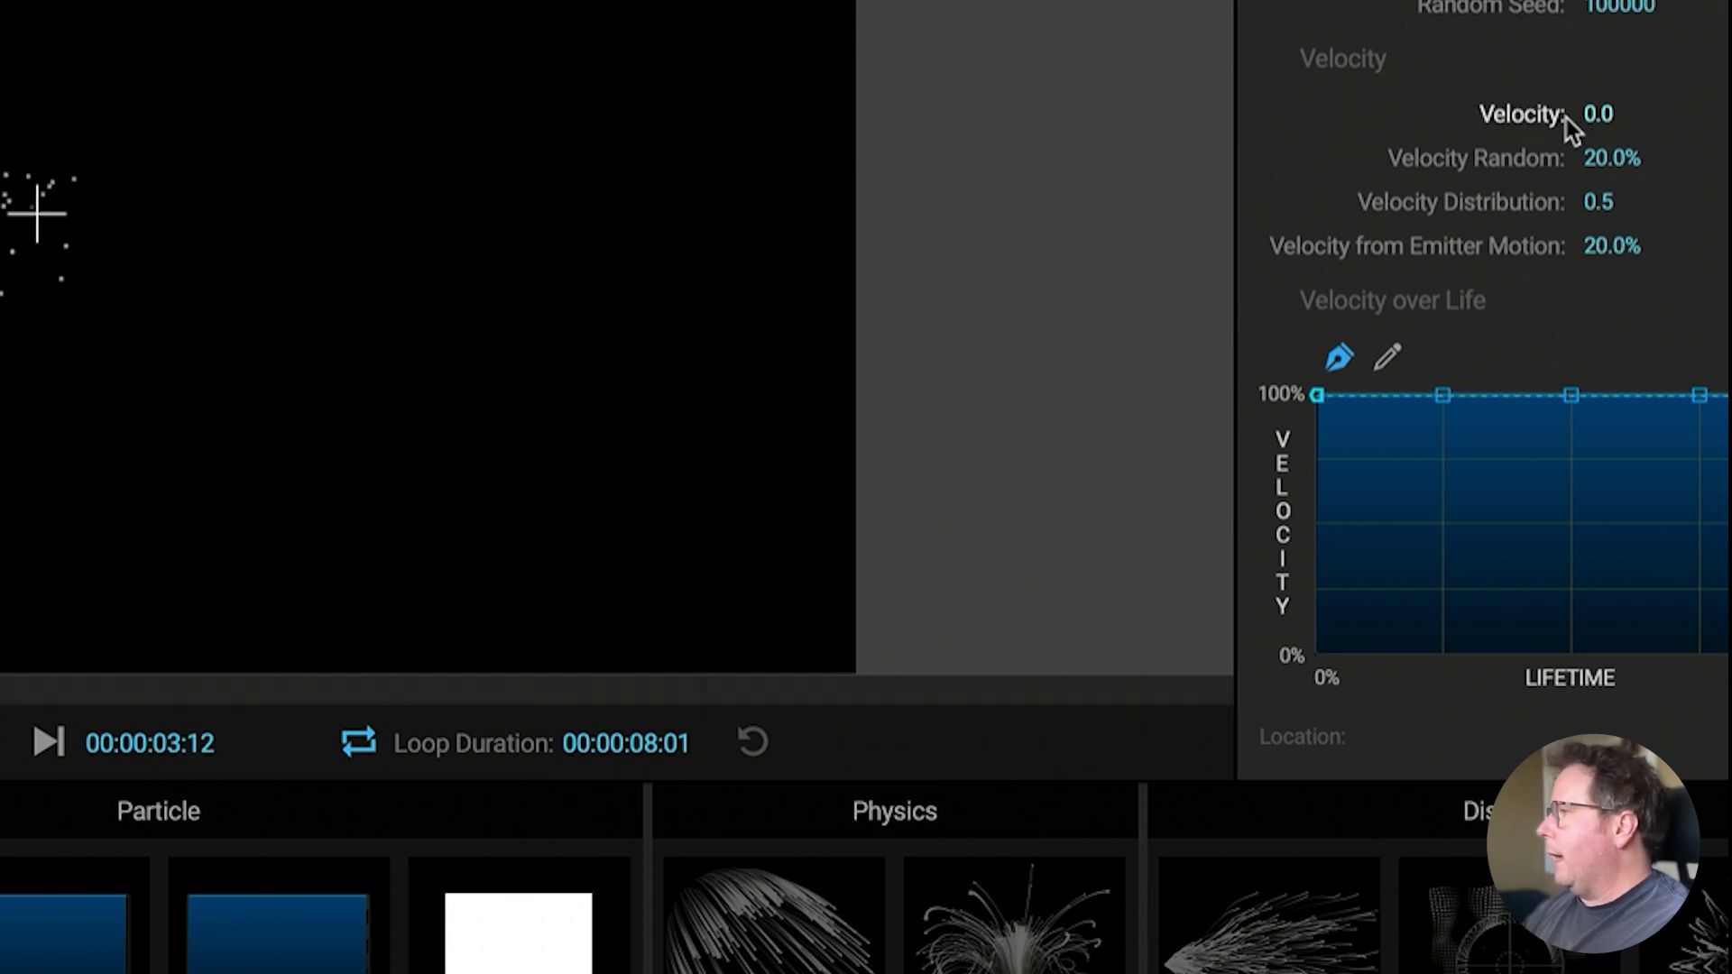
left_click(1614, 158)
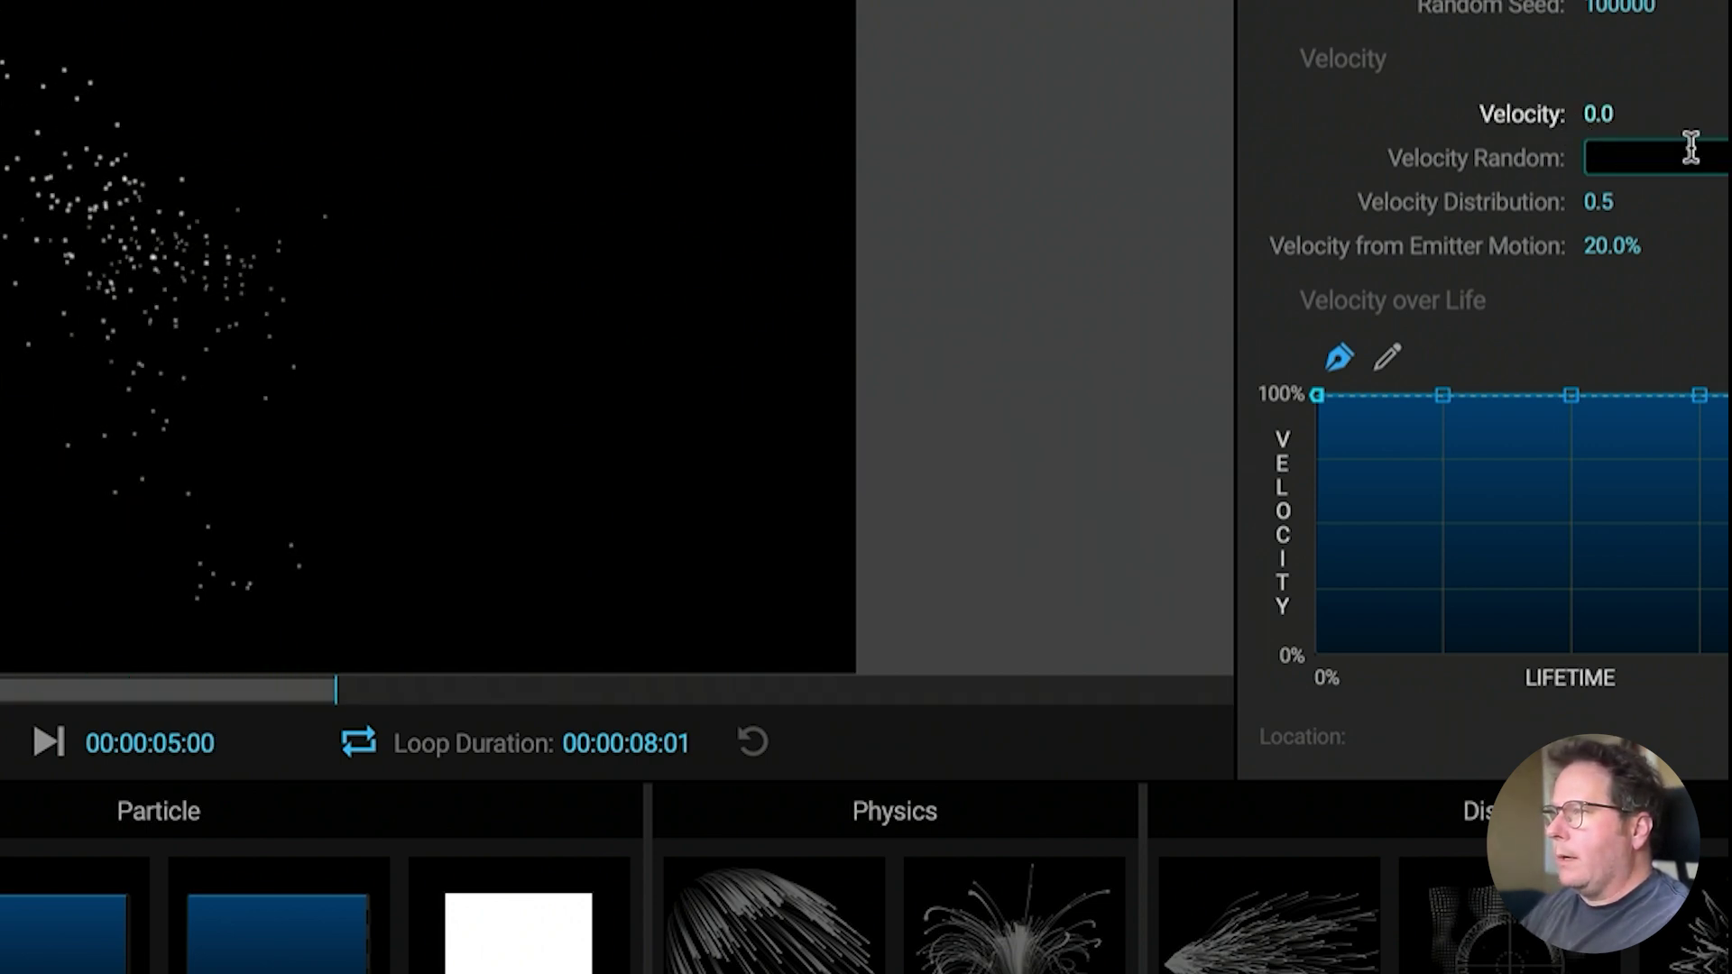
left_click(1637, 236)
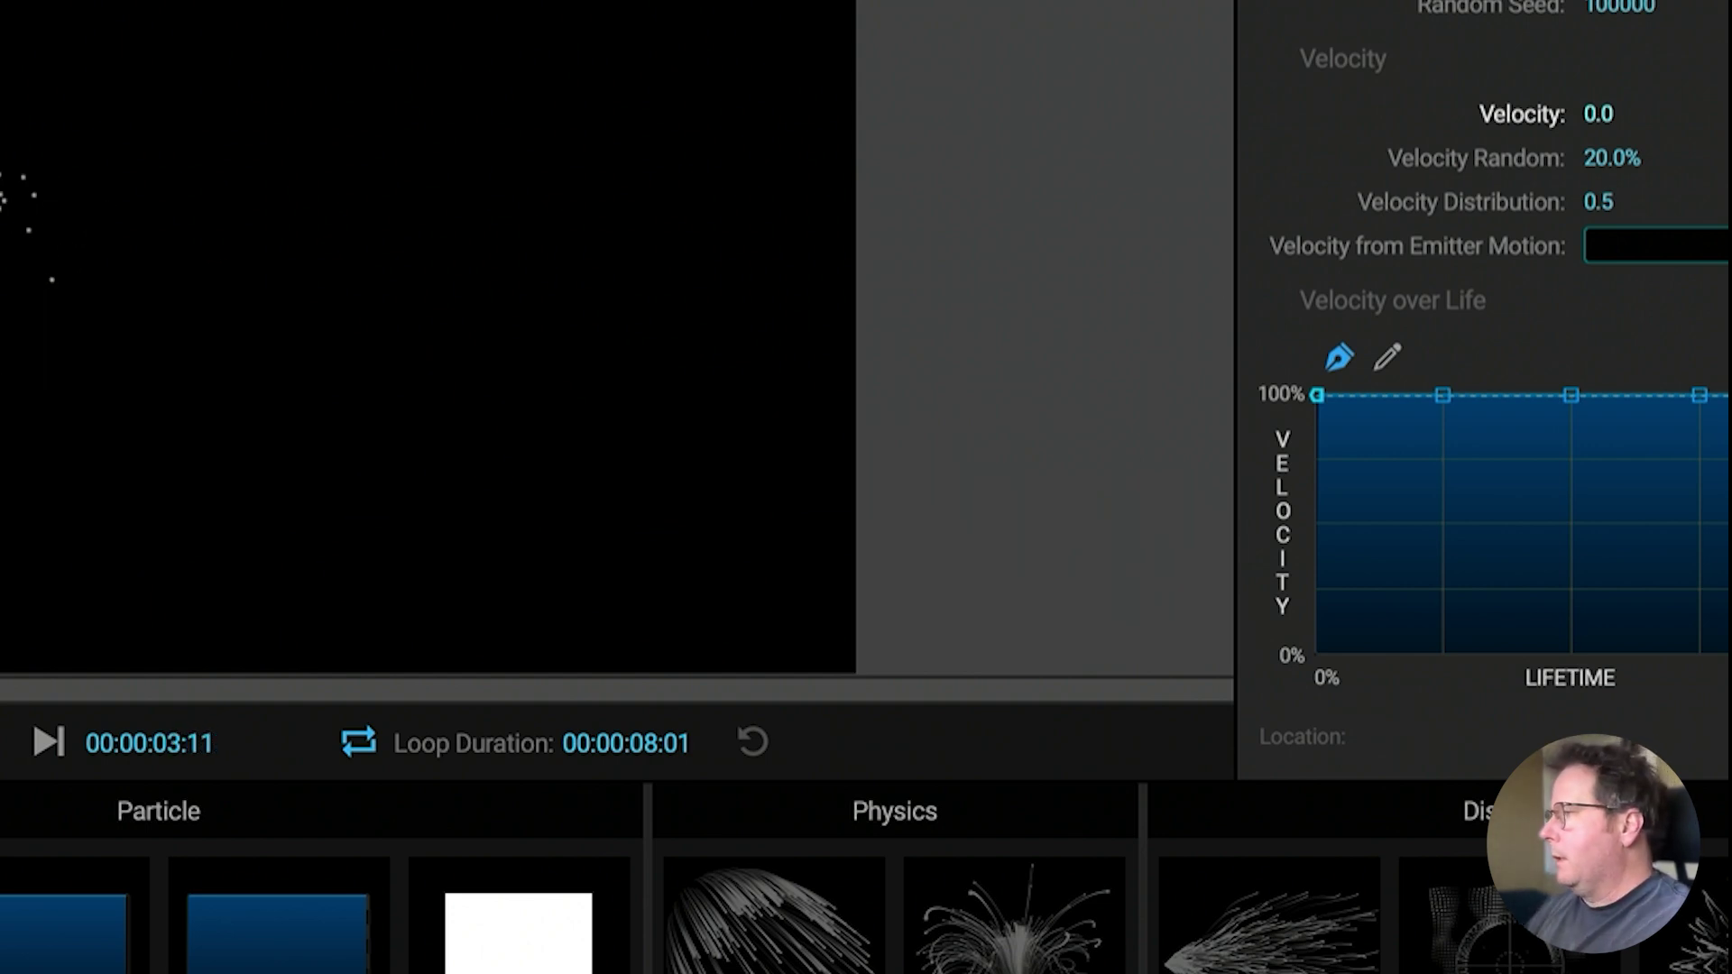
type("0")
key("Return")
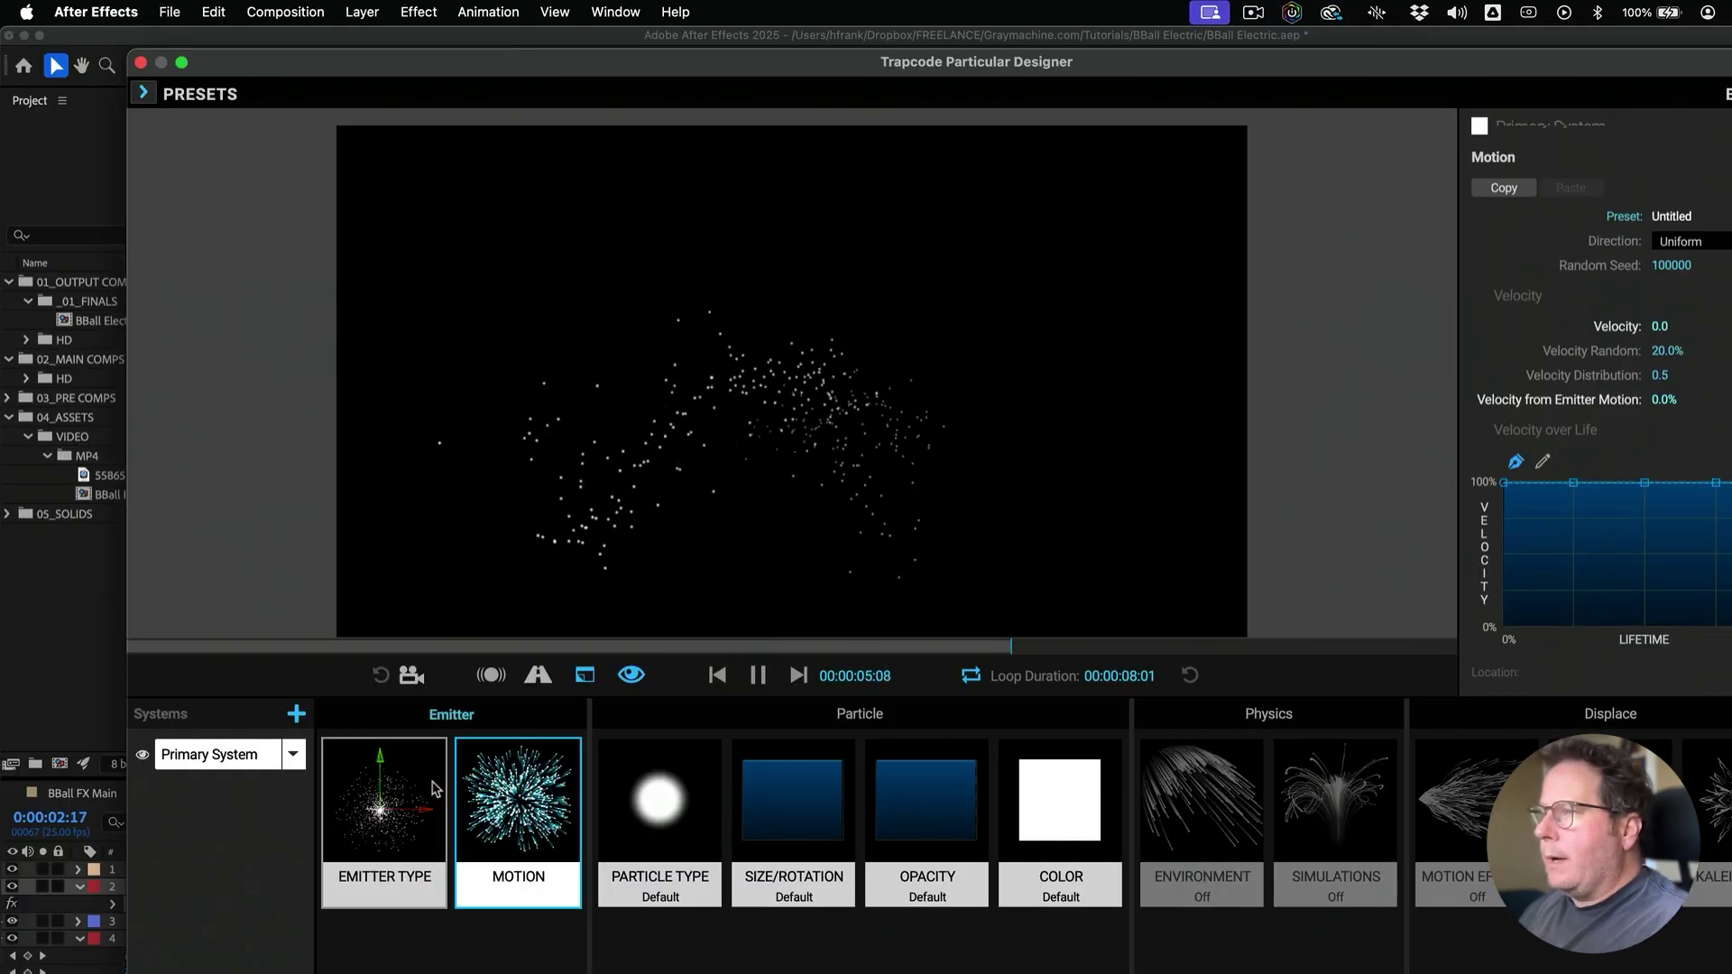
In the Designer's Emitter Type settings, set Emitter Size XYZ to 0
left_click(349, 802)
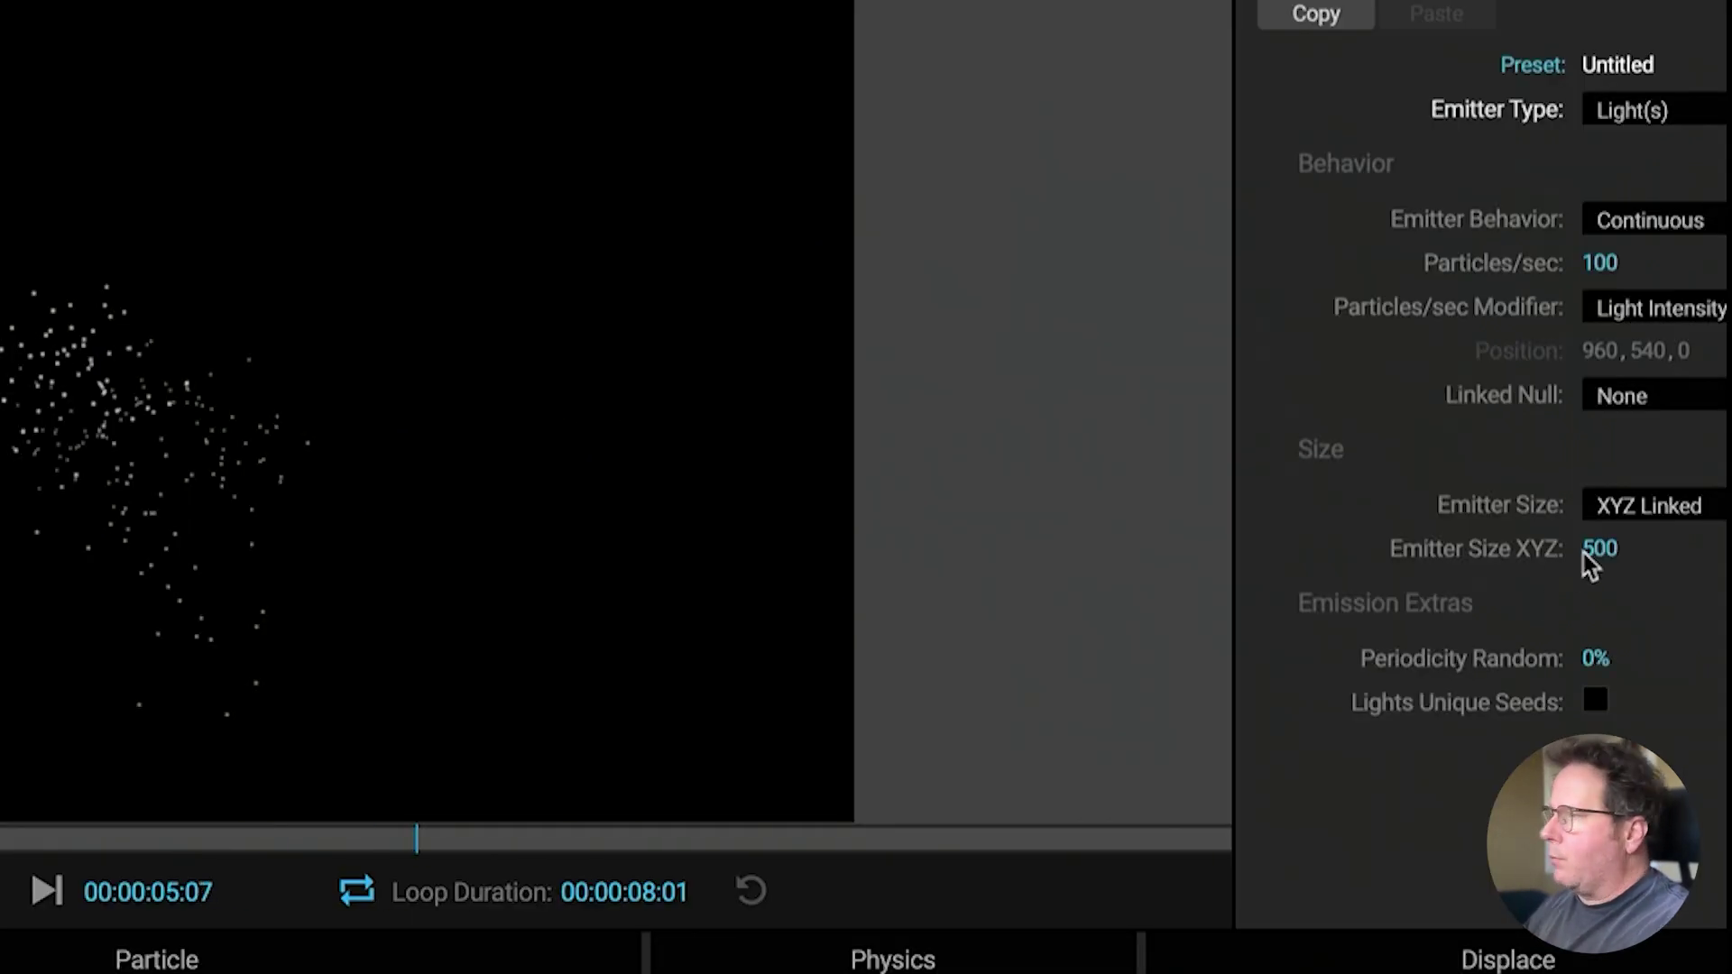
left_click(1592, 550)
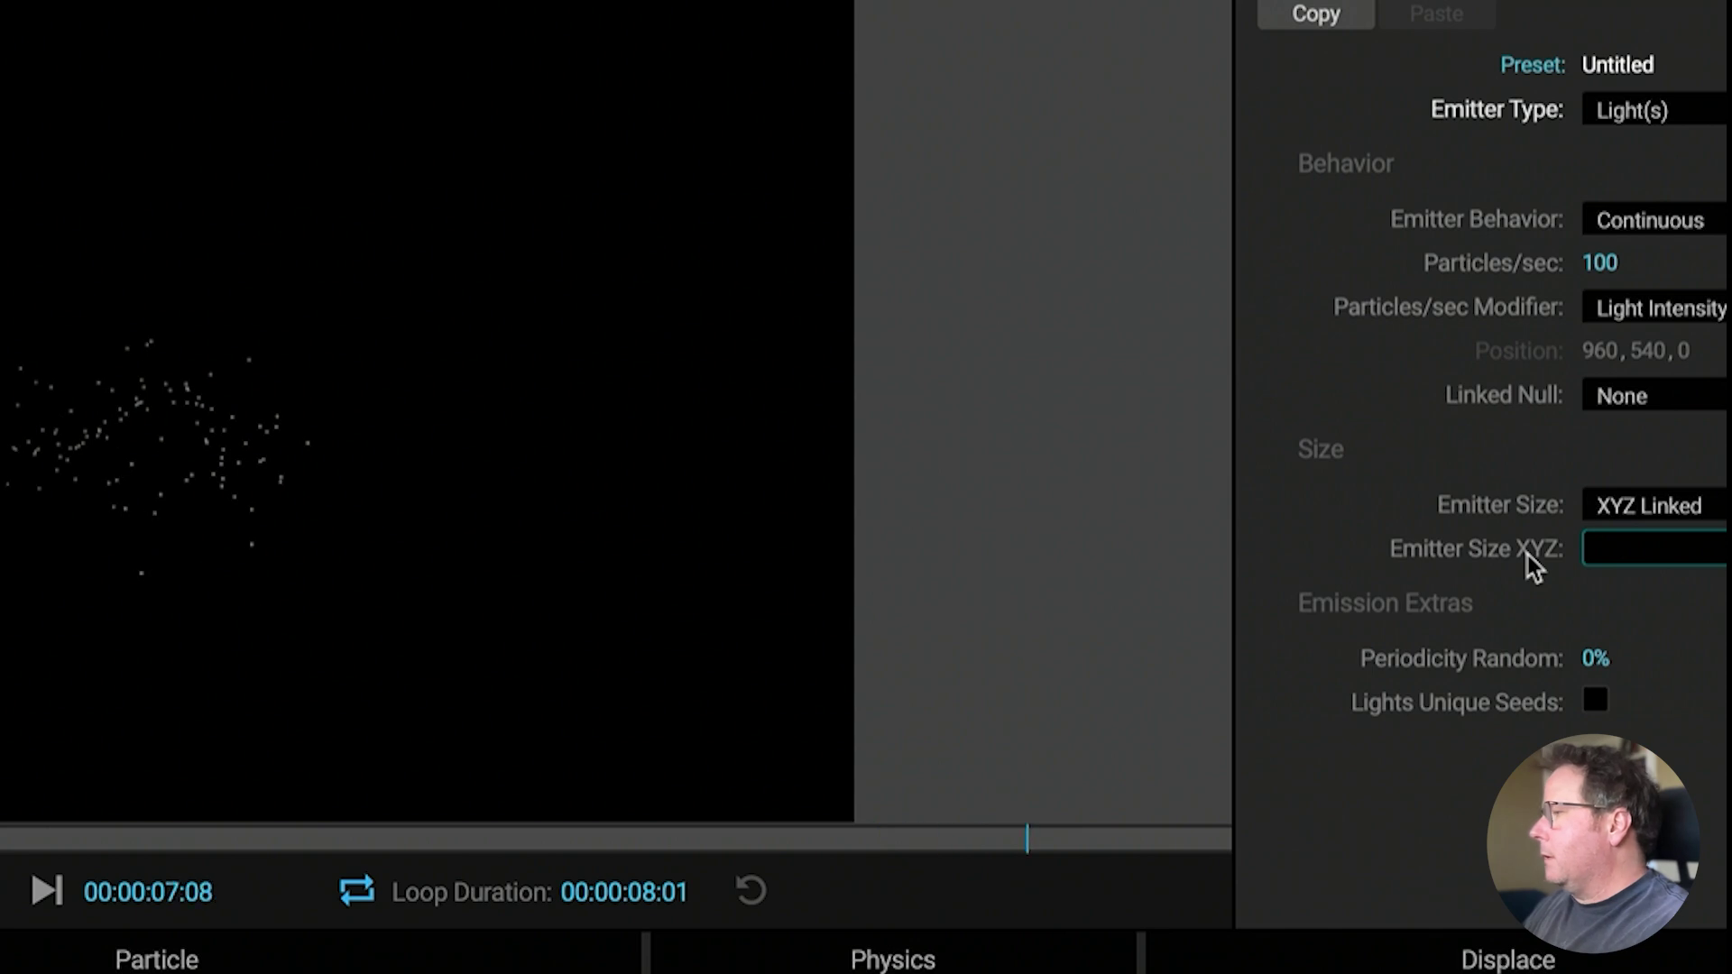
type("0")
key("Return")
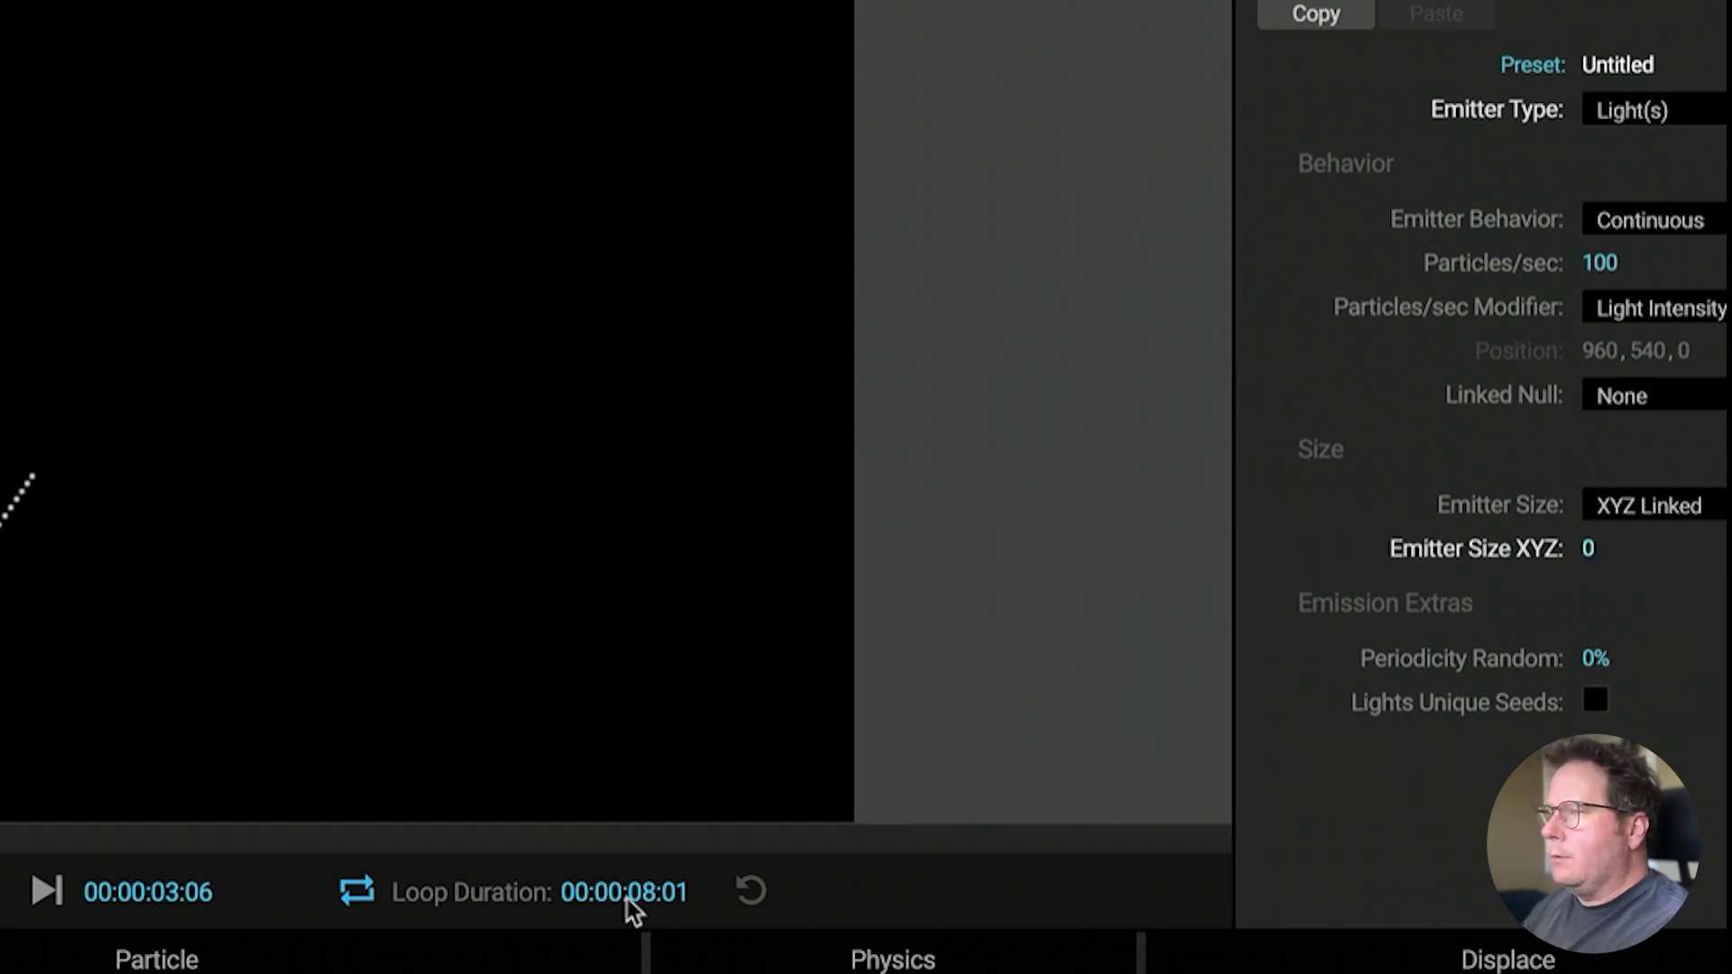
In the Designer's Size/Rotation settings, set the particle Size to 50
left_click(156, 960)
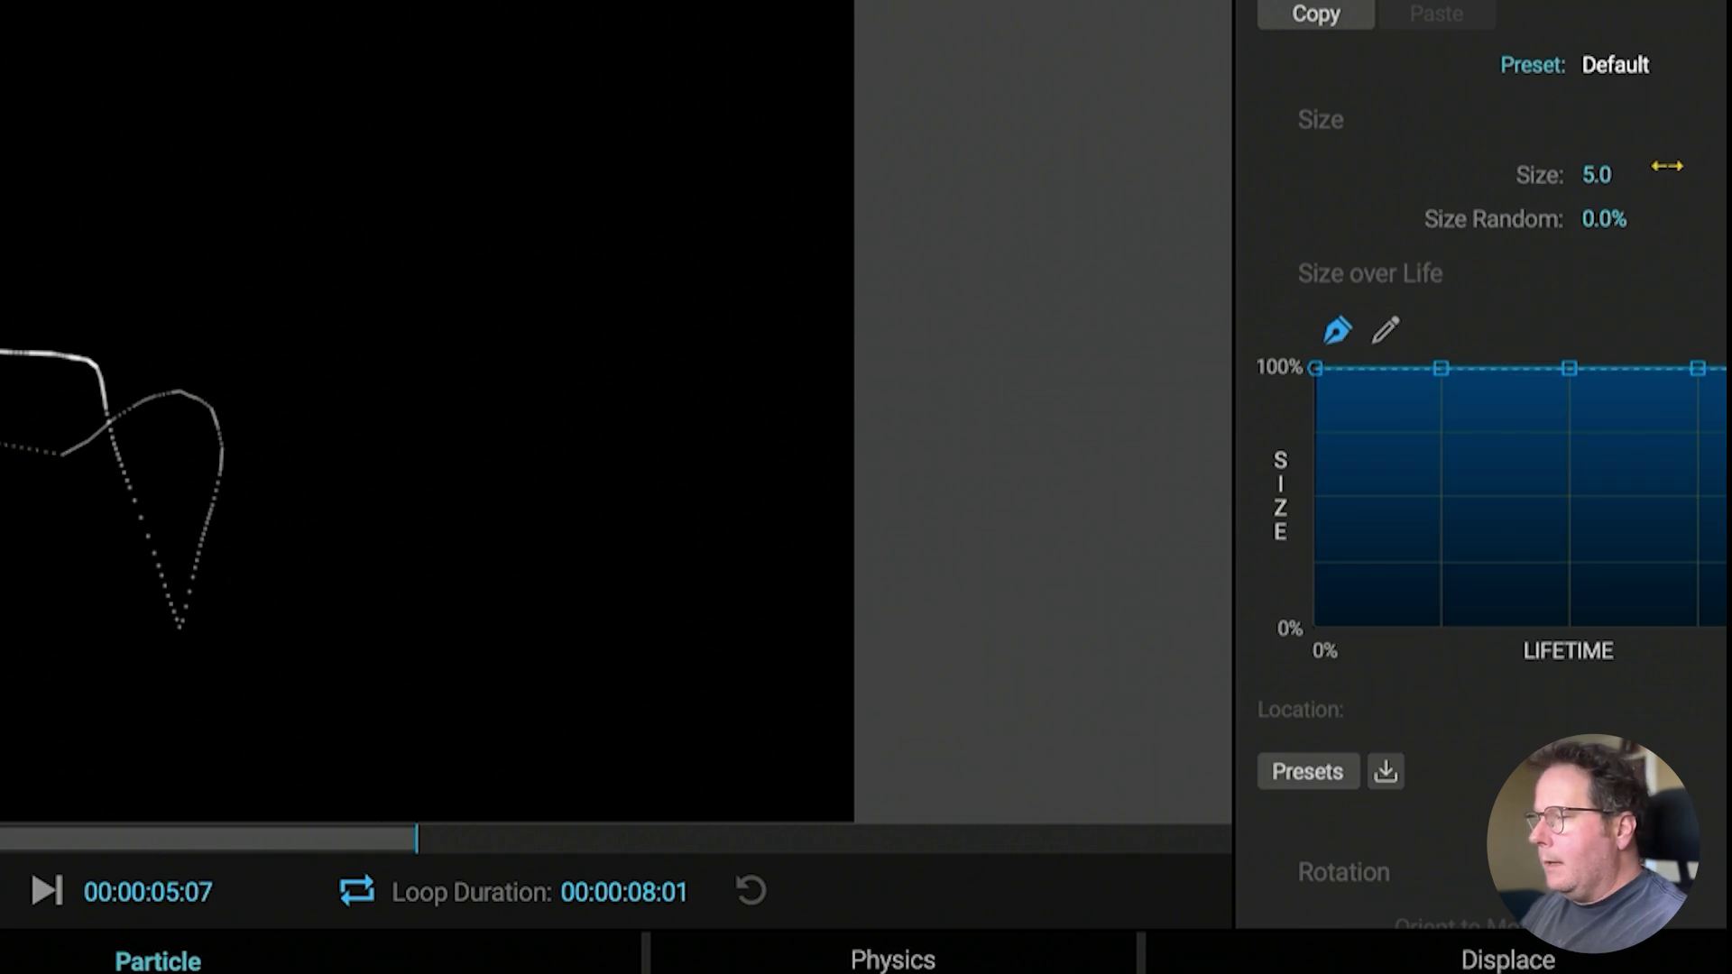
mouse_move(1598, 175)
left_mouse_down()
mouse_move(1674, 175)
mouse_move(1605, 171)
left_mouse_up()
left_click(1604, 174)
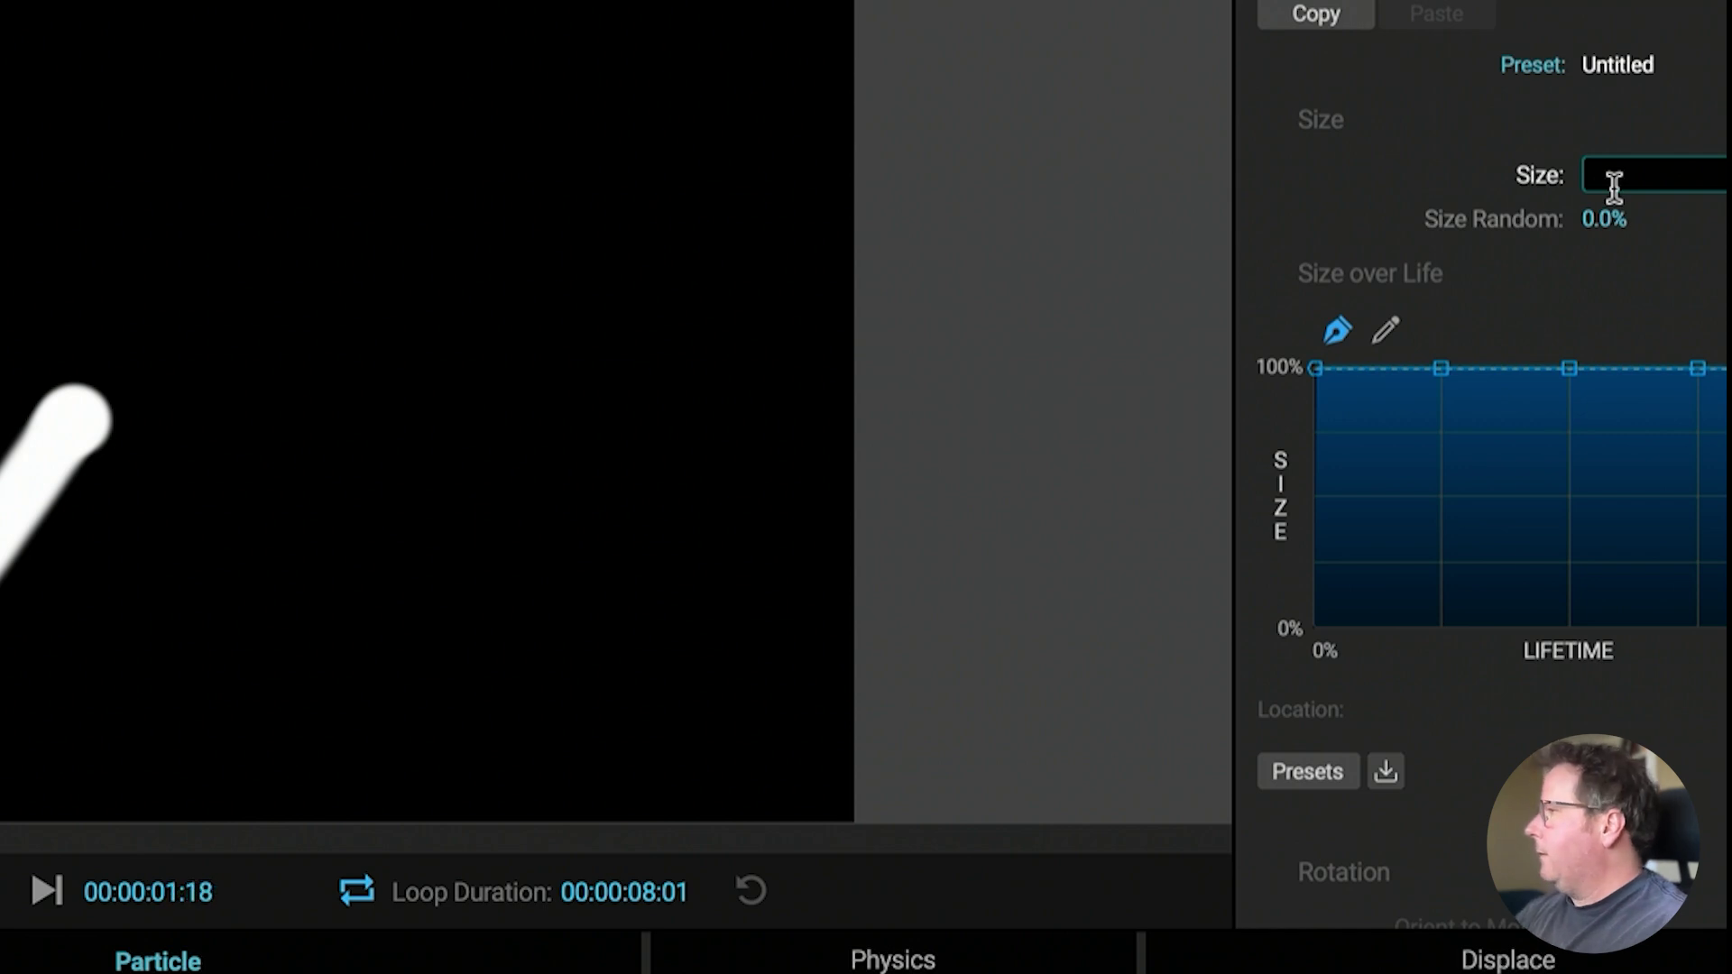
type("50")
key("Return")
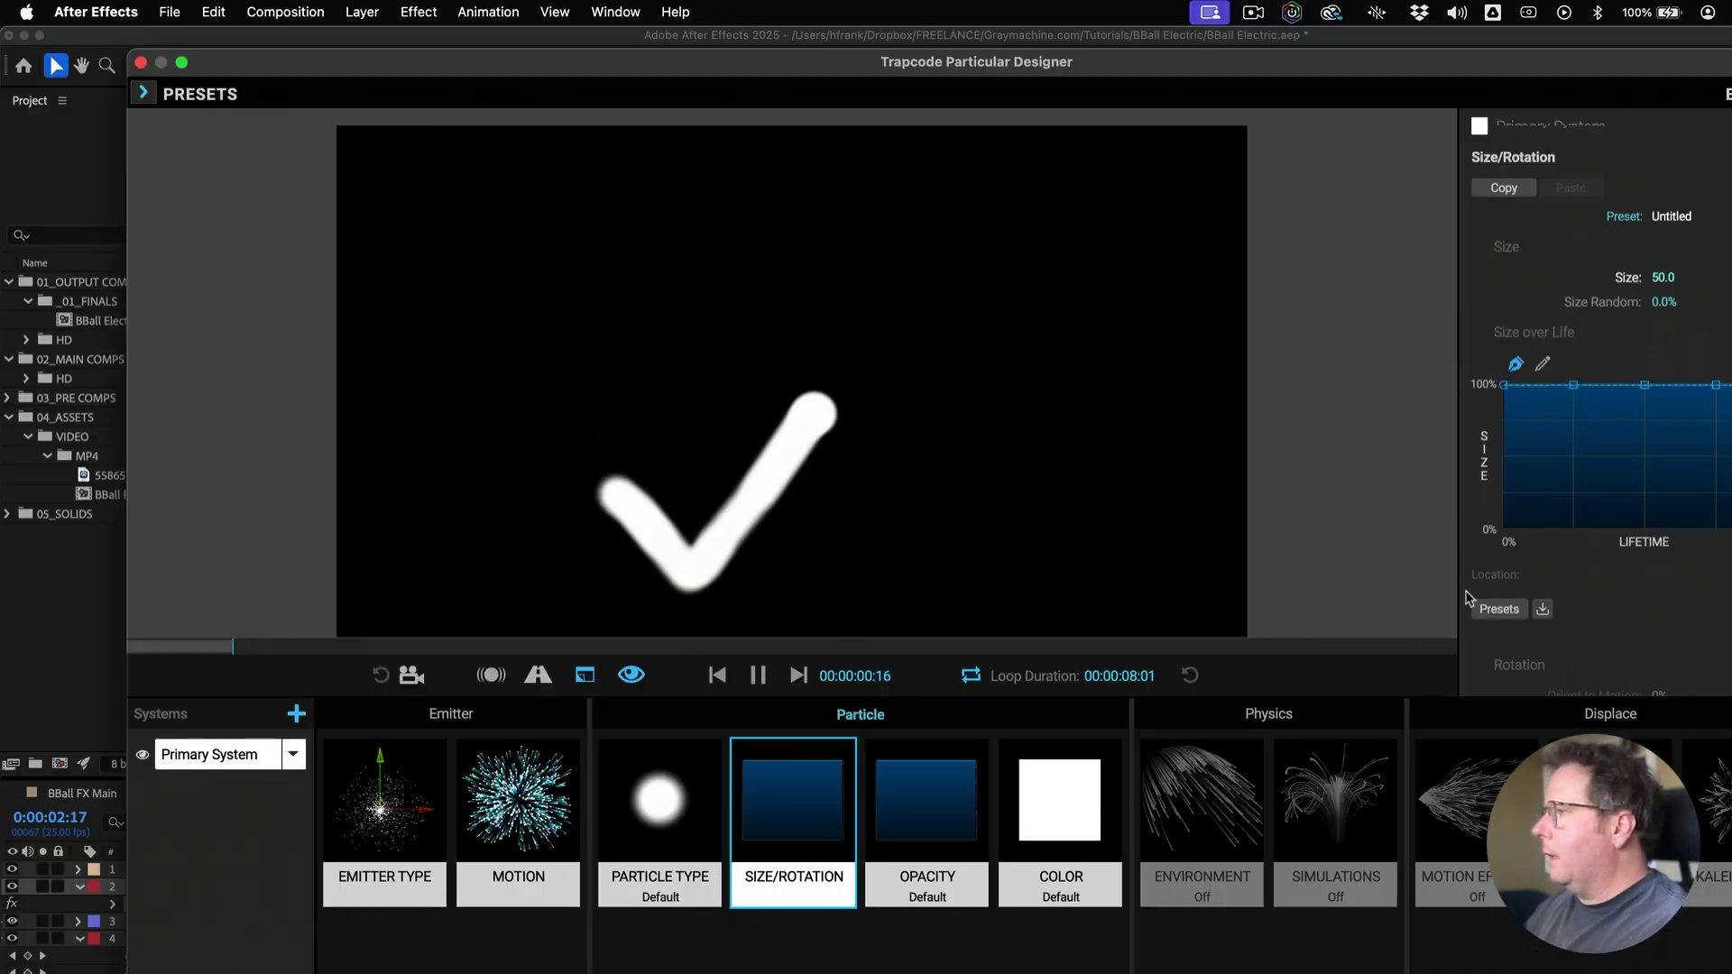
Apply the Linear Slope curve preset to the particles' Size over Life
left_click(1493, 609)
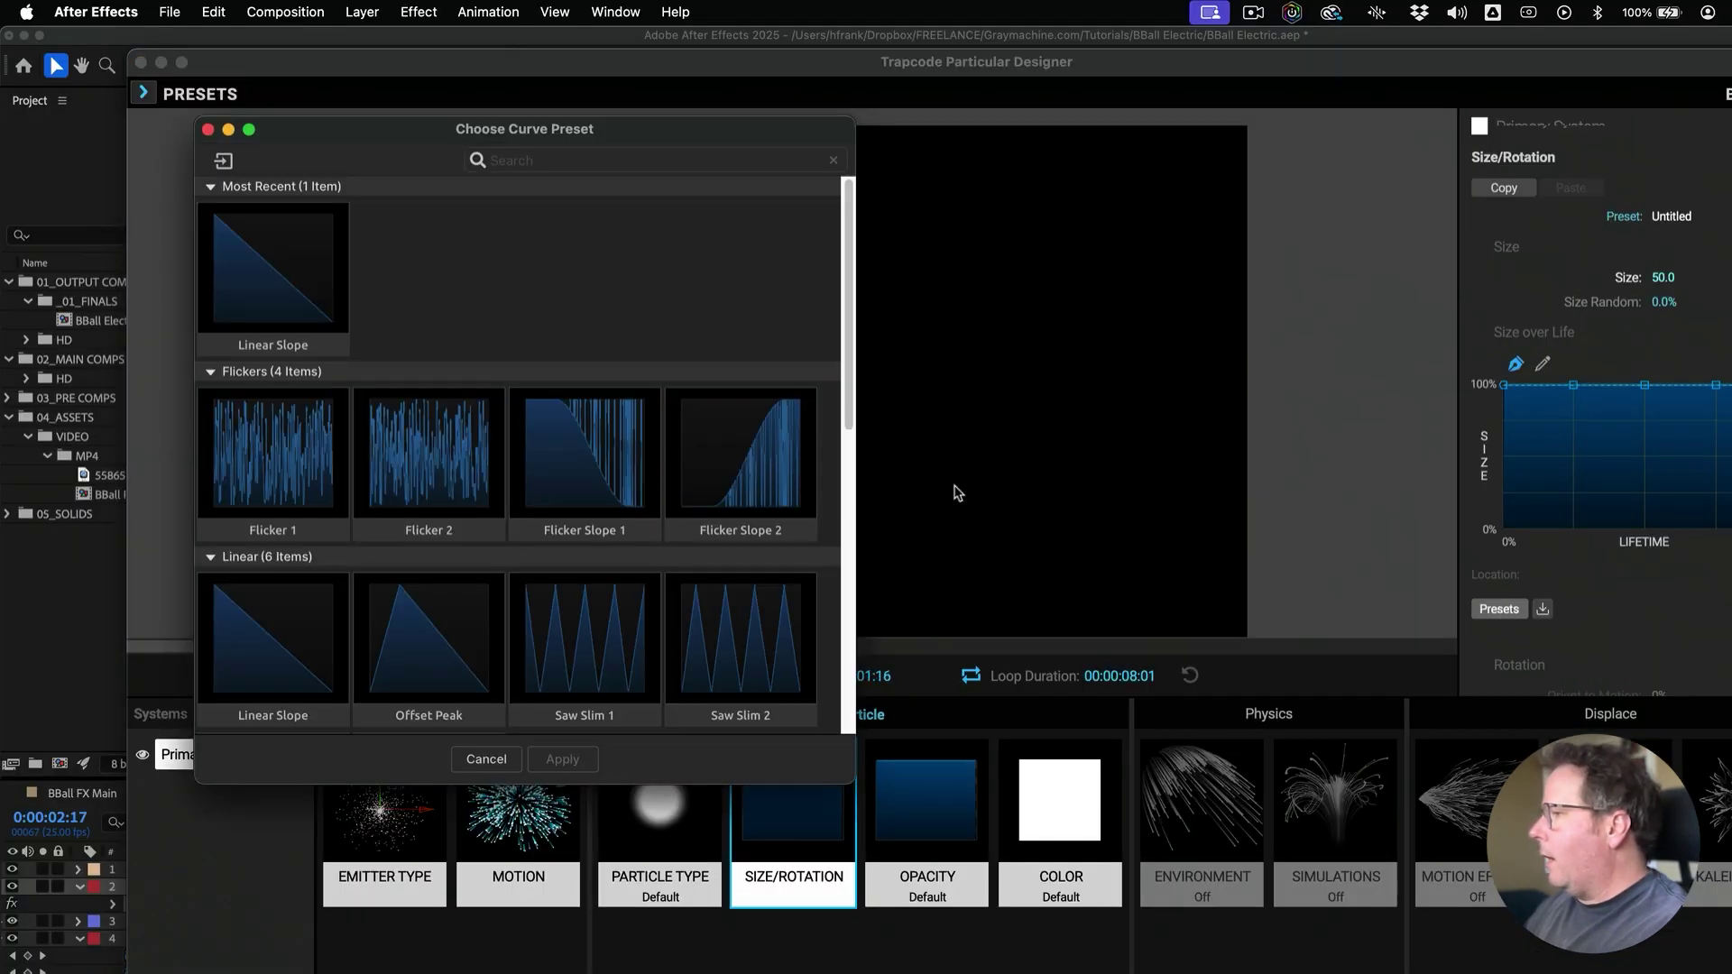
left_click_drag(521, 135, 1146, 220)
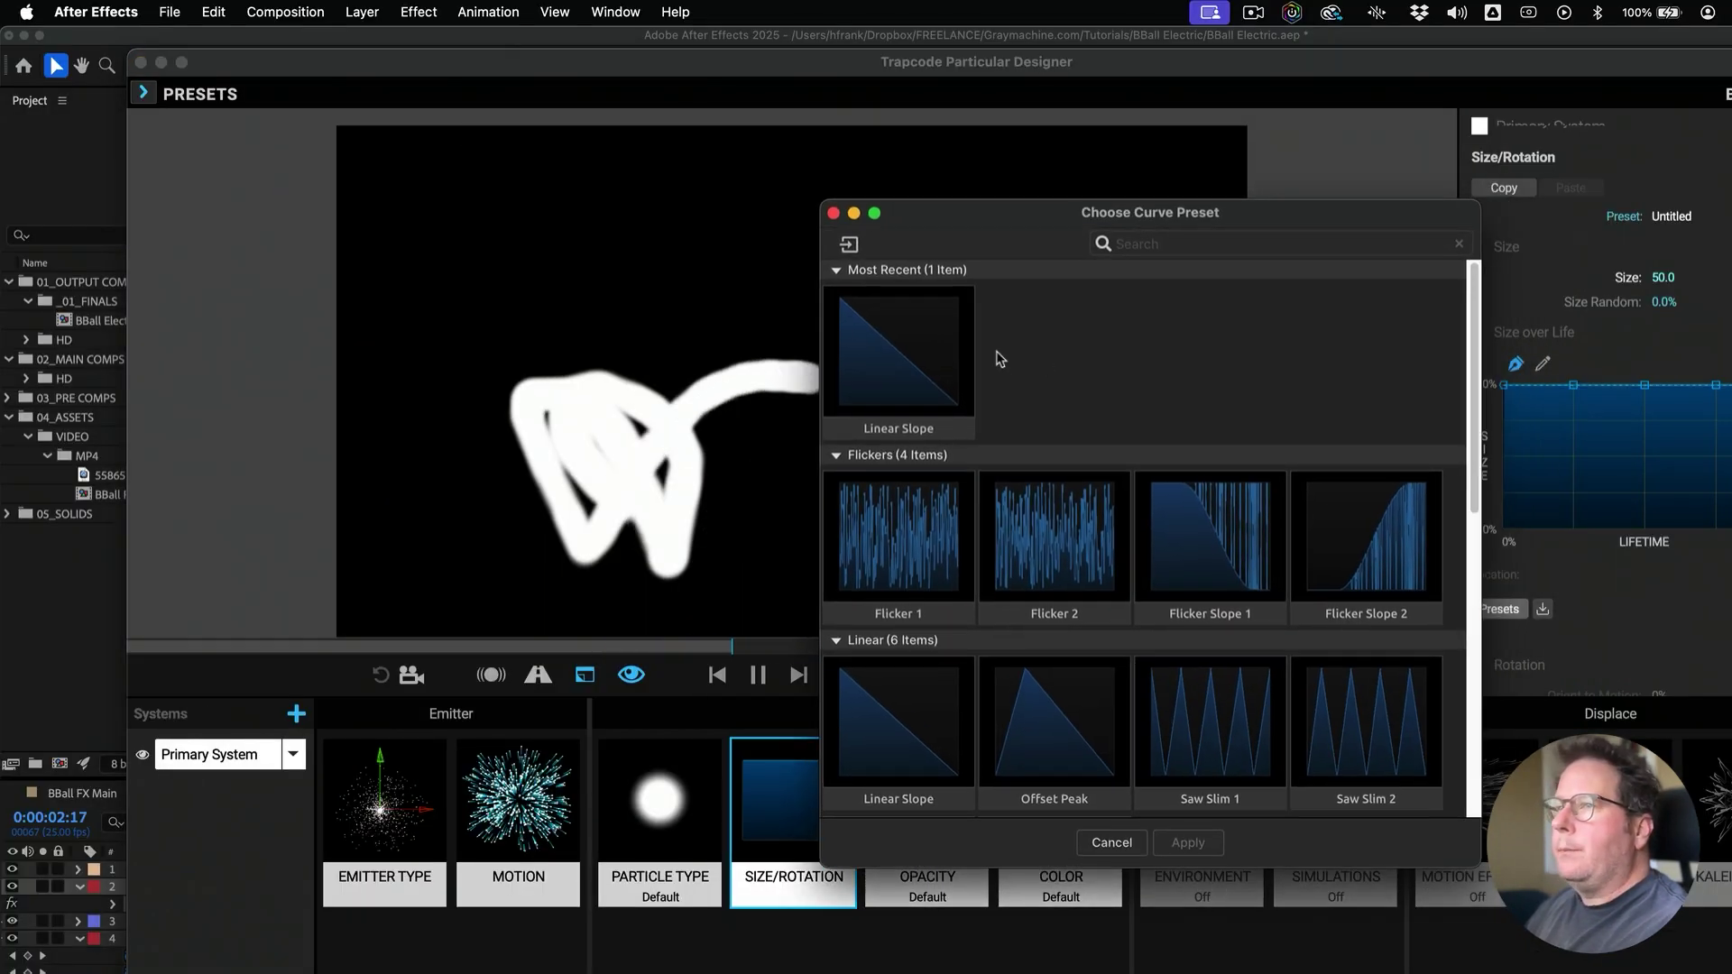
left_click(948, 361)
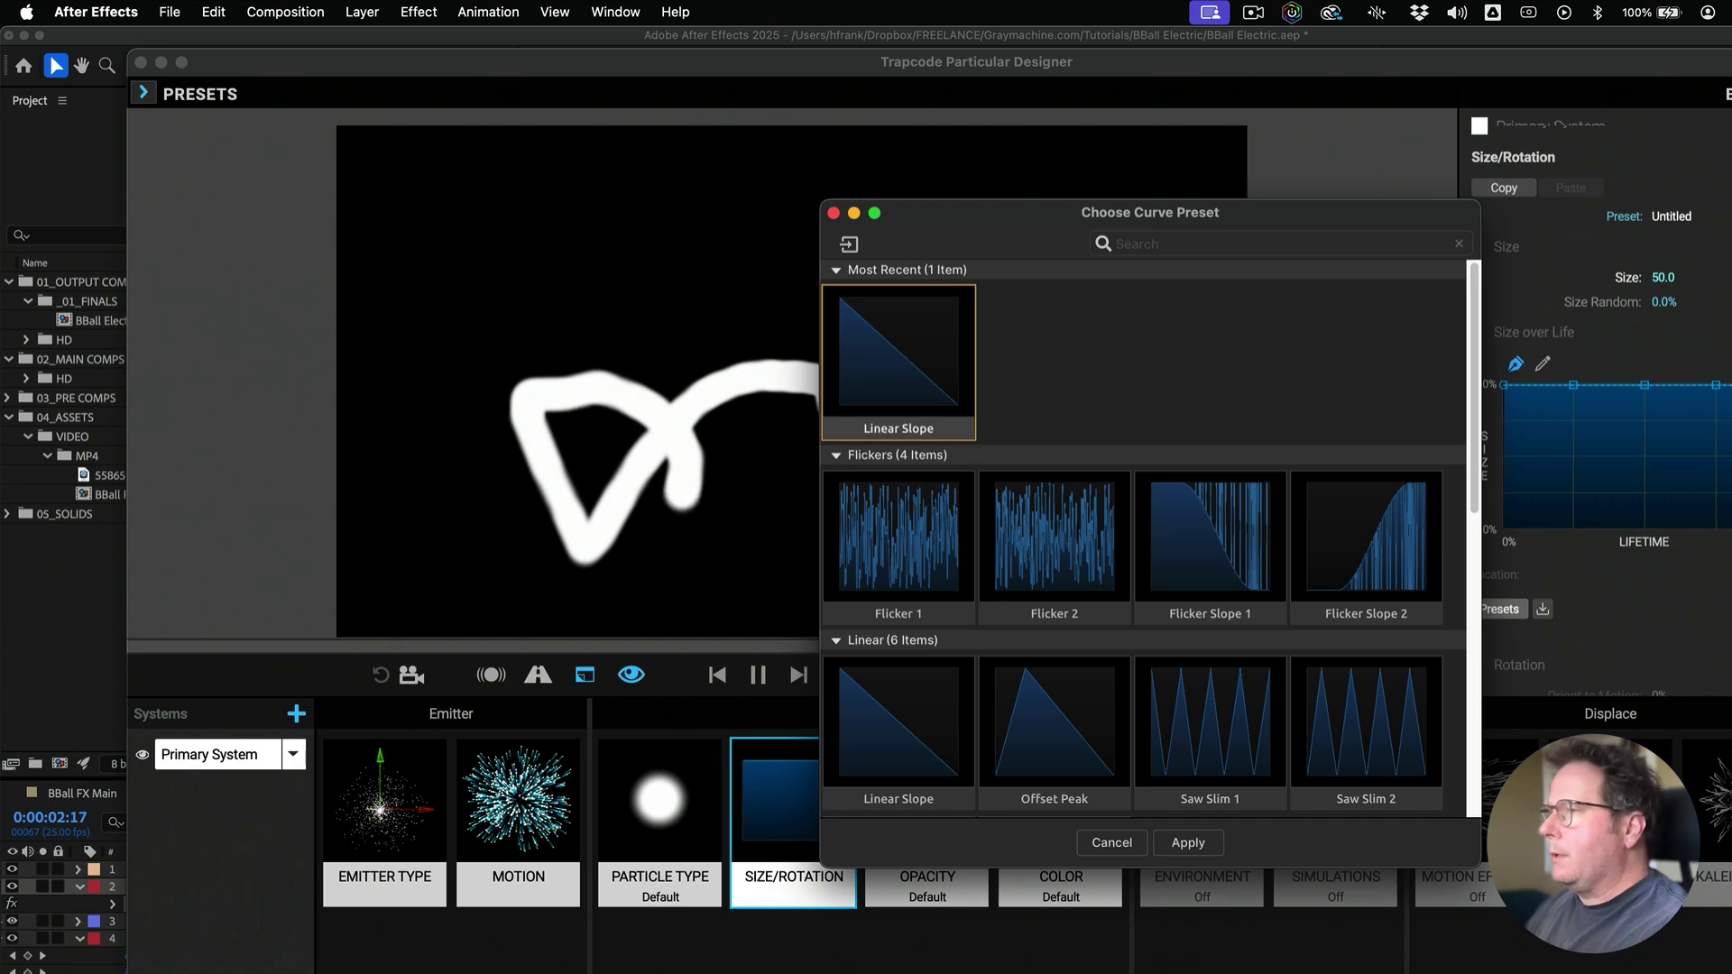
left_click(1187, 843)
In the Designer's Particle Type settings, set the particle Life to 0.5 seconds
left_click(660, 812)
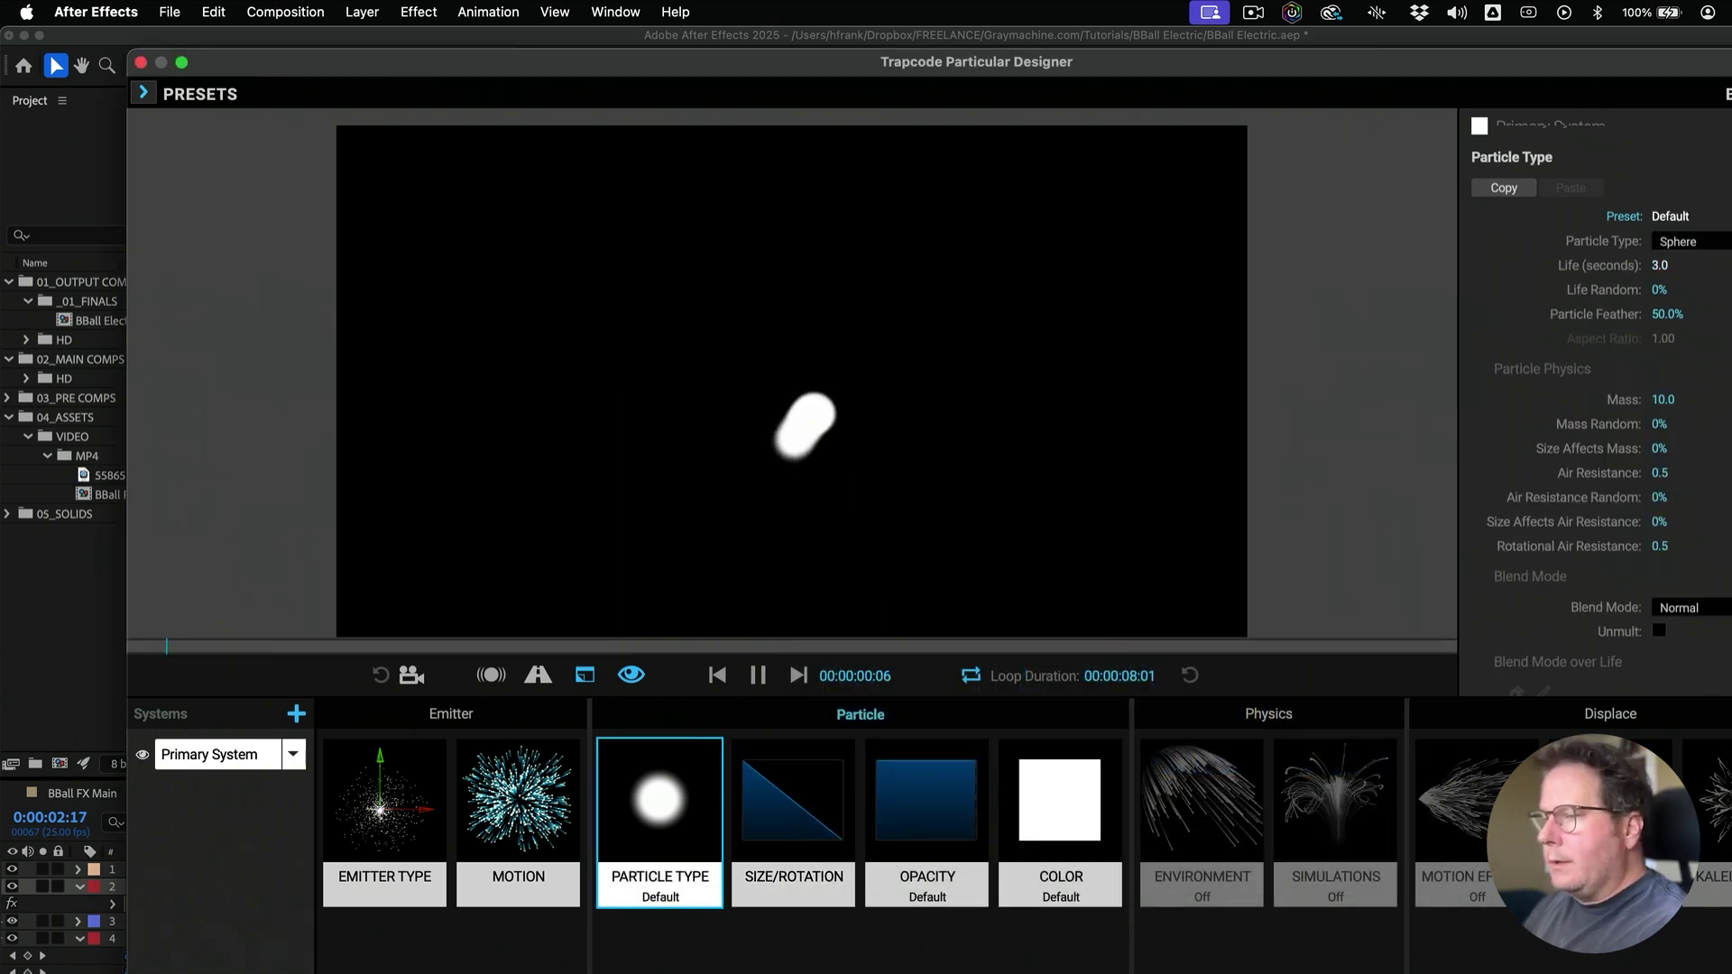
type("0.5")
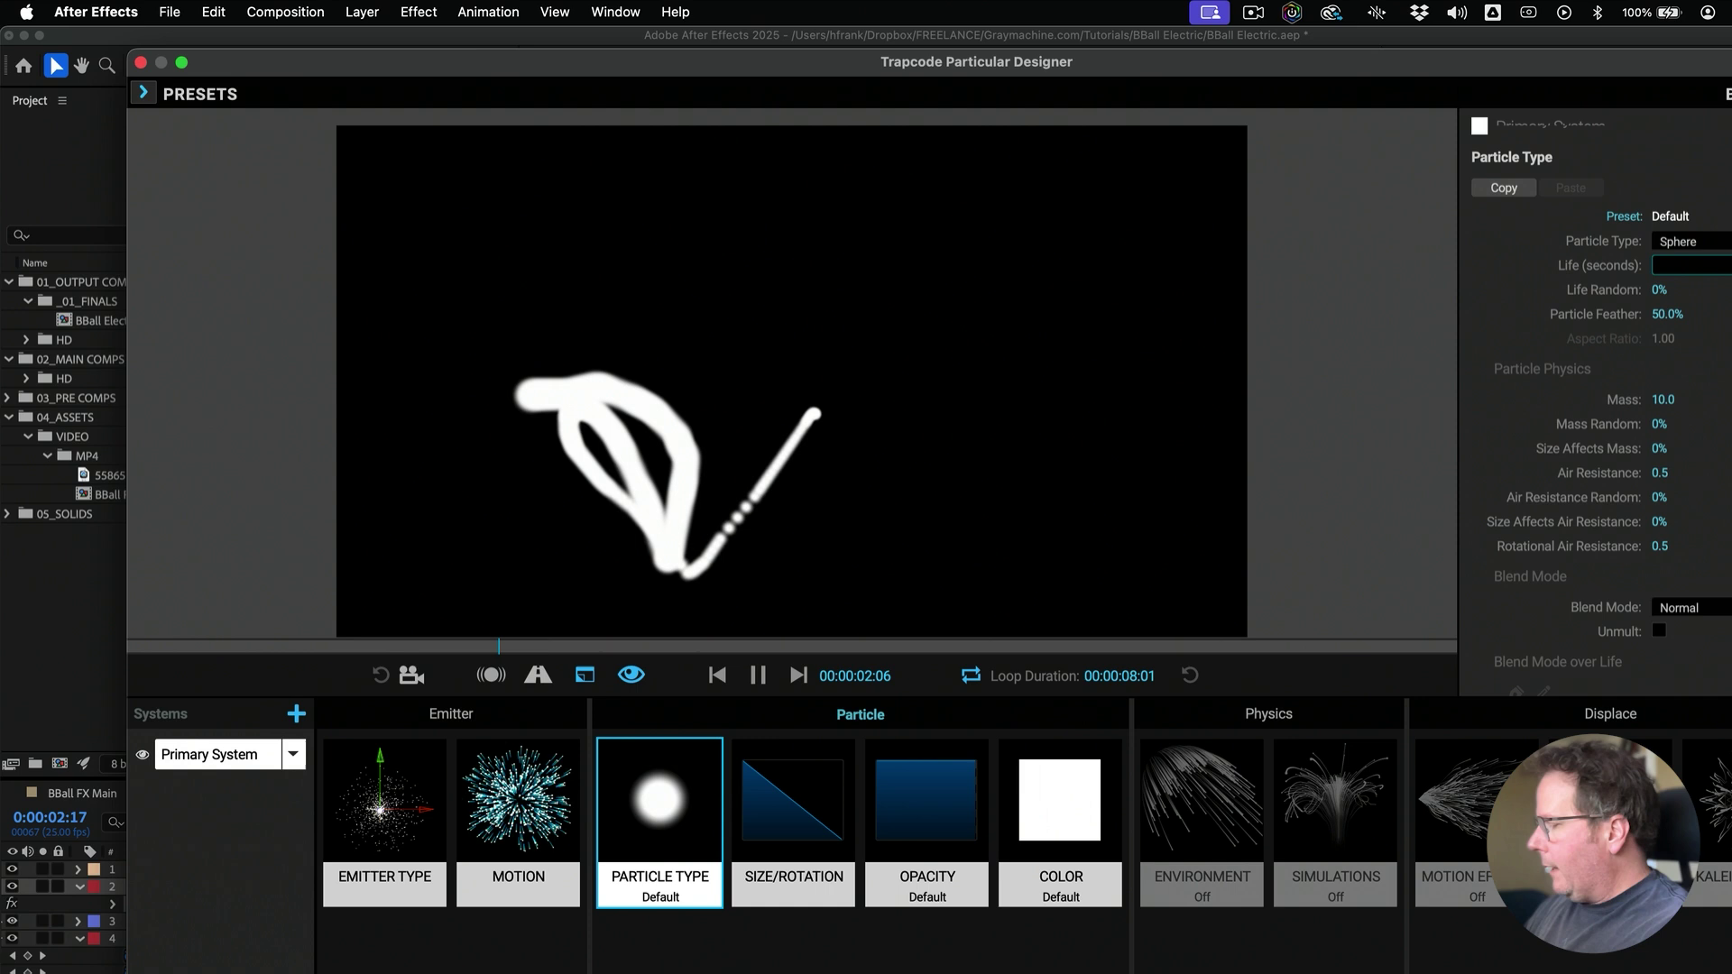
key("Tab")
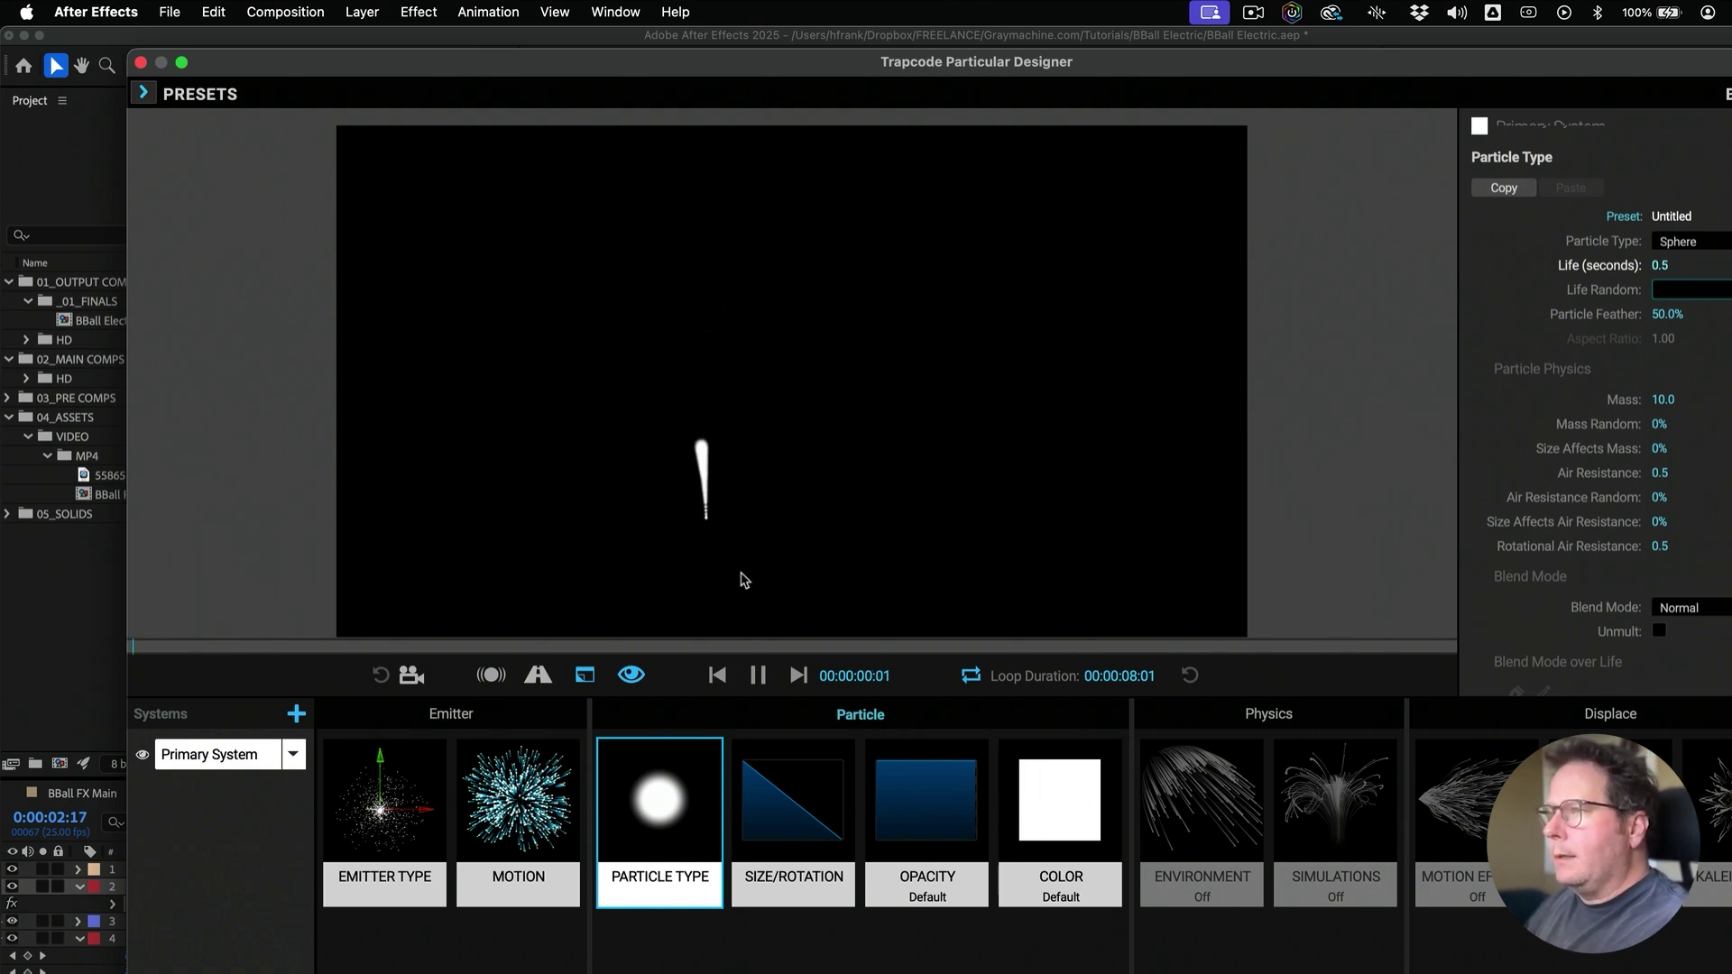
Pause the Designer preview, set the emitter's Particles/sec to 250, and return to the composition with the changes applied
key("space")
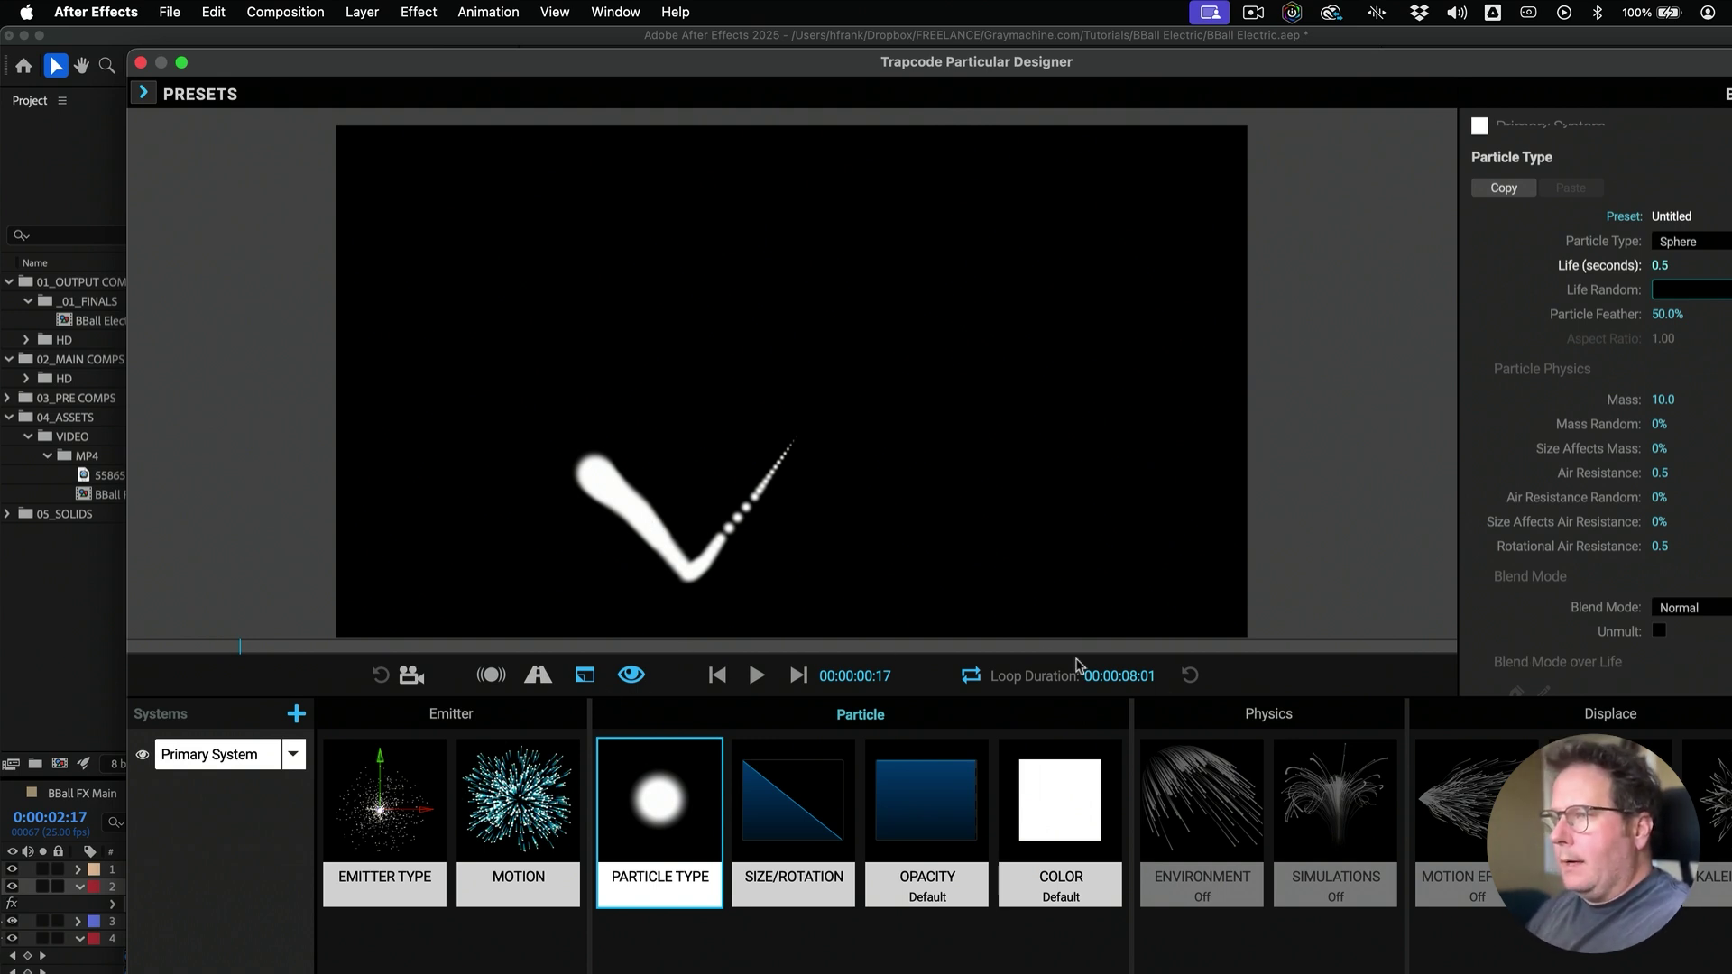
left_click(385, 803)
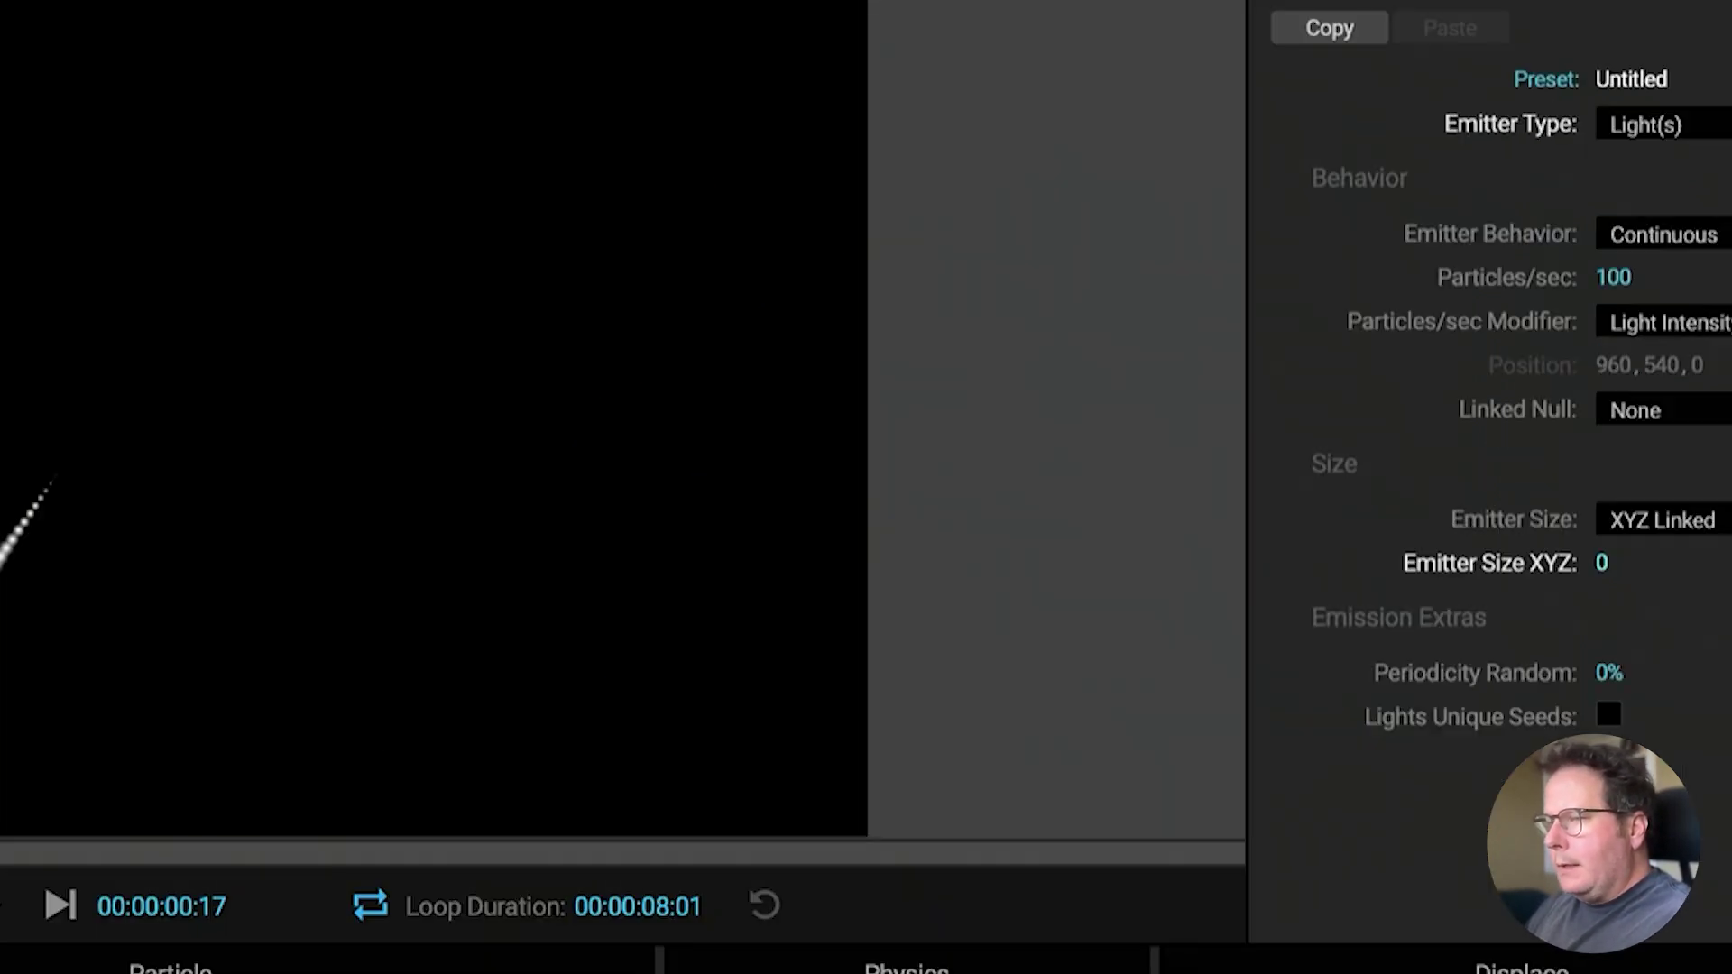
left_click_drag(1613, 277, 1658, 288)
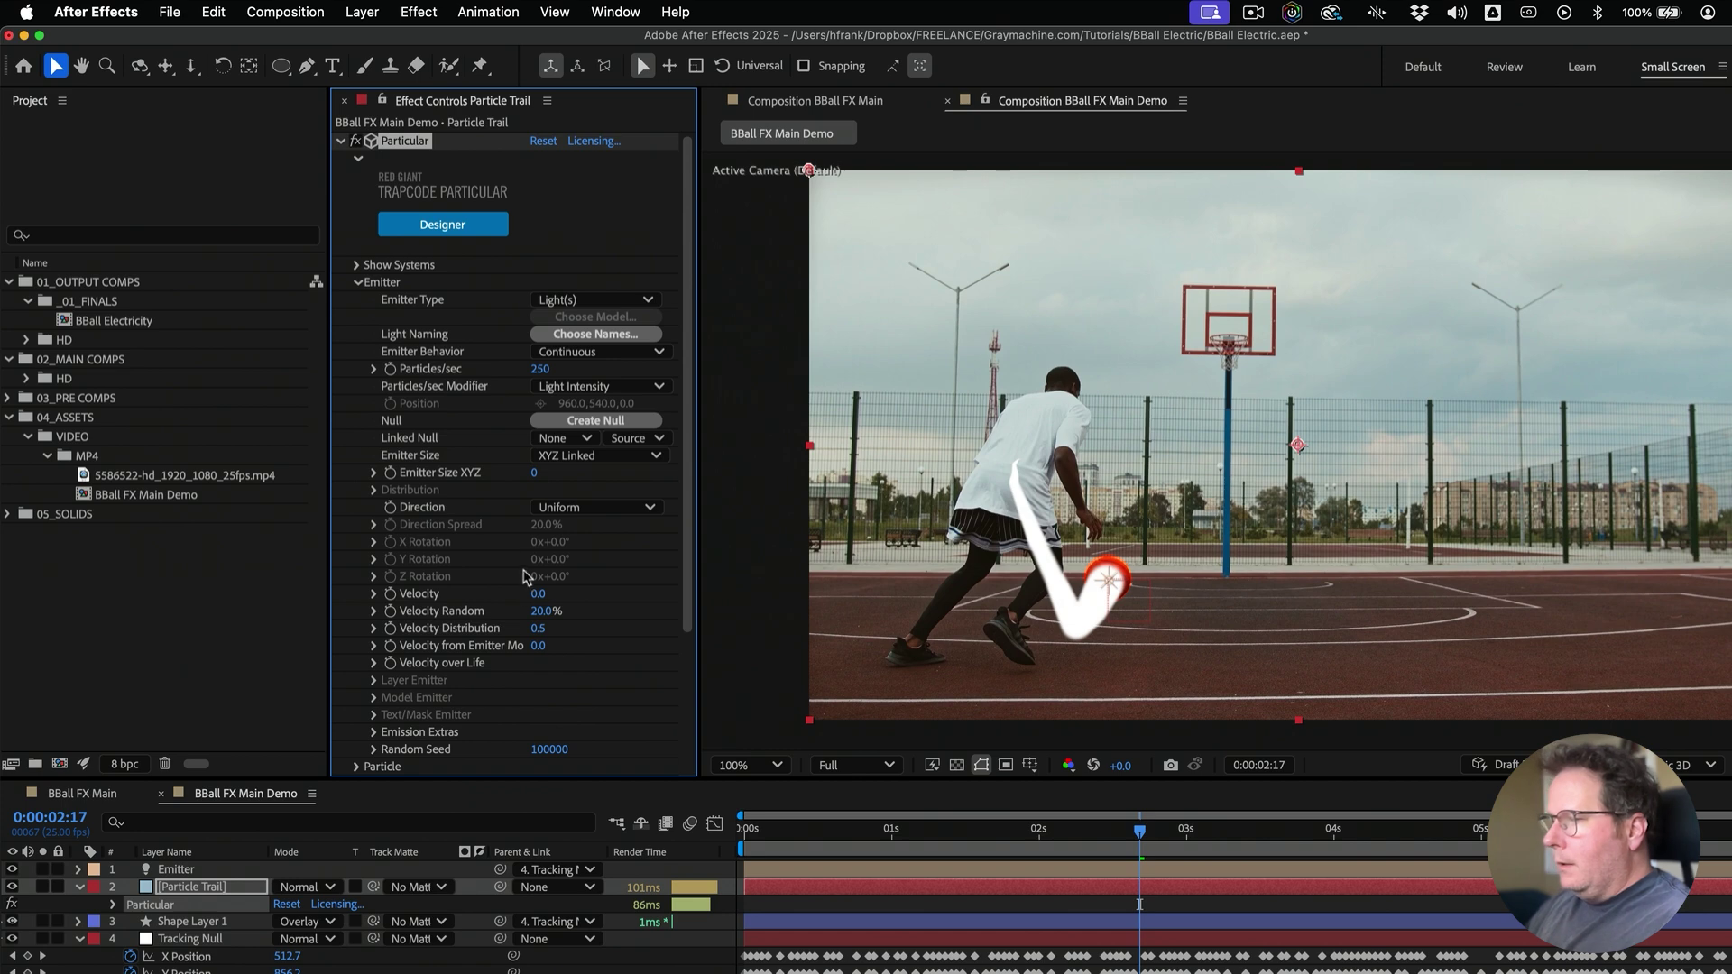
Set Particular's particle Size to 66.4 on the Particle Trail layer, preview the trail, and move to 0:00:01:23
scroll(542, 460, "down", 5)
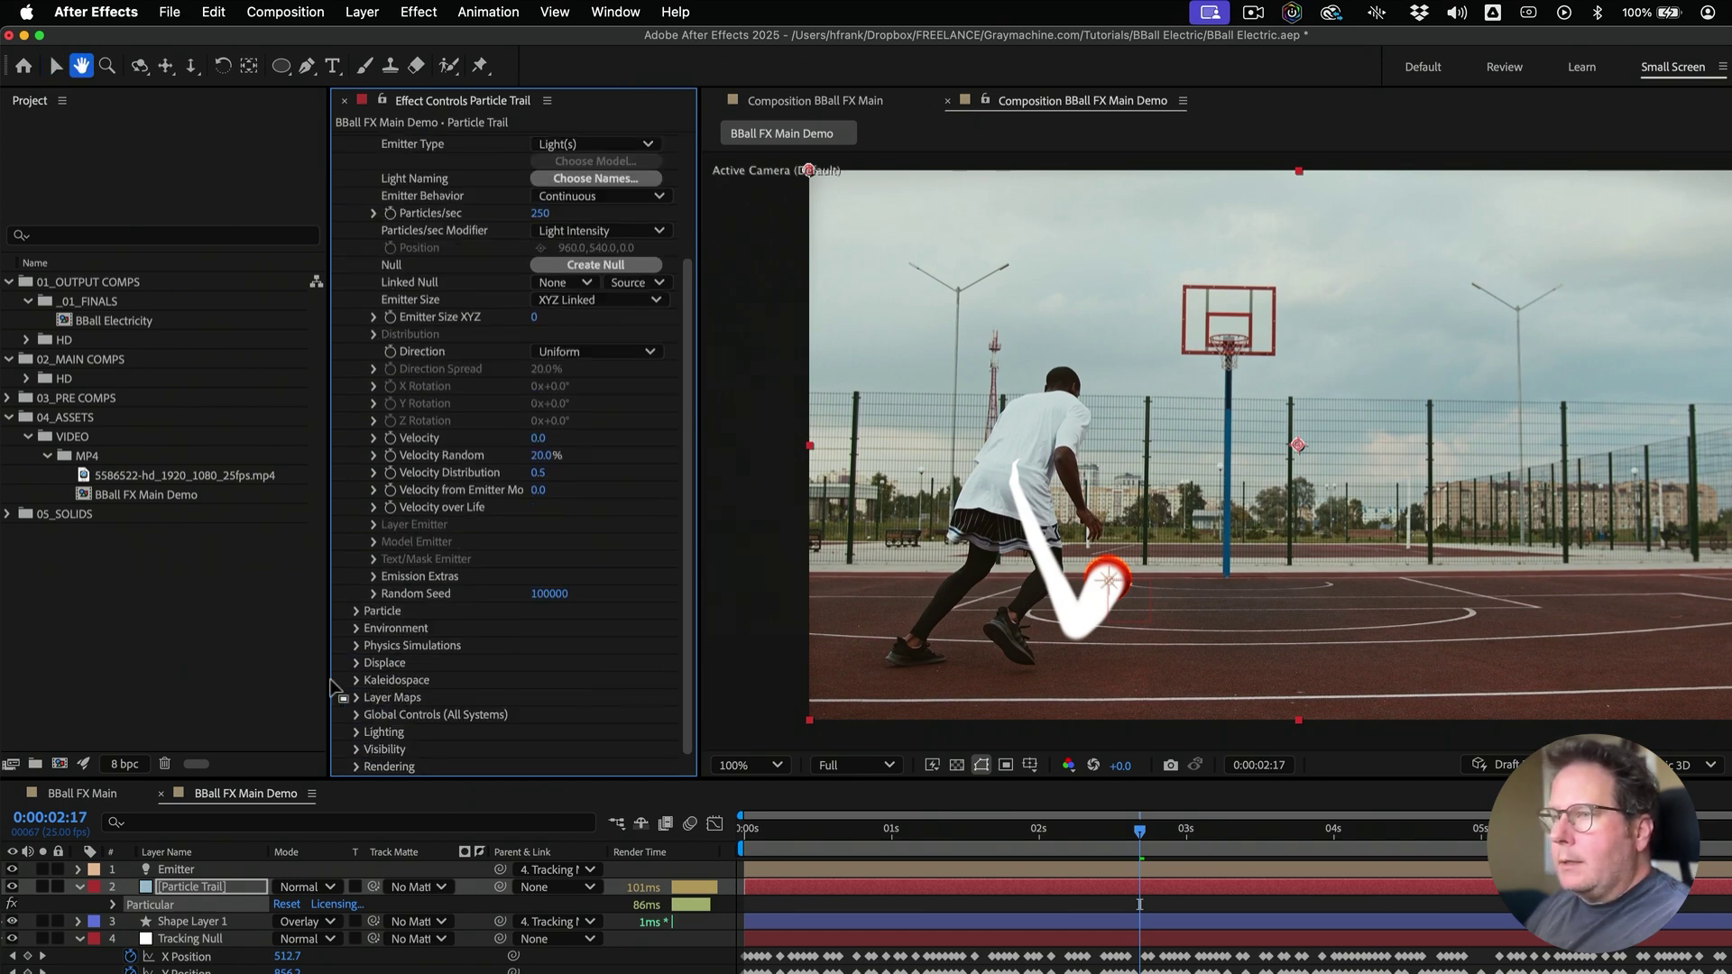
left_click(356, 611)
scroll(386, 620, "down", 5)
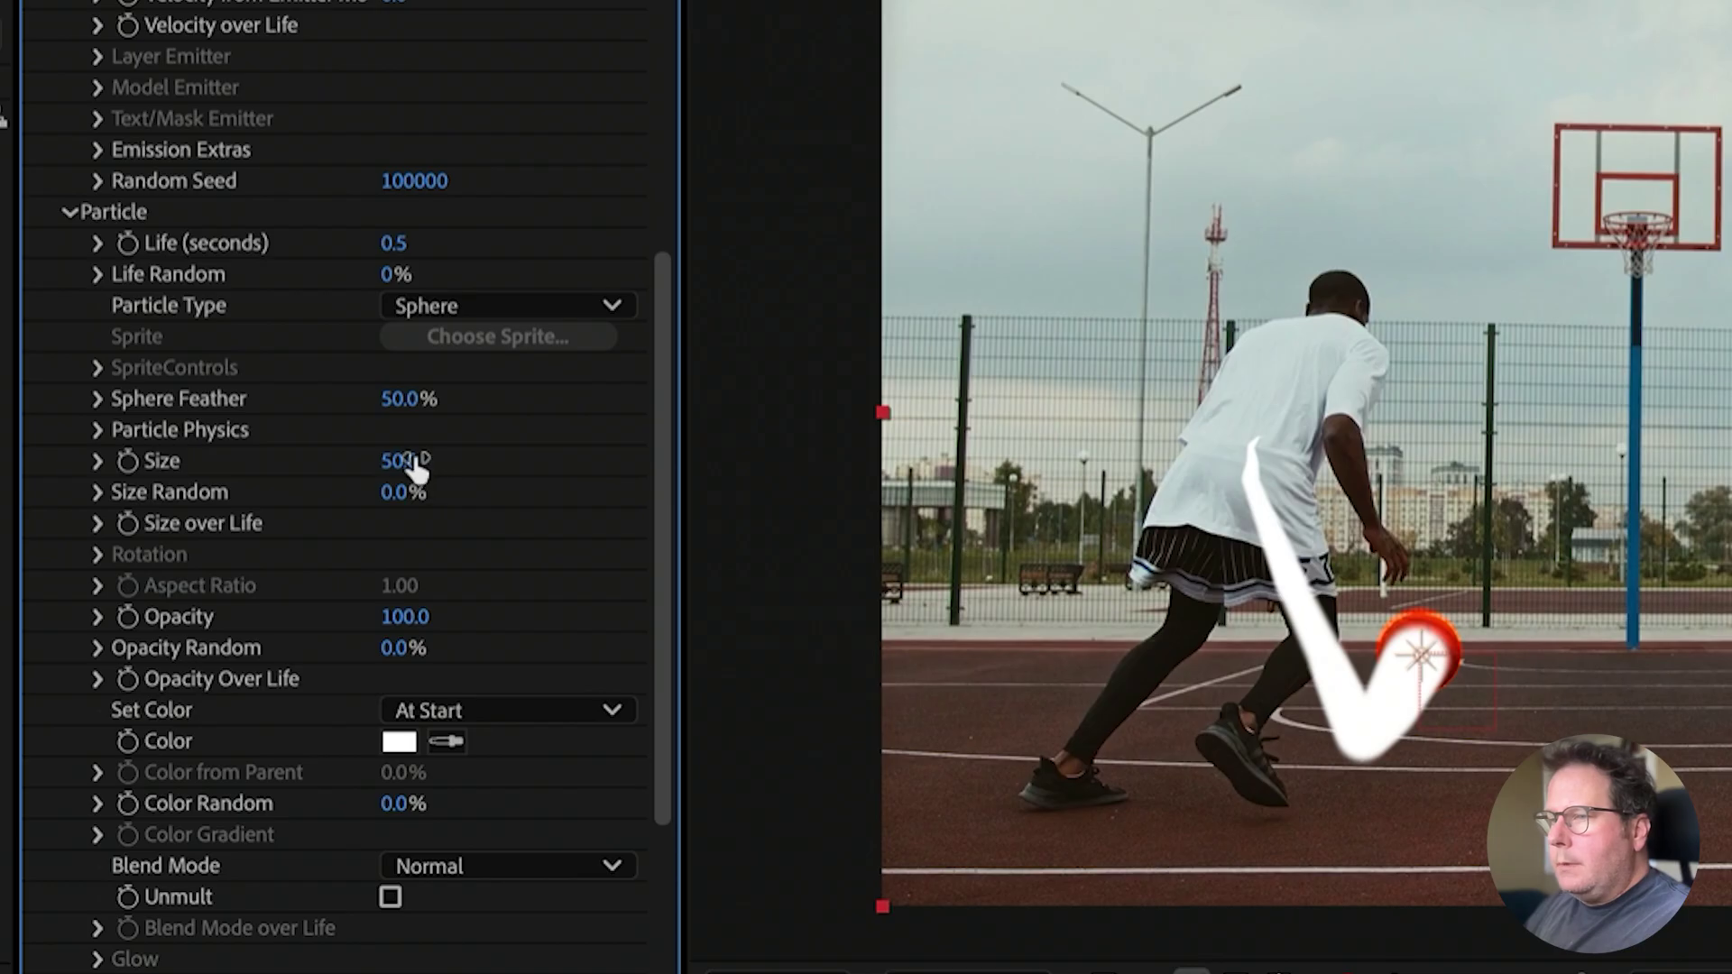
left_click_drag(551, 471, 697, 454)
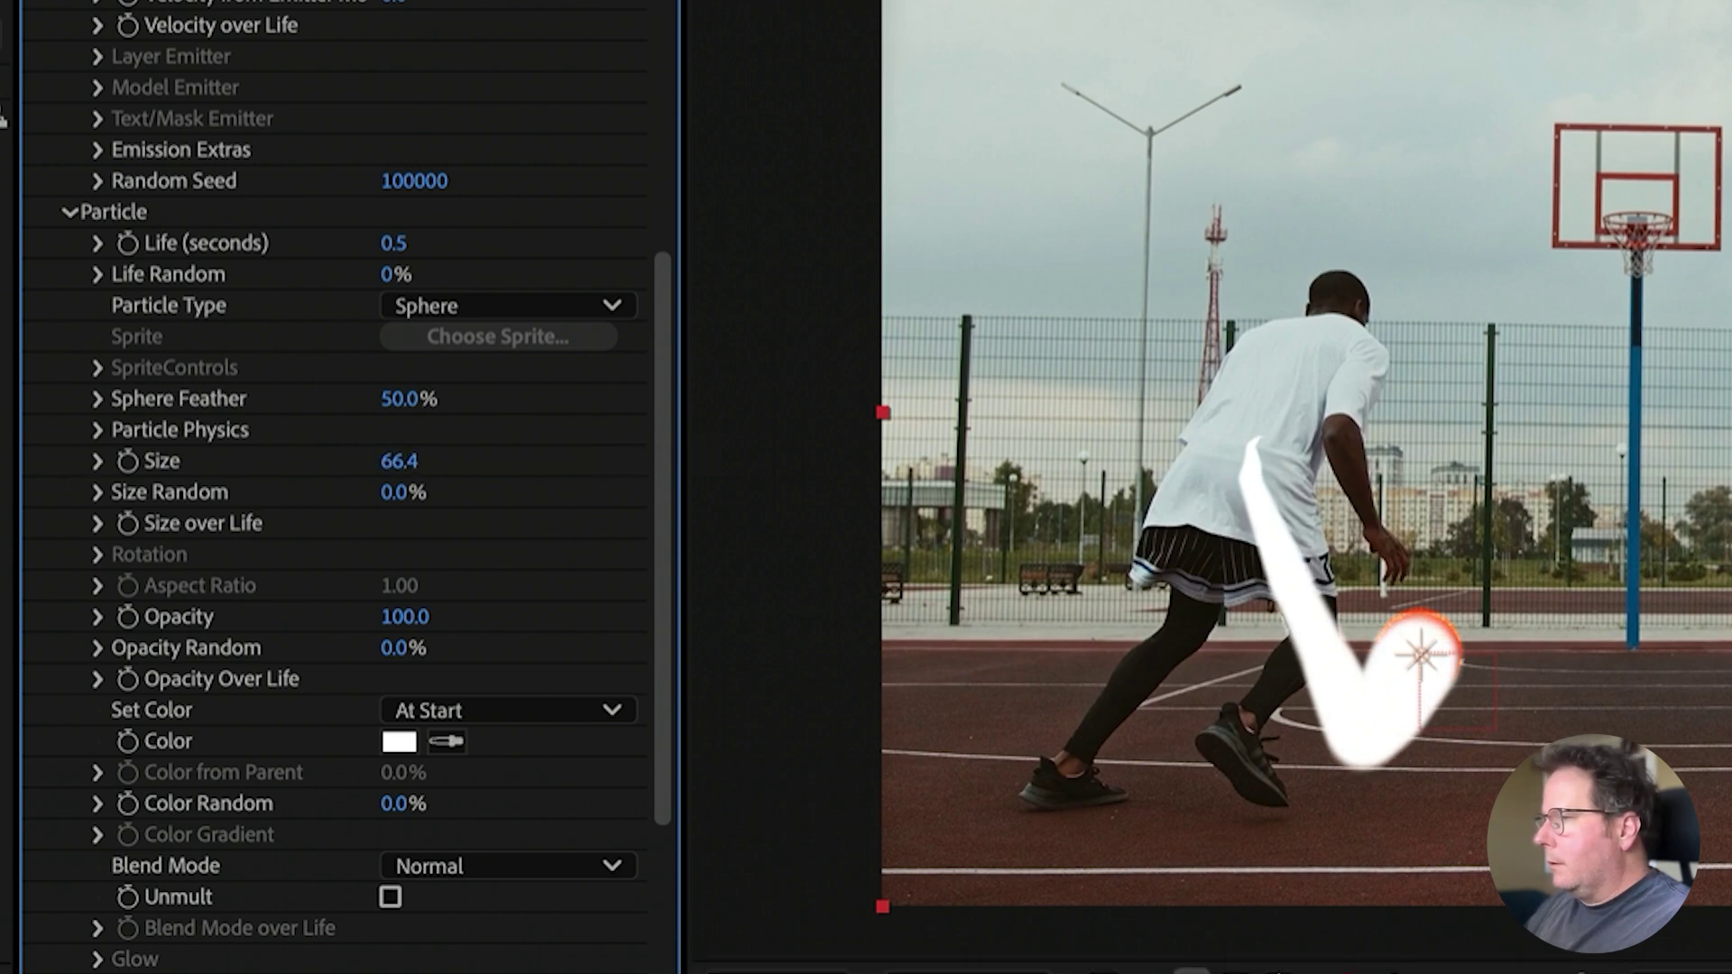
key("space")
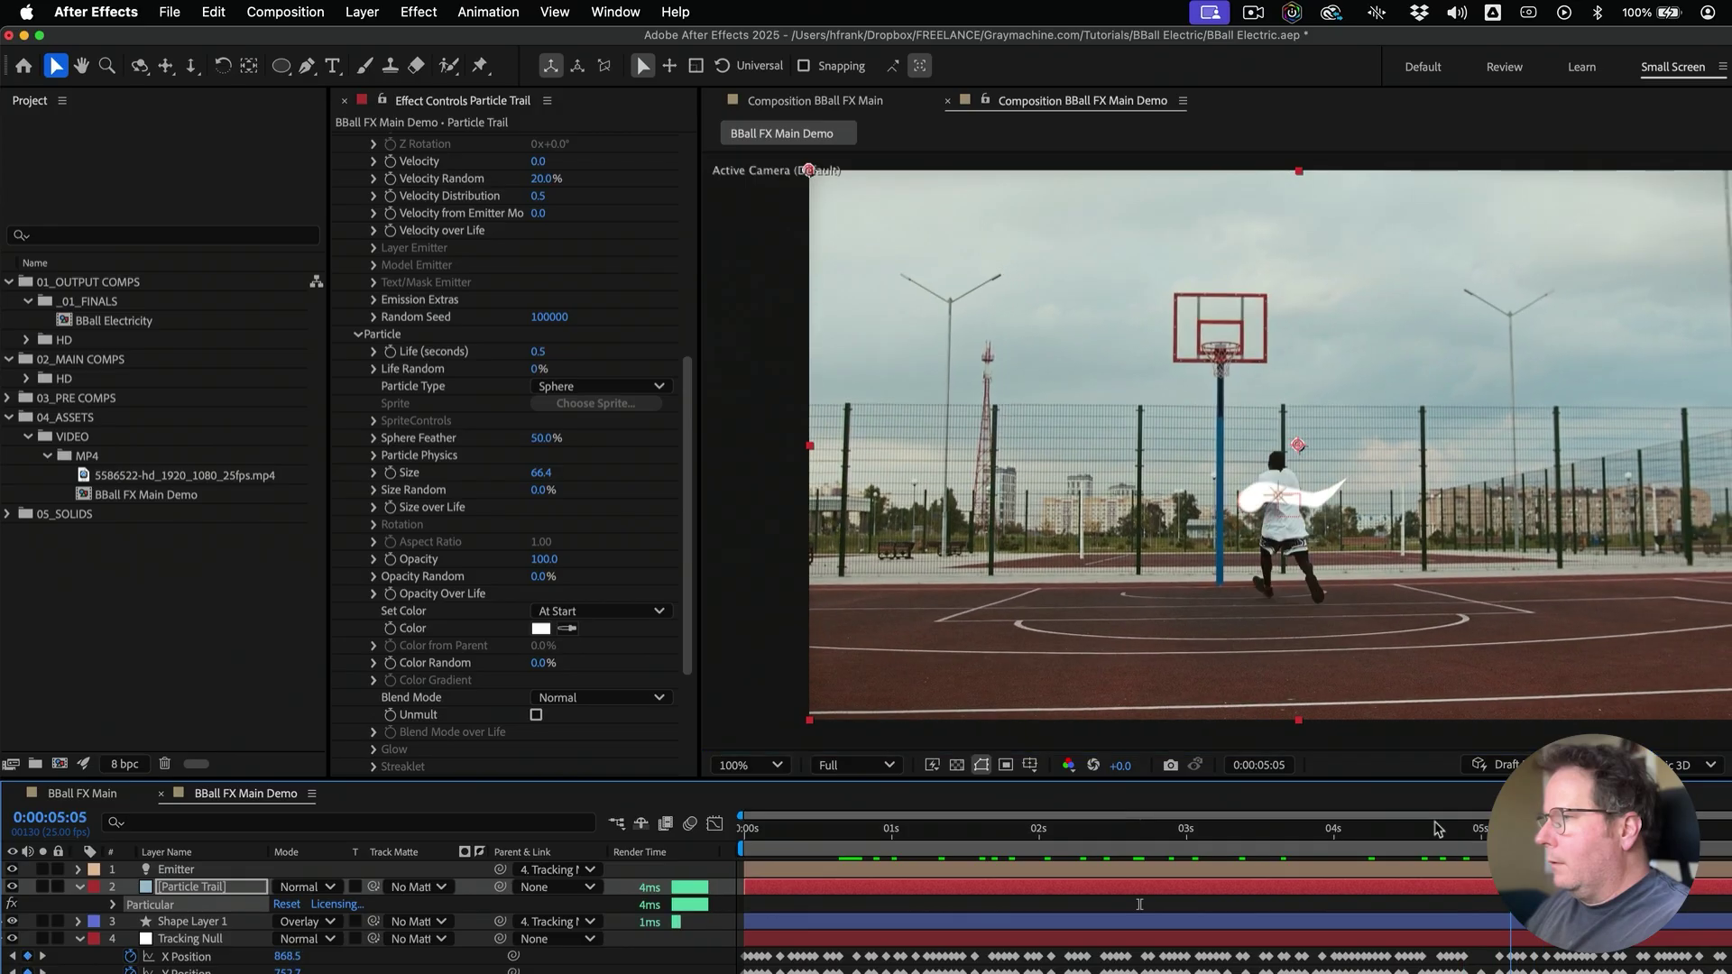
left_click_drag(1439, 829, 1025, 830)
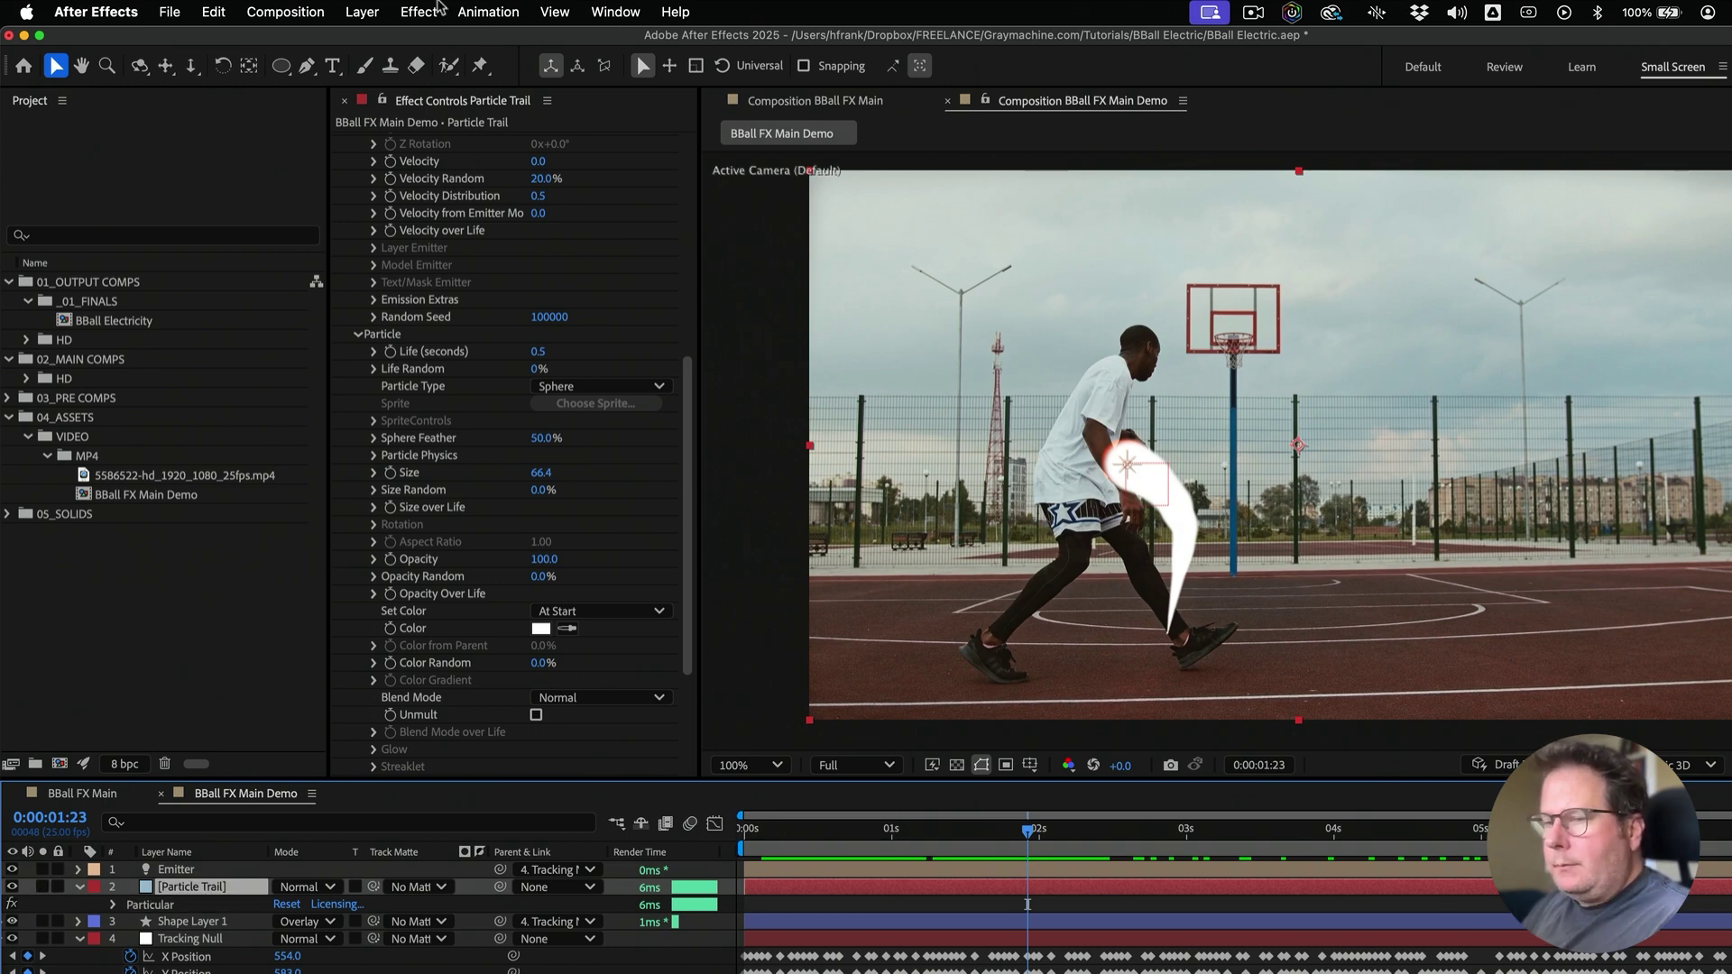
Apply the uni.Electrify effect to the Particle Trail layer and set its Source Opacity to 0
left_click(431, 10)
scroll(497, 760, "down", 10)
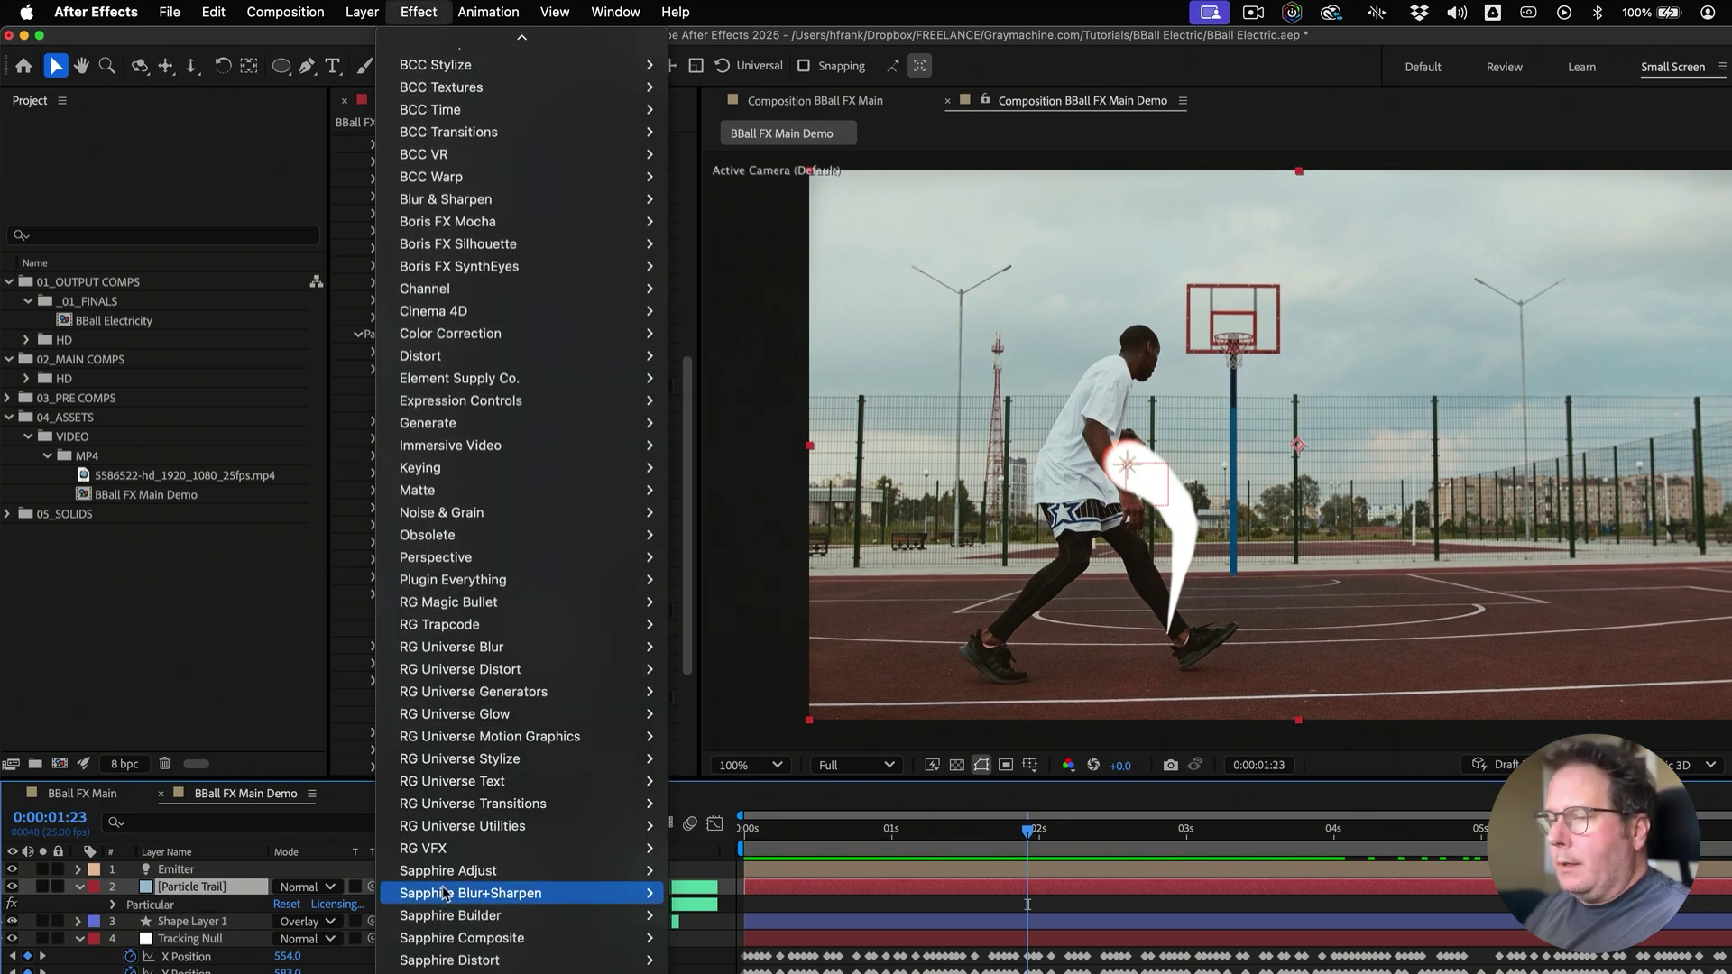
mouse_move(524, 761)
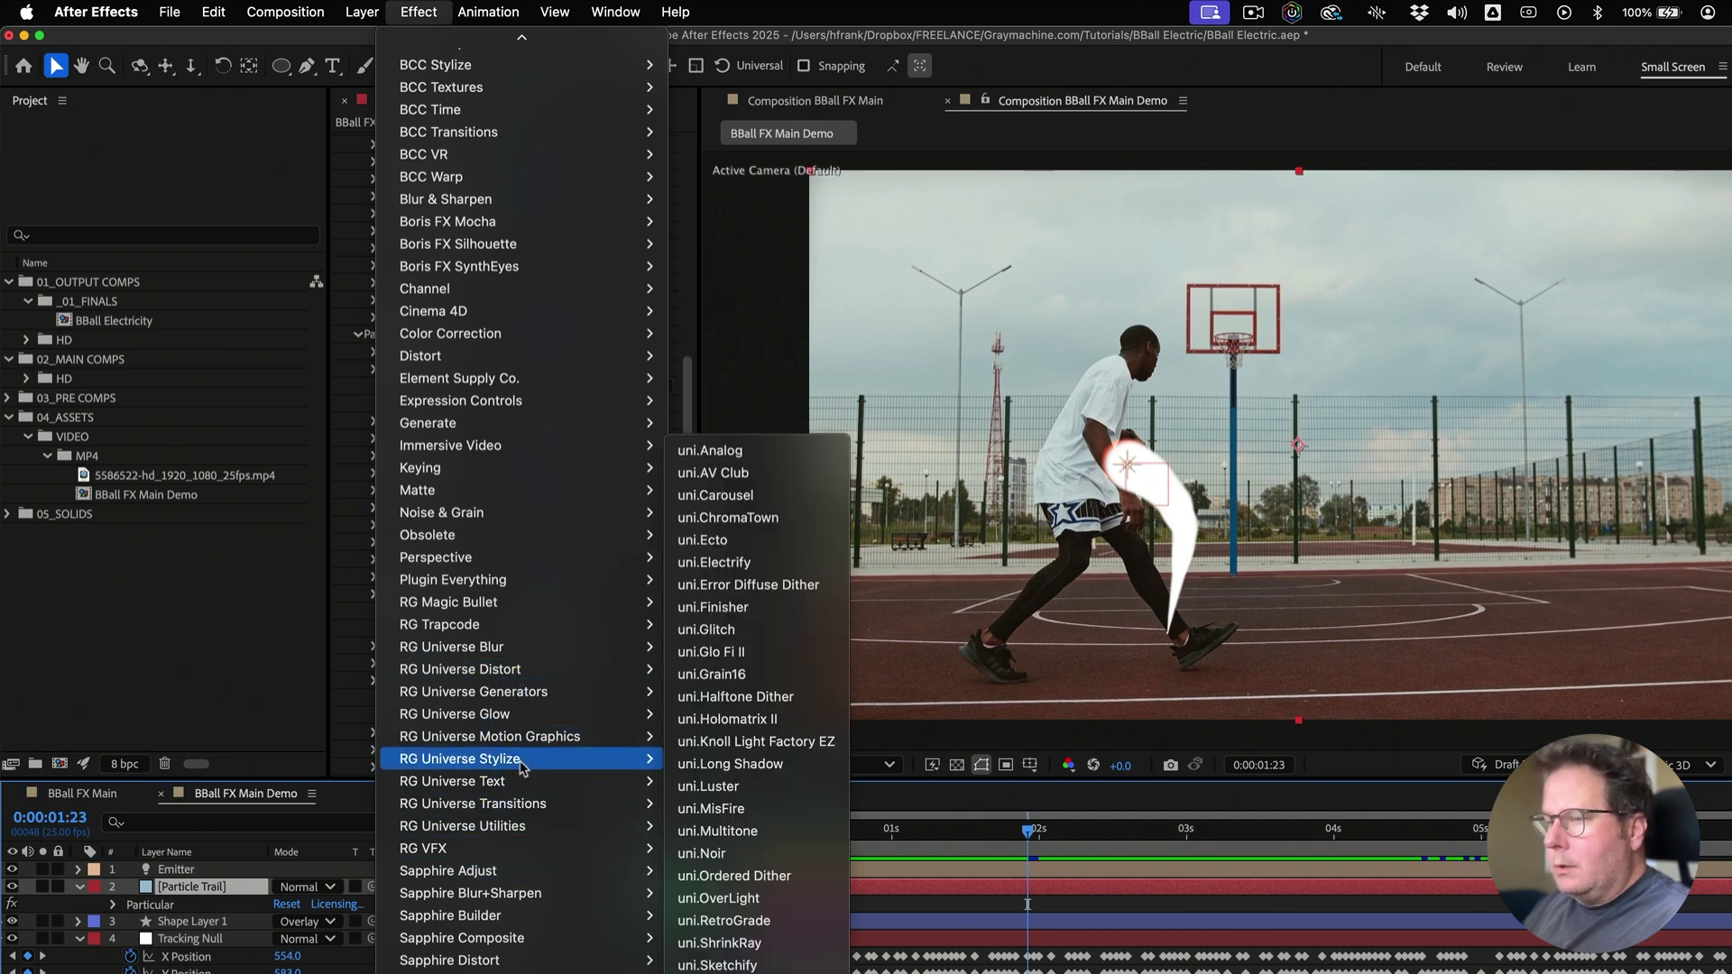
left_click(758, 566)
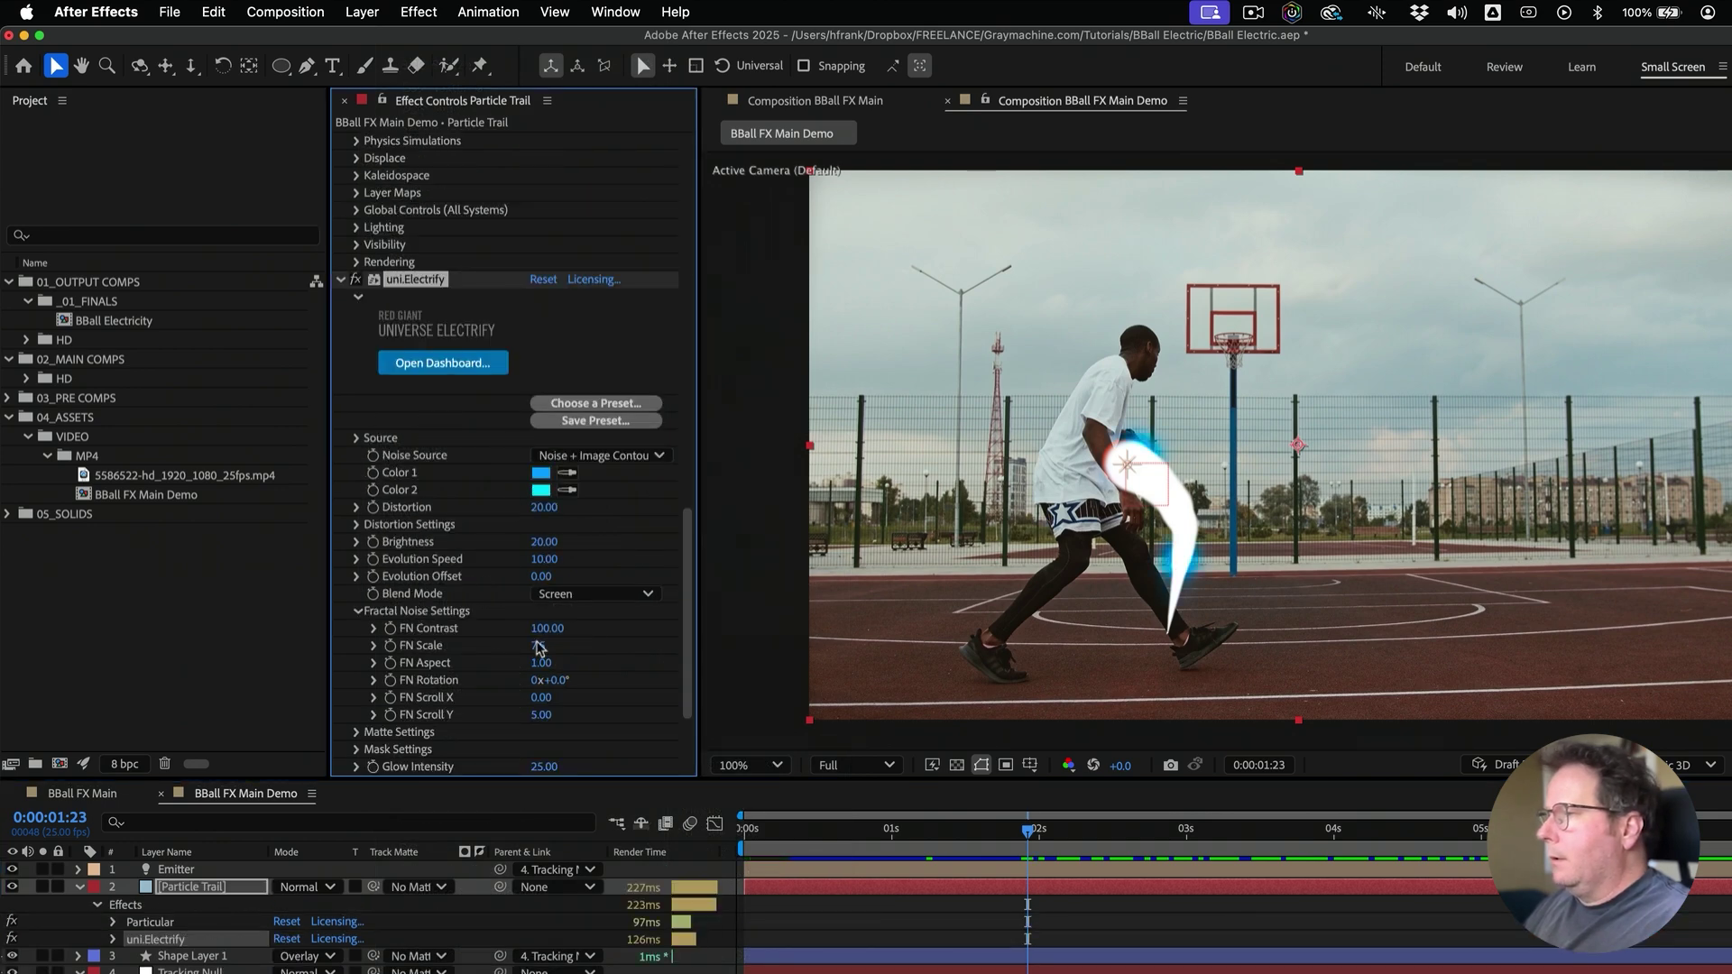
left_click_drag(687, 672, 684, 772)
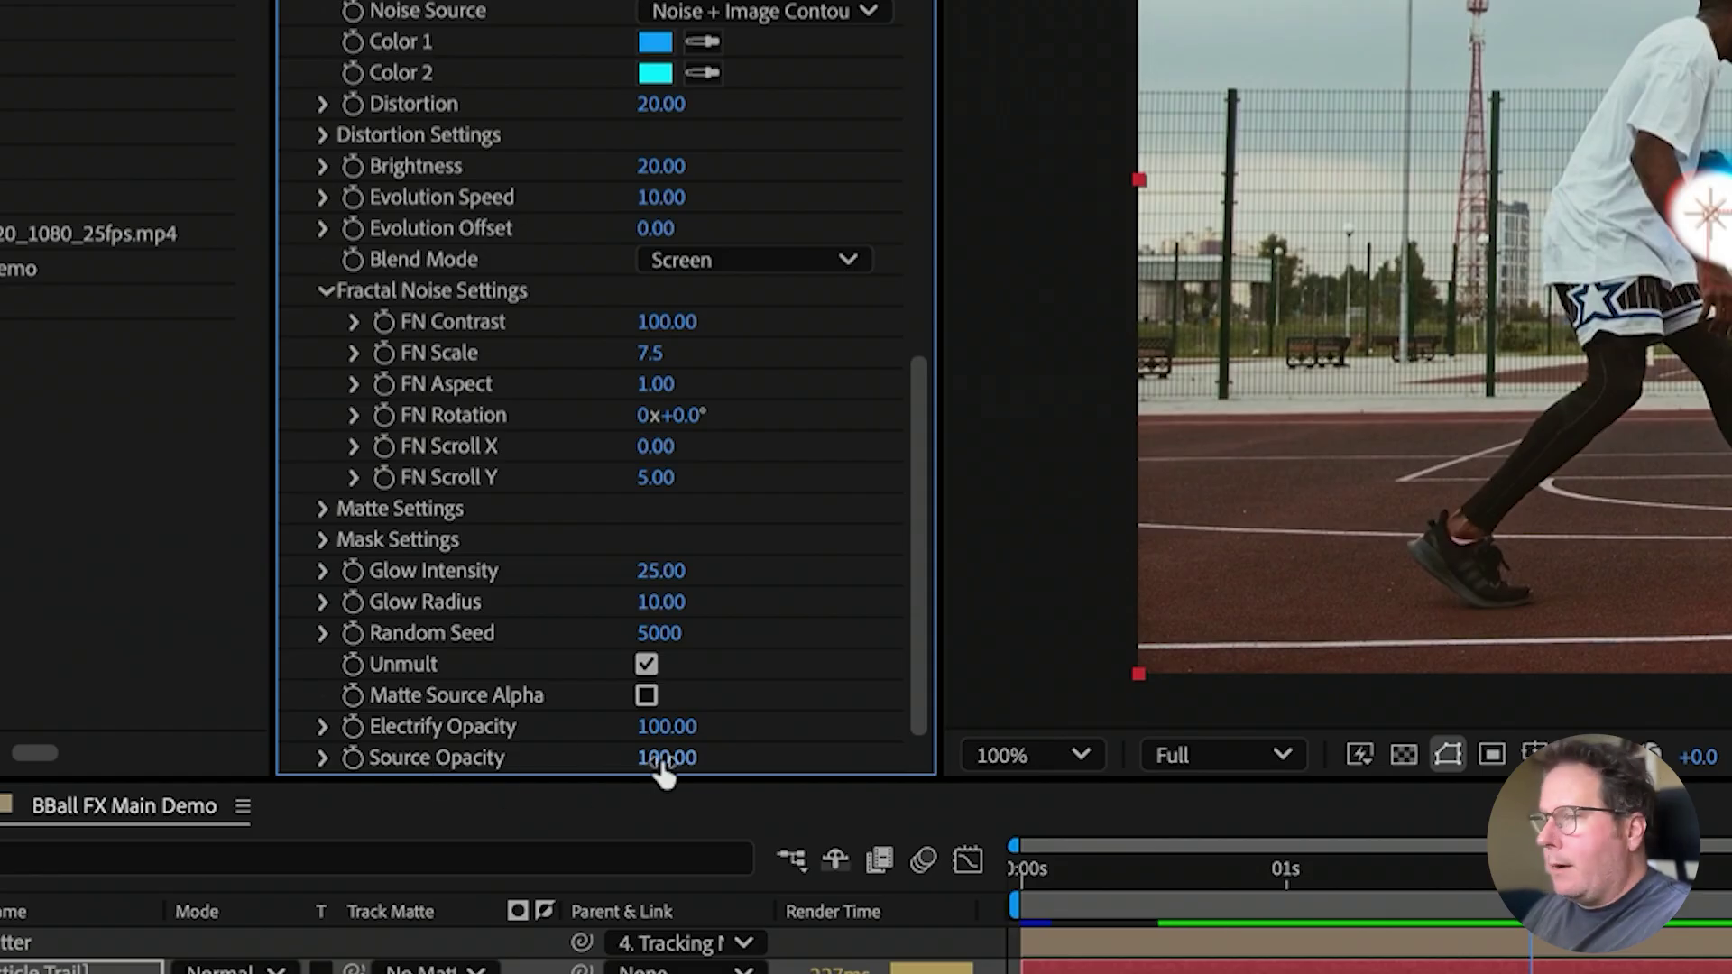
left_click_drag(667, 760, 560, 760)
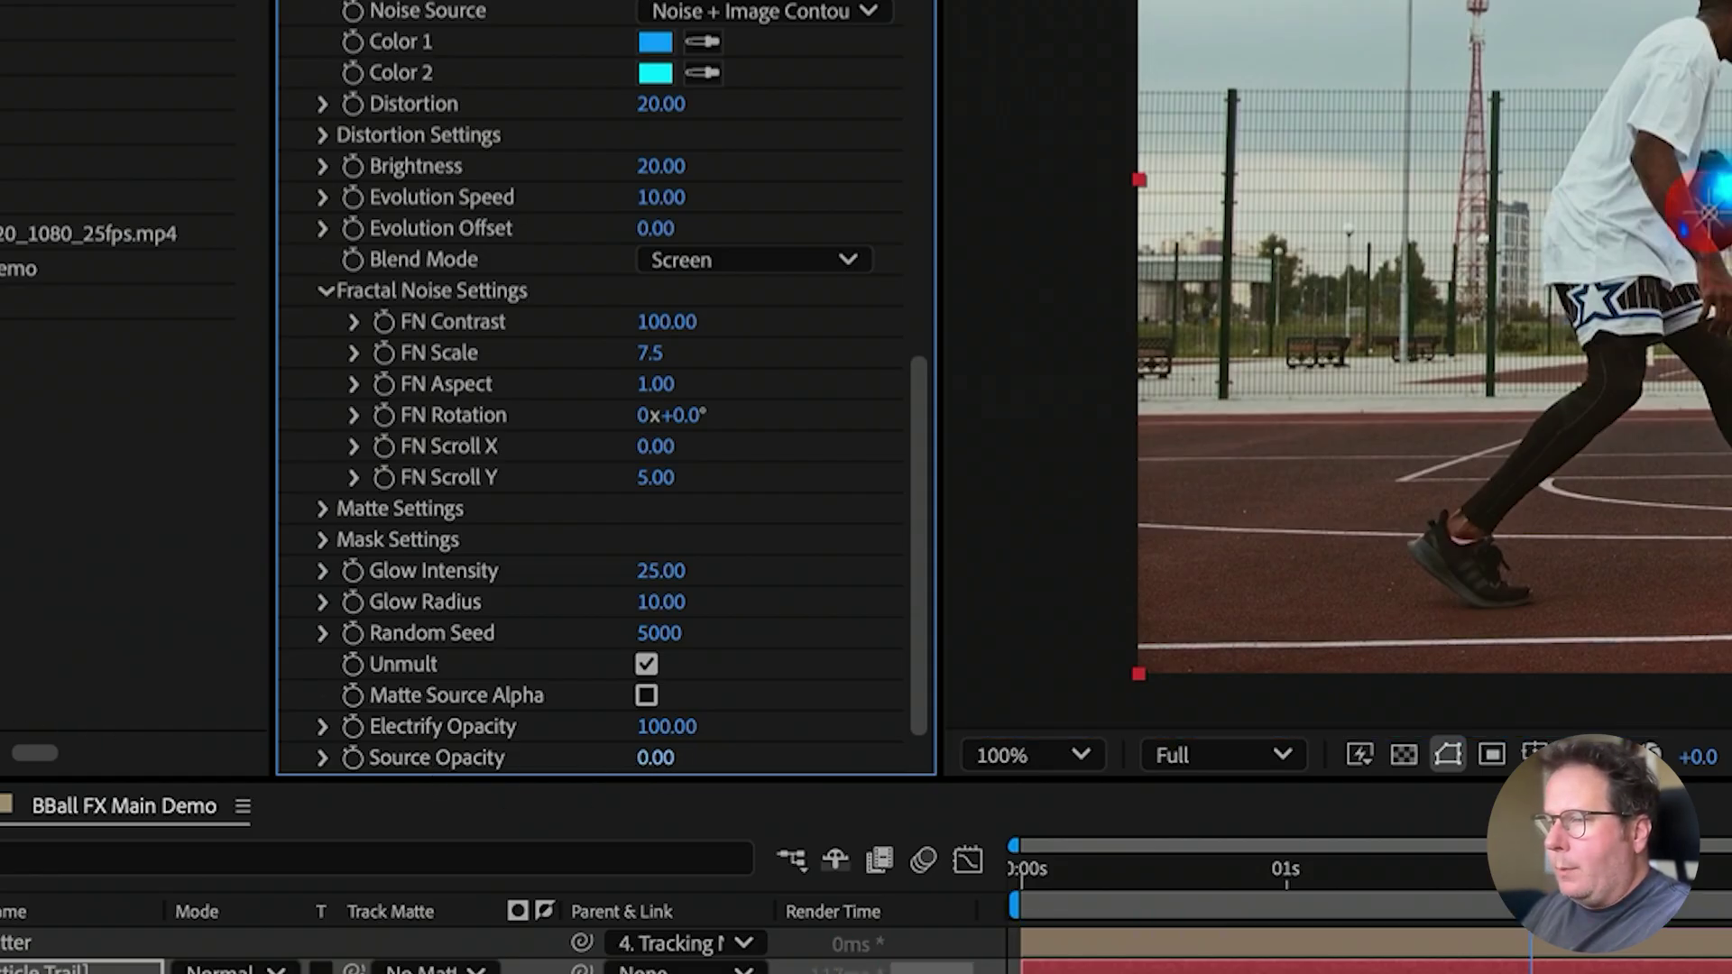
Check the electrified trail at several frames and set uni.Electrify's FN Scale to 16, Brightness to 23.90 and FN Contrast to 67
left_click_drag(1287, 871, 1418, 879)
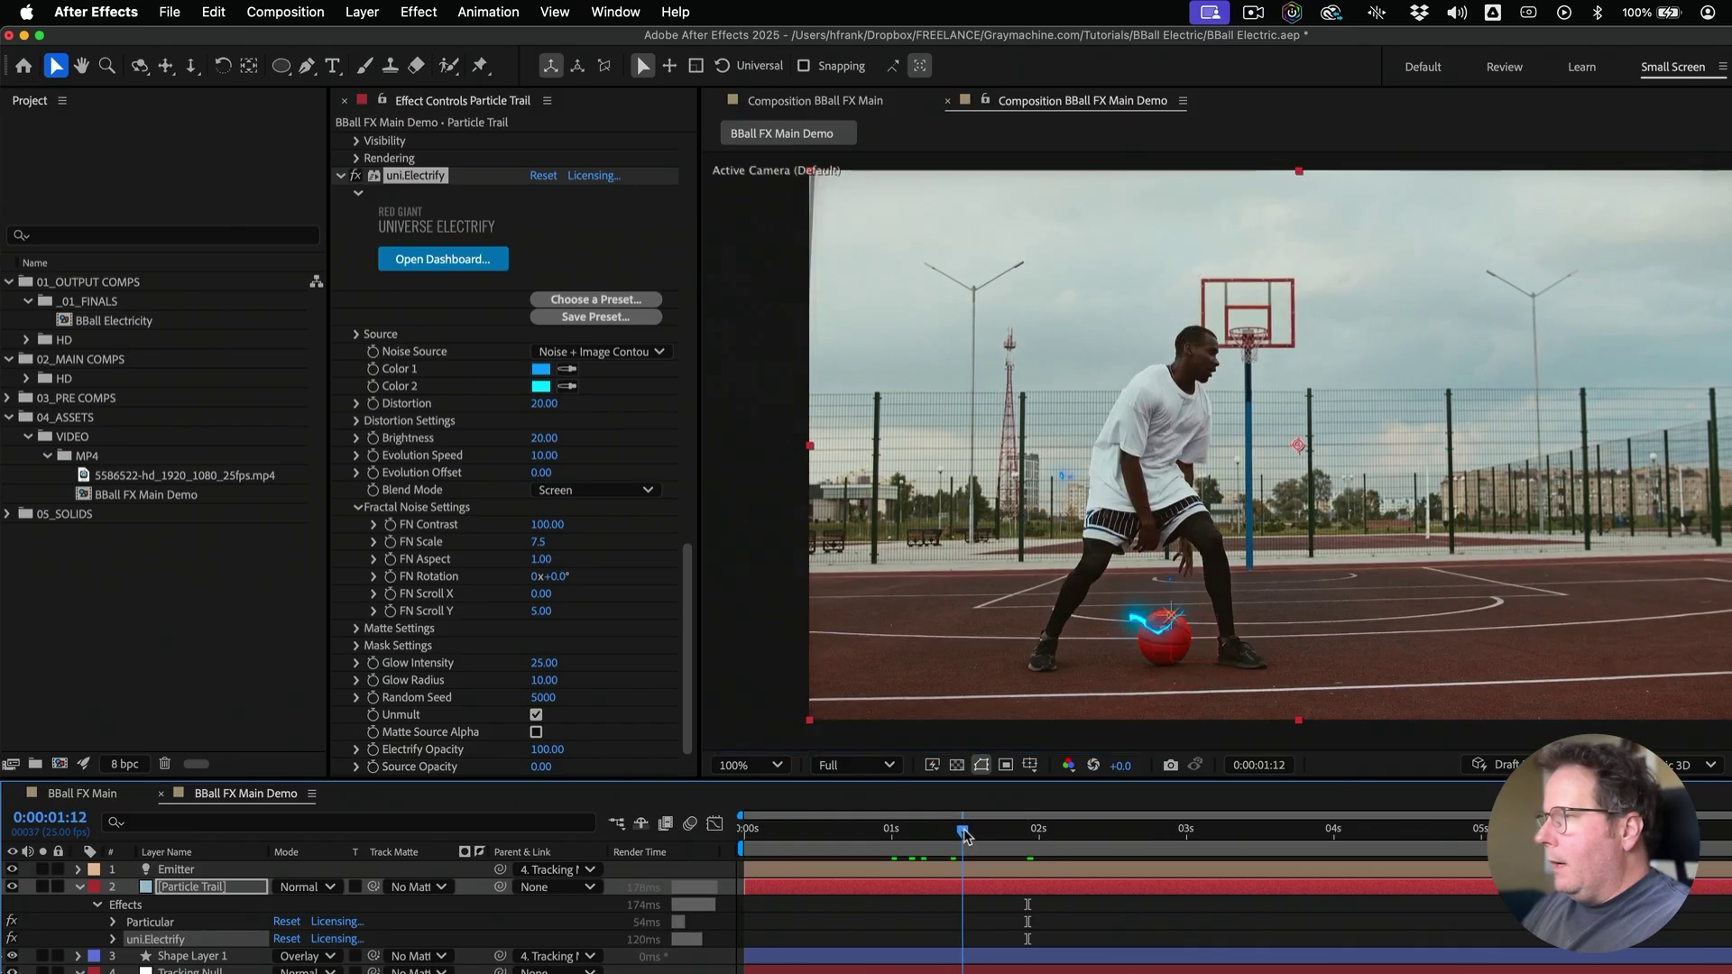
left_click_drag(964, 835, 1137, 842)
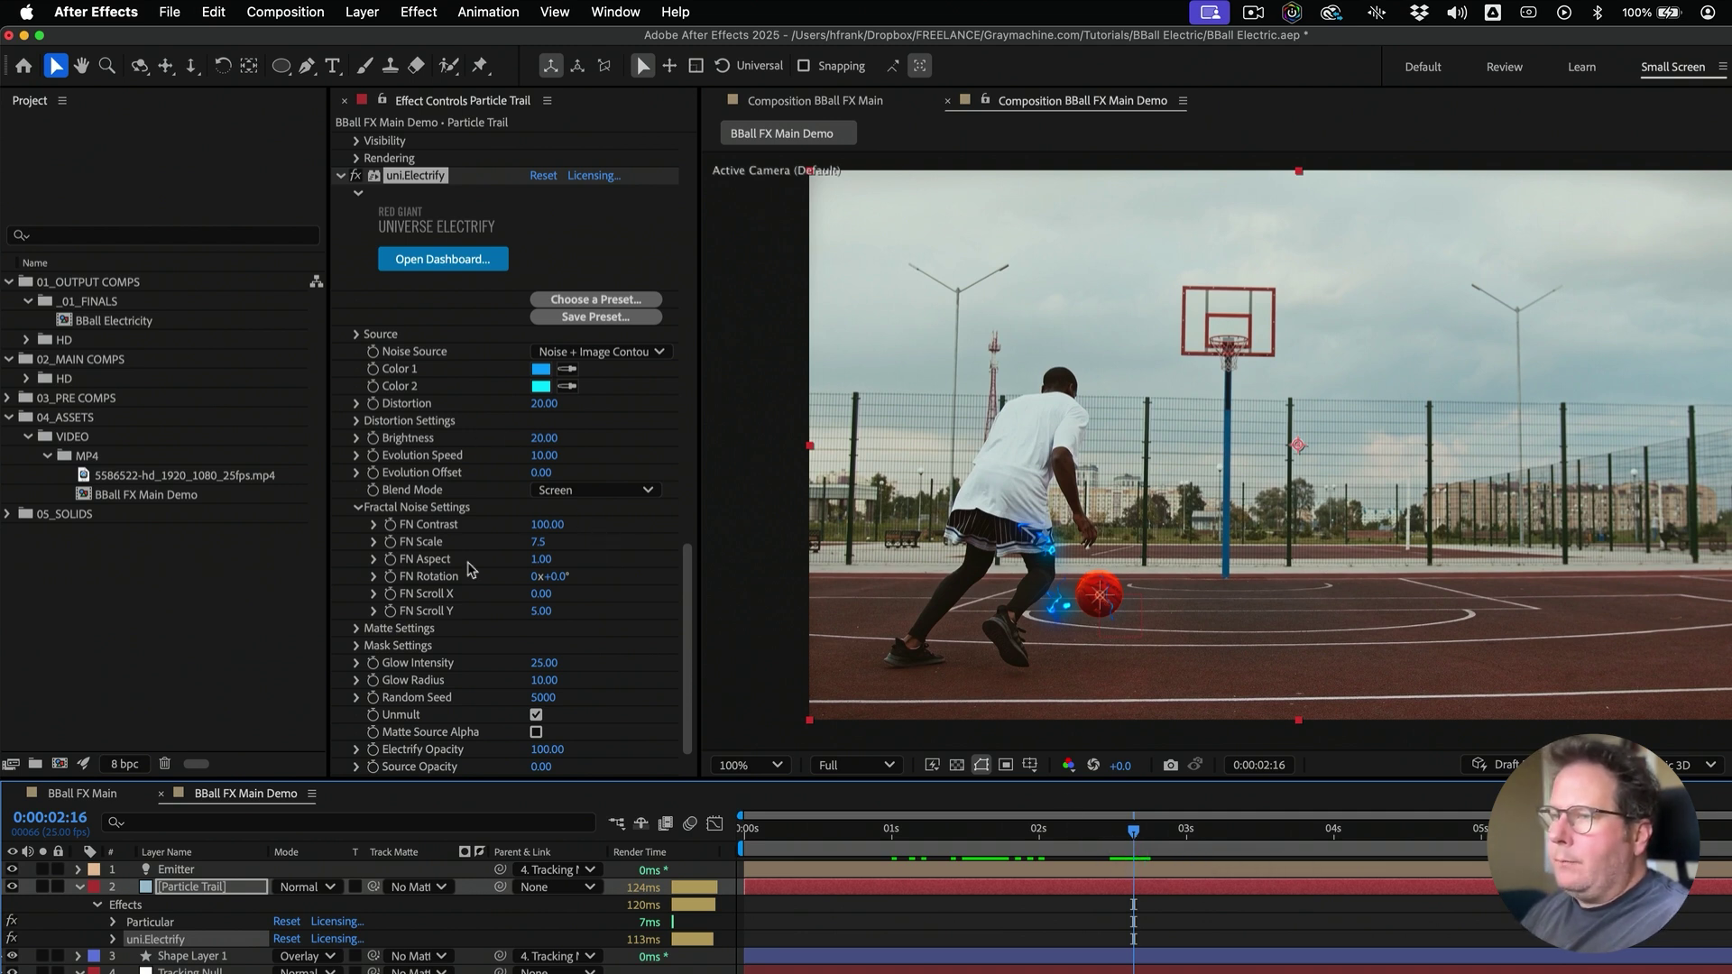
left_click_drag(1008, 834, 1038, 860)
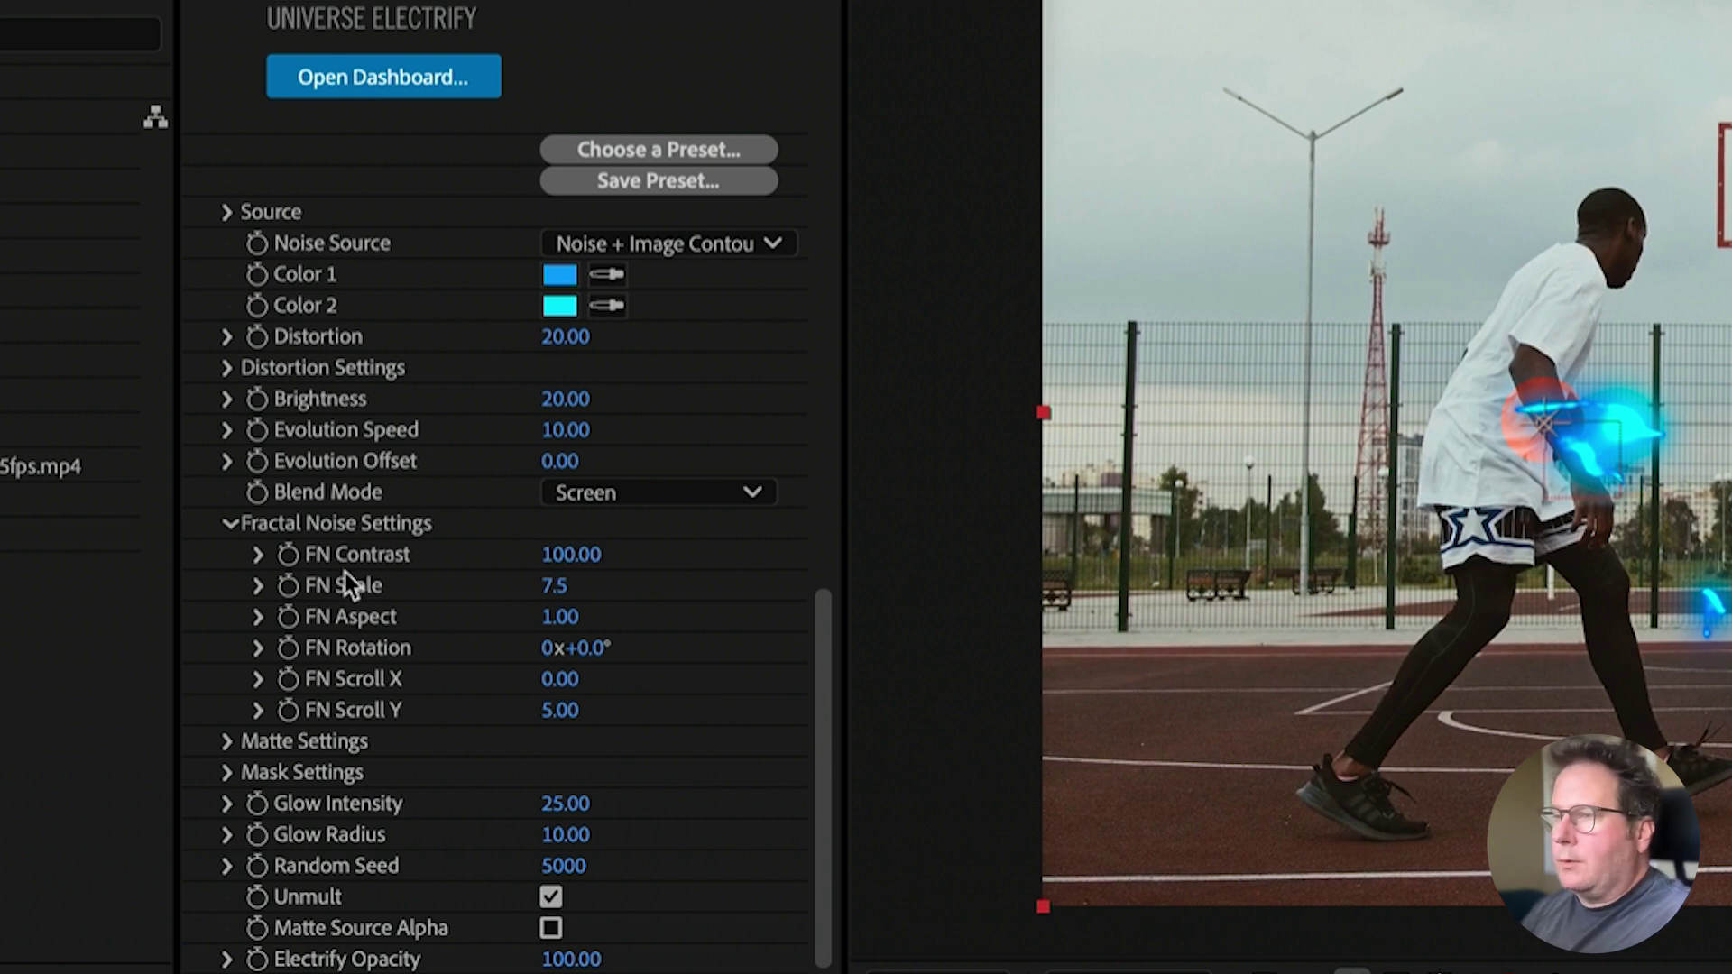
left_click_drag(568, 585, 579, 591)
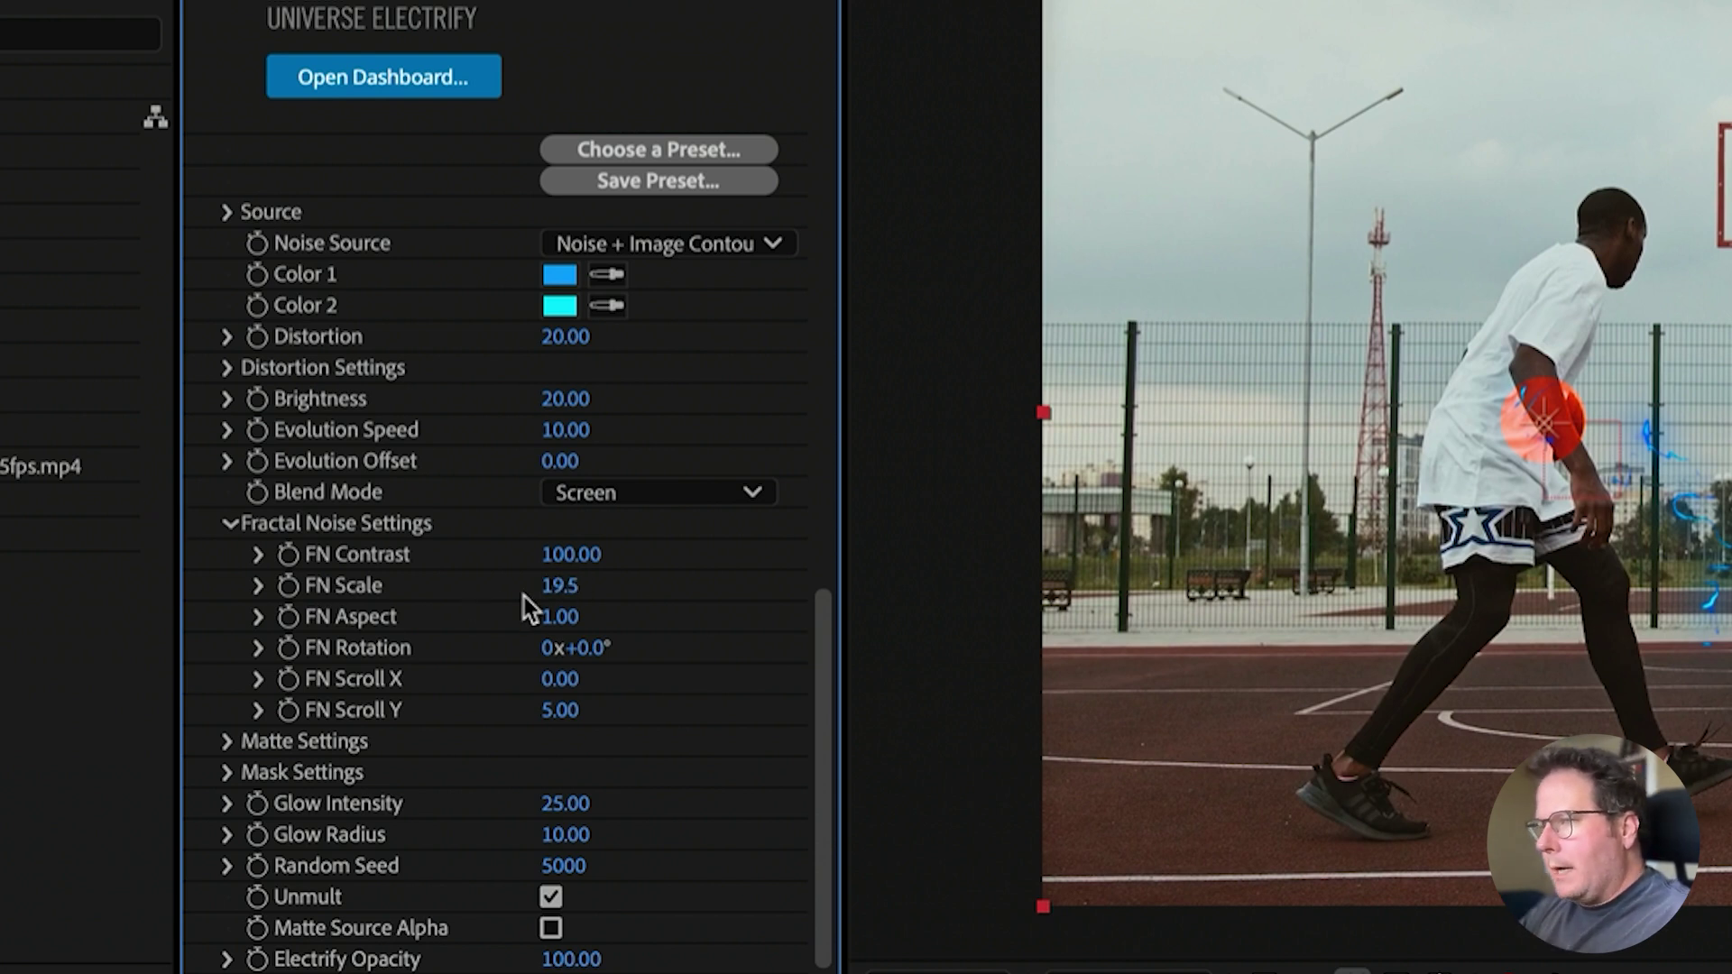
left_click(560, 587)
type("16")
key("Return")
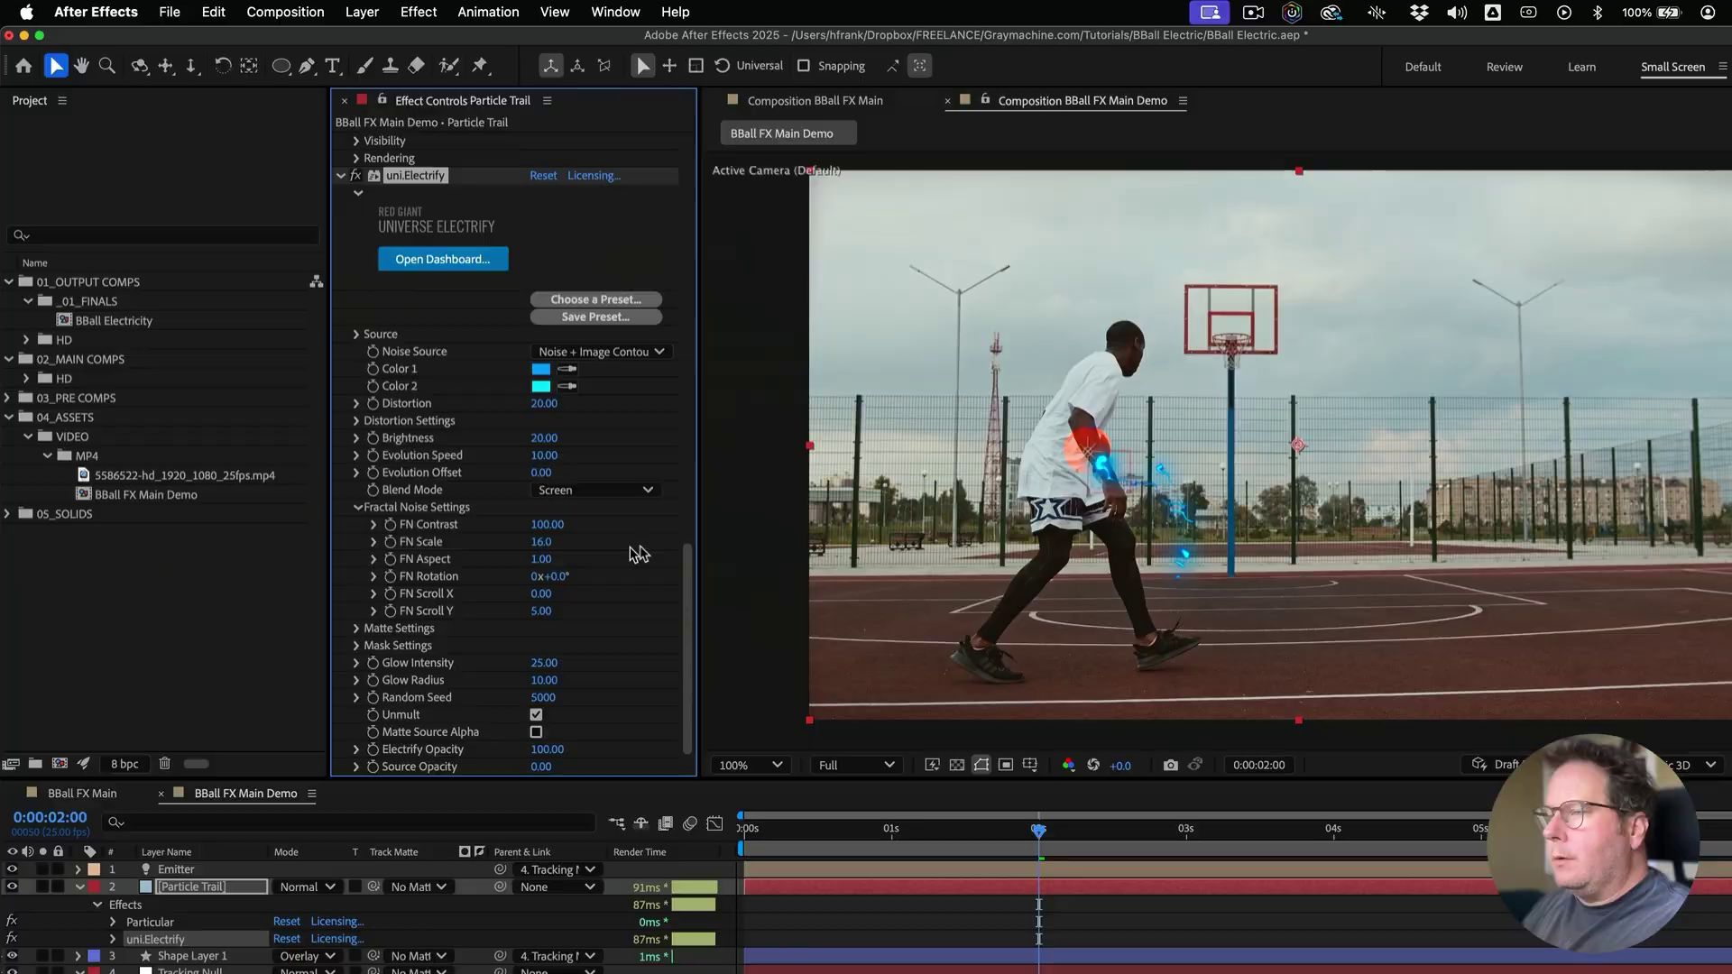
left_click_drag(934, 835, 952, 882)
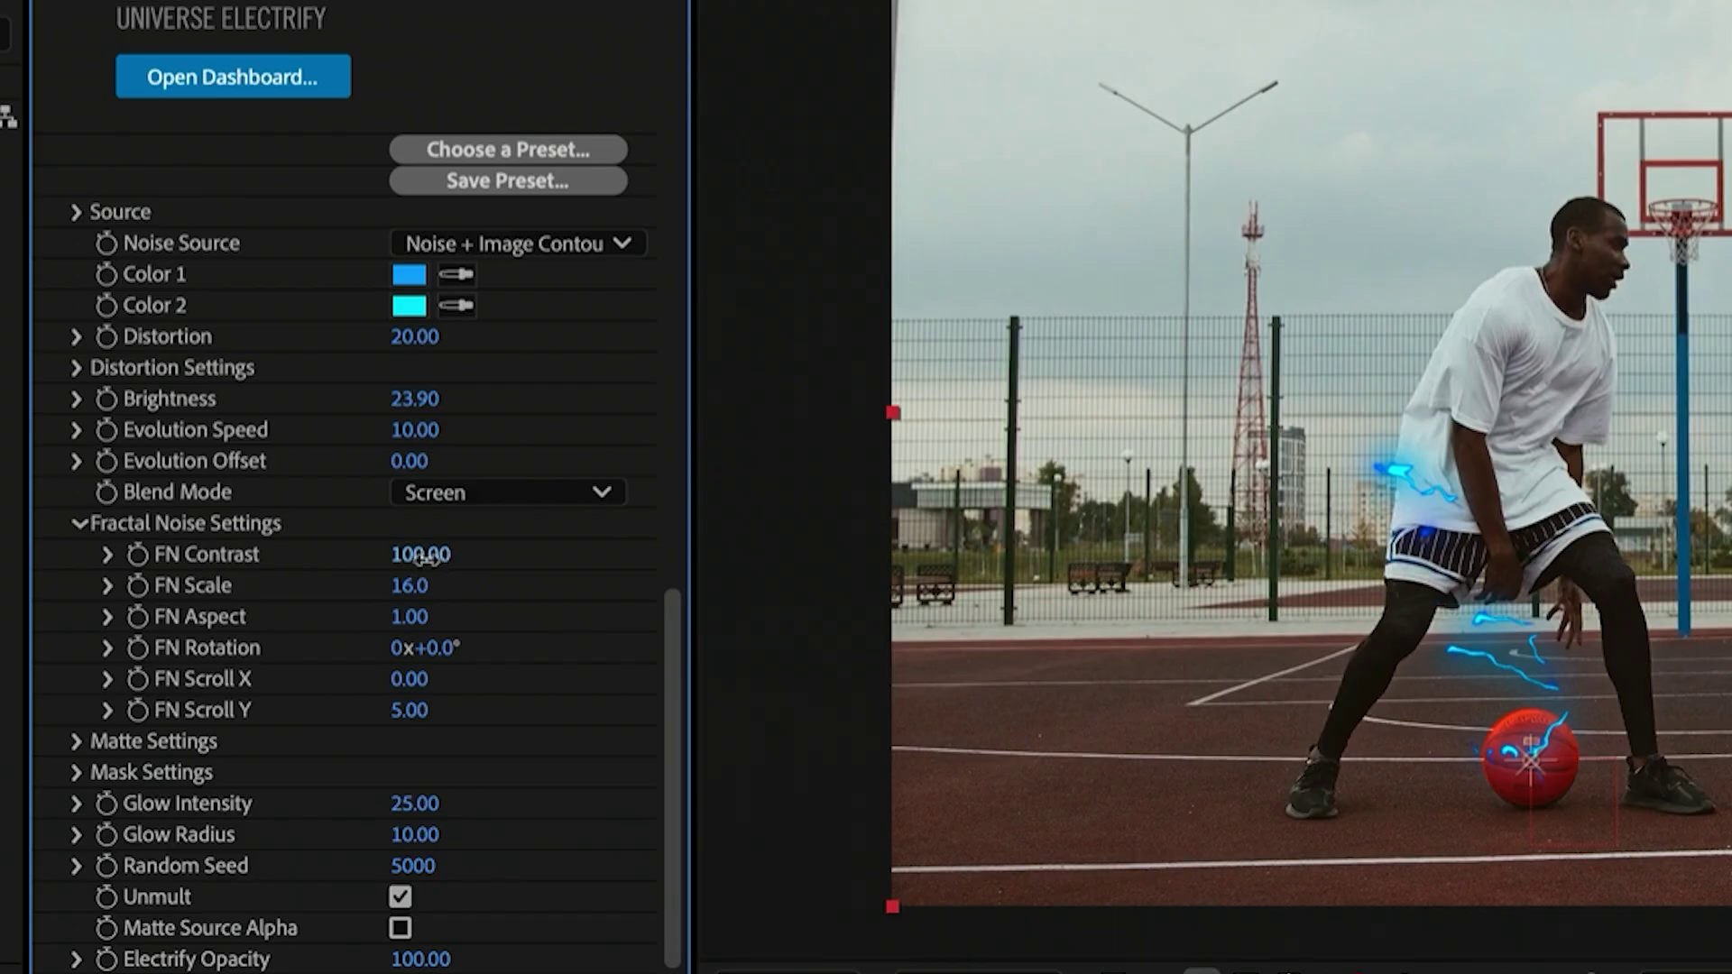
left_click_drag(419, 554, 381, 570)
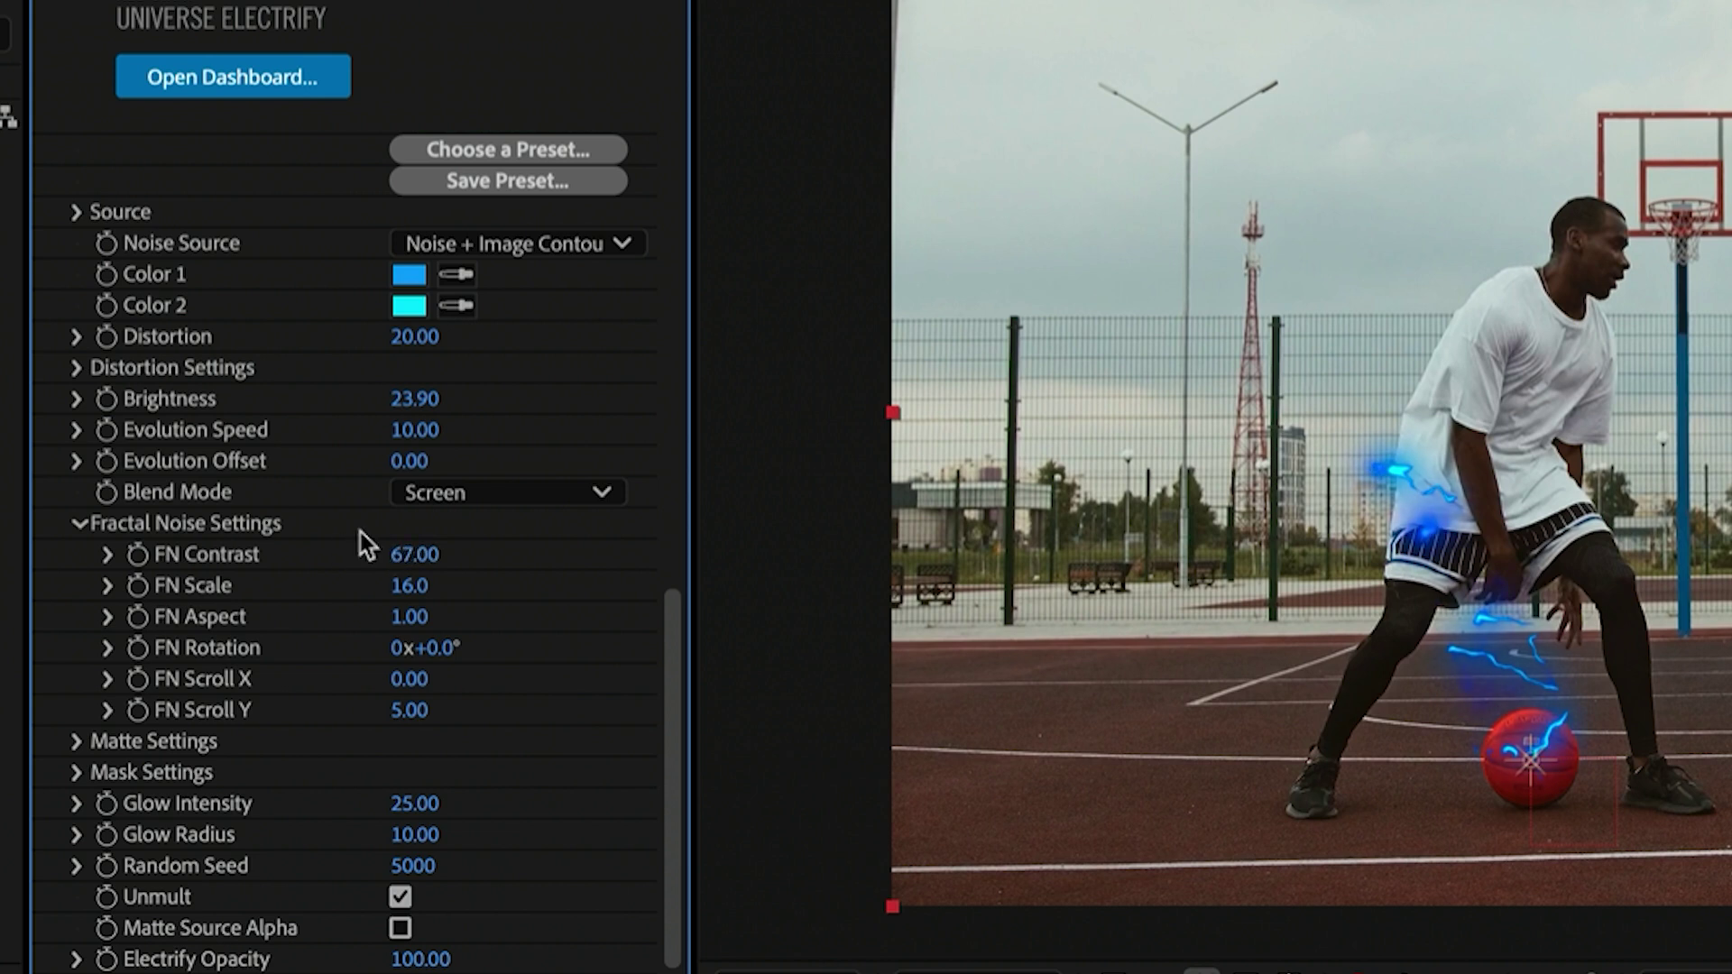
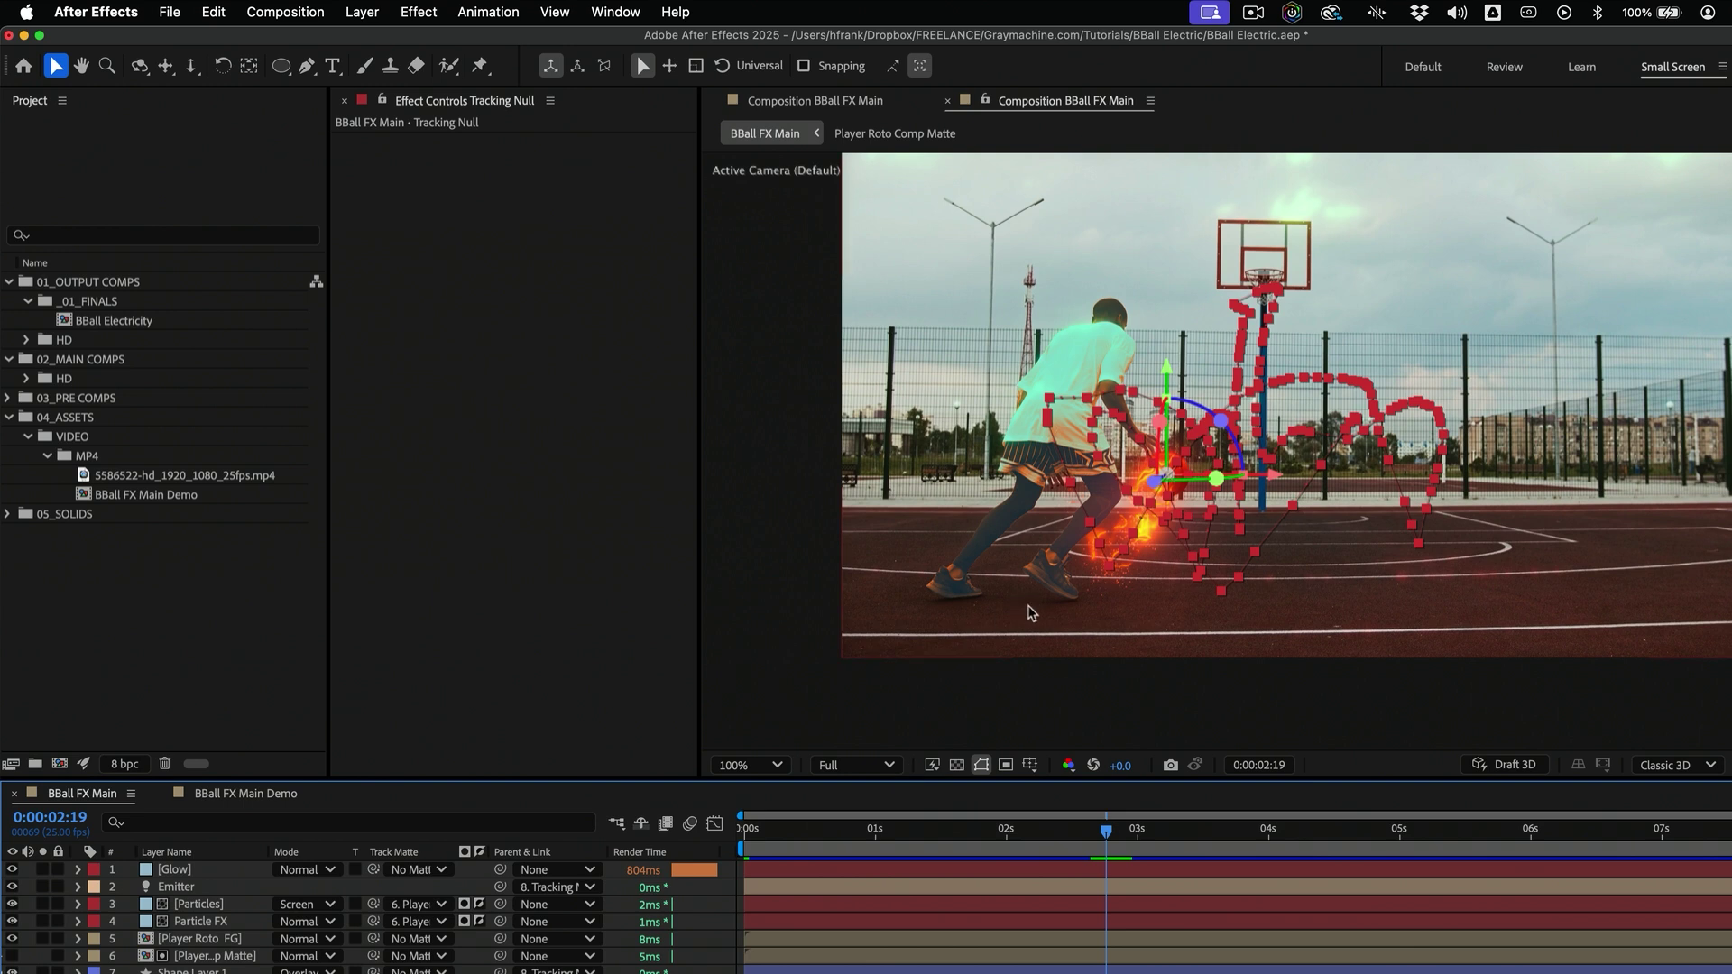
Examine the uni.Electrify settings on the Particle FX layer of BBall FX Main, and return to the BBall FX Main Demo composition
left_click(190, 922)
key("e")
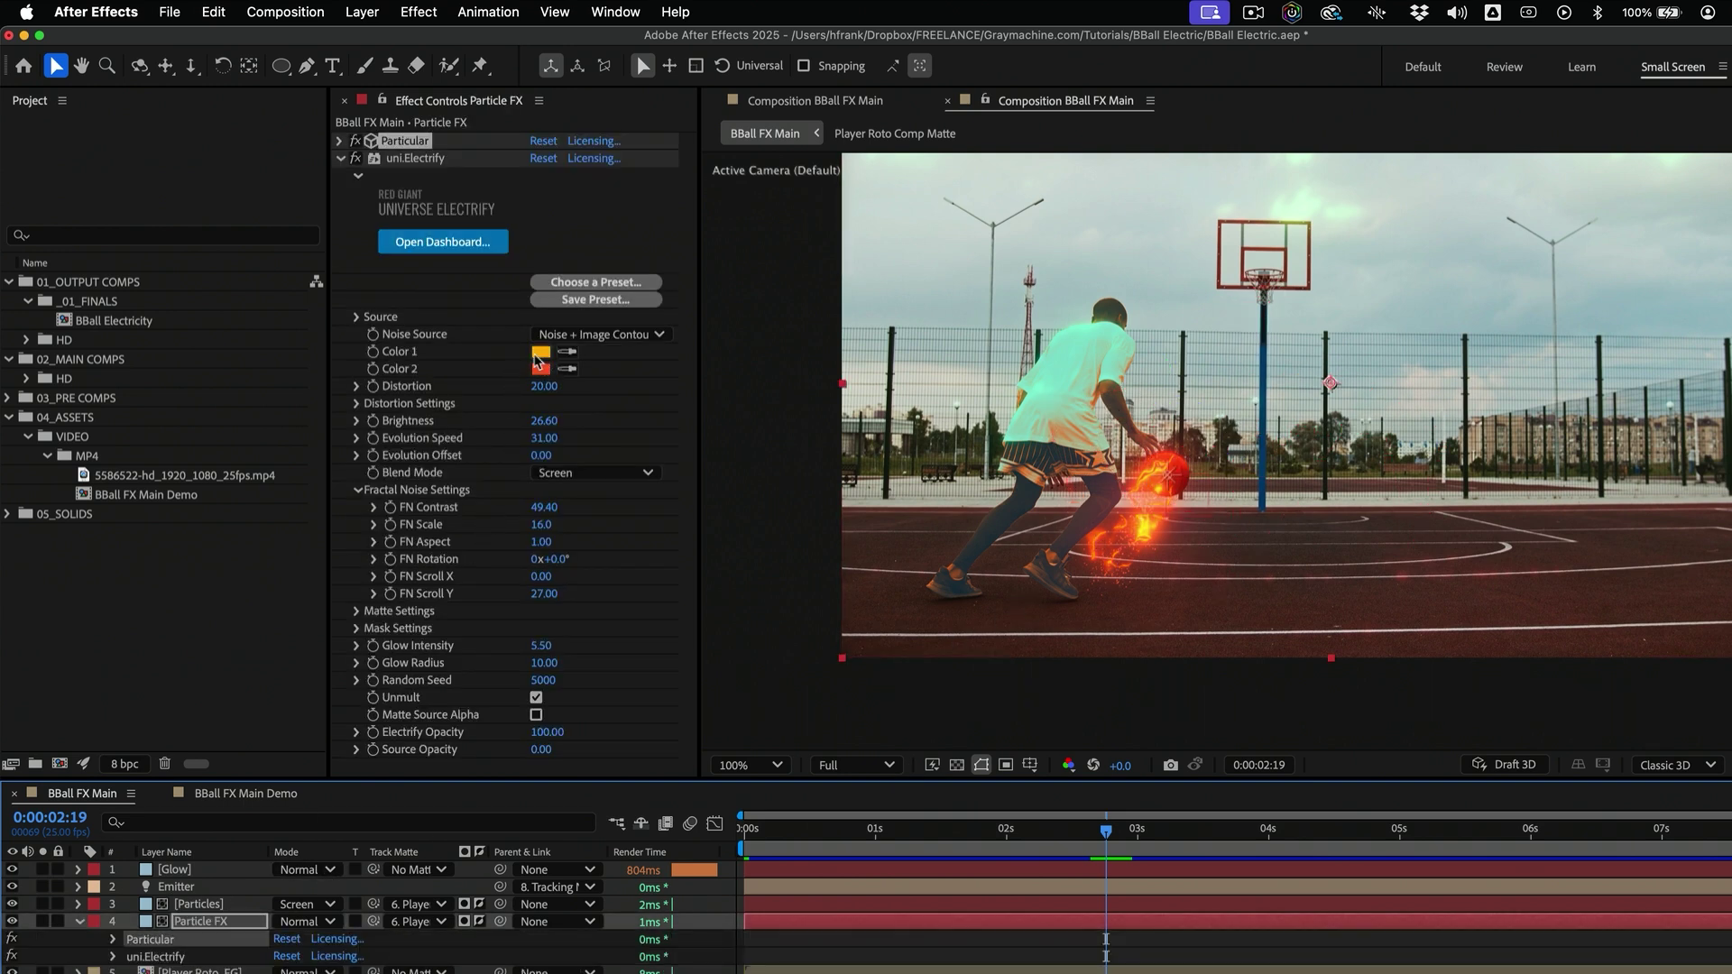
left_click(257, 797)
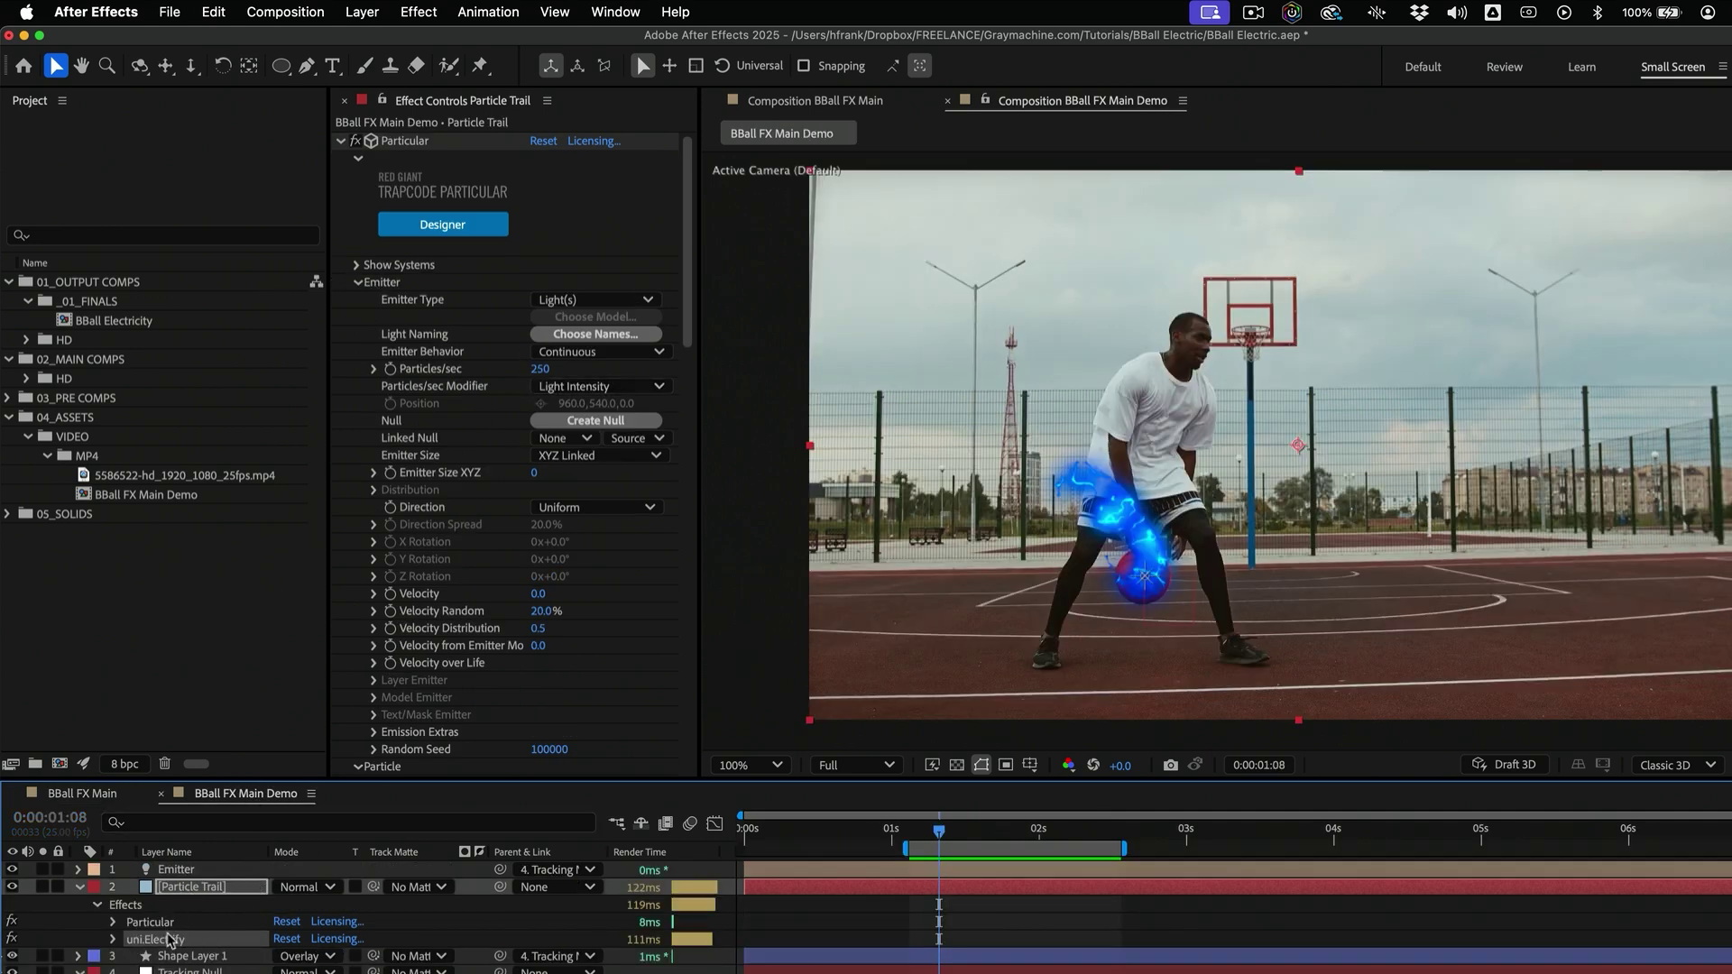
Set uni.Electrify's Color 1 on the Particle Trail layer to golden yellow, hex F5C71B
left_click(341, 141)
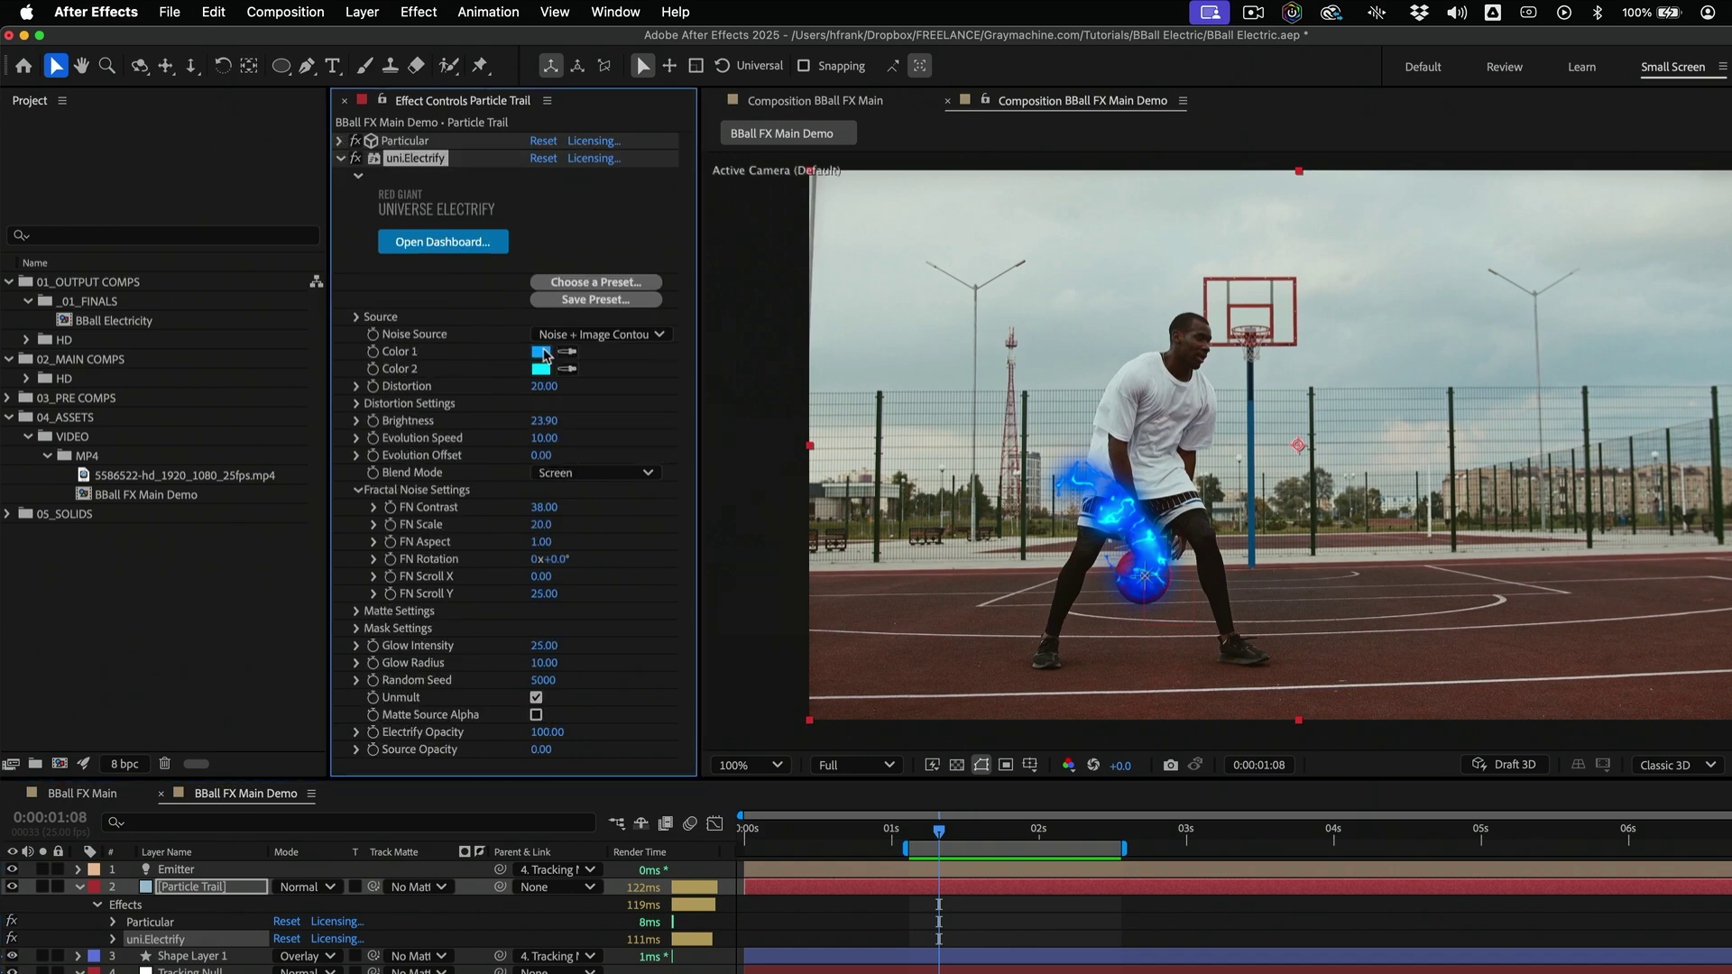
left_click(543, 353)
left_click_drag(1348, 370, 1114, 298)
left_click(991, 553)
mouse_move(932, 428)
left_mouse_down()
mouse_move(949, 397)
mouse_move(936, 343)
left_mouse_up()
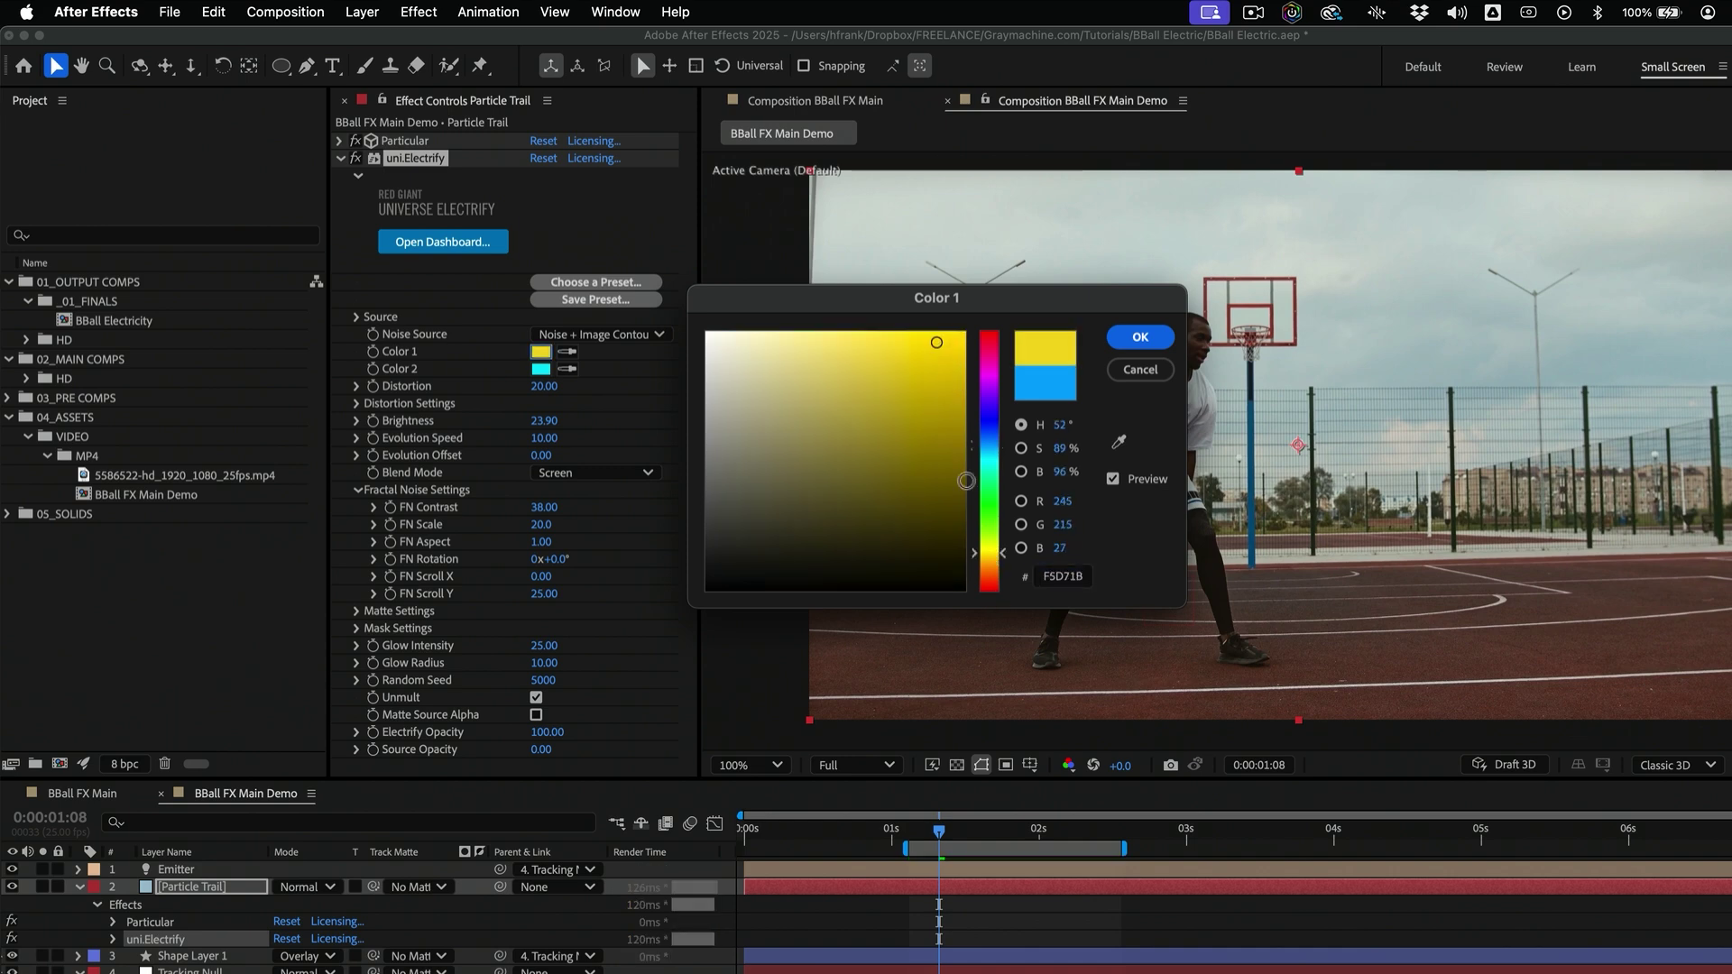
left_click(991, 558)
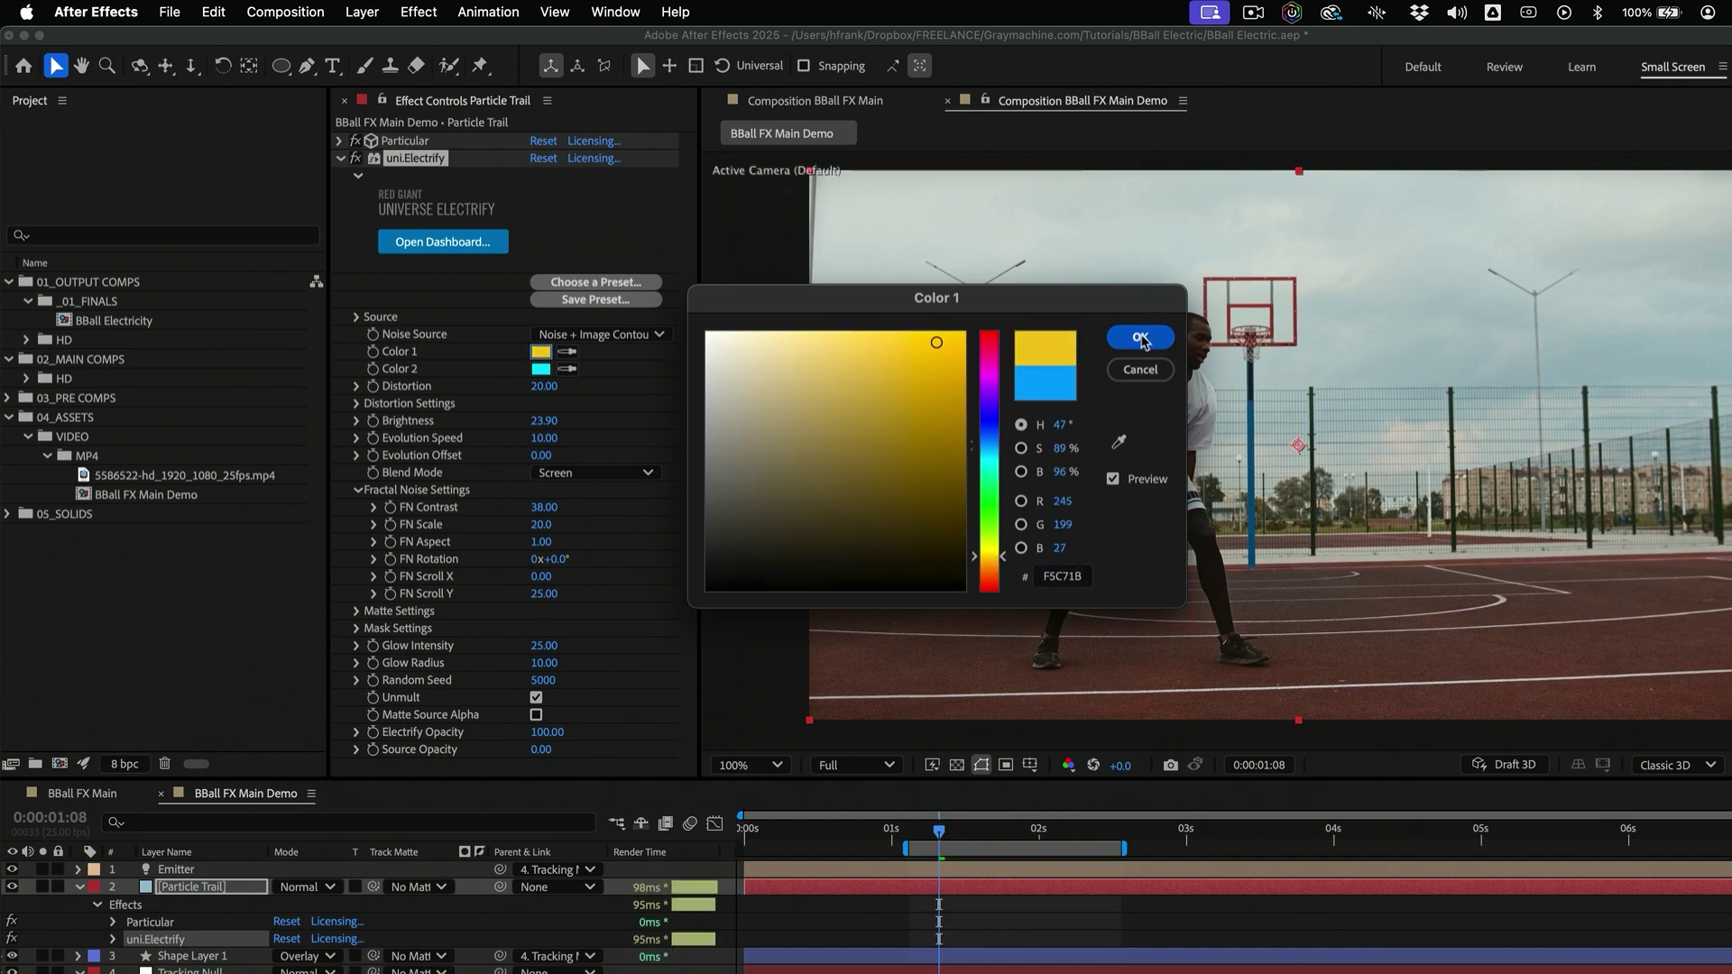
left_click(1140, 337)
Set uni.Electrify's Color 2 on the Particle Trail layer to orange-red, hex E25B22
left_click(541, 369)
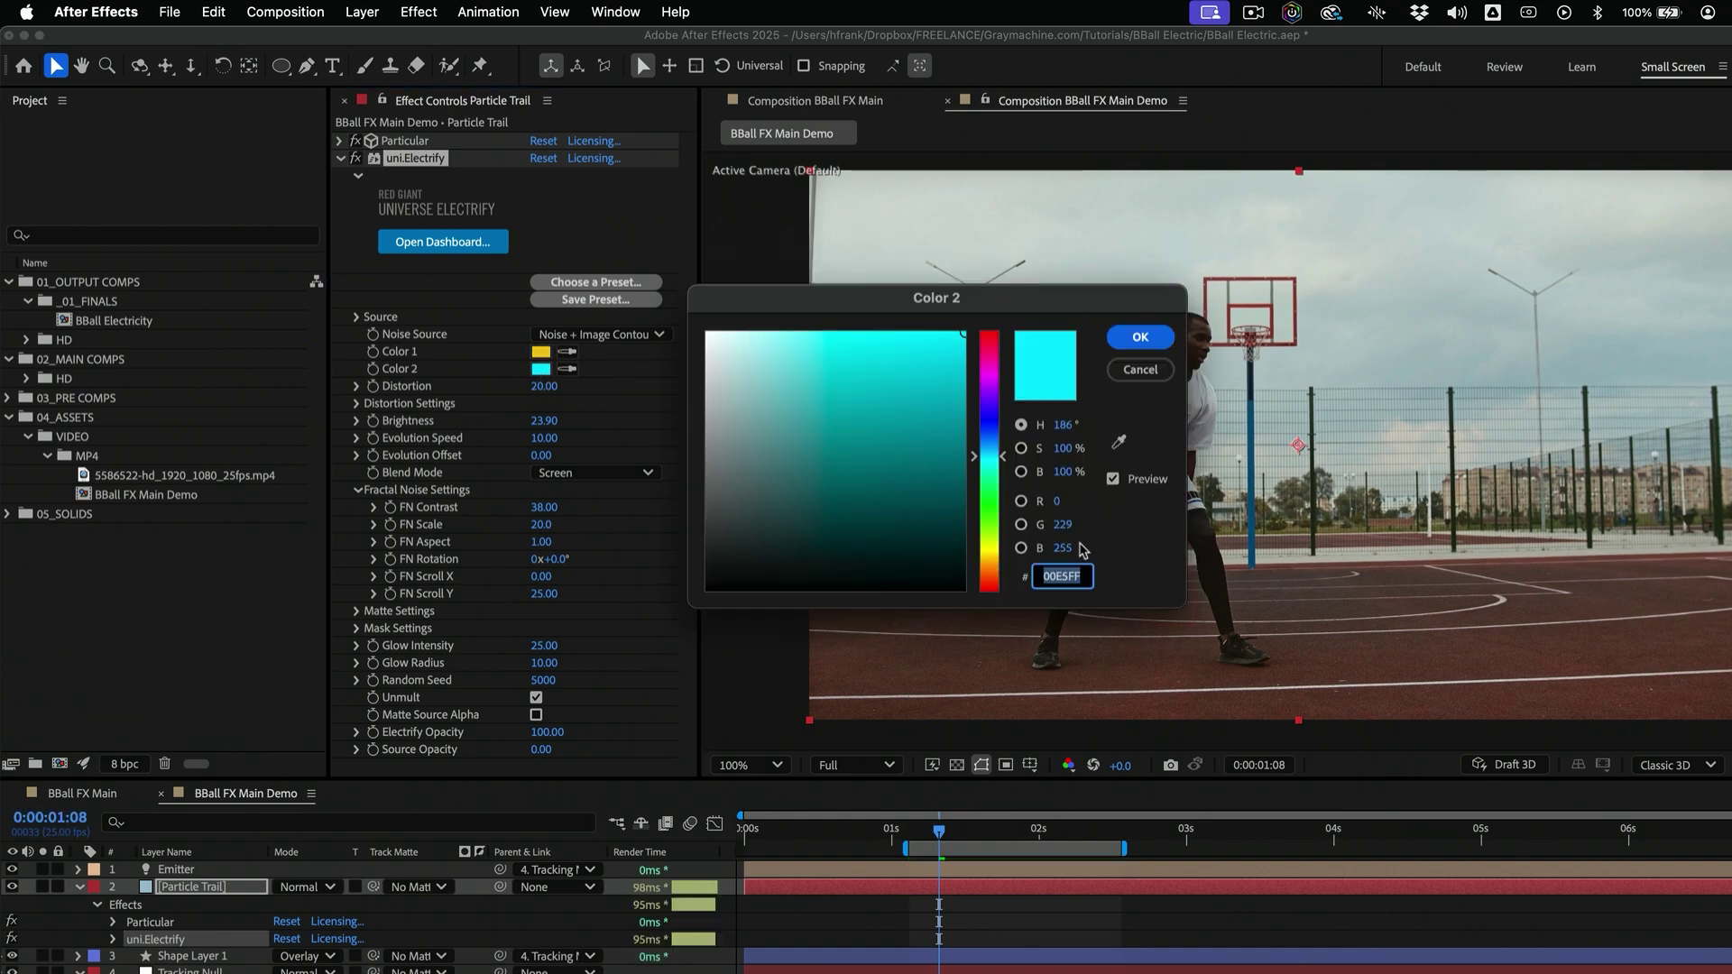
left_click(990, 580)
left_click_drag(939, 476, 937, 357)
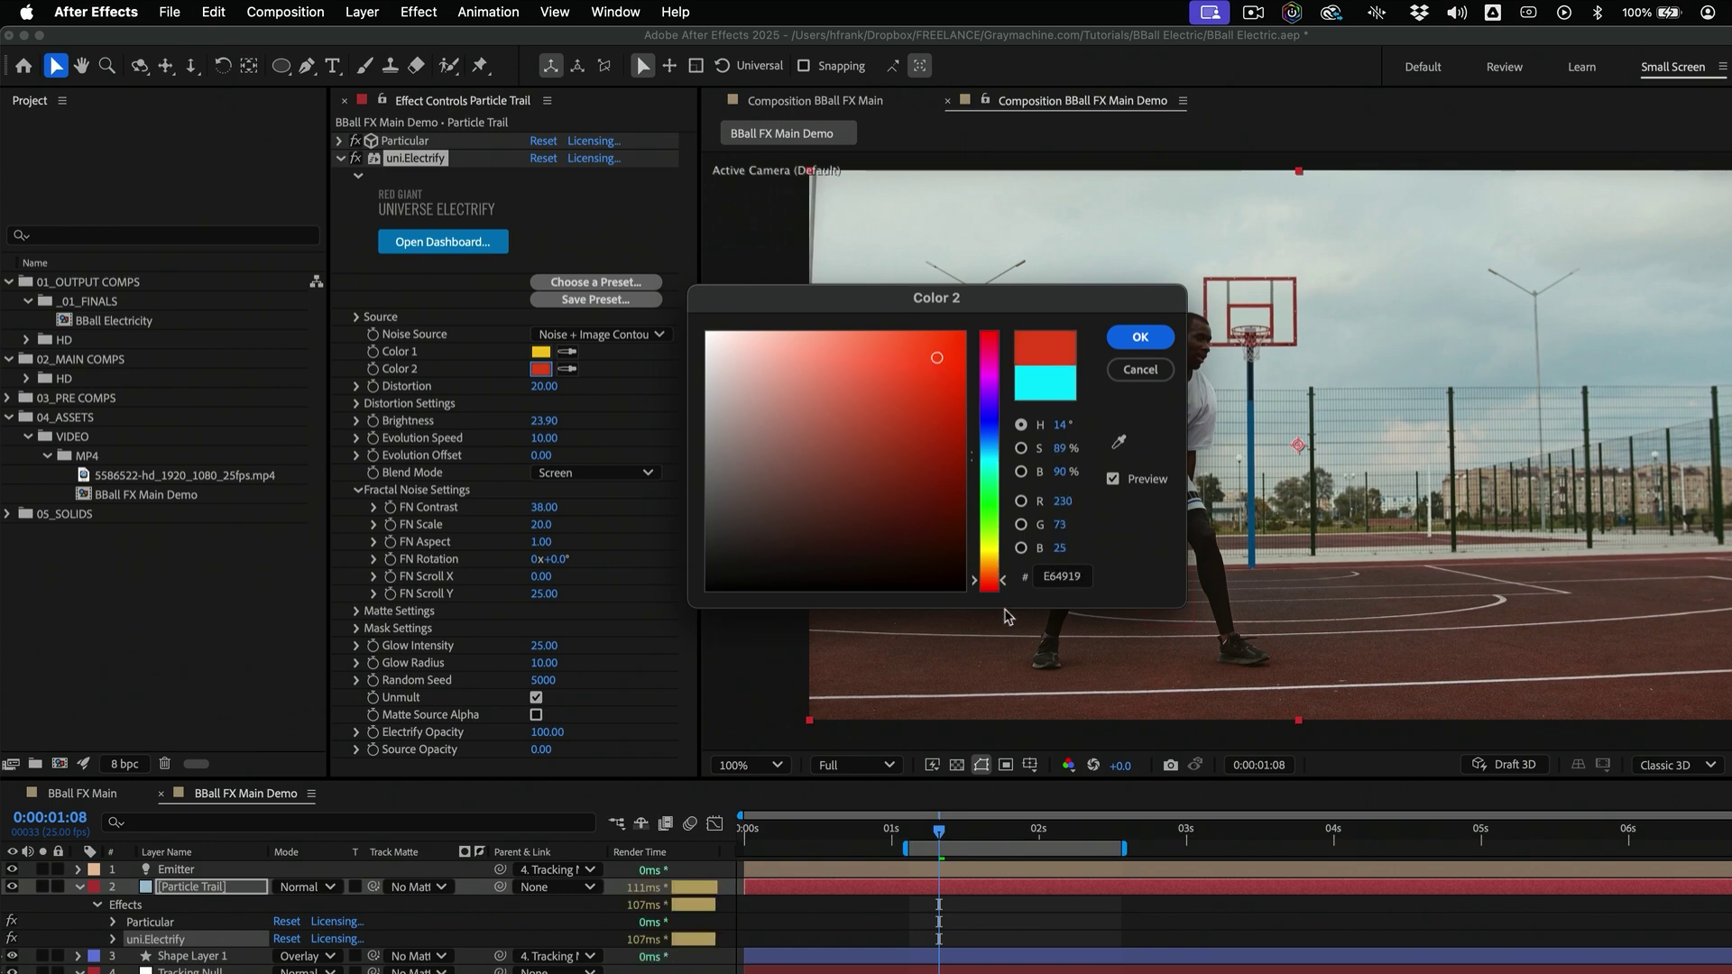
left_click_drag(994, 578, 993, 573)
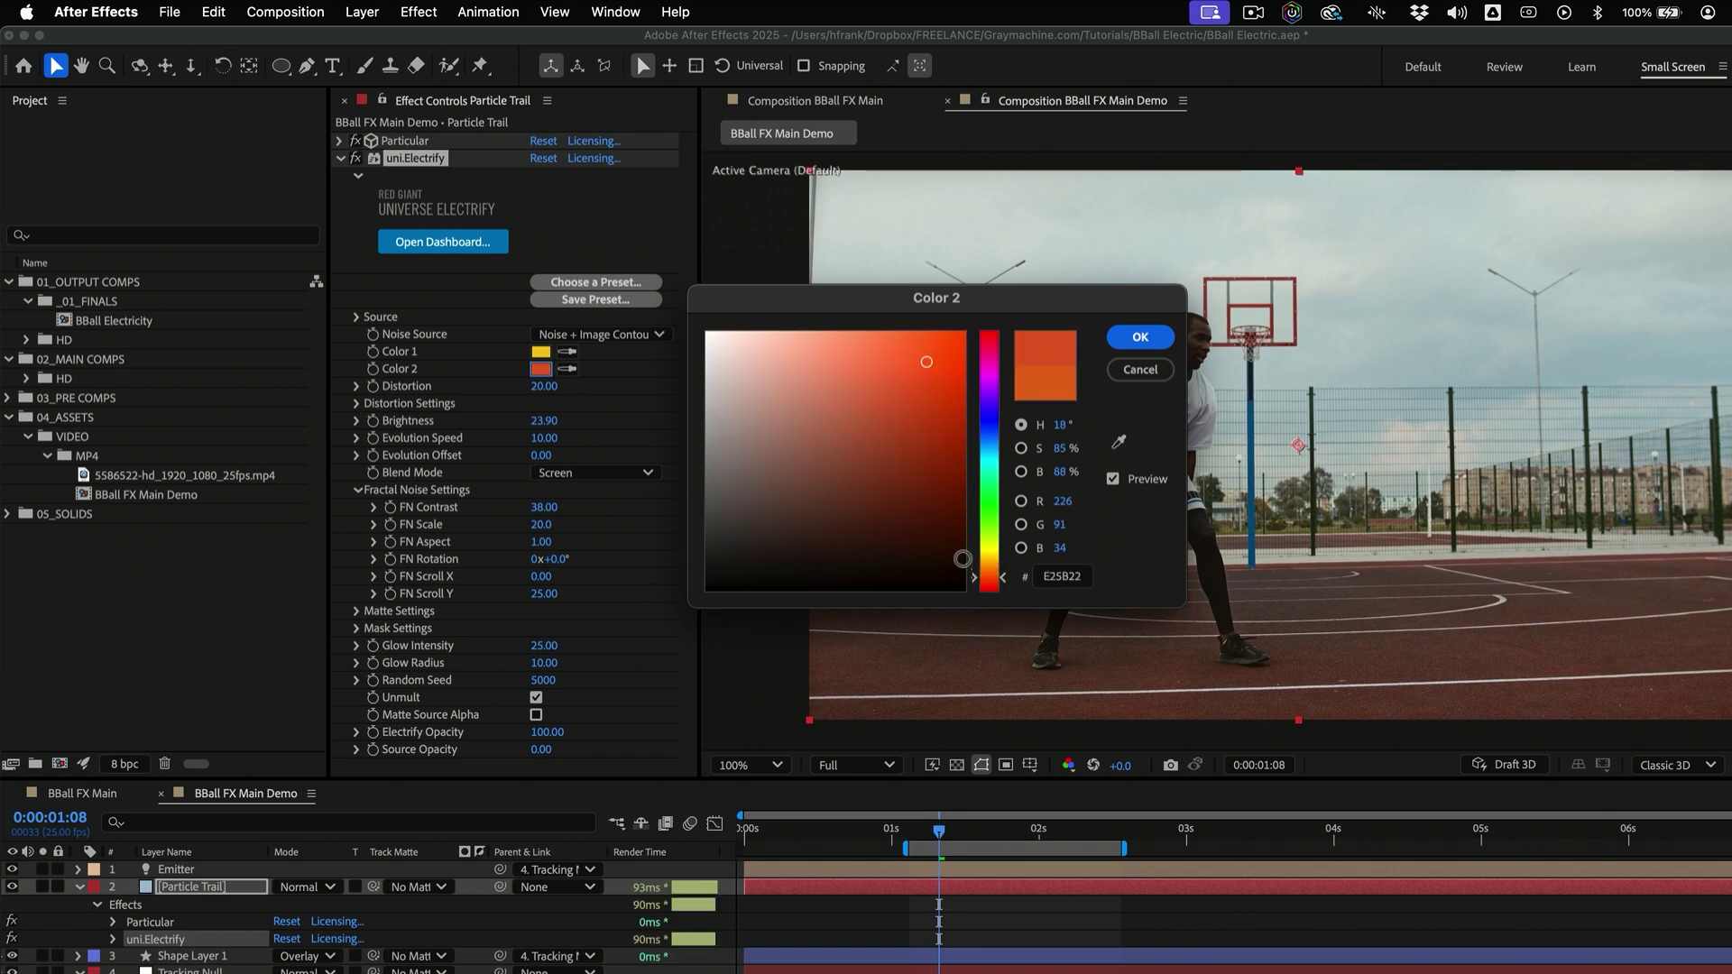
key("Return")
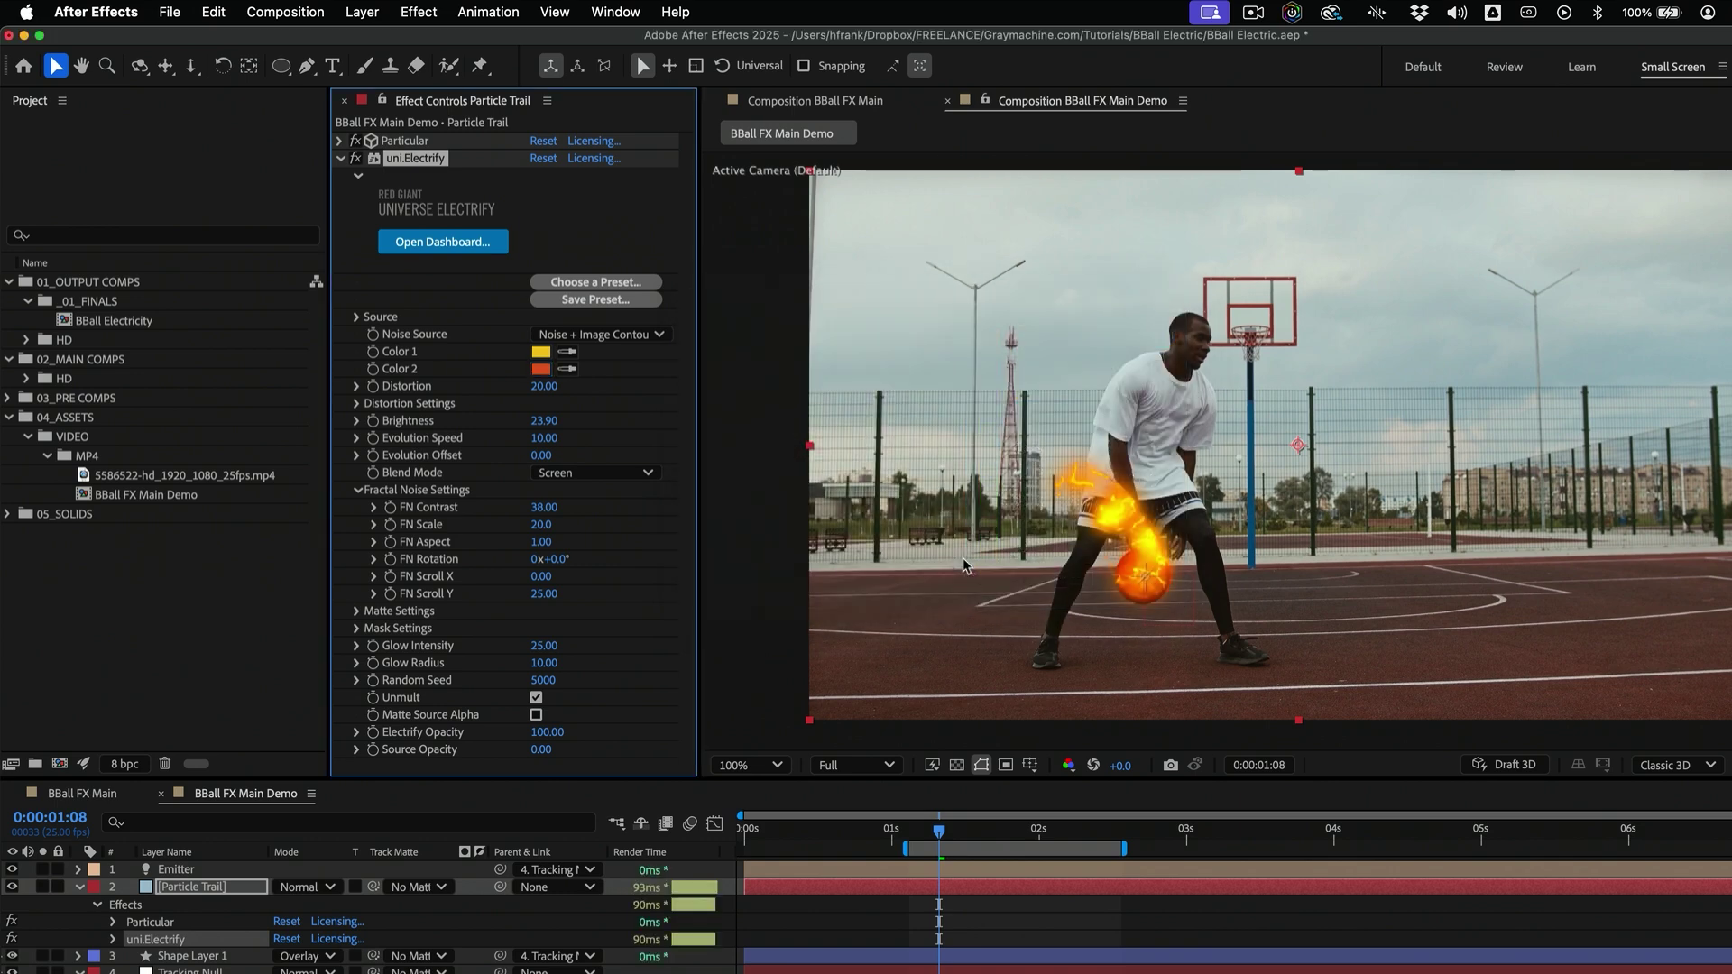
Scrub through the recolored trail and compare it with the finished trail in BBall FX Main, returning to the demo composition
left_click_drag(974, 827, 968, 873)
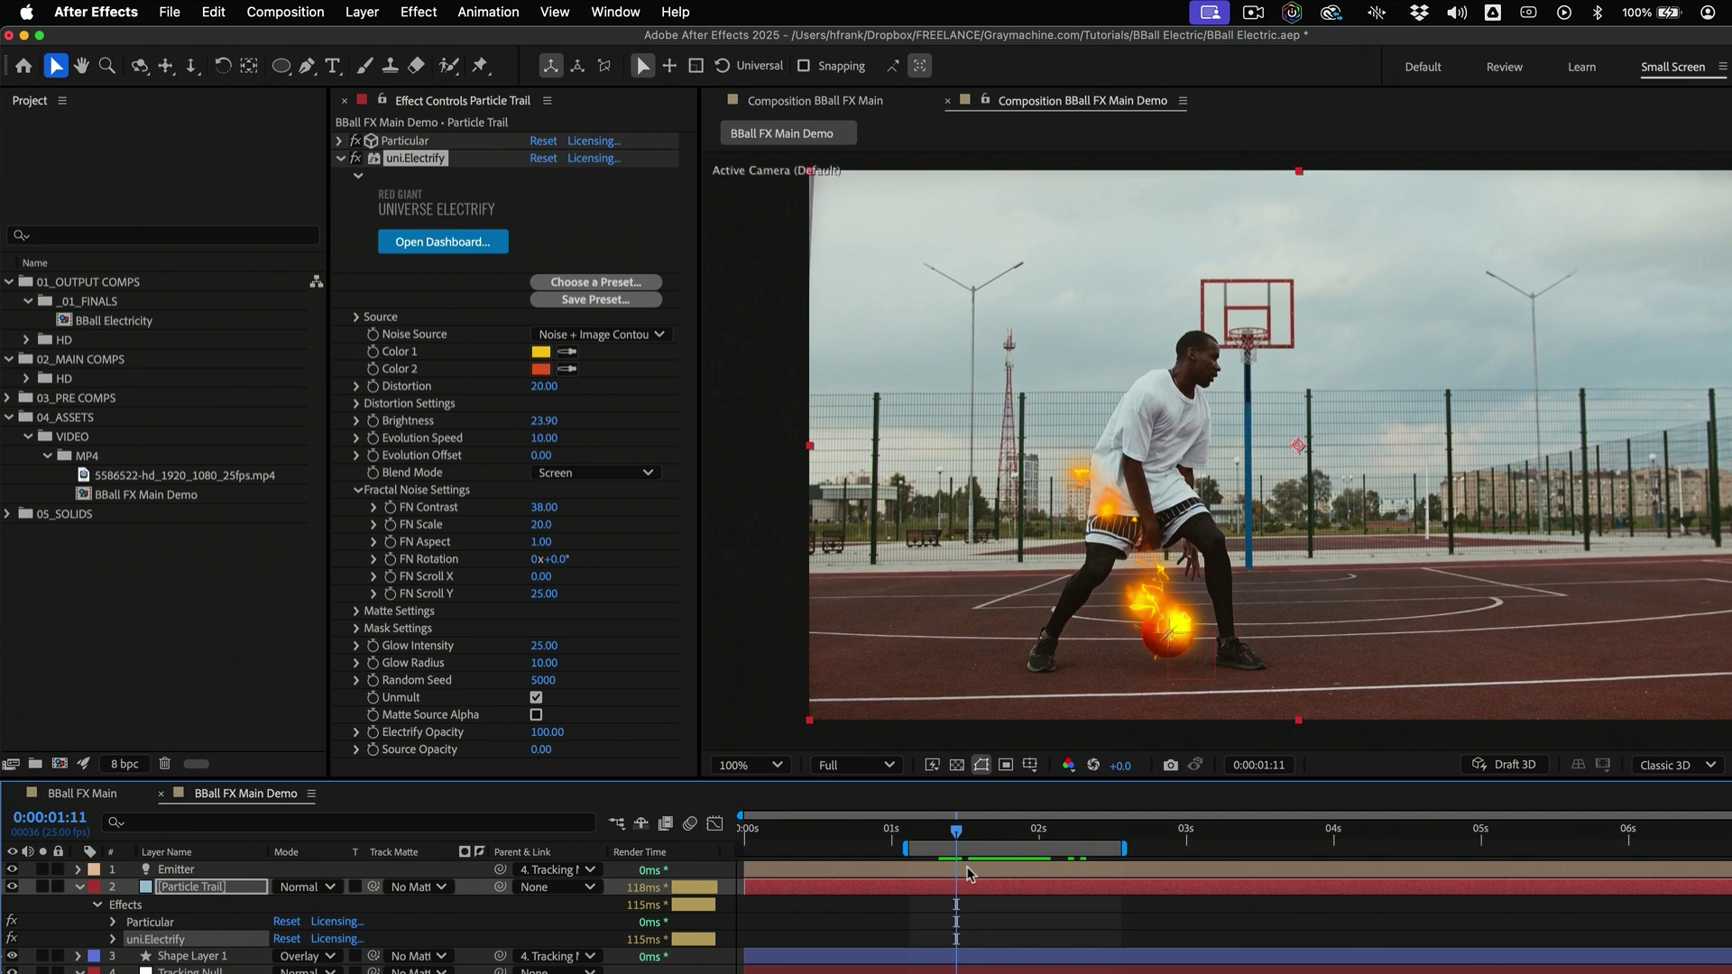
left_click(81, 793)
left_click_drag(1000, 835, 1079, 869)
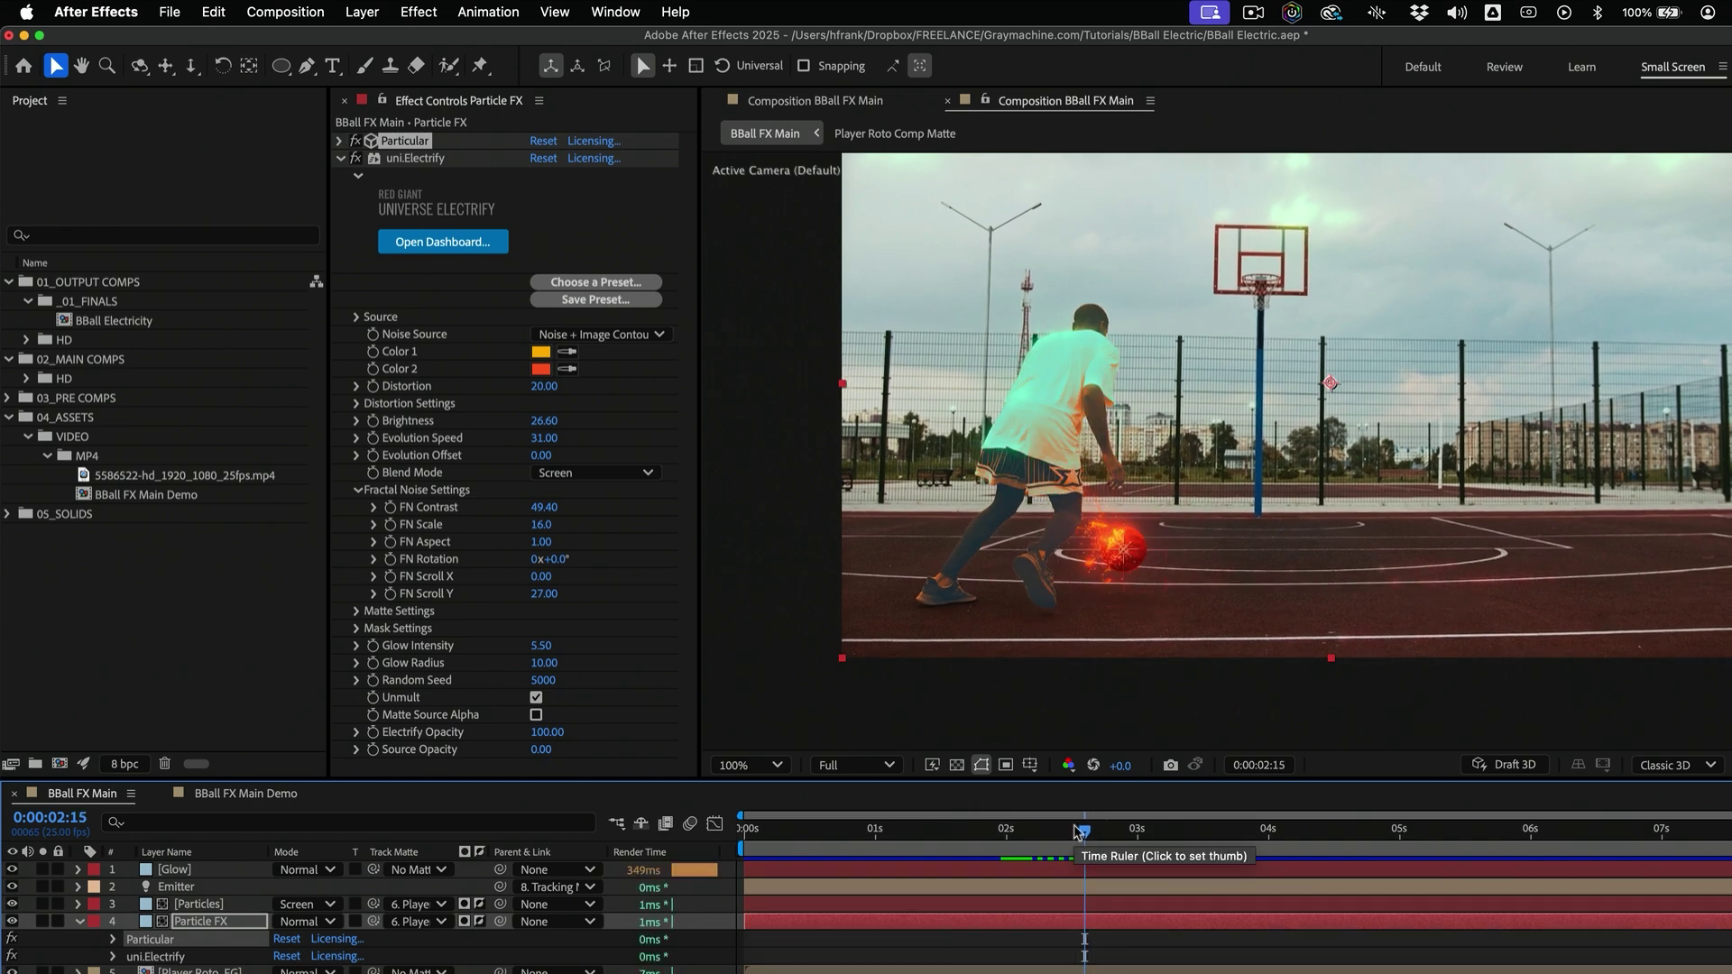
left_click(257, 794)
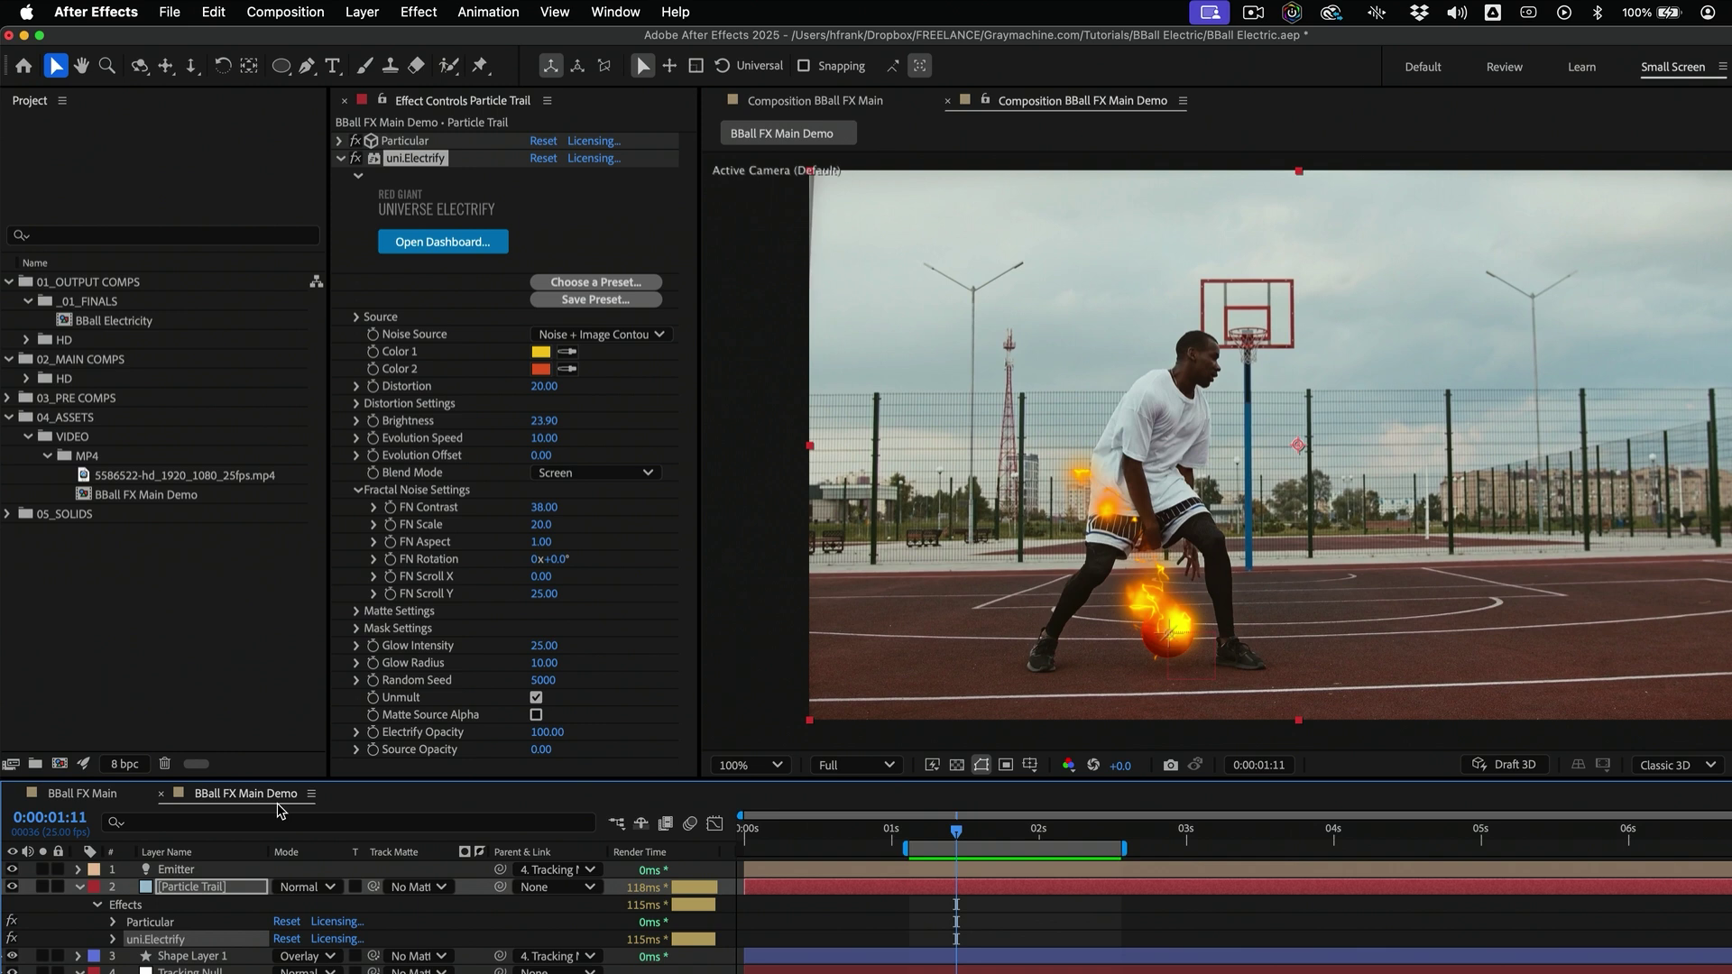
Rename the Particle Trail layer as Particle Trail Electric
left_click(189, 892)
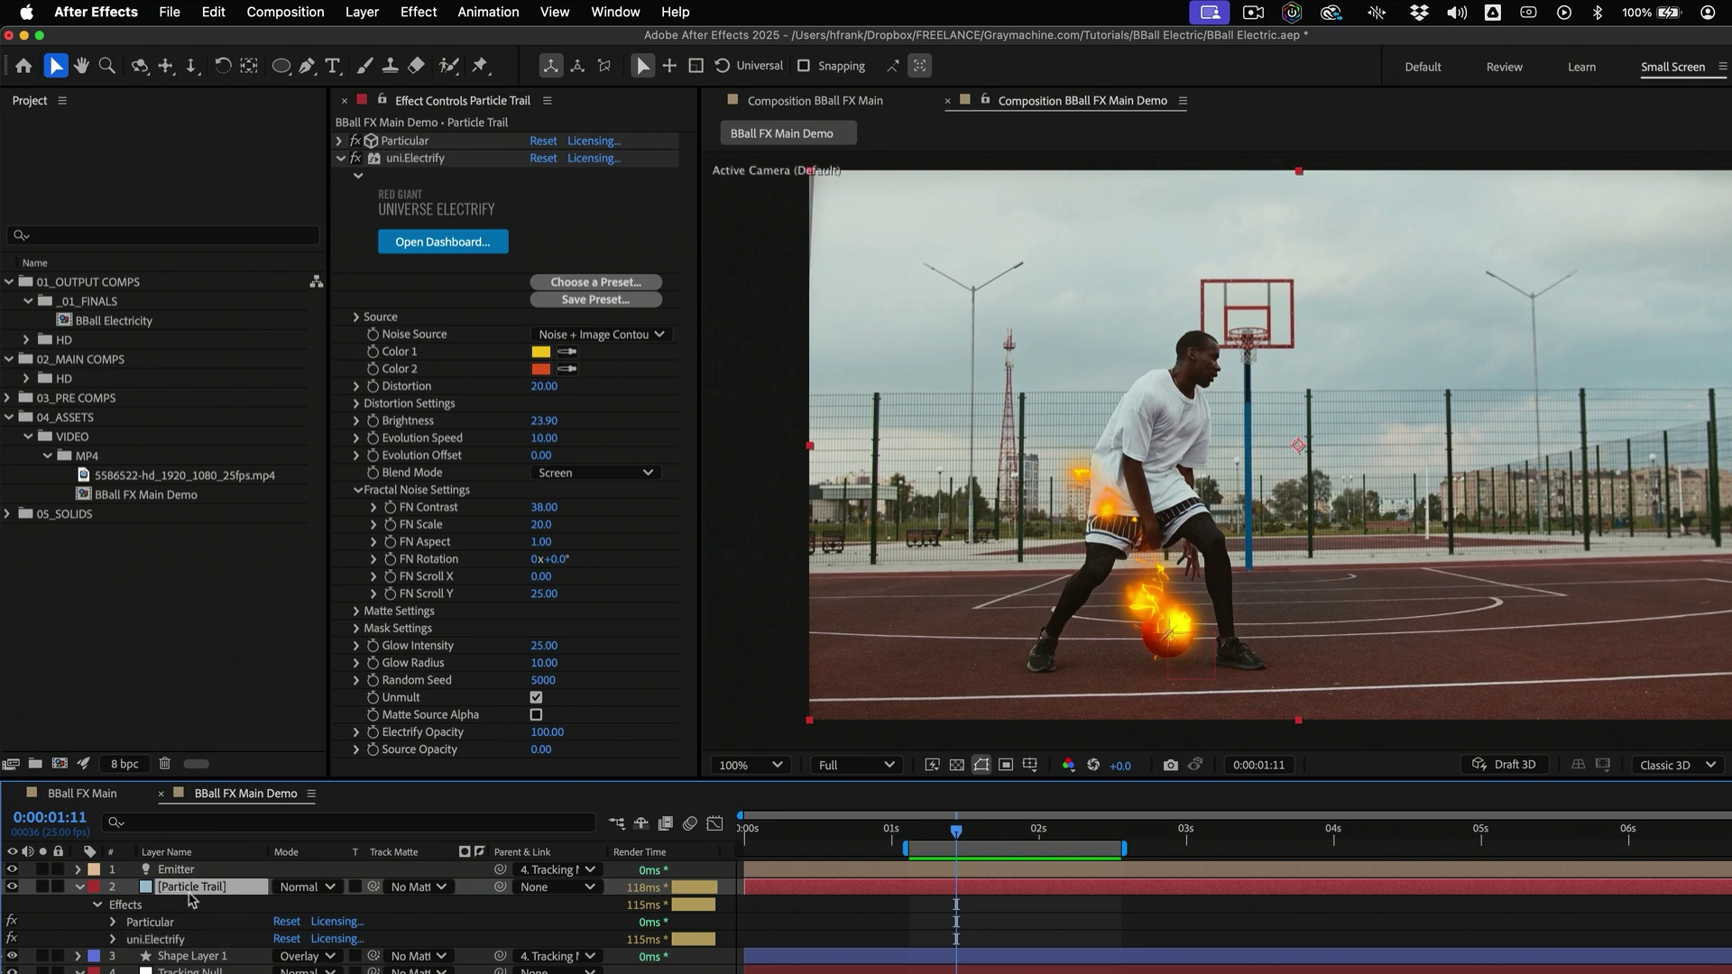
key("Return")
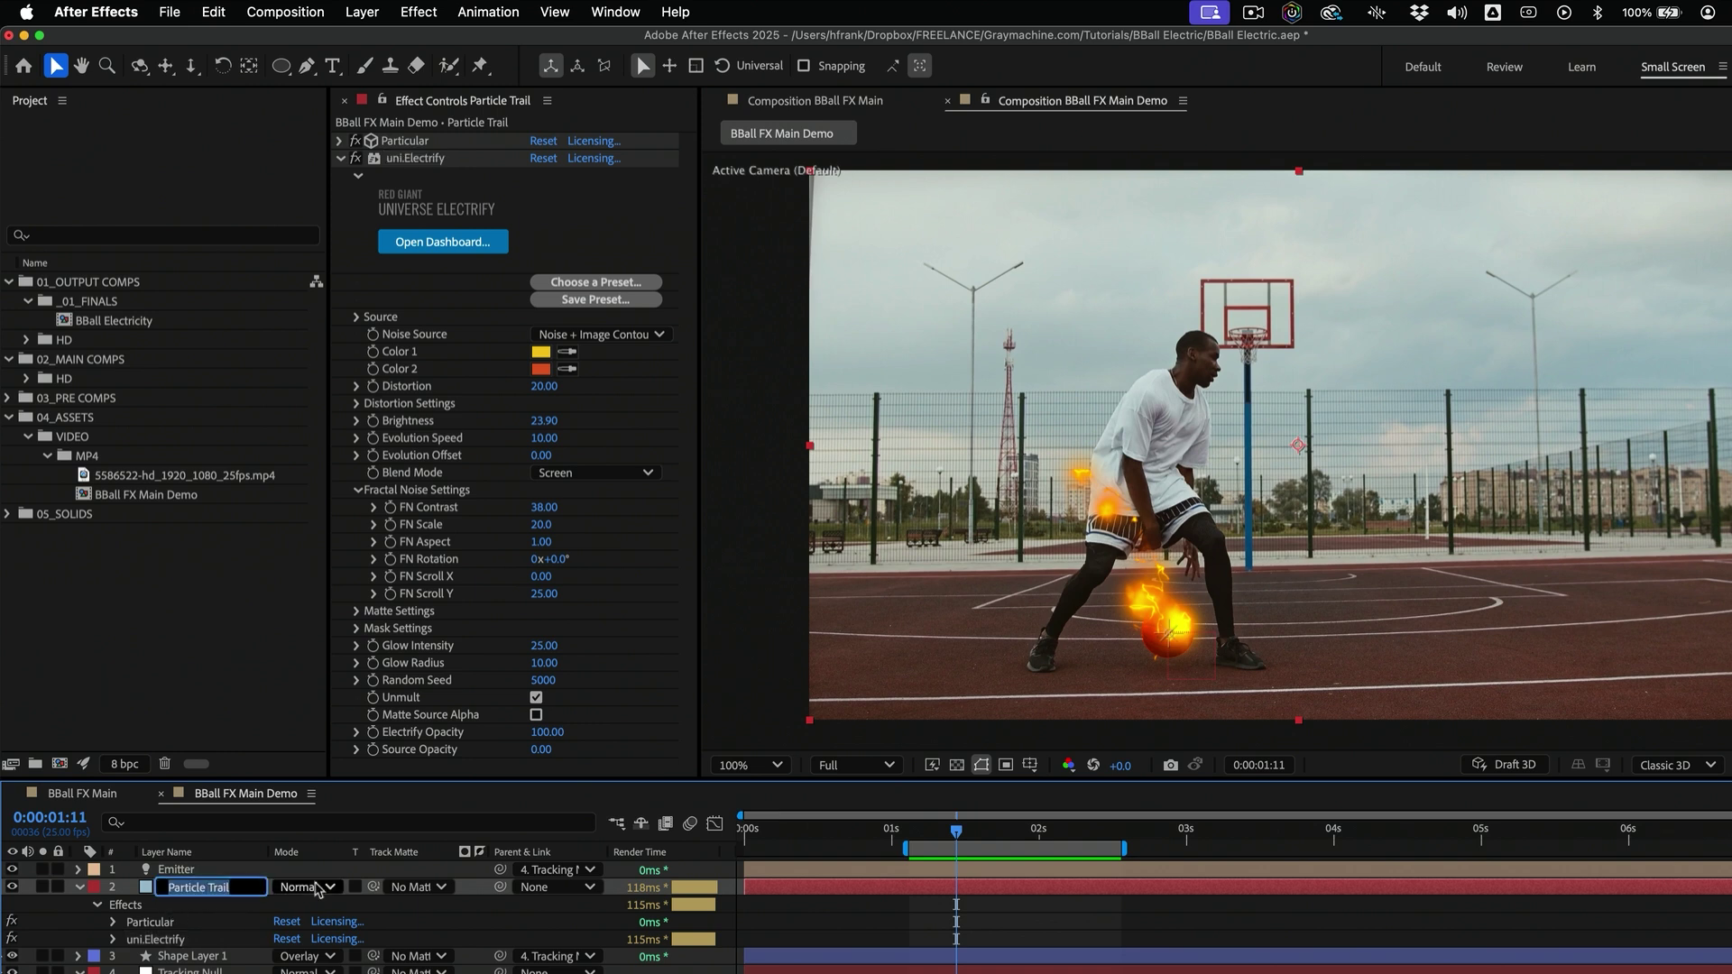
key("Return")
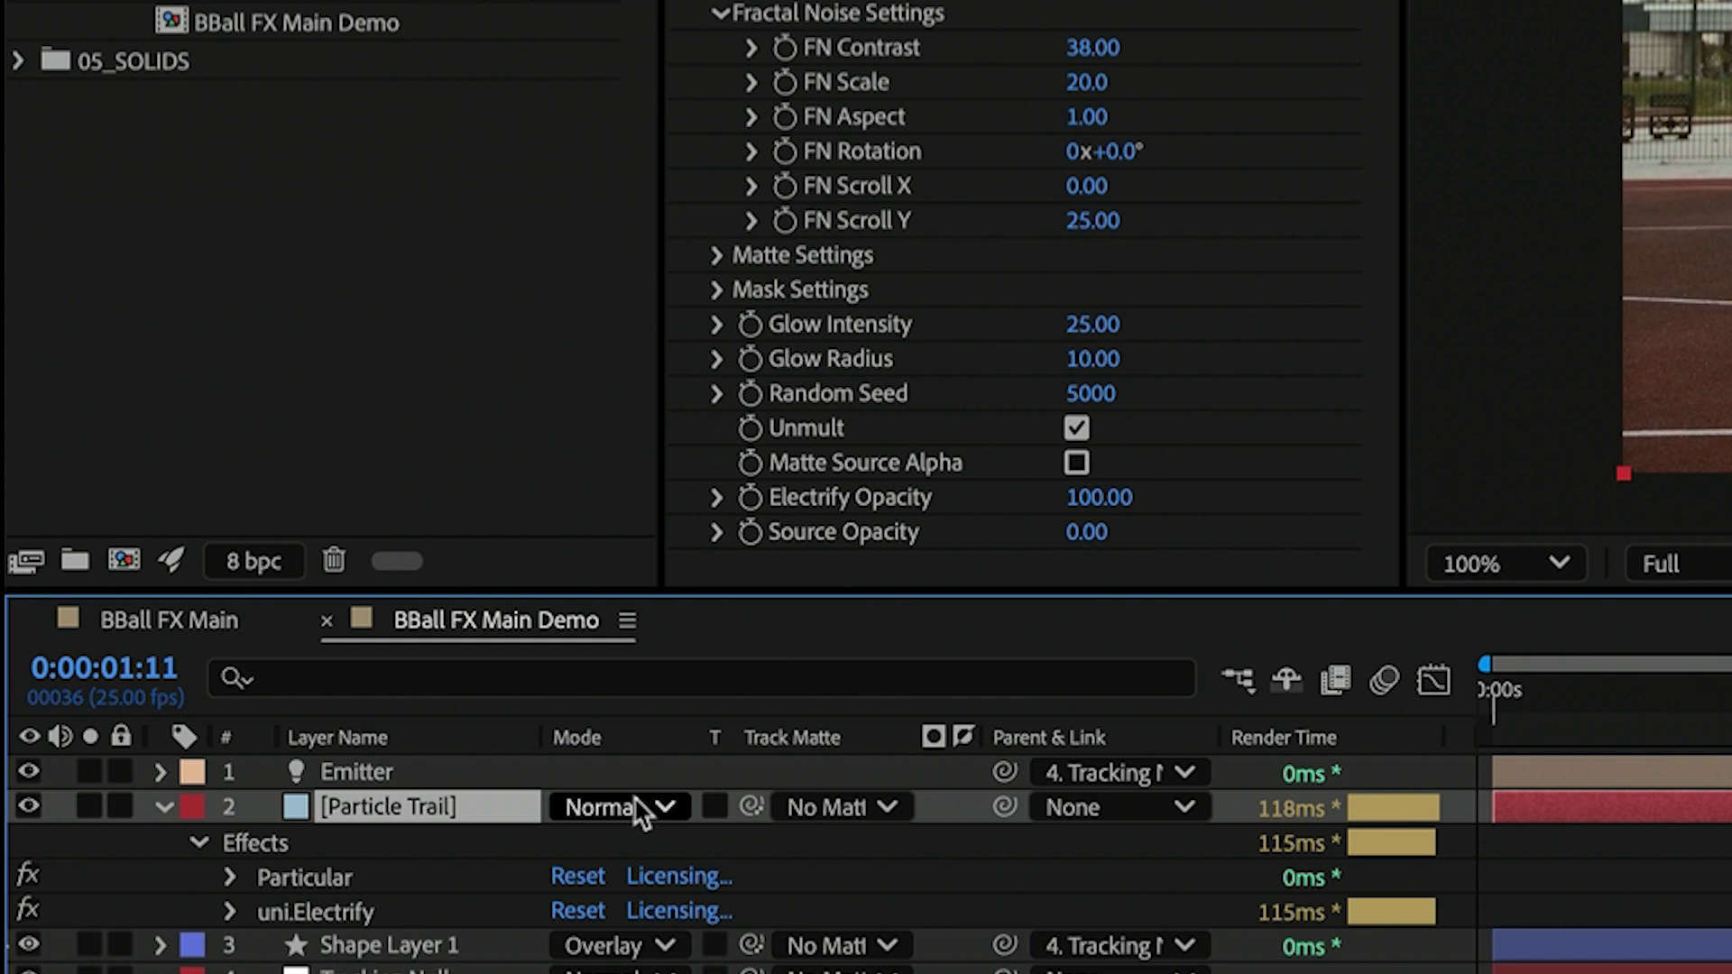
key("Return")
key("Right")
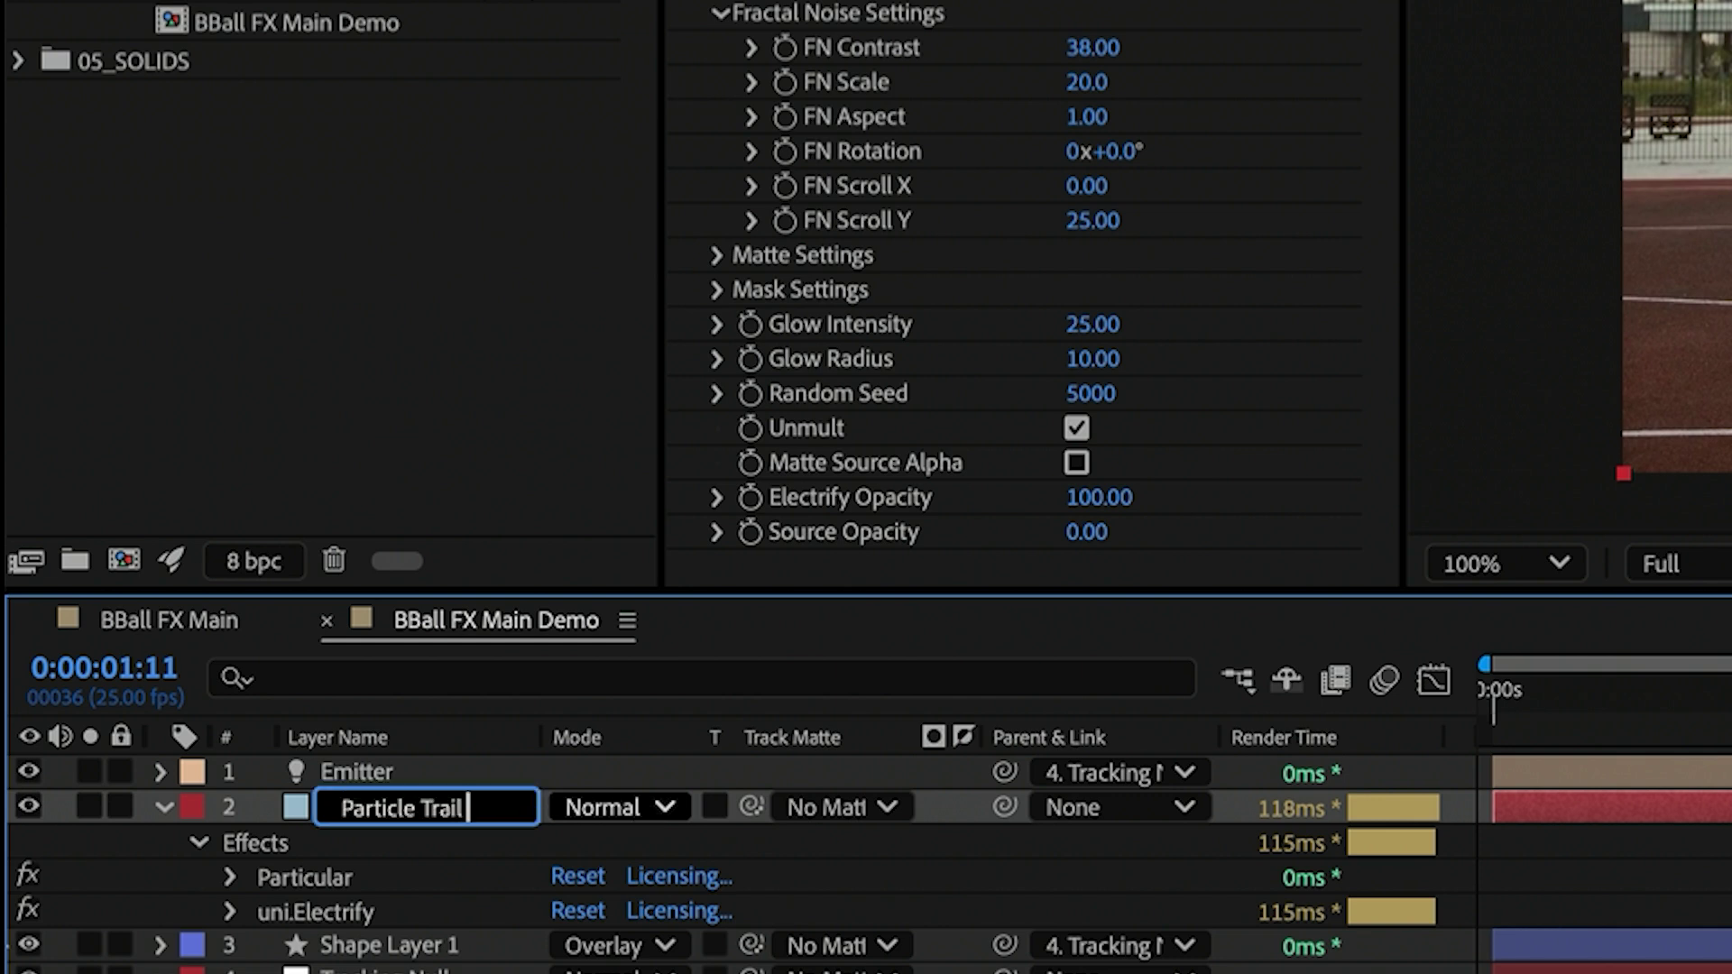
type("Electric")
key("BackSpace")
key("BackSpace")
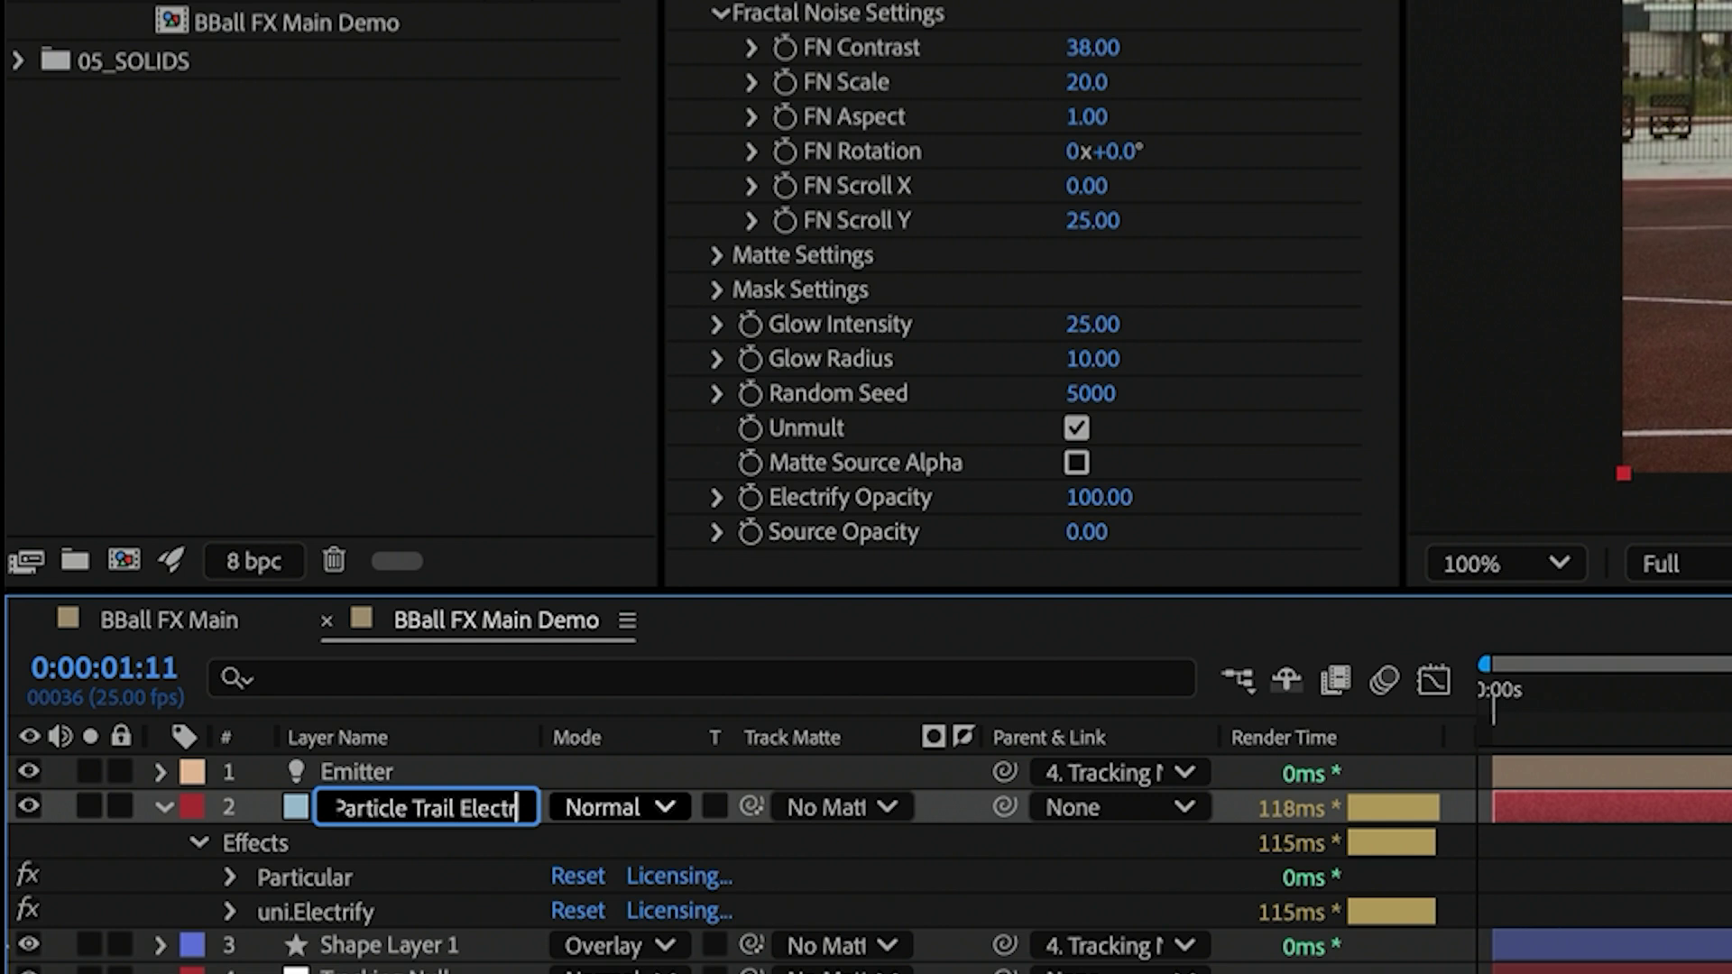
type("ic")
key("Return")
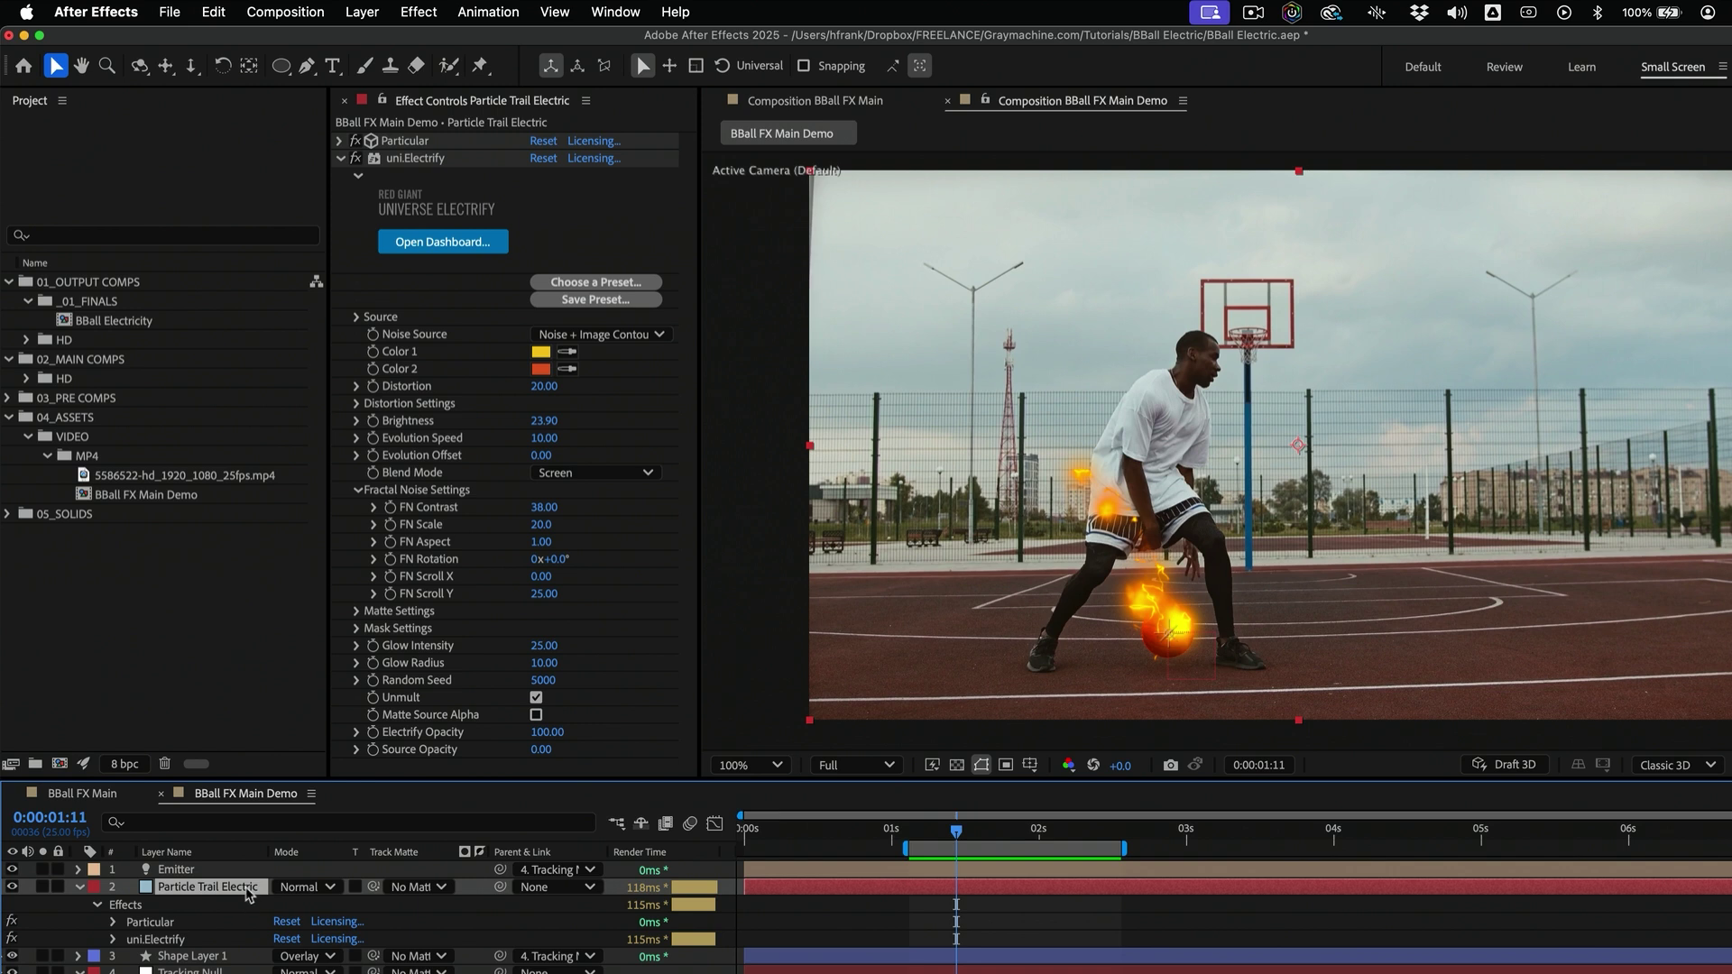
Duplicate the Particle Trail Electric layer and rename the copy as Particle Trail
key("super+d")
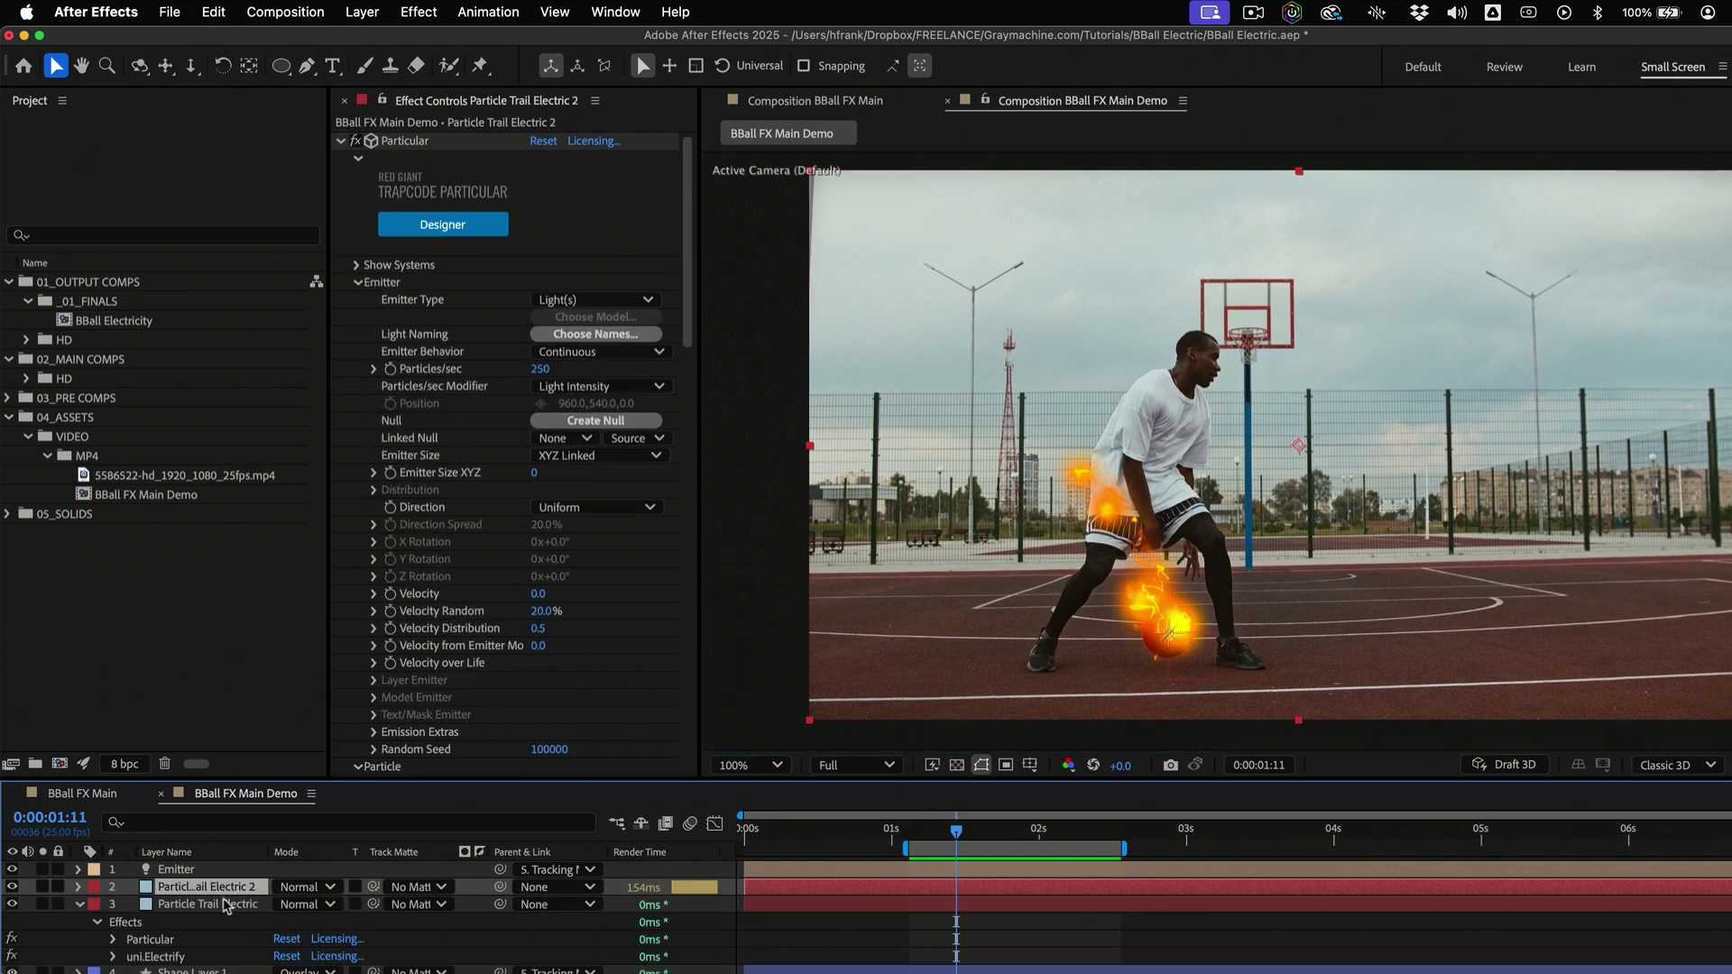
key("Return")
type("Particle Trail Ele")
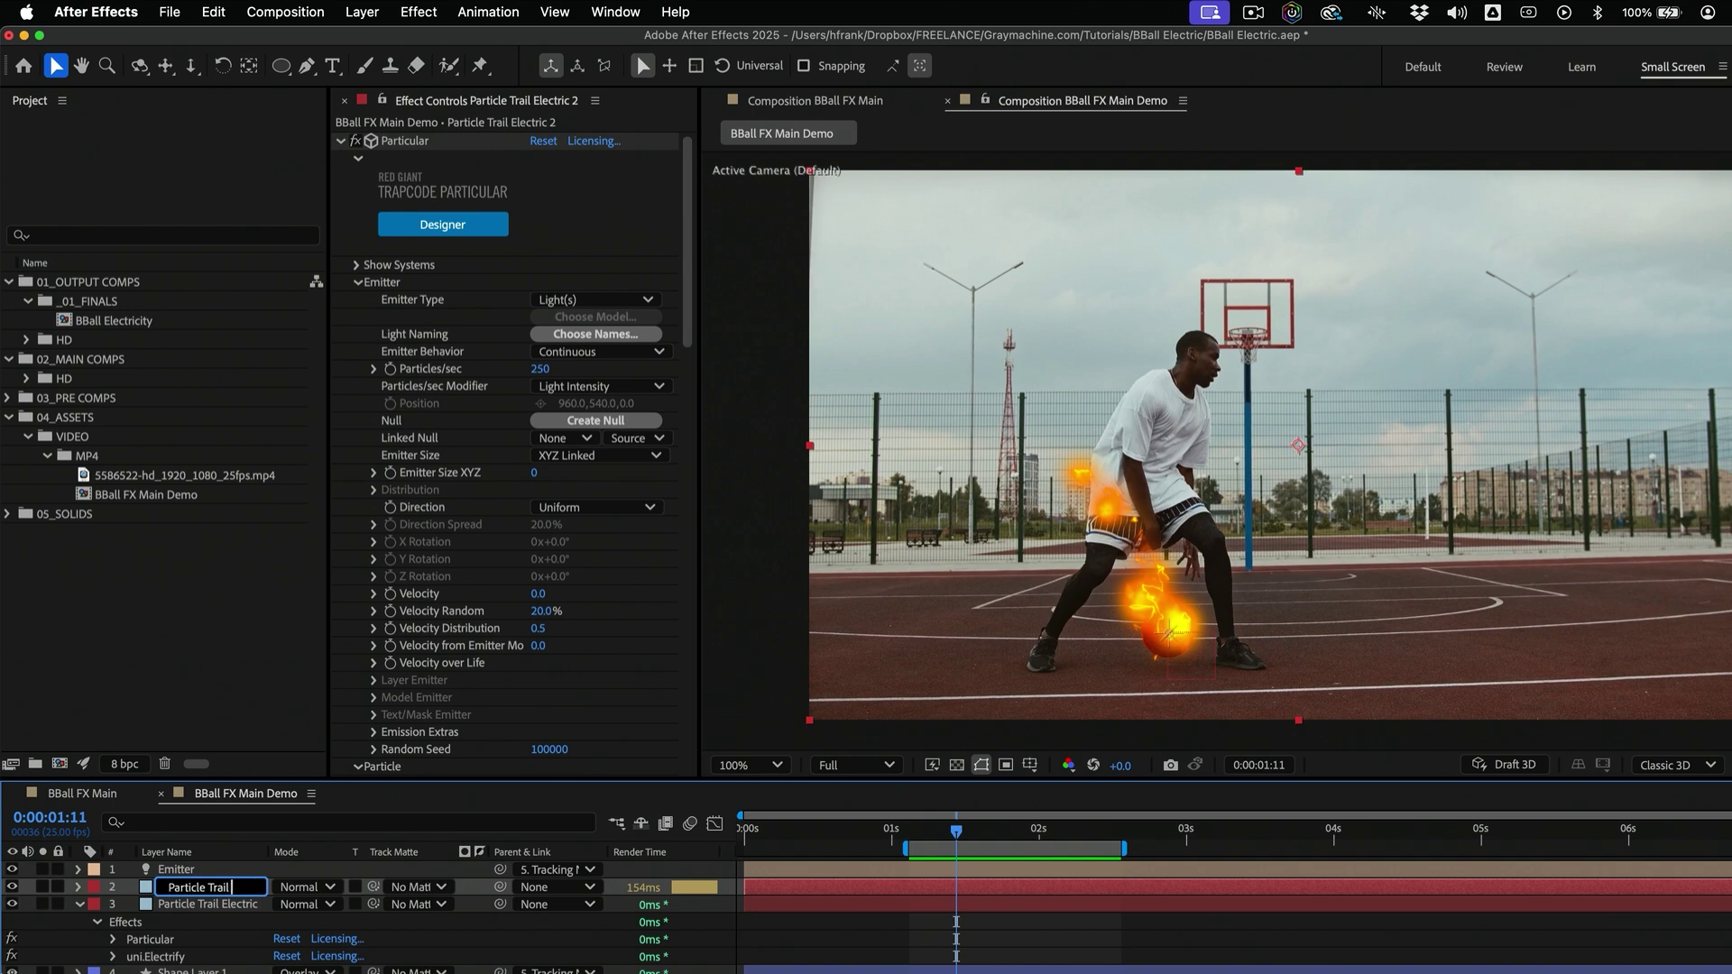
key("Return")
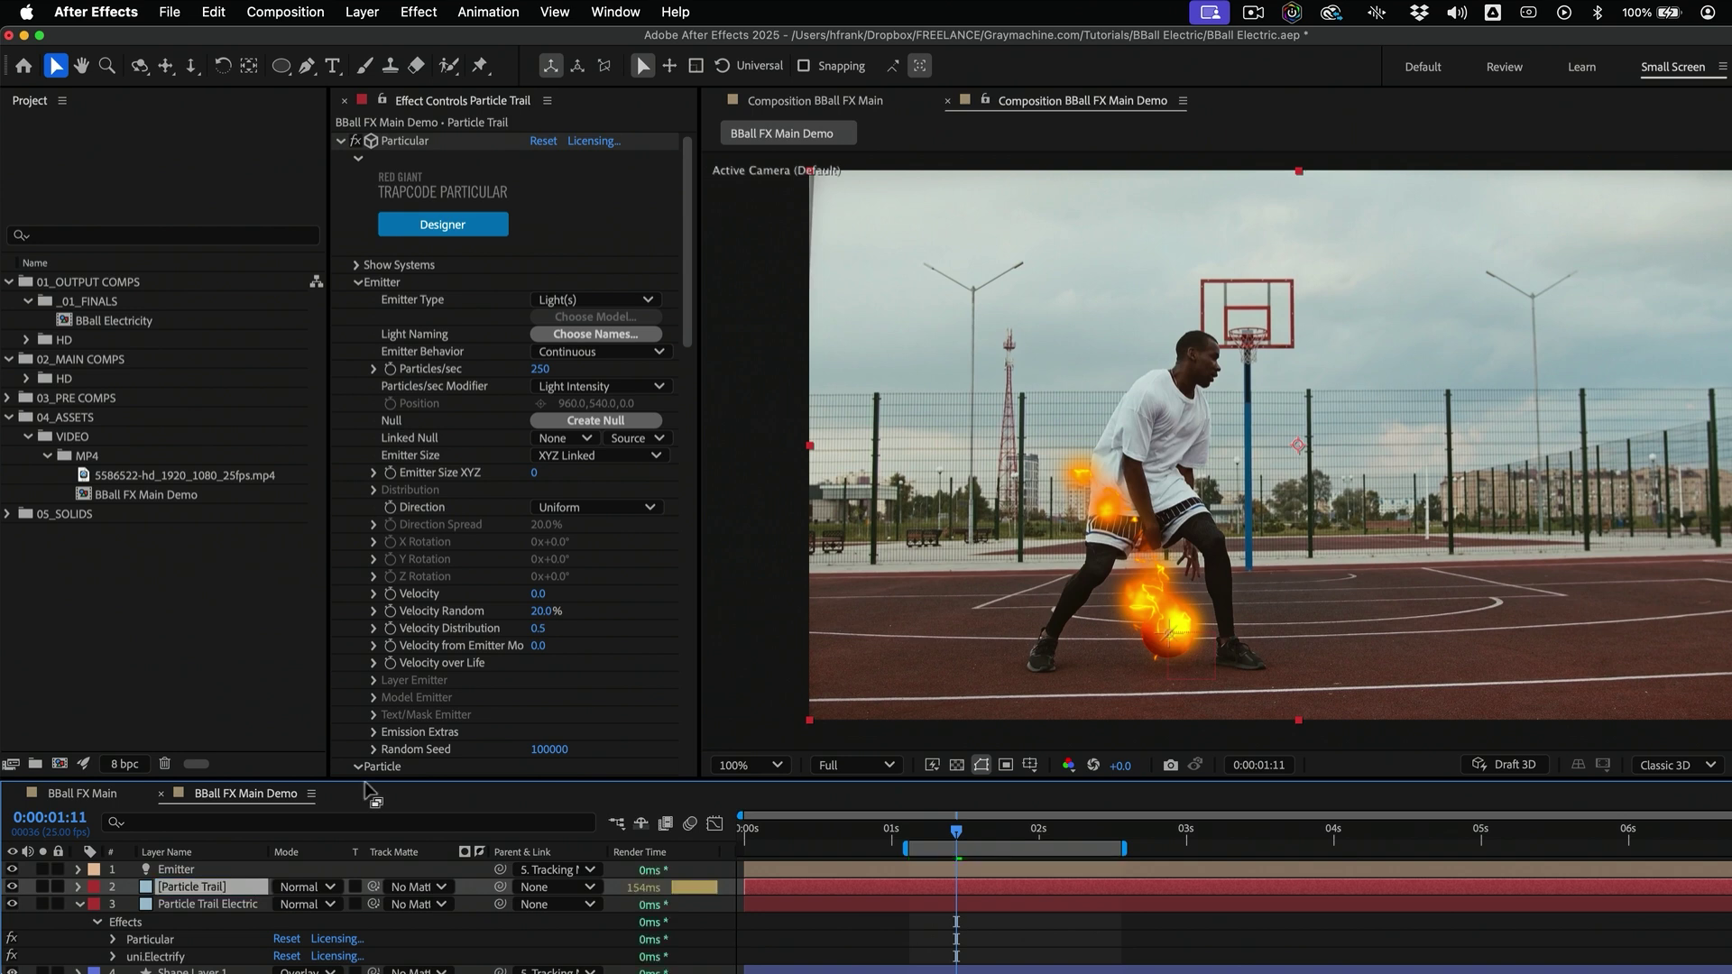
Remove the uni.Electrify effect from the duplicated Particle Trail layer and save the project
key("e")
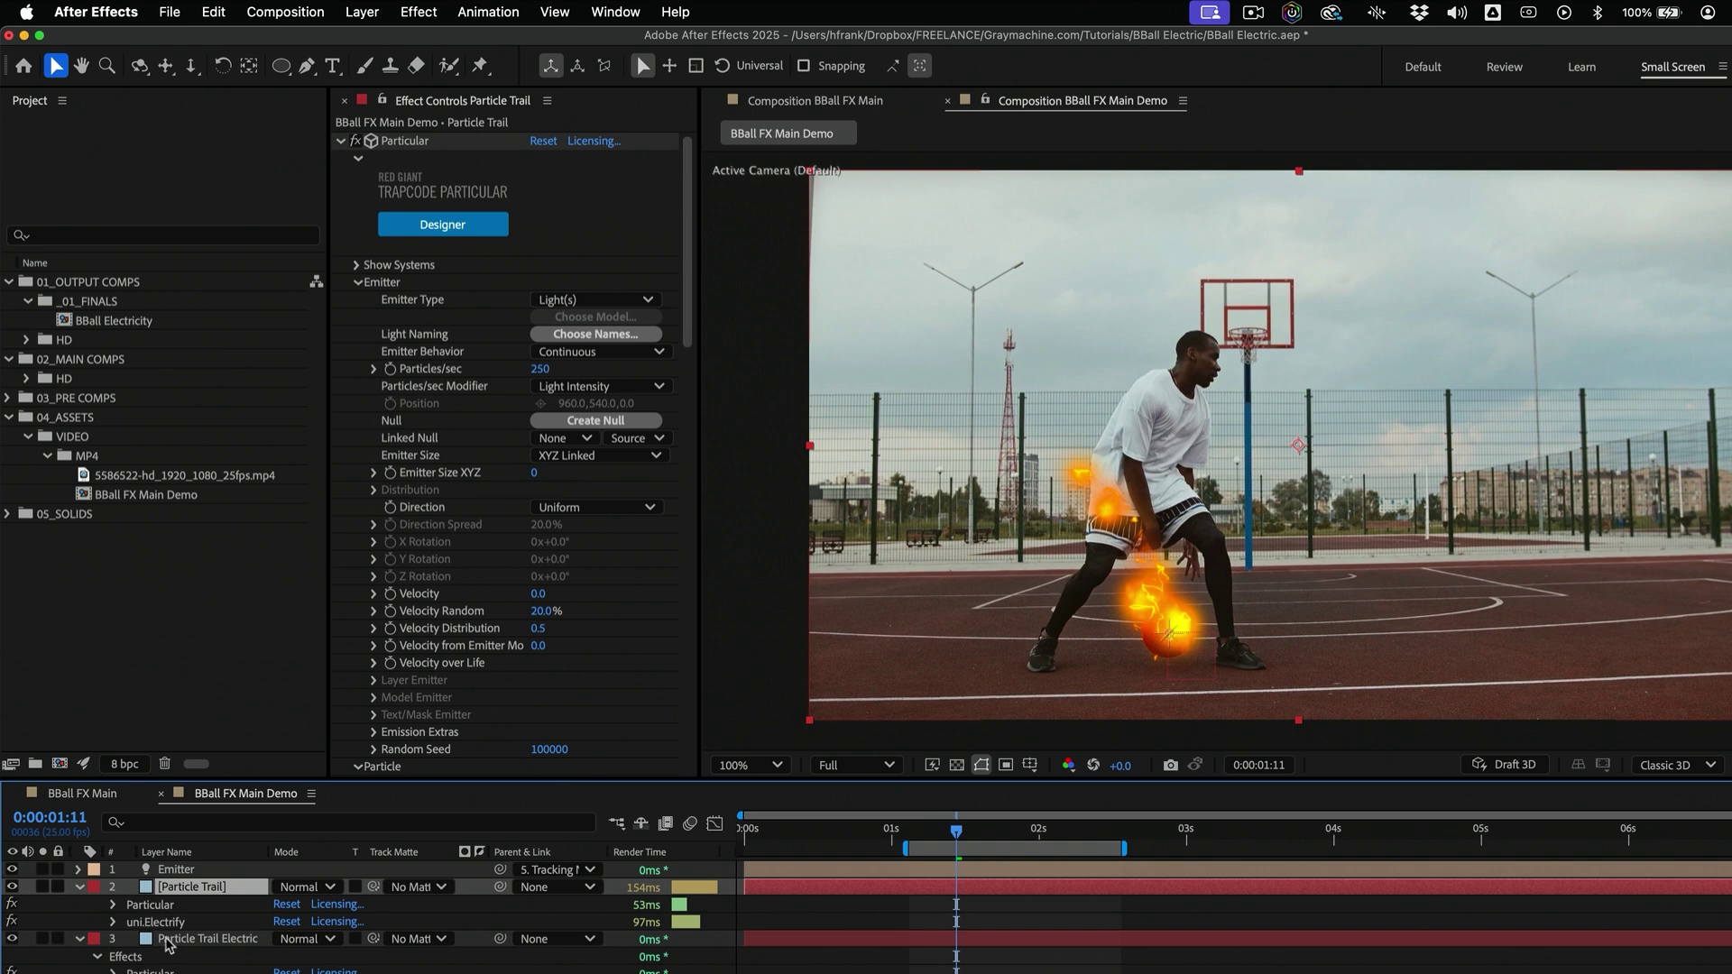
key("Delete")
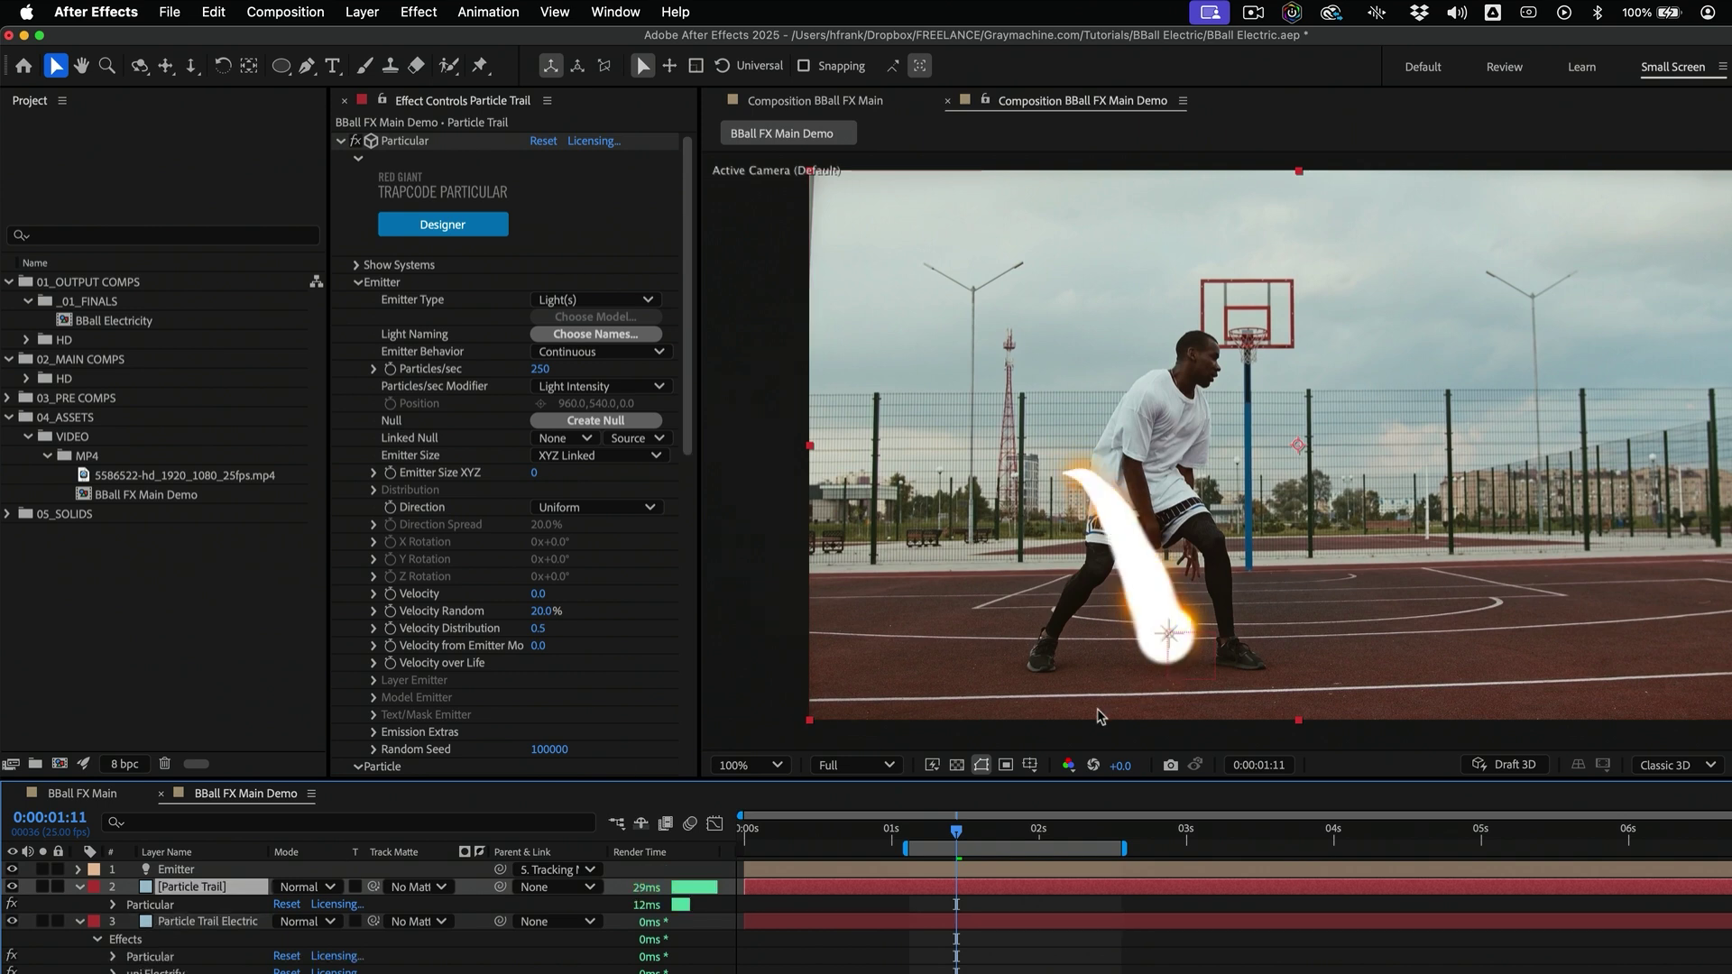
key("super+s")
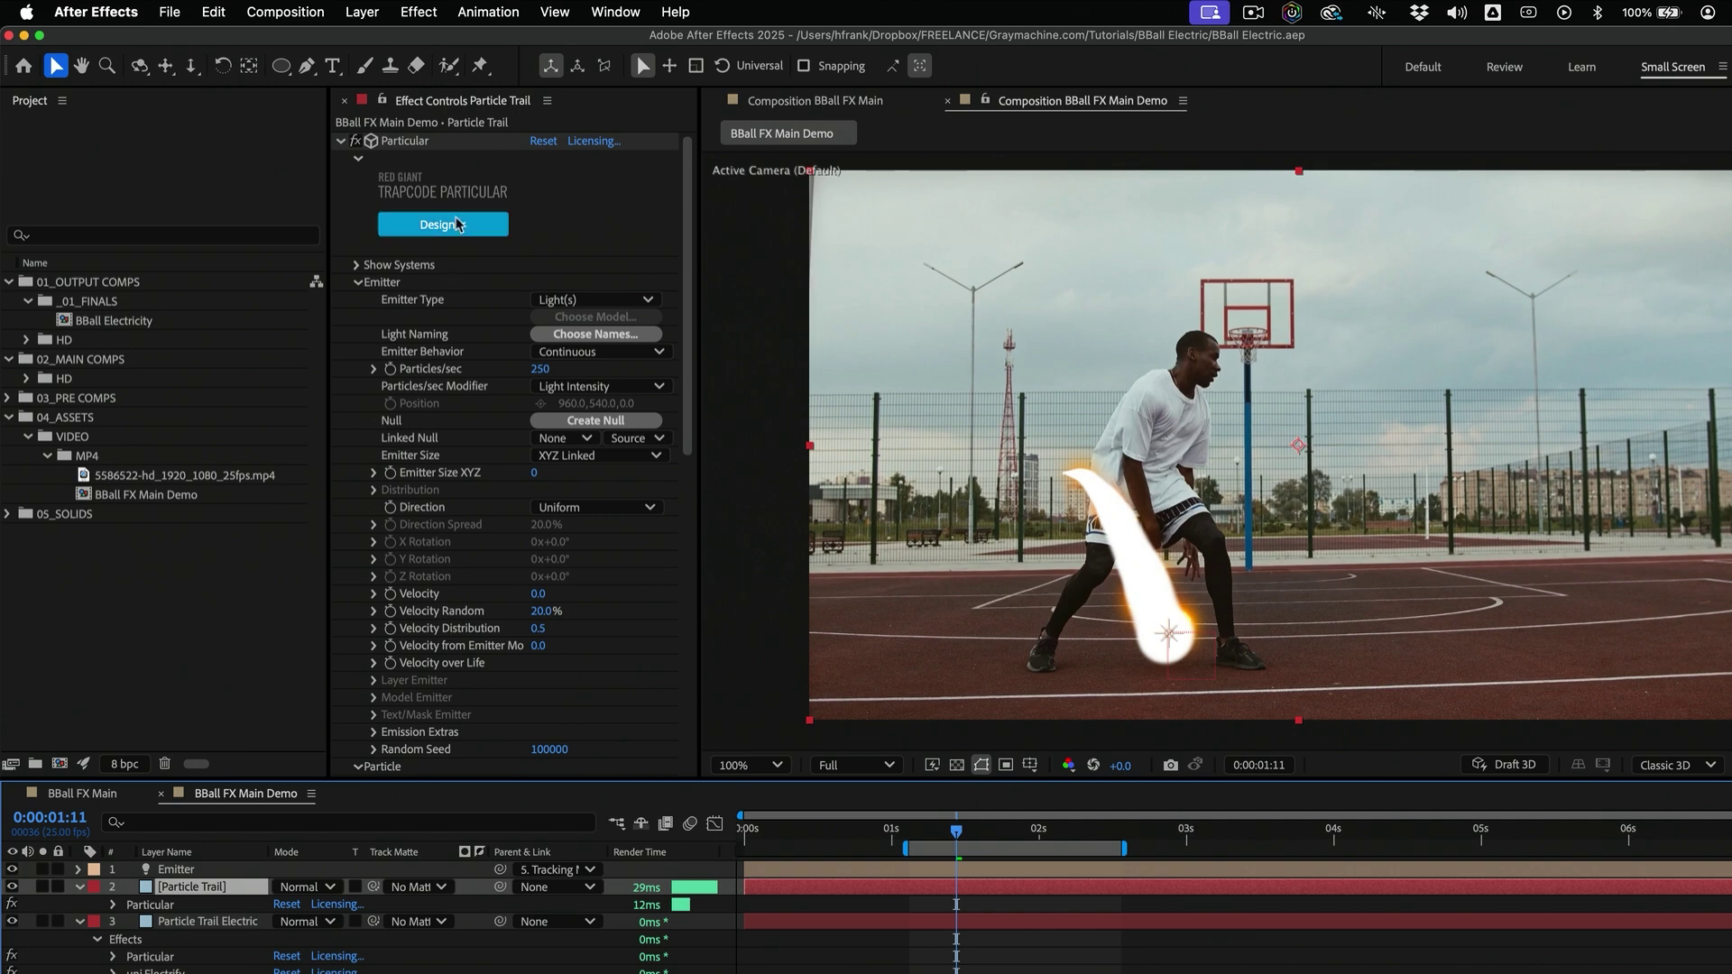
Change the Emitter light's color from its light options to a saturated red, EA3D1C
left_click(443, 224)
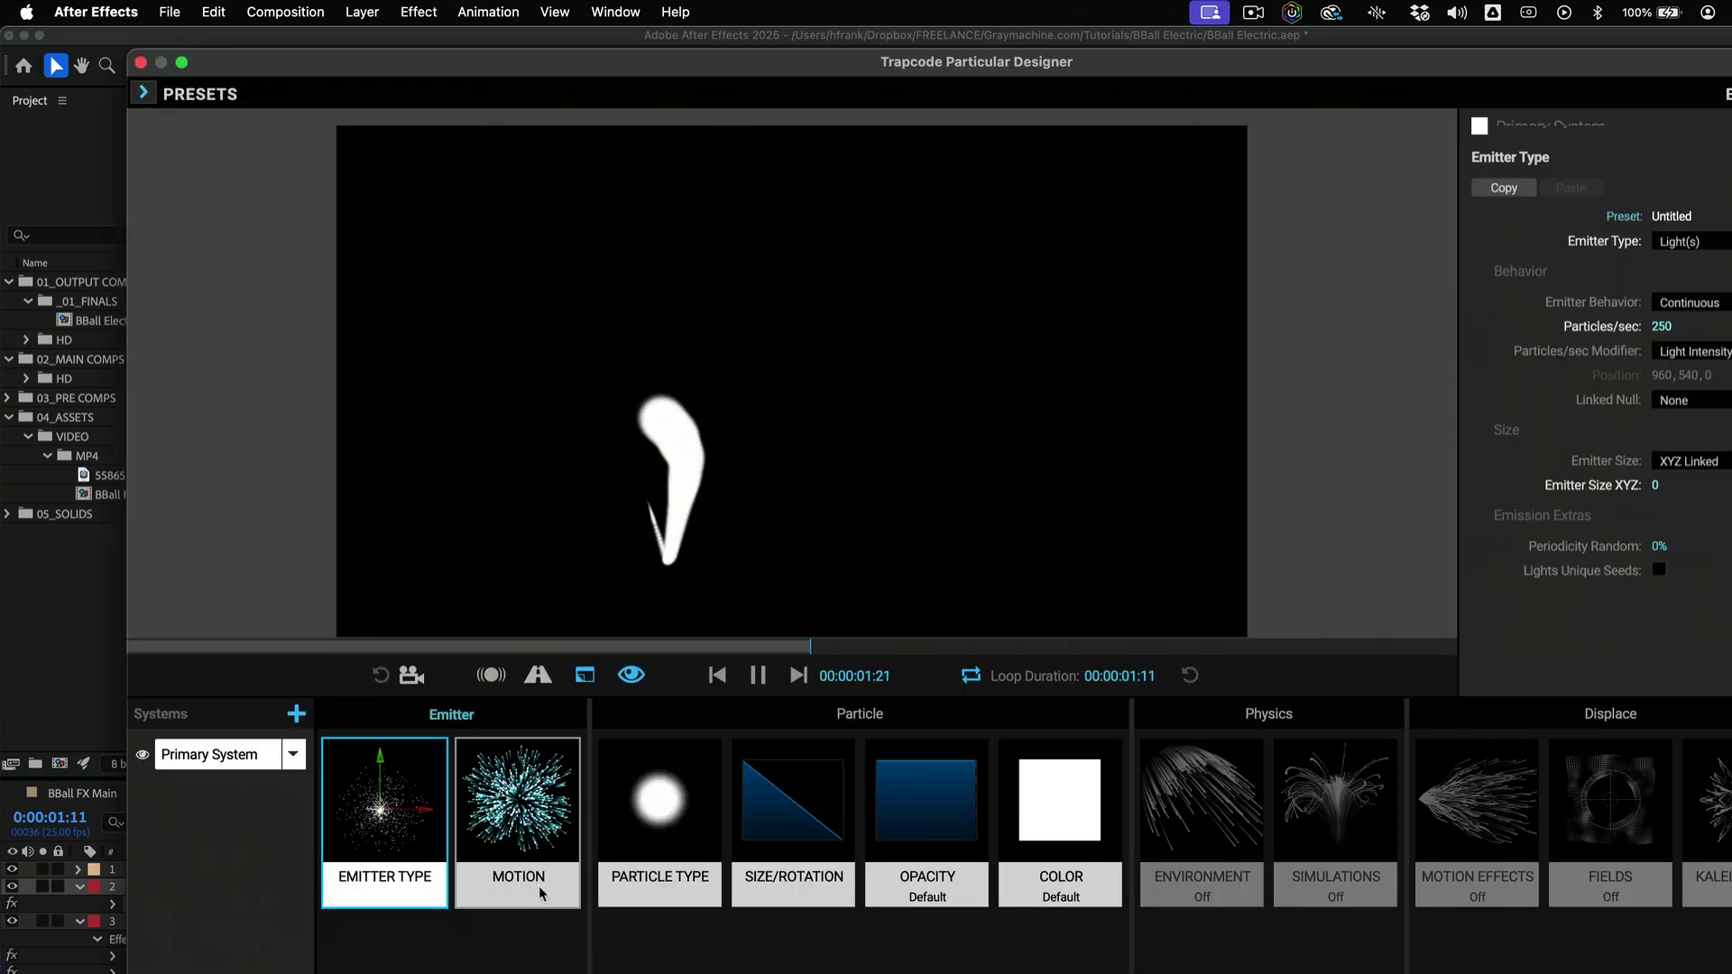
left_click(1075, 789)
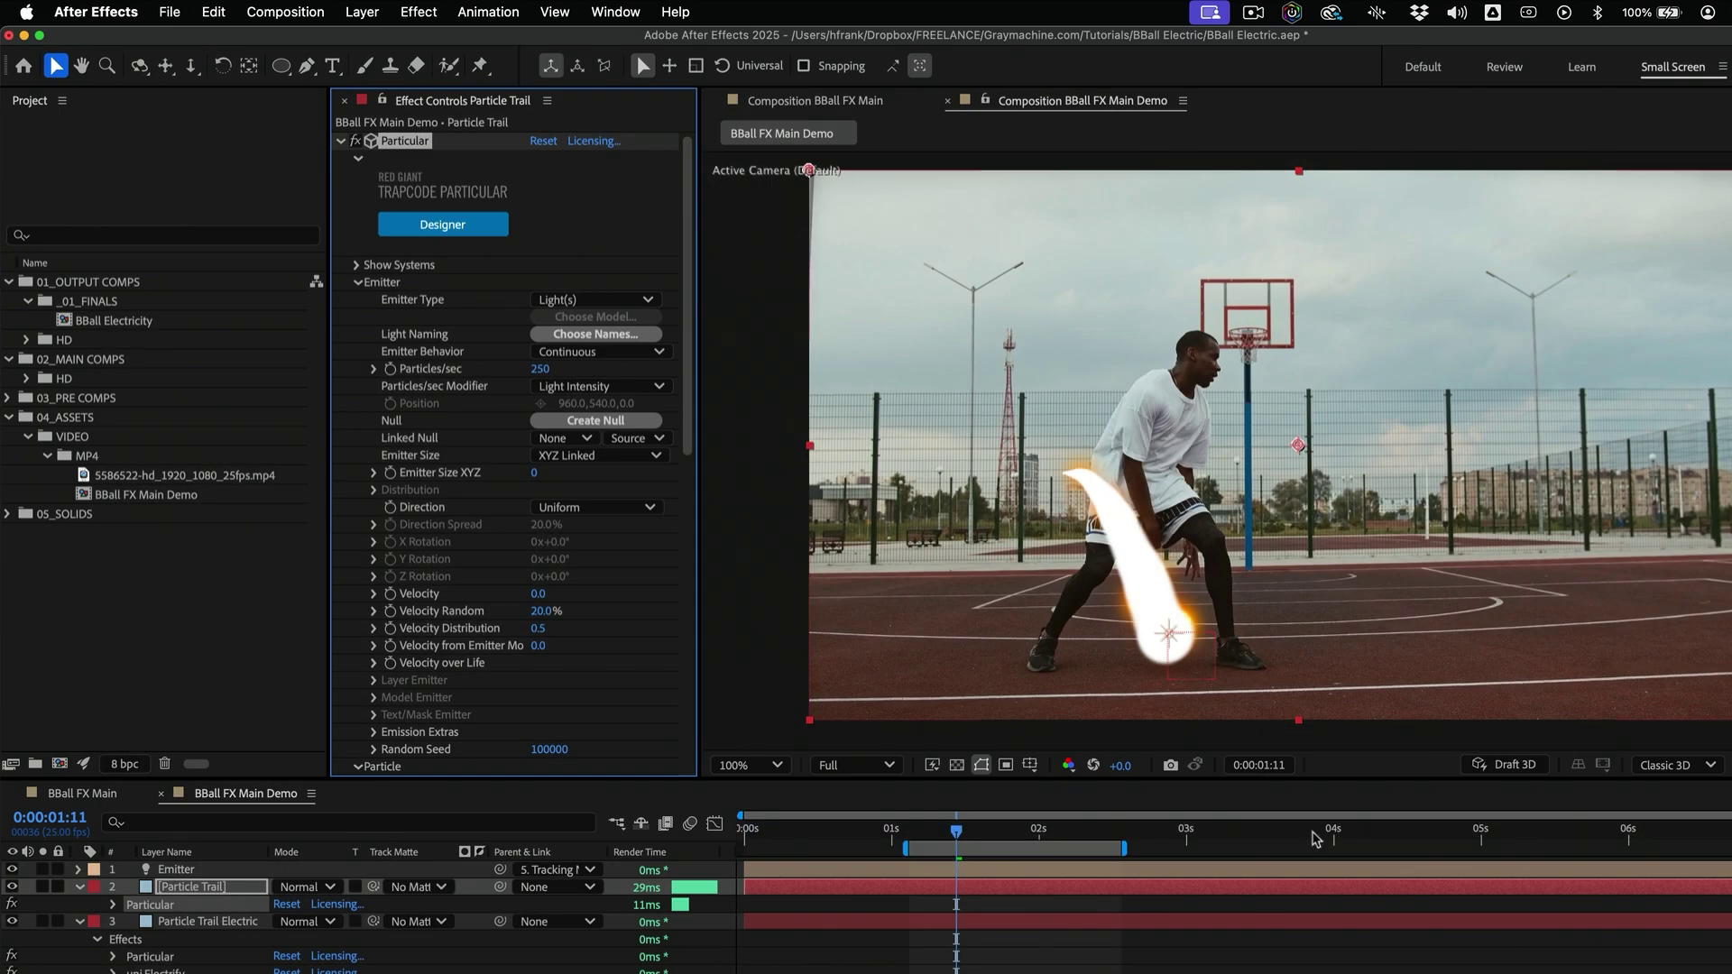
left_click(206, 871)
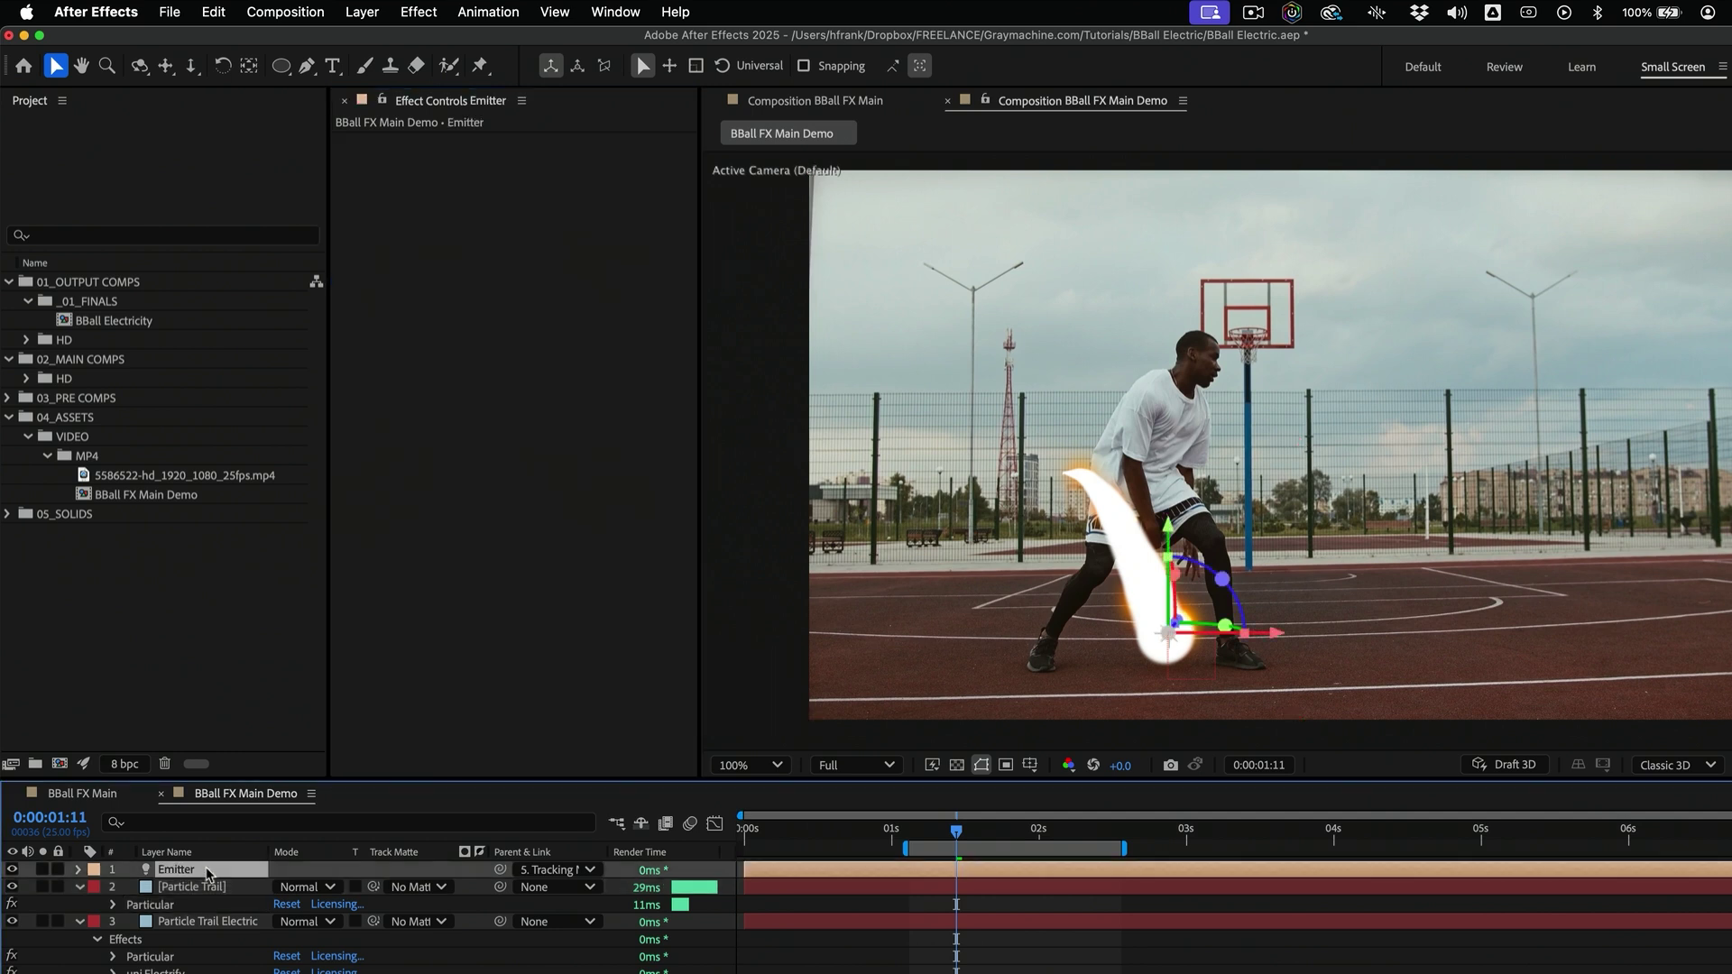
key("a")
key("a")
left_click(279, 921)
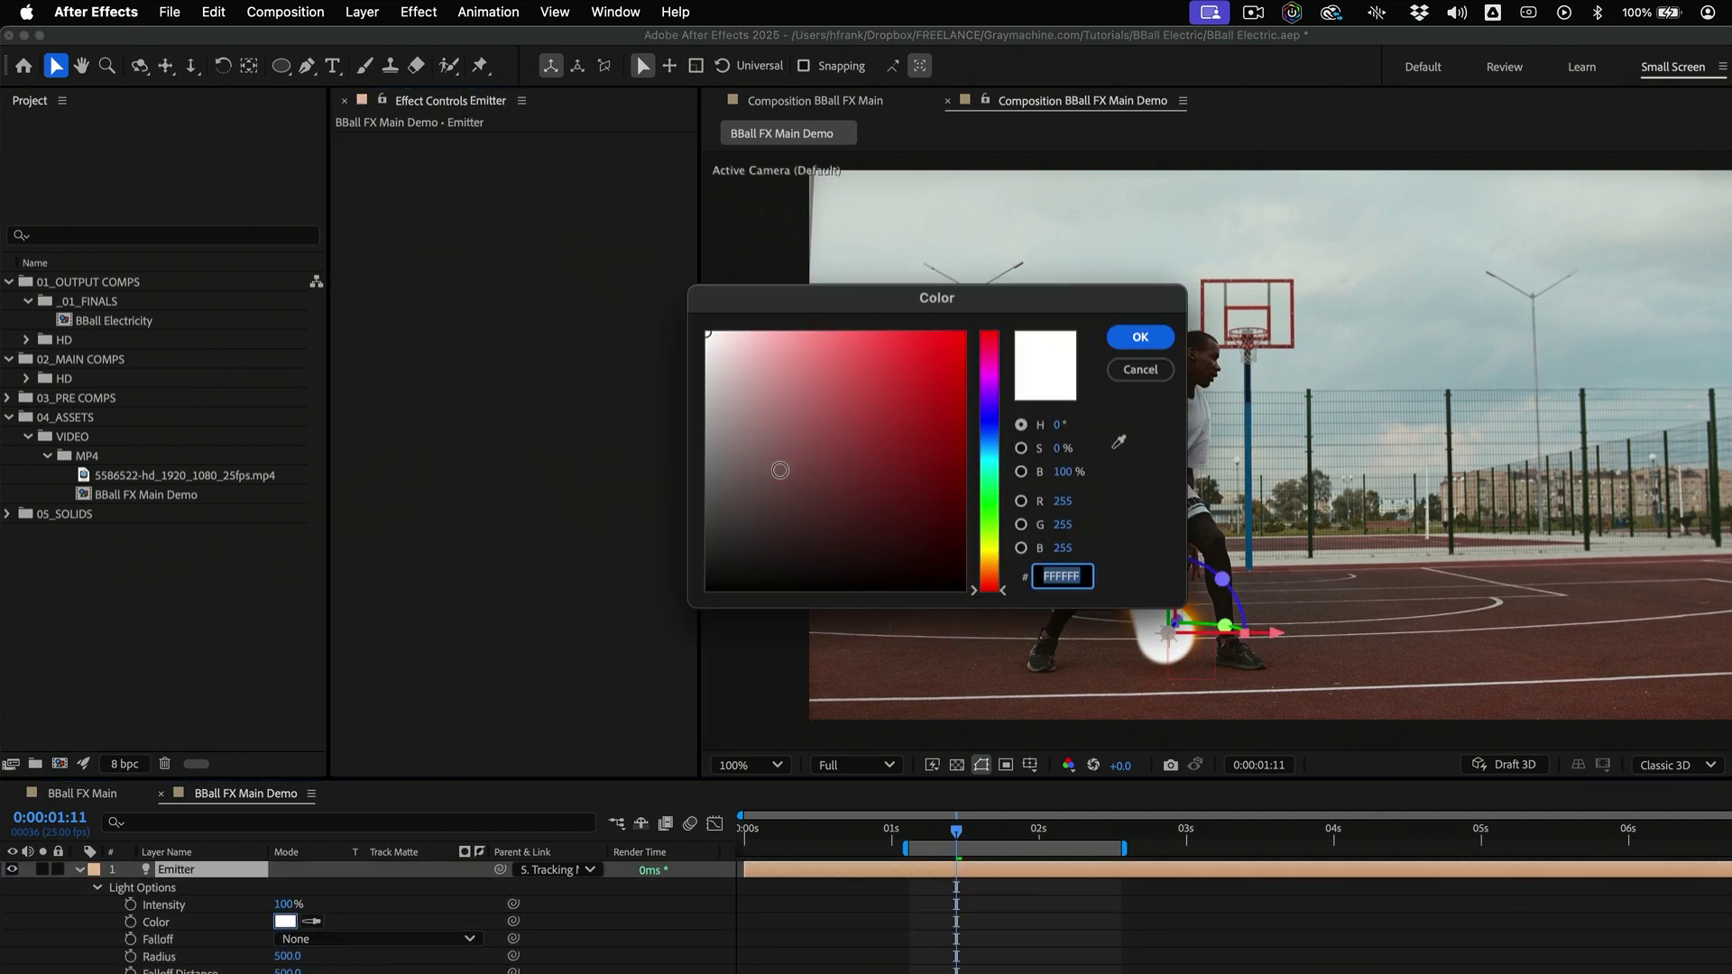
left_click_drag(989, 590, 989, 578)
left_click_drag(944, 471, 933, 352)
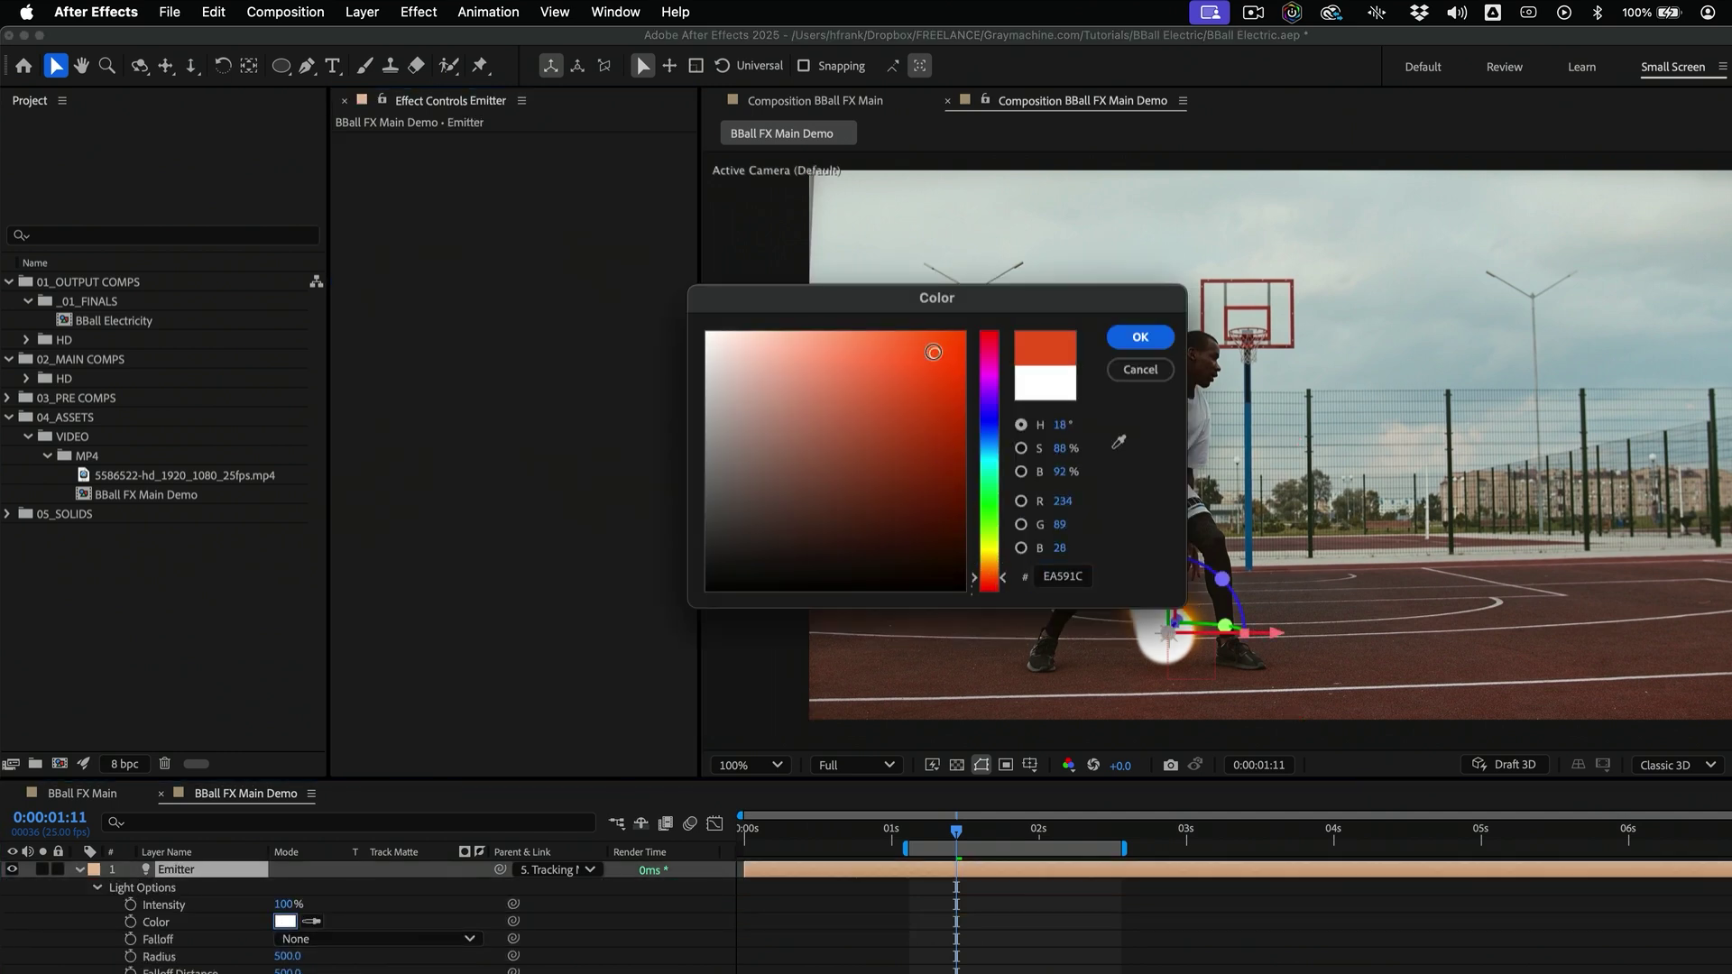
left_click_drag(991, 564, 1004, 590)
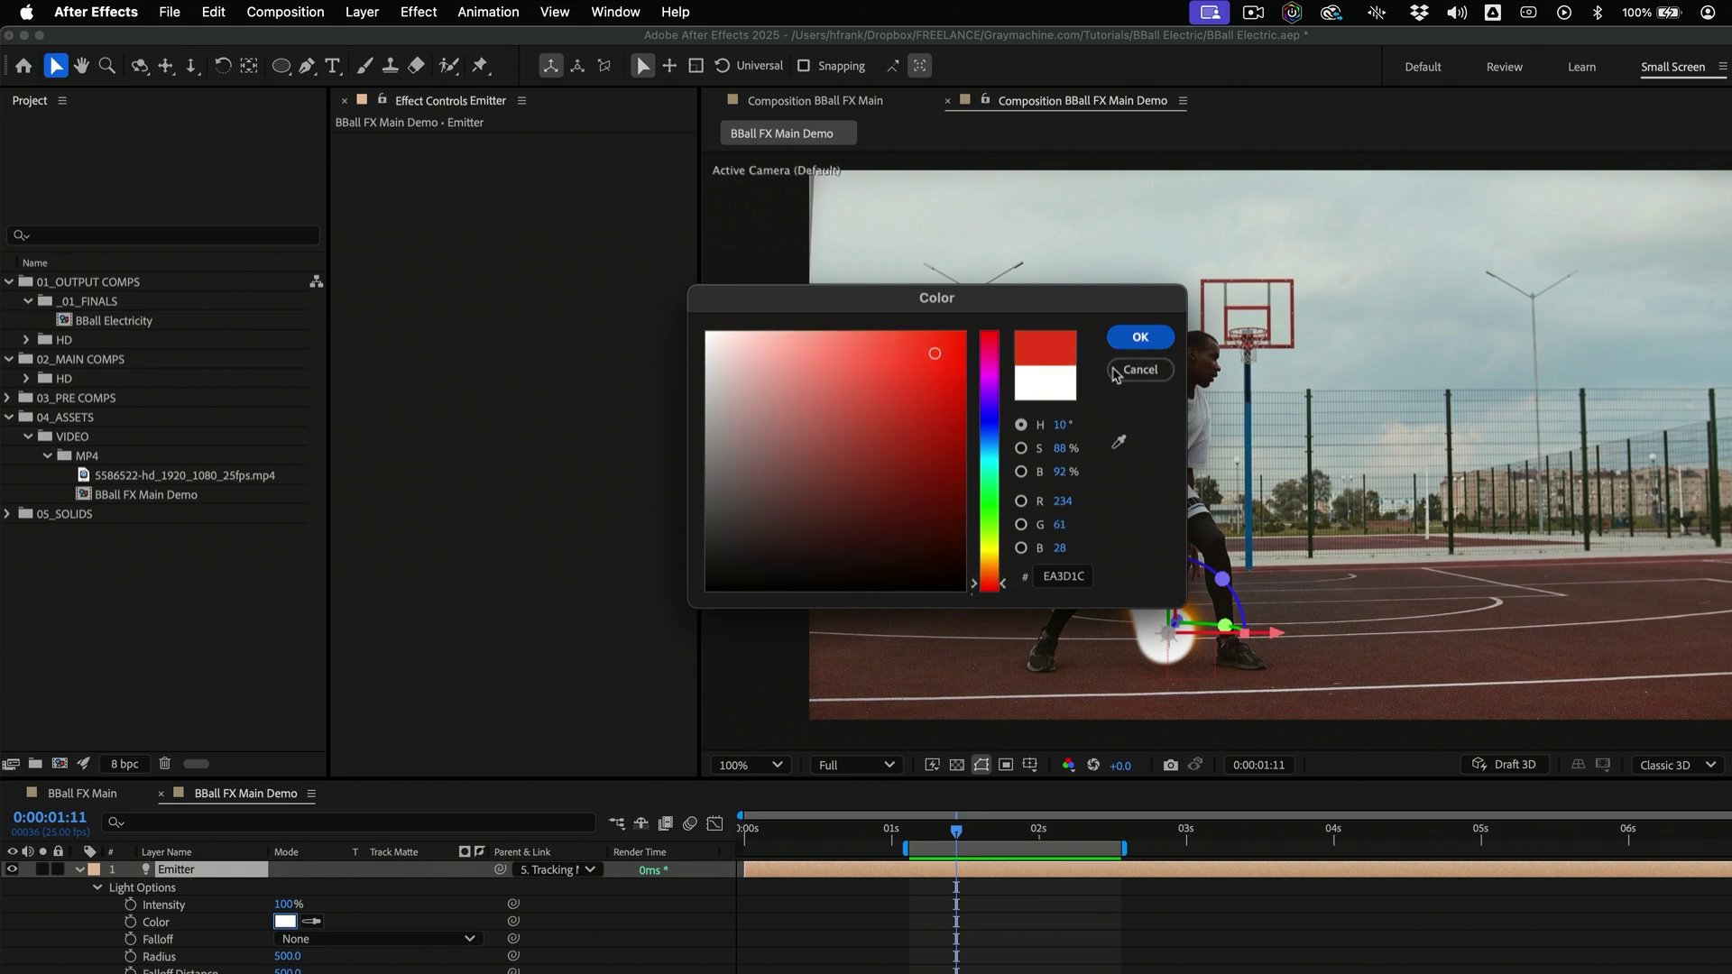
left_click(1138, 337)
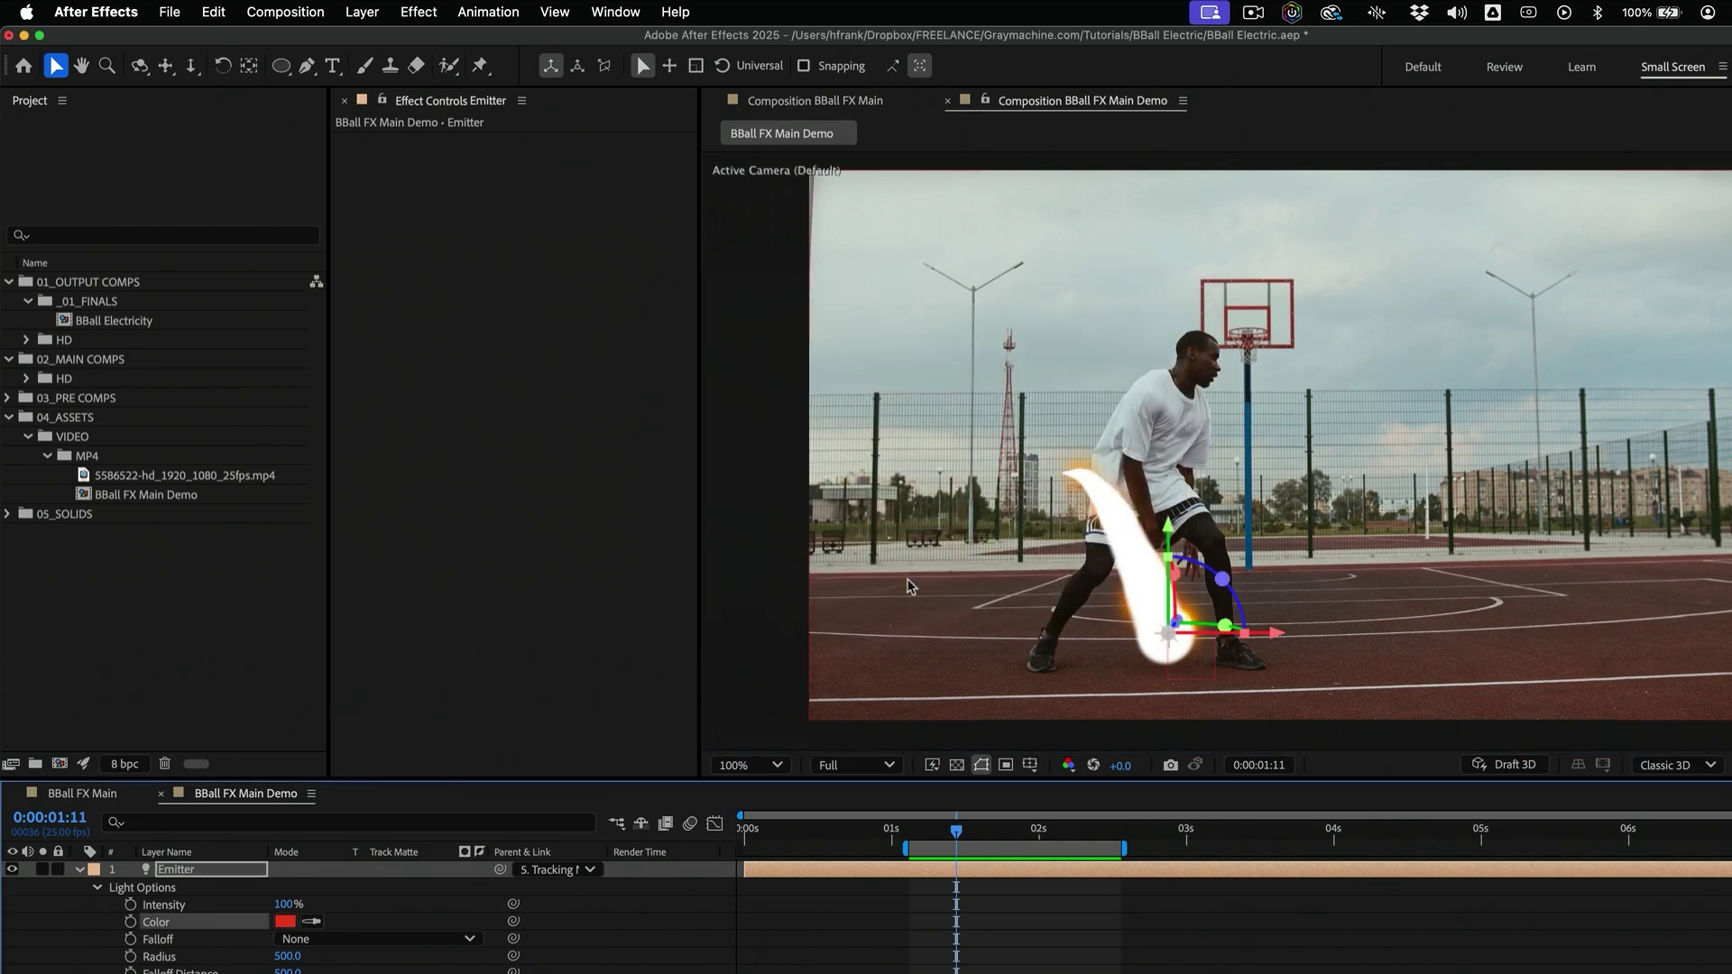
key("u")
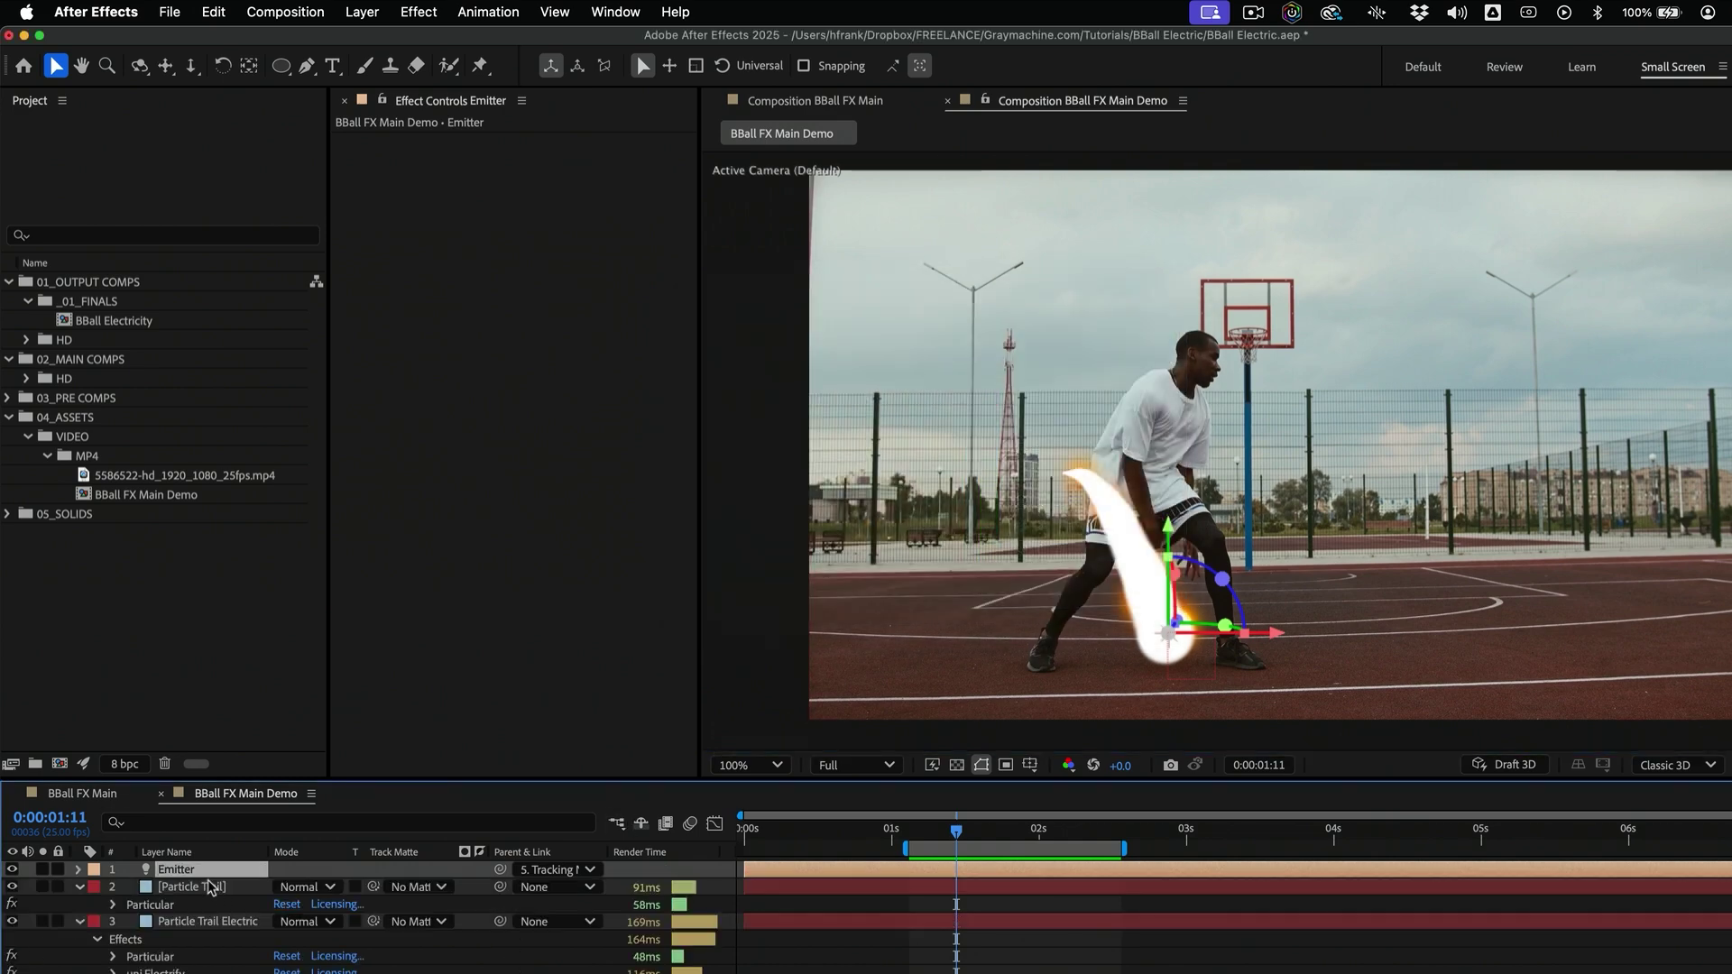
In the Particular Designer for the Particle Trail layer, set the particle color to come From Light Emitter
left_click(167, 905)
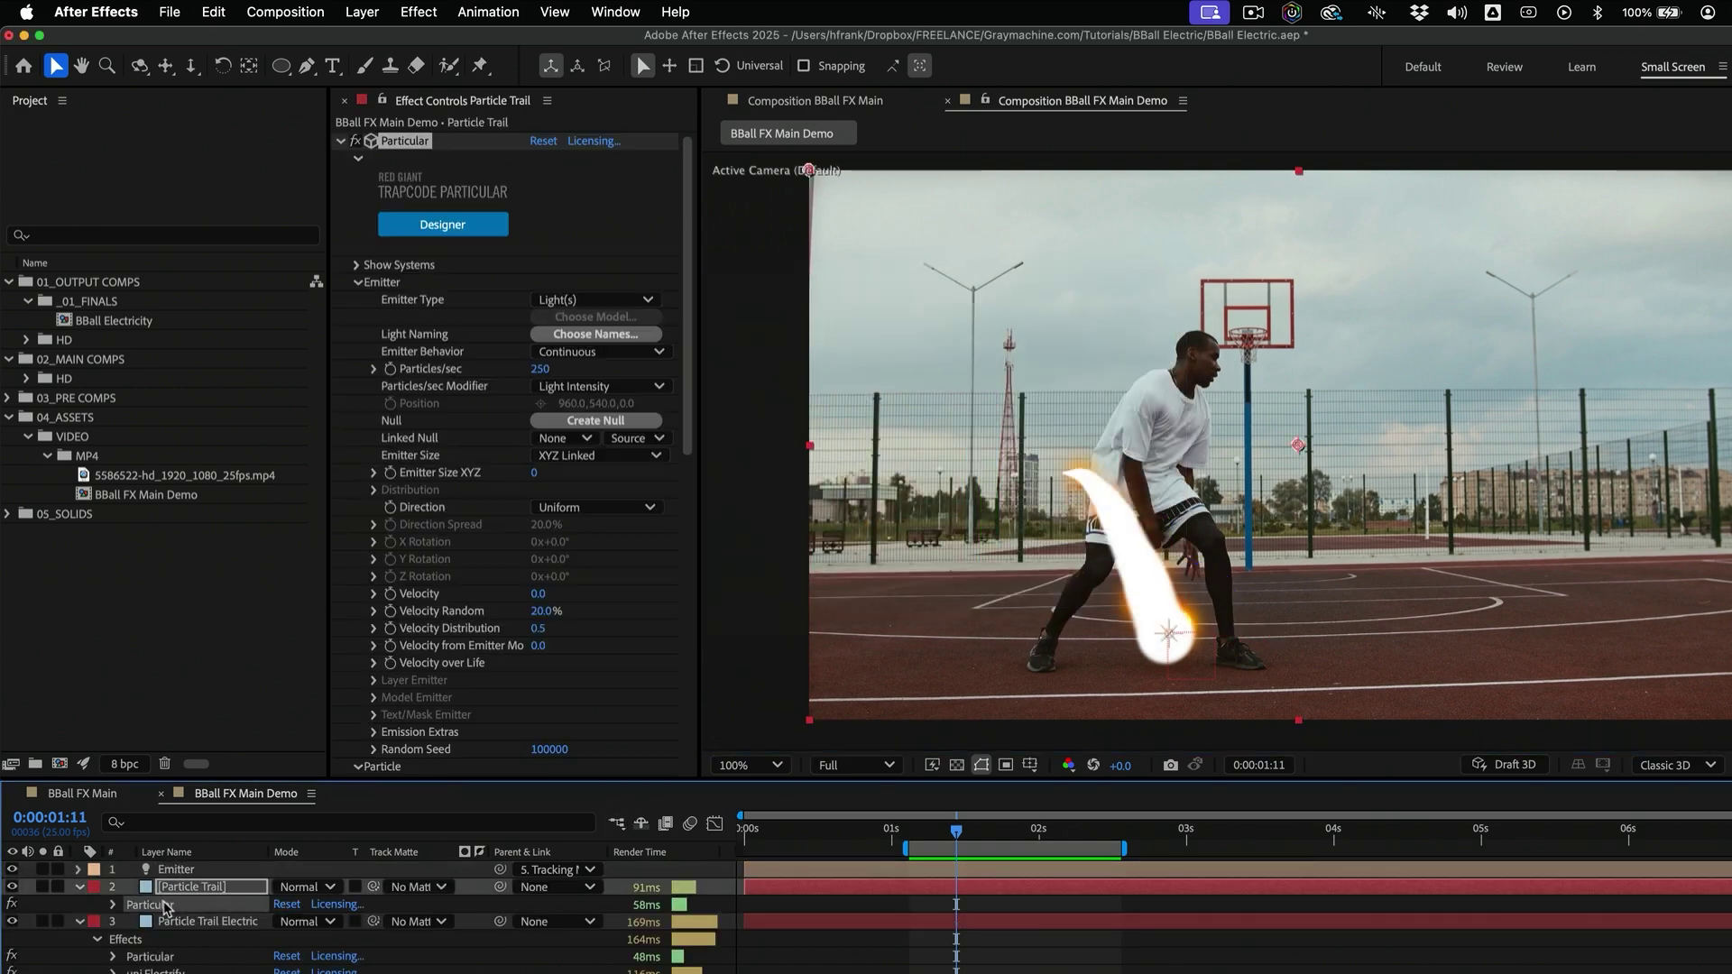
left_click(452, 231)
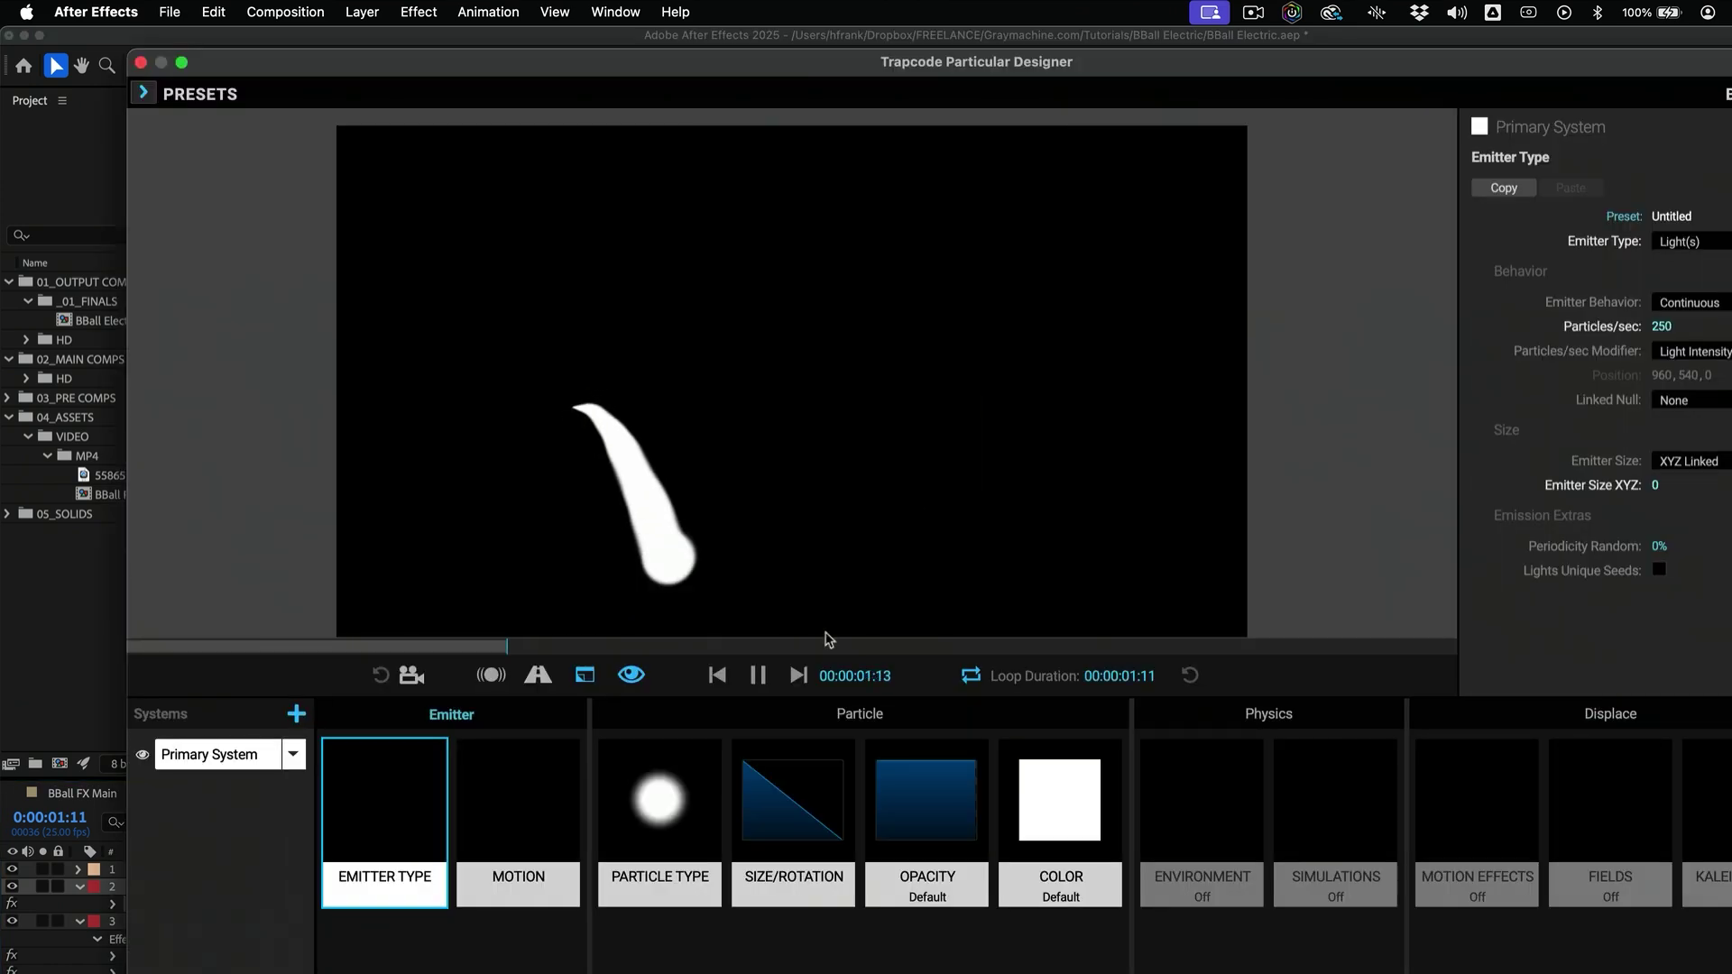
left_click(1010, 803)
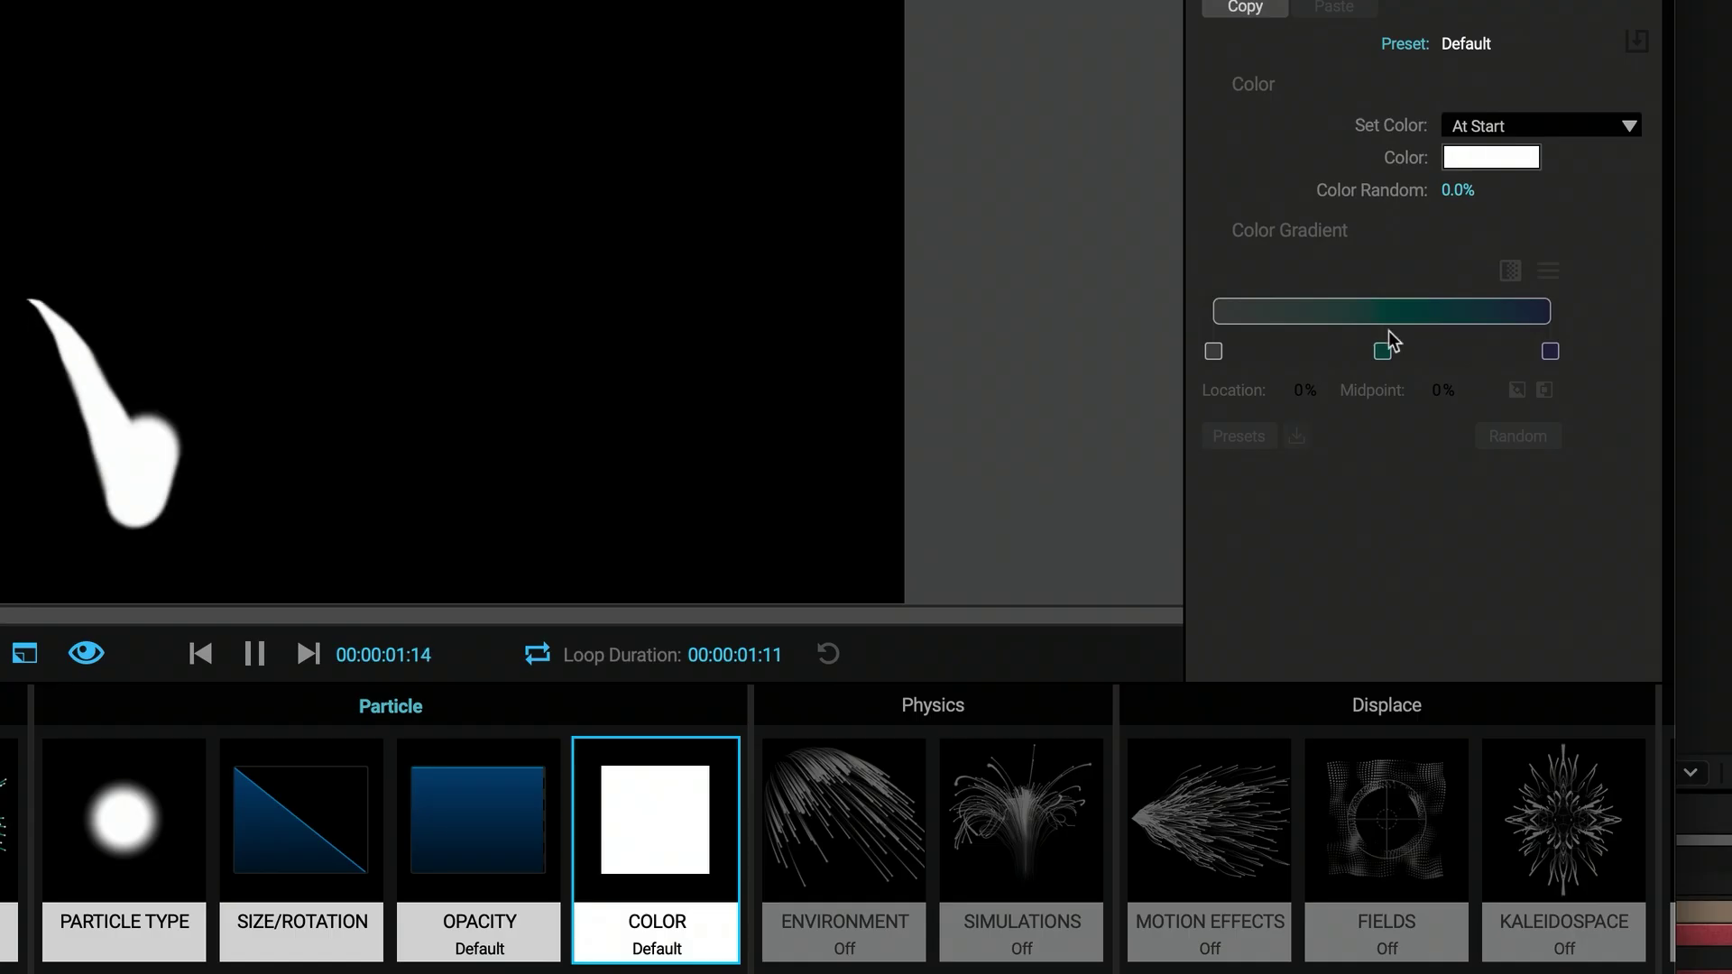
left_click(1532, 130)
left_click(1579, 325)
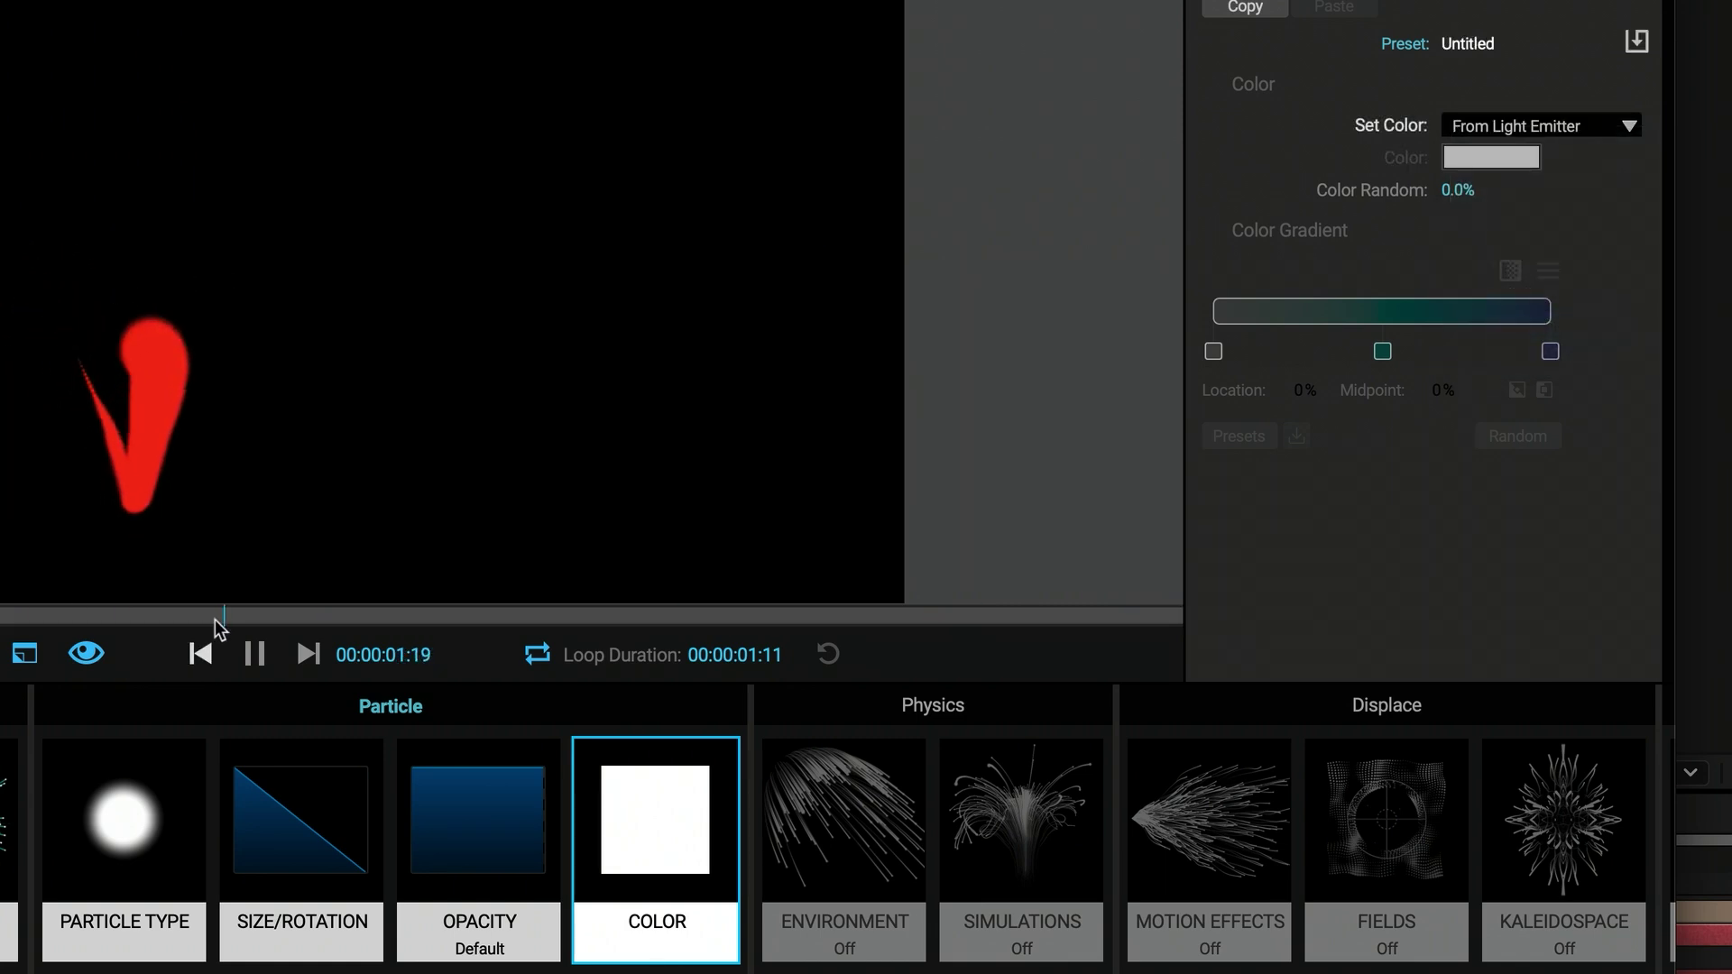
Set the trail's particle blend mode to Add and apply the Designer changes
left_click(90, 839)
left_click(1505, 563)
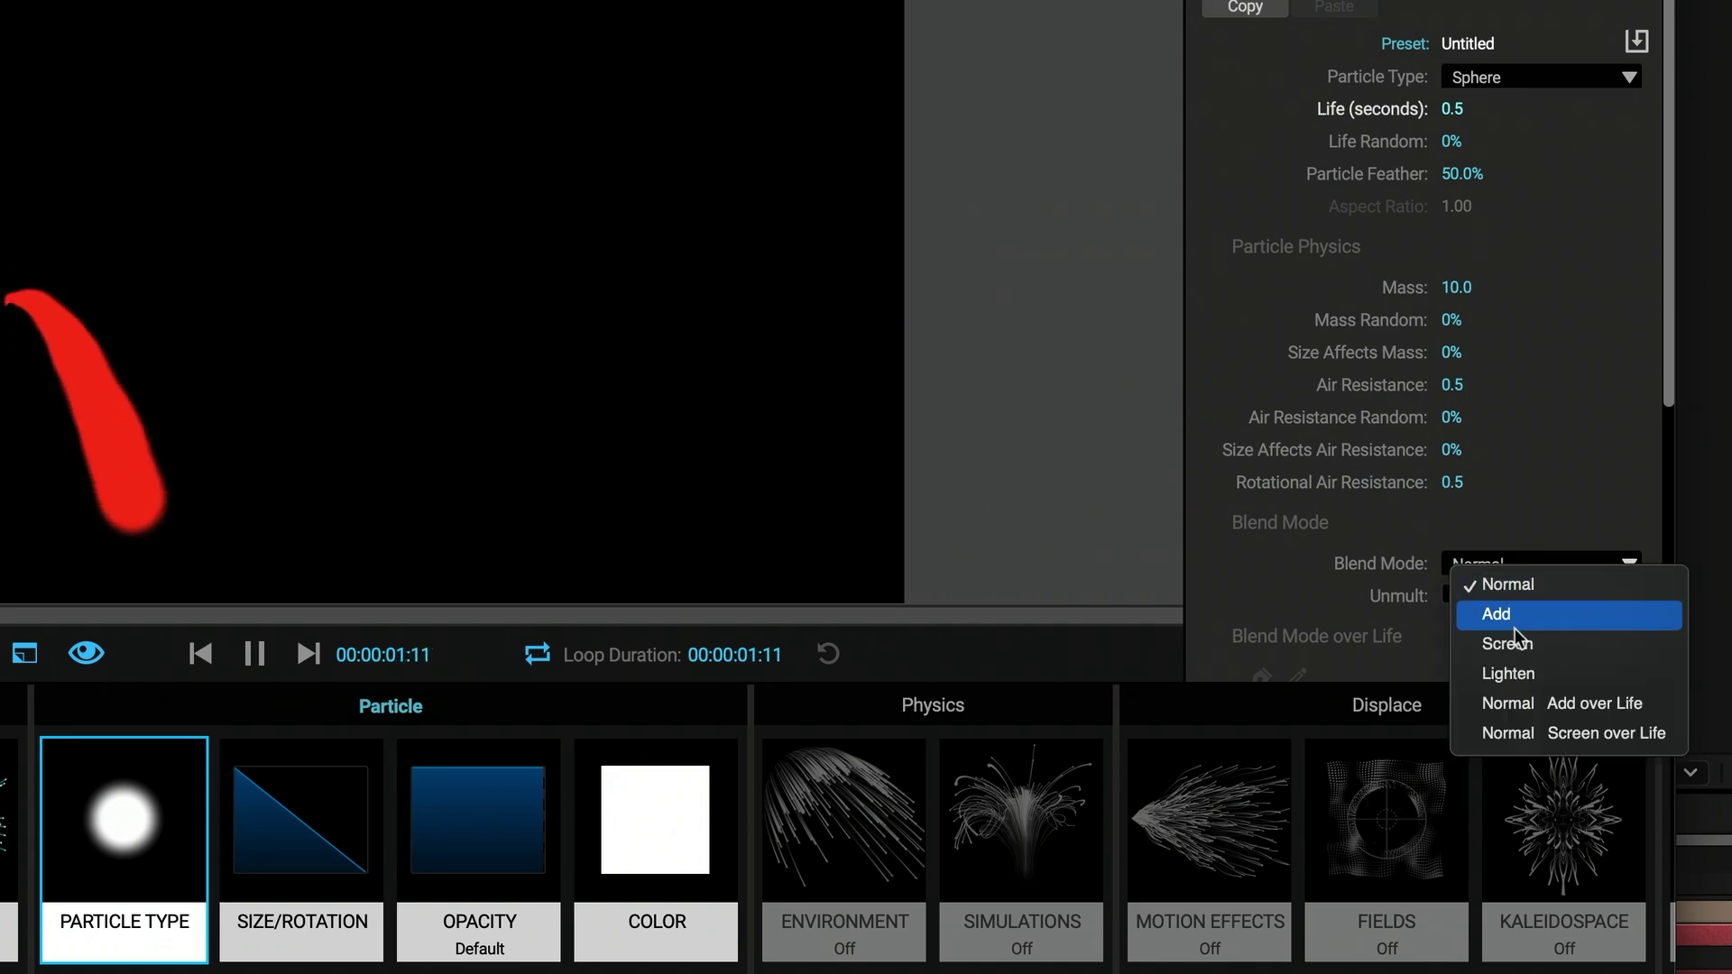
left_click(1520, 644)
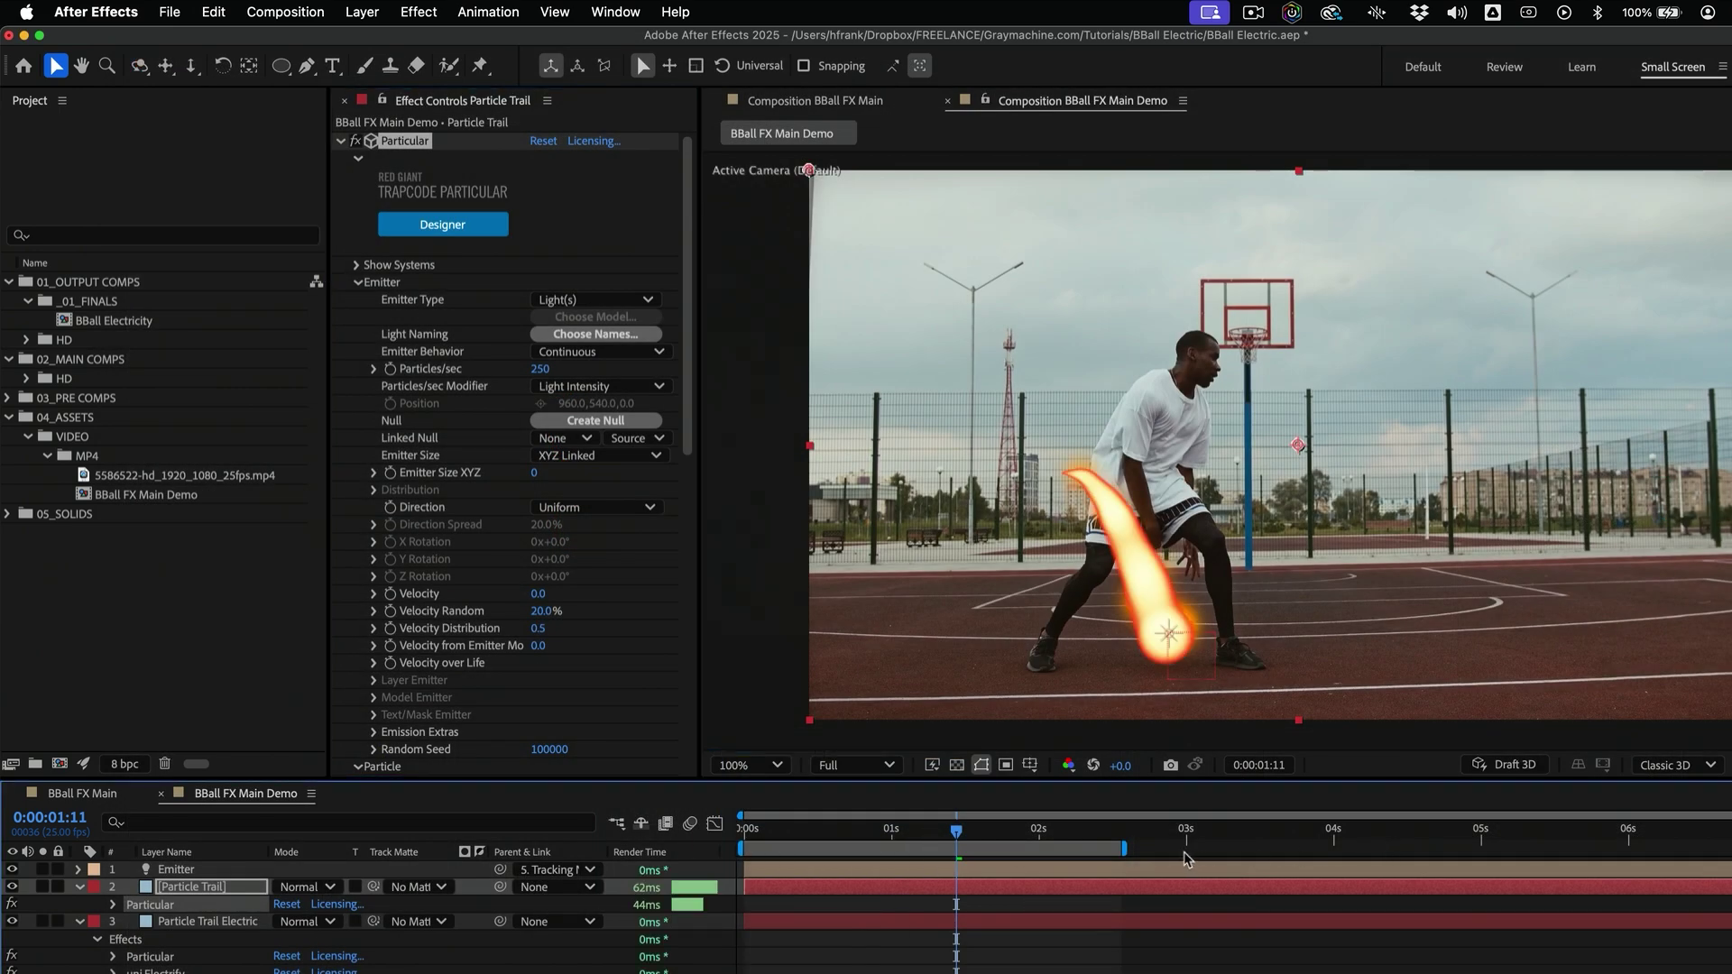
Extend the work area to the composition's end and set the Particle Trail's particle size to 3 in the Designer
left_click_drag(1124, 848, 1728, 848)
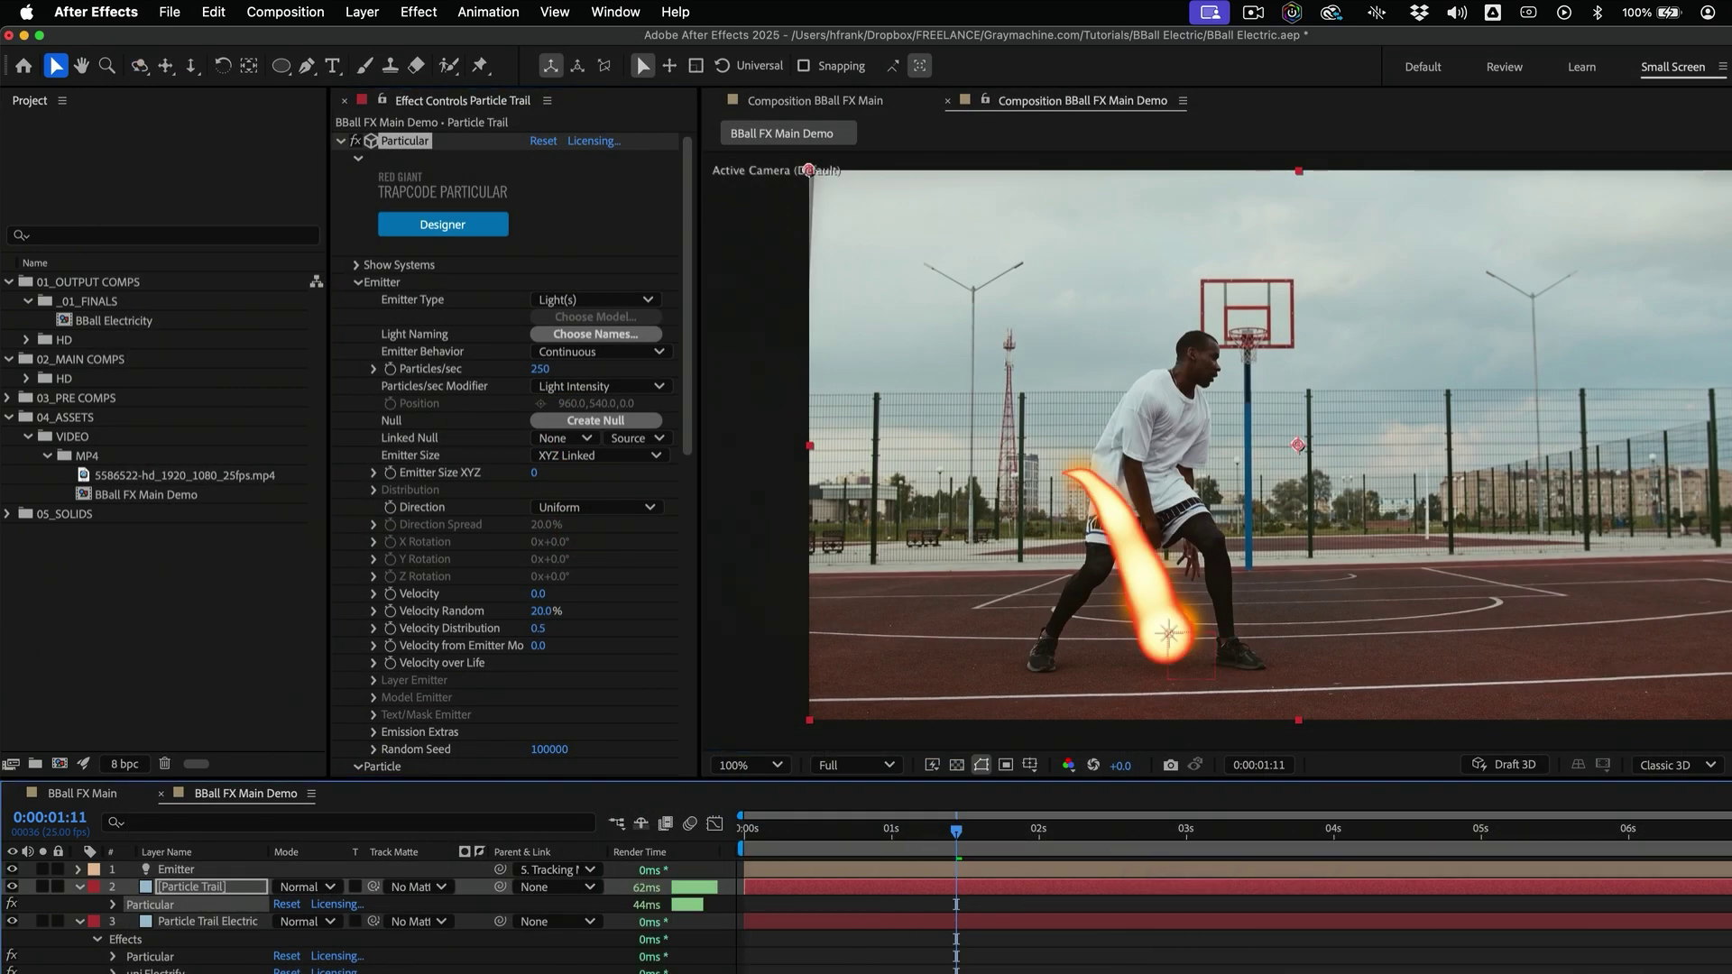
left_click(479, 532)
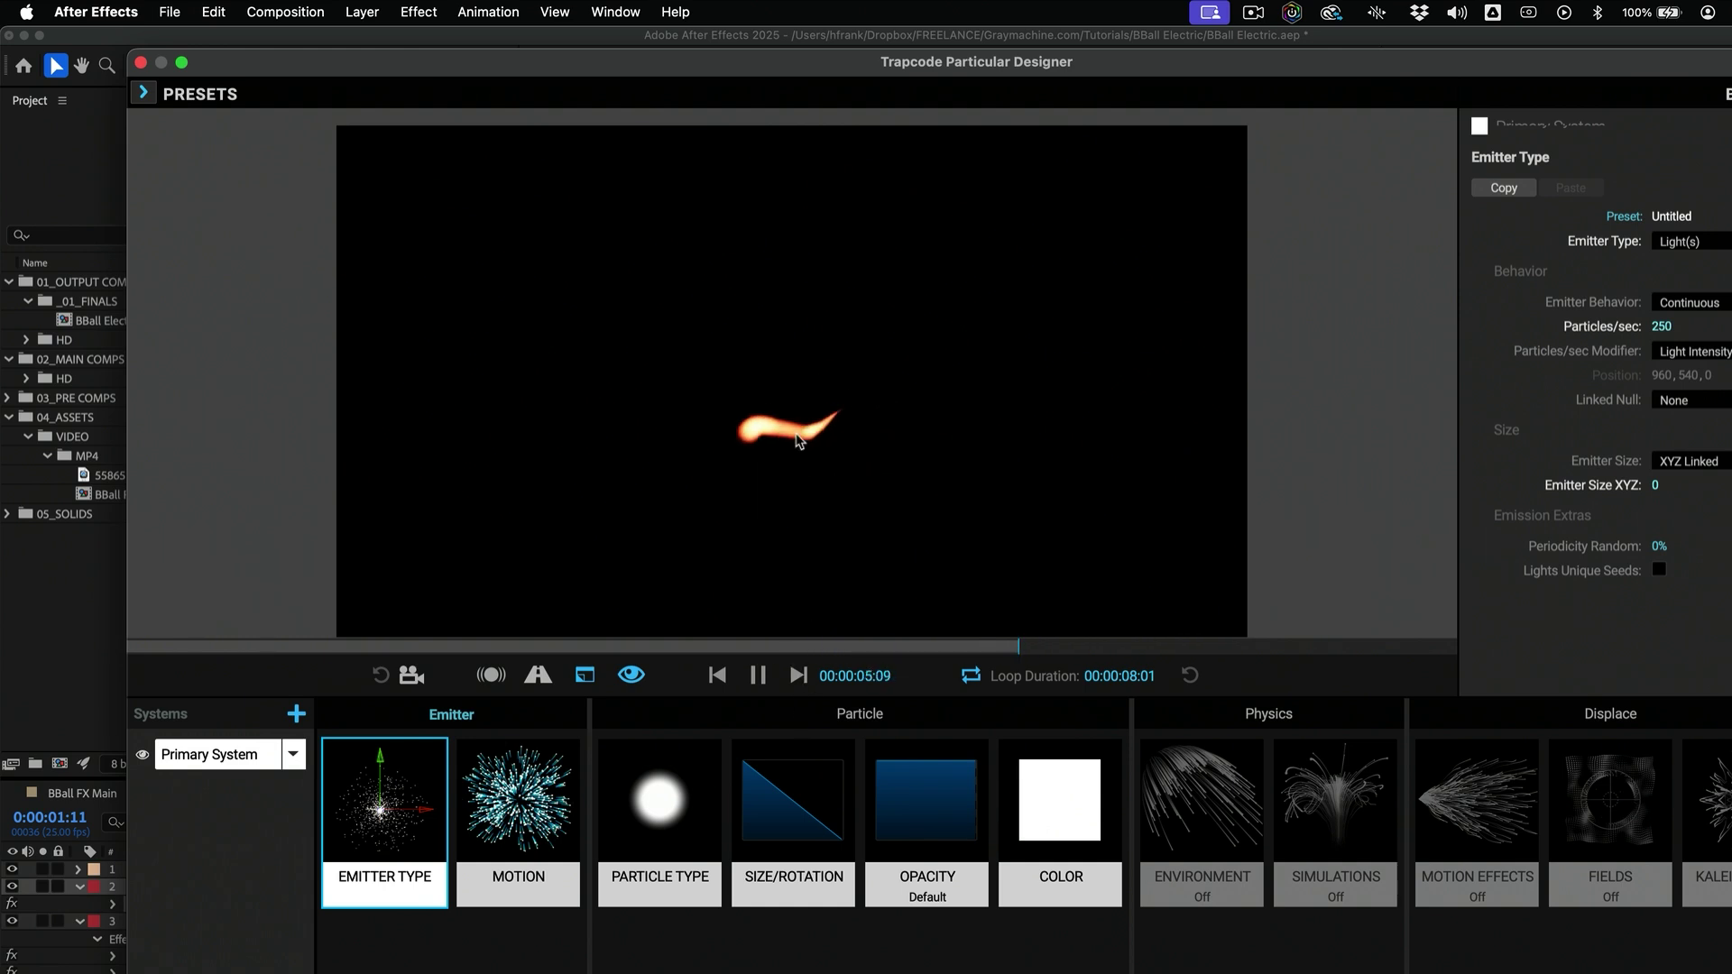
left_click(841, 846)
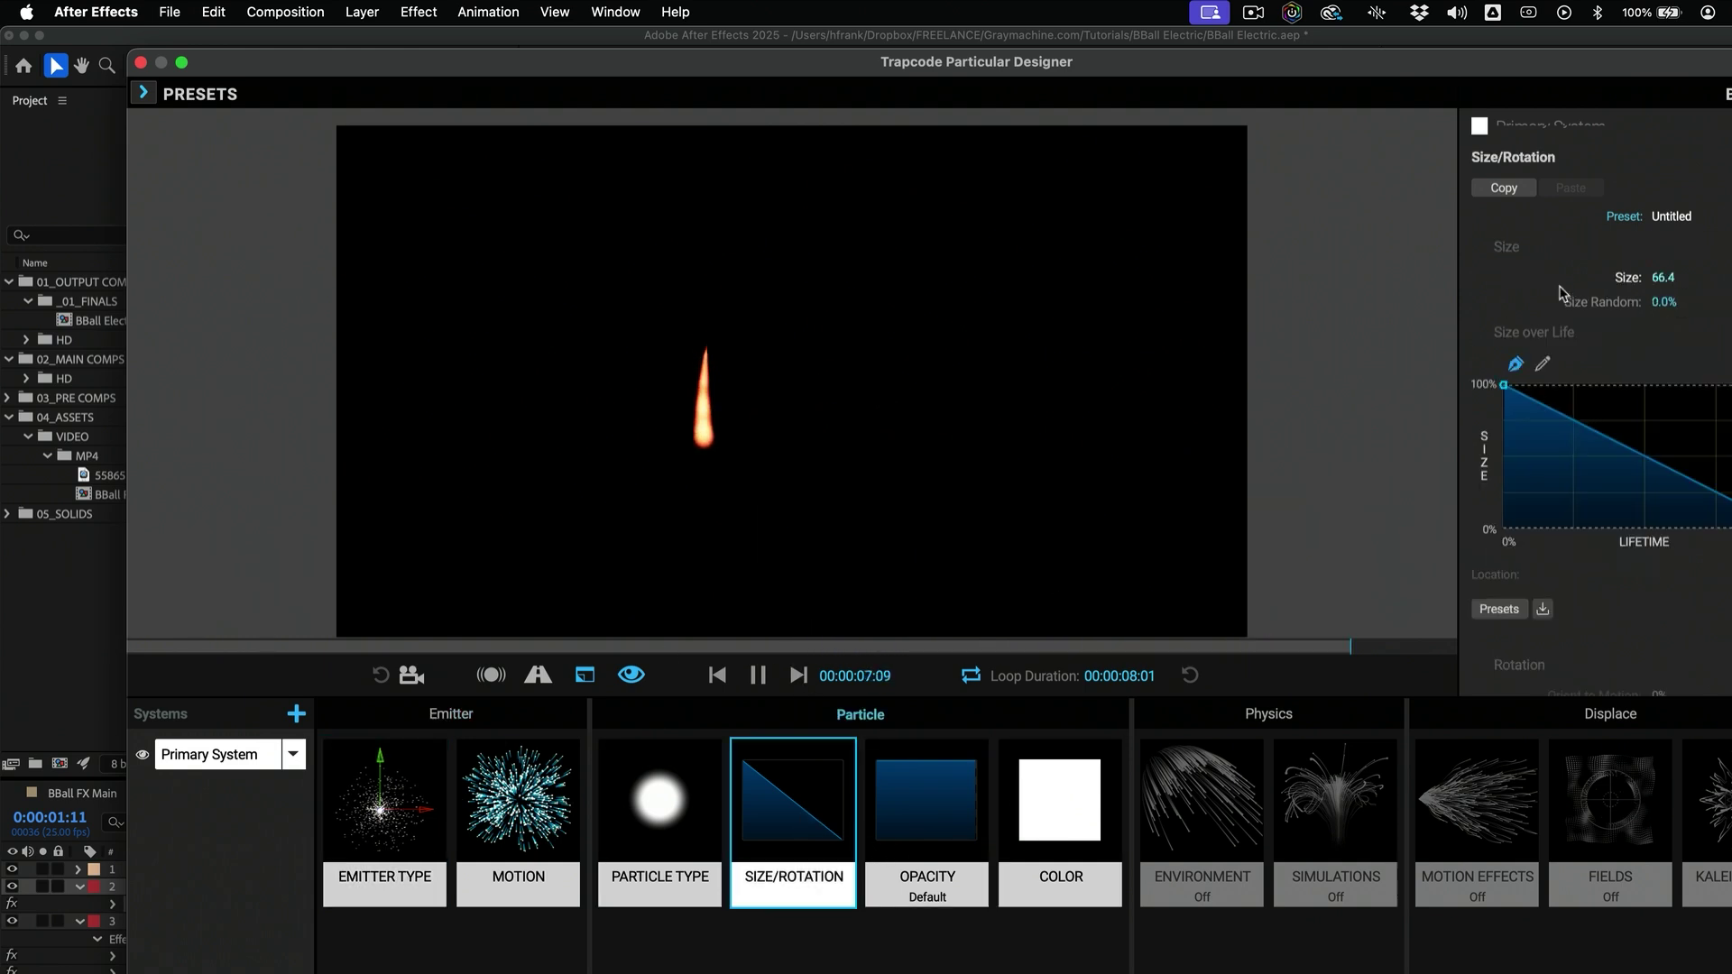
left_click(1660, 277)
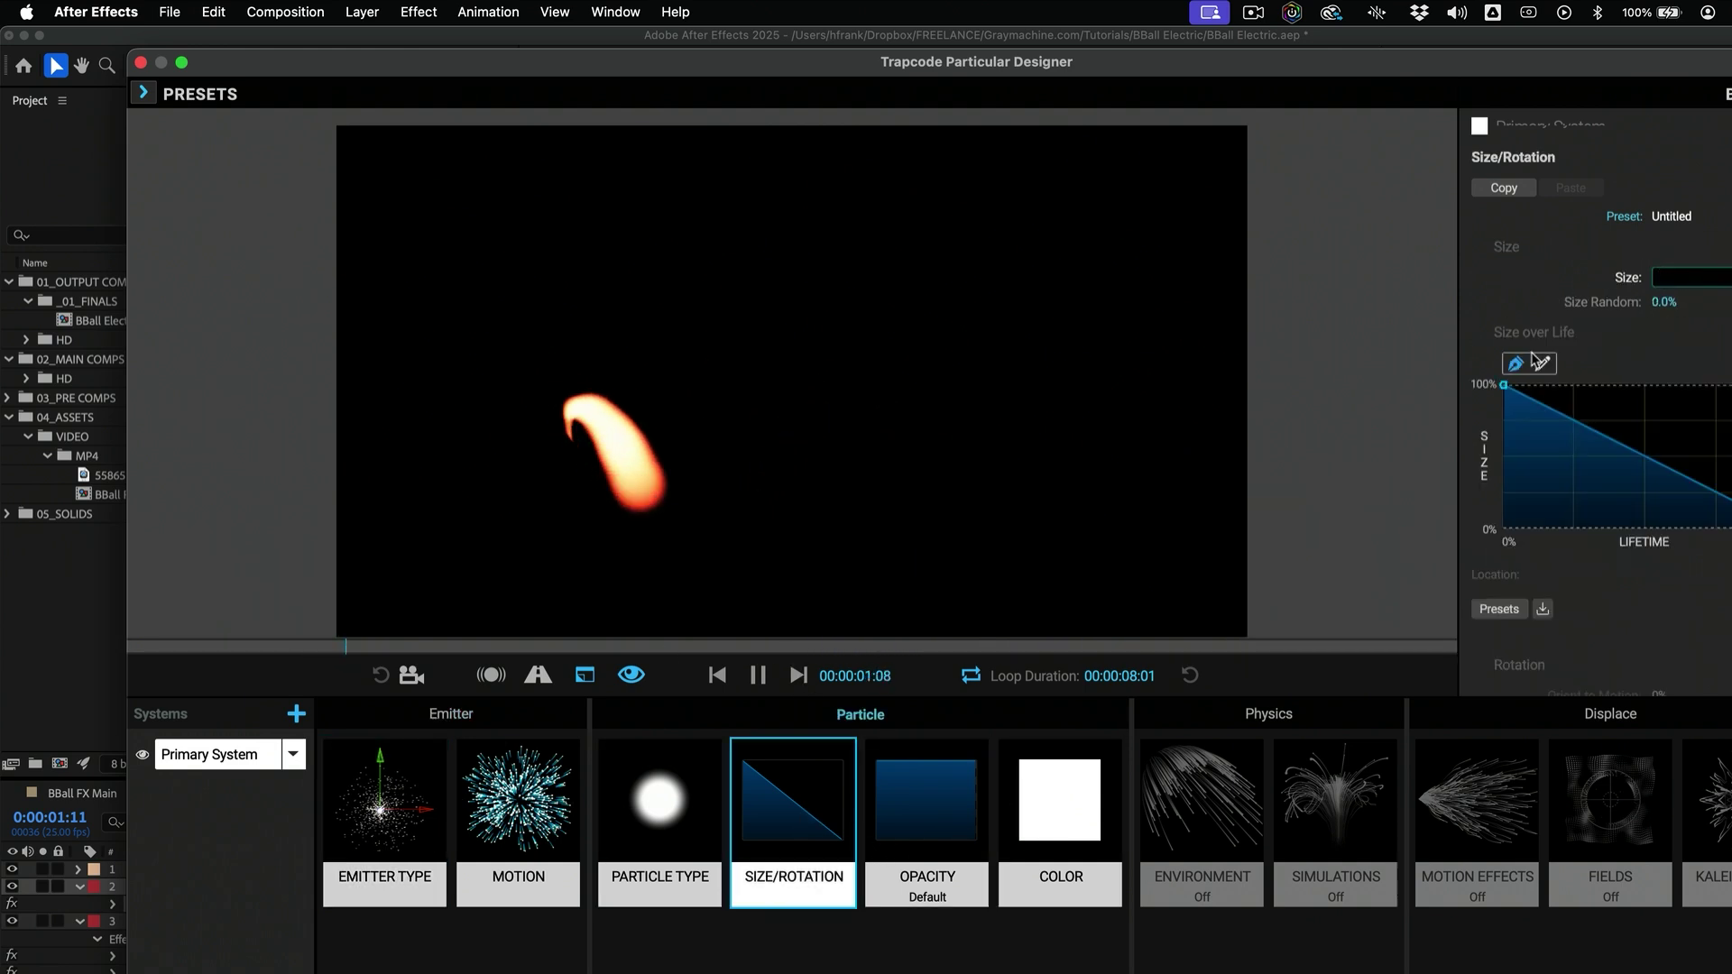
type("3")
key("Return")
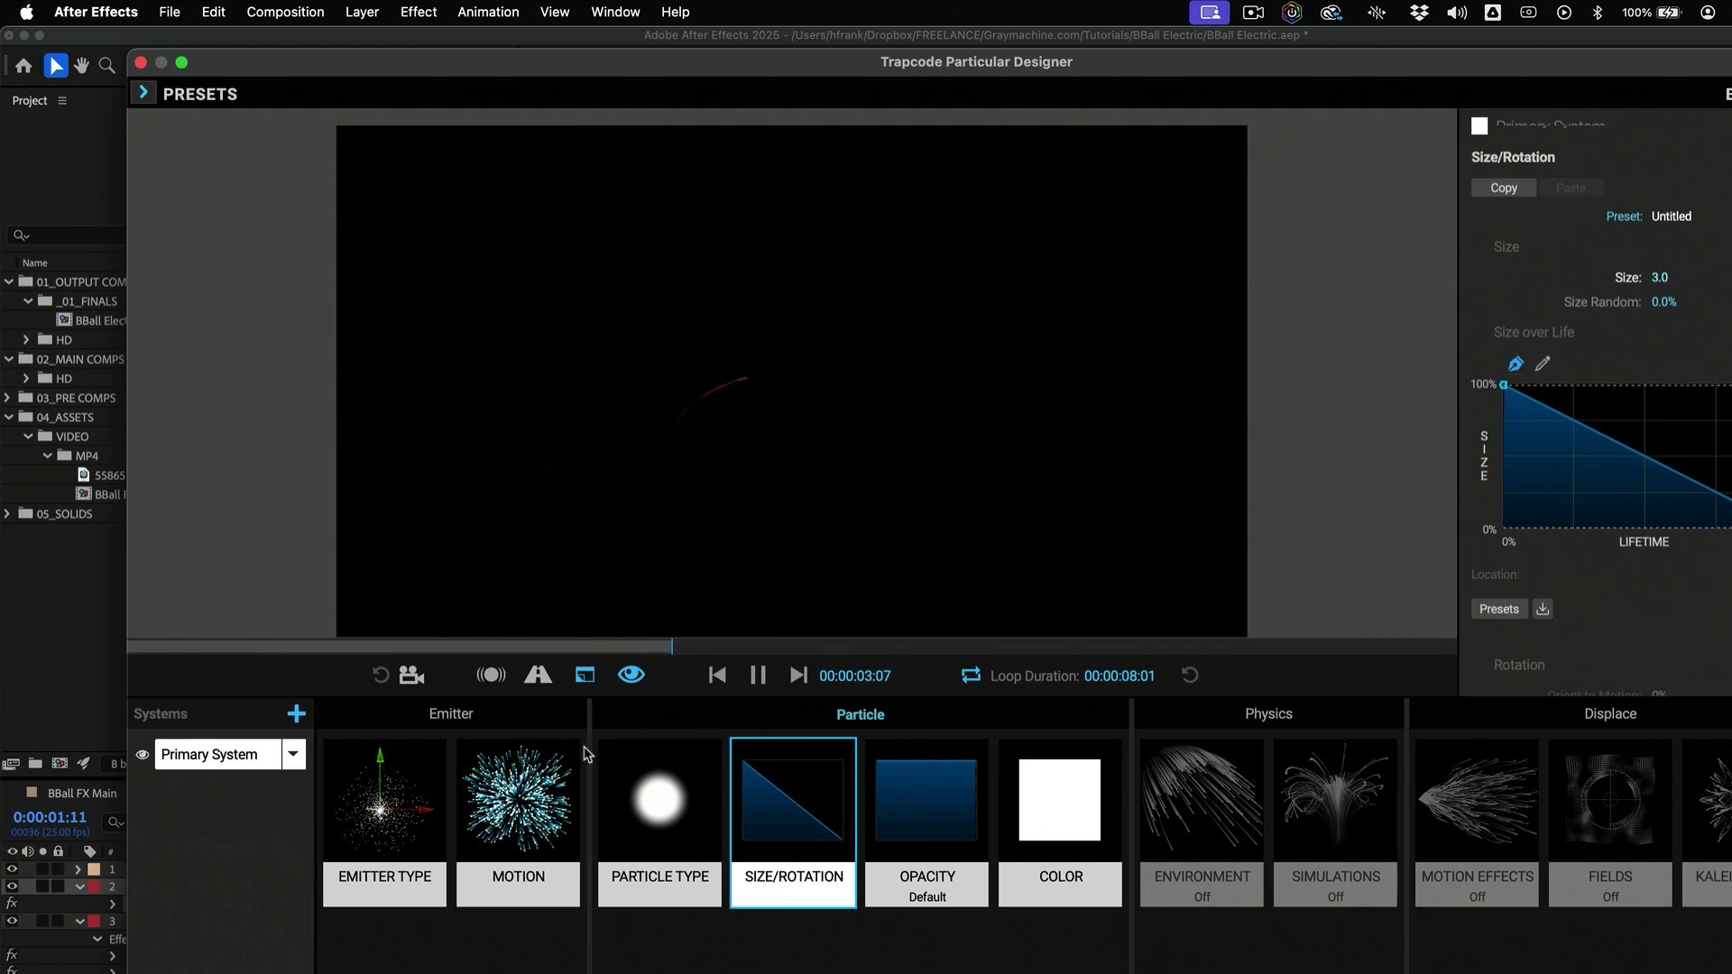
Try larger particle sizes against the emitter and set the particle size to 12
left_click(380, 787)
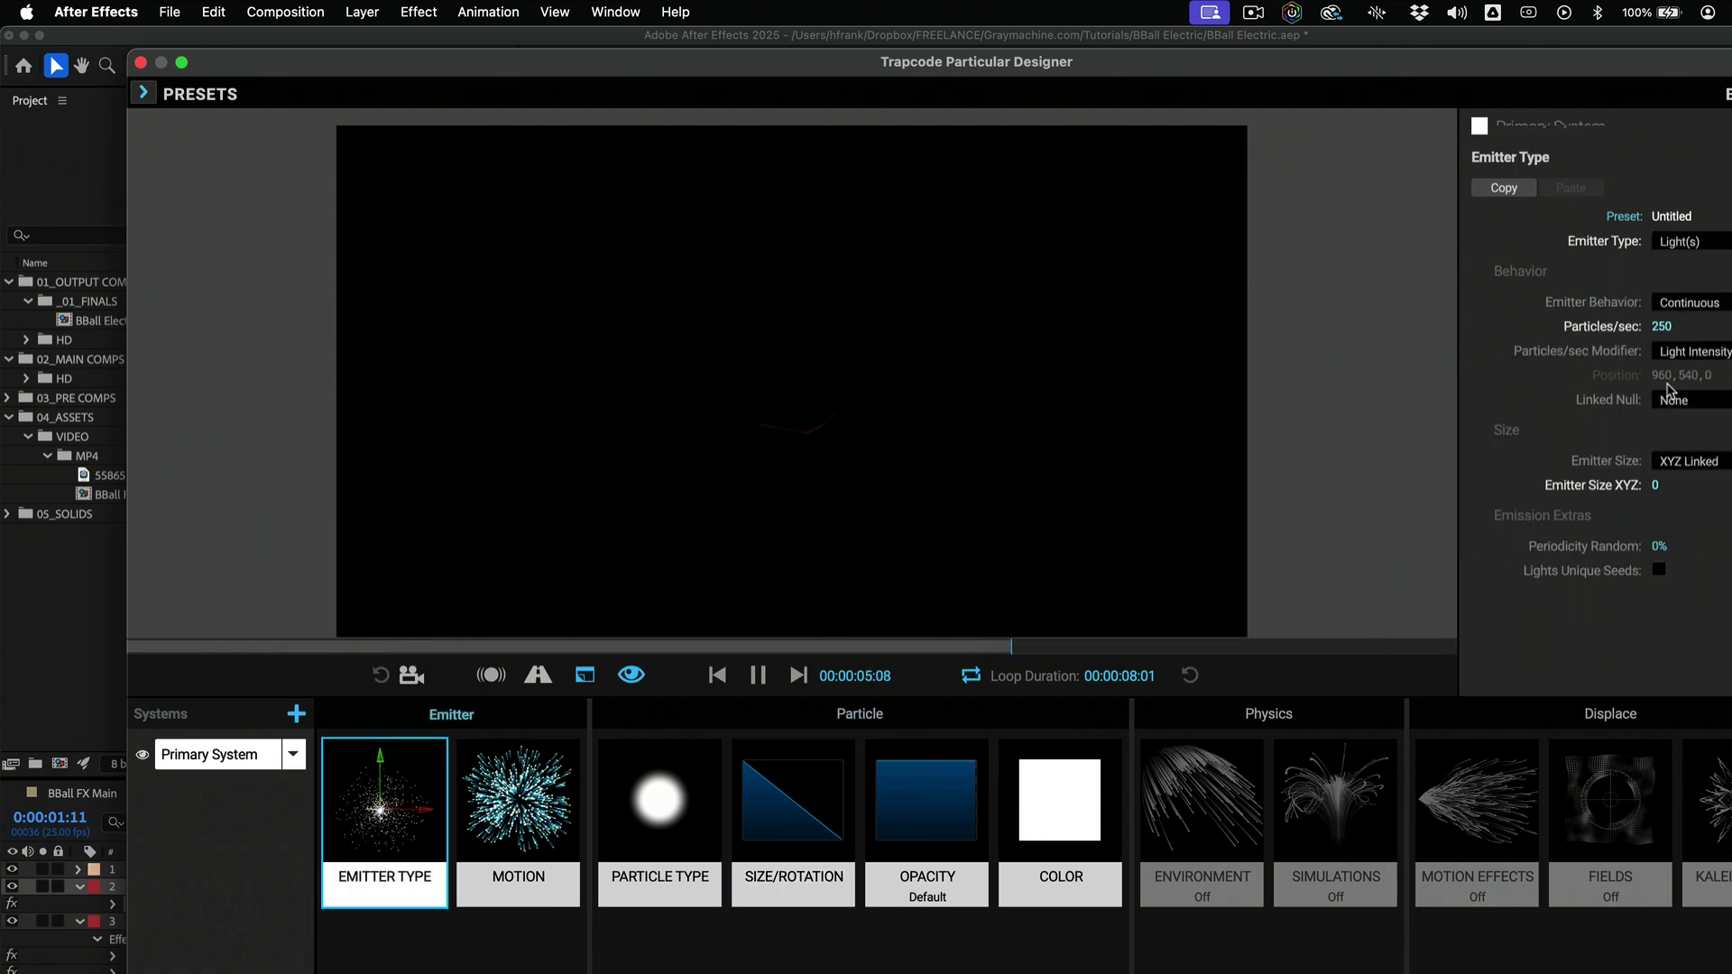
left_click(801, 795)
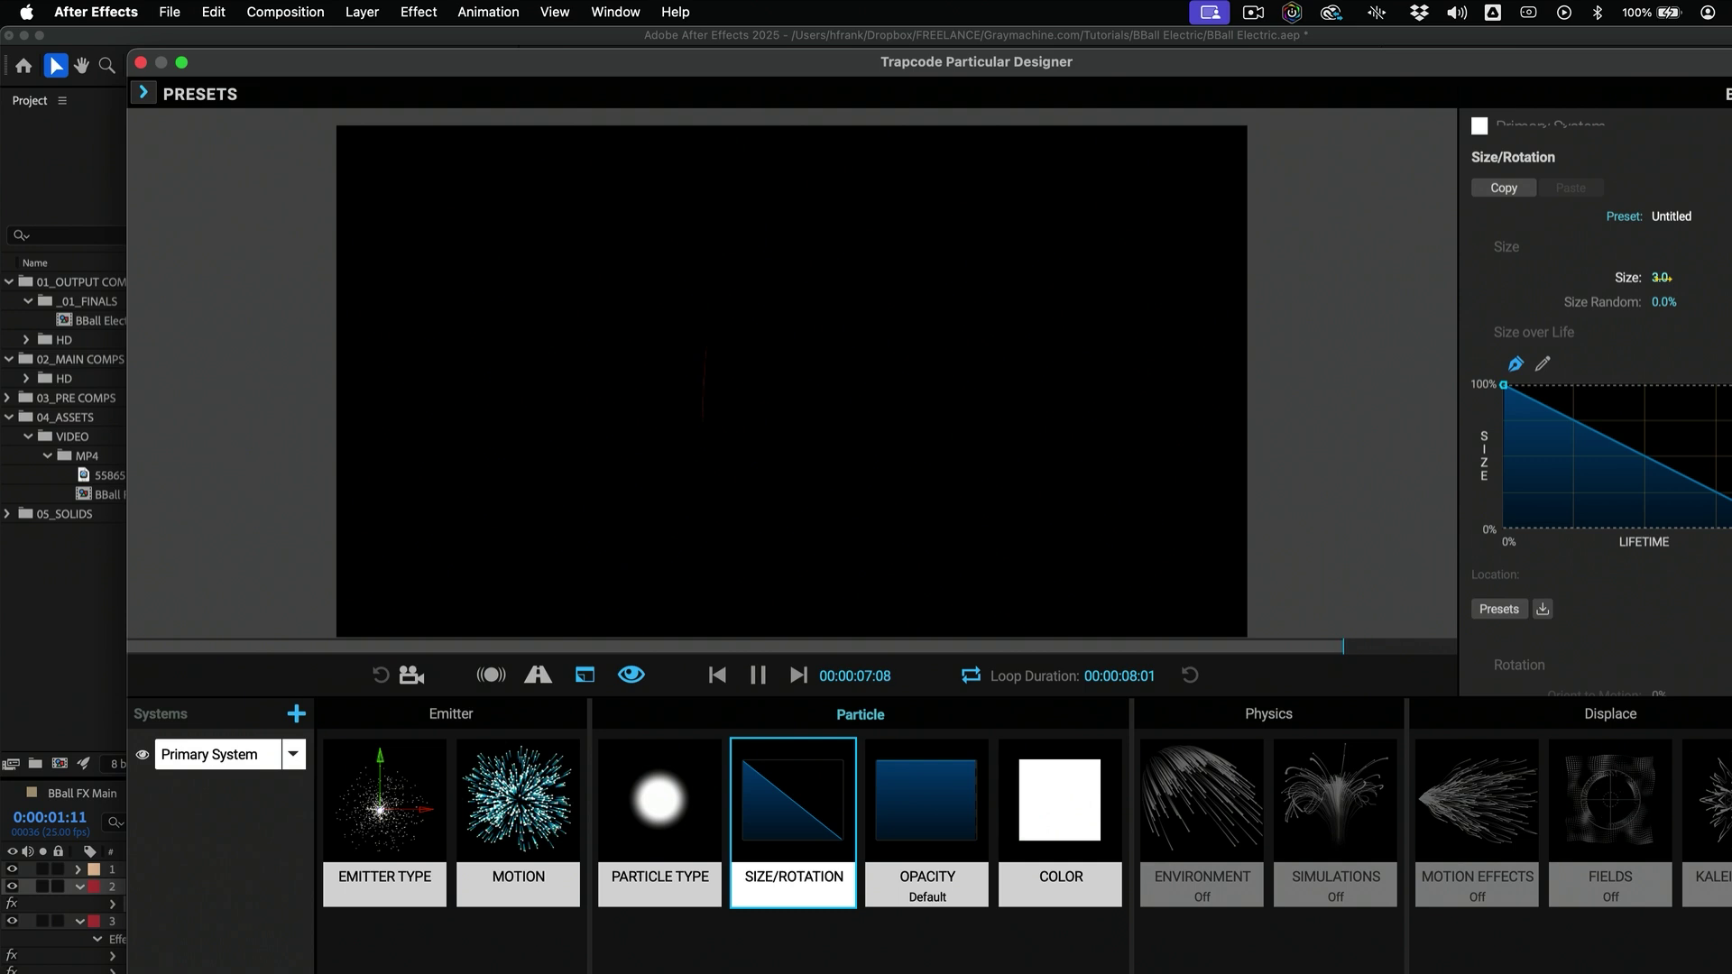
left_click_drag(1662, 278, 1685, 278)
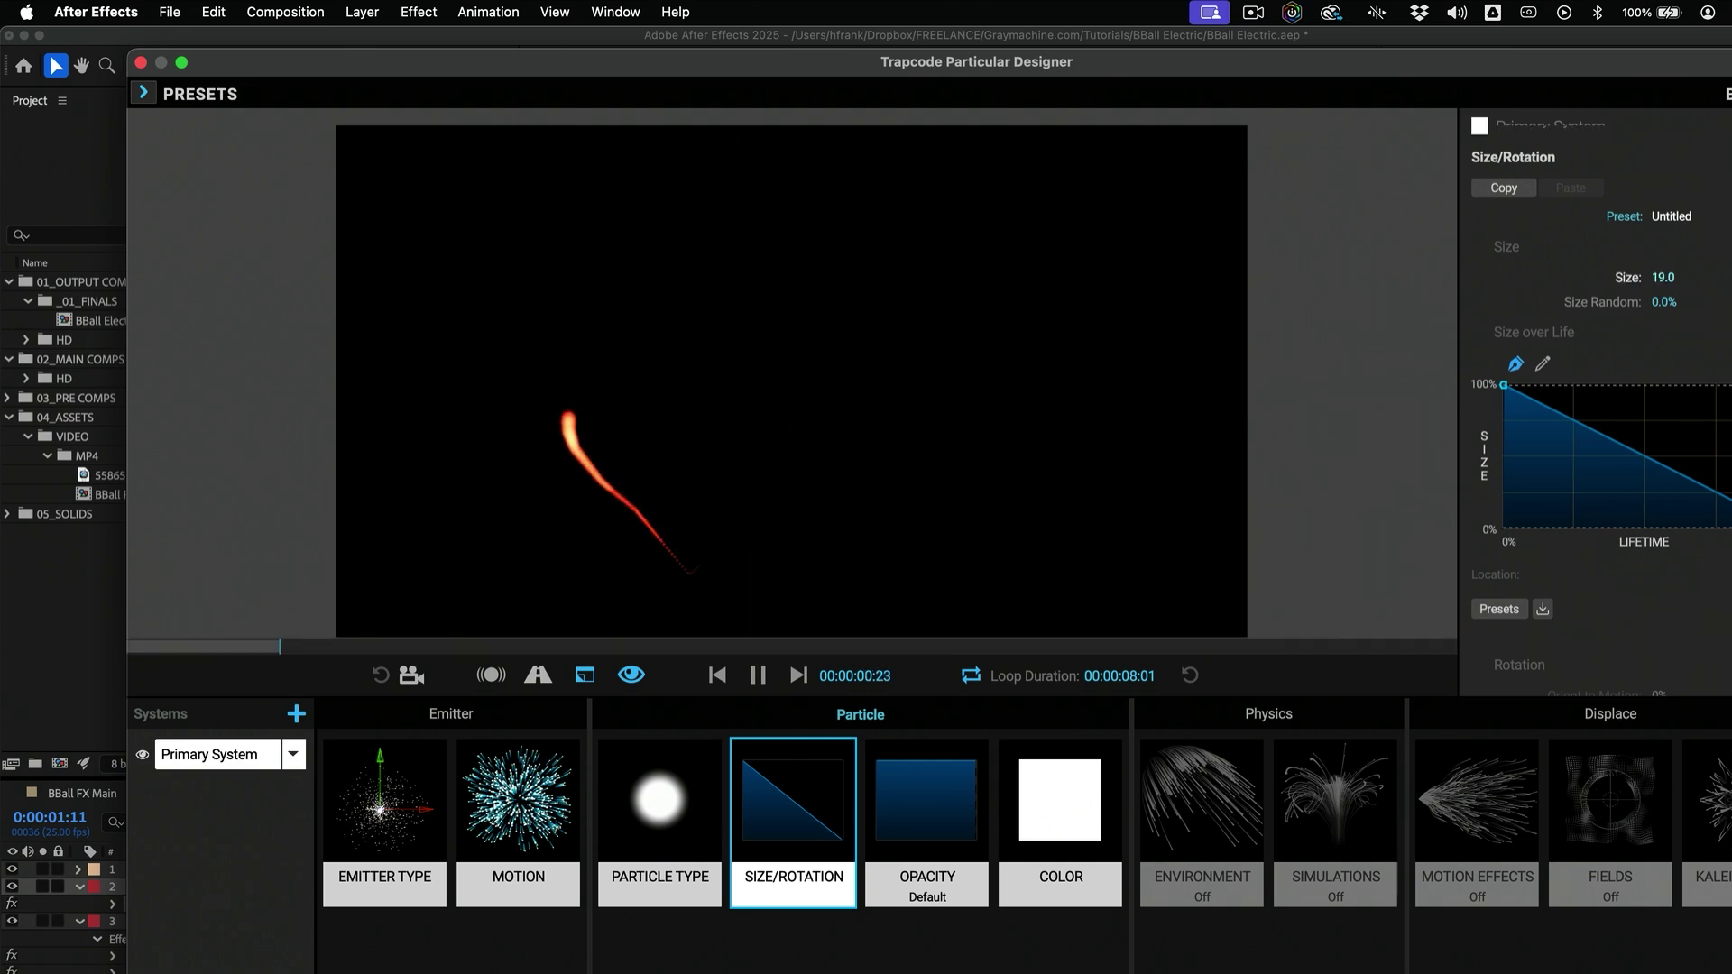
left_click(1662, 277)
type("12")
key("Return")
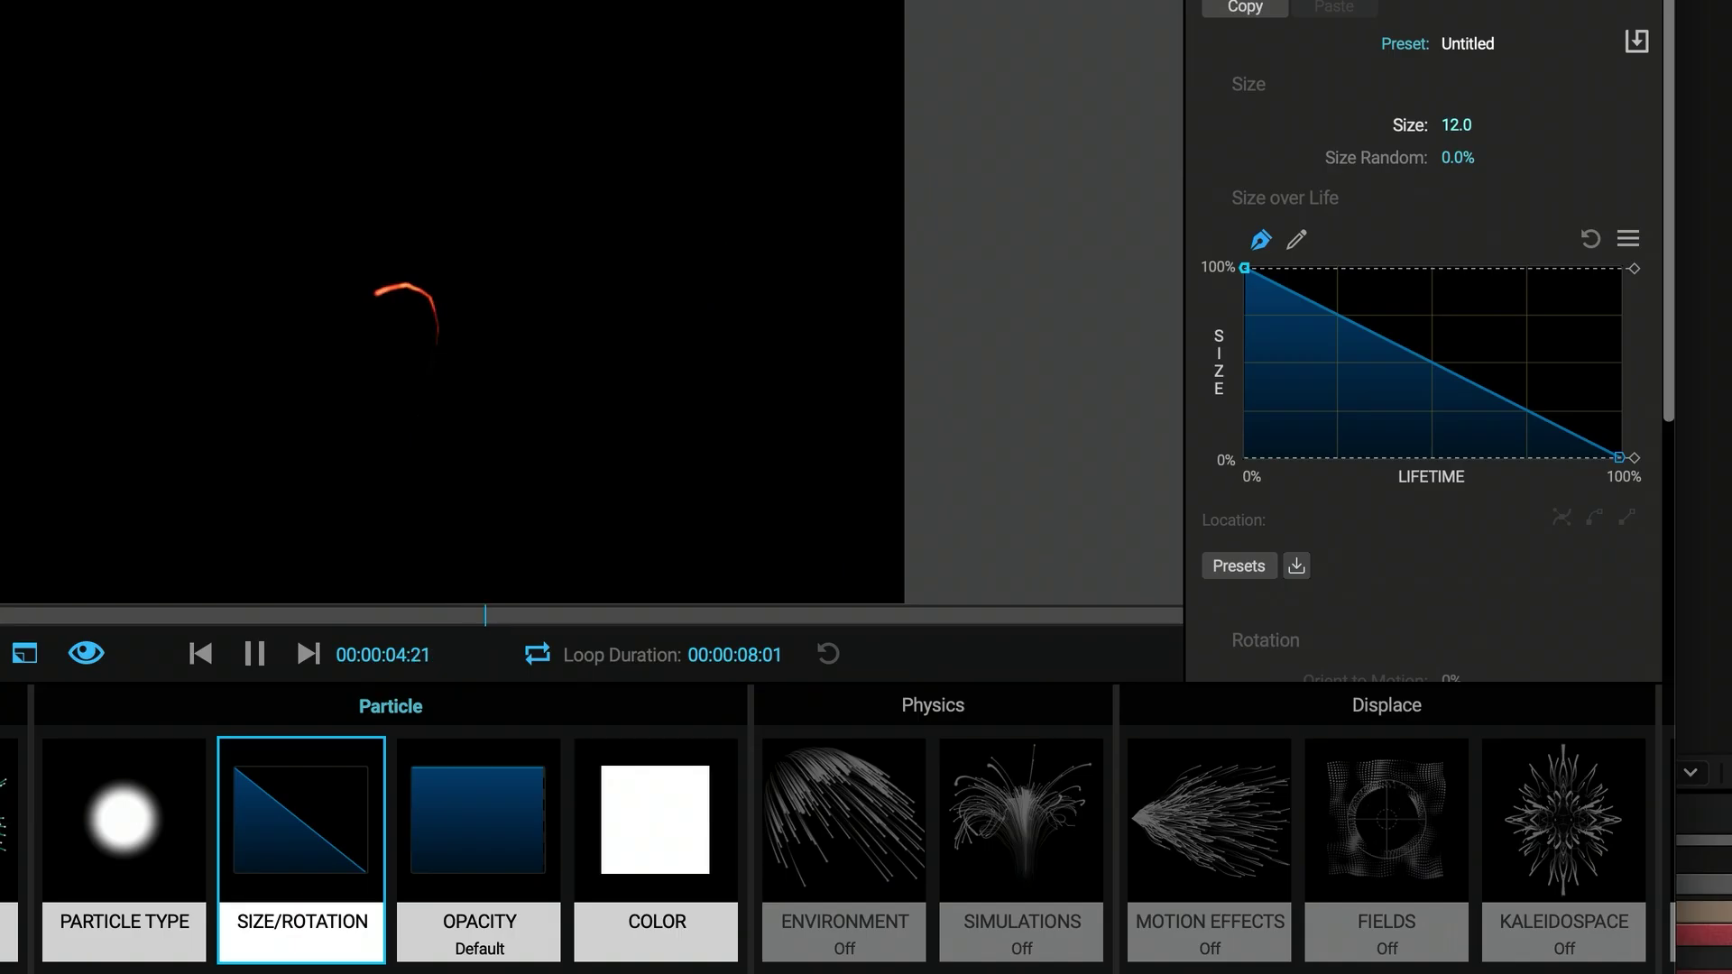
Set the emitter's Emitter Size XYZ to 125 and its Particles/sec to 1000
left_click(7, 839)
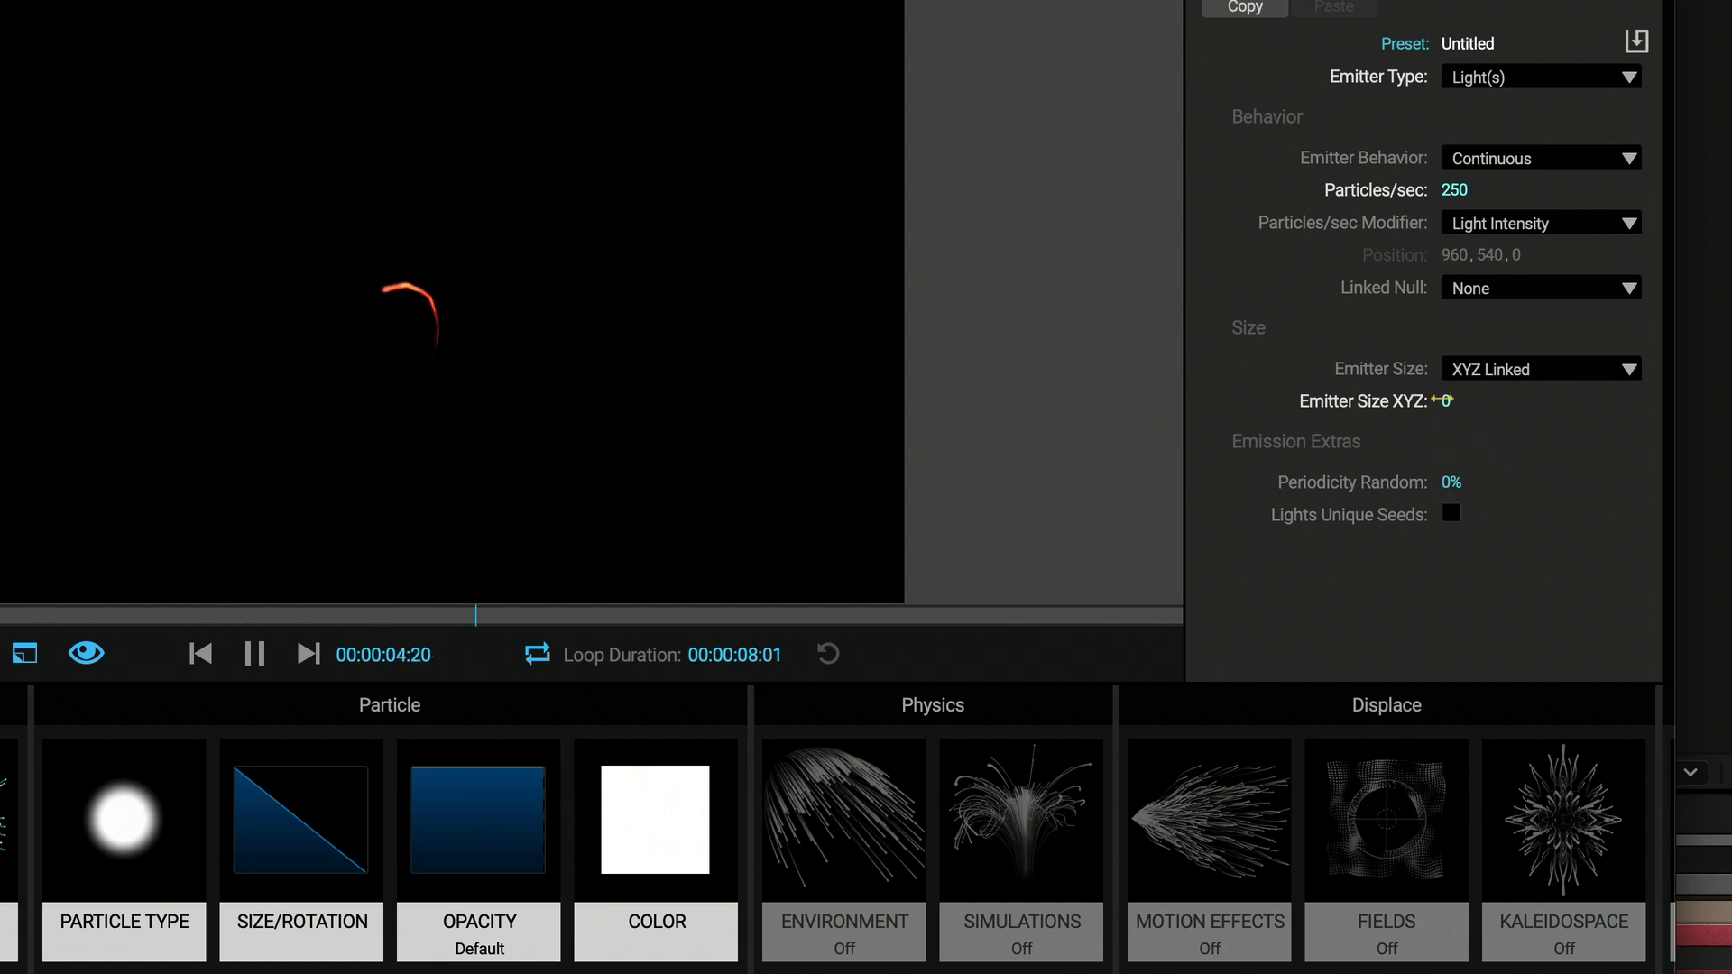
left_click(1443, 401)
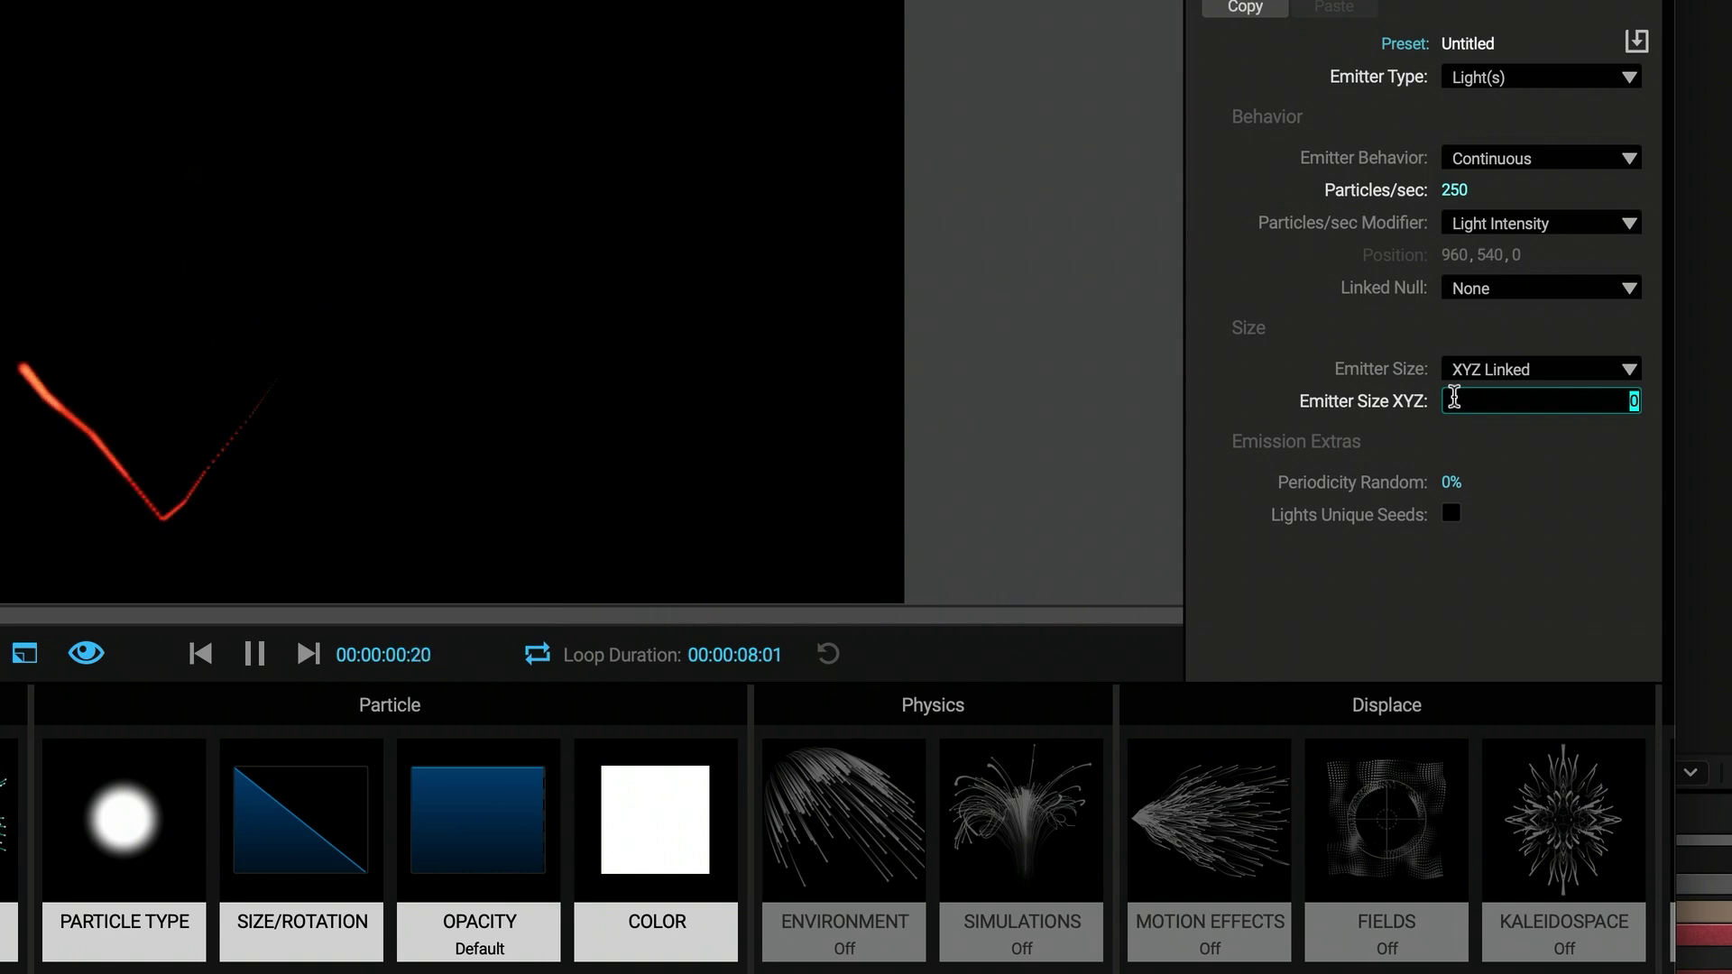
type("100")
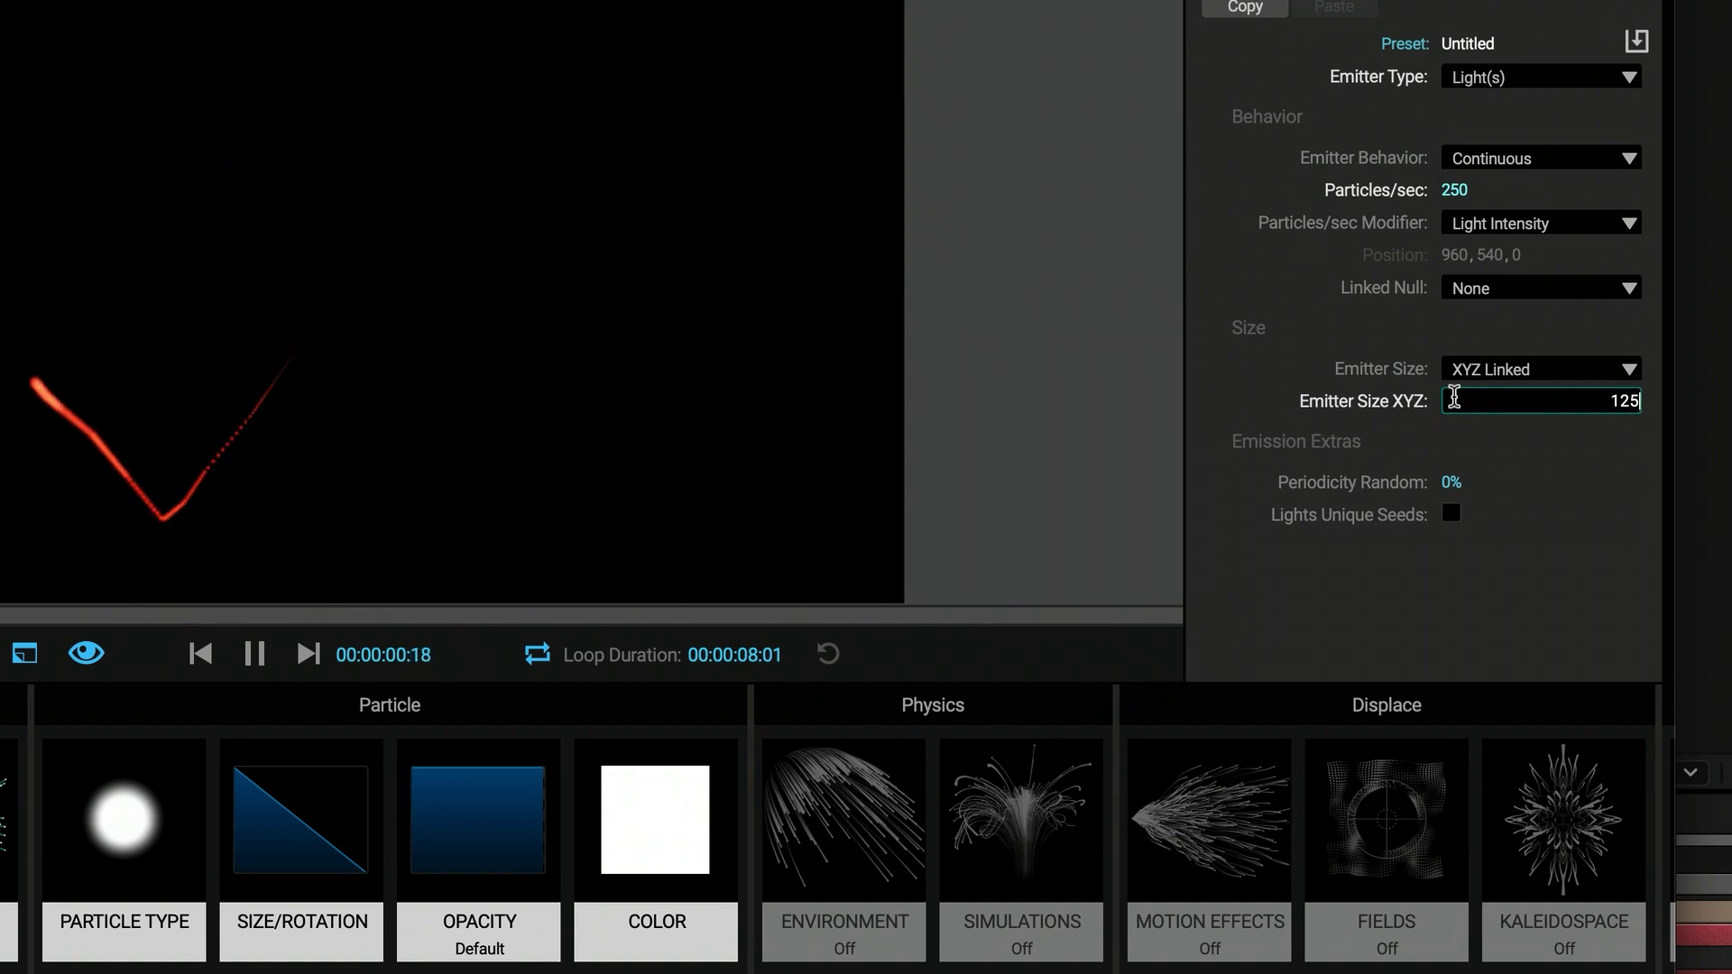
key("Return")
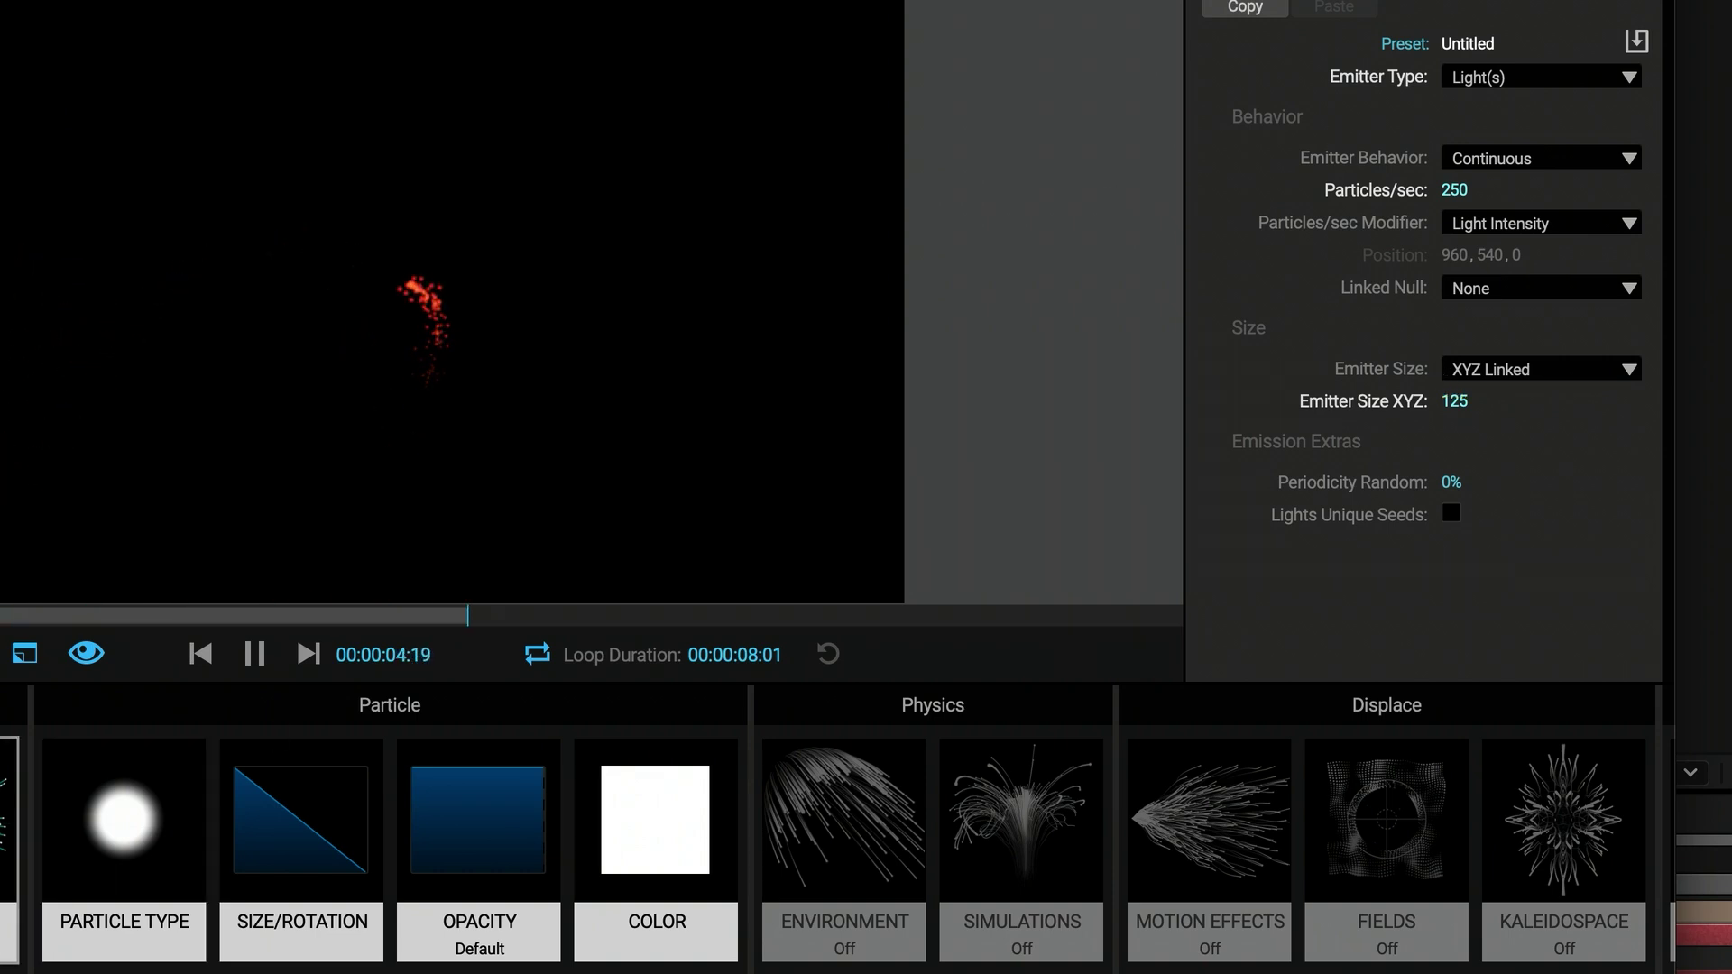
left_click_drag(1454, 193, 1469, 208)
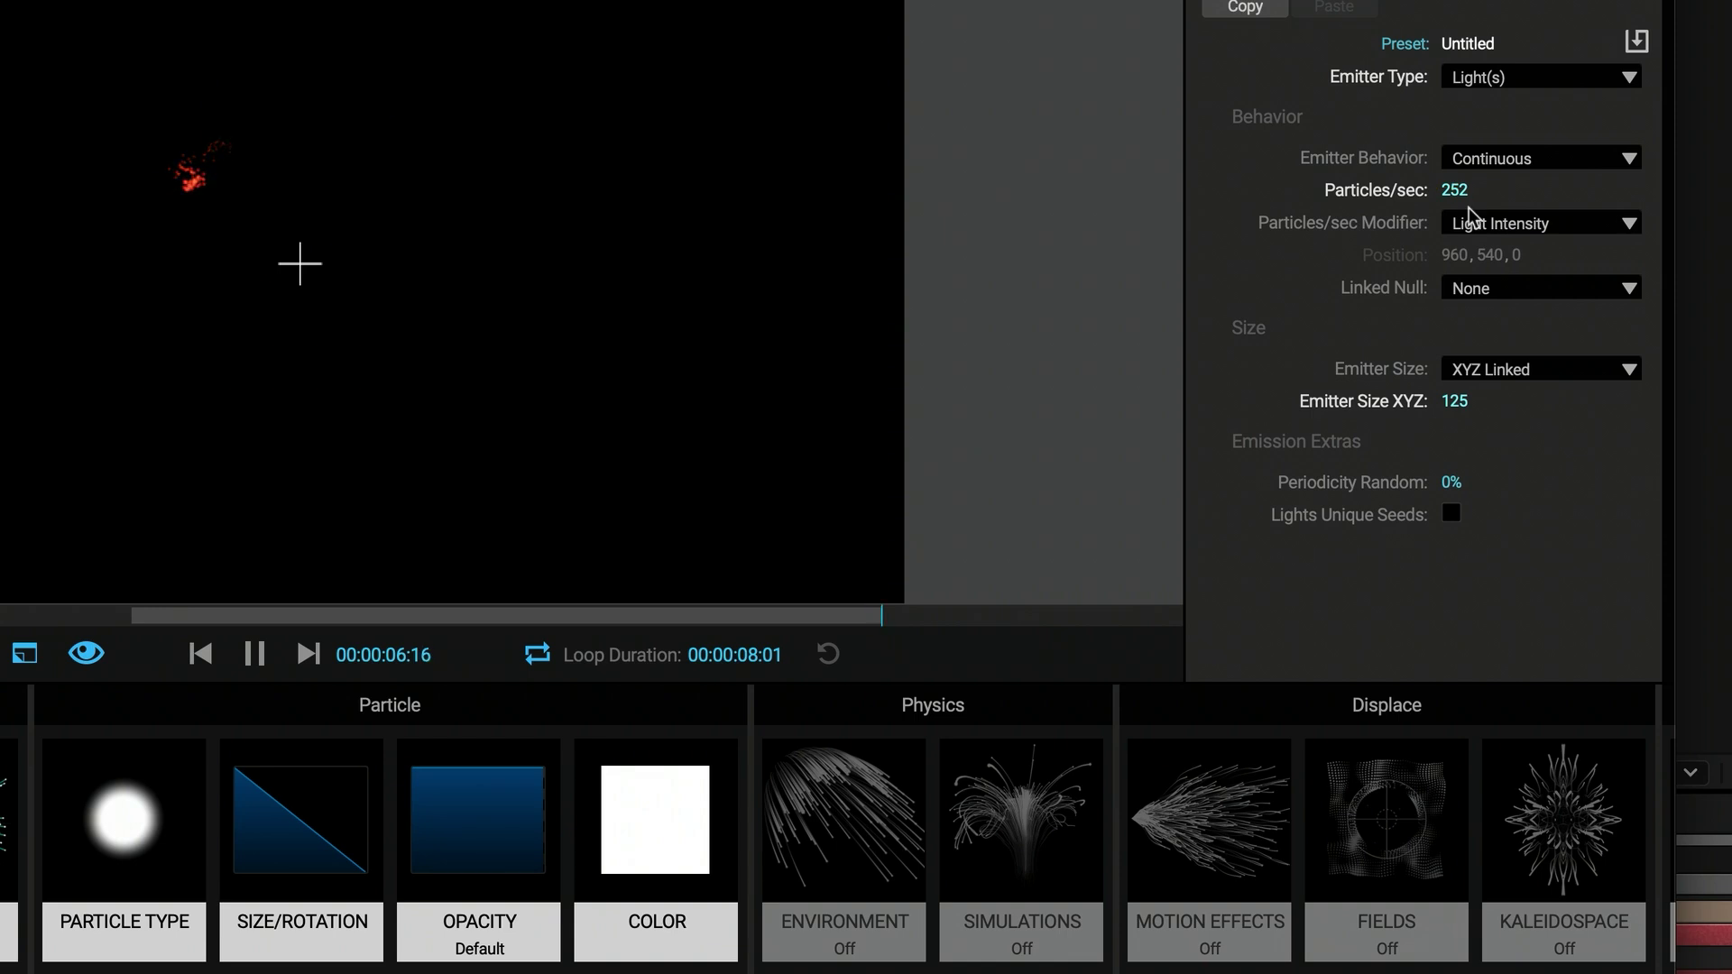
left_click(1432, 191)
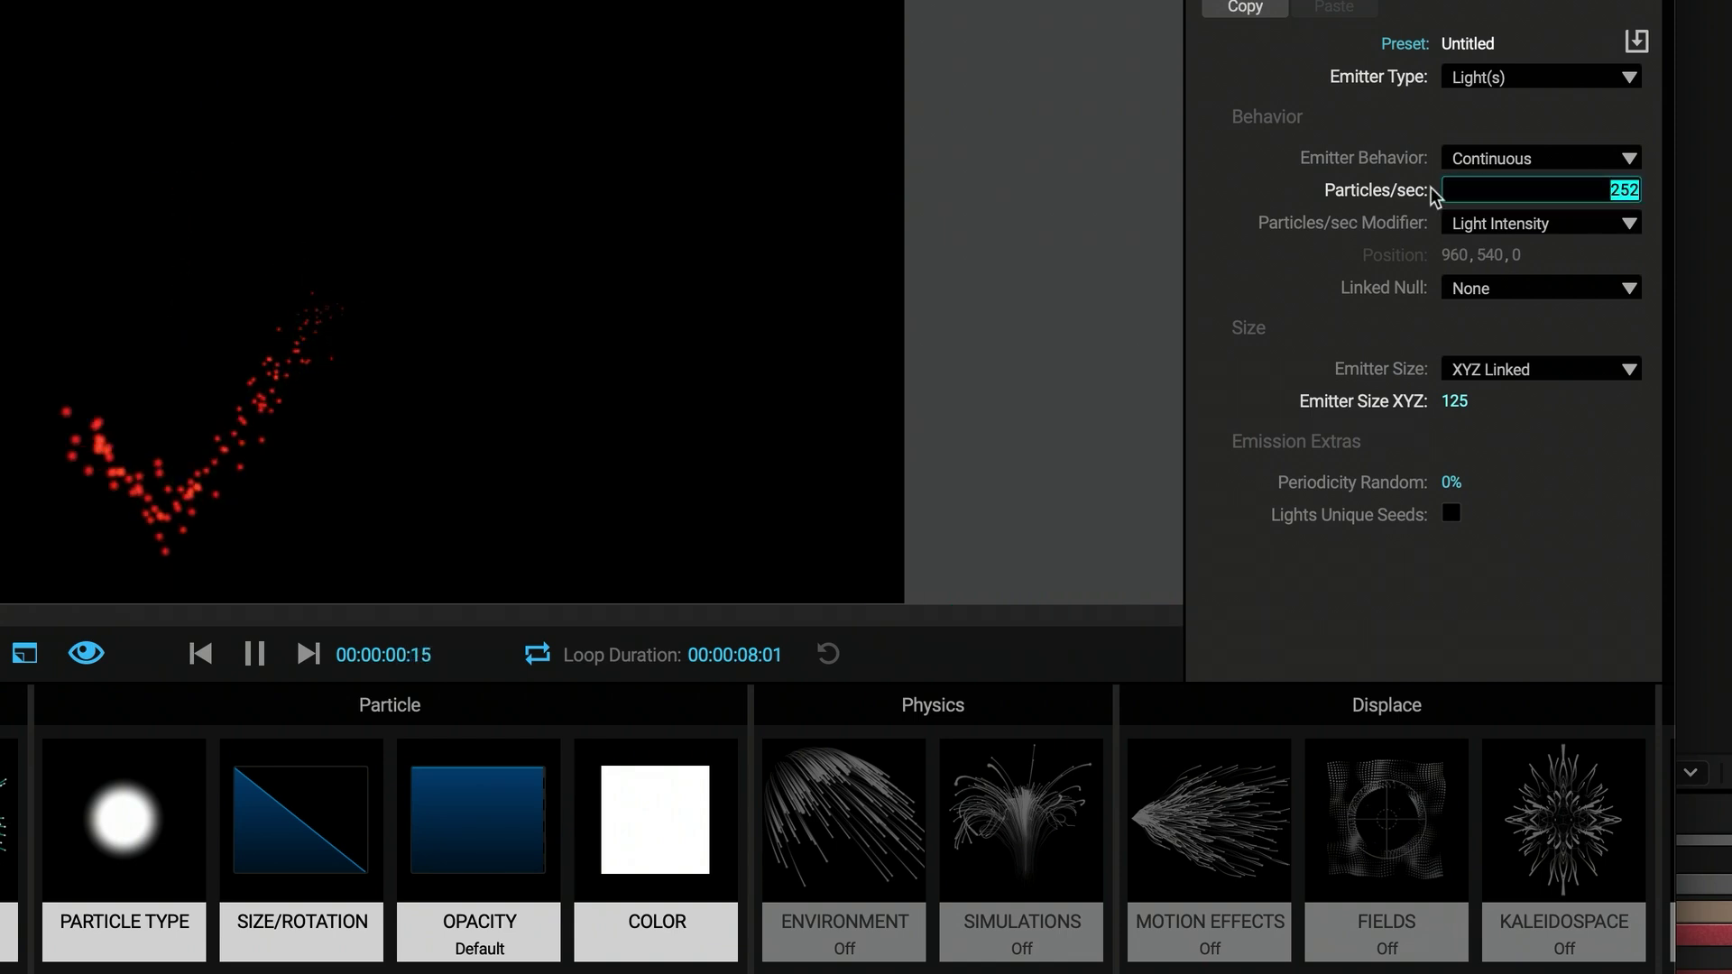
type("1000")
key("Return")
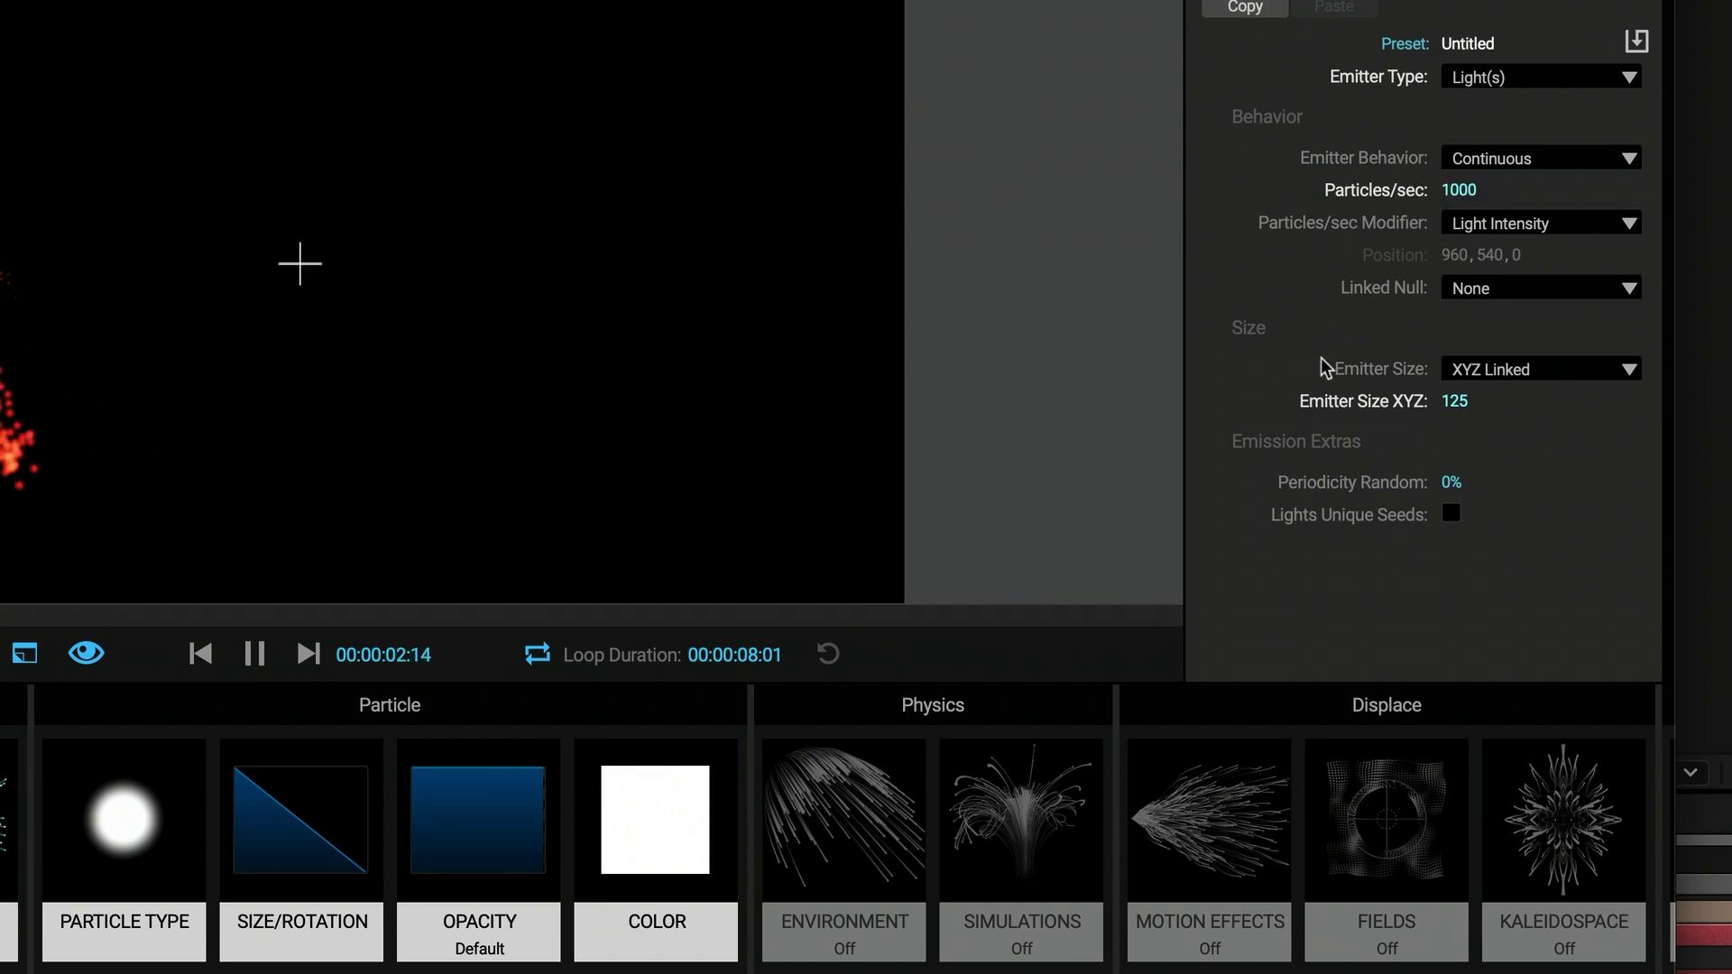
Set the emitter motion's Velocity to 67 and Velocity from Emitter Motion to 20%
left_click(9, 839)
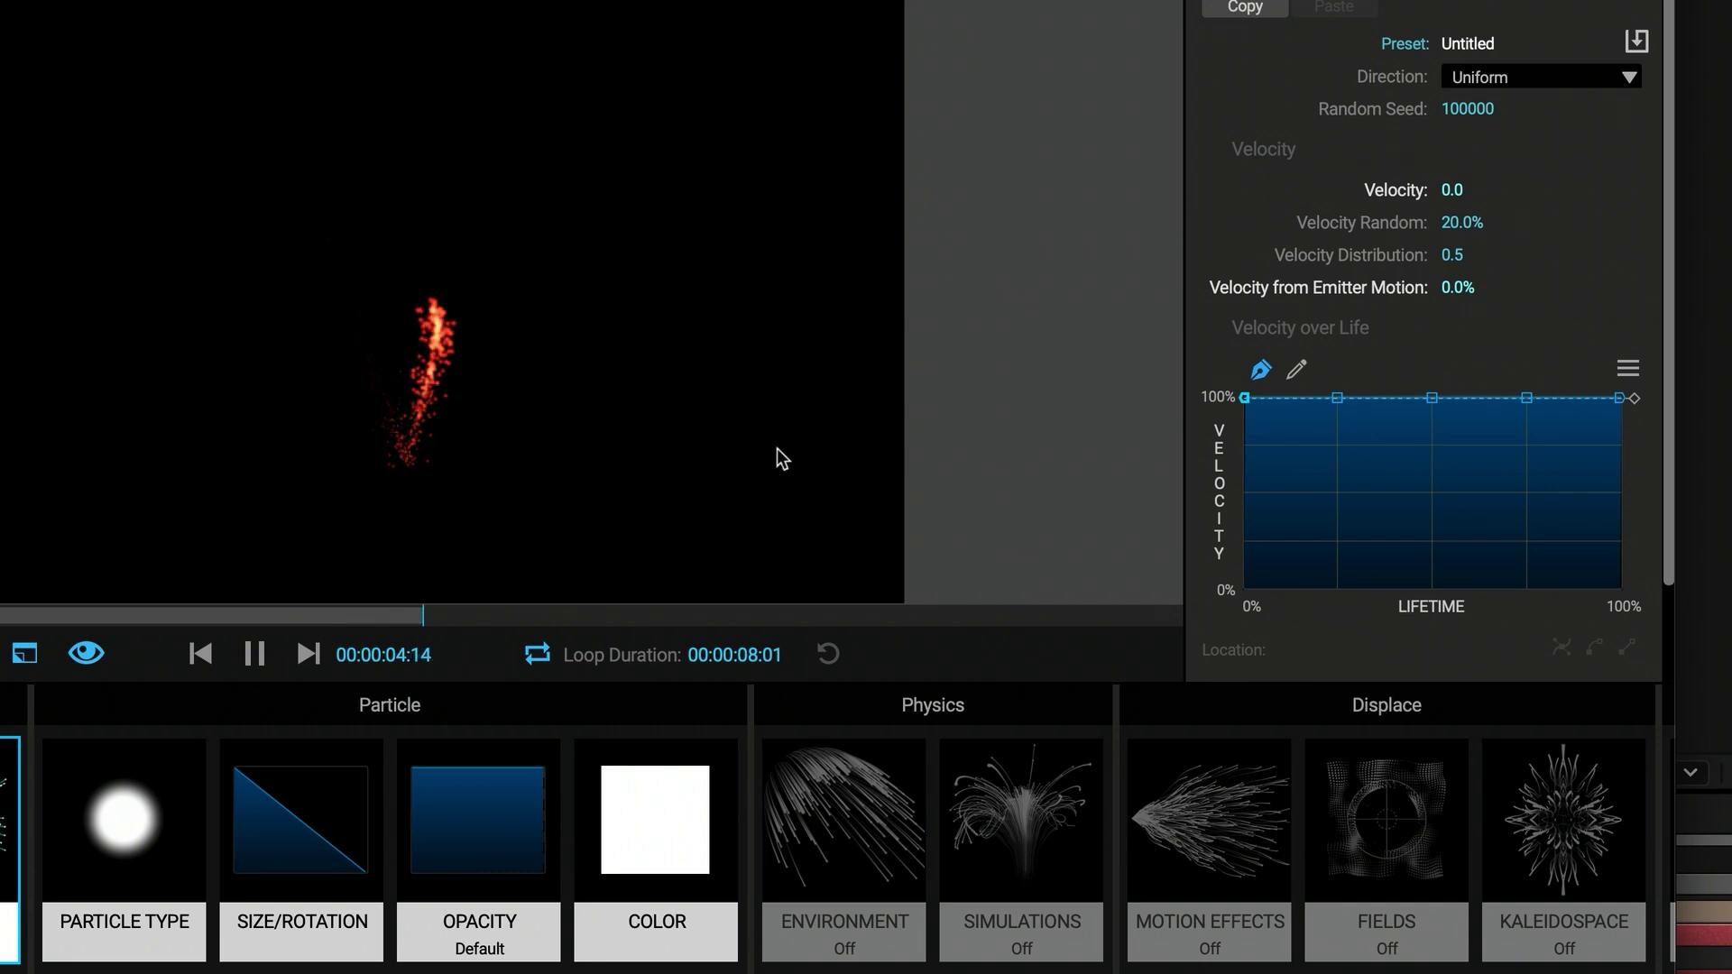
mouse_move(1451, 191)
left_mouse_down()
mouse_move(1437, 277)
mouse_move(1466, 285)
left_mouse_up()
left_click(1467, 285)
type("20")
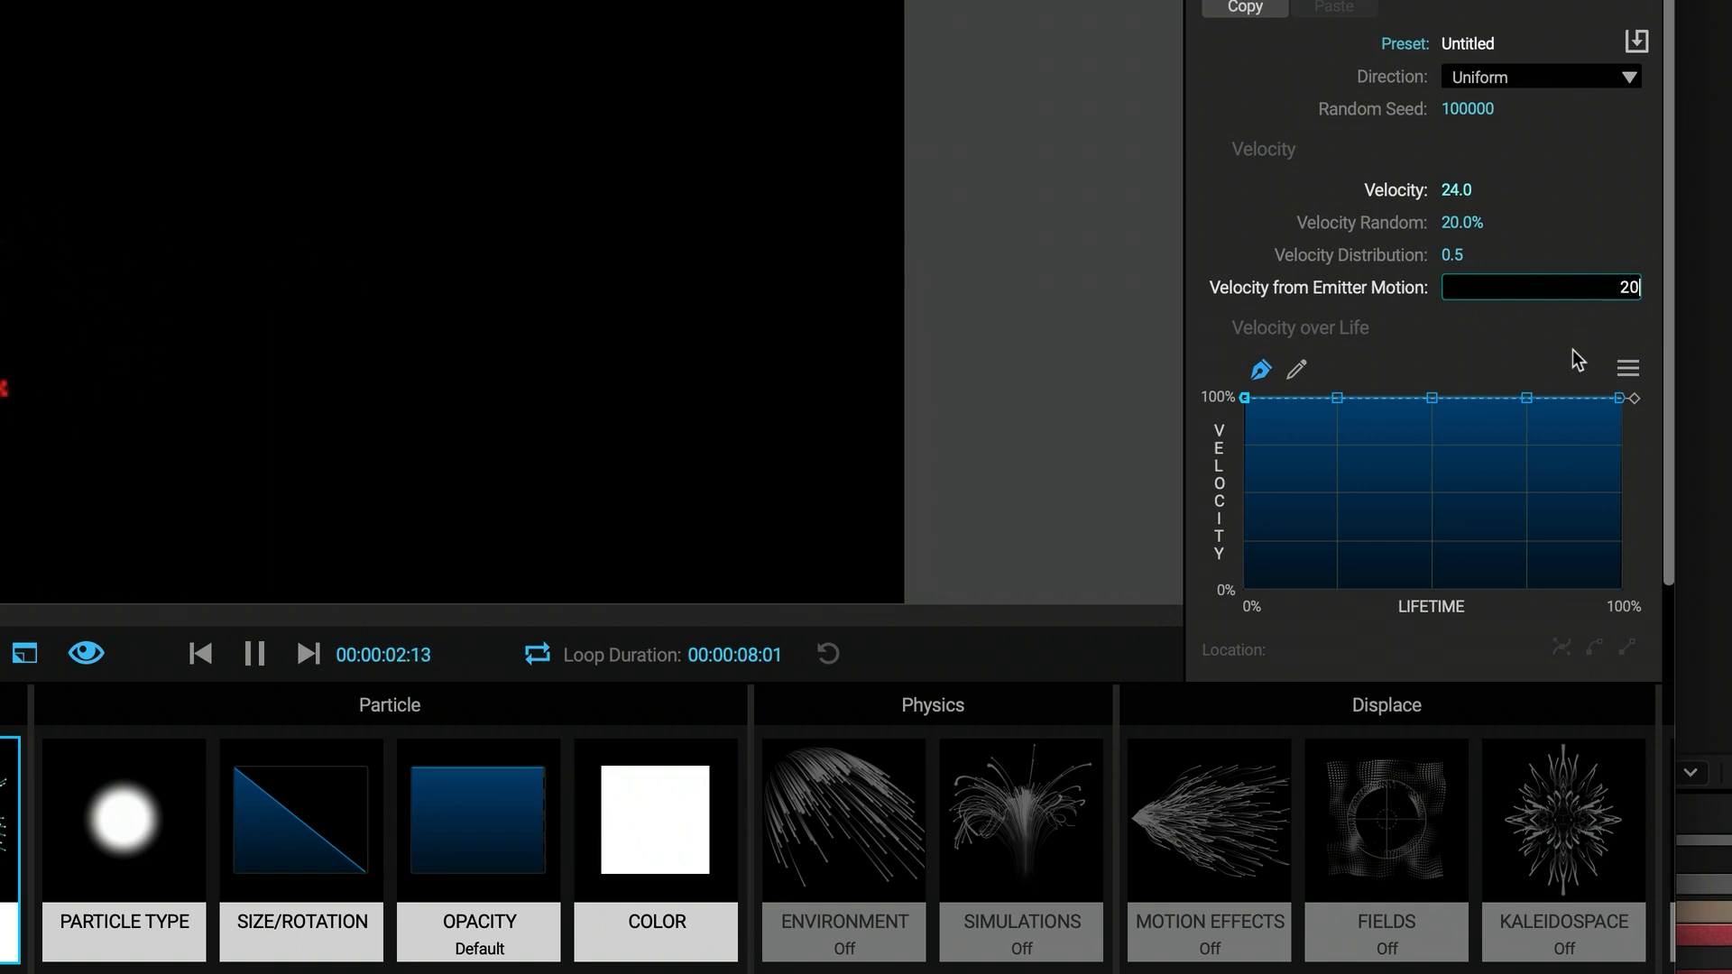
key("Tab")
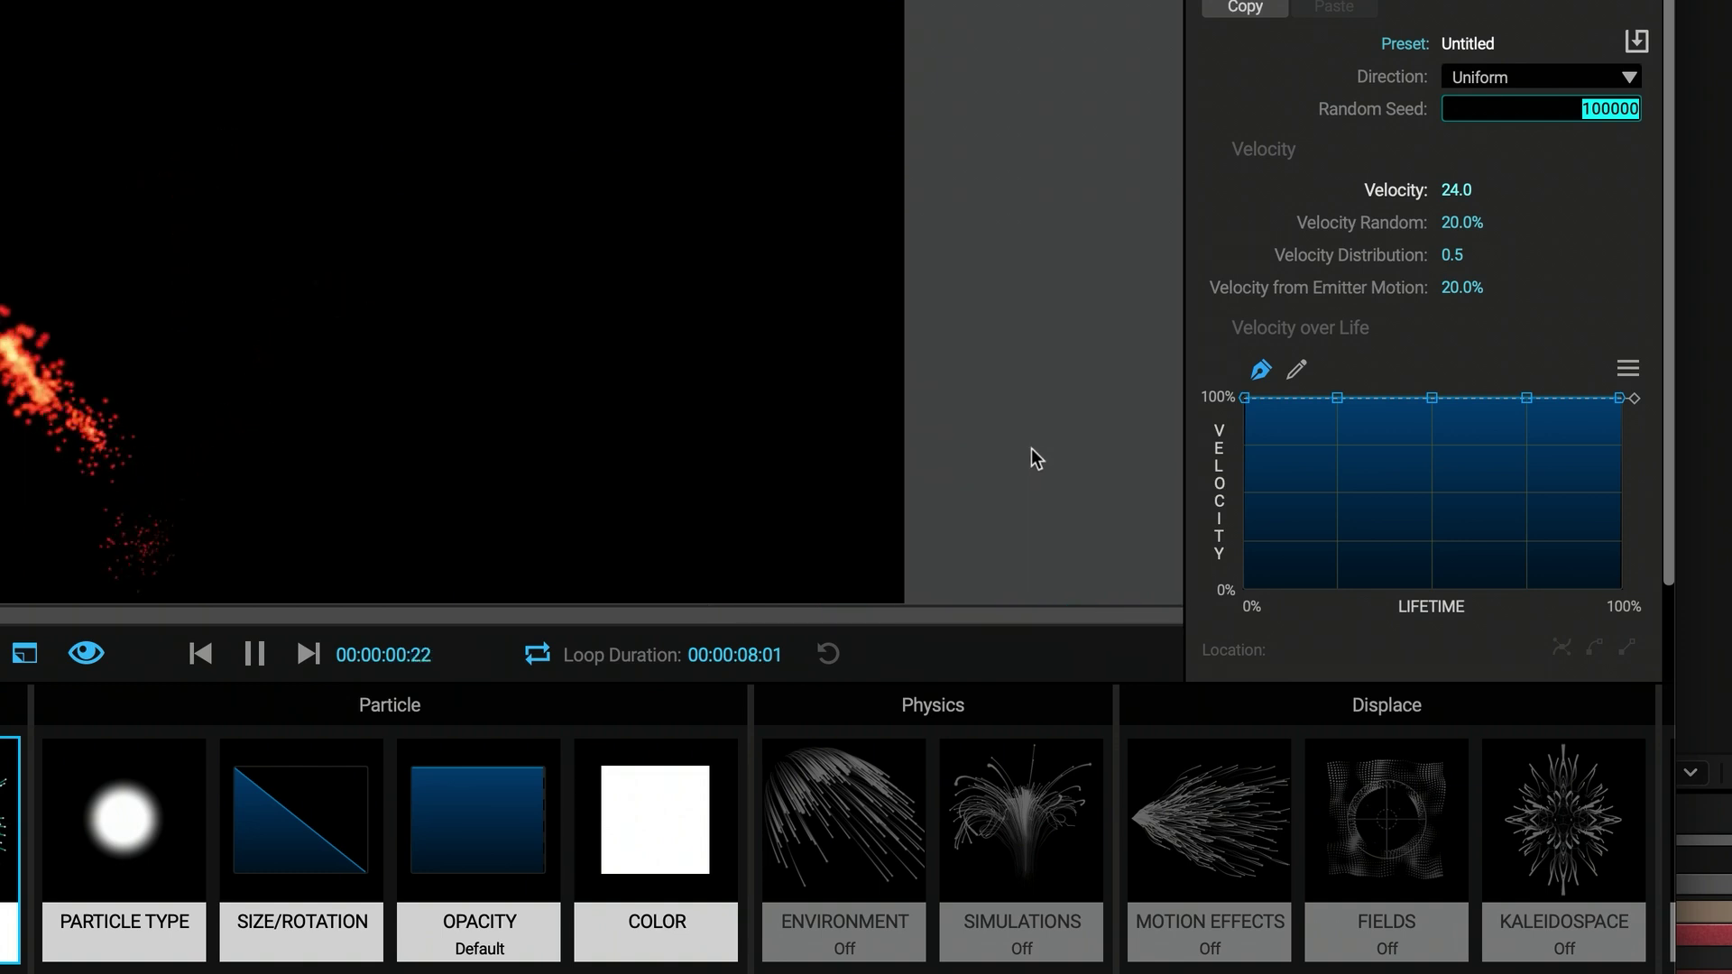
left_click(1514, 208)
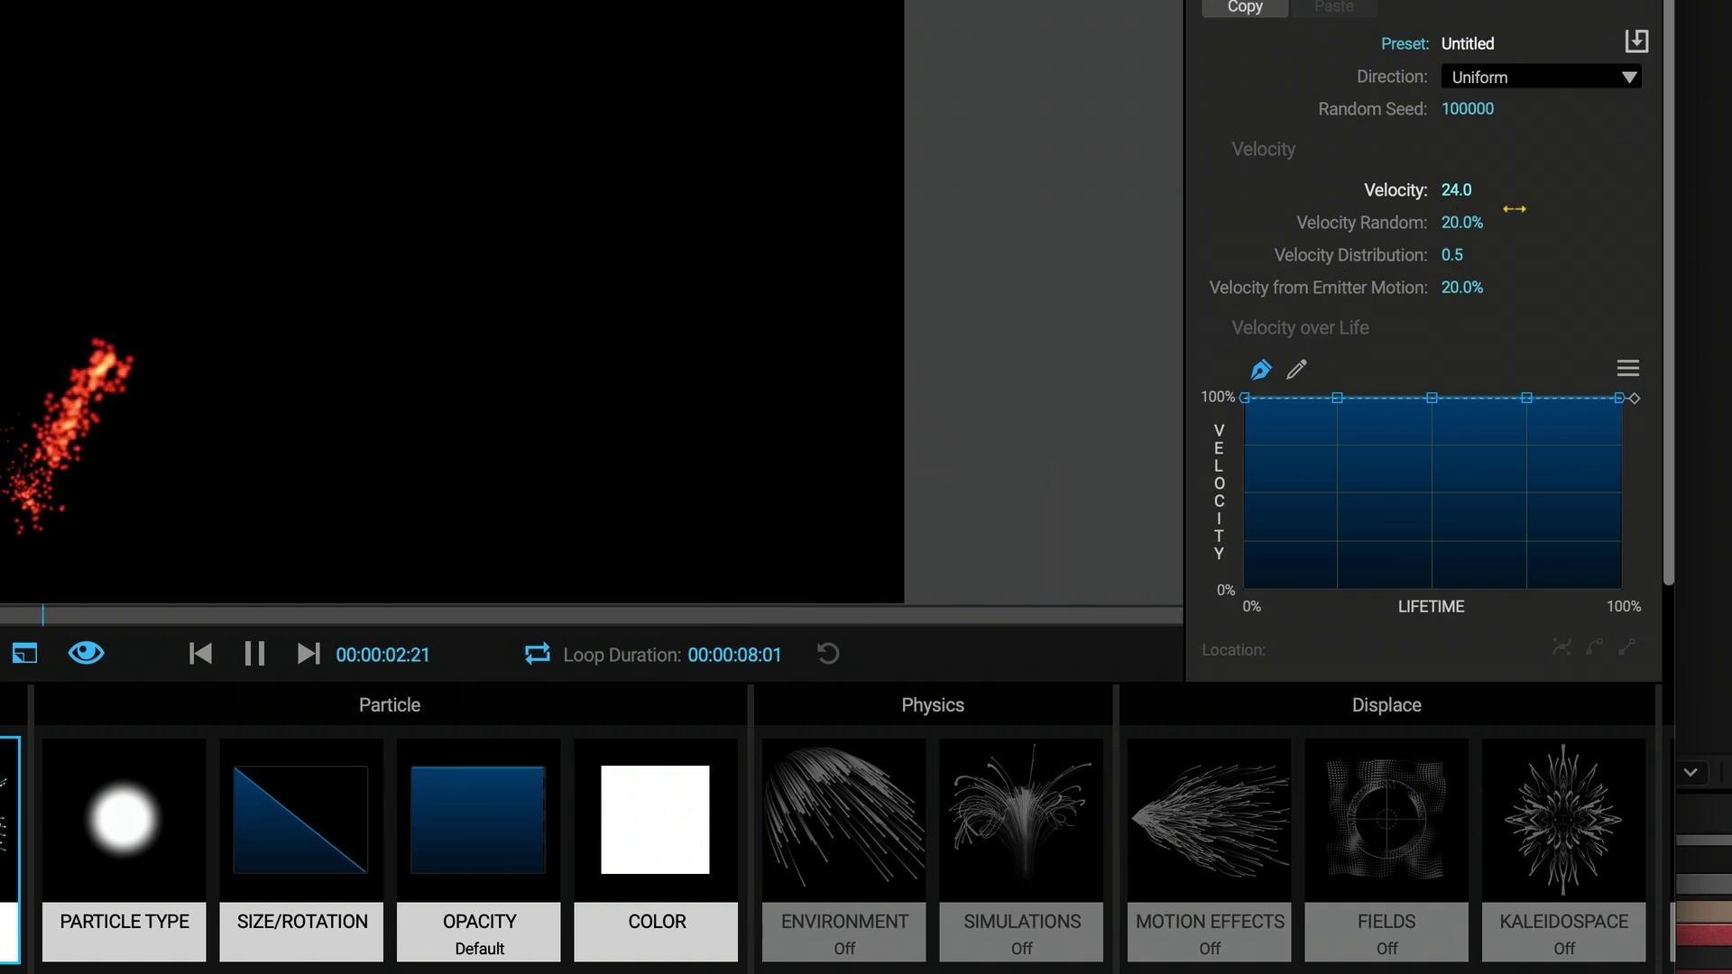
left_click_drag(1486, 199, 1525, 198)
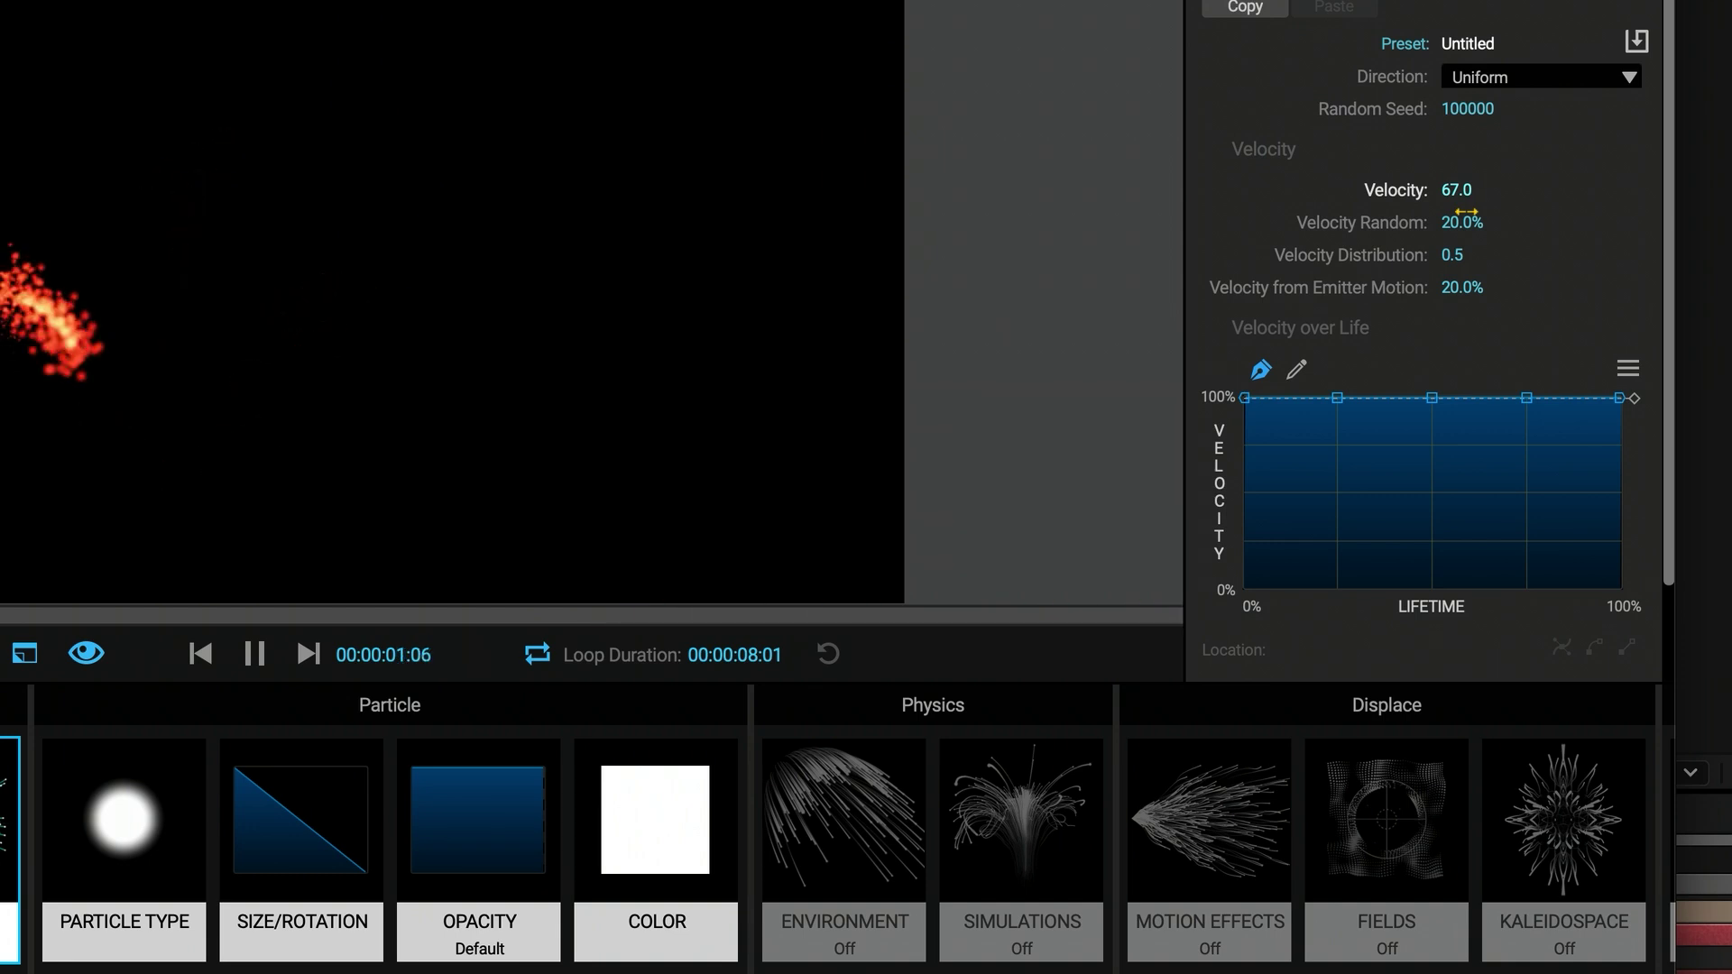
Set the Particle Trail's air turbulence Affect Position to 110 in the Physics Environment settings
left_click(838, 842)
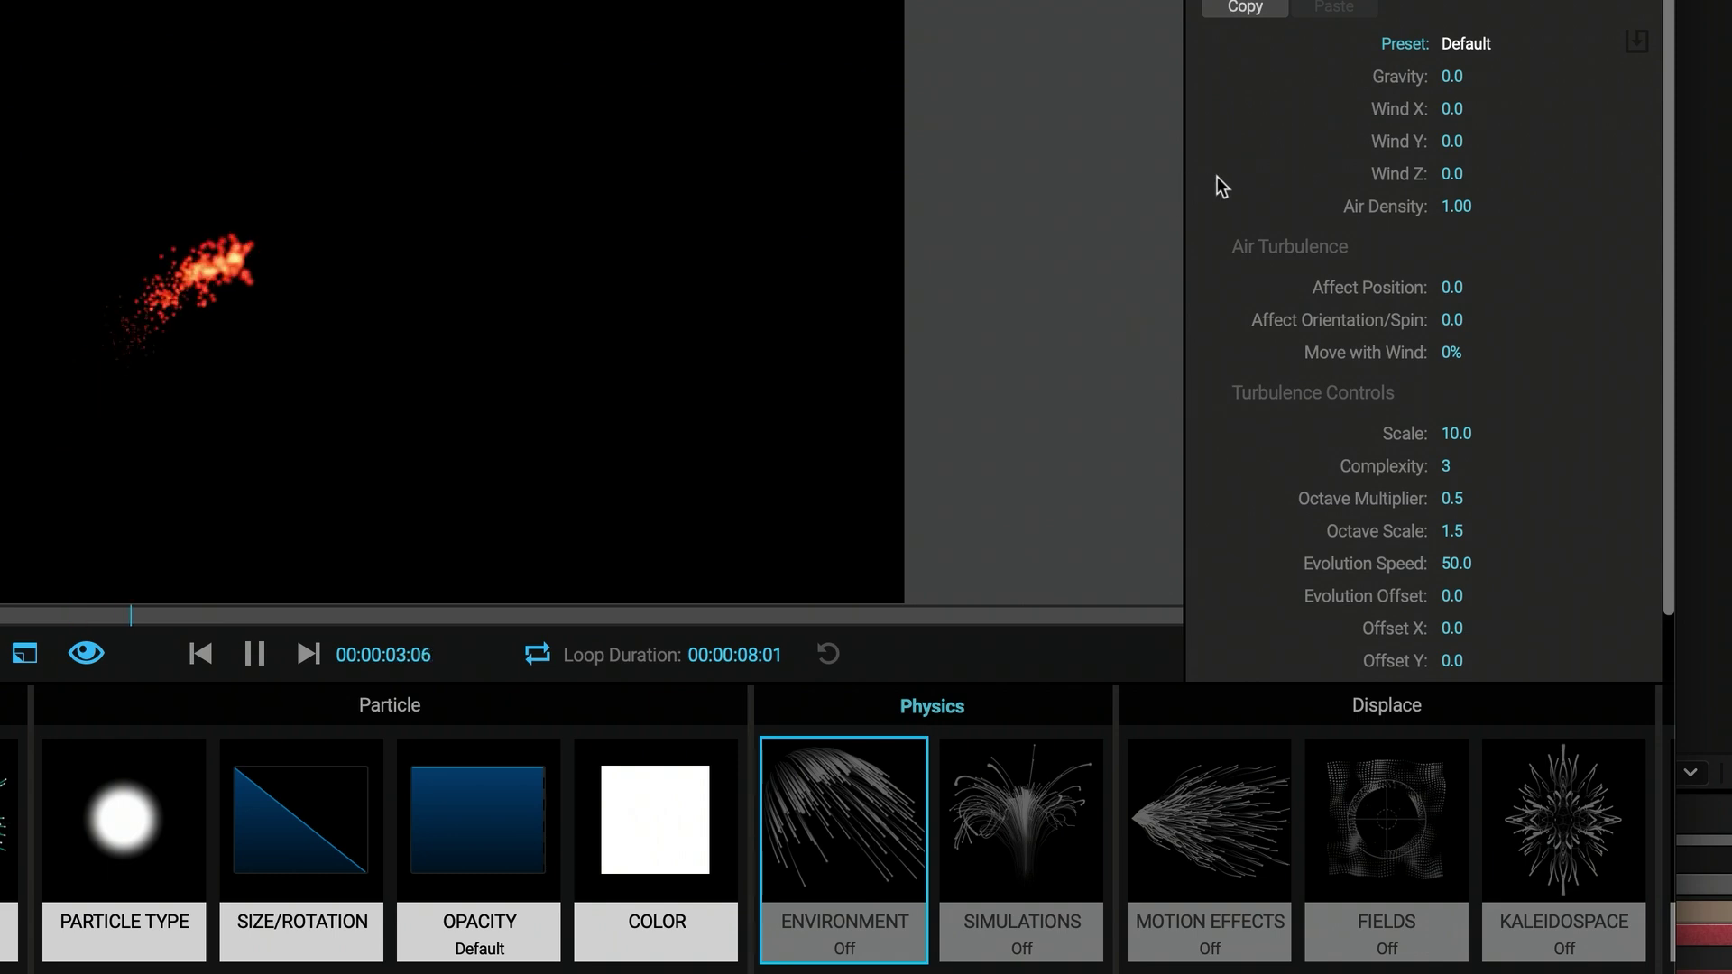
left_click_drag(1501, 296, 1600, 296)
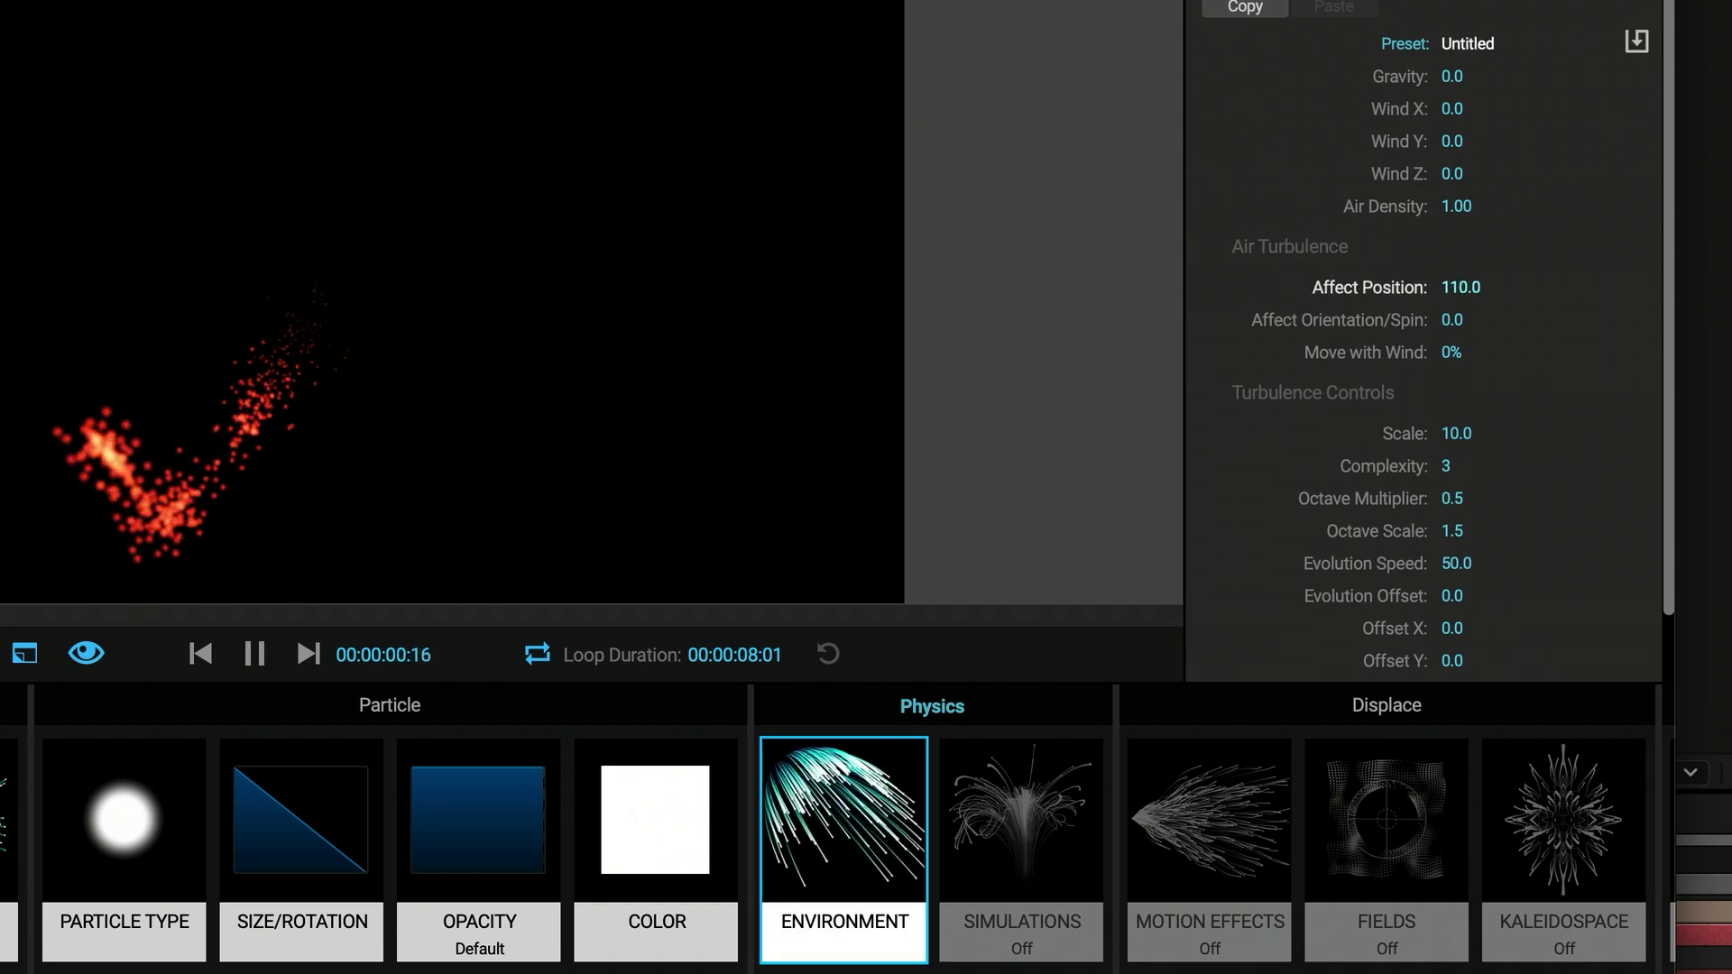
left_click(1461, 288)
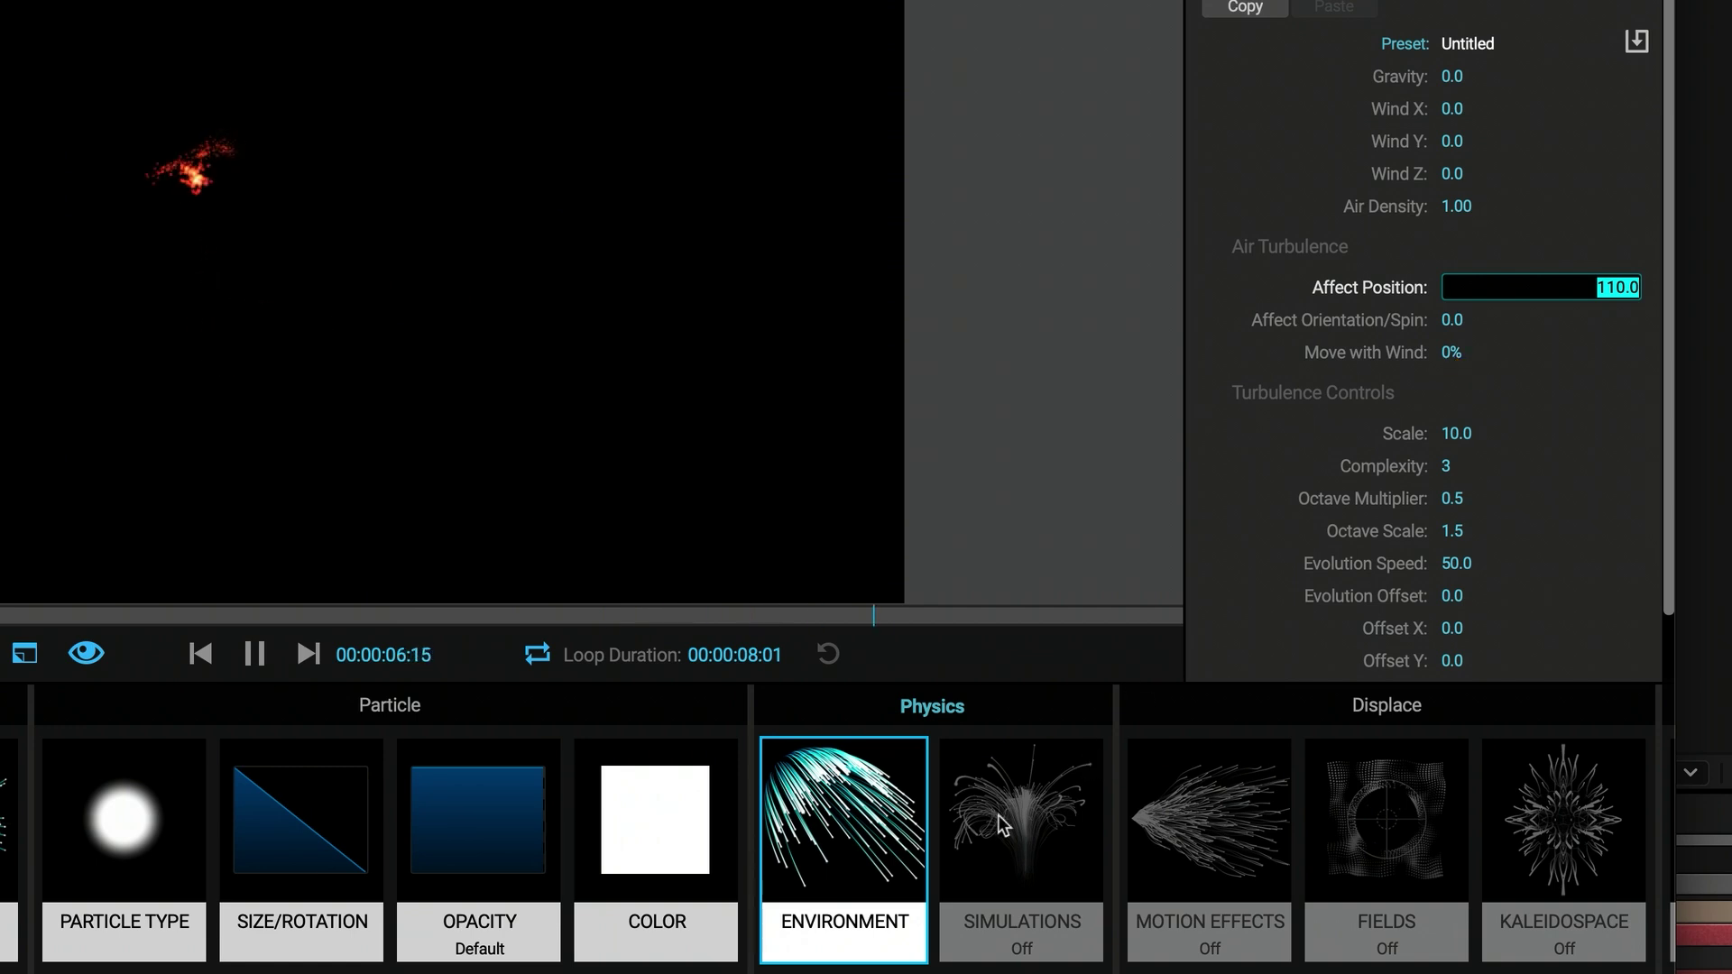
Set the particle Life to 0.8 seconds and Life Random to 50%, and return from the Designer to the composition
left_click(7, 866)
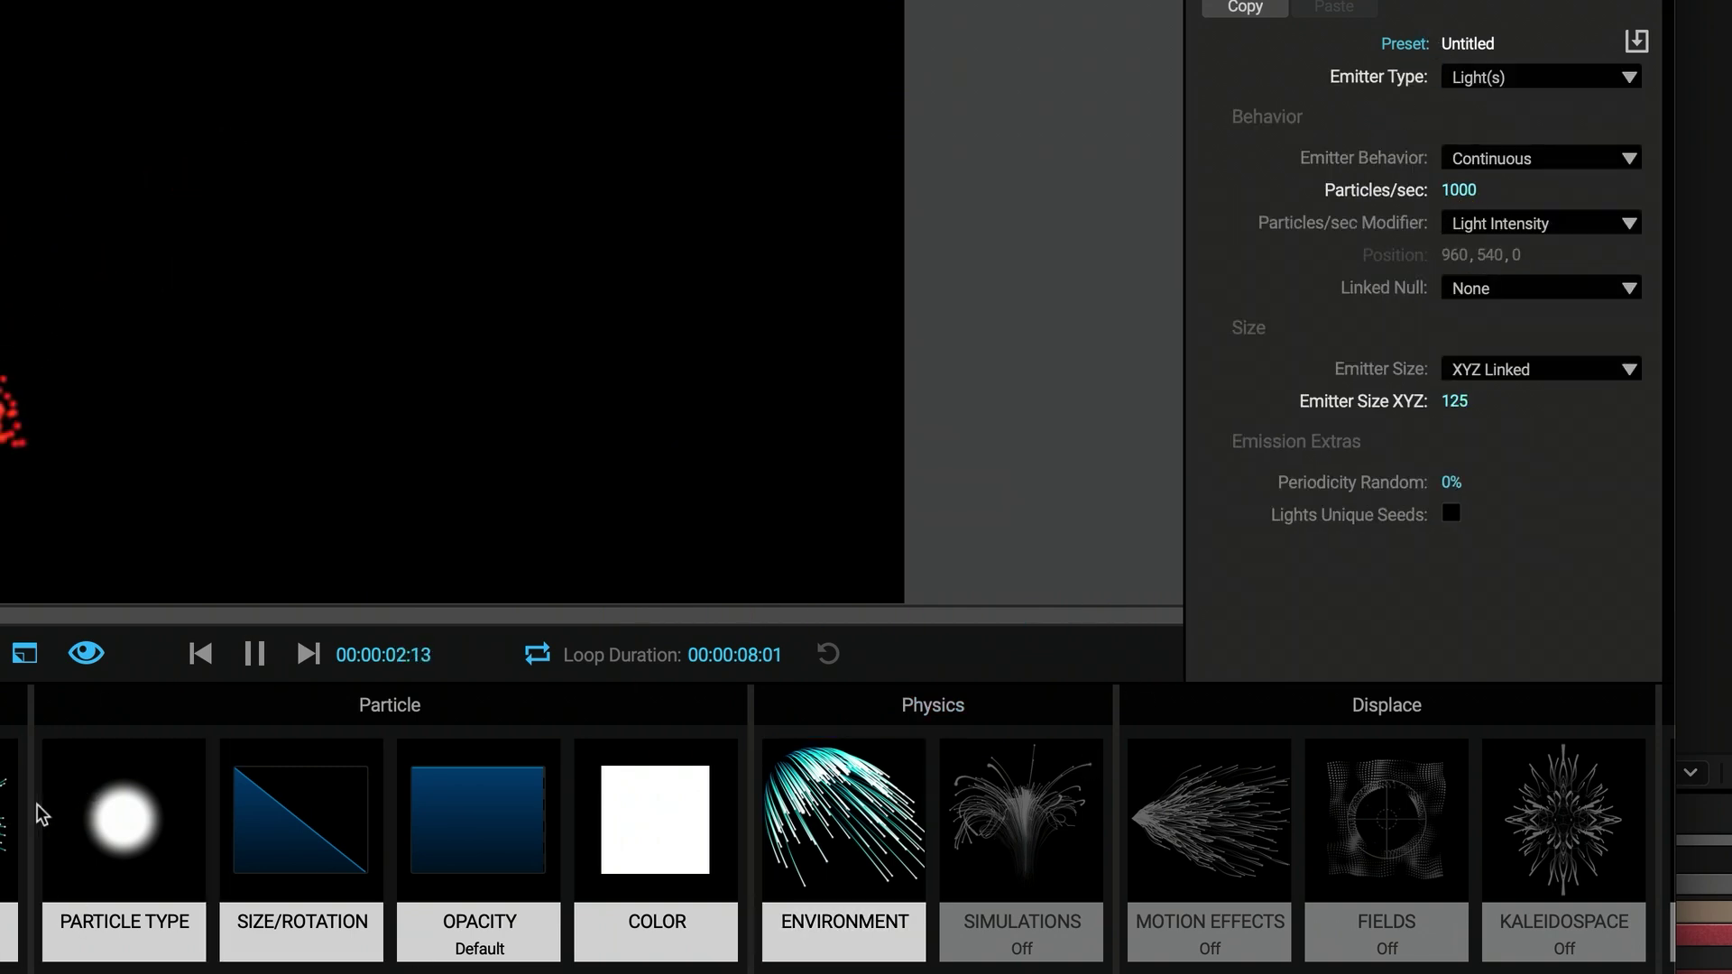
left_click(124, 817)
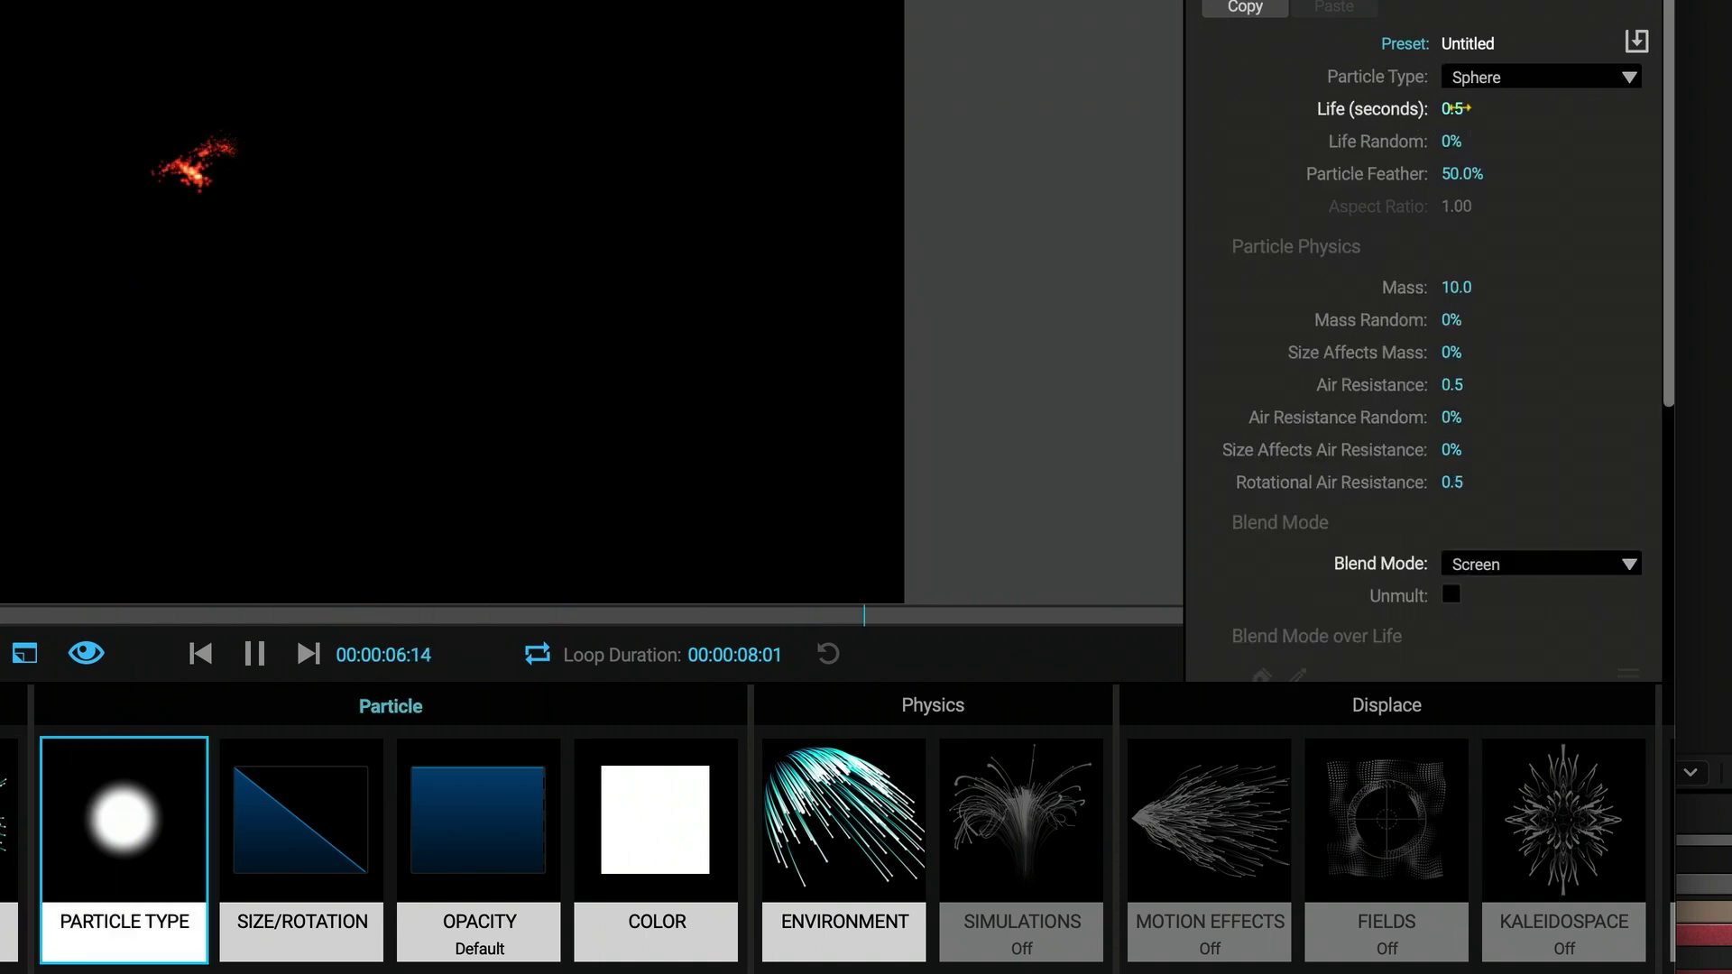
left_click(1455, 108)
type(".8")
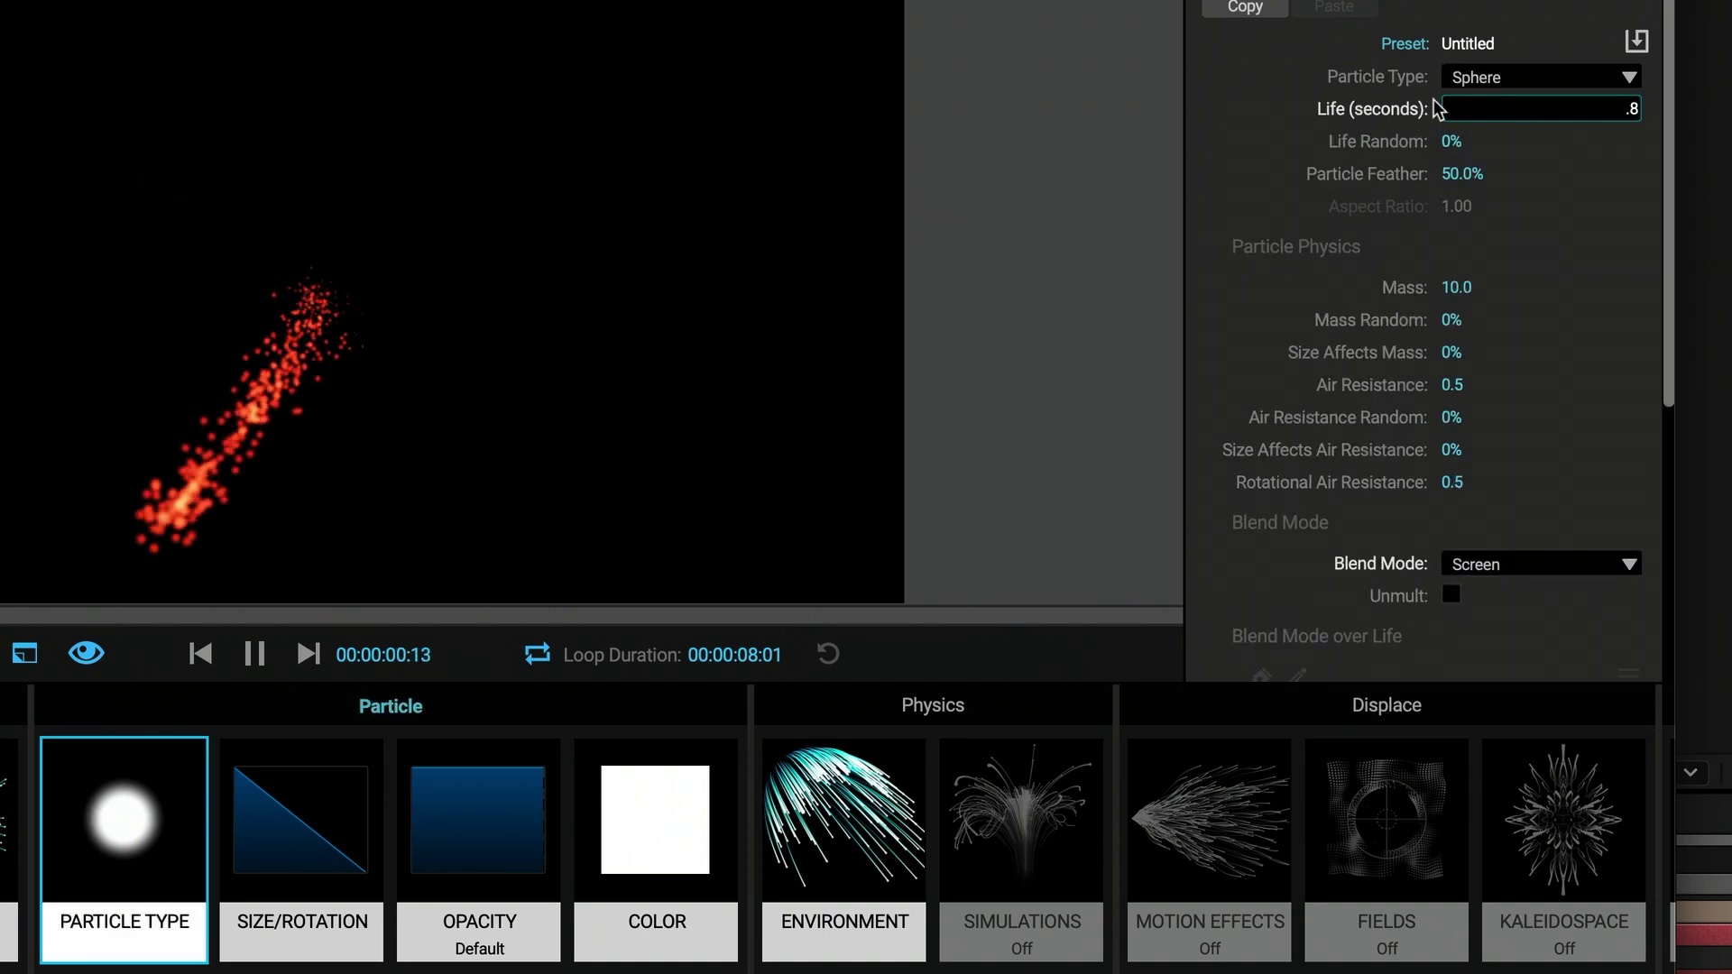
key("Tab")
type("50%")
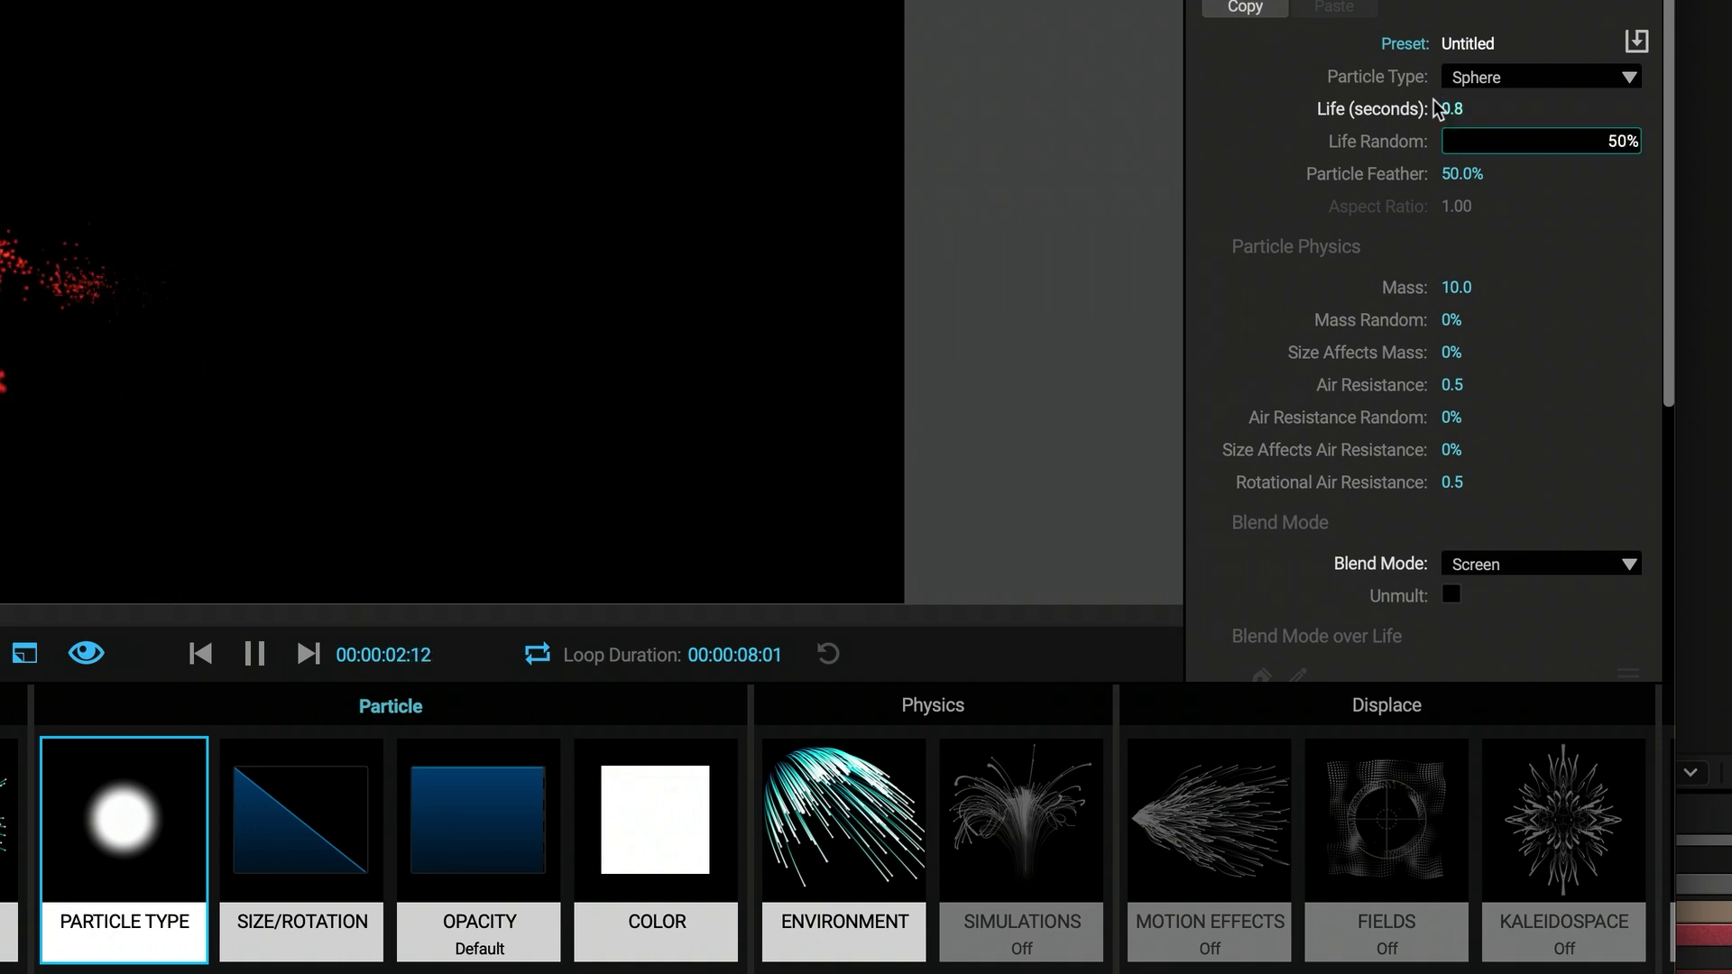
key("Tab")
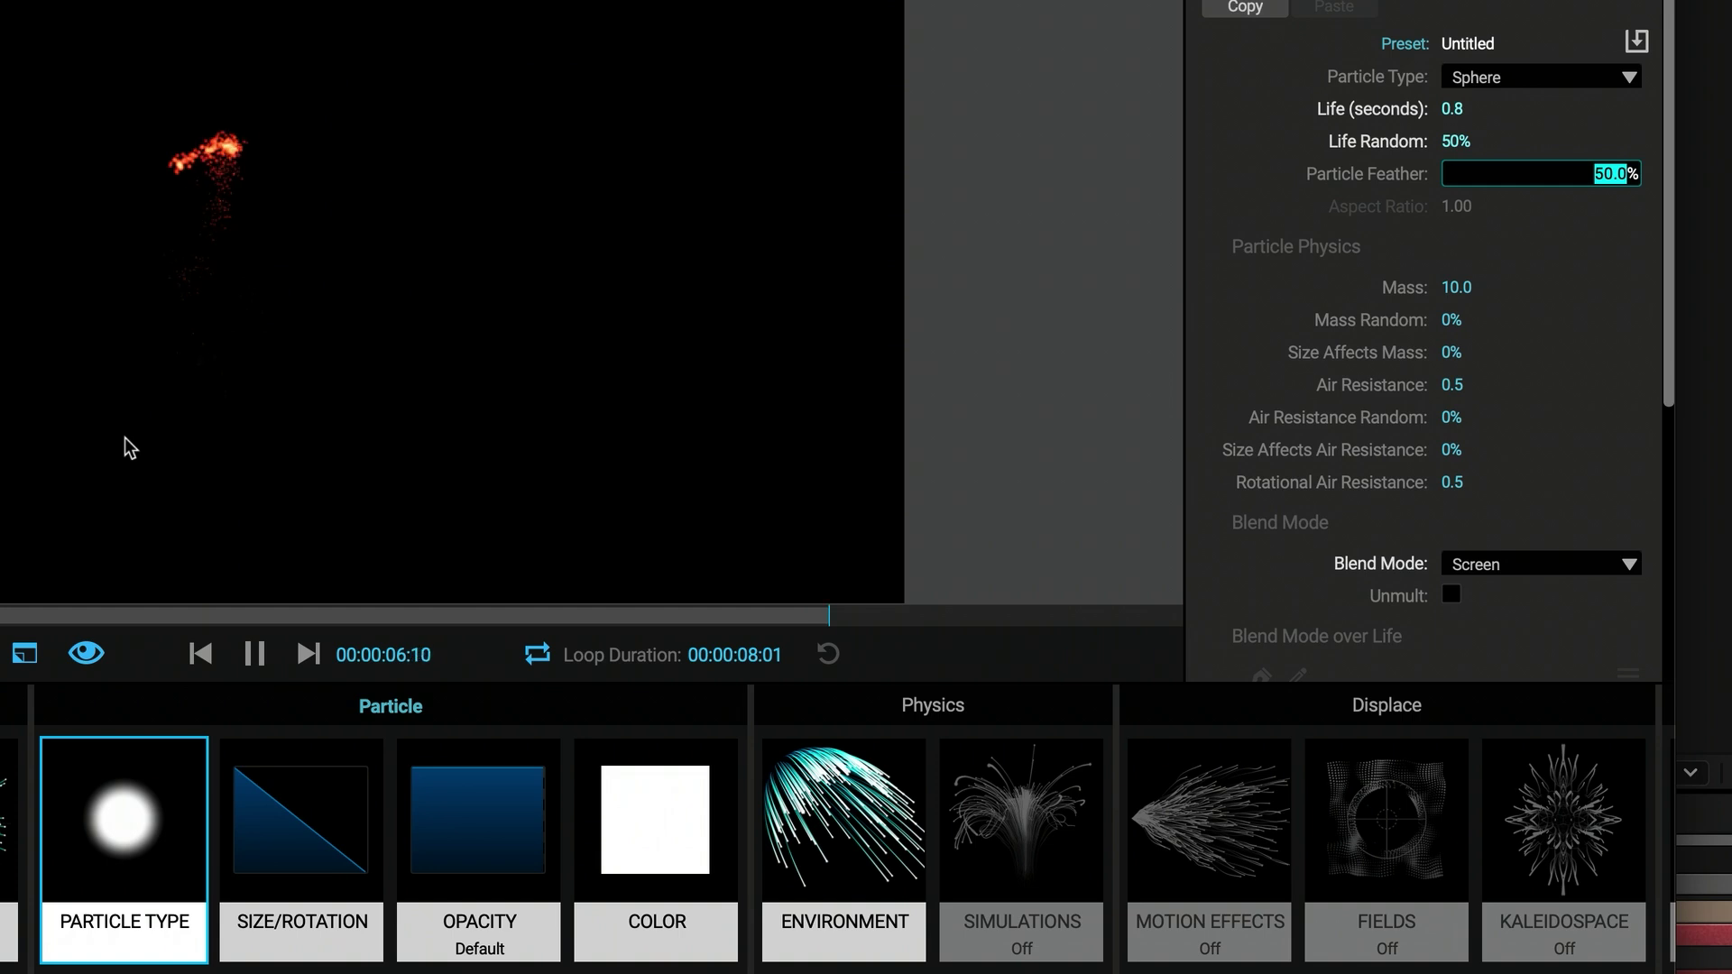
left_click(302, 814)
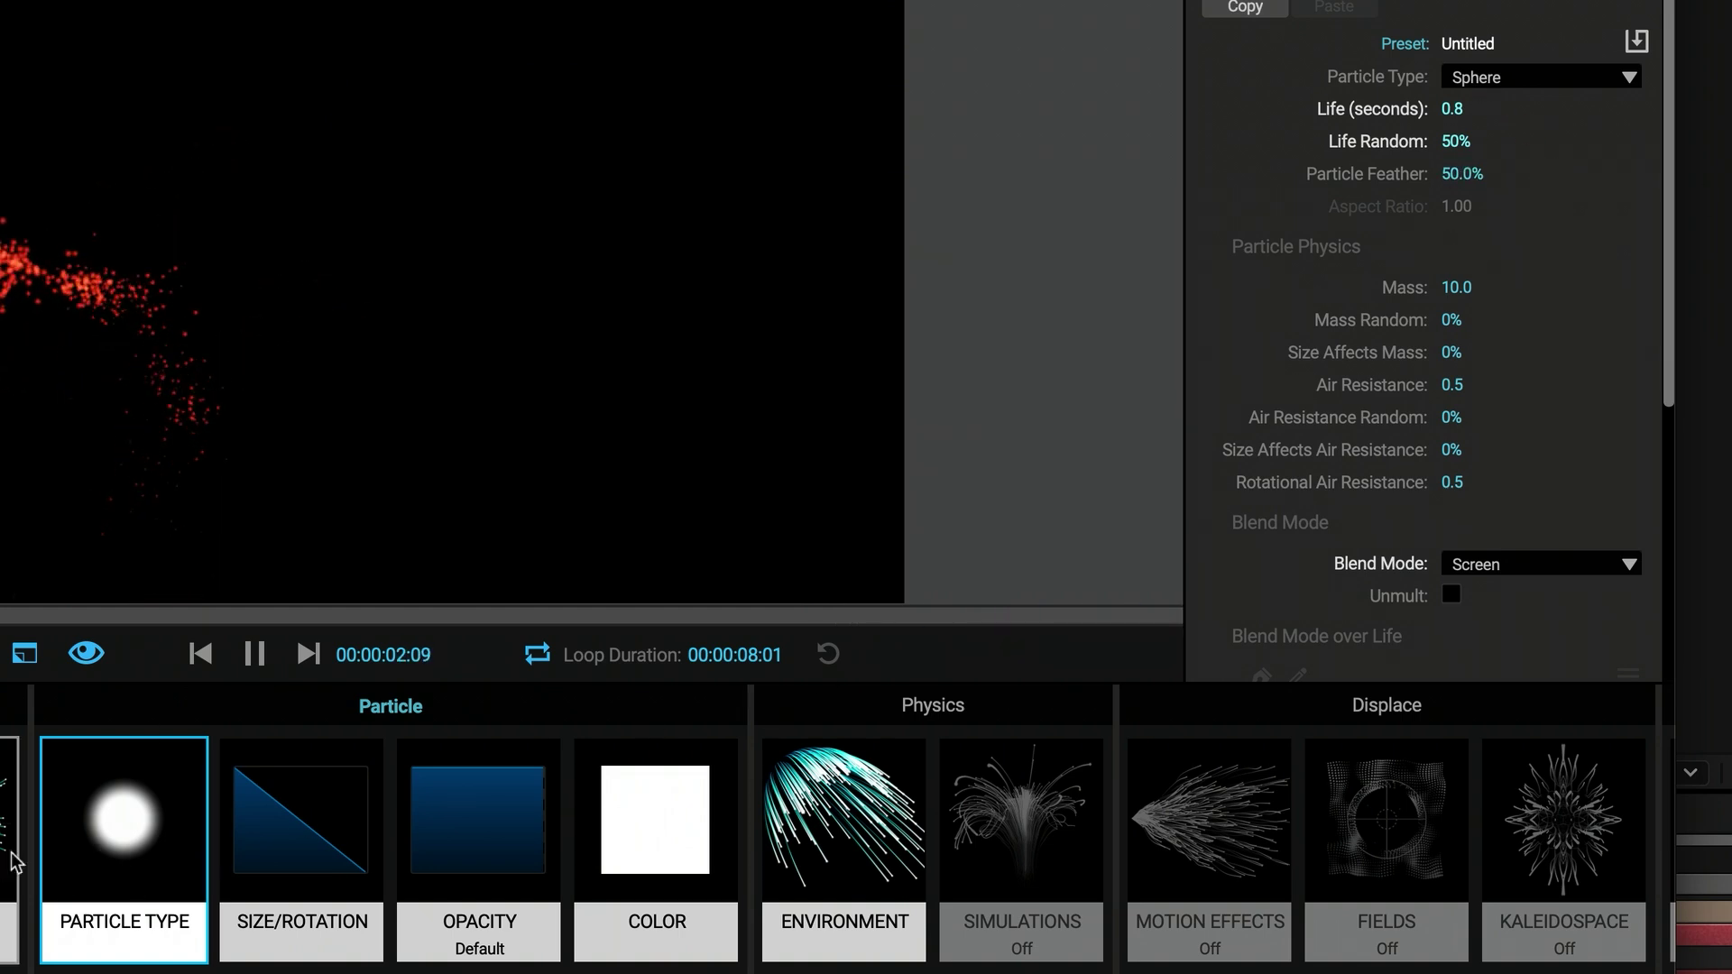
left_click(269, 835)
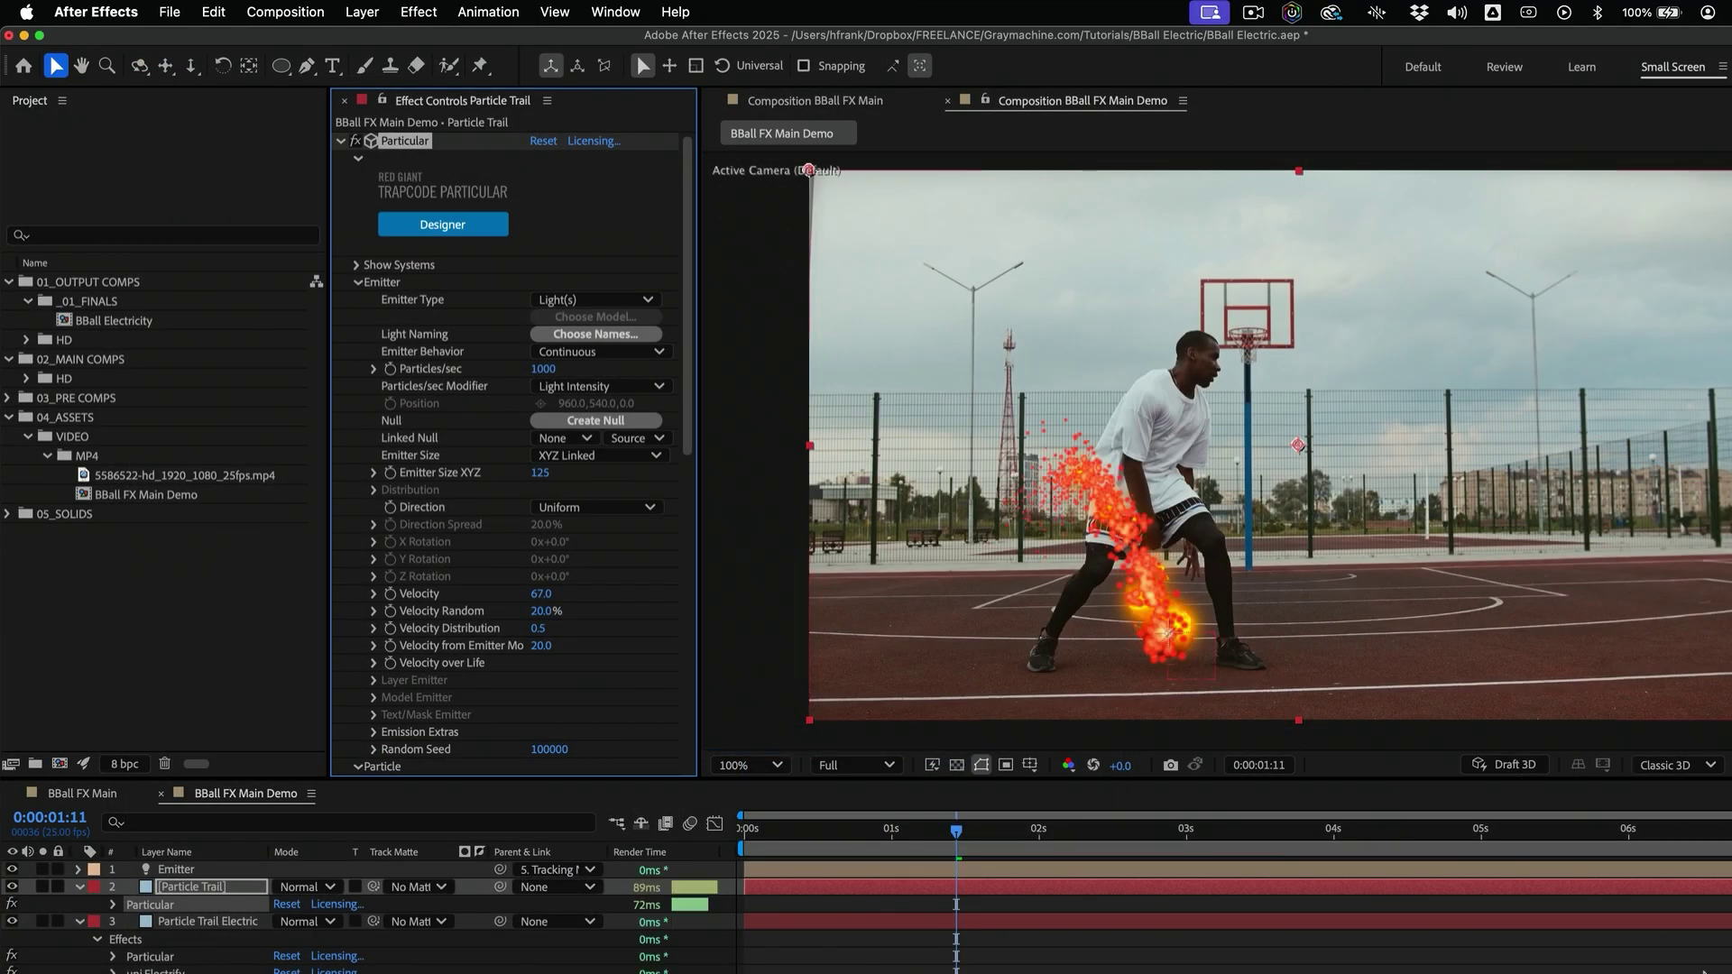
Set the Particle Trail layer's blending mode to Screen while viewing the trail around the ball up close
key("period")
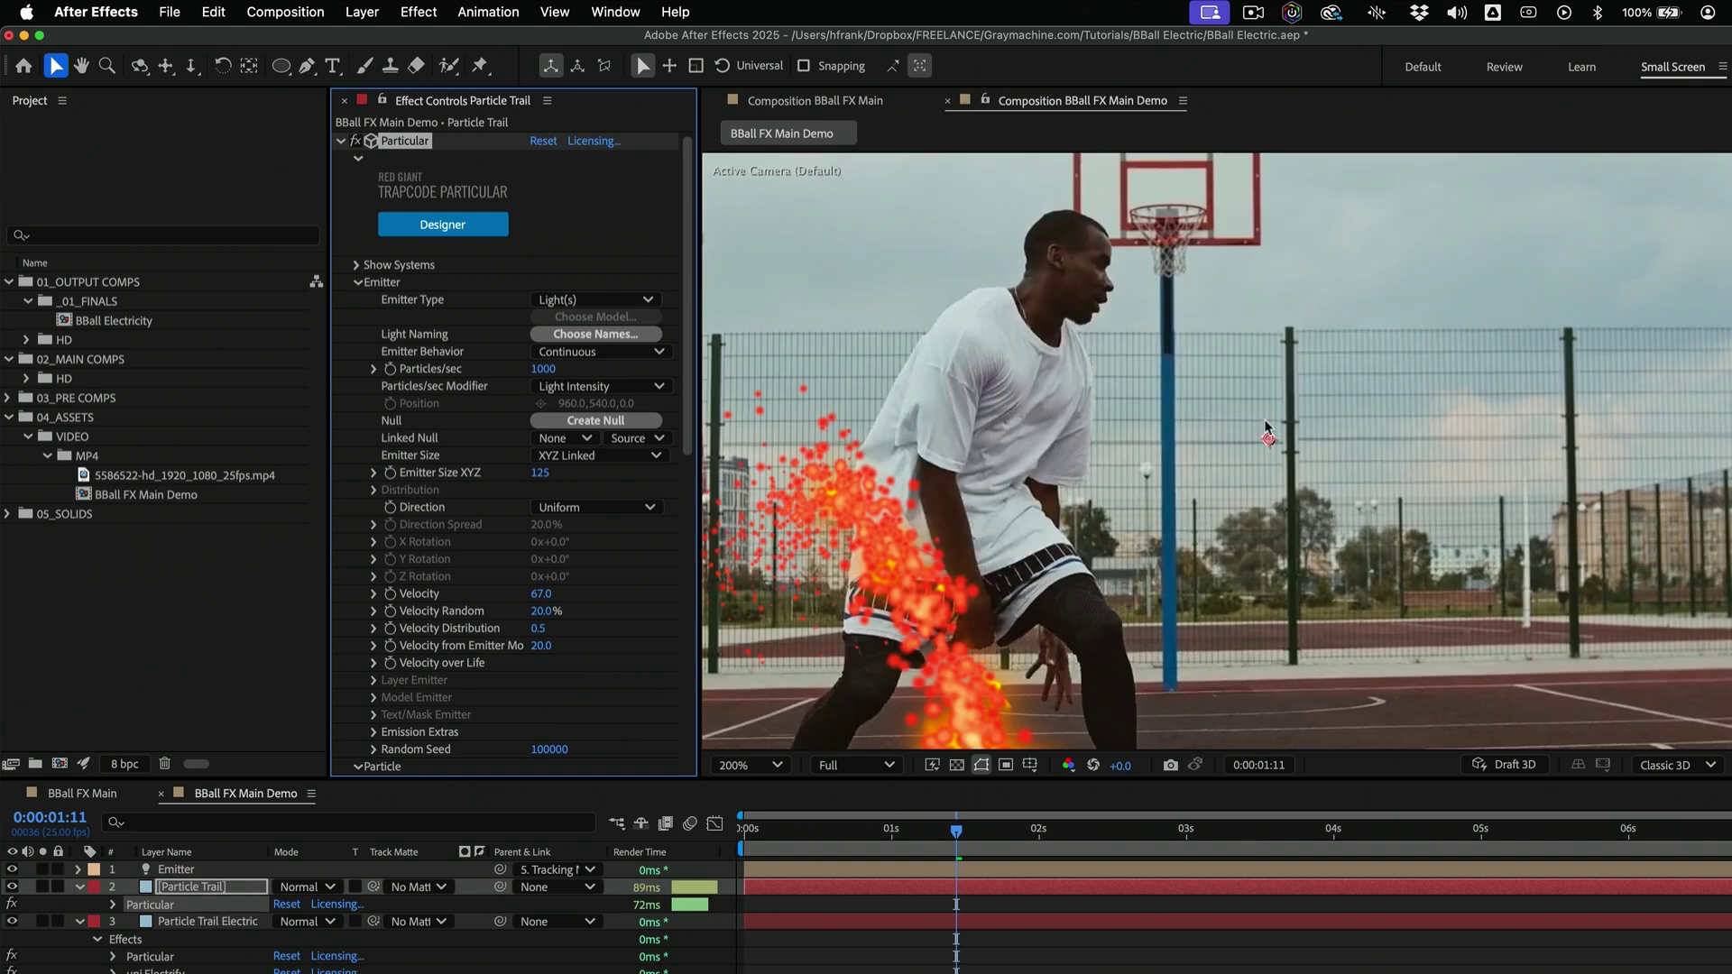
key("space")
left_click_drag(1267, 422, 1410, 257)
left_click_drag(1230, 529, 1246, 466)
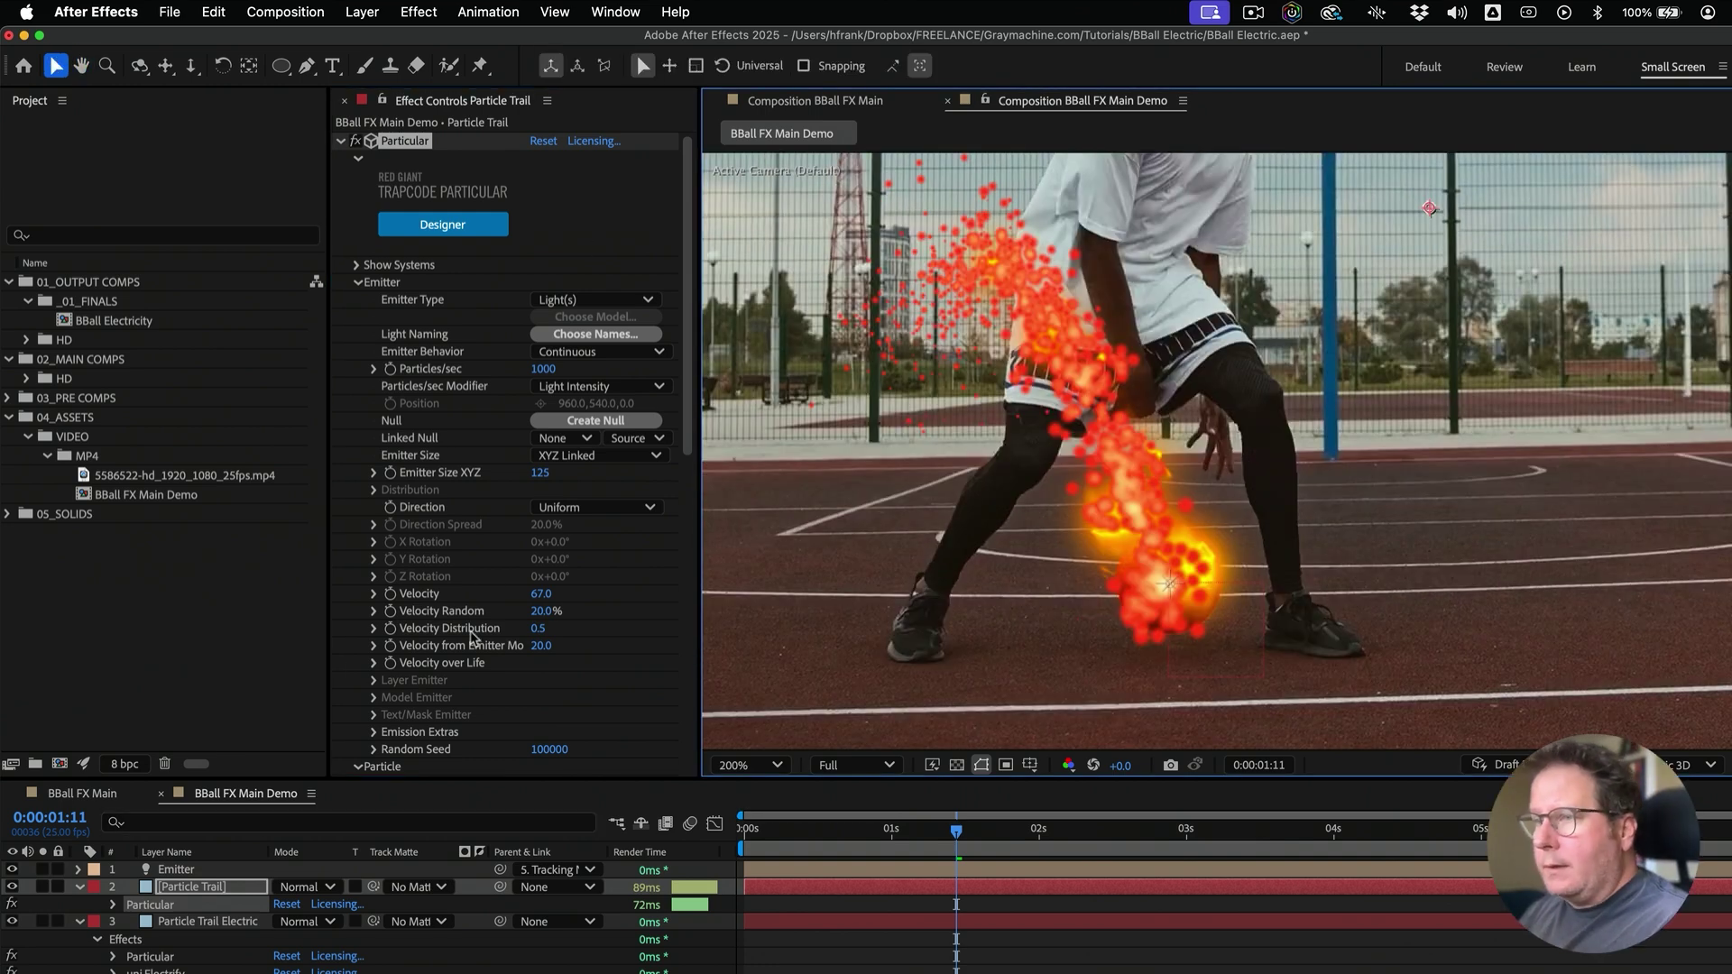
left_click(330, 887)
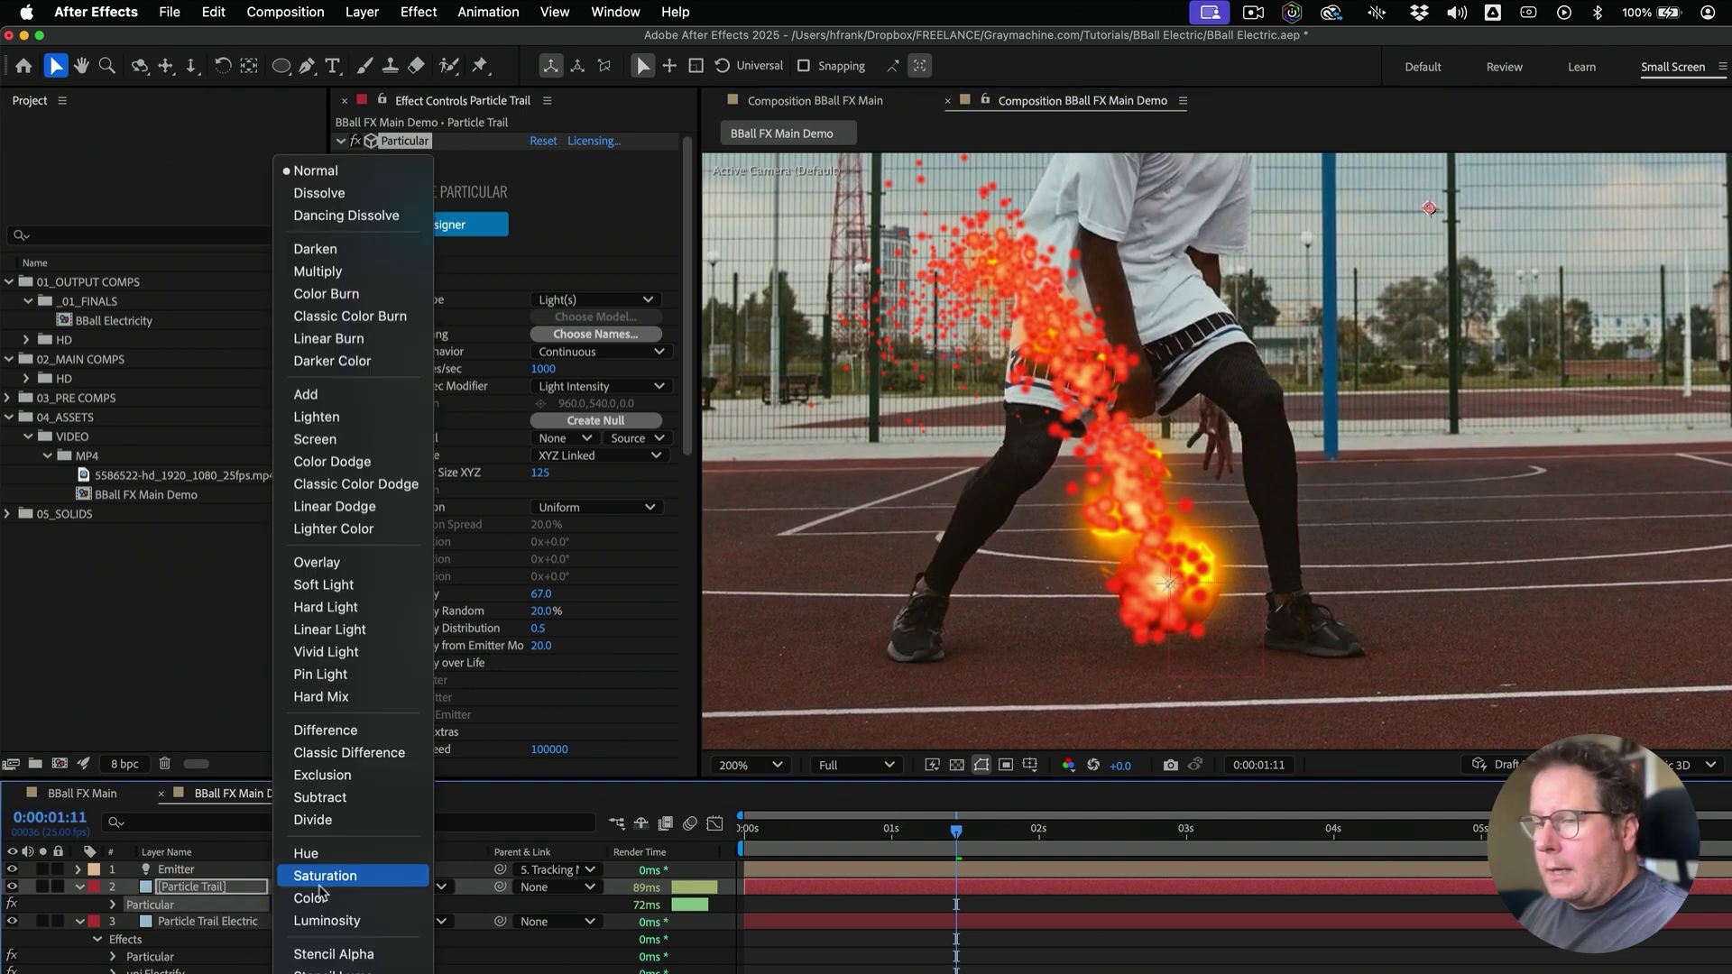
left_click(361, 439)
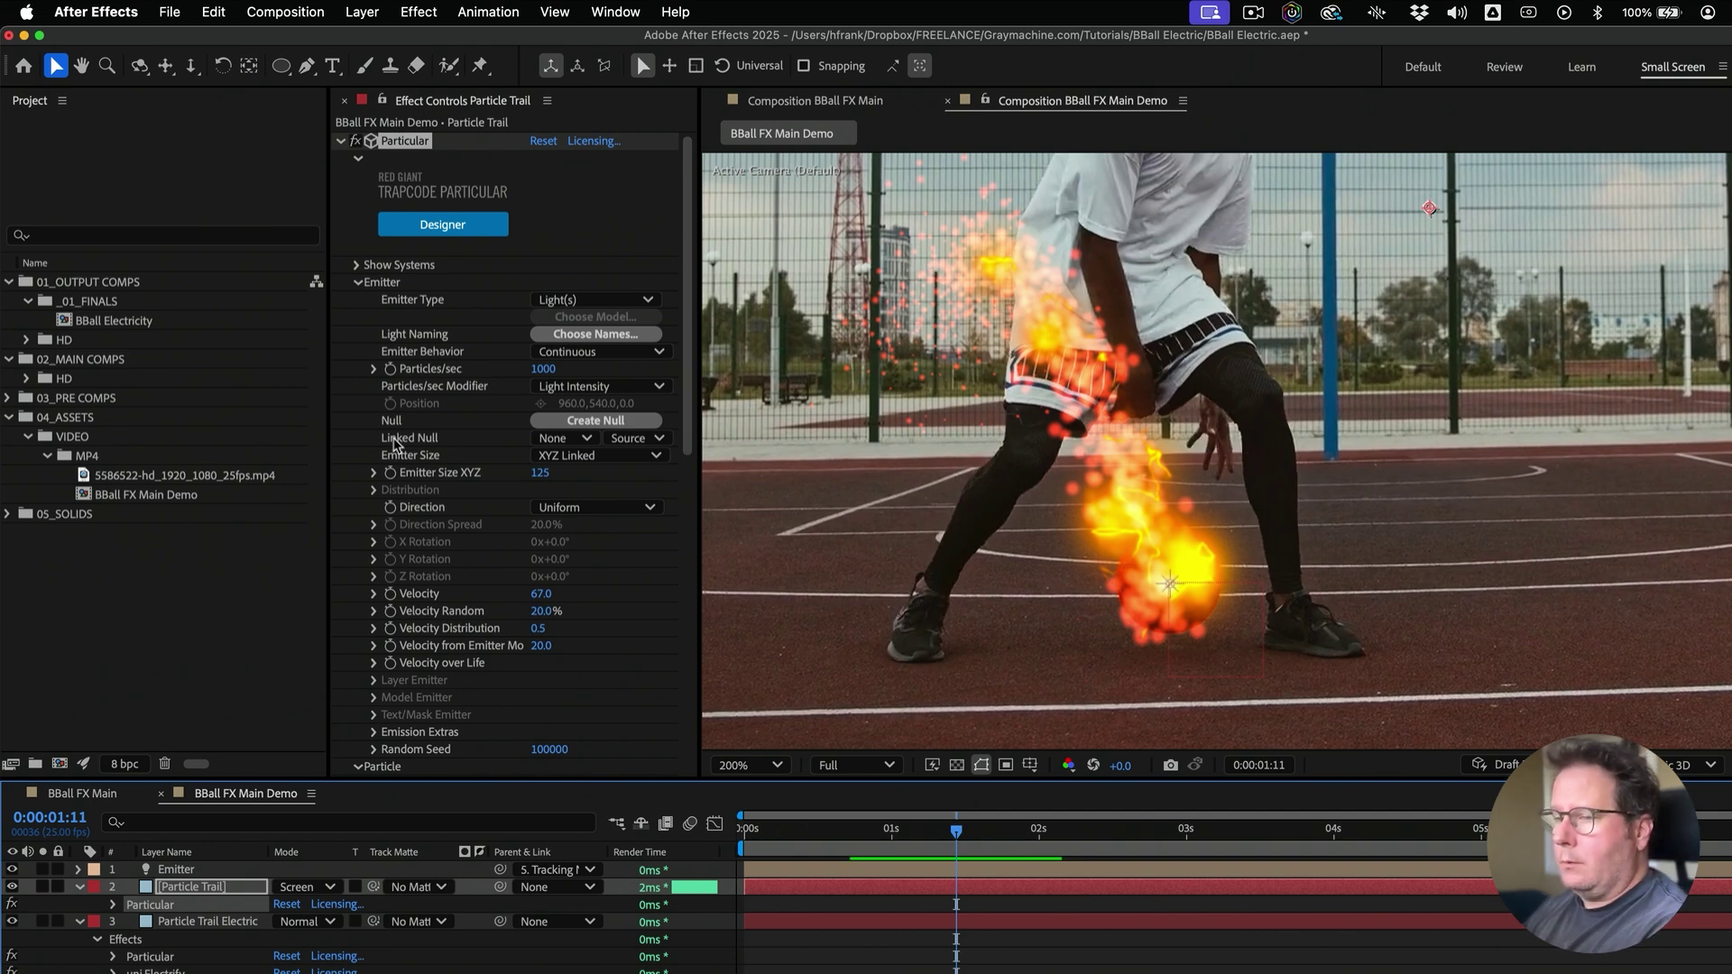
Reduce the Particle Trail's particle Size to 2.5 in its effect settings
scroll(431, 636, "down", 3)
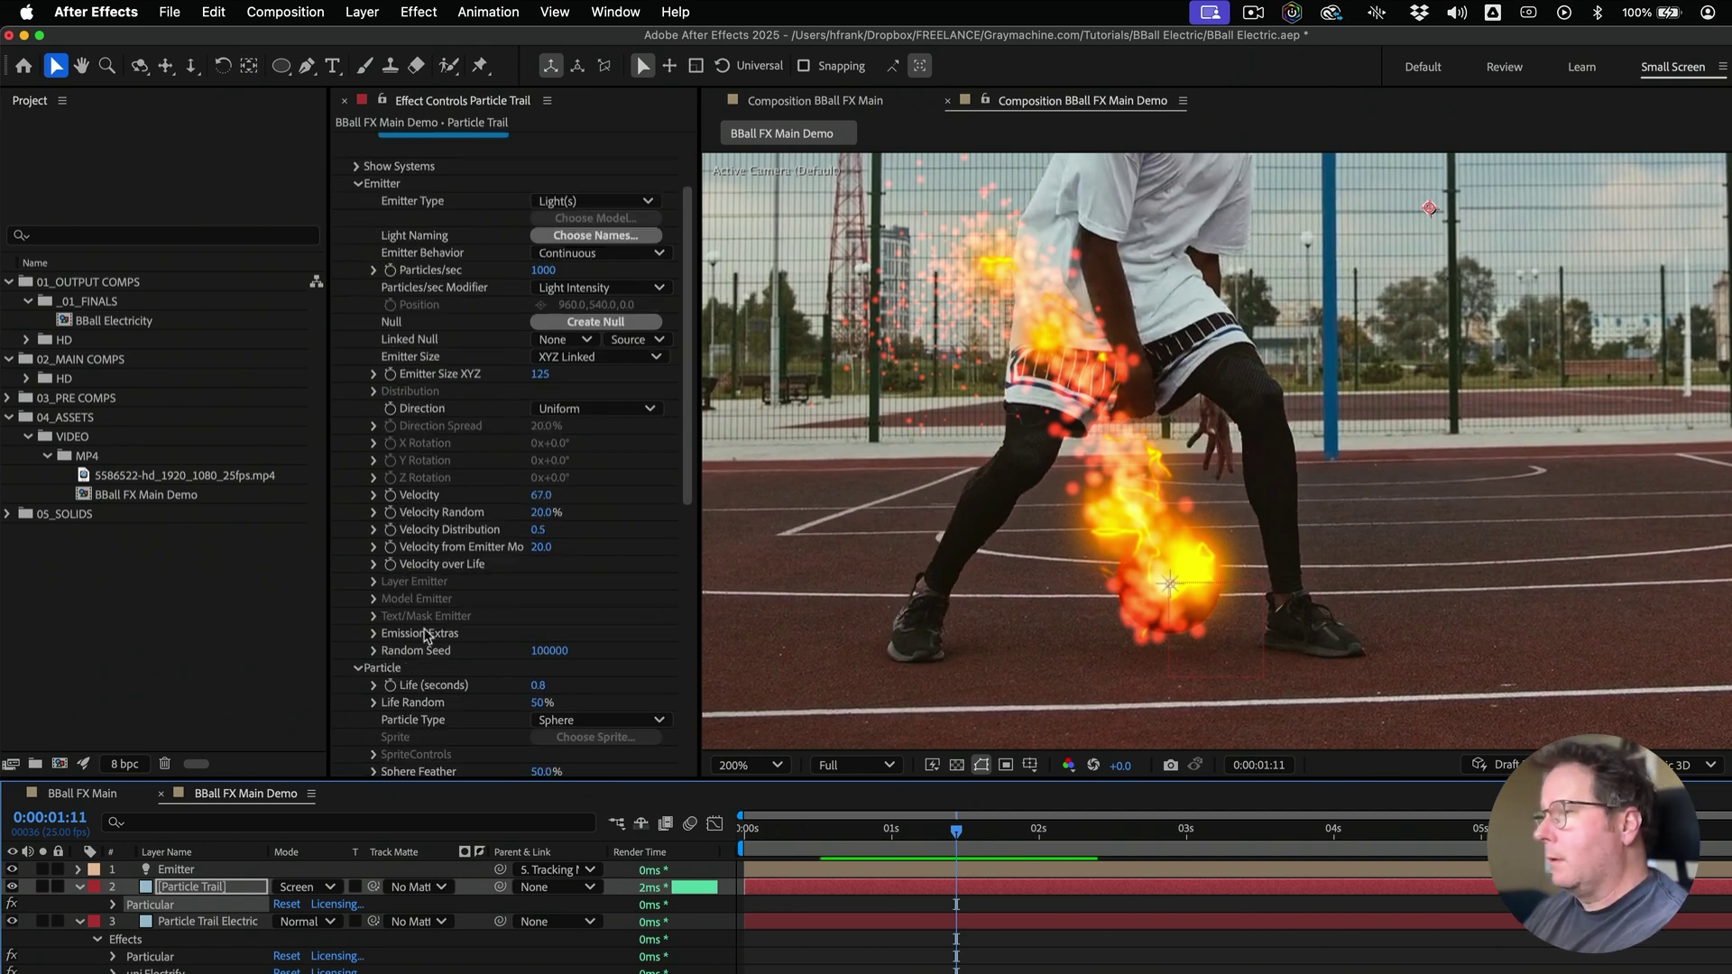
scroll(527, 683, "down", 3)
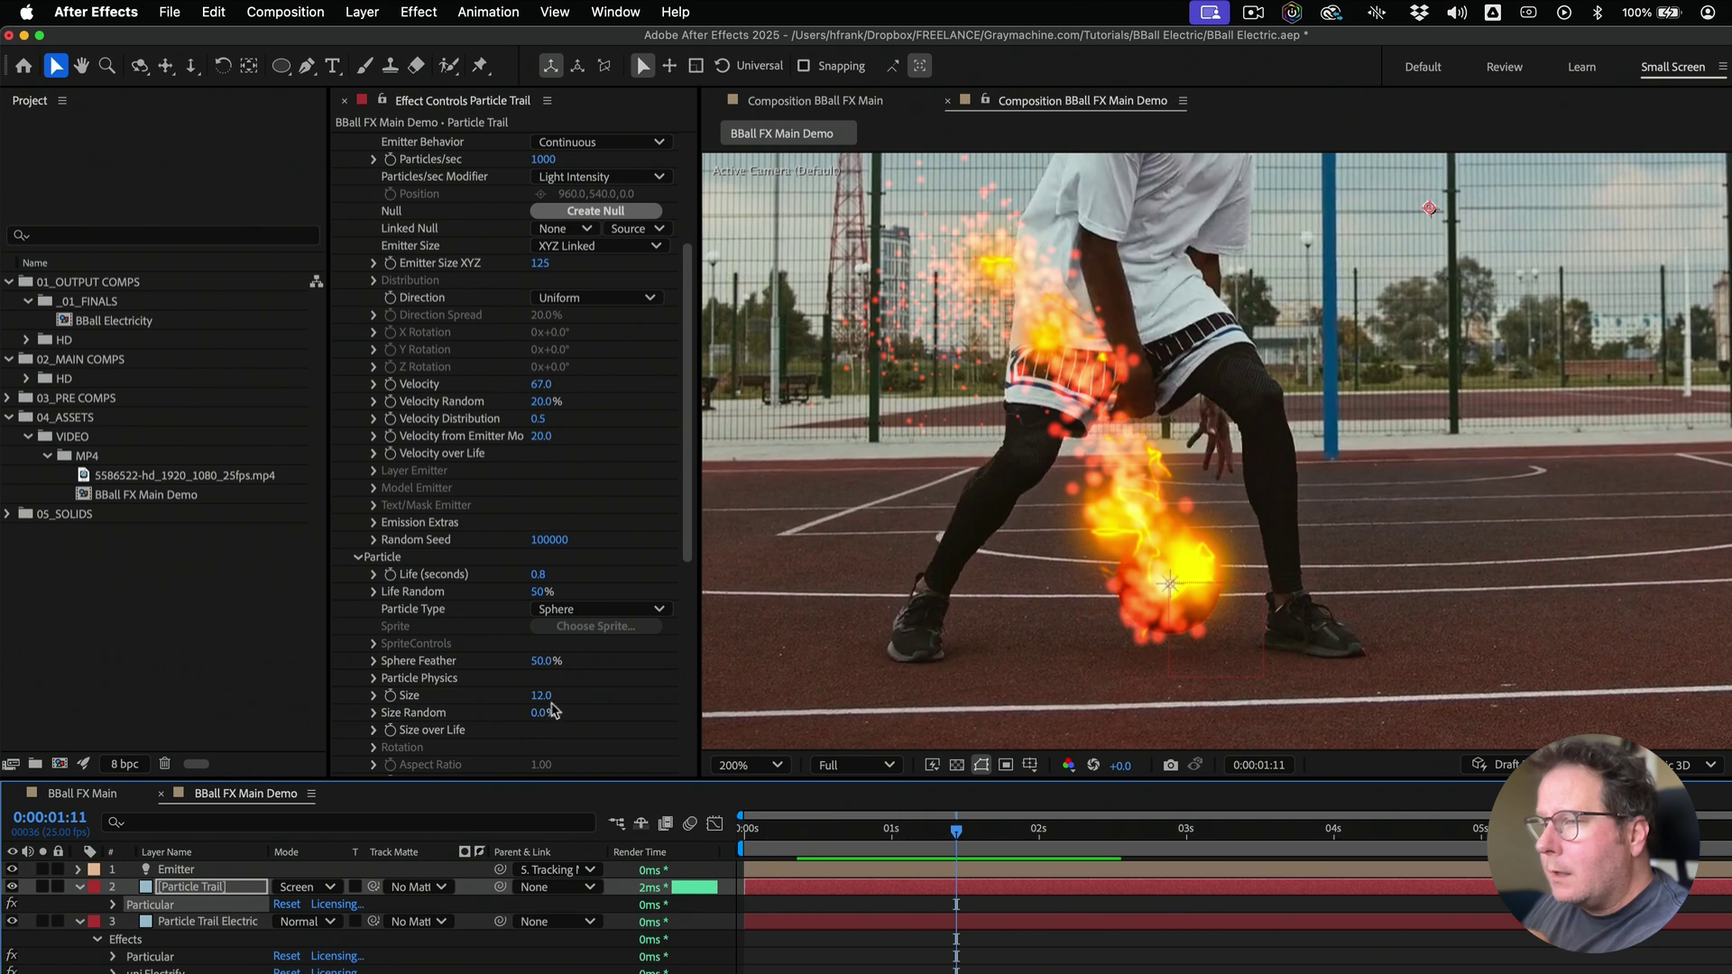
left_click(544, 697)
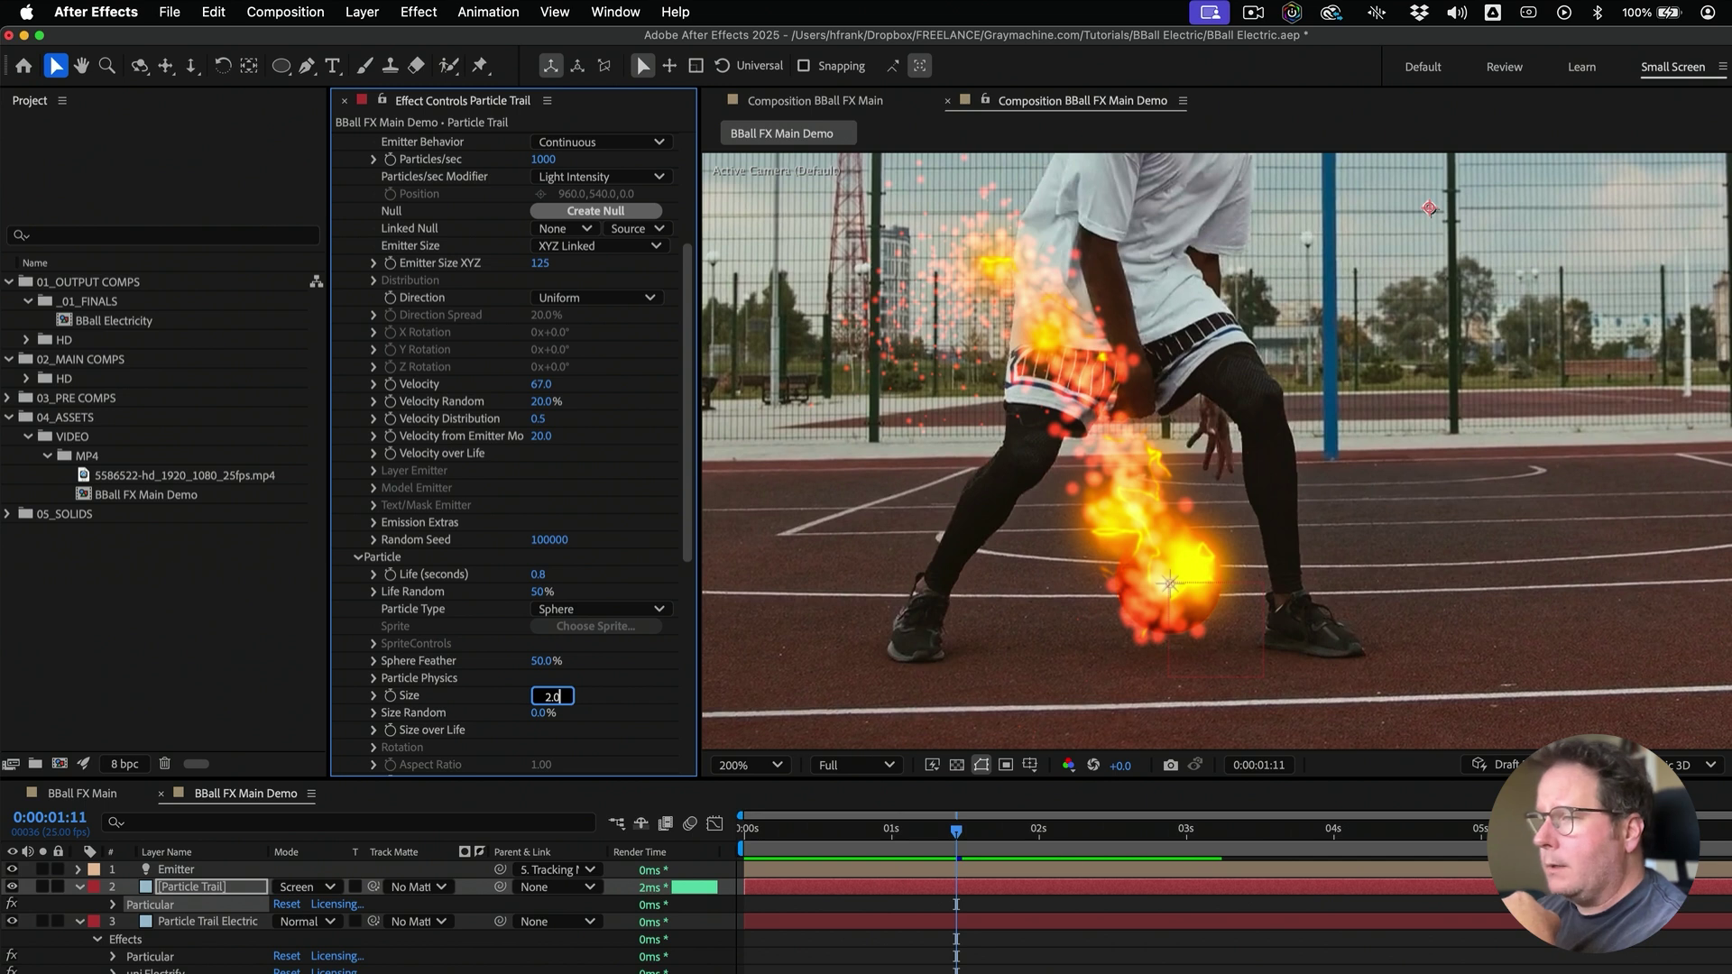
type("2.0")
key("Up")
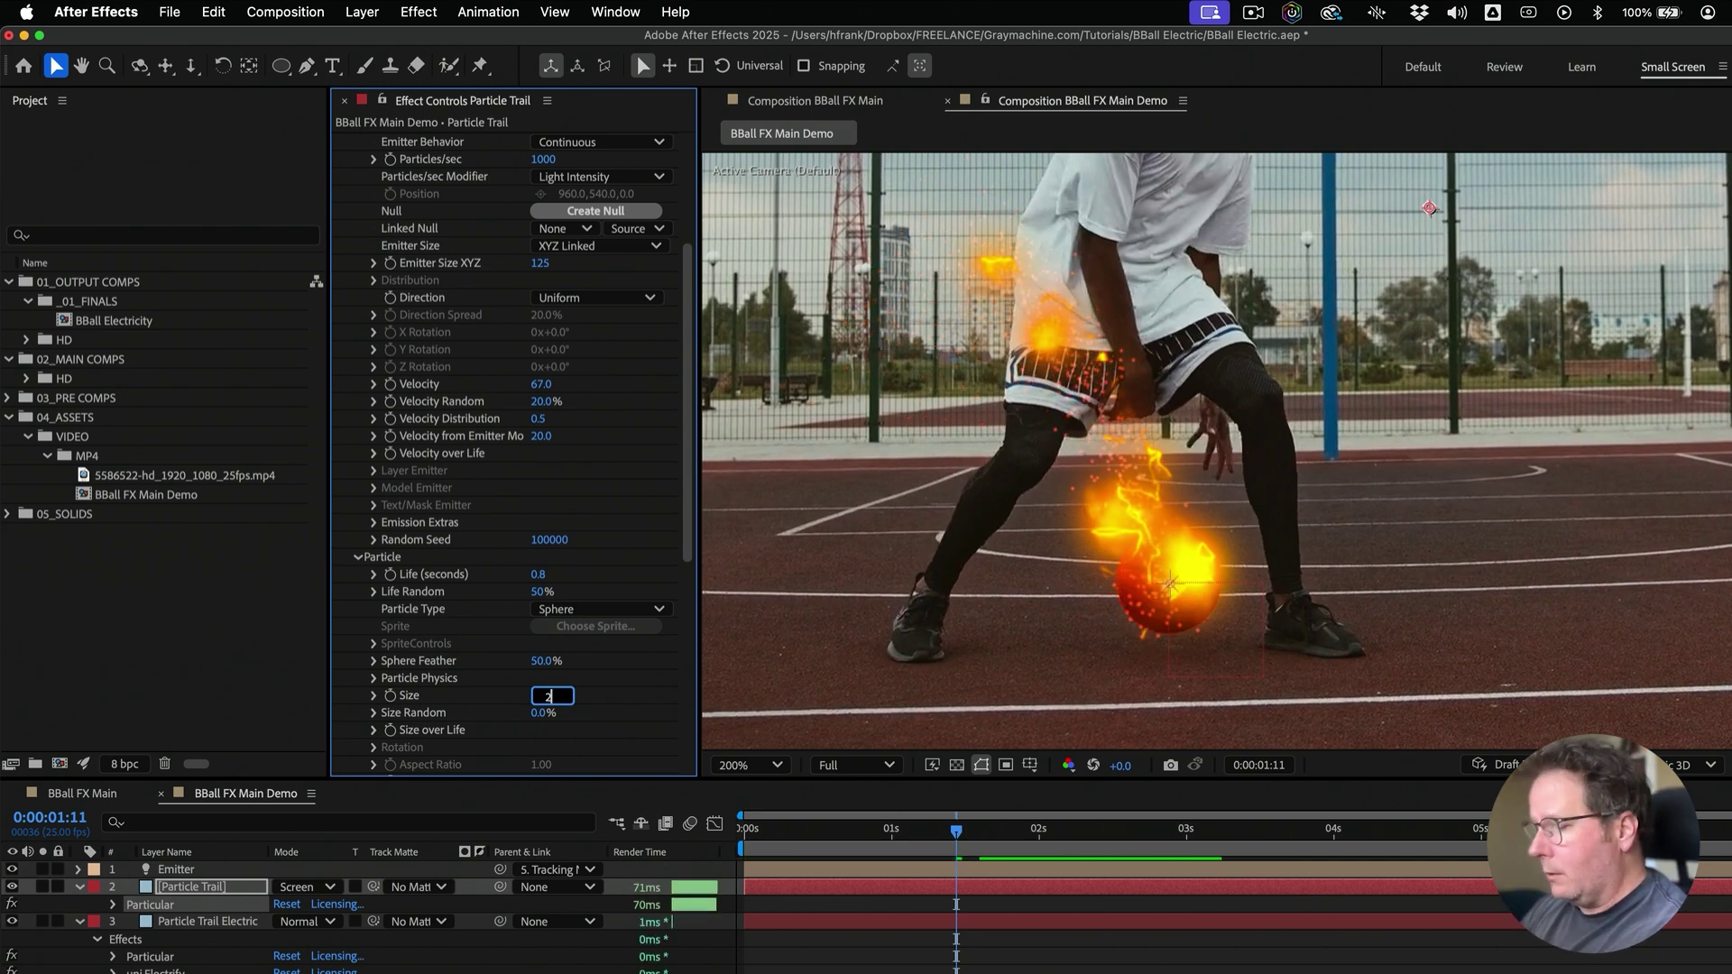
key("Return")
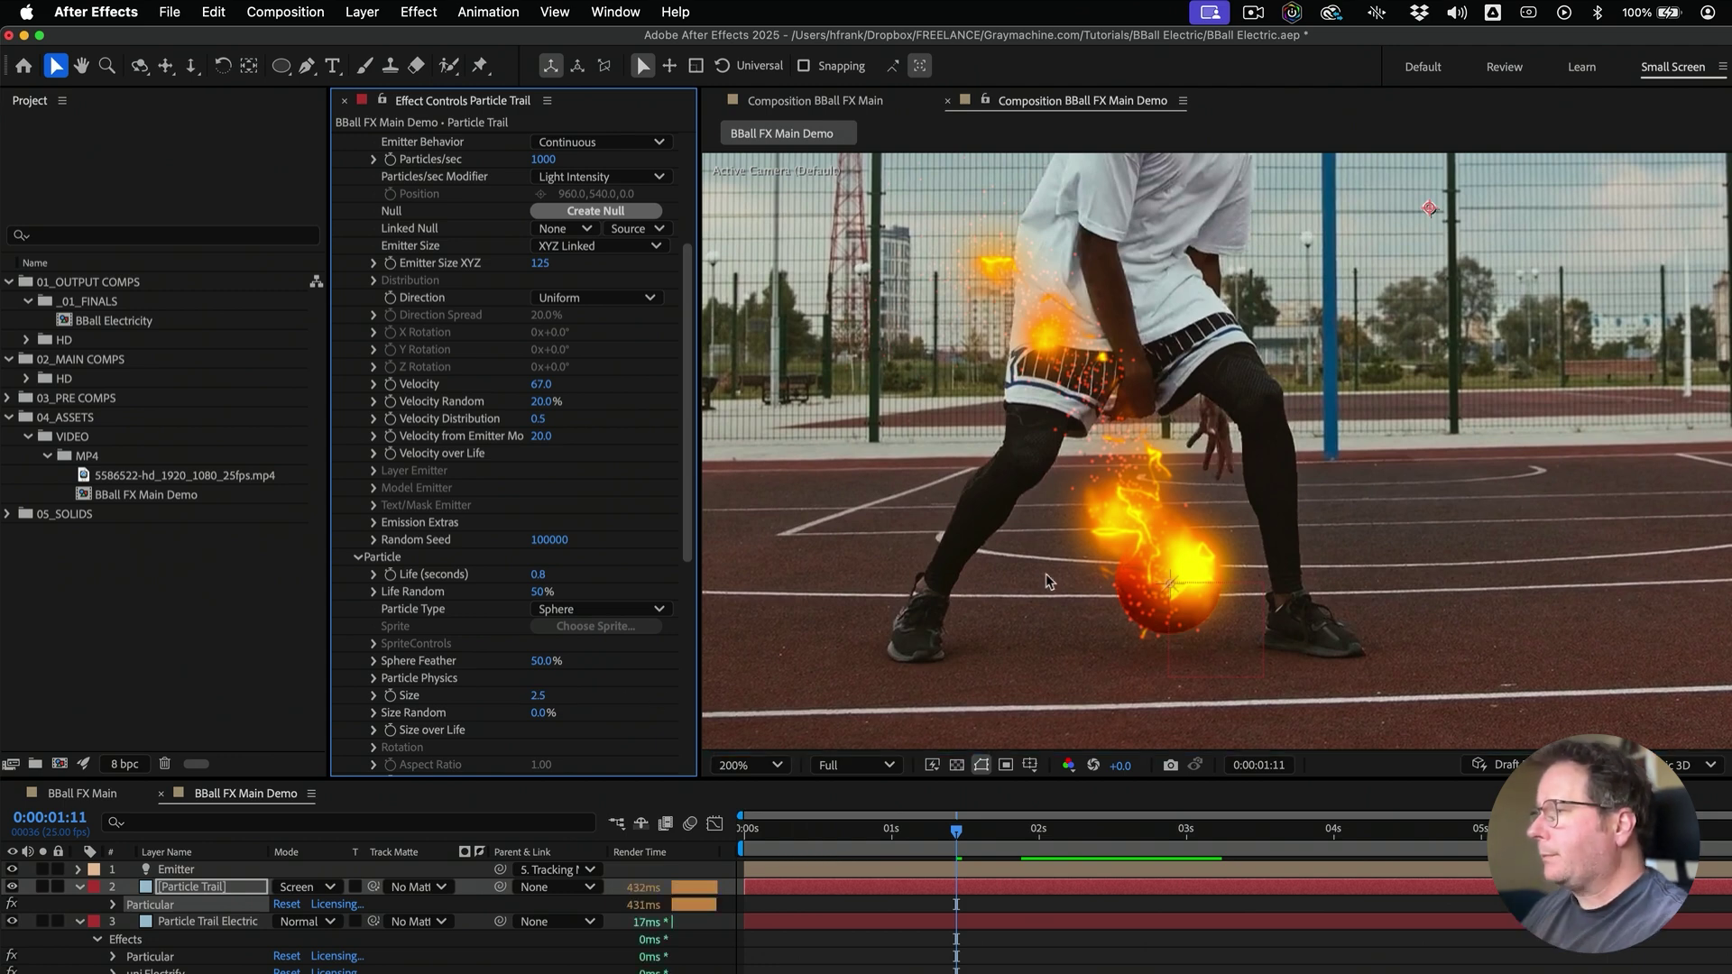
Inspect the sparks around the ball up close and set the emitter's Particles/sec to 1500
left_click(1118, 560)
key("period")
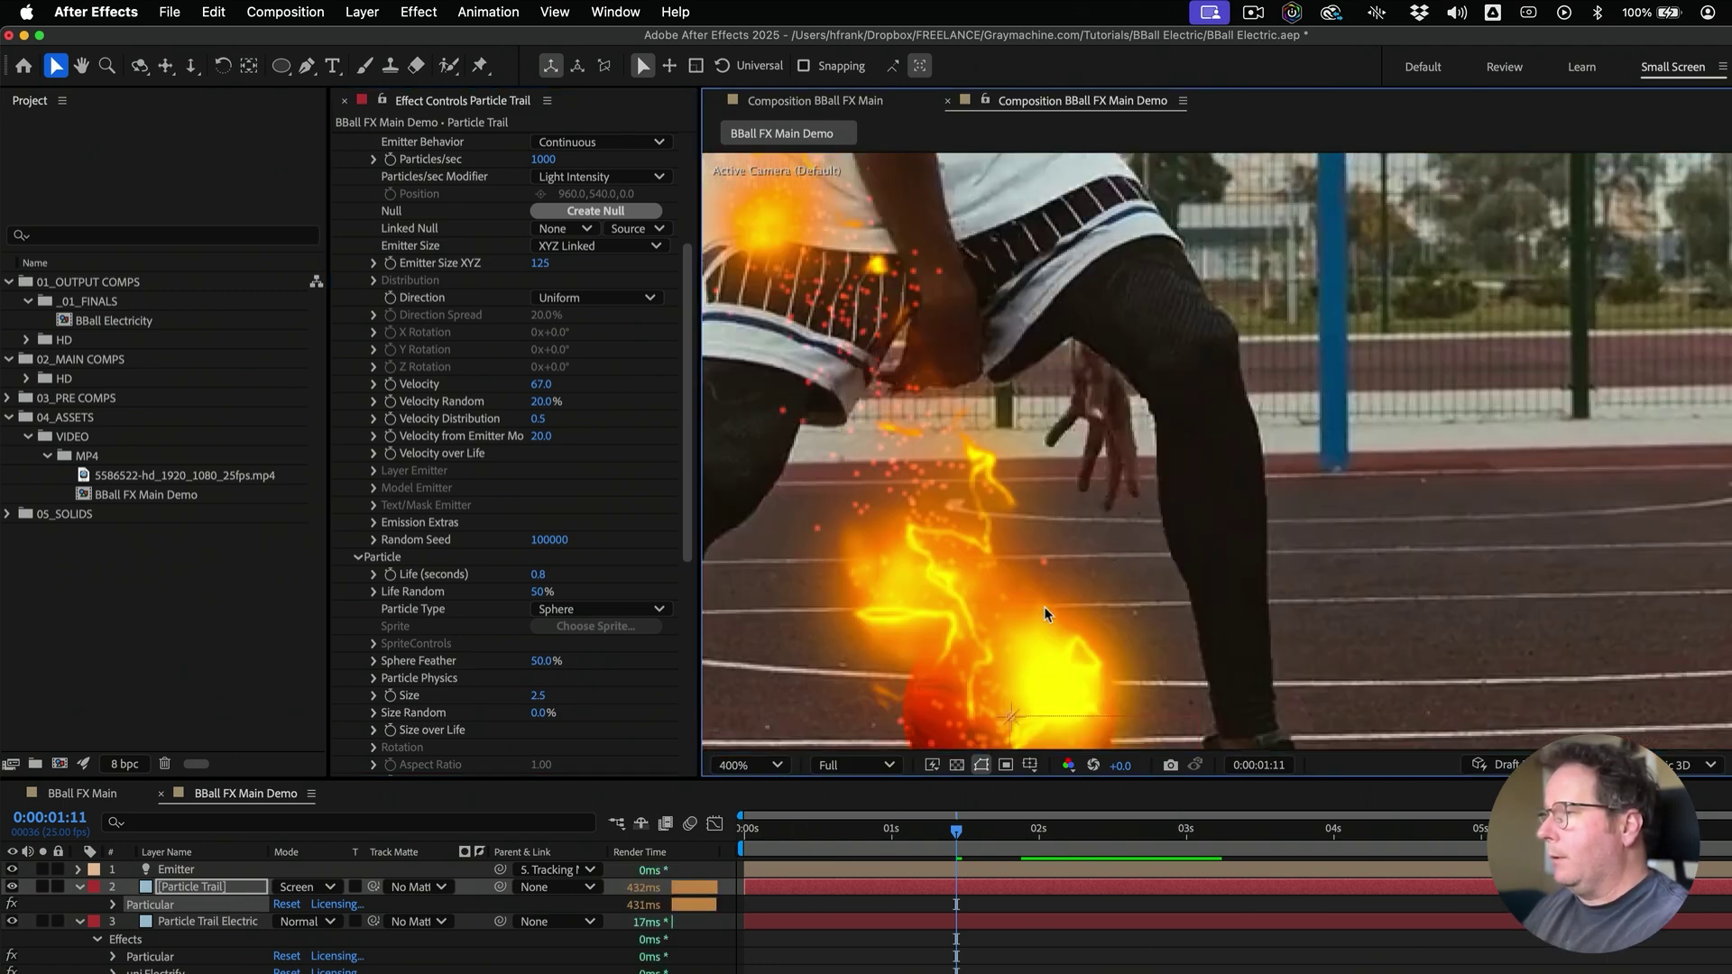
left_click_drag(1041, 602, 1120, 428)
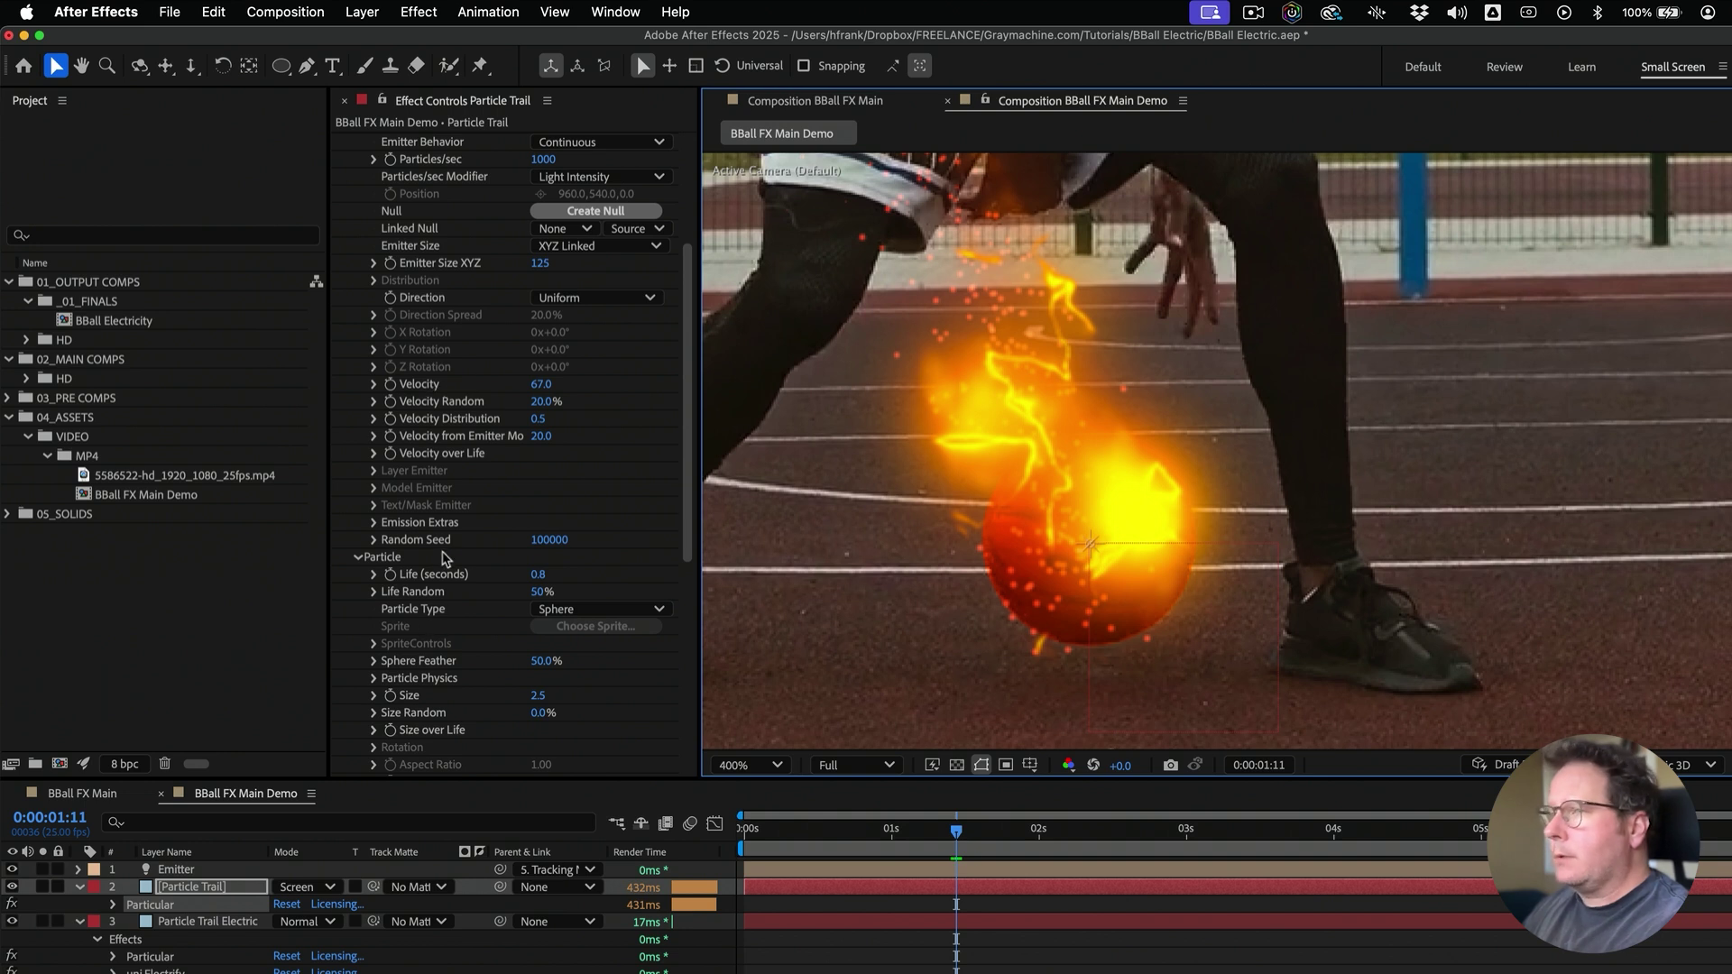
scroll(505, 415, "up", 2)
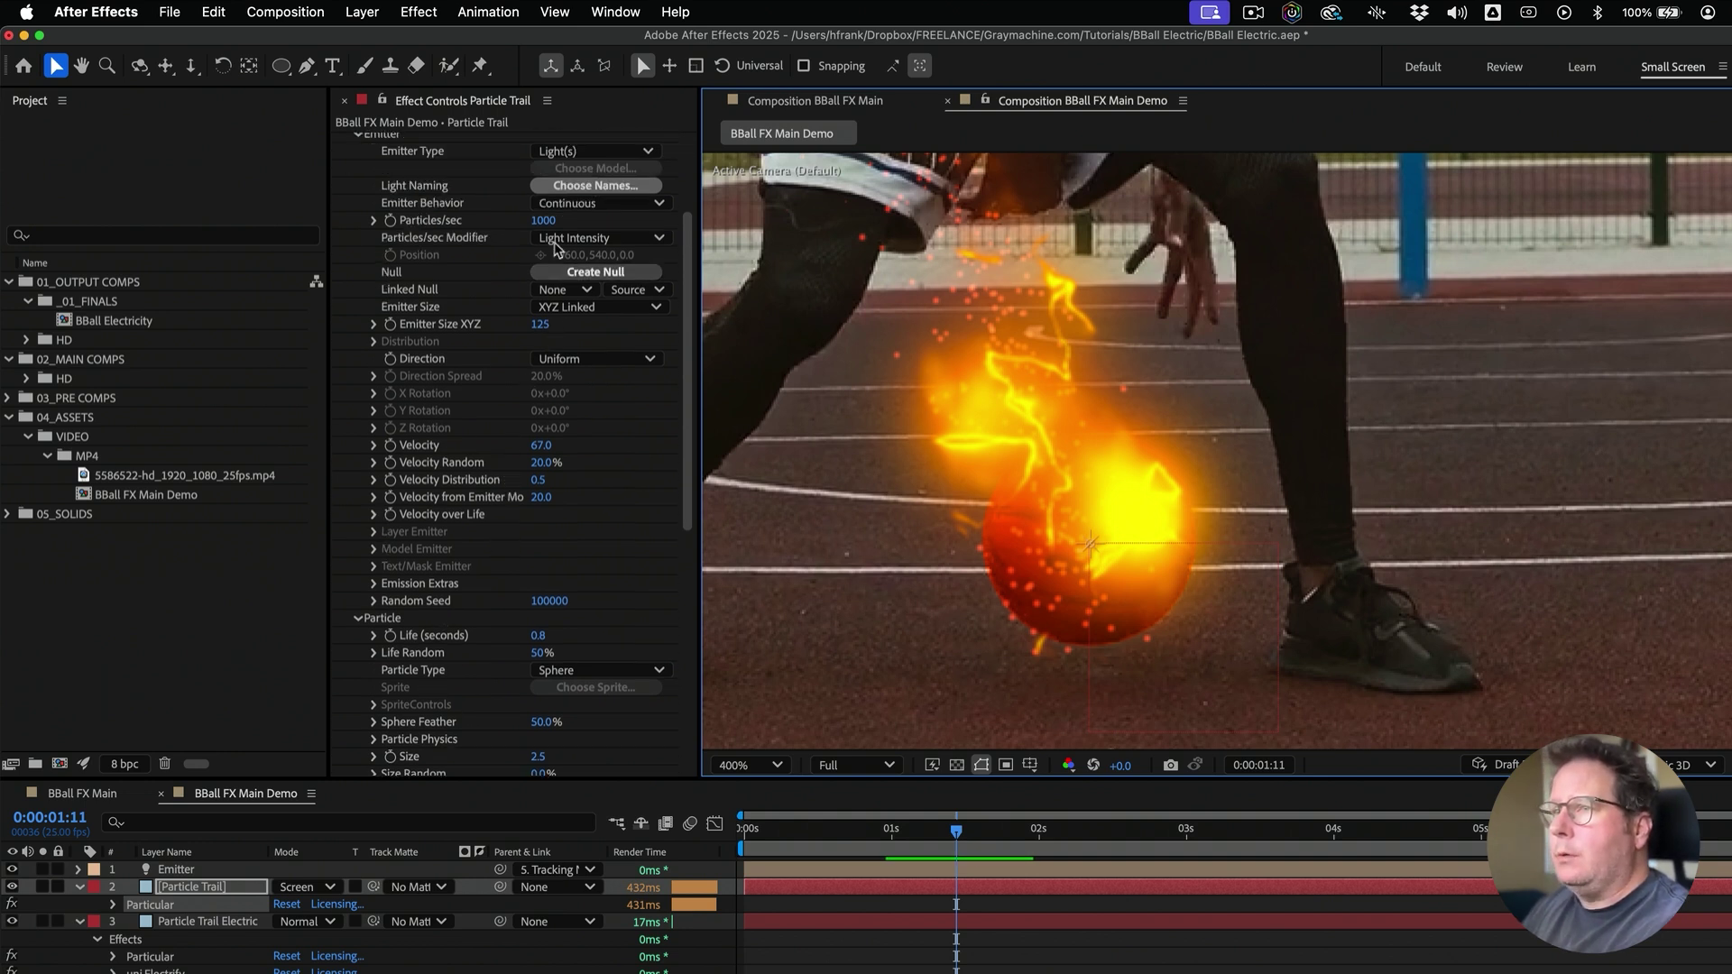
scroll(554, 245, "up", 1)
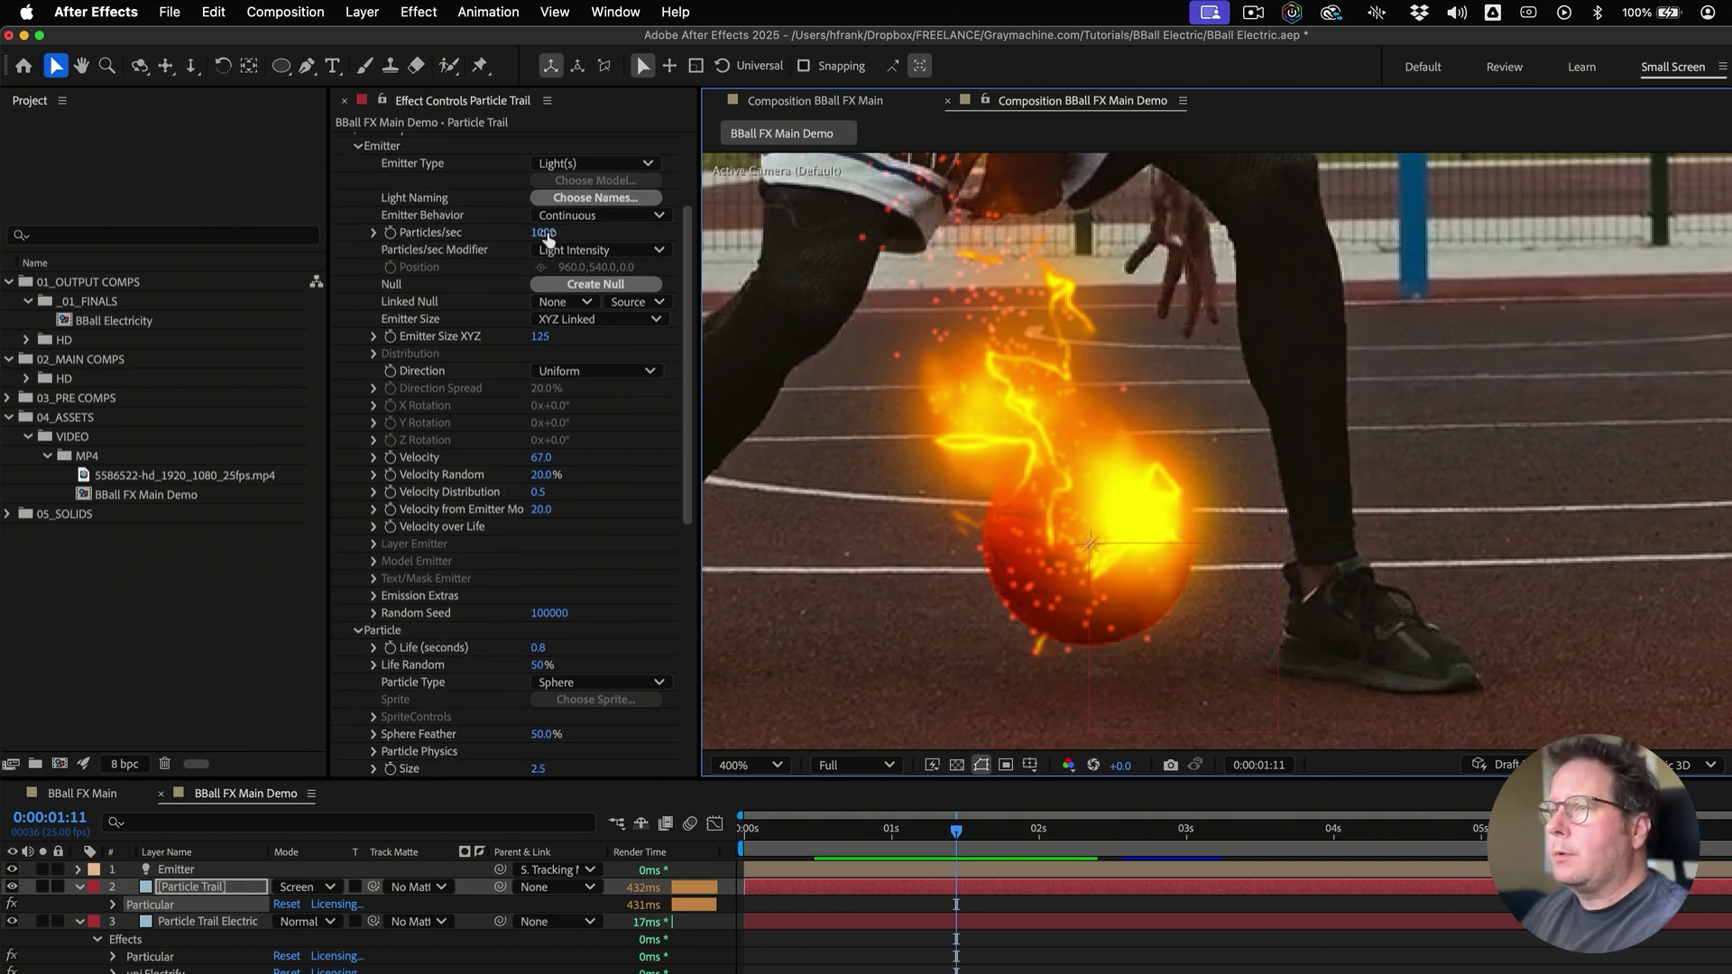
mouse_move(543, 234)
left_mouse_down()
mouse_move(654, 242)
mouse_move(530, 236)
left_mouse_up()
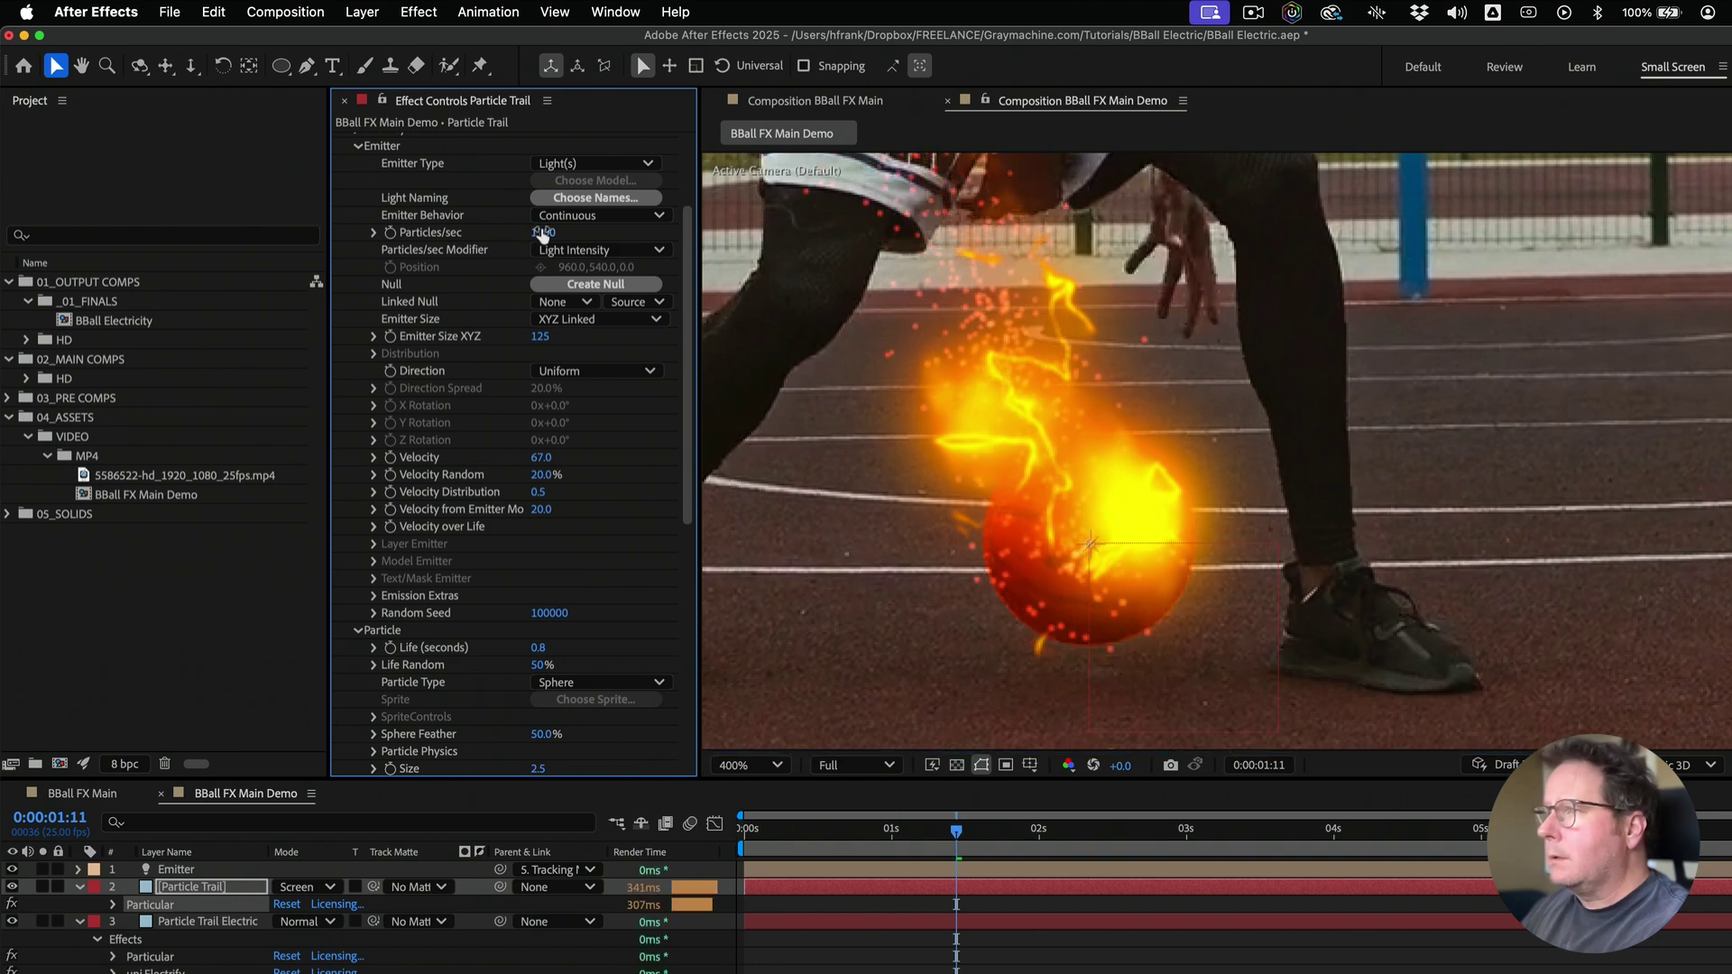
left_click(550, 234)
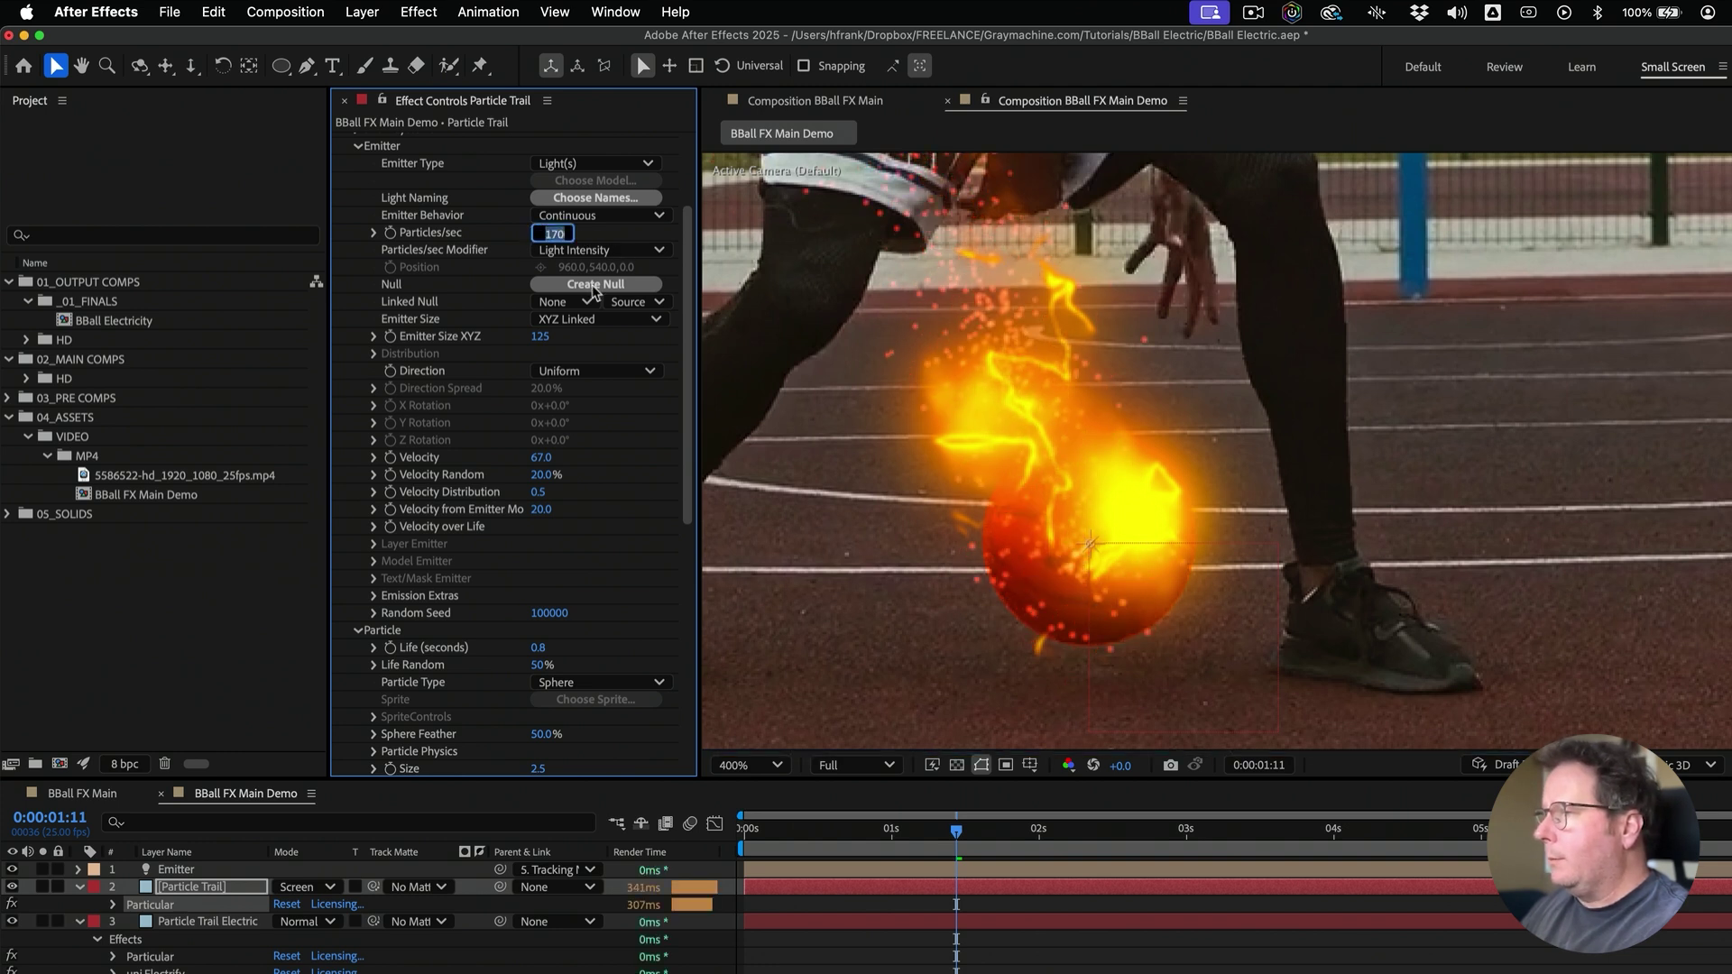
type("500")
key("Return")
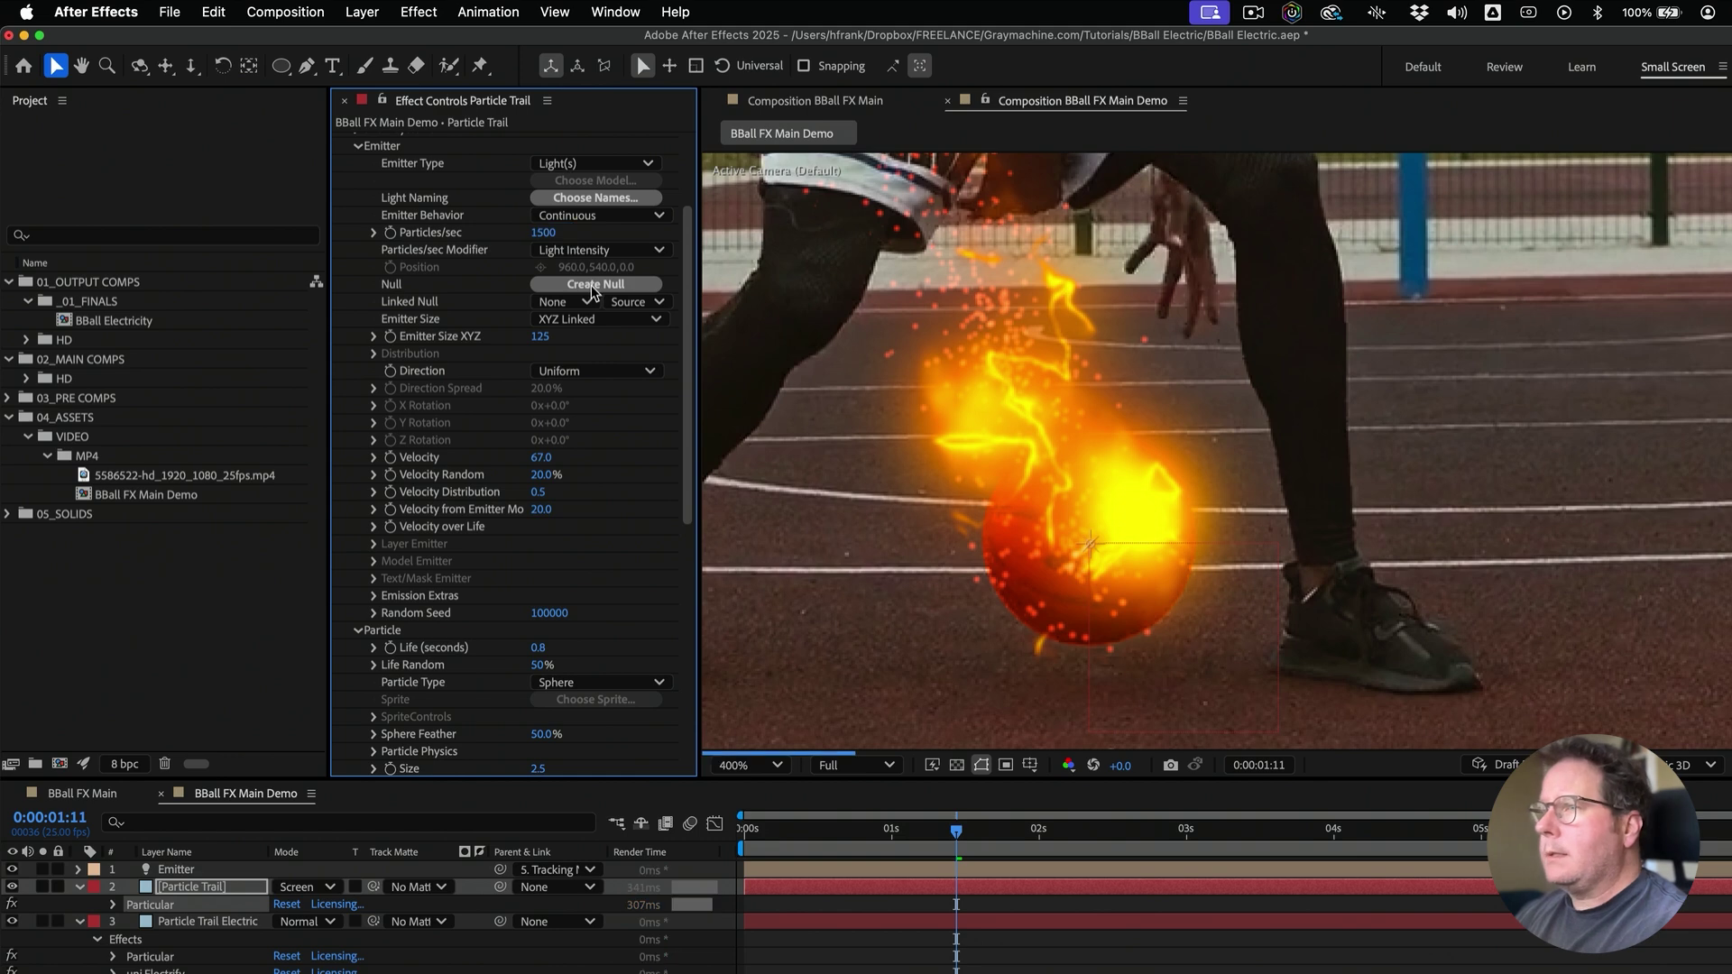
Collapse the properties of the Particle Trail and Particle Trail Electric layers, deselect all layers, and save the project
left_click(213, 887)
key("u")
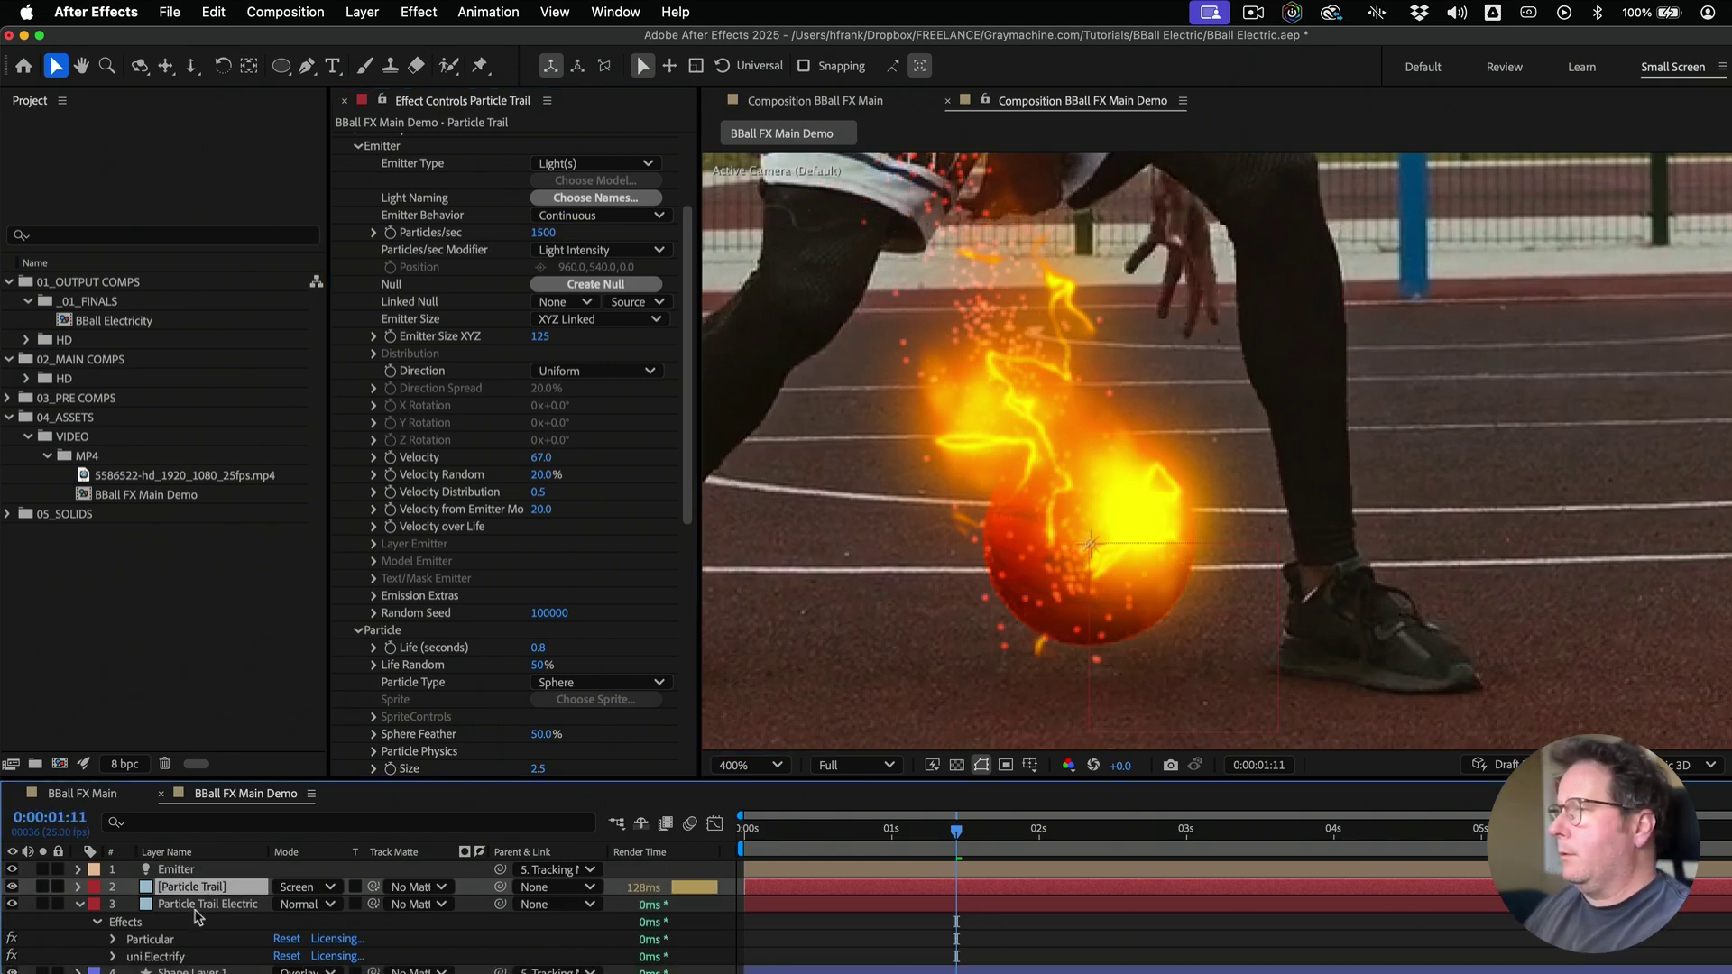
left_click(193, 910)
key("u")
key("super+shift+a")
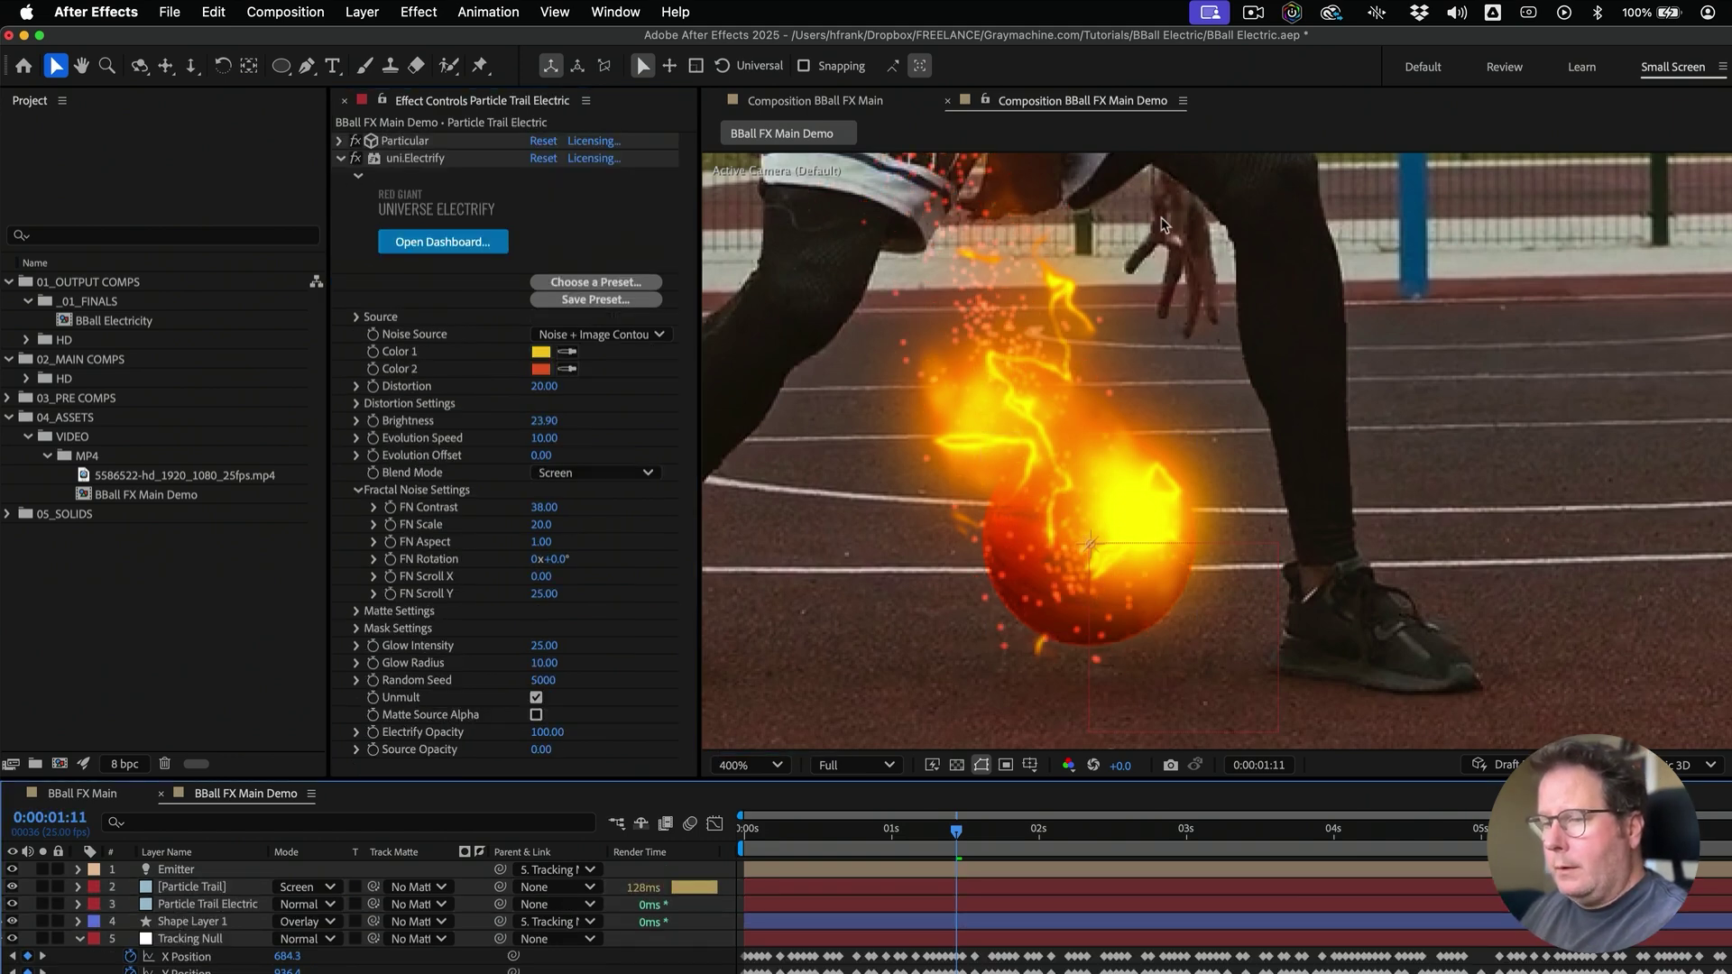
scroll(1108, 390, "down", 1)
left_click_drag(1151, 448, 1166, 556)
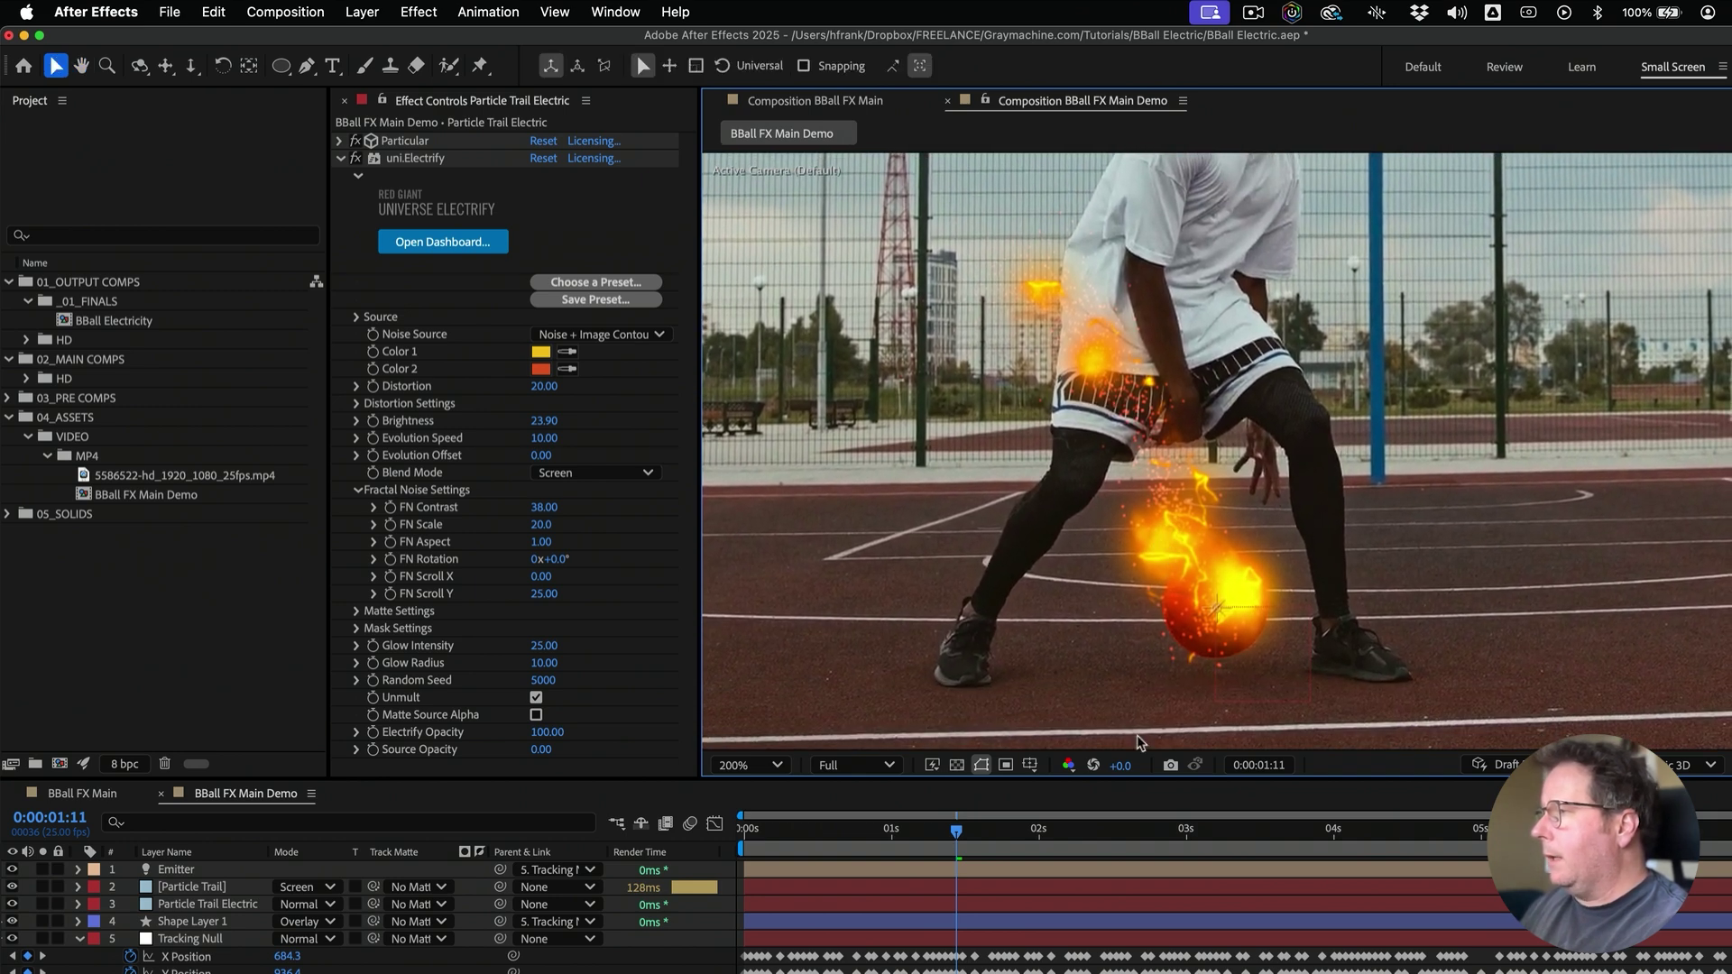
key("super+s")
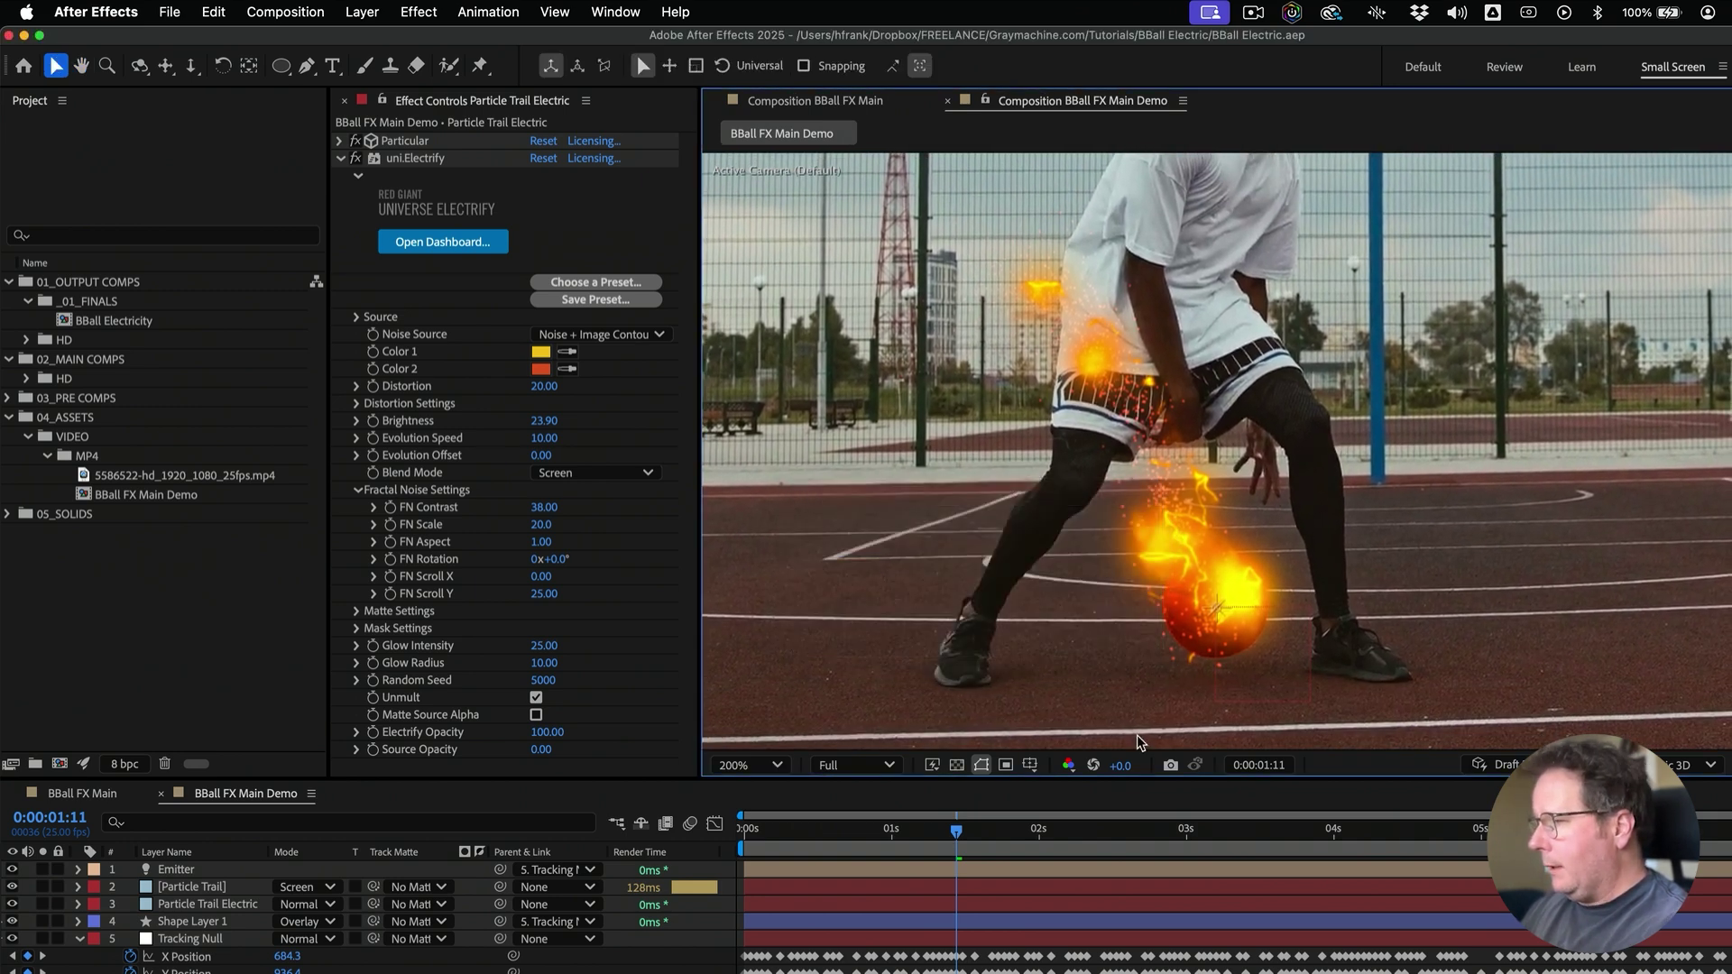
Step through the frames around 0:00:01:13 to examine how the ball effects follow the basketball
key("shift+Page_Up")
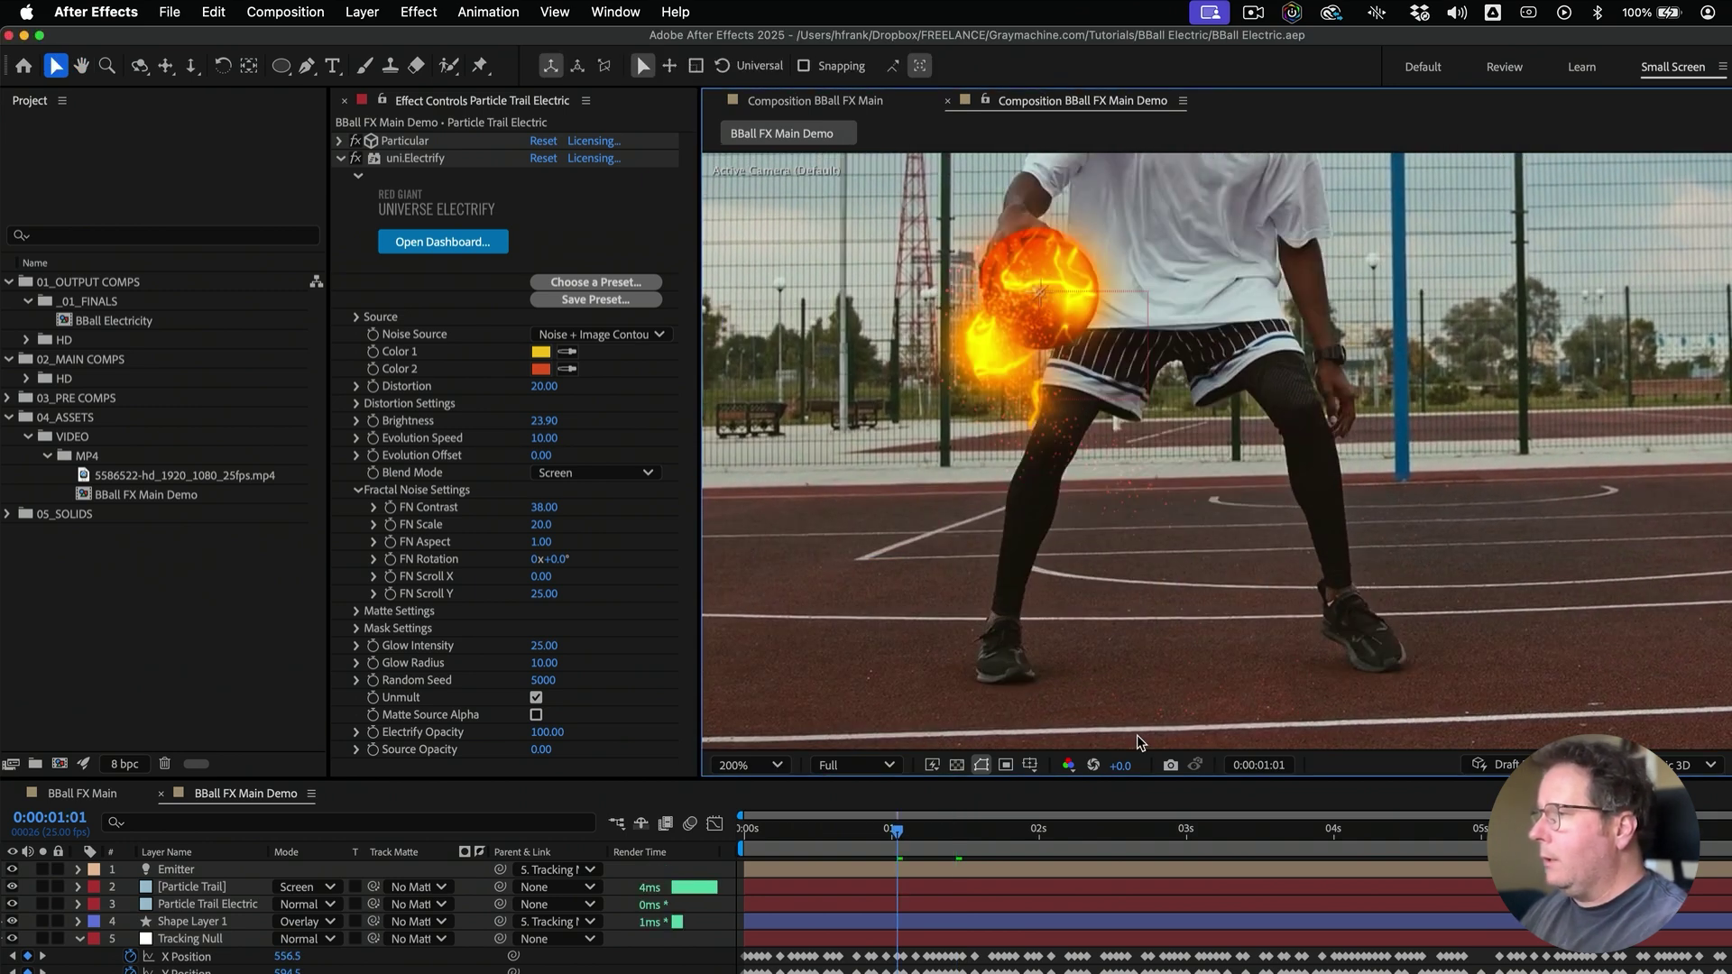
key("shift+Page_Down")
key("Page_Down")
key("Page_Down")
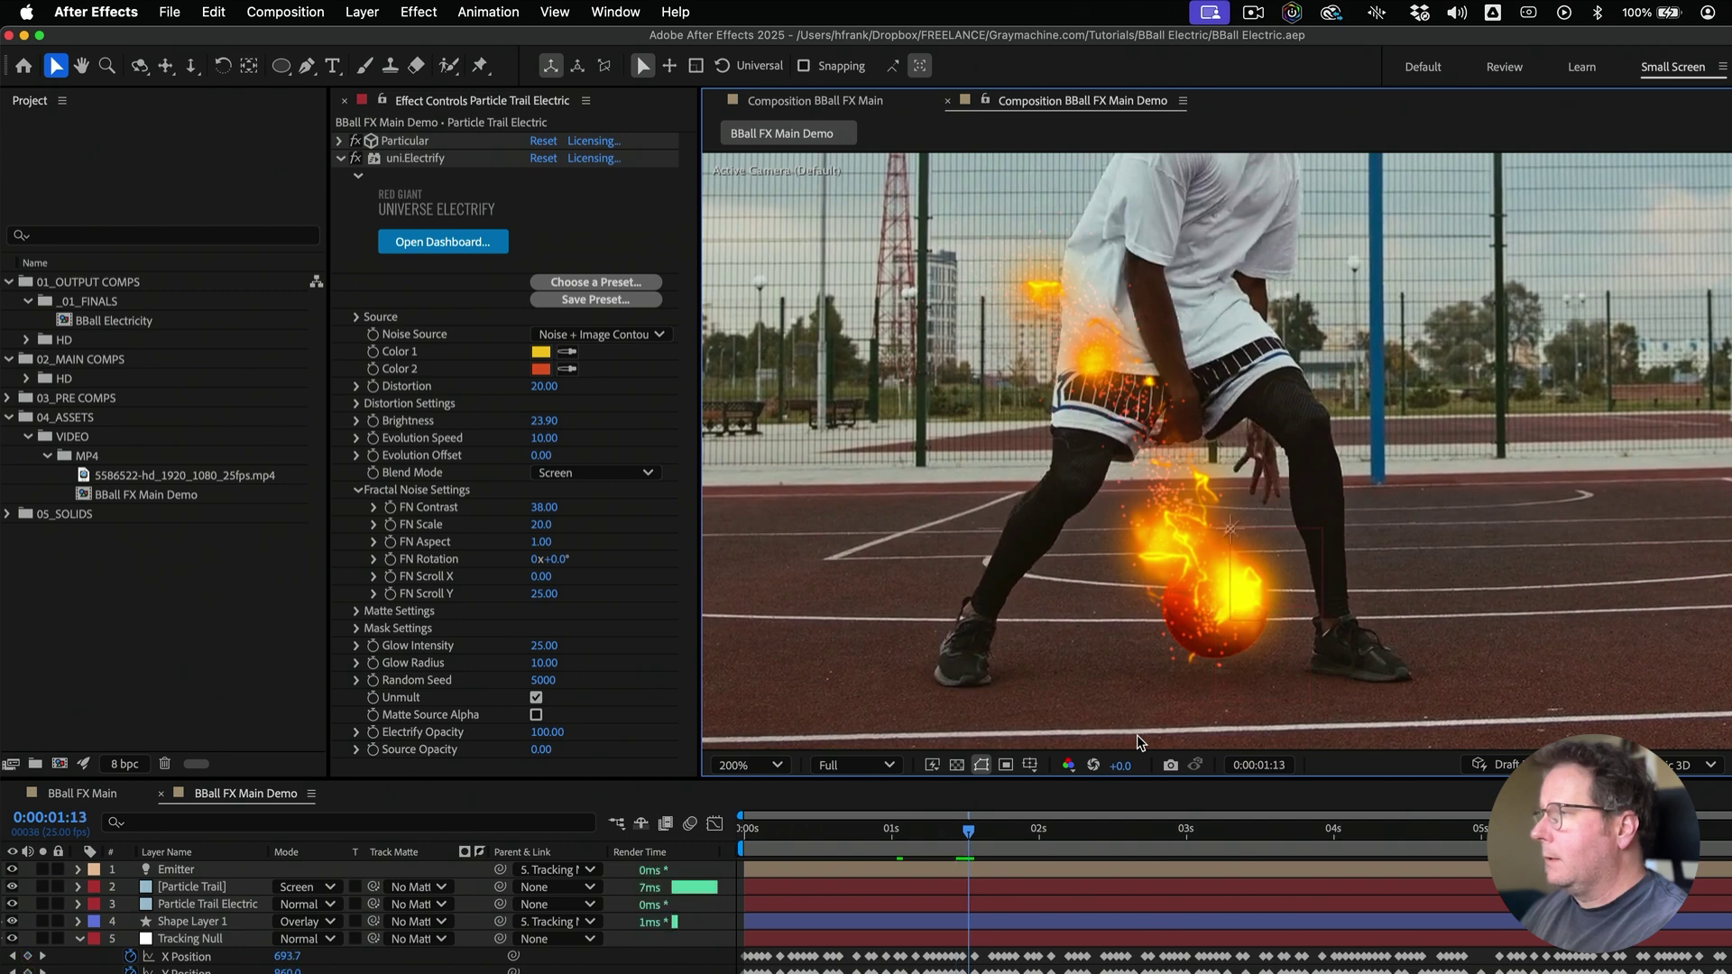
key("Page_Down")
key("Page_Down")
key("Page_Up")
key("Page_Up")
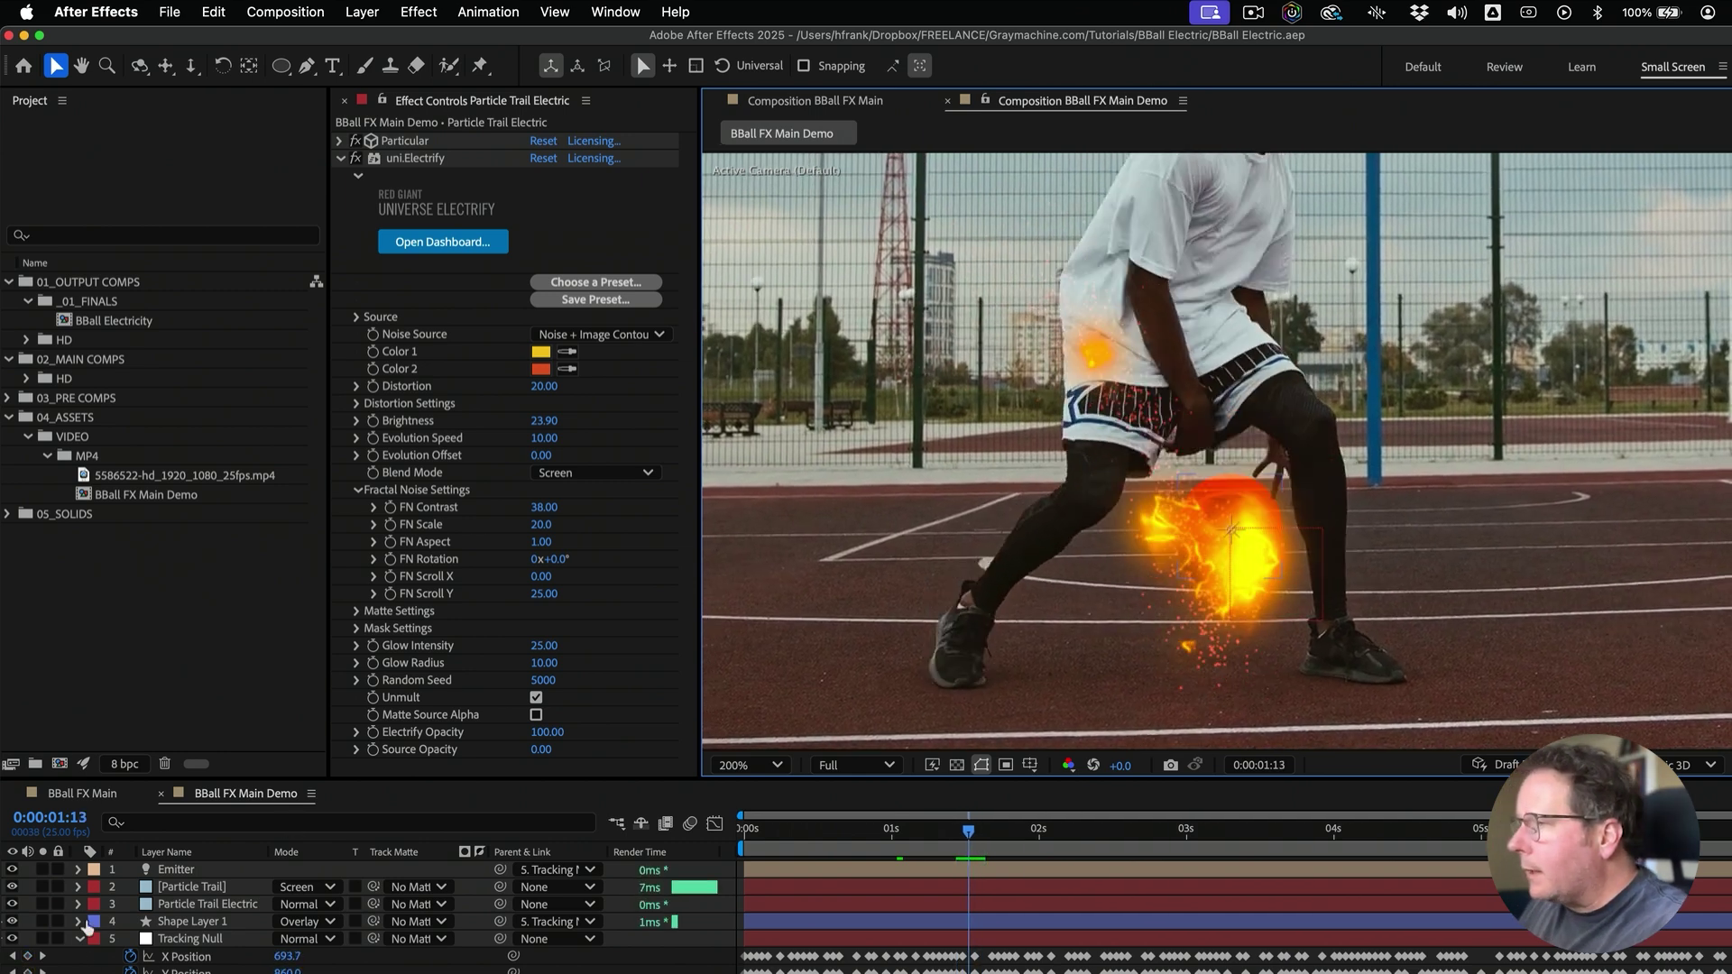
With only Shape Layer 1 and the footage visible, lower the Tracking Null to Y Position 876.0 at 0:00:01:13 over the ball, and restore all layers
left_click(43, 921)
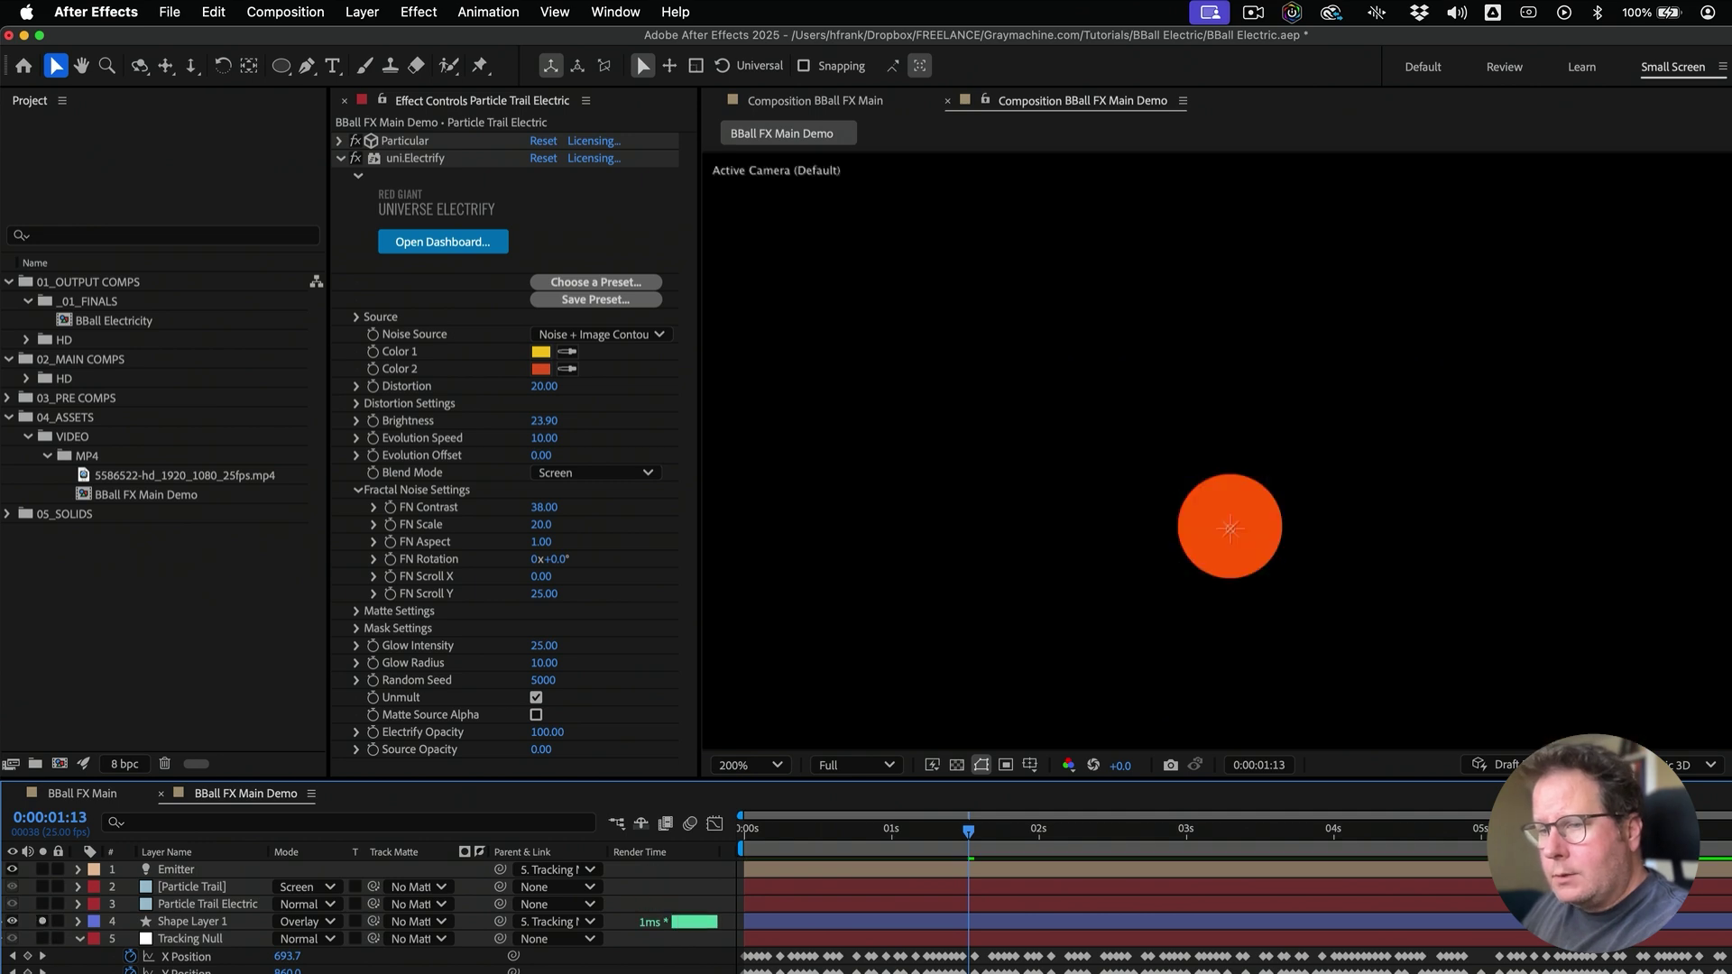
left_click(43, 972)
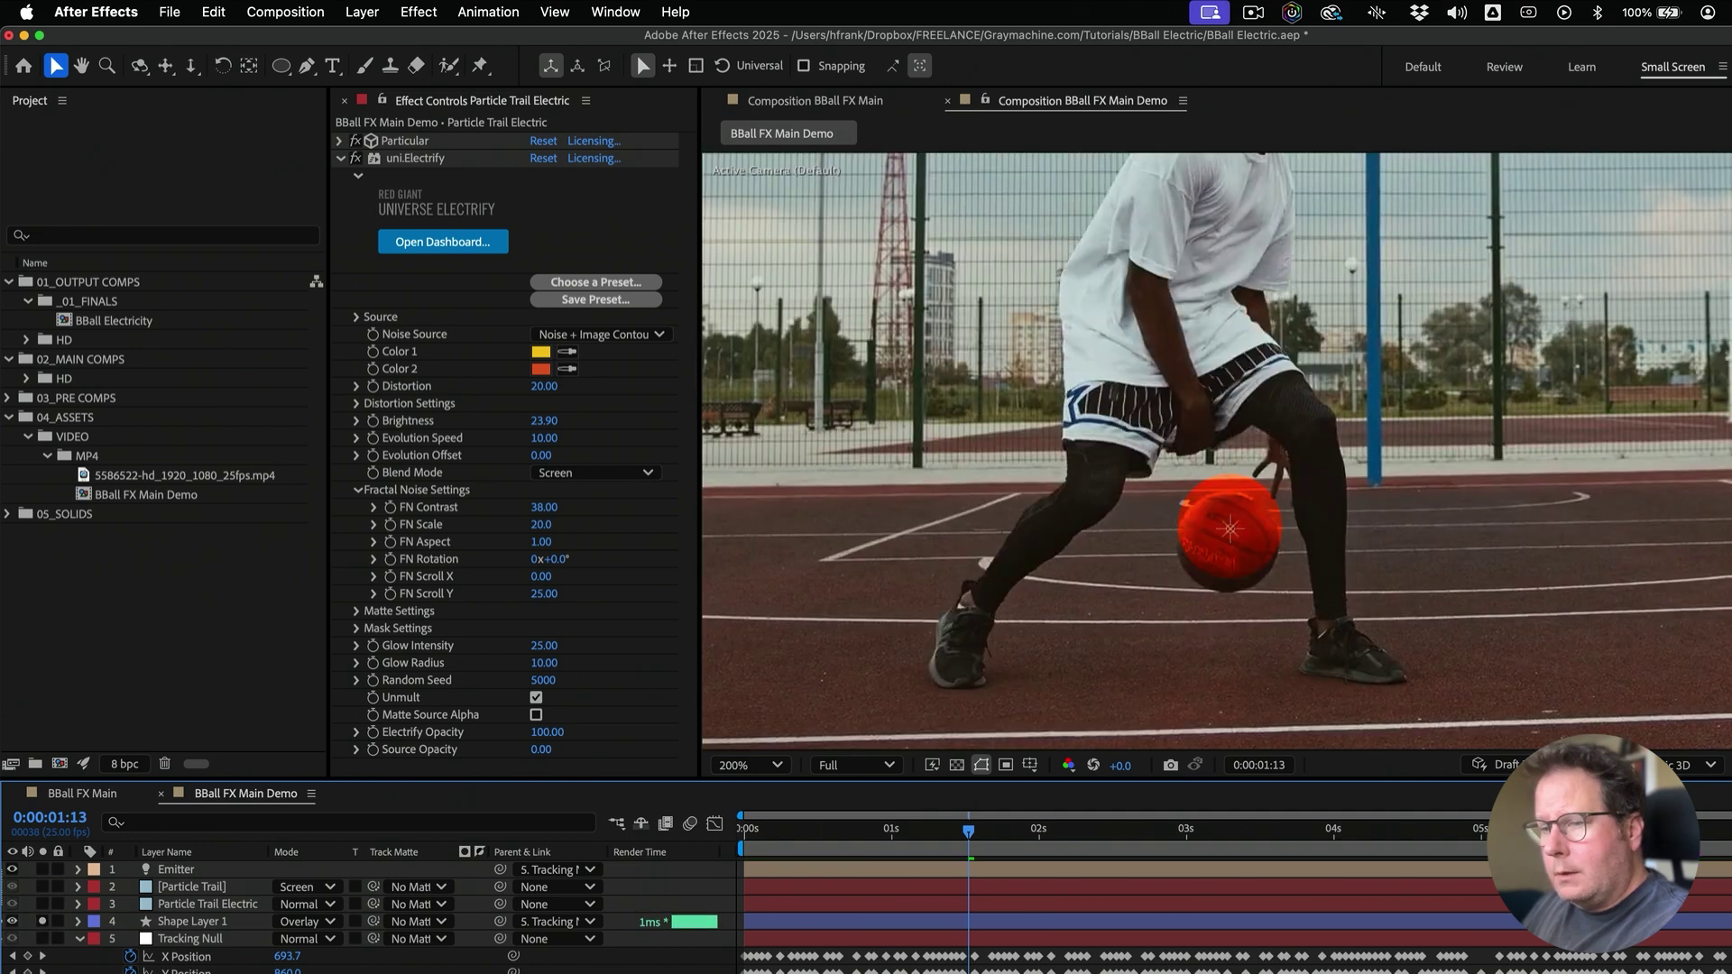
left_click(212, 941)
key("shift+Down")
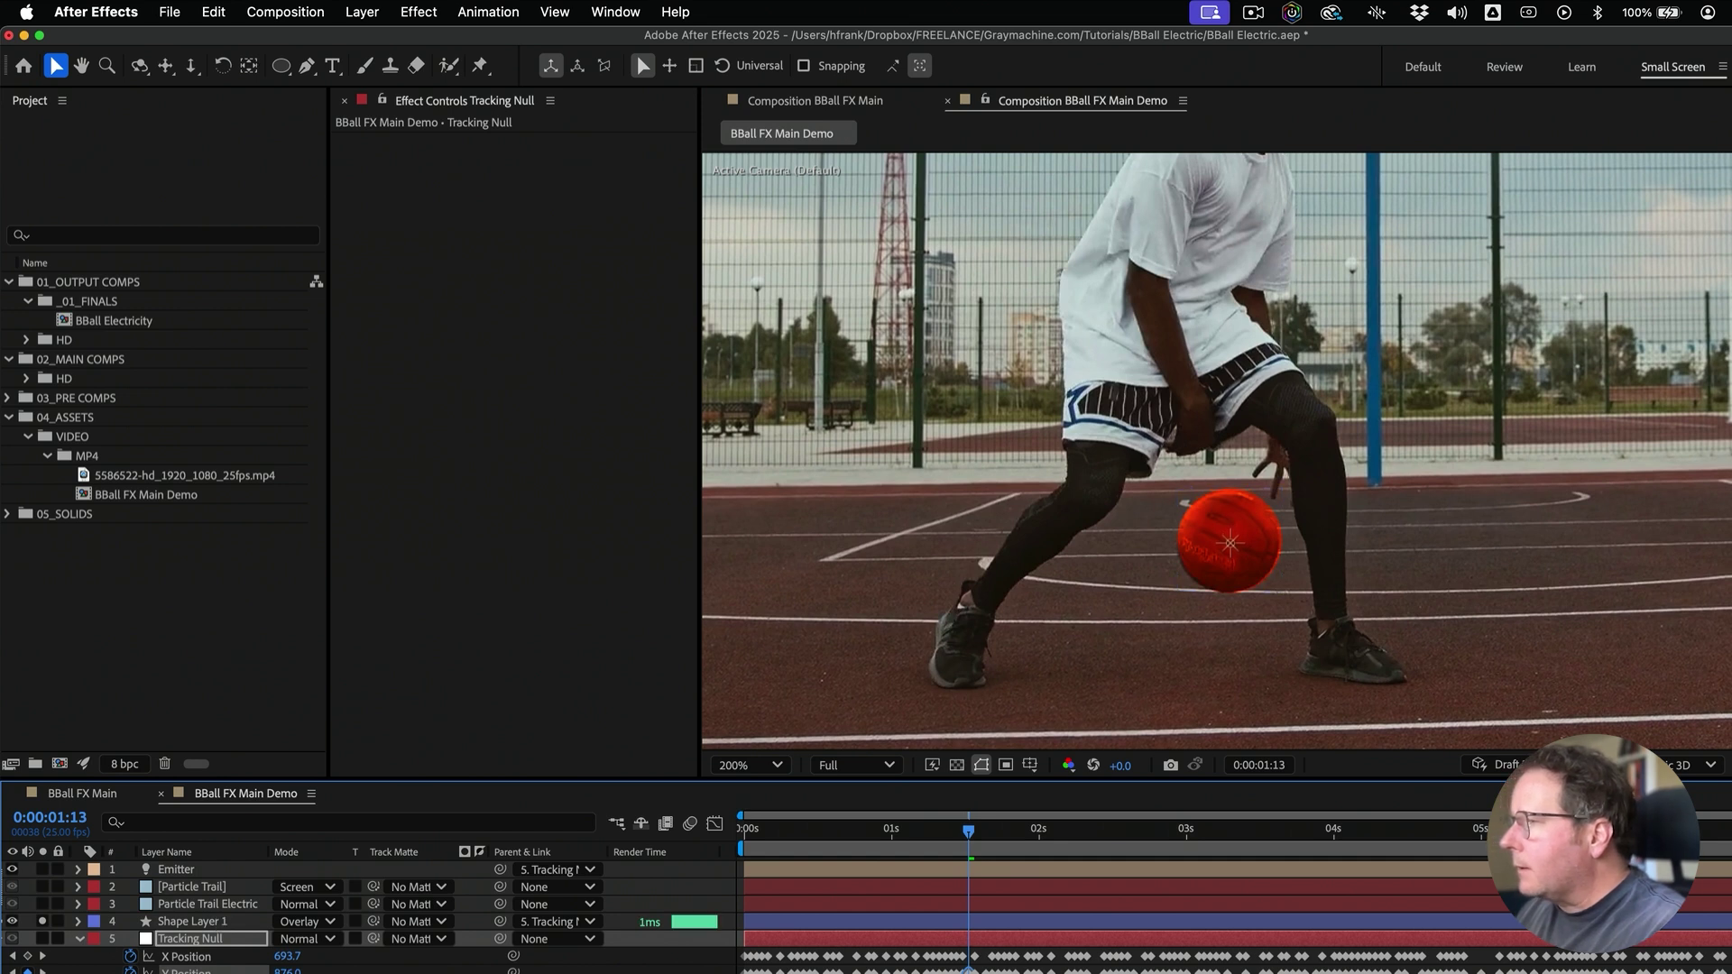
left_click(43, 921)
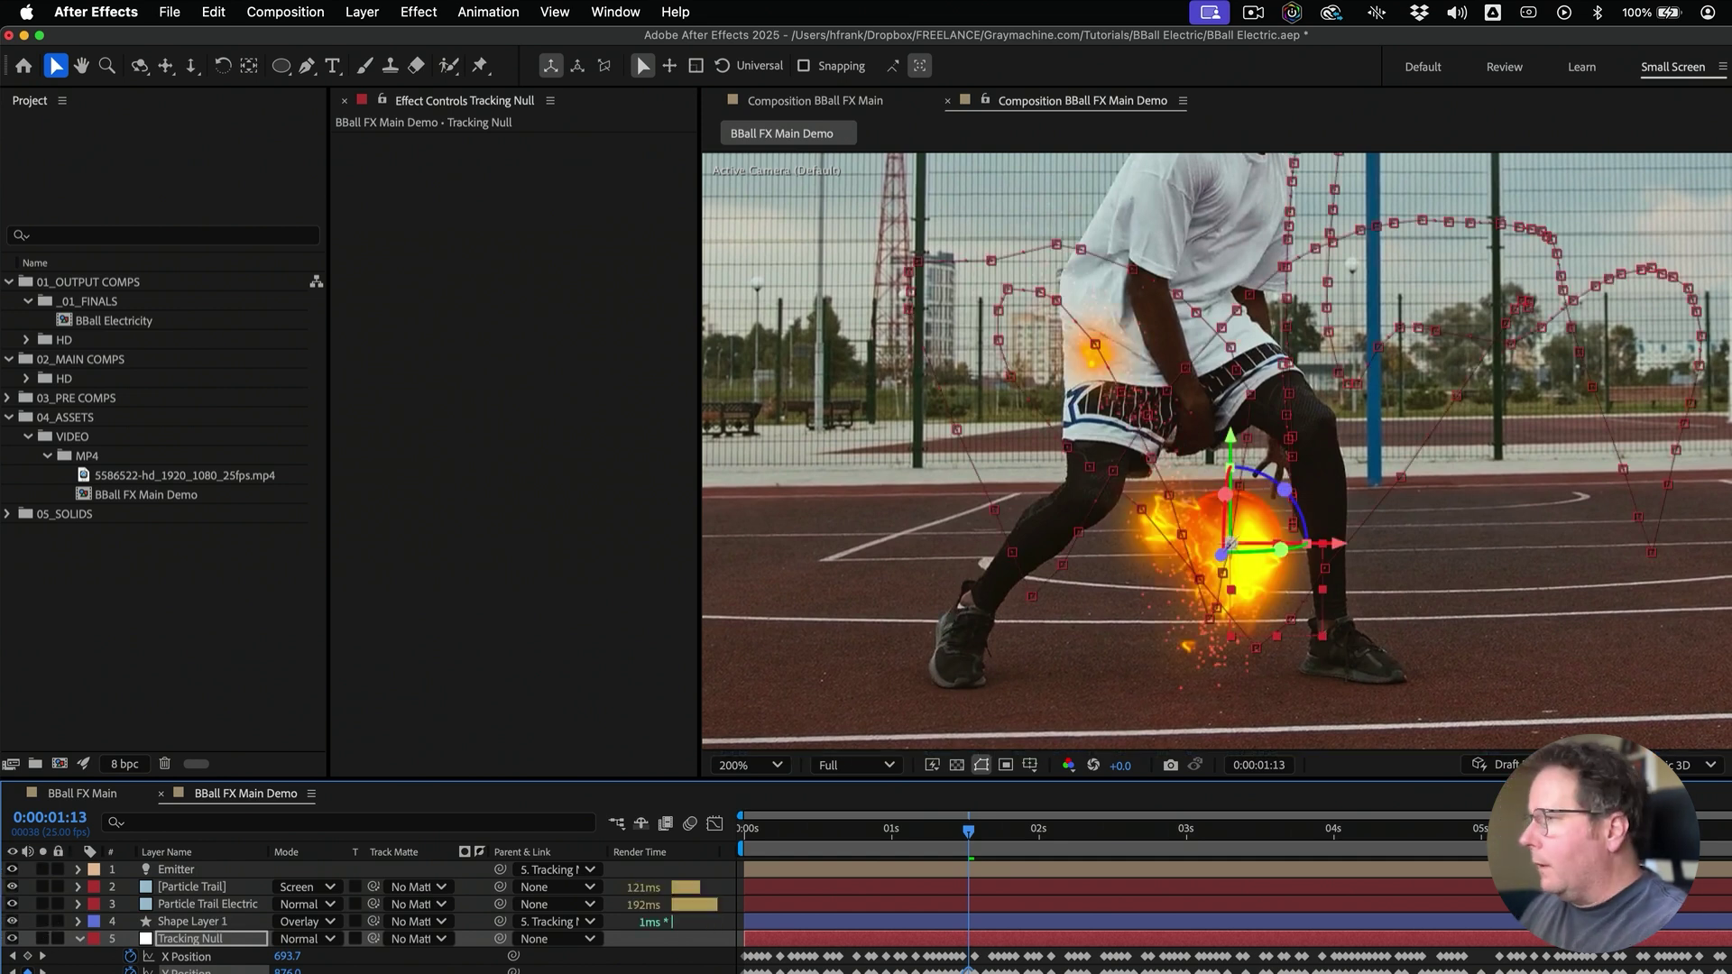
Review the frames from 0:00:01:11 to 0:00:04:18 to examine how the fire trail follows the ball and overlaps the player
key("Page_Up")
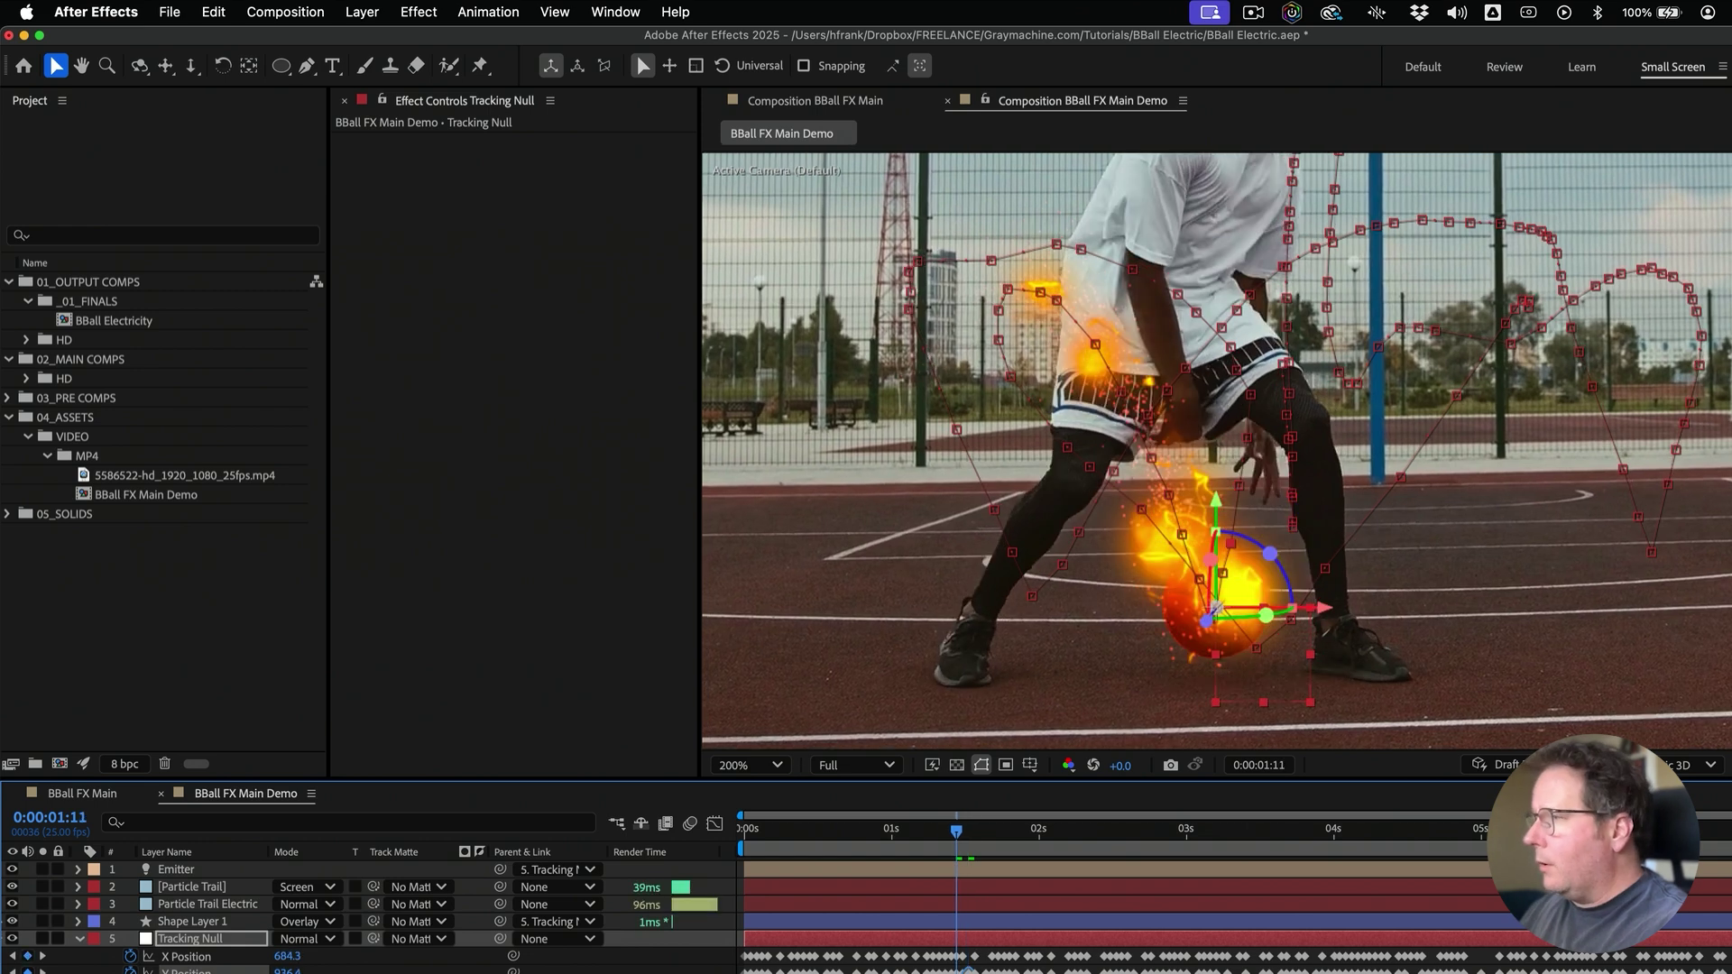
key("Page_Down")
key("Page_Down")
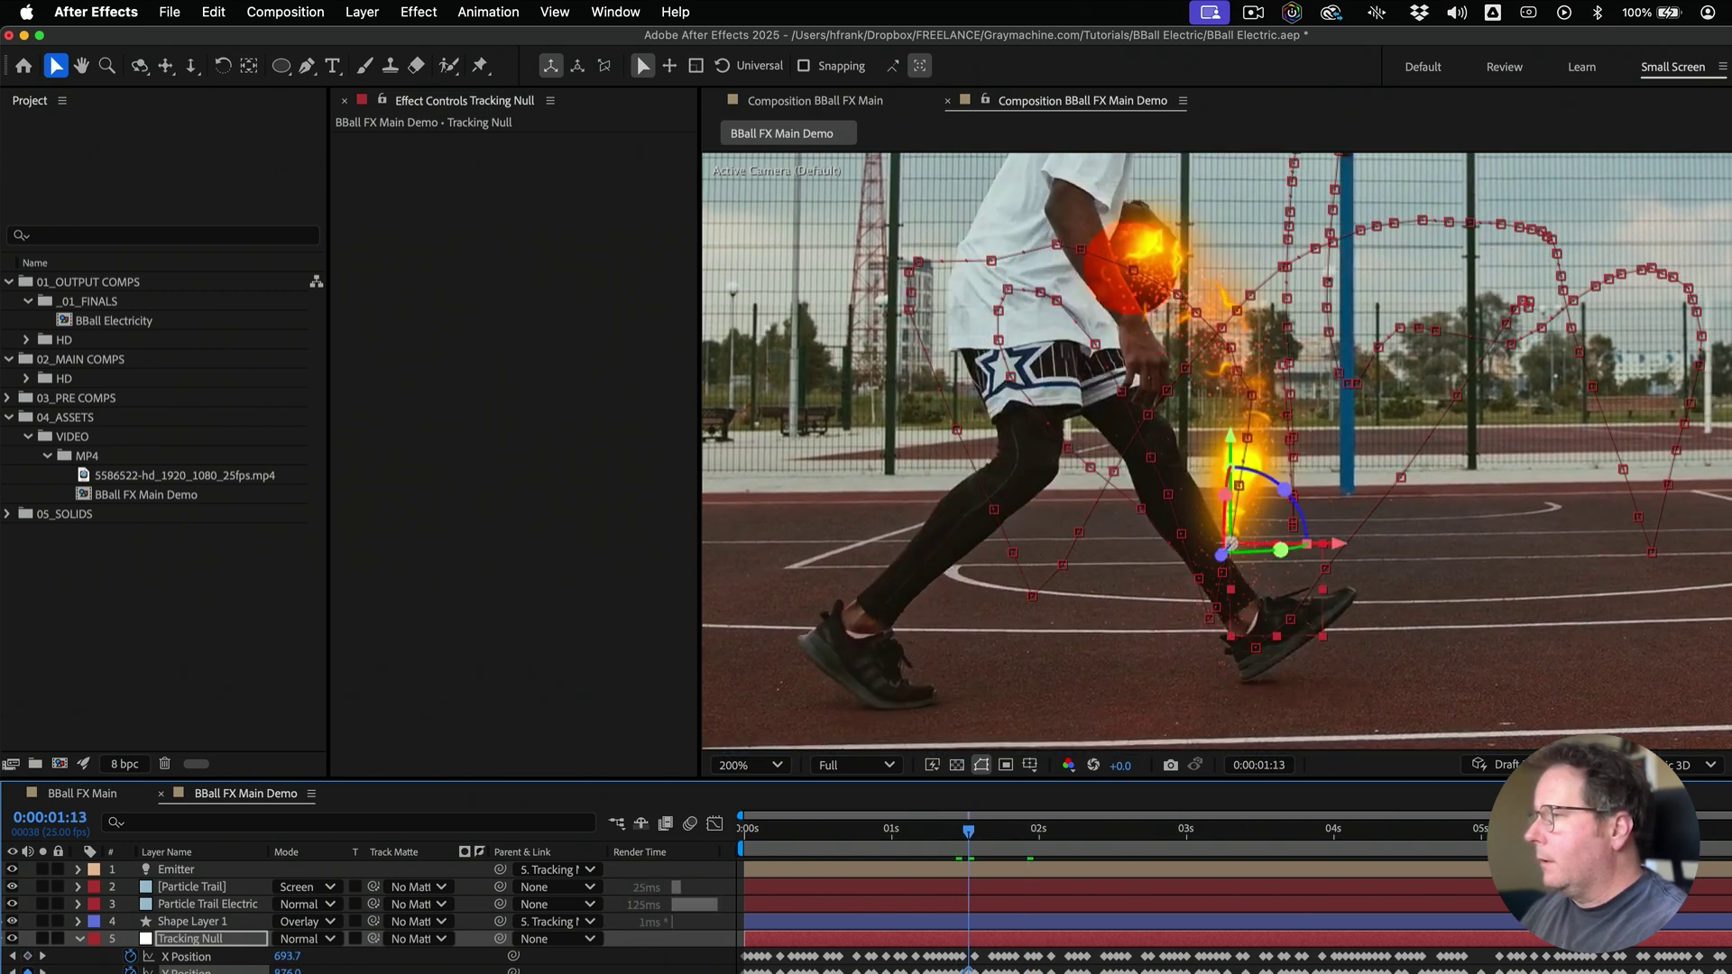
key("Page_Down")
key("Page_Down")
key("Page_Down")
key("Page_Down")
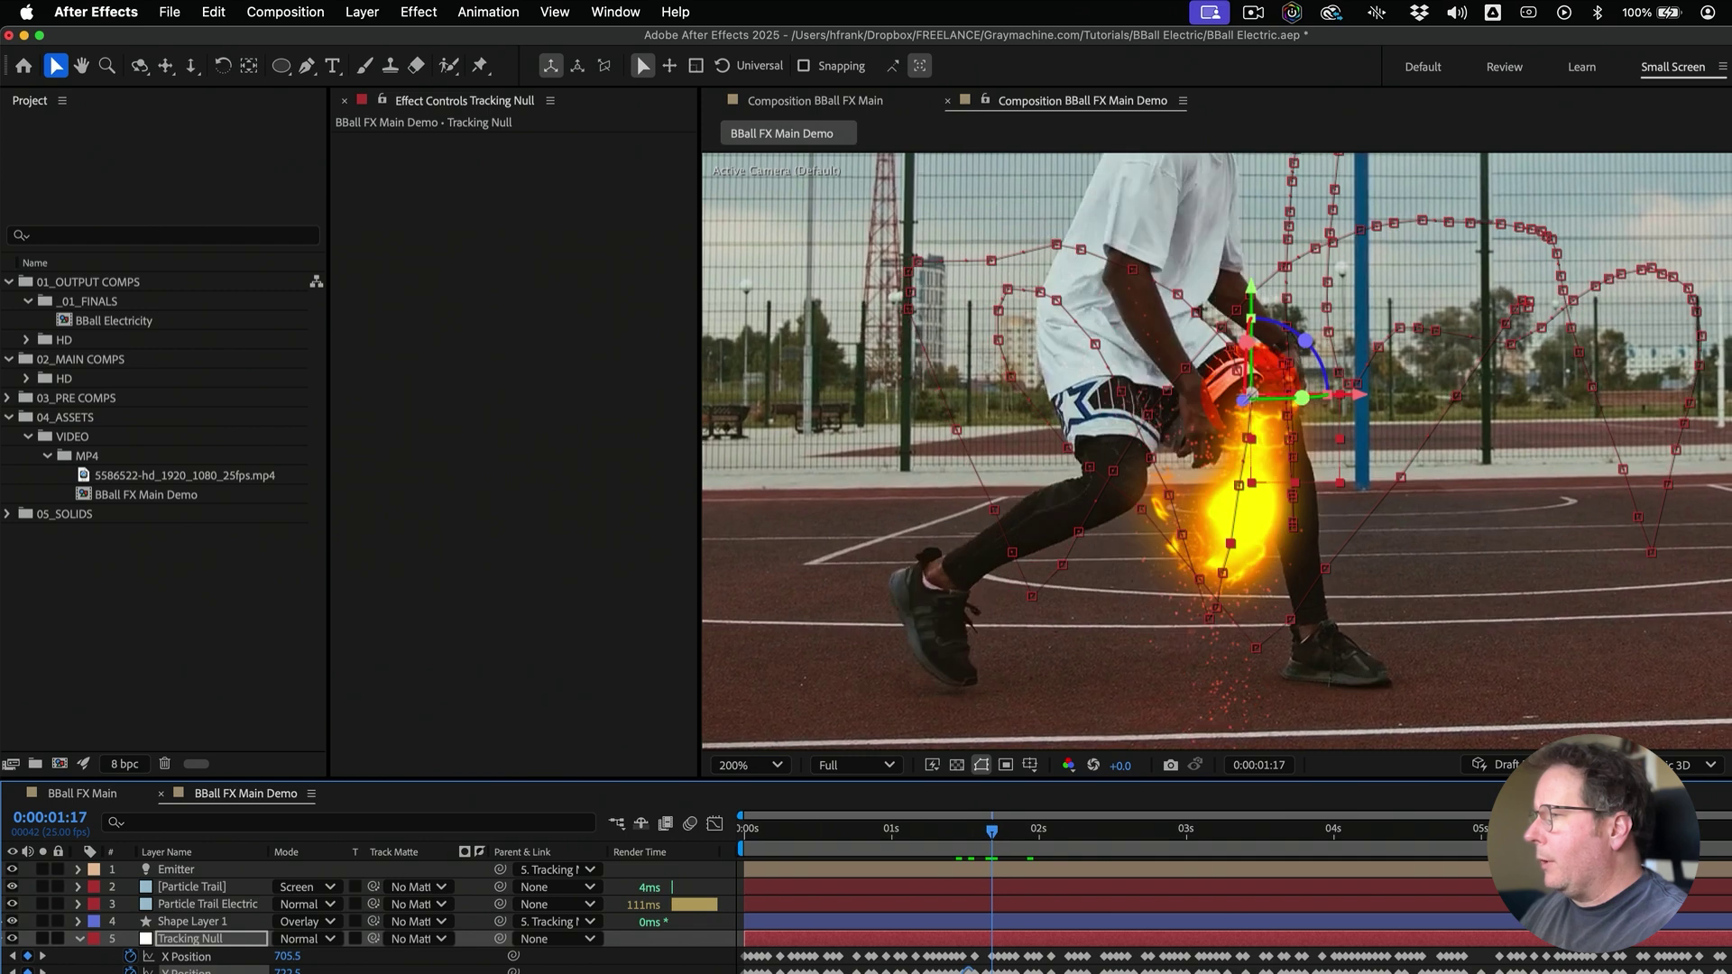
key("Page_Down")
key("Page_Down")
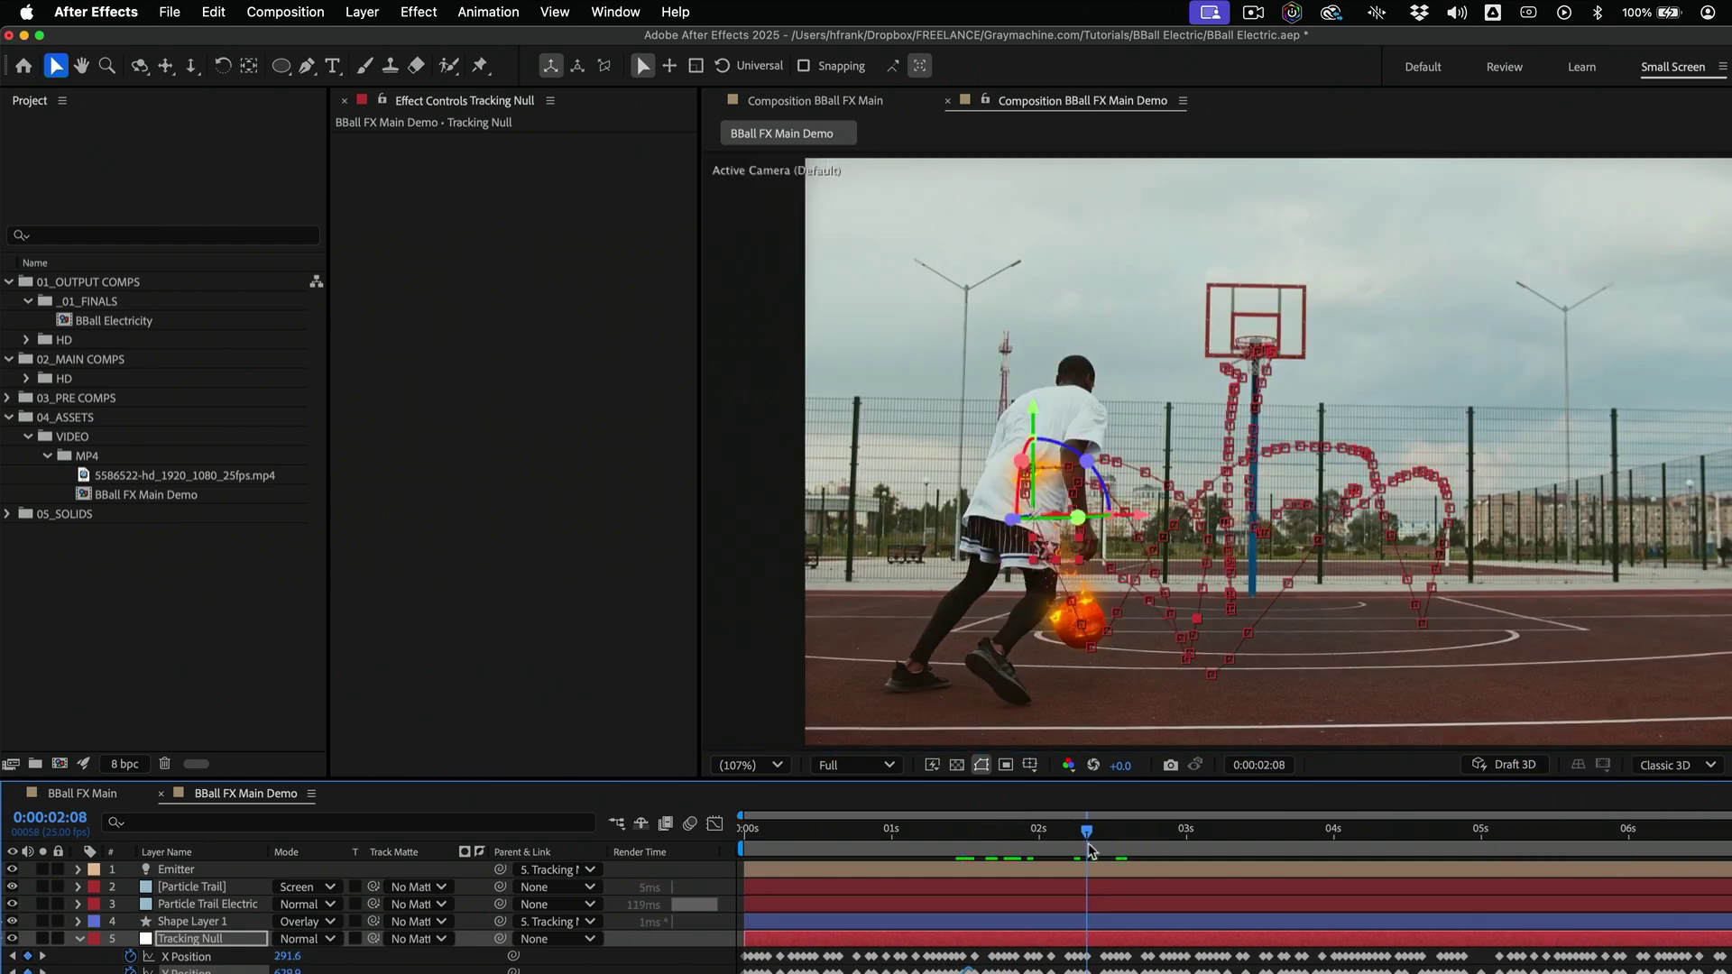
left_click_drag(1089, 852, 1440, 918)
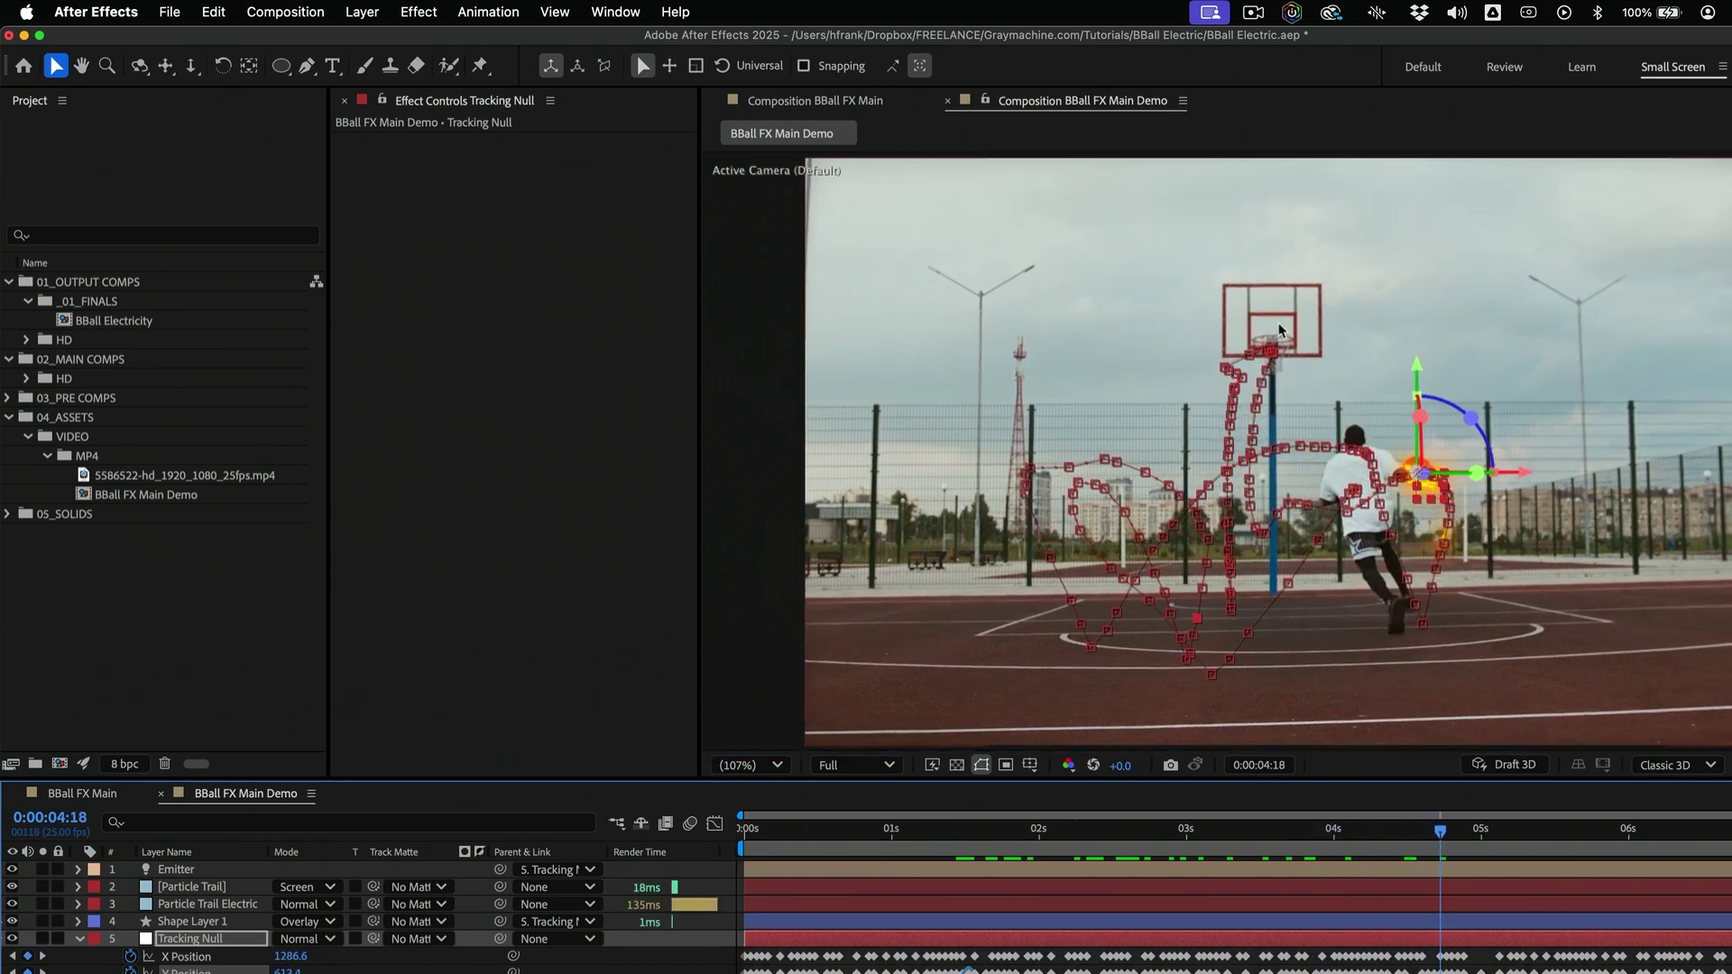
left_click_drag(1257, 852, 1117, 871)
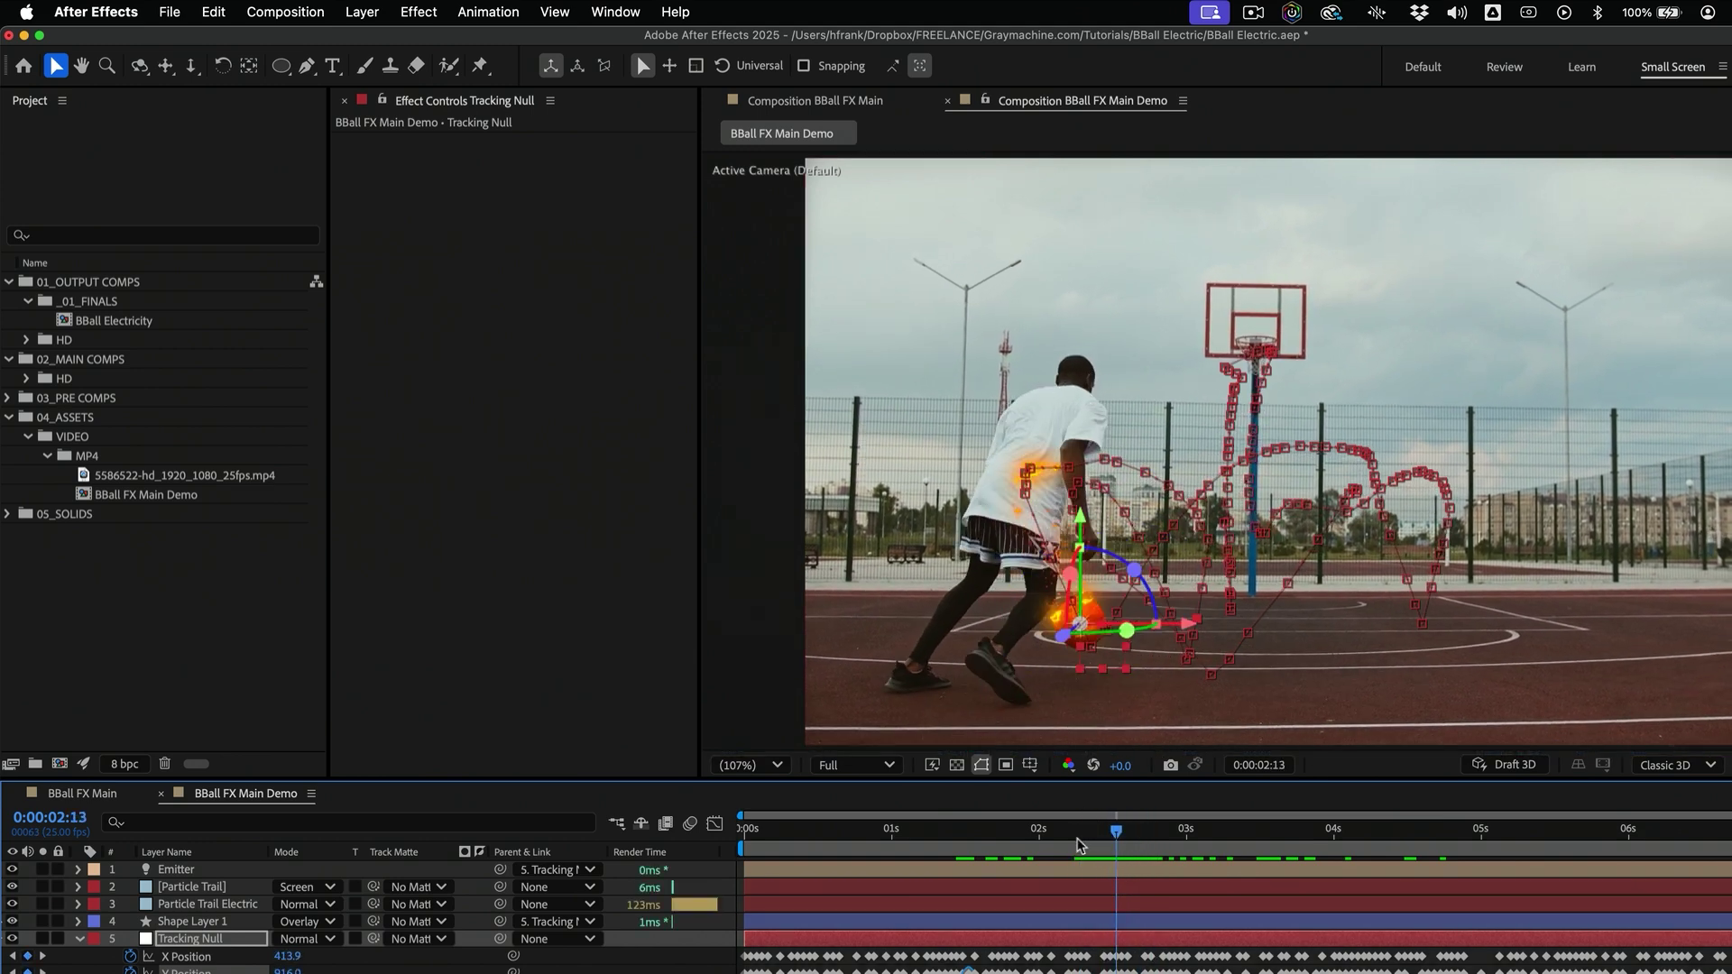
Go to 0:00:02:09, collapse the Tracking Null's properties, save the project, and select the basketball footage layer
mouse_move(1087, 853)
left_mouse_down()
mouse_move(1044, 855)
mouse_move(1093, 855)
left_mouse_up()
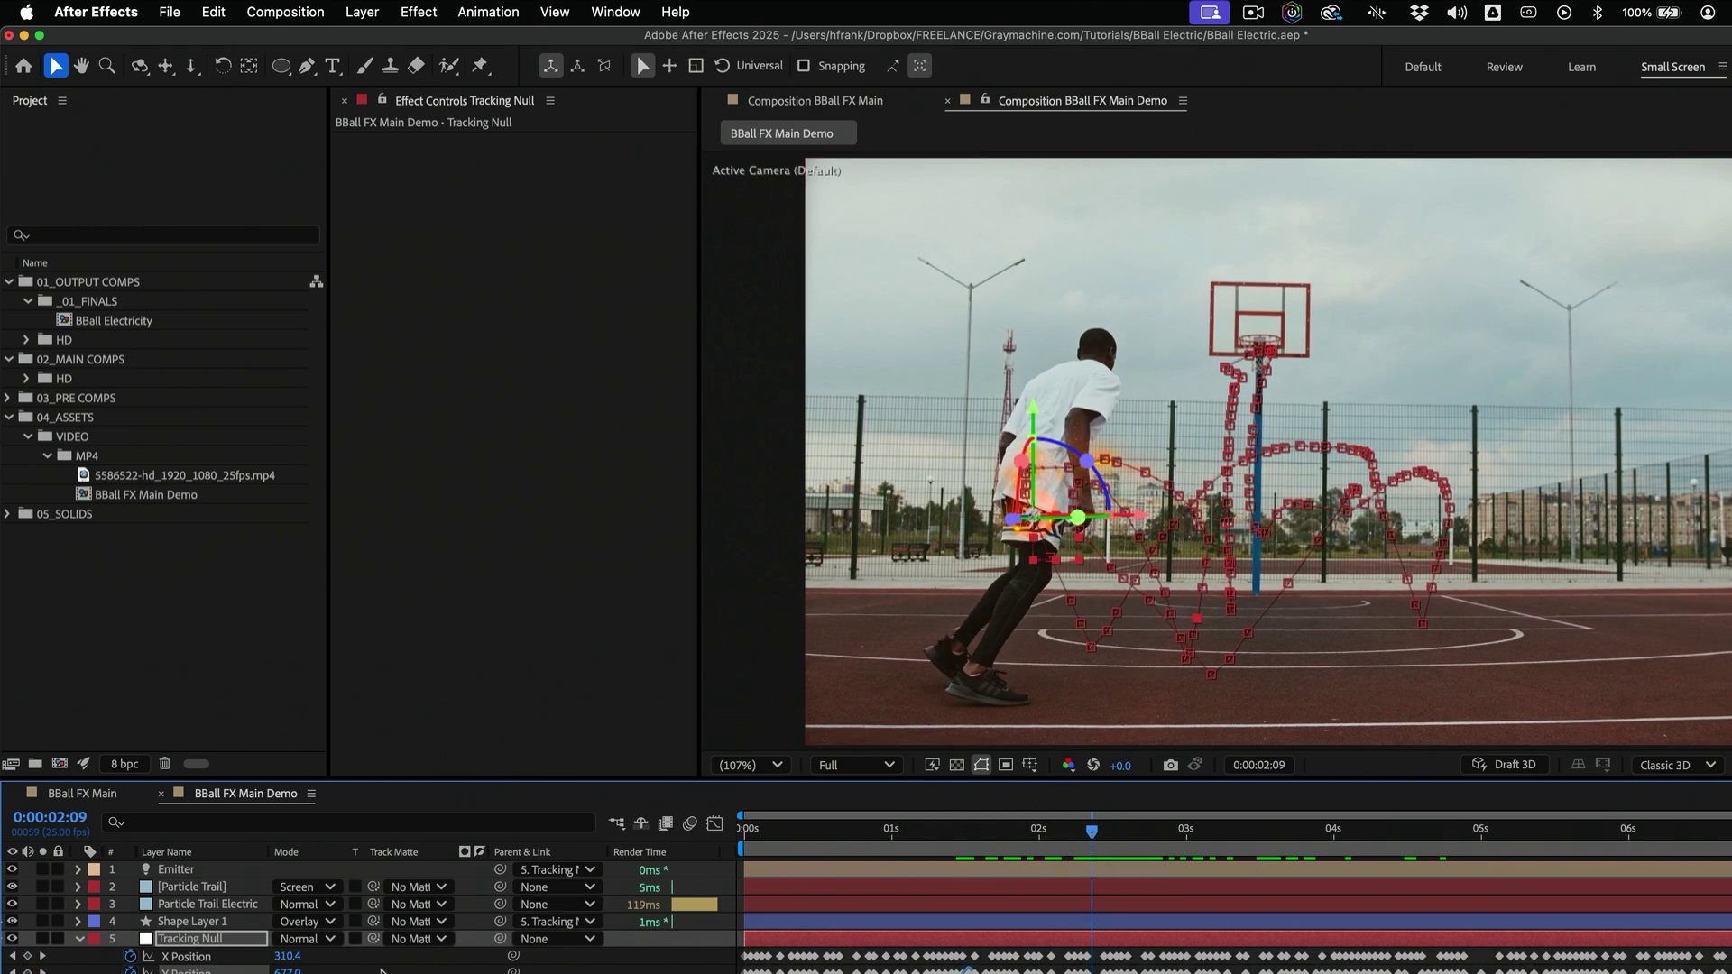
key("super+shift+a")
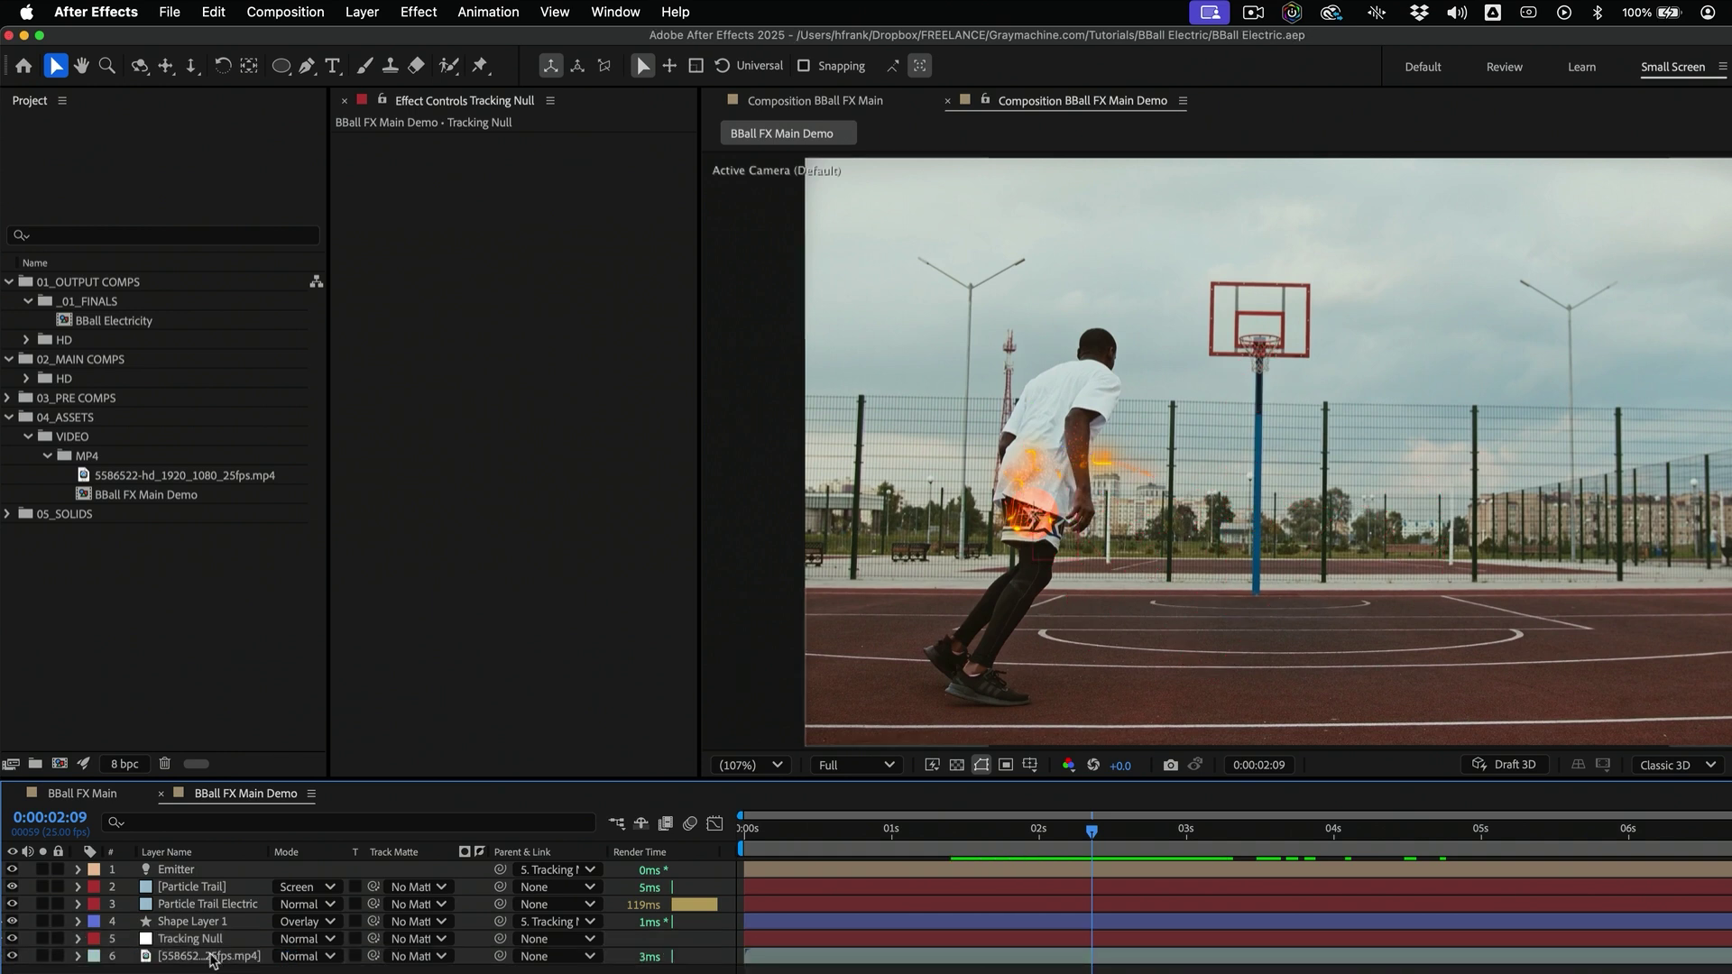
left_click(214, 958)
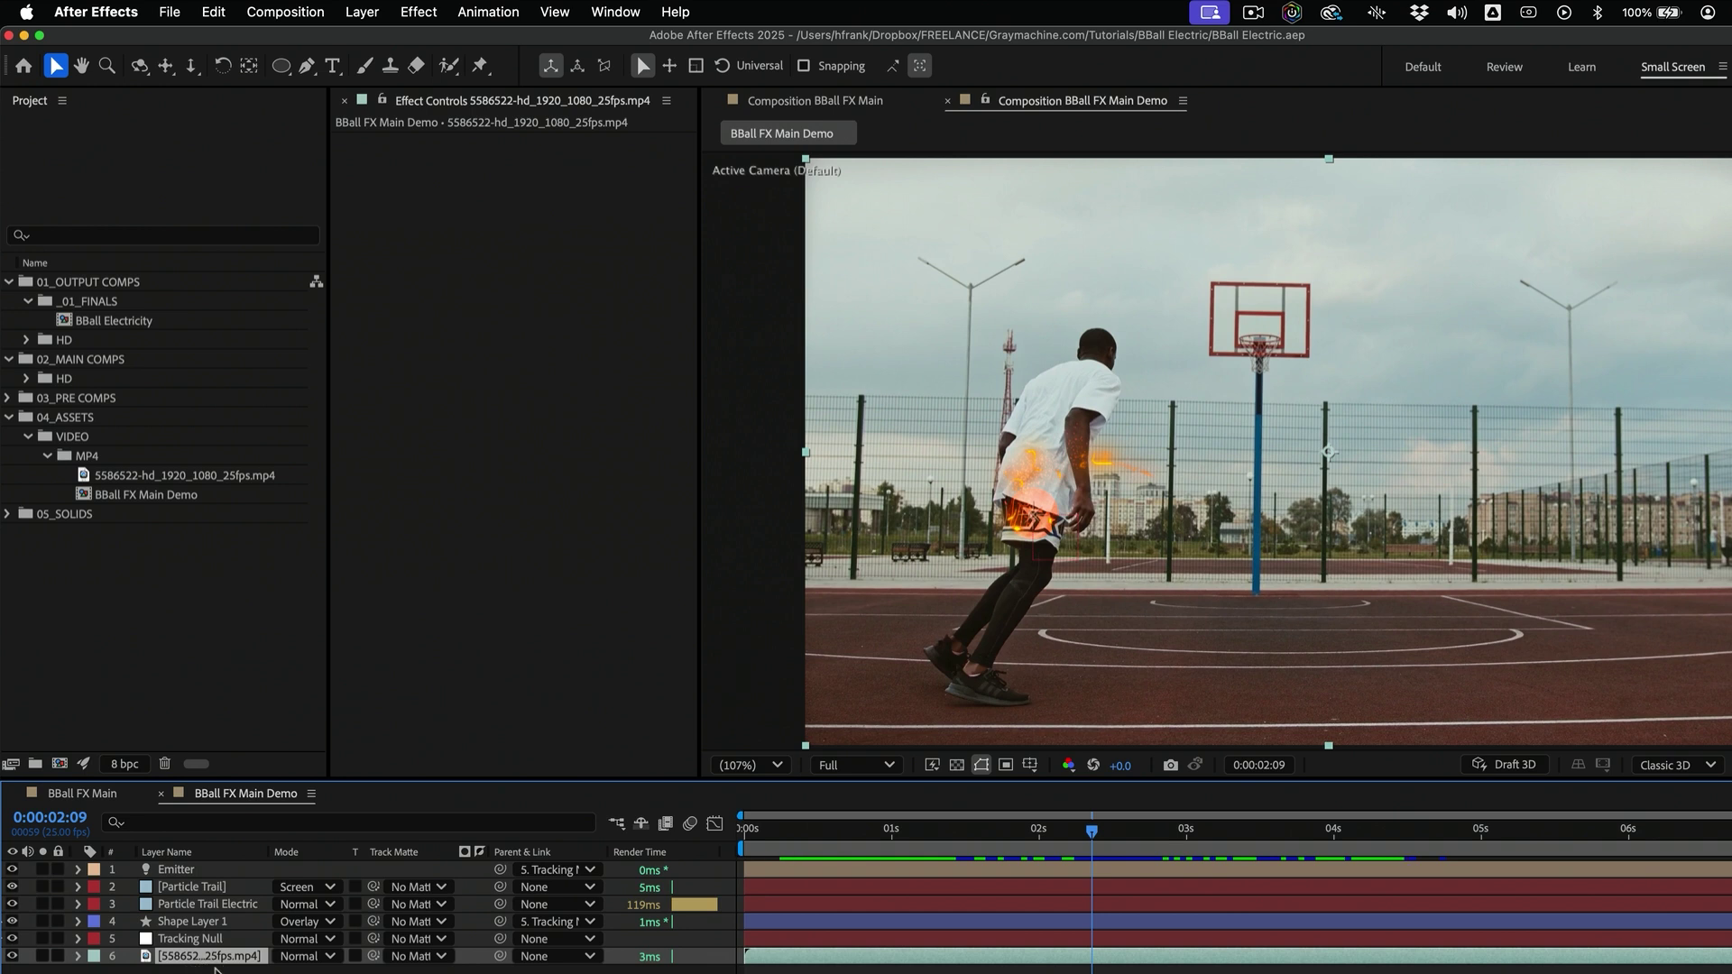
Solo the basketball footage layer, duplicate it, and move the copy directly beneath the Emitter layer
left_click(42, 956)
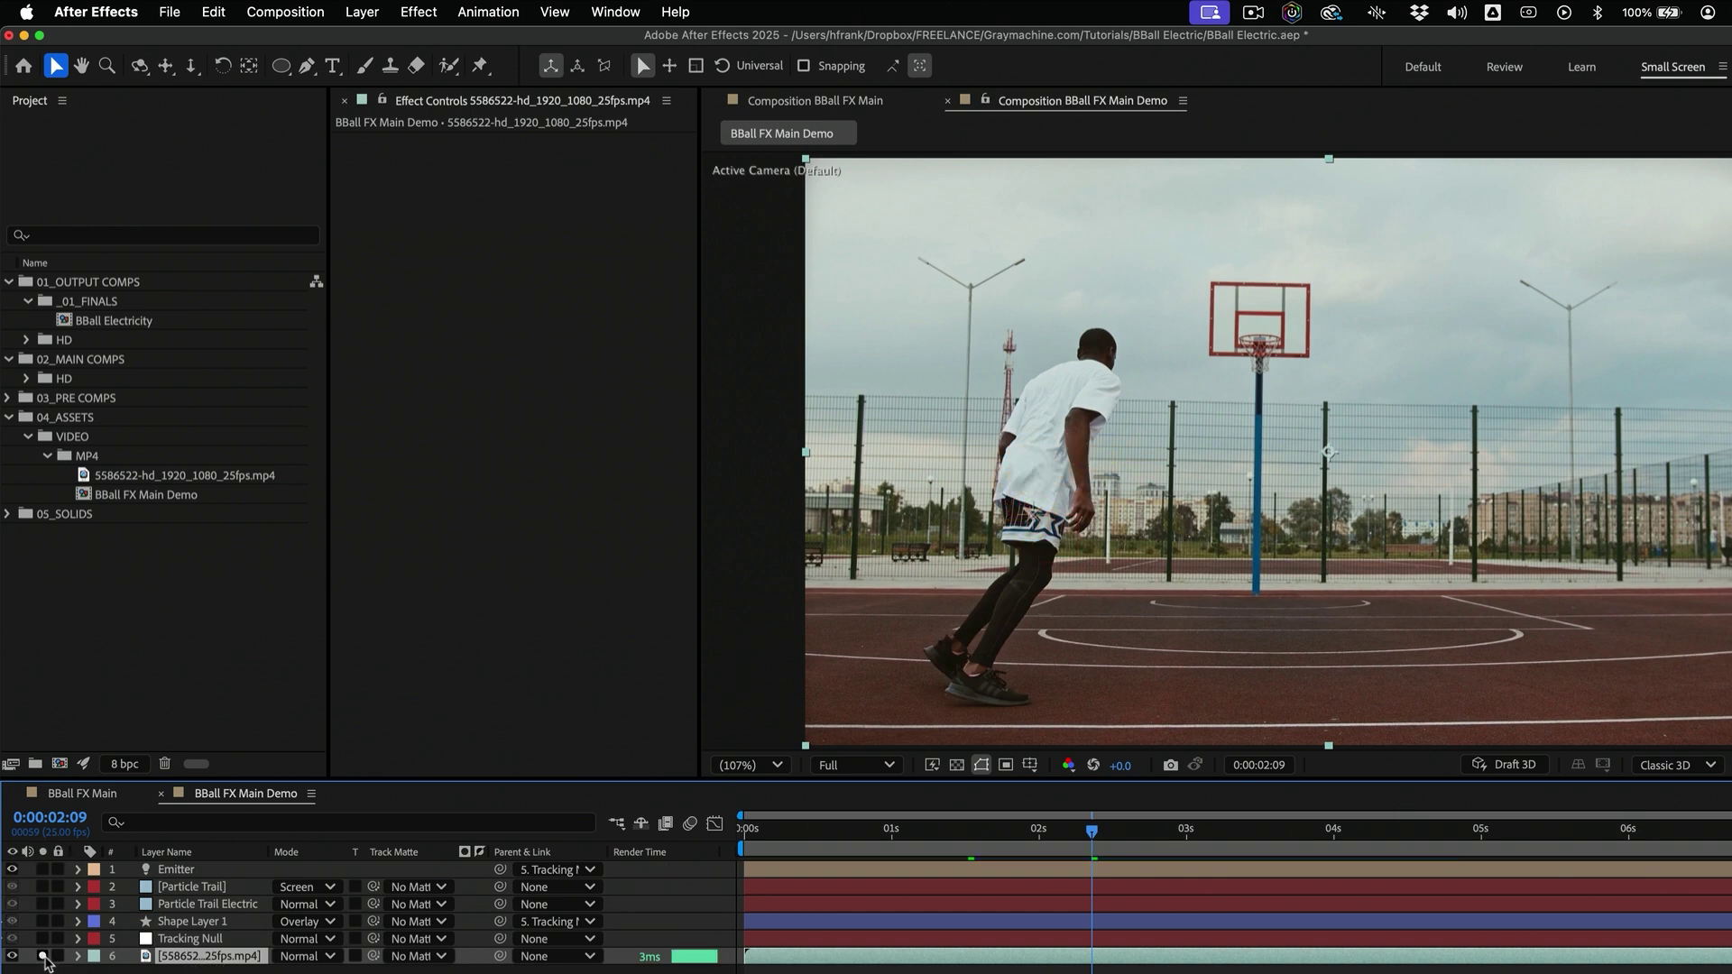
key("super+d")
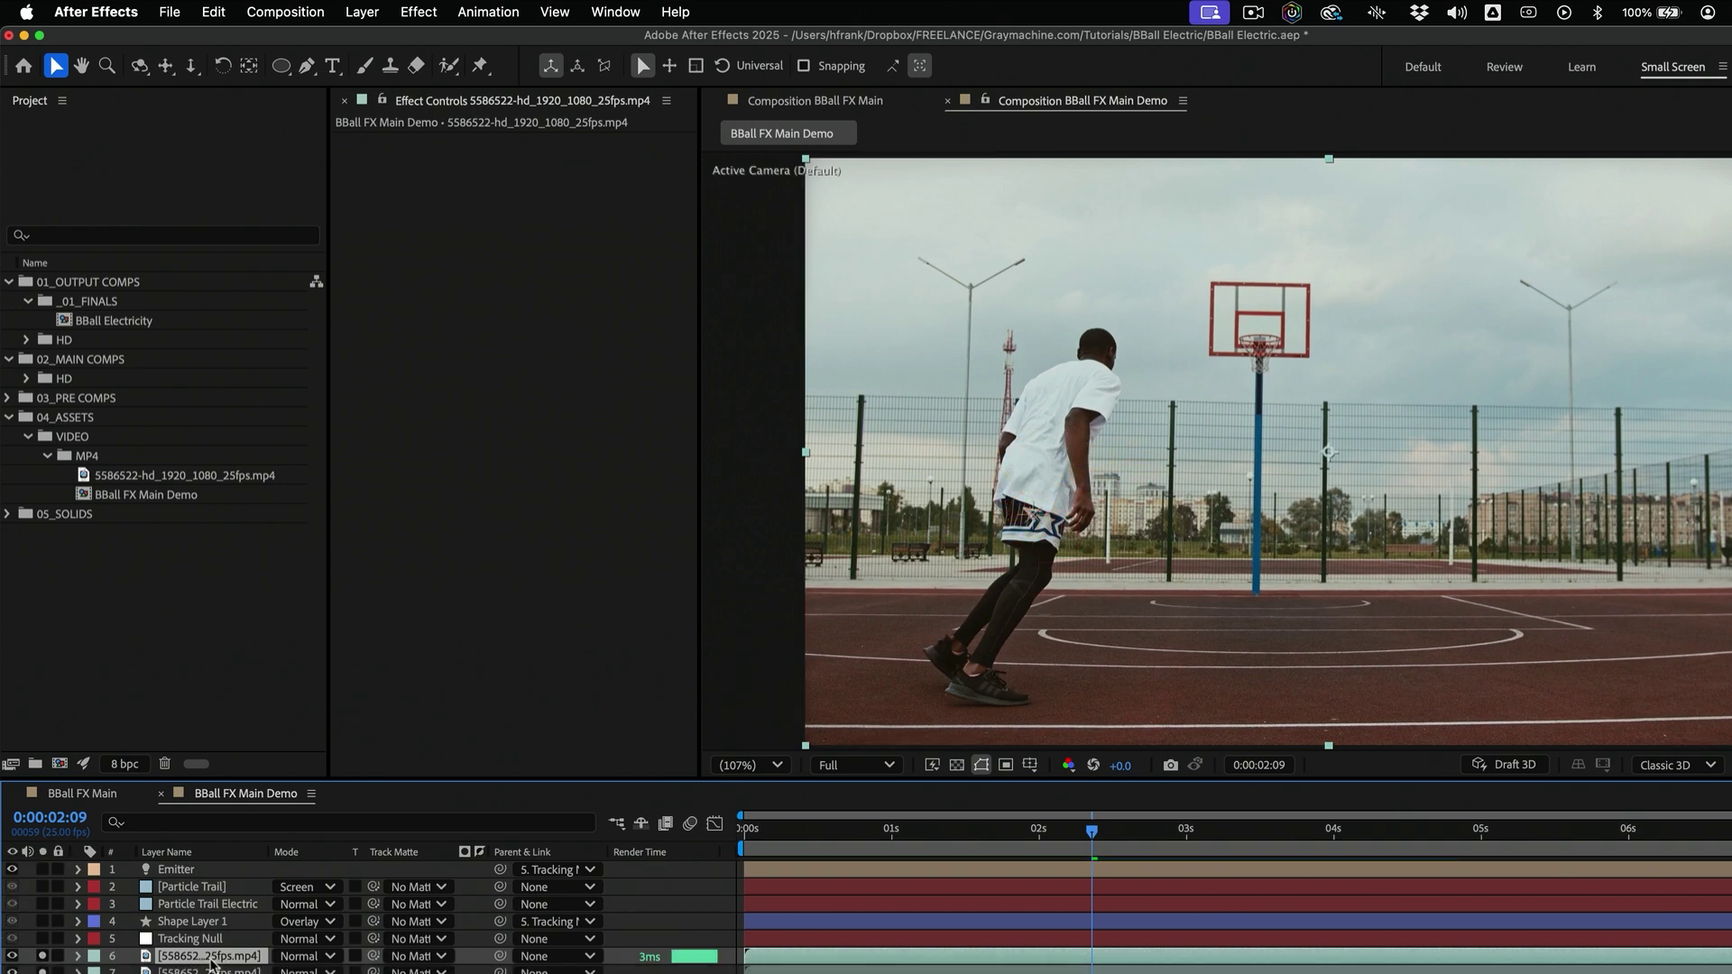
left_click_drag(216, 963, 214, 881)
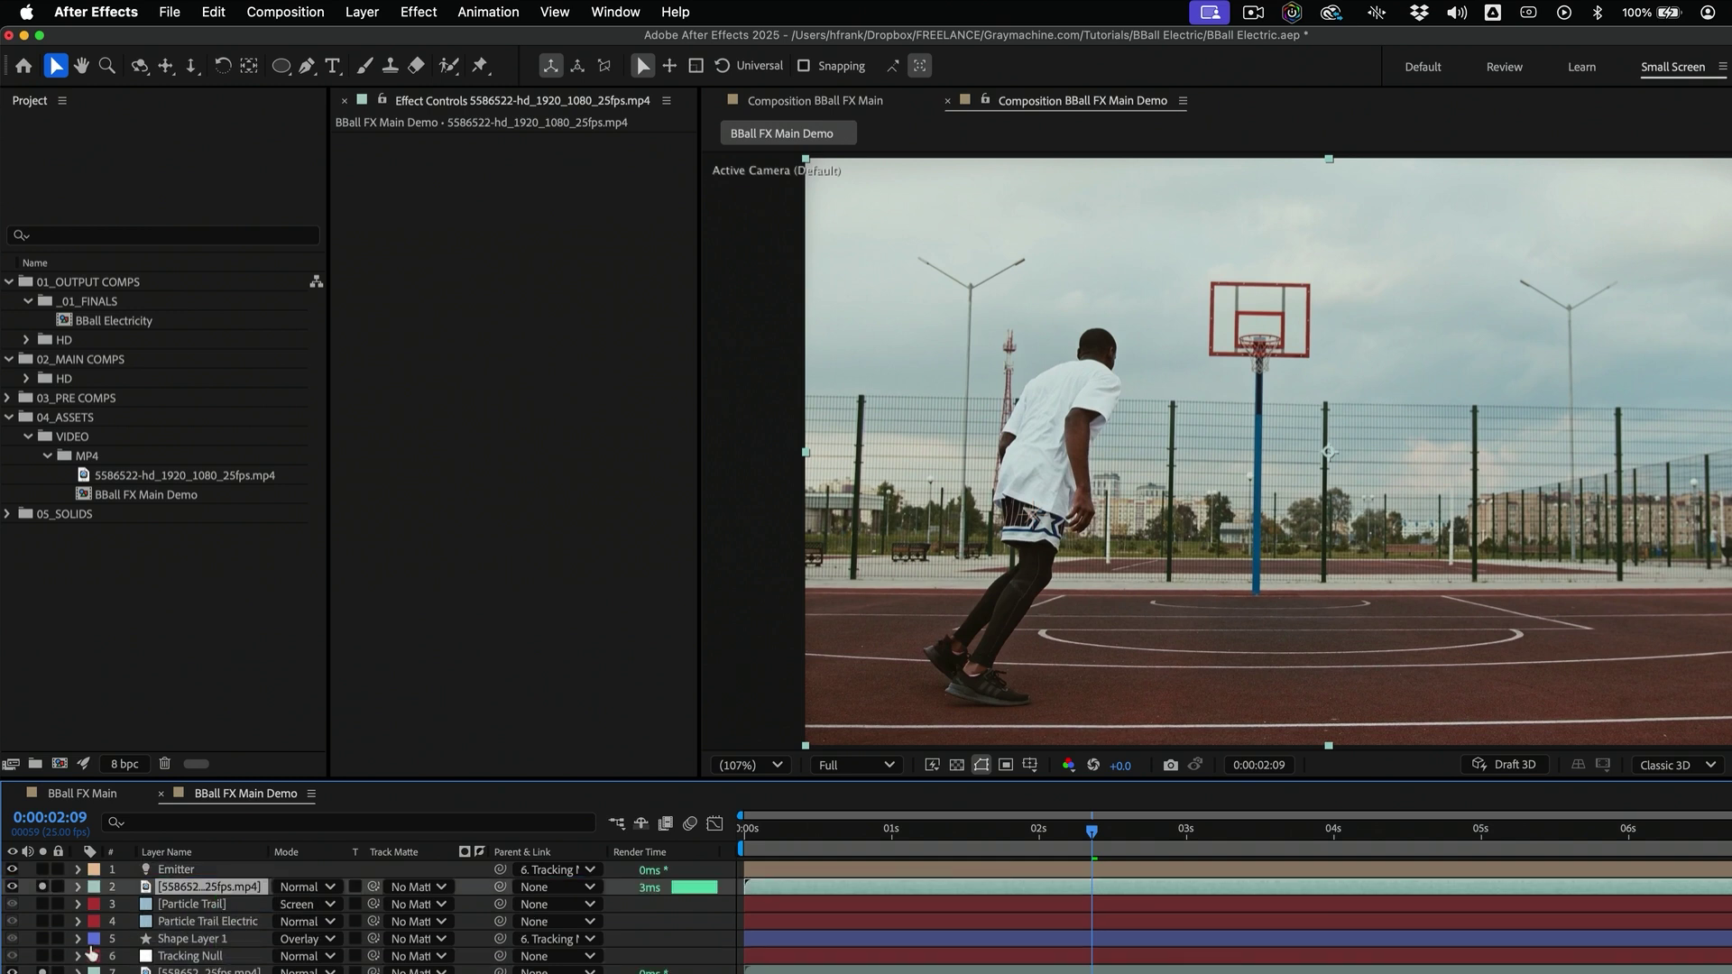
Rename the duplicated footage layer to Player Roto
left_click(43, 887)
key("Return")
type("Player Roto")
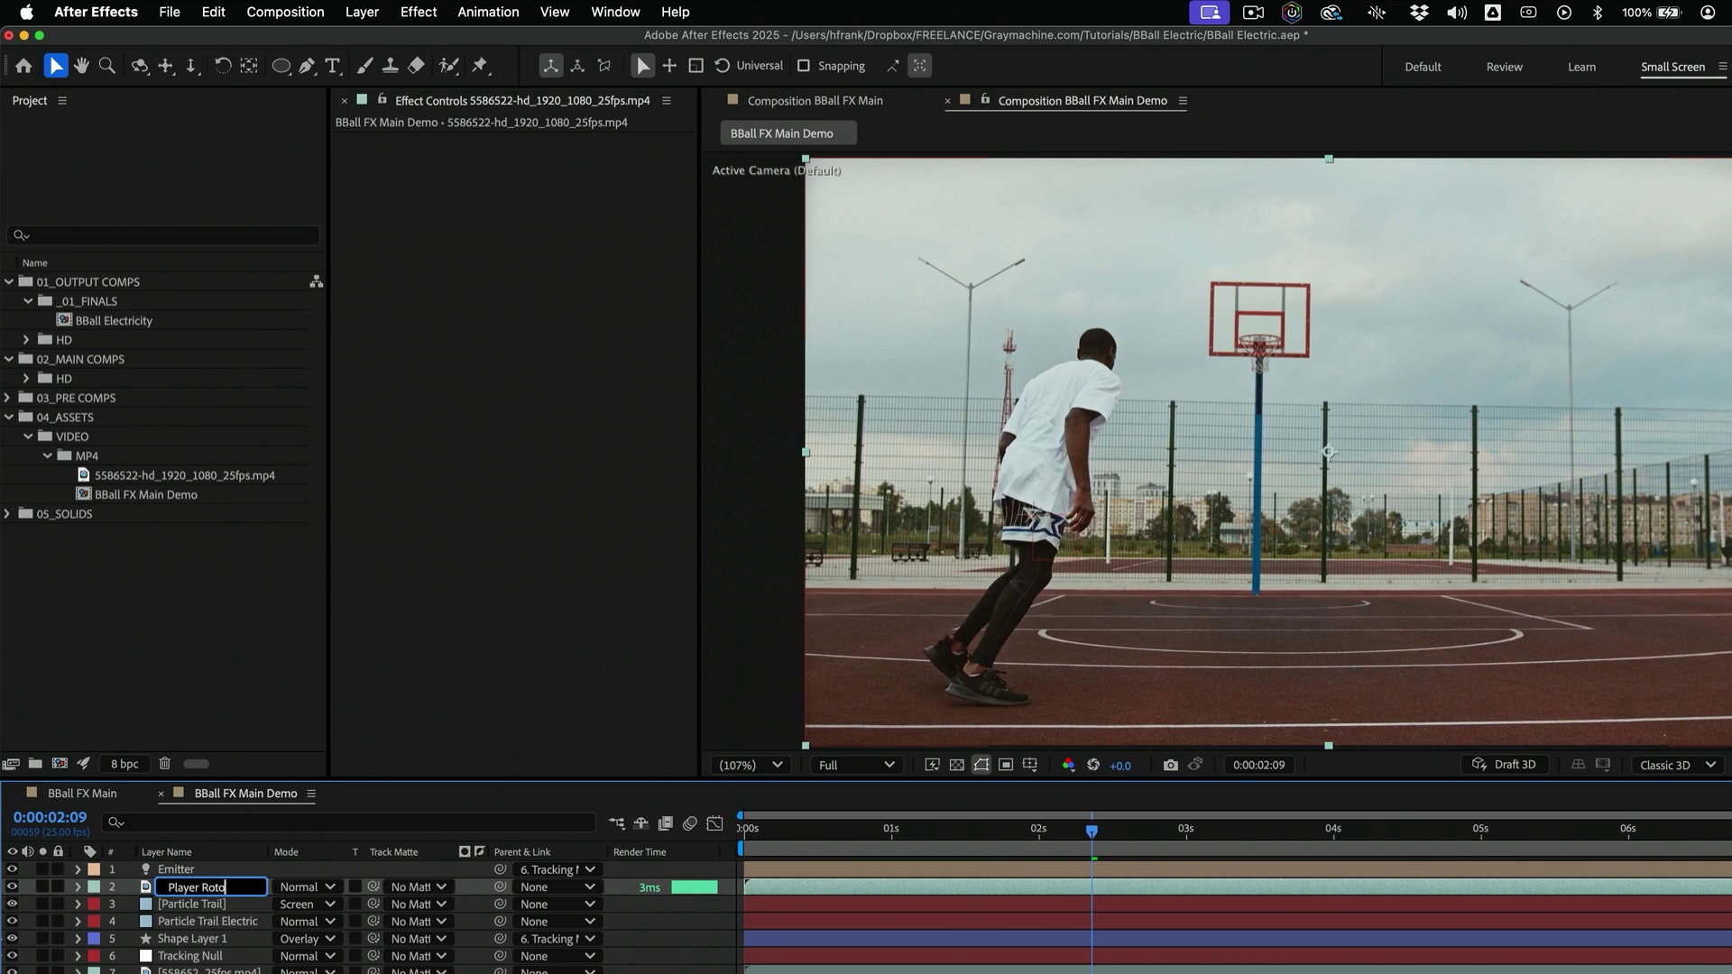
key("Return")
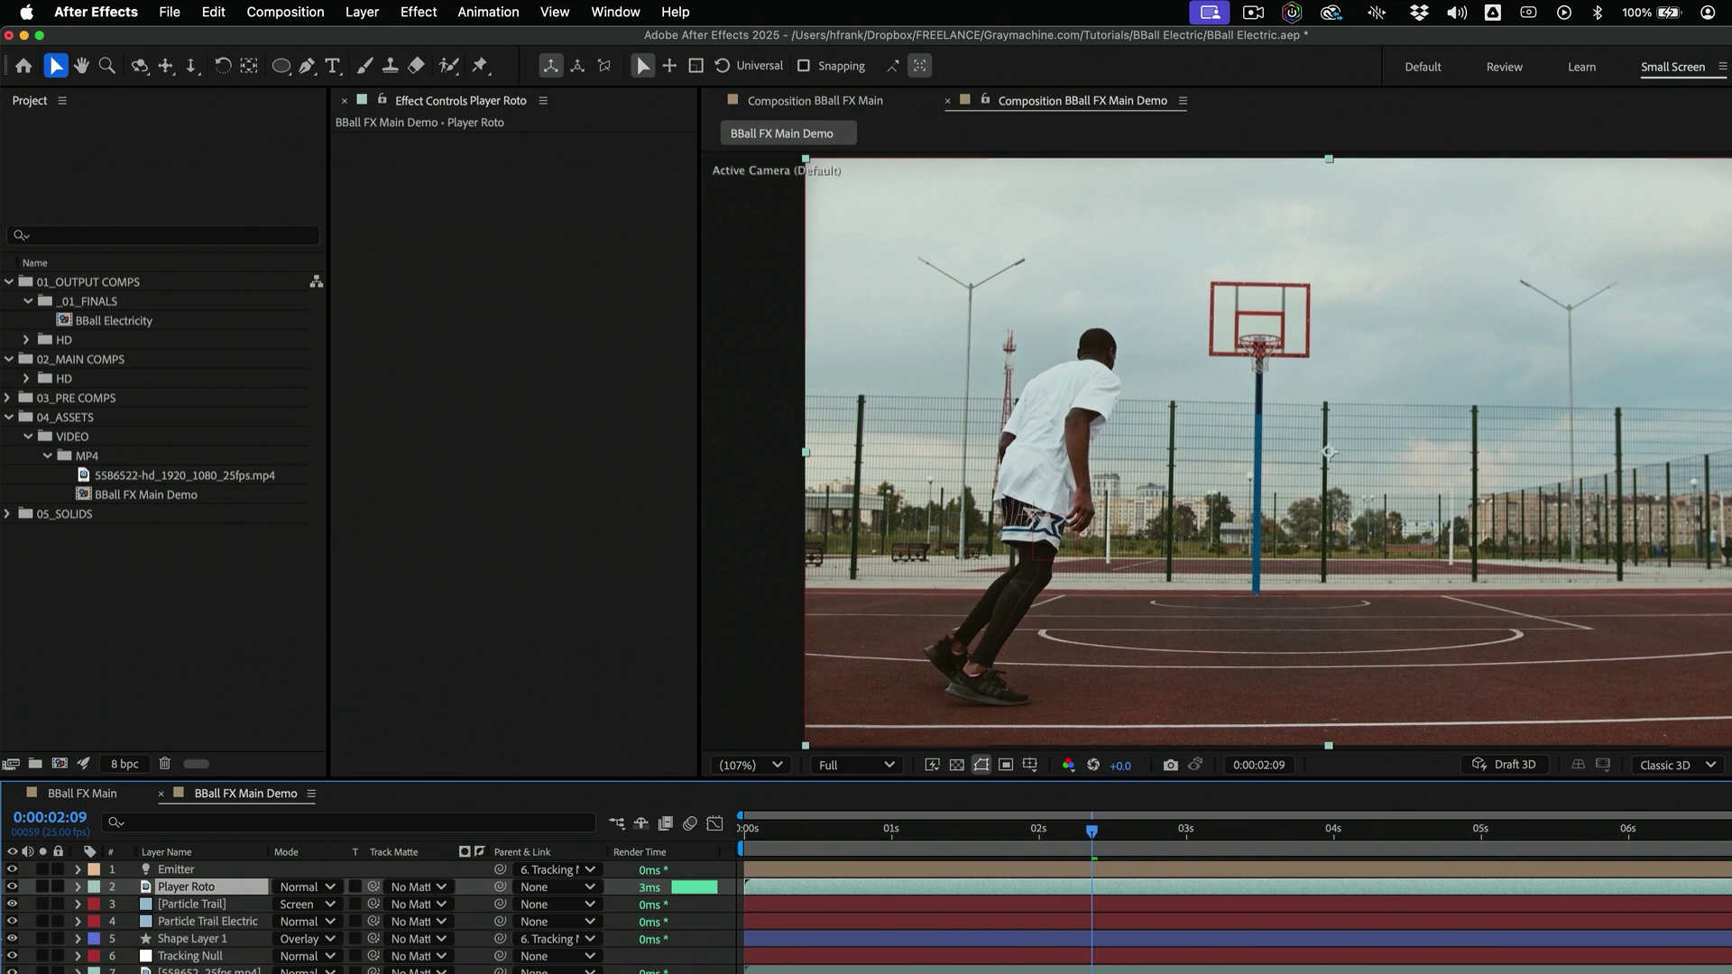
Open Player Roto in its own layer viewer at 0:00:00:24 with the Roto Brush active, and widen that viewer
left_click(940, 832)
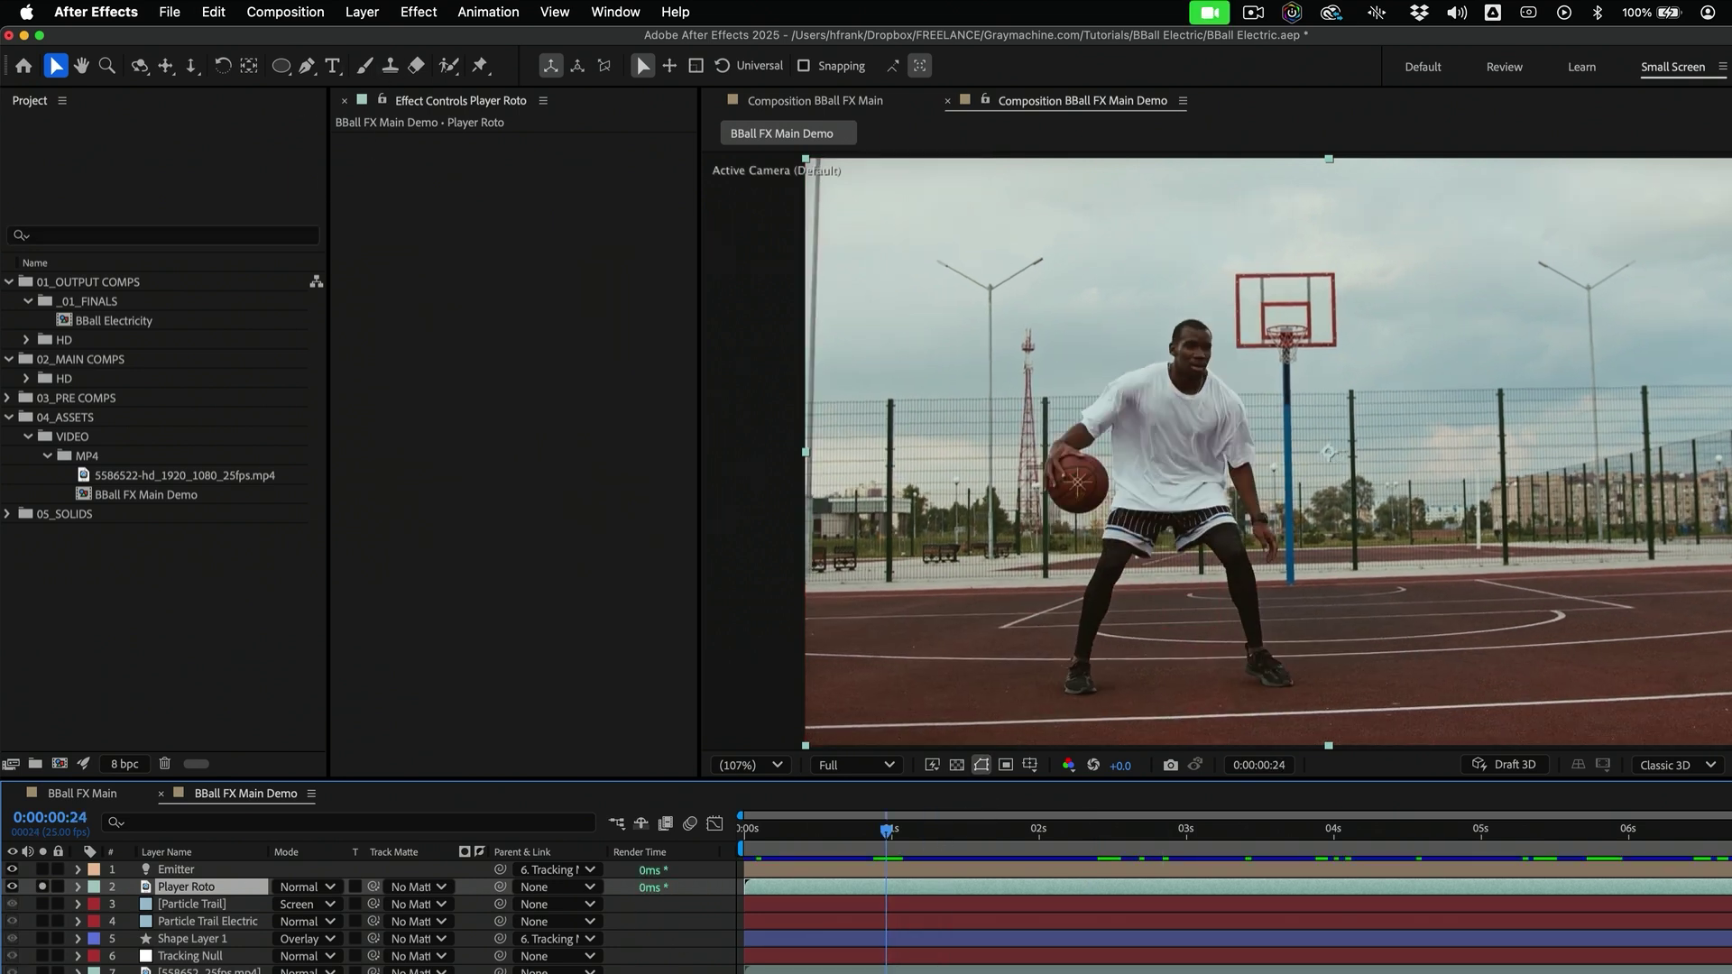
left_click(445, 65)
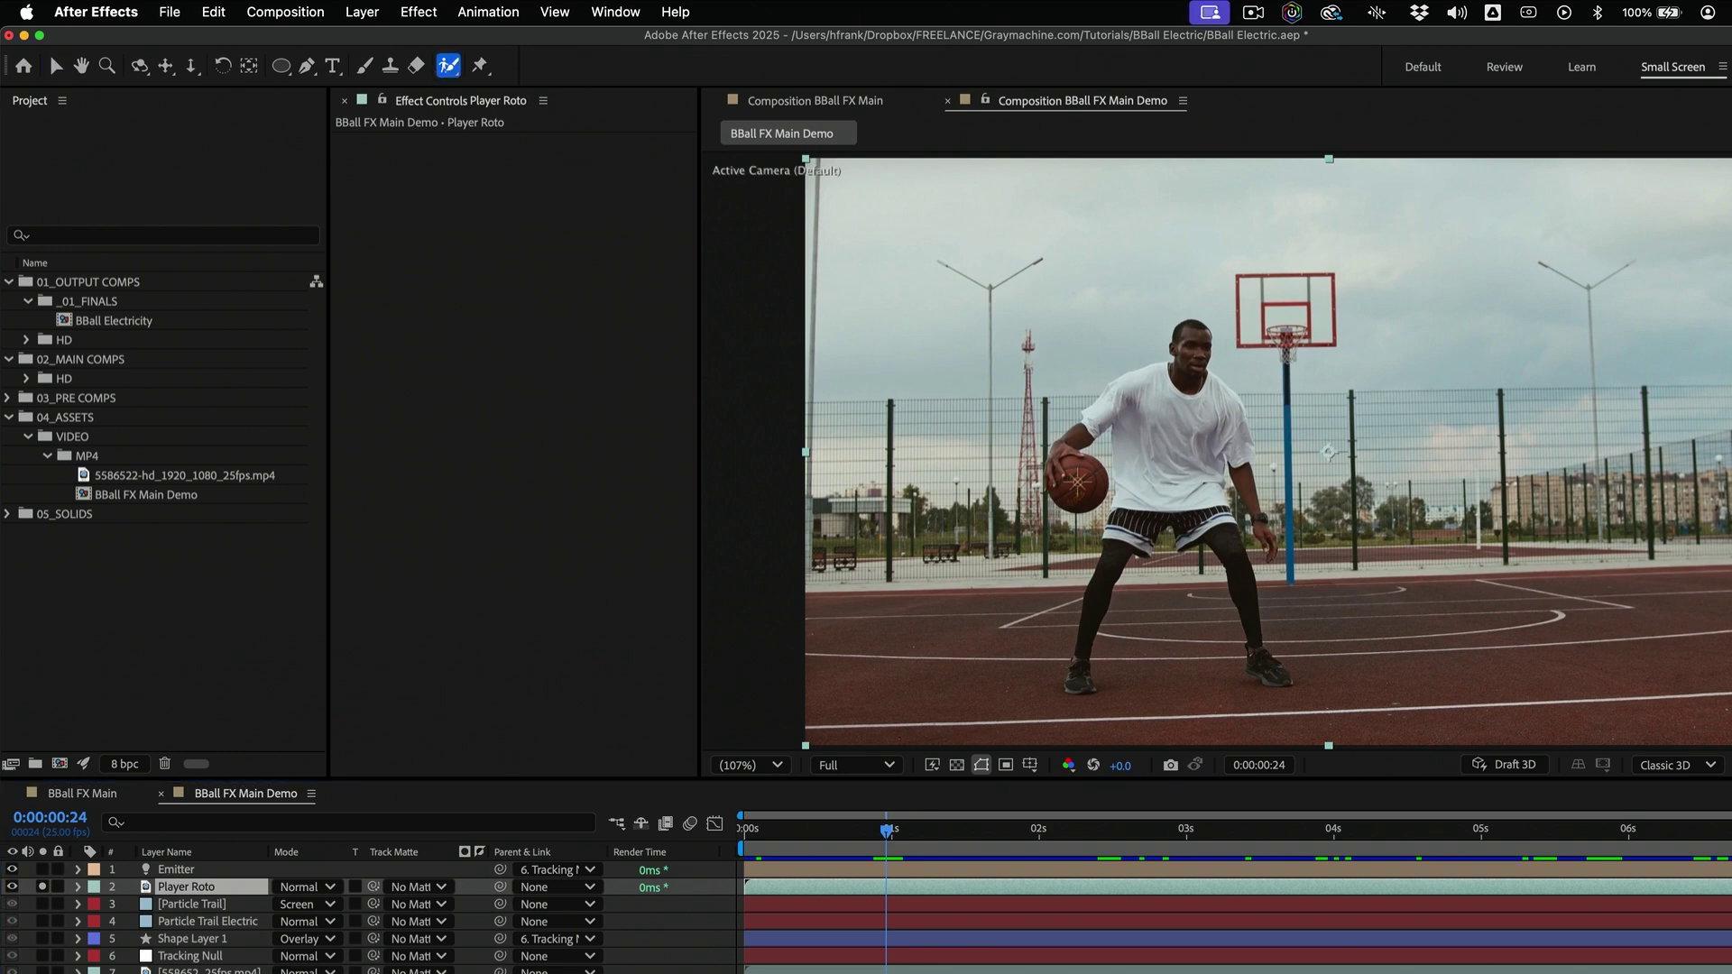
double_click(190, 892)
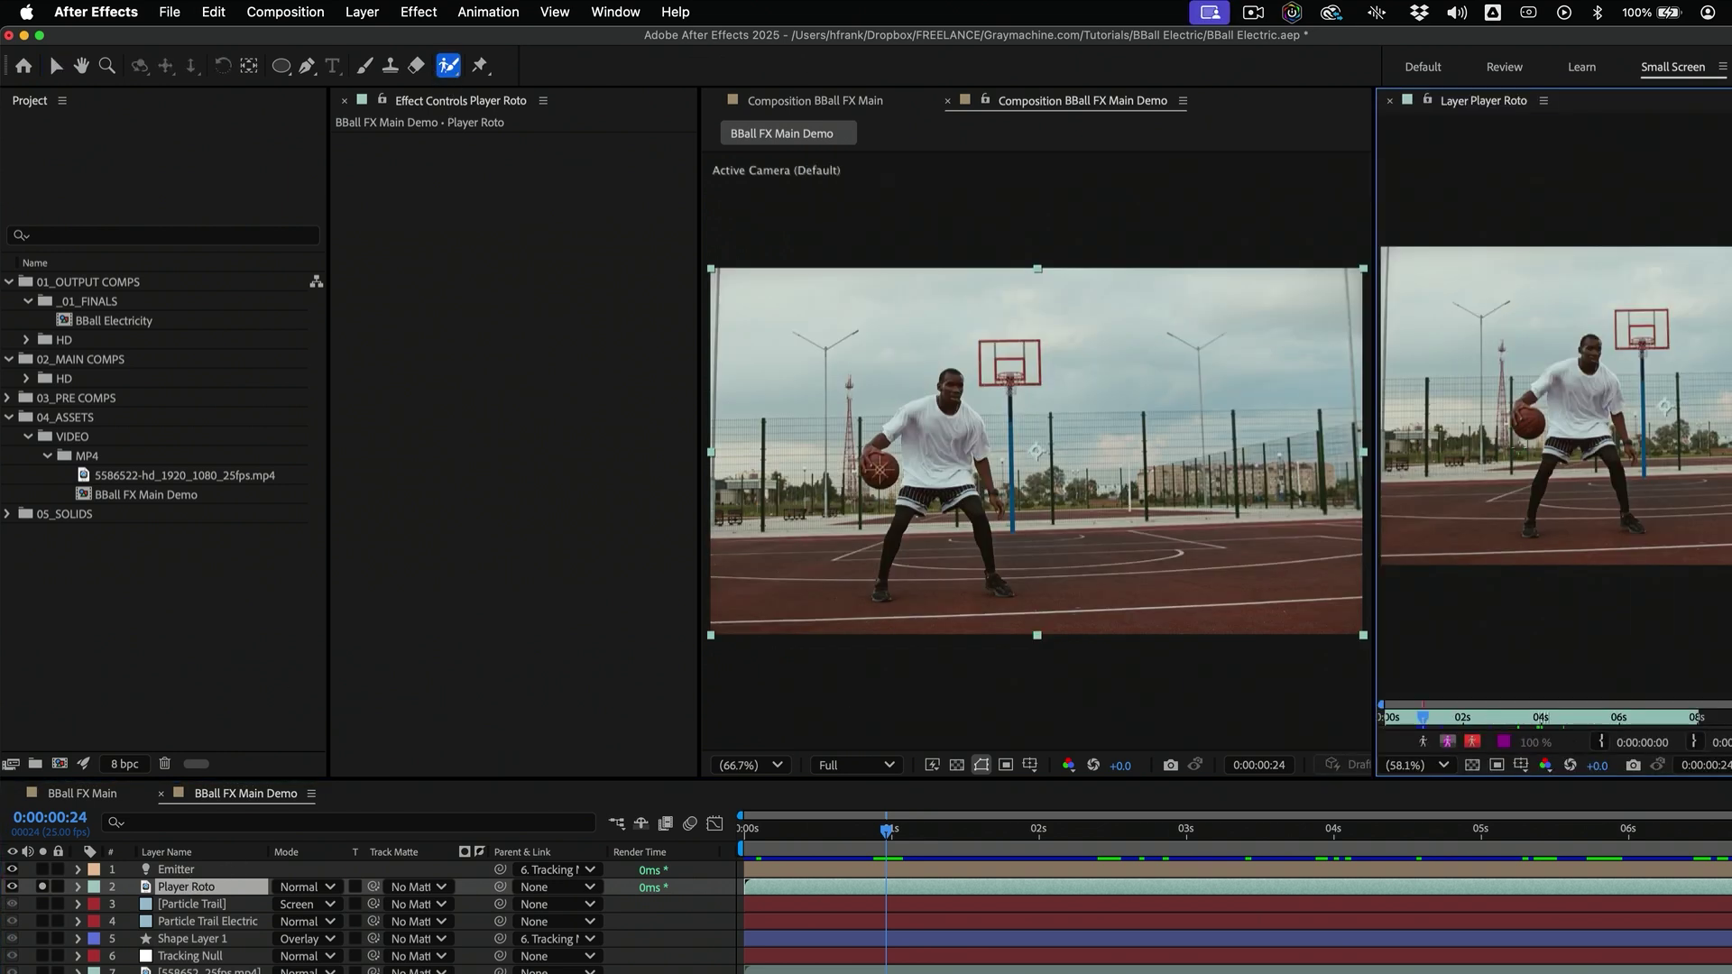
left_click_drag(1635, 430, 1617, 428)
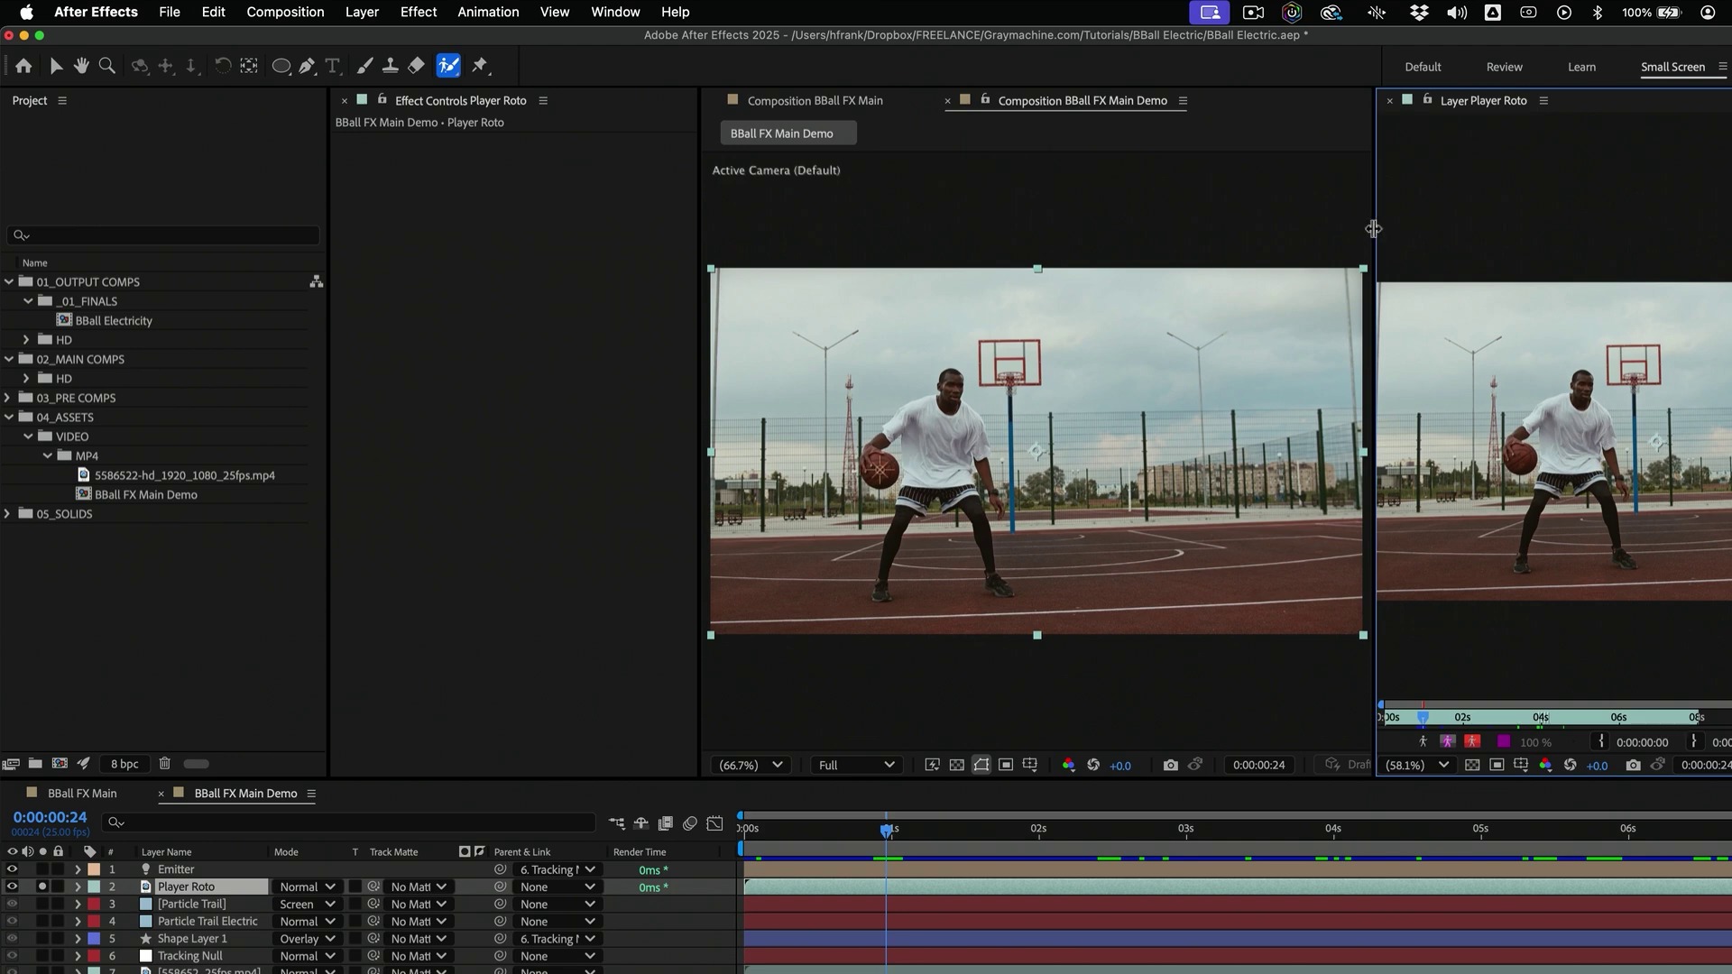
left_click_drag(1373, 228, 1179, 228)
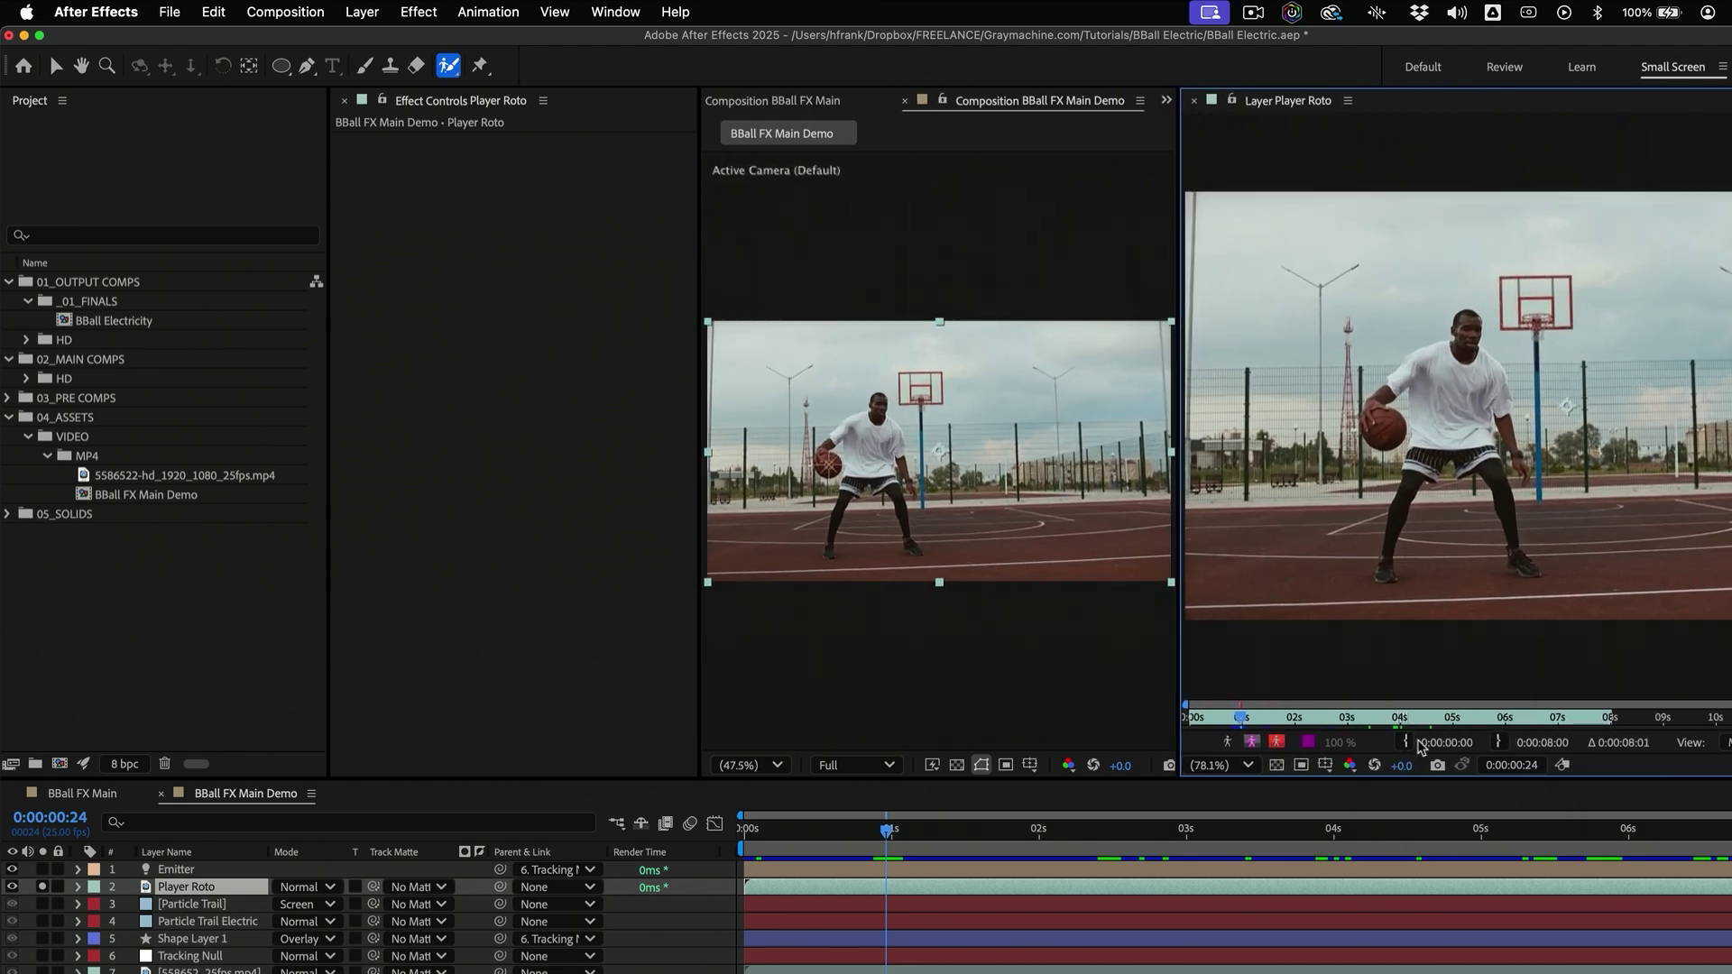
Paint Roto Brush foreground strokes over the player's head, torso, arms and legs, leaving out the basketball
key(".")
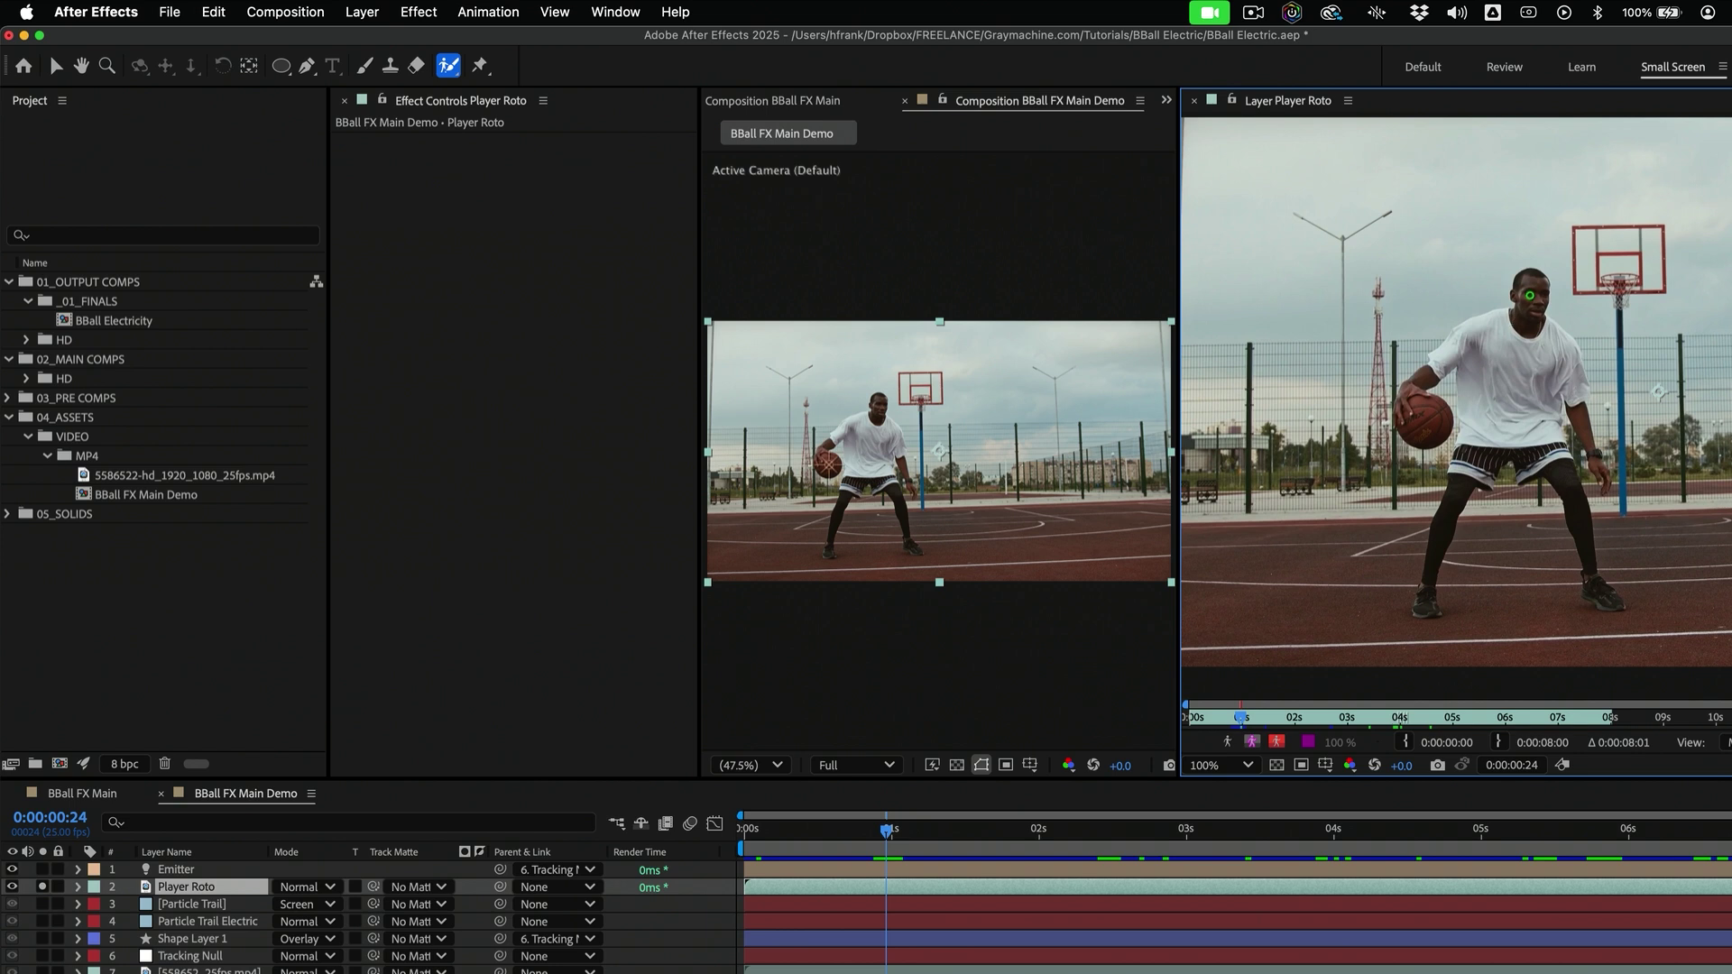
mouse_move(1529, 282)
left_mouse_down()
mouse_move(1543, 291)
mouse_move(1477, 437)
left_mouse_up()
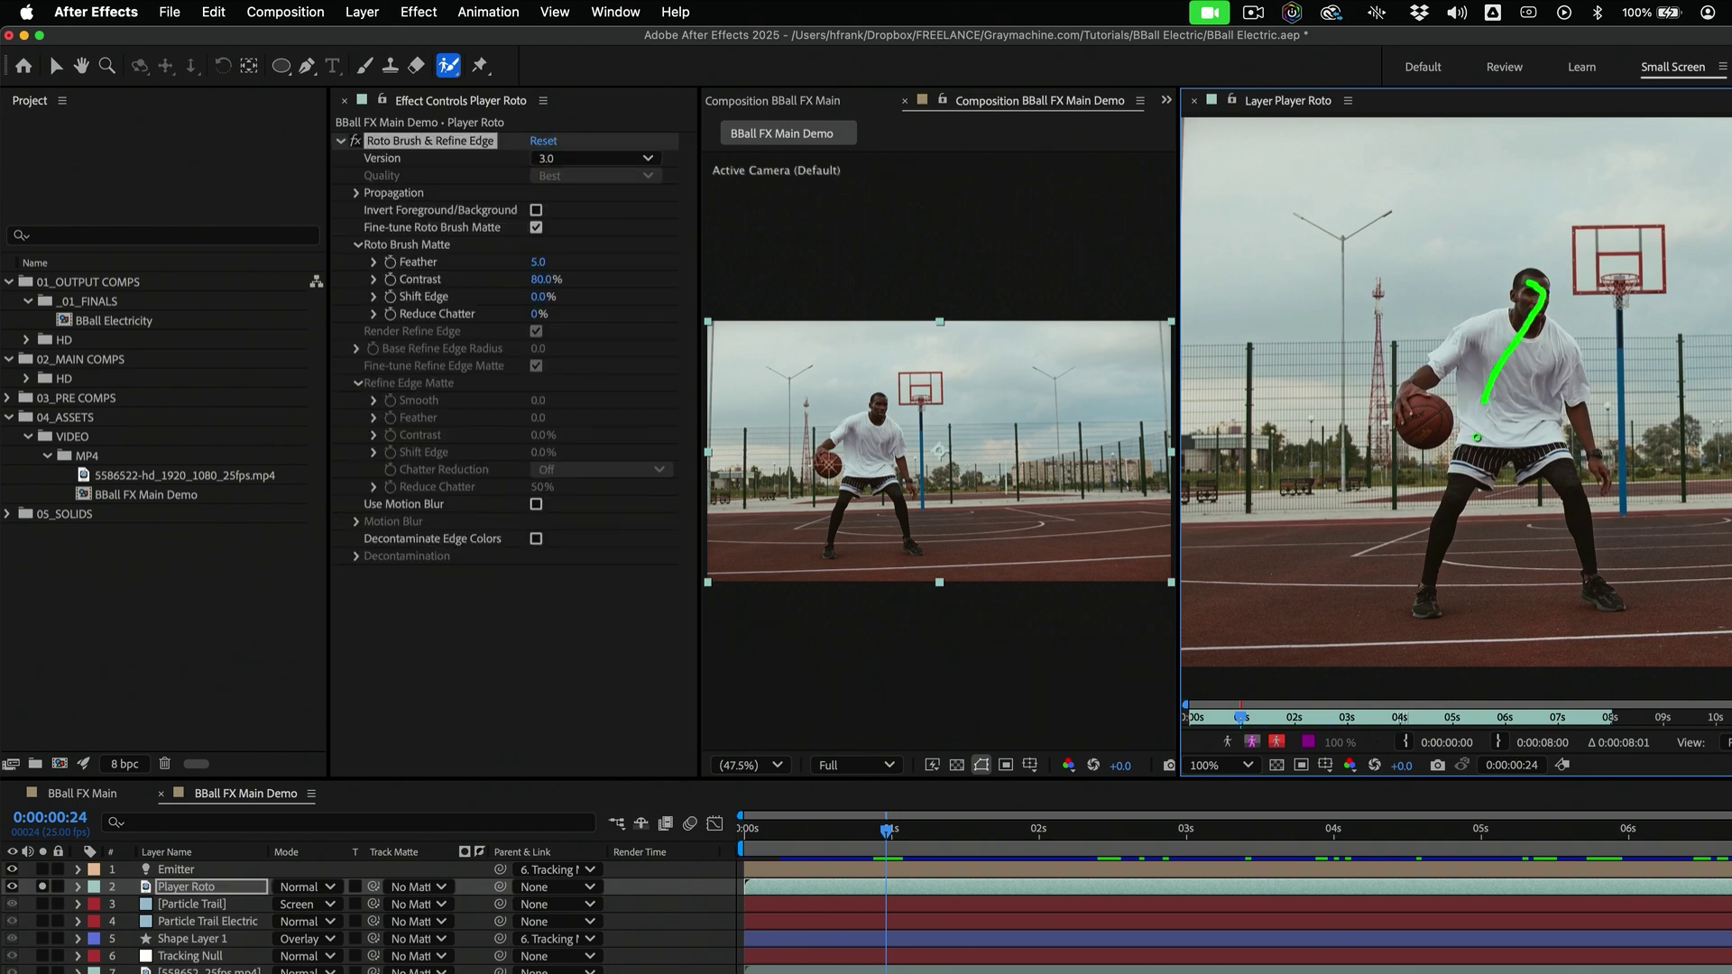
mouse_move(1435, 559)
left_mouse_down()
mouse_move(1430, 580)
mouse_move(1485, 435)
mouse_move(1470, 342)
left_mouse_up()
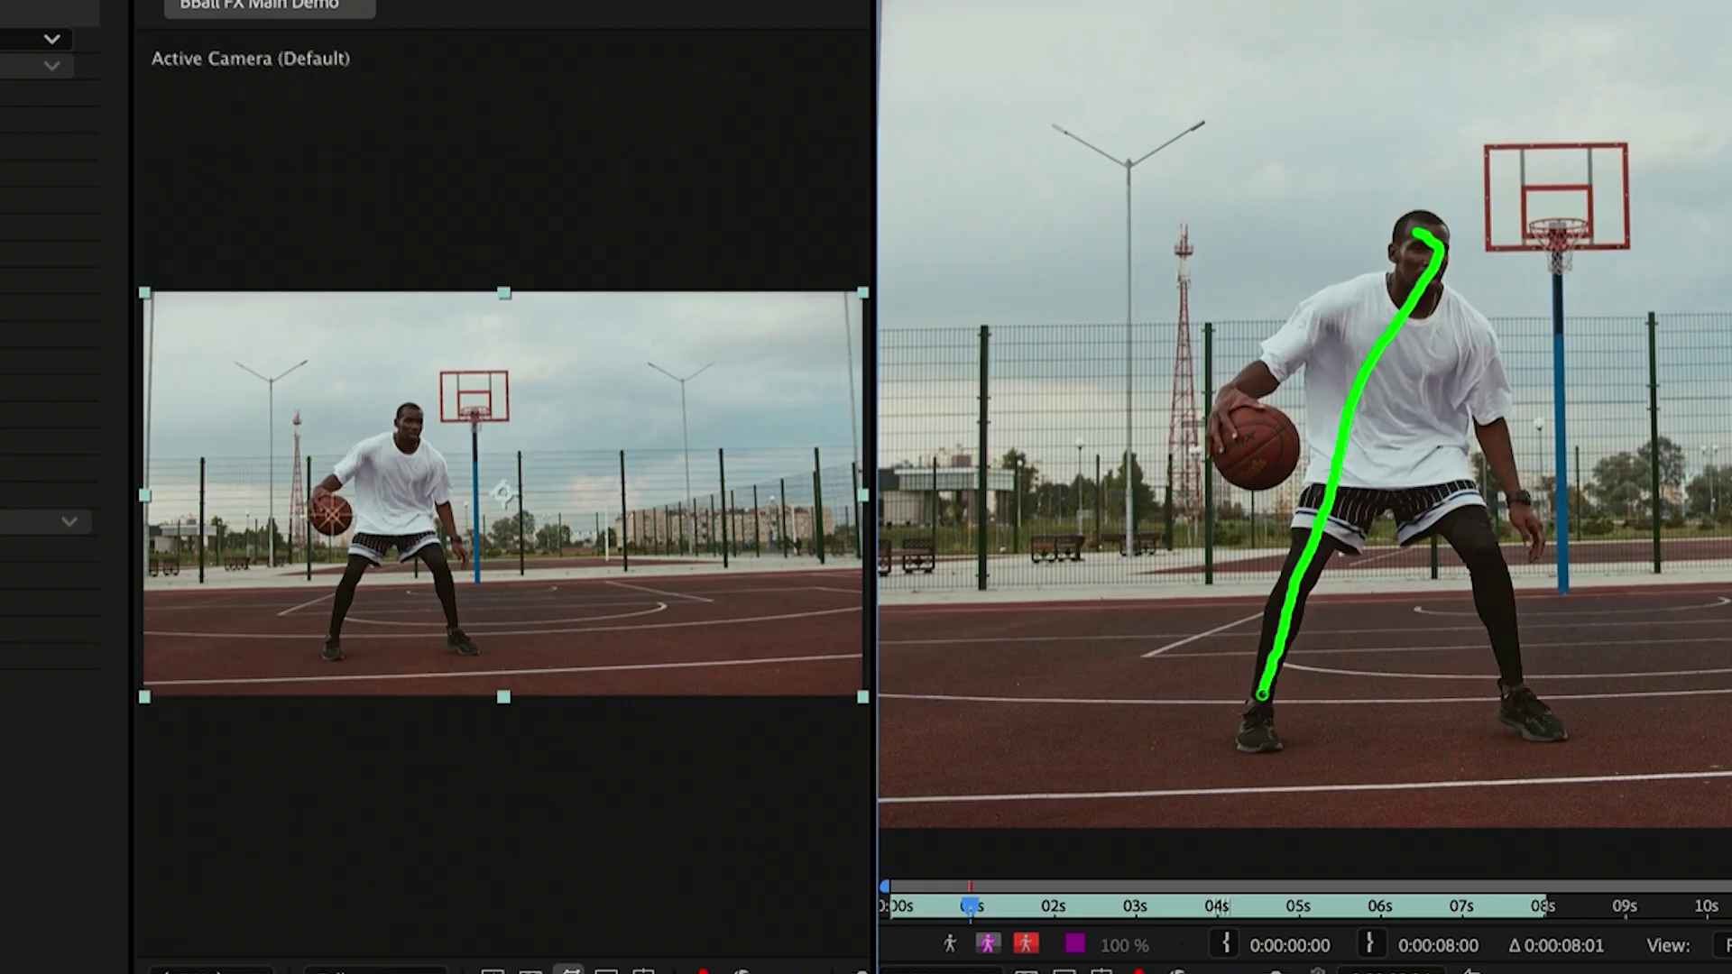
mouse_move(1326, 326)
left_mouse_down()
mouse_move(1228, 398)
mouse_move(1330, 325)
mouse_move(1402, 401)
mouse_move(1456, 348)
mouse_move(1477, 370)
mouse_move(1519, 502)
mouse_move(1473, 364)
mouse_move(1426, 353)
mouse_move(1405, 388)
mouse_move(1482, 547)
mouse_move(1530, 713)
mouse_move(1446, 448)
mouse_move(1403, 414)
mouse_move(1382, 475)
mouse_move(1421, 515)
mouse_move(1430, 469)
mouse_move(1384, 469)
mouse_move(1343, 520)
mouse_move(1334, 483)
mouse_move(1343, 520)
mouse_move(1321, 338)
mouse_move(1373, 320)
mouse_move(1486, 361)
mouse_move(1380, 297)
mouse_move(1362, 293)
mouse_move(1291, 602)
left_mouse_up()
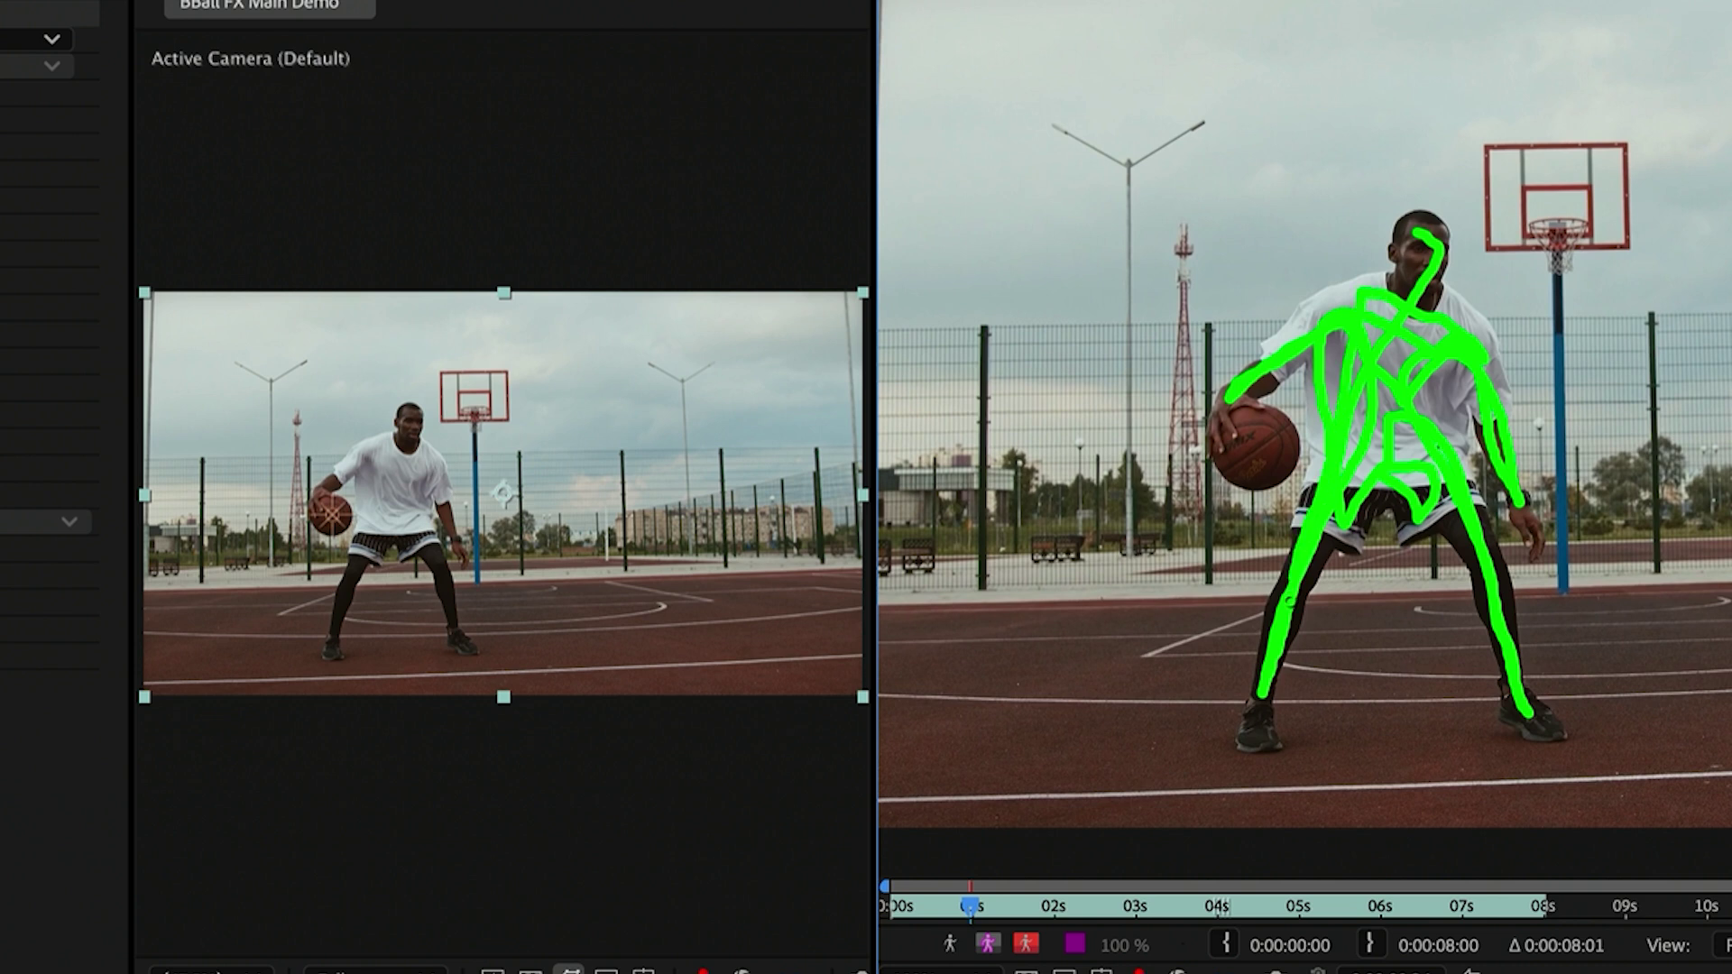
mouse_move(1260, 697)
left_mouse_down()
mouse_move(1261, 738)
mouse_move(1261, 704)
left_mouse_up()
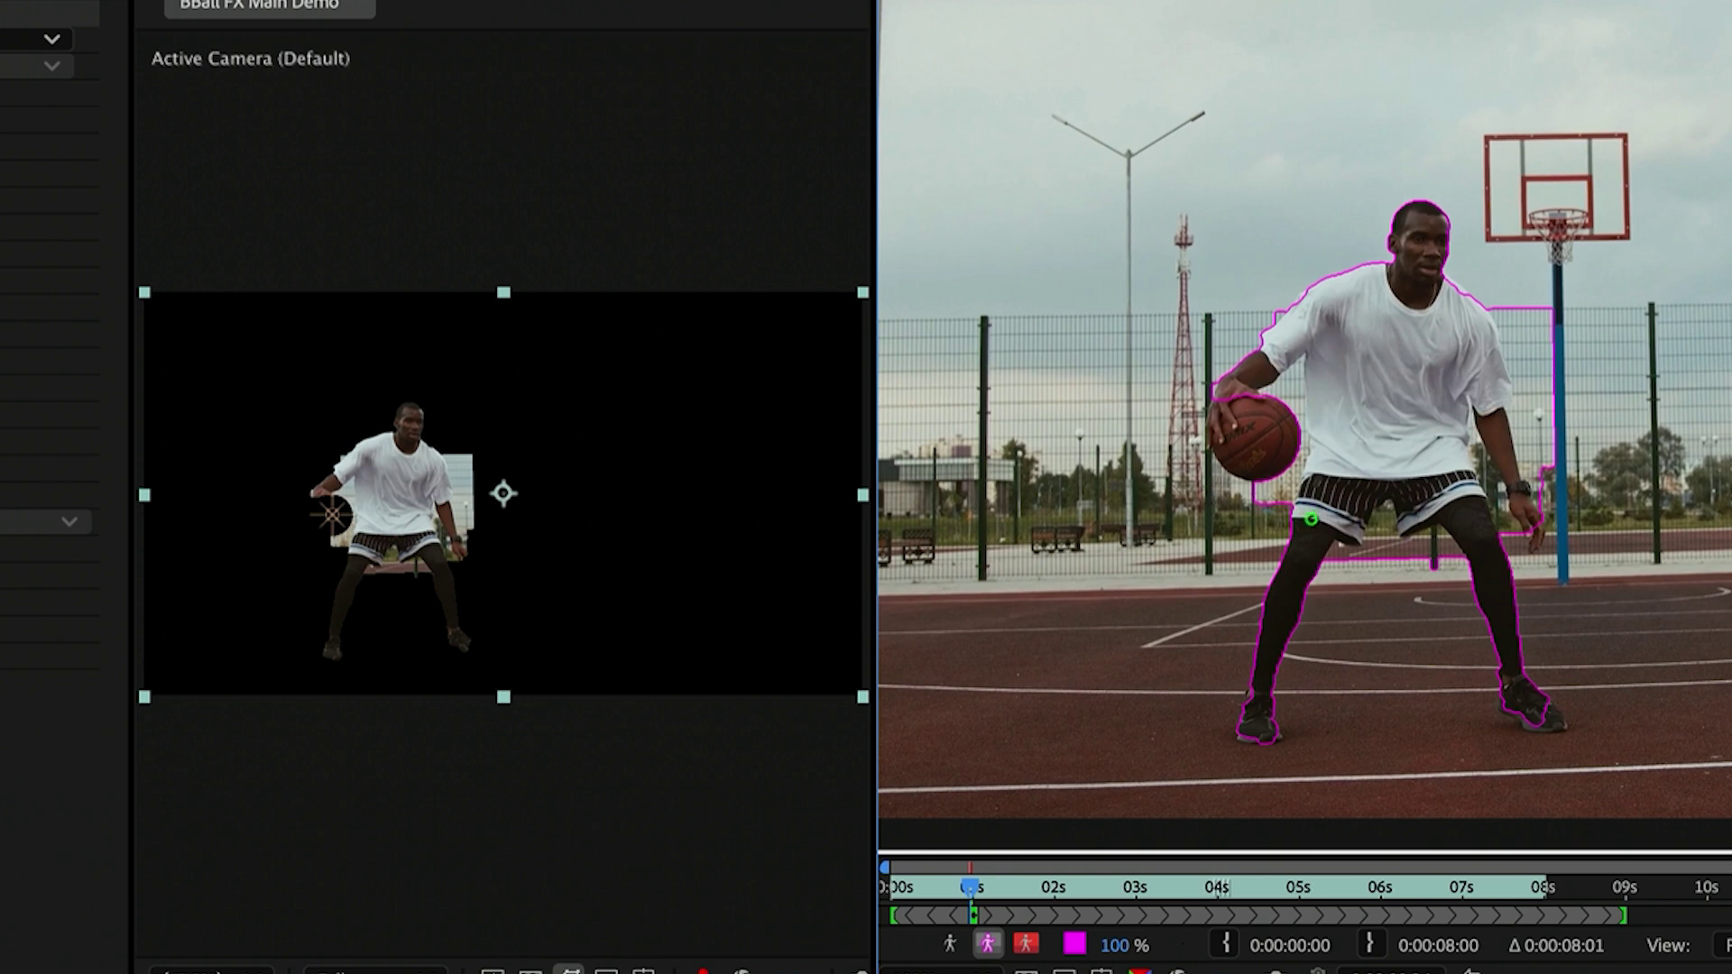
Subtract the background between the player's lowered arm and the hoop pole from the Roto Brush selection
key("period")
key("period")
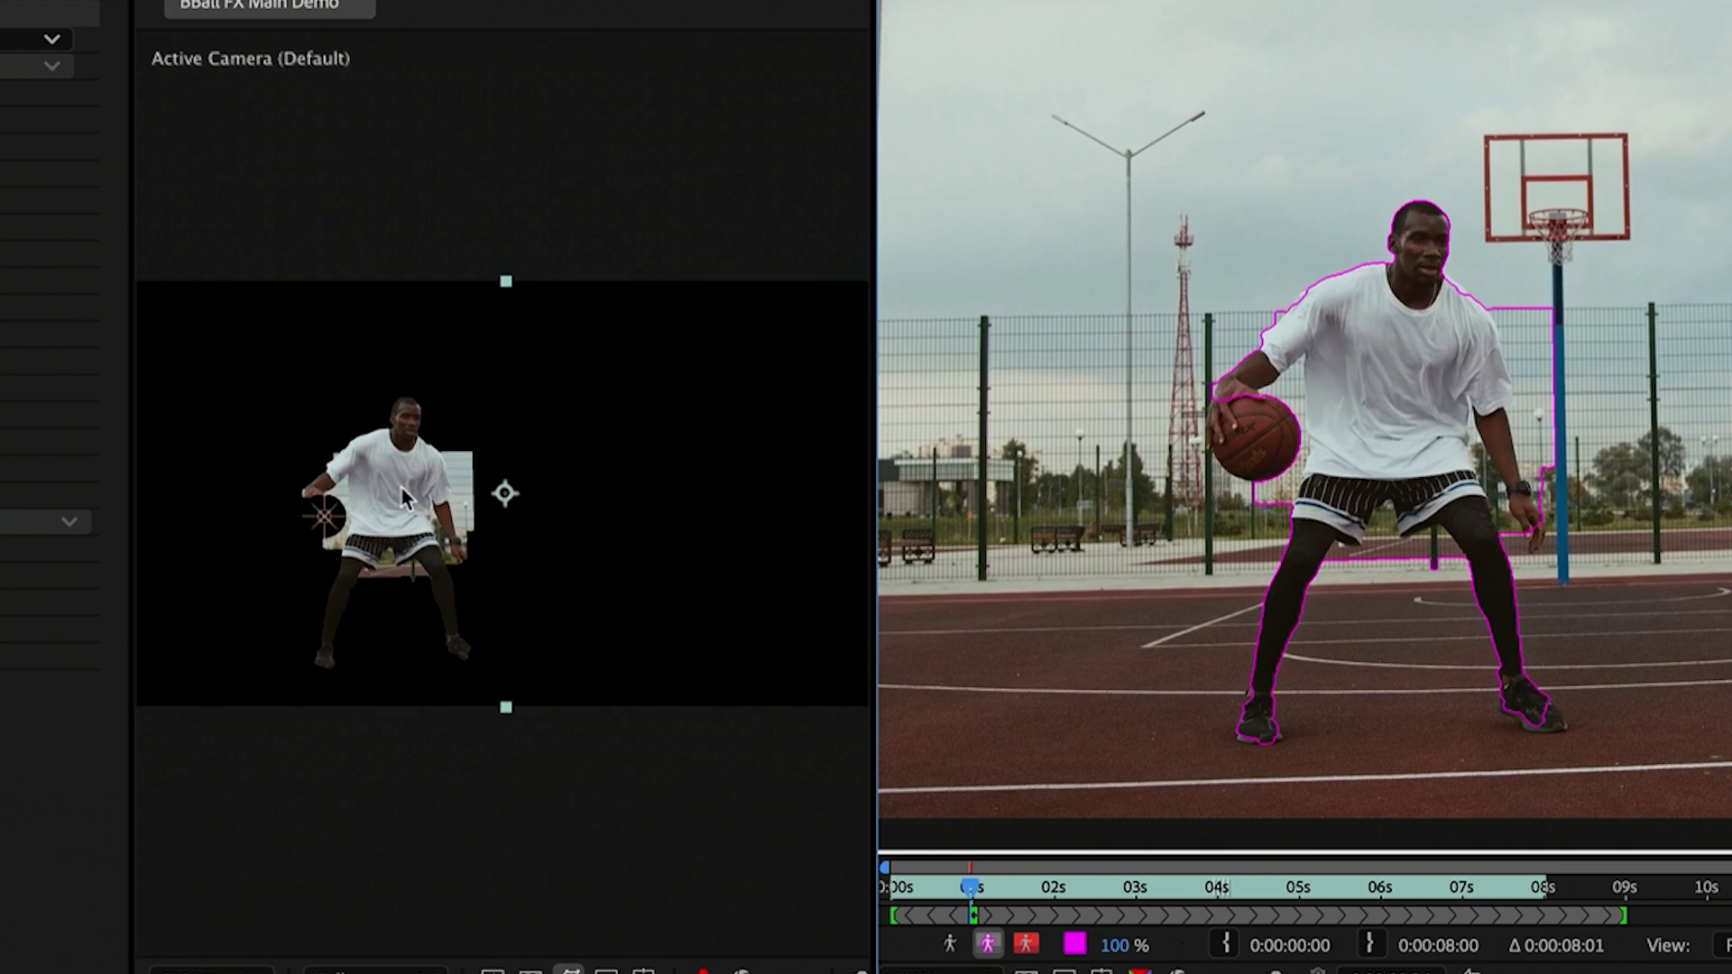
left_click_drag(384, 523, 685, 408)
key("period")
left_click_drag(393, 497, 163, 551)
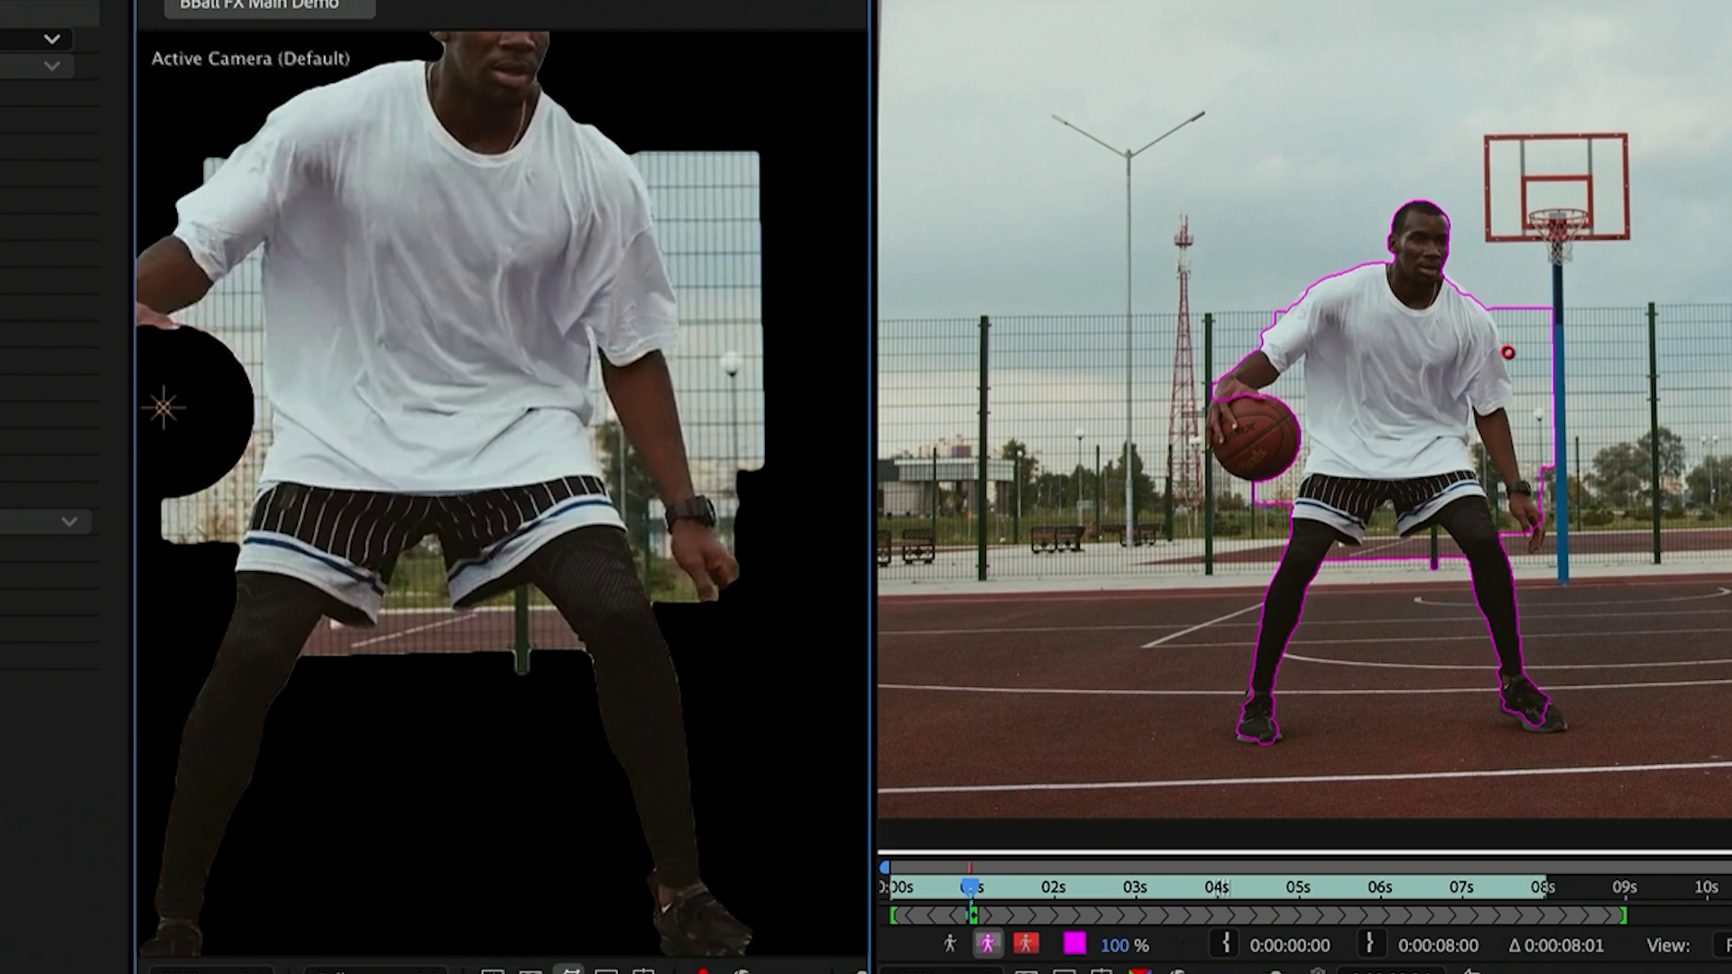
mouse_move(1501, 285)
left_mouse_down()
mouse_move(1530, 349)
mouse_move(1545, 494)
left_mouse_up()
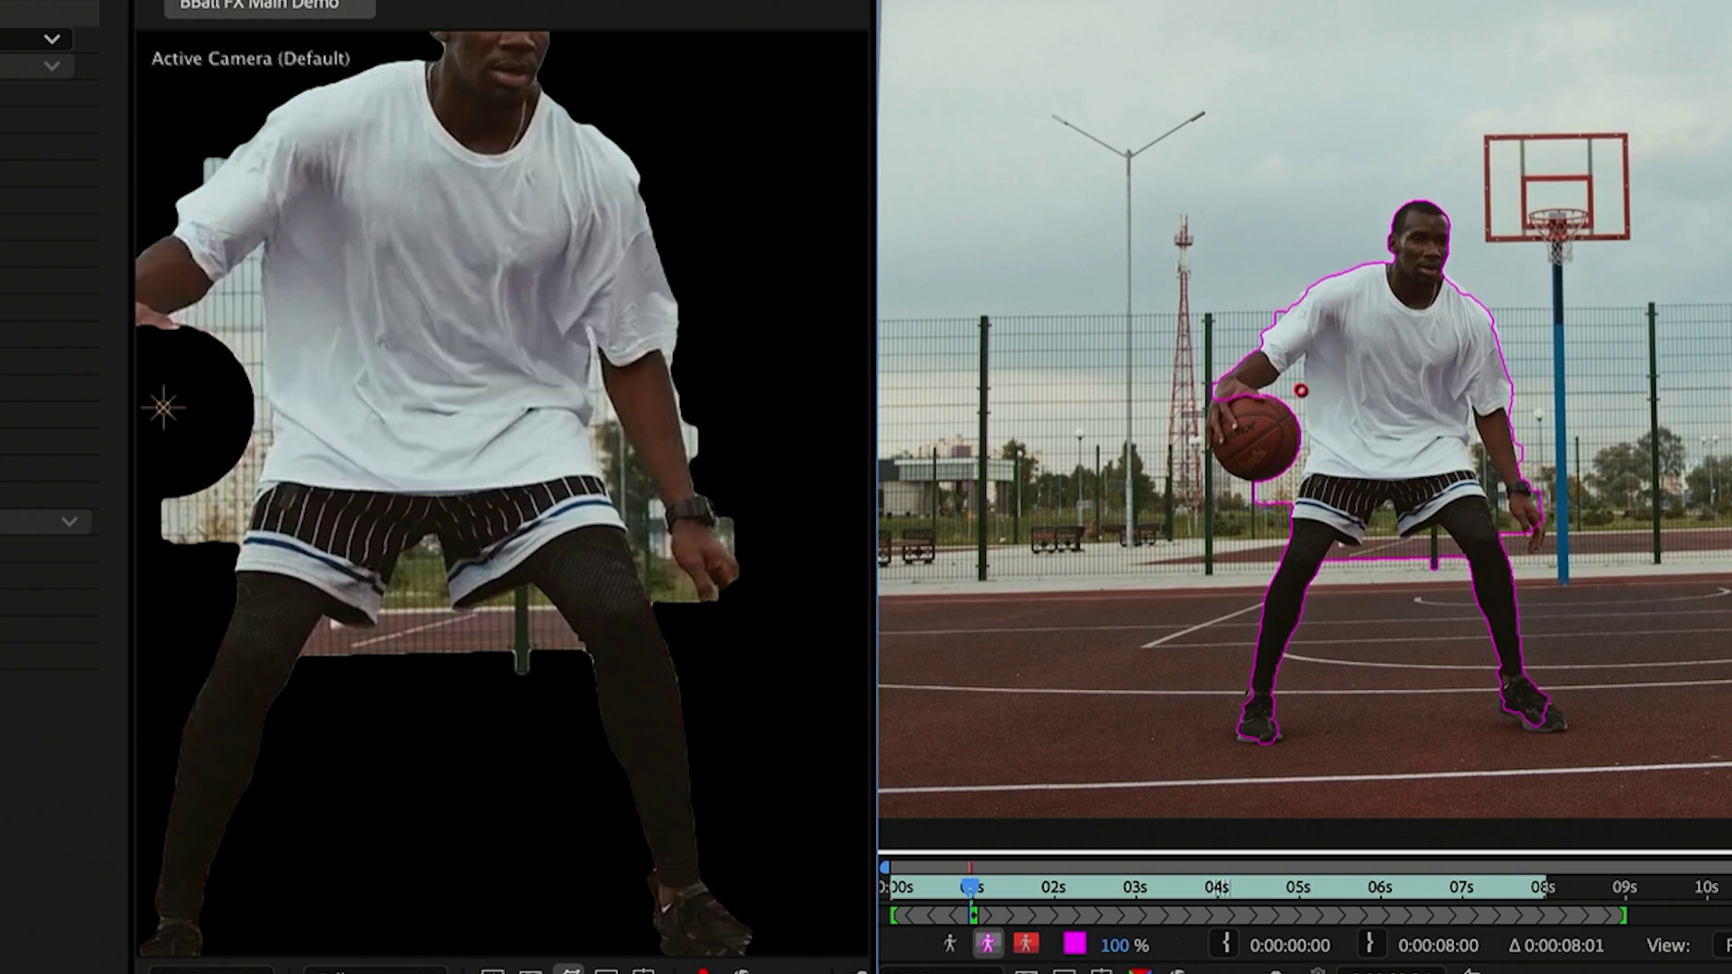
Subtract the background between the torso and the ball, and between the player's legs, from the roto selection
left_click(1289, 390, "alt")
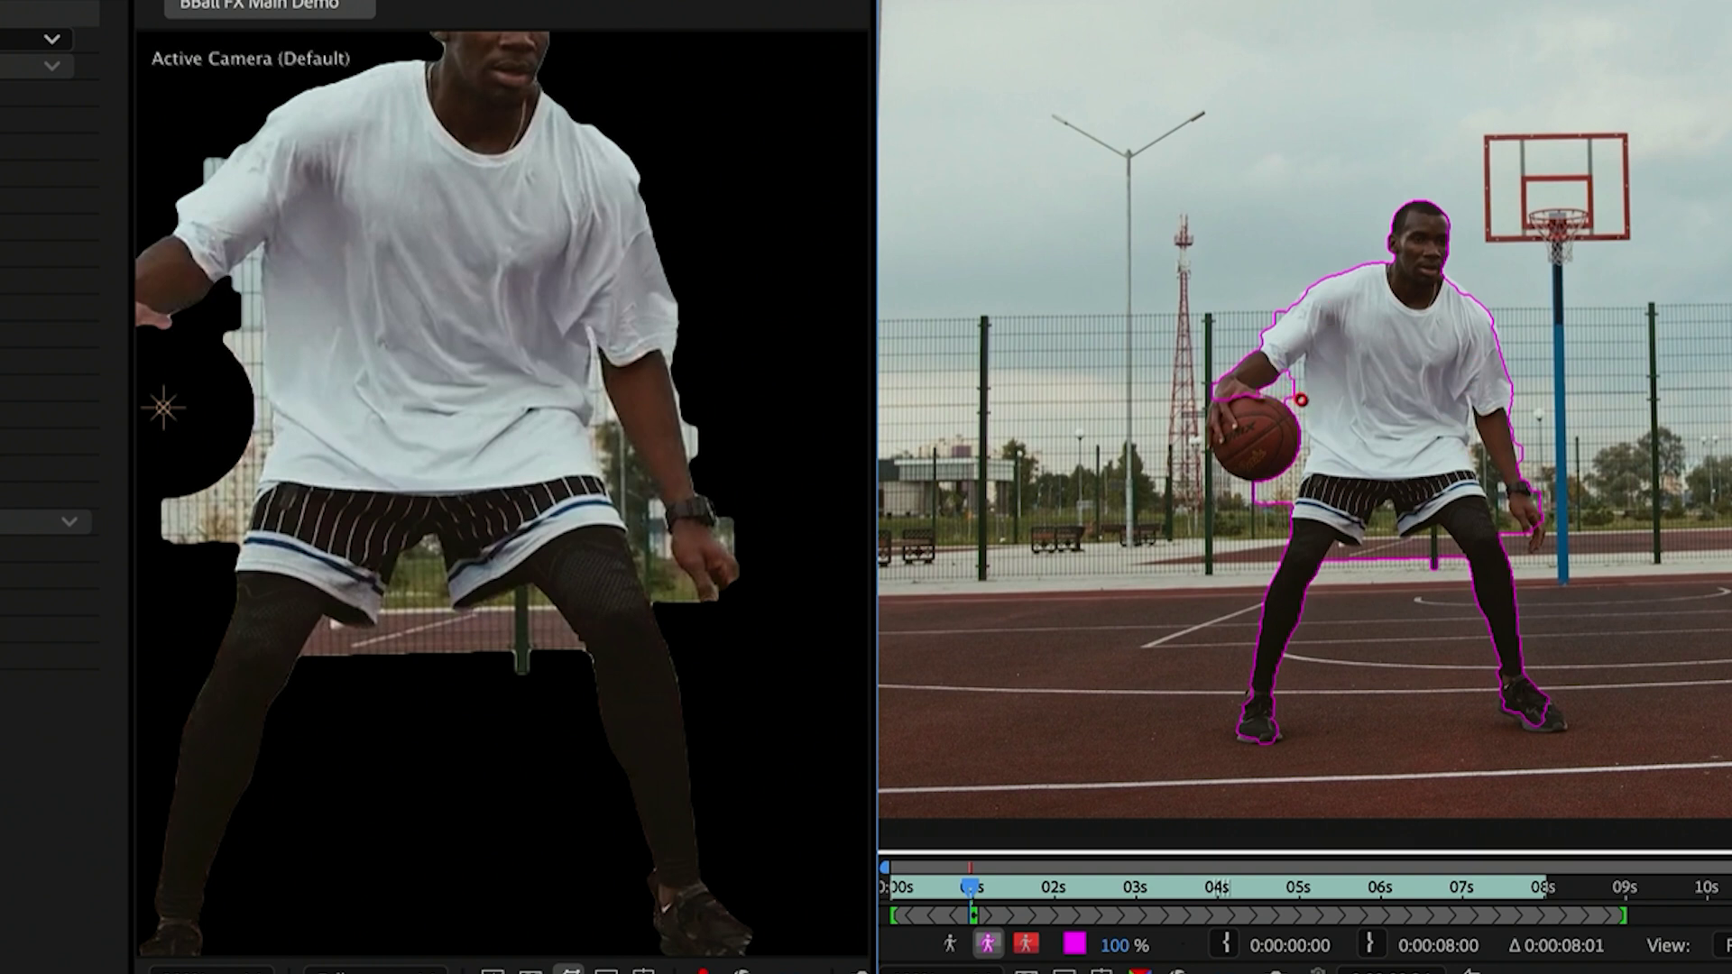
left_click_drag(1298, 370, 1308, 412)
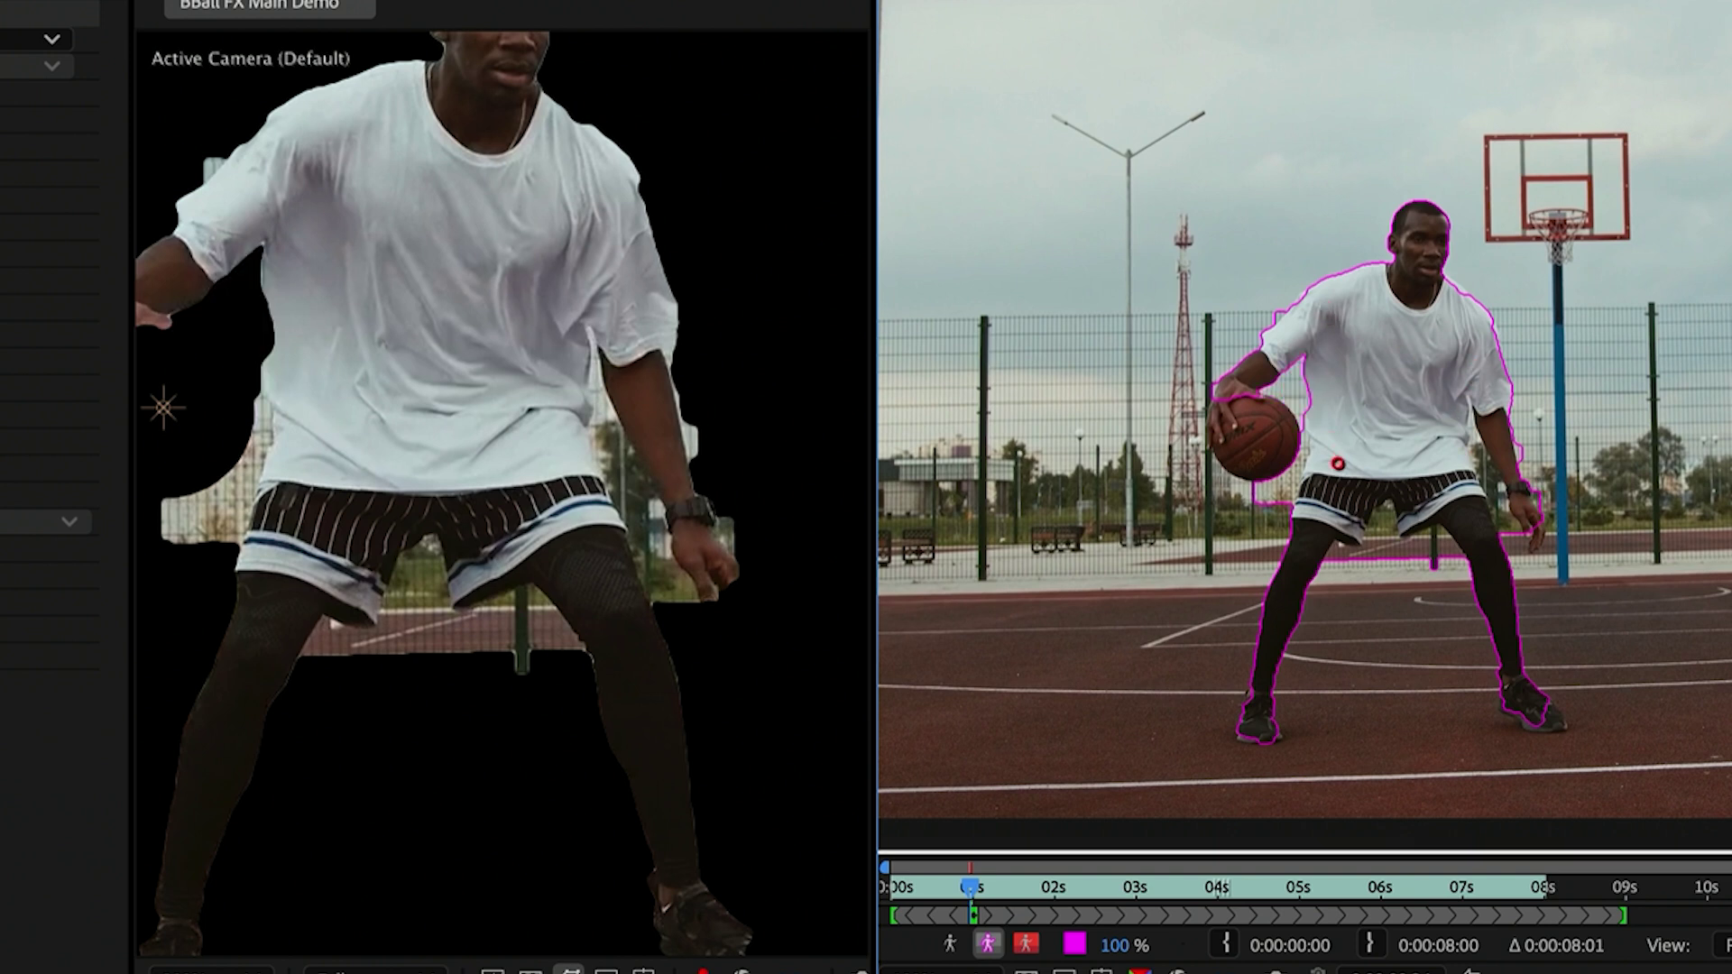
left_click_drag(1261, 527, 1287, 493)
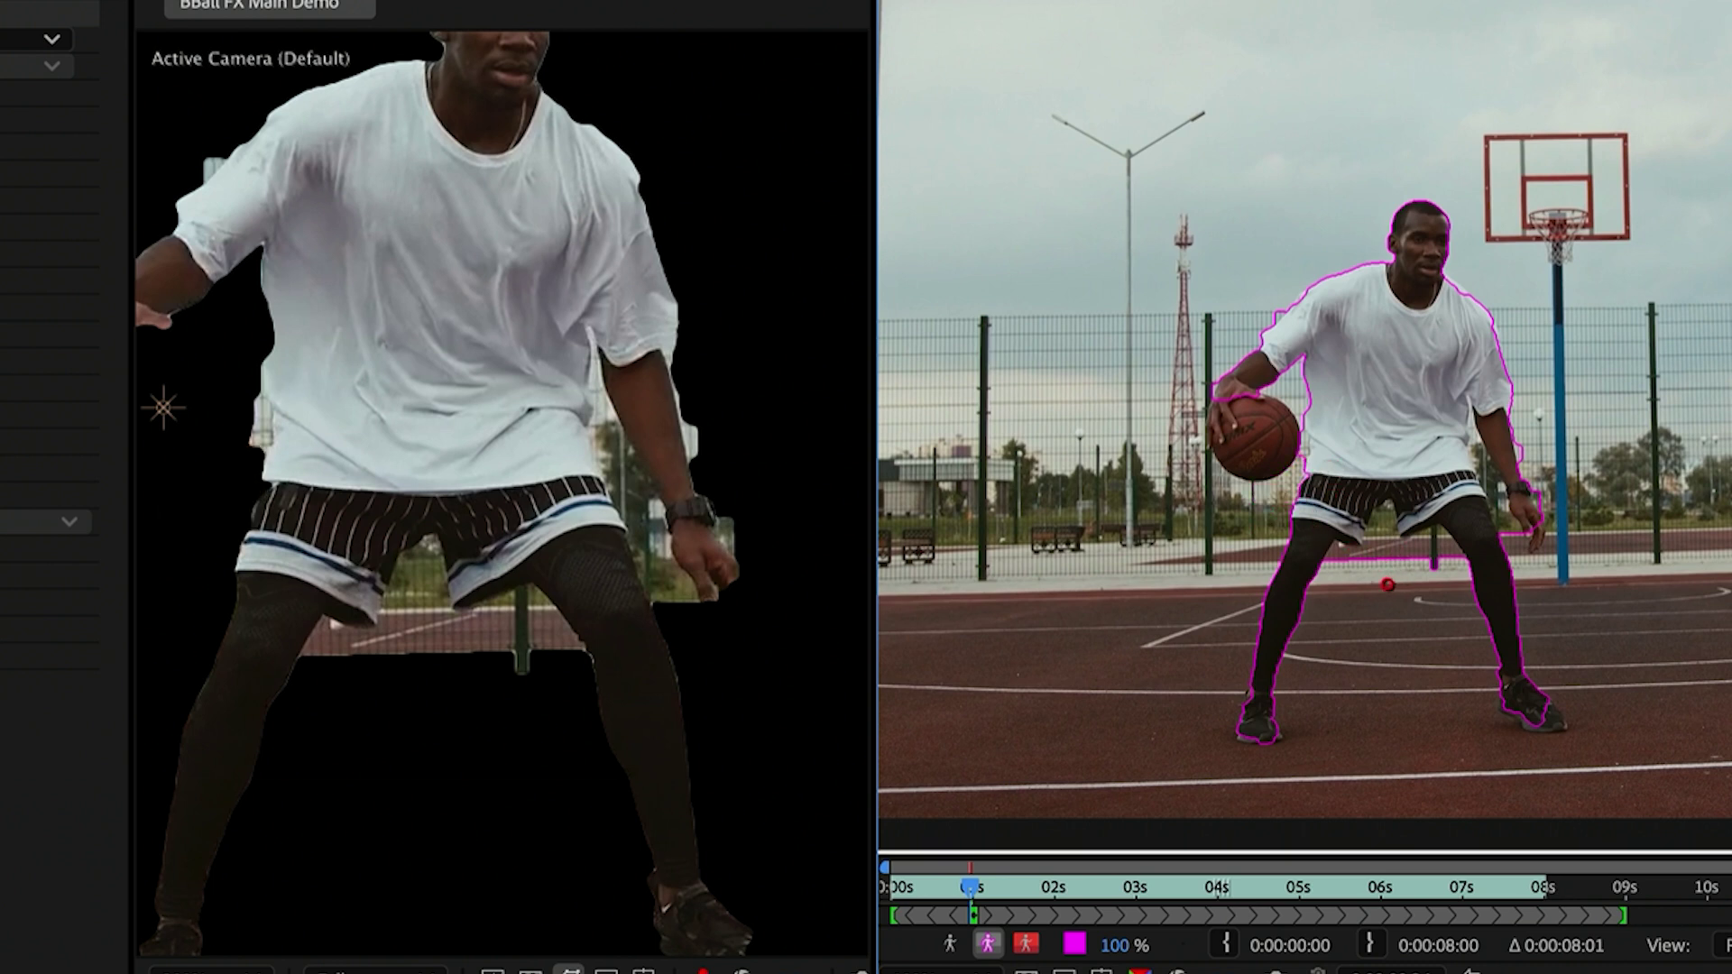
mouse_move(1456, 571)
left_mouse_down()
mouse_move(1425, 552)
mouse_move(1340, 555)
mouse_move(1385, 543)
mouse_move(1384, 521)
mouse_move(1356, 523)
mouse_move(1409, 532)
left_mouse_up()
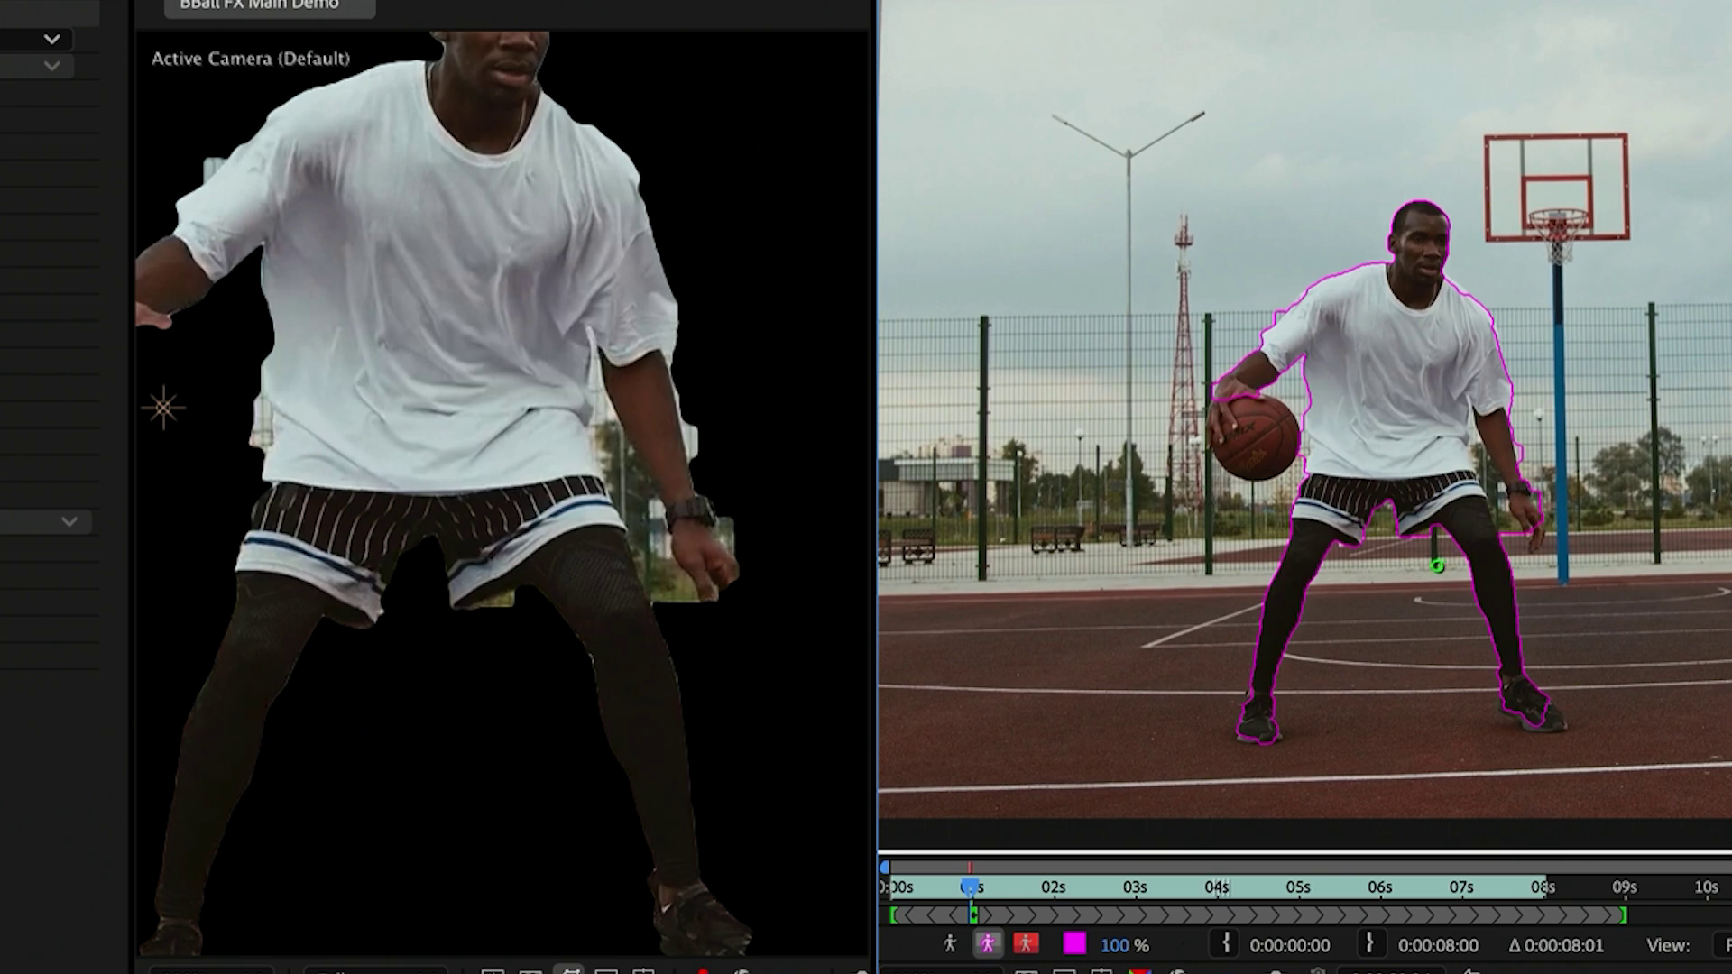
left_click_drag(1433, 529, 1425, 532)
Subtract the leftover background around the lowered arm and hand and below the shorts from the roto selection
key("period")
key("period")
left_click_drag(1471, 620, 1600, 267)
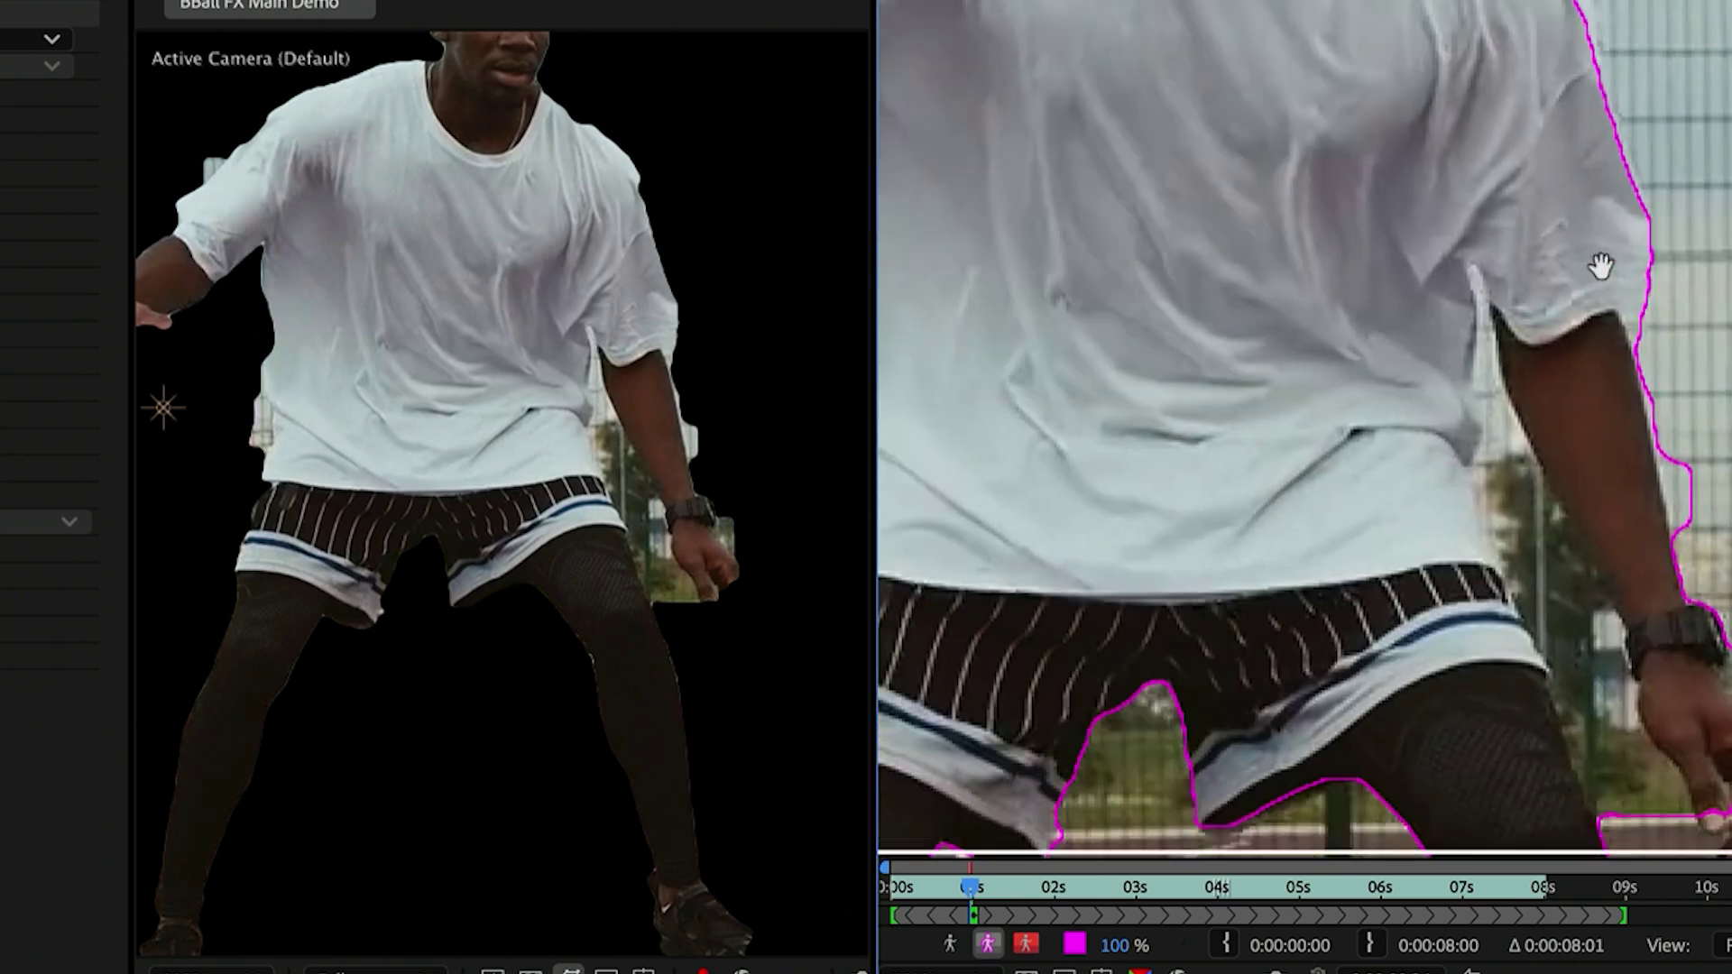
scroll(642, 570, "up", 1)
left_click_drag(662, 613, 484, 553)
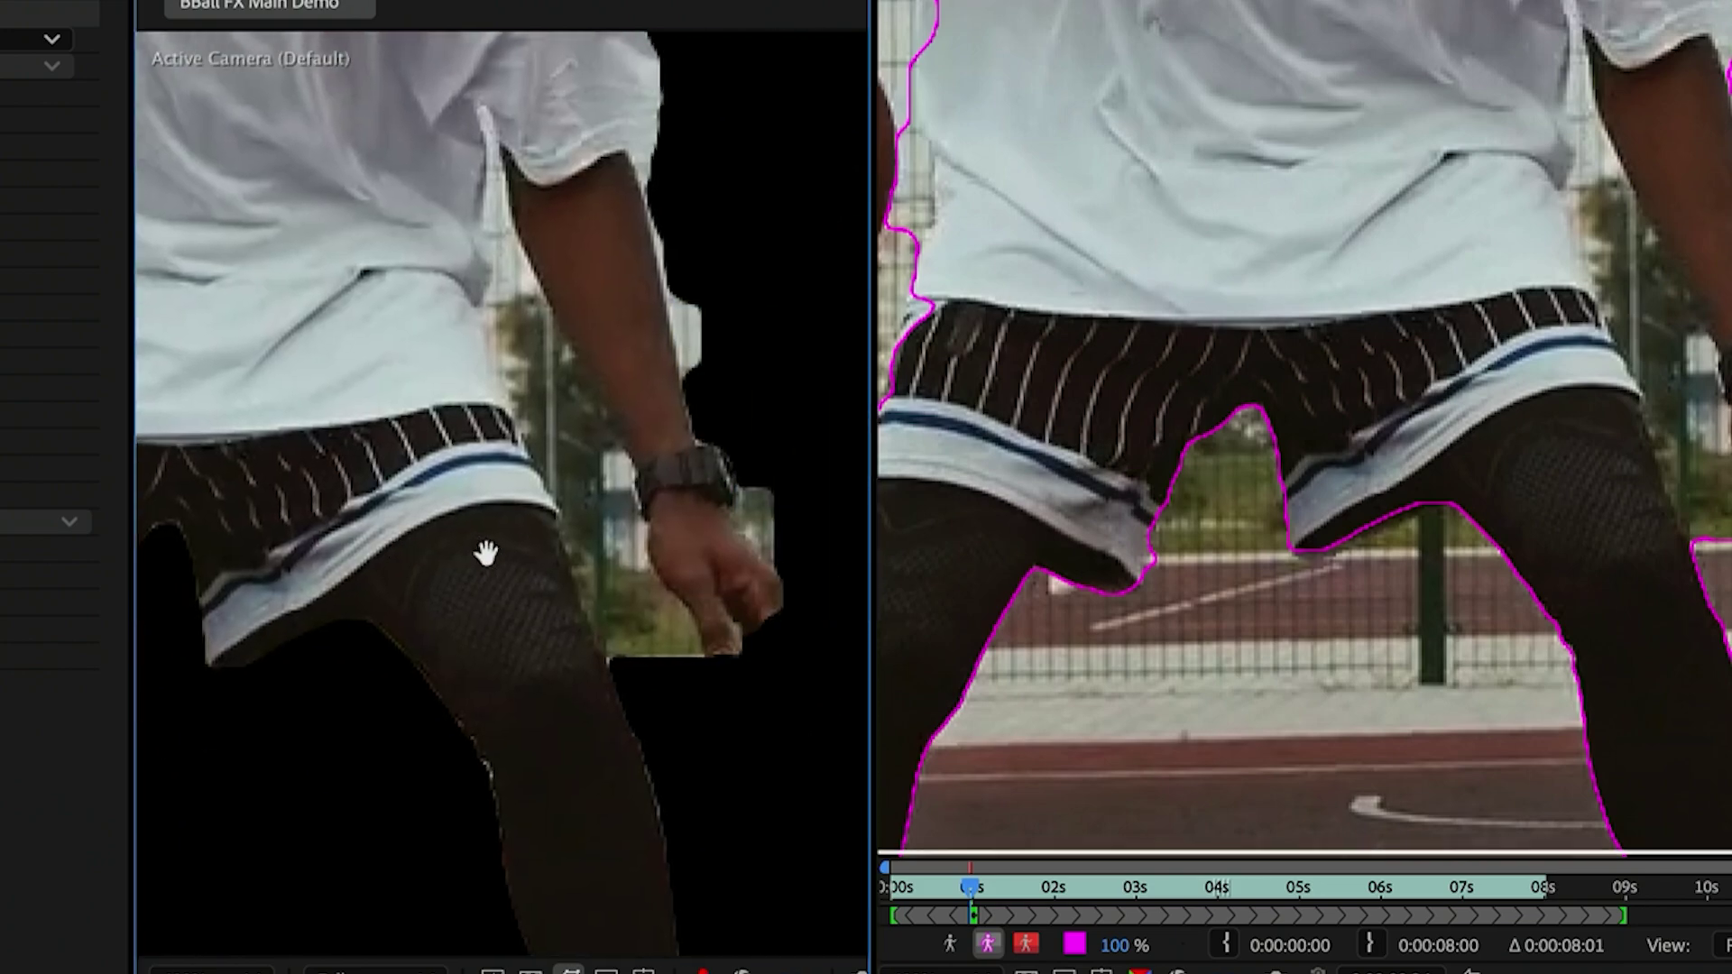
left_click_drag(1059, 512, 1067, 496)
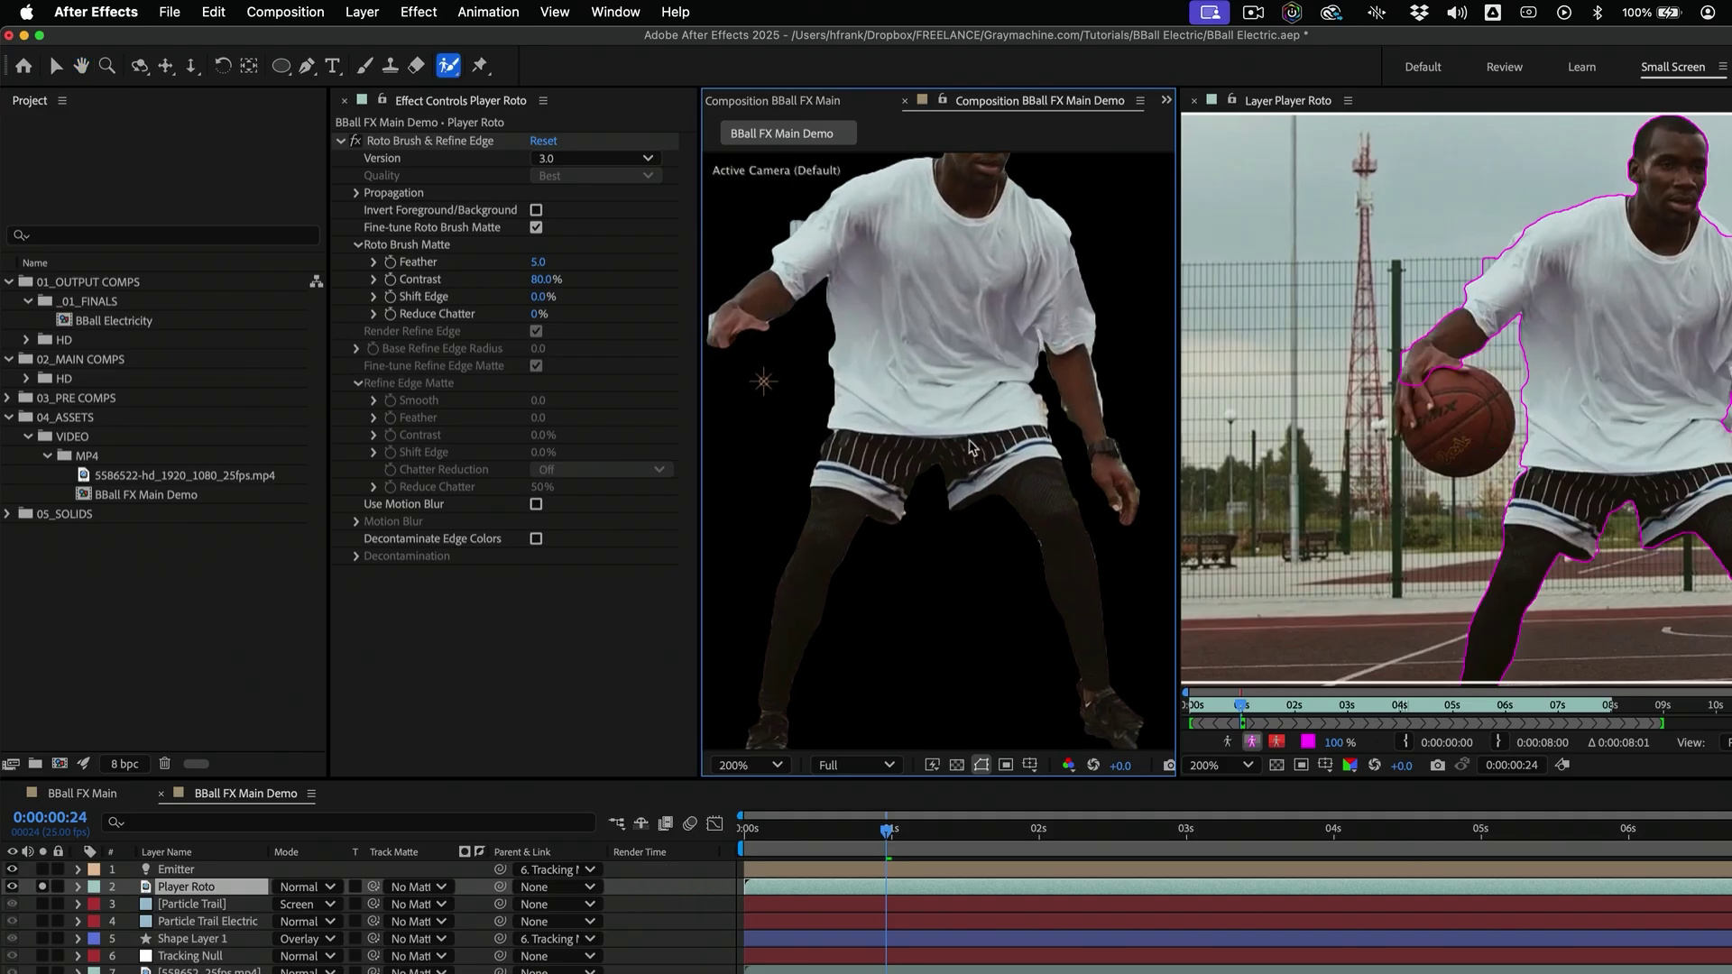
Refine the roto edge along the outside of the player's lowered forearm by subtracting the remaining background sliver
scroll(978, 455, "down", 1)
scroll(983, 464, "up", 1)
scroll(1725, 433, "up", 2)
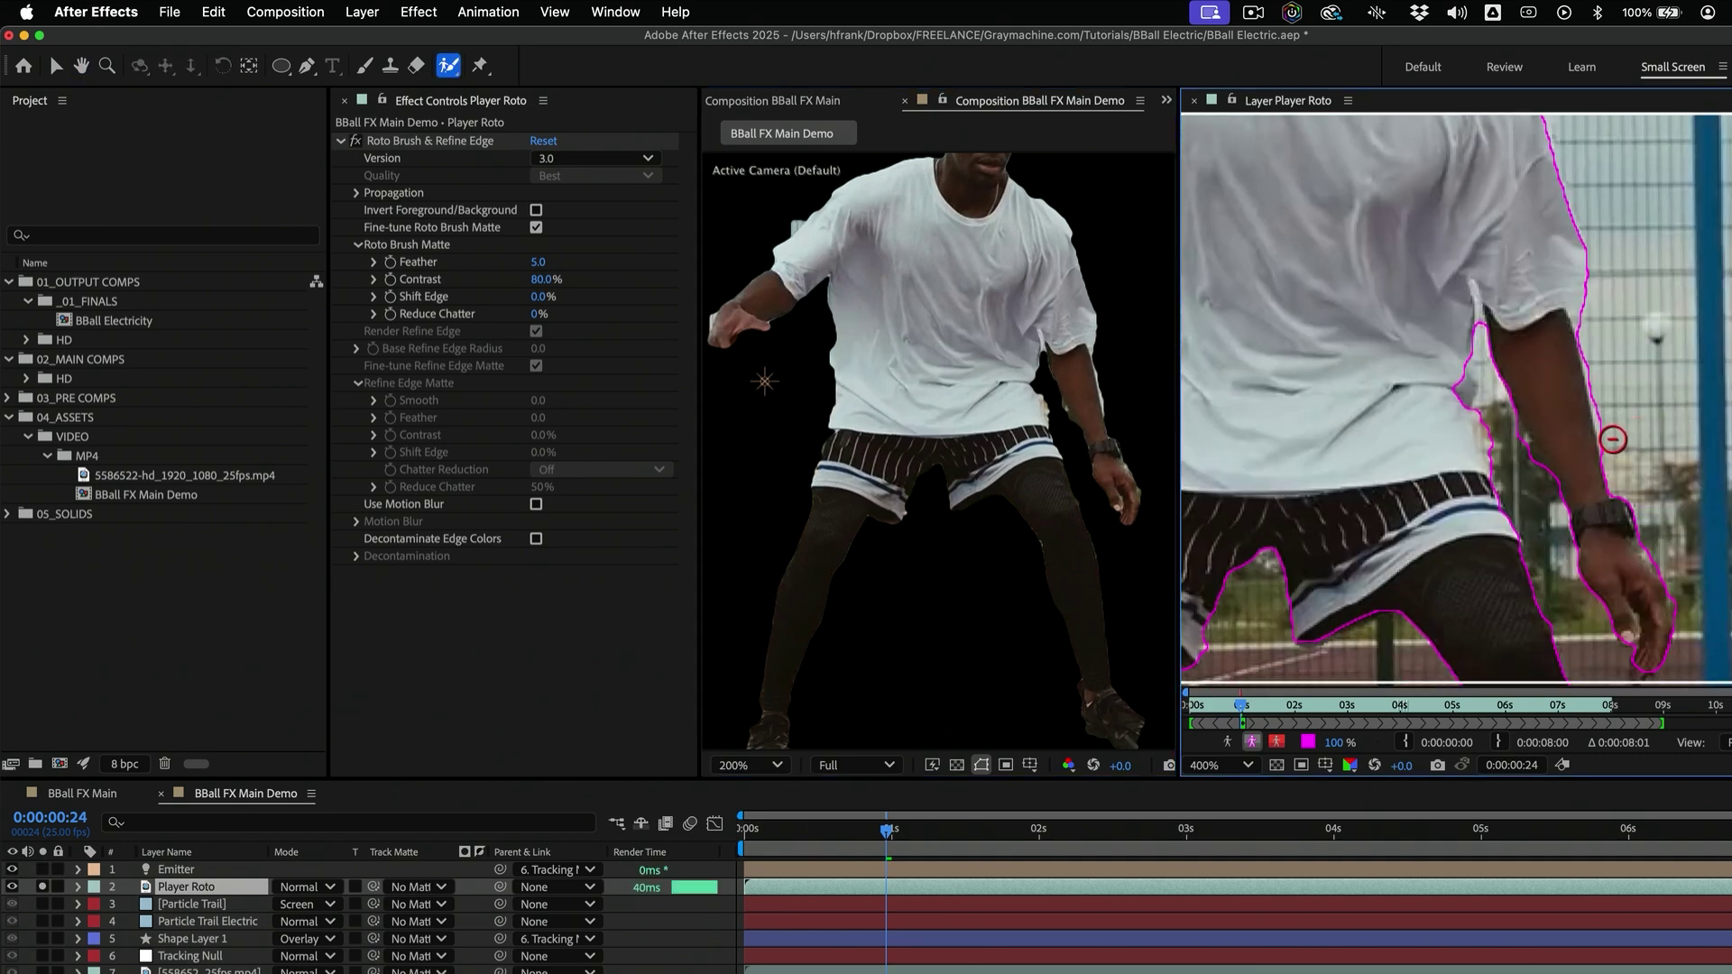
left_click_drag(1614, 445, 1595, 324)
scroll(1495, 428, "down", 2)
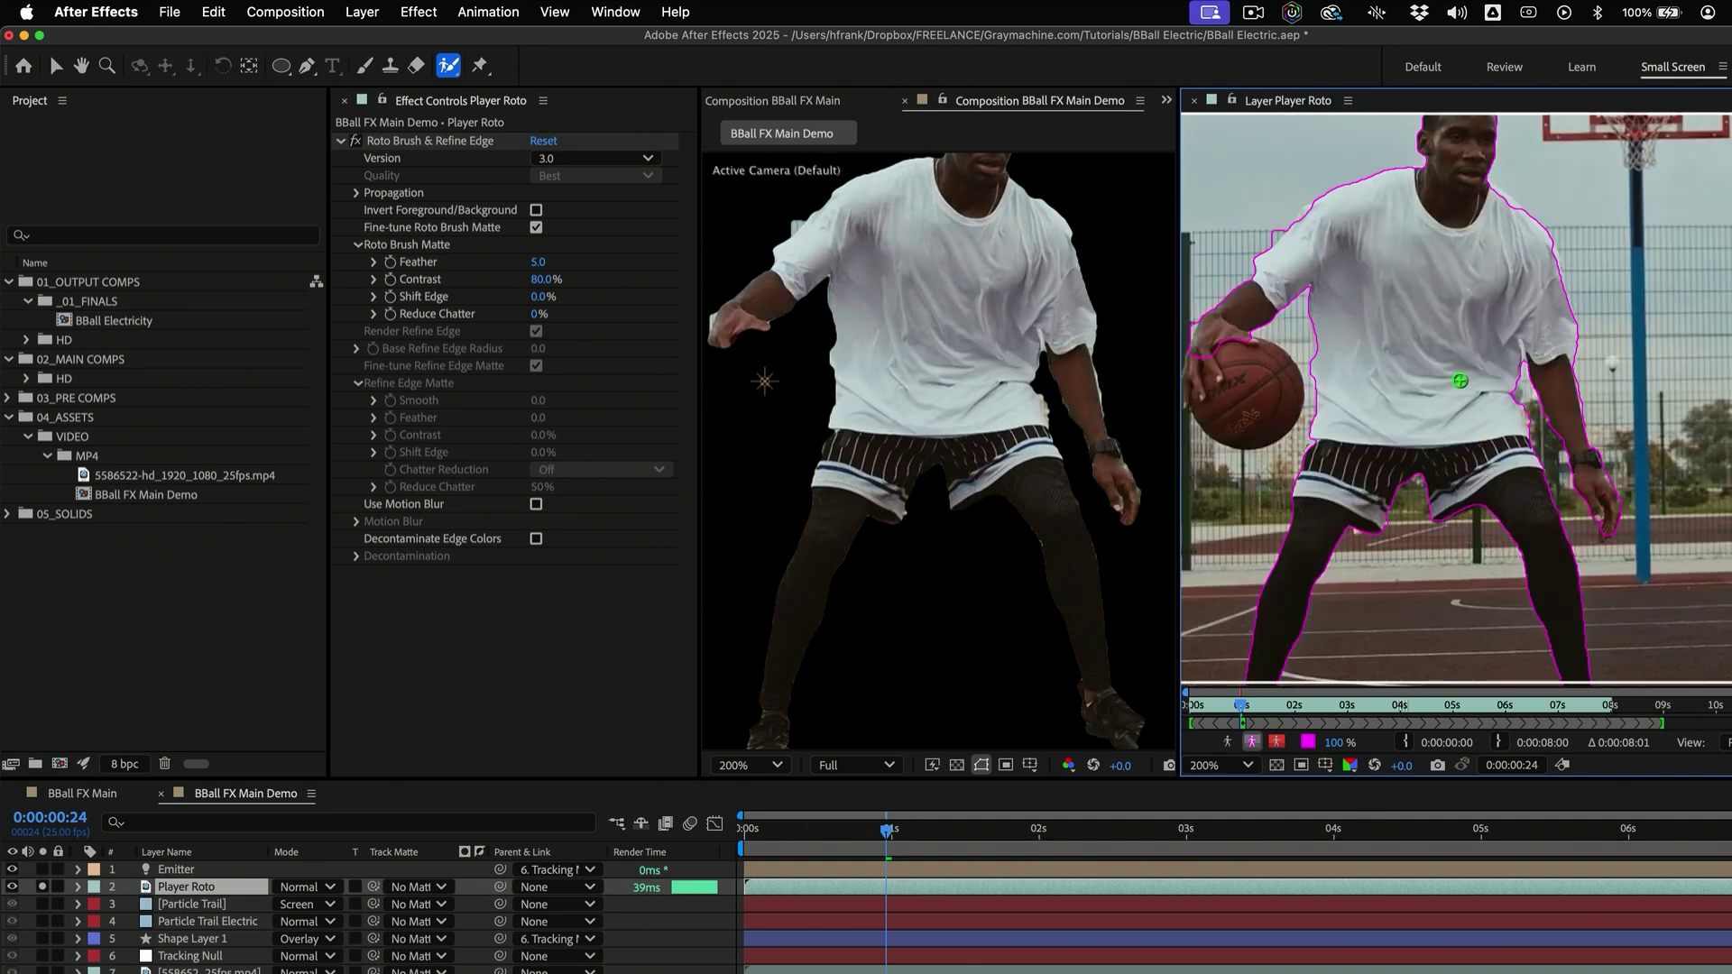
Propagate the Roto Brush selection through the clip up to 0:00:08:21
scroll(1469, 388, "down", 1)
mouse_move(1436, 344)
left_mouse_down()
mouse_move(1498, 366)
mouse_move(1459, 361)
left_mouse_up()
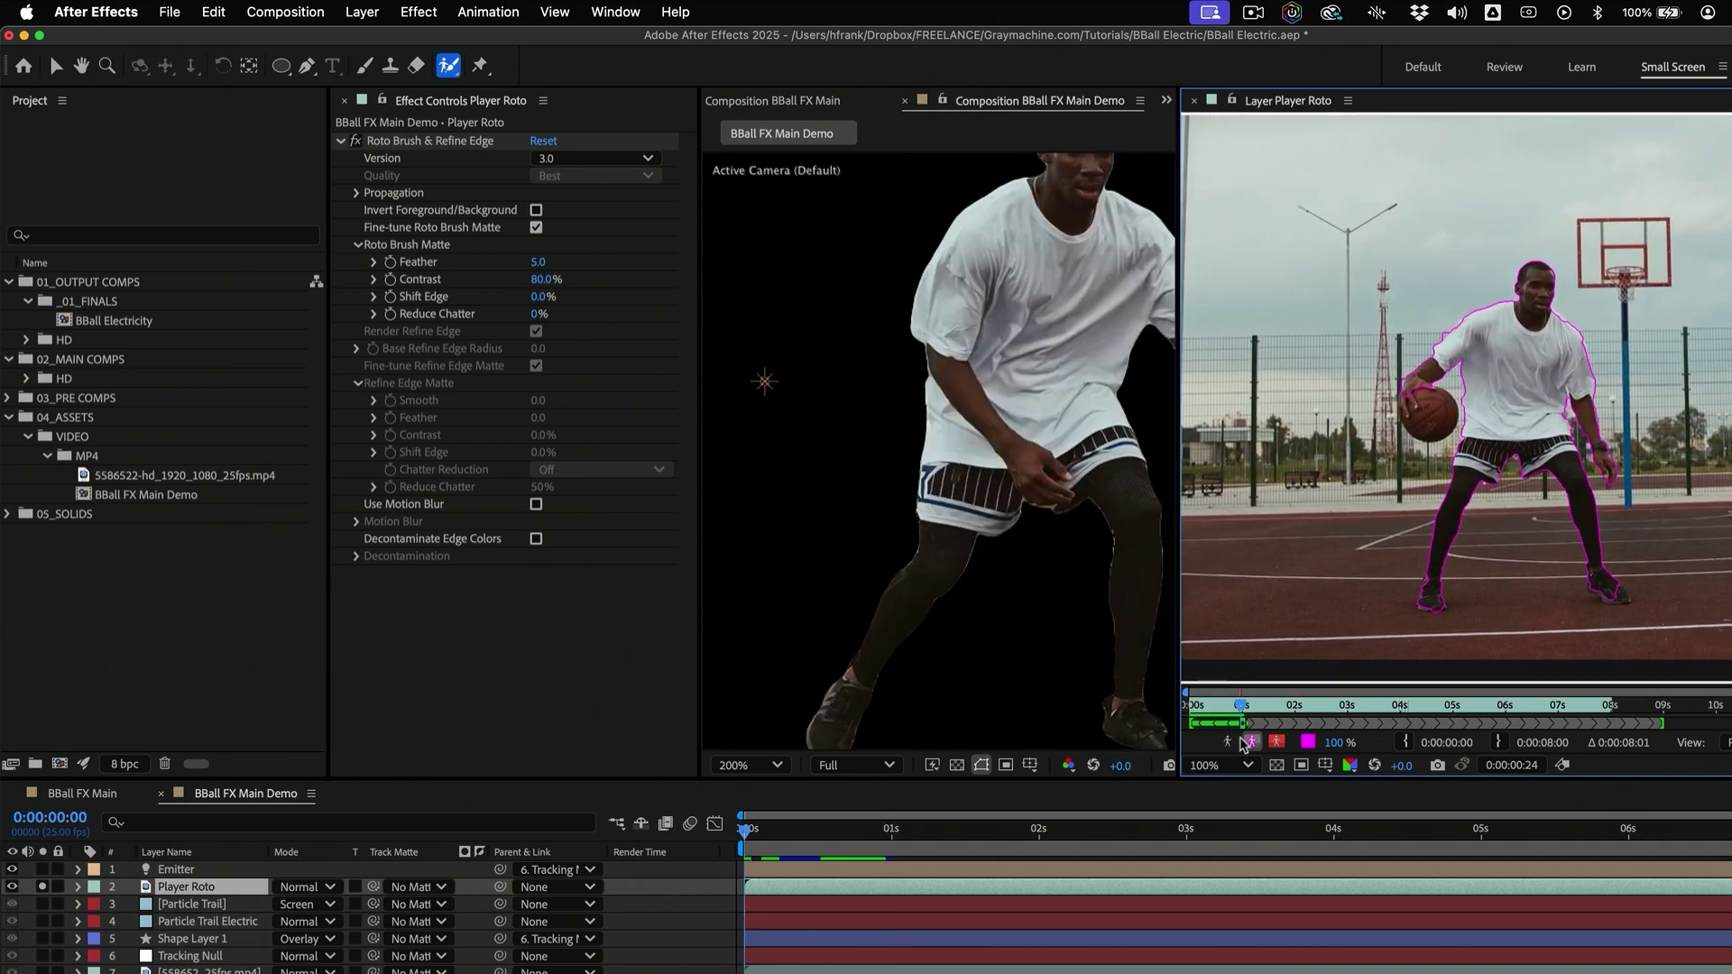
mouse_move(1242, 706)
left_mouse_down()
mouse_move(1306, 744)
mouse_move(1656, 751)
left_mouse_up()
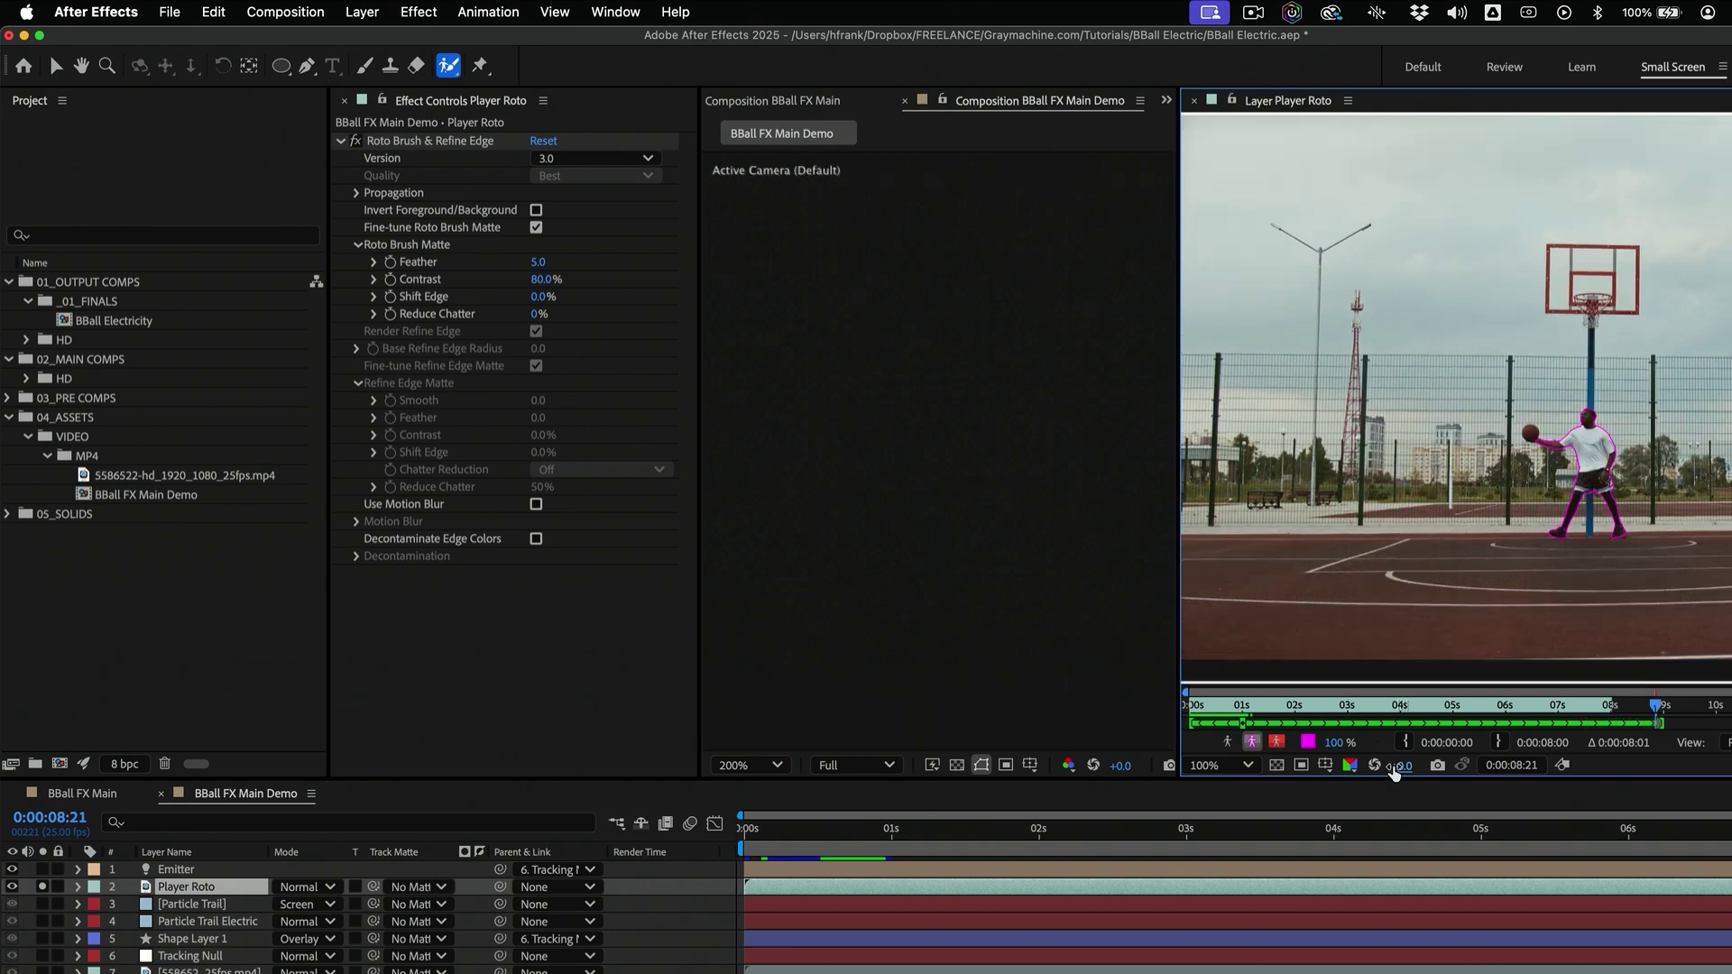
Review the propagated player matte by scrubbing and playing the clip, stopping at 0:00:03:00 with the layer viewer maximized
left_click(1297, 706)
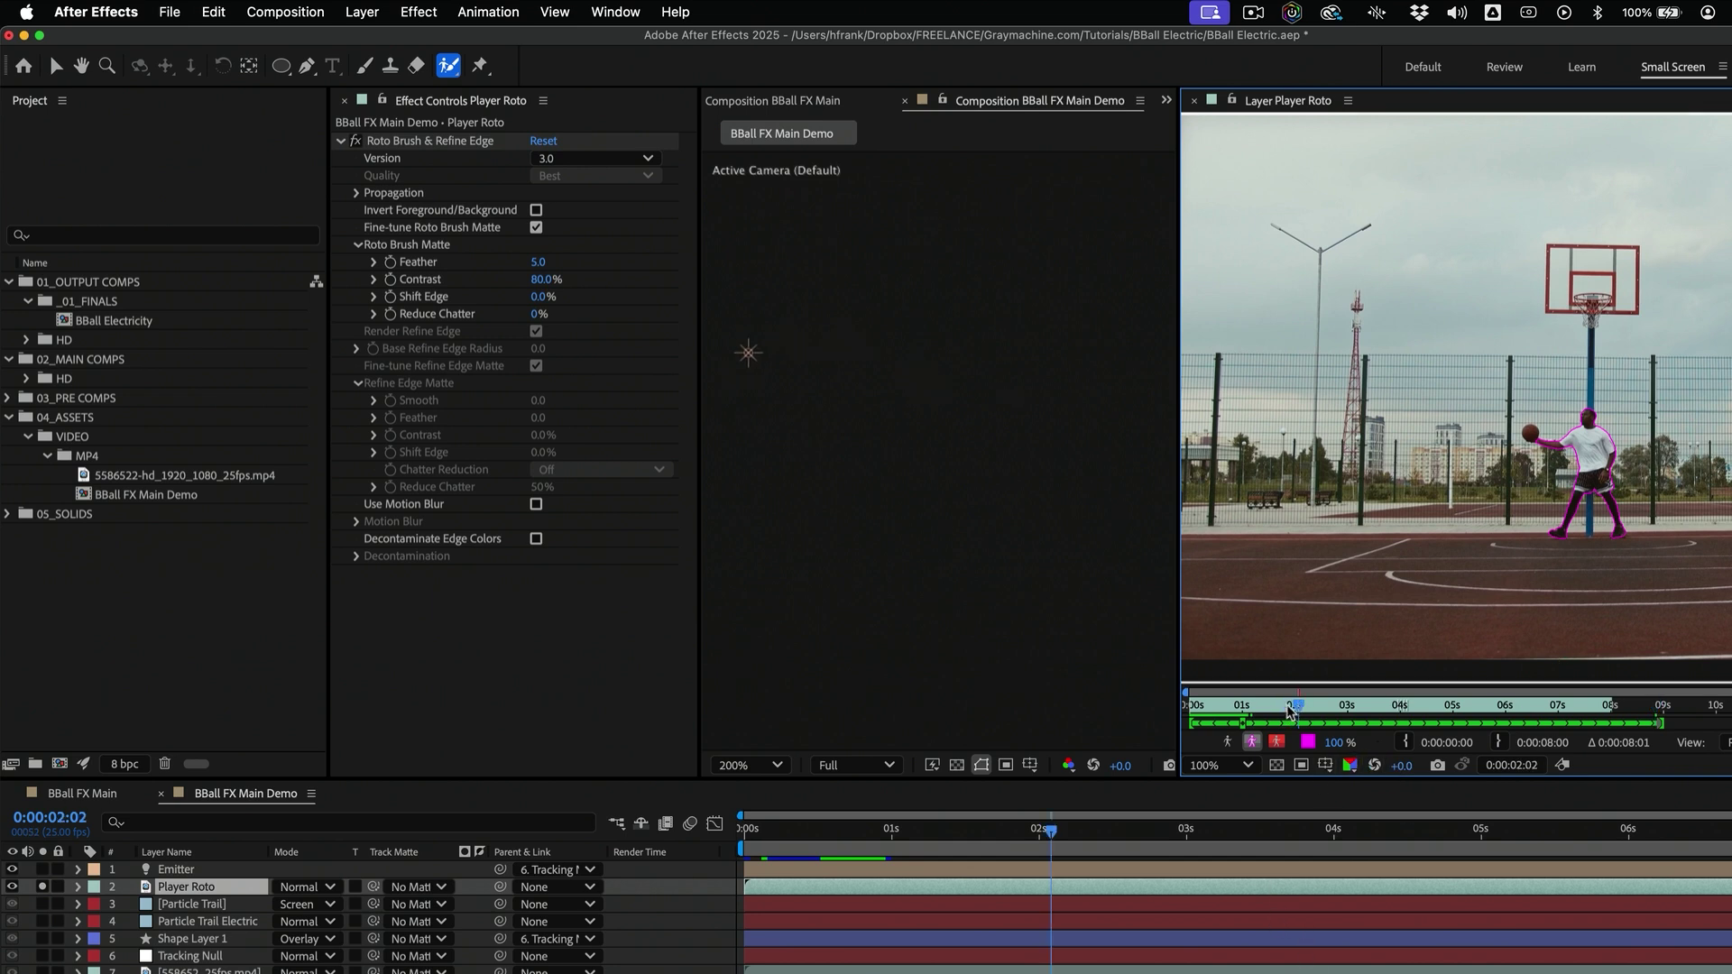
left_click(1263, 707)
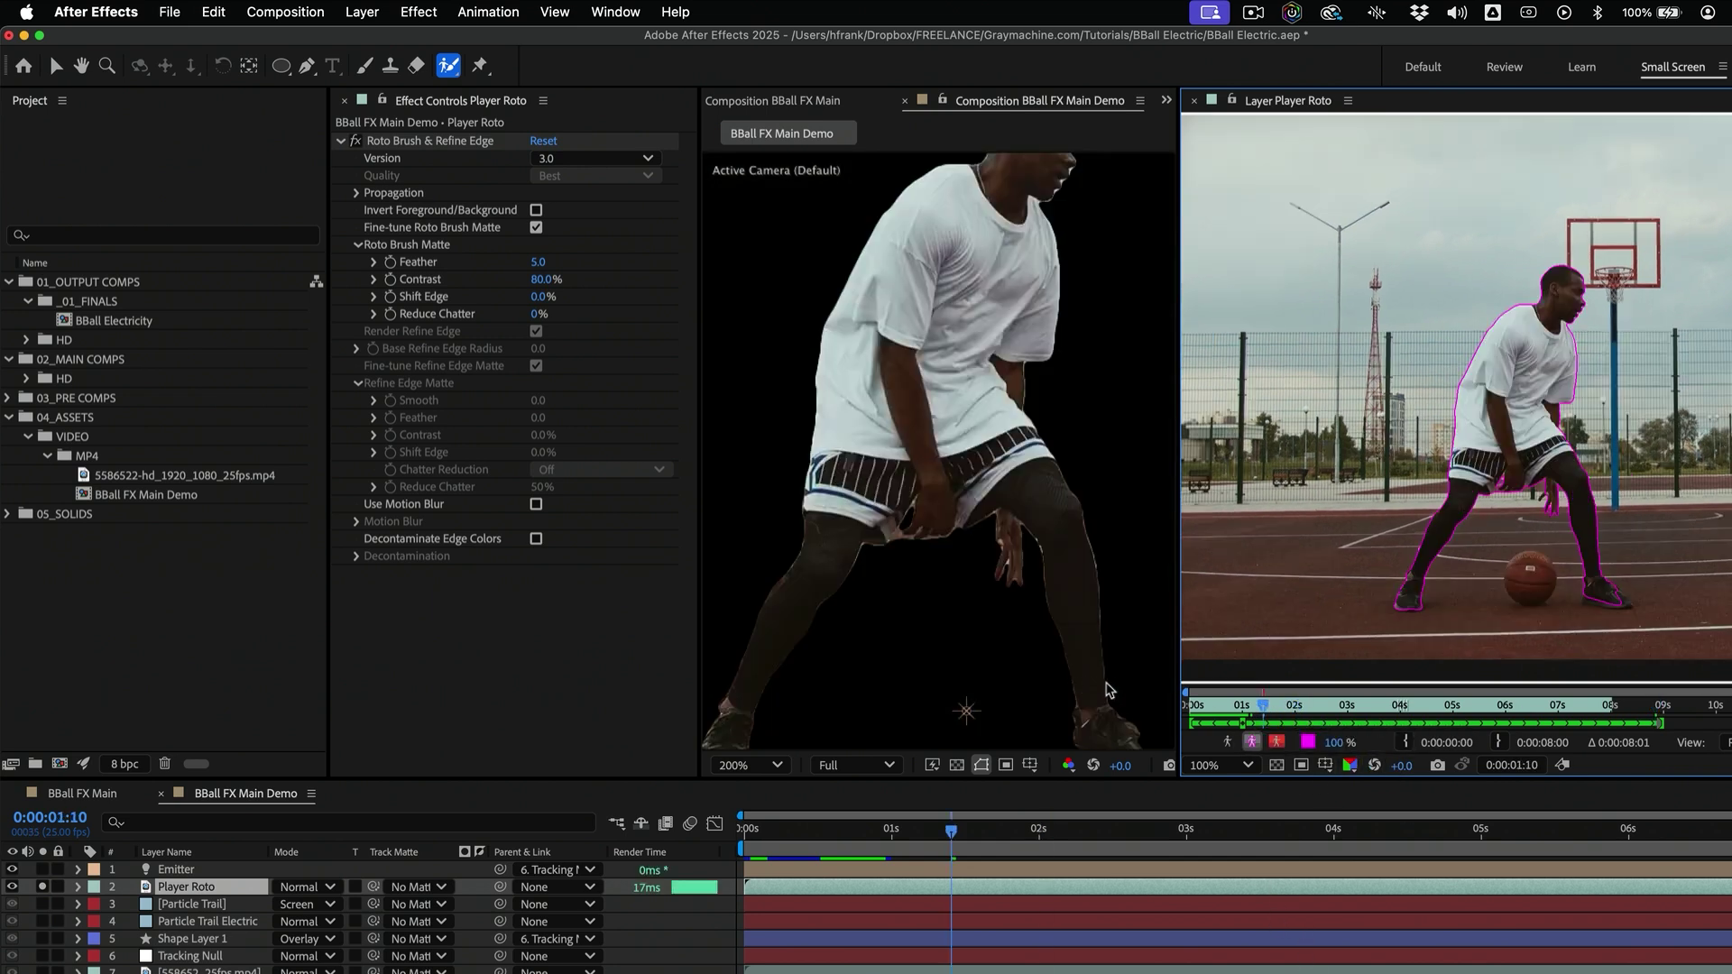
key("space")
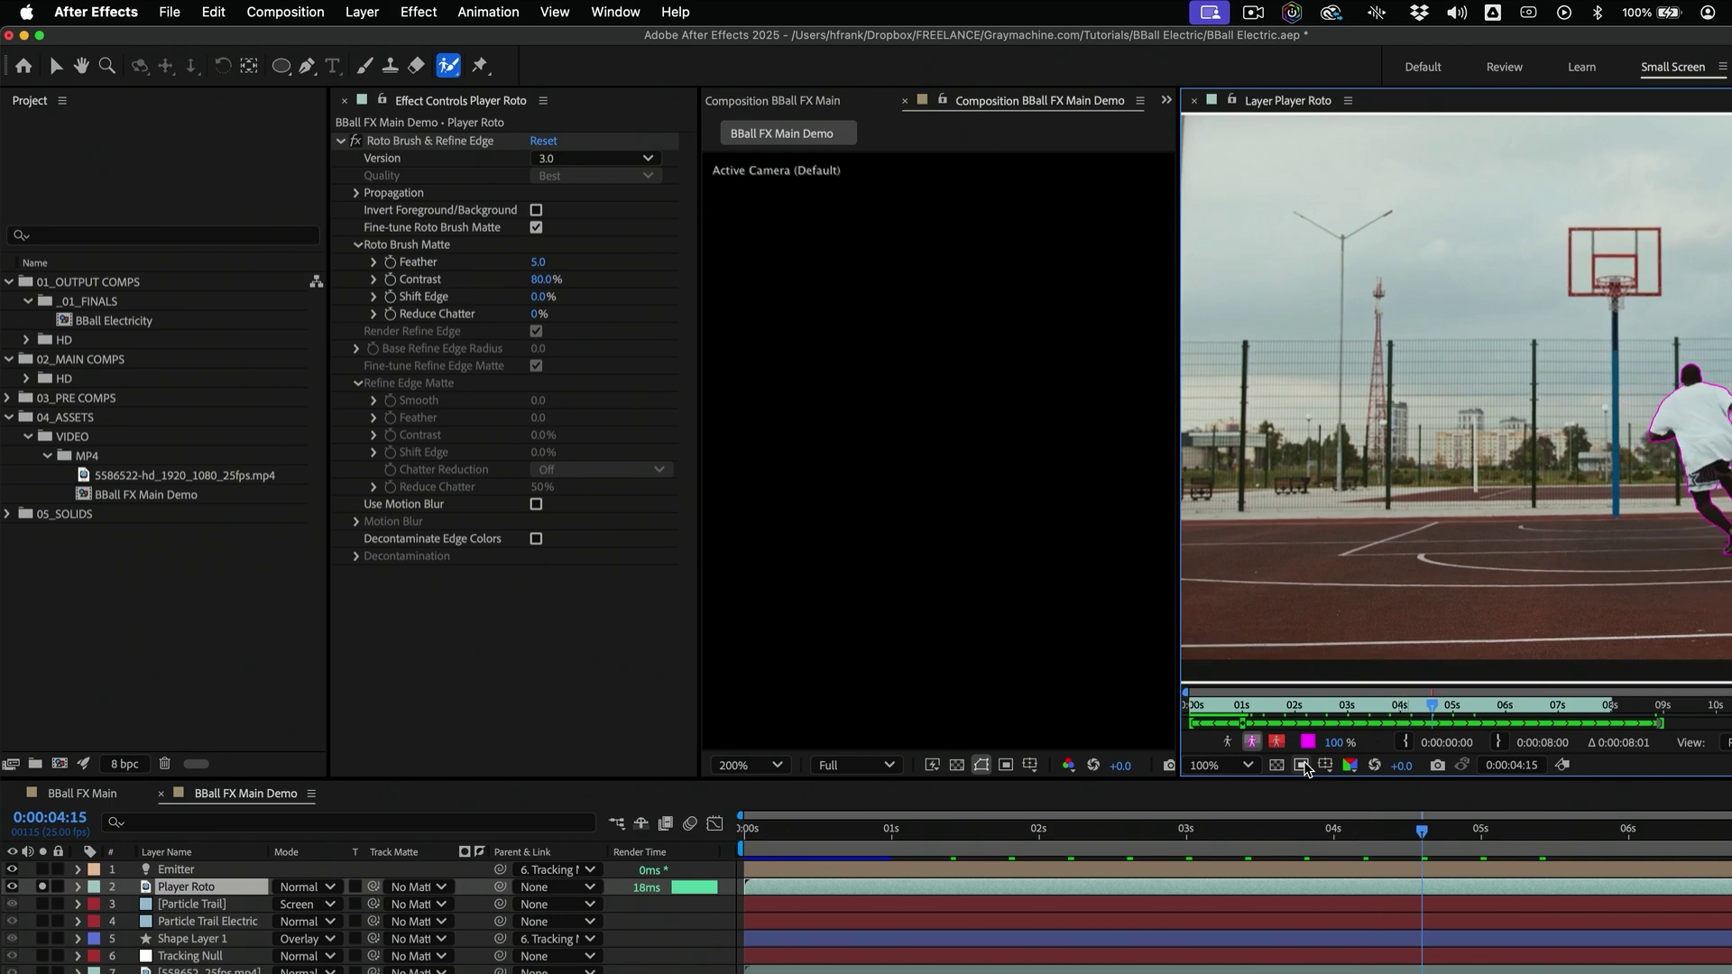
key("space")
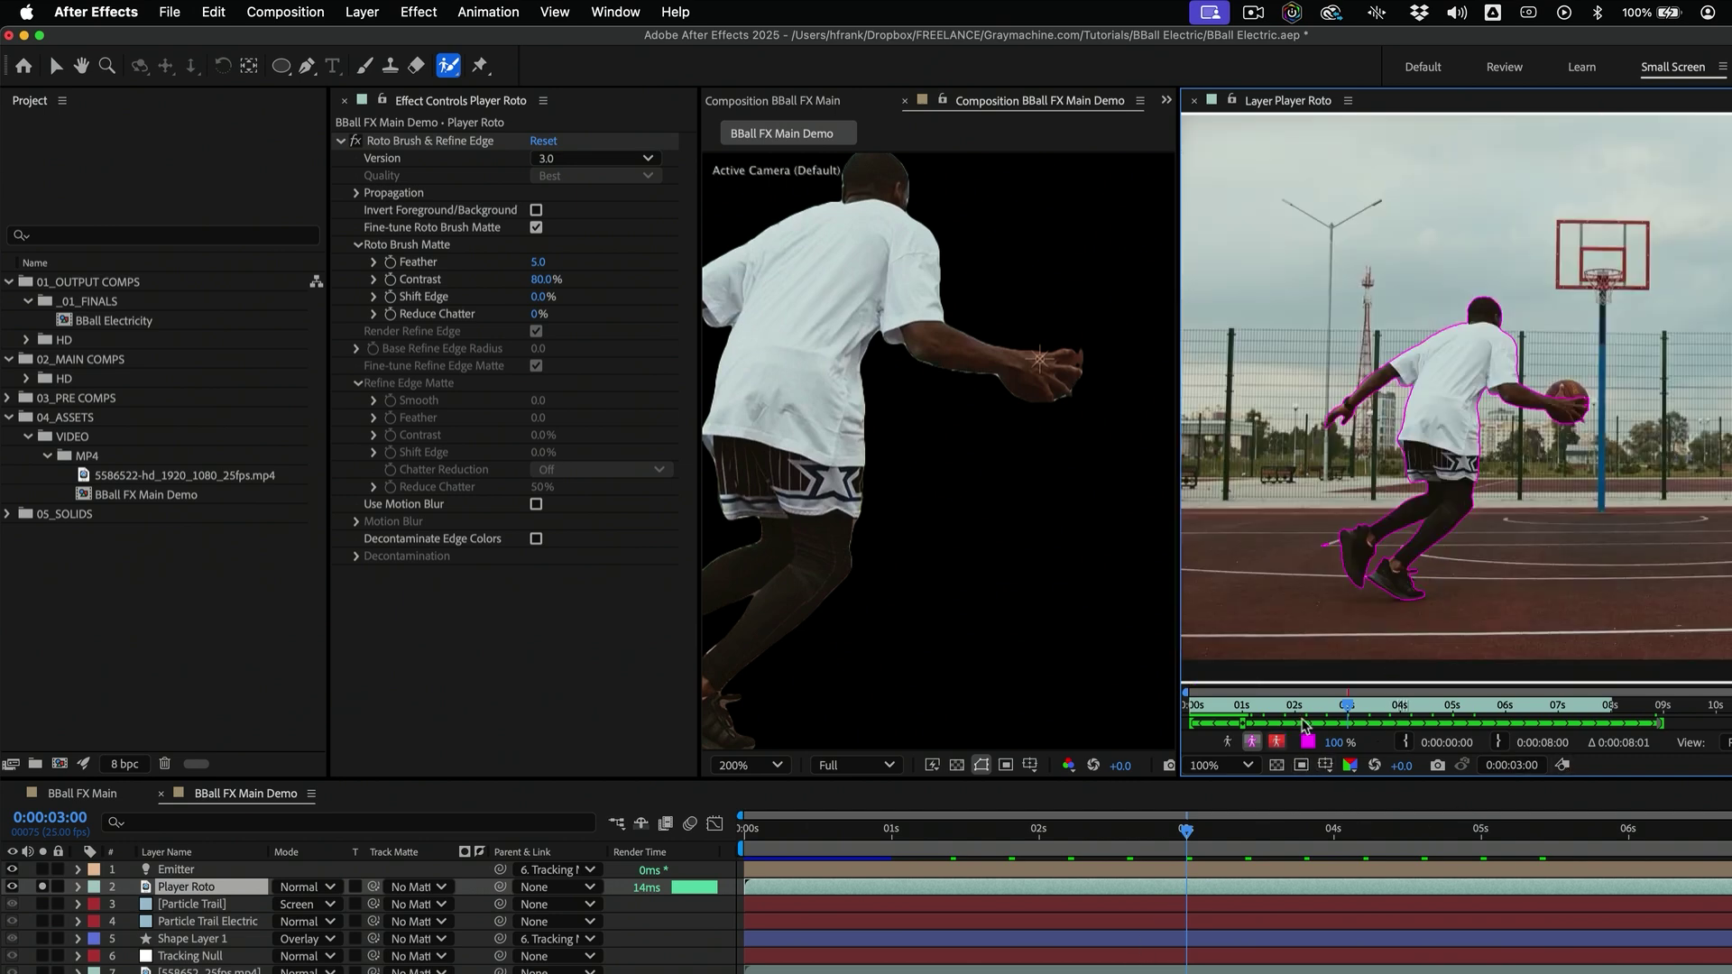
mouse_move(1347, 706)
left_mouse_down()
mouse_move(1290, 707)
mouse_move(1396, 717)
mouse_move(1157, 717)
mouse_move(1351, 736)
left_mouse_up()
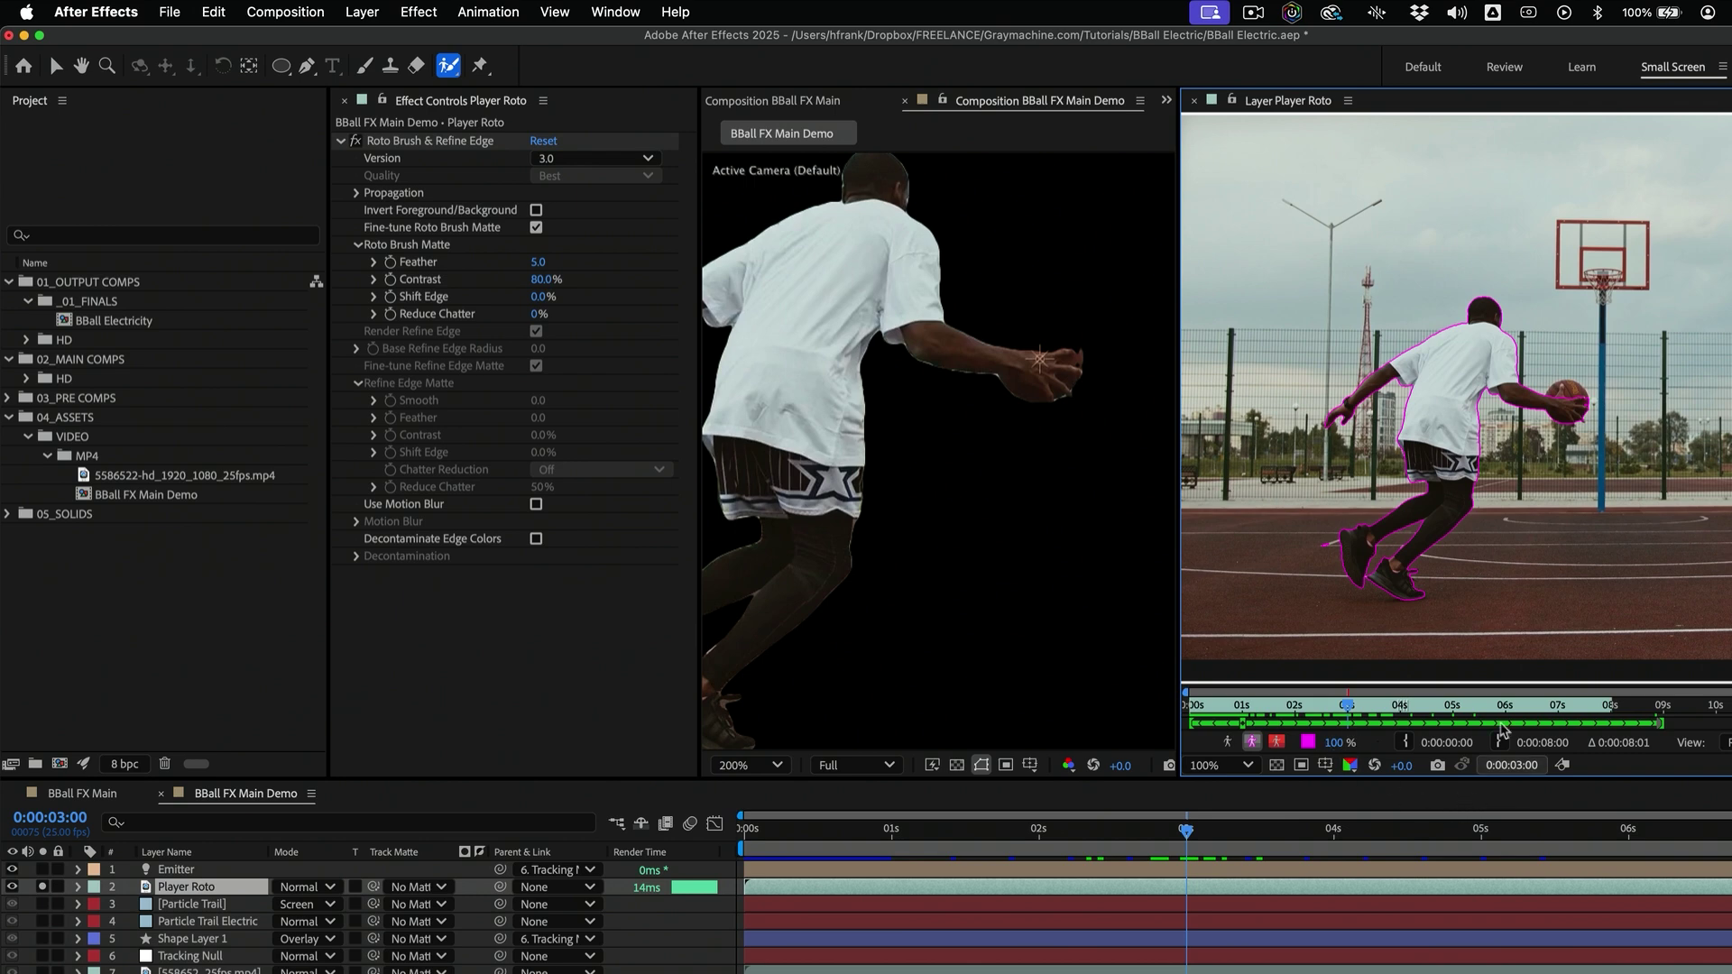
key("grave")
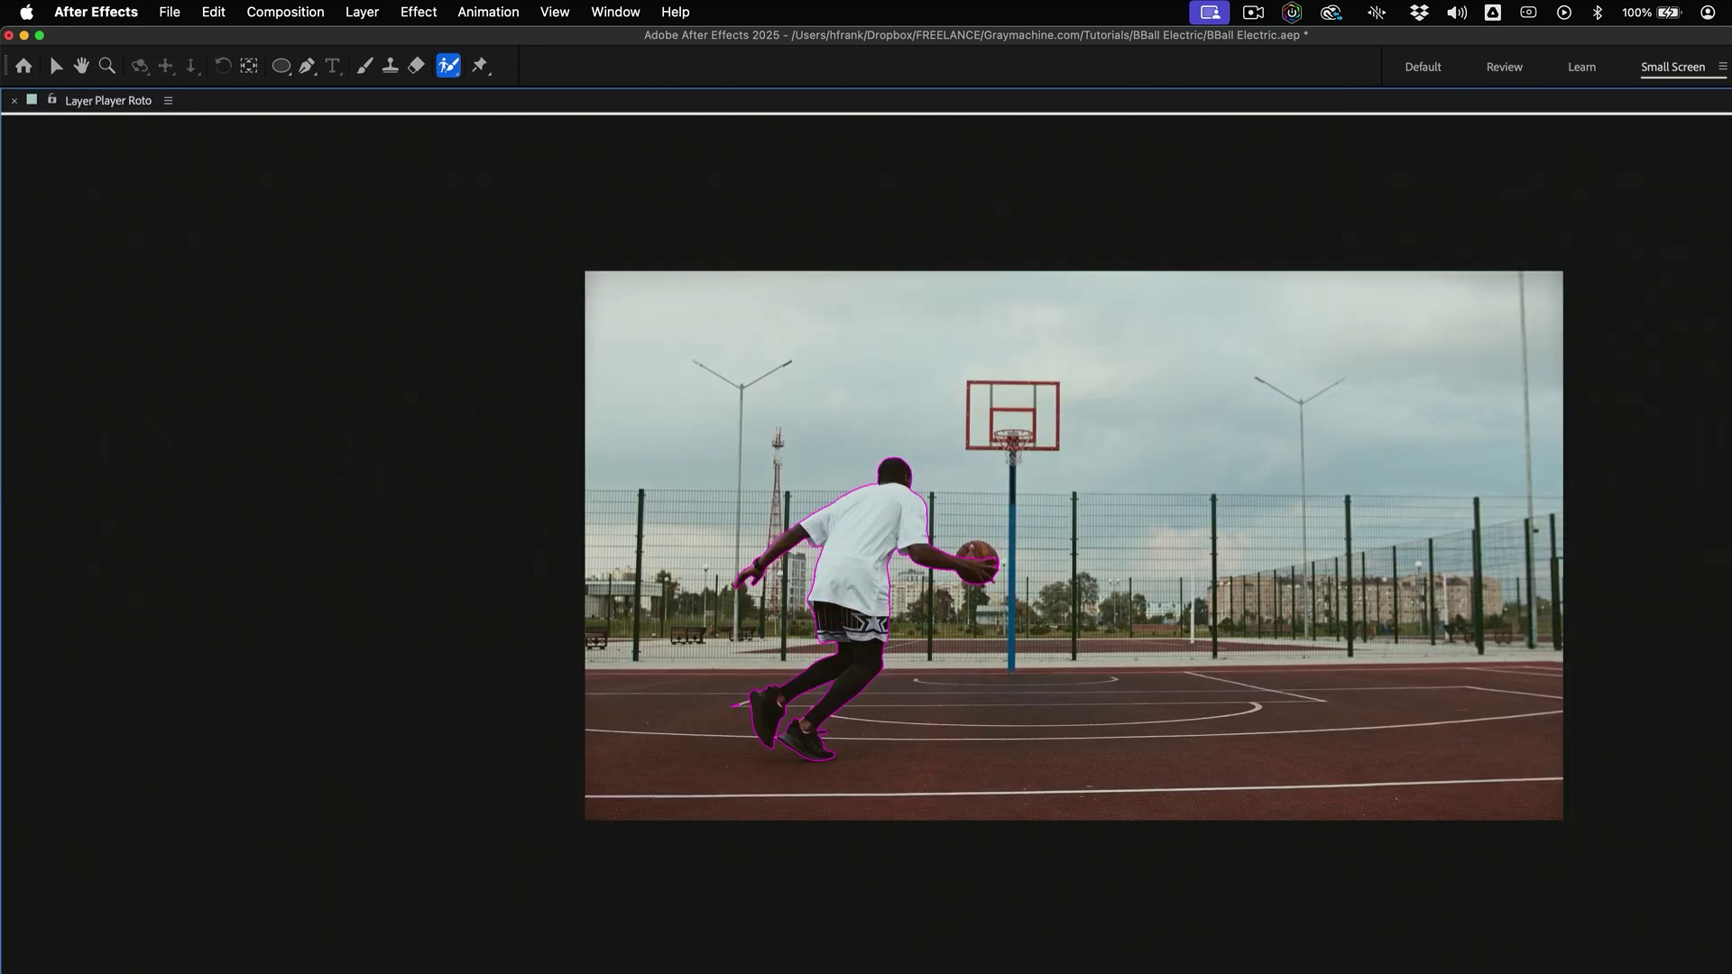
Close the layer viewer and scrub through the first second of BBall FX Main Demo to check the roto cutout, stopping at 0:00:00:16
left_click(1097, 896)
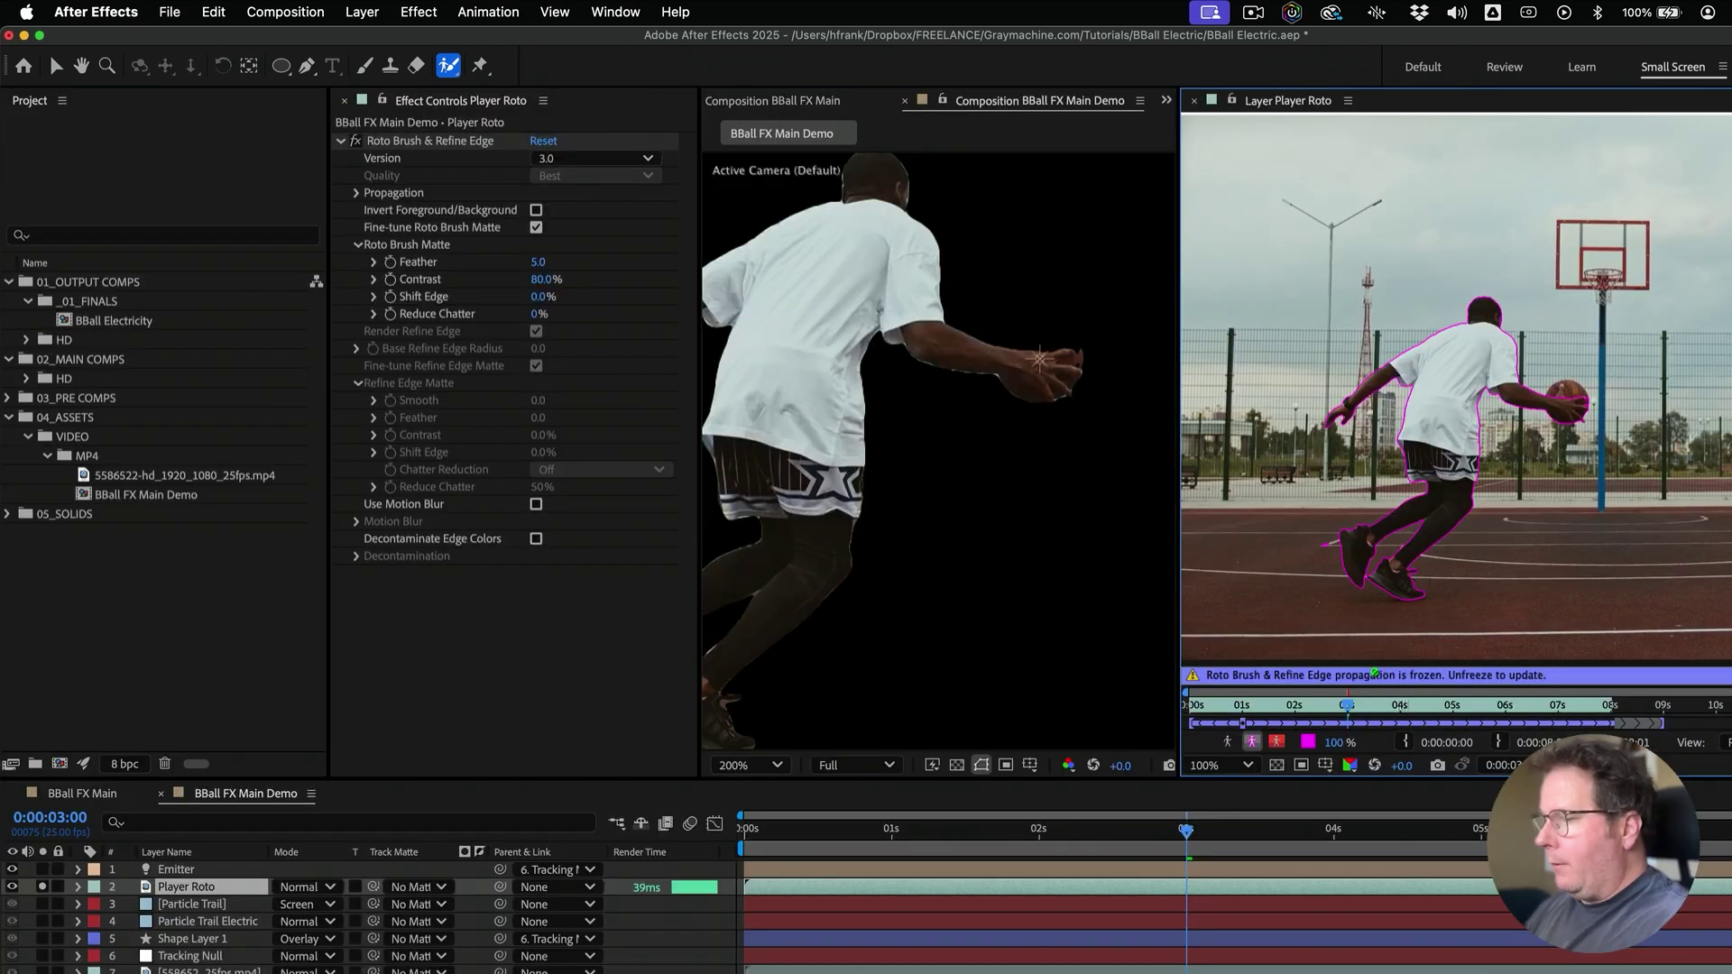
left_click(1194, 100)
left_click_drag(857, 850, 874, 892)
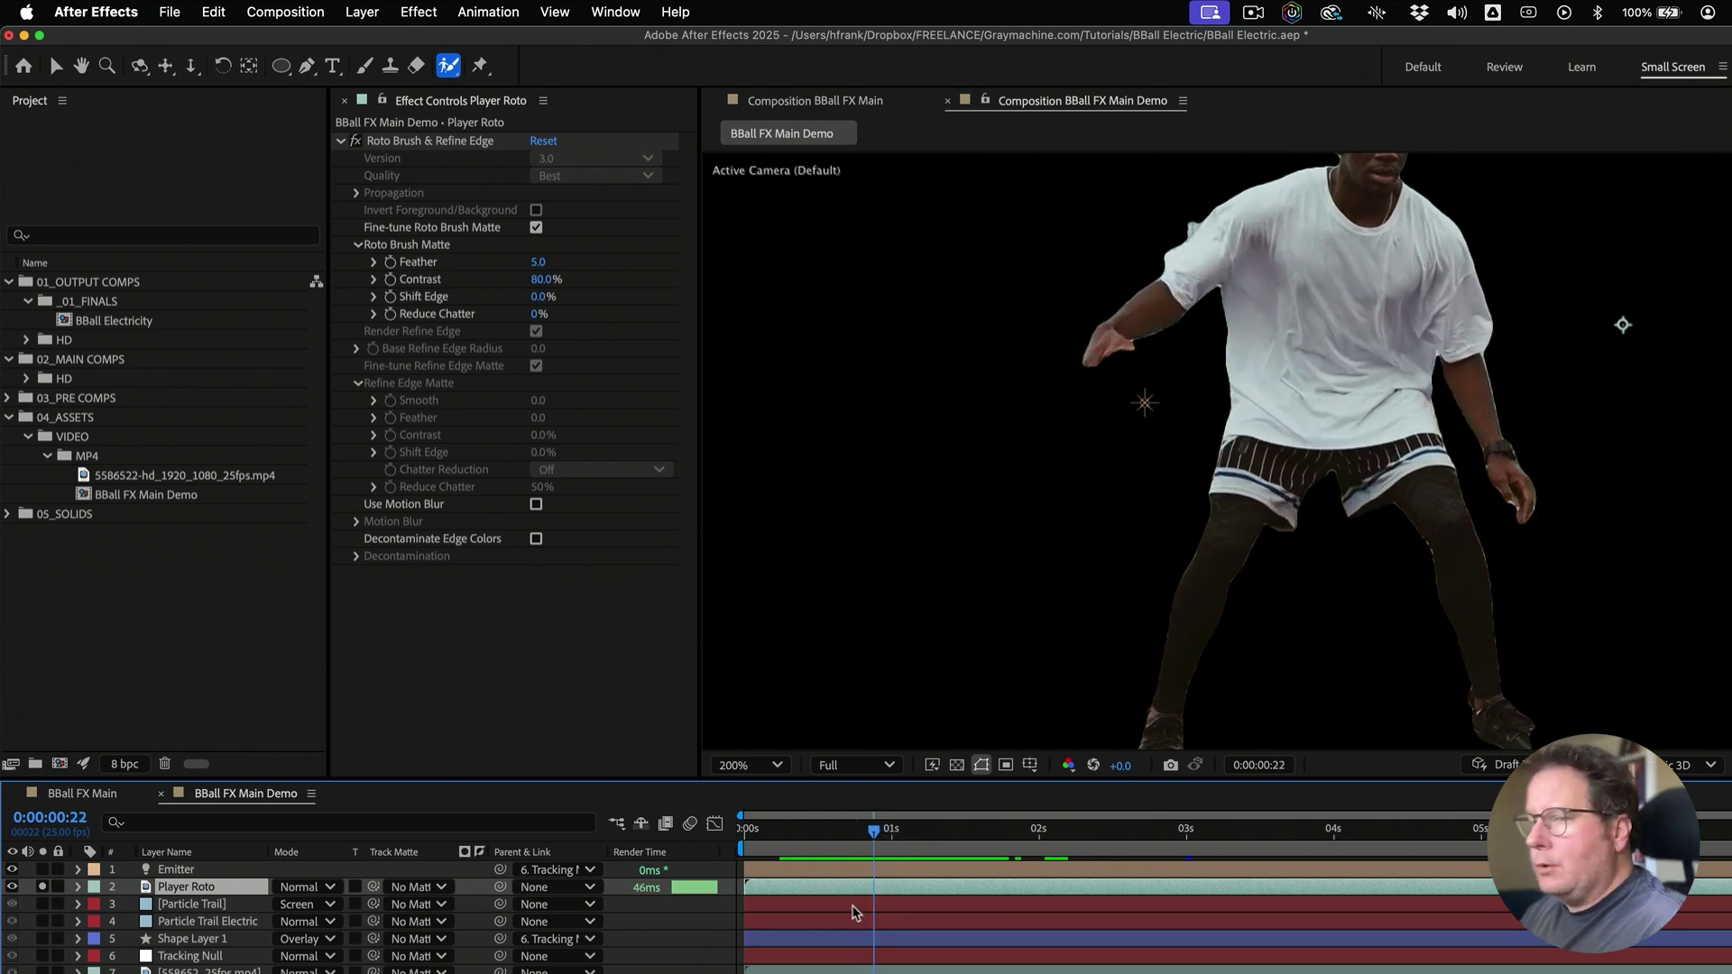
left_click_drag(876, 831, 839, 832)
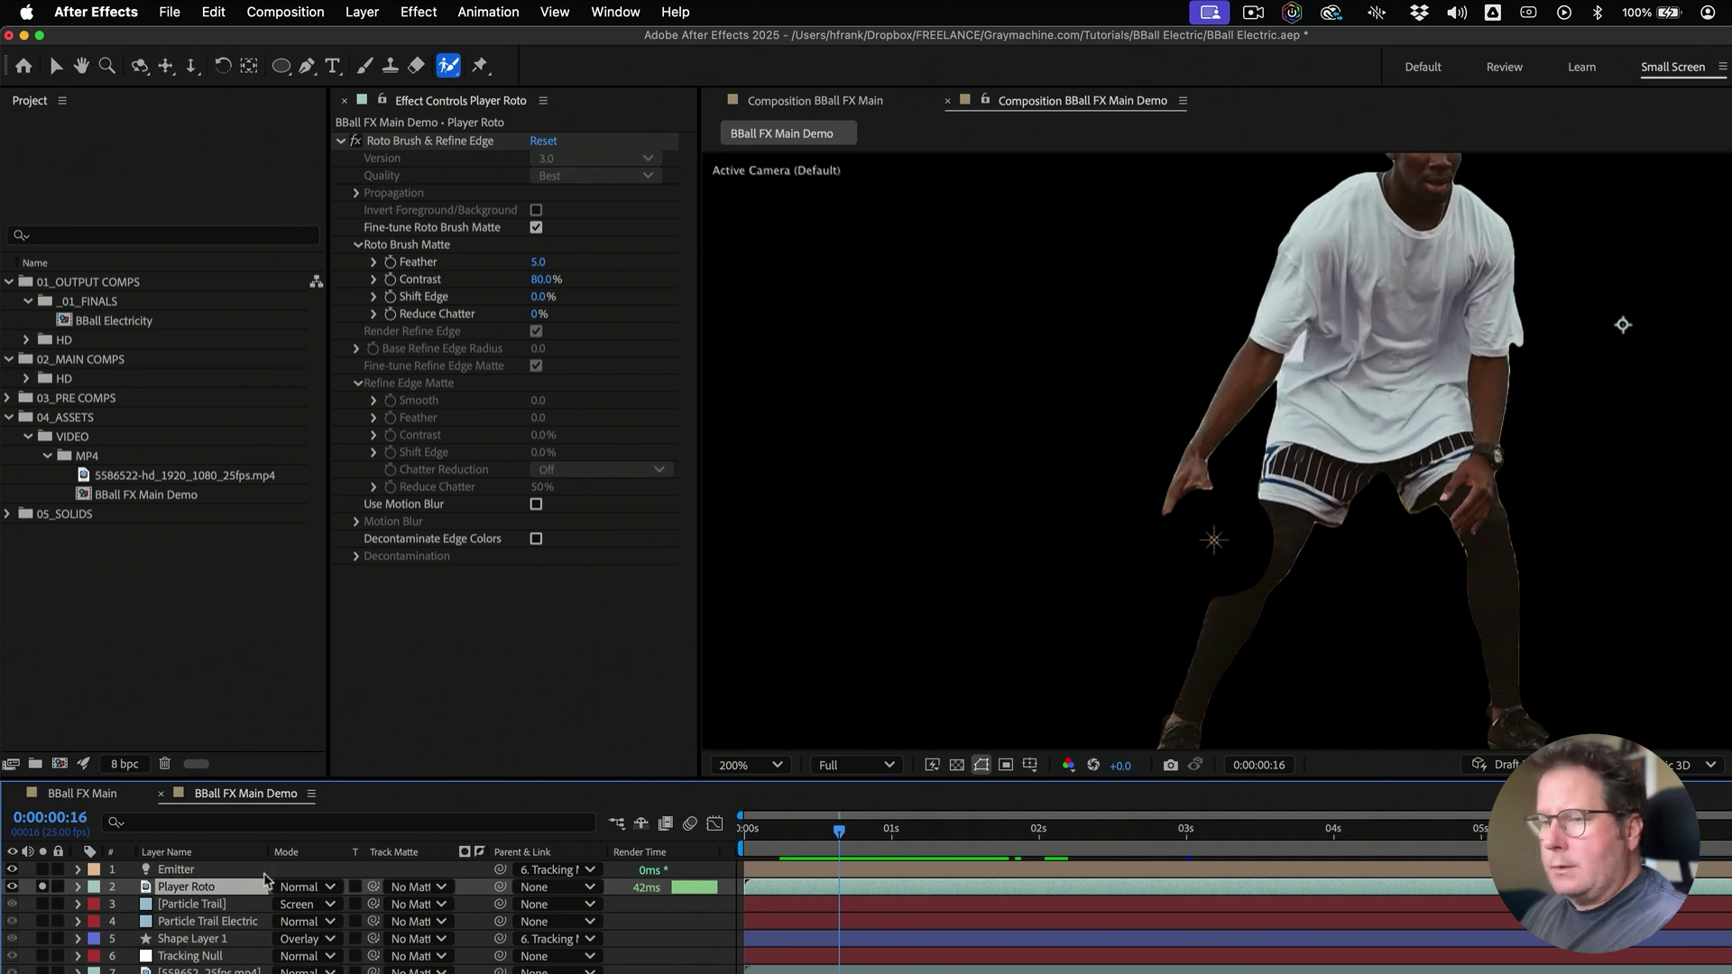
Try pre-composing the Player Roto layer as Player Roto Comp with all attributes moved into the new composition, and undo it
key("super+shift+c")
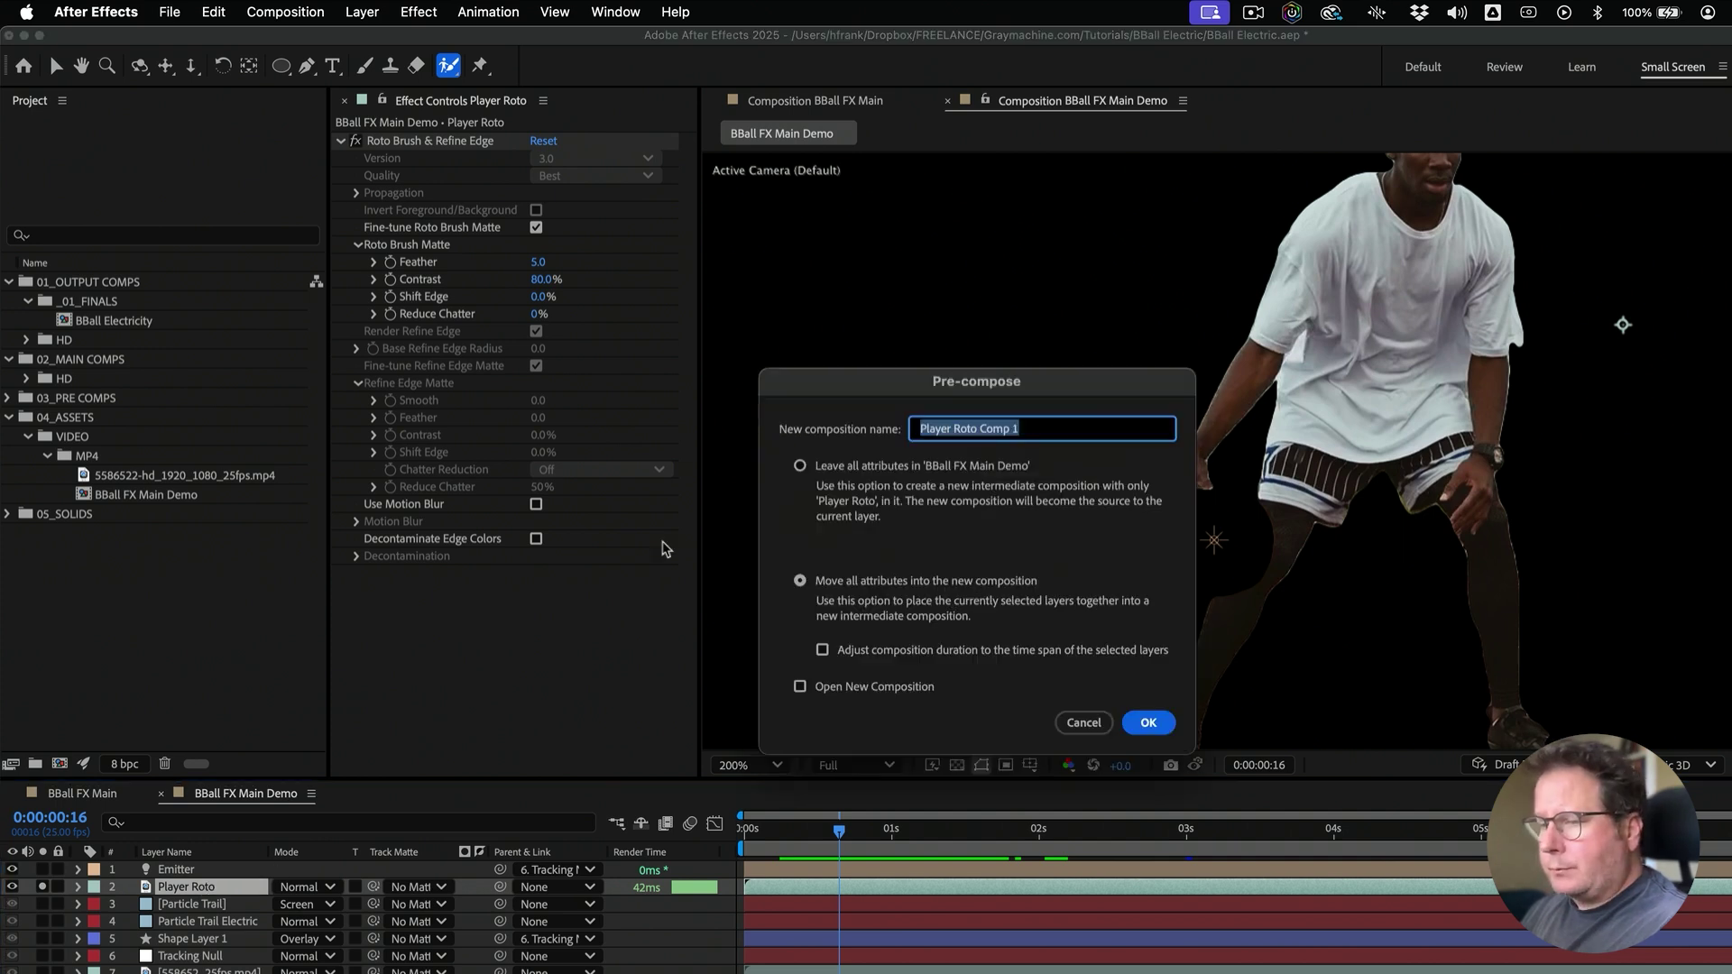
left_click(1052, 429)
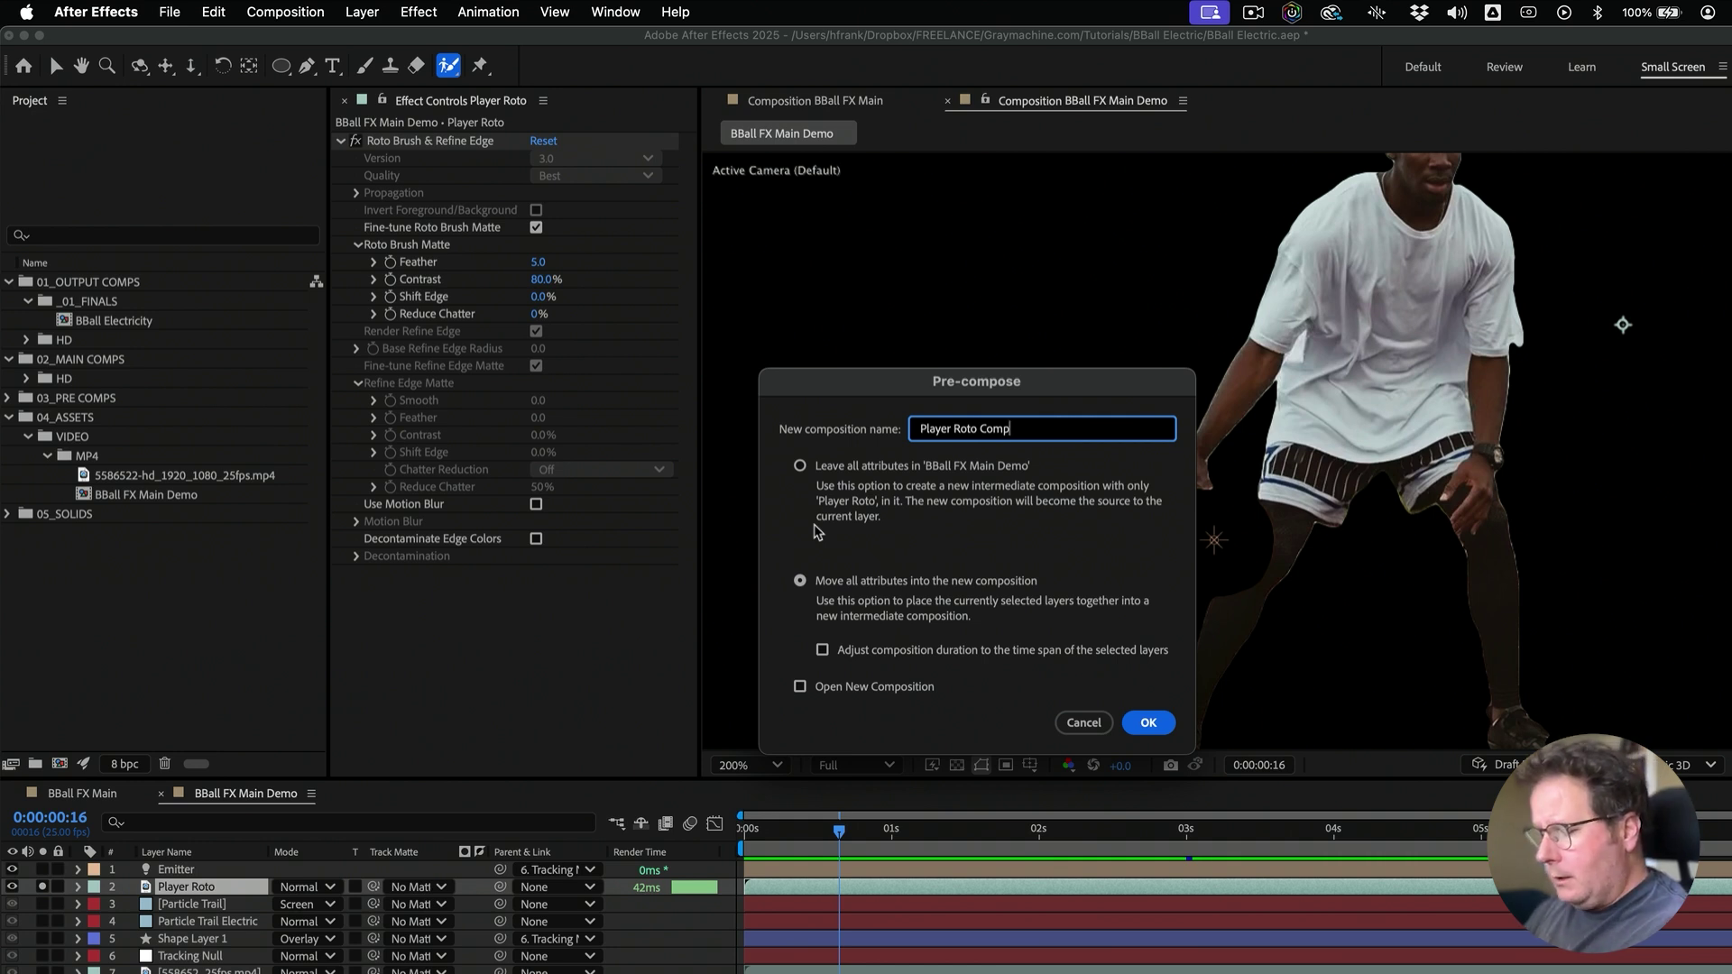
key("Return")
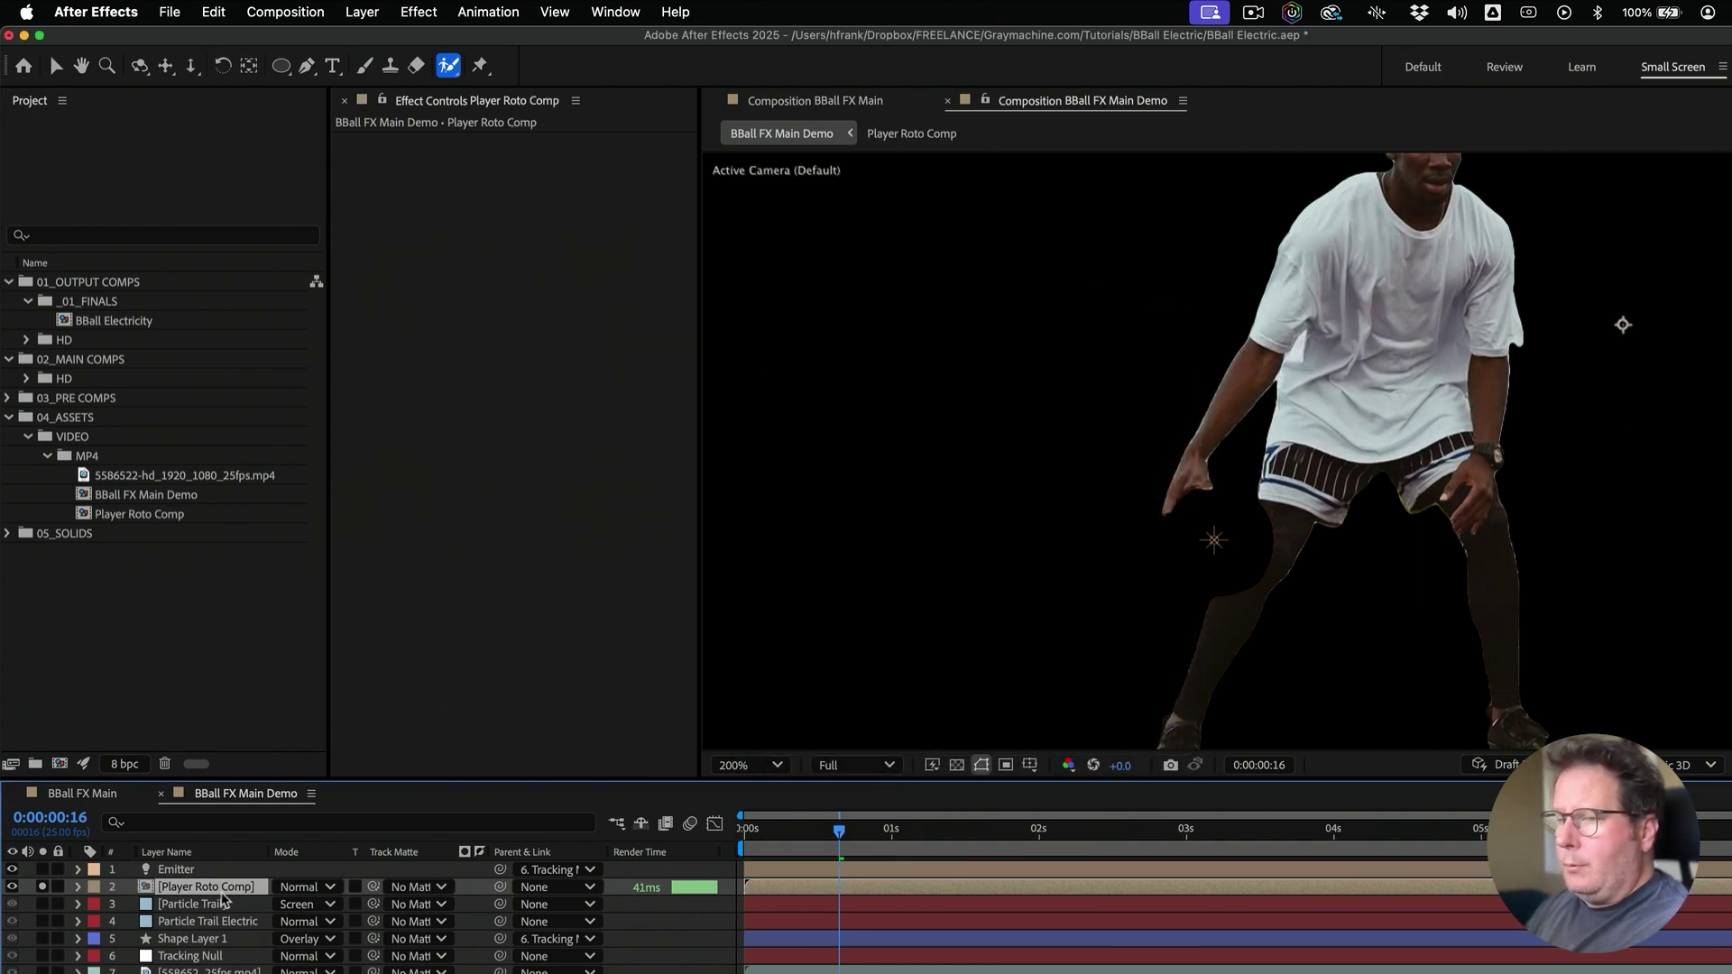
key("cmd+z")
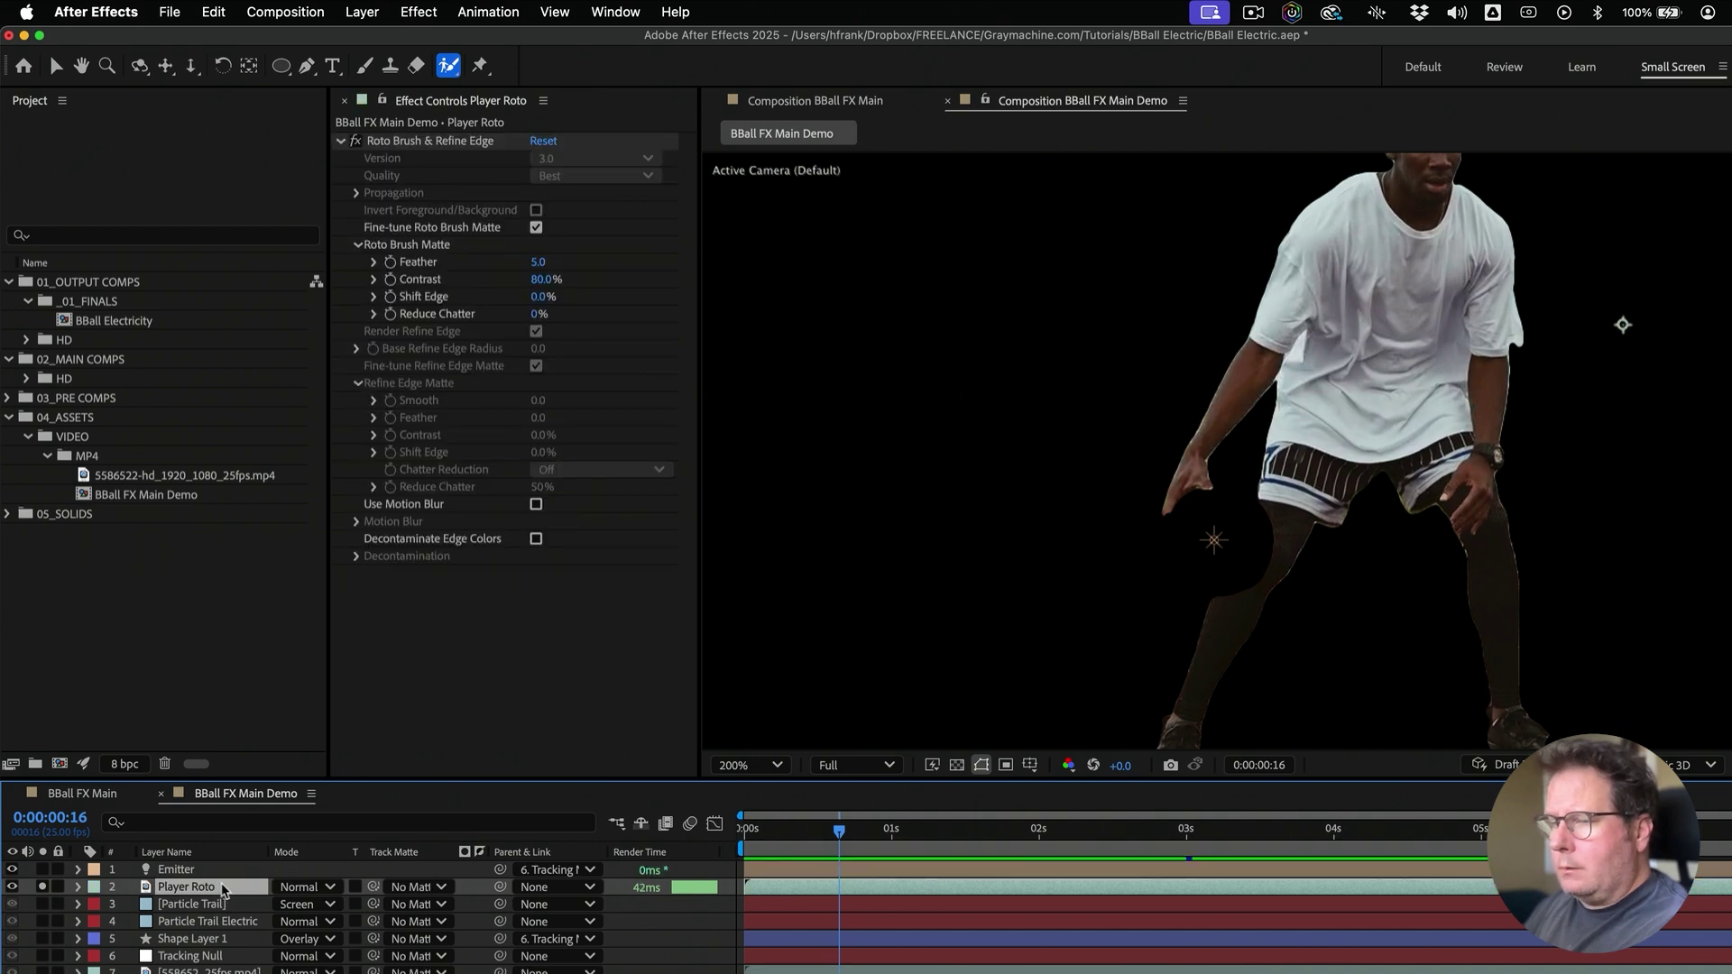
Try pre-composing the Player Roto layer with all attributes left in BBall FX Main Demo, and undo it
key("cmd+shift+c")
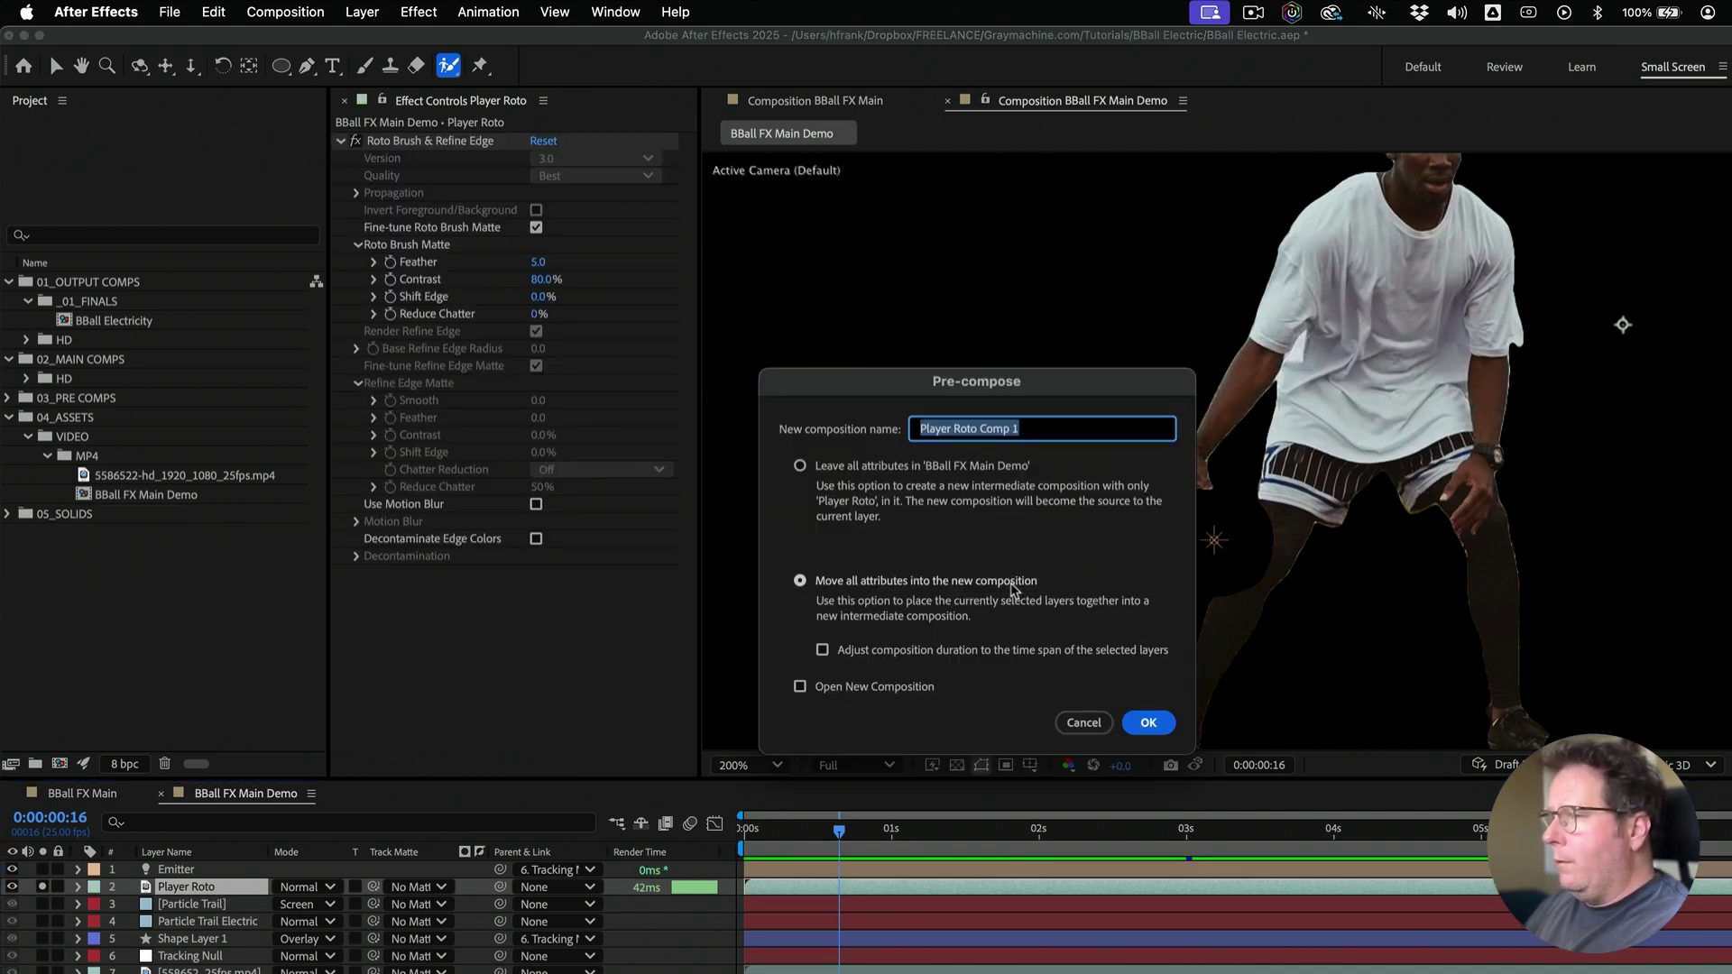
key("Escape")
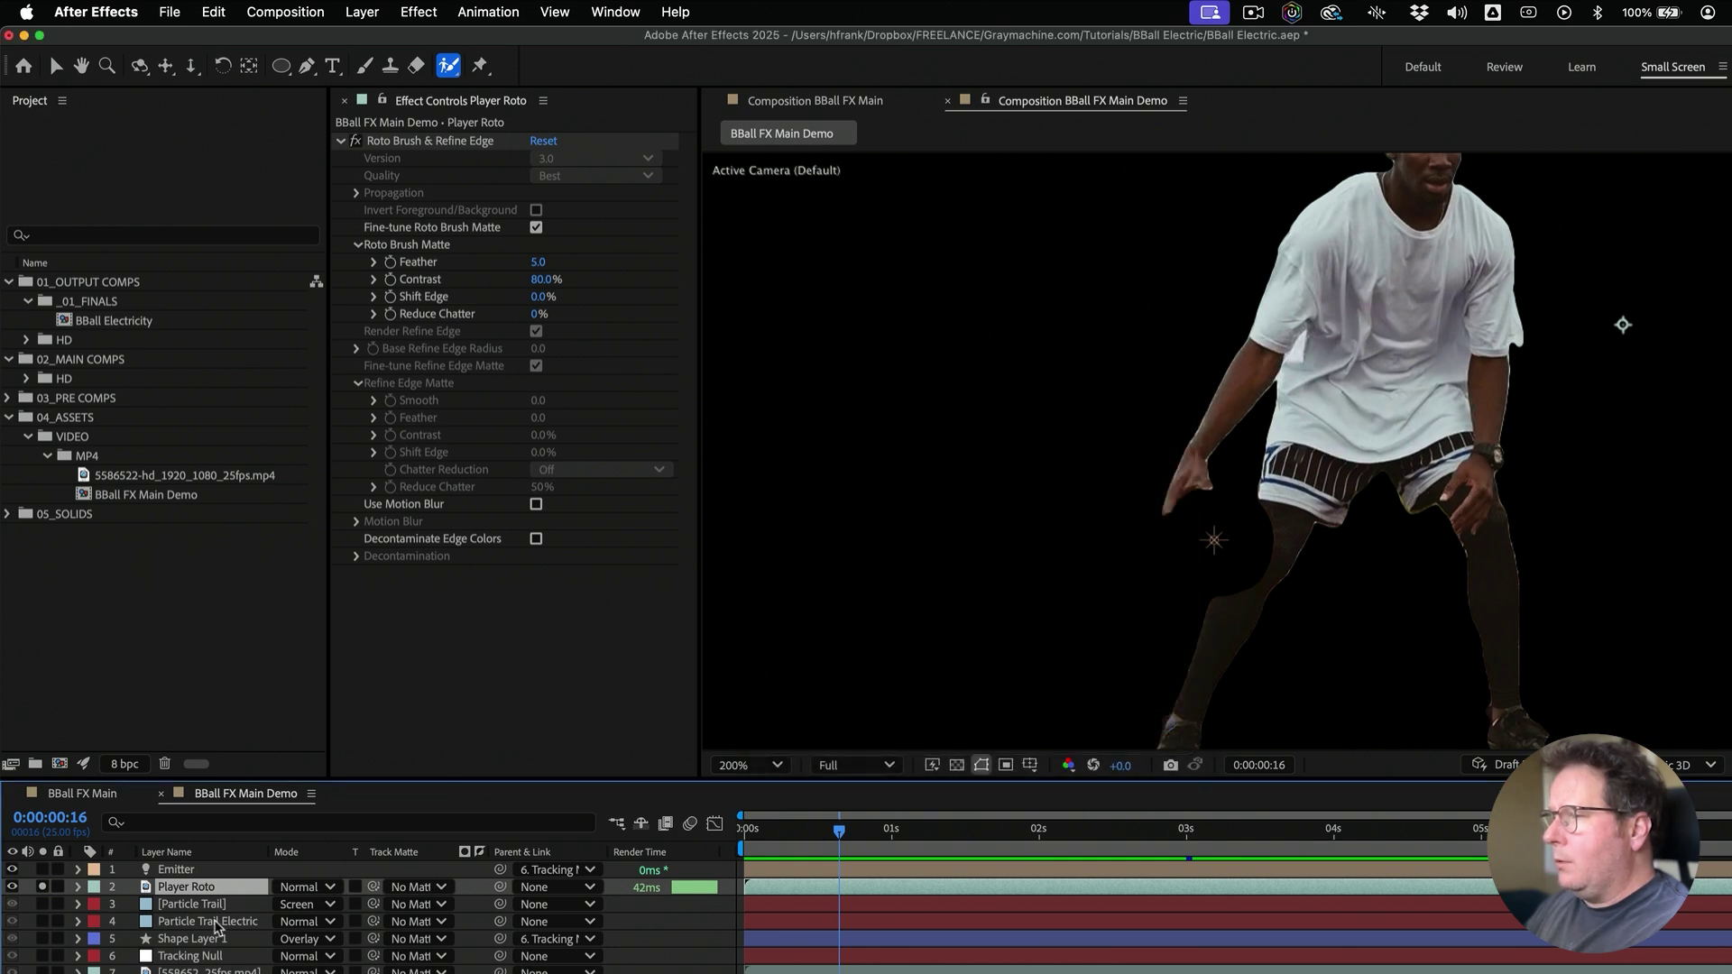
key("e")
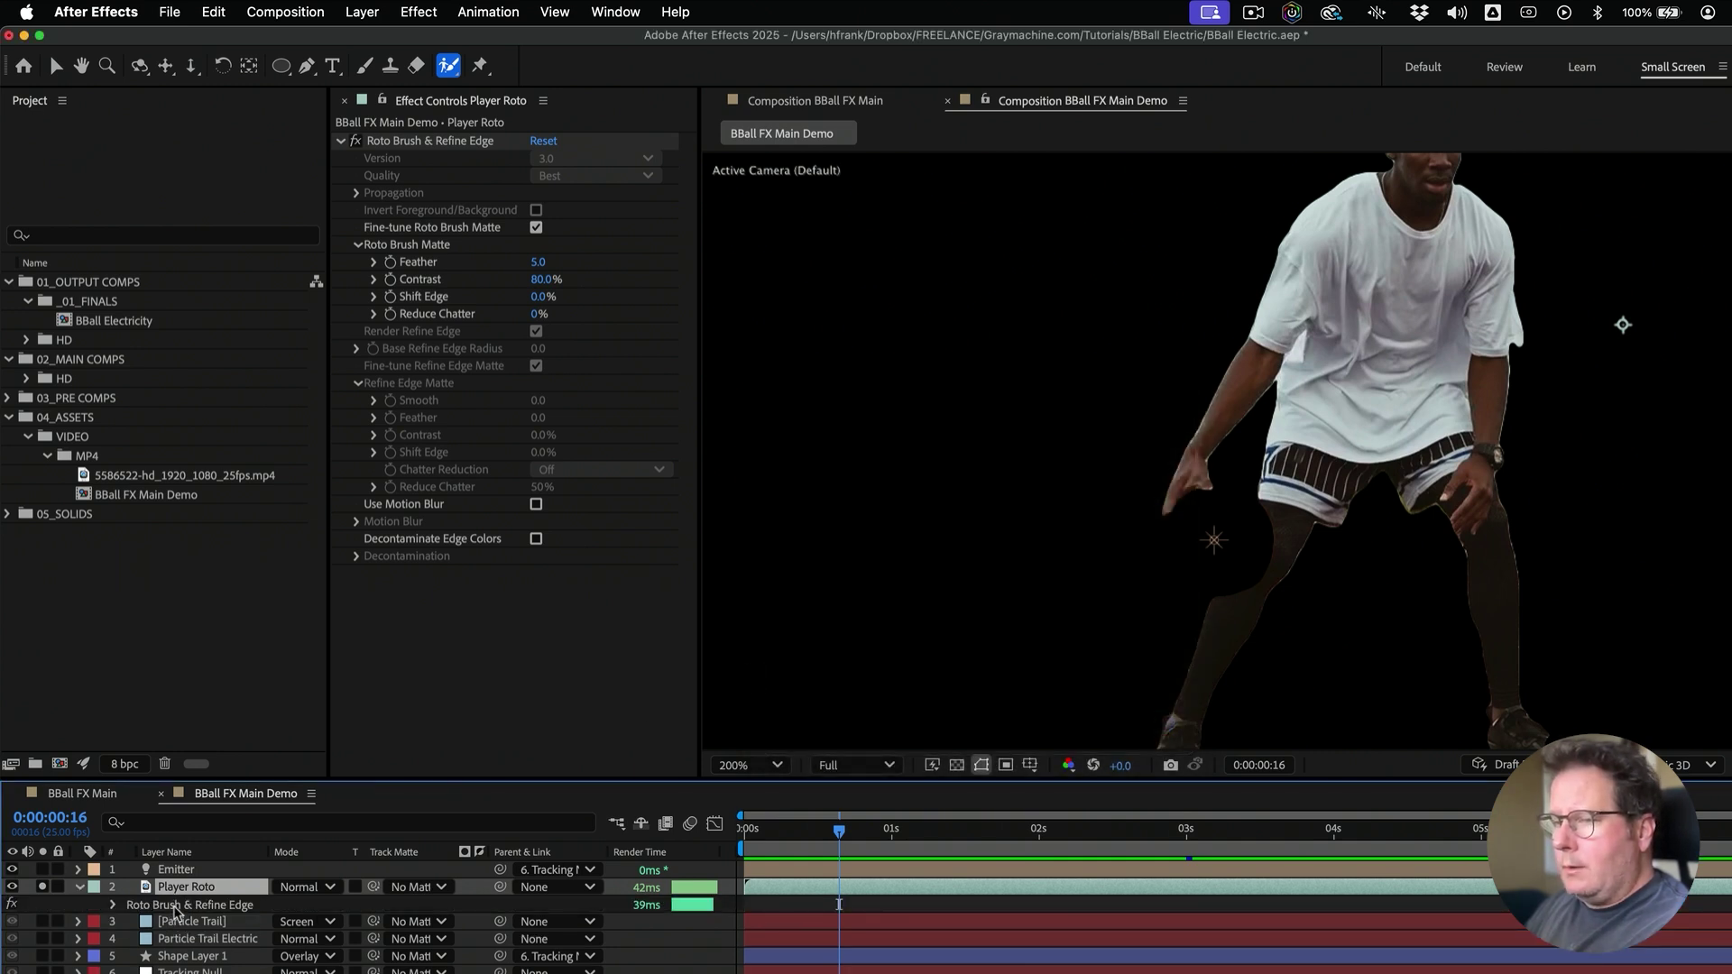
key("super+shift+c")
left_click(864, 468)
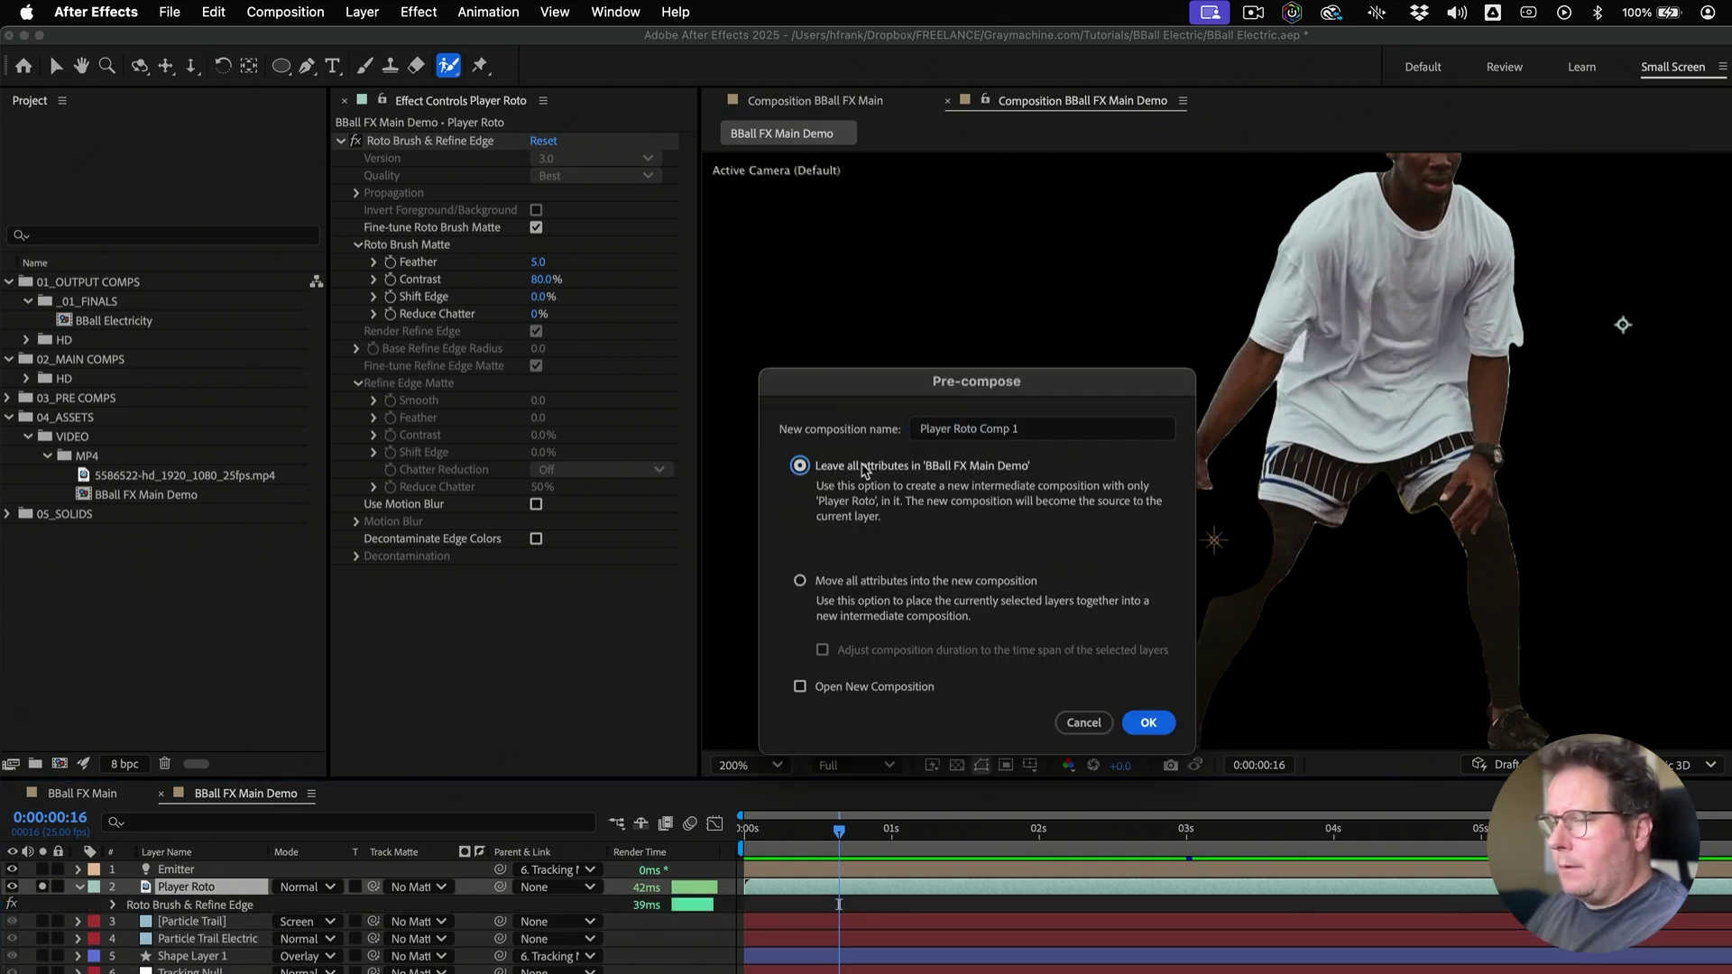
key("Return")
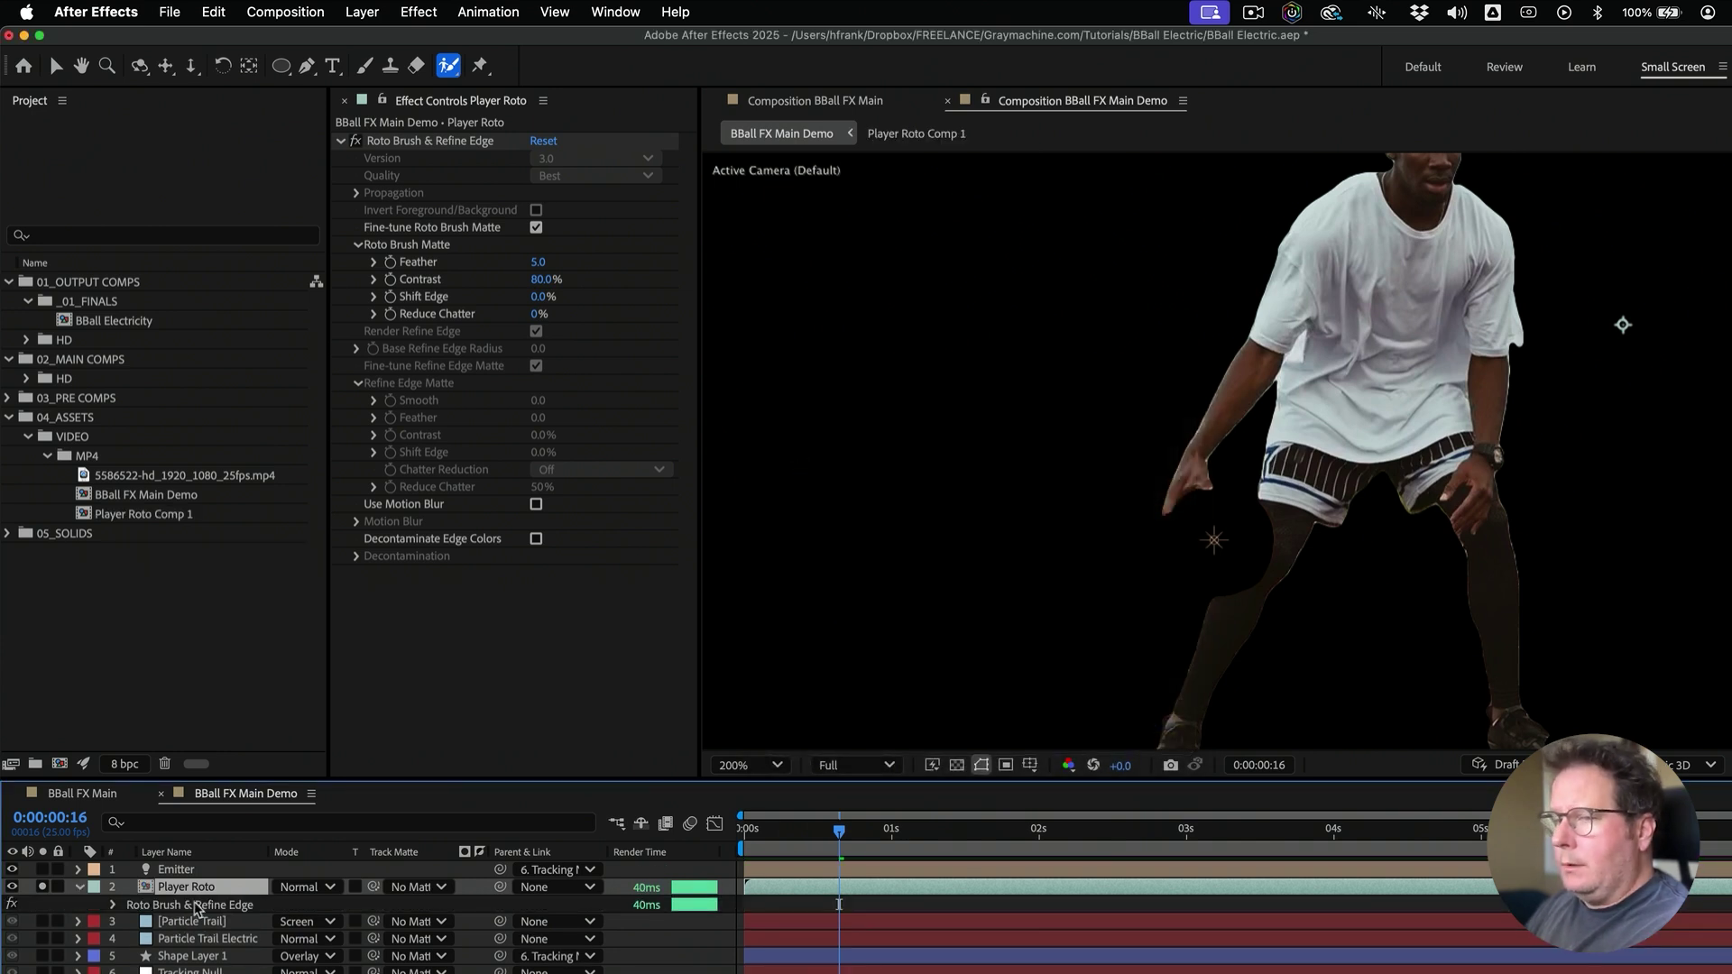
key("super+z")
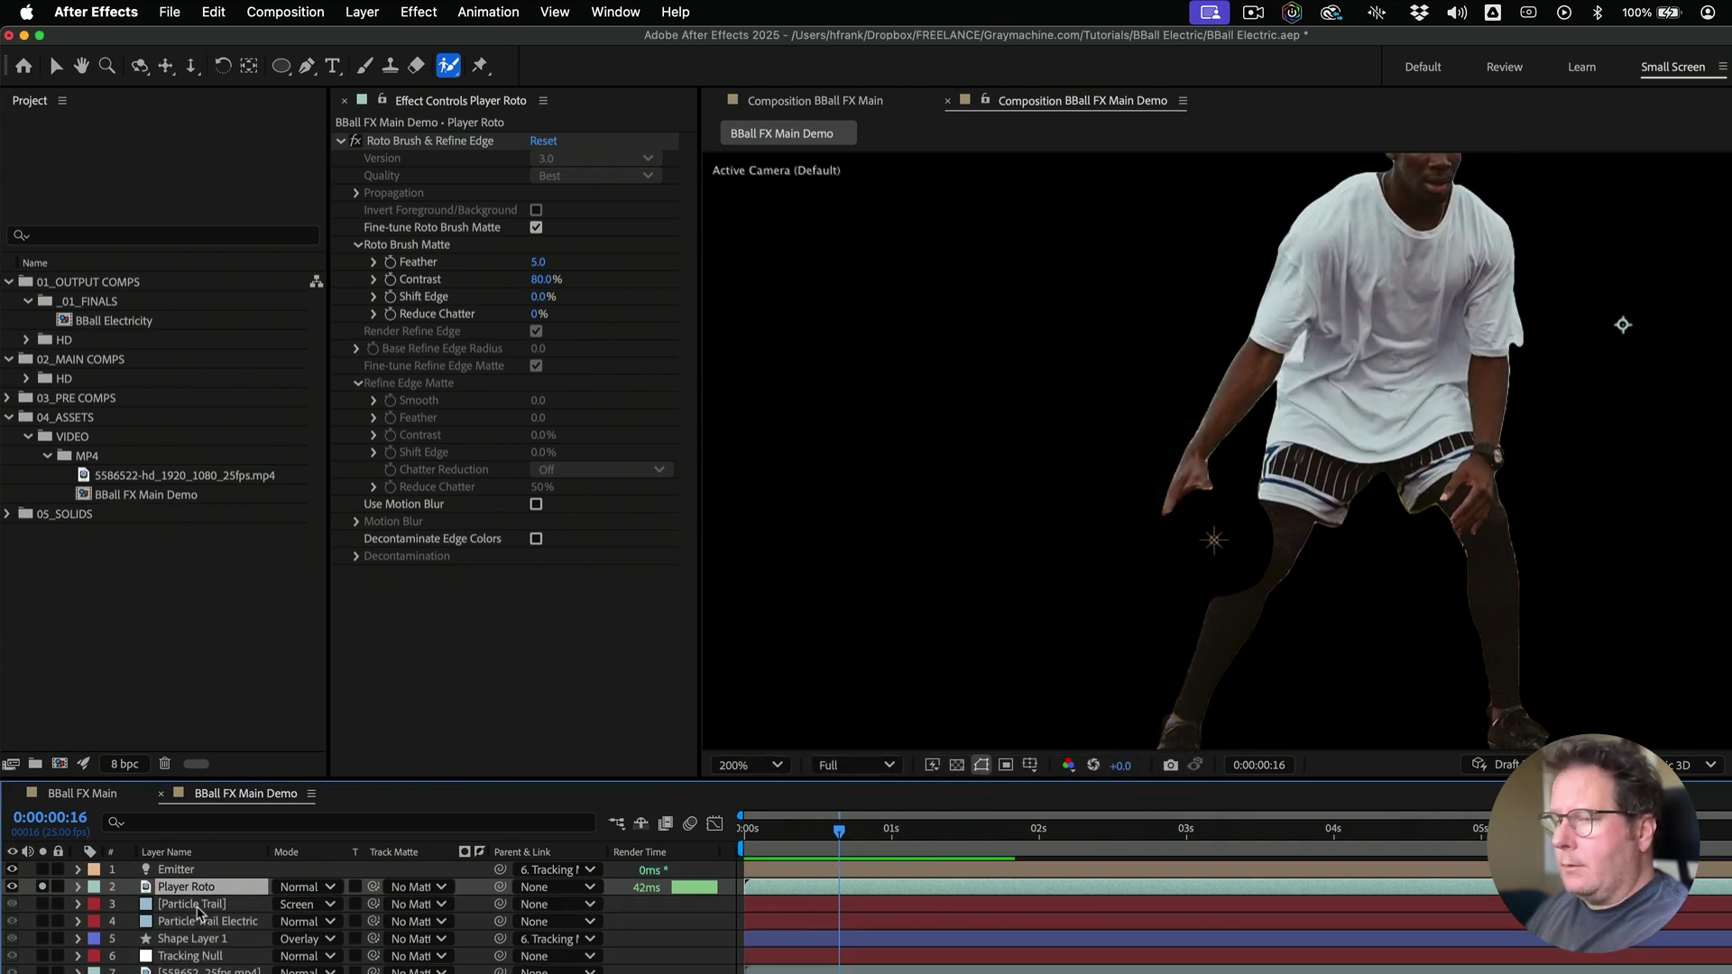
Pre-compose the Player Roto layer as Player Roto Comp, moving all attributes into the new composition
key("super+shift+c")
left_click(799, 580)
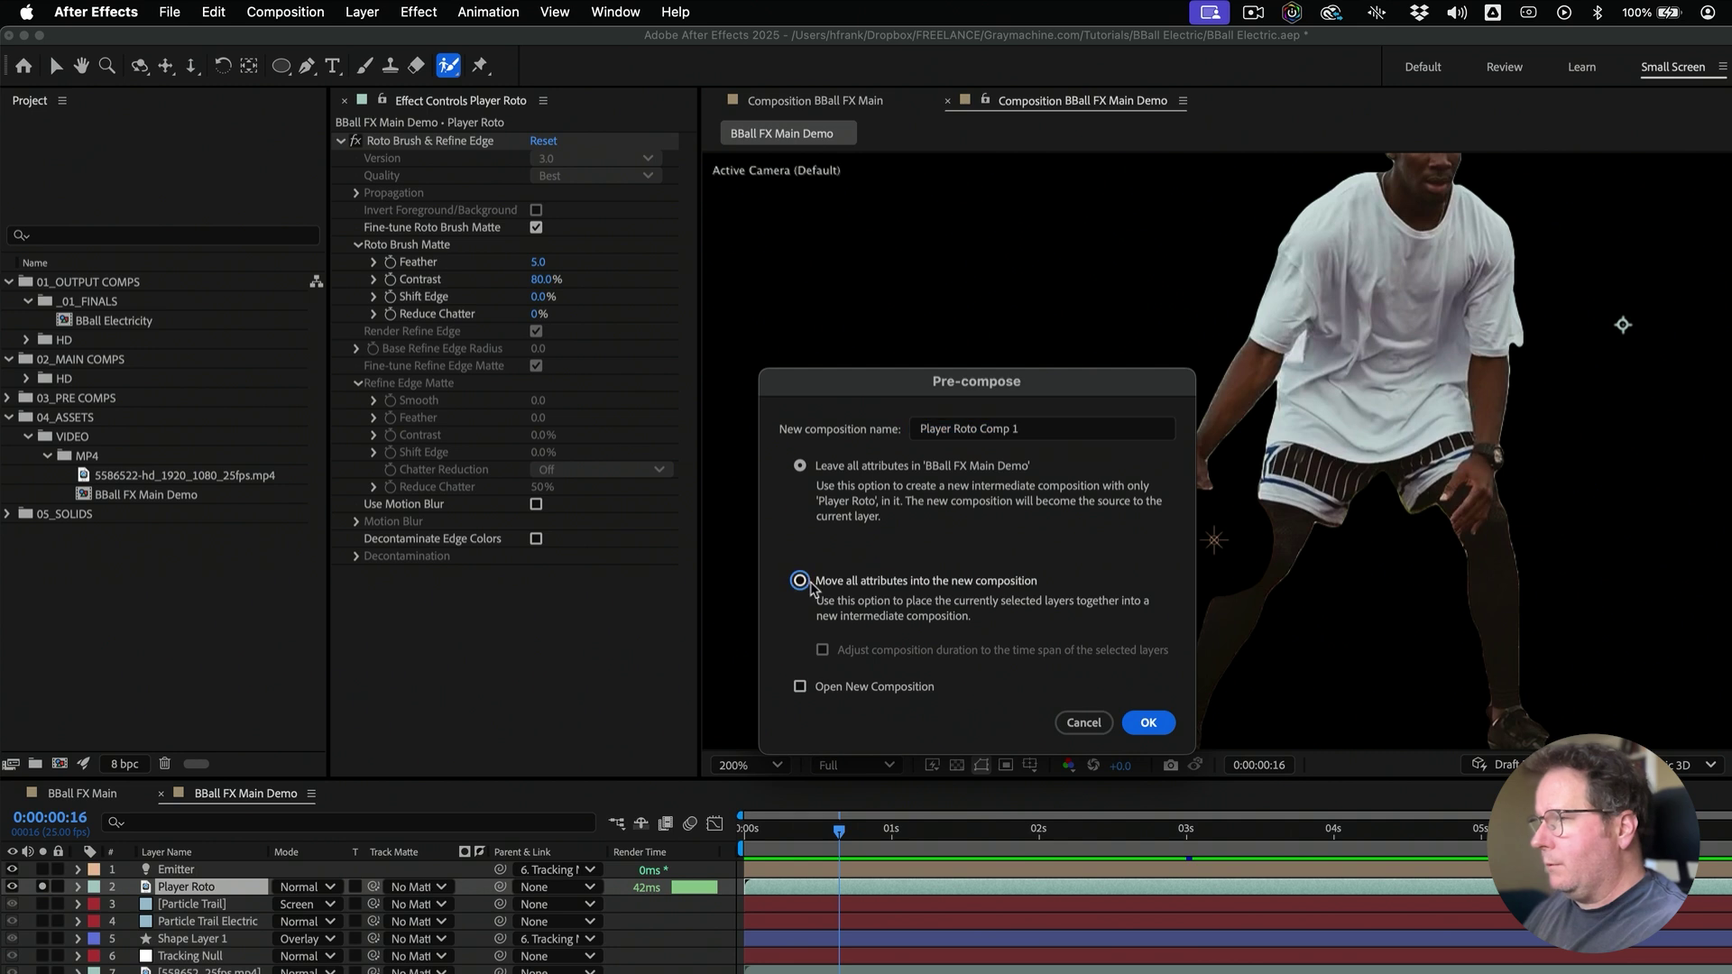
left_click(1087, 426)
key("BackSpace")
key("BackSpace")
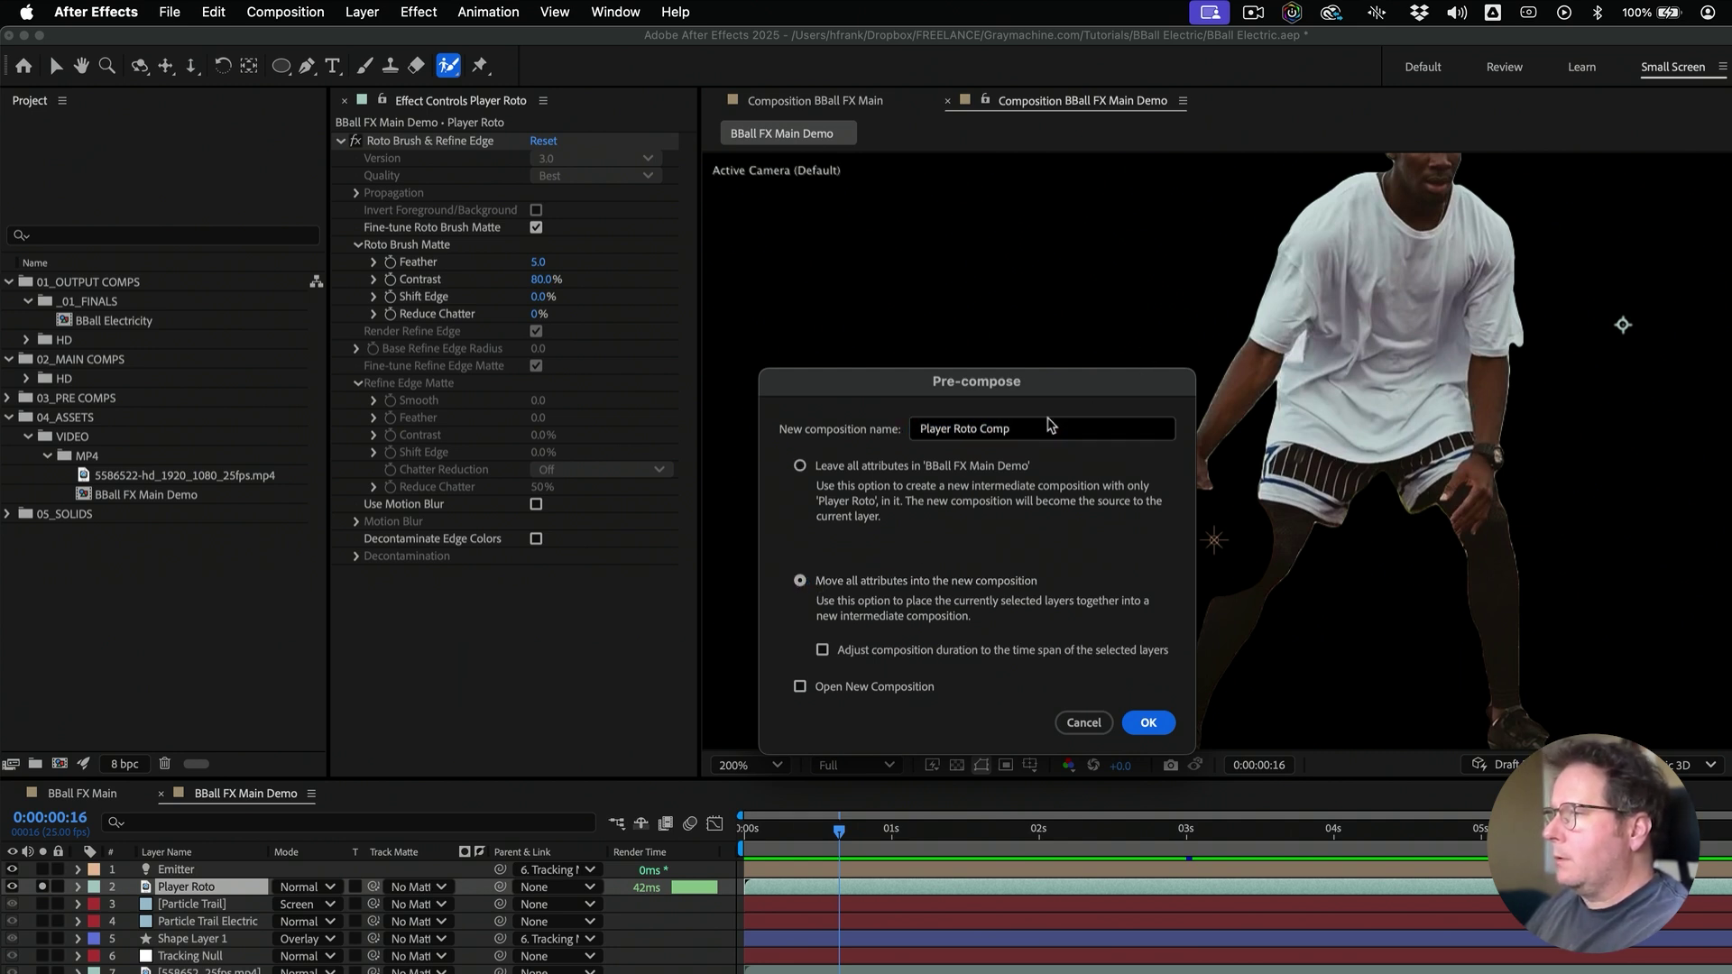
key("Return")
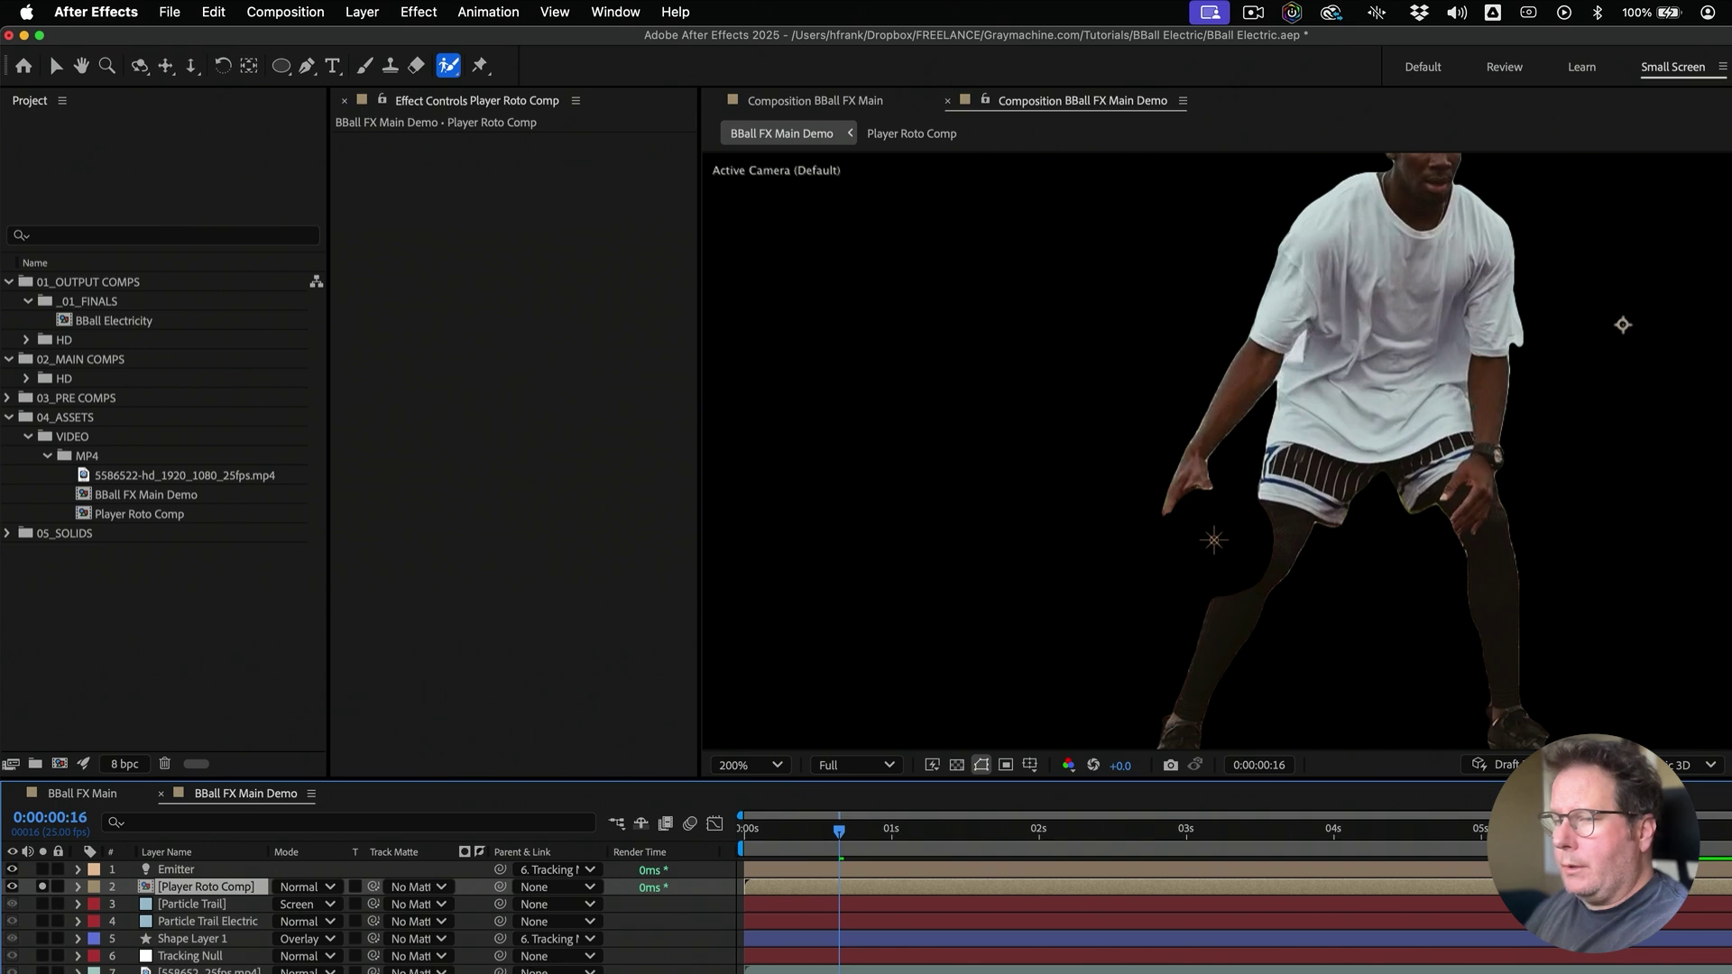
Switch to the Selection tool and open the Player Roto Comp pre-composition with the player's legs in view
double_click(213, 896)
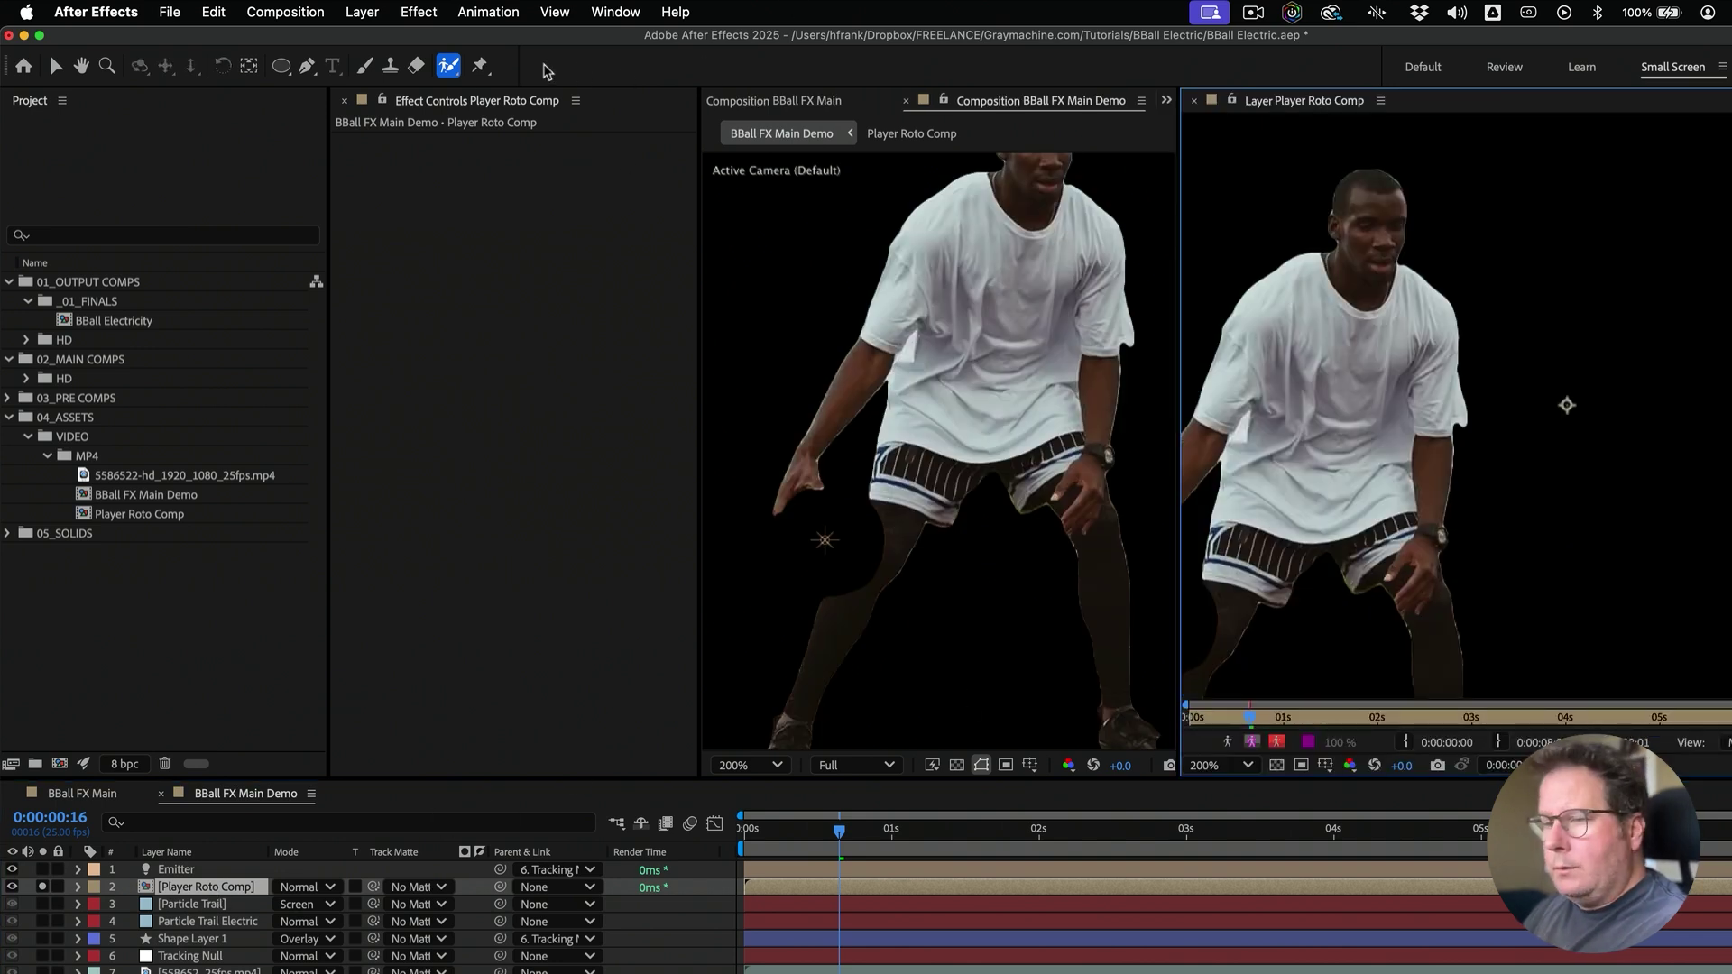
left_click(55, 66)
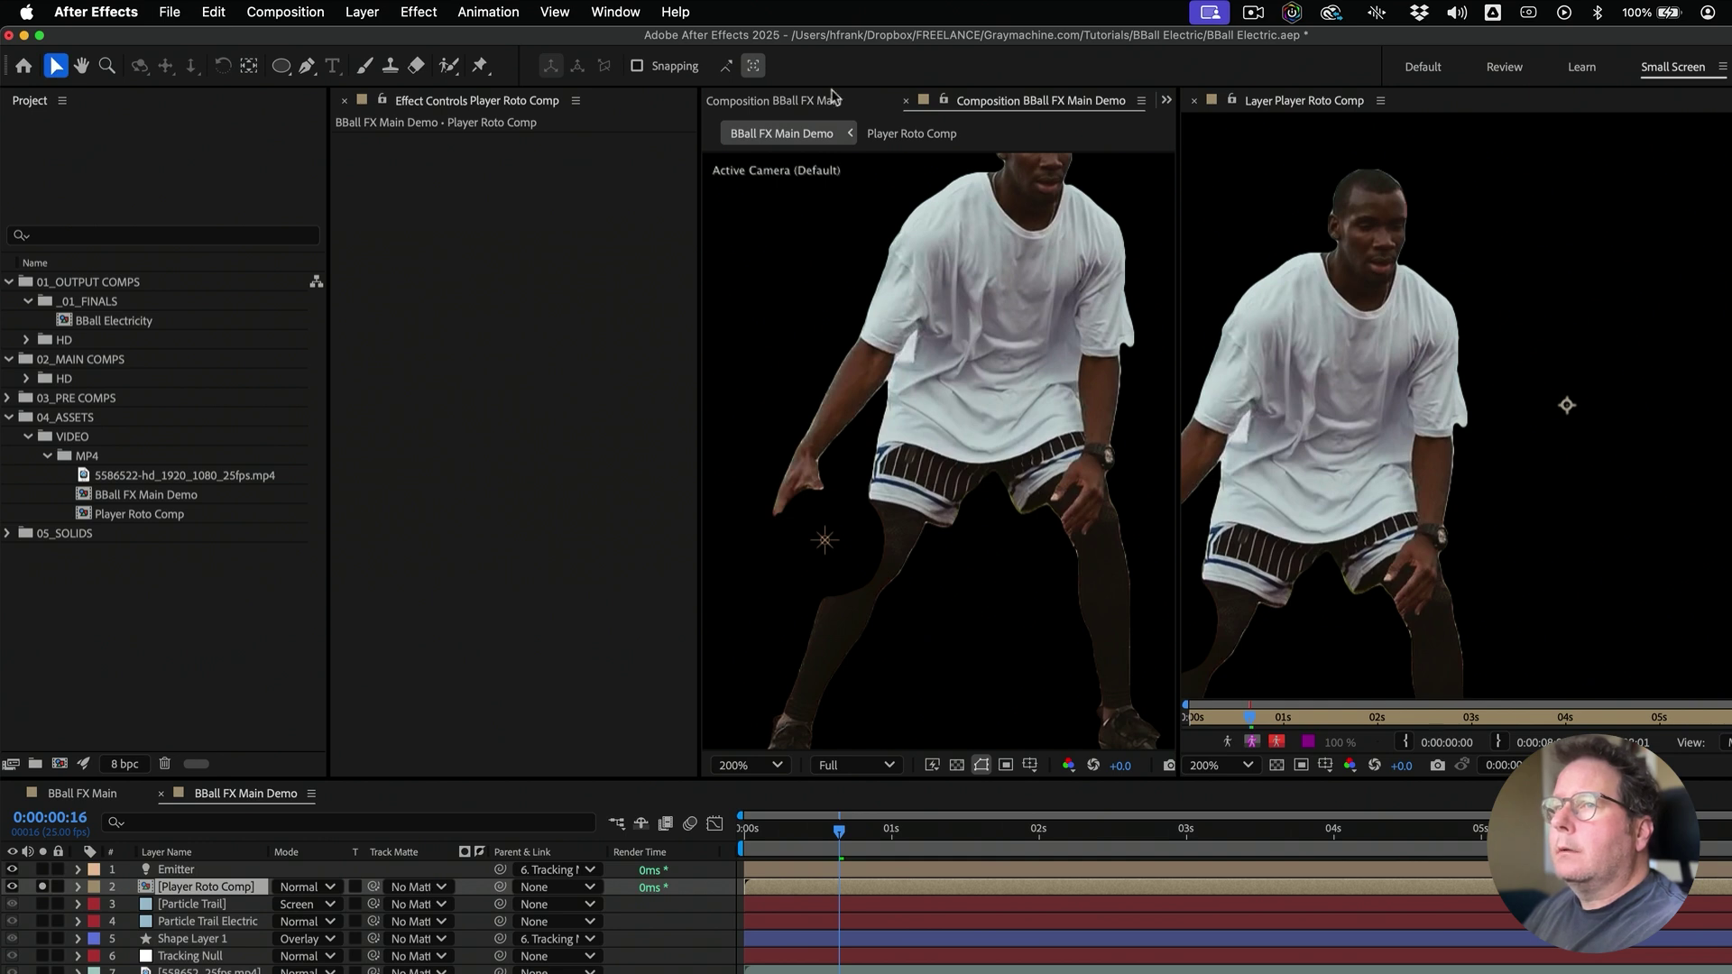
left_click(1194, 100)
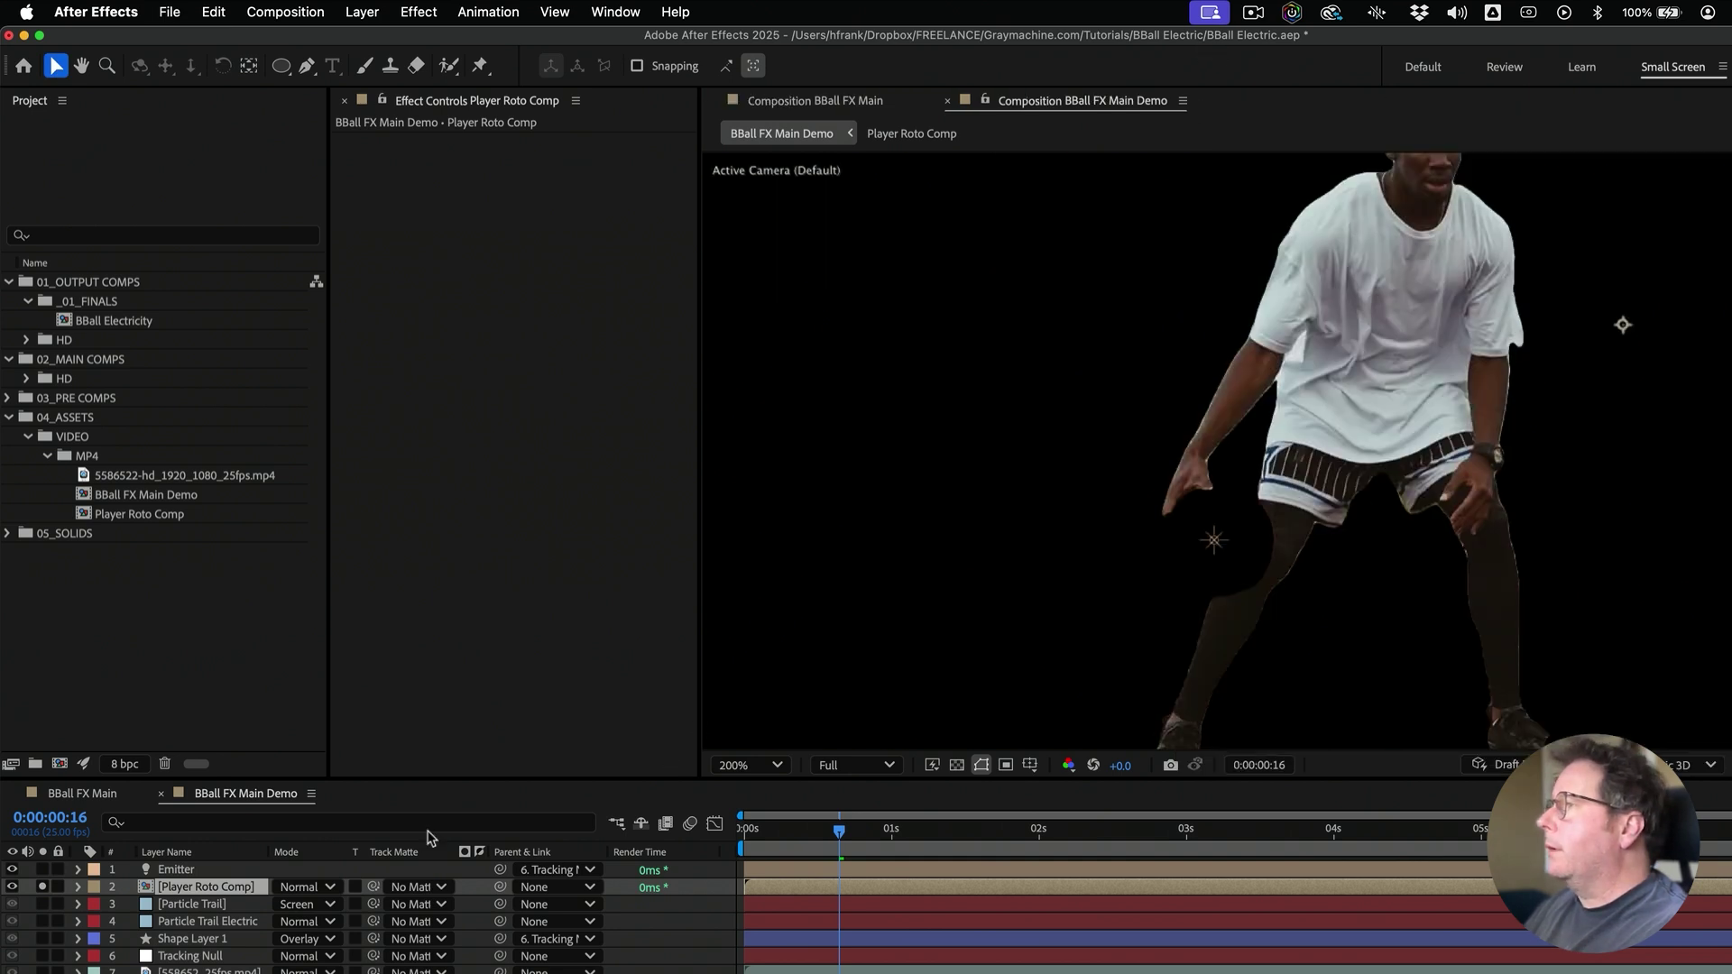
left_click_drag(1173, 411, 1095, 438)
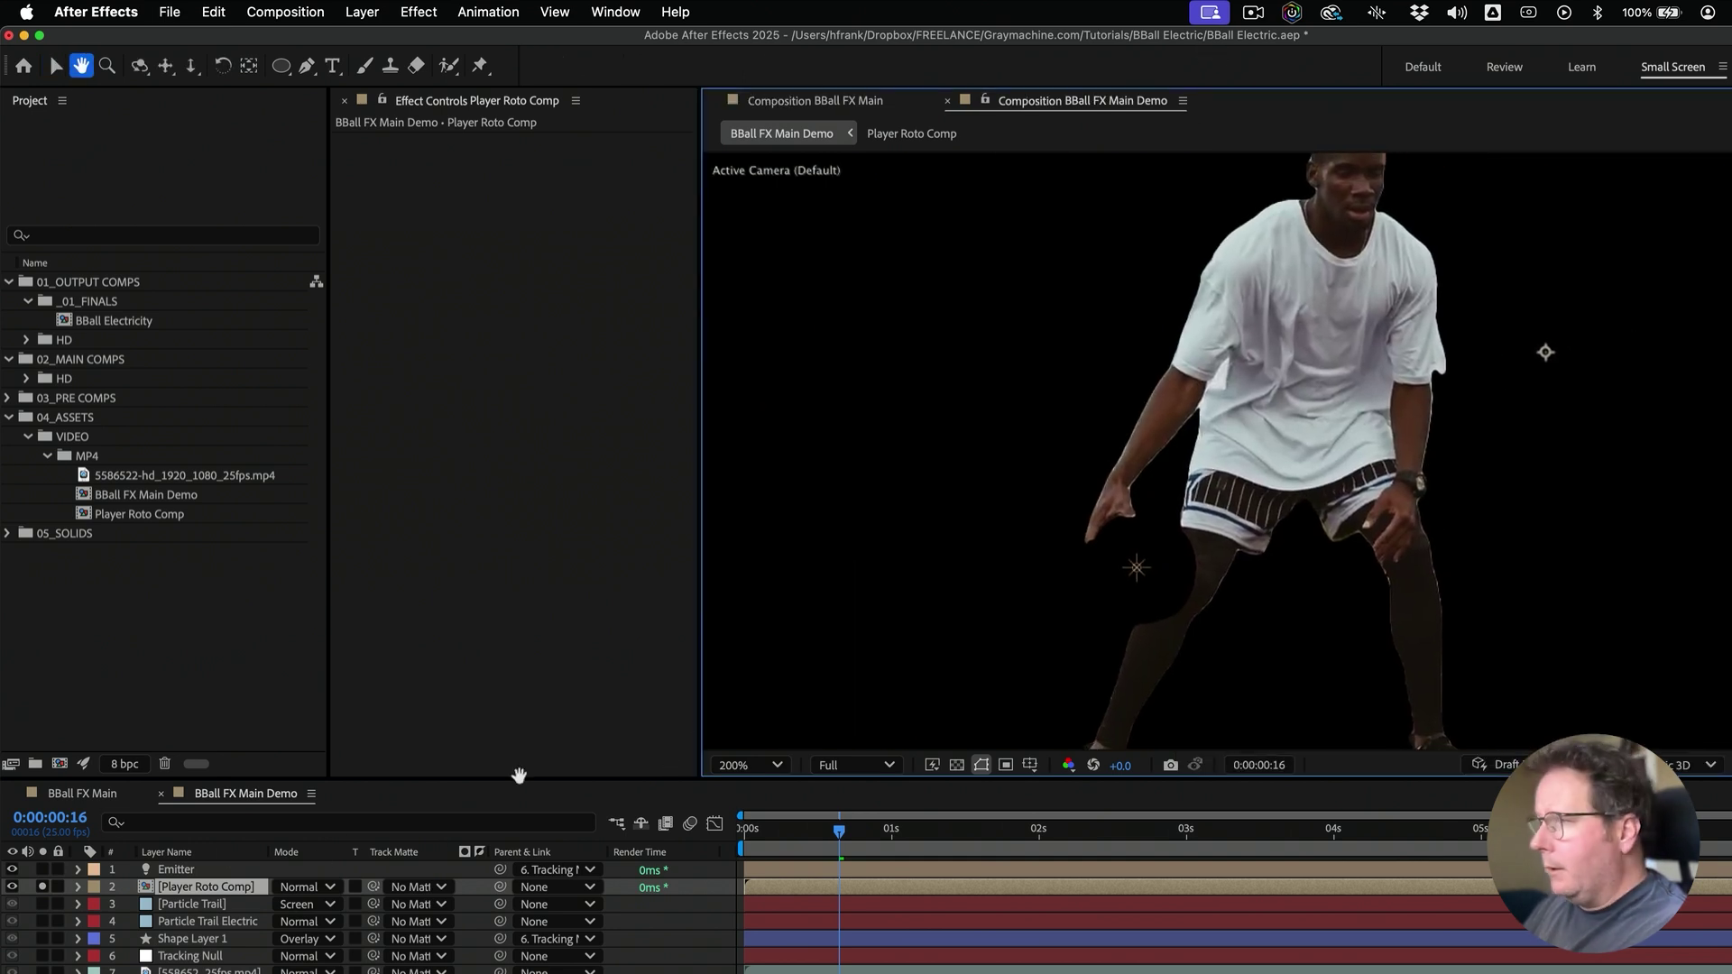
double_click(206, 889)
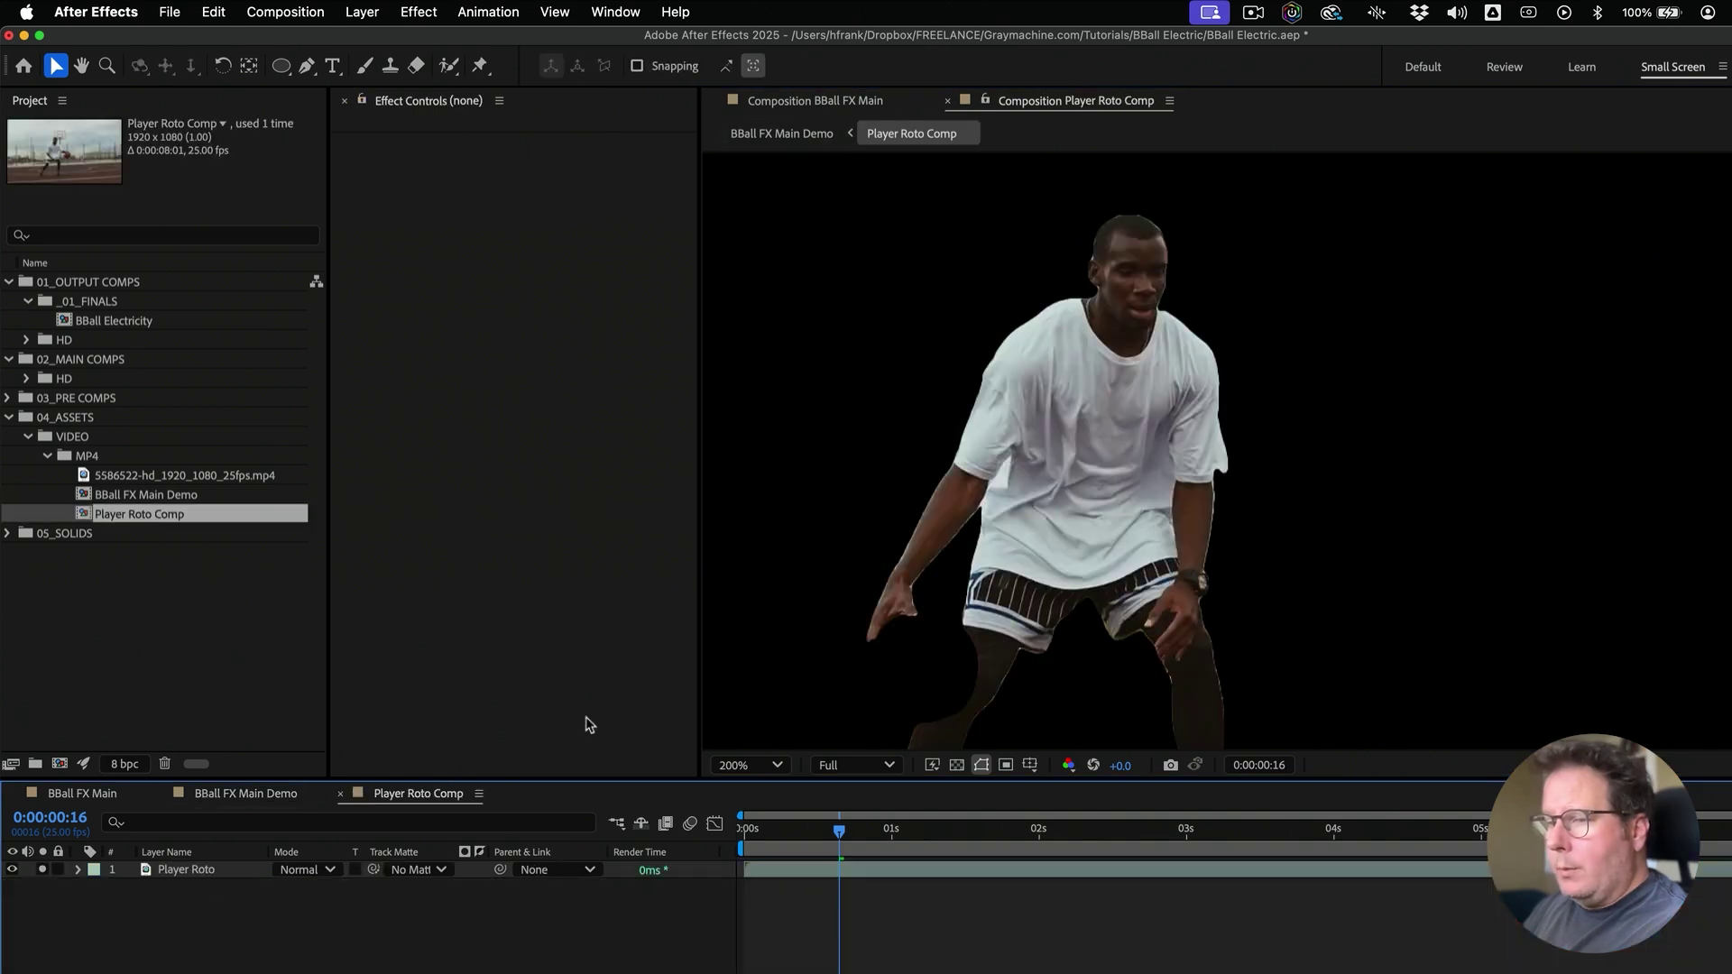
left_click_drag(1271, 448, 1303, 283)
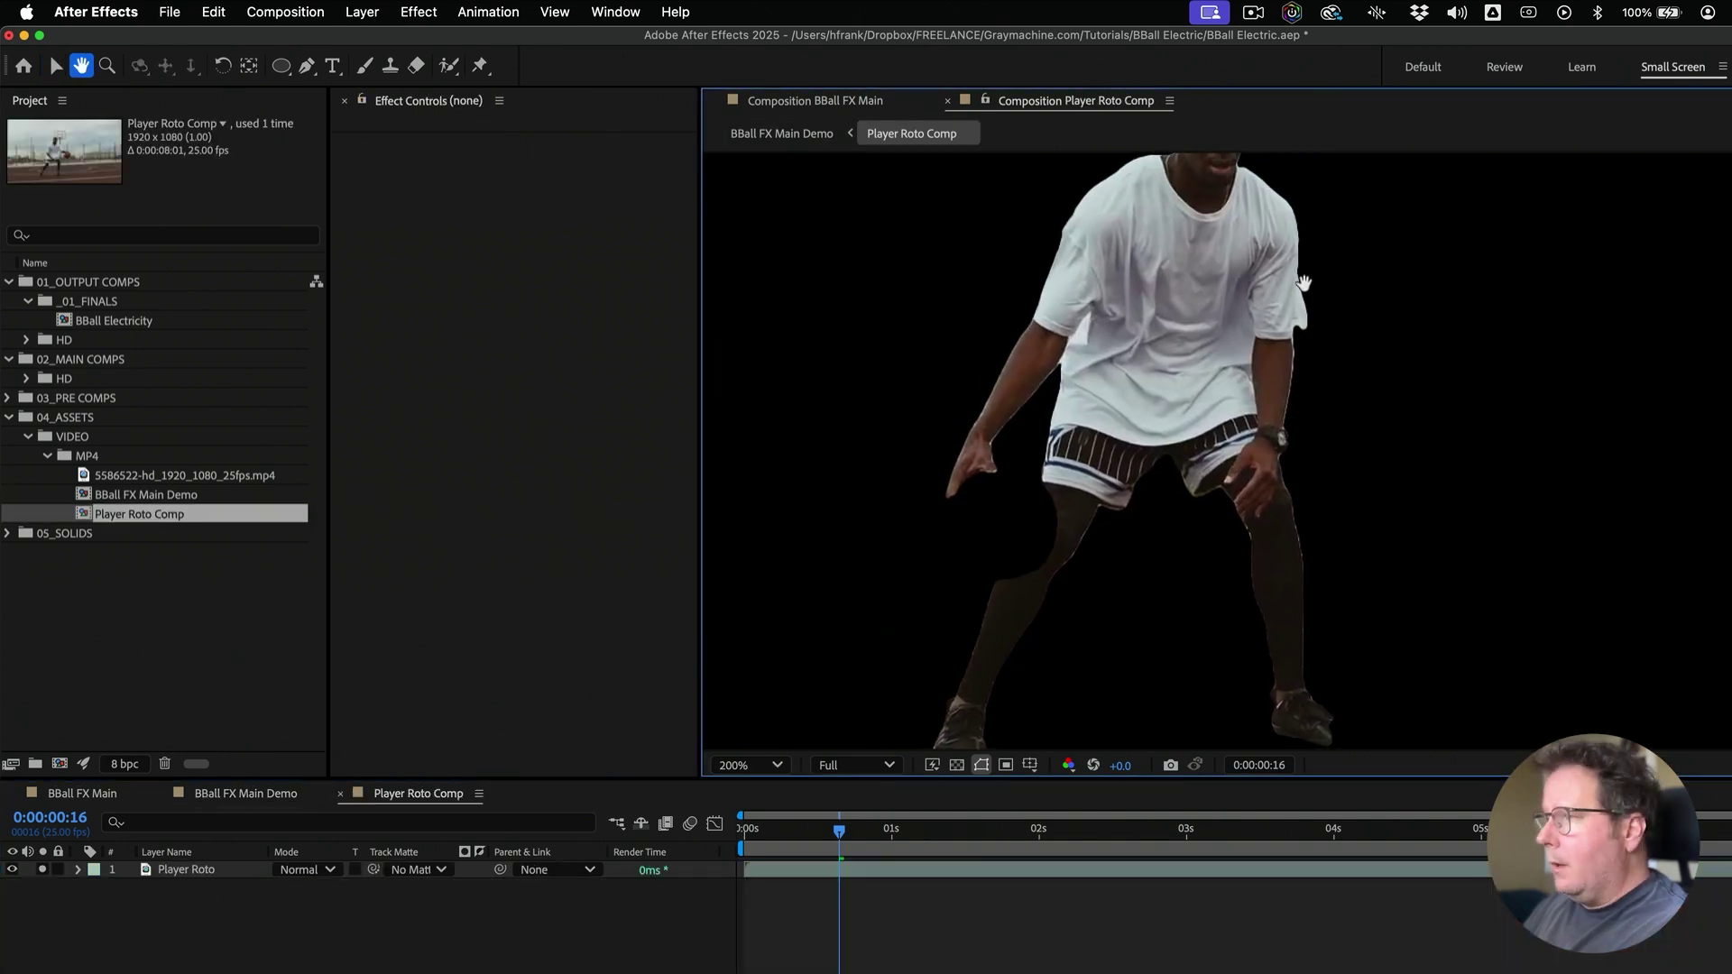
key("v")
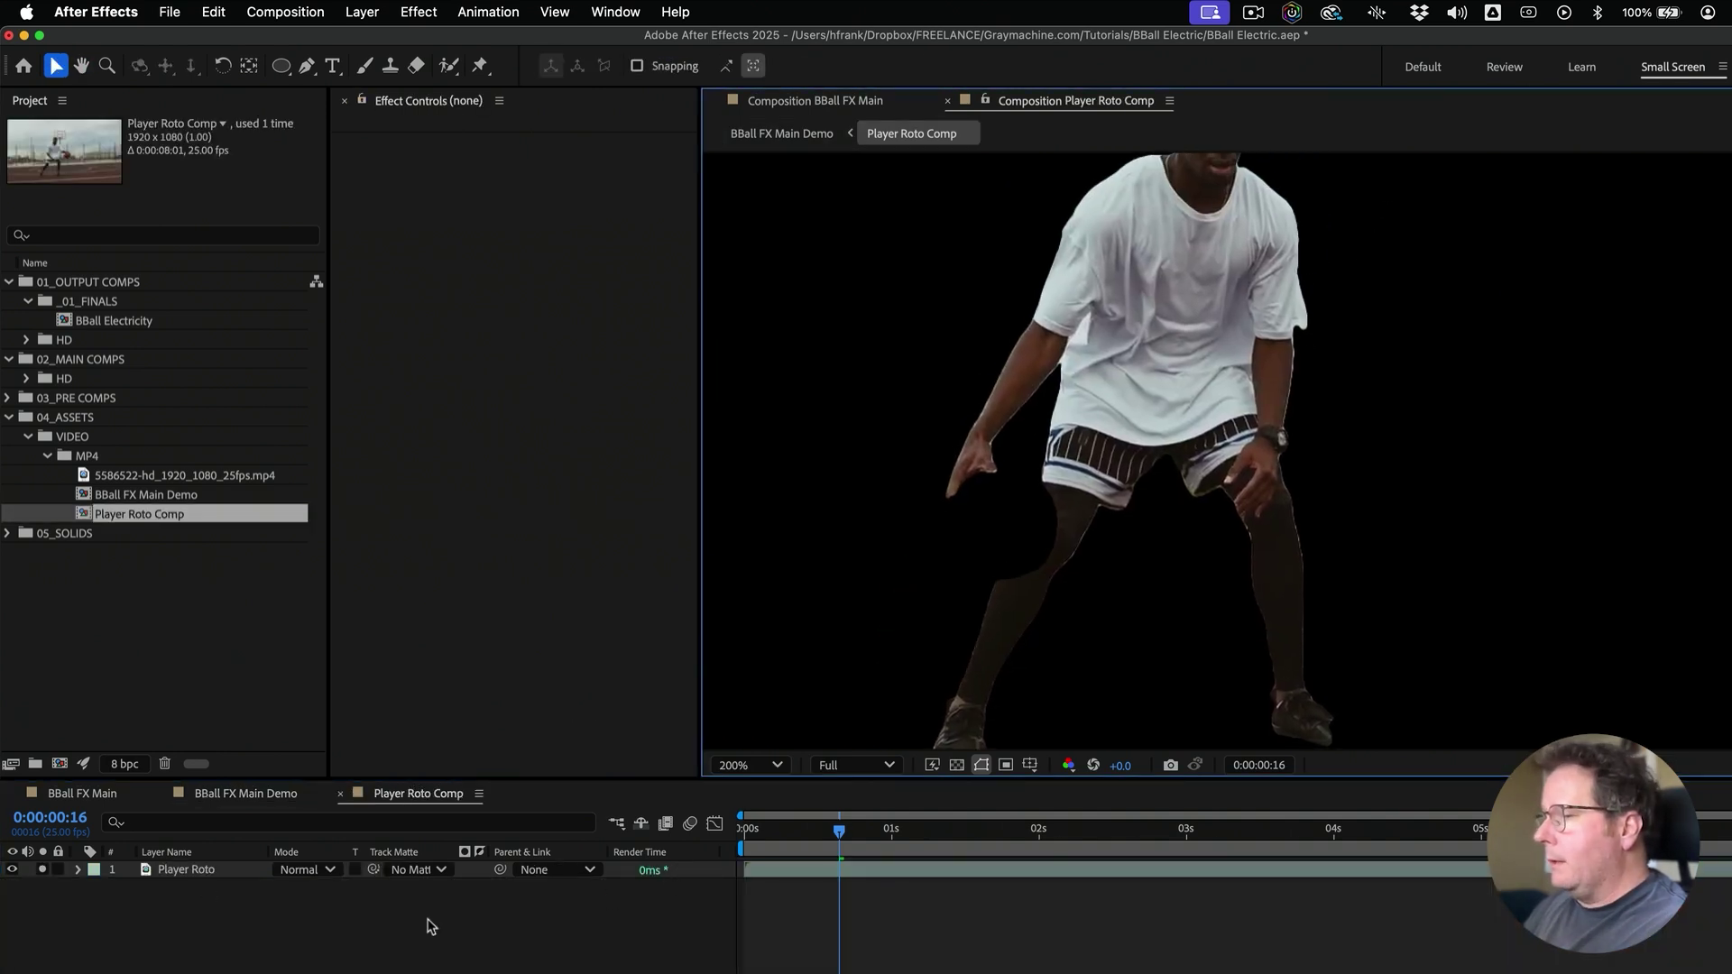
Scrub Player Roto Comp to 0:00:00:18, where the ball is near the leg, and save the project
left_click_drag(915, 862, 843, 857)
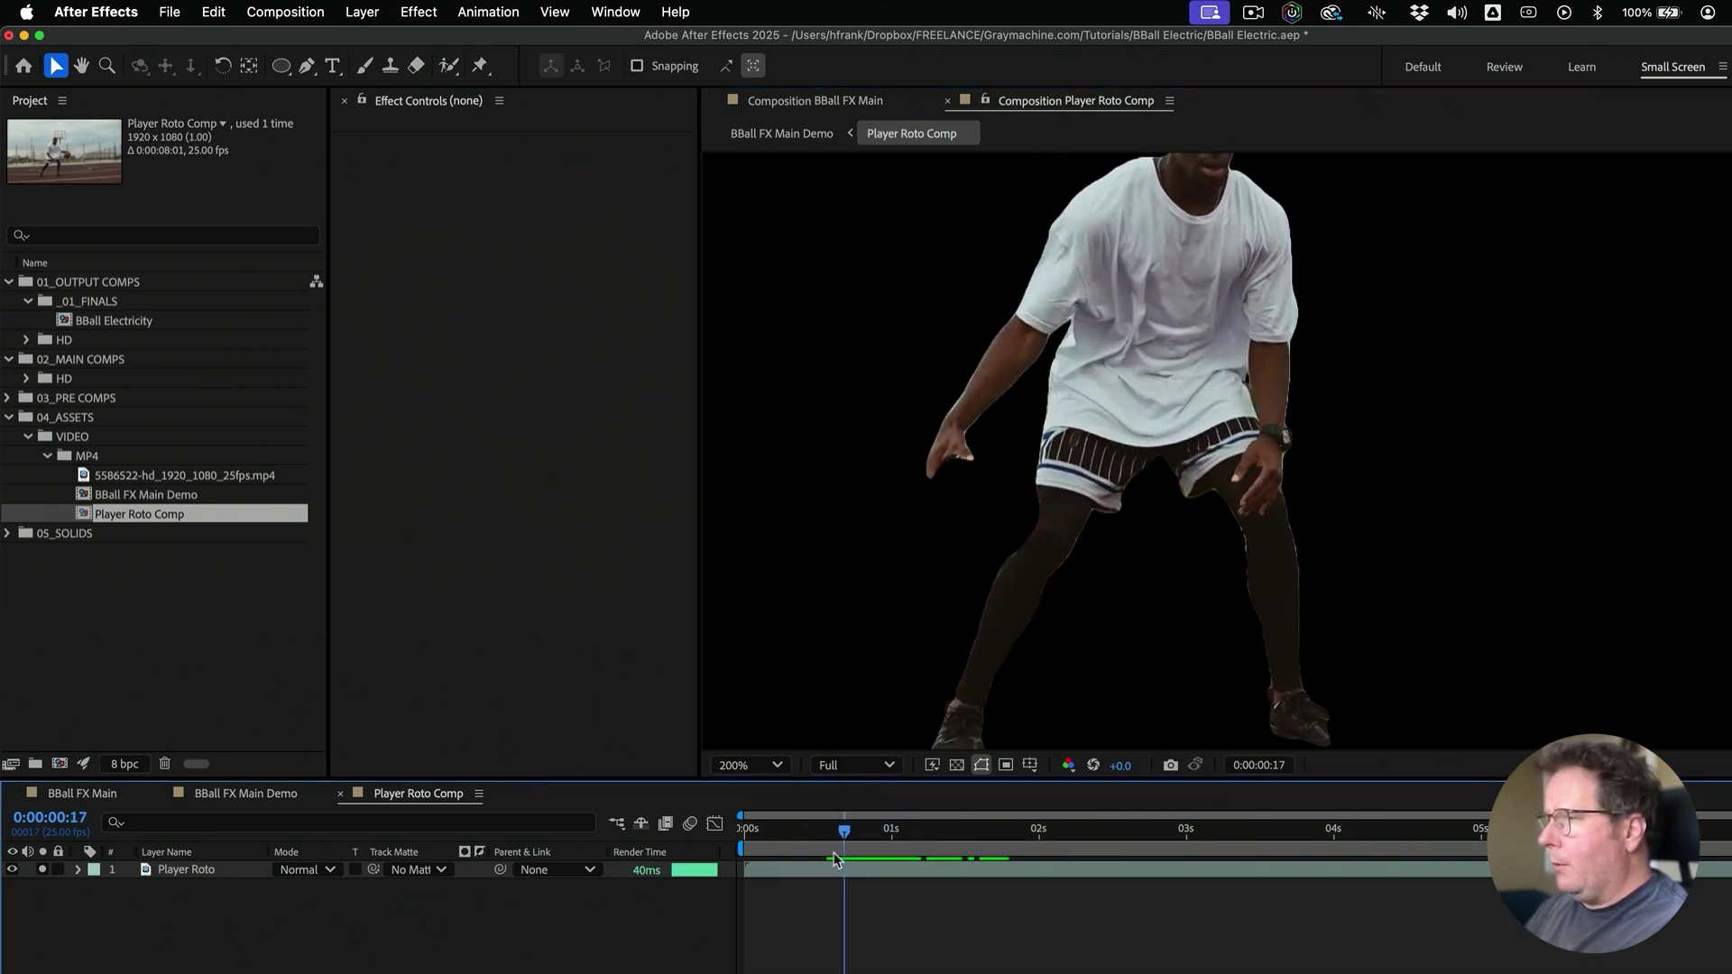
key("Page_Down")
key("super+s")
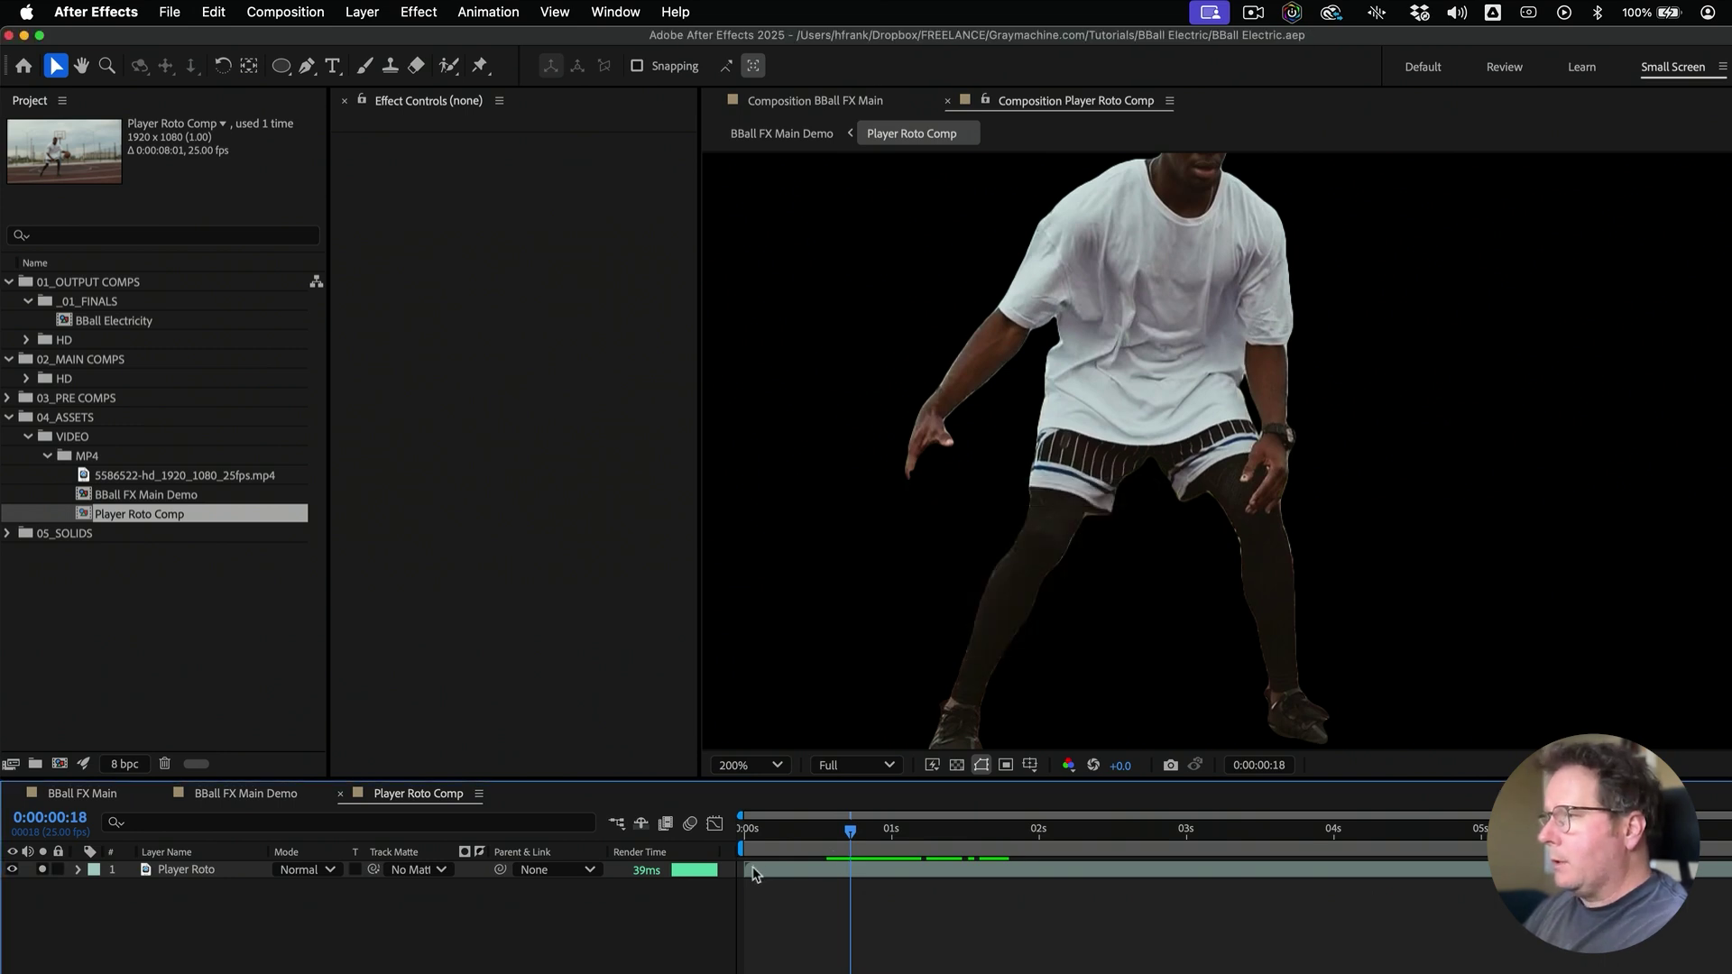
Duplicate the Player Roto layer and delete the Roto Brush & Refine Edge effect from the upper copy
left_click(144, 871)
key("e")
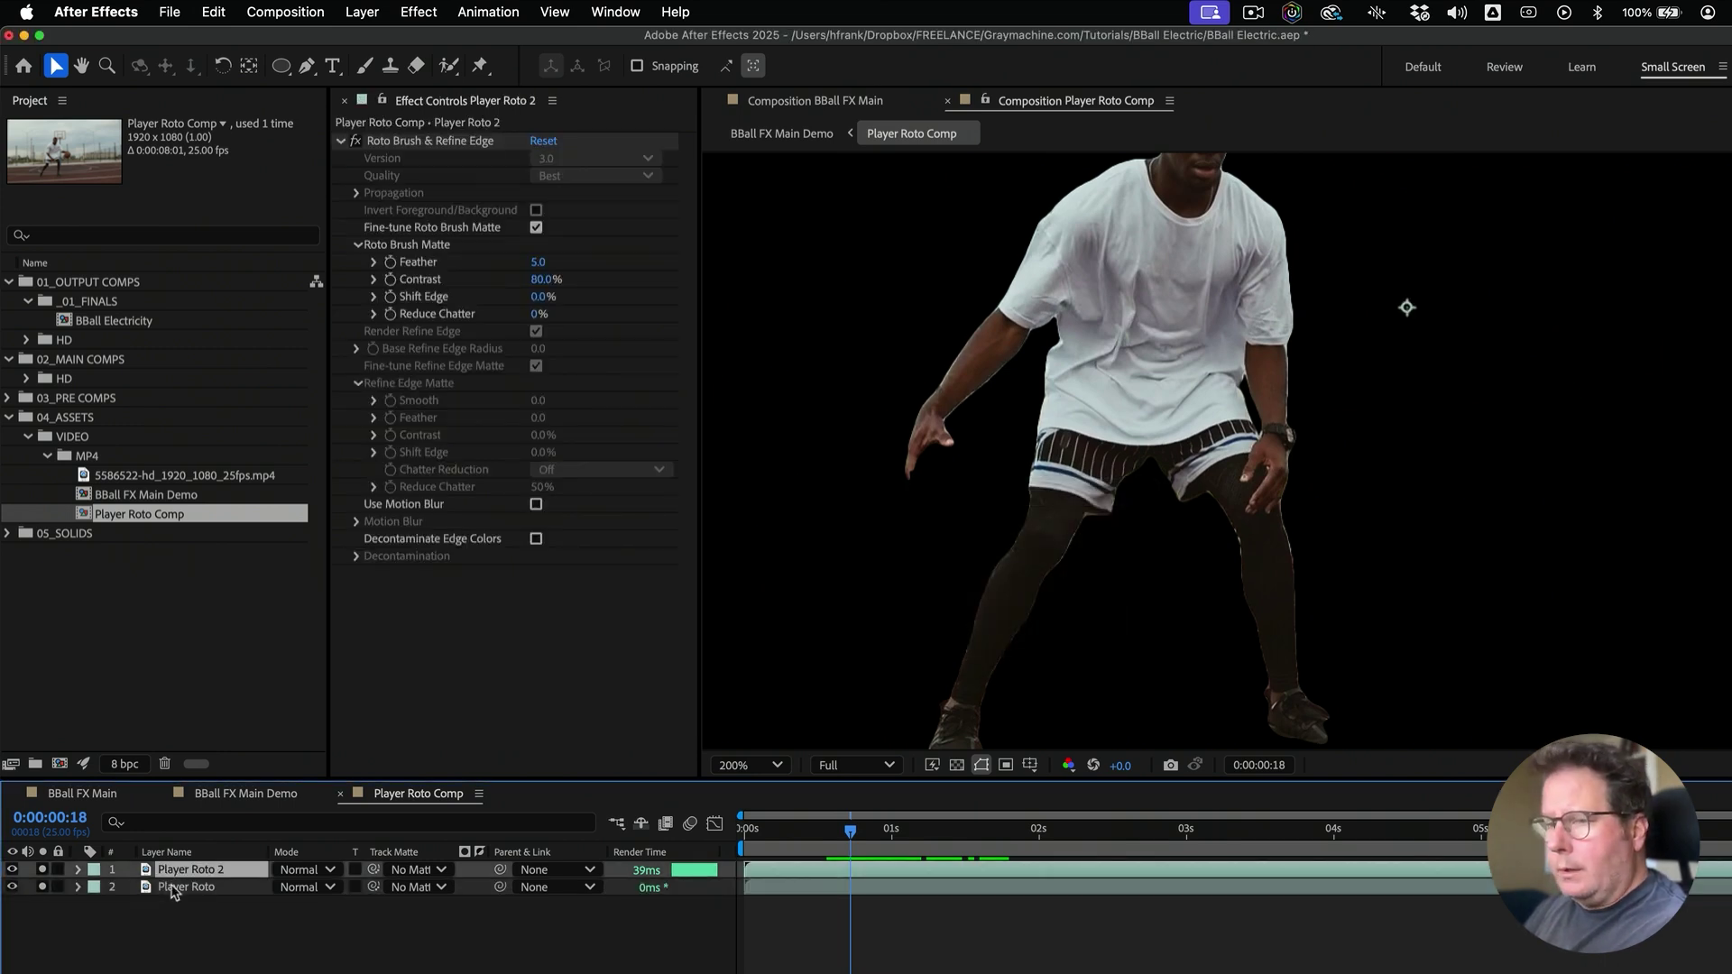
key("super+d")
left_click(163, 891)
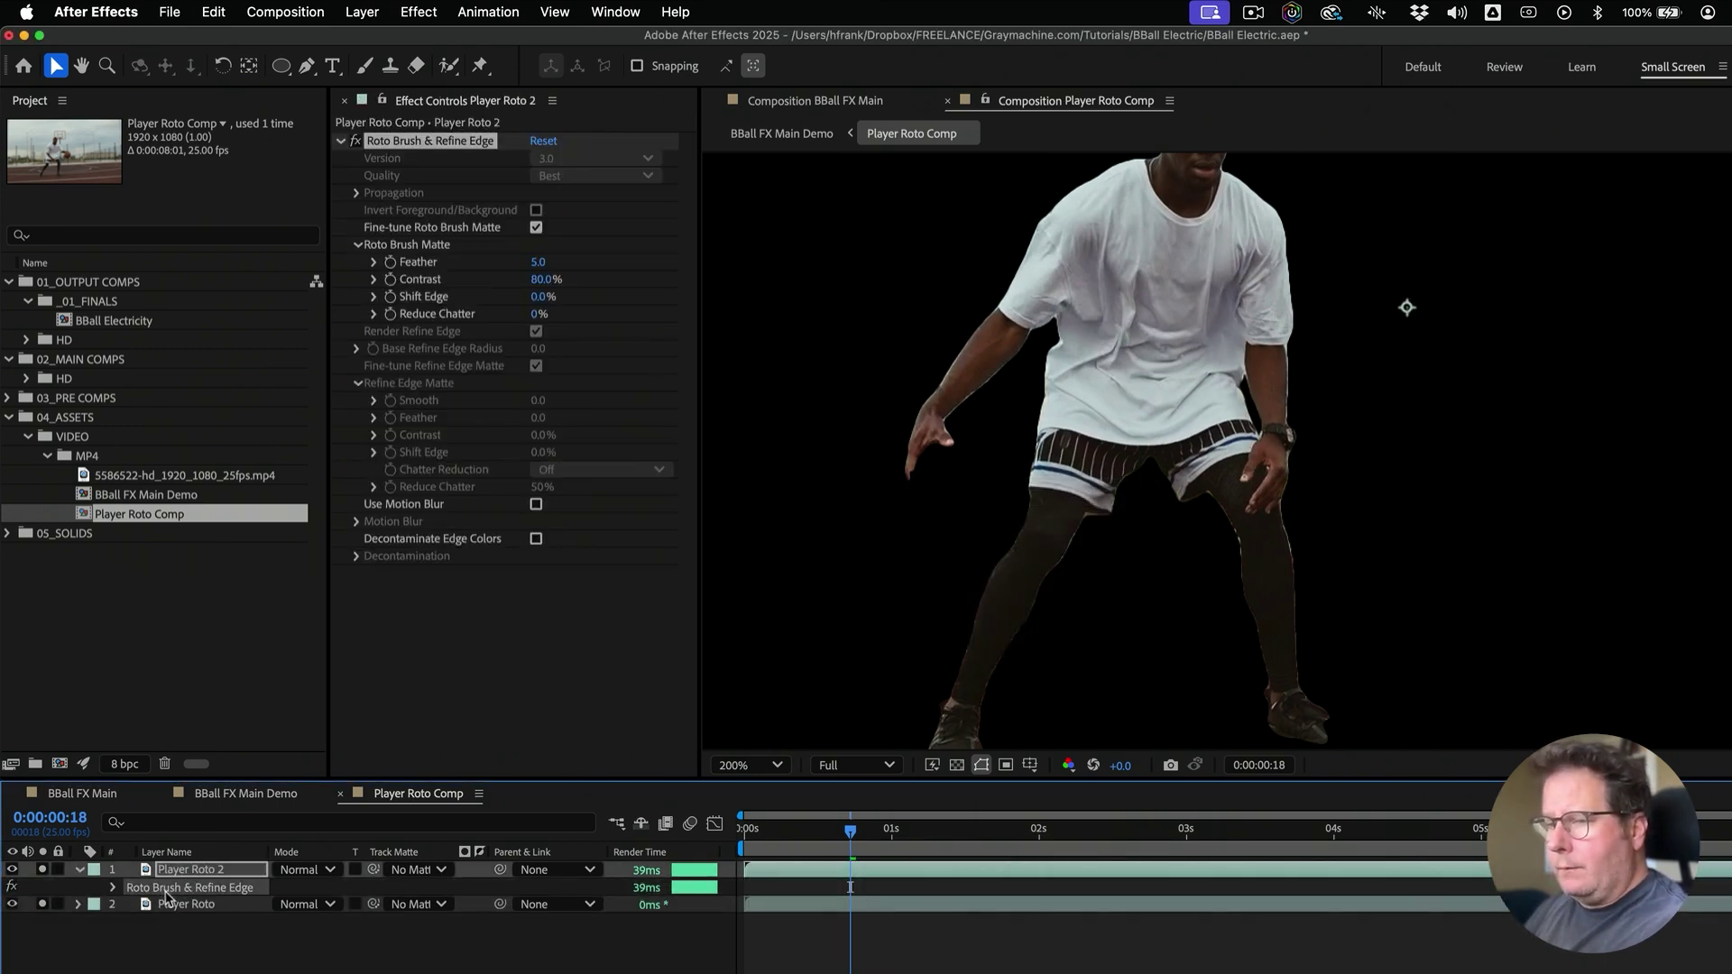
key("Delete")
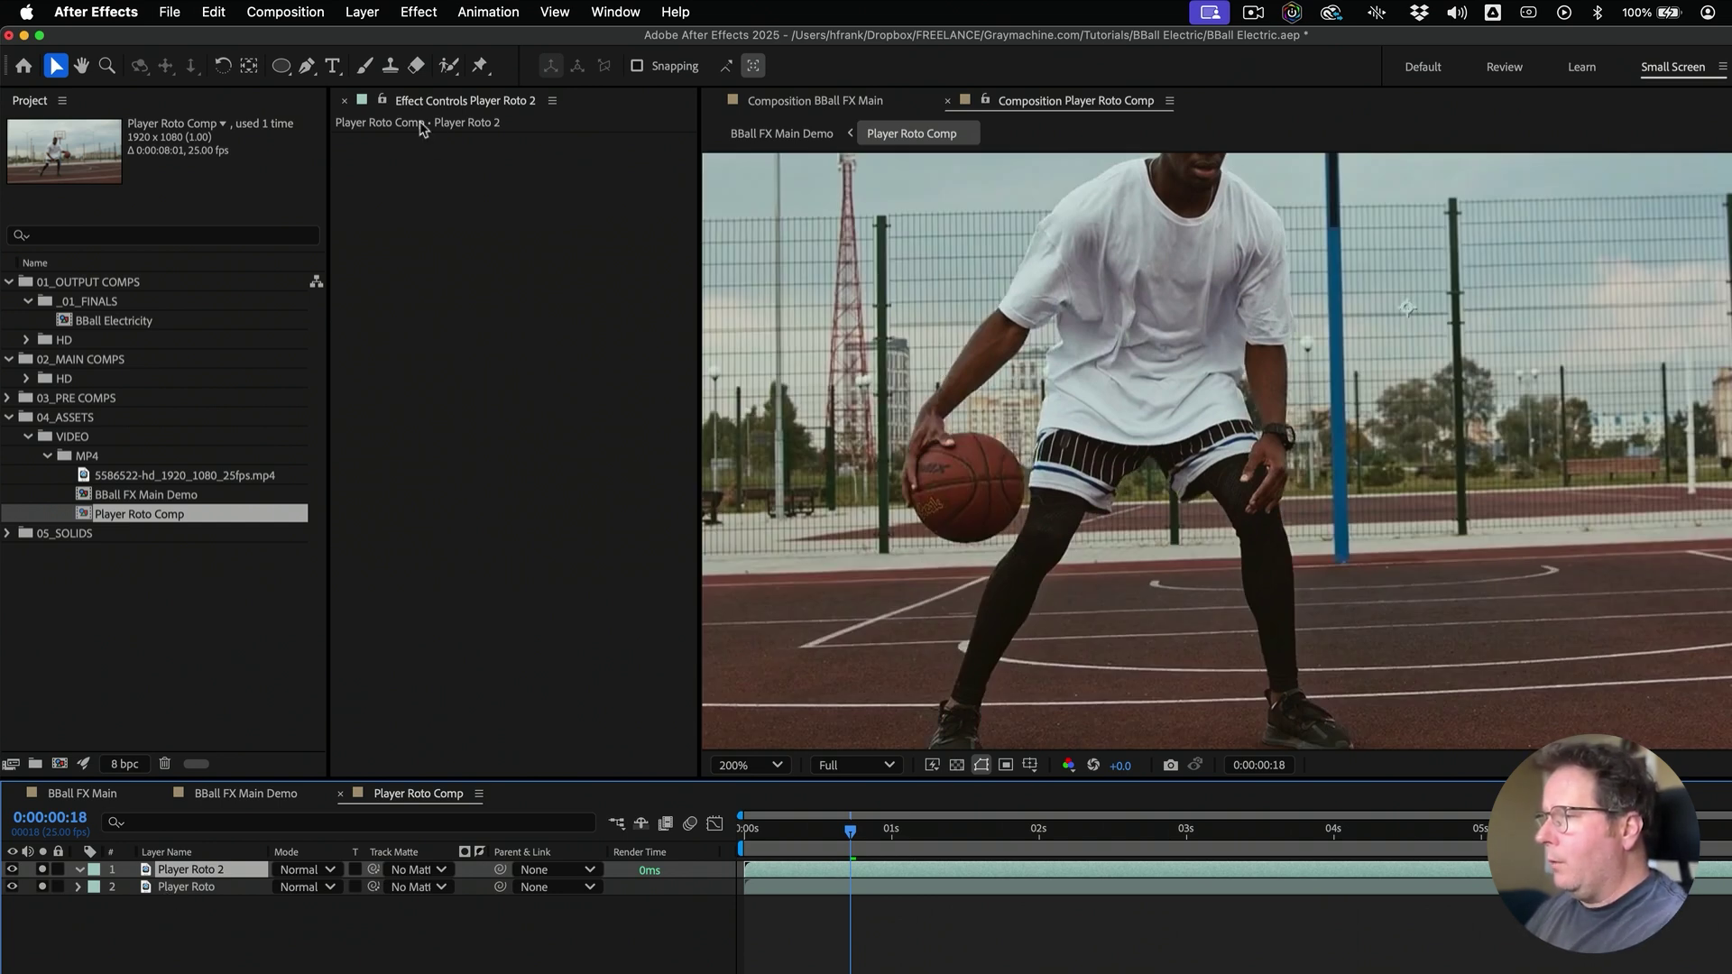
Activate the Pen tool with RotoBezier enabled, close the Properties panel, and bring the player's legs and ball into view
left_click(307, 65)
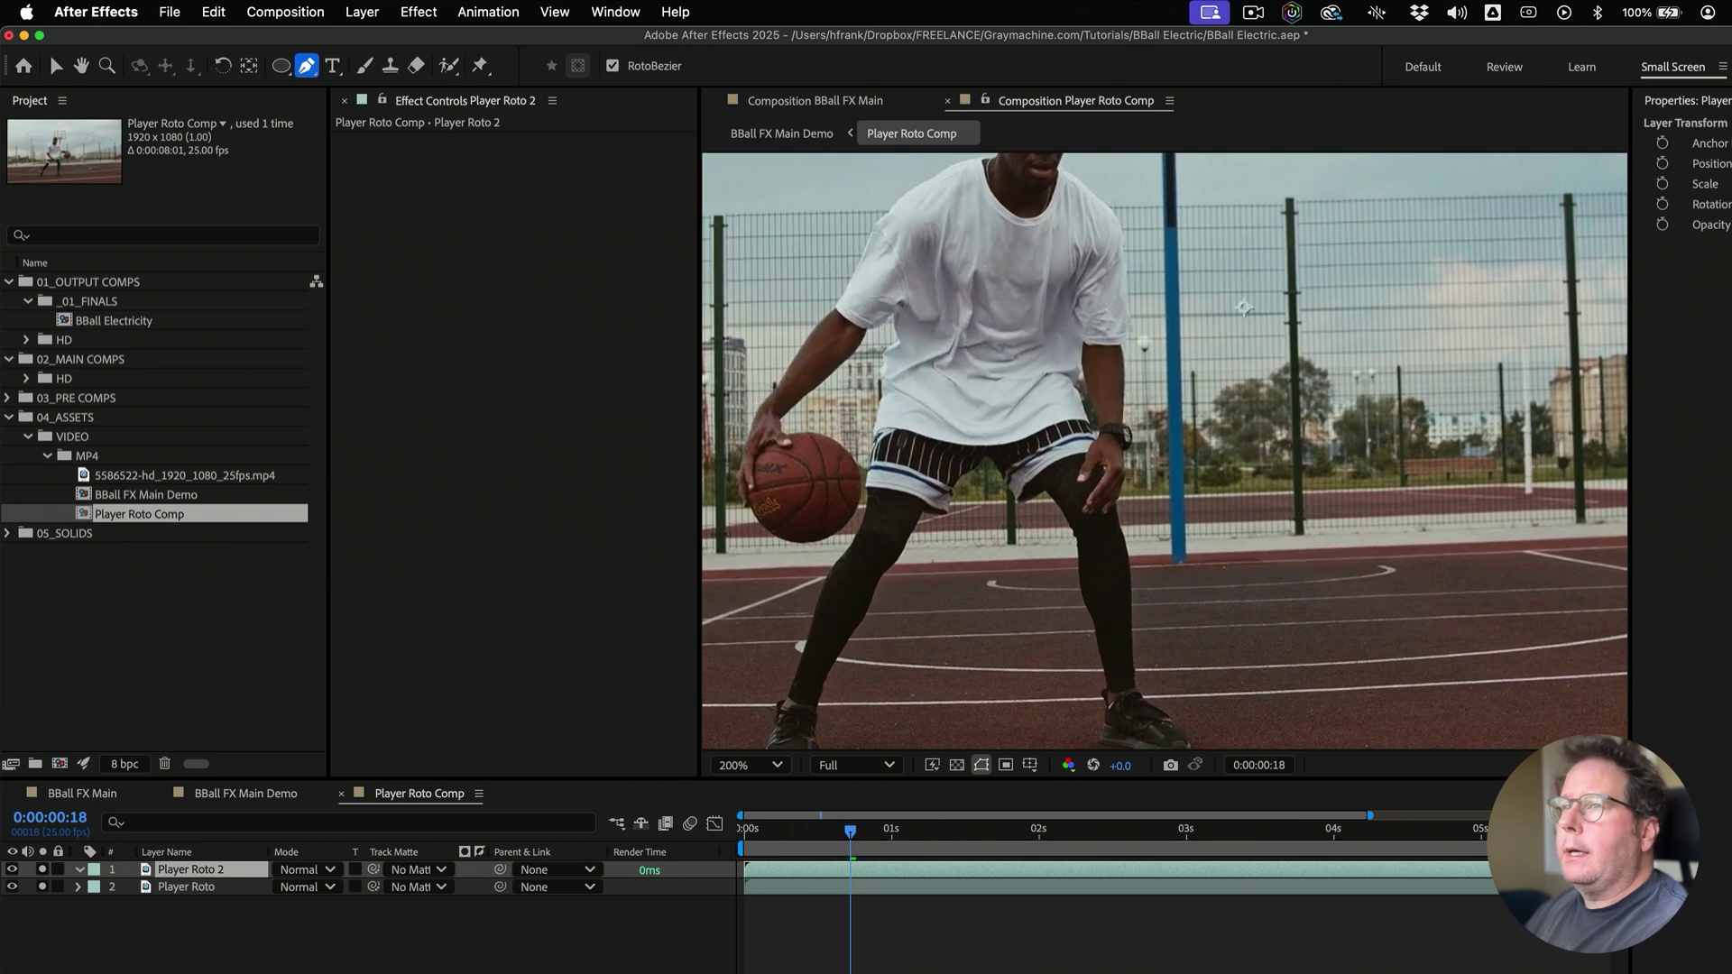
left_click(1683, 104)
key("super+w")
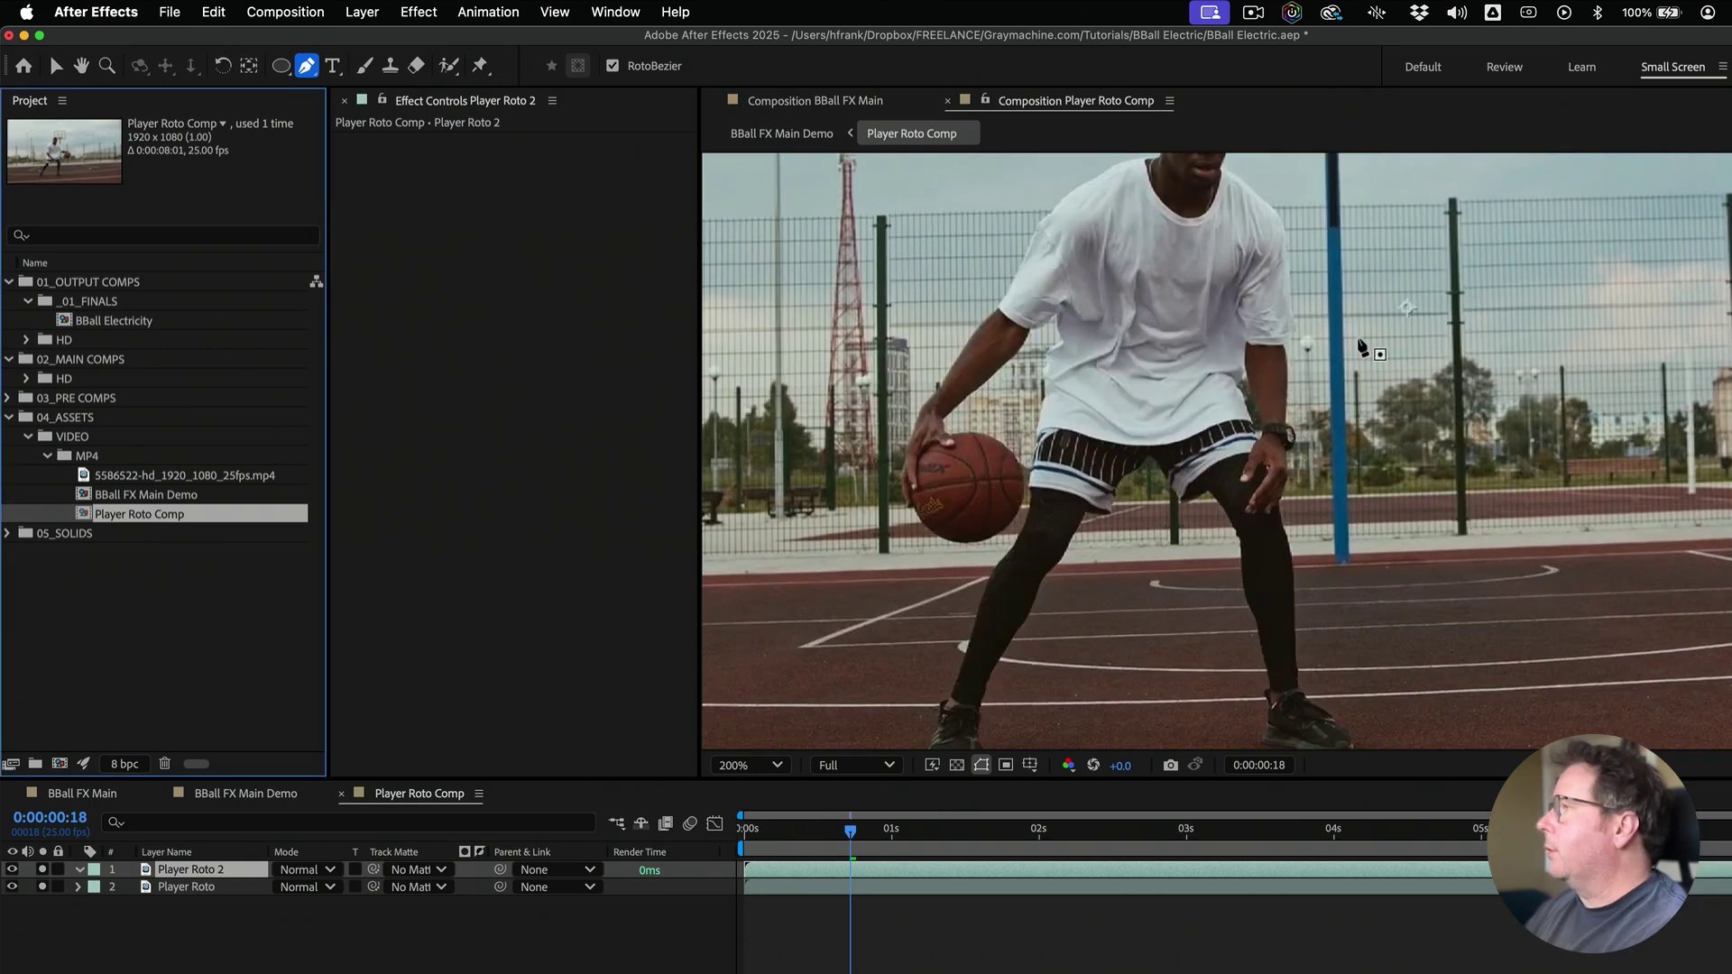
key("space")
left_click_drag(1040, 512, 1069, 447)
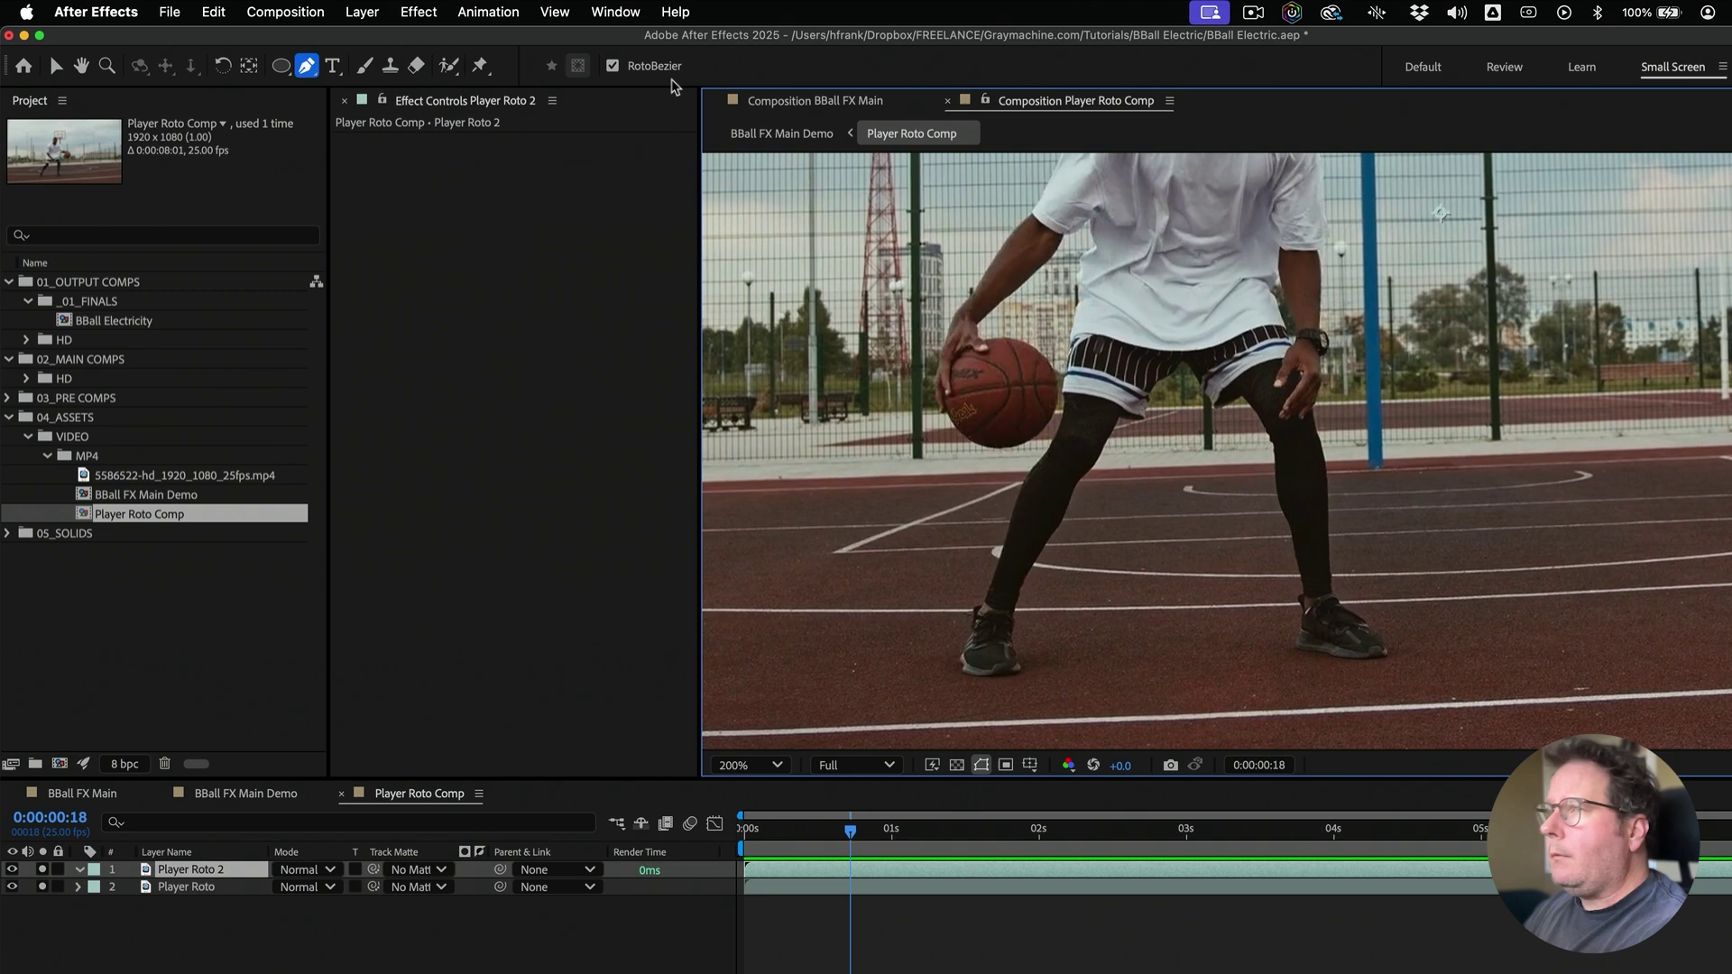
left_click(613, 66)
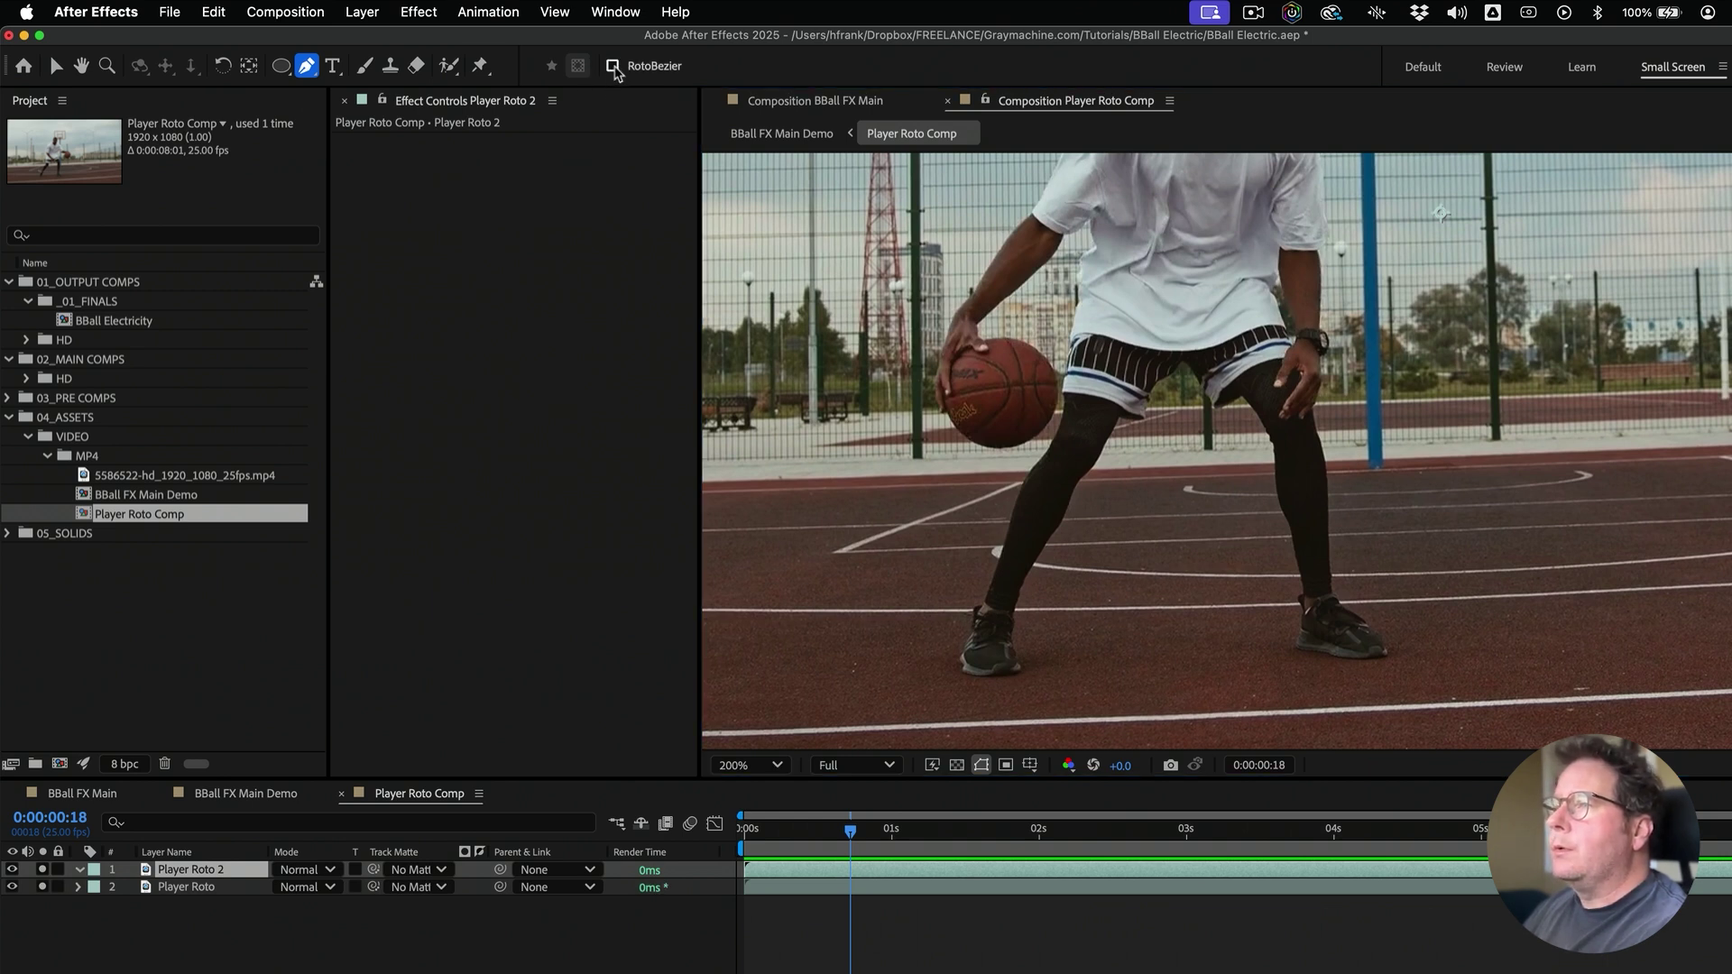
left_click(613, 66)
Draw a closed RotoBezier mask on Player Roto 2 around the leg nearest the ball, from the shorts hem down to the ankle
left_click(1065, 393)
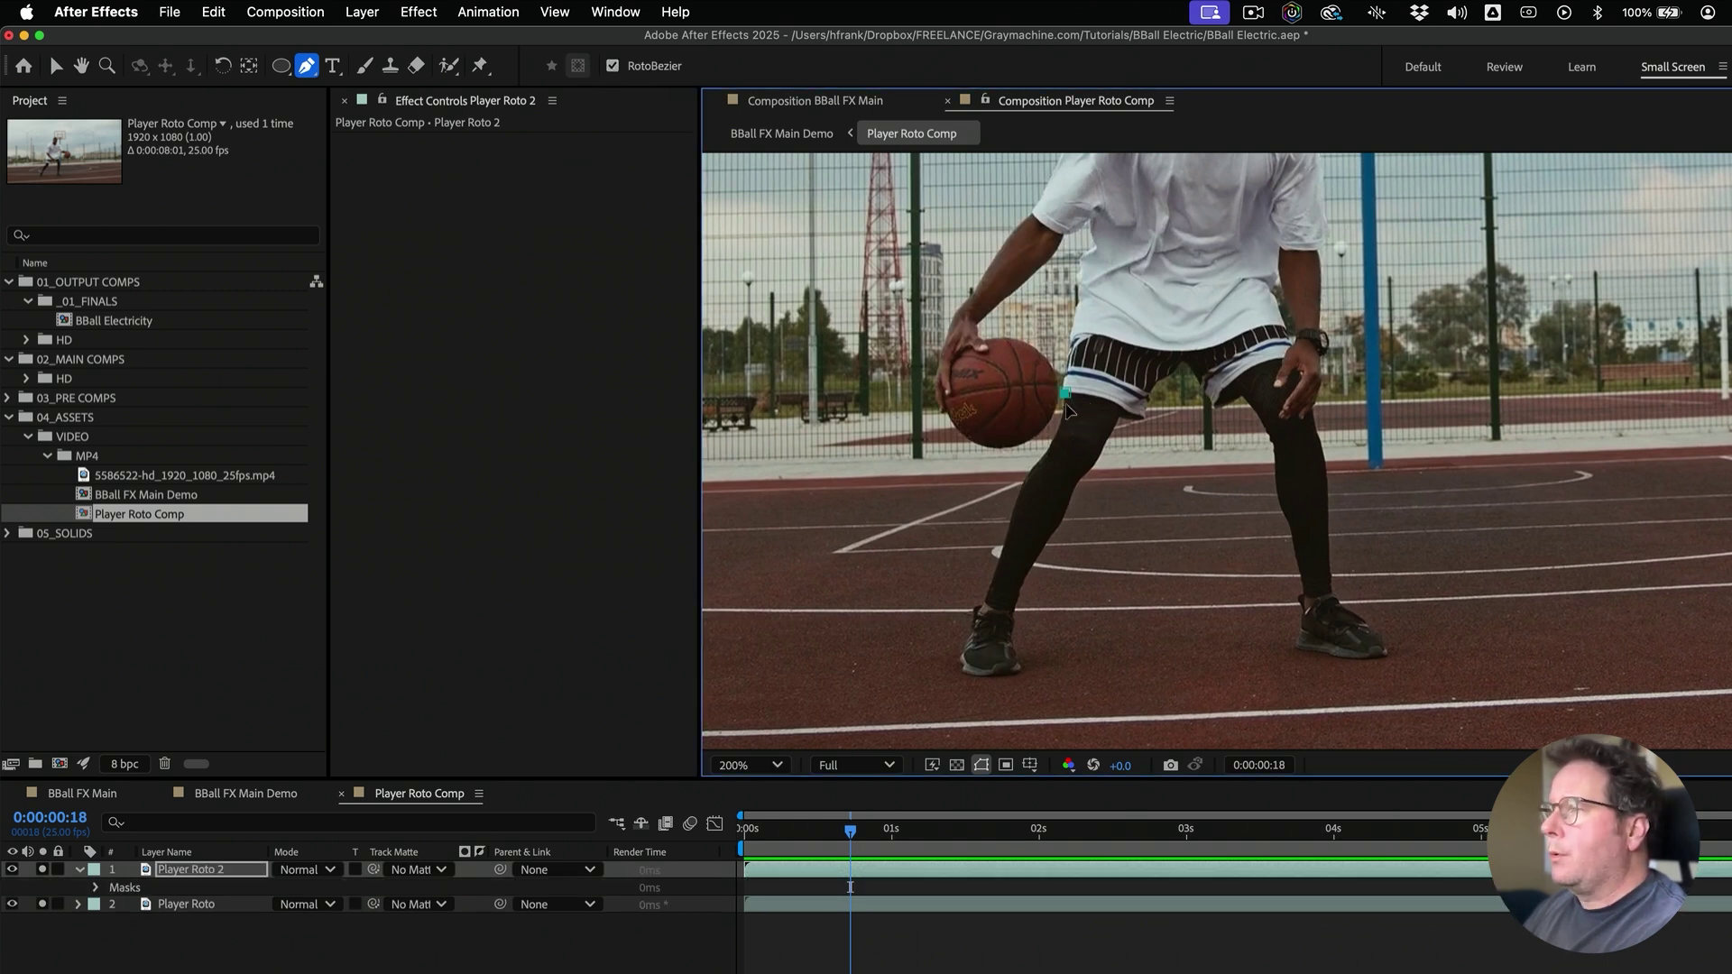
left_click(1056, 434)
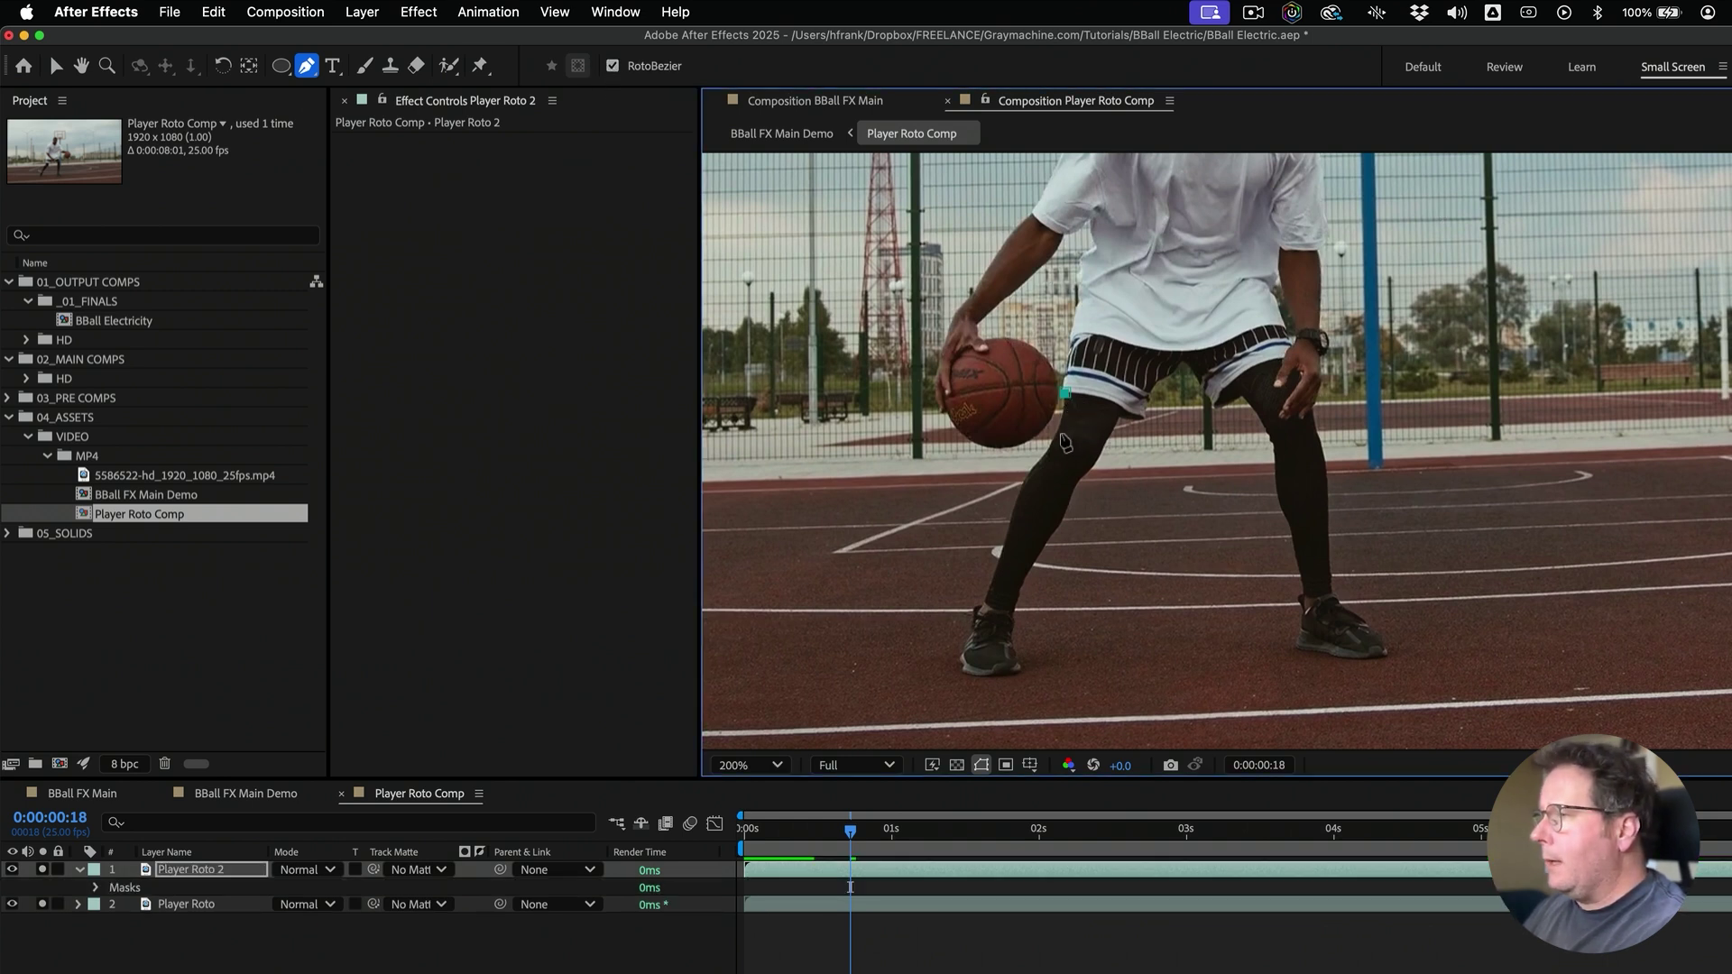
left_click(1026, 475)
left_click(1004, 538)
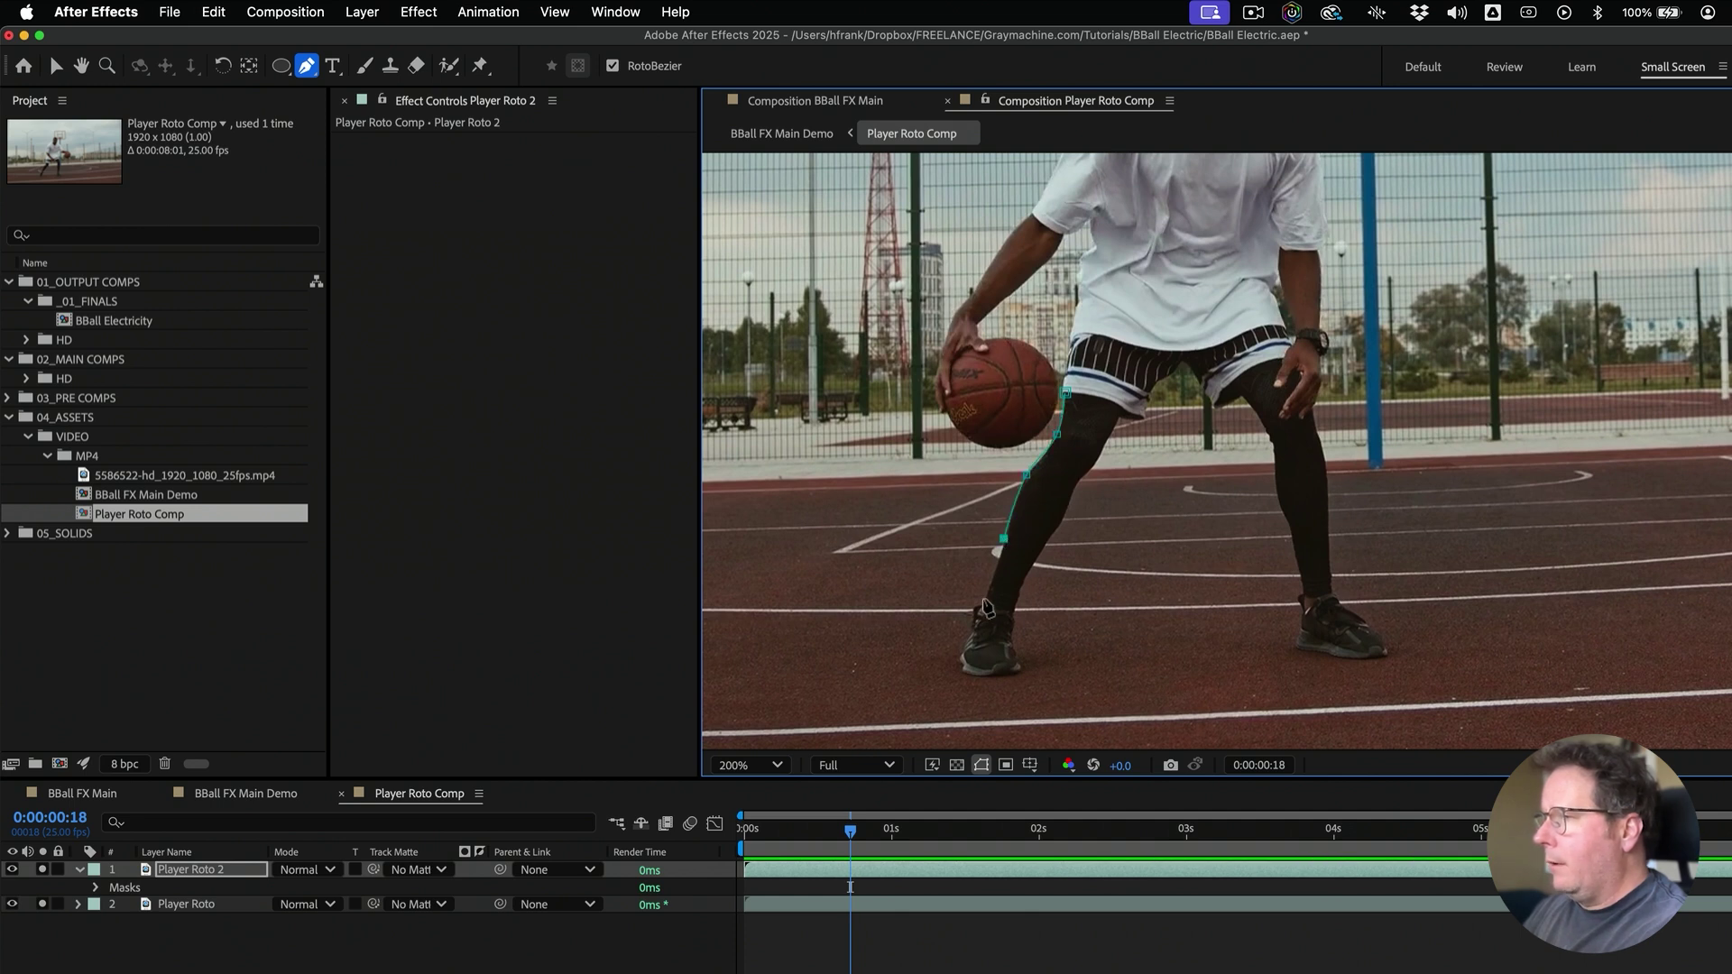
left_click(983, 598)
left_click(1011, 611)
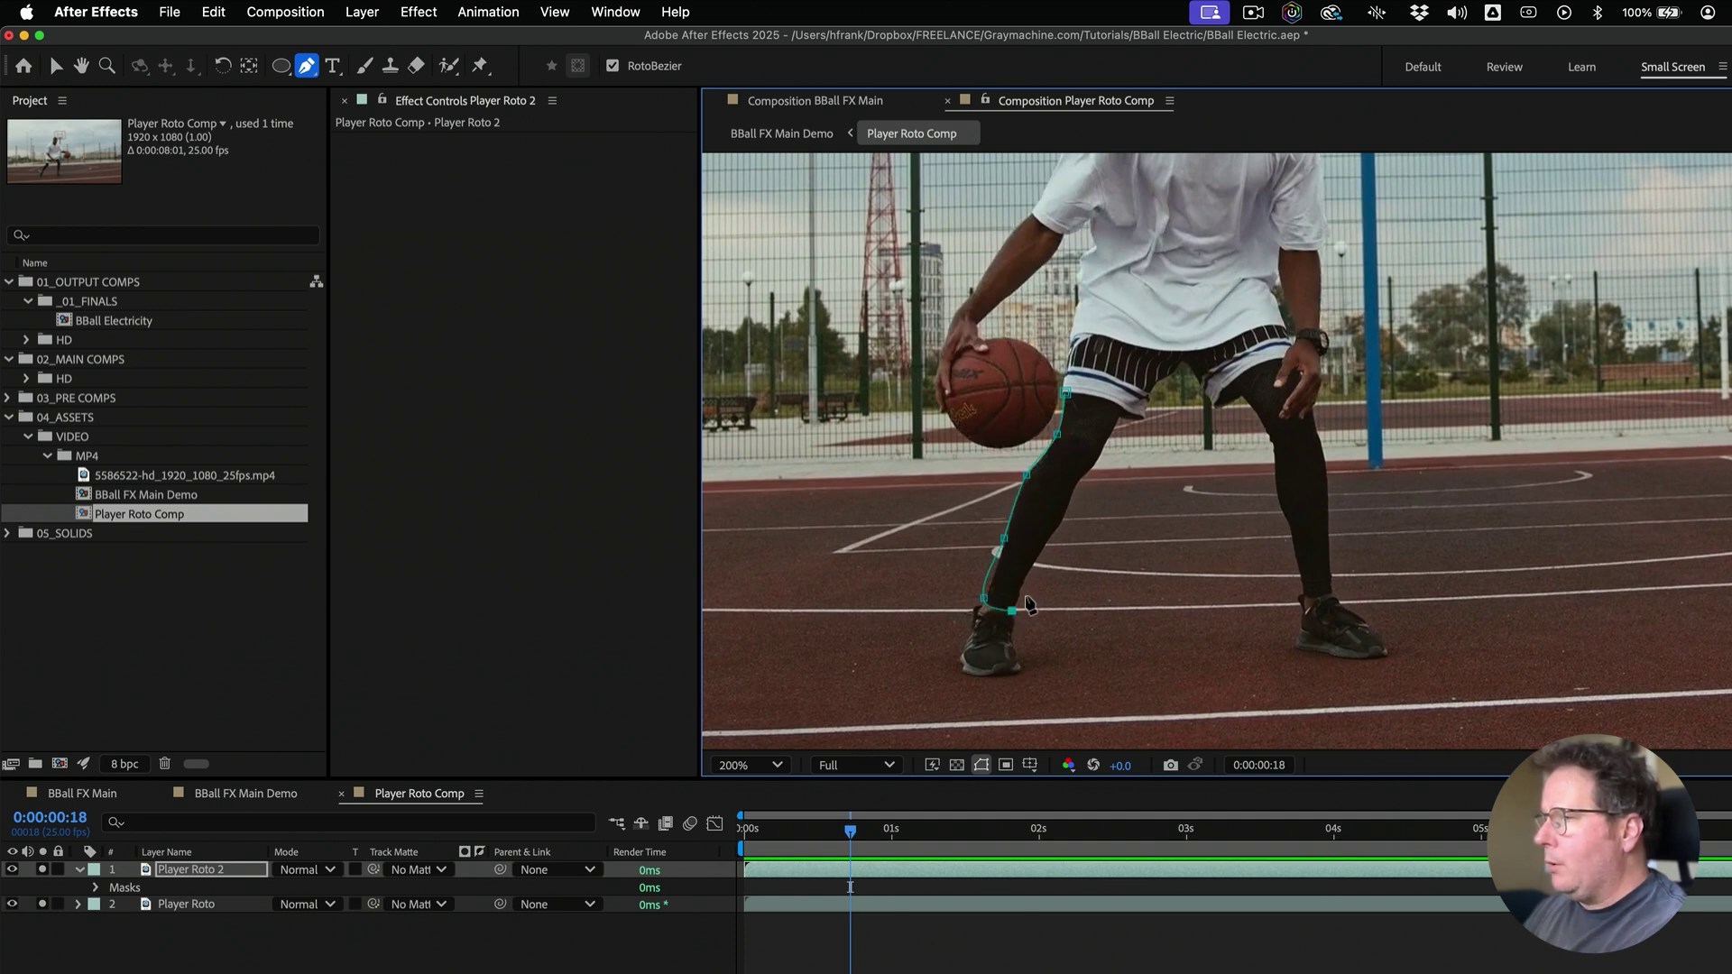
left_click(1039, 558)
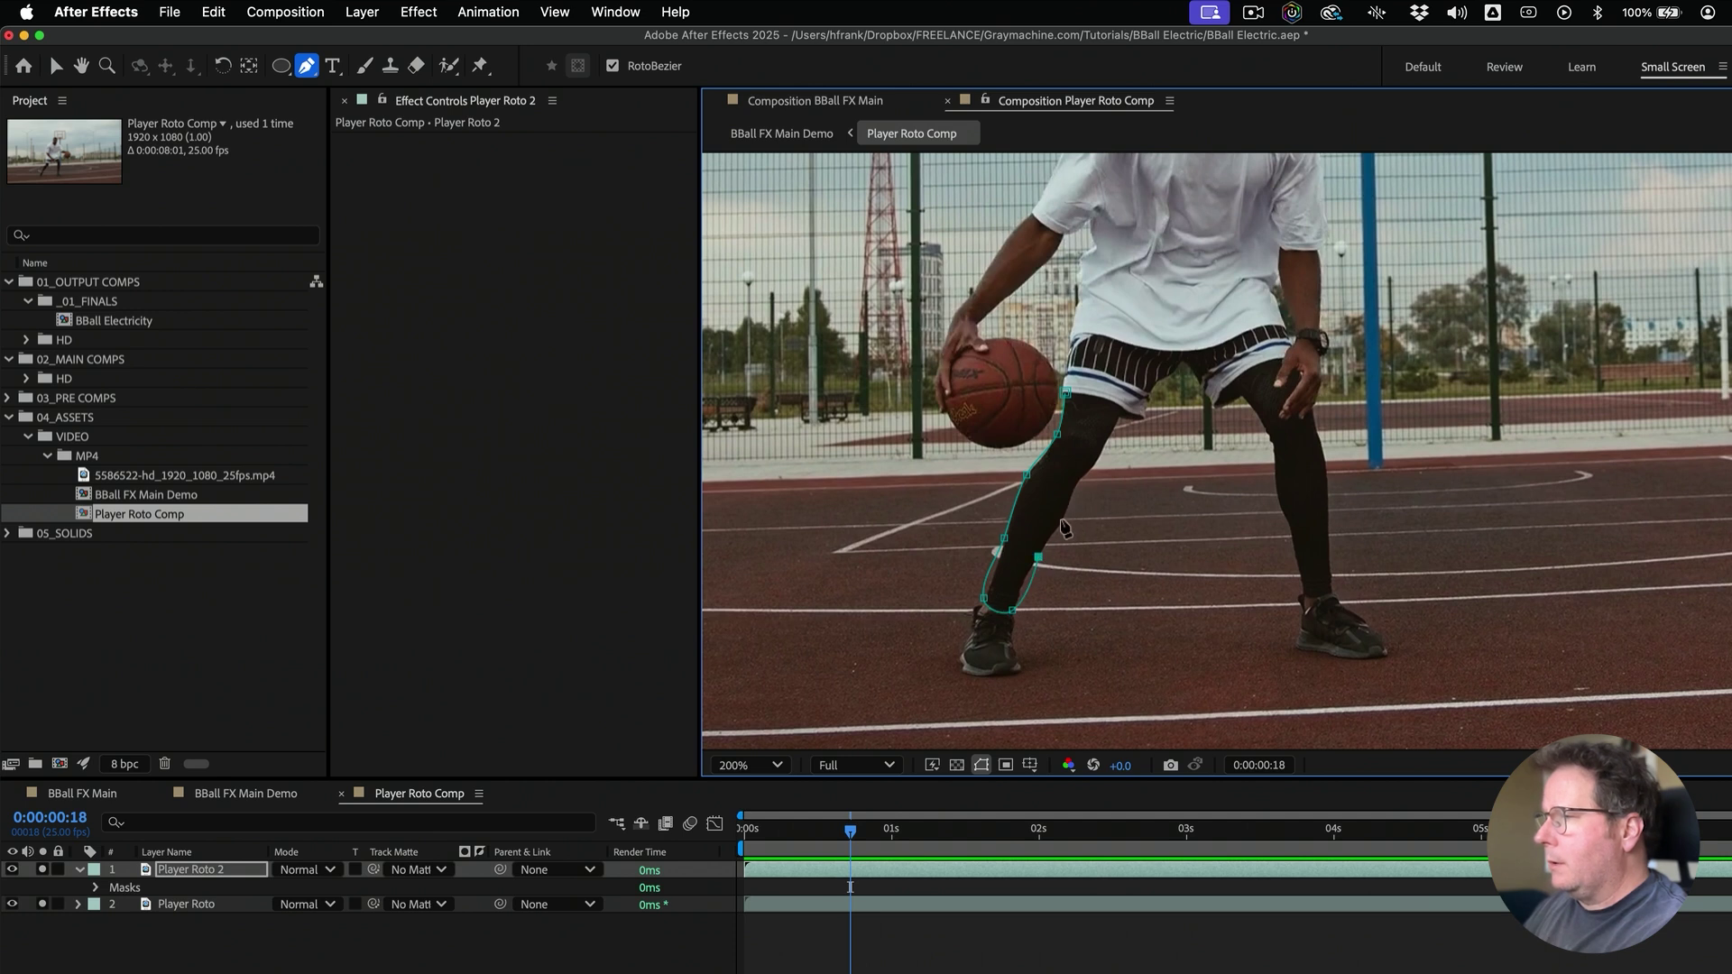
left_click(1062, 522)
left_click(1078, 478)
left_click(1095, 451)
left_click(1123, 414)
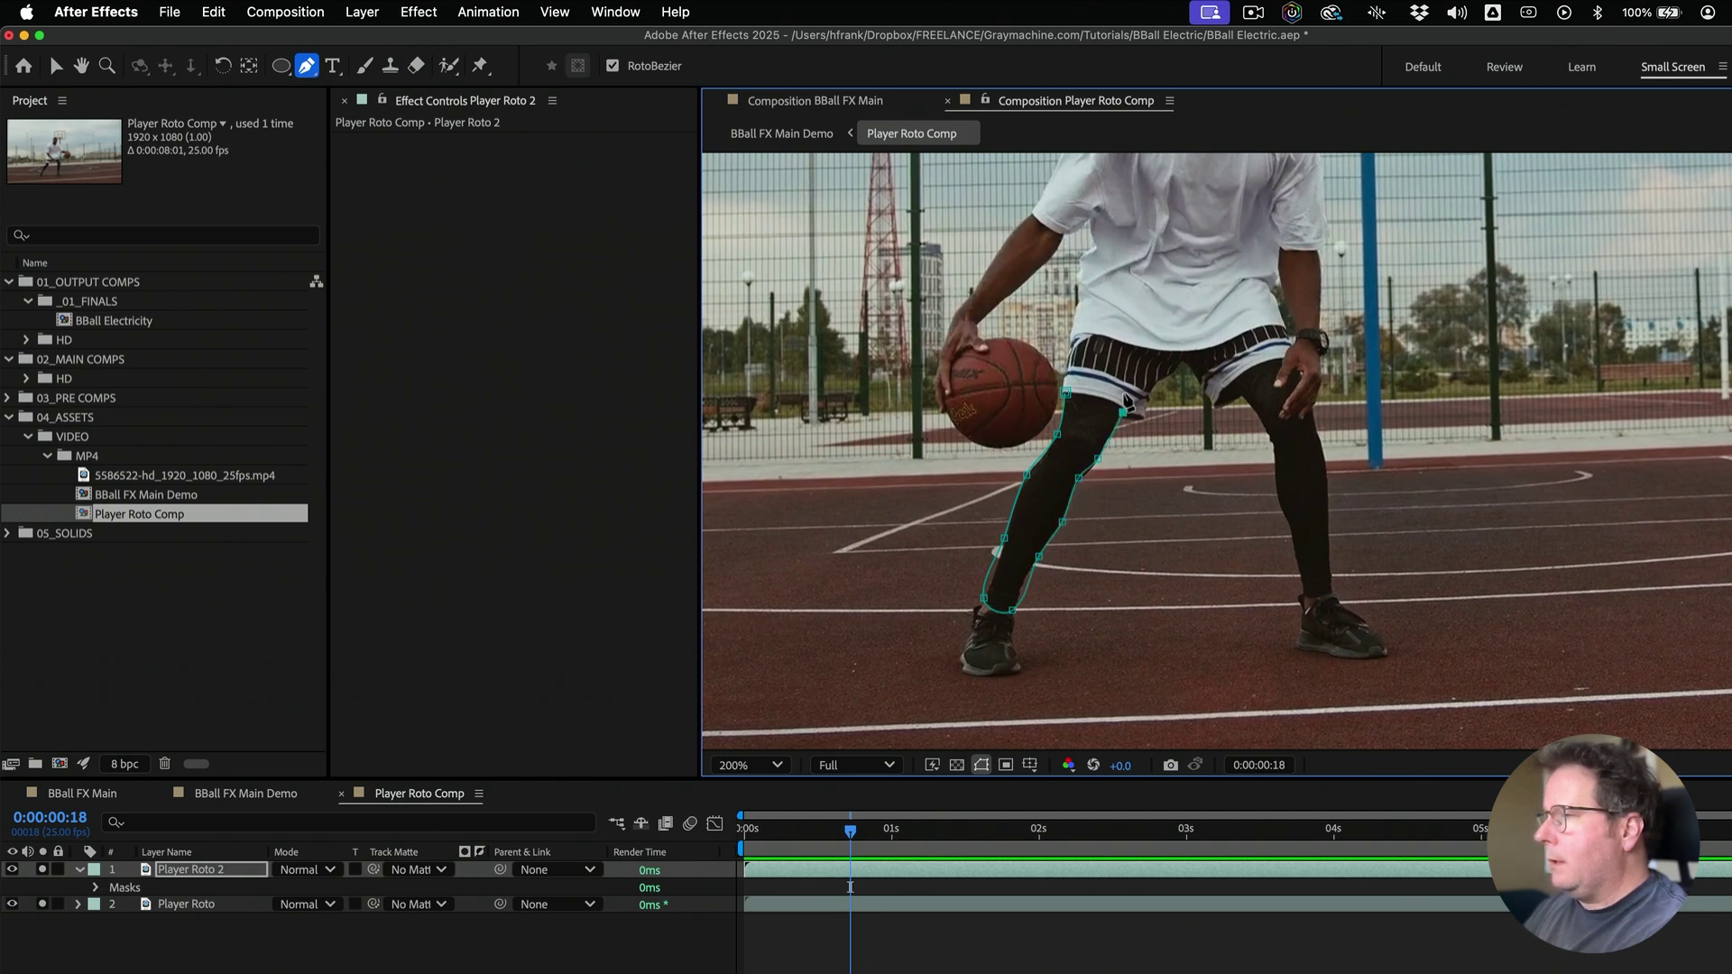
left_click(1066, 394)
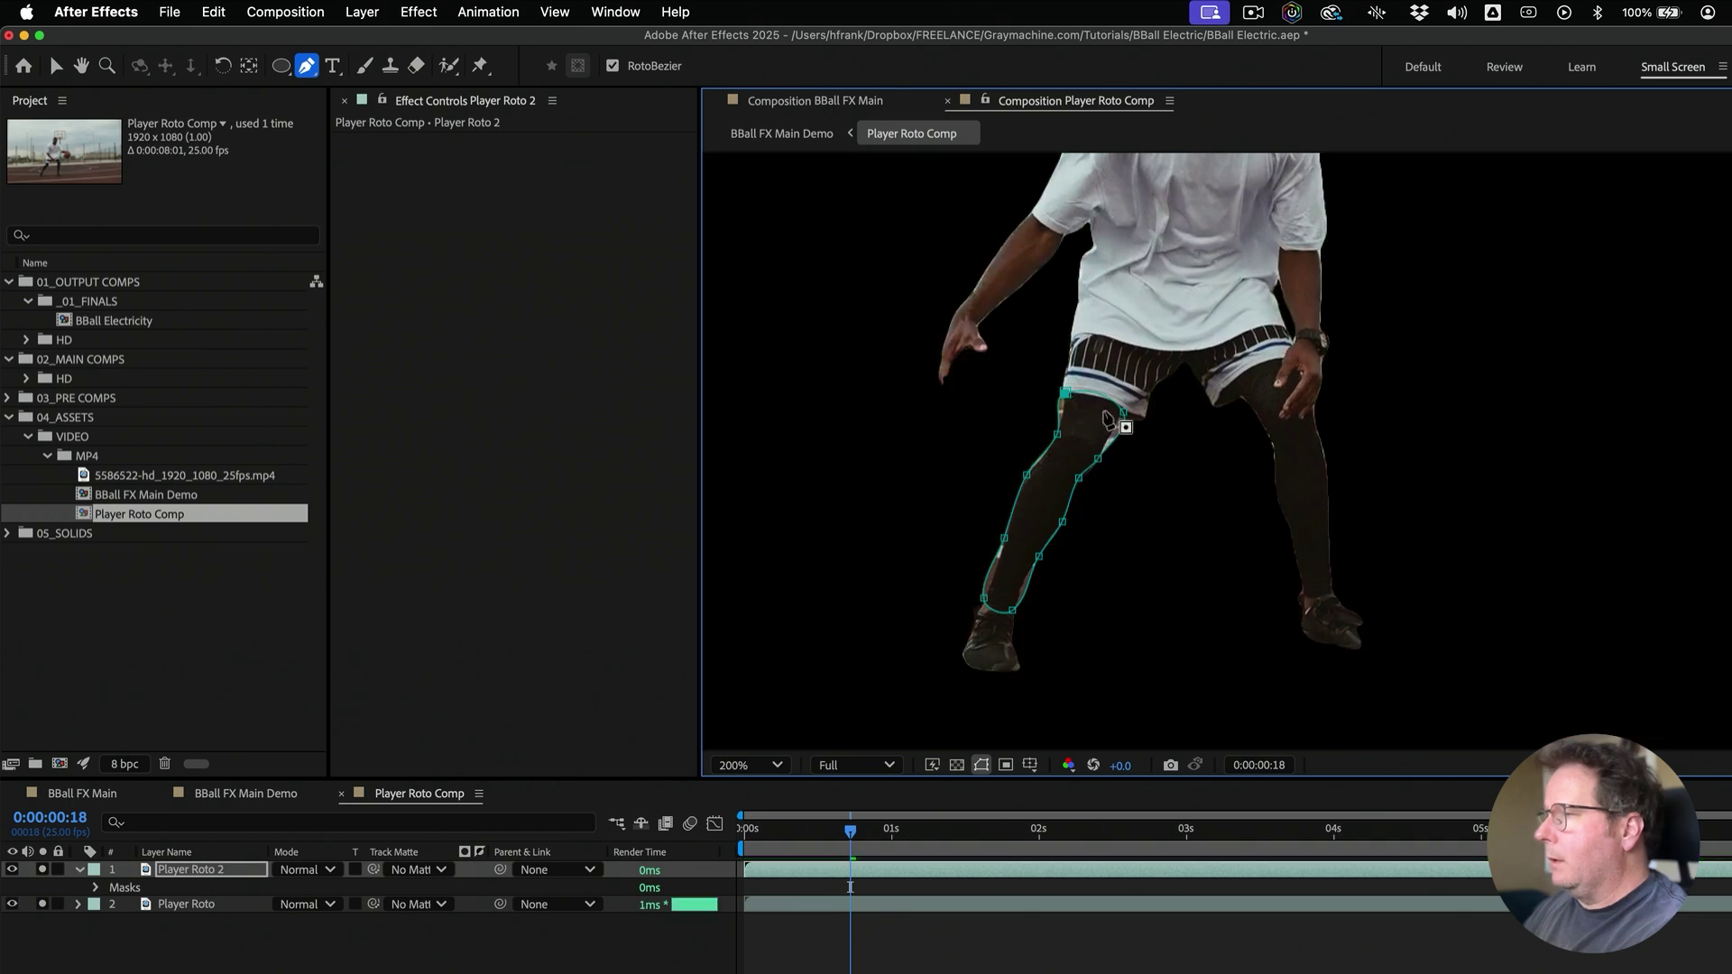
Refine the mask's hem, ankle and calf points and start keyframing Mask Path at 0:00:00:18
left_click_drag(1113, 439, 1073, 384)
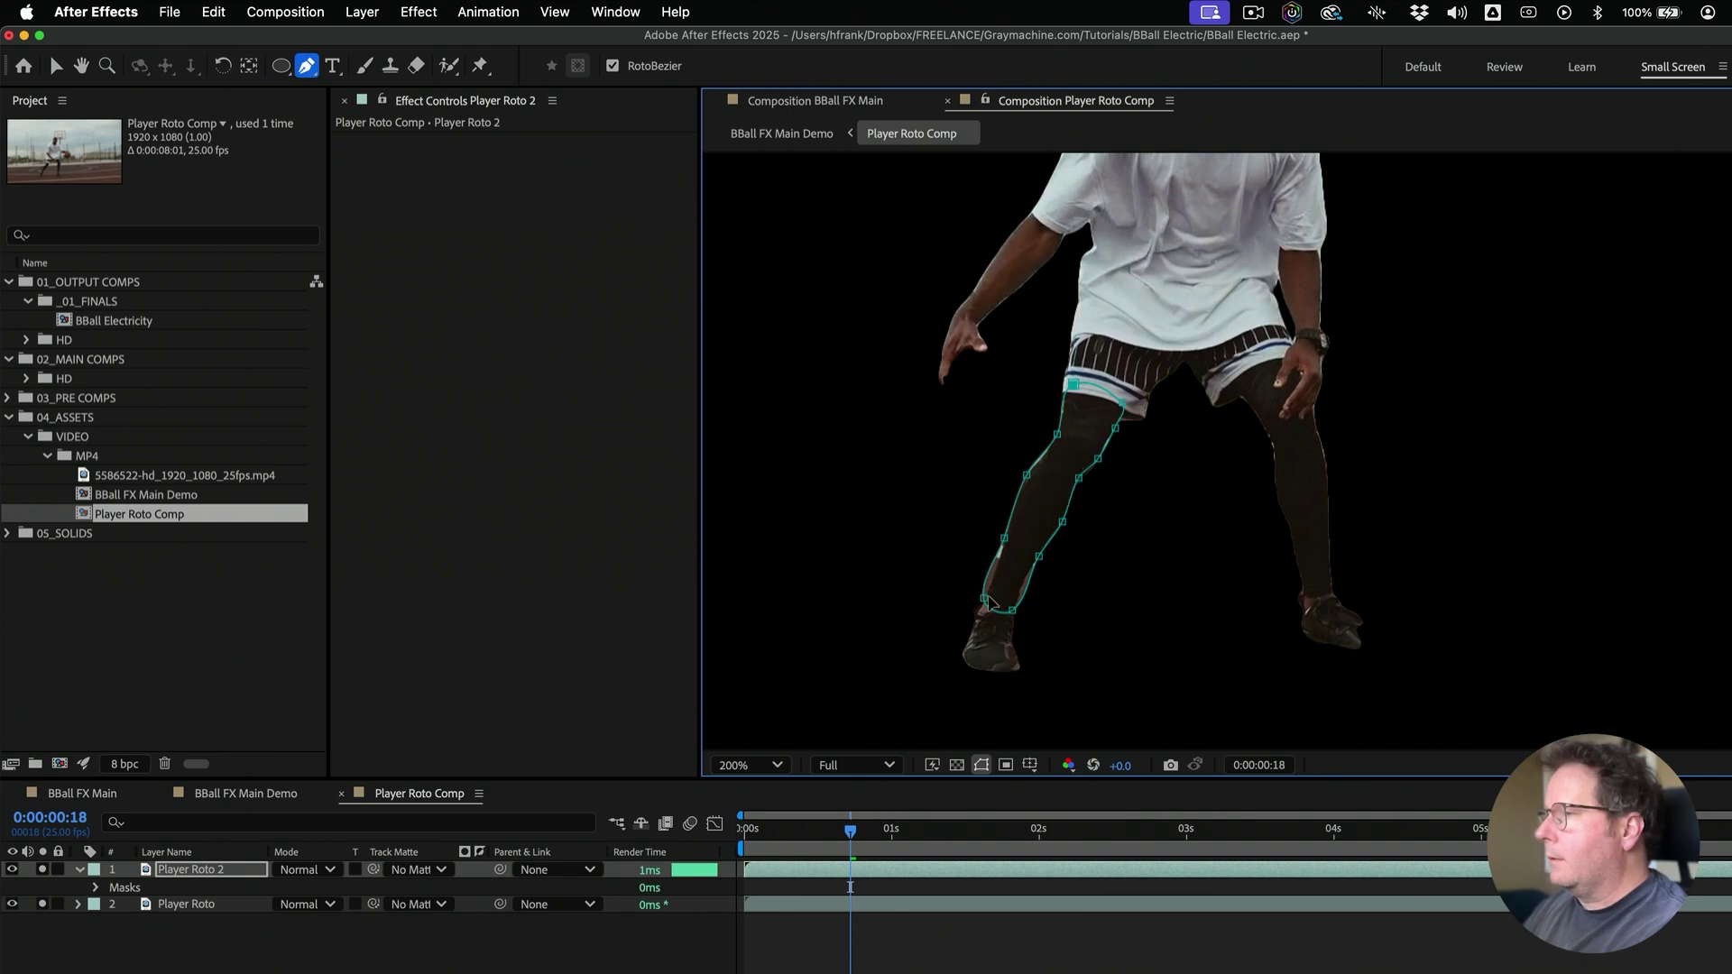
left_click_drag(988, 603, 1034, 563)
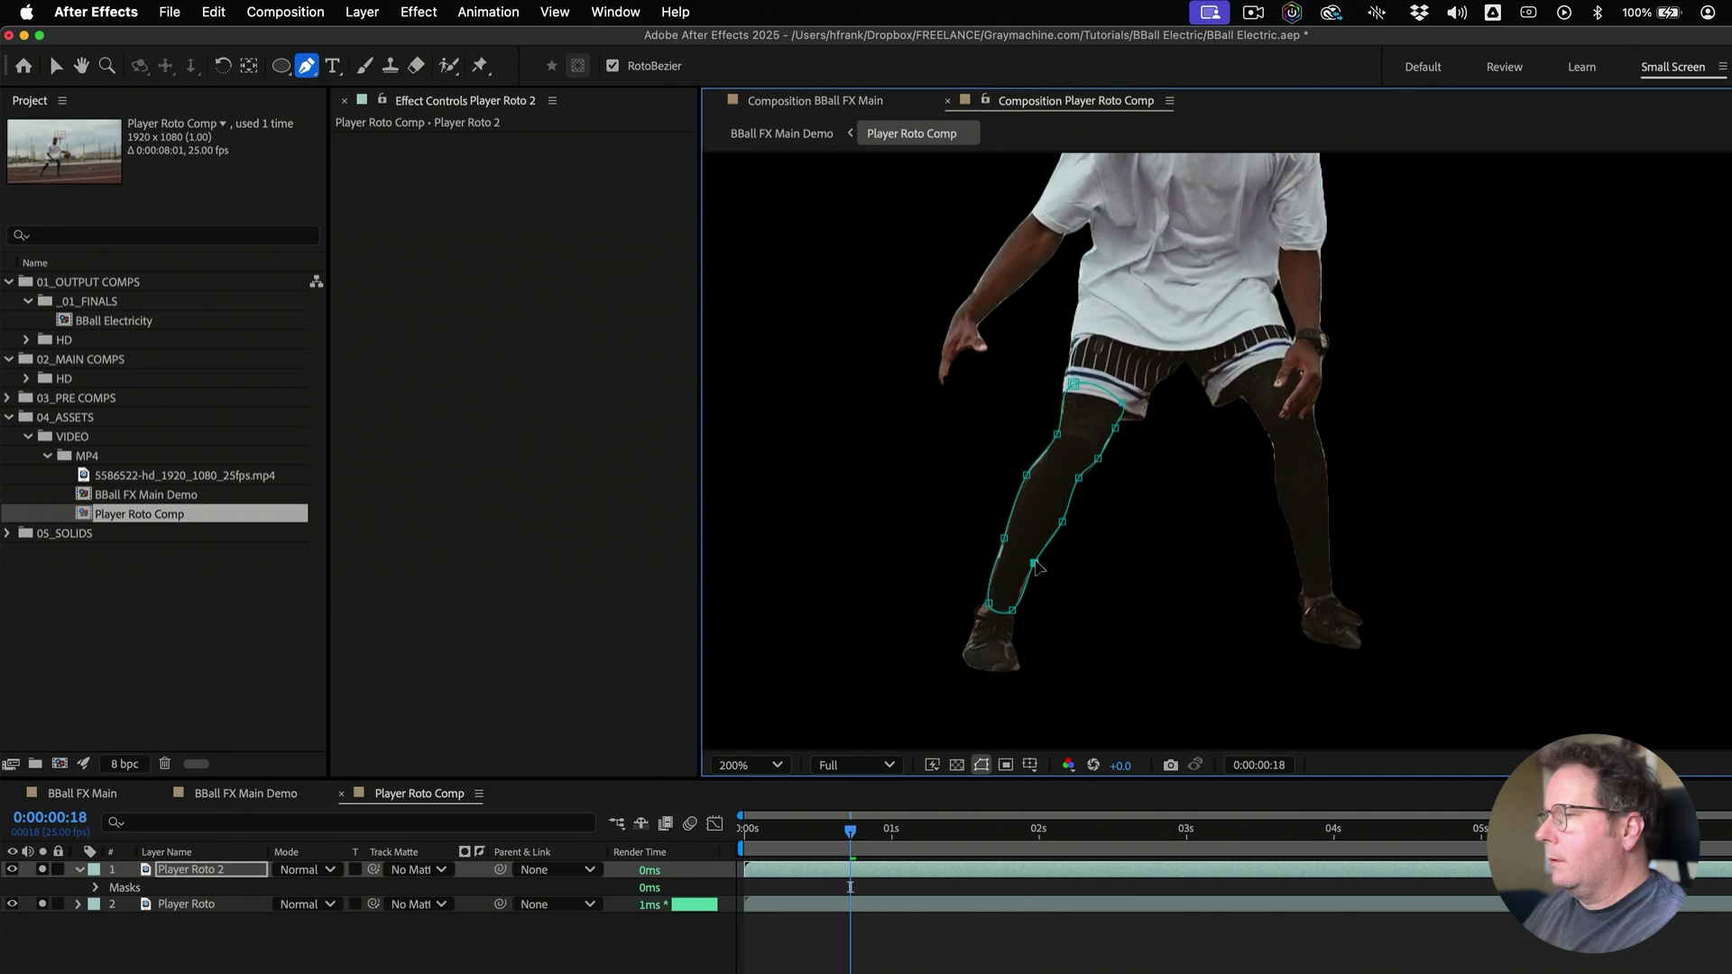
key("m")
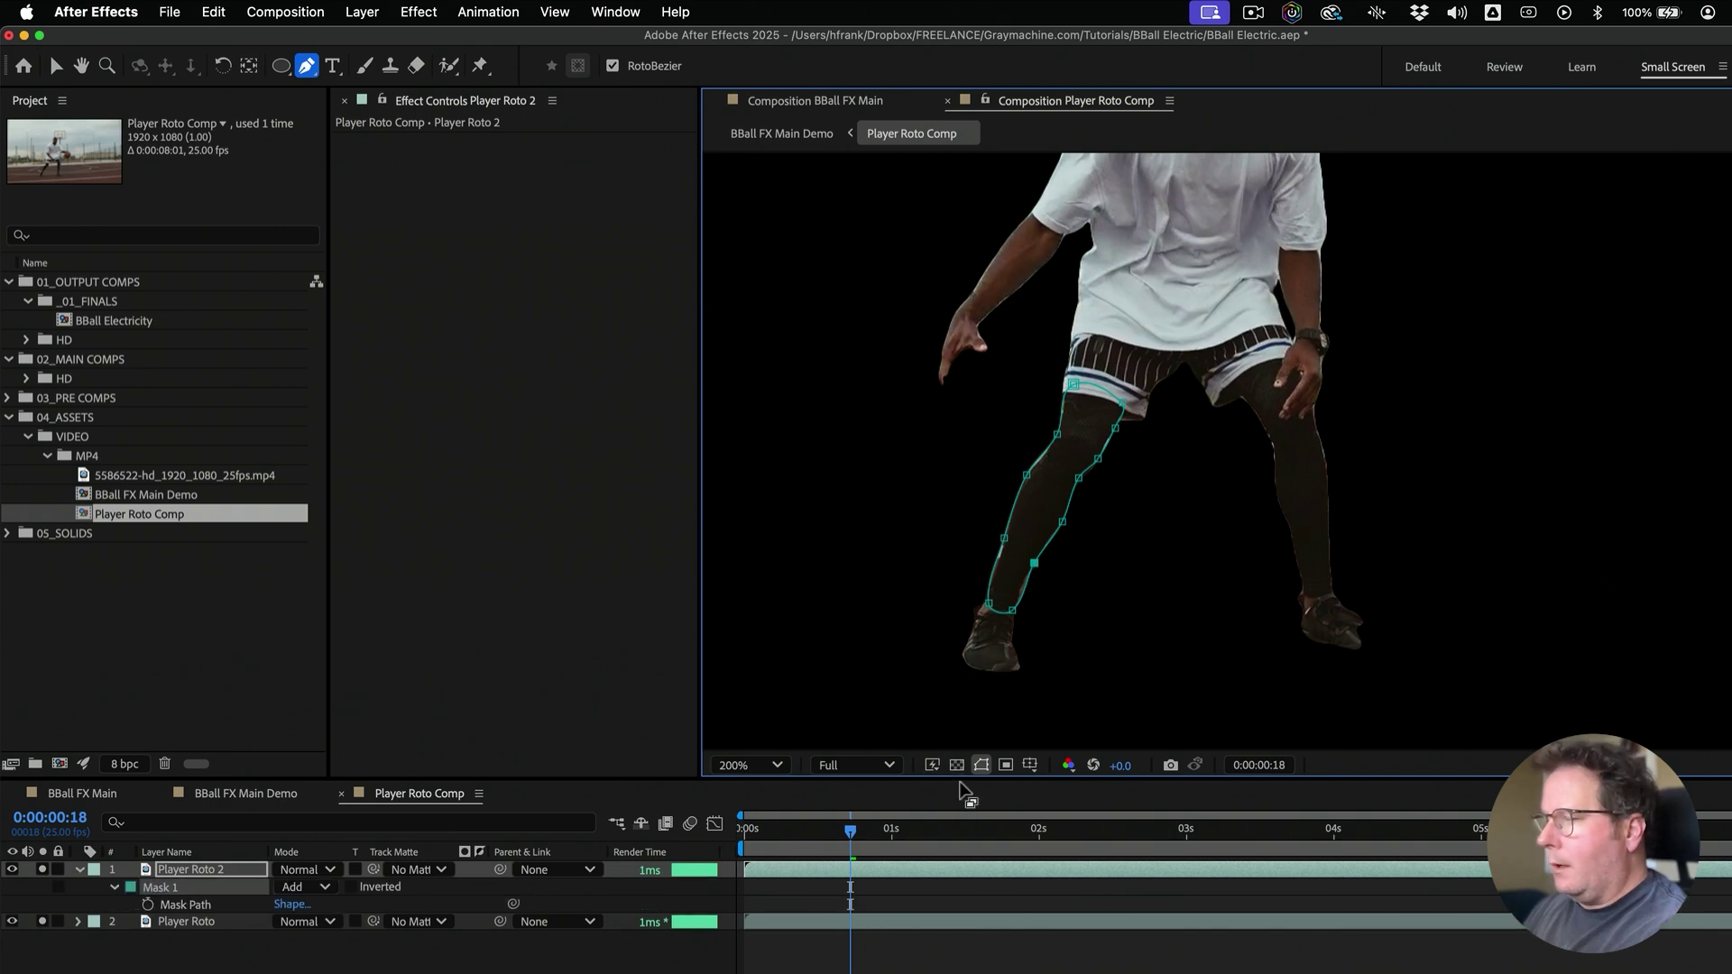
left_click(147, 904)
Step through the frames between 0:00:00:20 and 0:00:00:11 to examine where the leg needs the mask repair
key("Page_Down")
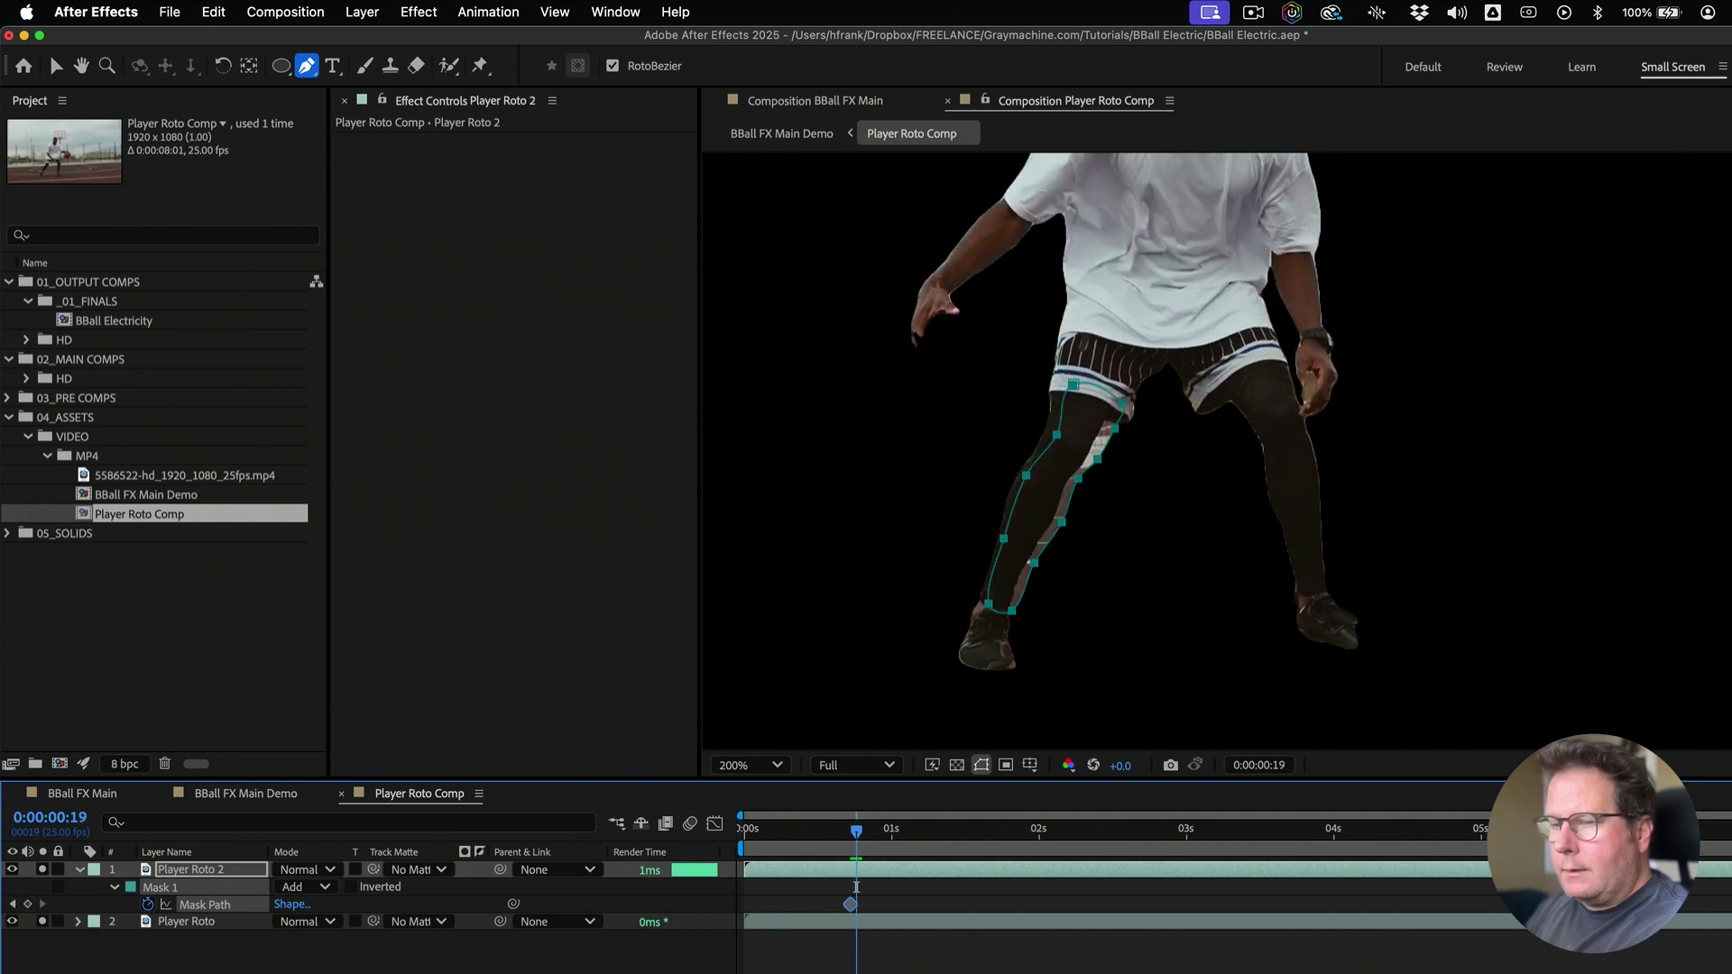
key("Page_Down")
key("Page_Down")
key("Page_Down")
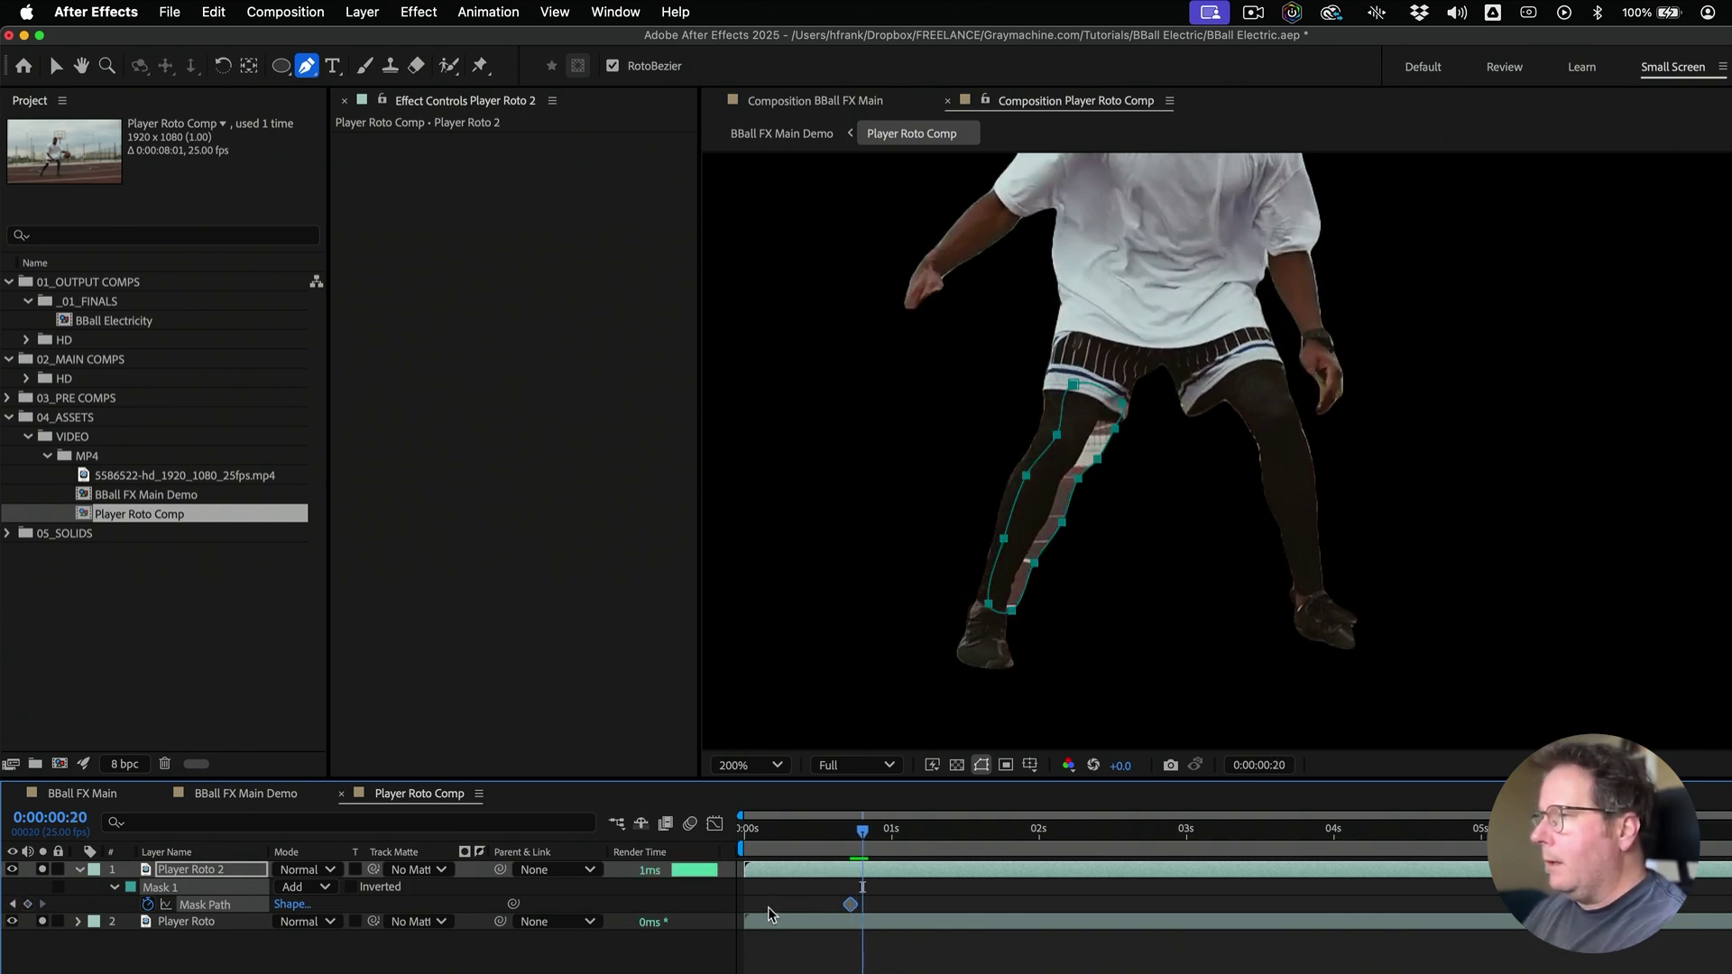
key("Page_Up")
key("Page_Up")
key("Page_Up")
key("Page_Up")
key("Page_Up")
key("Page_Up")
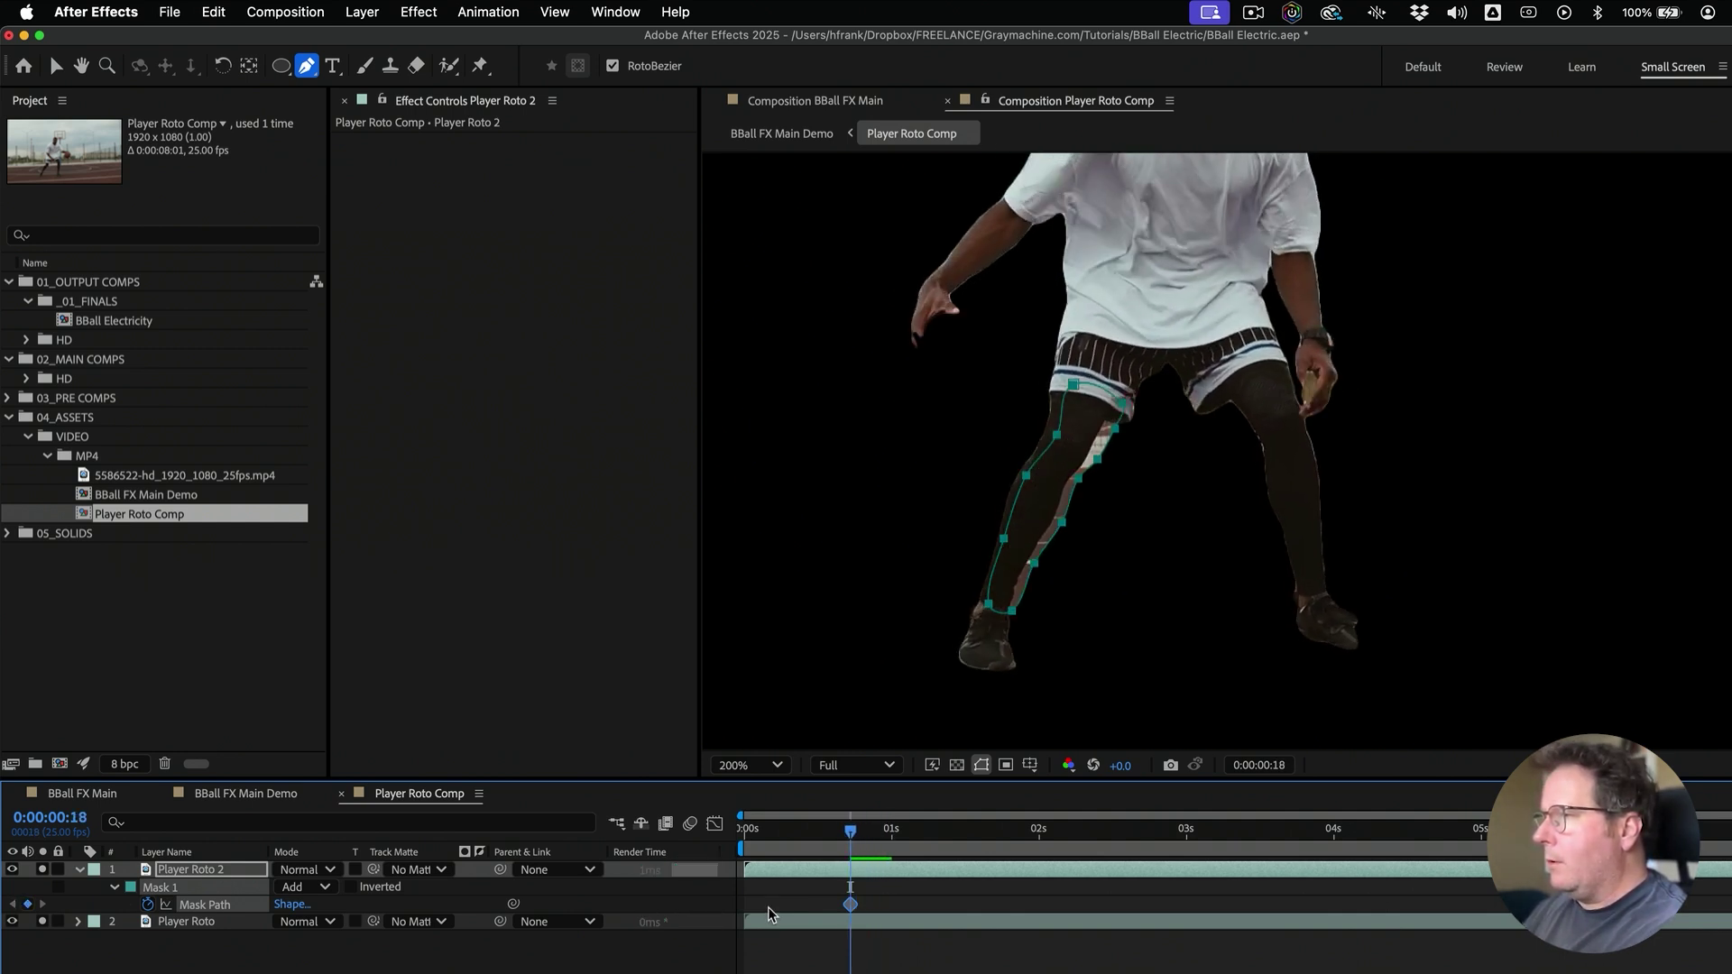
key("Page_Up")
key("Page_Up")
key("Page_Up")
key("Page_Up")
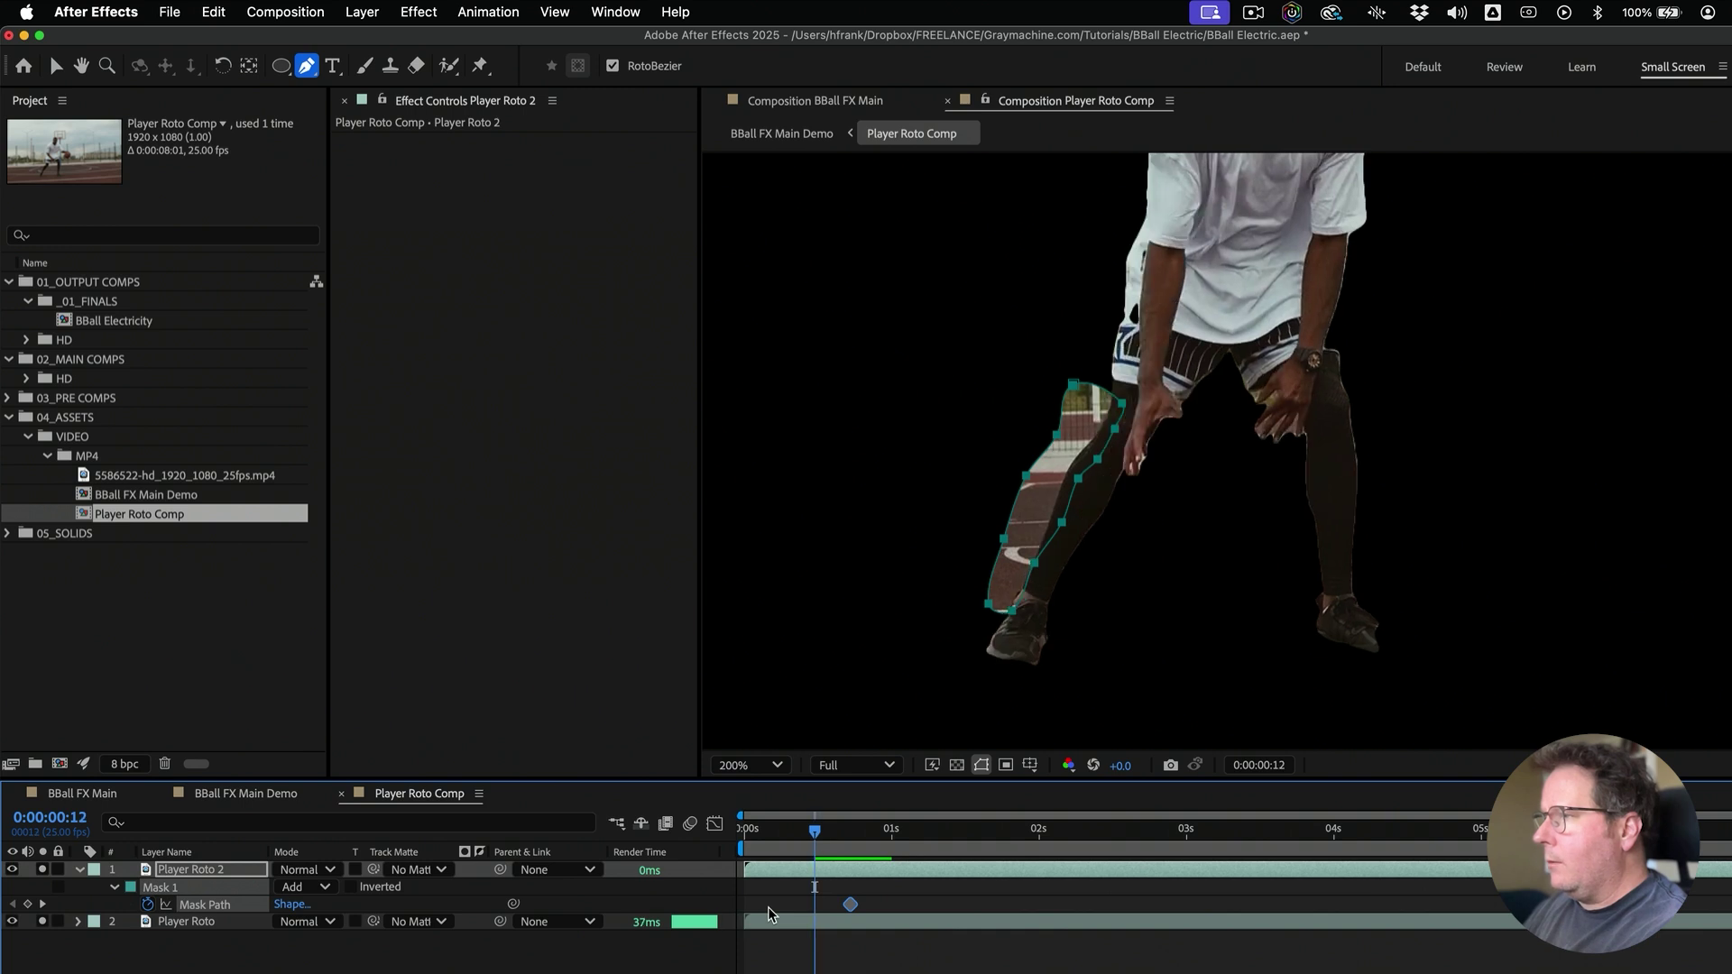
key("Page_Up")
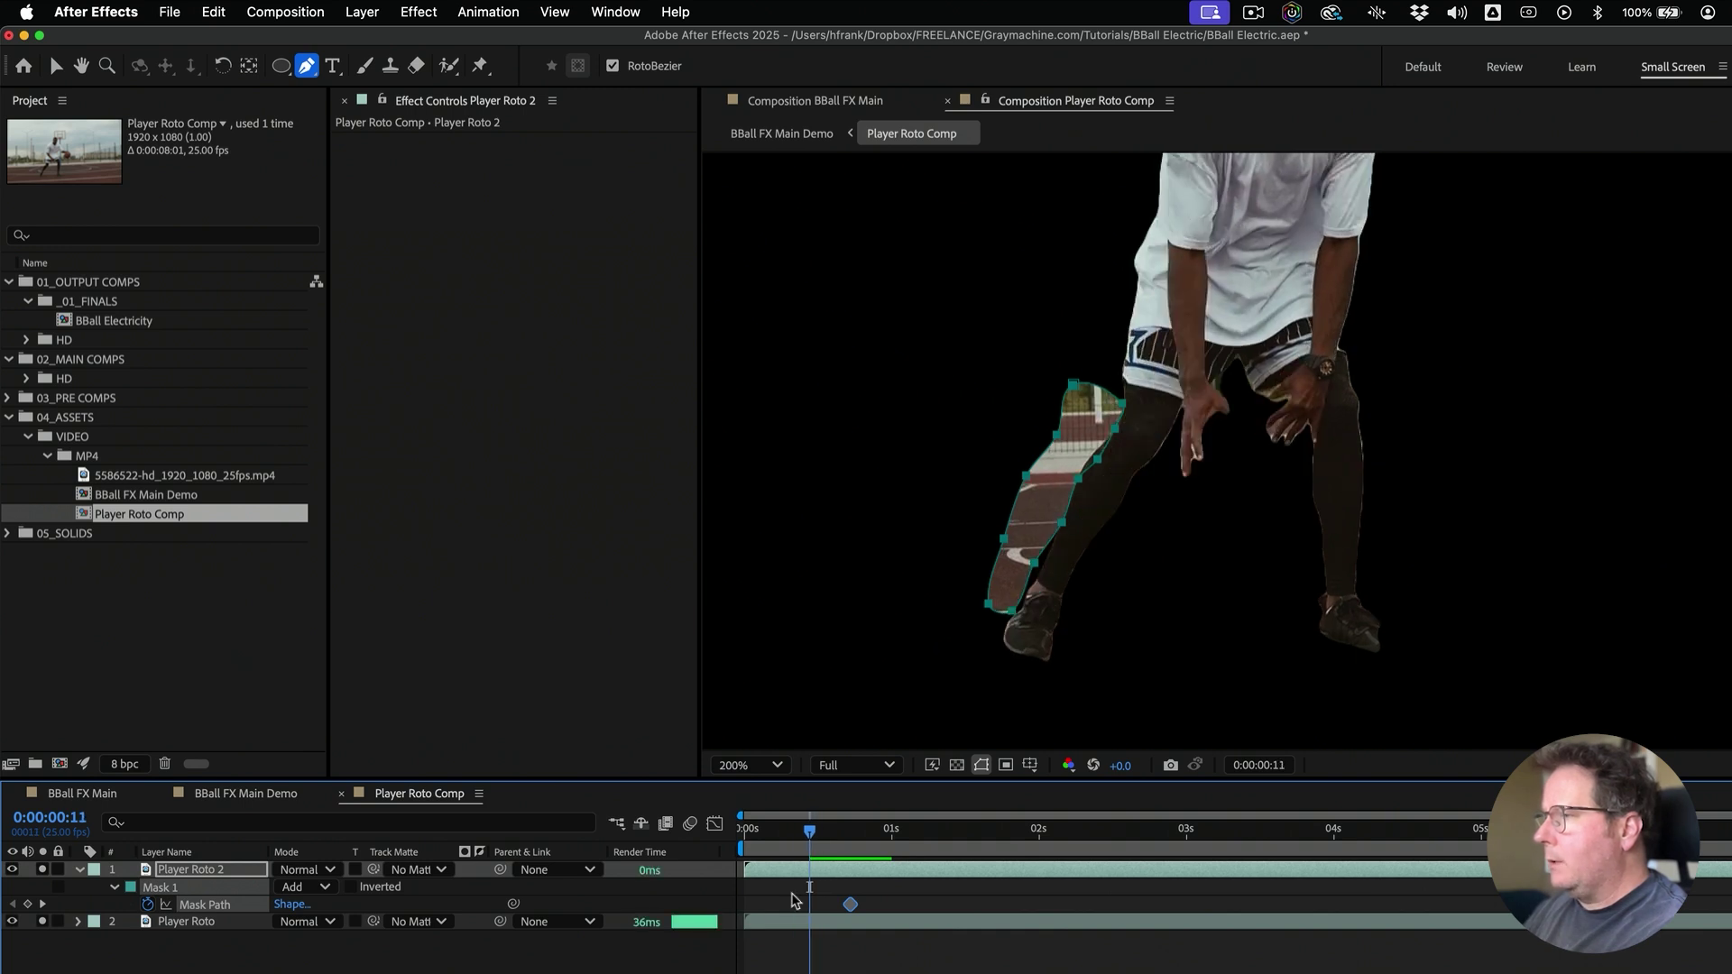
Trim the Player Roto 2 layer to span 0:00:00:11 through 0:00:00:18 and set Mask 1's mode to None
left_click_drag(792, 871, 798, 871)
key("super+z")
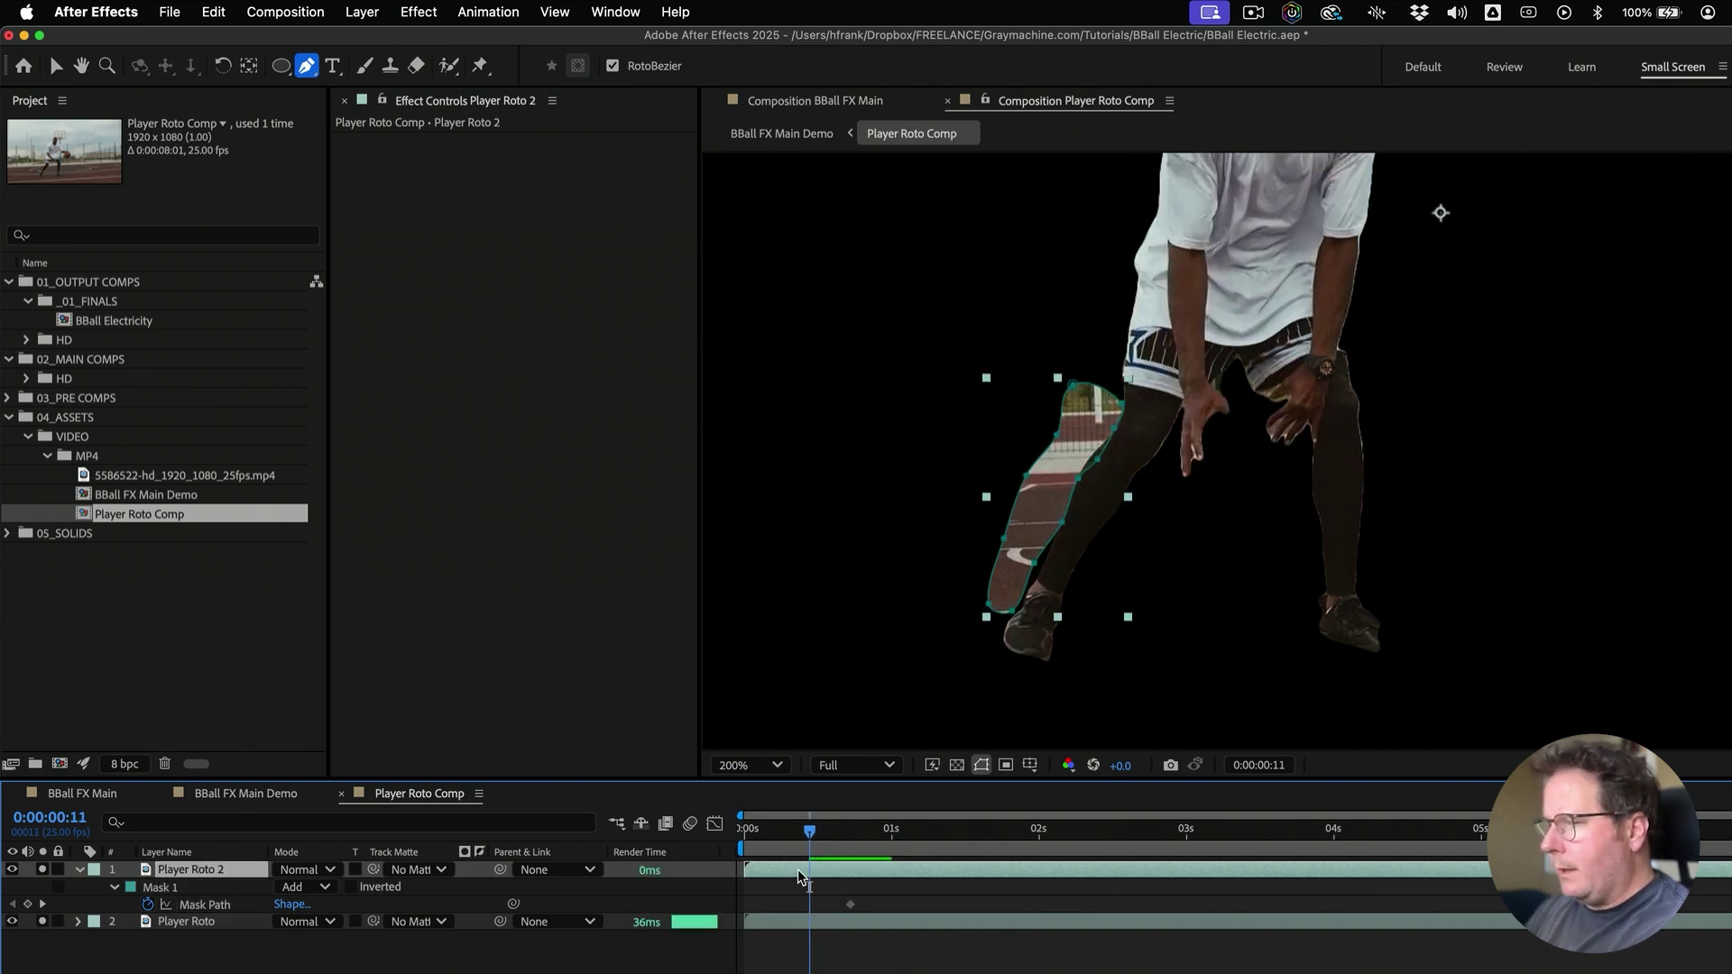
key("k")
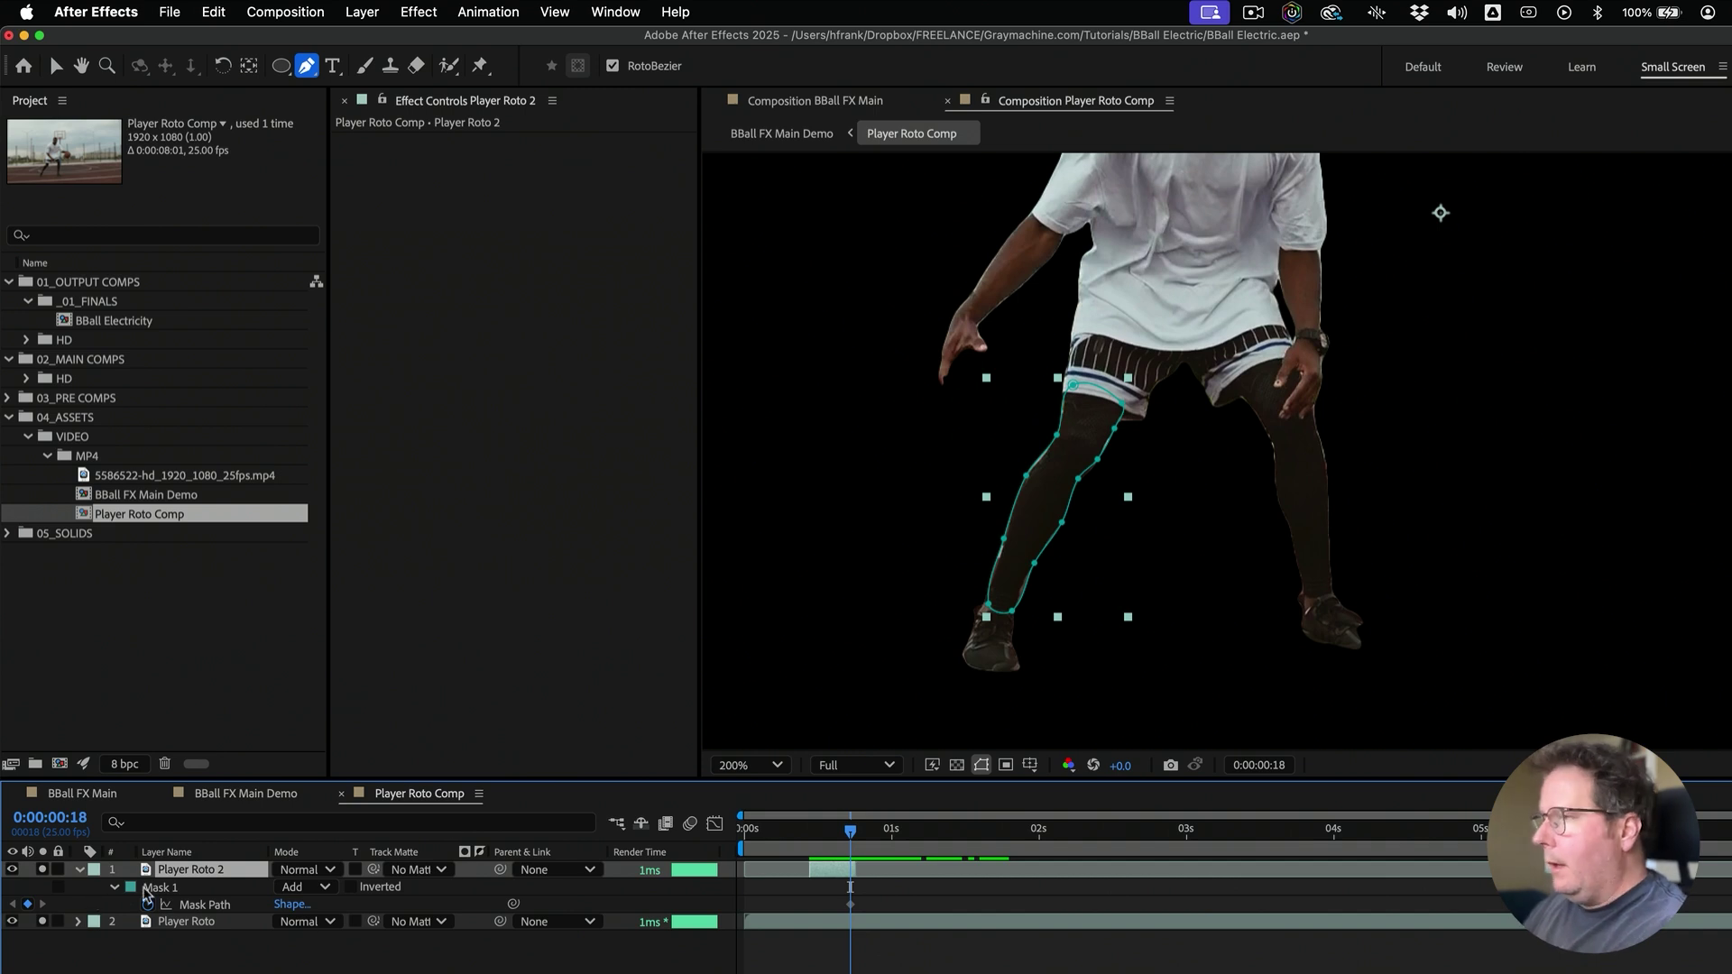
left_click(287, 890)
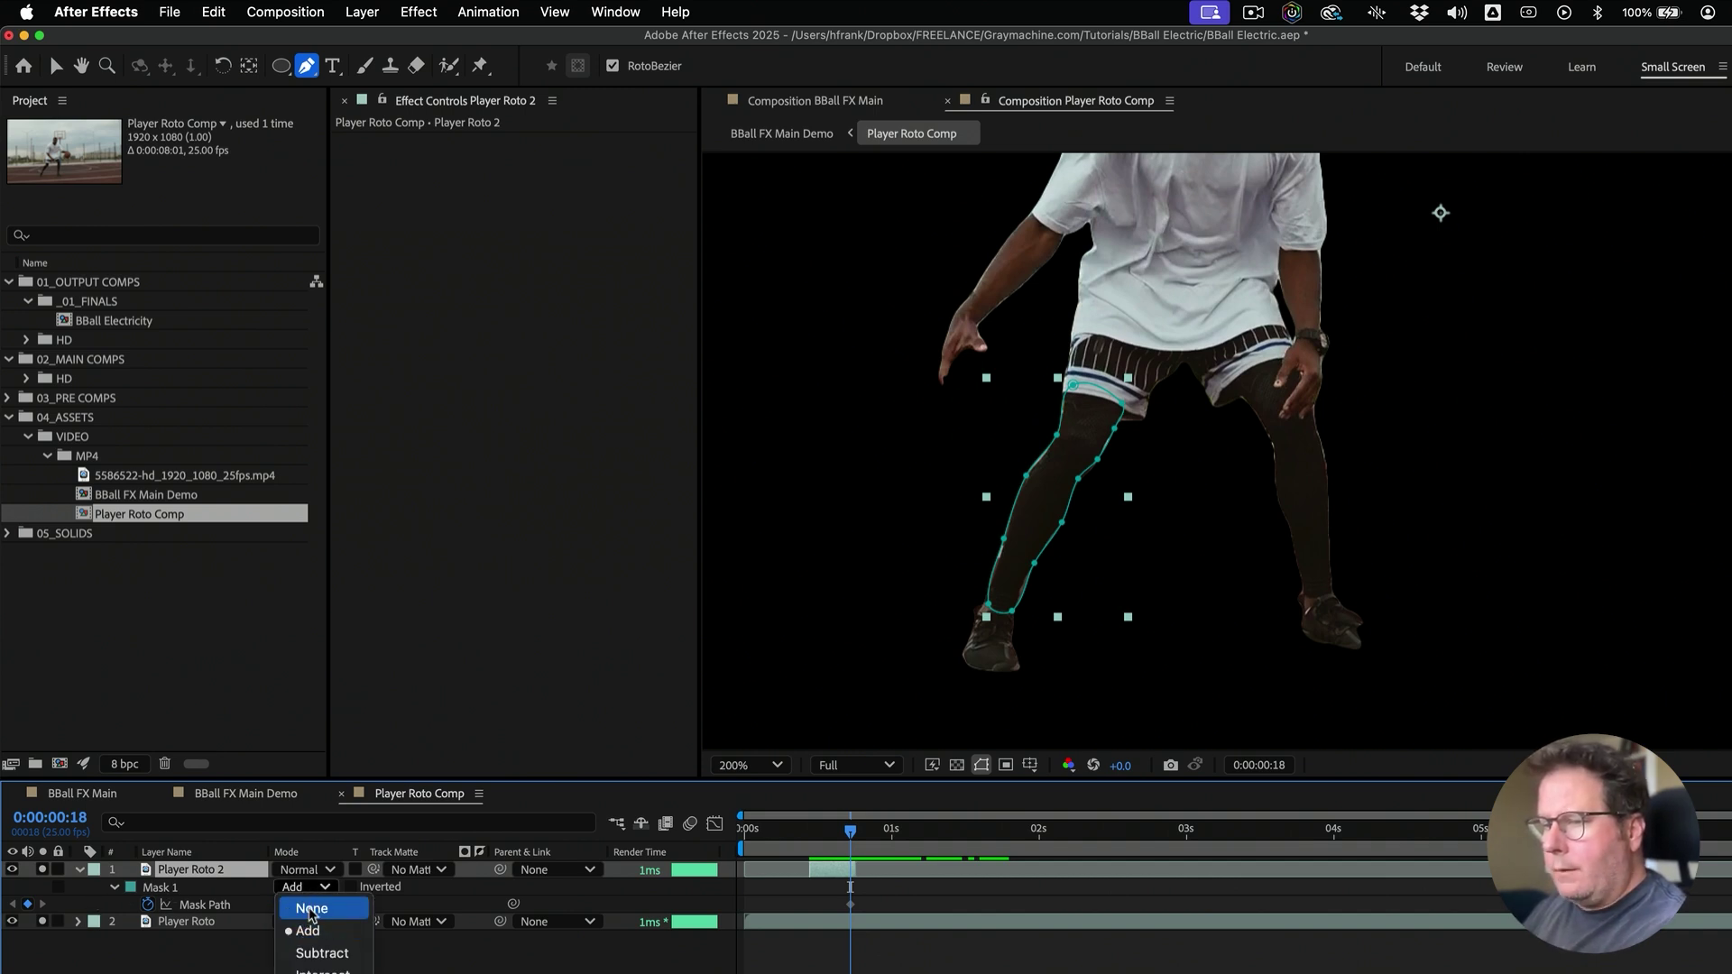
left_click(310, 909)
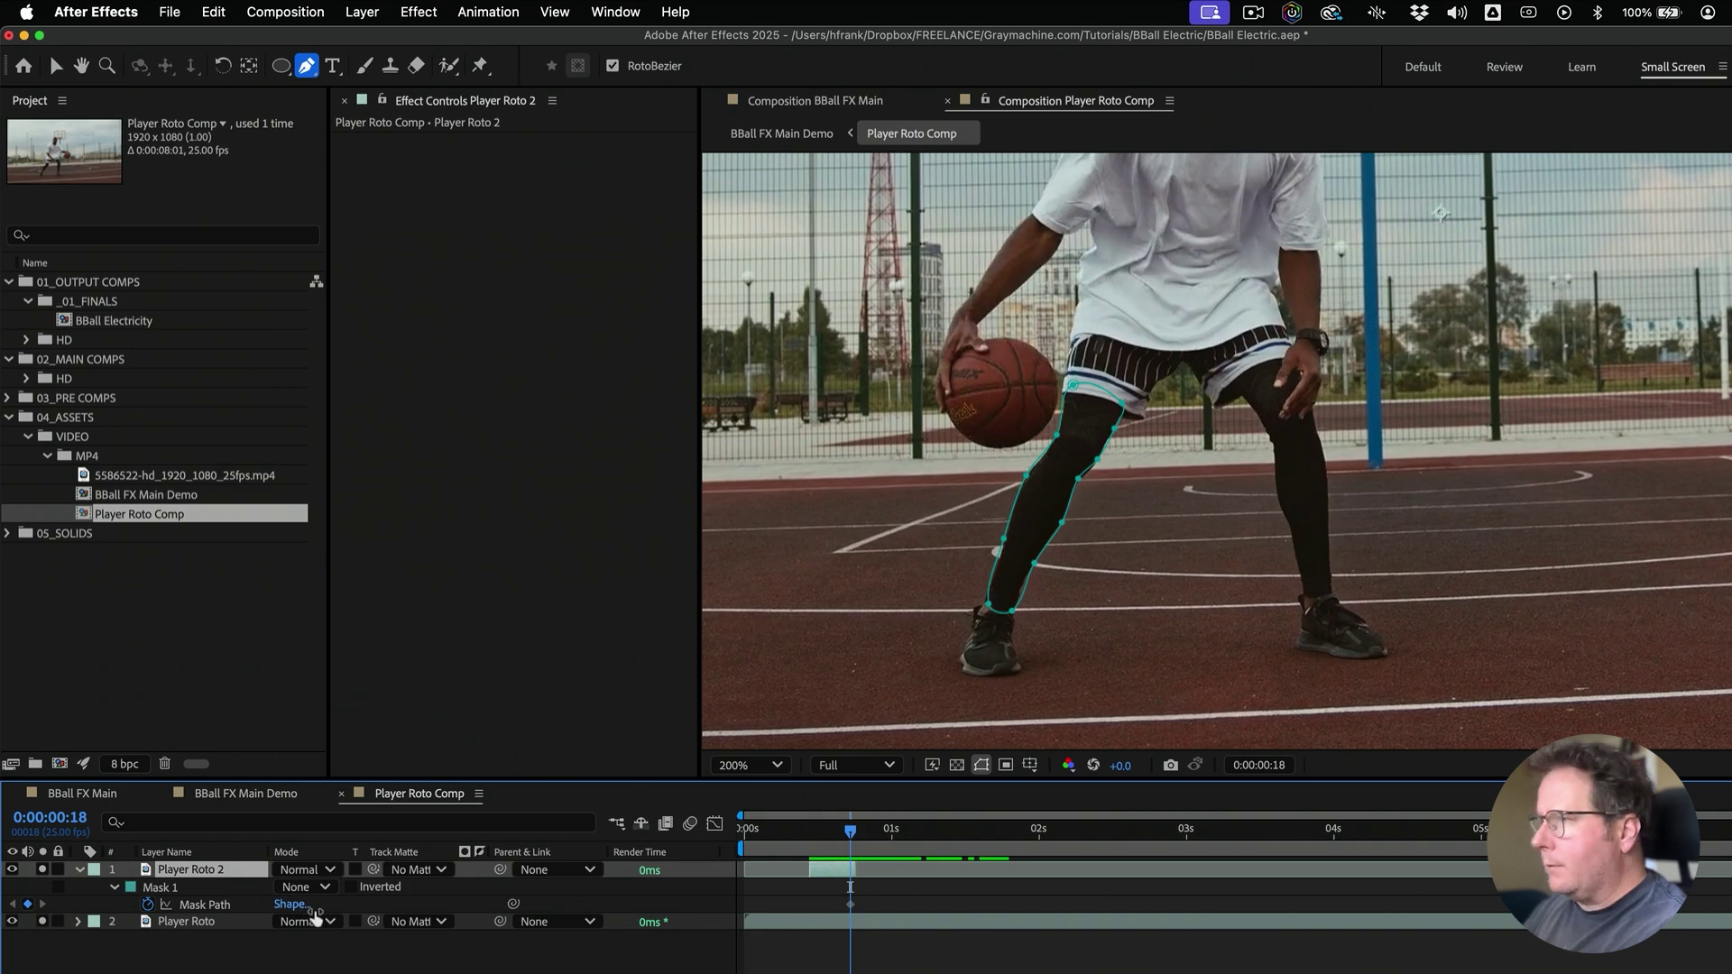
Fine-tune the mask's shin and back-of-knee points against the leg outline at 0:00:00:18
scroll(1003, 539, "up", 2)
key("space")
left_click_drag(897, 587, 1266, 512)
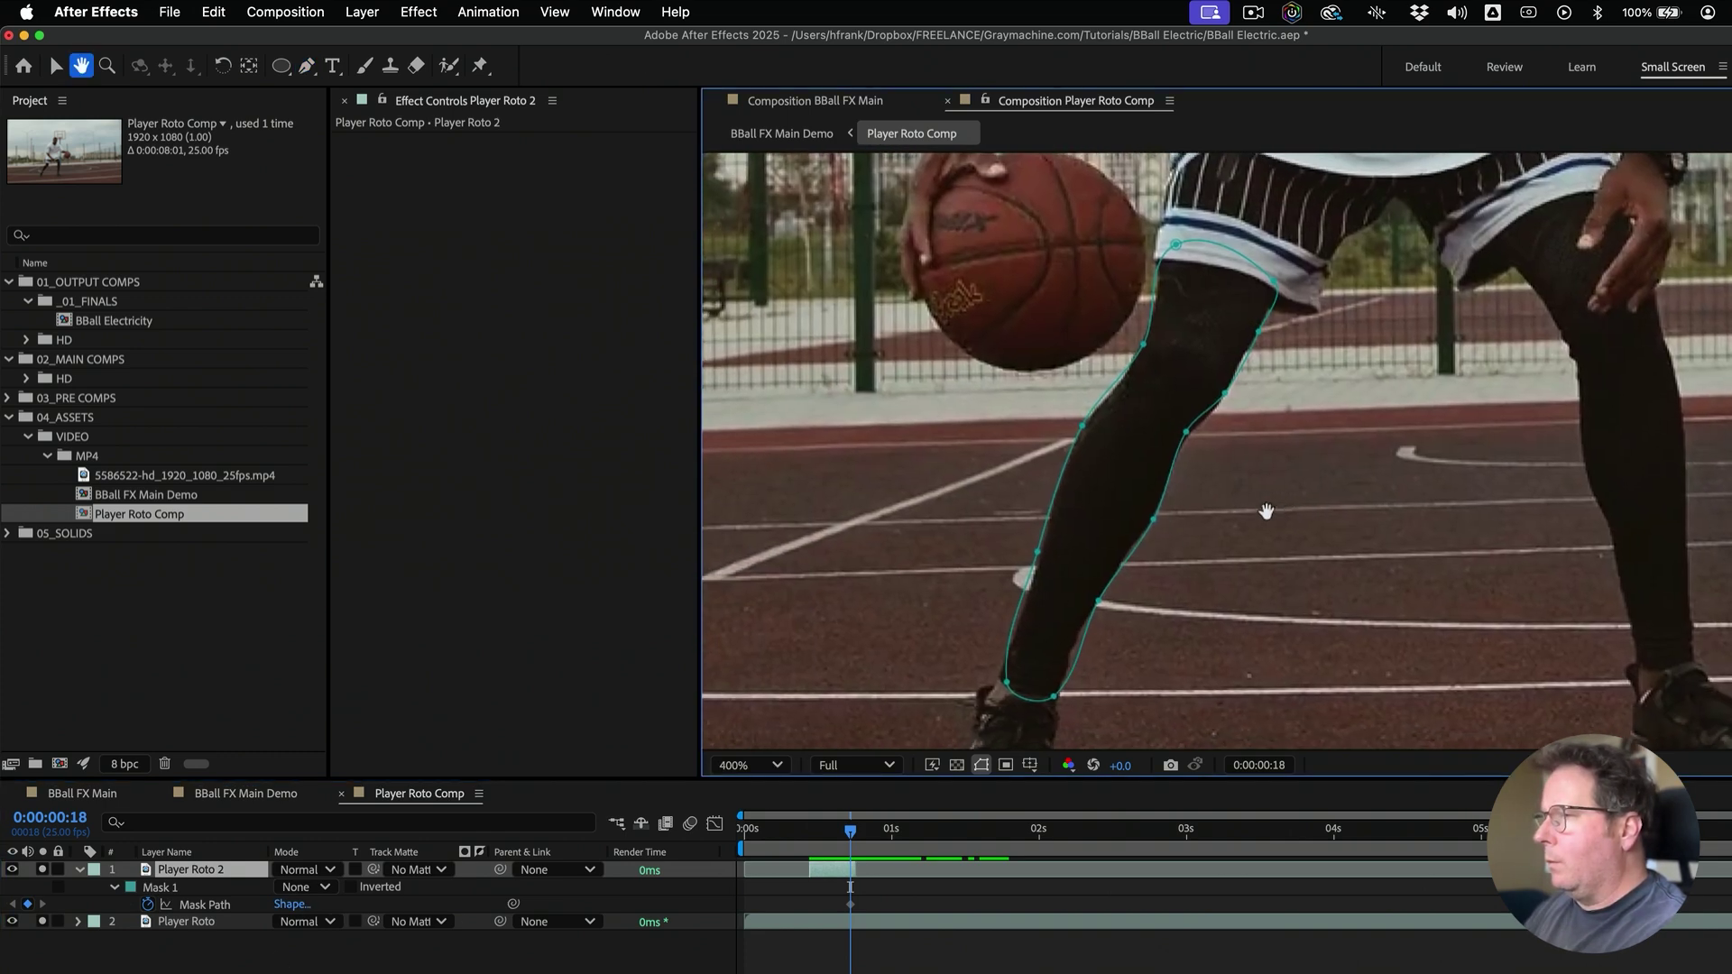
key("v")
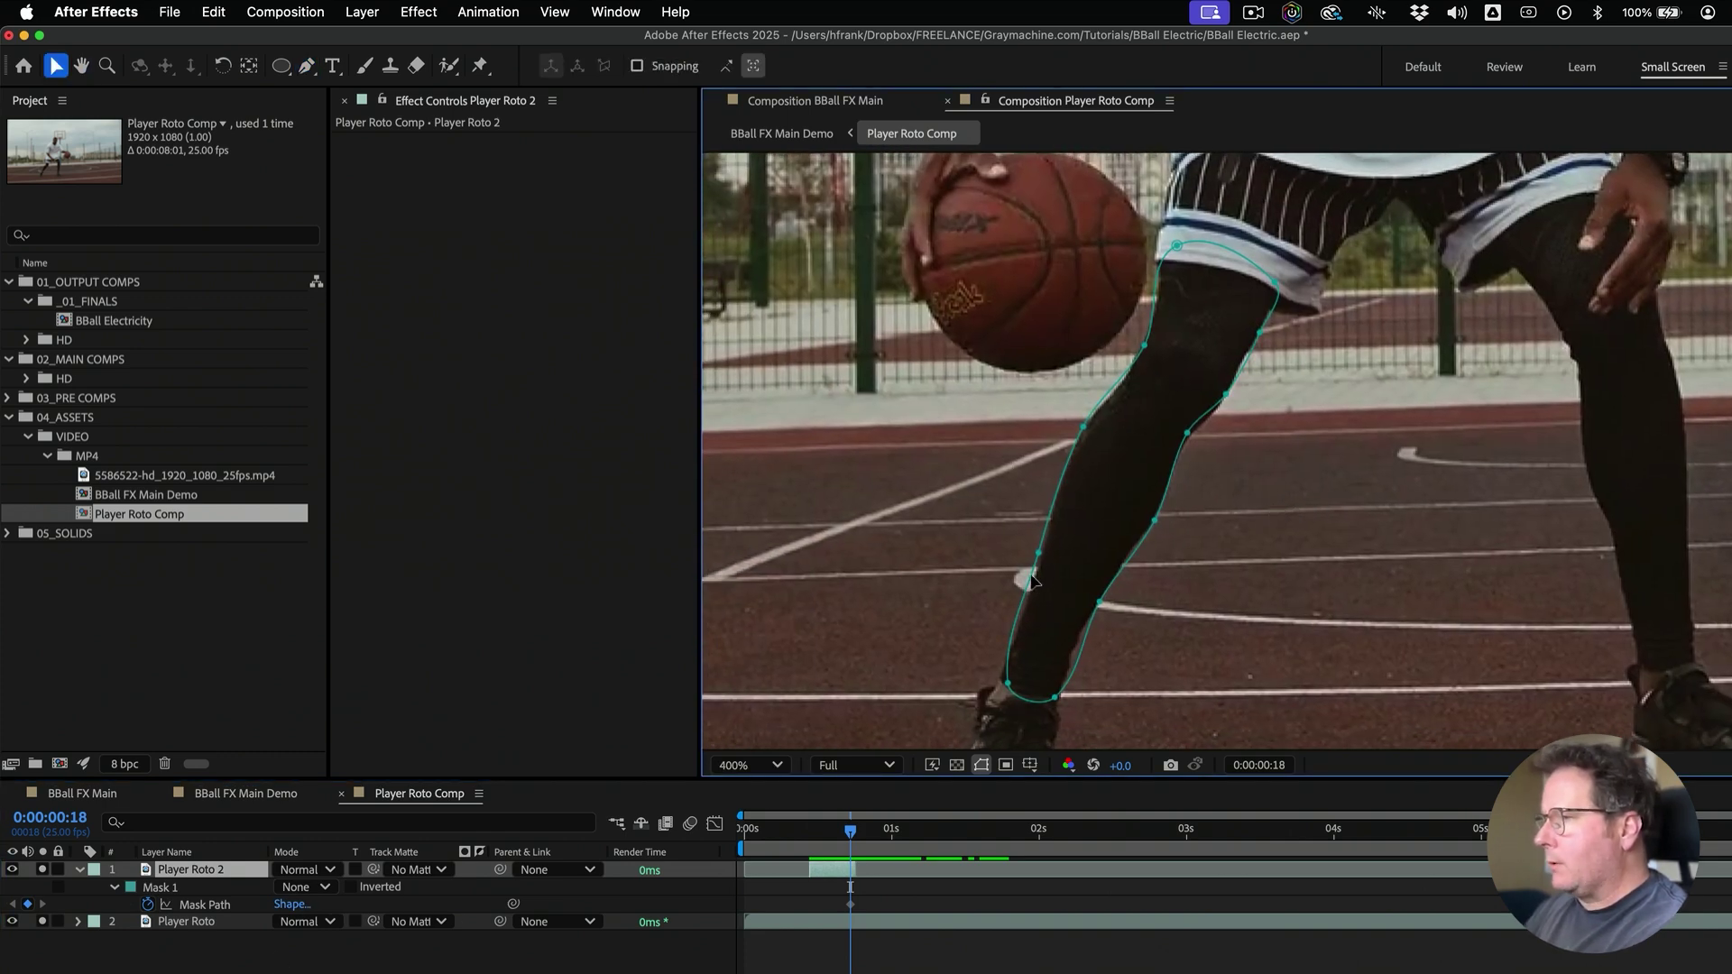
double_click(1039, 557)
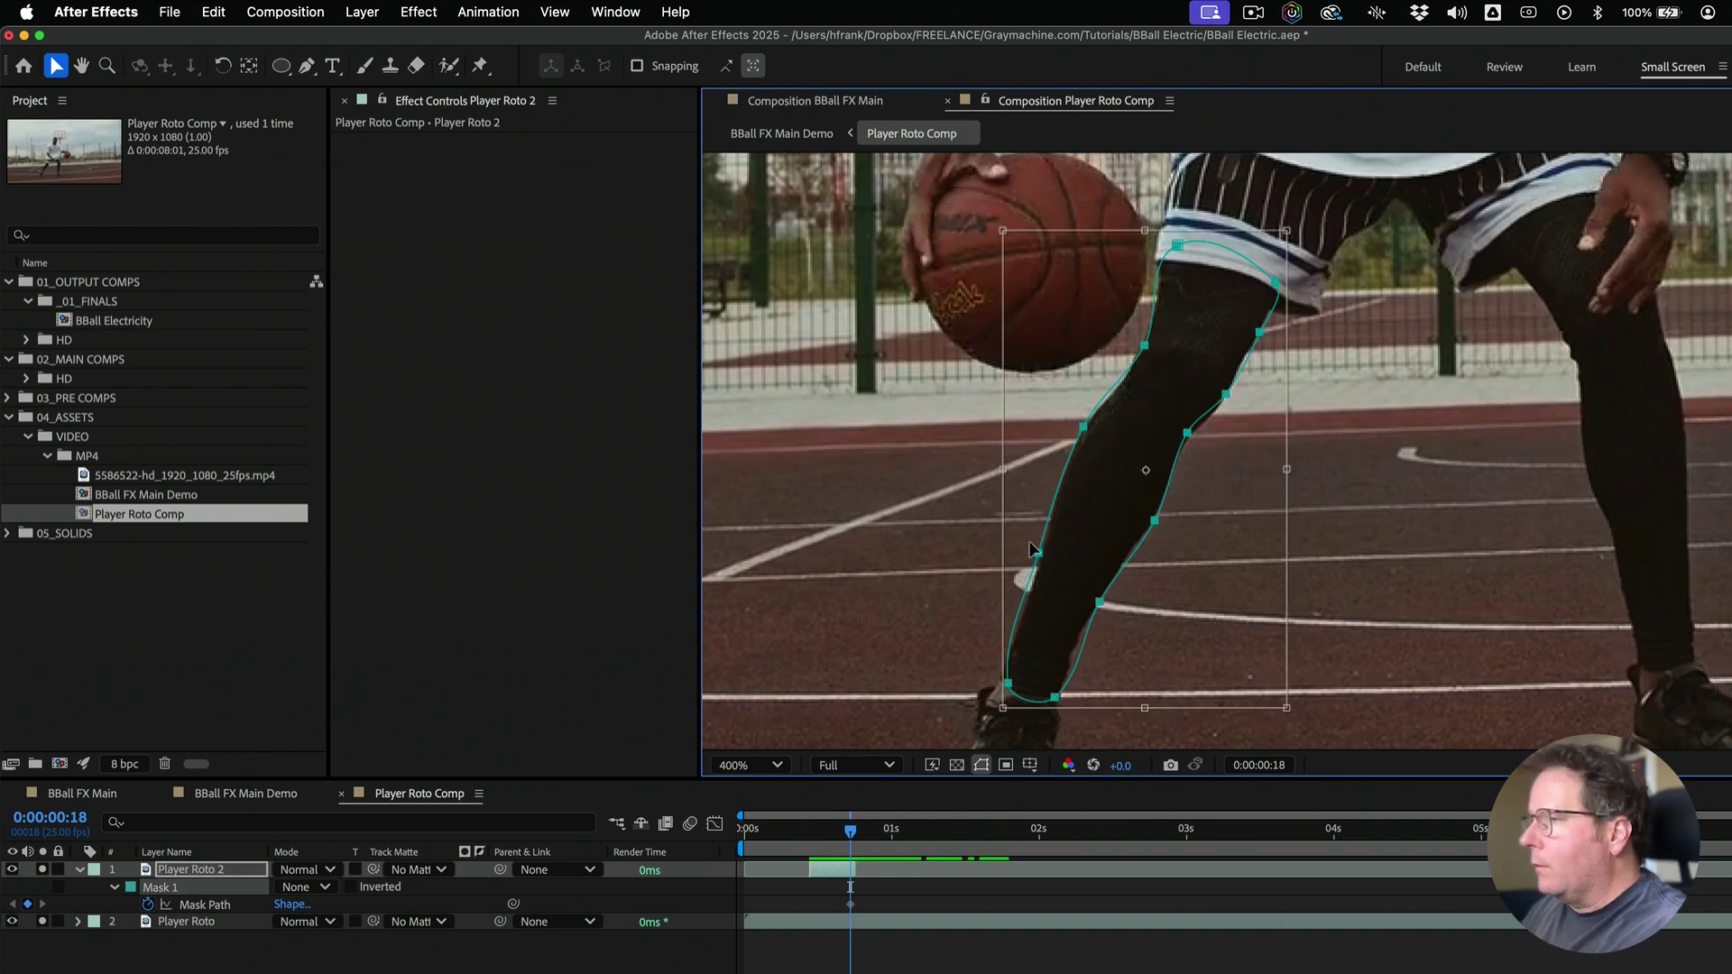
key("Return")
left_click(1039, 554)
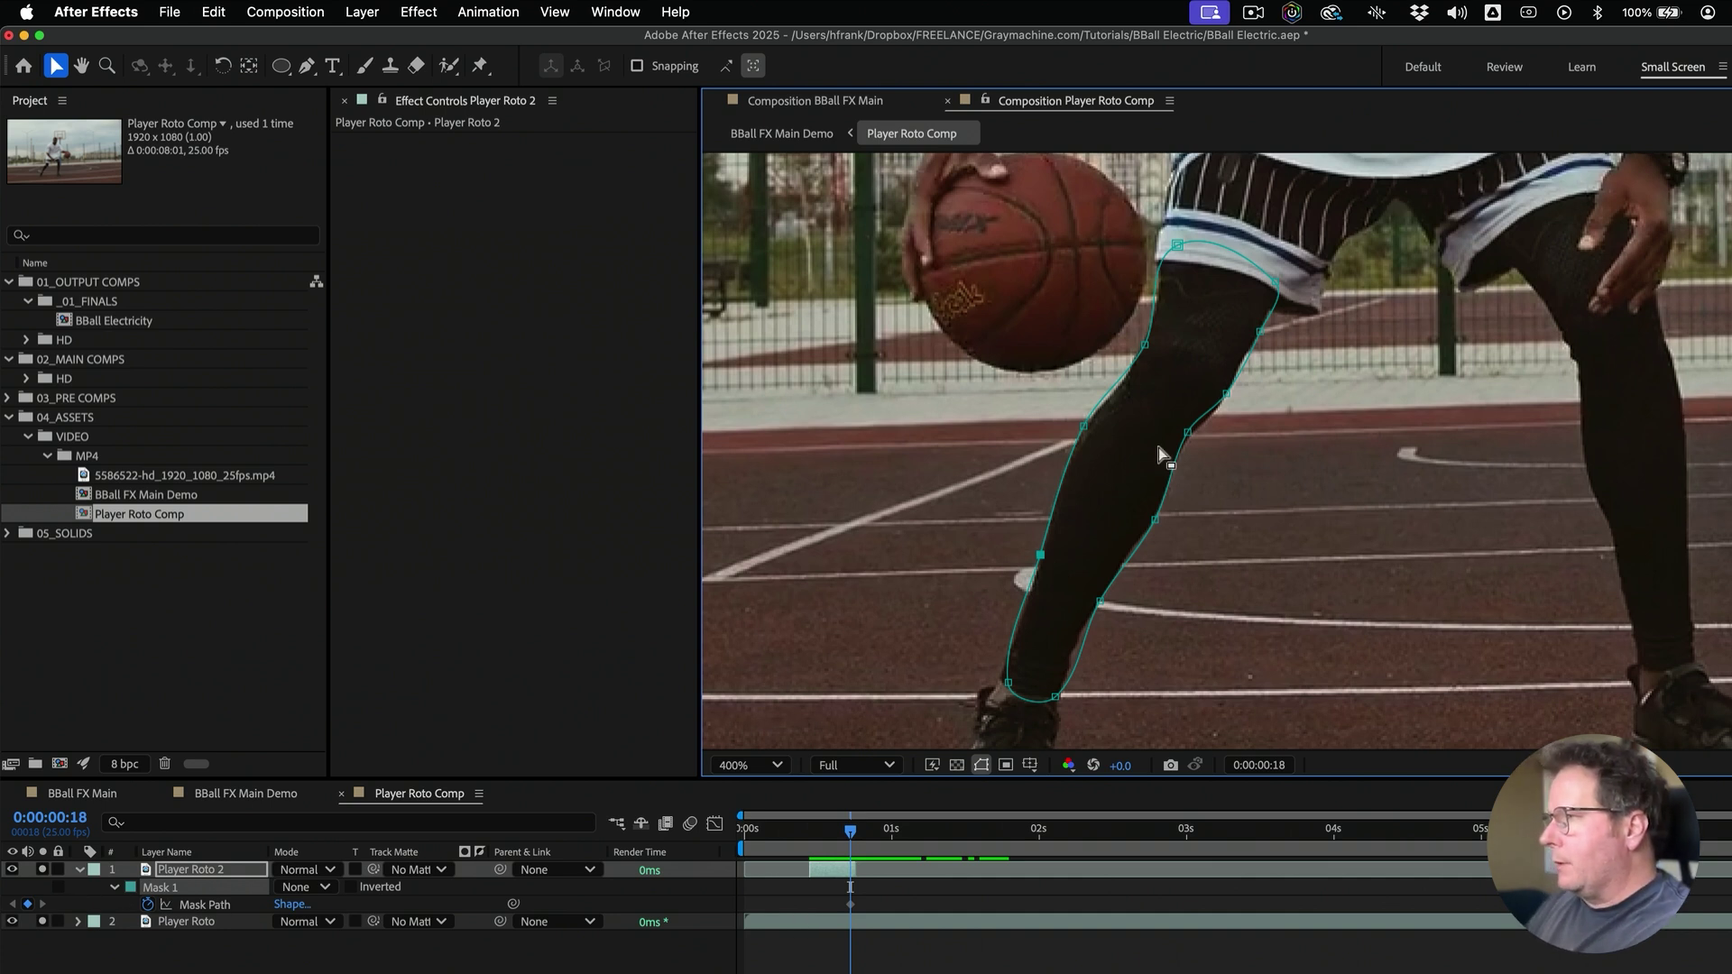
left_click_drag(1184, 437, 1187, 443)
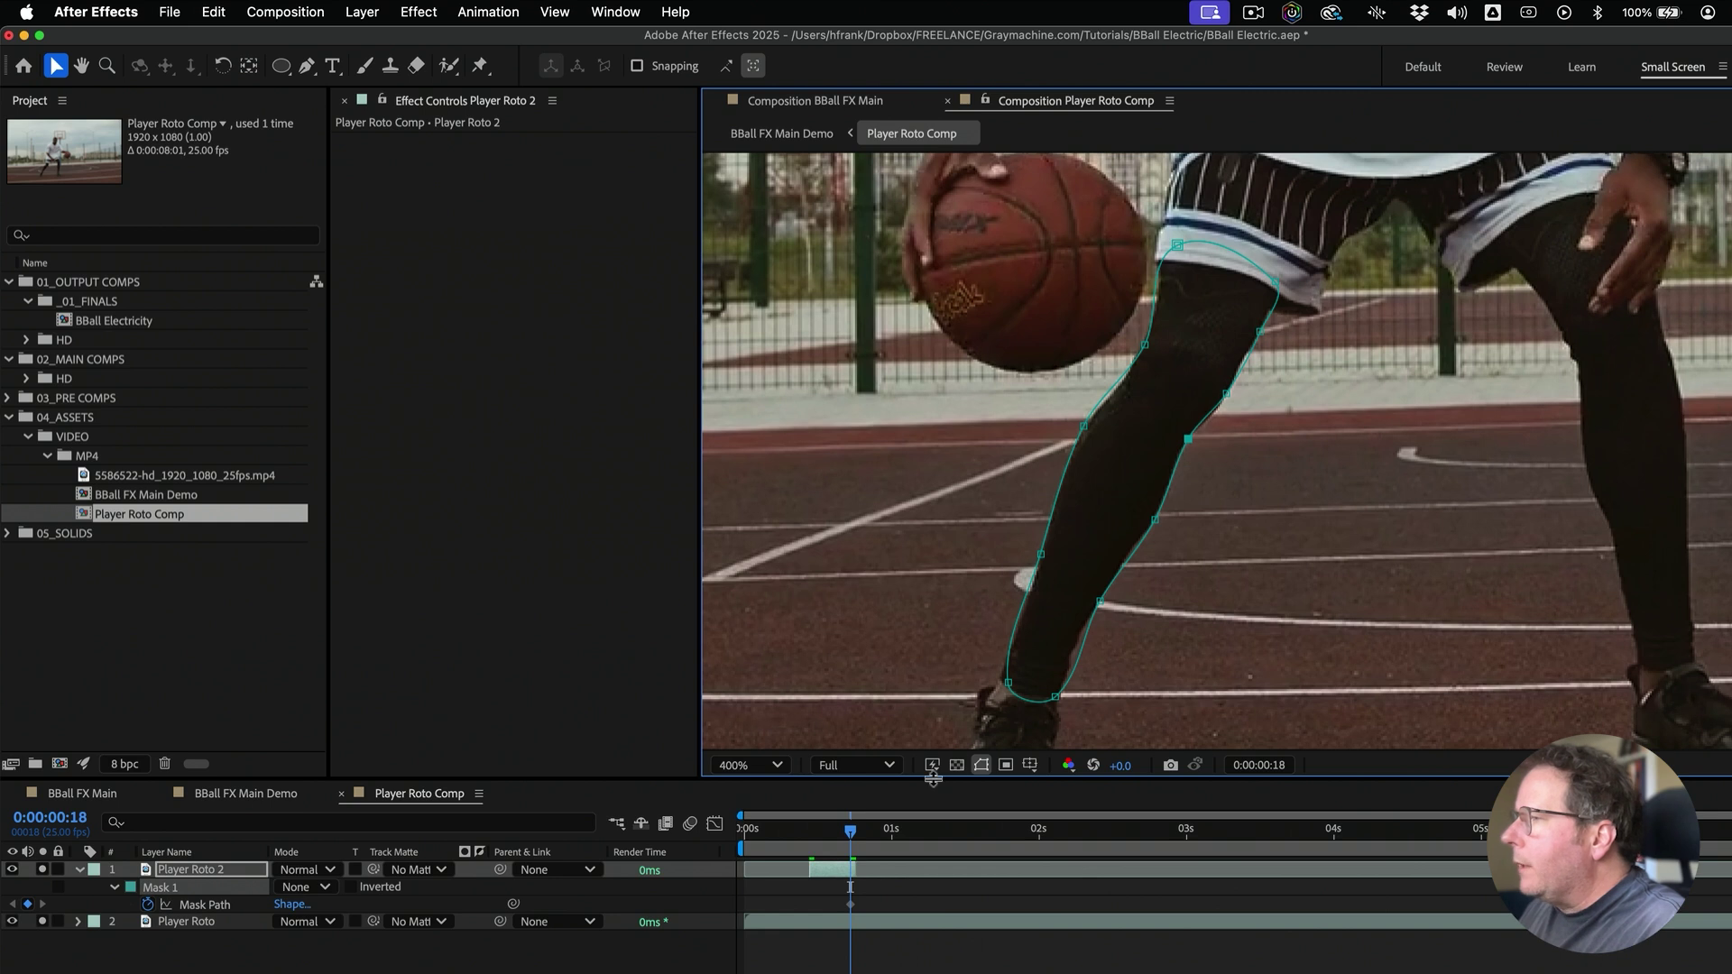
Reshape the mask at 0:00:00:17, shifting the shin, ankle, knee and inner-edge points to follow the leg
key("Page_Up")
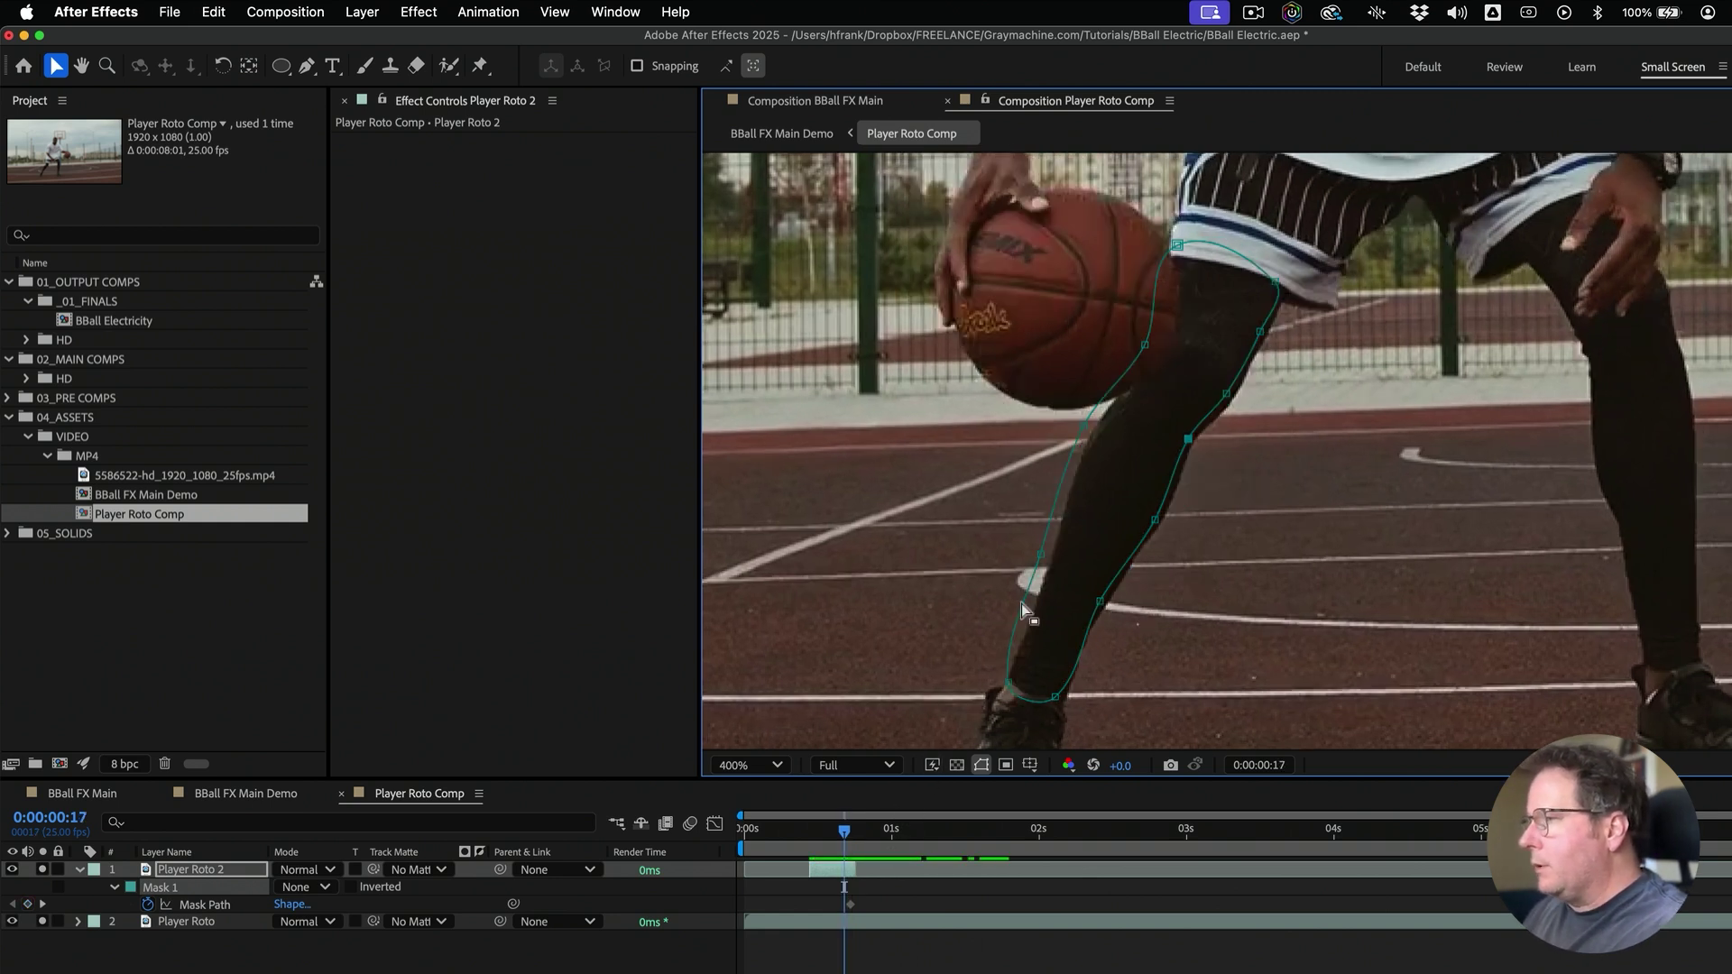
left_click_drag(1137, 624, 995, 541)
key("shift+Right")
key("shift+Right")
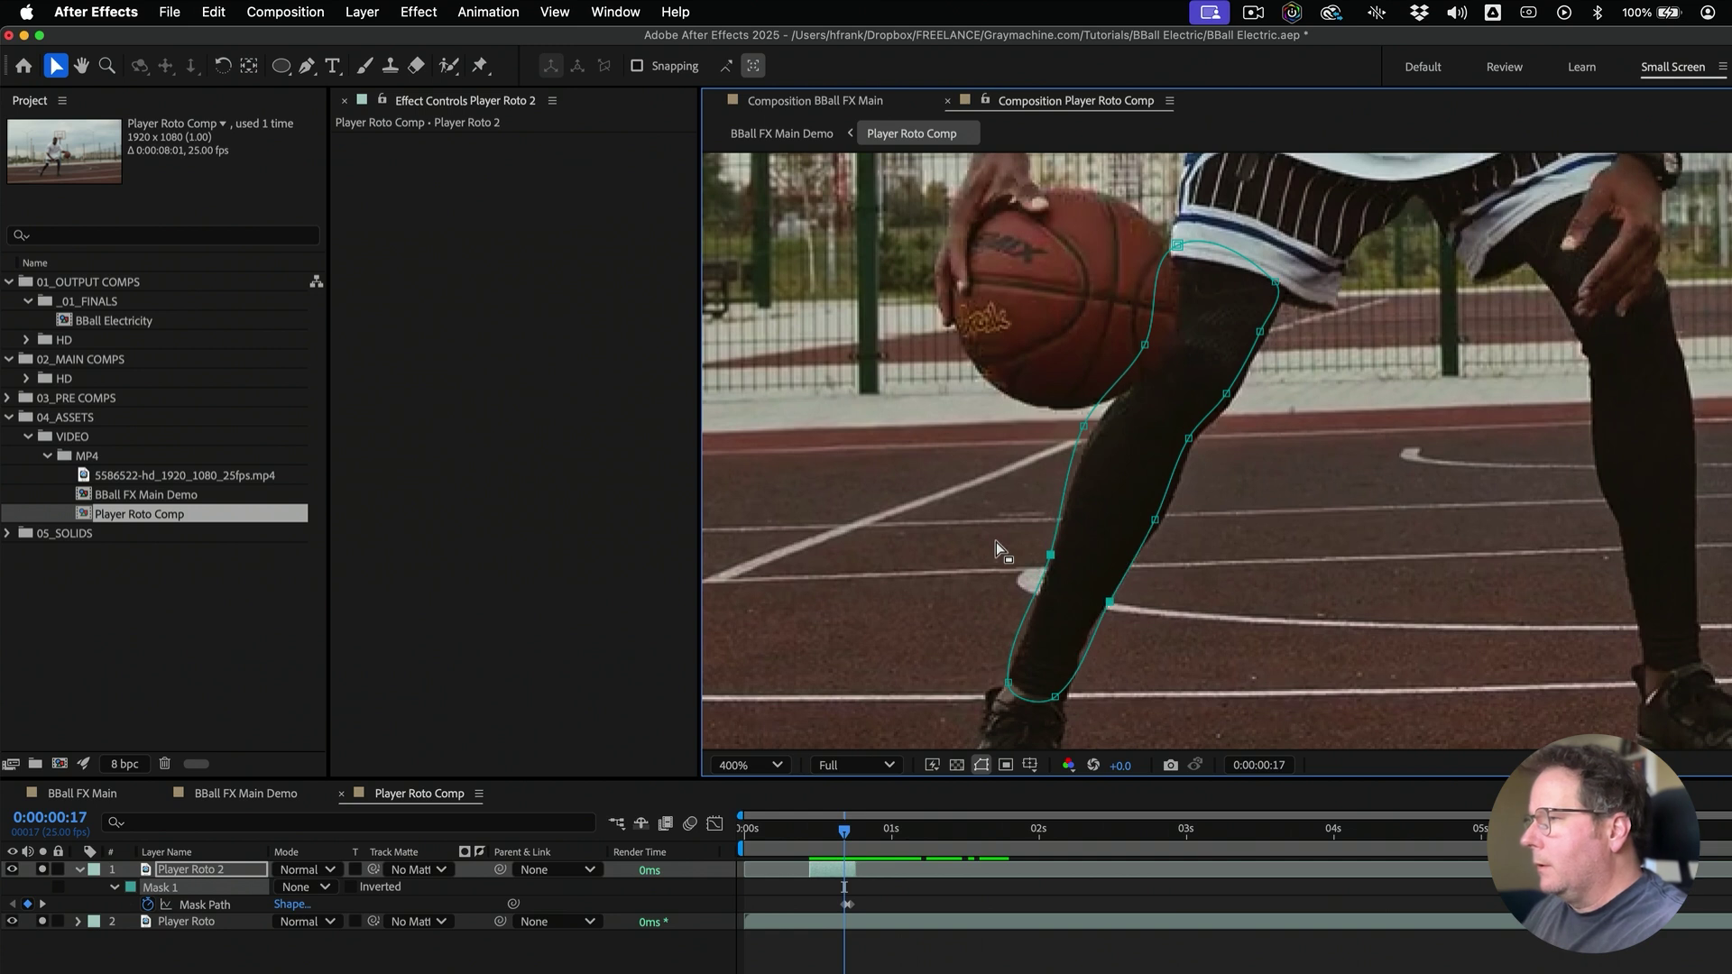
left_click_drag(1008, 683, 1059, 698)
left_click(1055, 696, "shift")
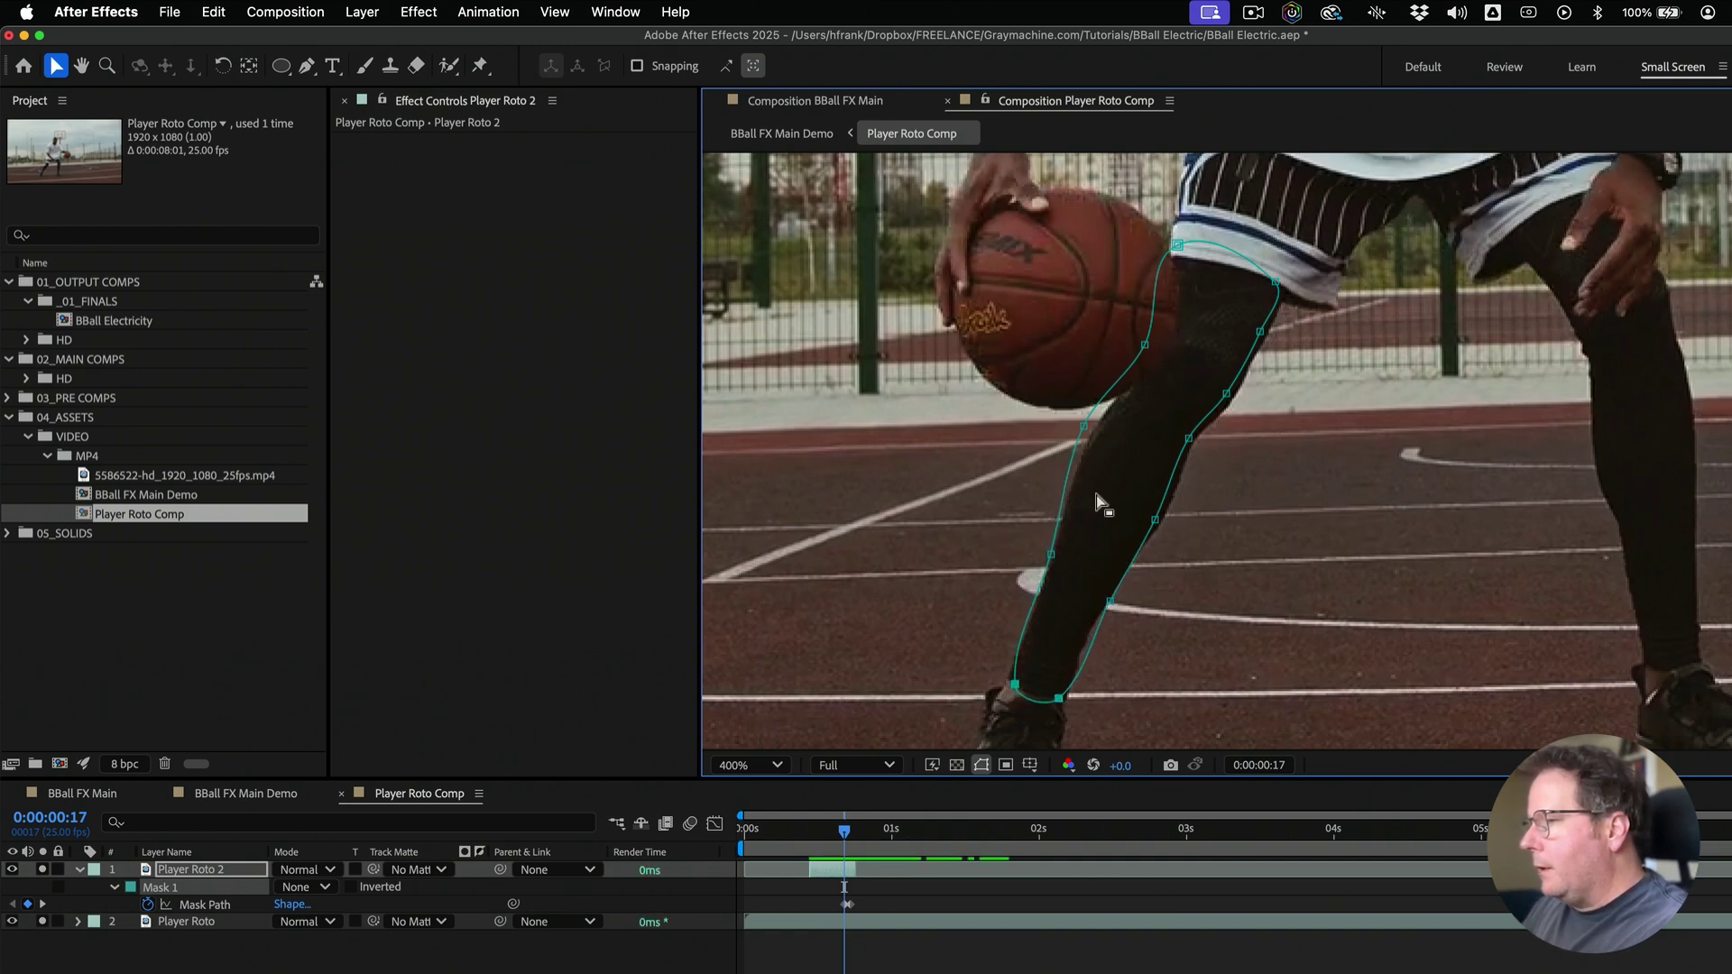
left_click_drag(1087, 429, 1097, 437)
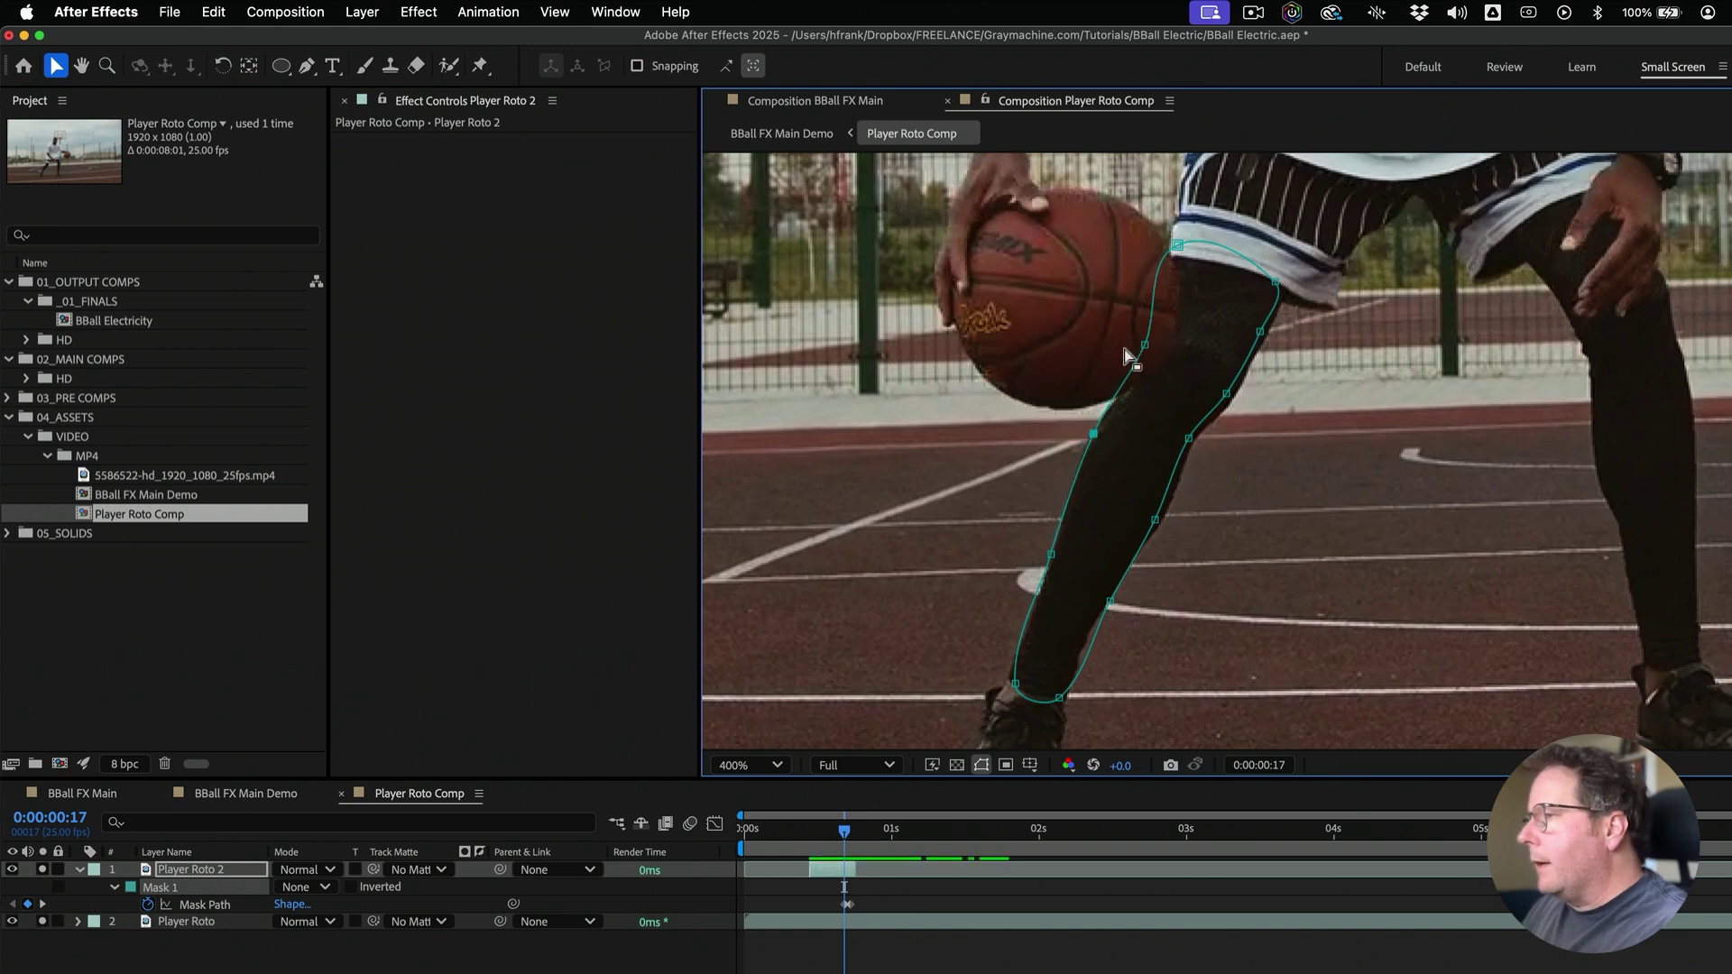
left_click_drag(1122, 603, 1162, 525)
left_click(1156, 519, "shift")
Move the mask's inner-edge points together at 0:00:00:14 to line up with the inside of the thigh and knee
key("Page_Up")
key("Page_Up")
key("Page_Up")
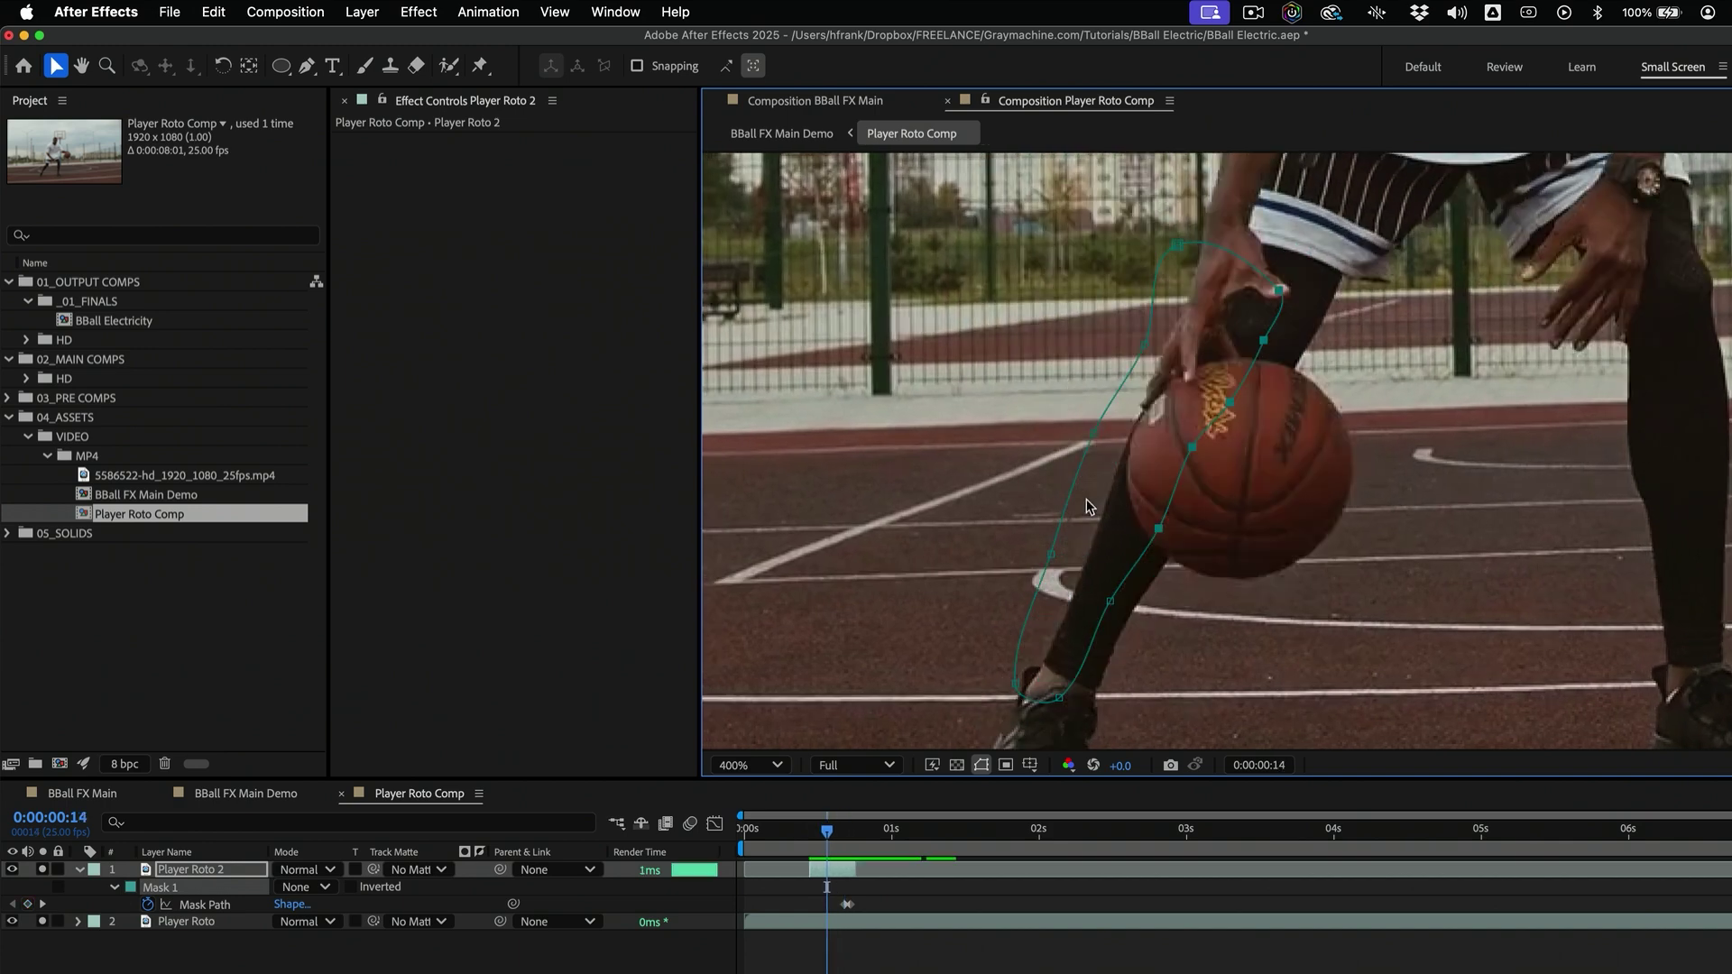
double_click(1281, 292)
left_click_drag(1243, 331, 1297, 315)
key("Return")
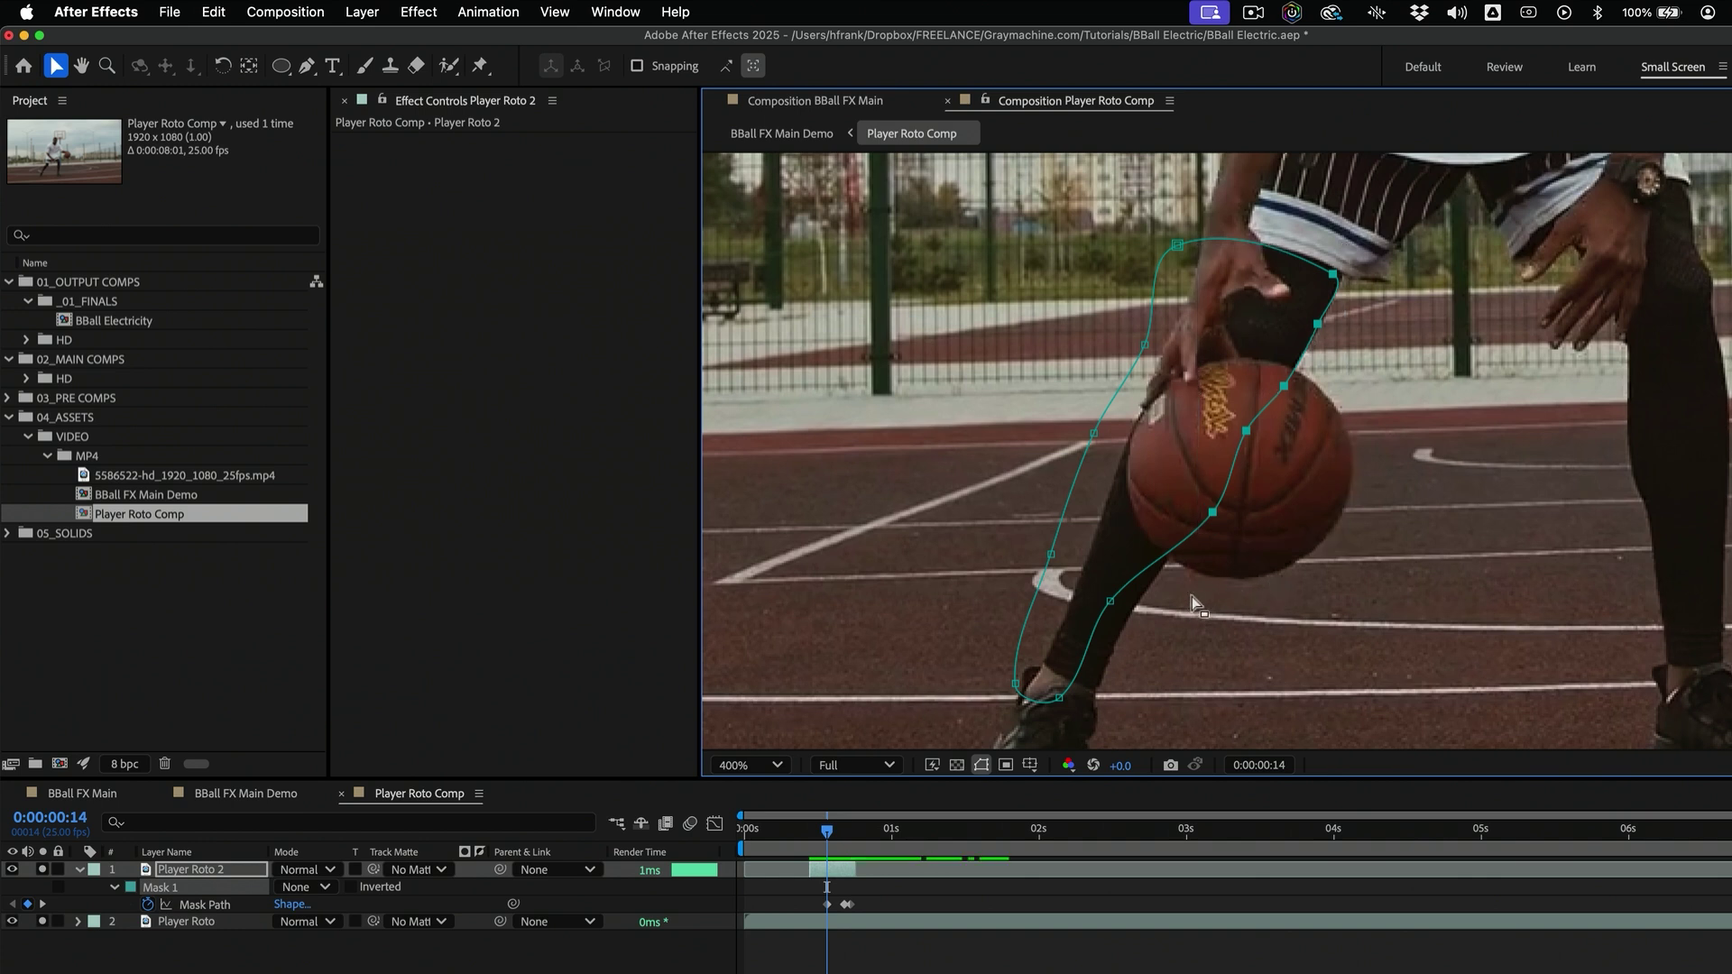
Align the mask's lower calf, ankle and outer-edge points with the leg at 0:00:00:14
left_click_drag(1191, 592, 1090, 699)
left_click(1155, 653)
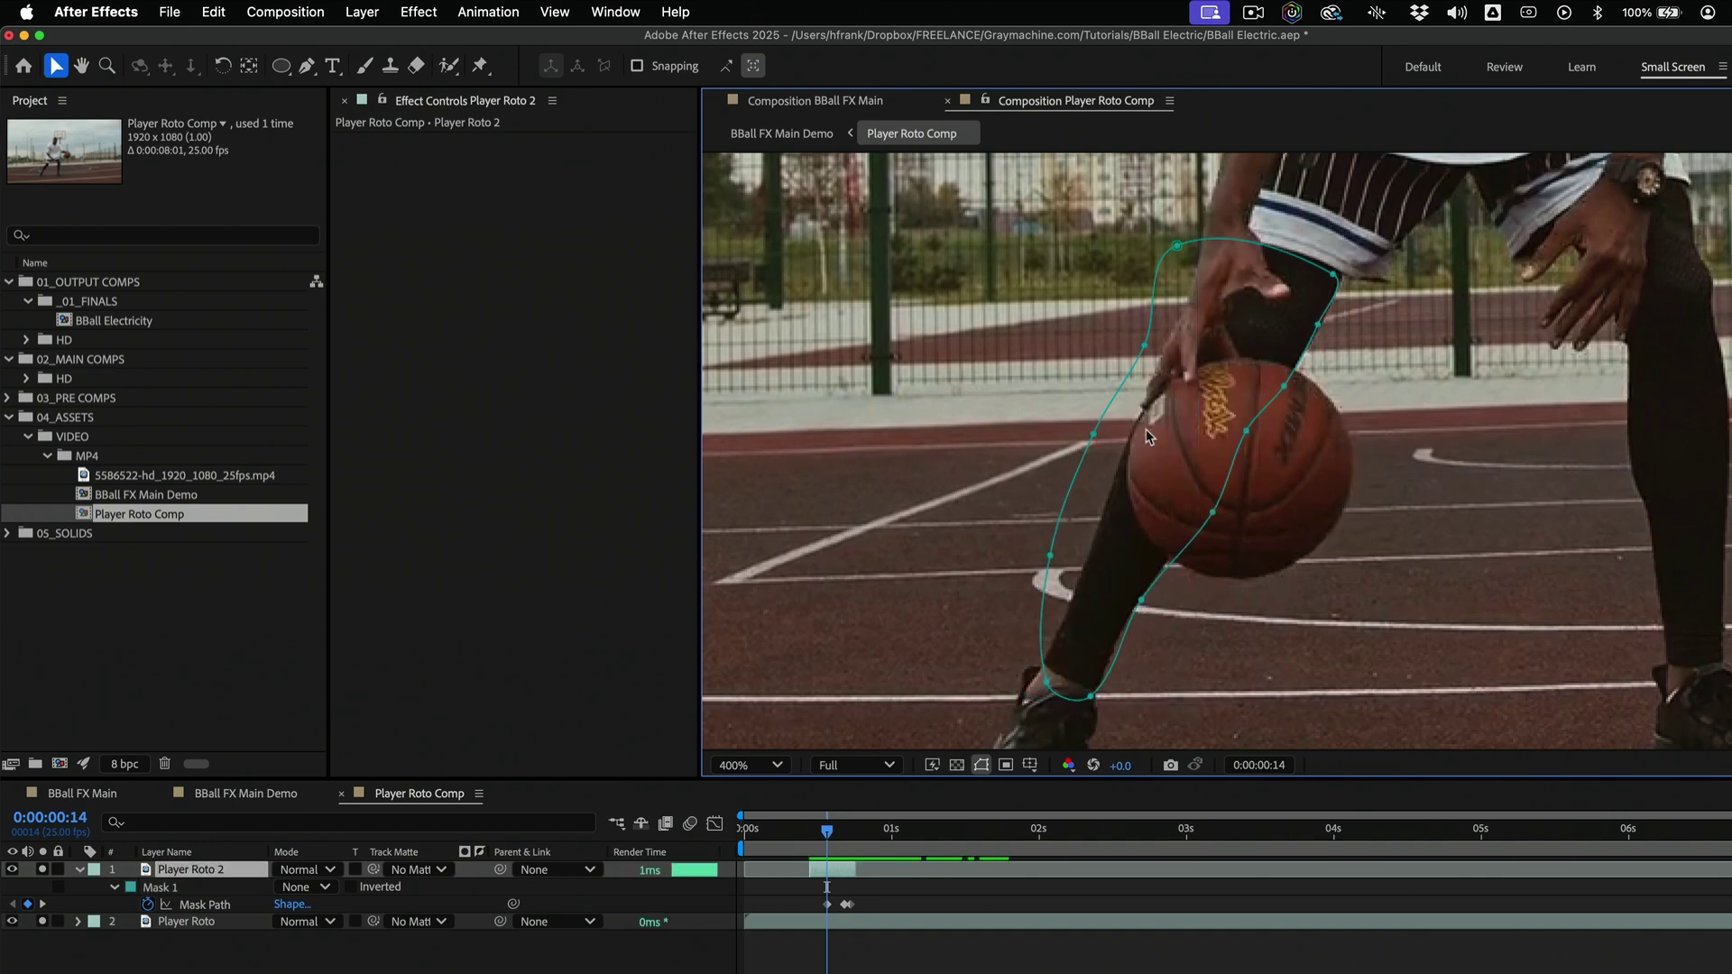
key("space")
key("space")
left_click_drag(1058, 574, 1073, 592)
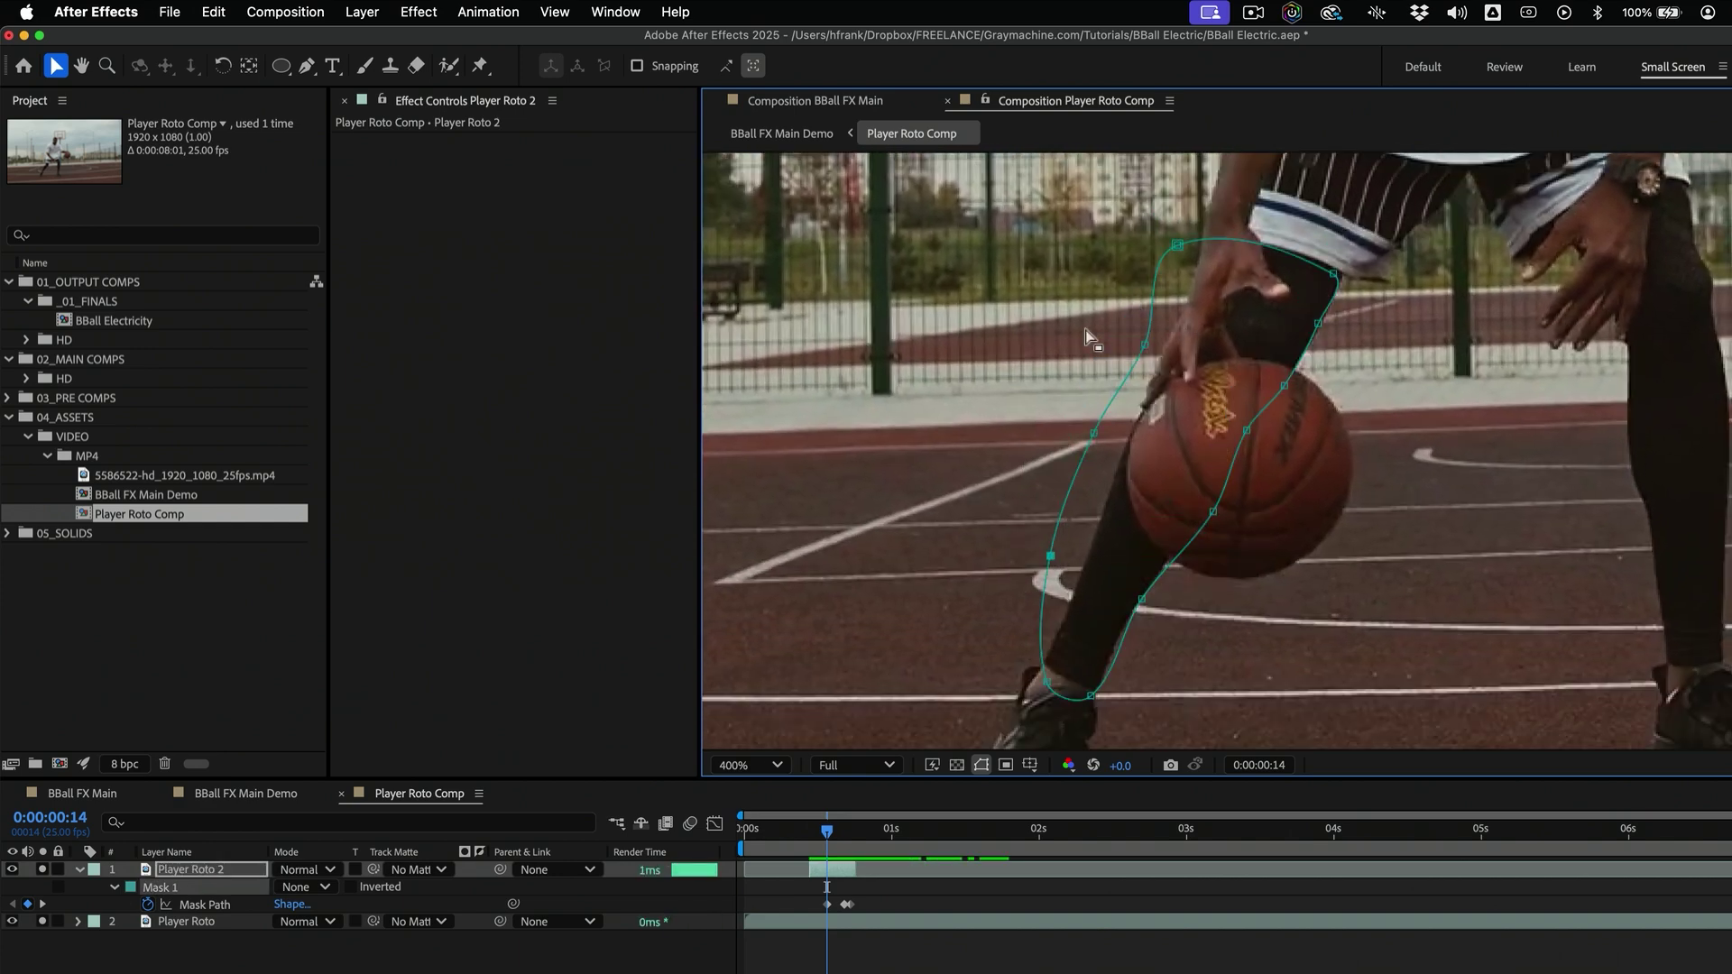
left_click_drag(1080, 498, 1216, 239)
Shift the whole leg mask sideways at 0:00:00:15 to line it up with the player's leg
key("Page_Down")
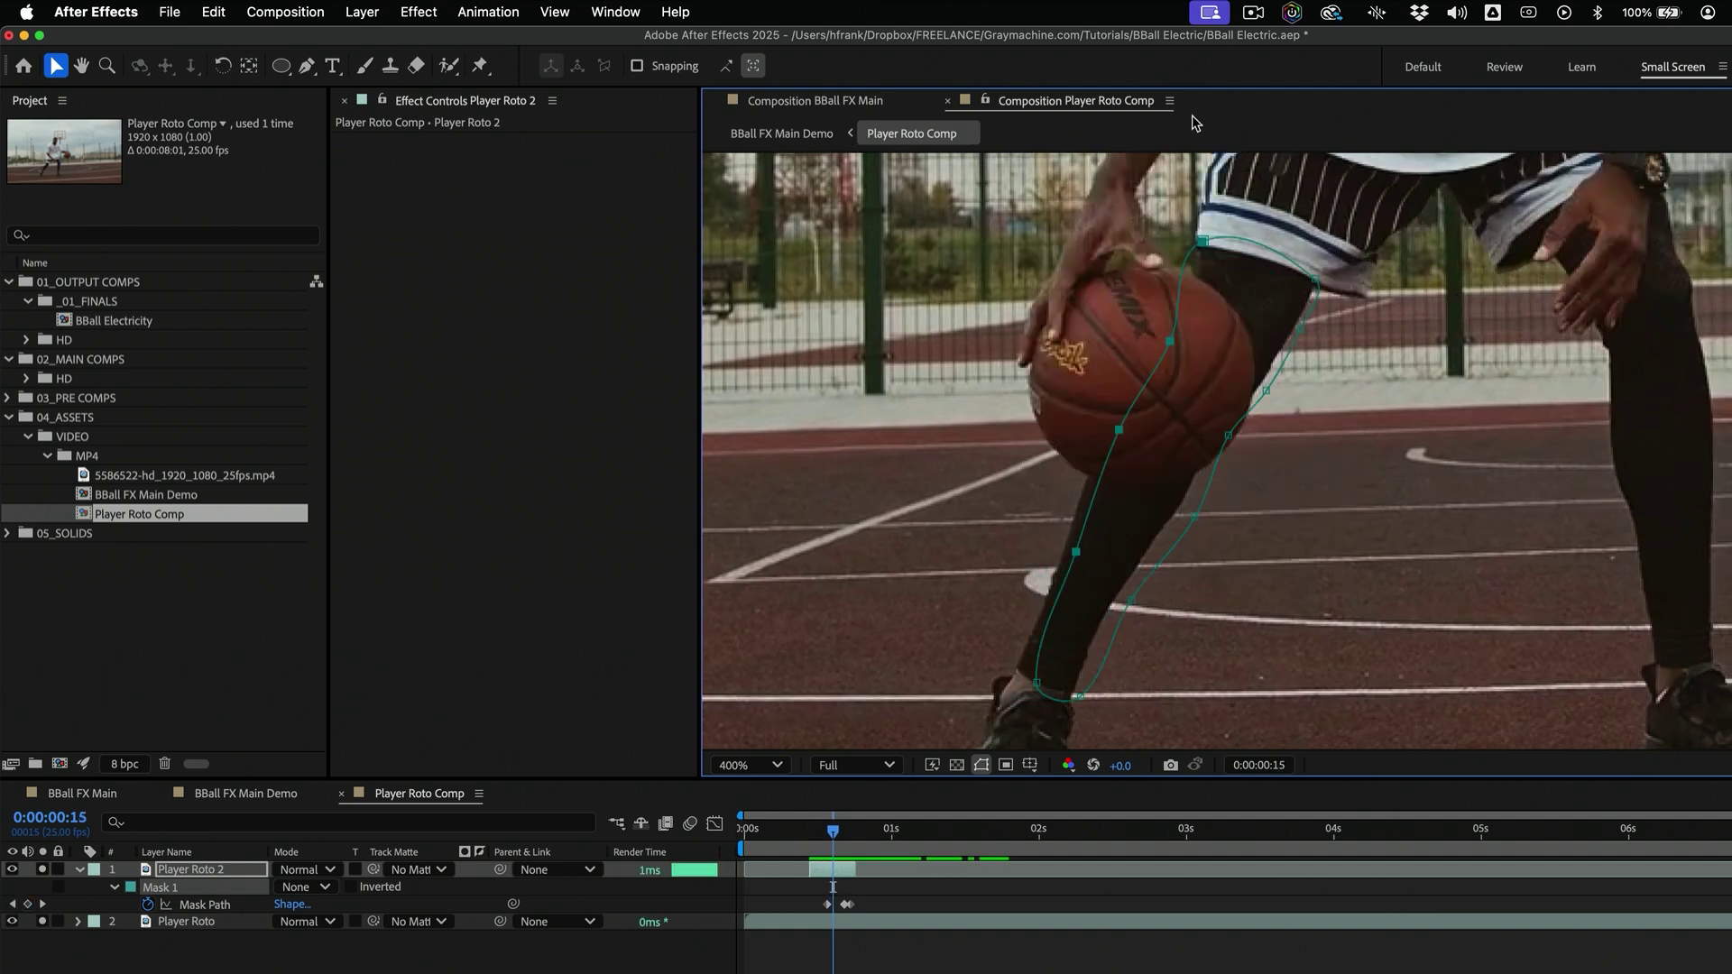
double_click(1228, 439)
key("Left")
key("Left")
key("Left")
key("Left")
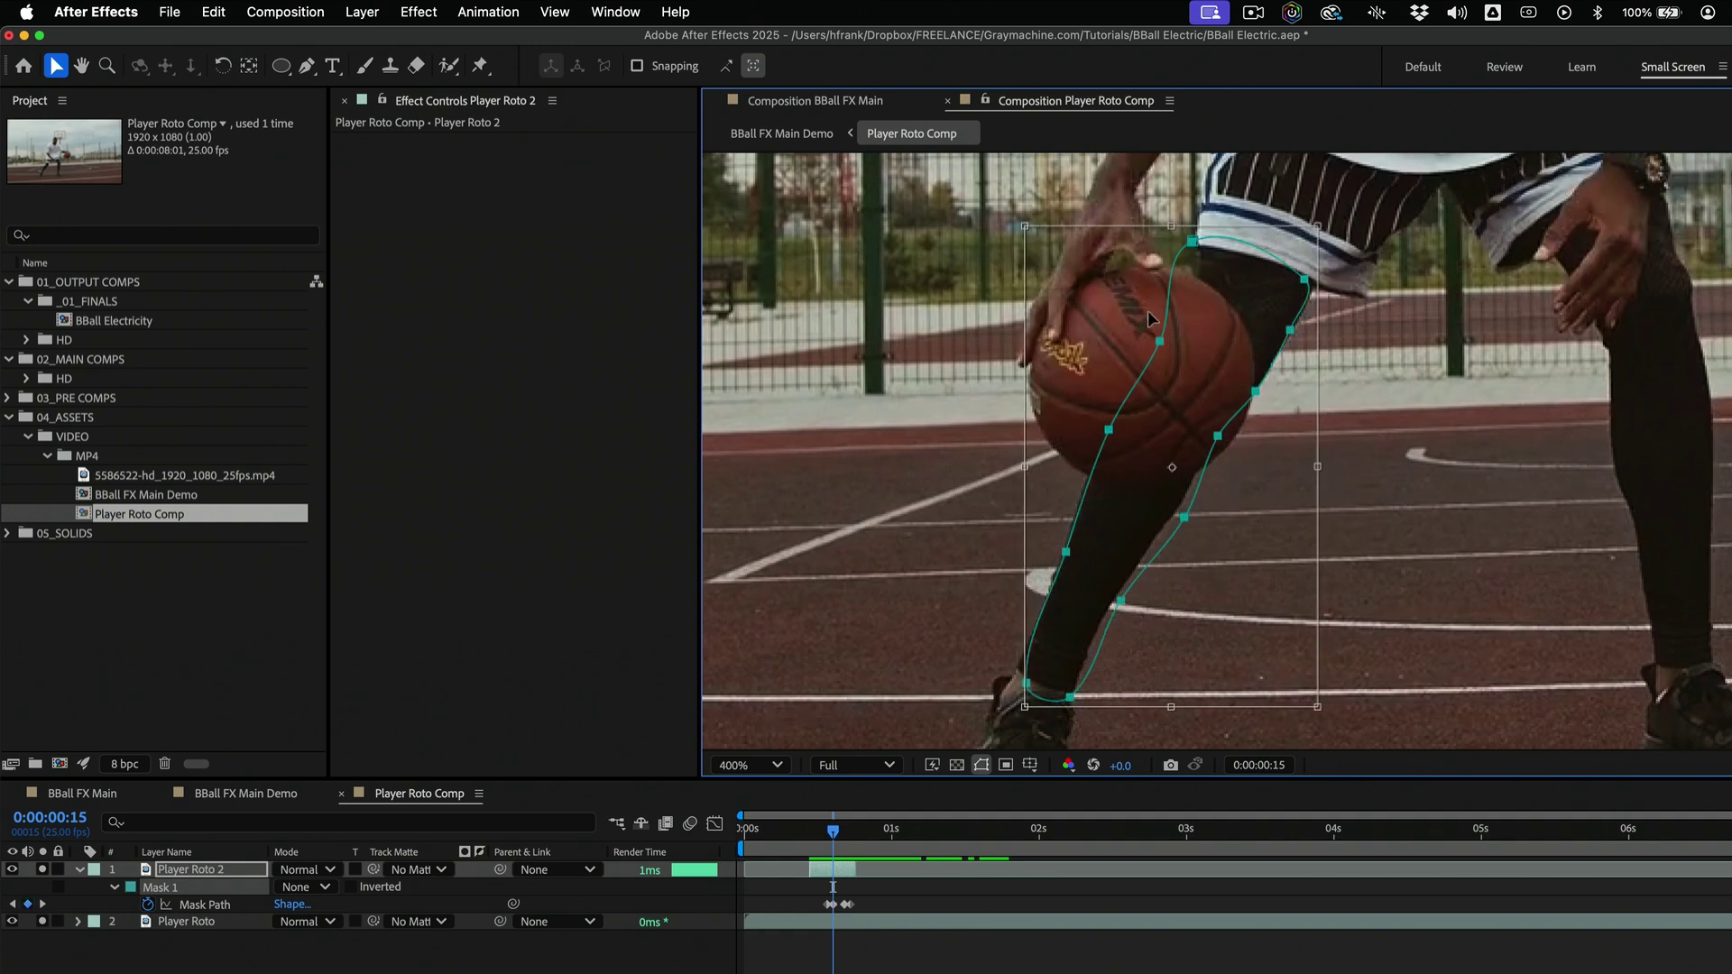
key("Left")
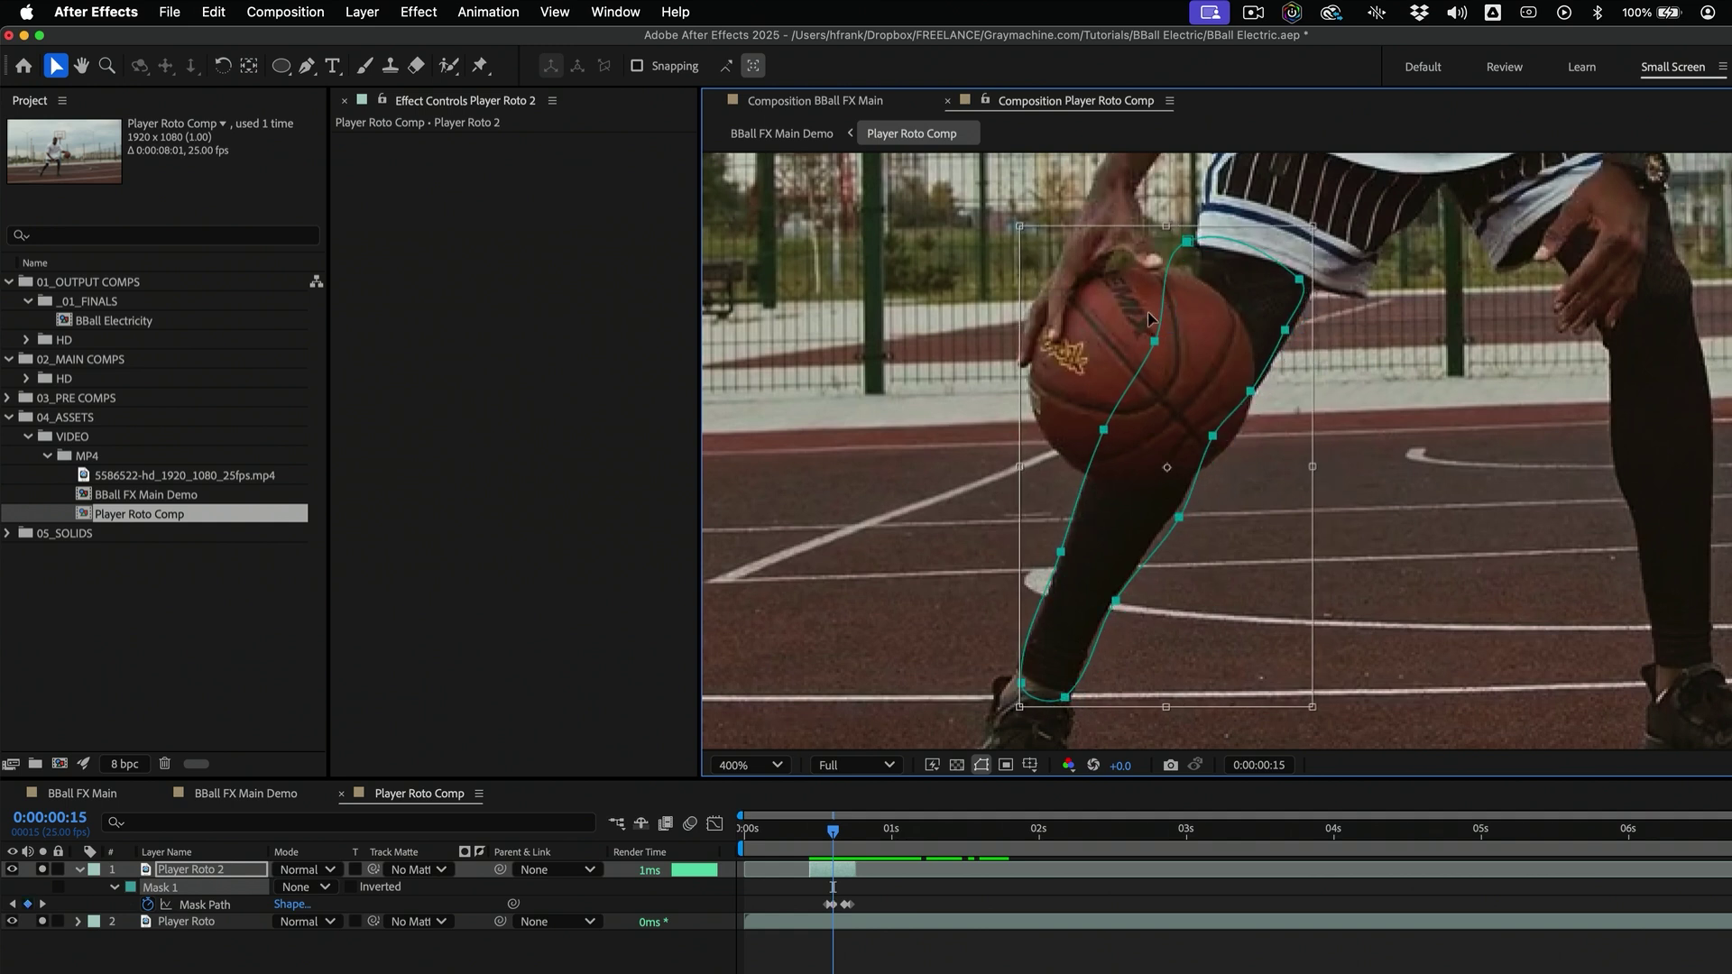
key("Left")
key("Left")
key("Left")
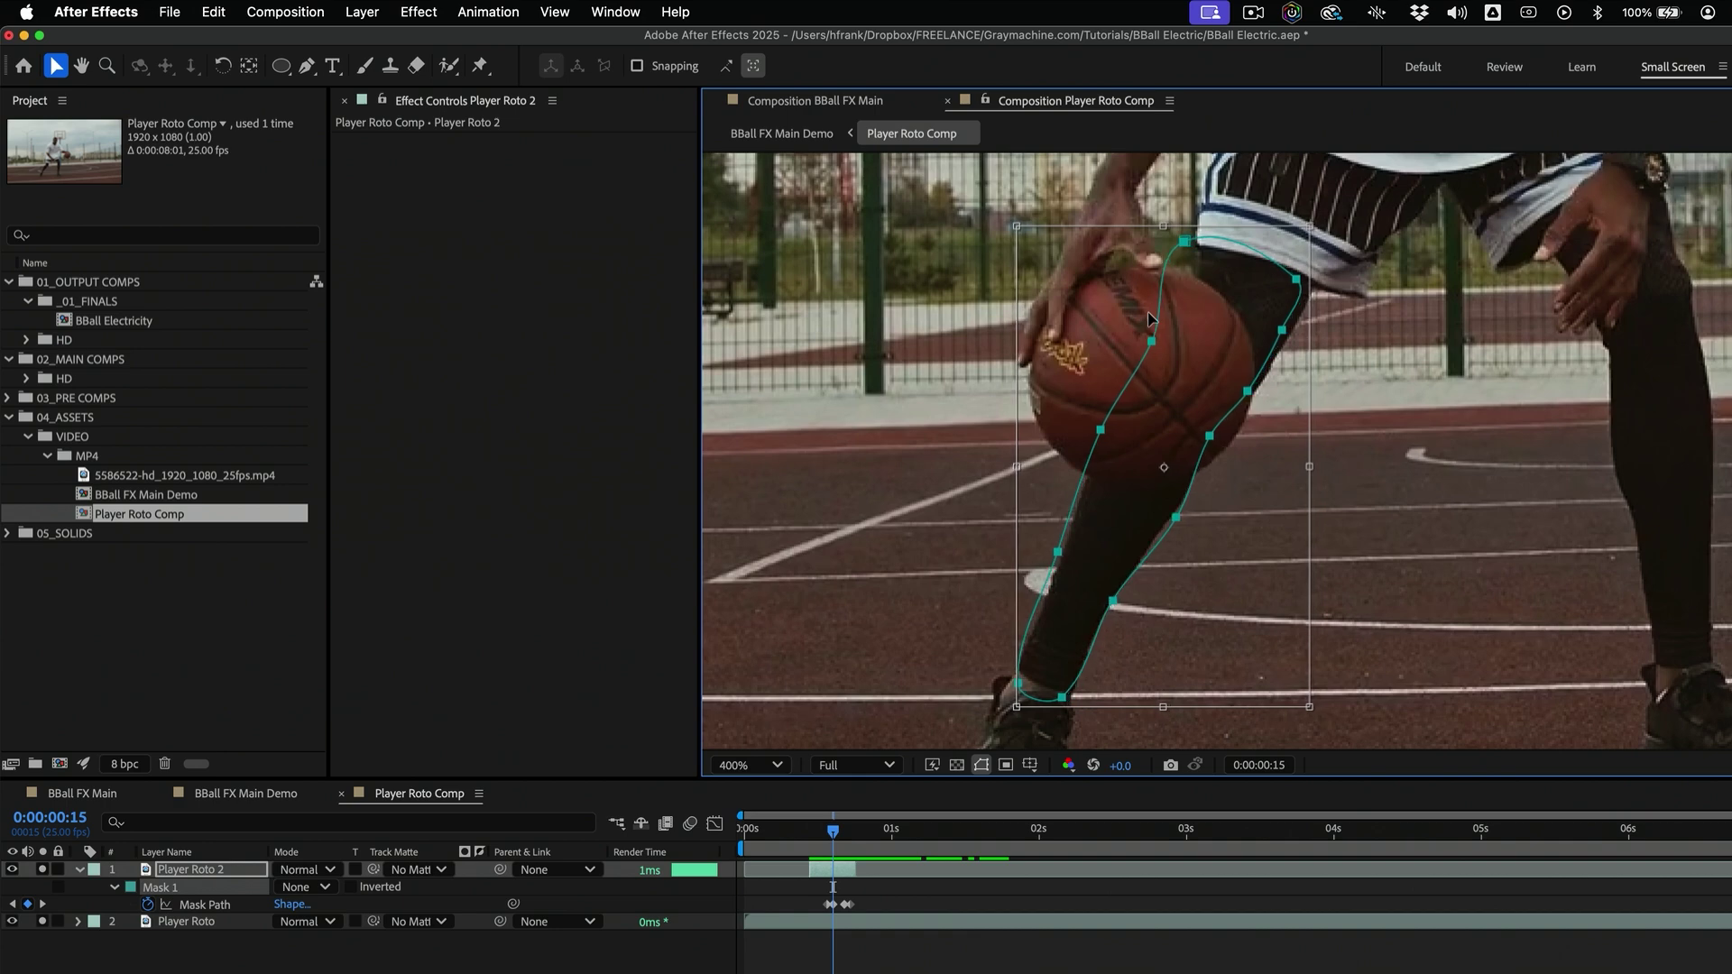
key("Return")
Fine-tune the mask's shin and inner-edge points against the leg at 0:00:00:15
mouse_move(1037, 507)
left_mouse_down()
mouse_move(1058, 566)
mouse_move(1062, 552)
left_mouse_up()
left_click_drag(1177, 517, 1171, 517)
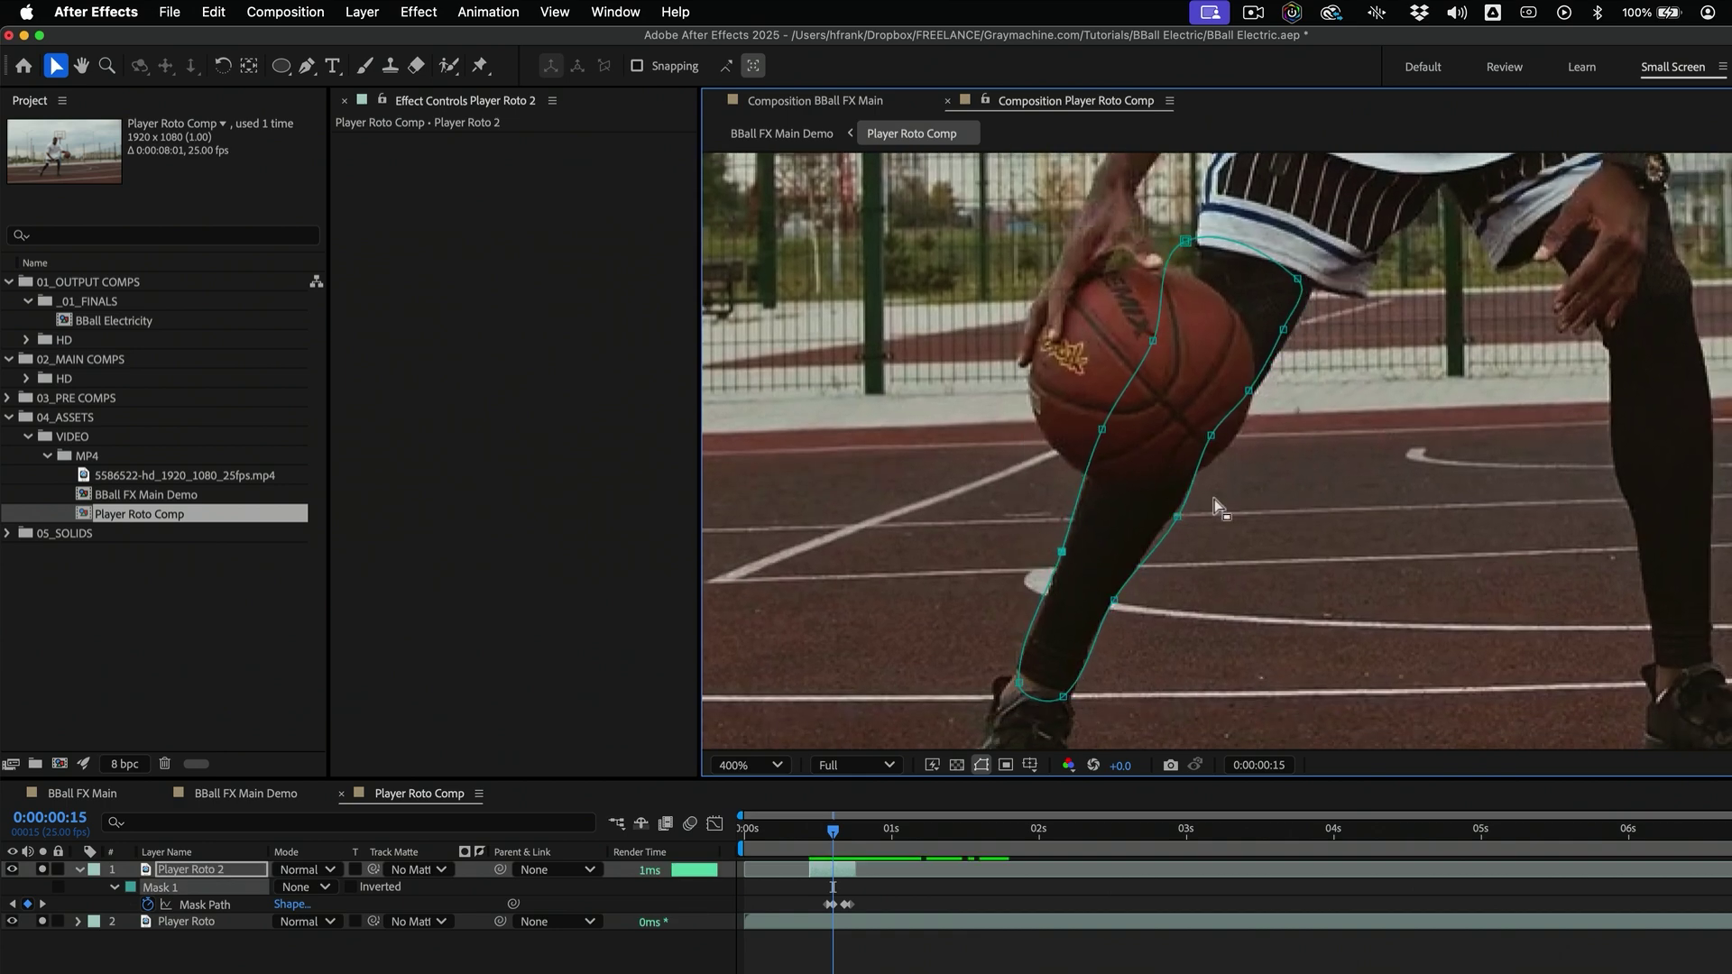
left_click_drag(1248, 392, 1146, 441)
Reshape the mask at 0:00:00:13, fitting the thigh, inner knee, calf, ankle and shin points to the leg
key("Page_Up")
key("Page_Up")
double_click(1171, 458)
left_click_drag(1095, 331, 1099, 331)
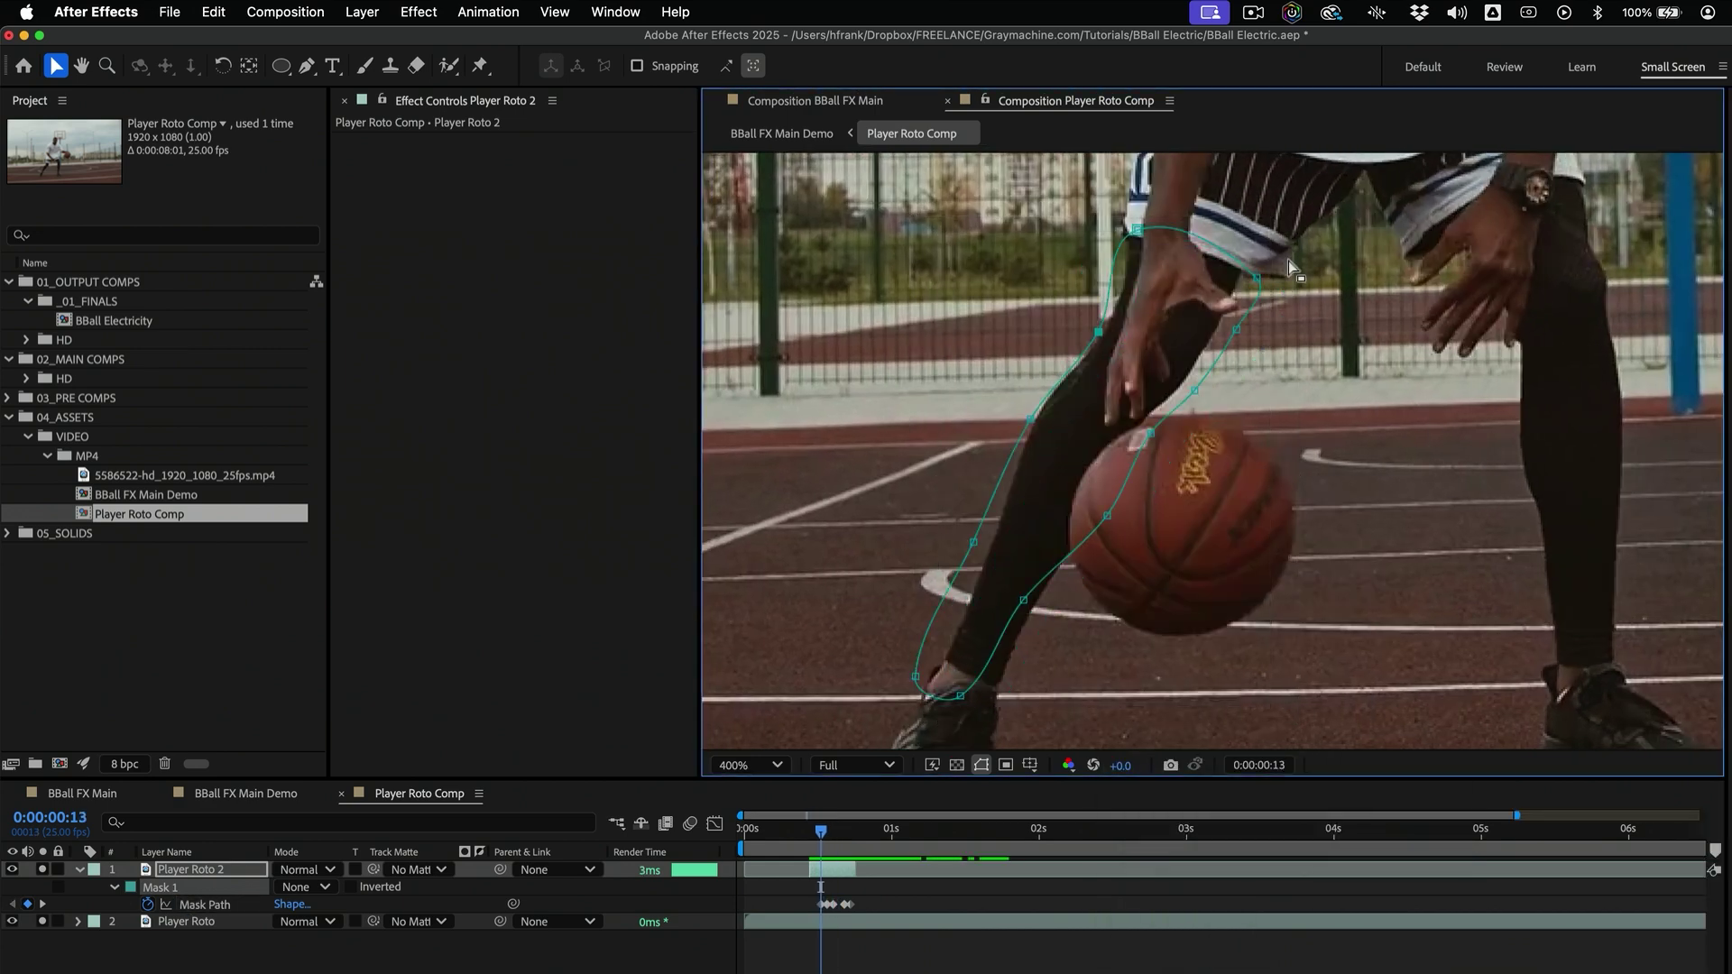
left_click_drag(1291, 260, 1103, 531)
left_click_drag(1151, 433, 1136, 431)
left_click_drag(1023, 601, 1034, 607)
left_click_drag(961, 697, 983, 698)
left_click_drag(916, 676, 945, 678)
left_click_drag(973, 542, 990, 547)
Tighten the mask's outer thigh, ankle, inner calf, knee and upper points around the leg at 0:00:00:12
key("Page_Up")
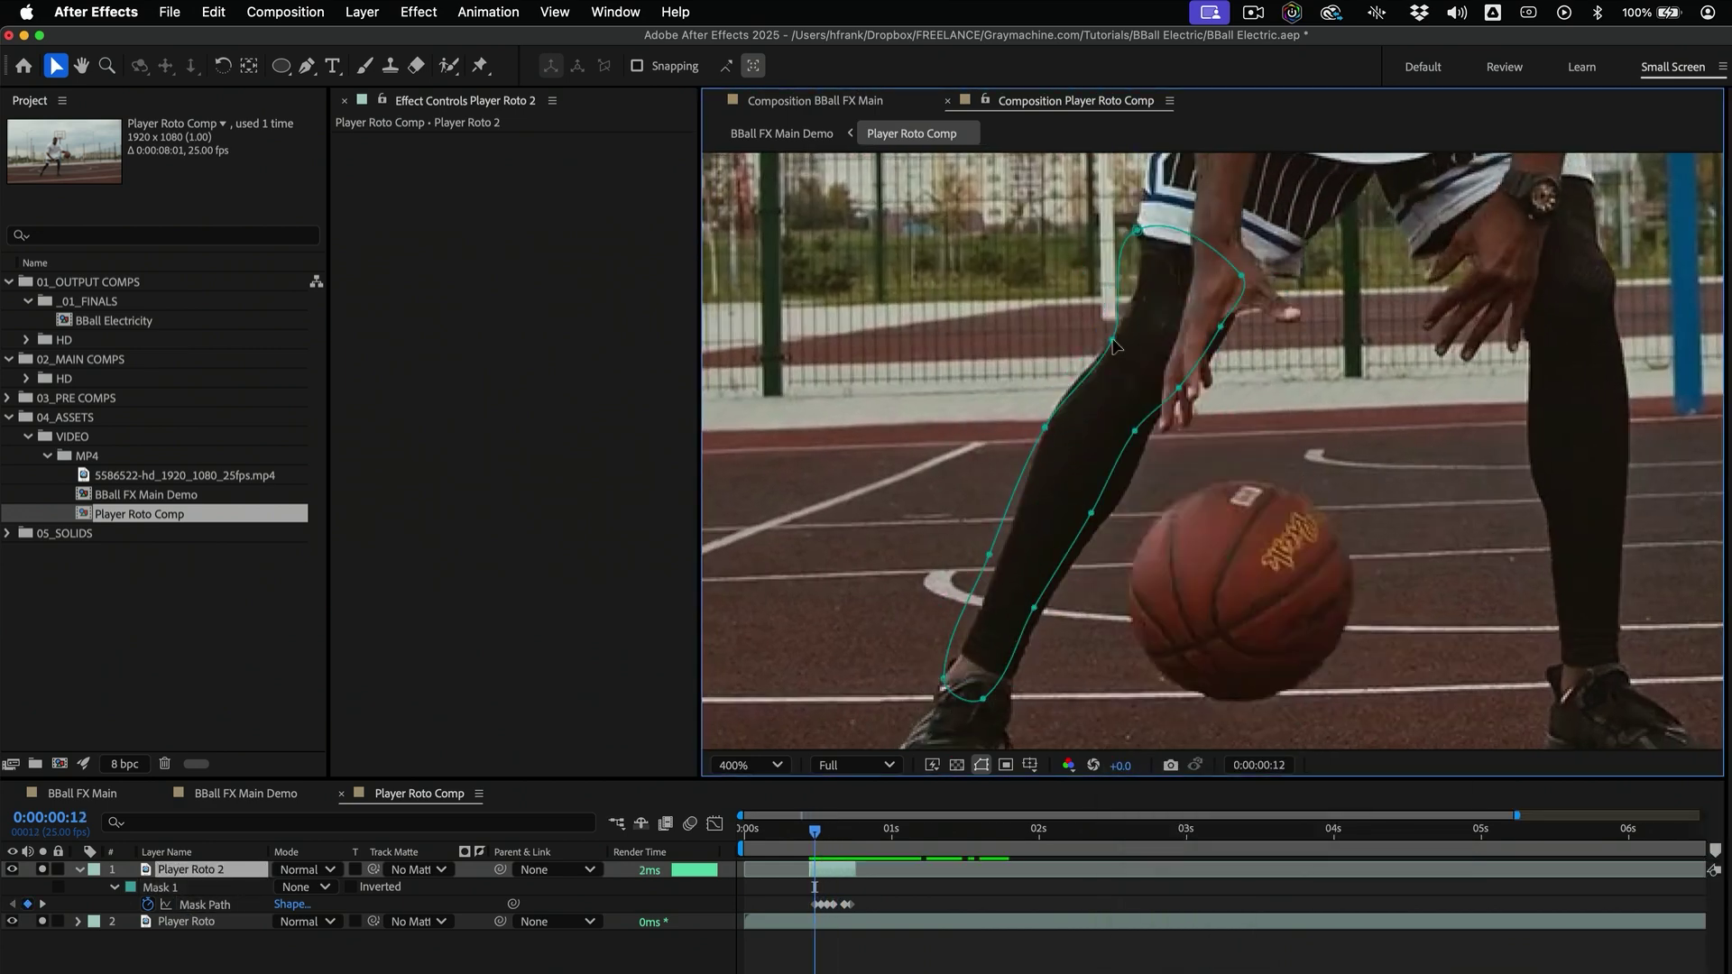
left_click_drag(1099, 332, 1108, 336)
left_click_drag(944, 679, 957, 678)
left_click_drag(983, 697, 997, 700)
left_click_drag(1035, 607, 1041, 620)
left_click_drag(1092, 513, 1101, 523)
left_click_drag(1136, 430, 1145, 462)
left_click_drag(1139, 230, 1146, 234)
Nudge the mask's shin and outer knee points to follow the leg at 0:00:00:16
key("Page_Down")
key("Page_Down")
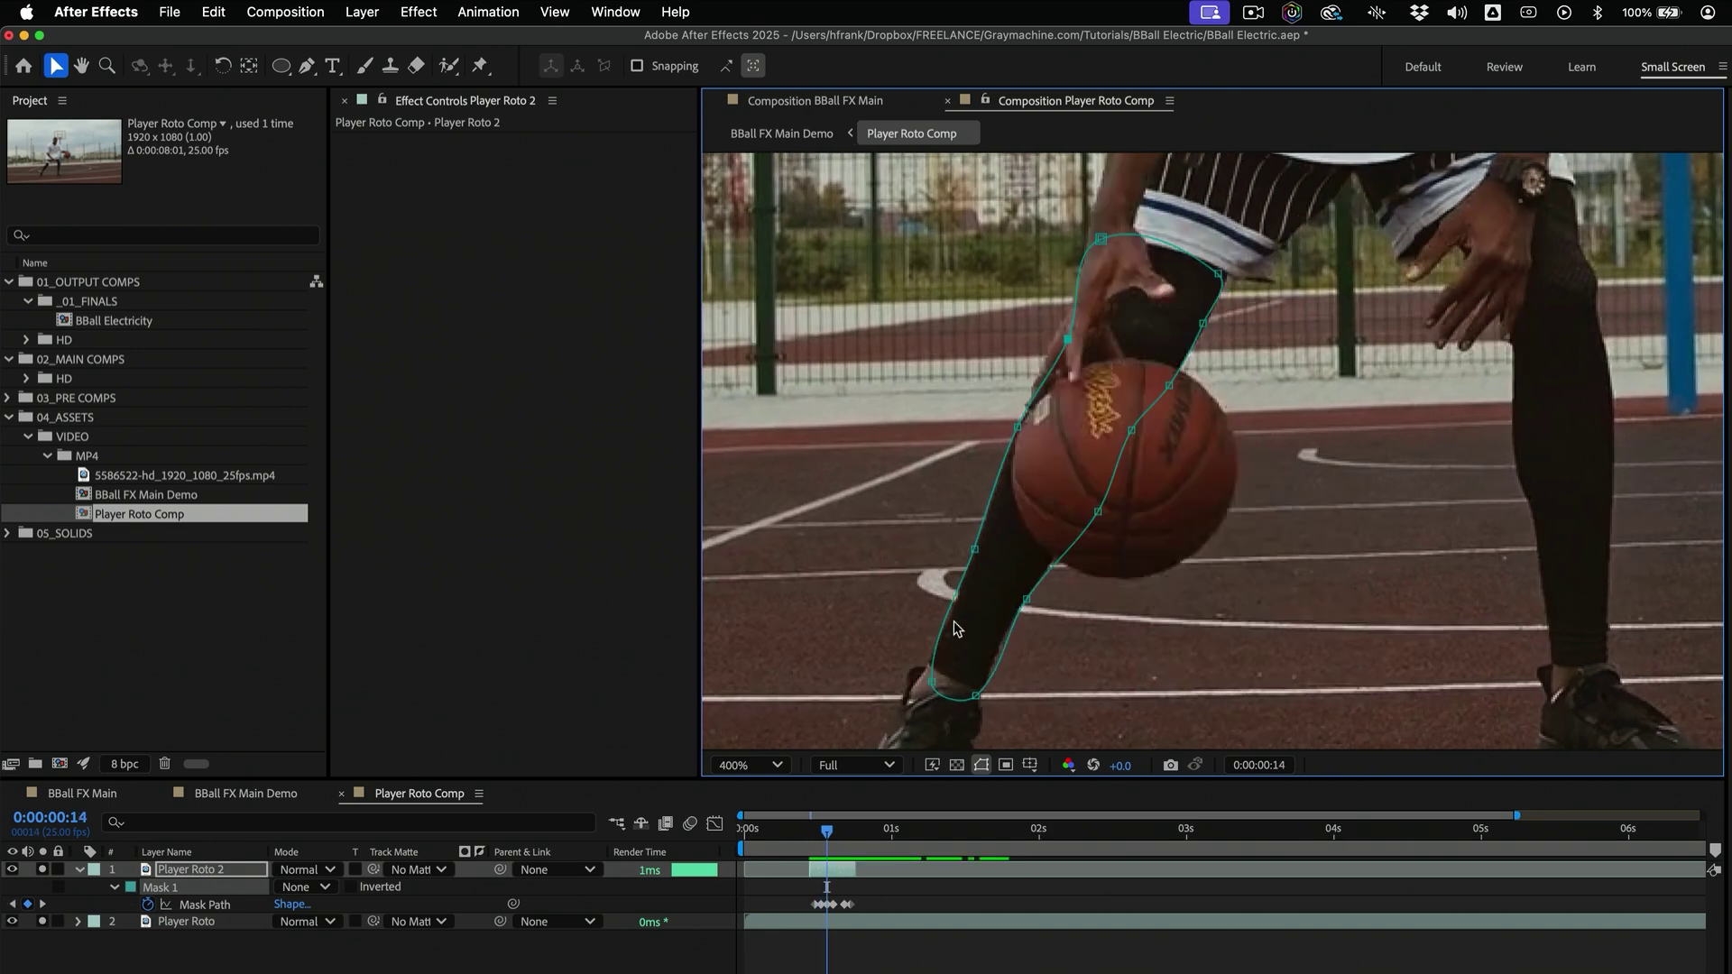
key("Page_Down")
key("Page_Down")
left_click_drag(1058, 527, 1049, 523)
left_click_drag(1043, 344, 1033, 342)
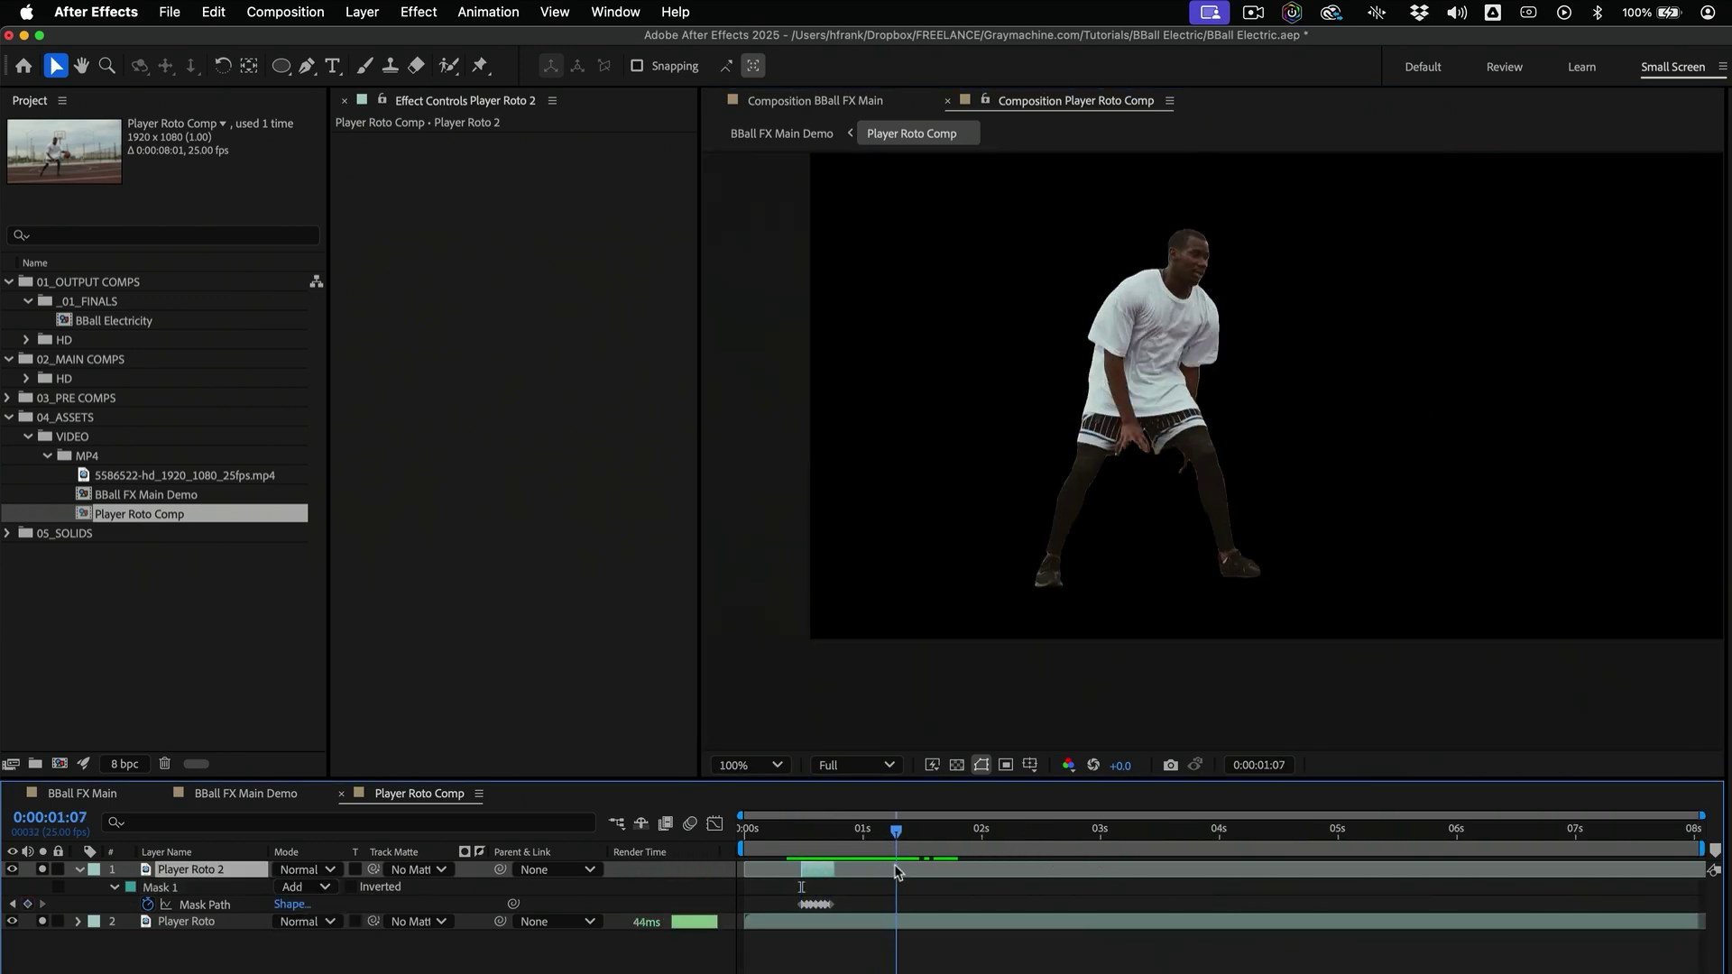
Check the repaired roto across the clip, then unsolo the Player Roto Comp layer and place it below Particle Trail Electric
mouse_move(897, 870)
left_mouse_down()
mouse_move(963, 868)
mouse_move(906, 870)
left_mouse_up()
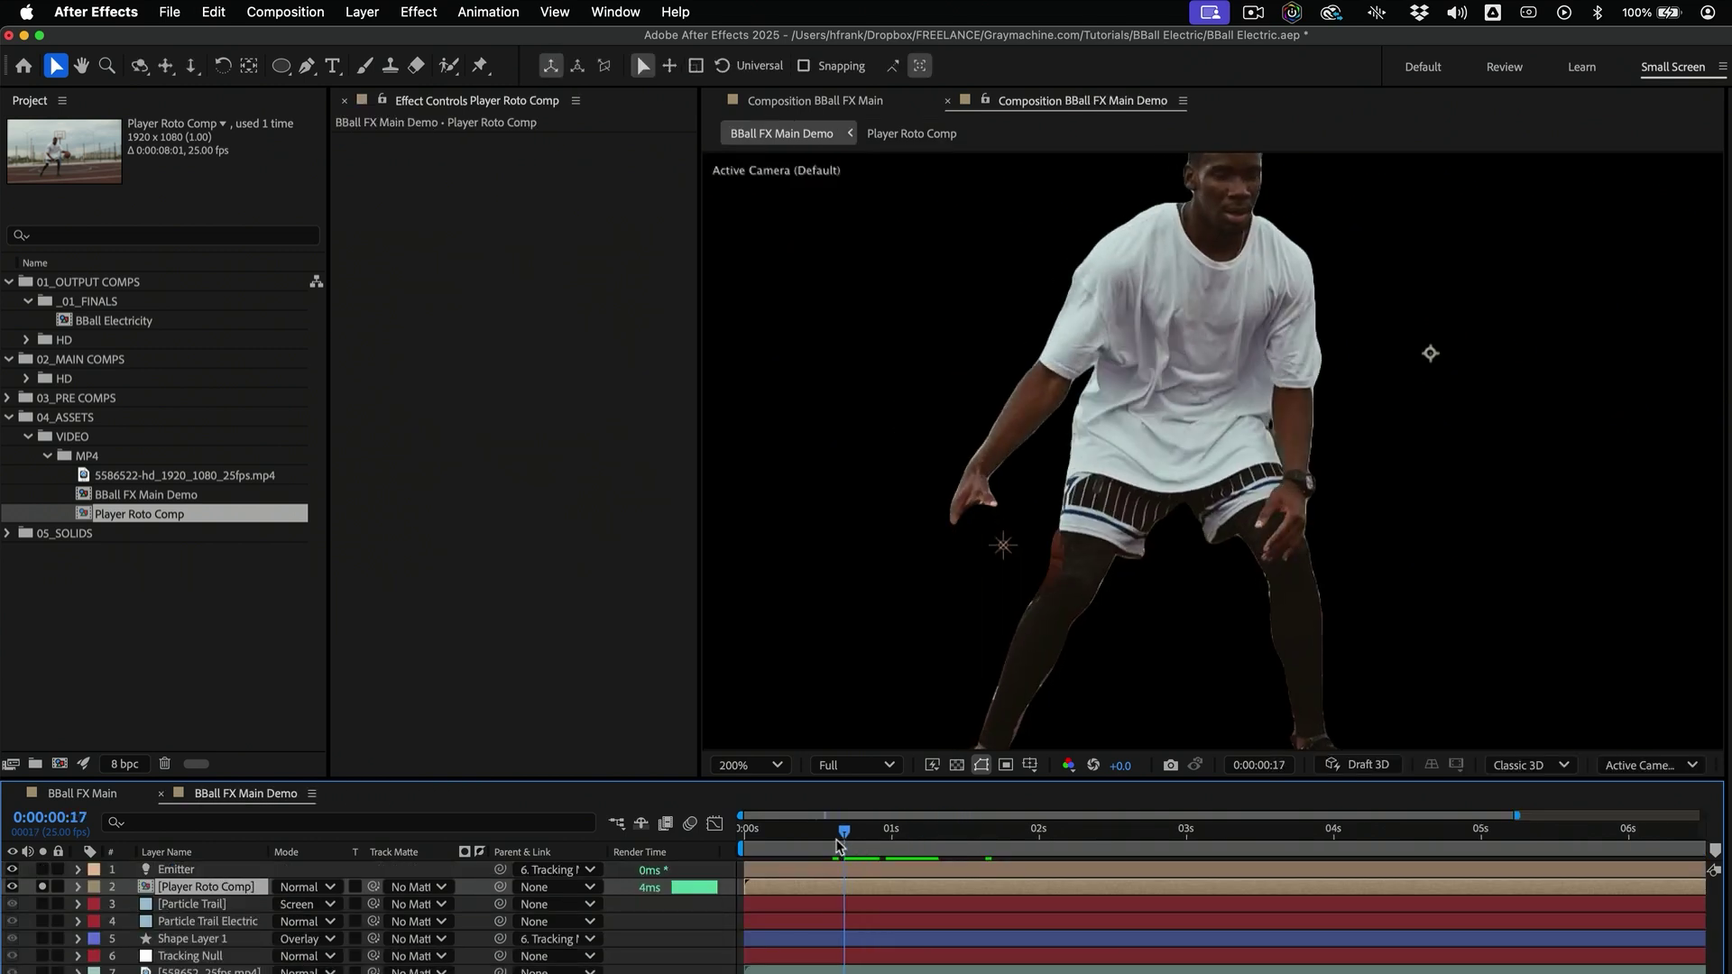
mouse_move(842, 843)
left_mouse_down()
mouse_move(819, 843)
mouse_move(998, 856)
mouse_move(873, 855)
left_mouse_up()
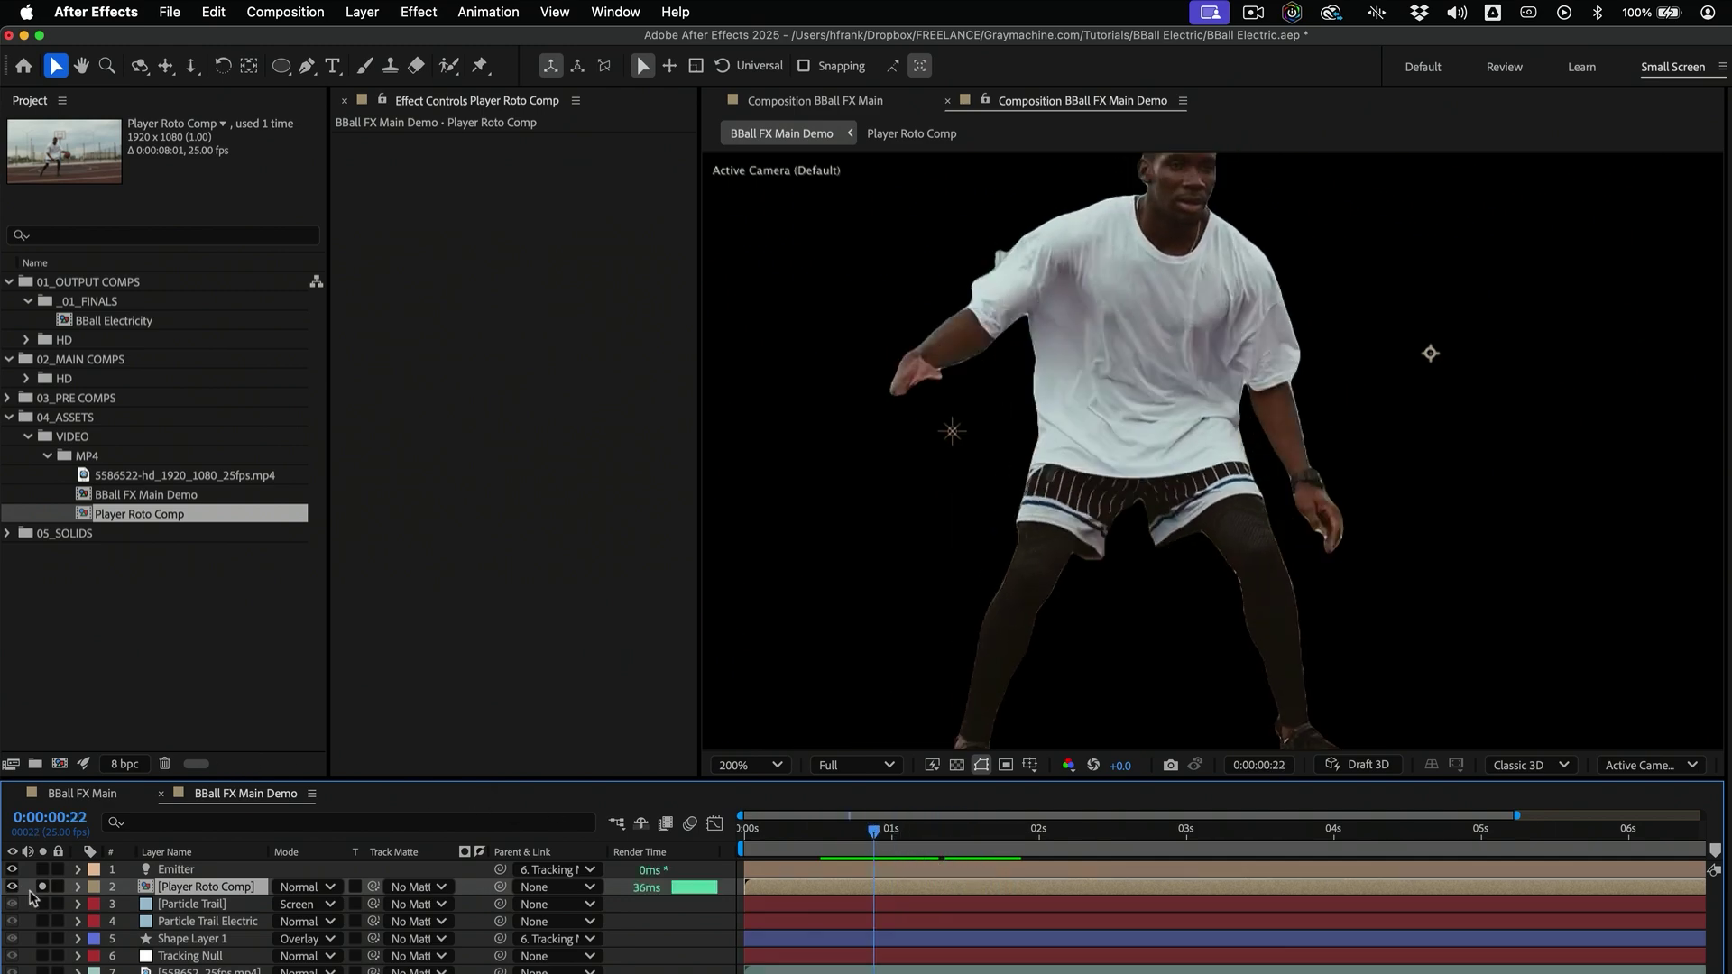
left_click(57, 888)
left_click(43, 888)
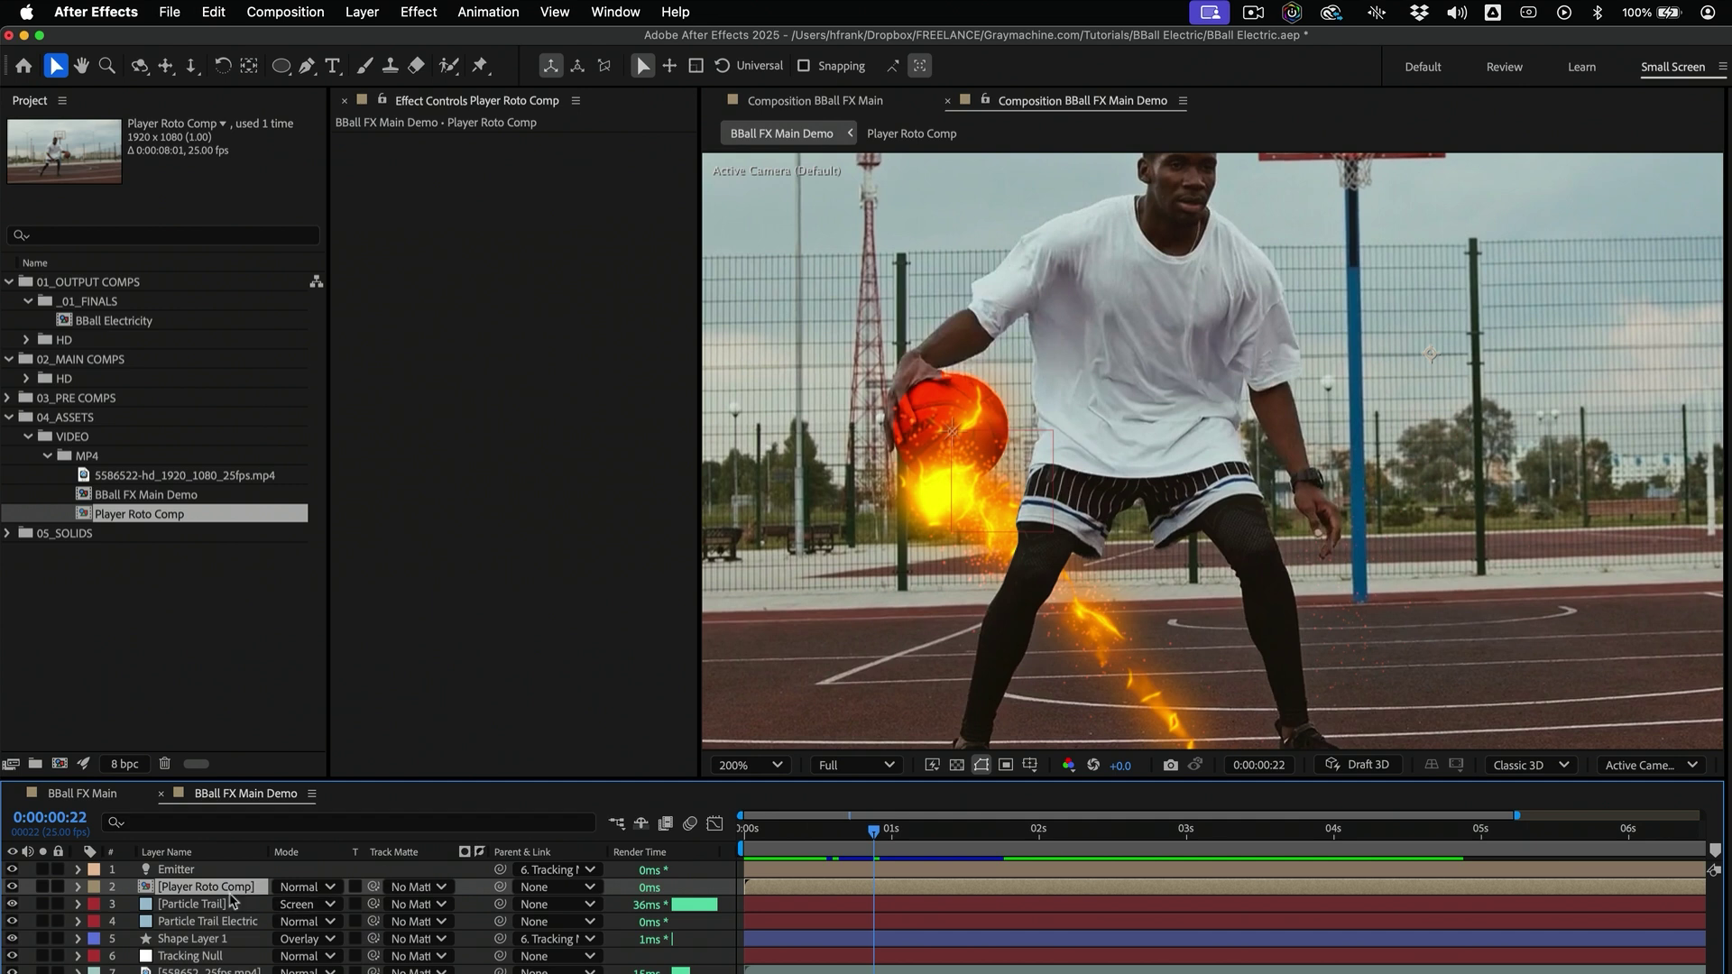
left_click_drag(221, 893, 233, 930)
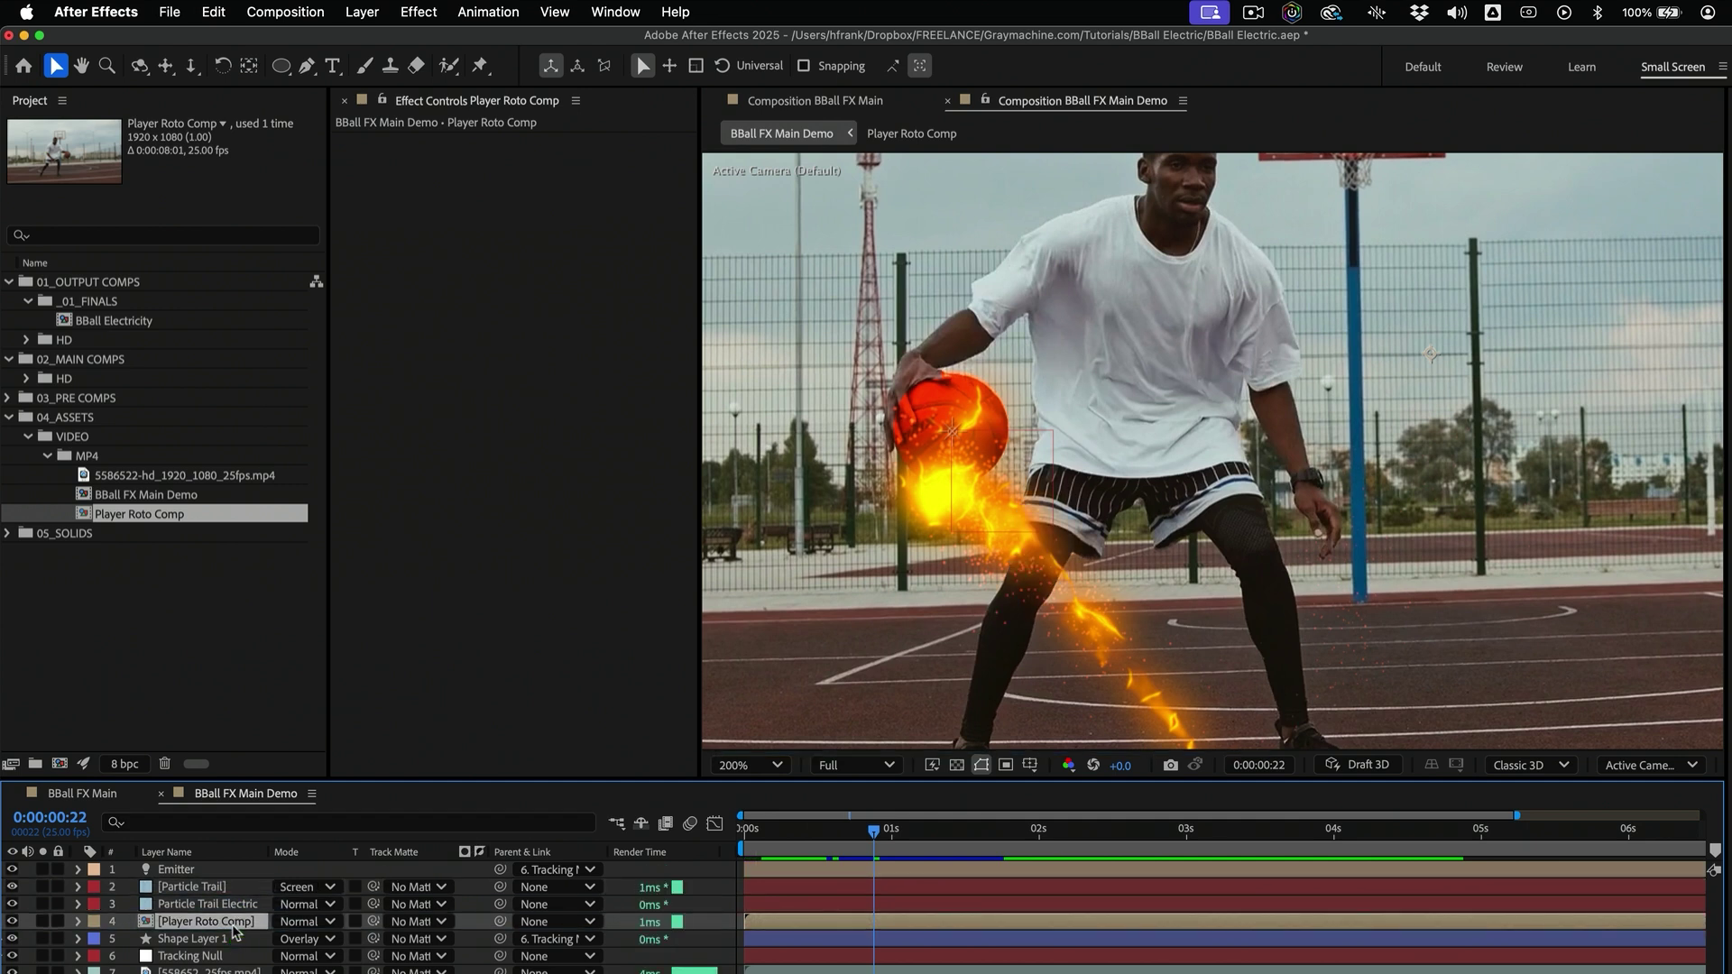
At 0:00:01:17, set Player Roto Comp as an inverted track matte for both the Particle Trail and Particle Trail Electric layers
left_click_drag(898, 832, 995, 833)
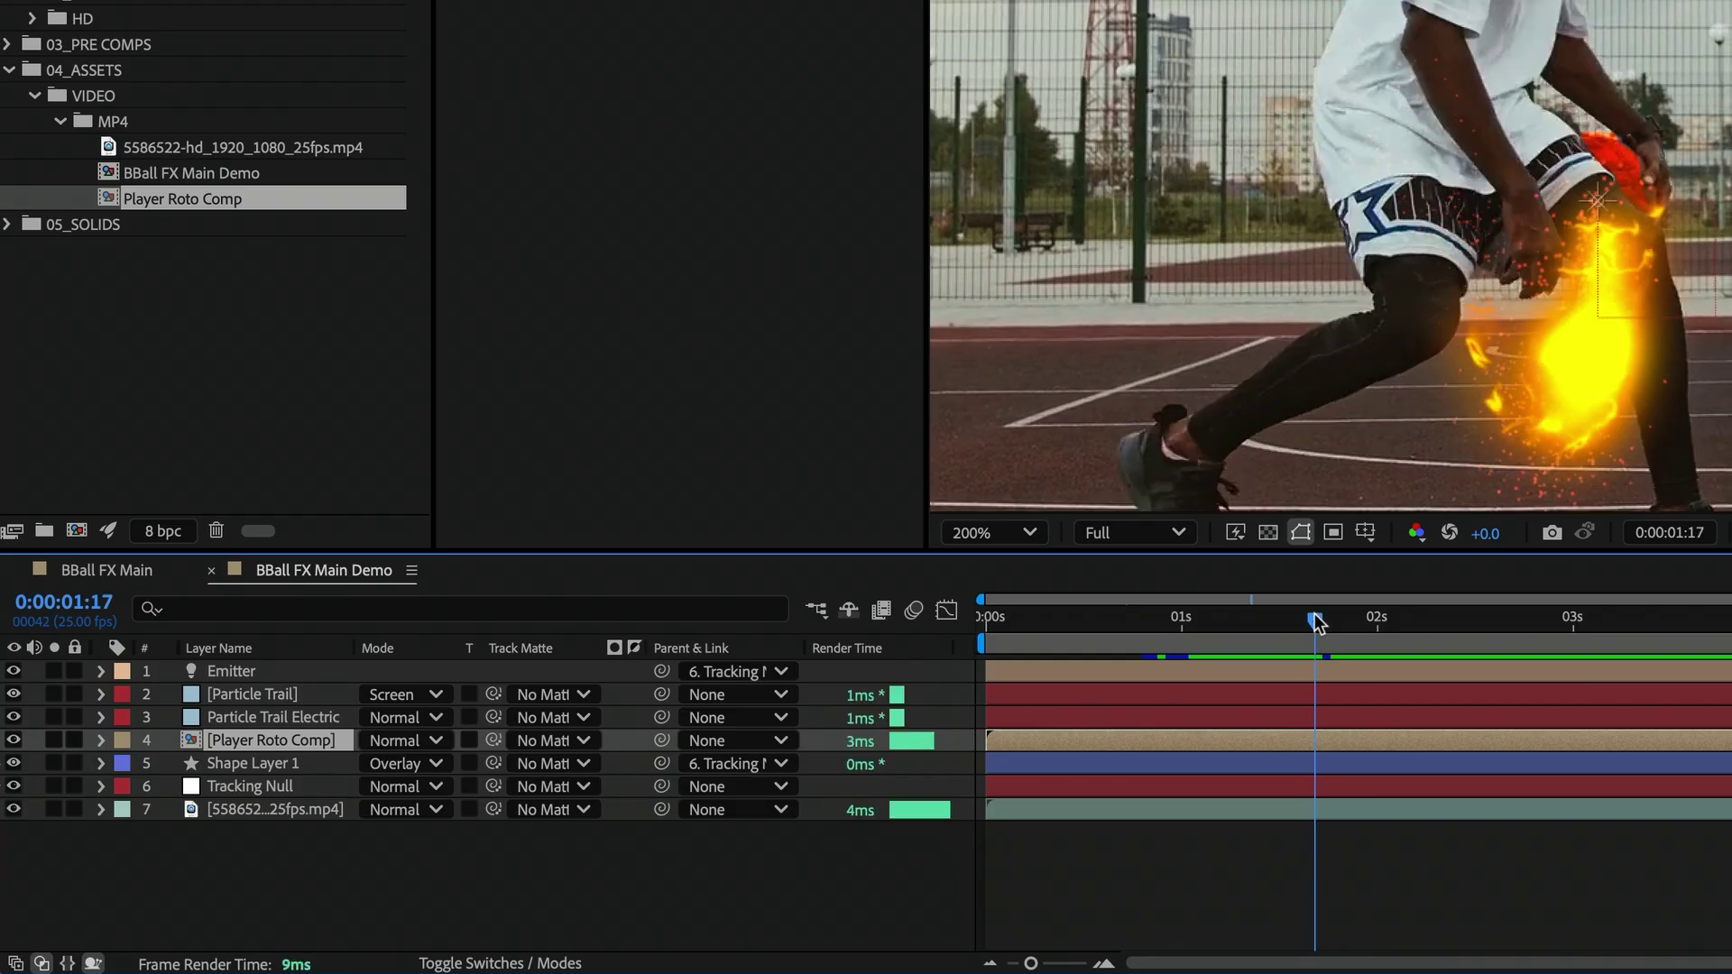
left_click_drag(1315, 615, 1315, 617)
left_click(234, 716)
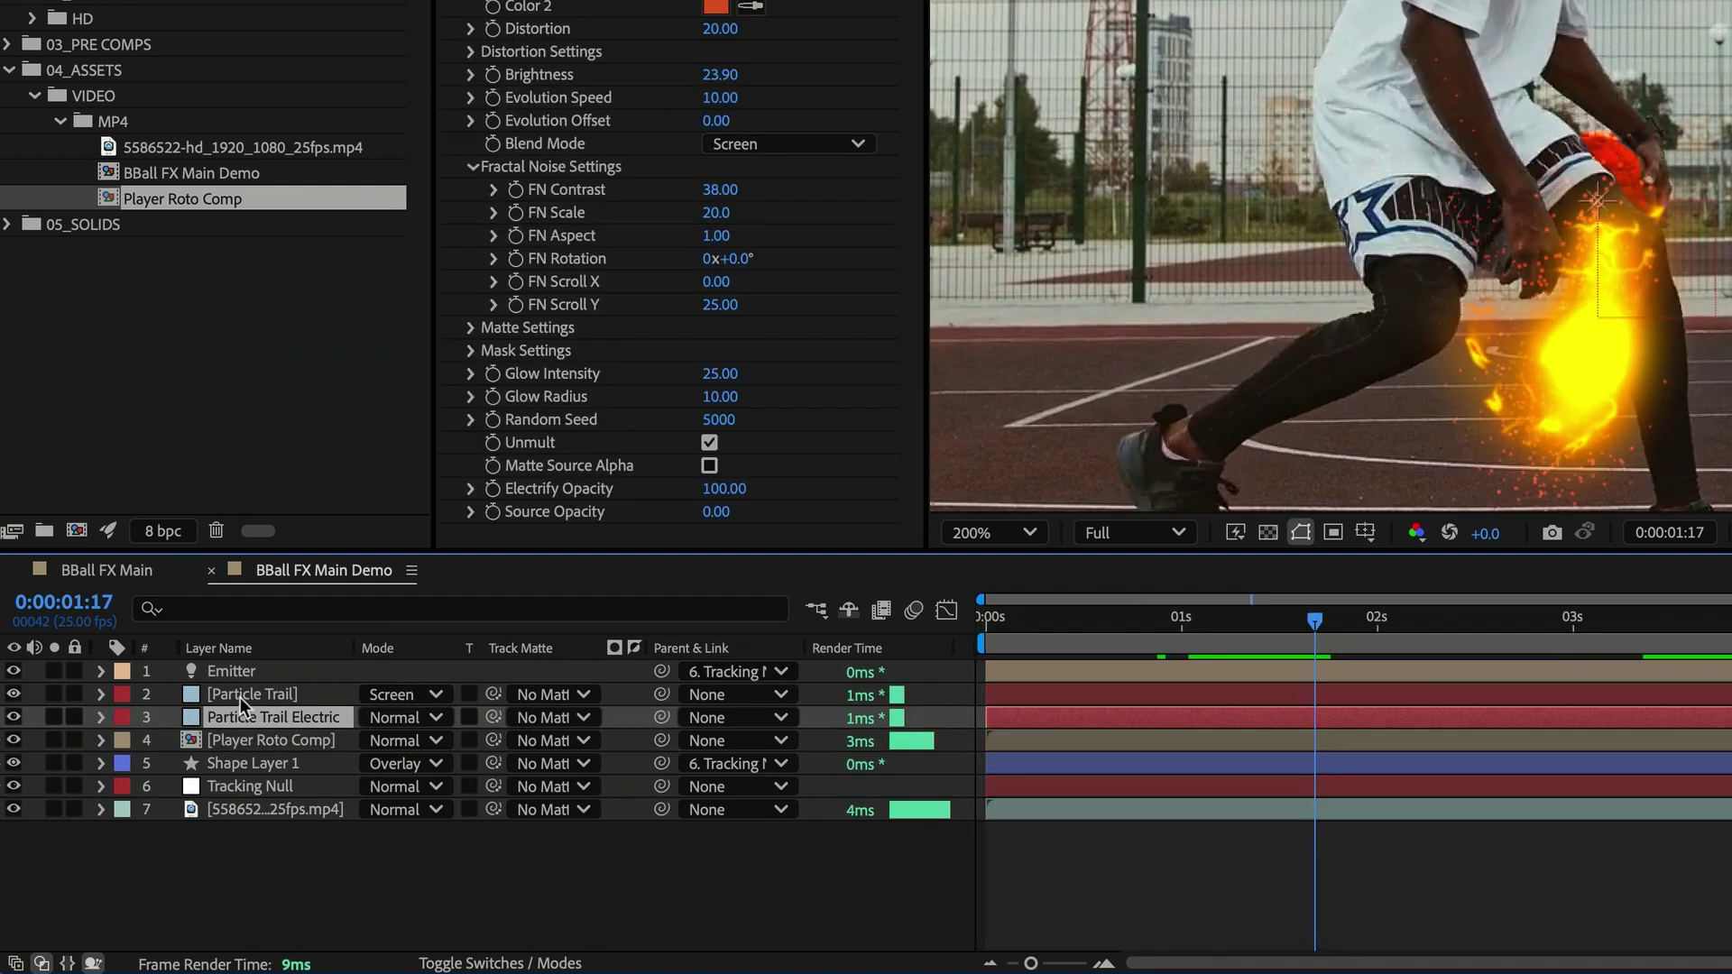
left_click(240, 695, "ctrl")
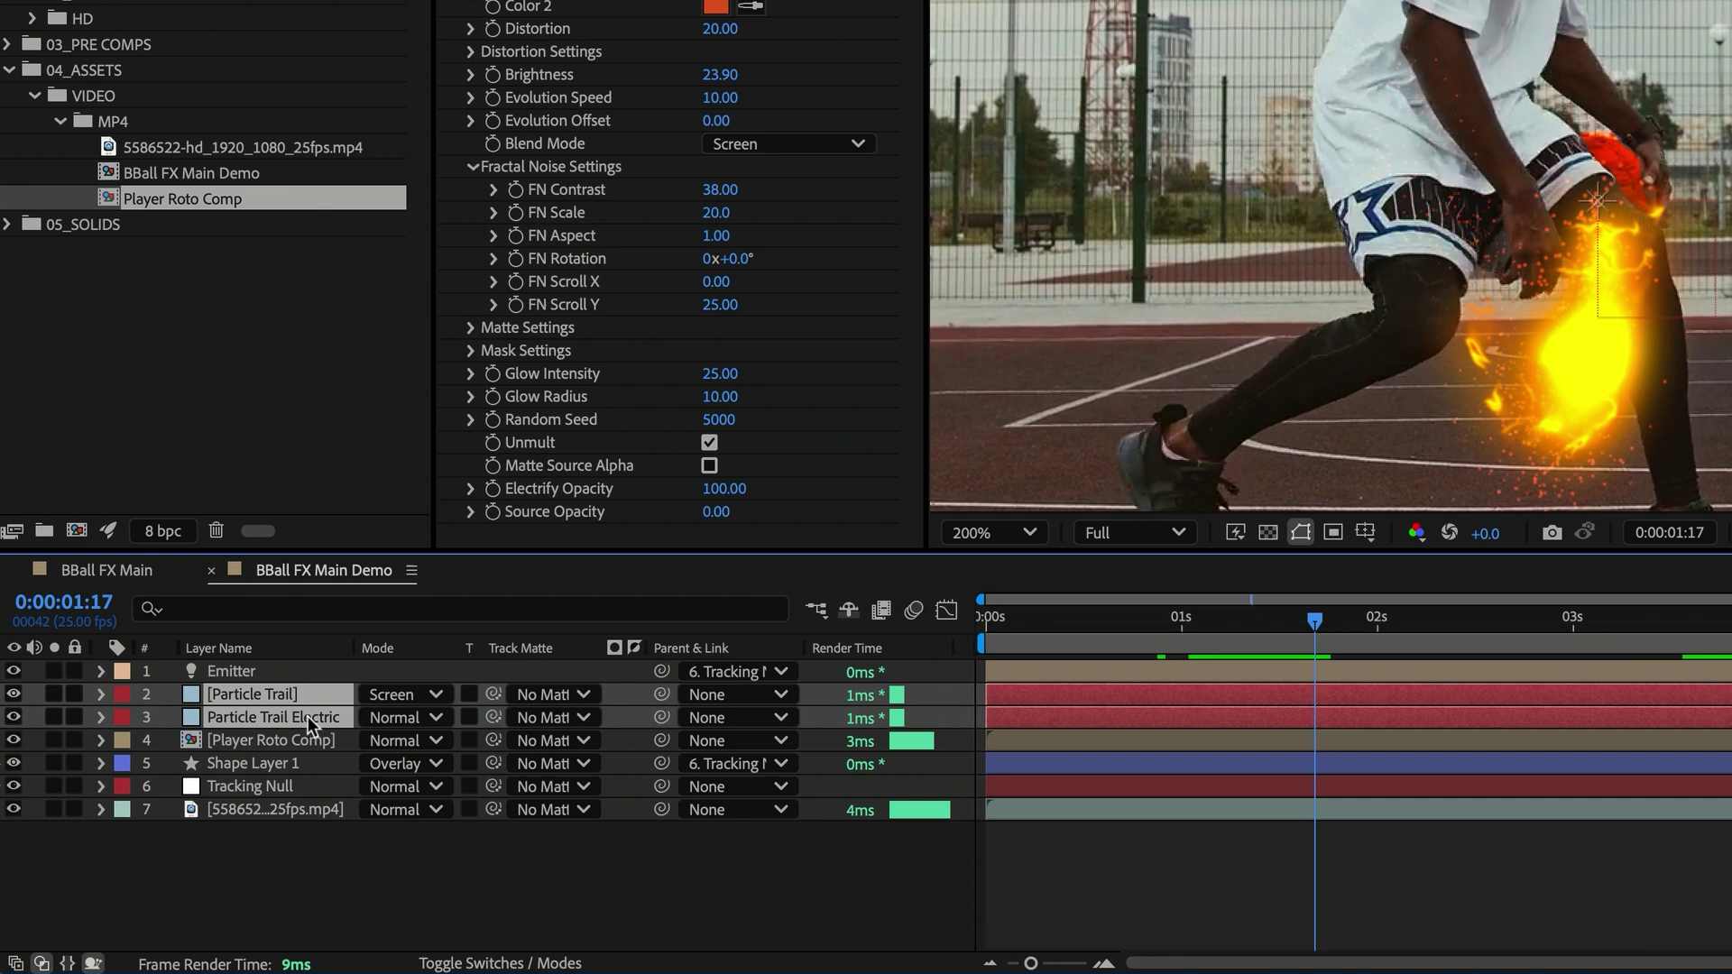
left_click(534, 717)
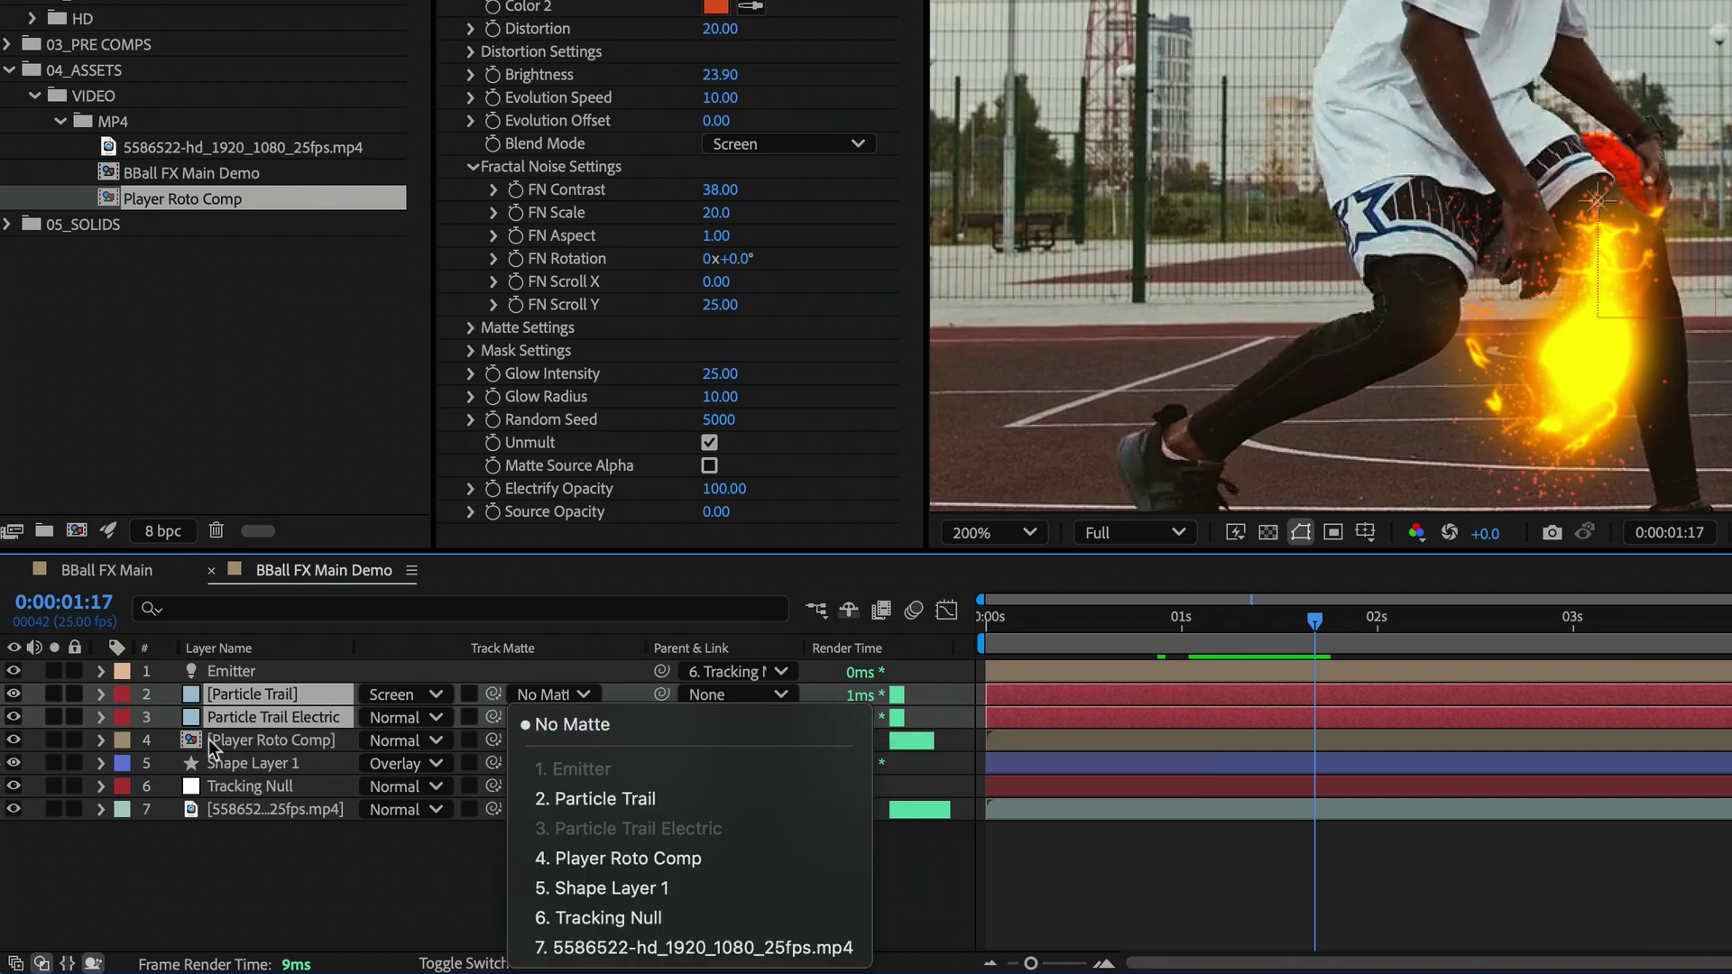
left_click(571, 858)
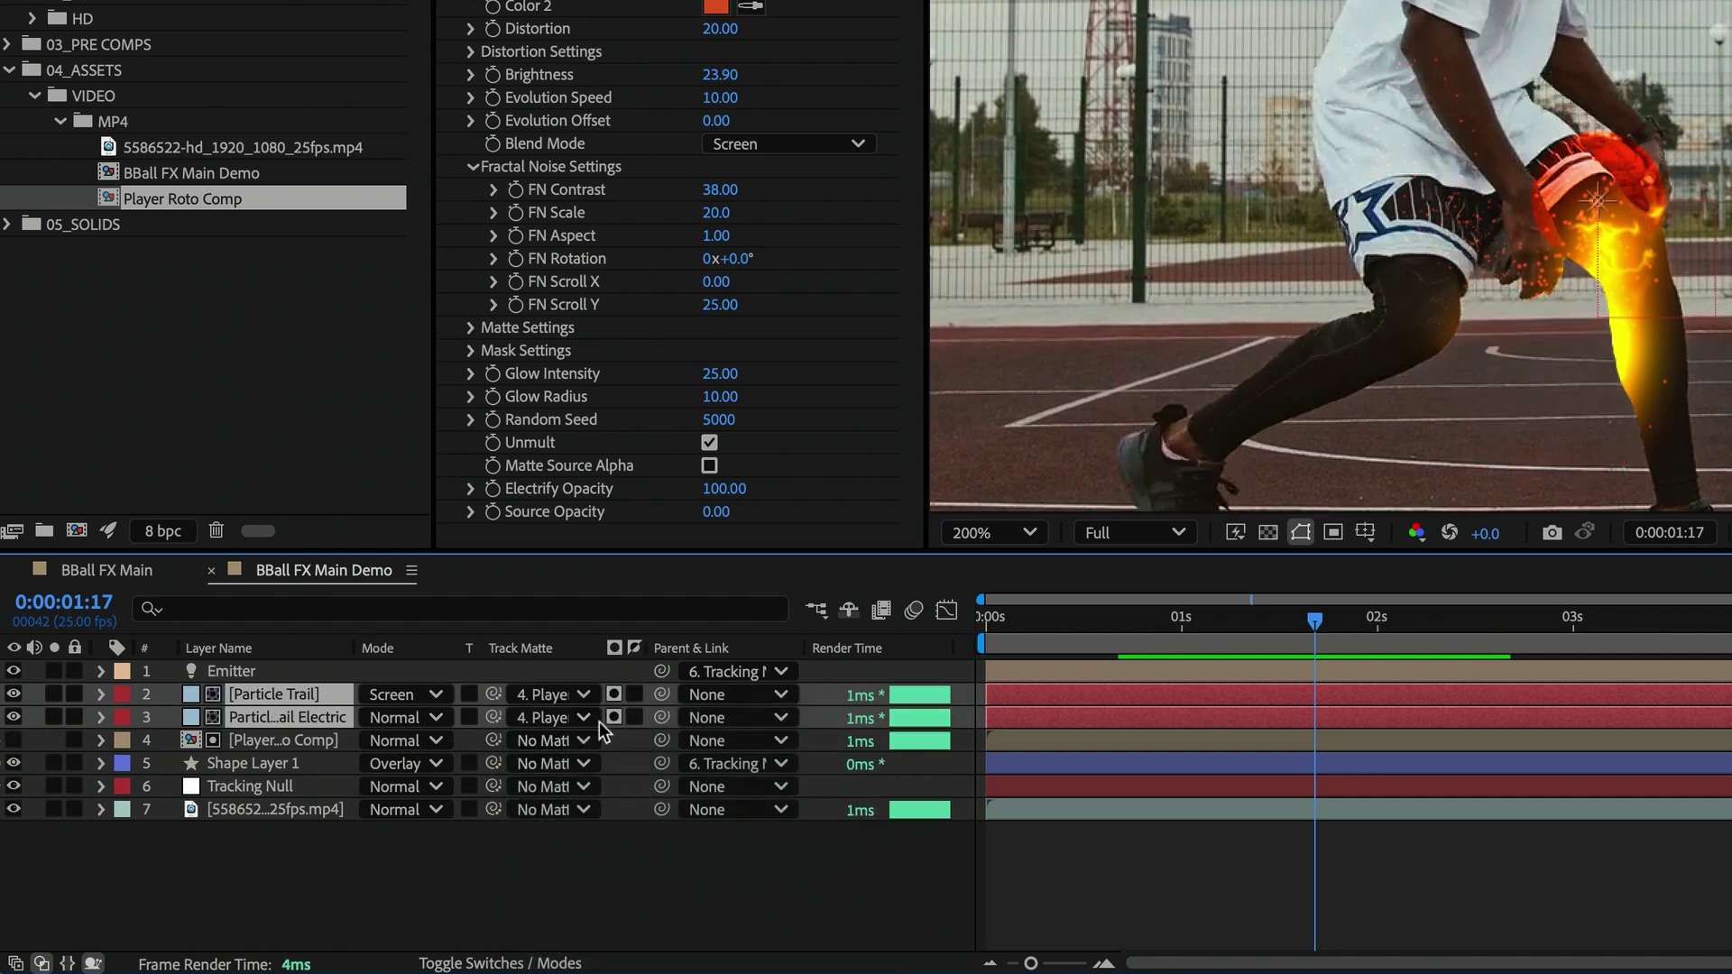
left_click(637, 725)
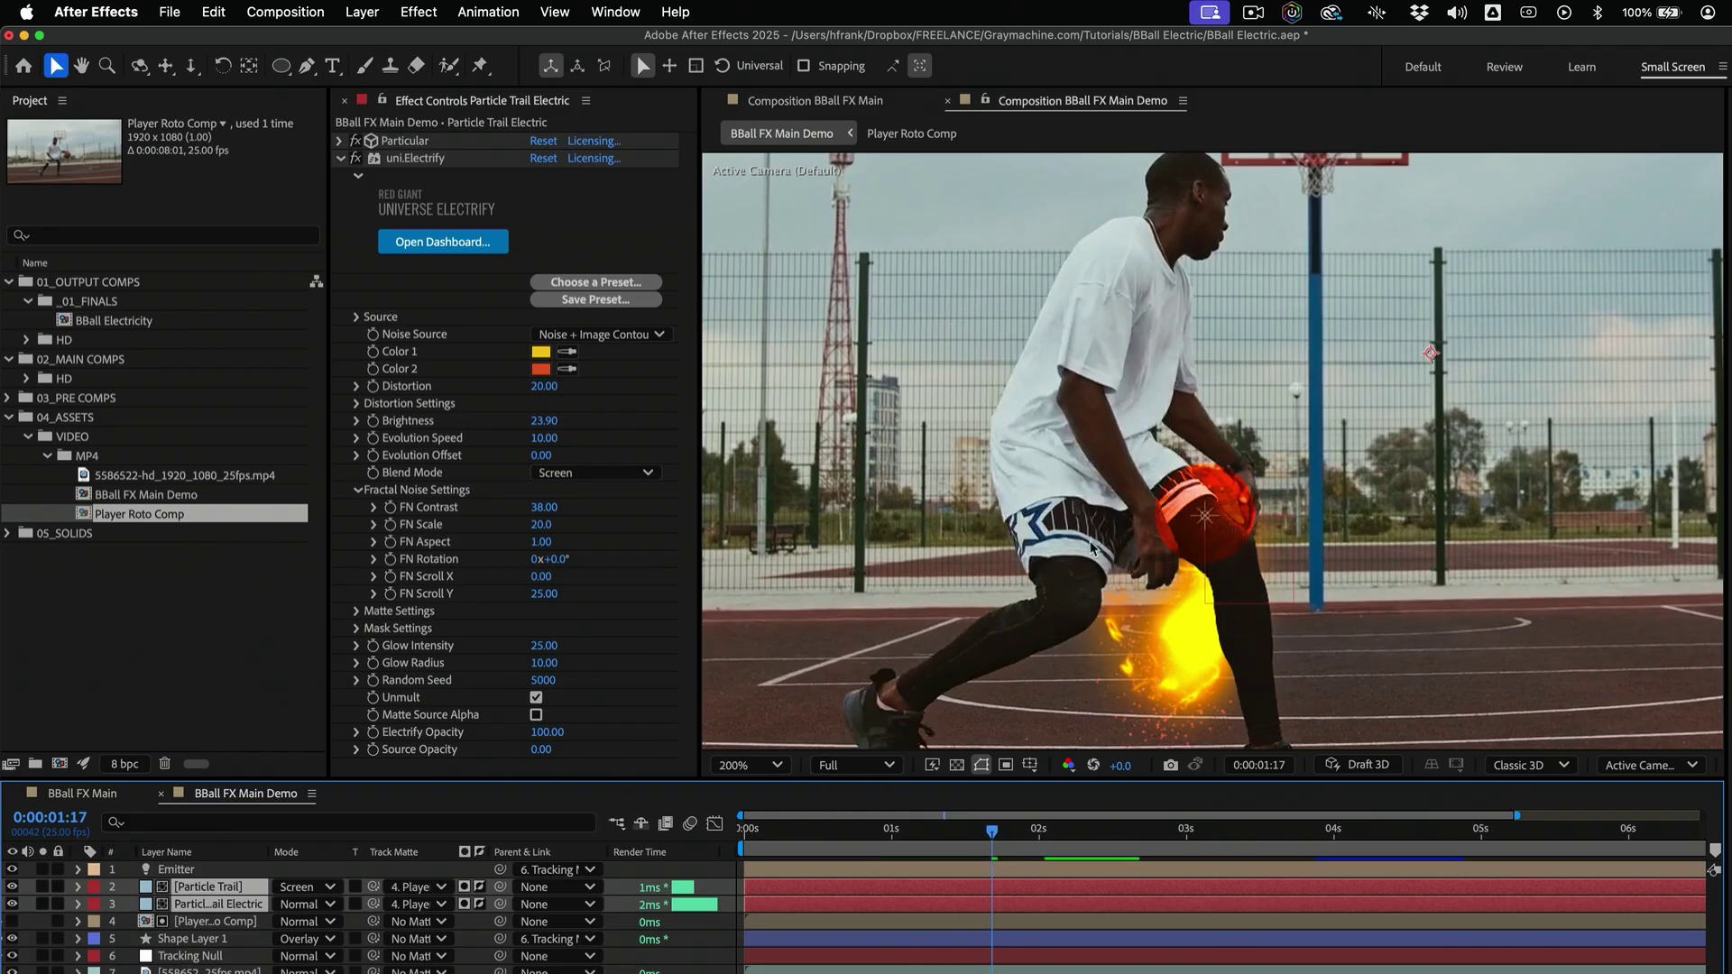
Set Player Roto Comp as the inverted track matte of Shape Layer 1 and deselect the layer
left_click(191, 943)
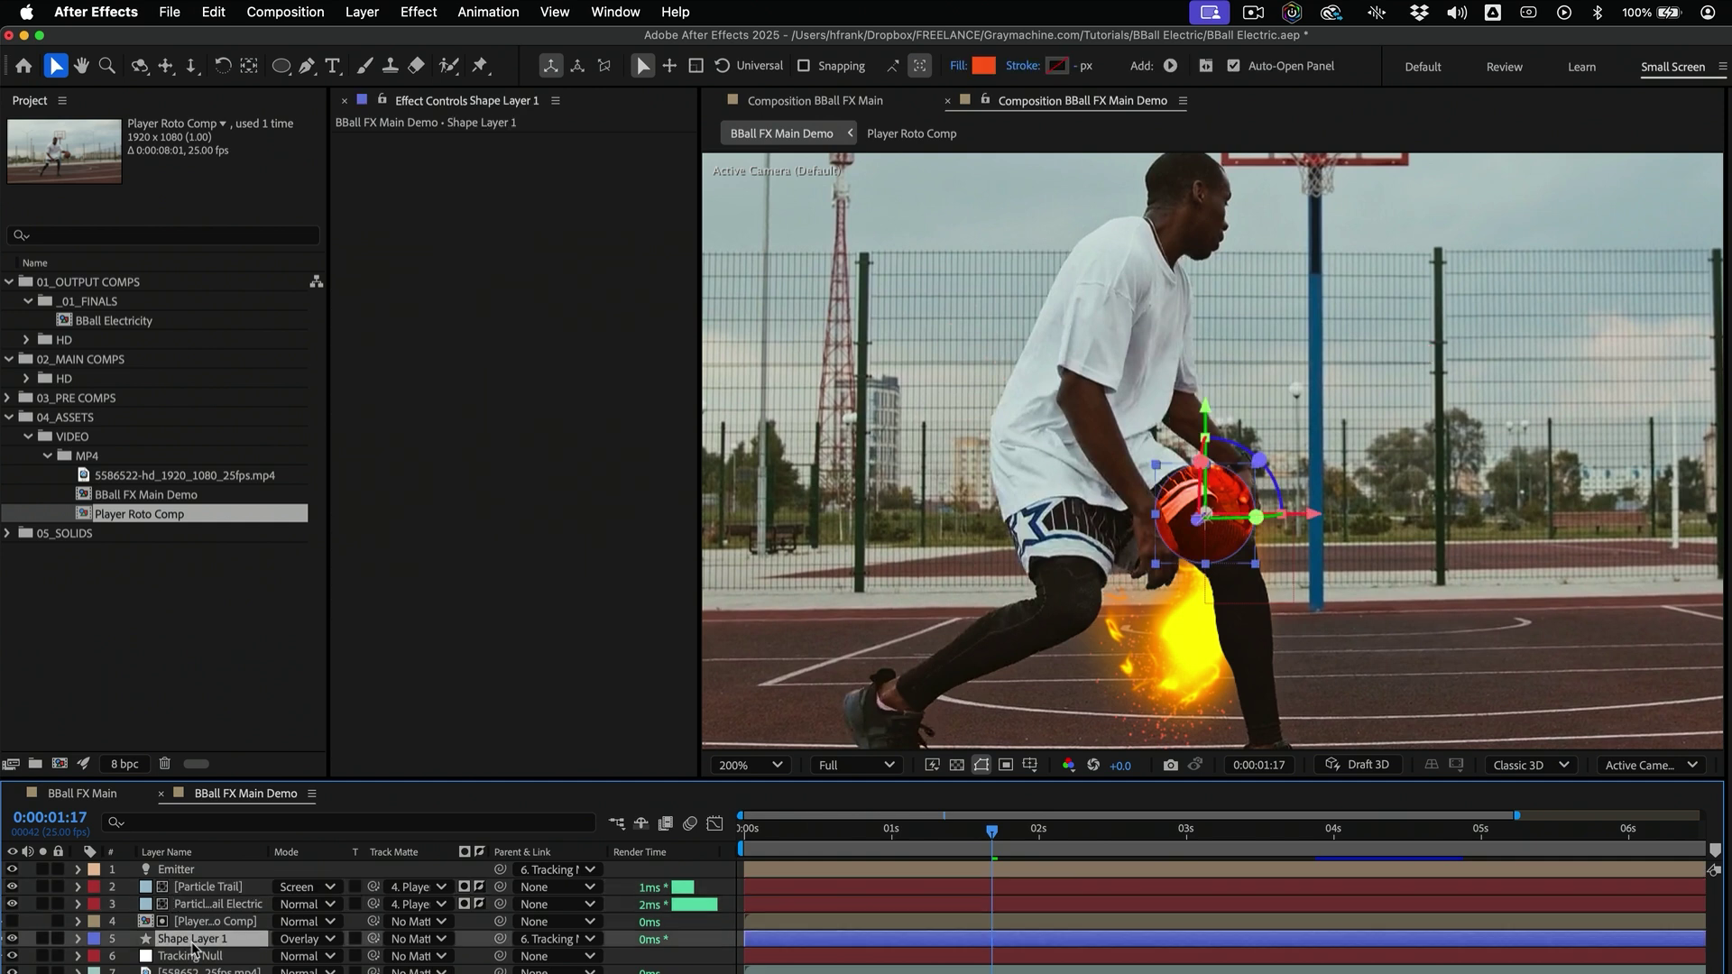
left_click(417, 939)
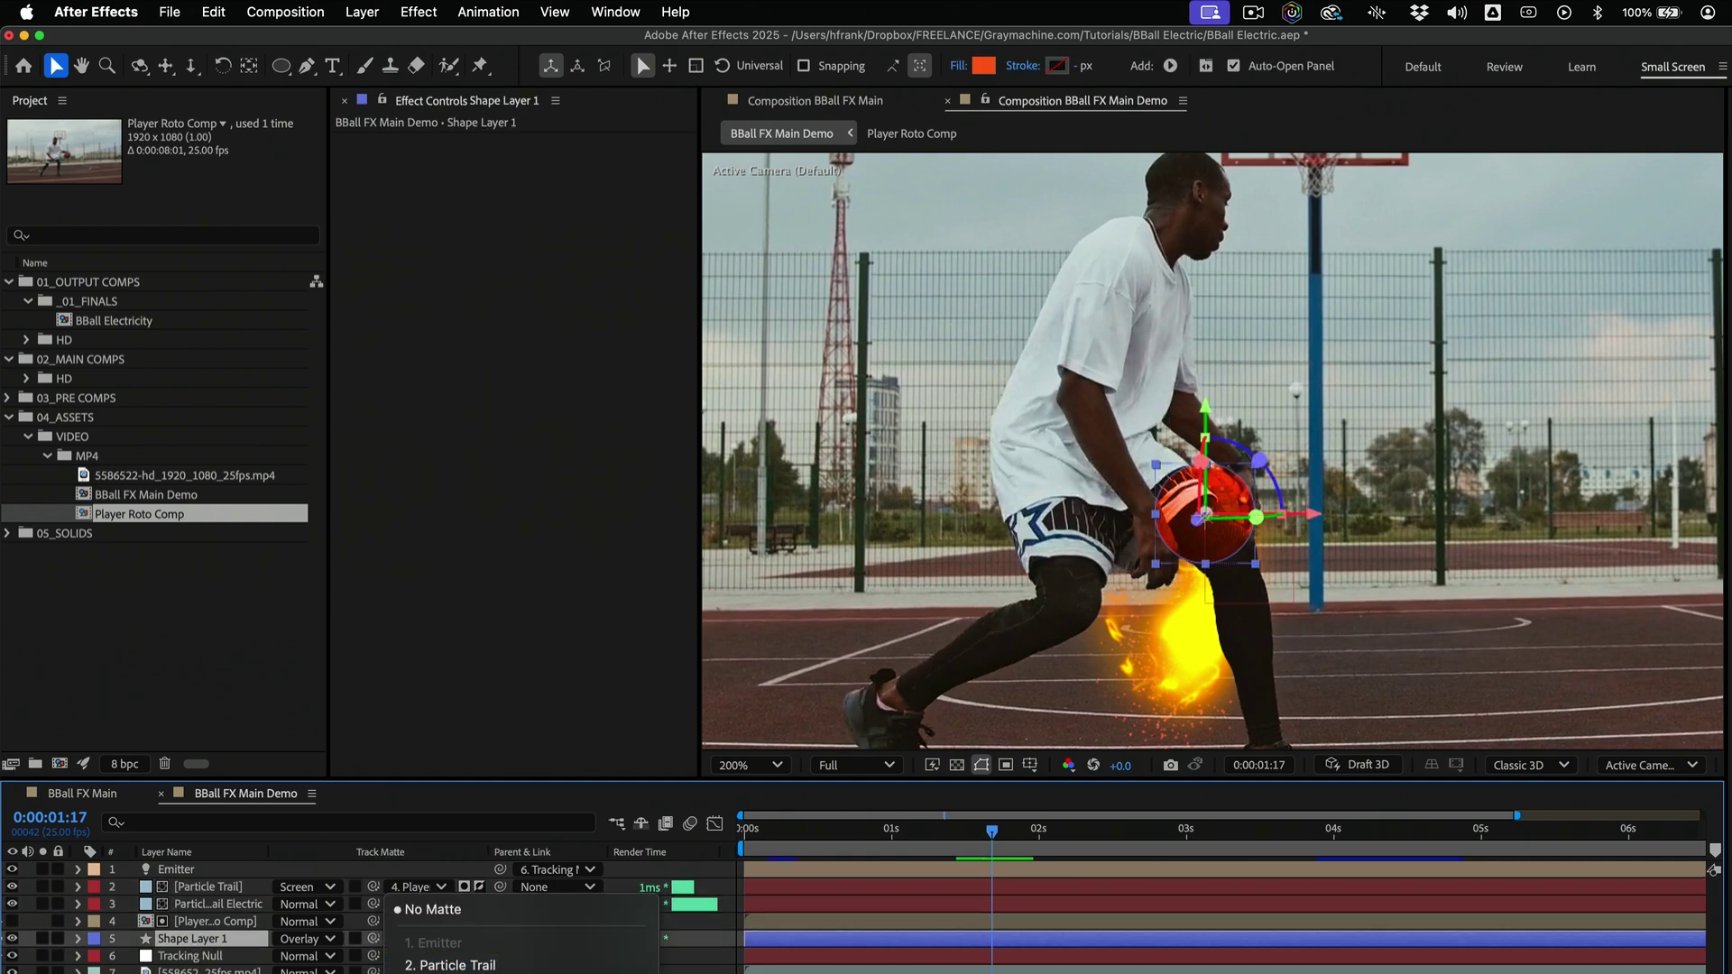
left_click(451, 972)
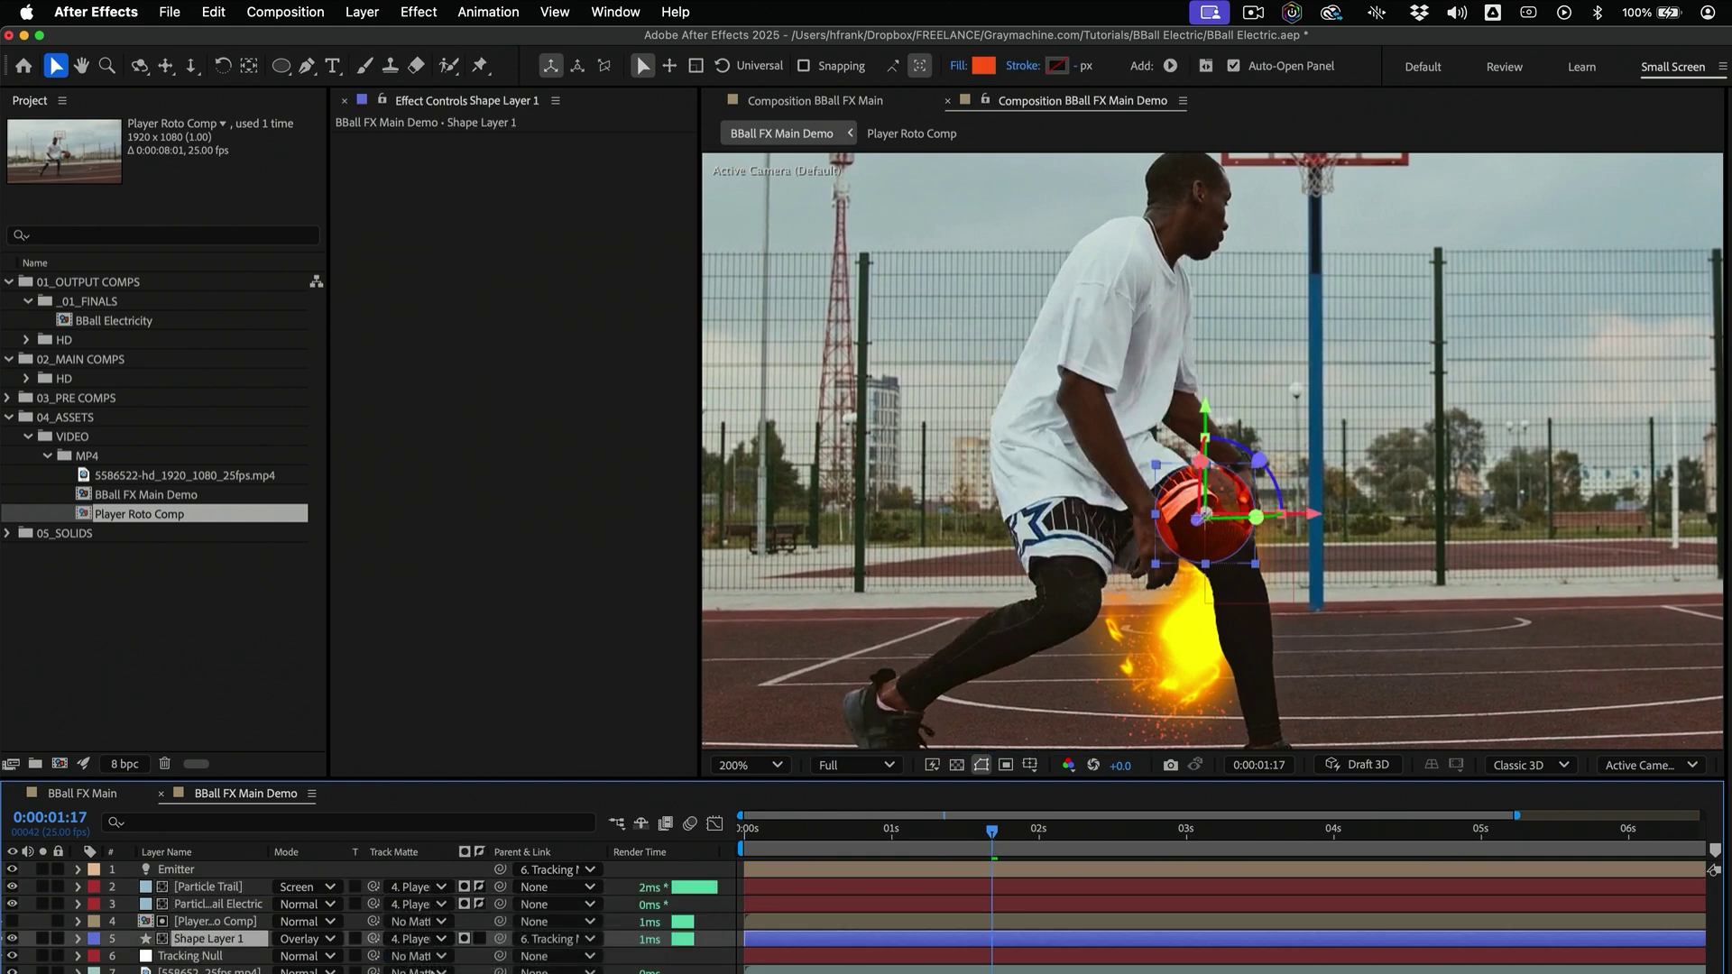
left_click(479, 939)
key("F2")
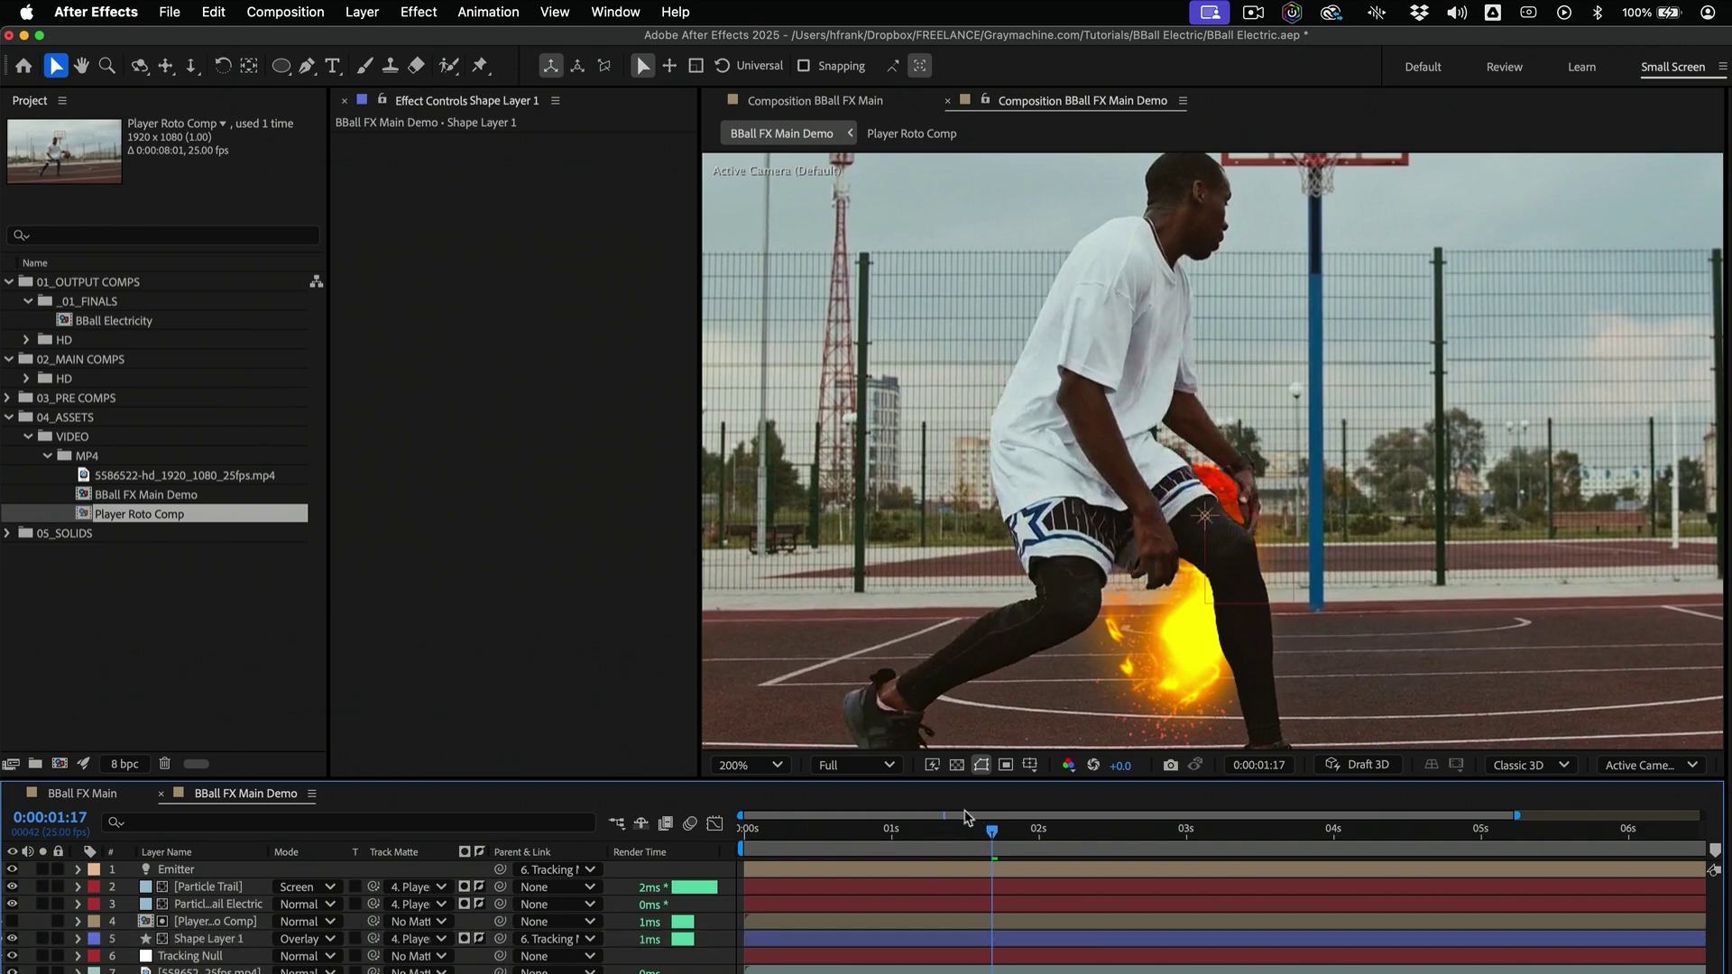
Trim the start of the Player Roto Comp layer to 0:00:01:13
left_click_drag(954, 834, 849, 814)
left_click_drag(848, 815, 868, 814)
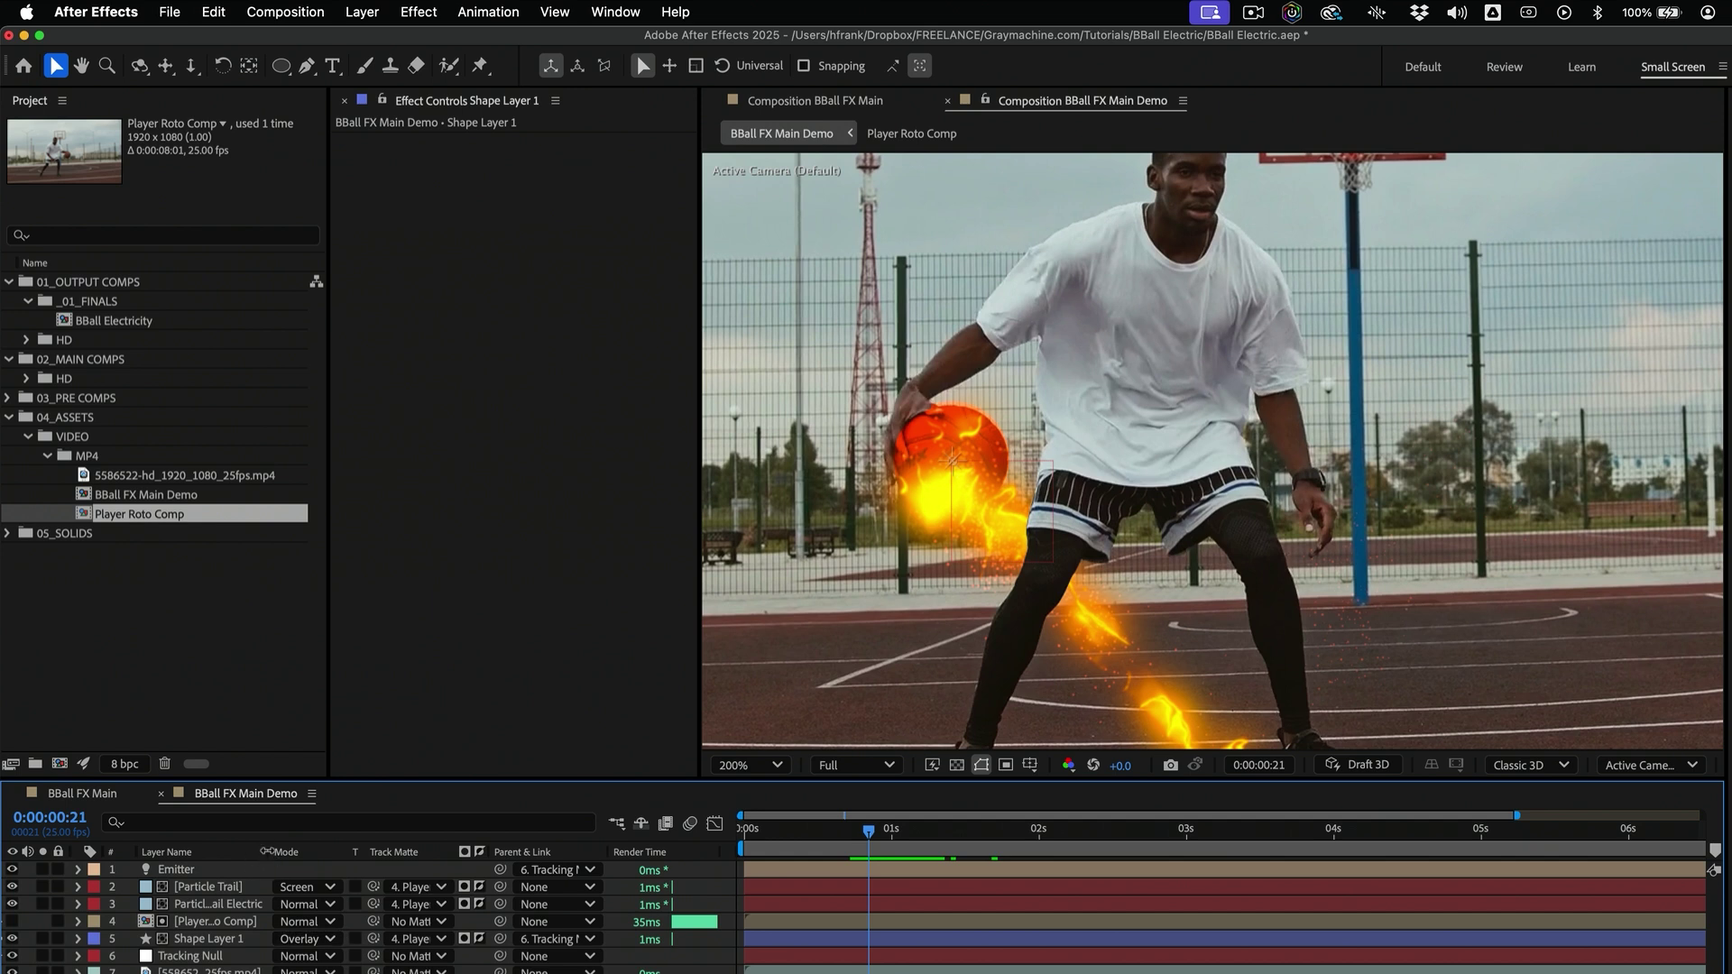
left_click_drag(264, 852, 298, 851)
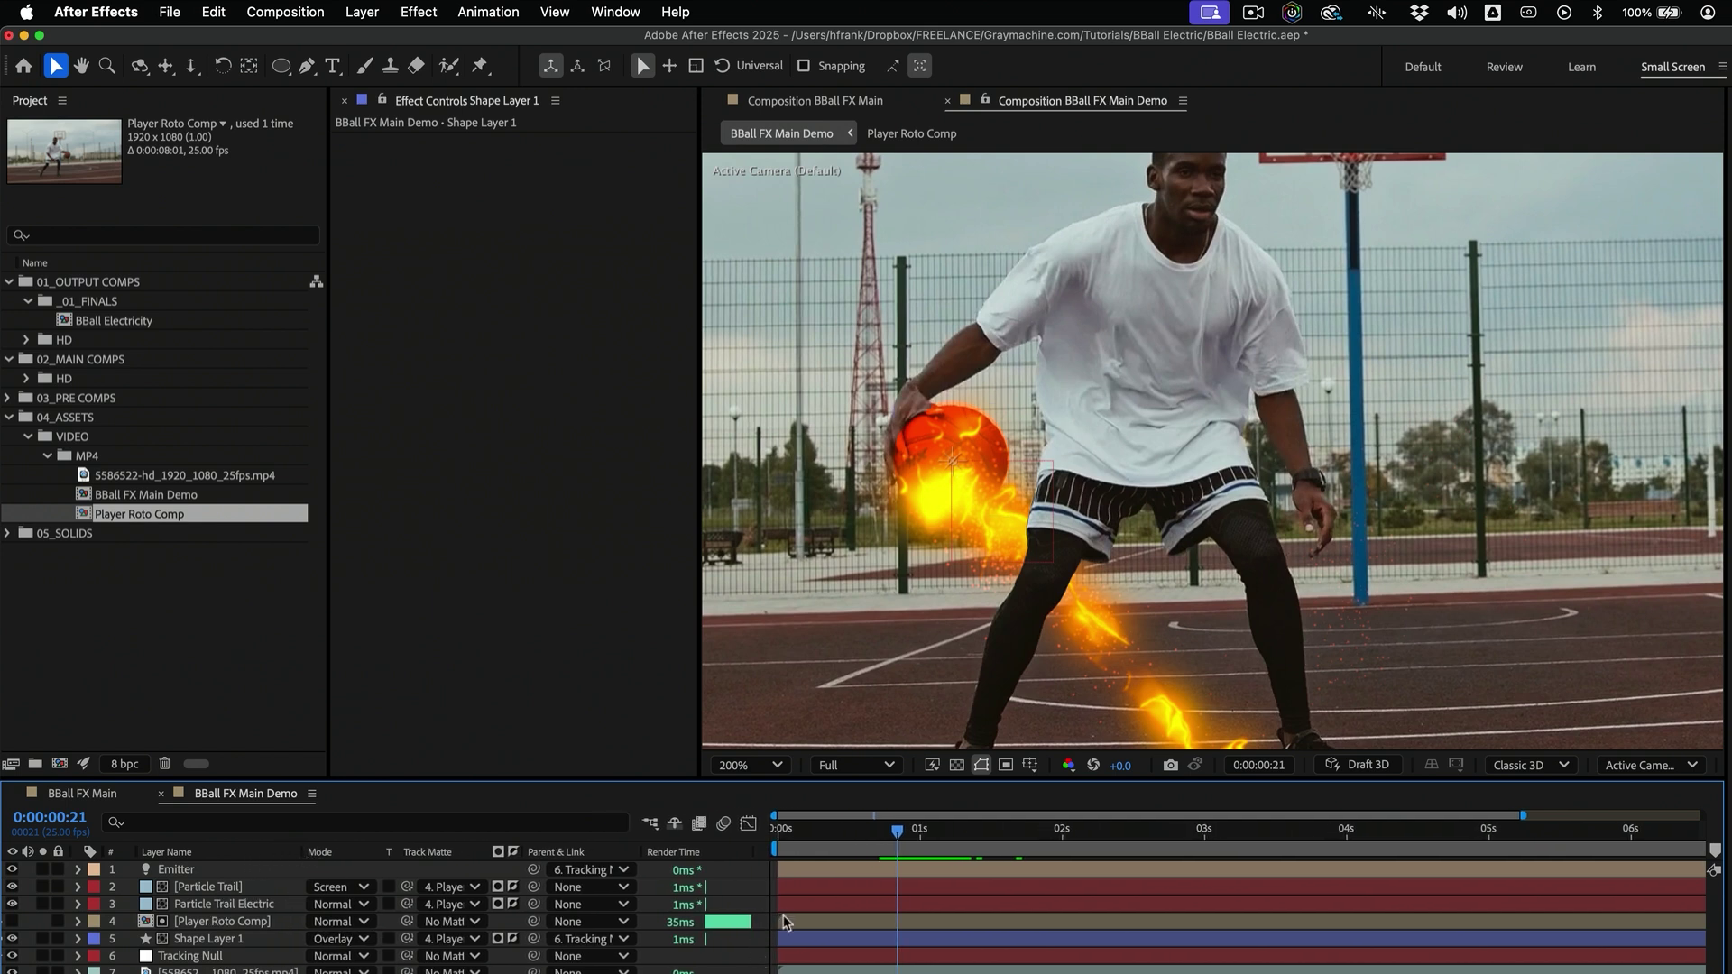
left_click_drag(781, 925, 928, 953)
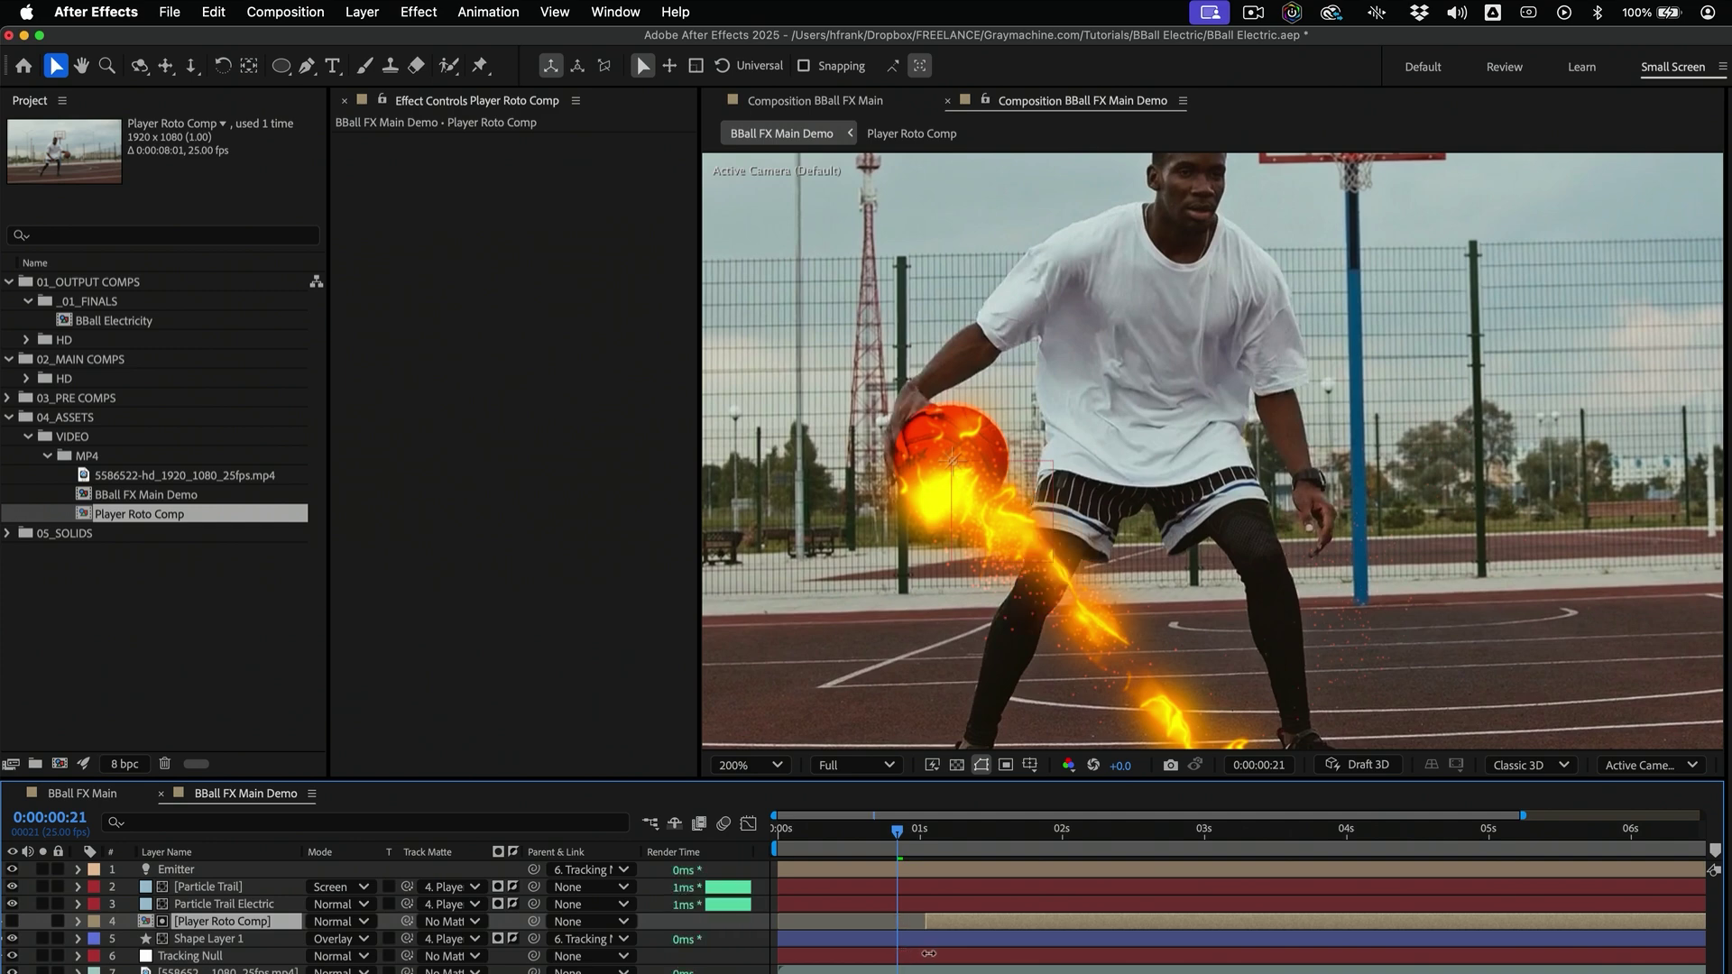
left_click_drag(920, 853, 993, 868)
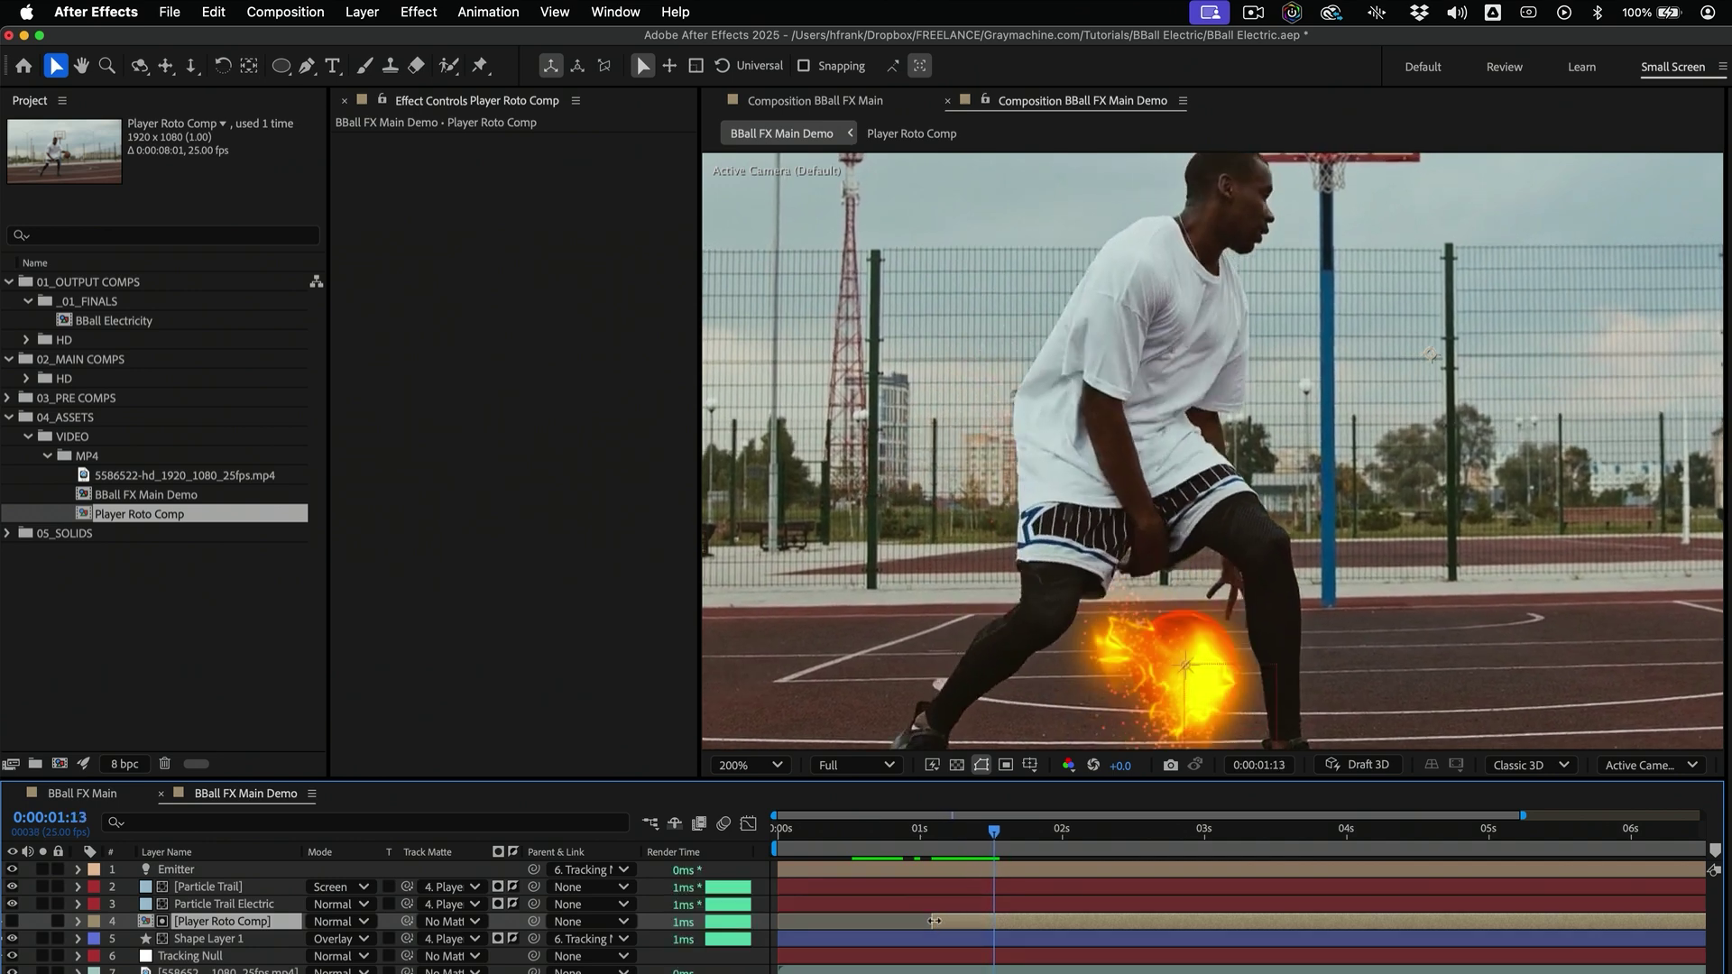
left_click_drag(934, 921, 991, 946)
Examine the matte around the hand and ball near 0:00:02:23, frame by frame and with Player Roto Comp briefly soloed
left_click_drag(992, 846, 1193, 857)
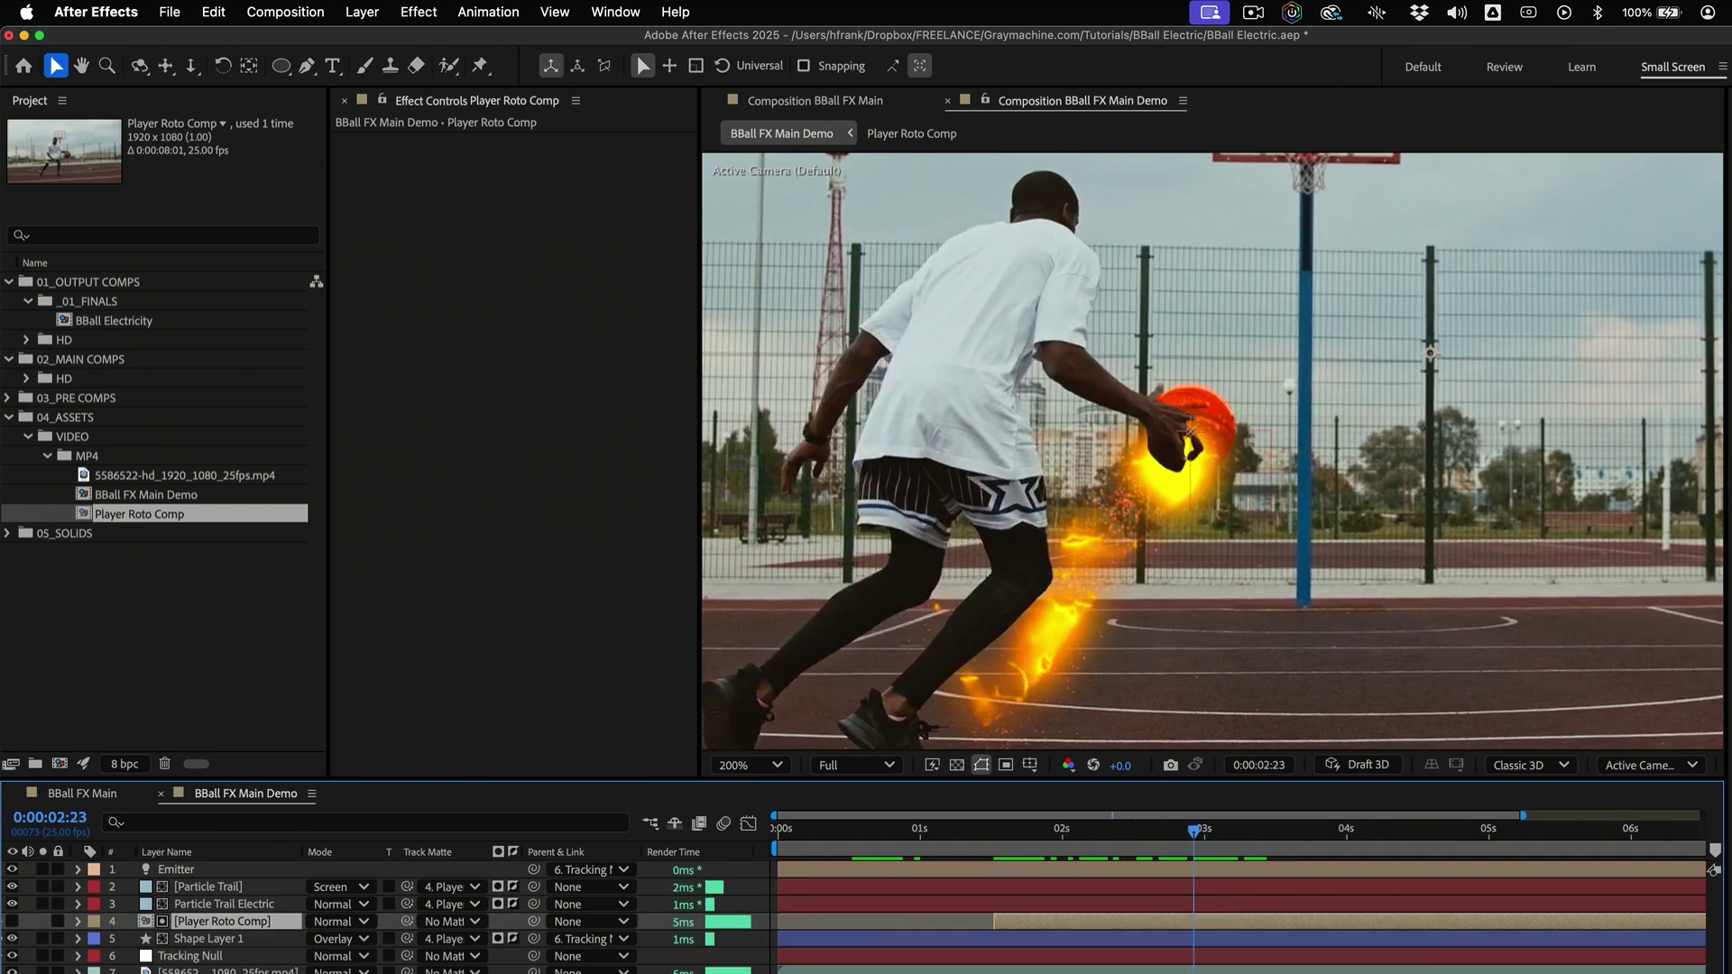
key("Page_Down")
key("Page_Down")
key("Page_Up")
key("Page_Up")
key("Page_Up")
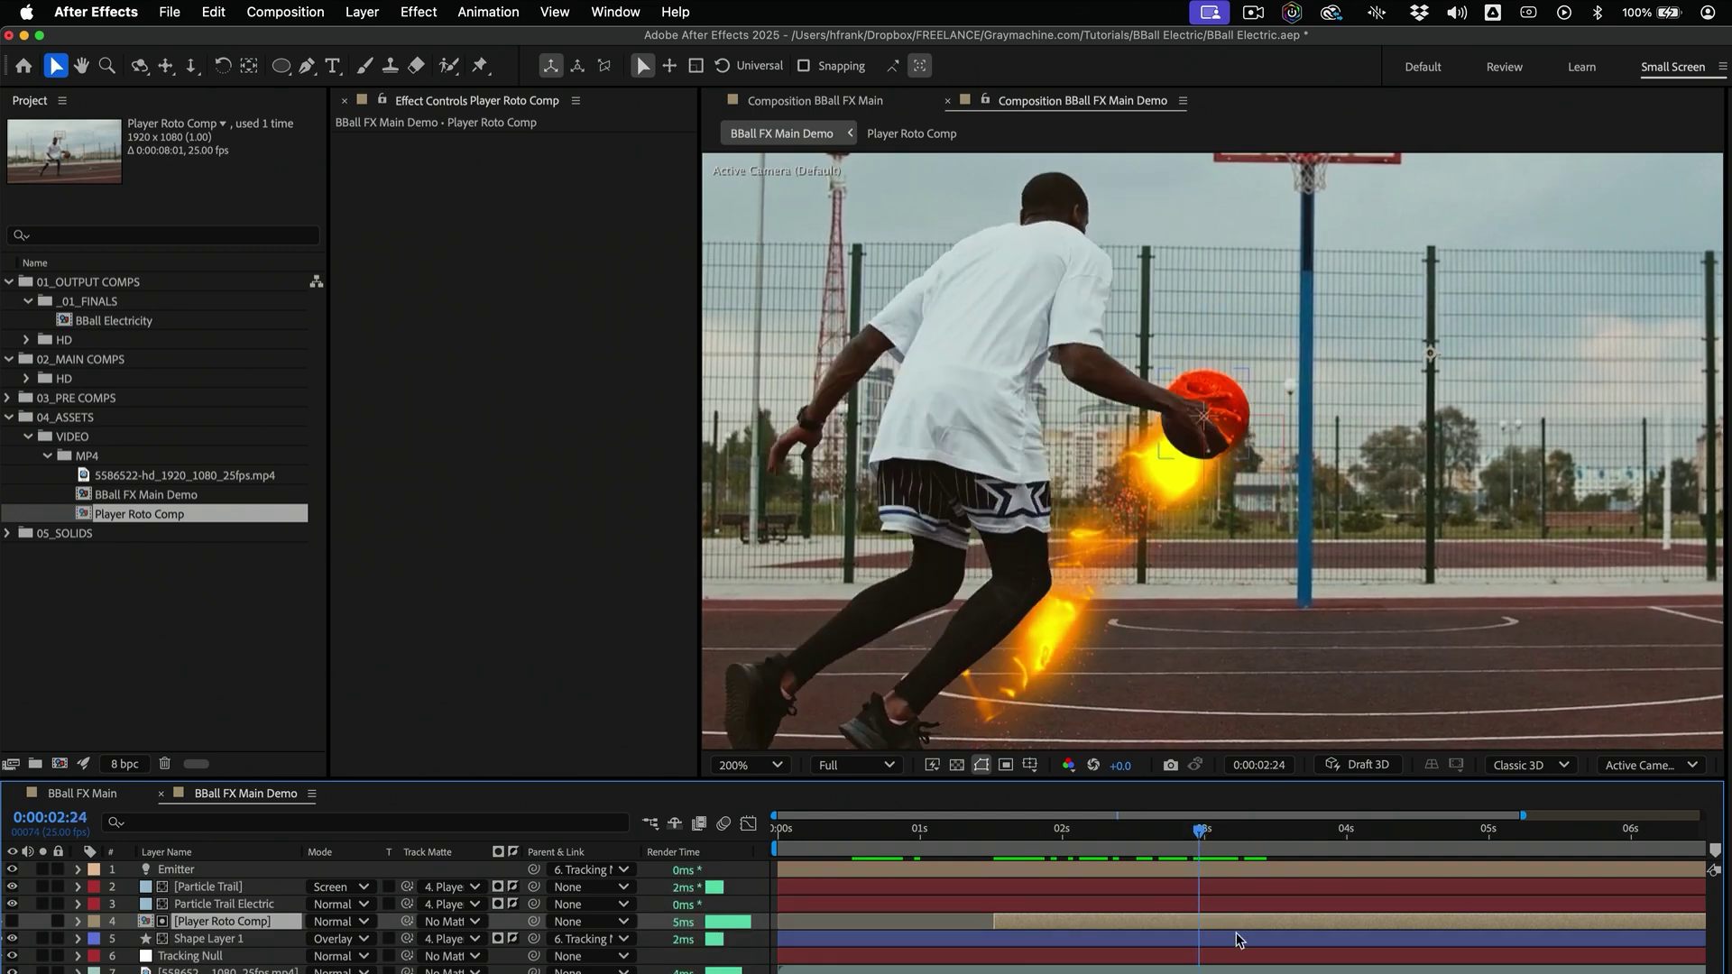
key("Page_Down")
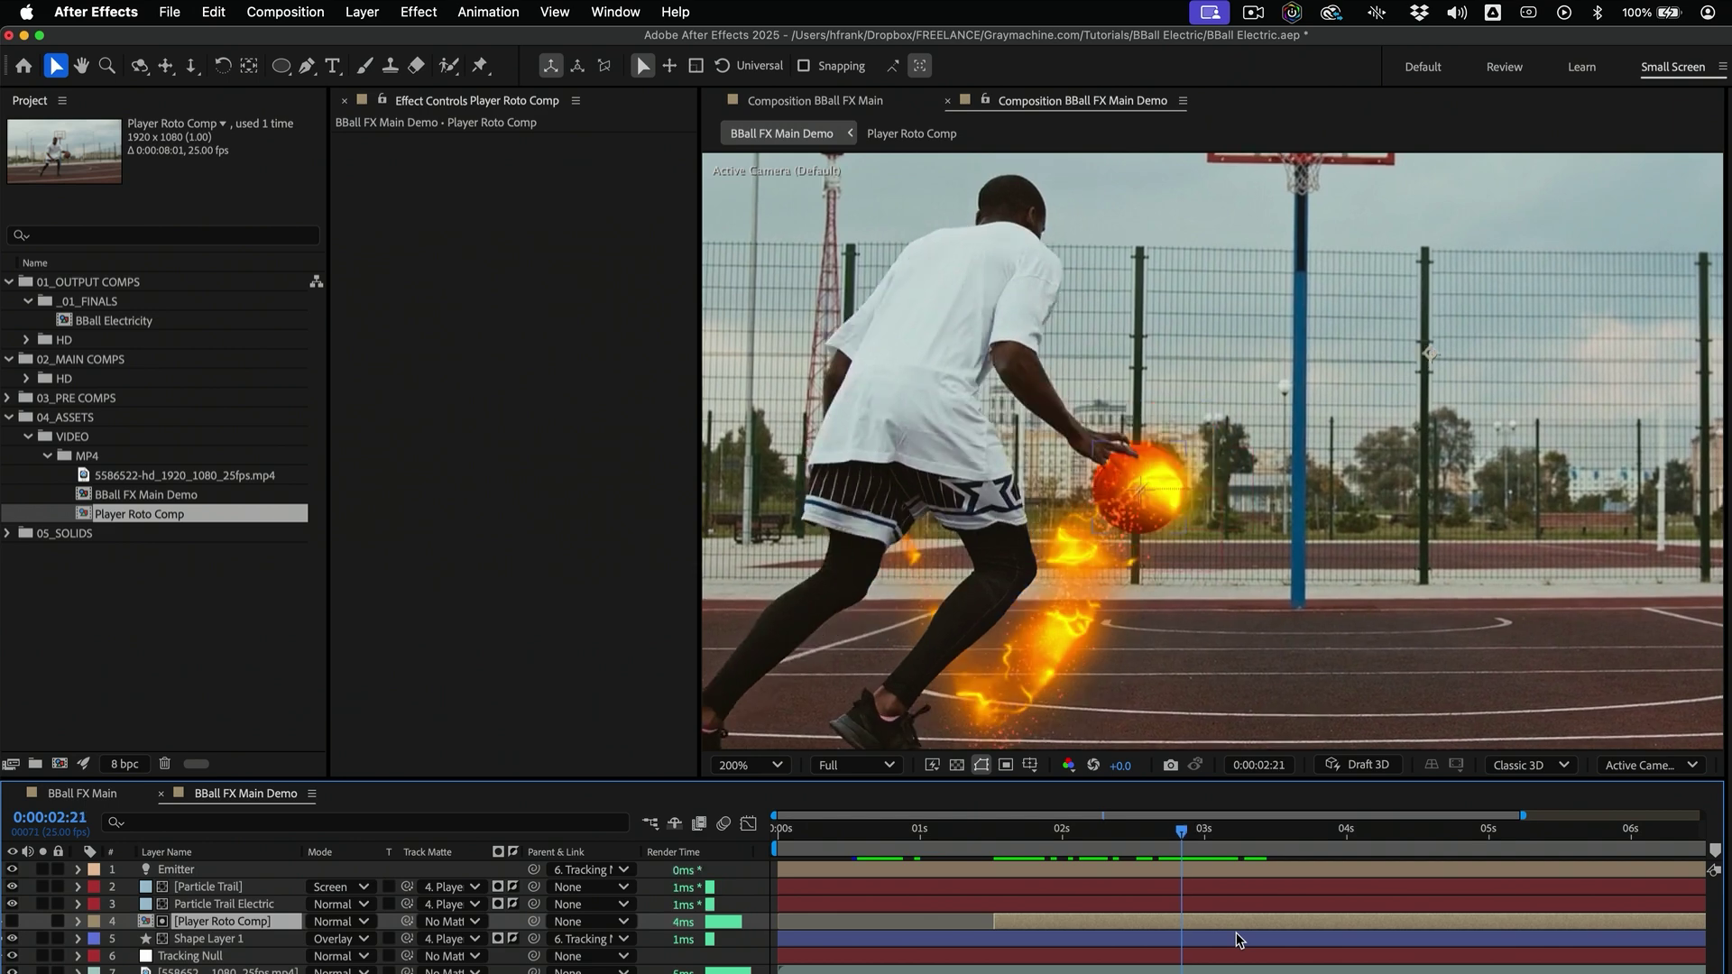
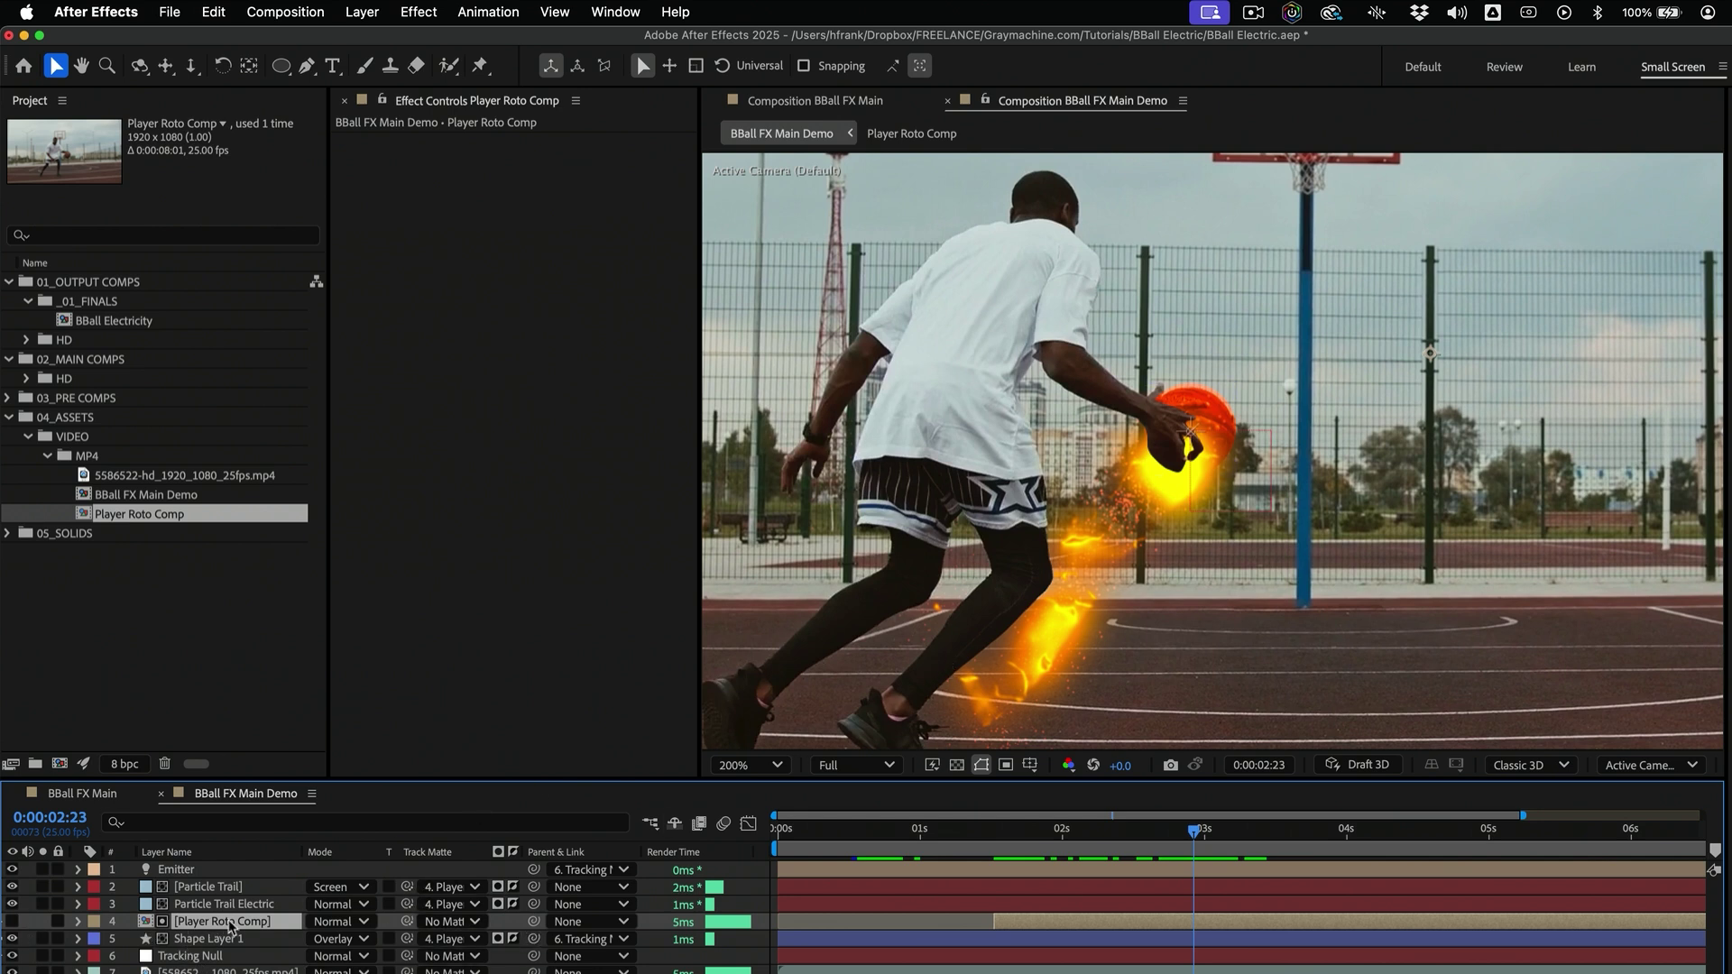
left_click(43, 921)
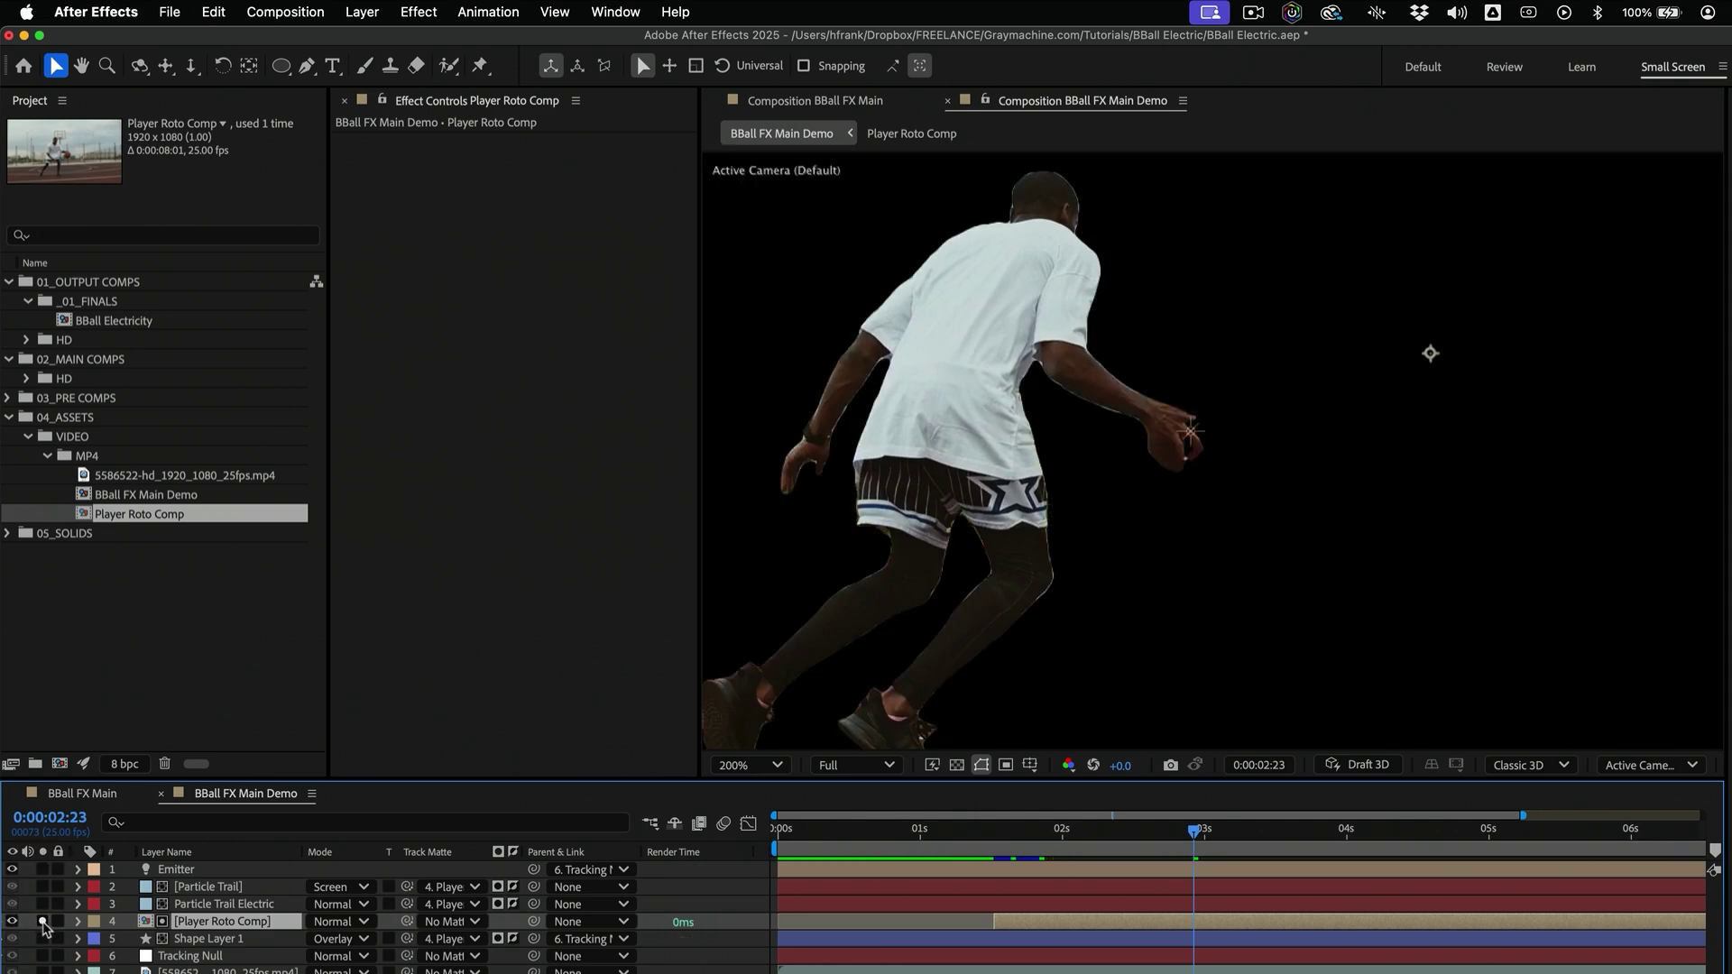
left_click(43, 921)
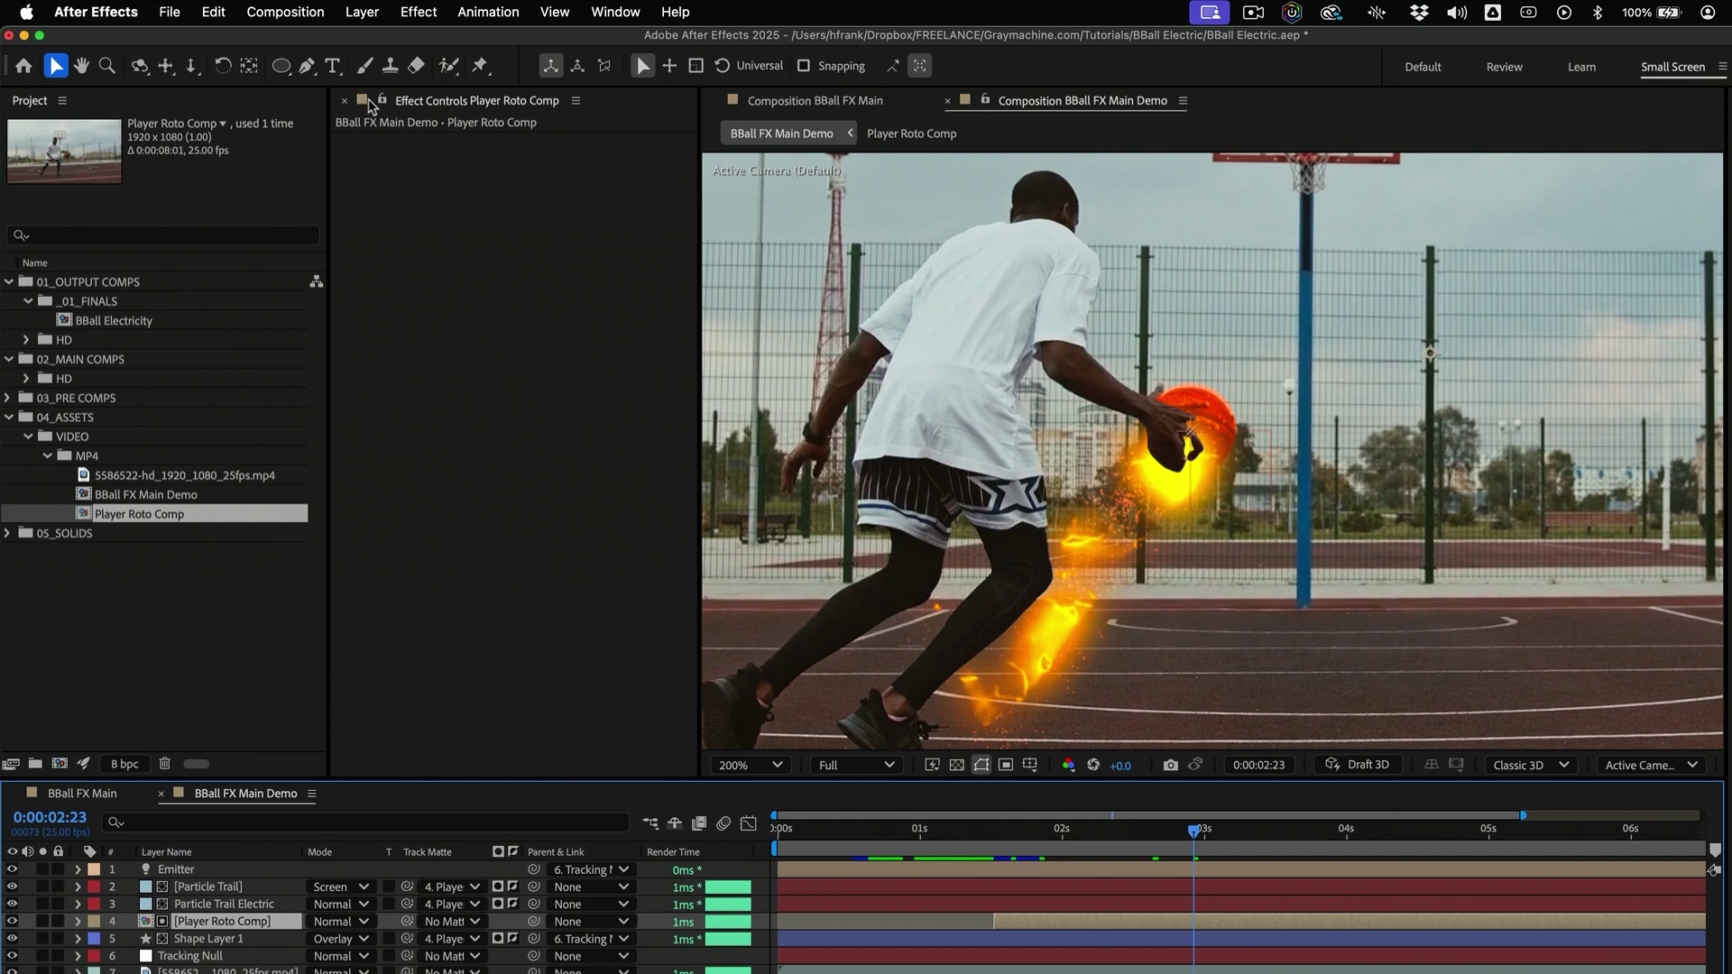
At 0:00:02:23, draw a circular mask beside the ball on the Player Roto Comp layer and set its mode to Subtract
left_click(281, 65)
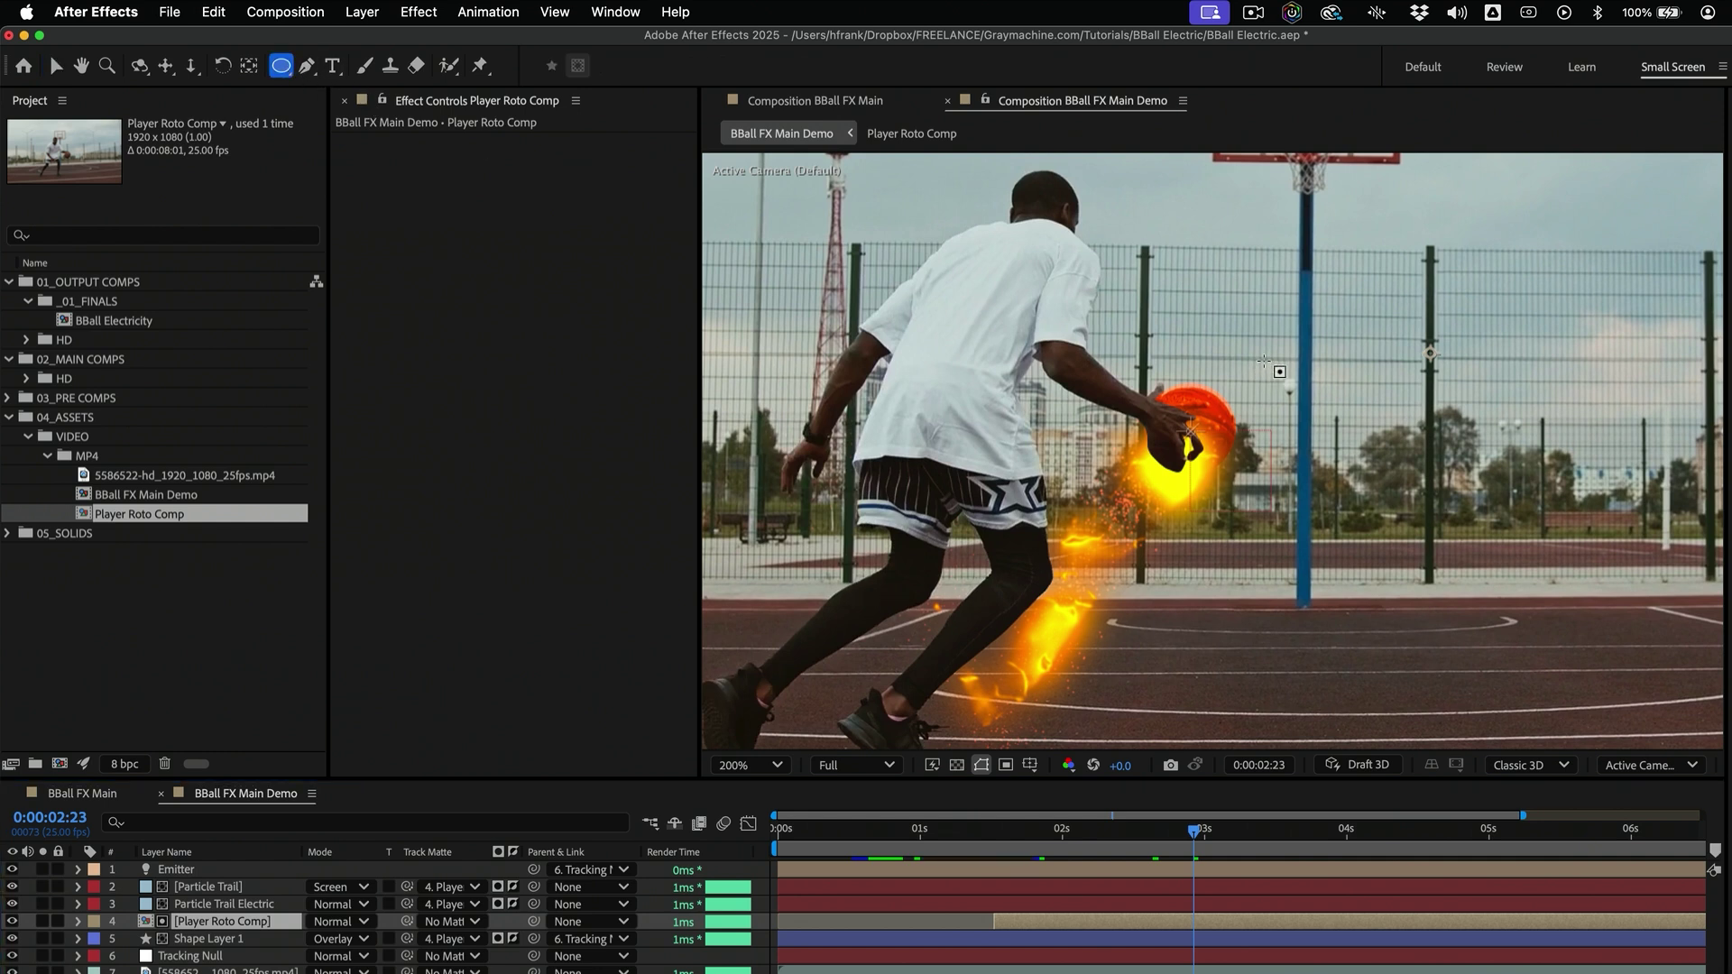
mouse_move(1303, 334)
left_mouse_down()
mouse_move(1281, 397)
mouse_move(1155, 516)
mouse_move(1159, 471)
left_mouse_up()
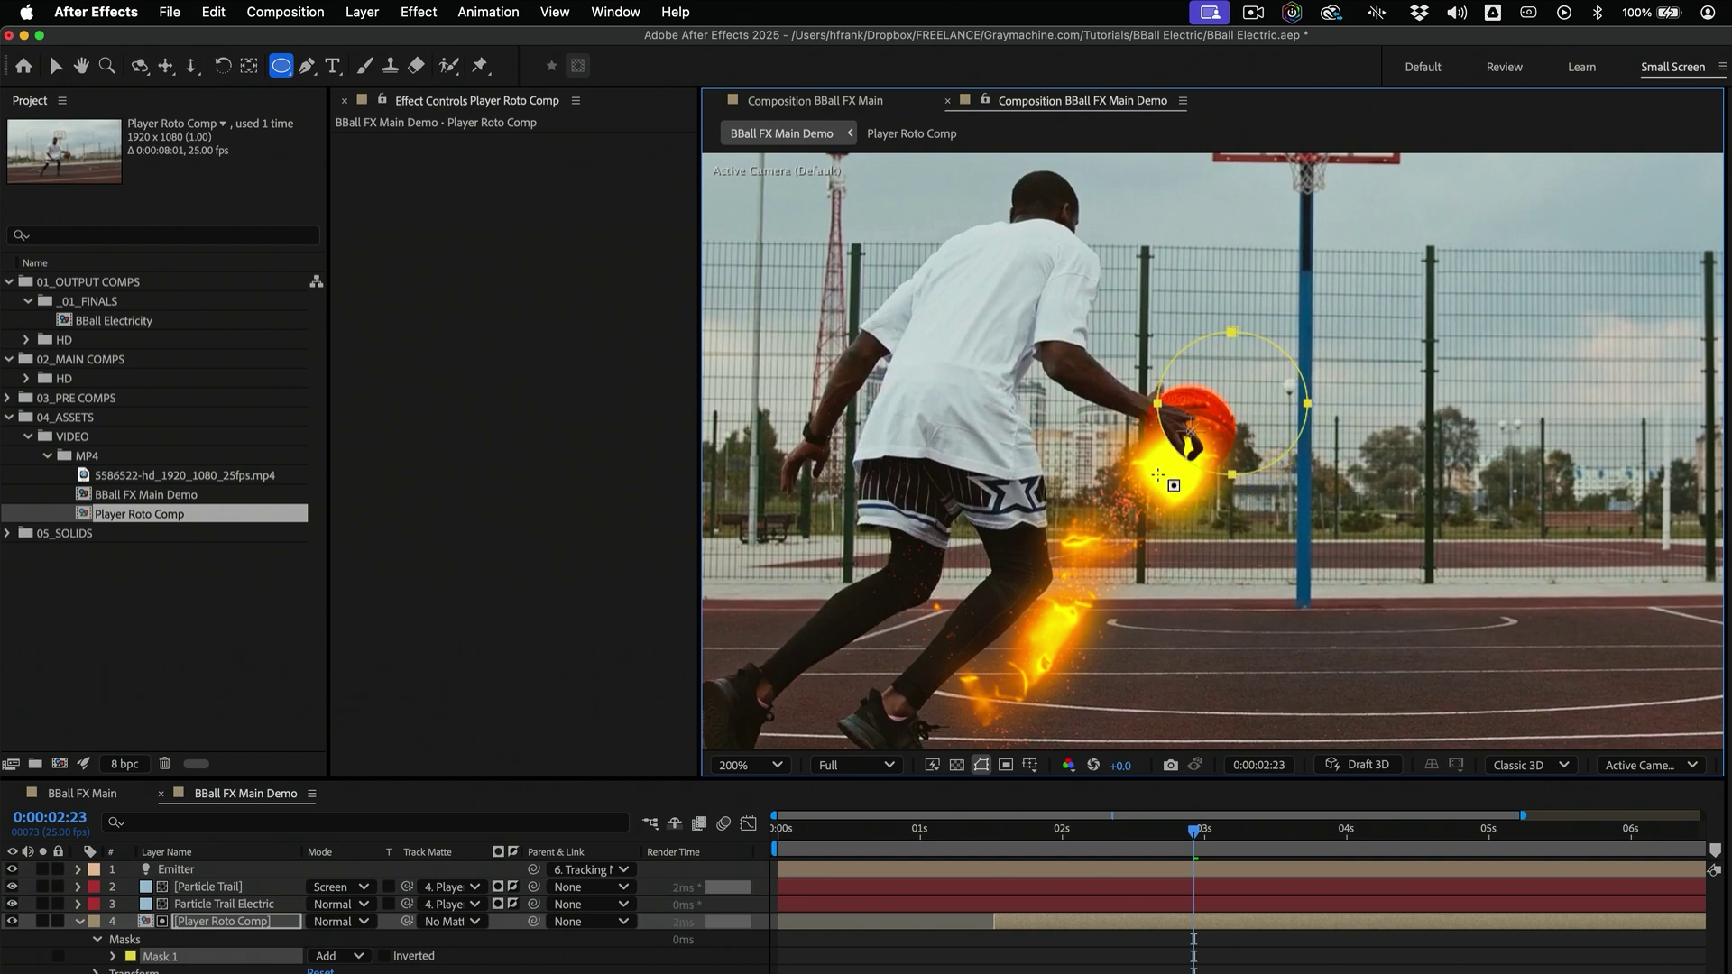
left_click(339, 956)
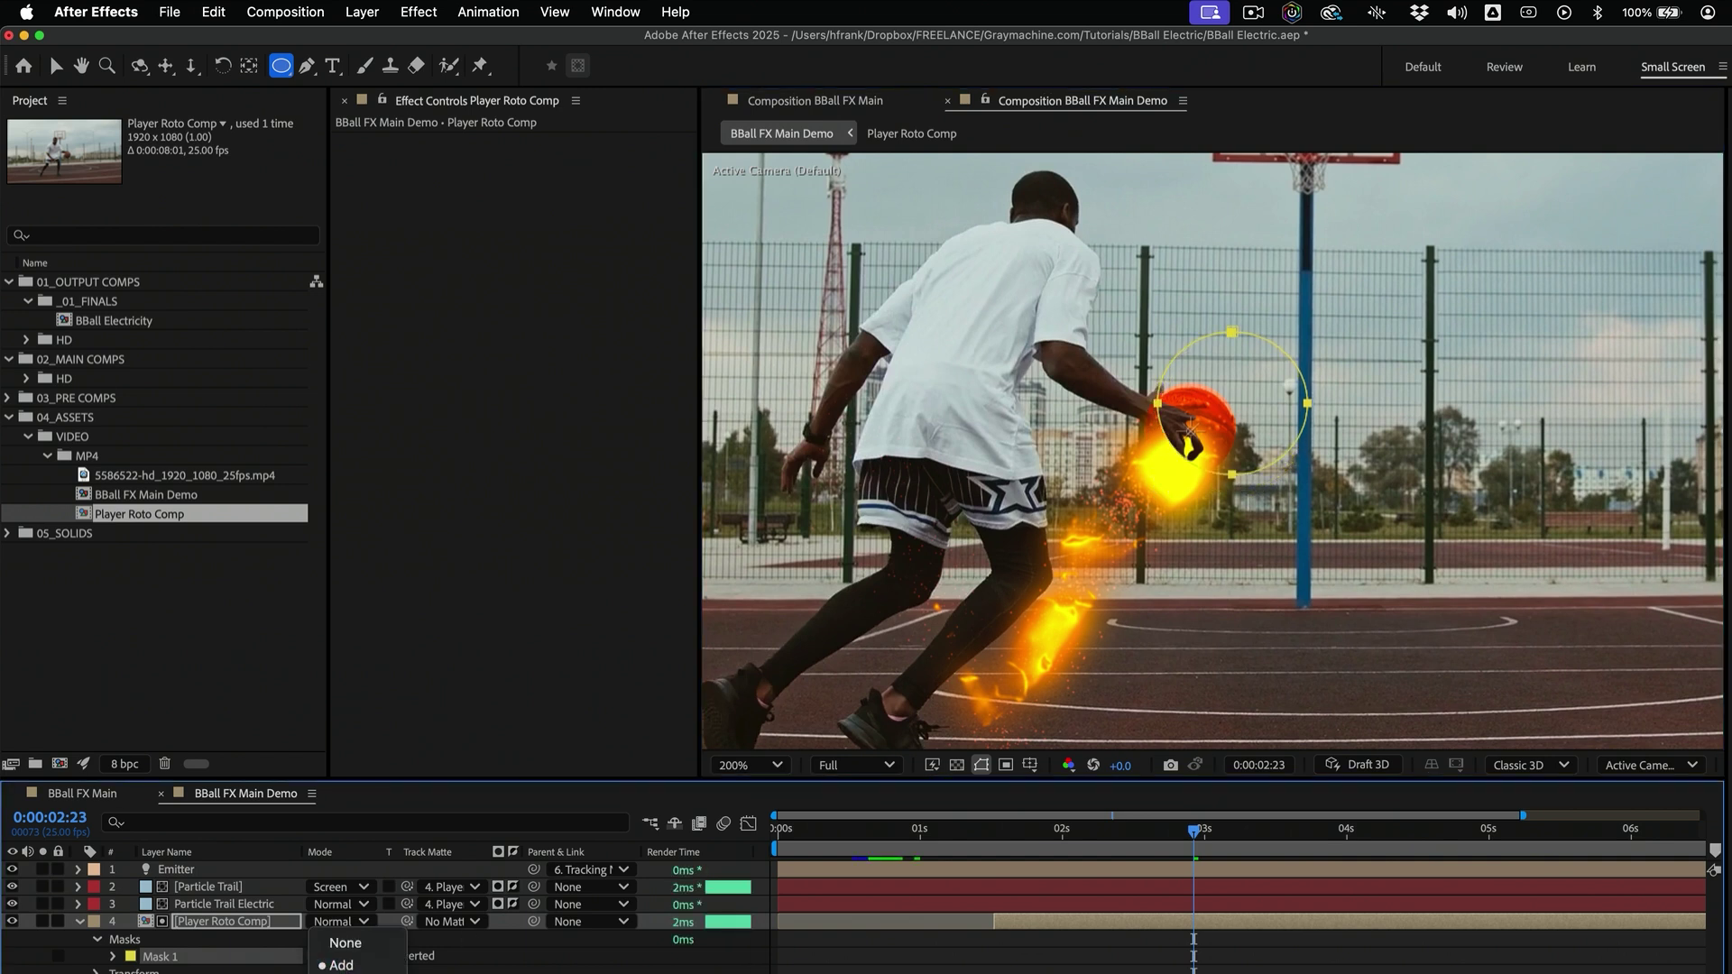
left_click(349, 973)
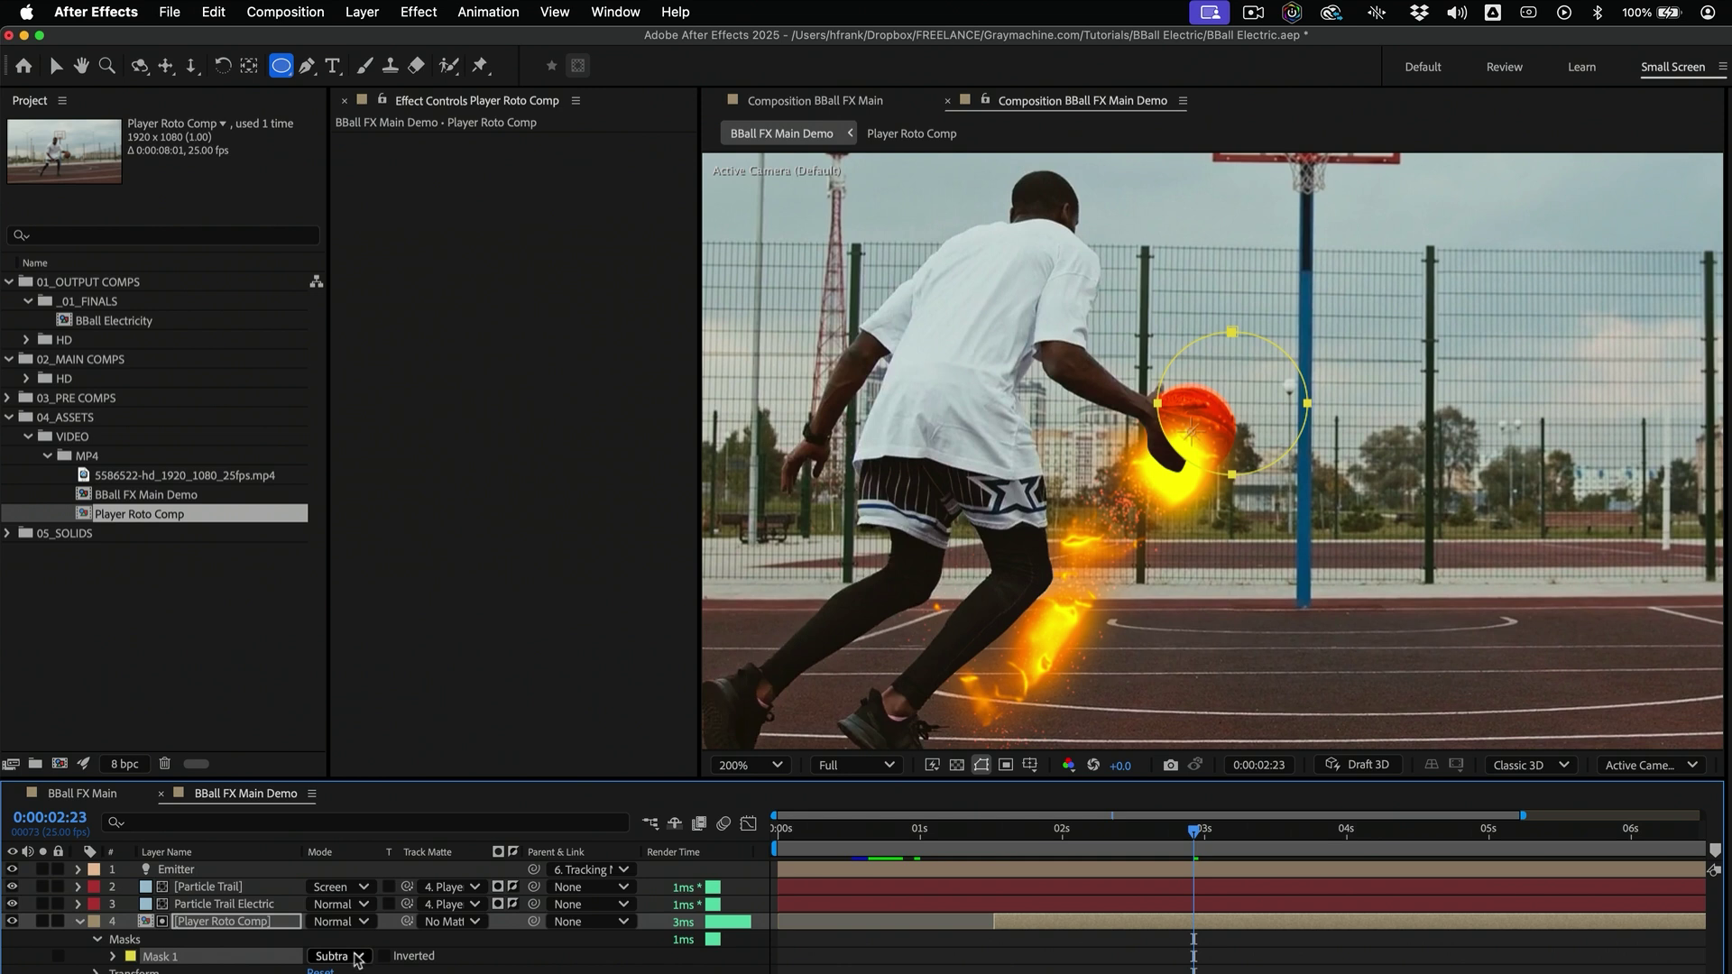
Feather Mask 1 by 72 pixels, then move it over the ball and hand and stretch it slightly taller
key("f")
left_click_drag(337, 956, 403, 955)
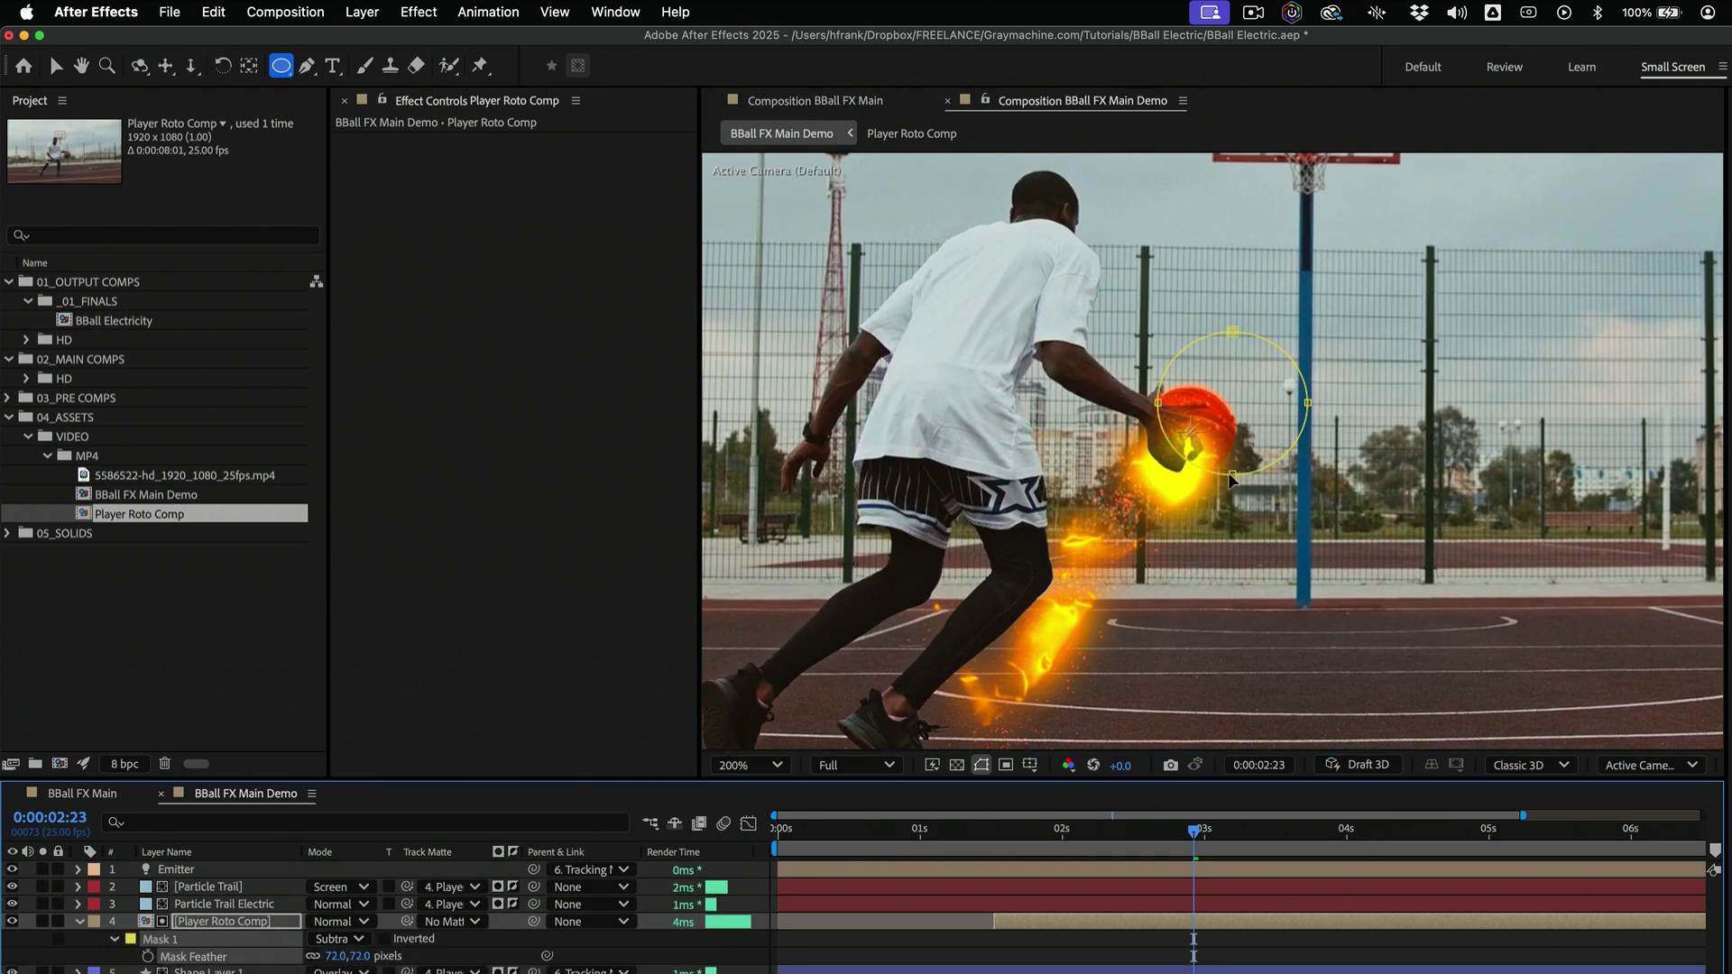
key("v")
left_click_drag(1248, 429, 1214, 478)
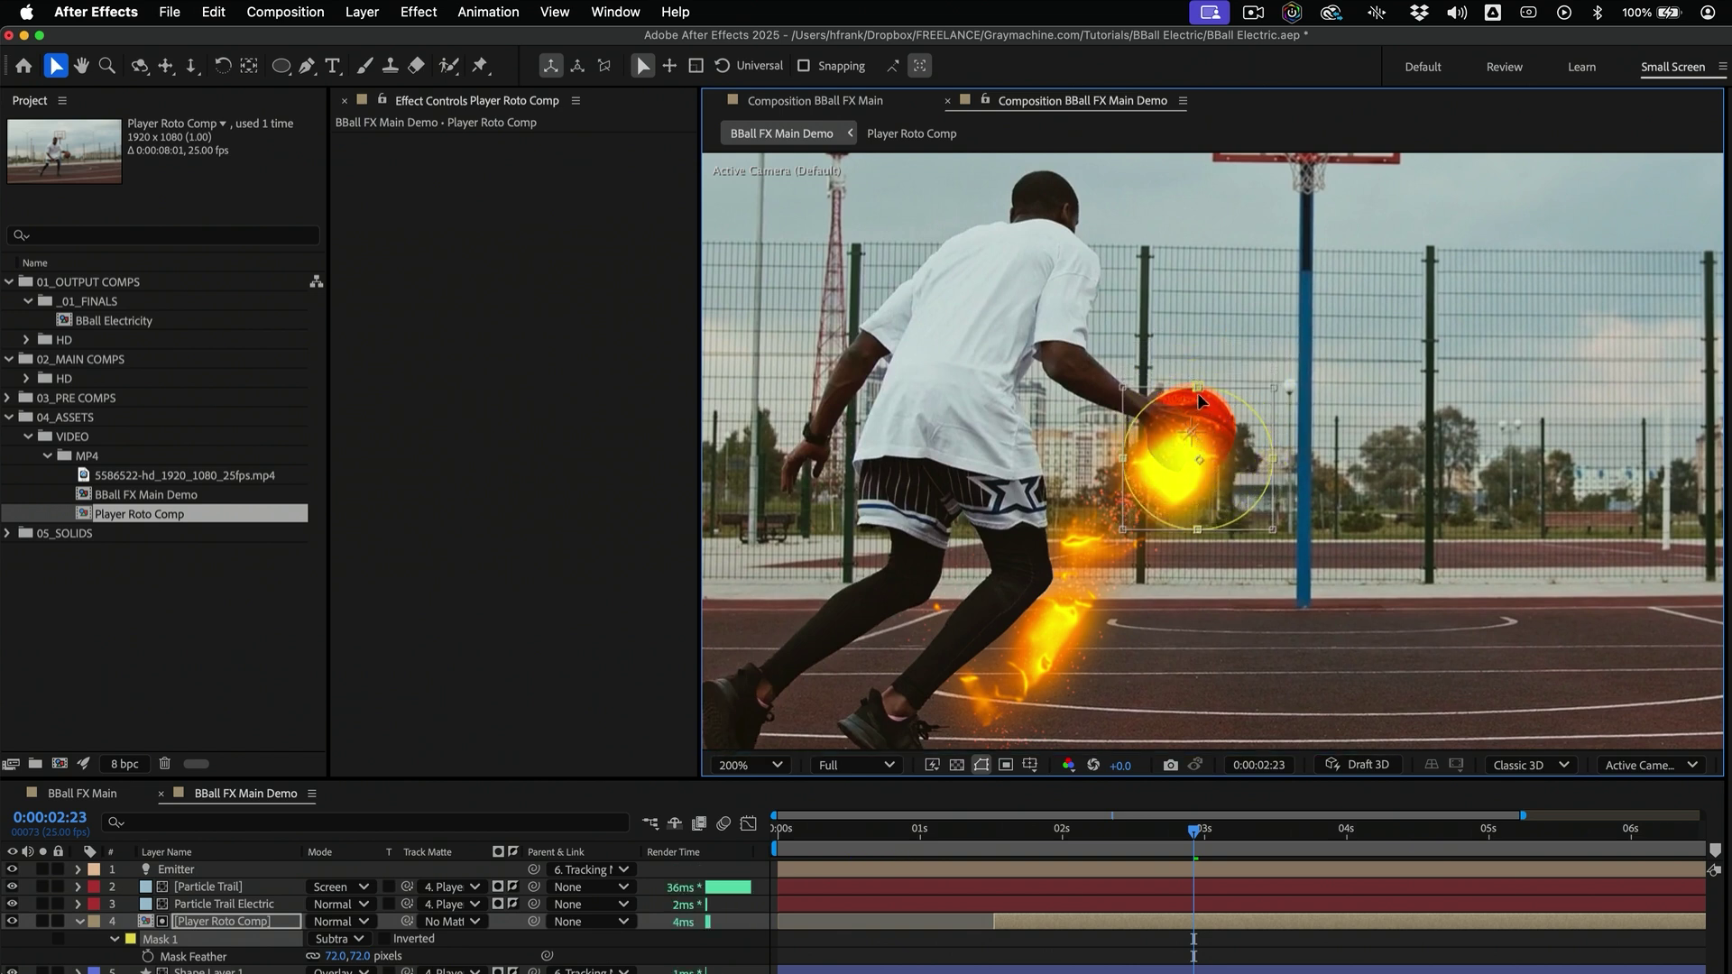
left_click_drag(1197, 388, 1201, 426)
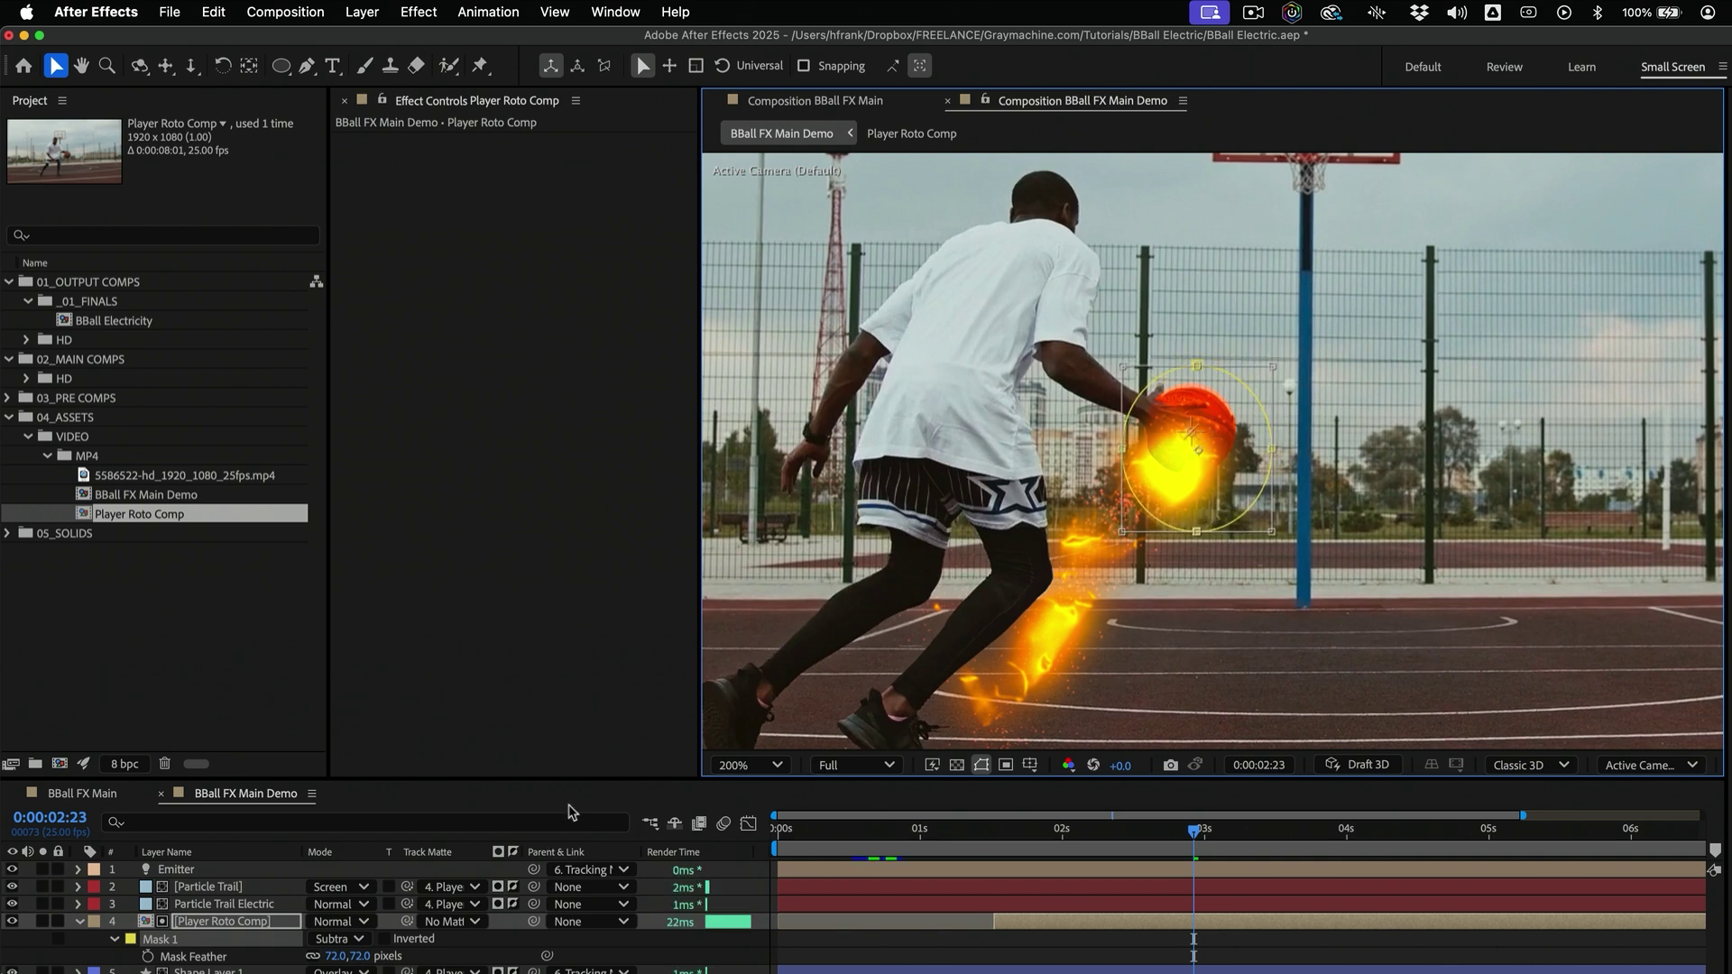
Keyframe Mask 1's path at 0:00:02:23, and at 0:00:02:20 move the mask down onto the ball
key("m")
key("alt+shift+m")
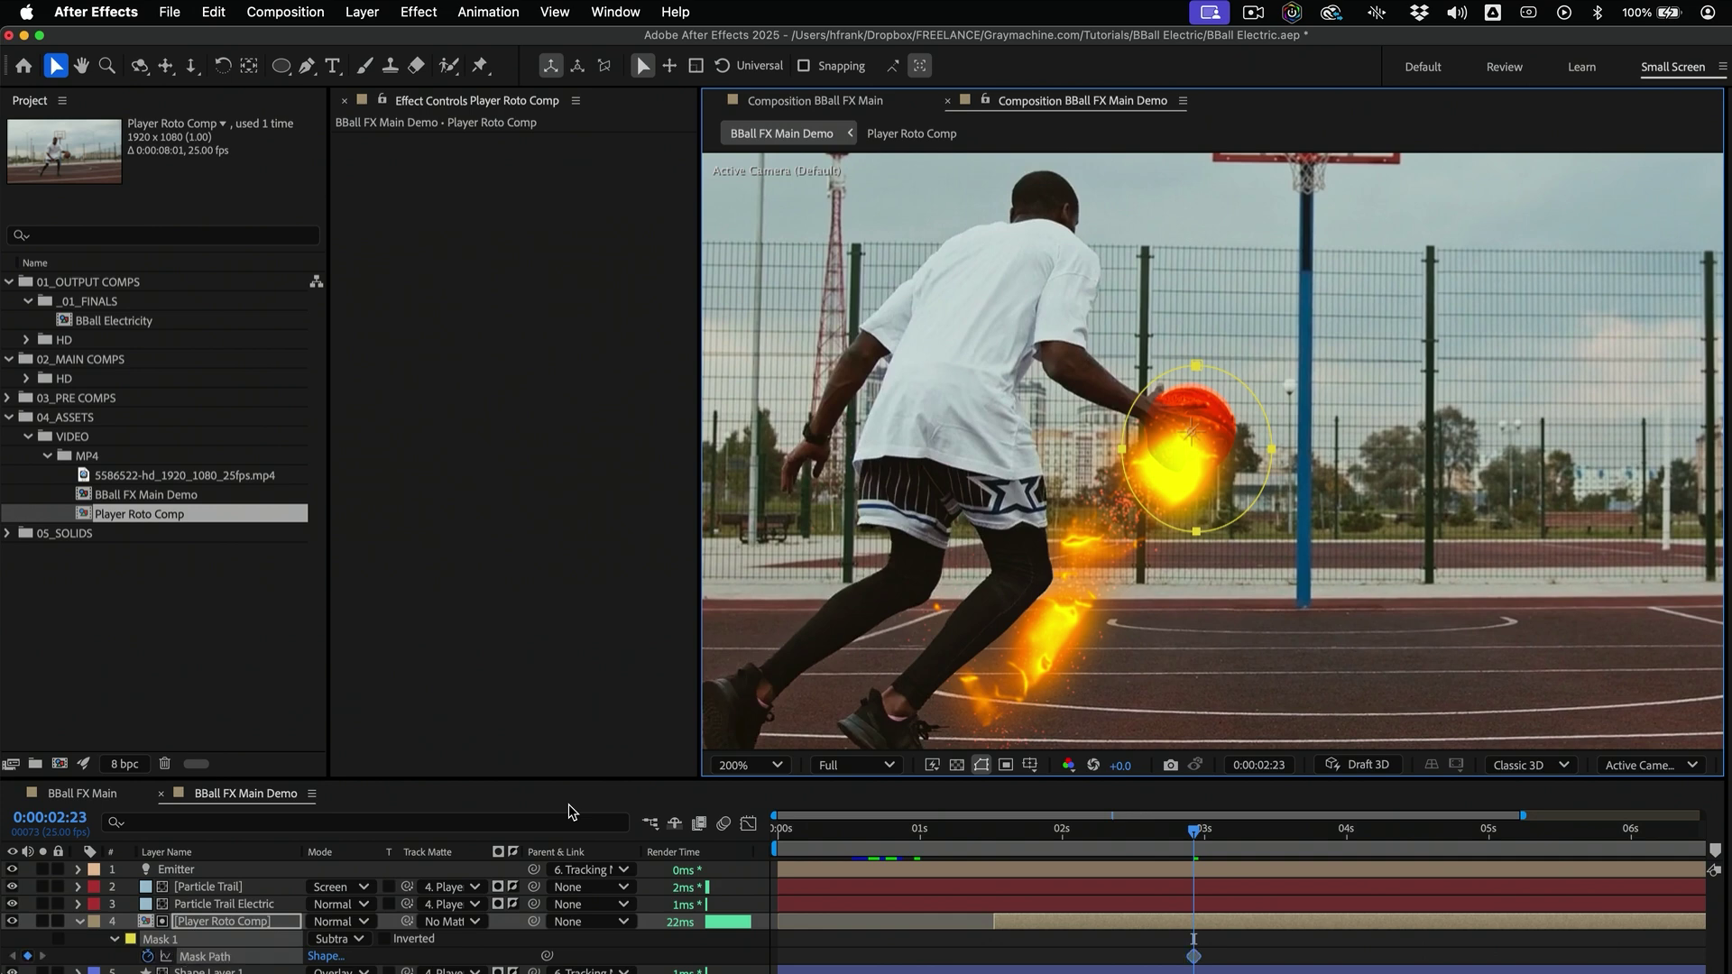
left_click_drag(1151, 831, 1176, 840)
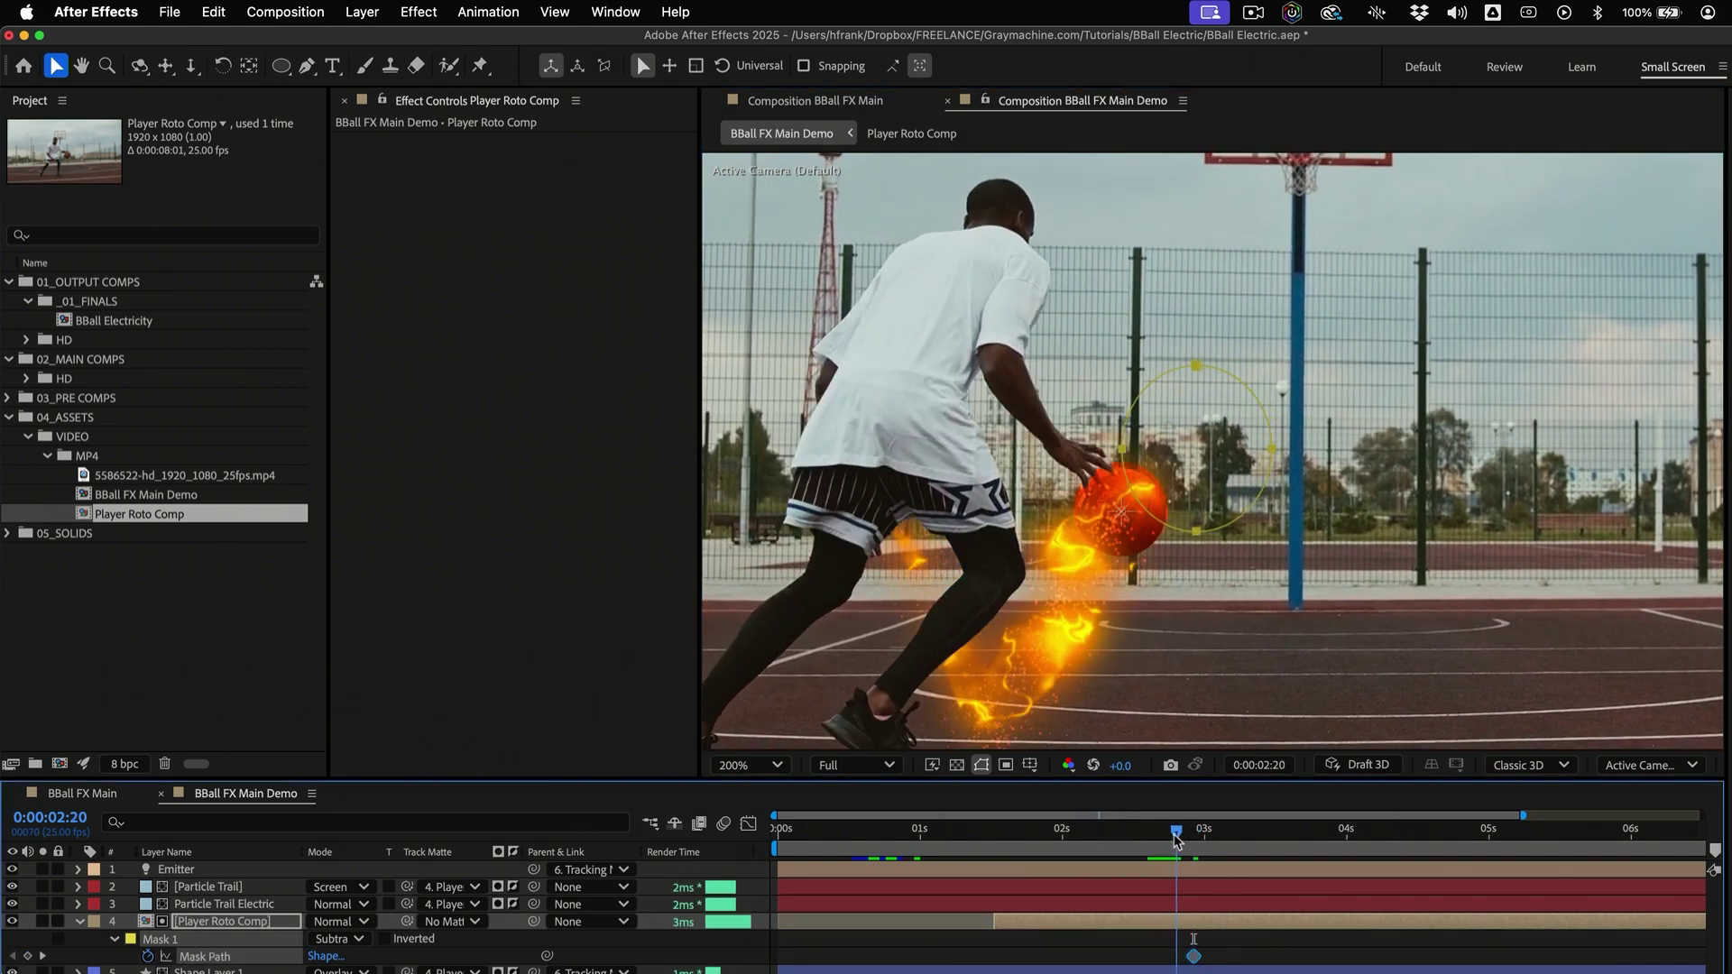
double_click(1202, 531)
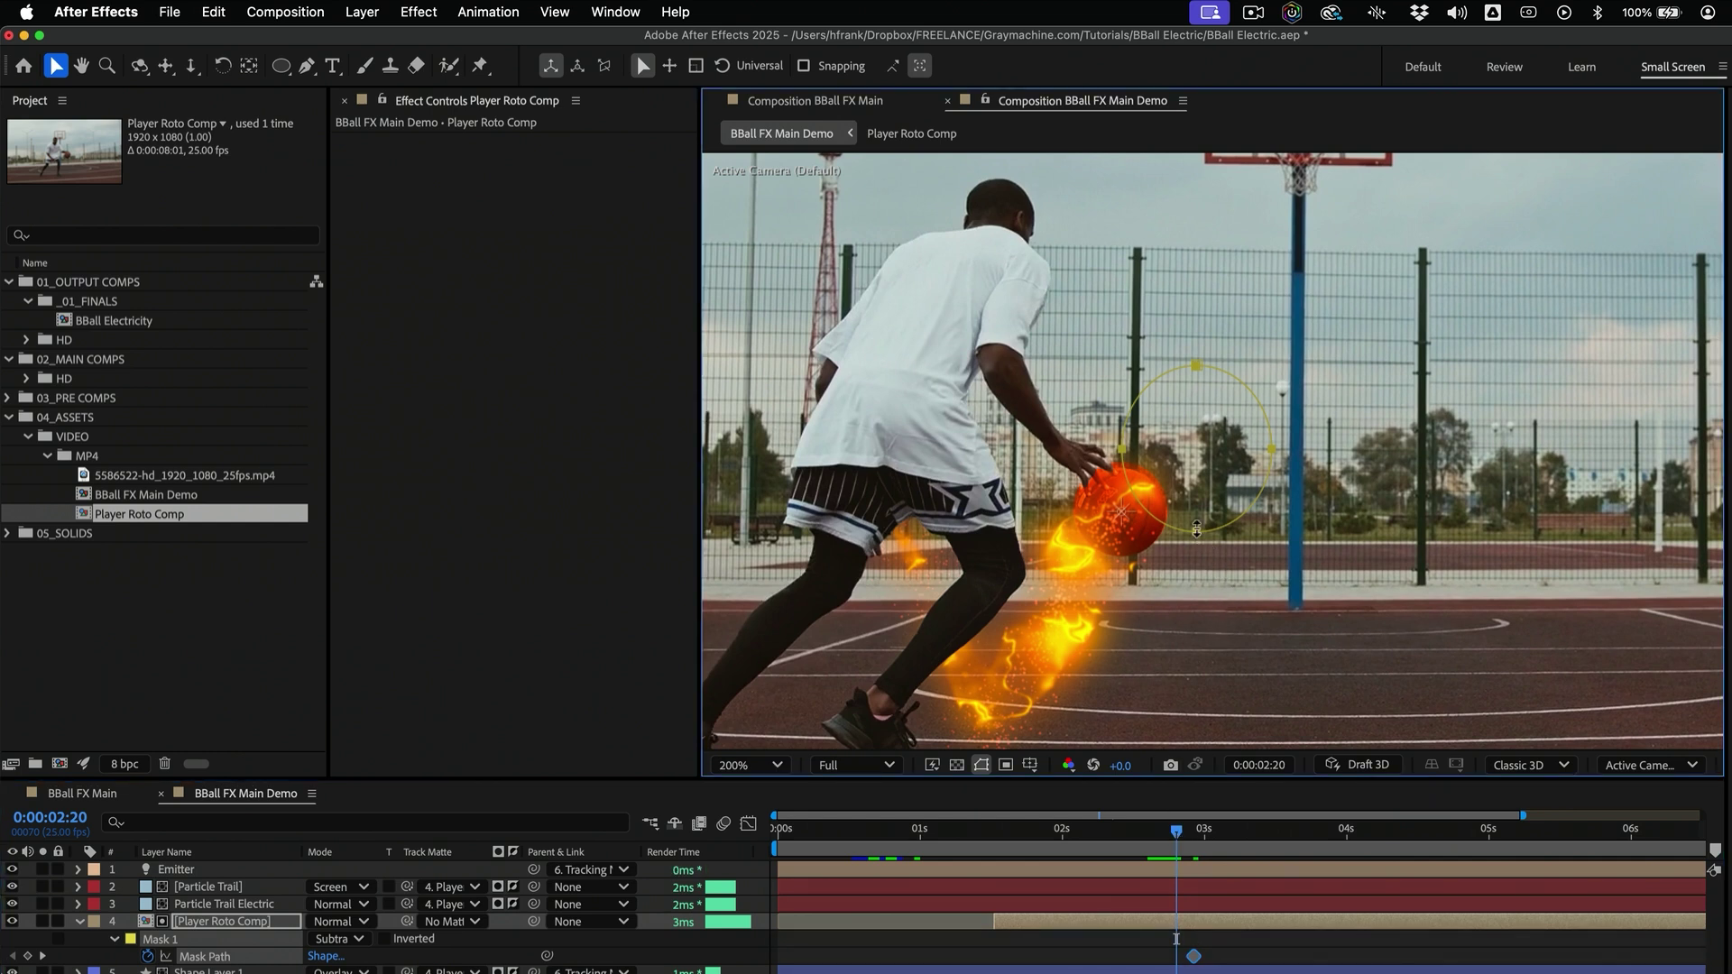
left_click_drag(1189, 464, 1187, 511)
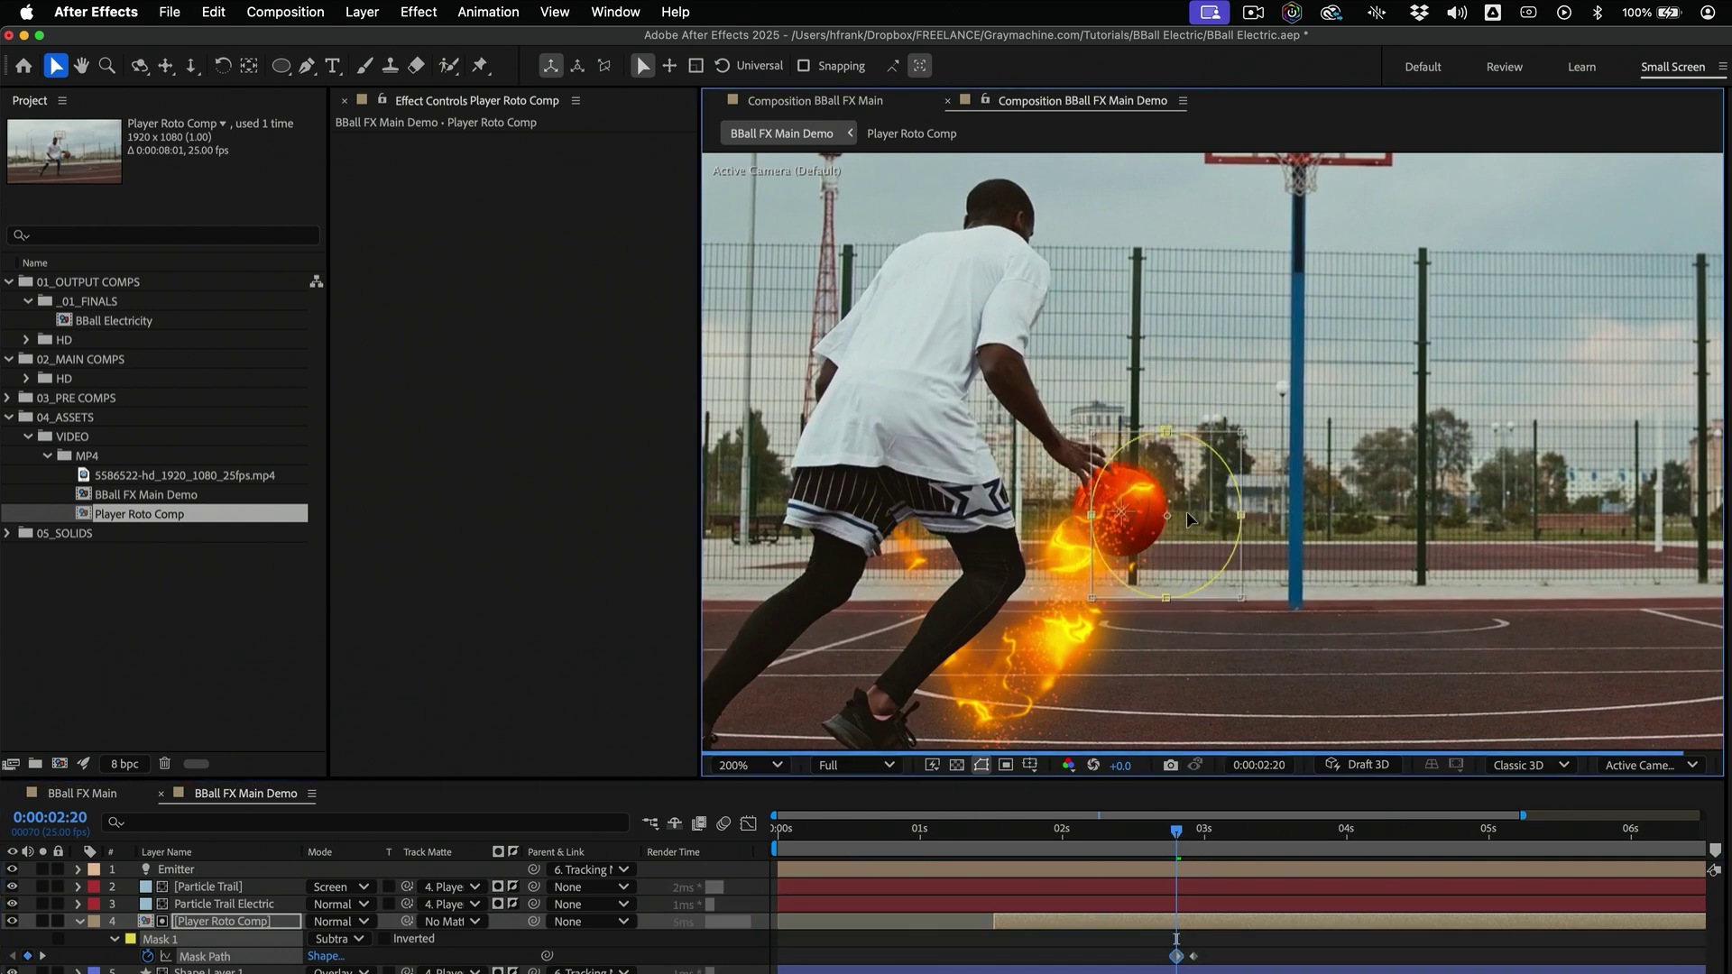
At 0:00:03:02, move the whole Mask 1 shape up over the ball in the player's outstretched hand
key("Page_Down")
key("Page_Down")
key("Page_Down")
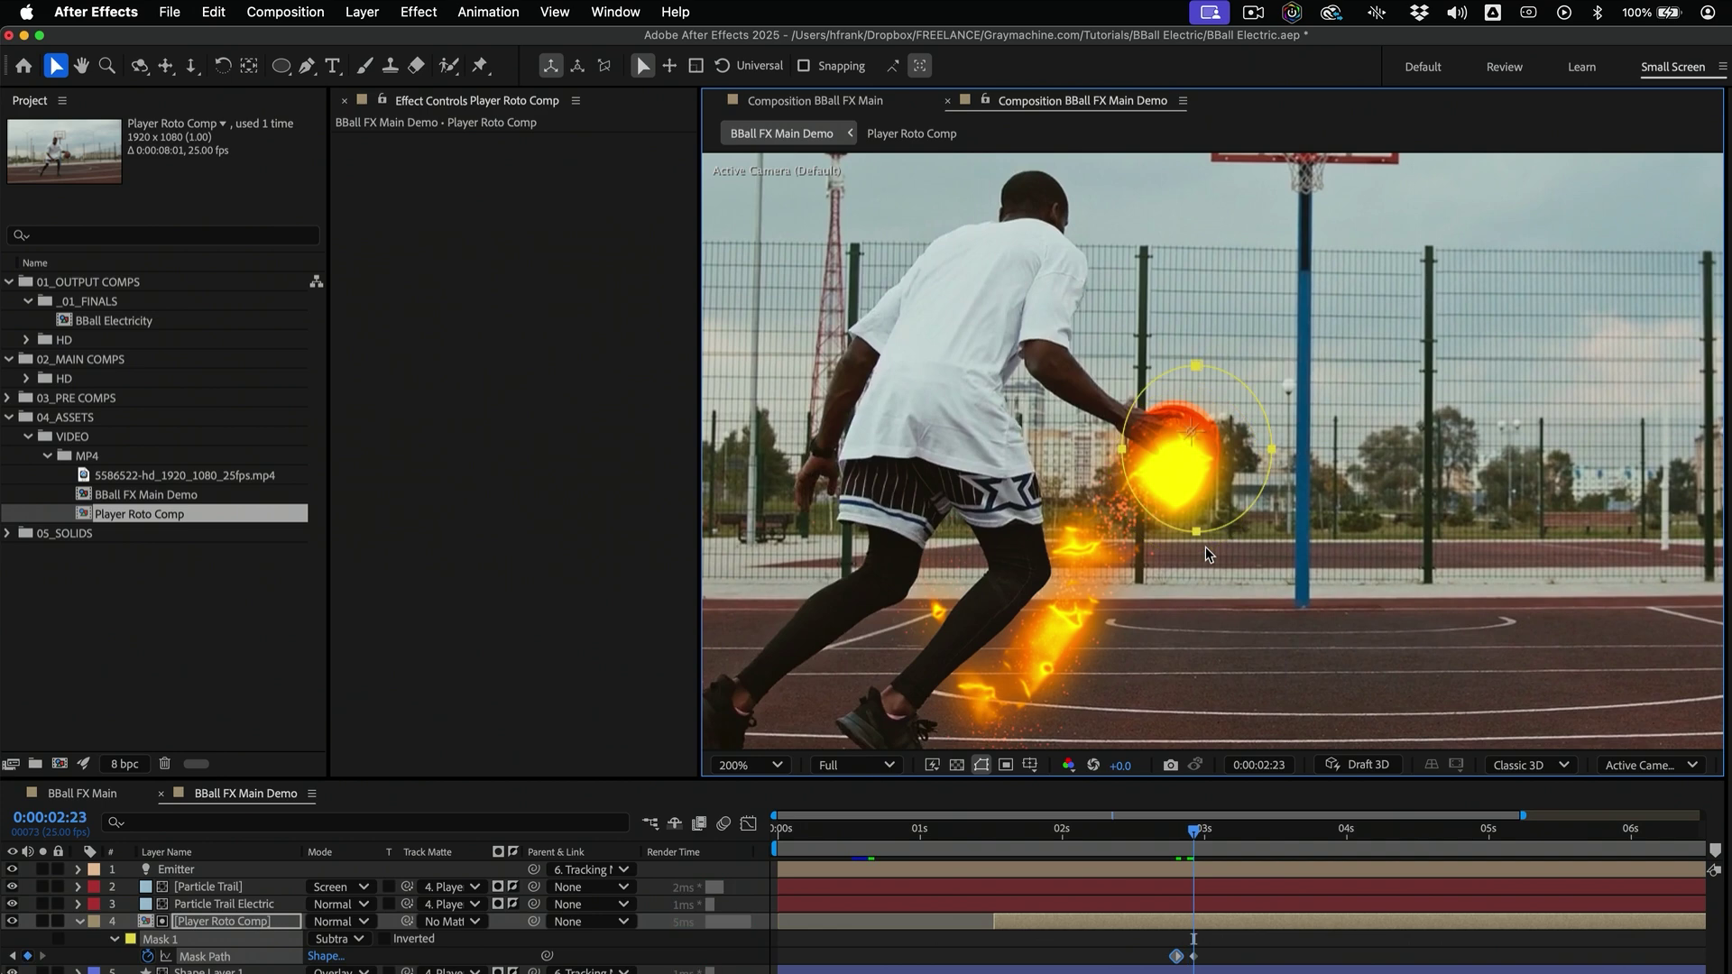
key("Page_Down")
key("Page_Down")
key("Page_Down")
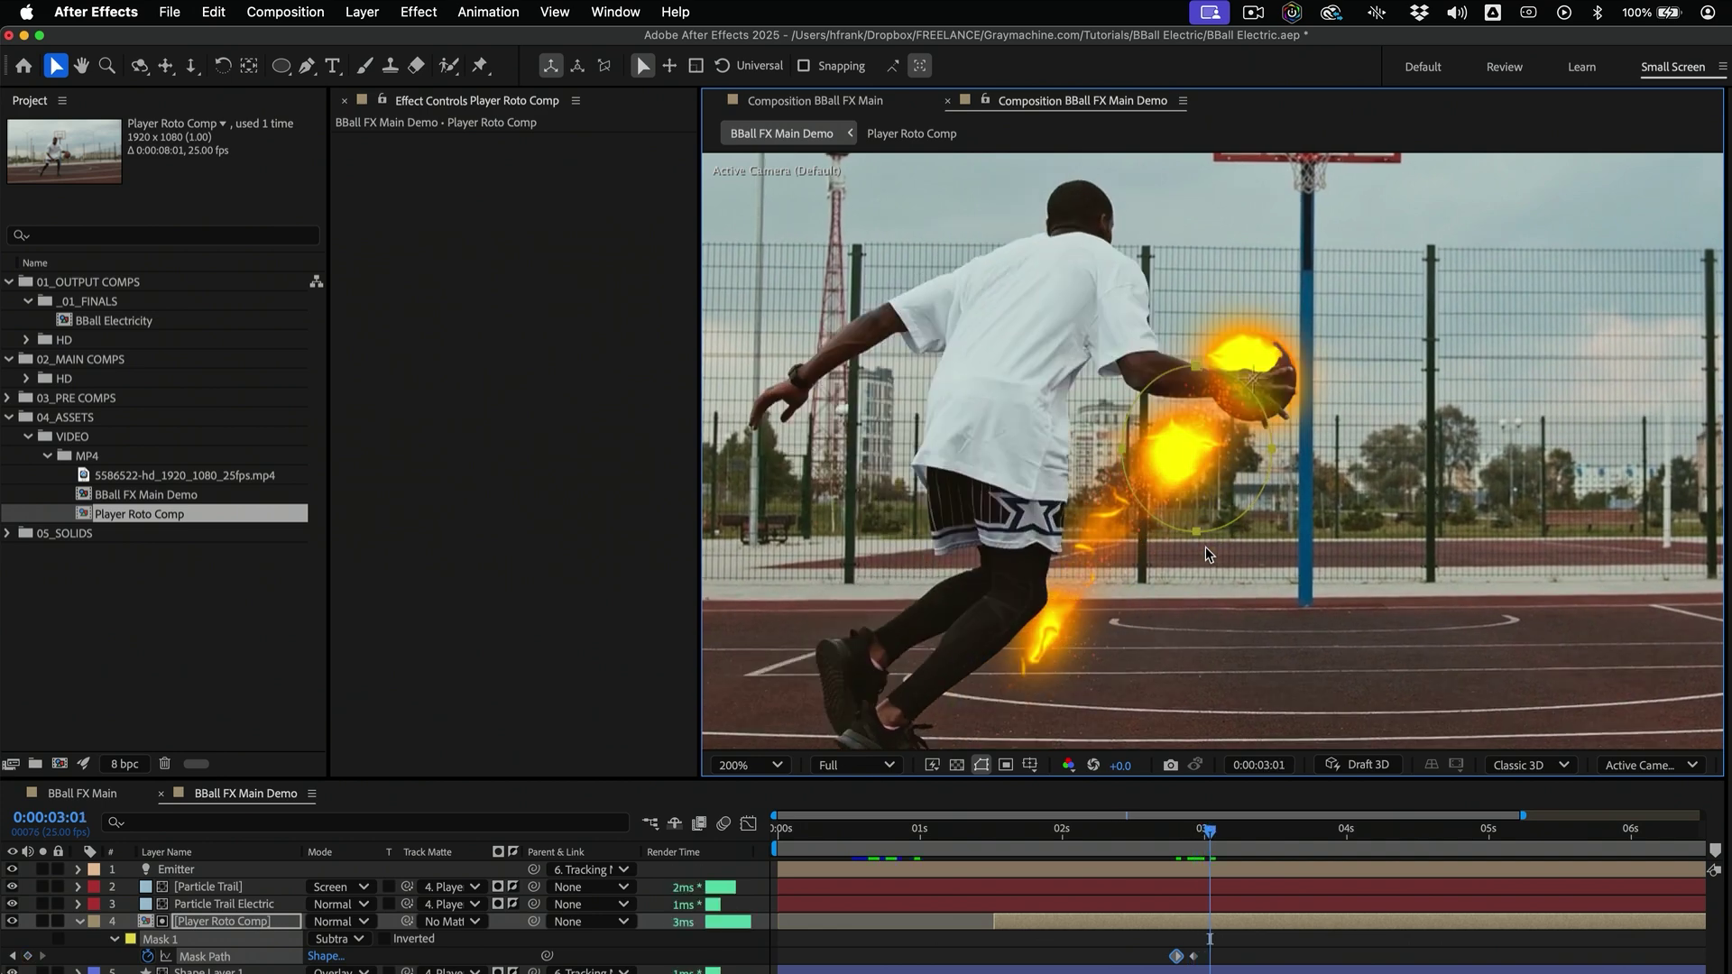
key("Page_Down")
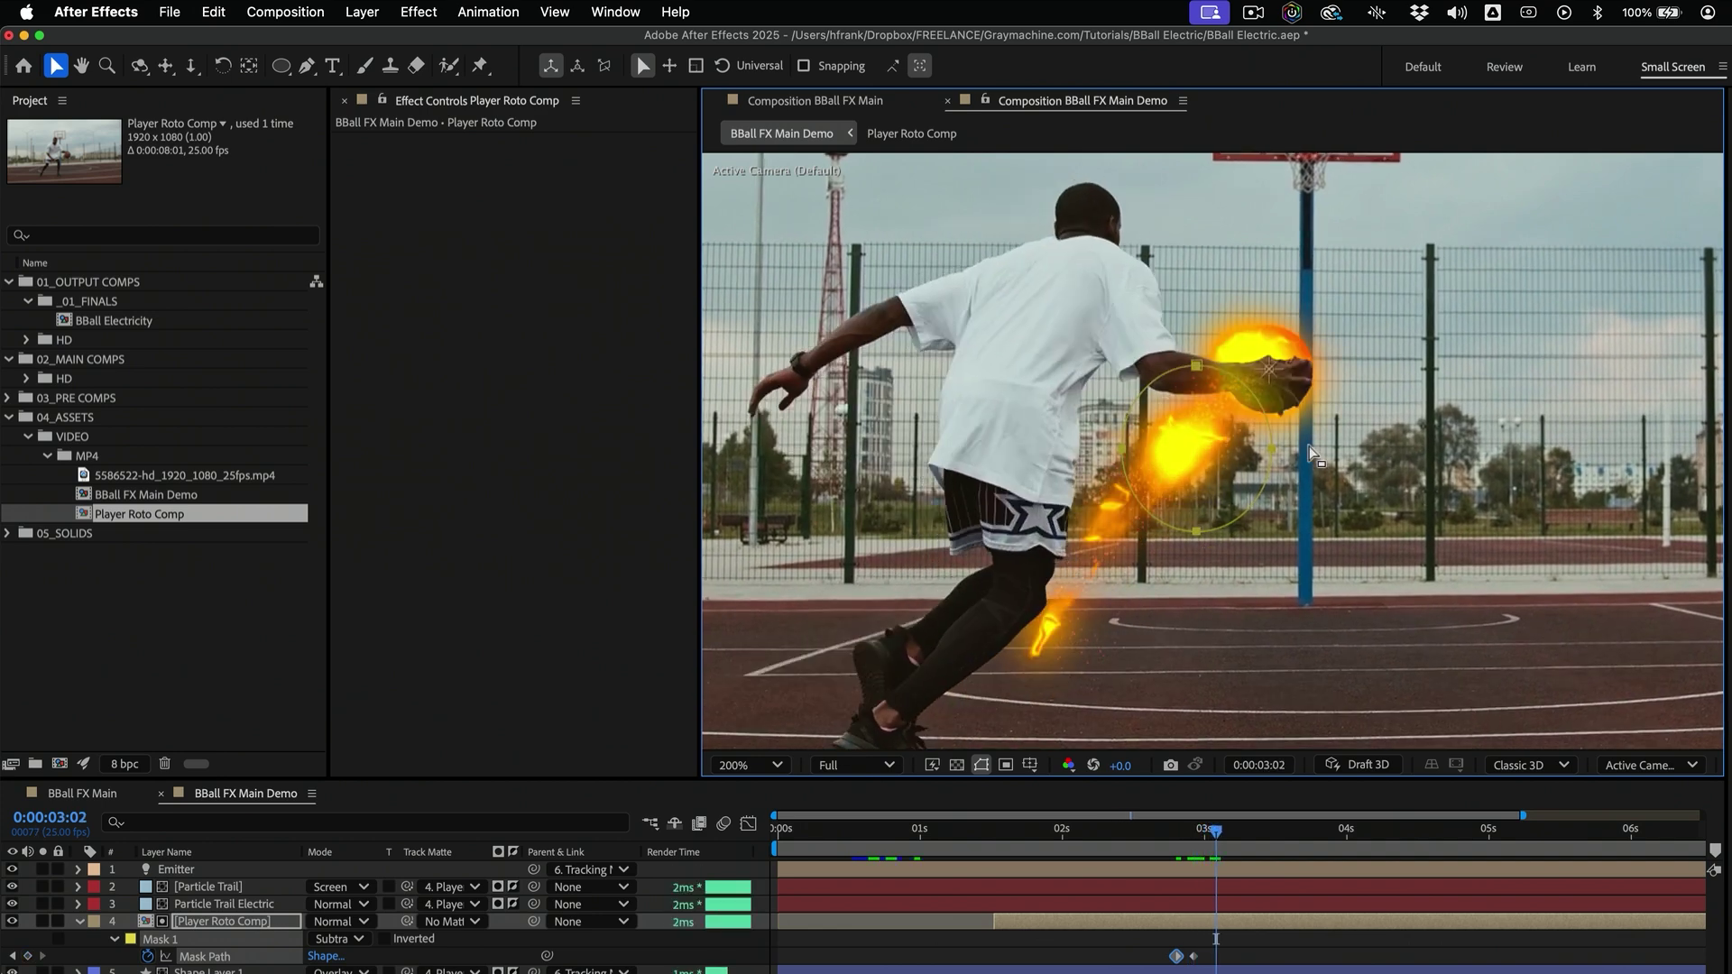
double_click(1269, 444)
left_click_drag(1214, 456, 1324, 388)
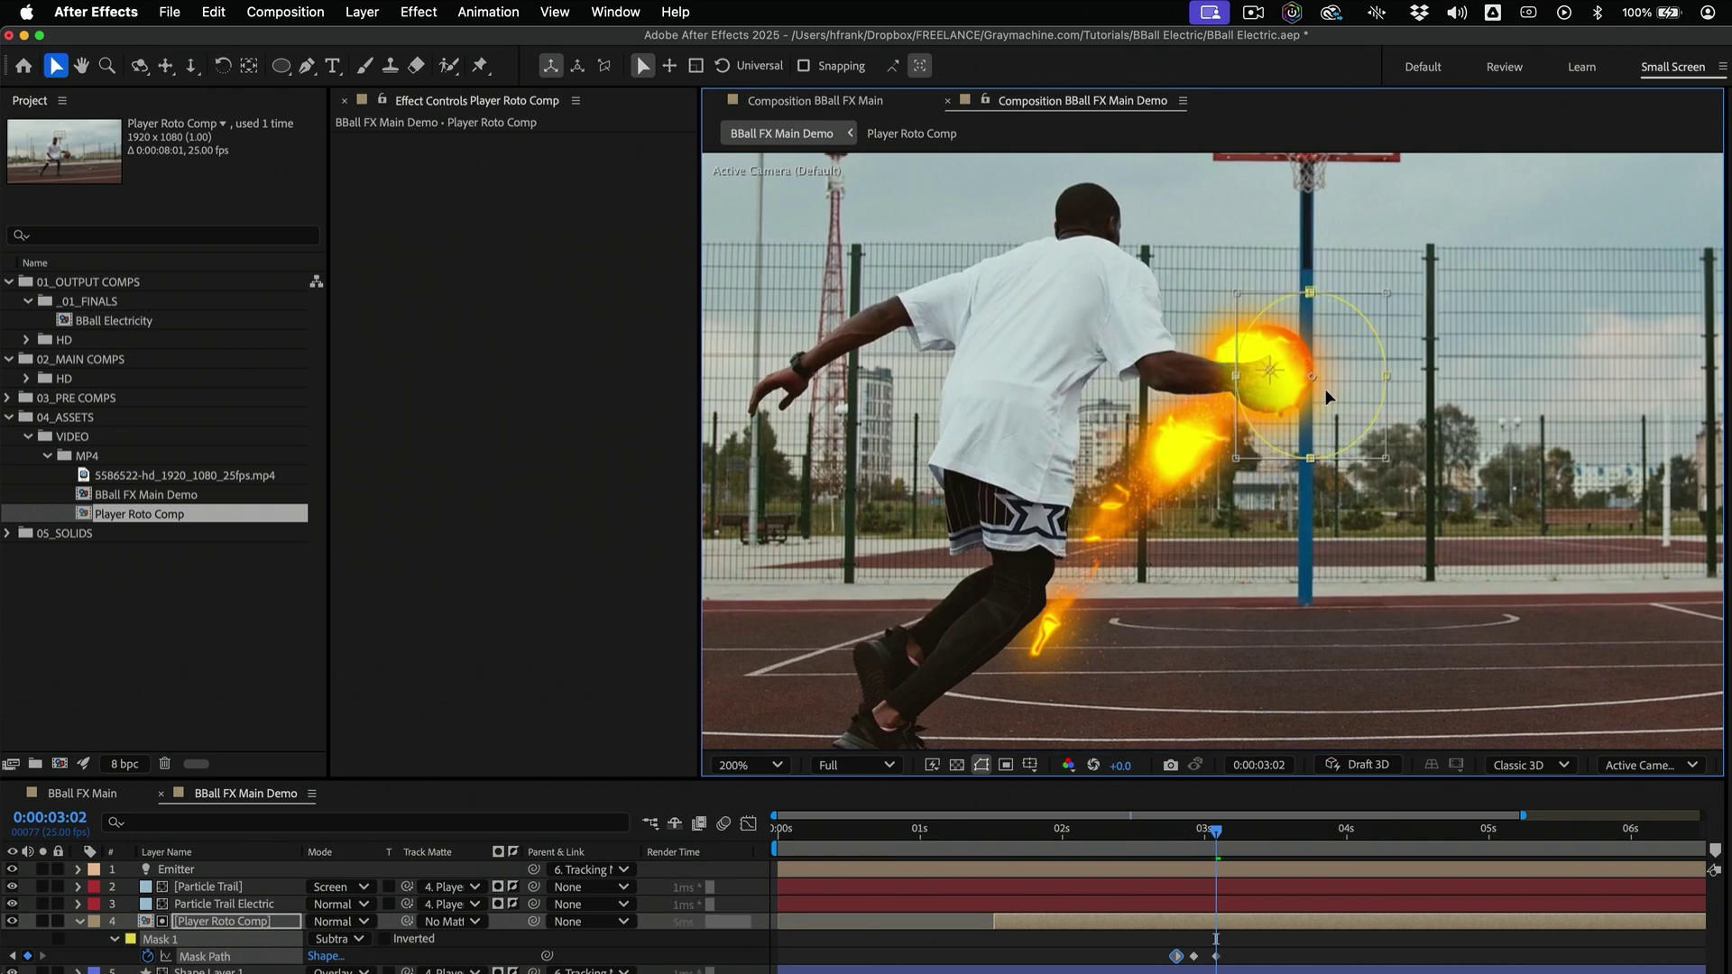
At 0:00:03:06, move Mask 1 across to the ball so that it clears the player's forearm
key("Page_Down")
key("Page_Down")
key("Page_Down")
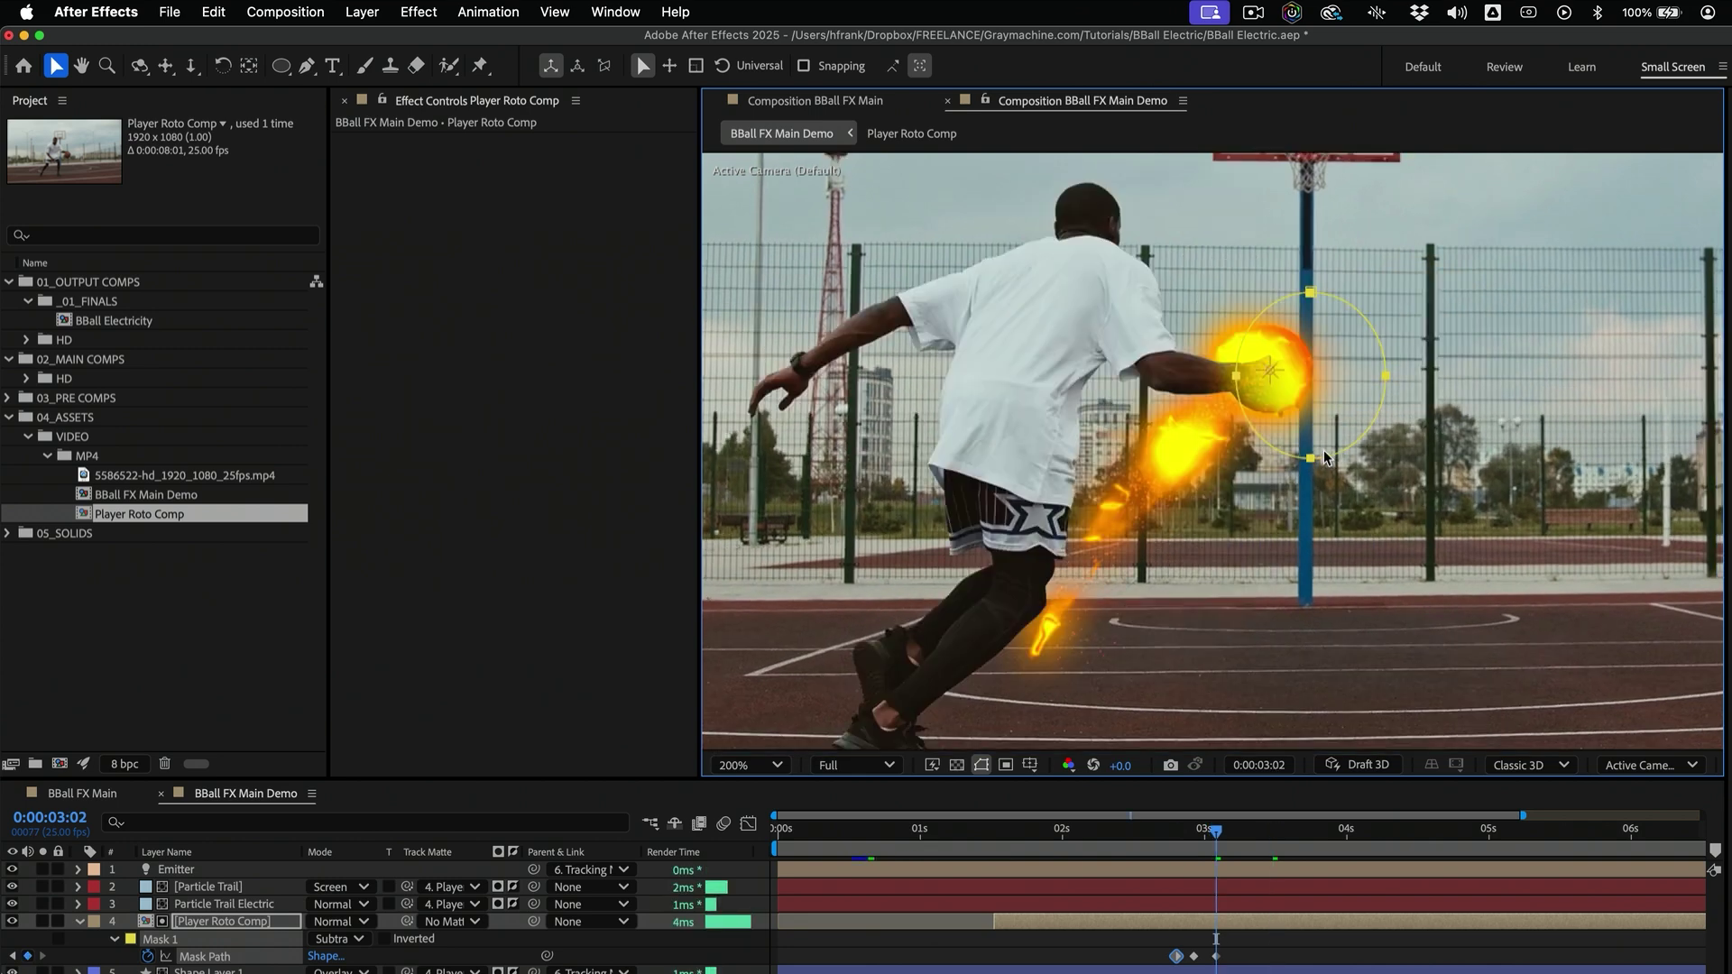
key("Page_Down")
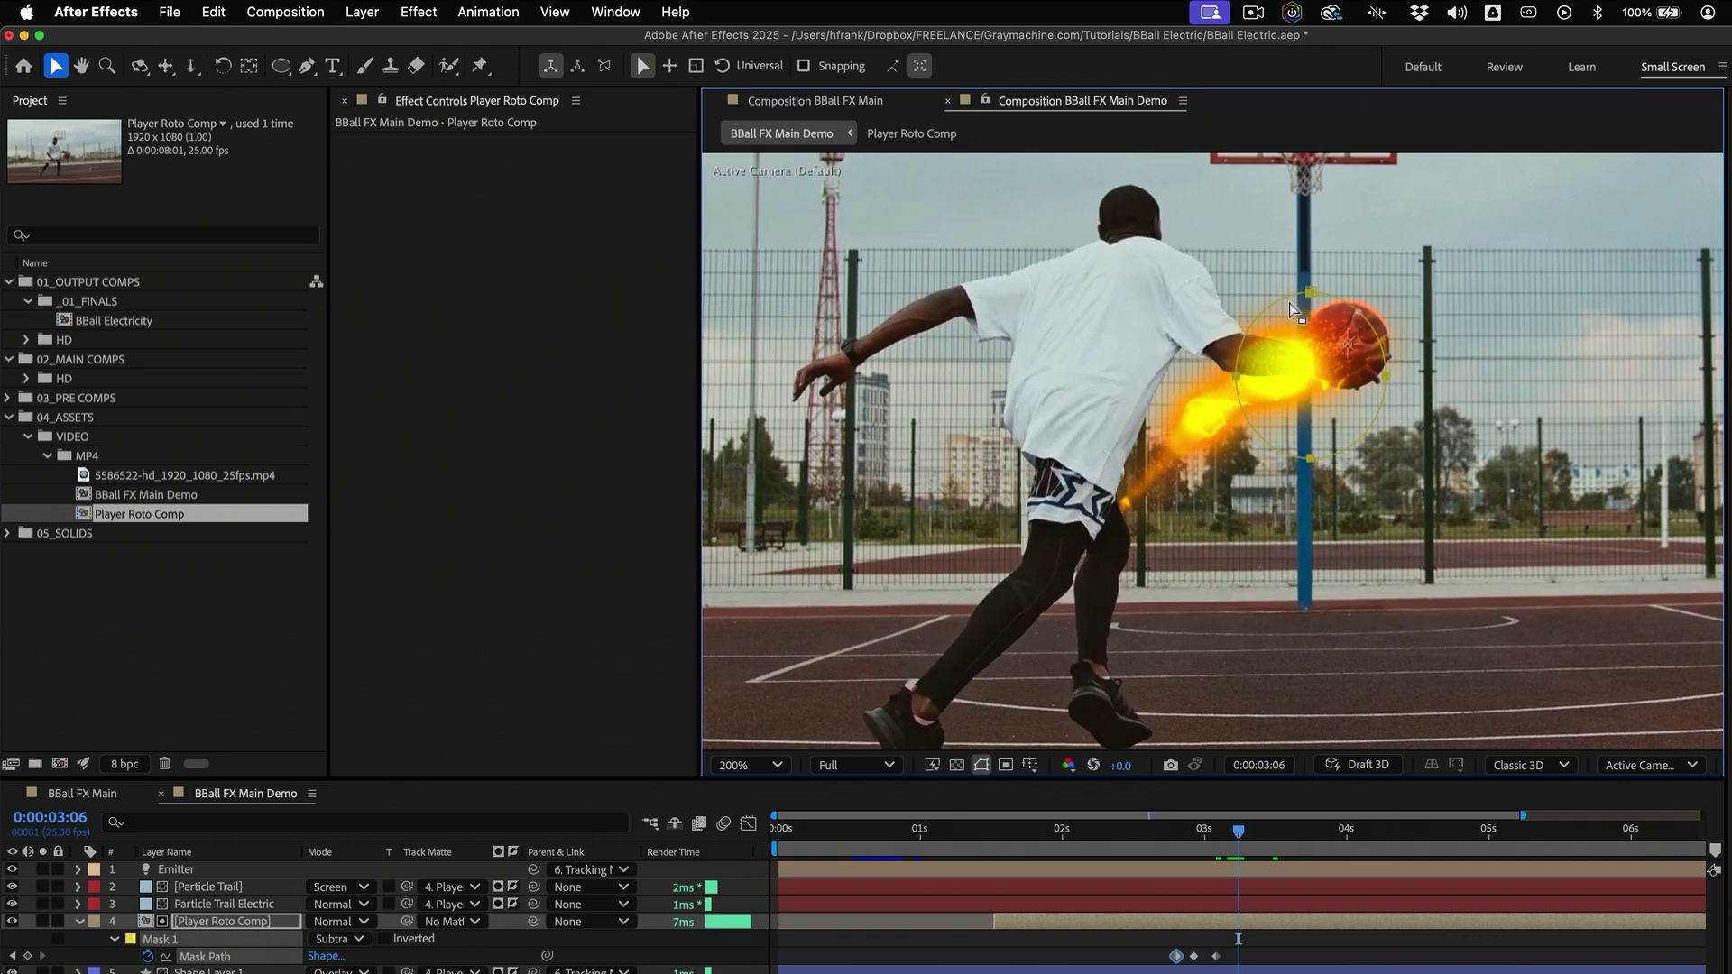
double_click(1385, 368)
left_click_drag(1323, 397, 1406, 376)
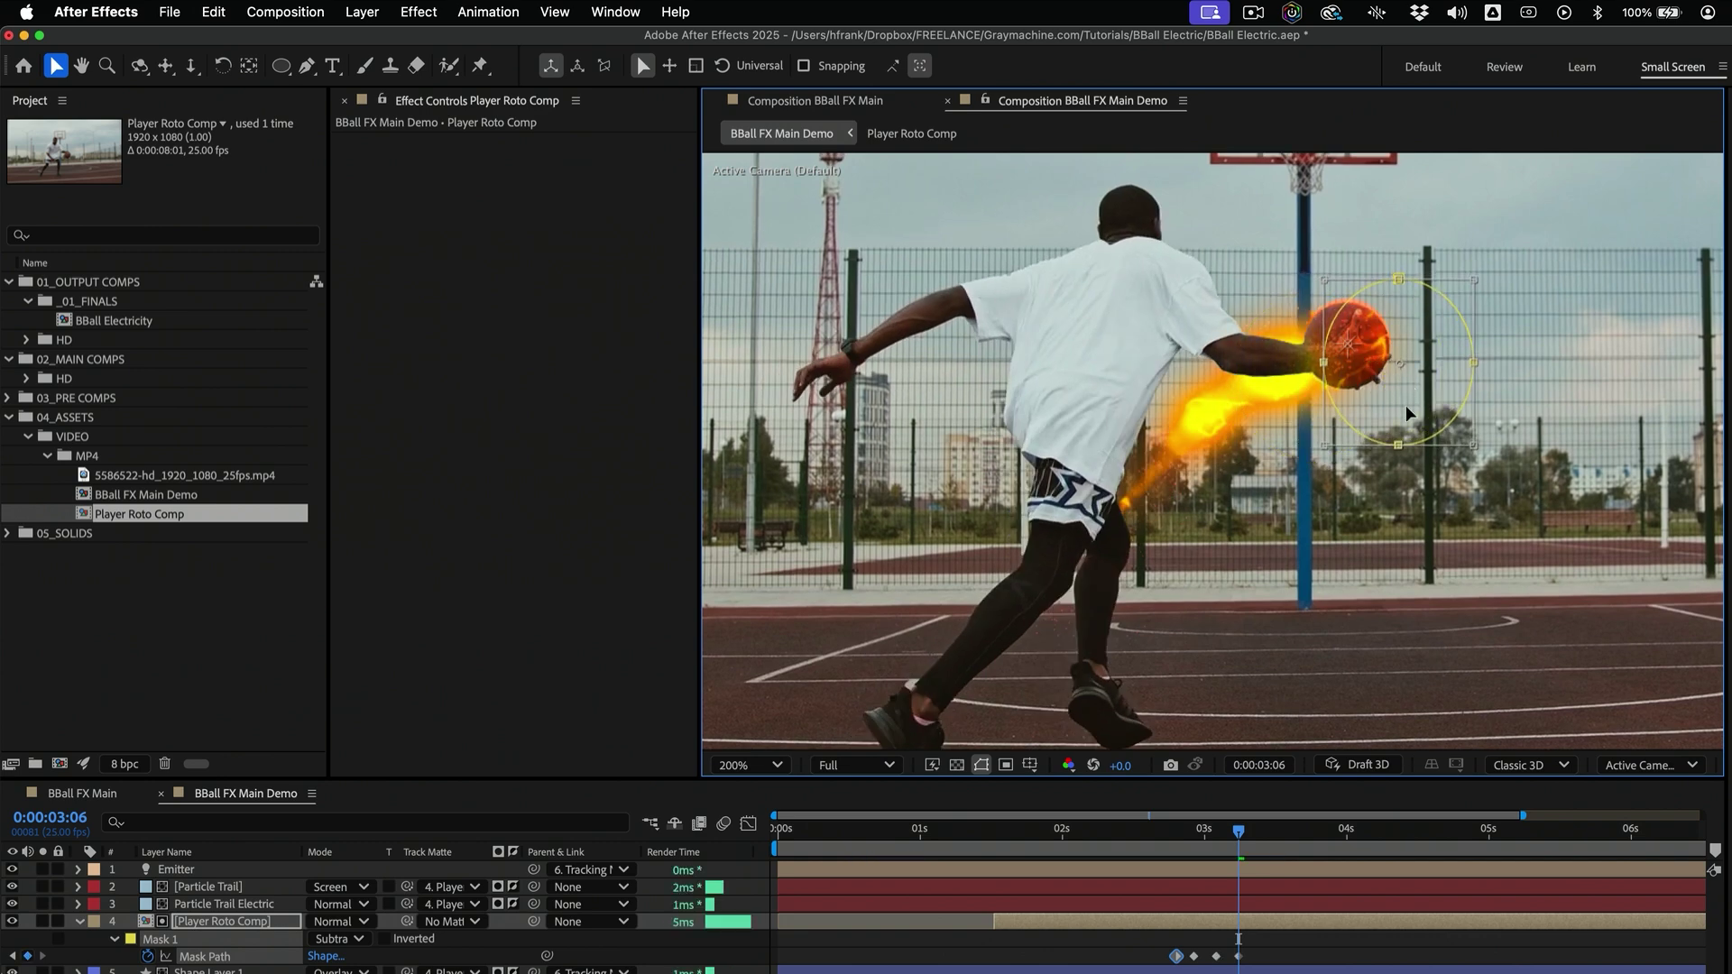
At 0:00:03:08, shift Mask 1 slightly outward to follow the ball away from the player's arm
key("Page_Down")
key("Page_Down")
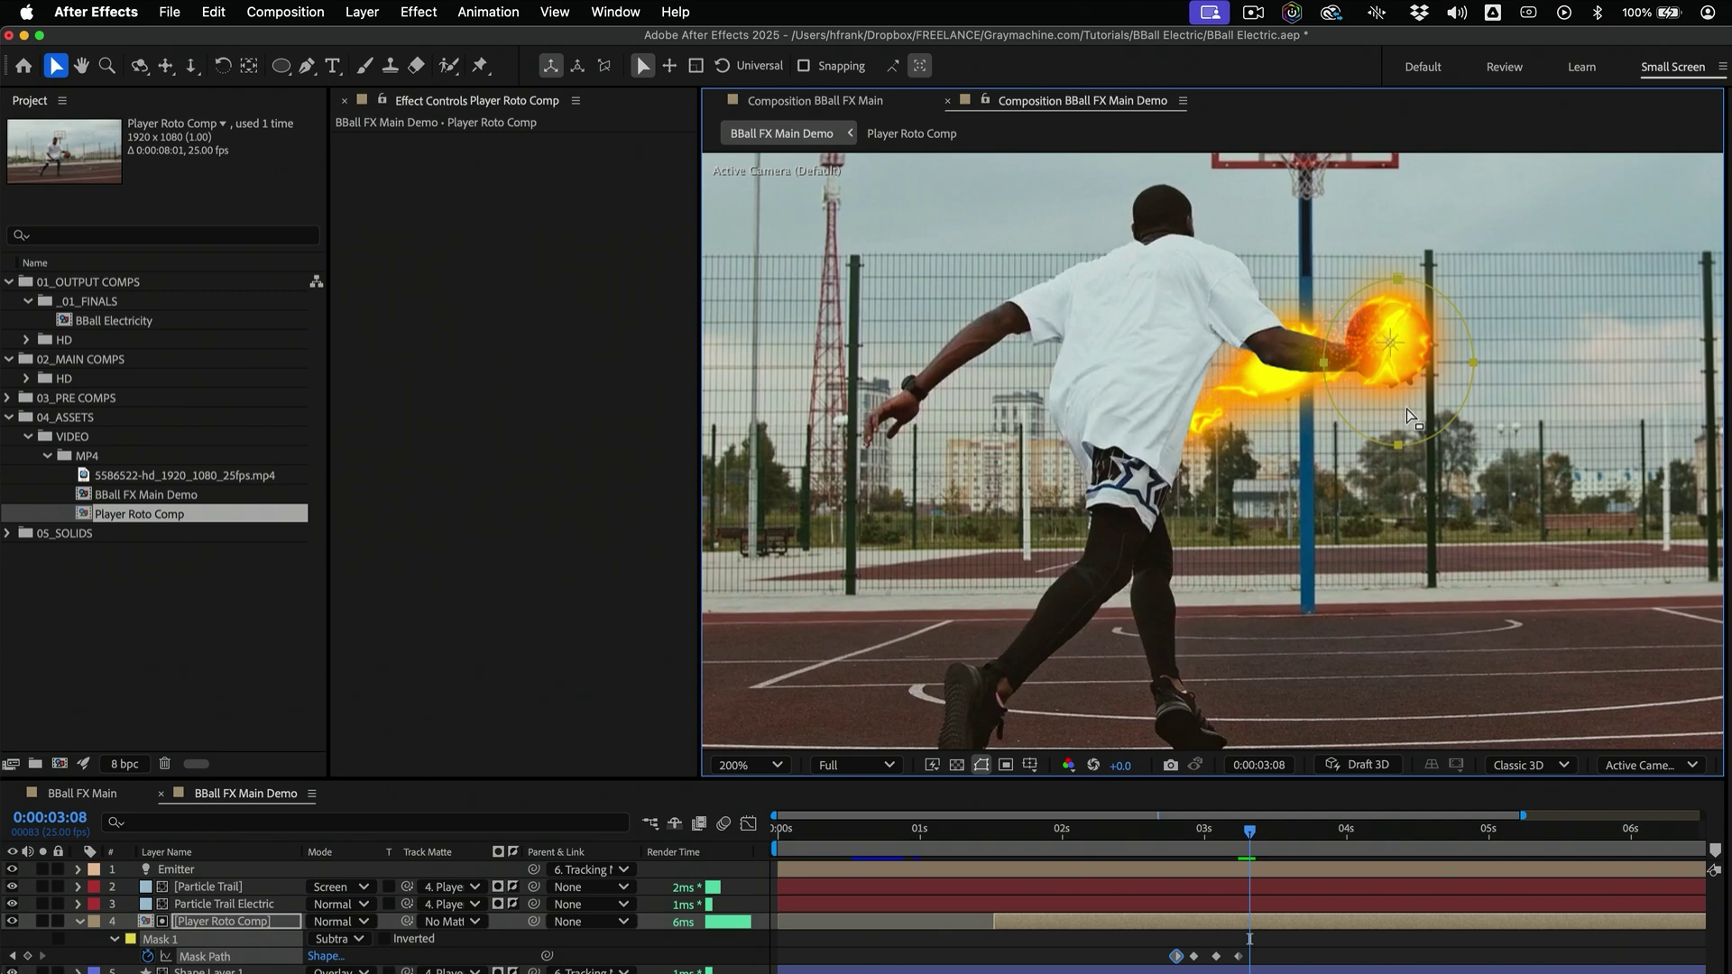
double_click(1401, 442)
left_click_drag(1405, 437, 1434, 433)
At 0:00:03:18, reposition Mask 1 over the ball to keep it following the player's hand
key("Page_Down")
key("Page_Down")
key("Page_Down")
key("Page_Down")
key("Page_Down")
key("Page_Down")
key("Page_Down")
key("Page_Down")
key("Page_Down")
key("Page_Down")
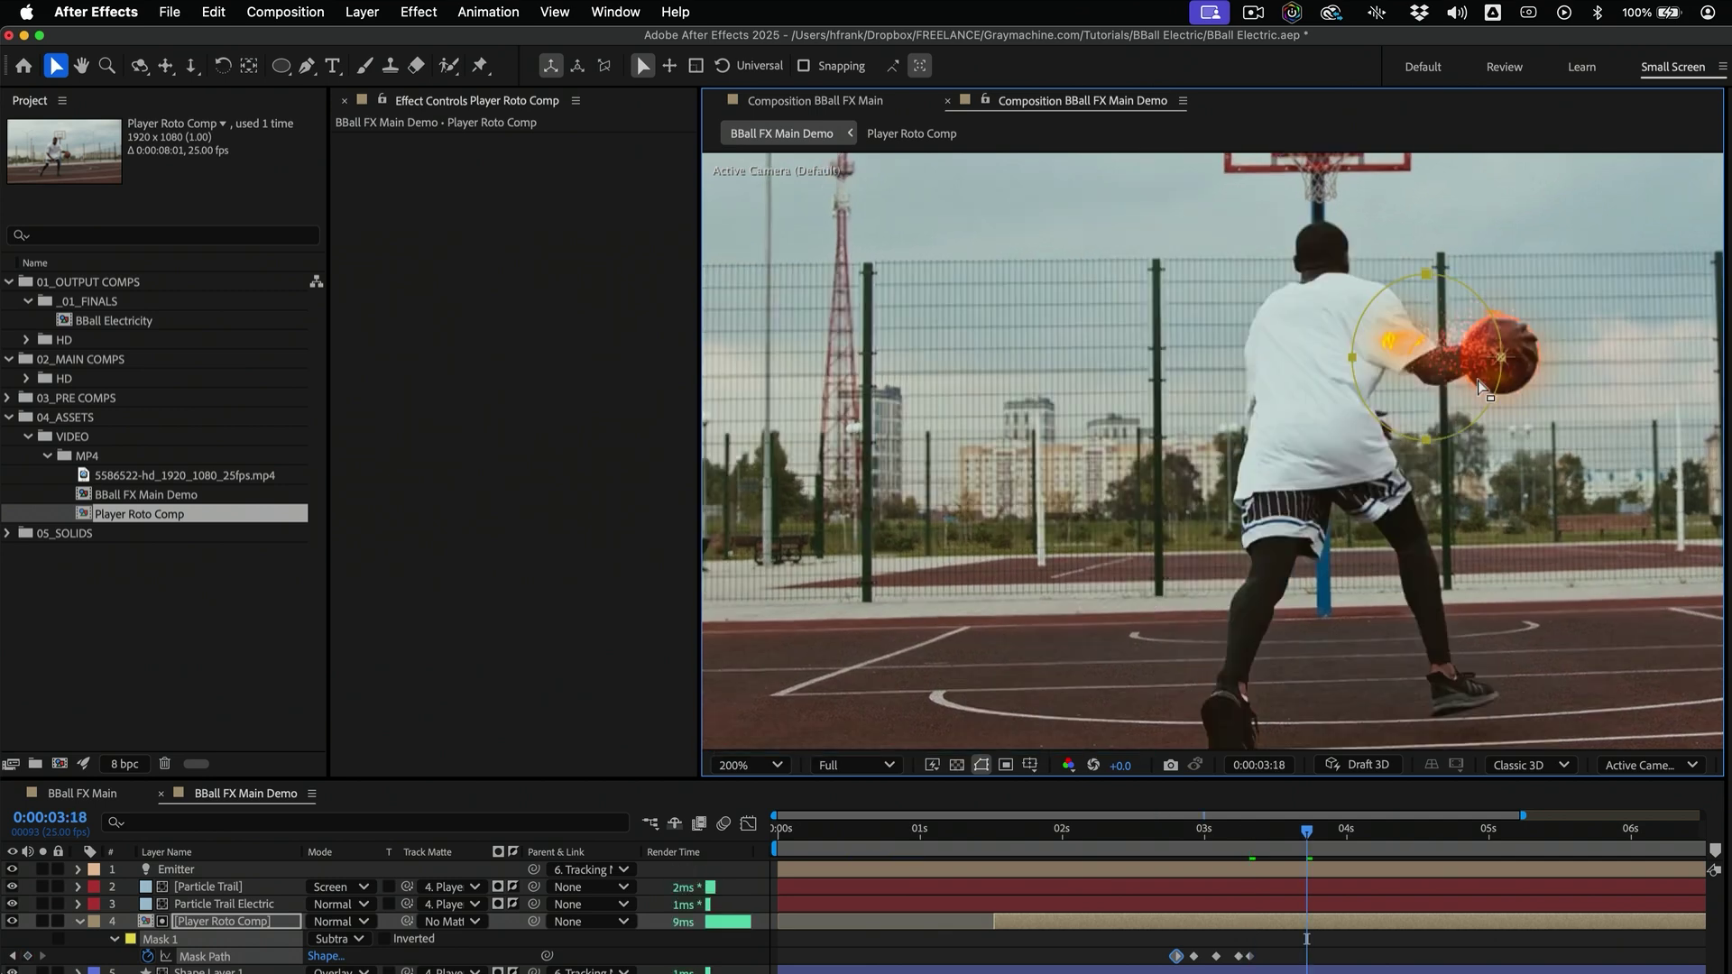
double_click(1313, 442)
left_click_drag(1314, 442, 1435, 425)
At 0:00:04:03, move Mask 1 down around the ball near the court floor
key("Page_Down")
key("Page_Down")
key("Page_Down")
key("Page_Down")
key("Page_Down")
key("Page_Down")
key("Page_Down")
key("Page_Down")
key("Page_Down")
key("Page_Down")
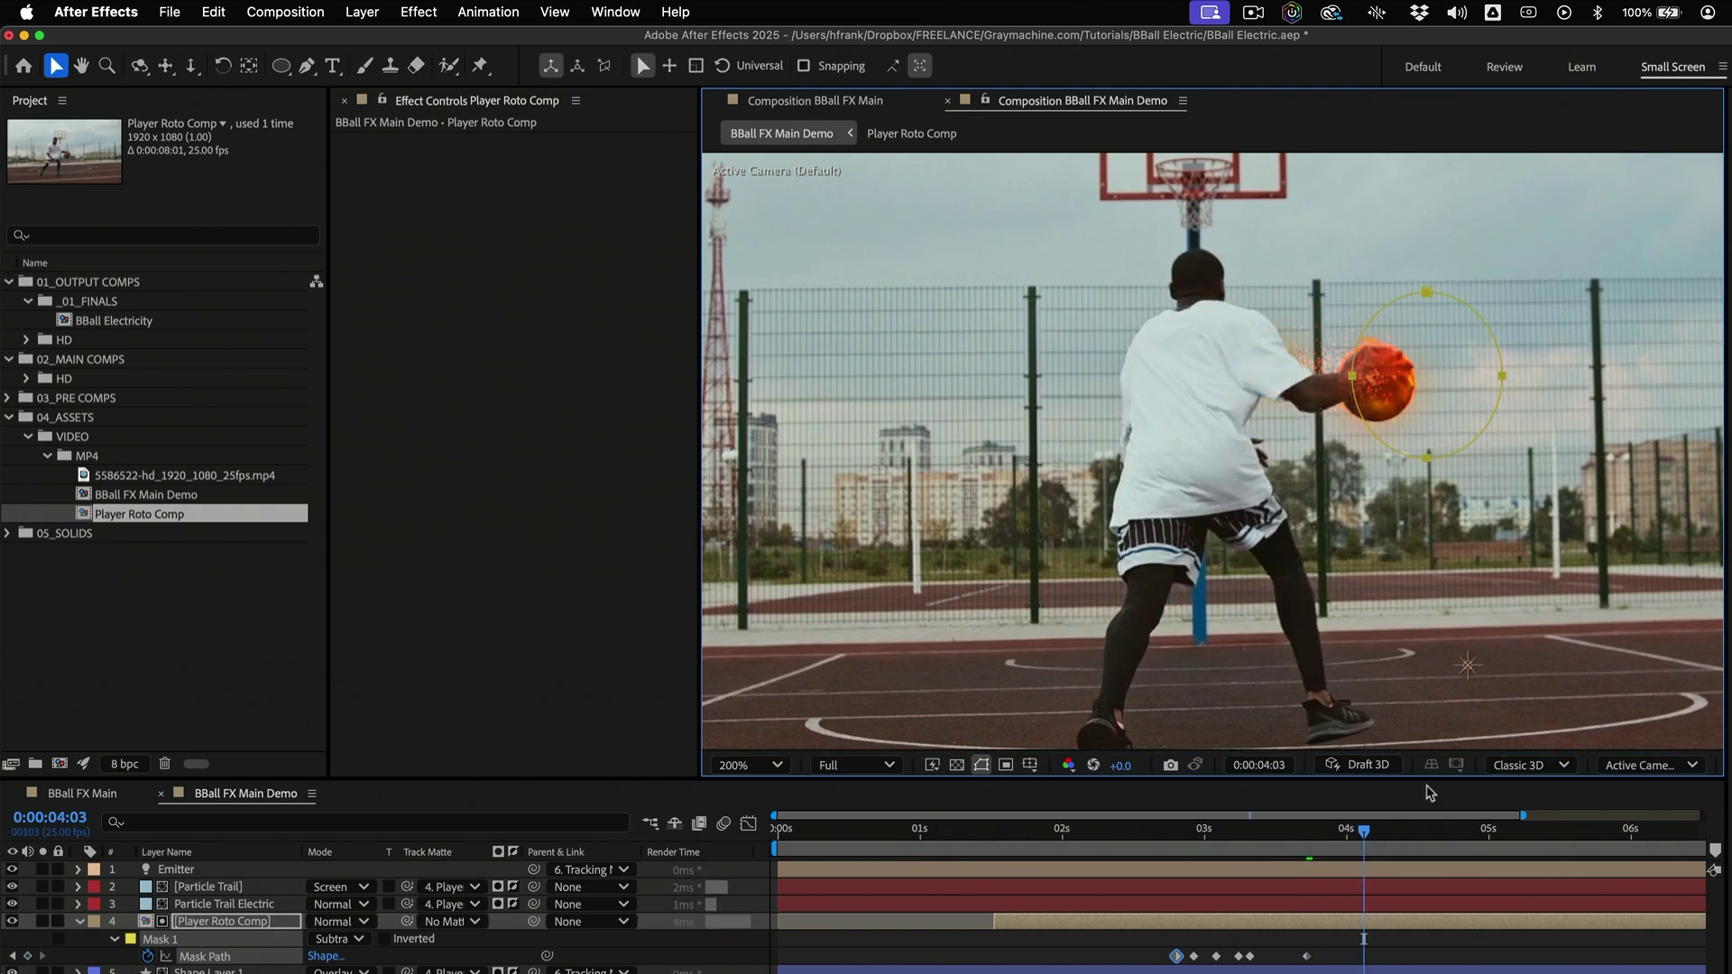
double_click(1502, 366)
left_click_drag(1502, 366, 1509, 704)
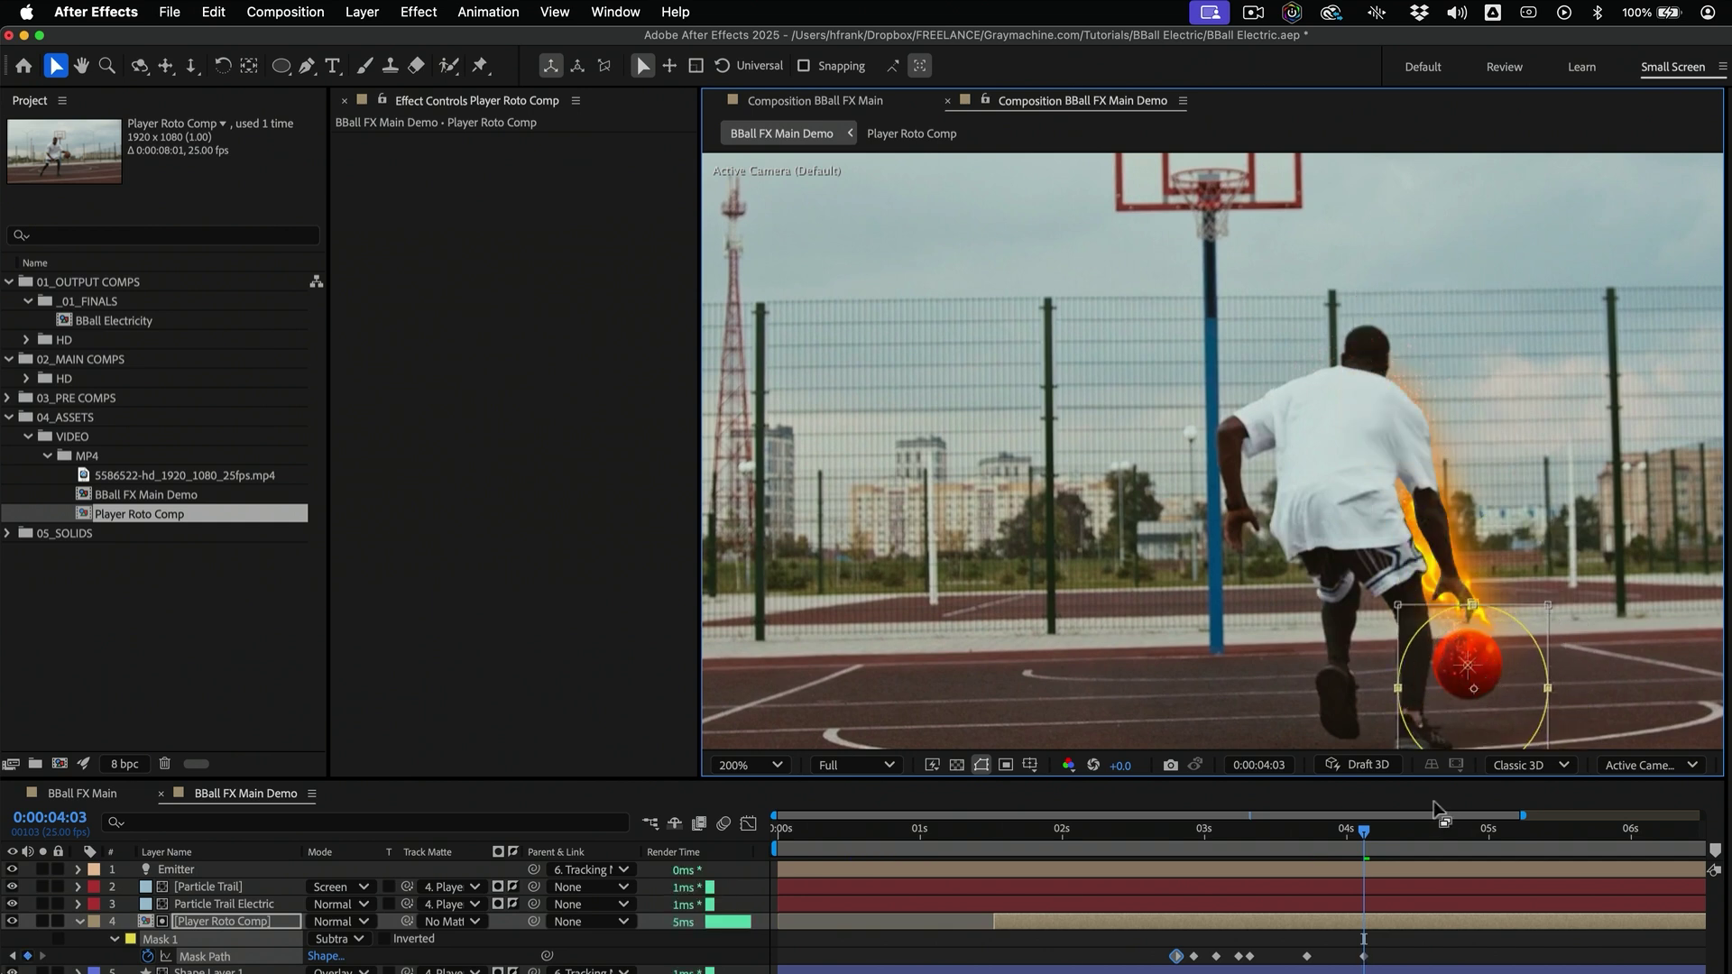
At 0:00:03:22, raise Mask 1 to the ball held beside the player
key("Page_Up")
key("Page_Up")
key("Page_Up")
key("Page_Up")
key("Page_Up")
key("Page_Up")
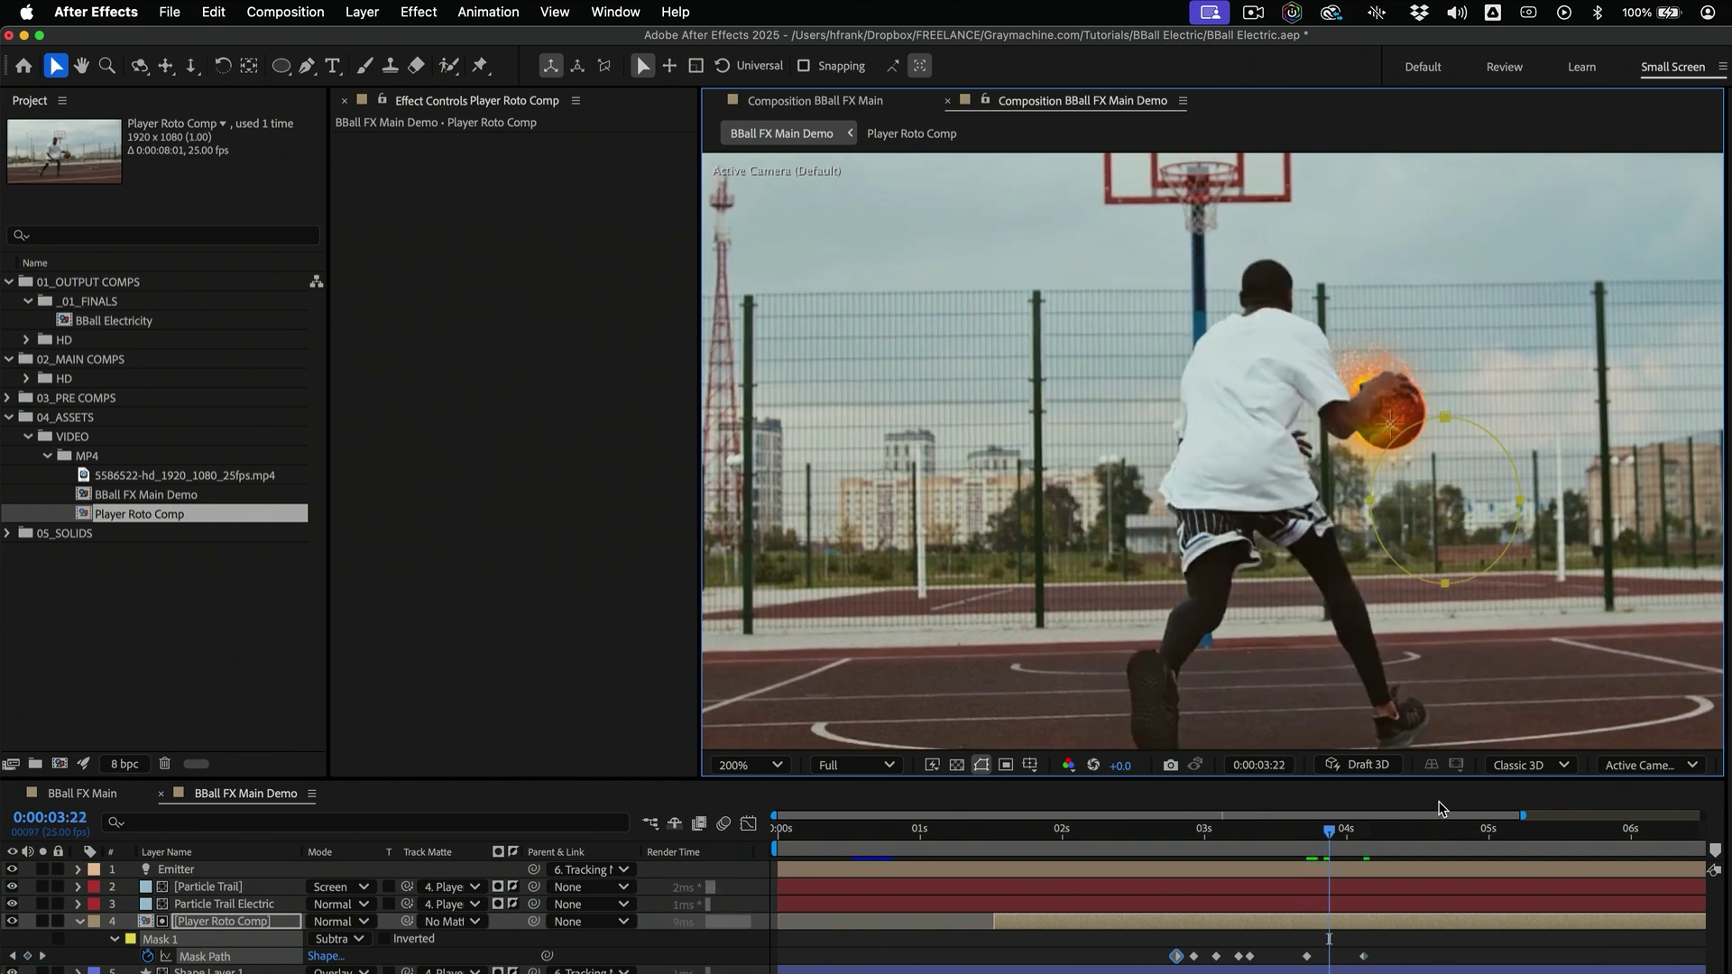
double_click(1437, 412)
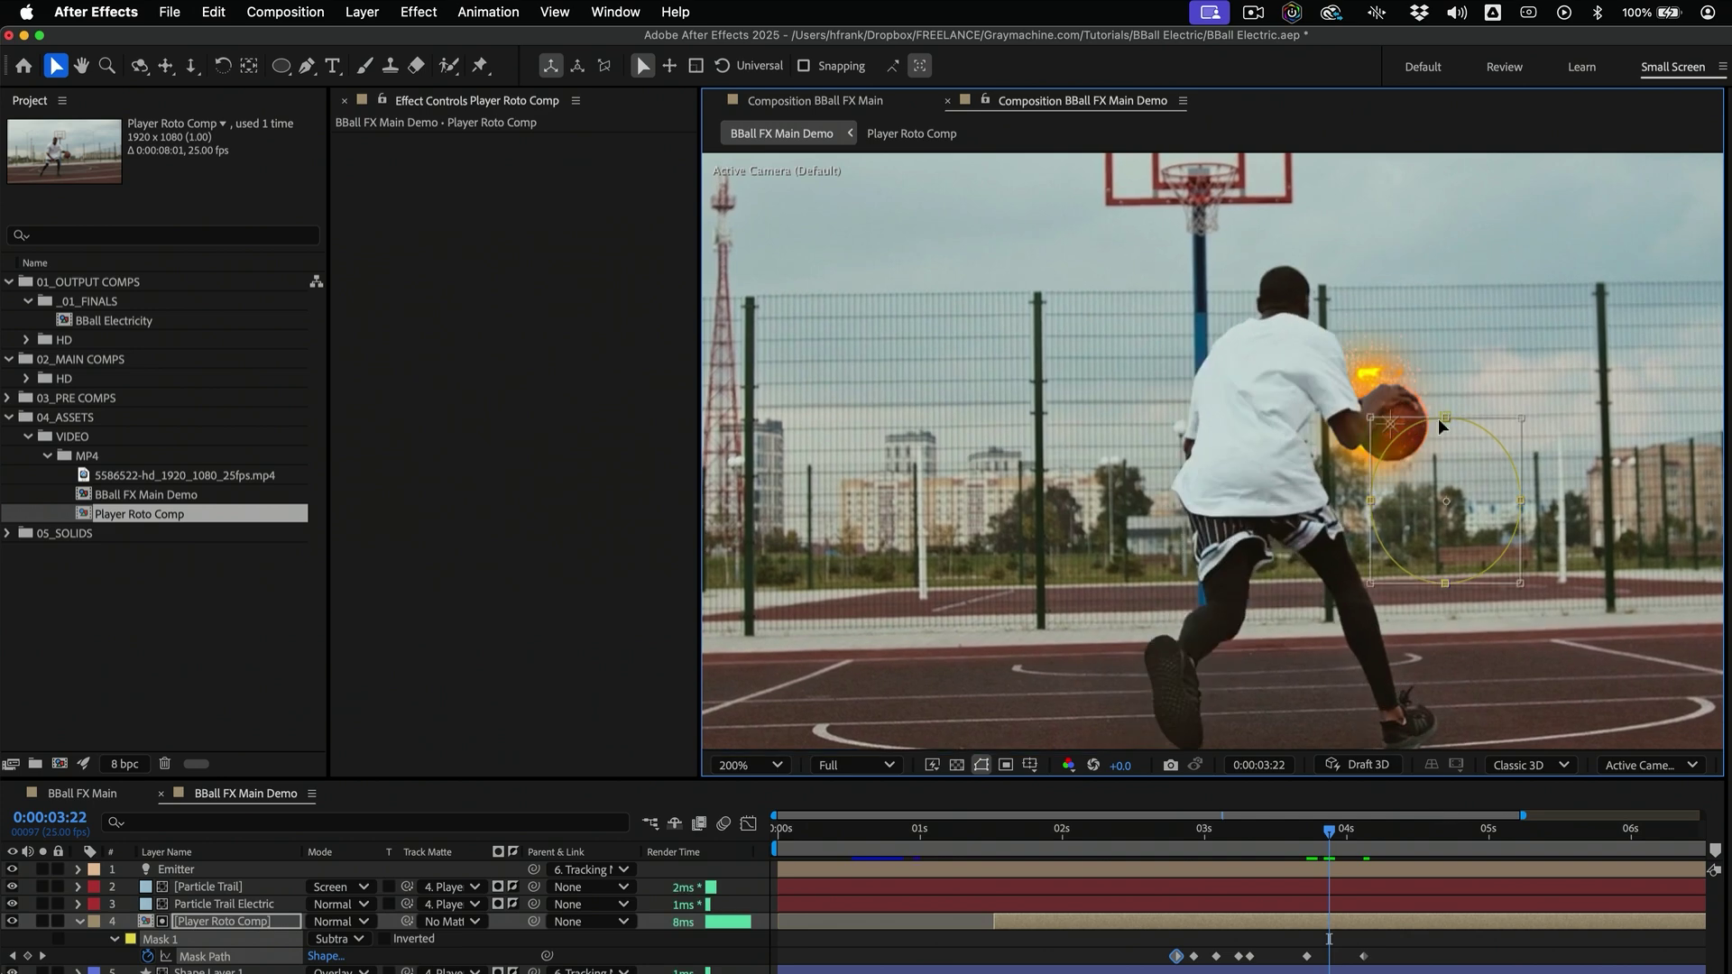
left_click_drag(1438, 417, 1429, 356)
At 0:00:02:18, move Mask 1 out of the picture, above the upper edge of the frame
left_click_drag(1319, 848, 1166, 850)
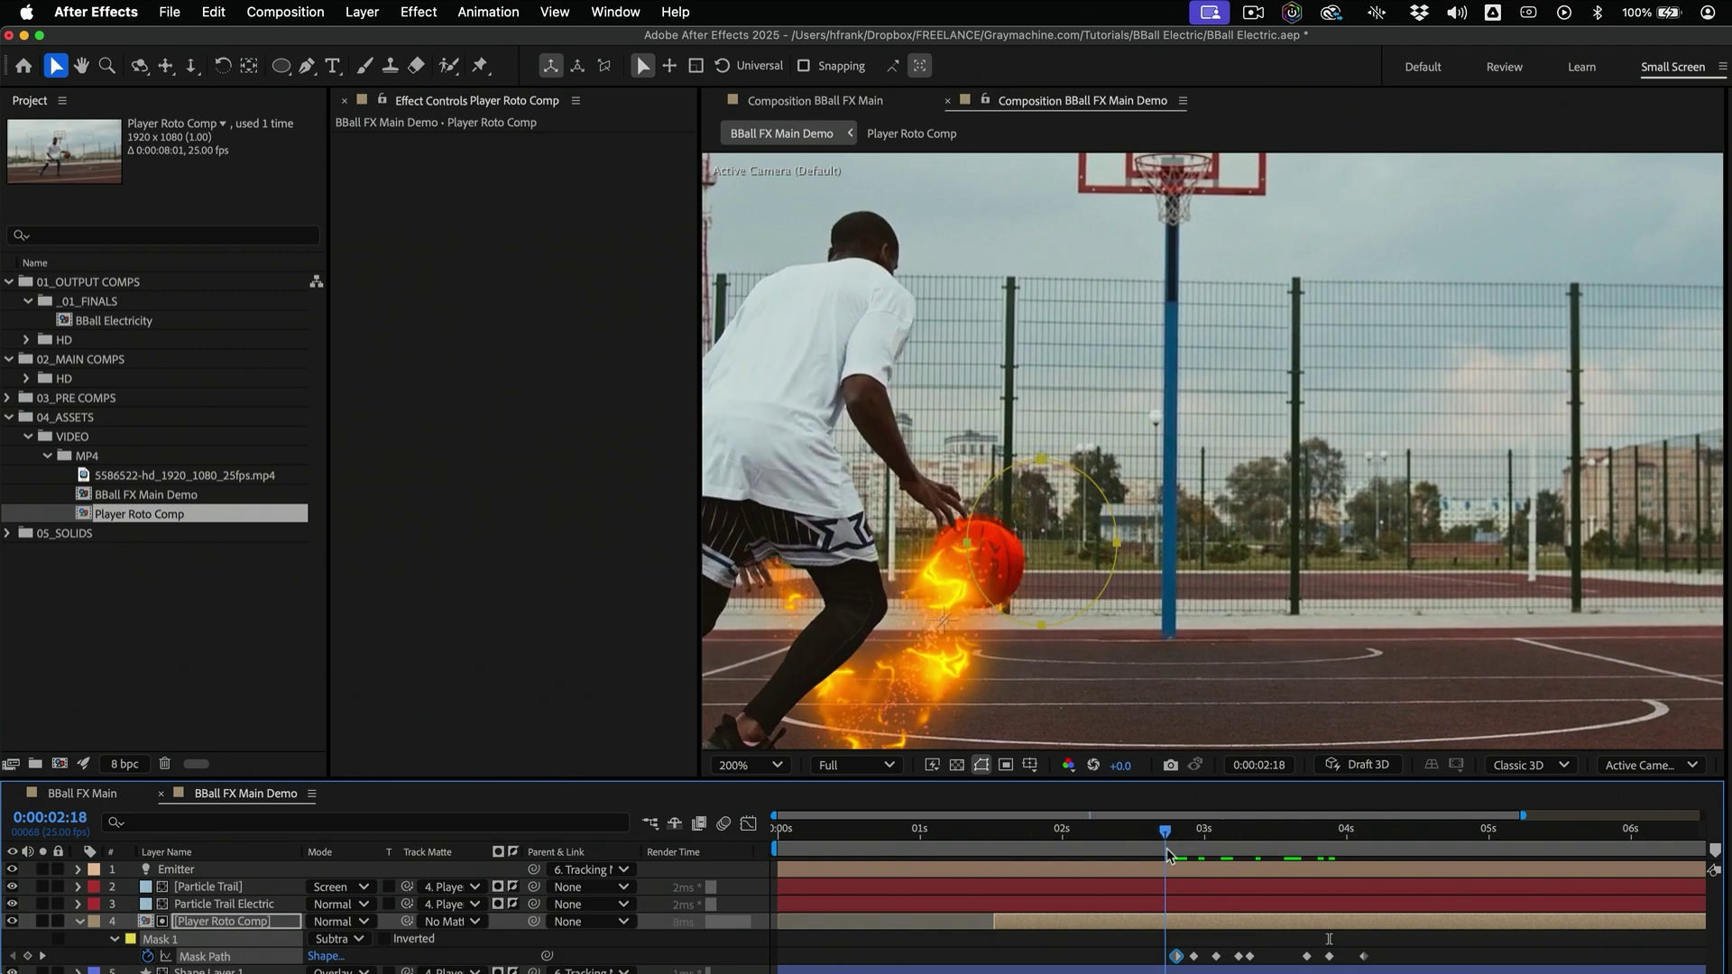
key("comma")
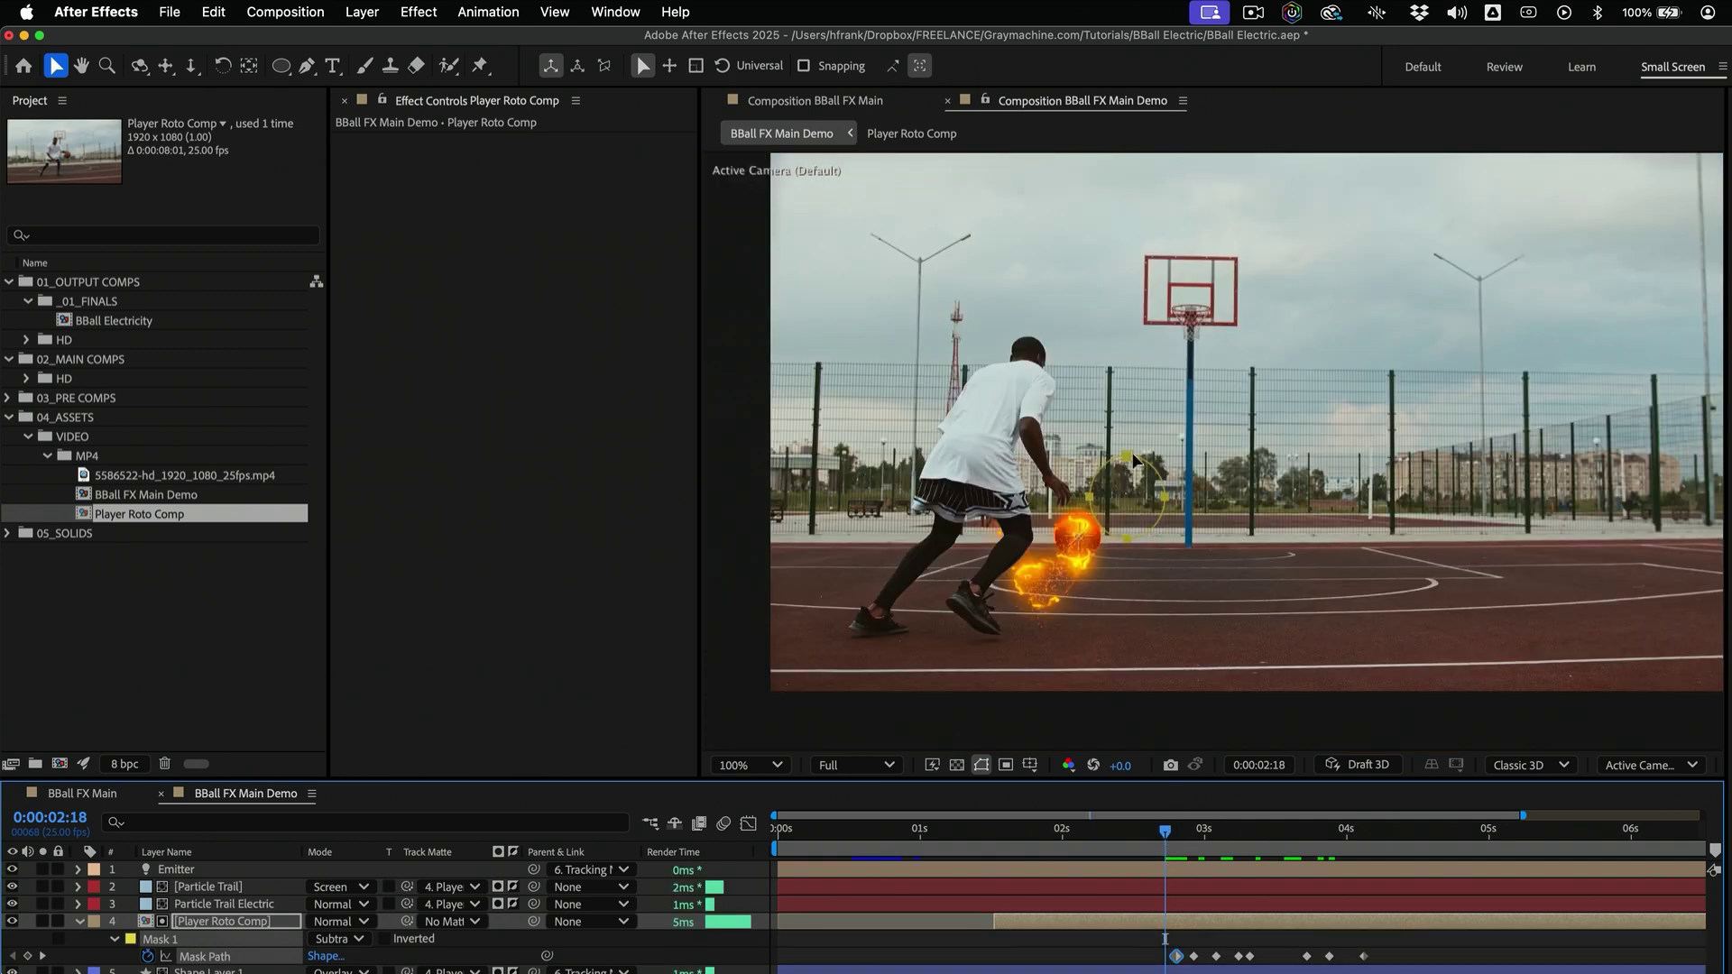
left_click(1131, 485)
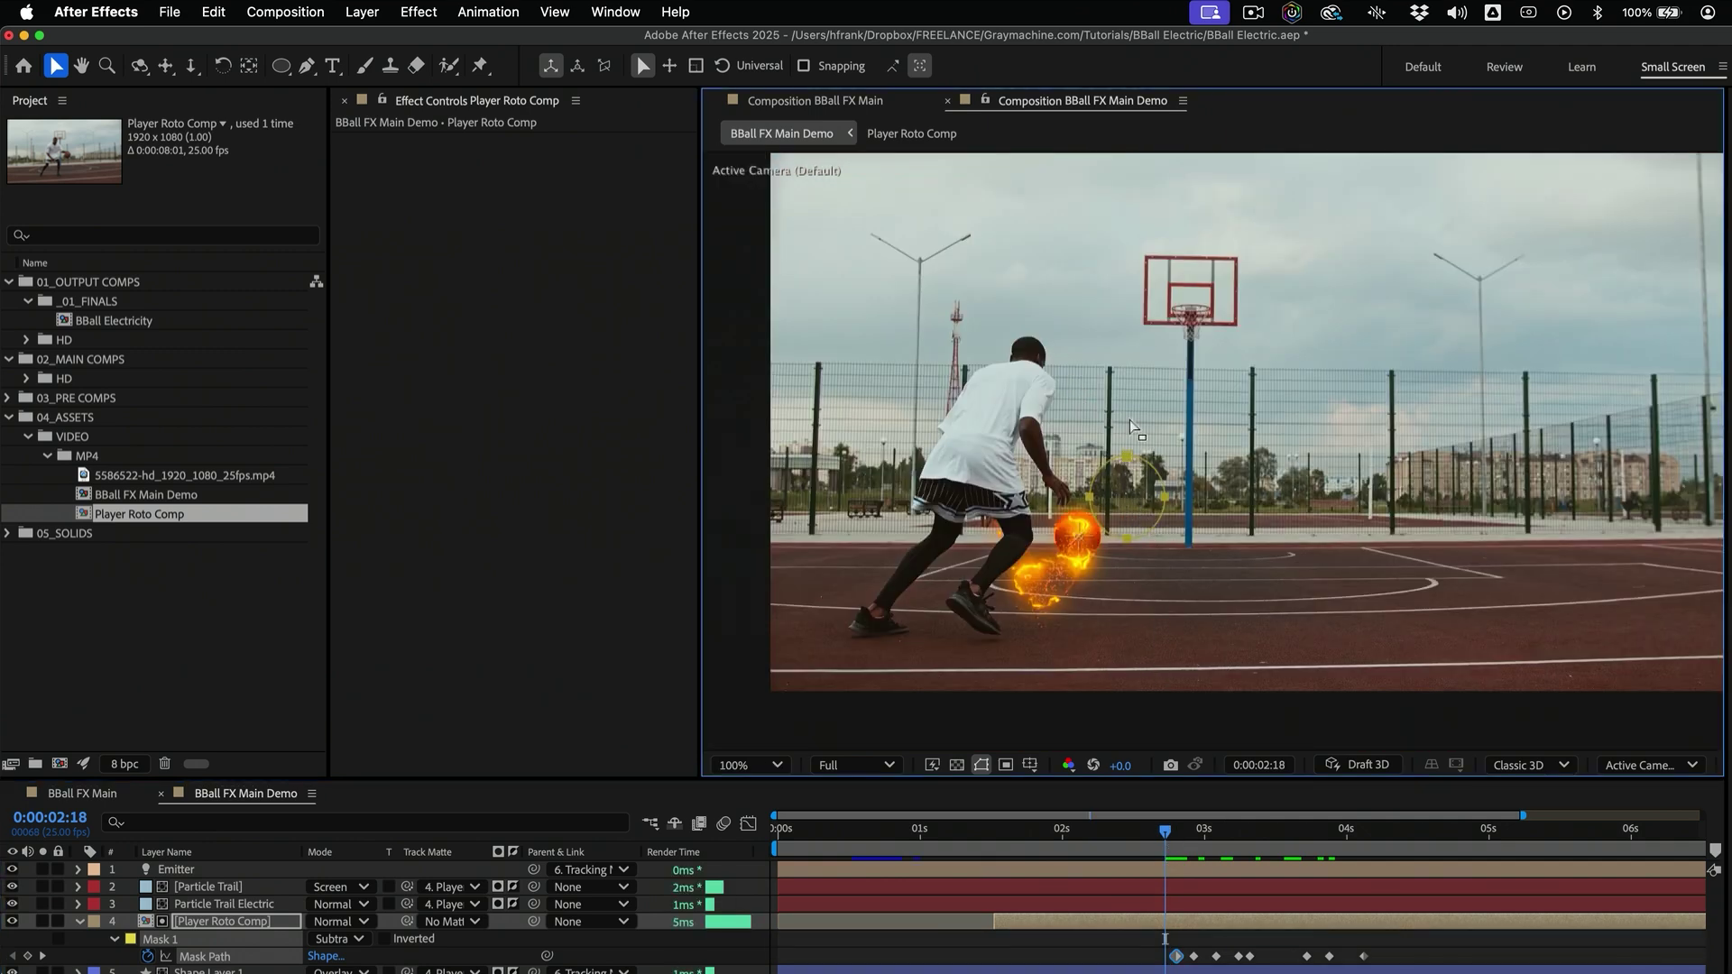
left_click_drag(1123, 457, 1177, 136)
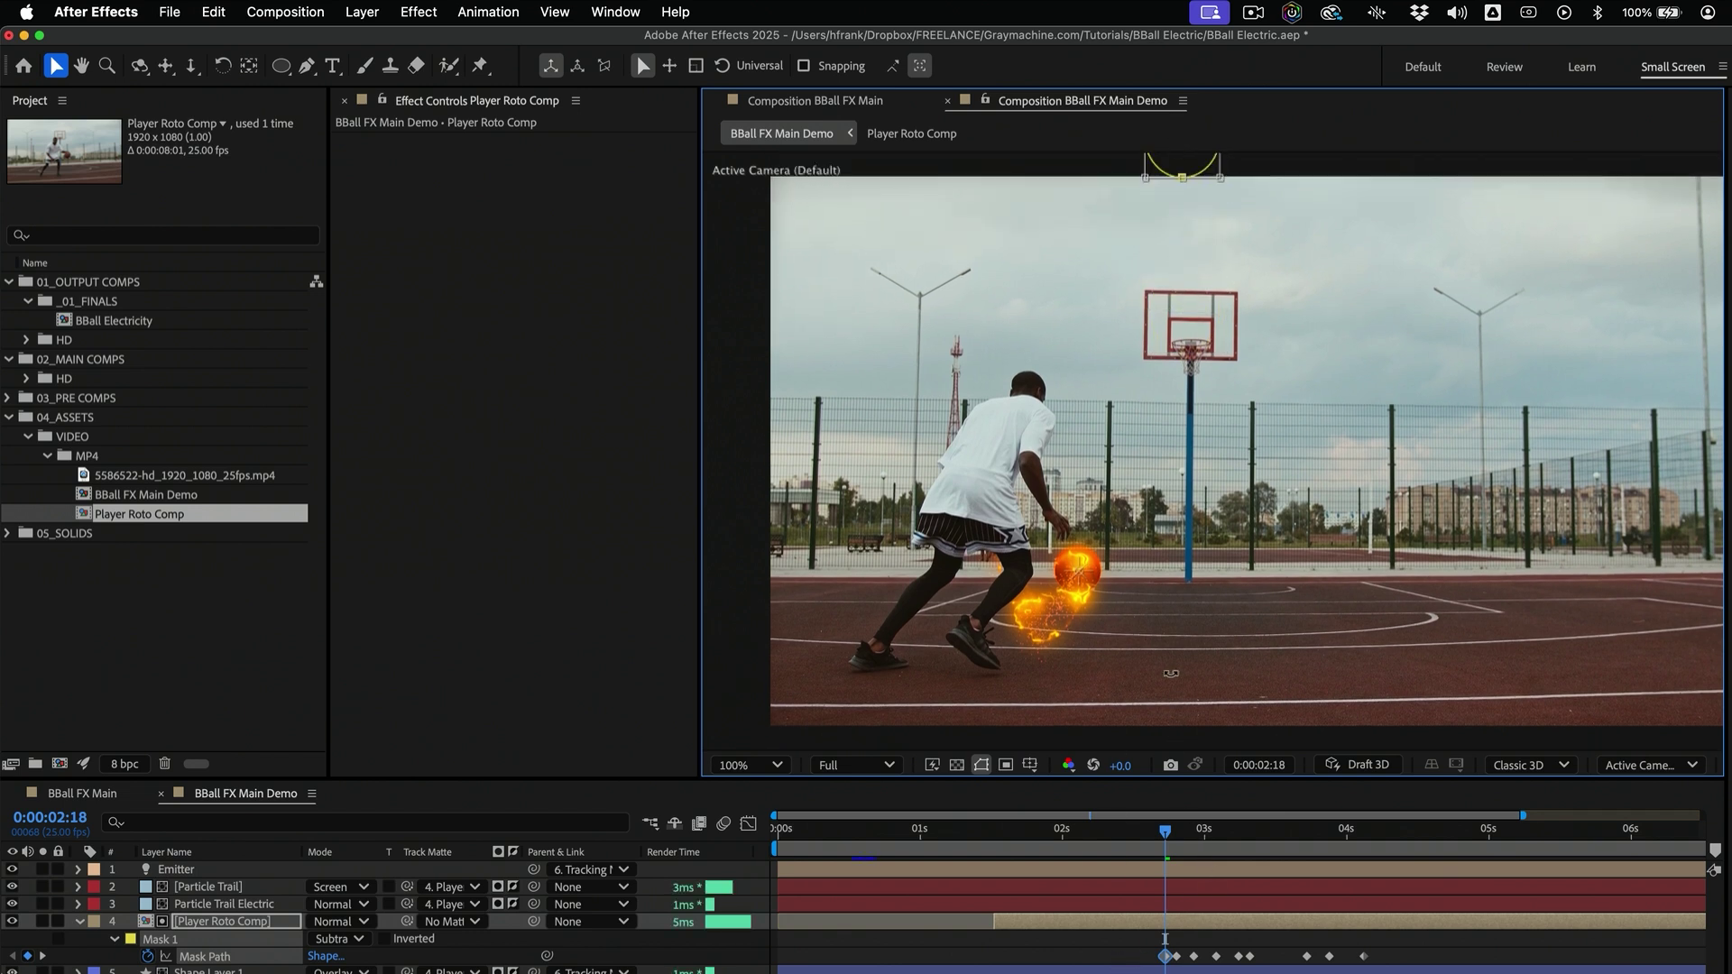
At 0:00:04:01, move Mask 1 slightly up onto the flaming ball beside the player's leg
left_click_drag(1163, 826, 1356, 952)
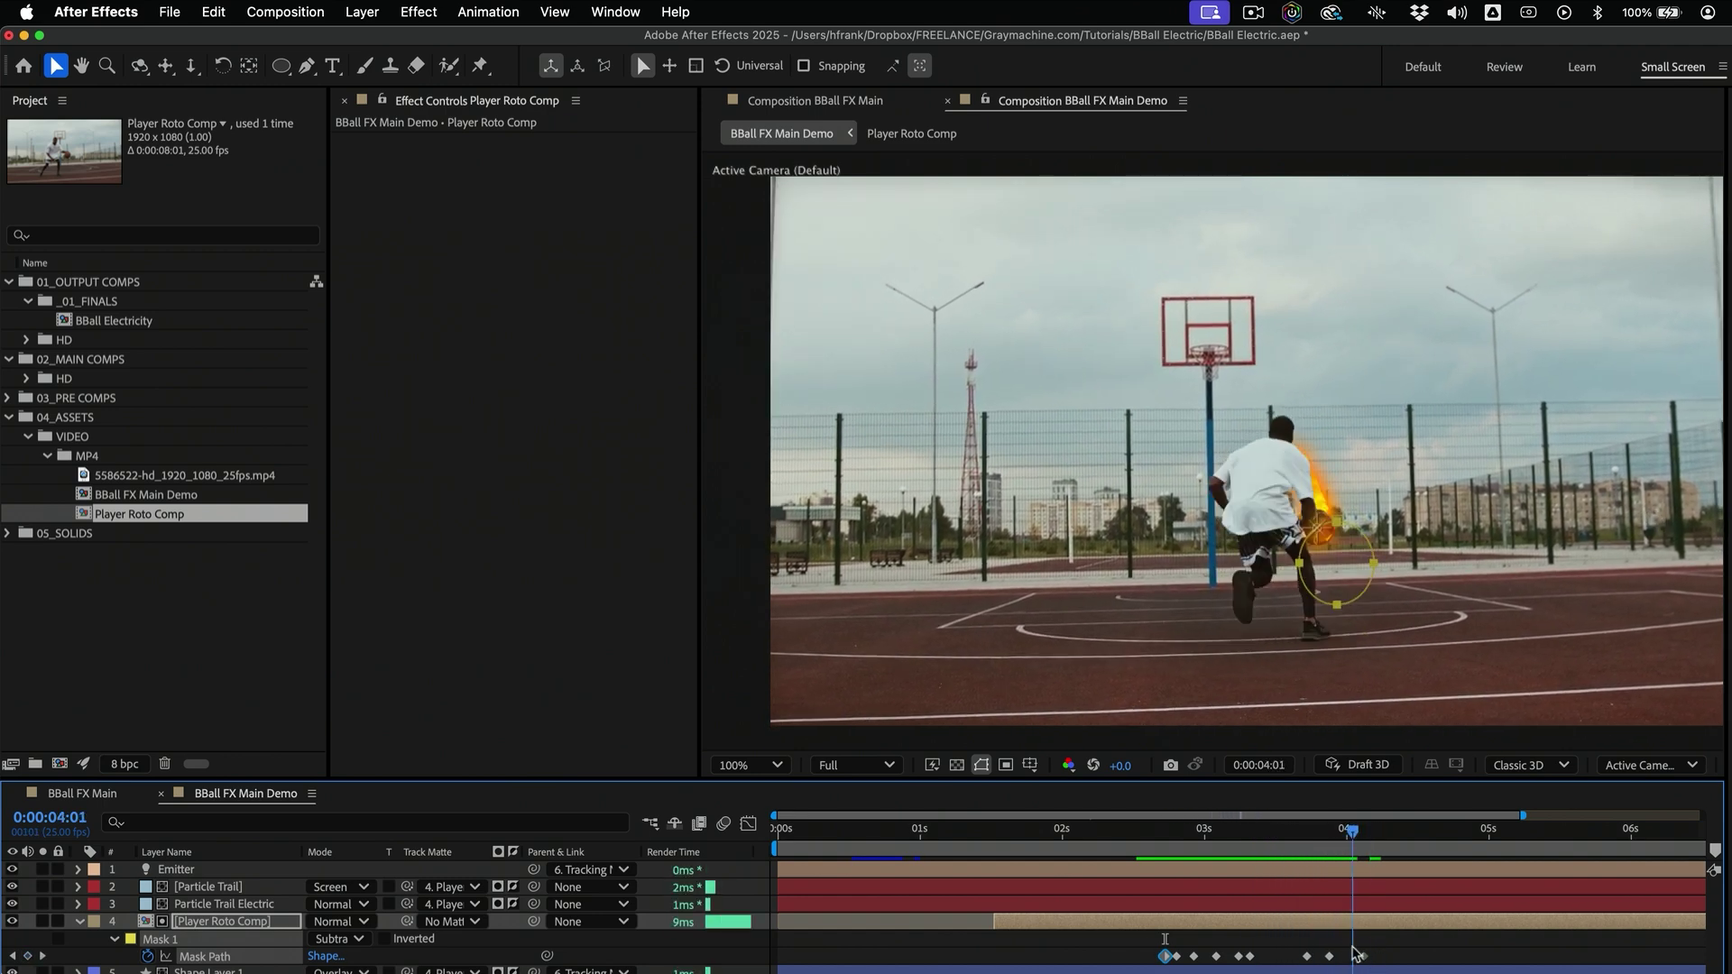
double_click(1336, 521)
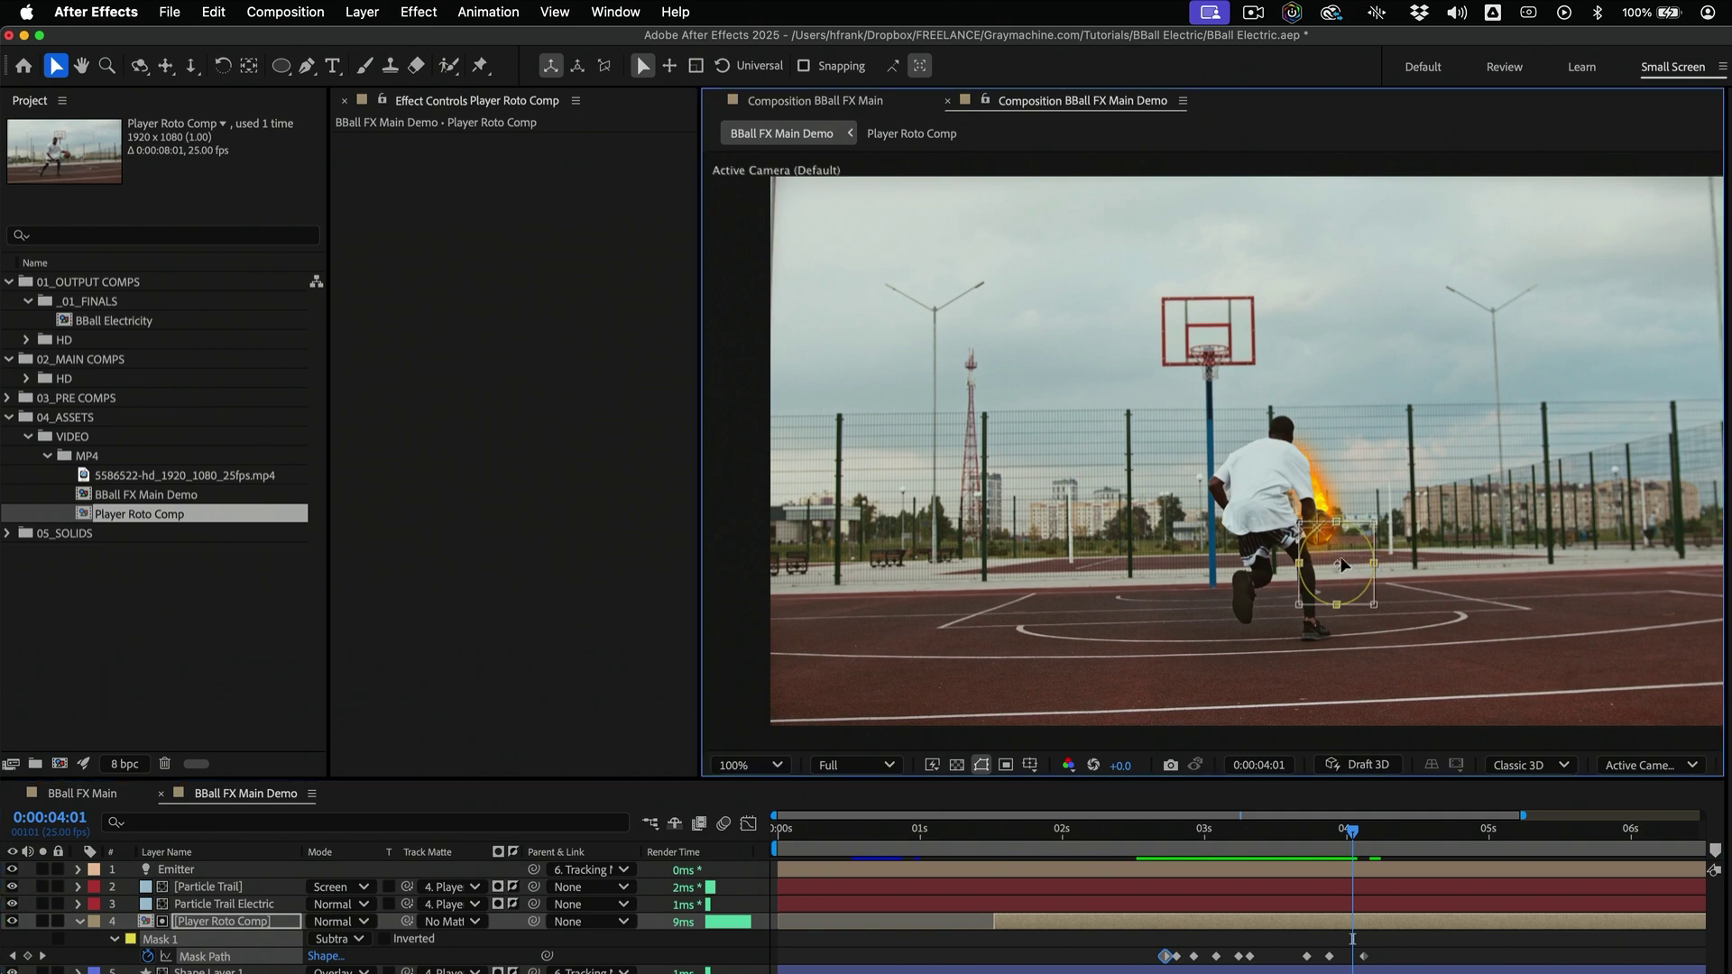
mouse_move(1342, 554)
left_mouse_down()
mouse_move(1339, 532)
mouse_move(1342, 559)
left_mouse_up()
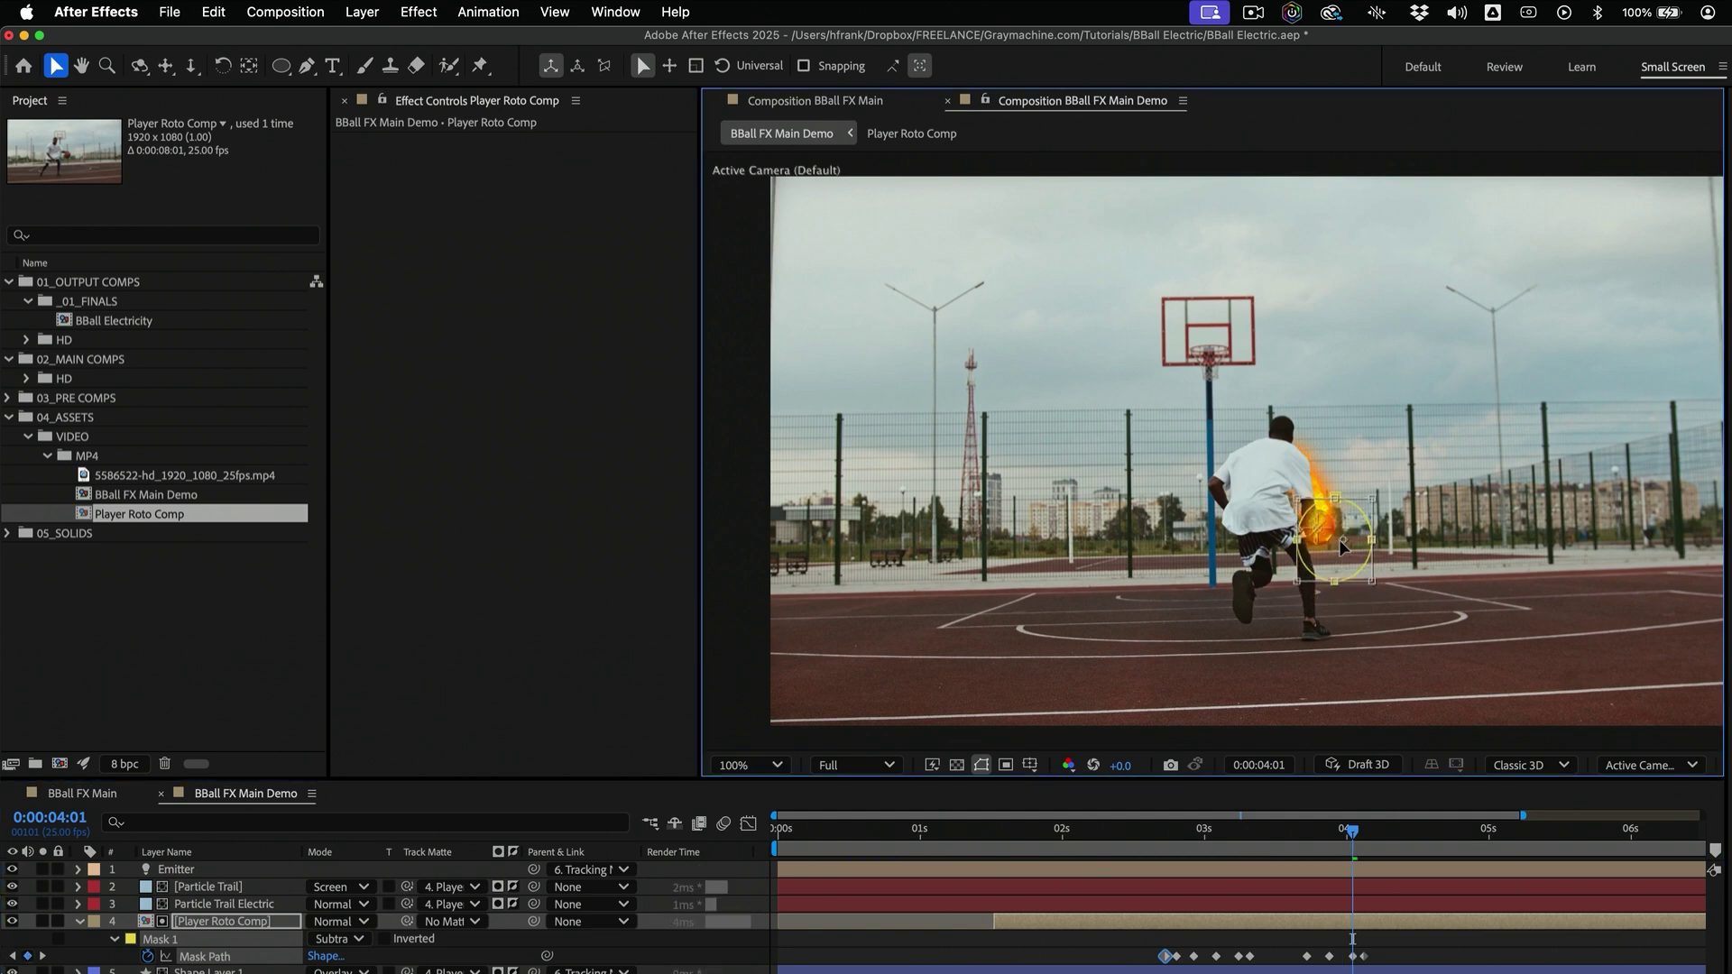
At 0:00:04:16, move Mask 1 up from the player's feet to the ball in the raised hand
left_click_drag(1361, 834, 1438, 854)
left_click(1383, 612)
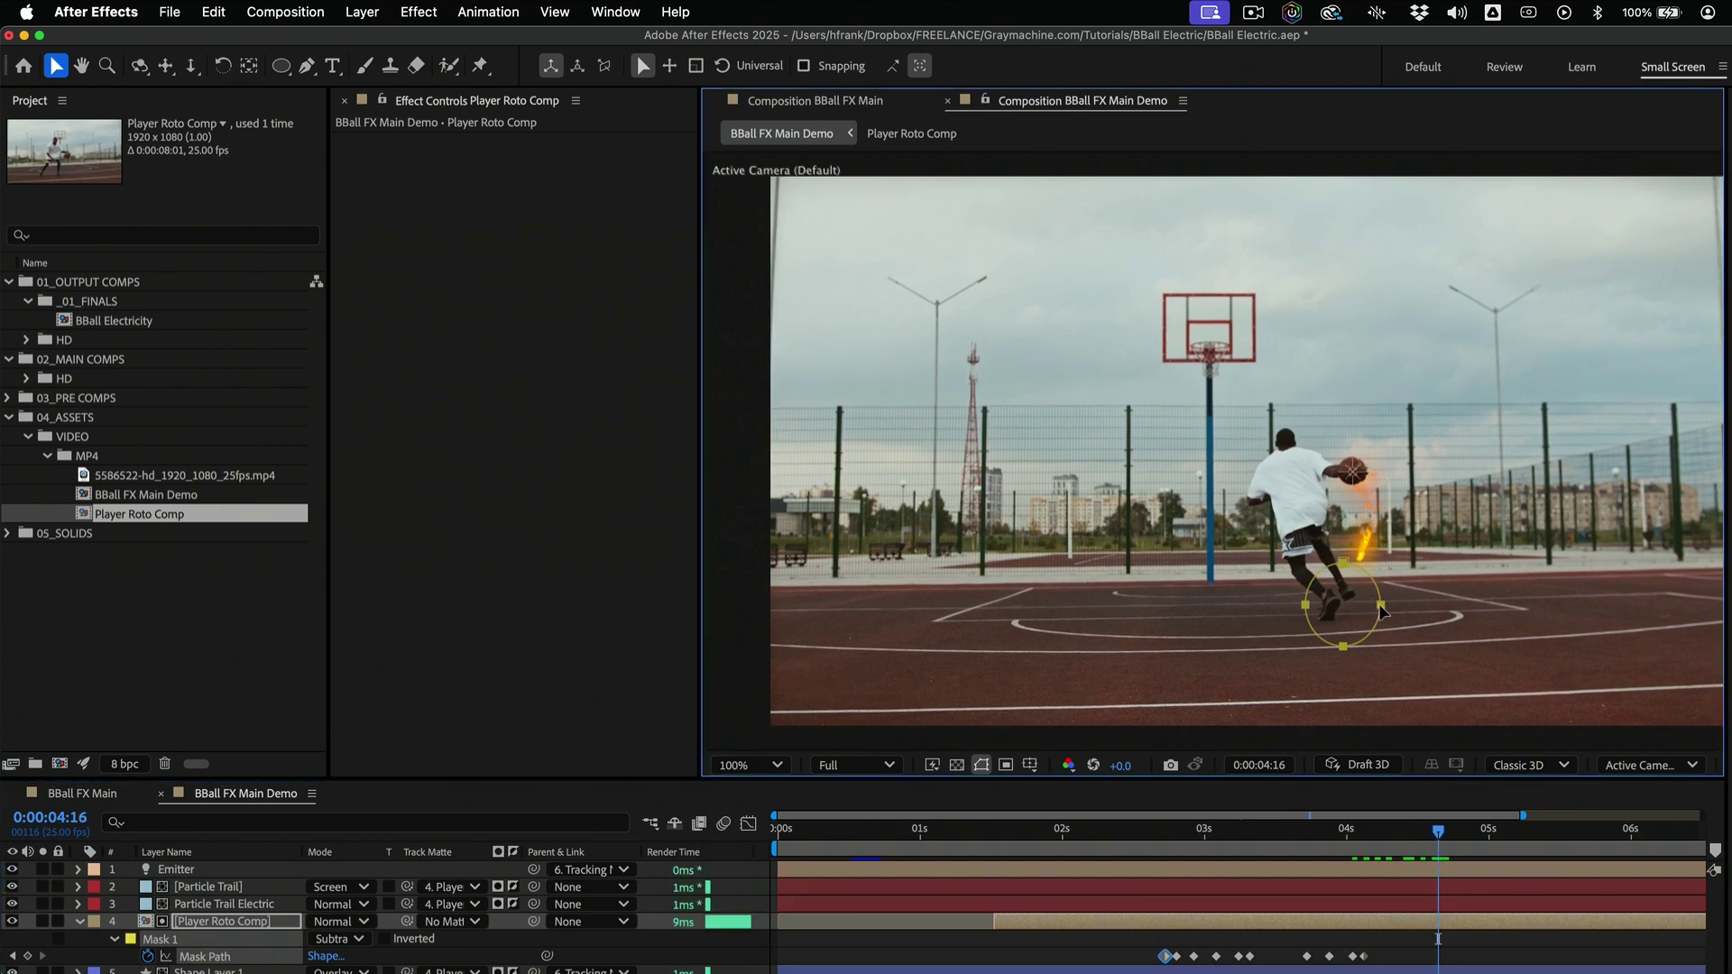
double_click(1383, 612)
left_click_drag(1350, 617, 1373, 485)
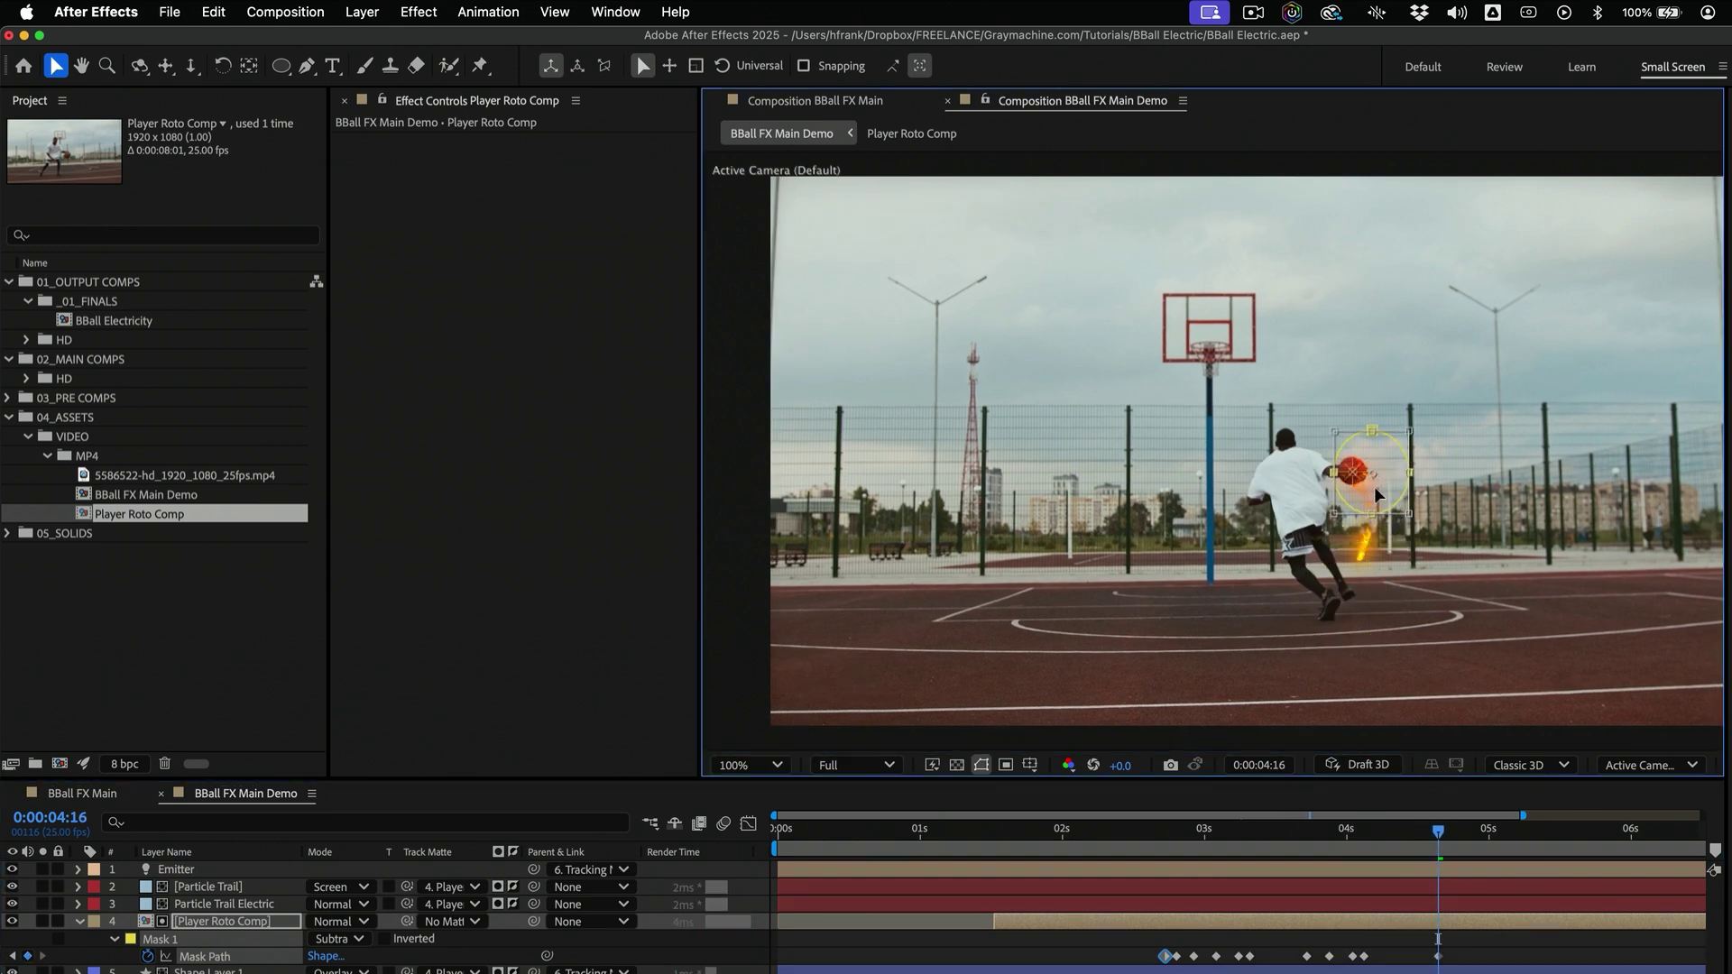
At 0:00:04:08, move Mask 1 slightly up and to the right onto the ball beside the player's leg
left_click(1414, 929)
left_click(1394, 837)
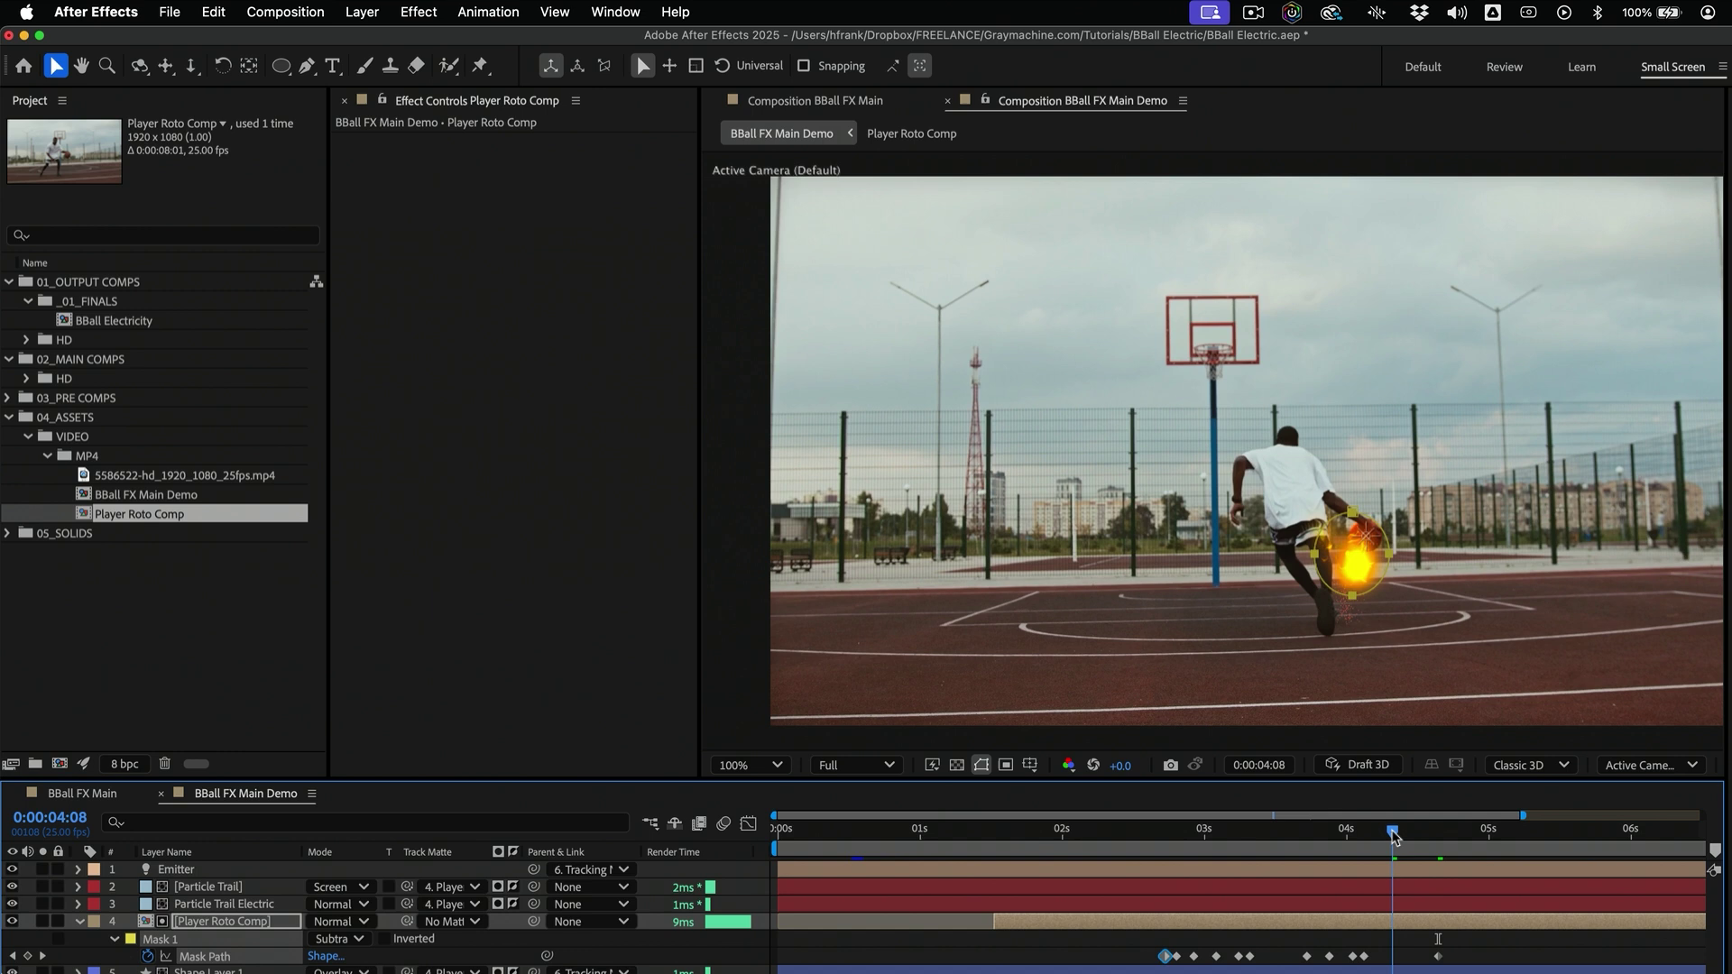
double_click(1383, 550)
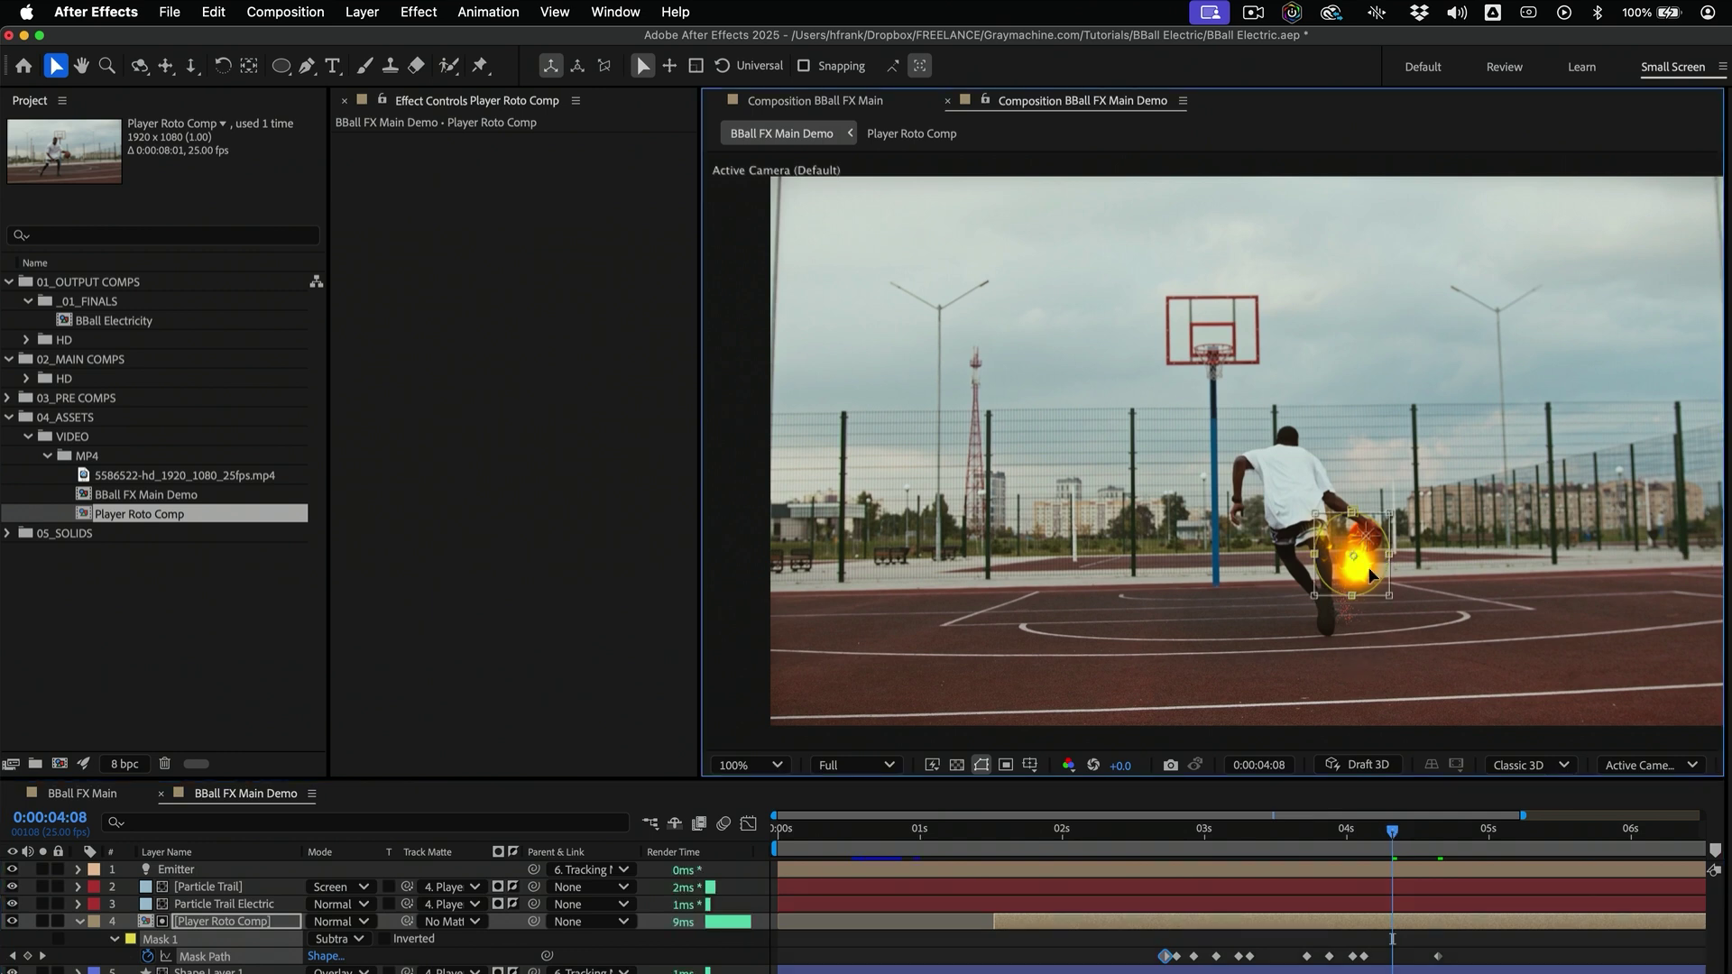
left_click_drag(1384, 550, 1419, 535)
At 0:00:04:23, move Mask 1 slightly down and to the left, below the flaming ball beside the player
left_click_drag(1393, 834, 1479, 861)
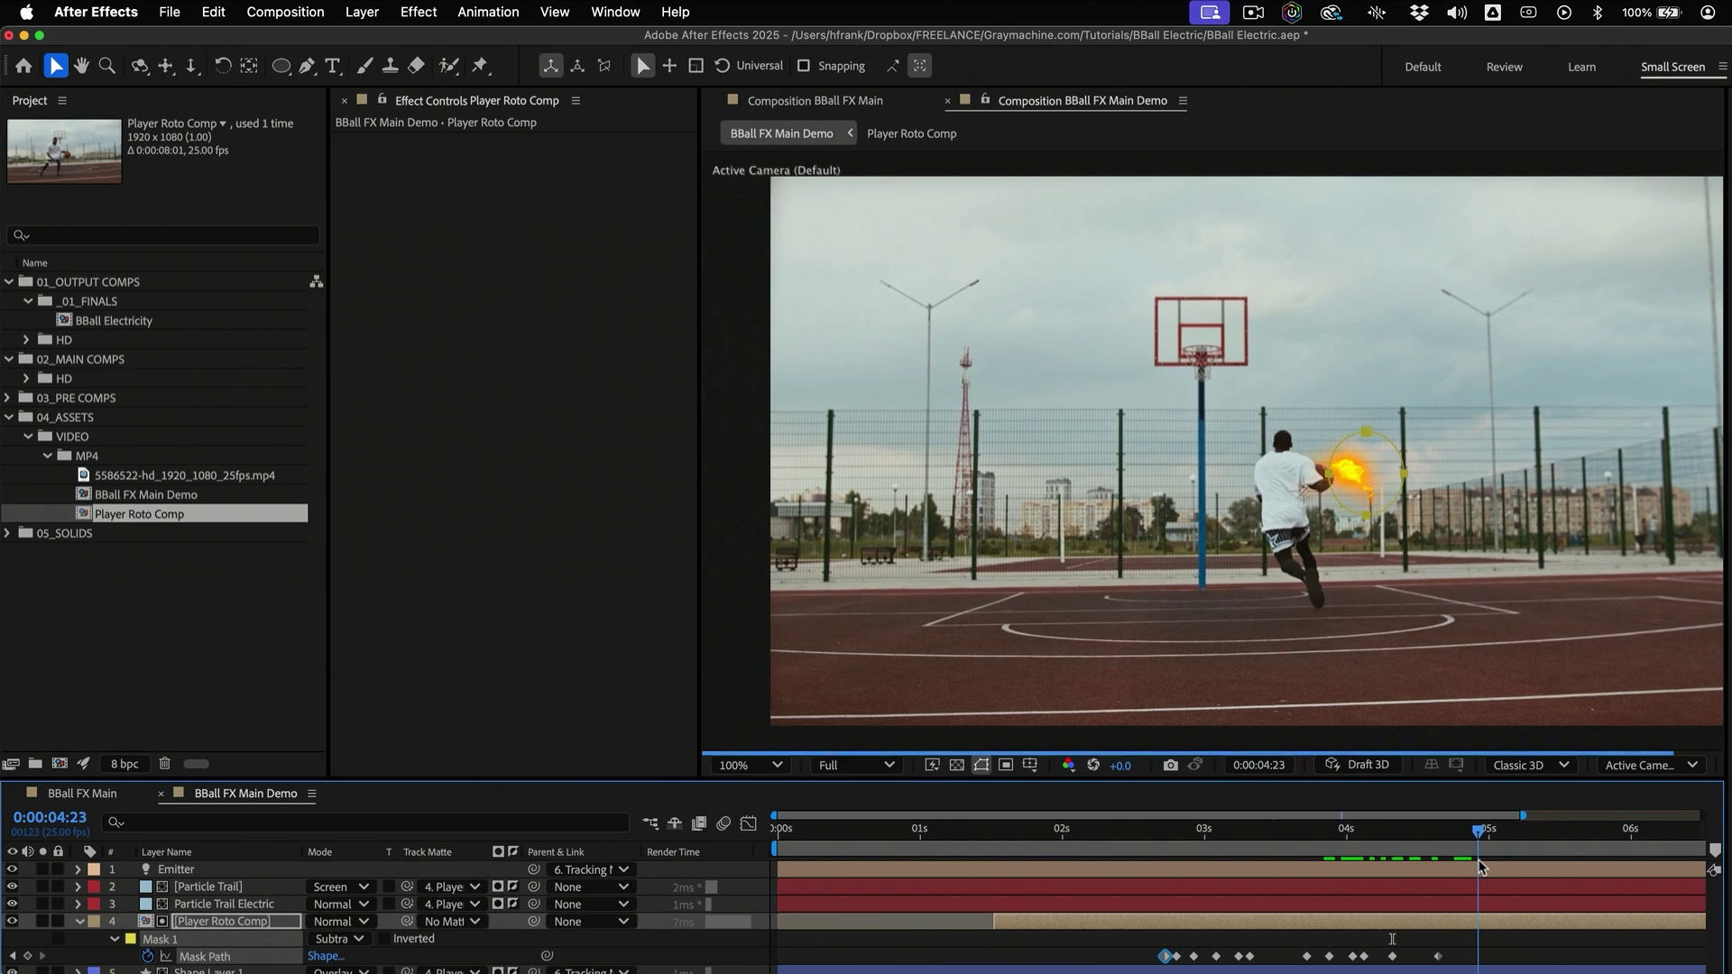
double_click(1366, 516)
mouse_move(1373, 481)
left_mouse_down()
mouse_move(1331, 495)
mouse_move(1366, 512)
left_mouse_up()
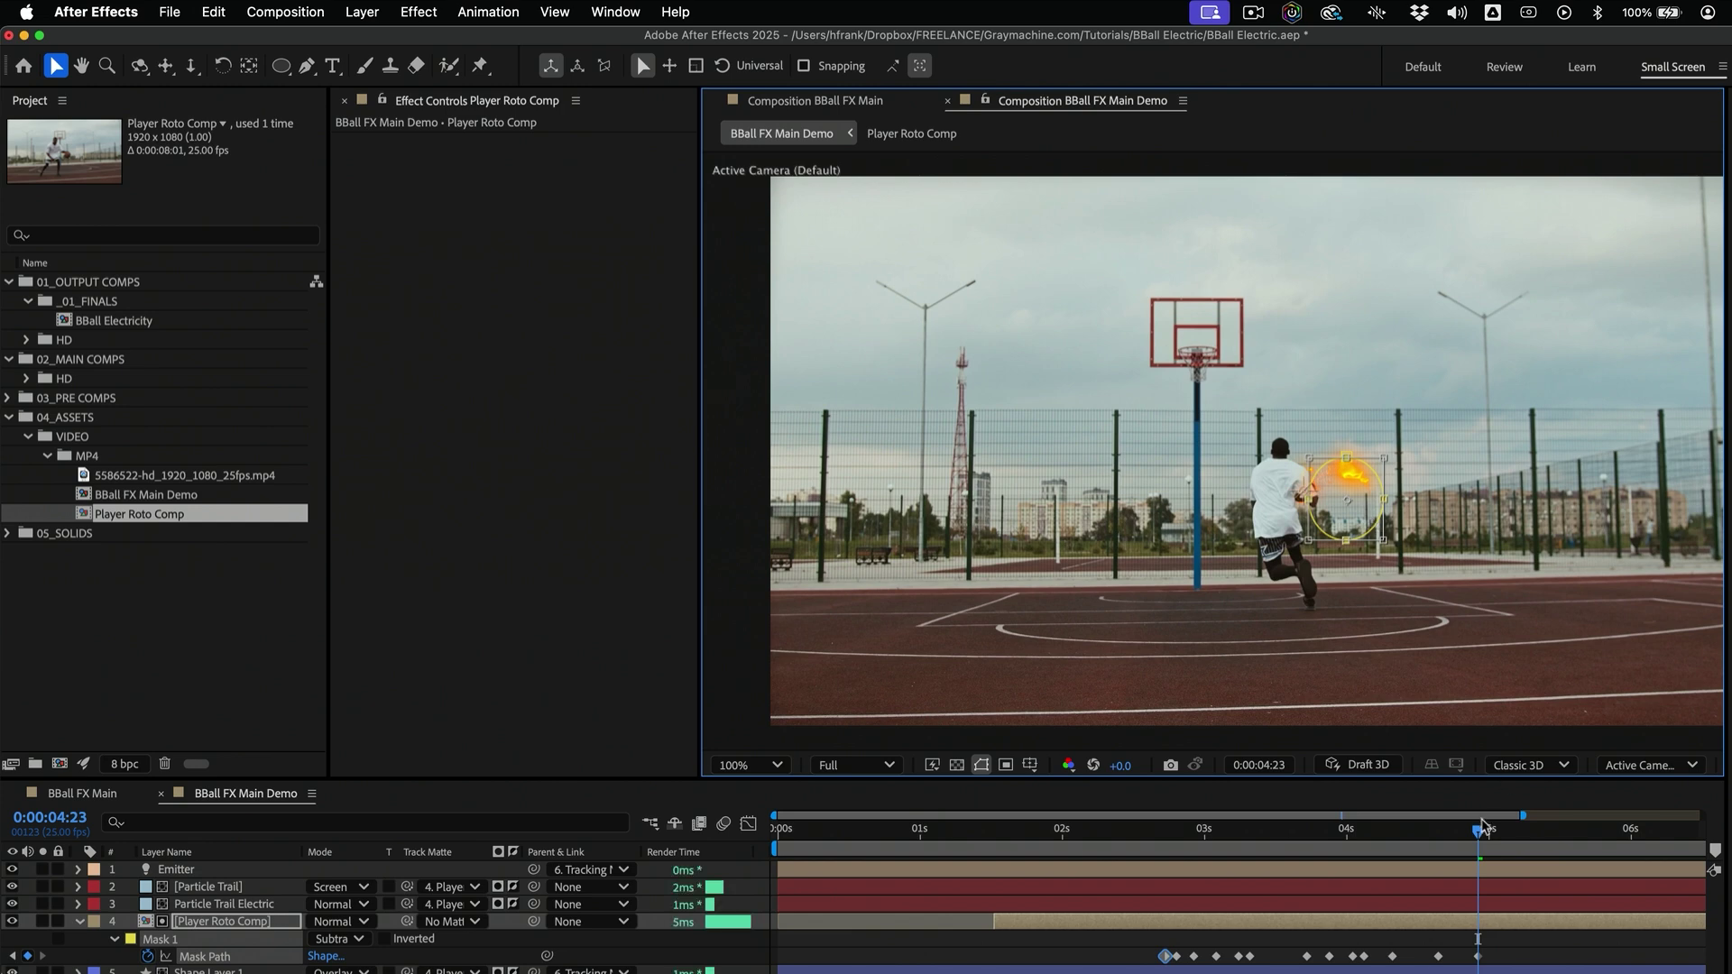
Trim the end of the Player Roto Comp layer at about 0:00:05:21 and compare the frame with and without the trim
left_click_drag(1482, 827, 1528, 854)
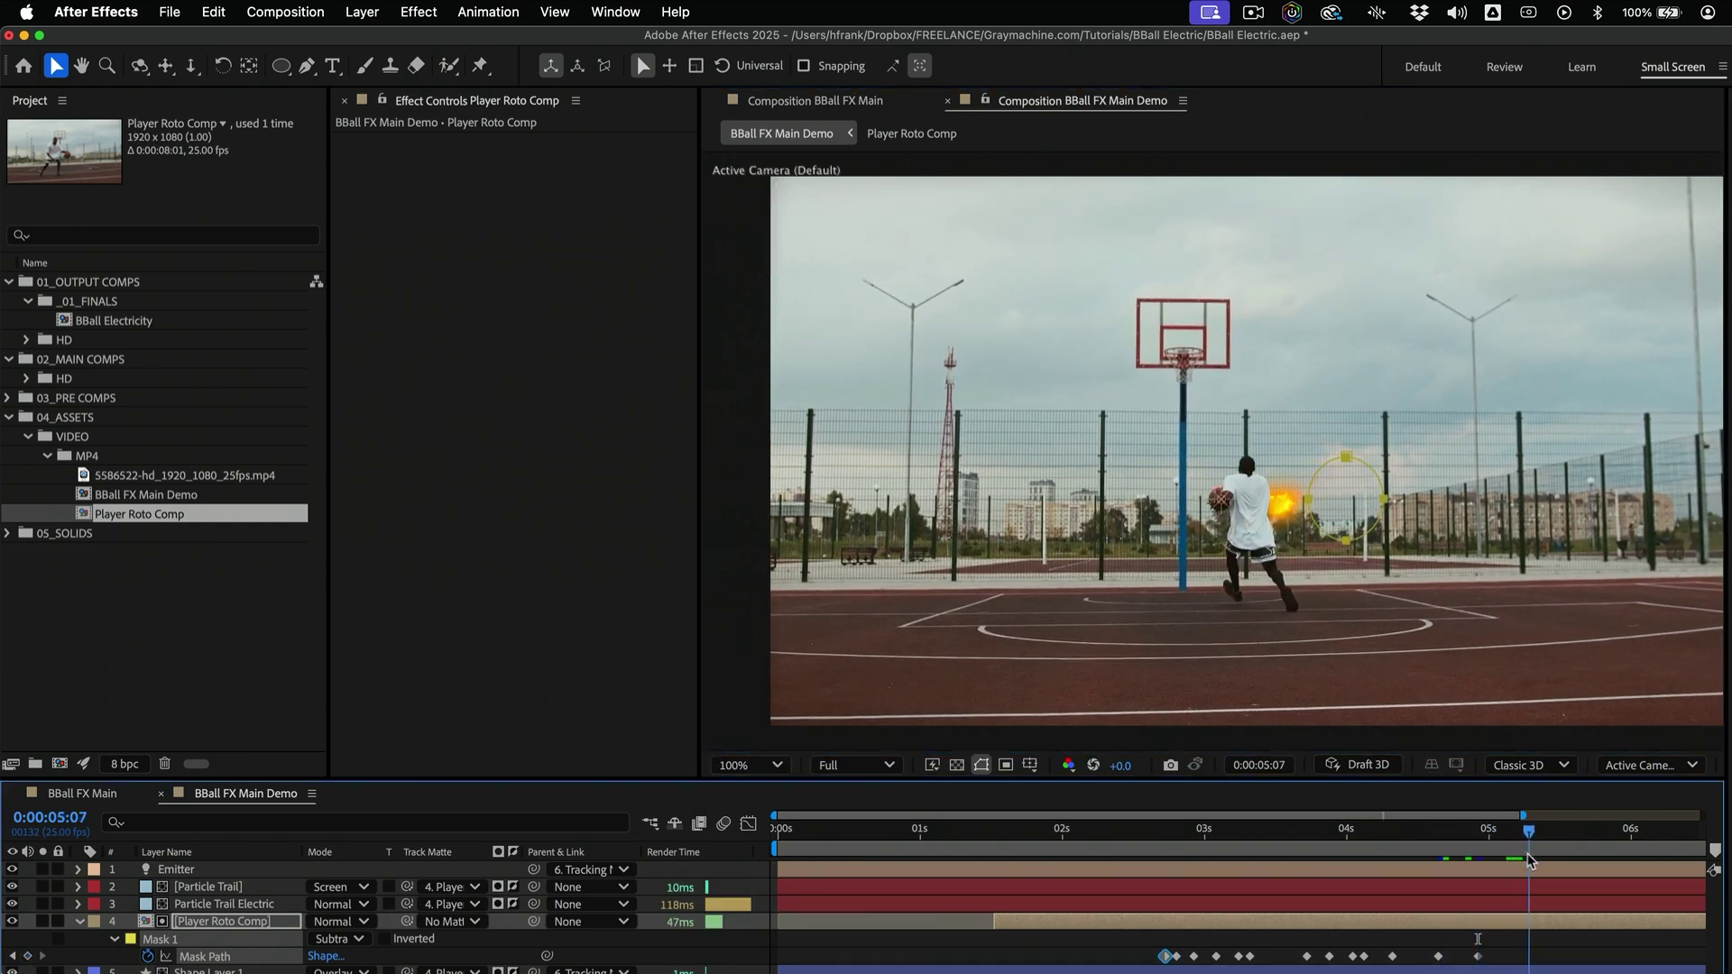
key("space")
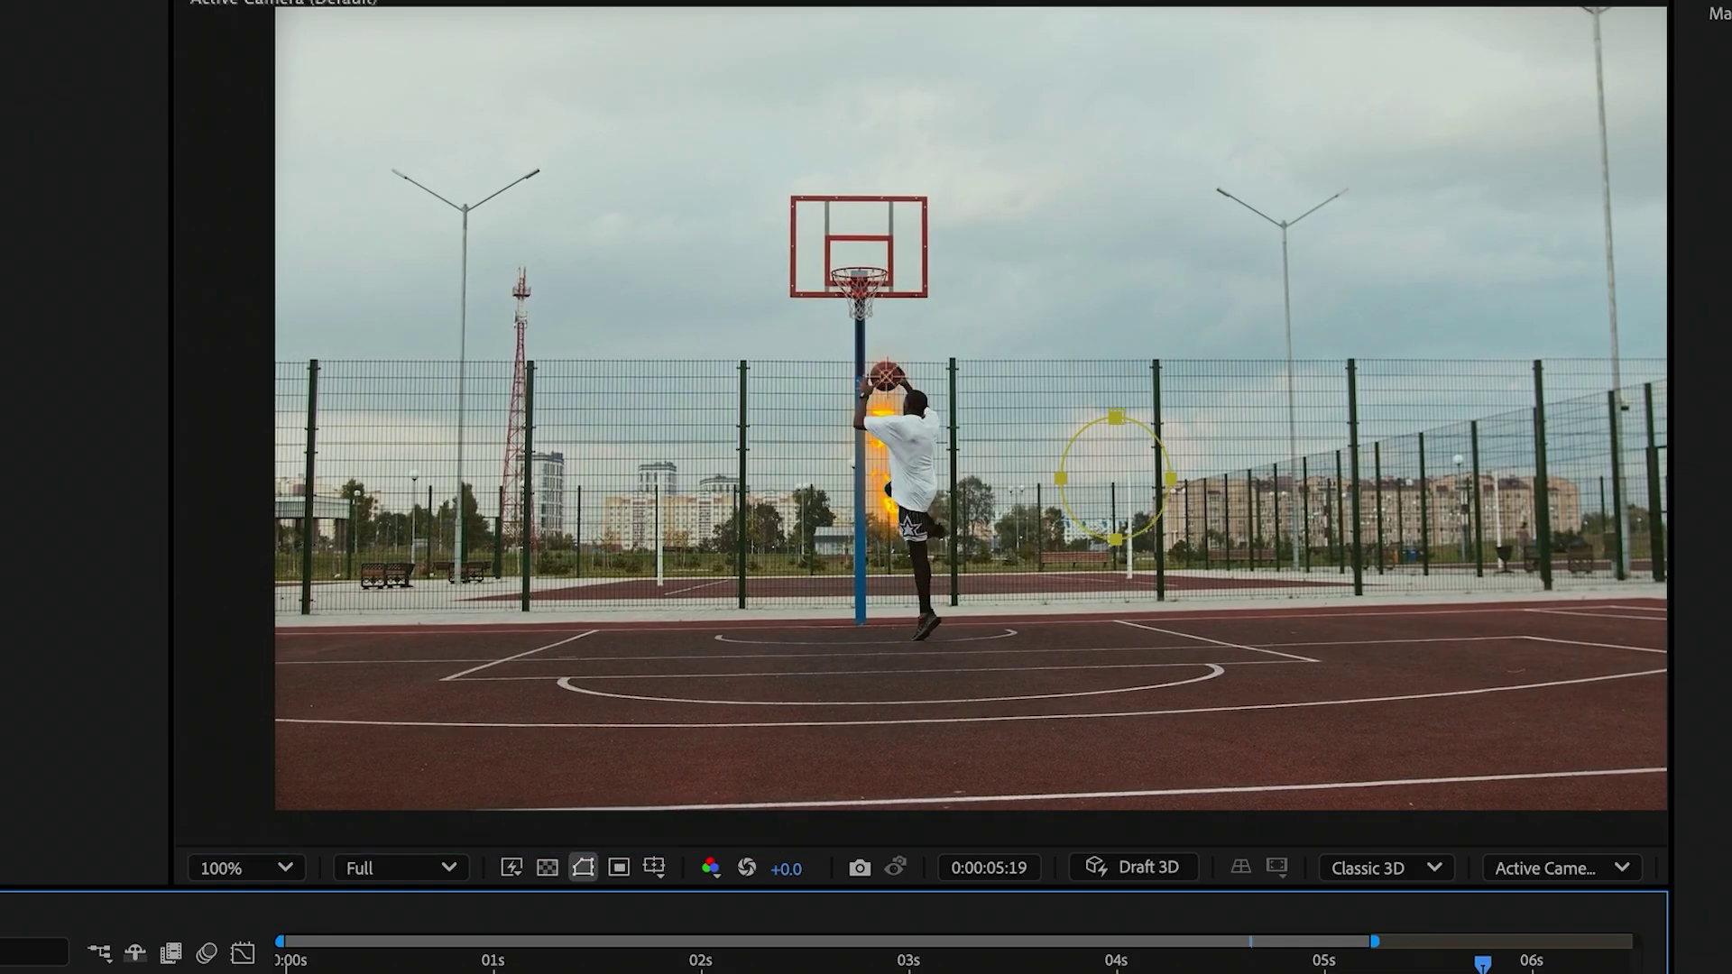
scroll(903, 962, "down", 2)
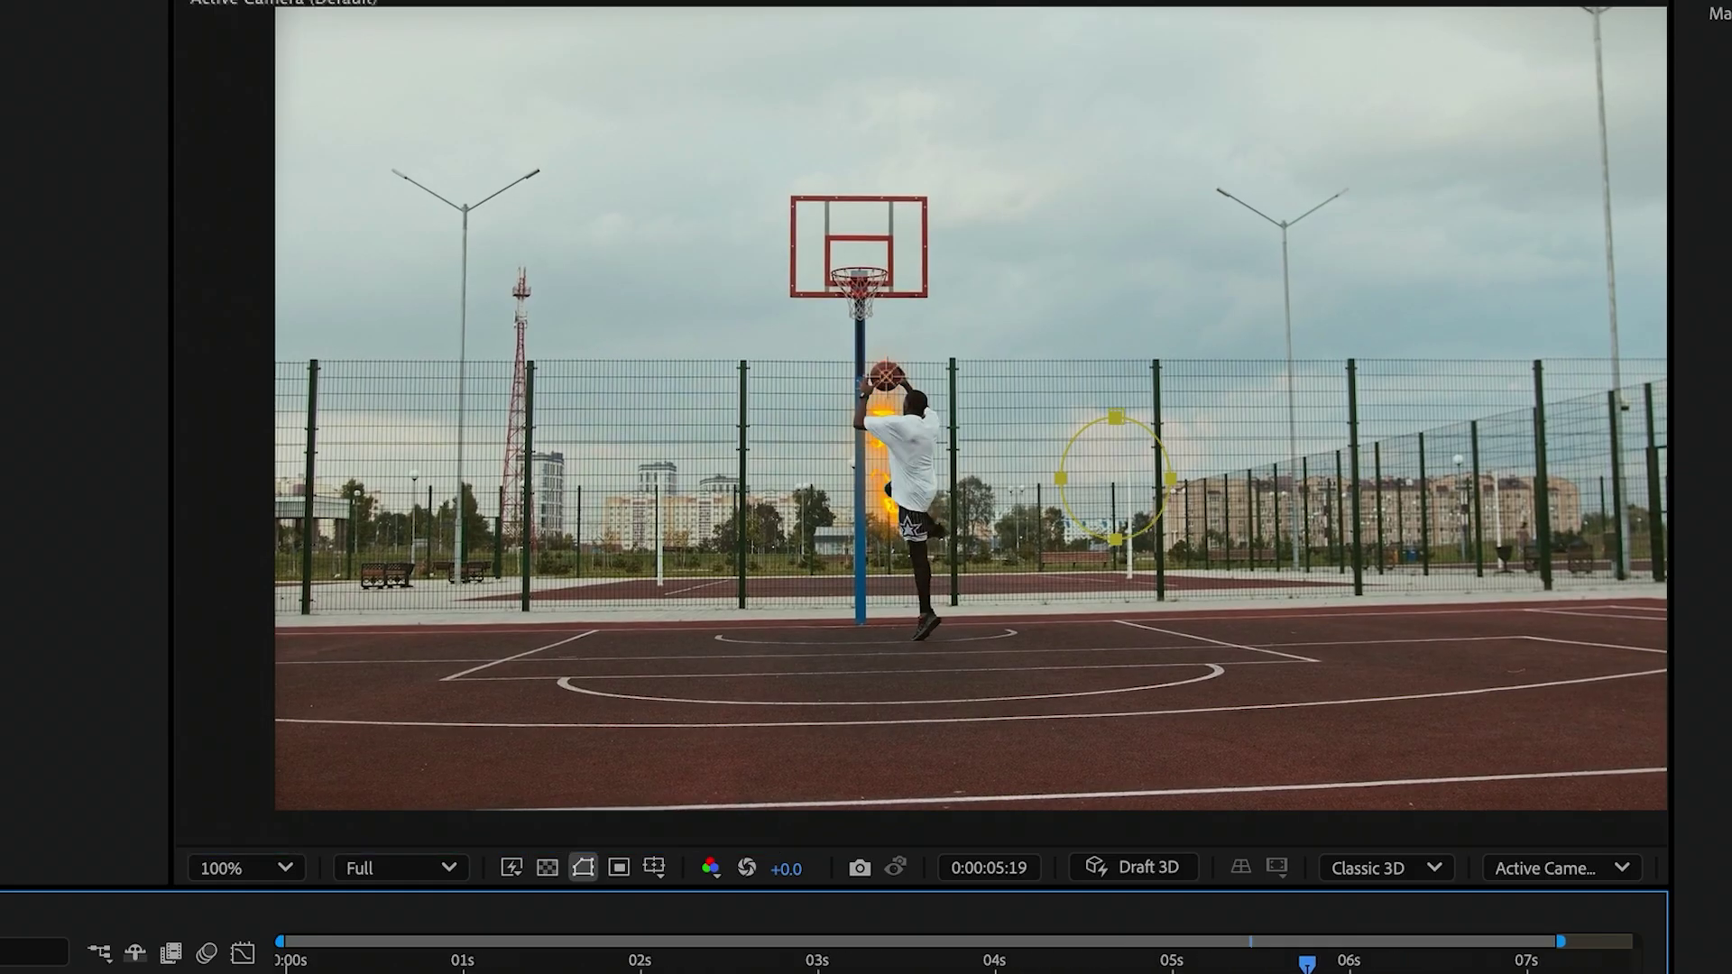
scroll(956, 960, "down", 1)
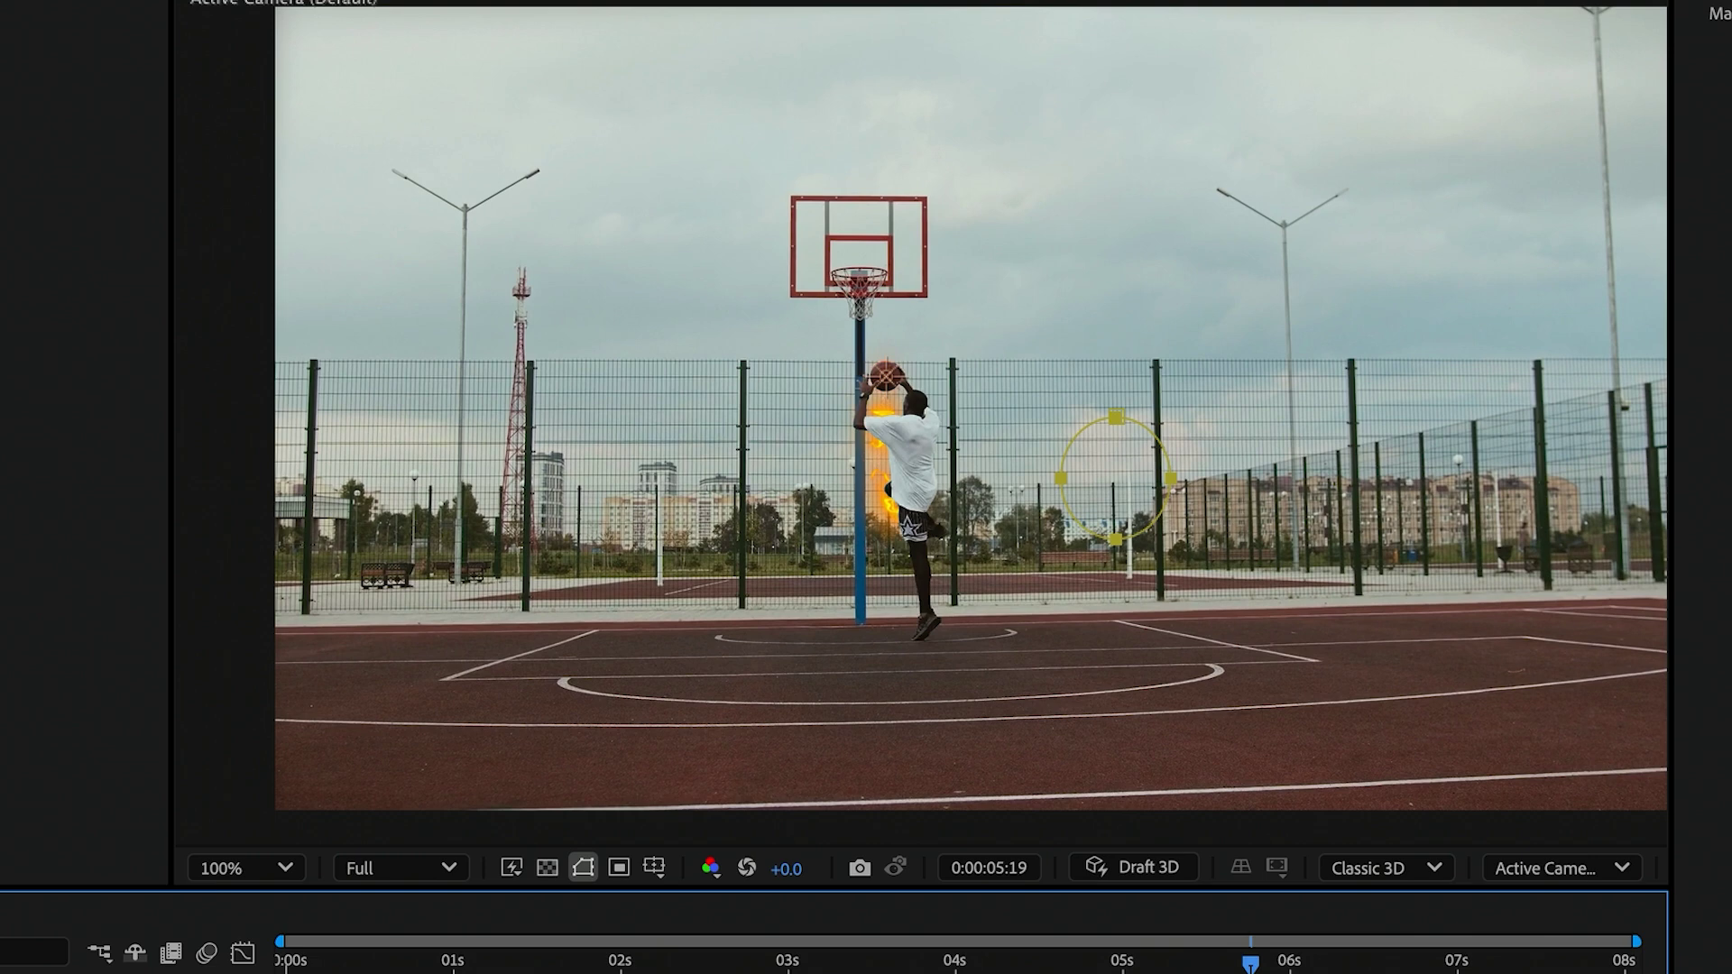
key("Delete")
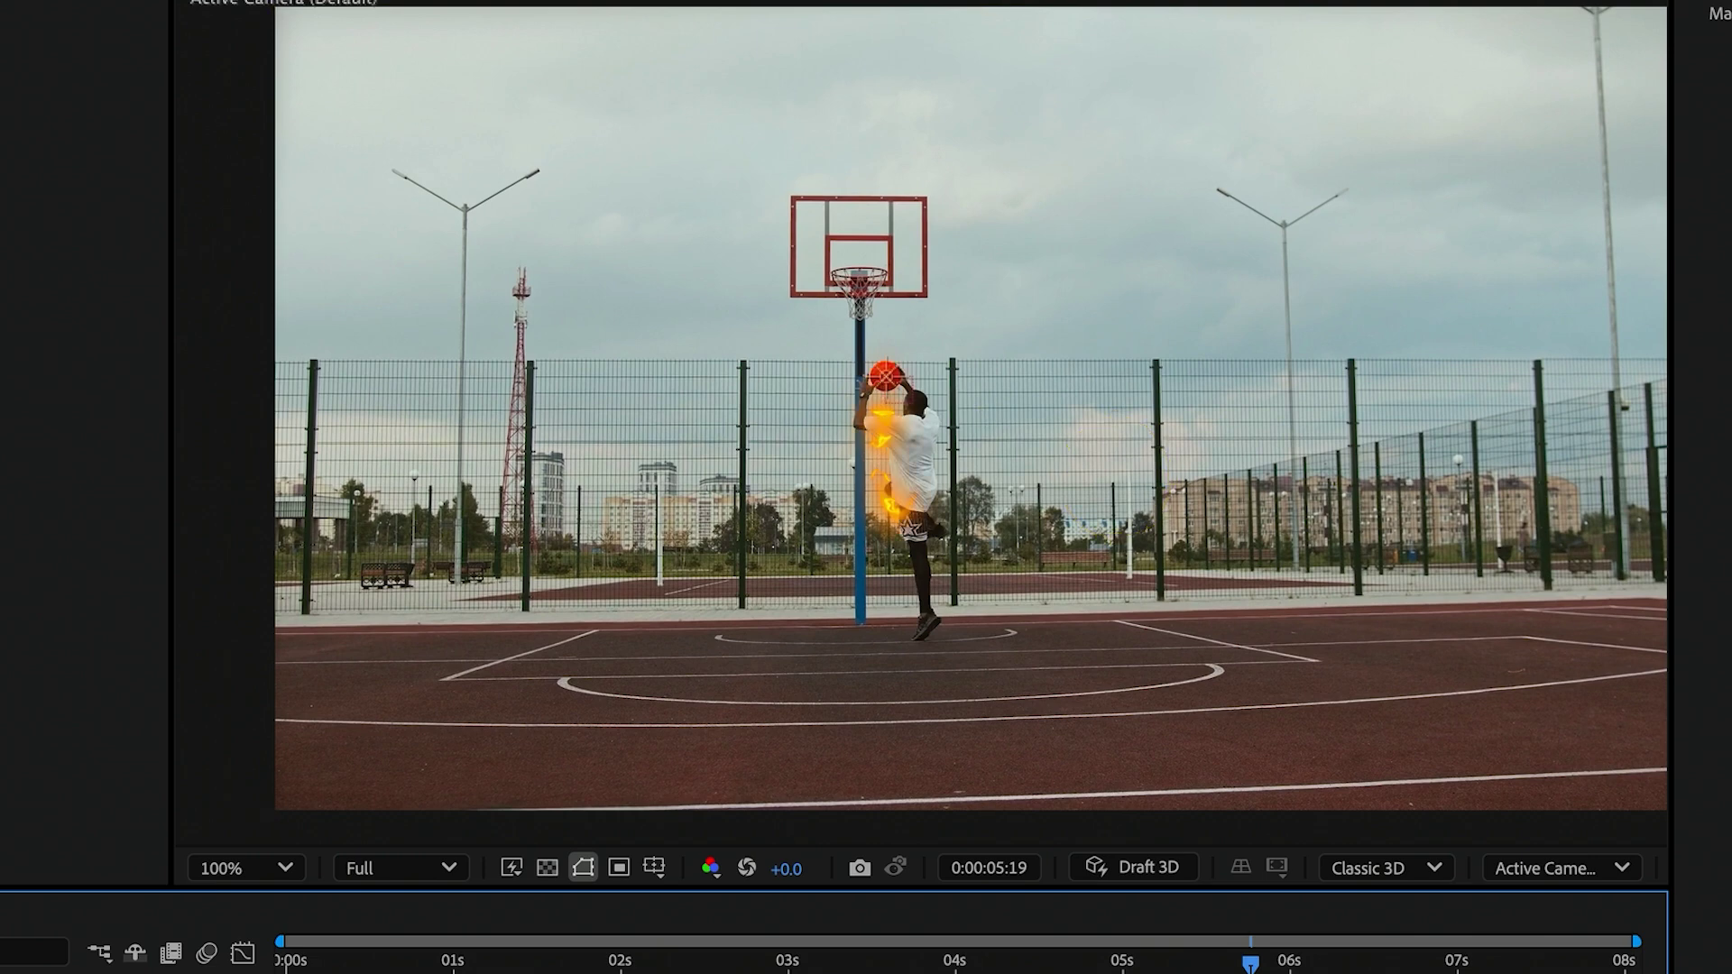
key("ctrl+z")
key("ctrl+shift+z")
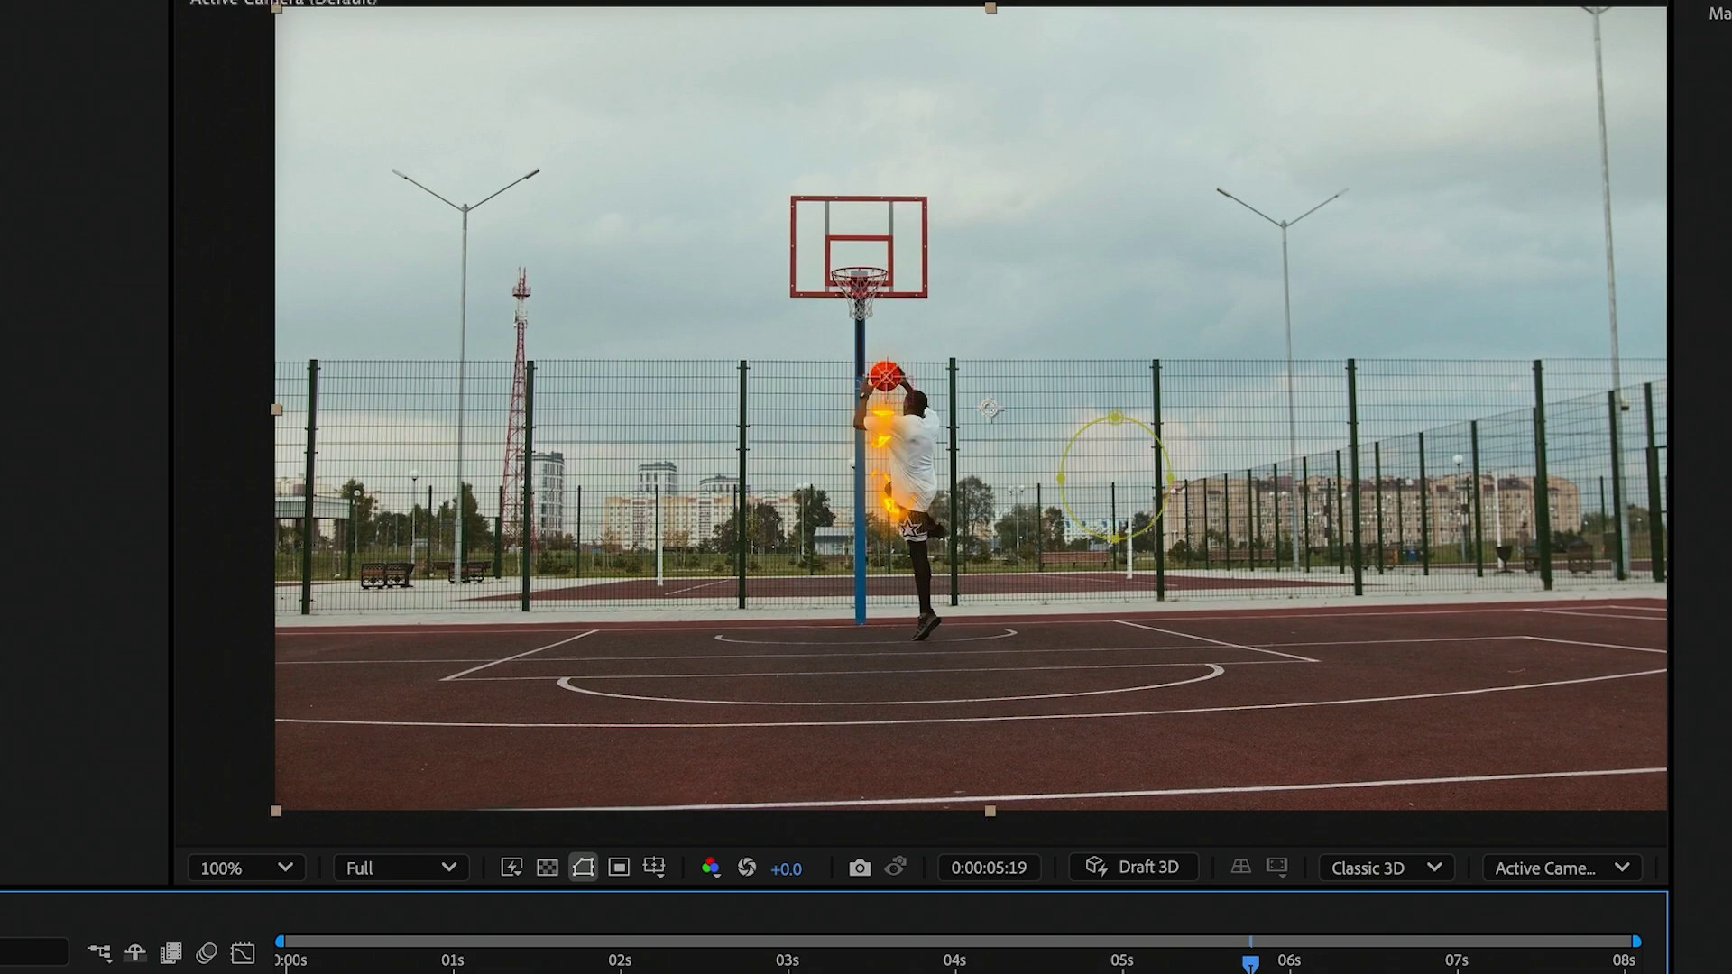
key("ctrl+z")
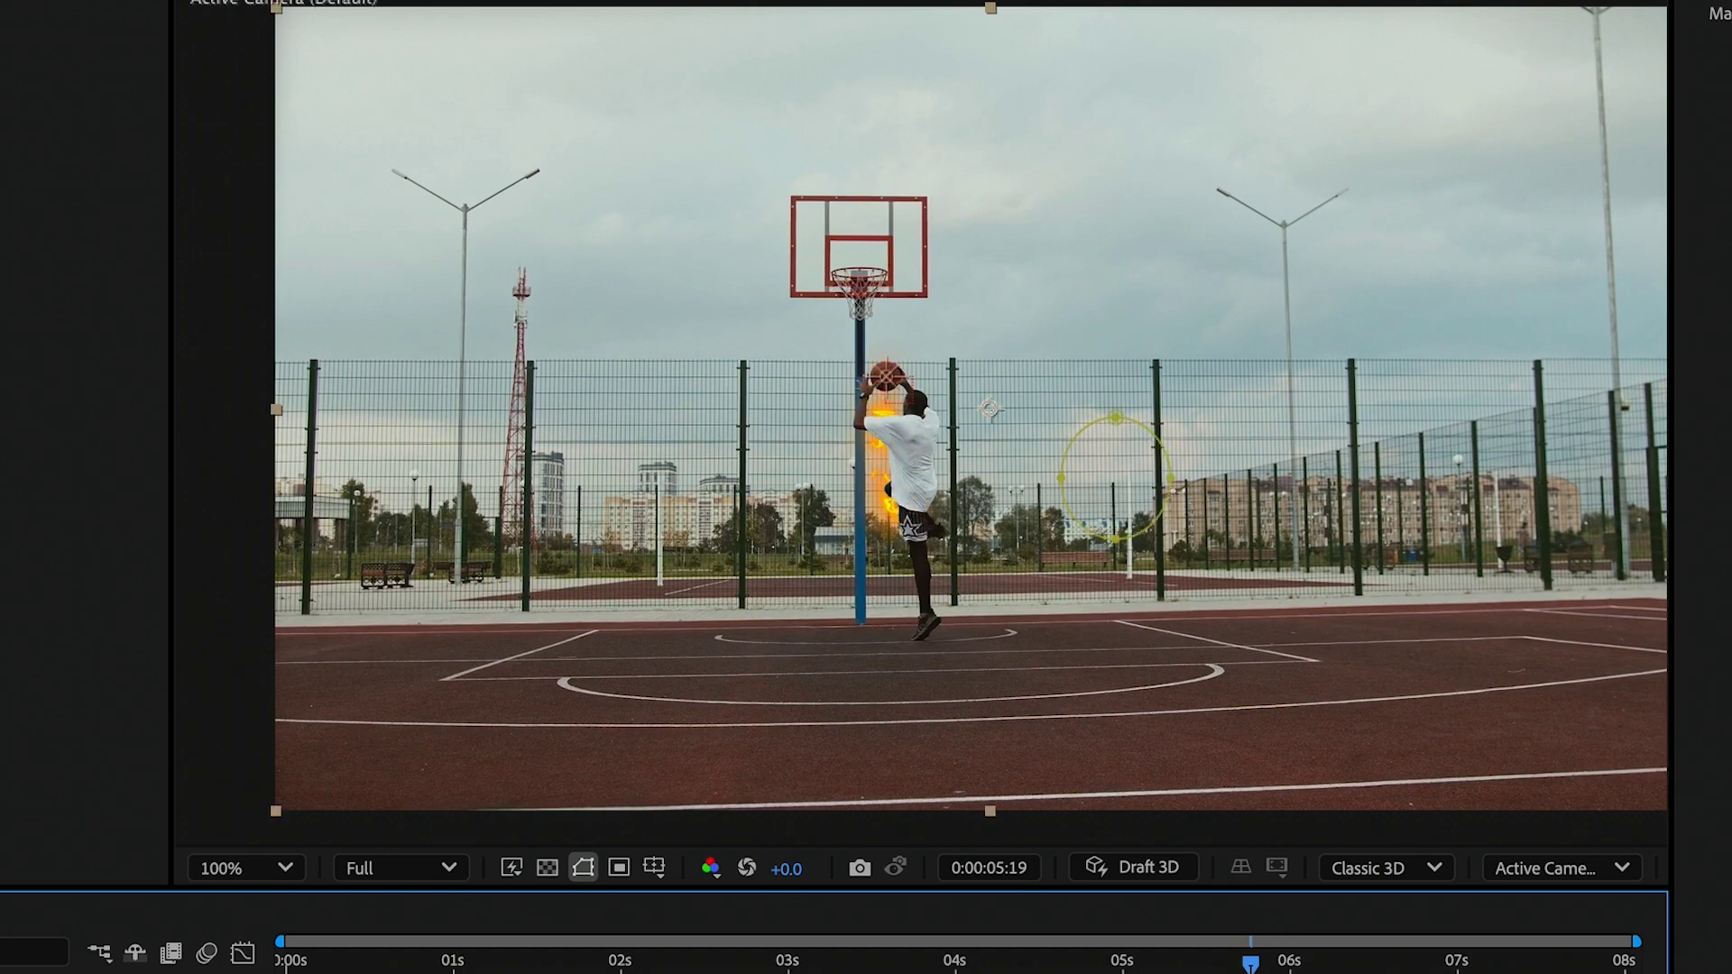
key("ctrl+shift+z")
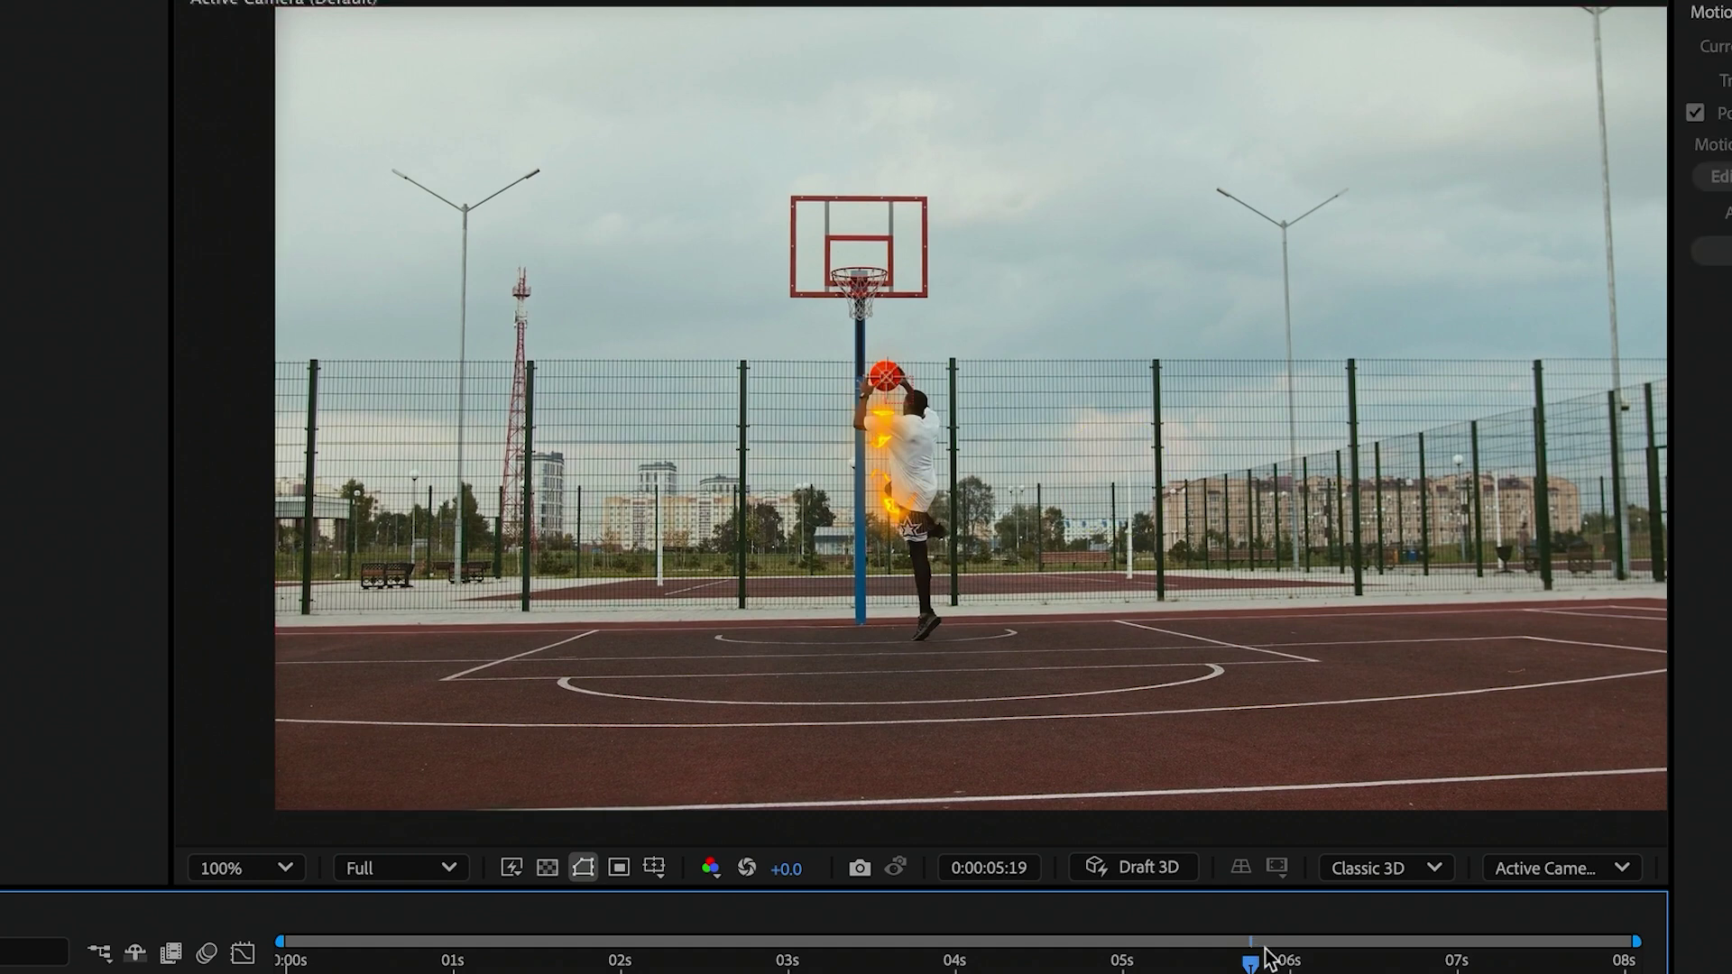
Fade out Player Roto Comp with Opacity keyframes of 100% at 0:00:05:14 and 0% at the layer's end, 0:00:05:21
left_click_drag(1267, 956, 1216, 963)
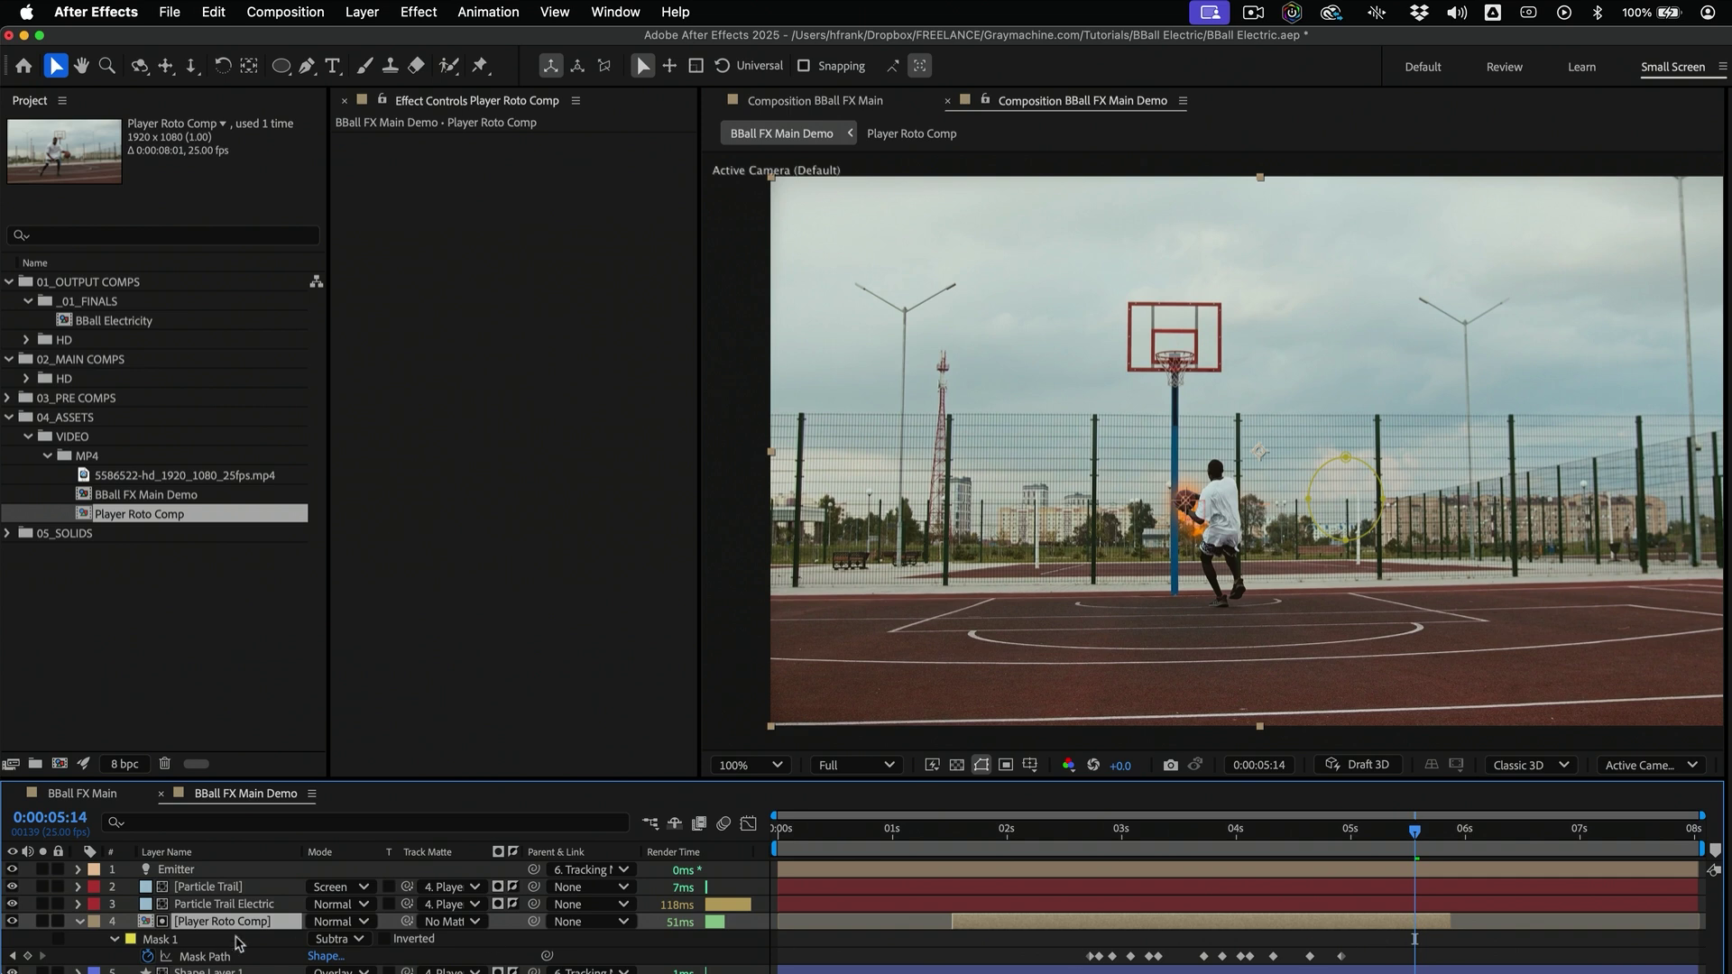
key("t")
left_click(131, 939)
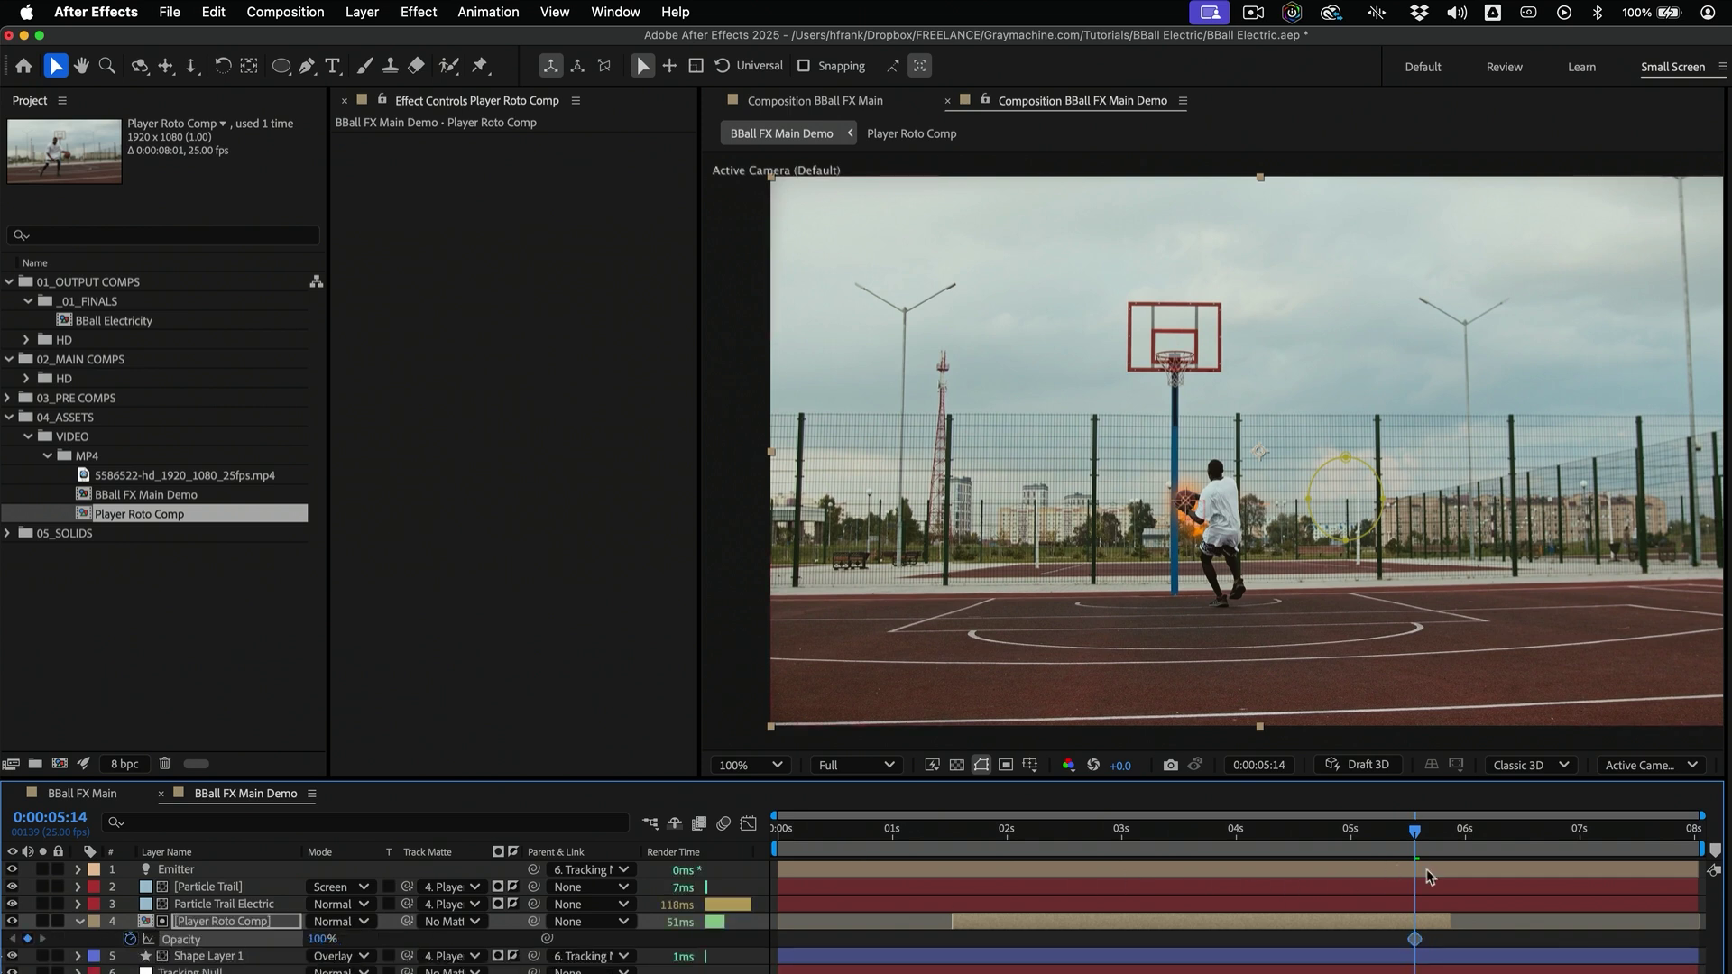
key("o")
left_click(322, 939)
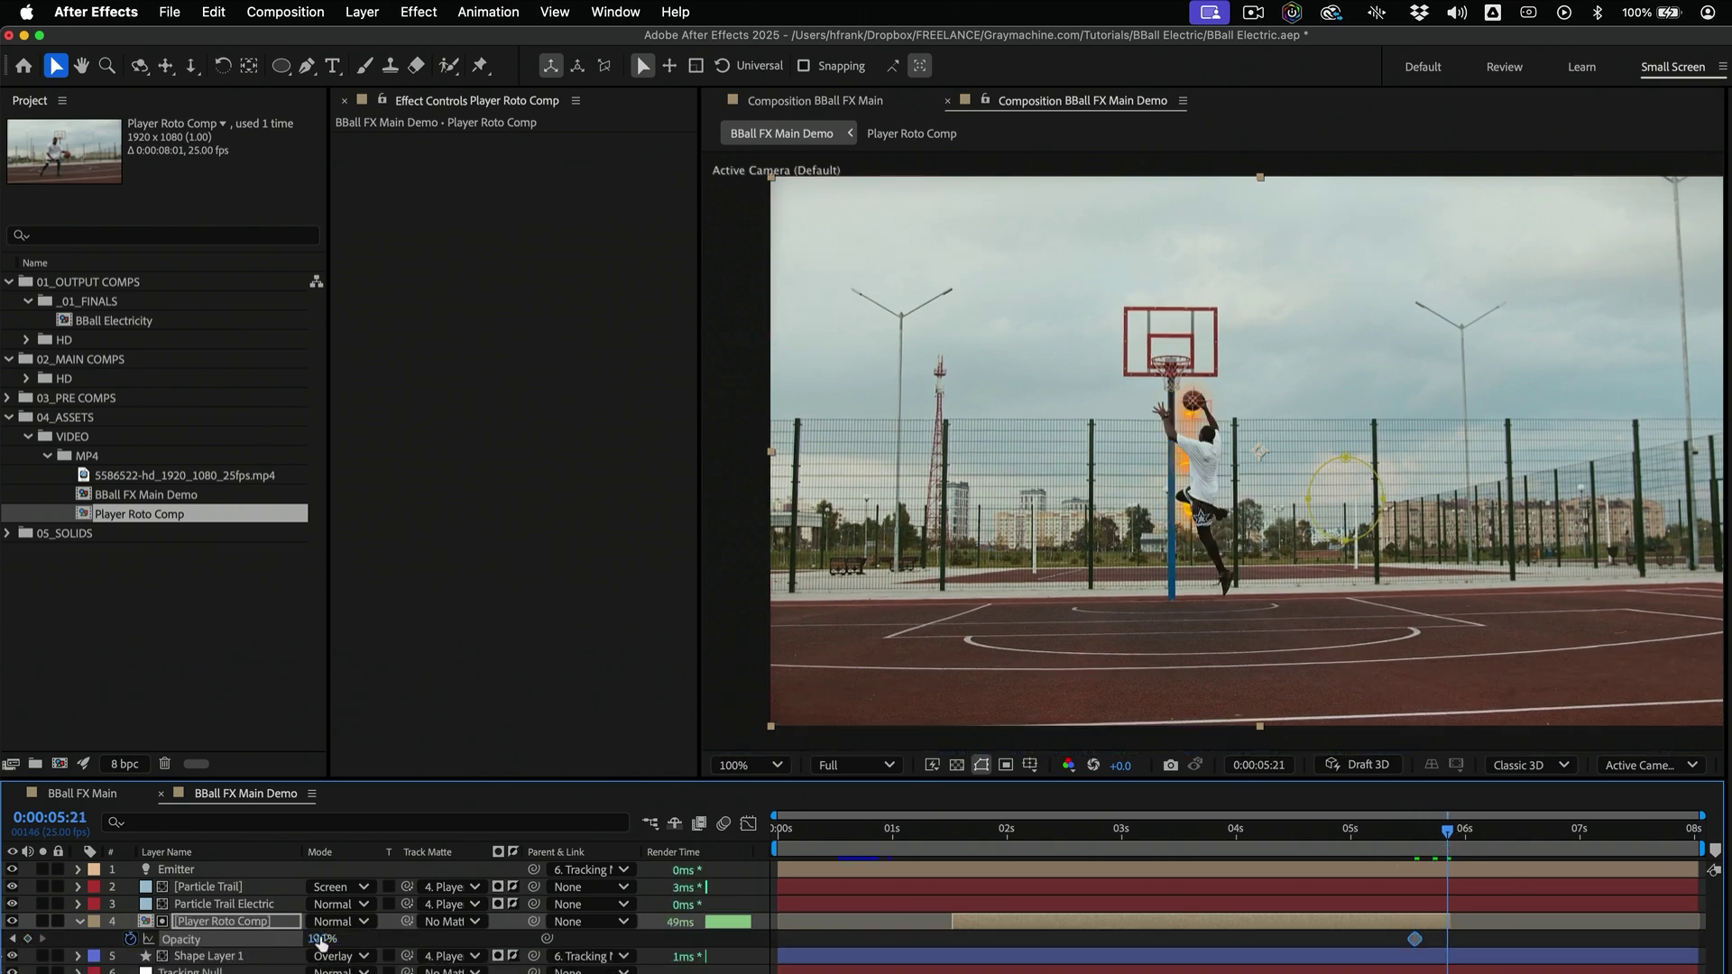
type("0")
key("Return")
Preview the fire trail from the start of BBall FX Main Demo and check the isolated player inside Player Roto Comp
left_click(1399, 825)
left_click_drag(1399, 828, 754, 894)
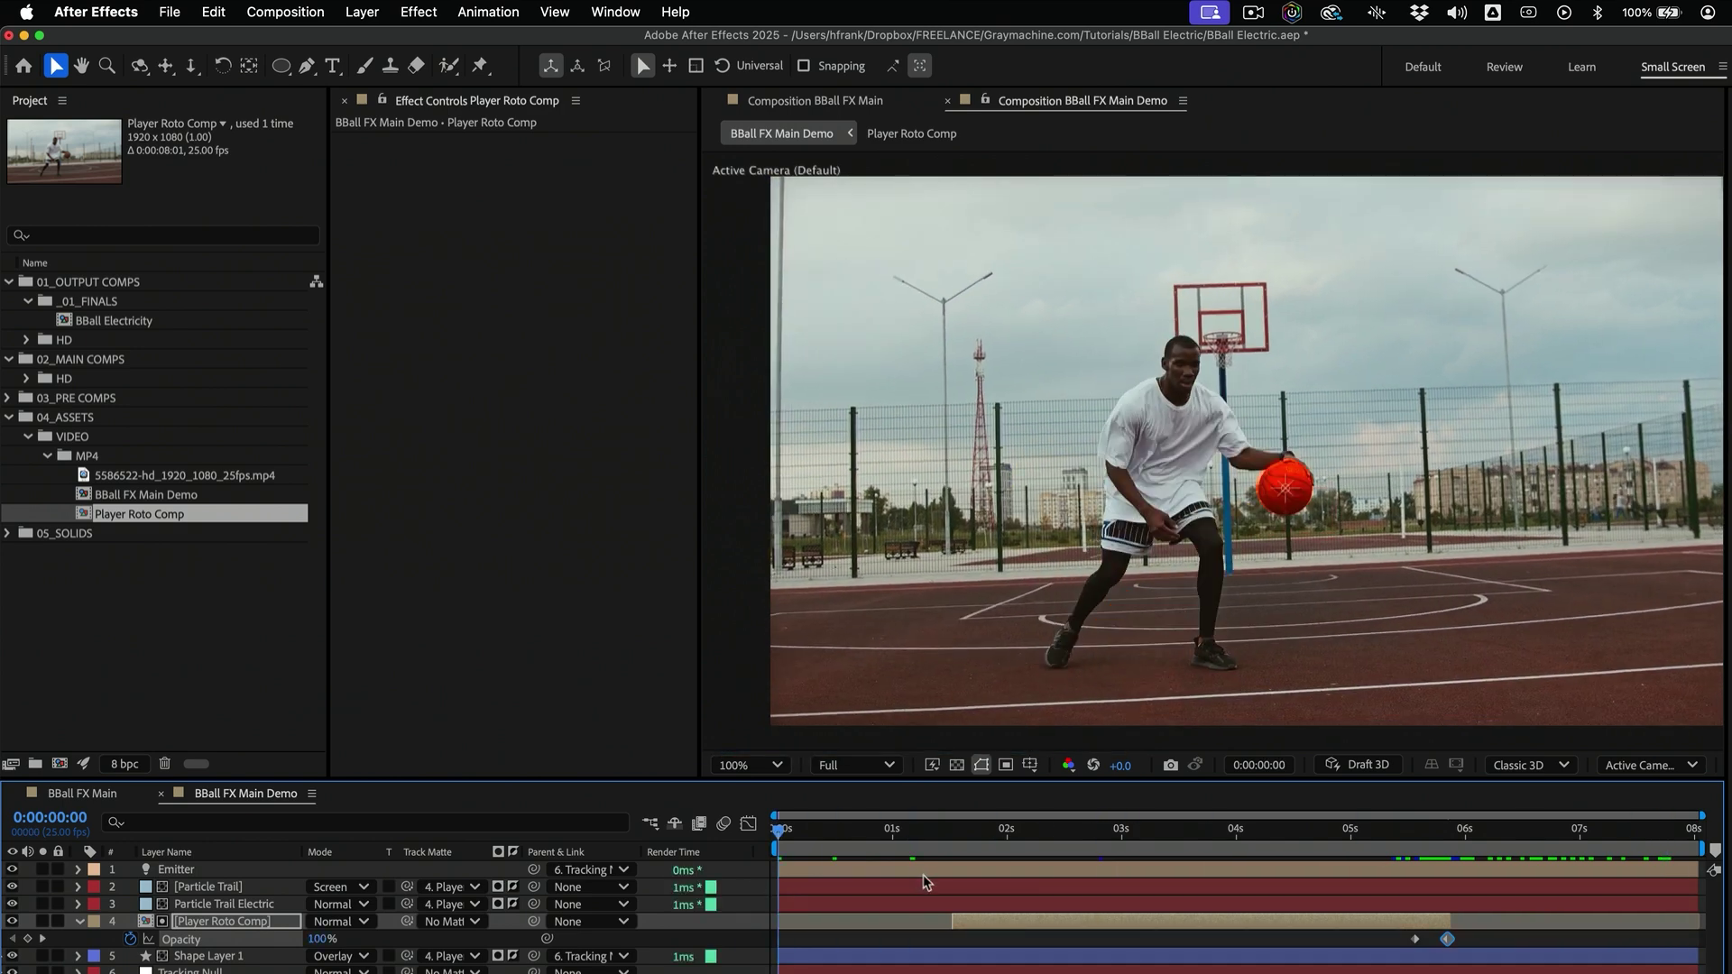
key("space")
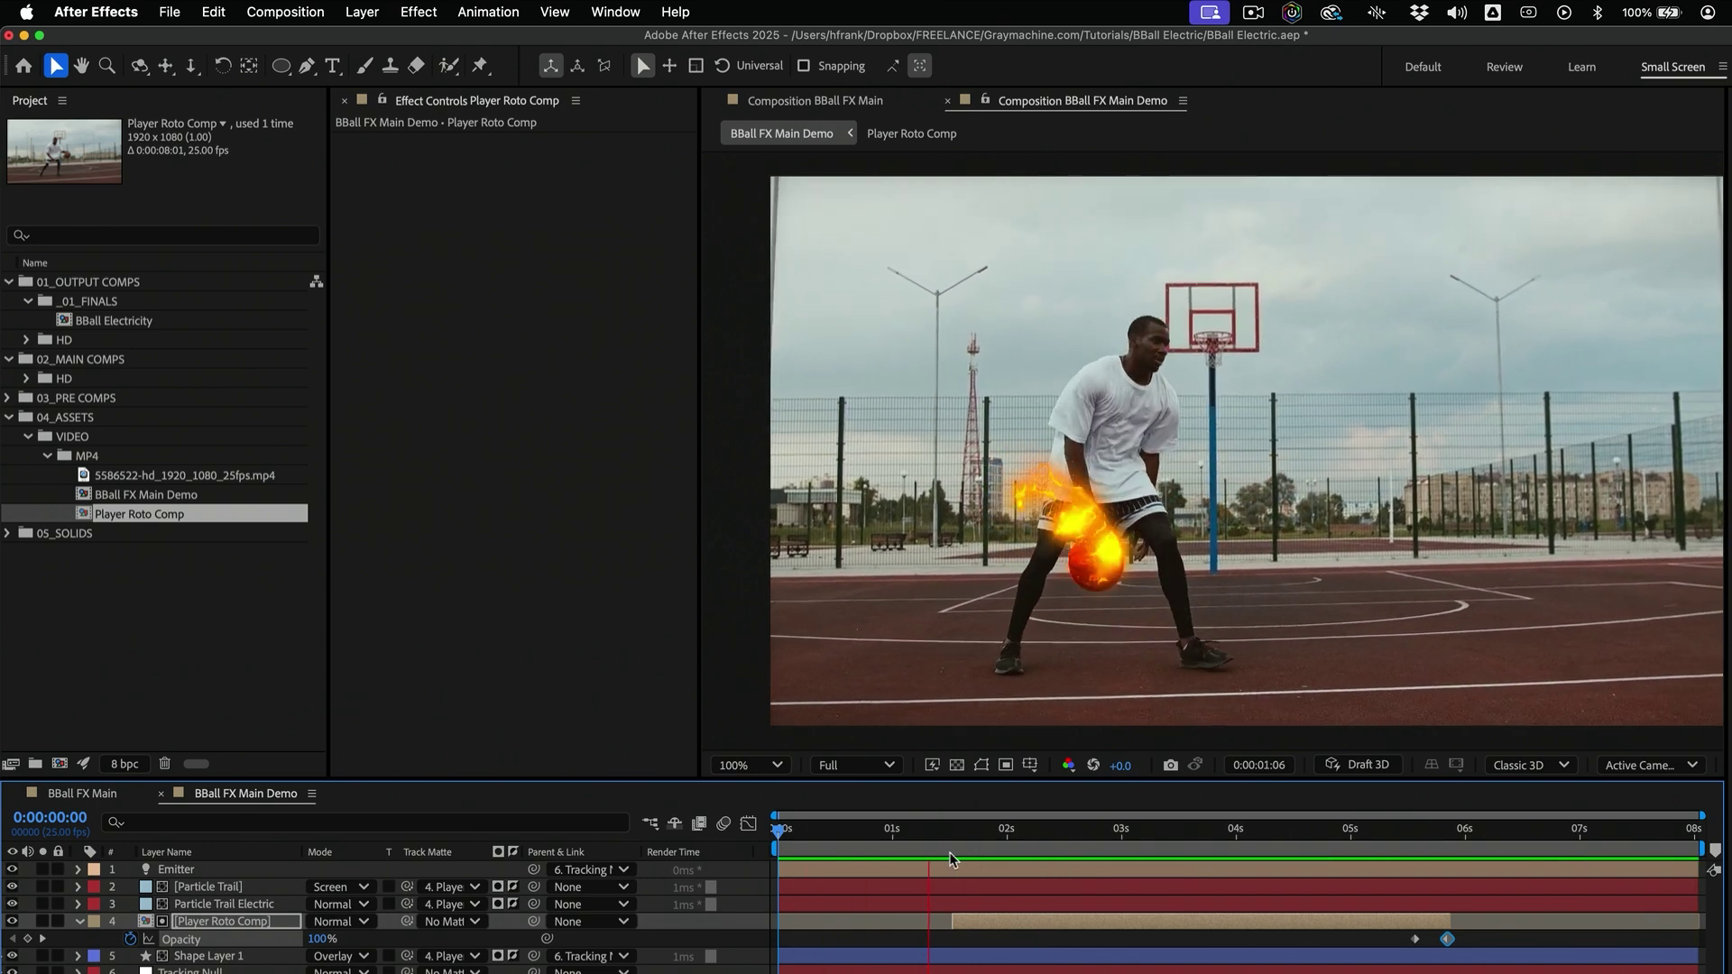
key("space")
left_click_drag(971, 836, 1079, 855)
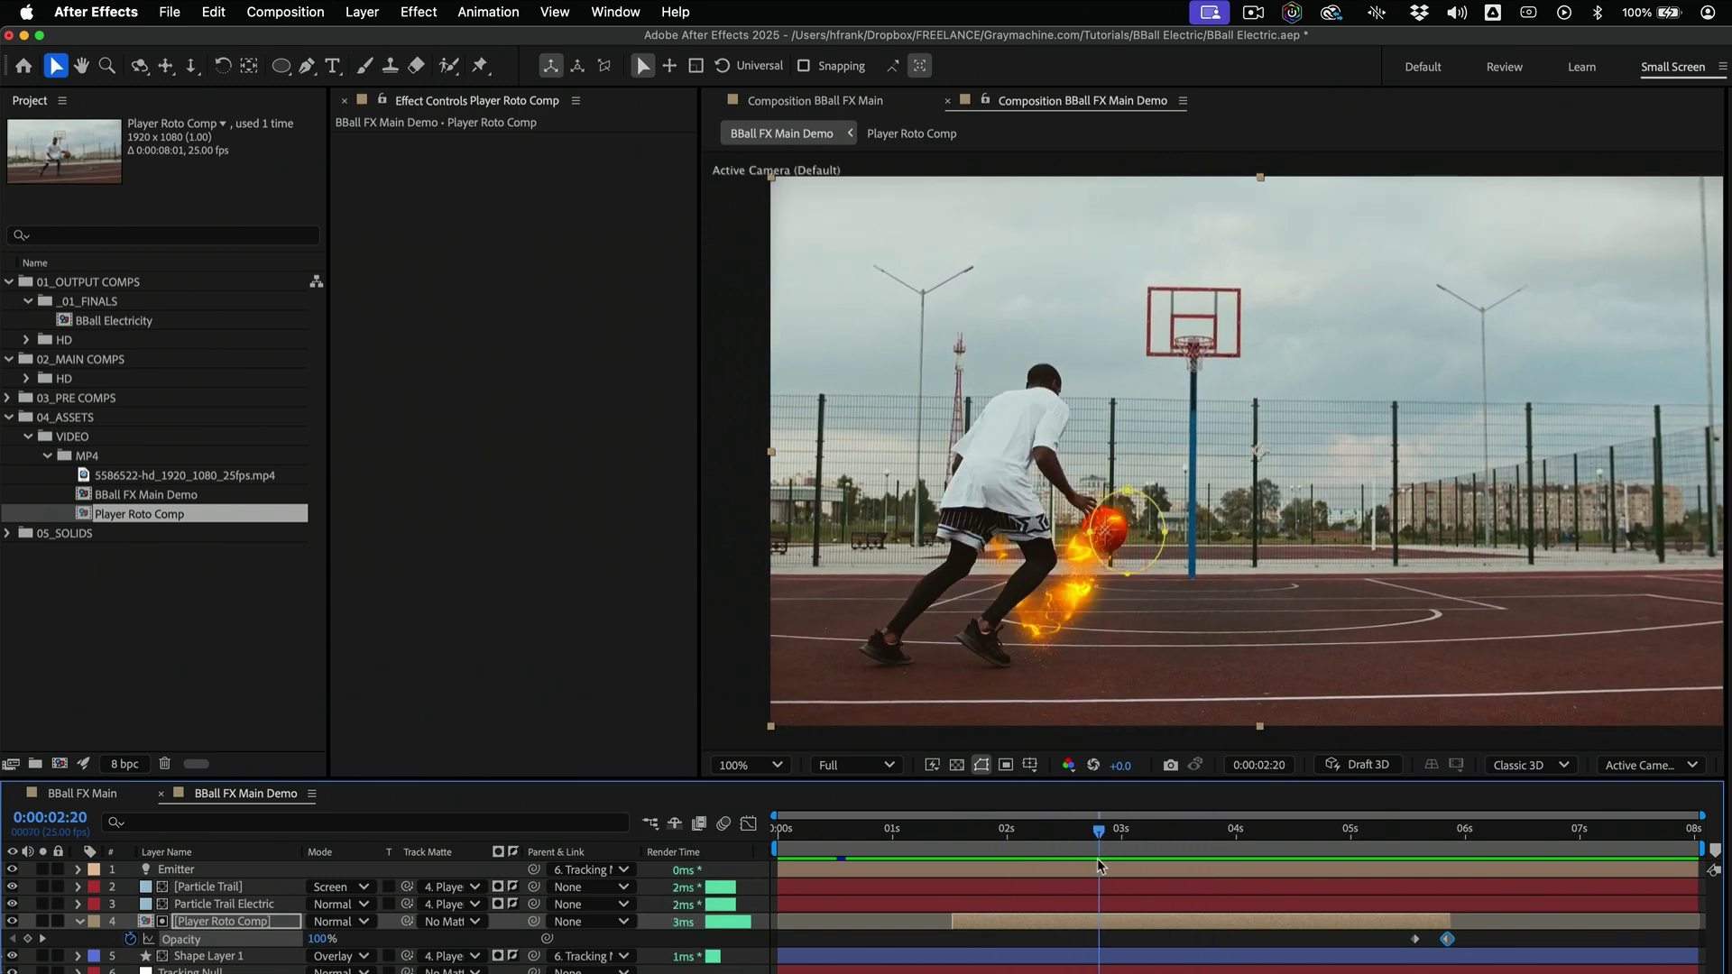
double_click(232, 920)
left_click_drag(961, 828, 1008, 905)
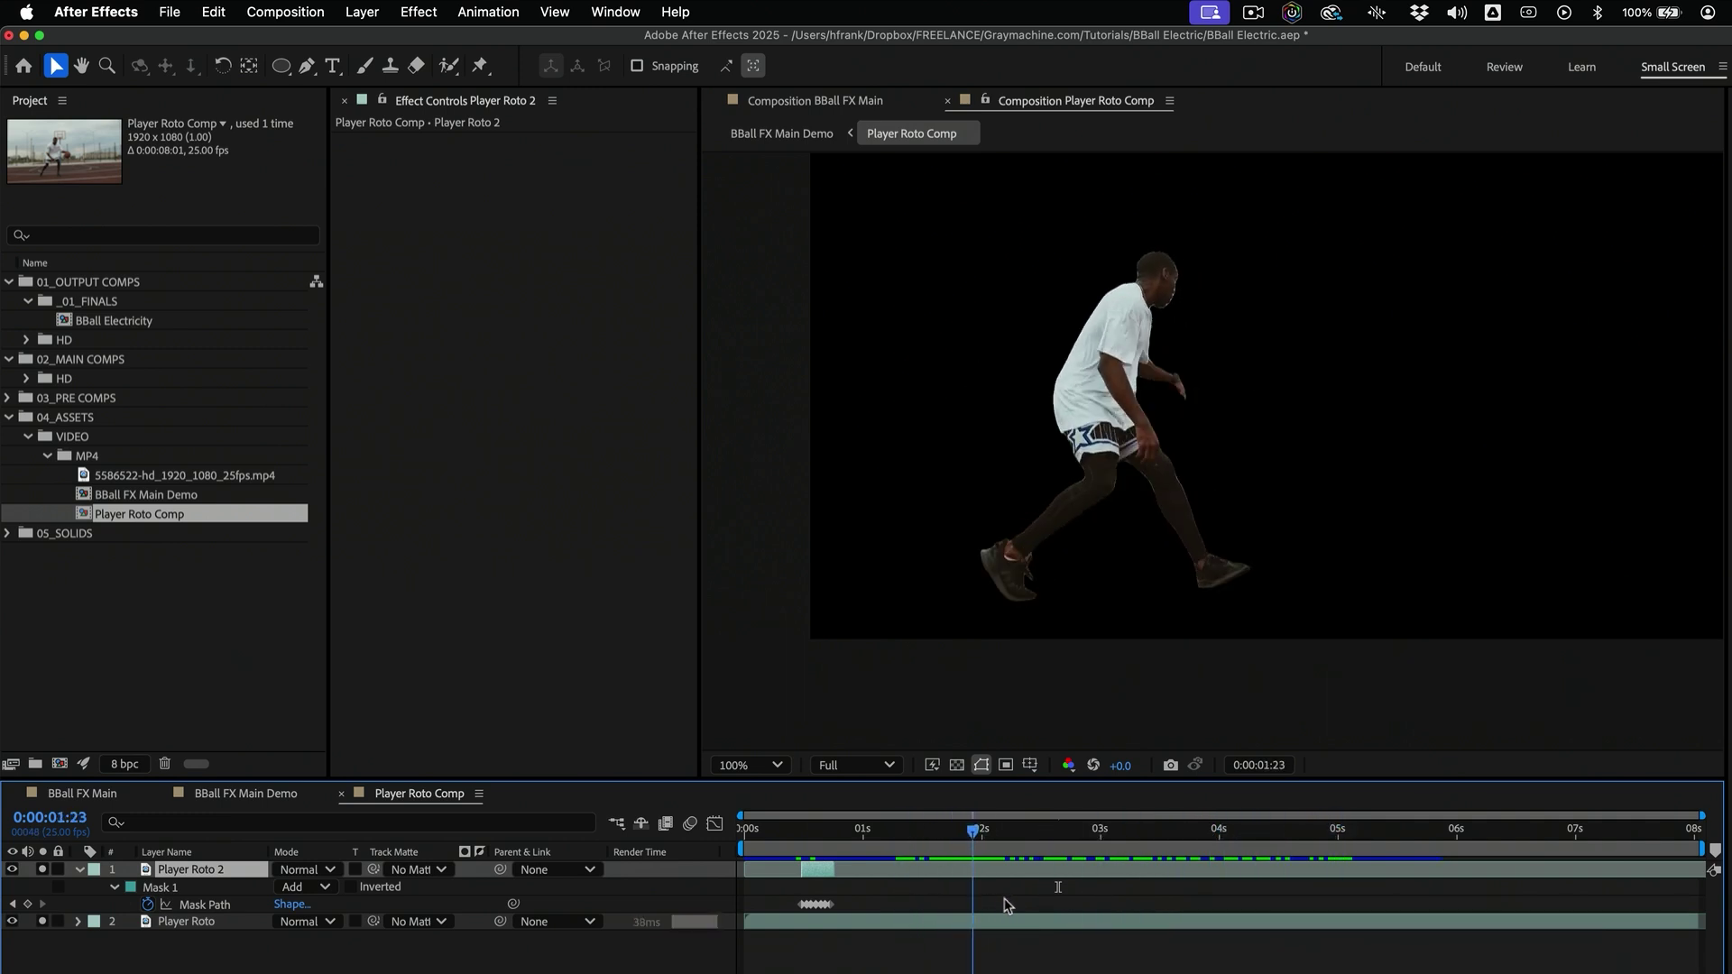
key("space")
left_click(232, 796)
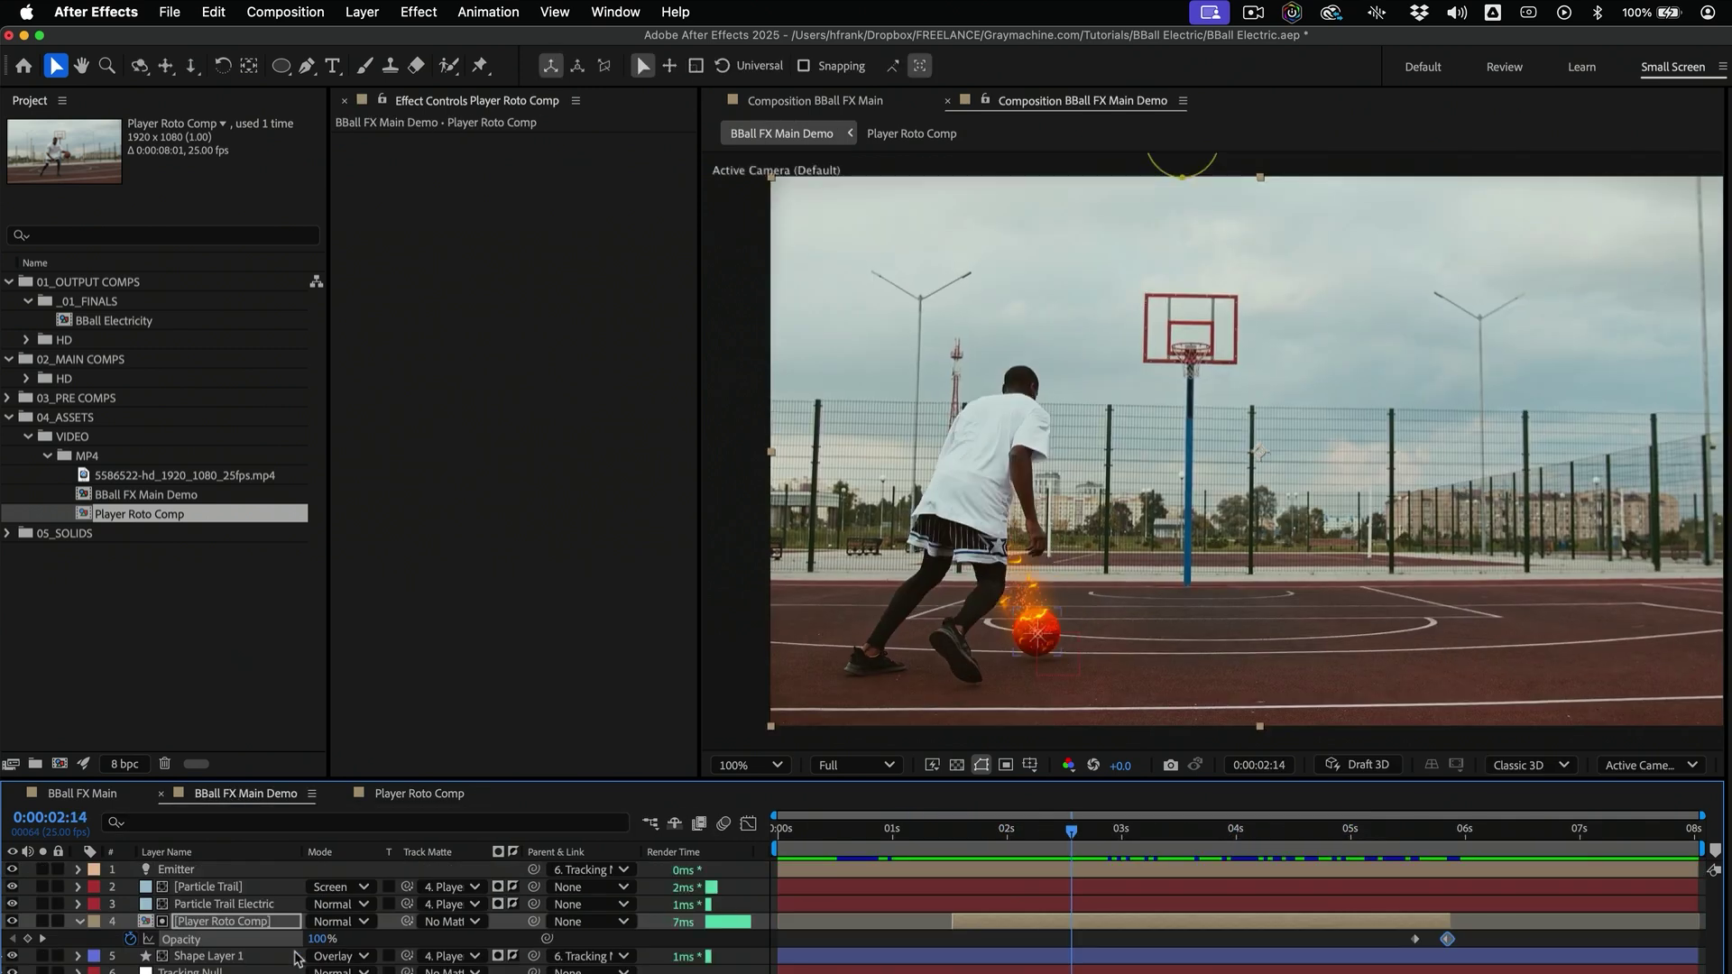
Solo and duplicate the Player Roto Comp layer, and extend the copy over the full length of the composition
left_click(42, 921)
left_click_drag(1024, 828, 974, 843)
left_click(189, 923)
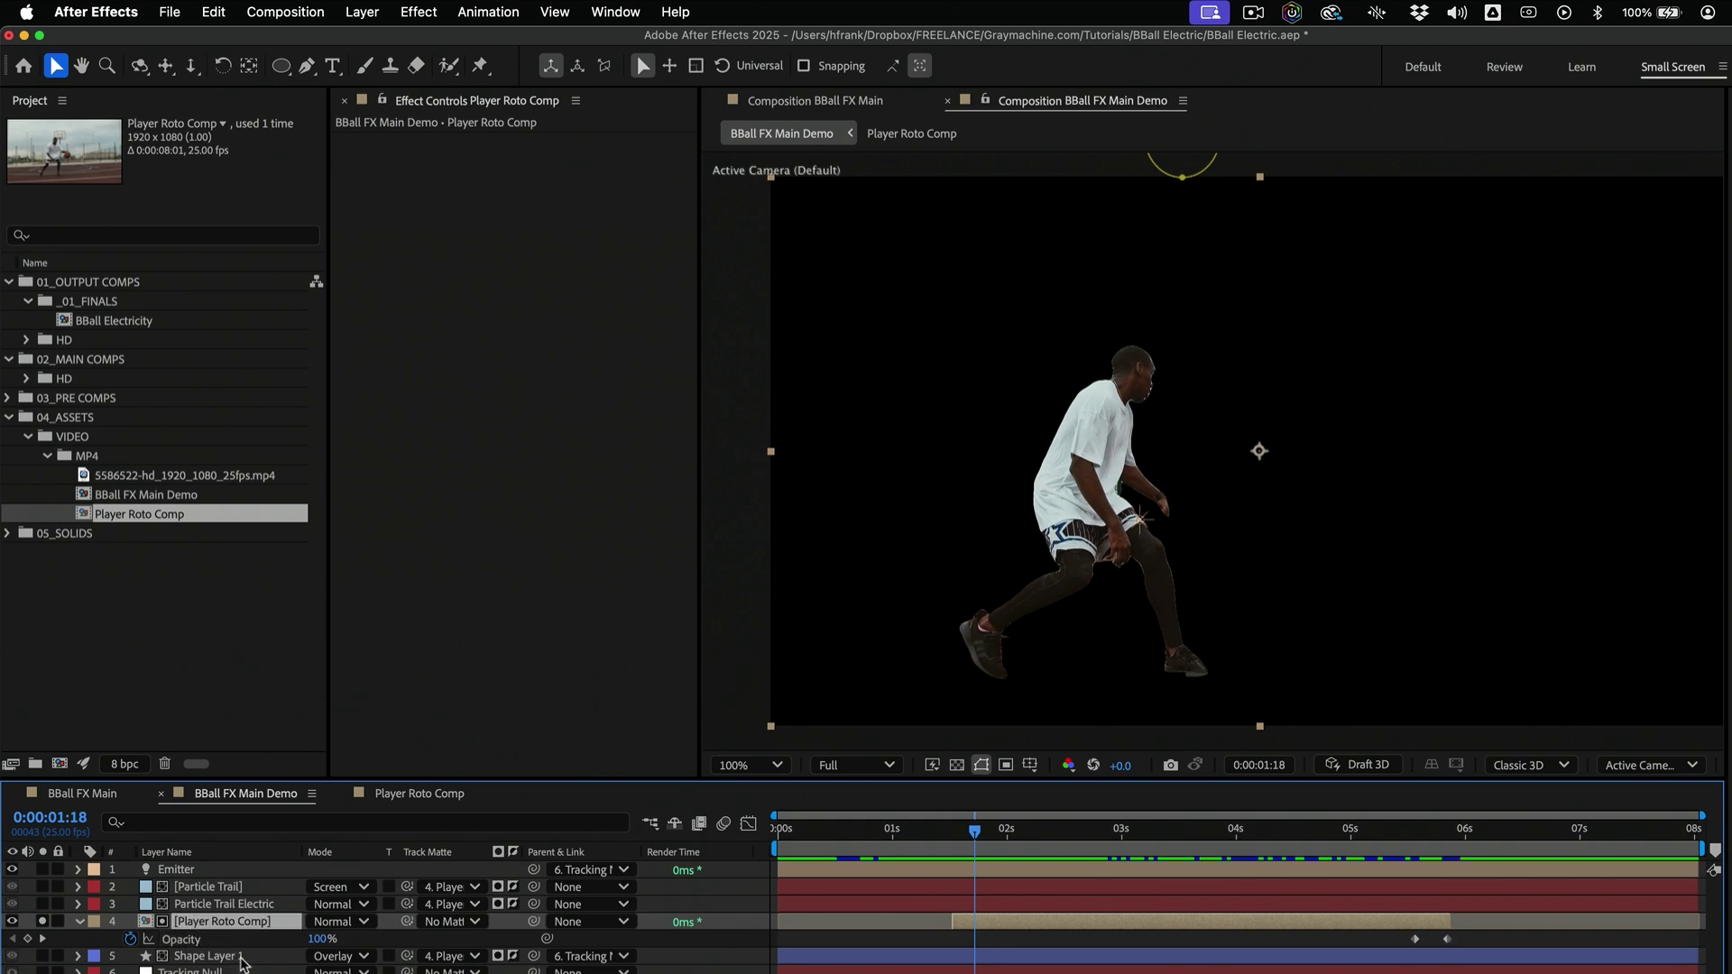
key("super+d")
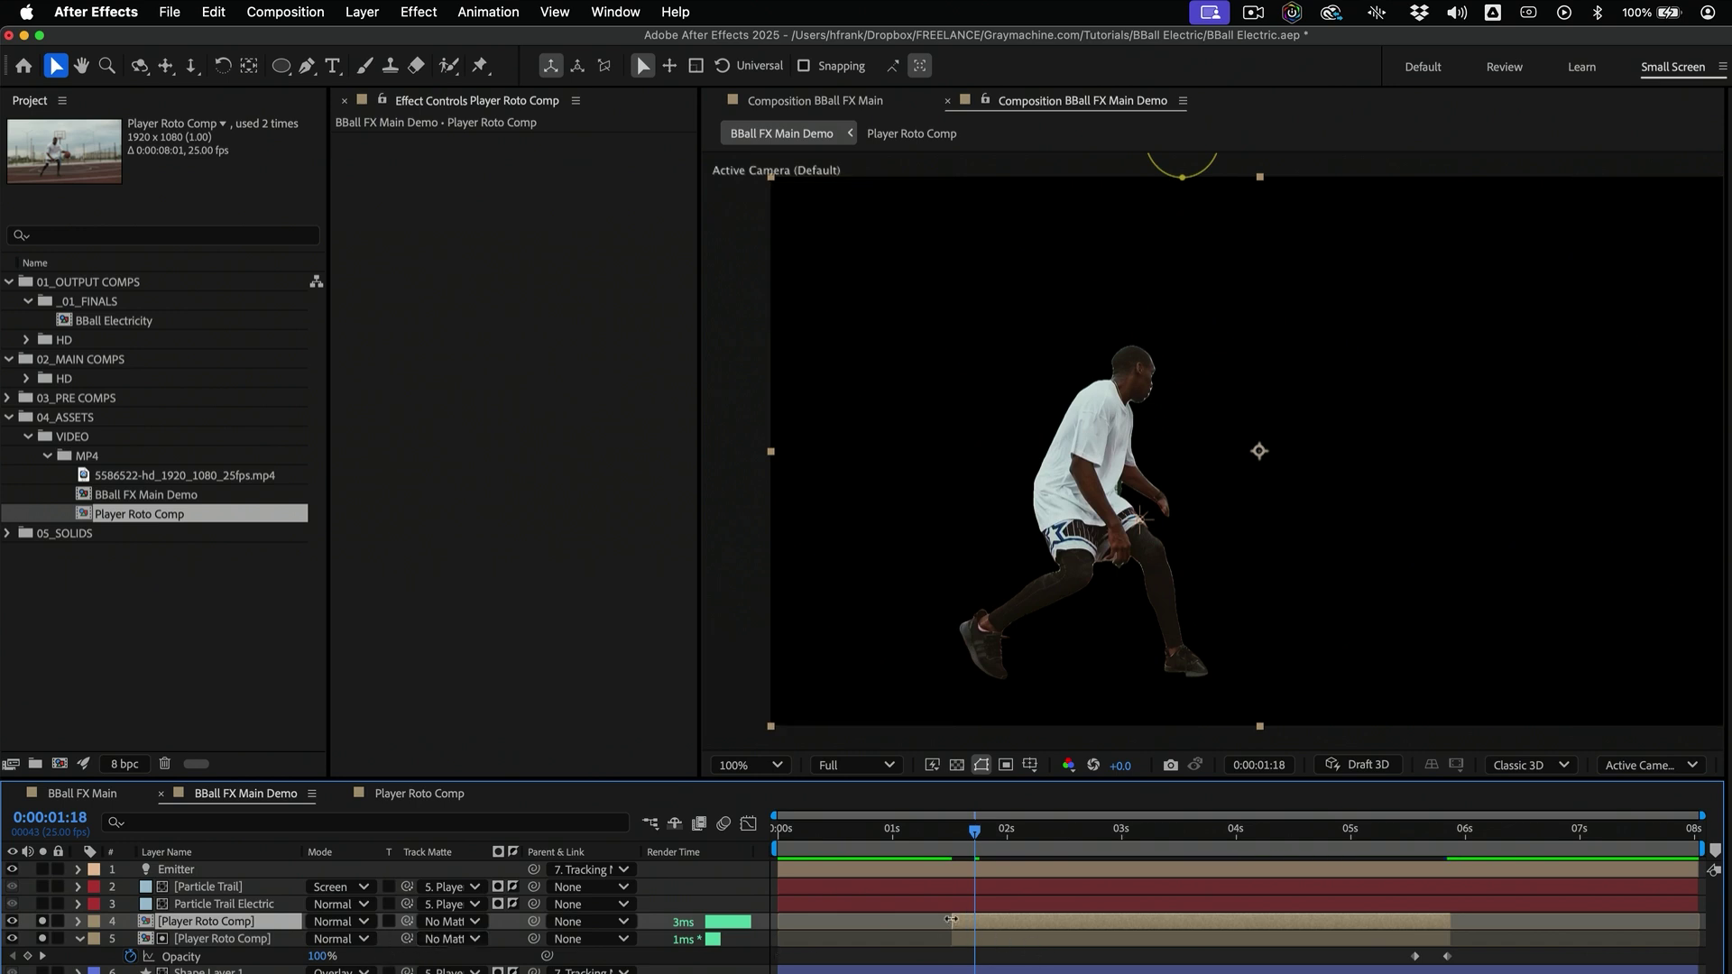
left_click_drag(952, 921, 778, 921)
left_click_drag(1454, 919, 1698, 919)
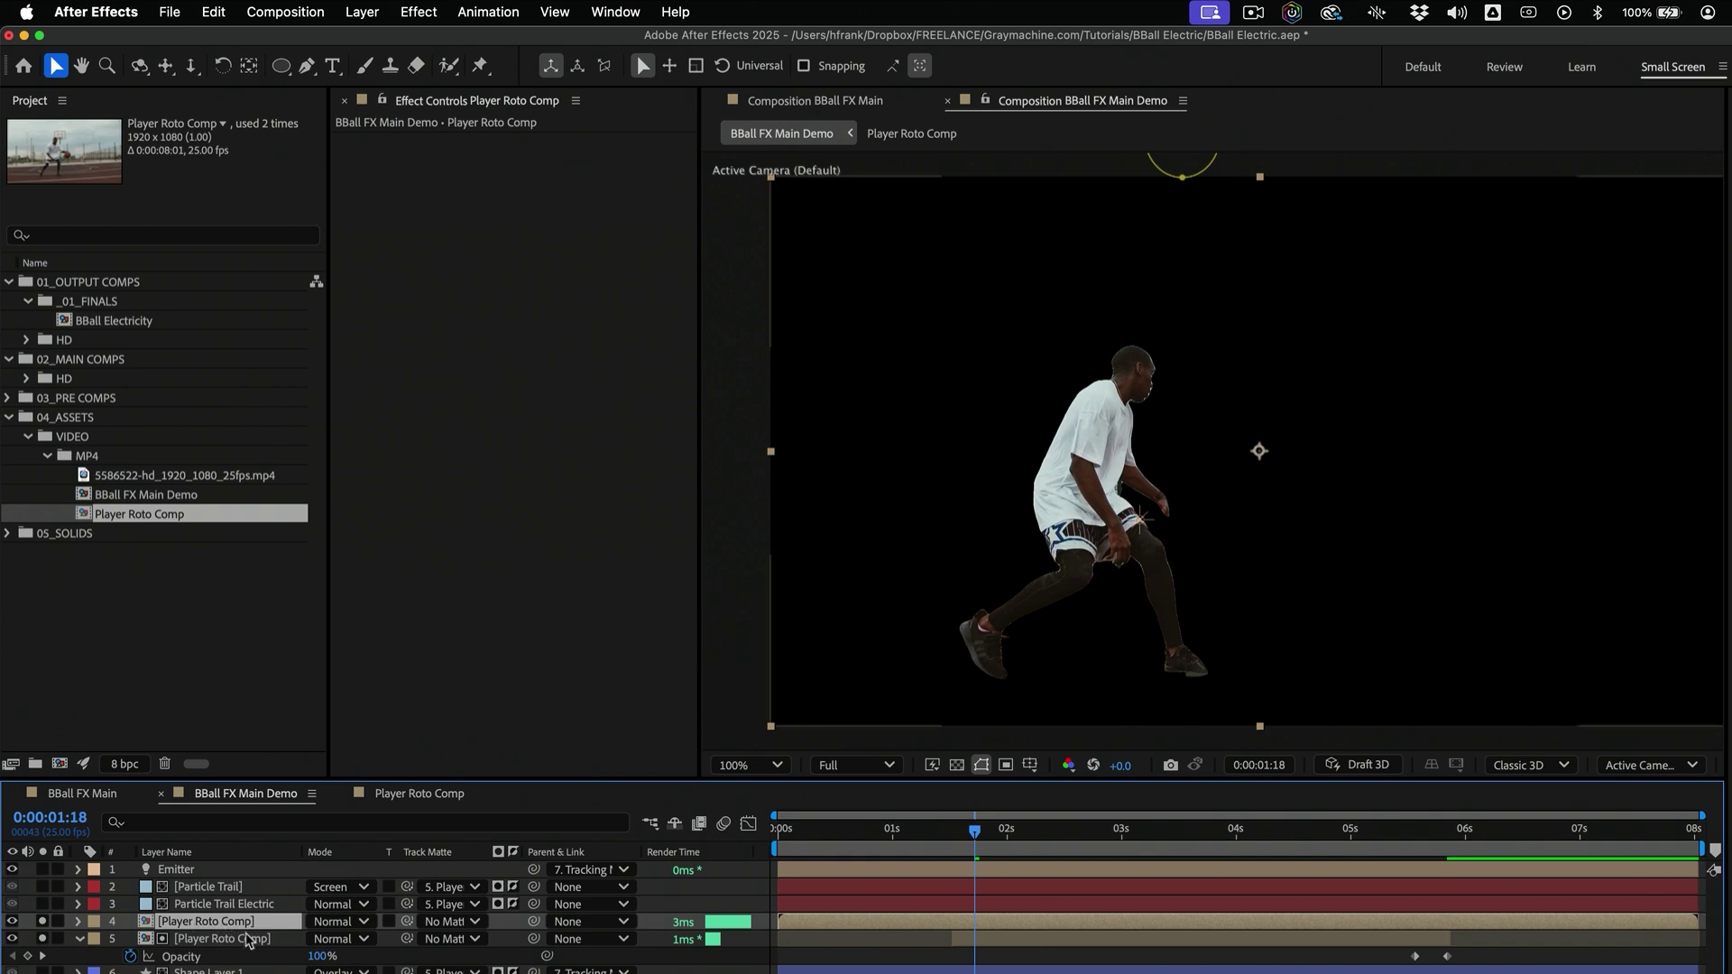
Rename the duplicated layer Player Stylized and turn off solo for both player layers
key("Return")
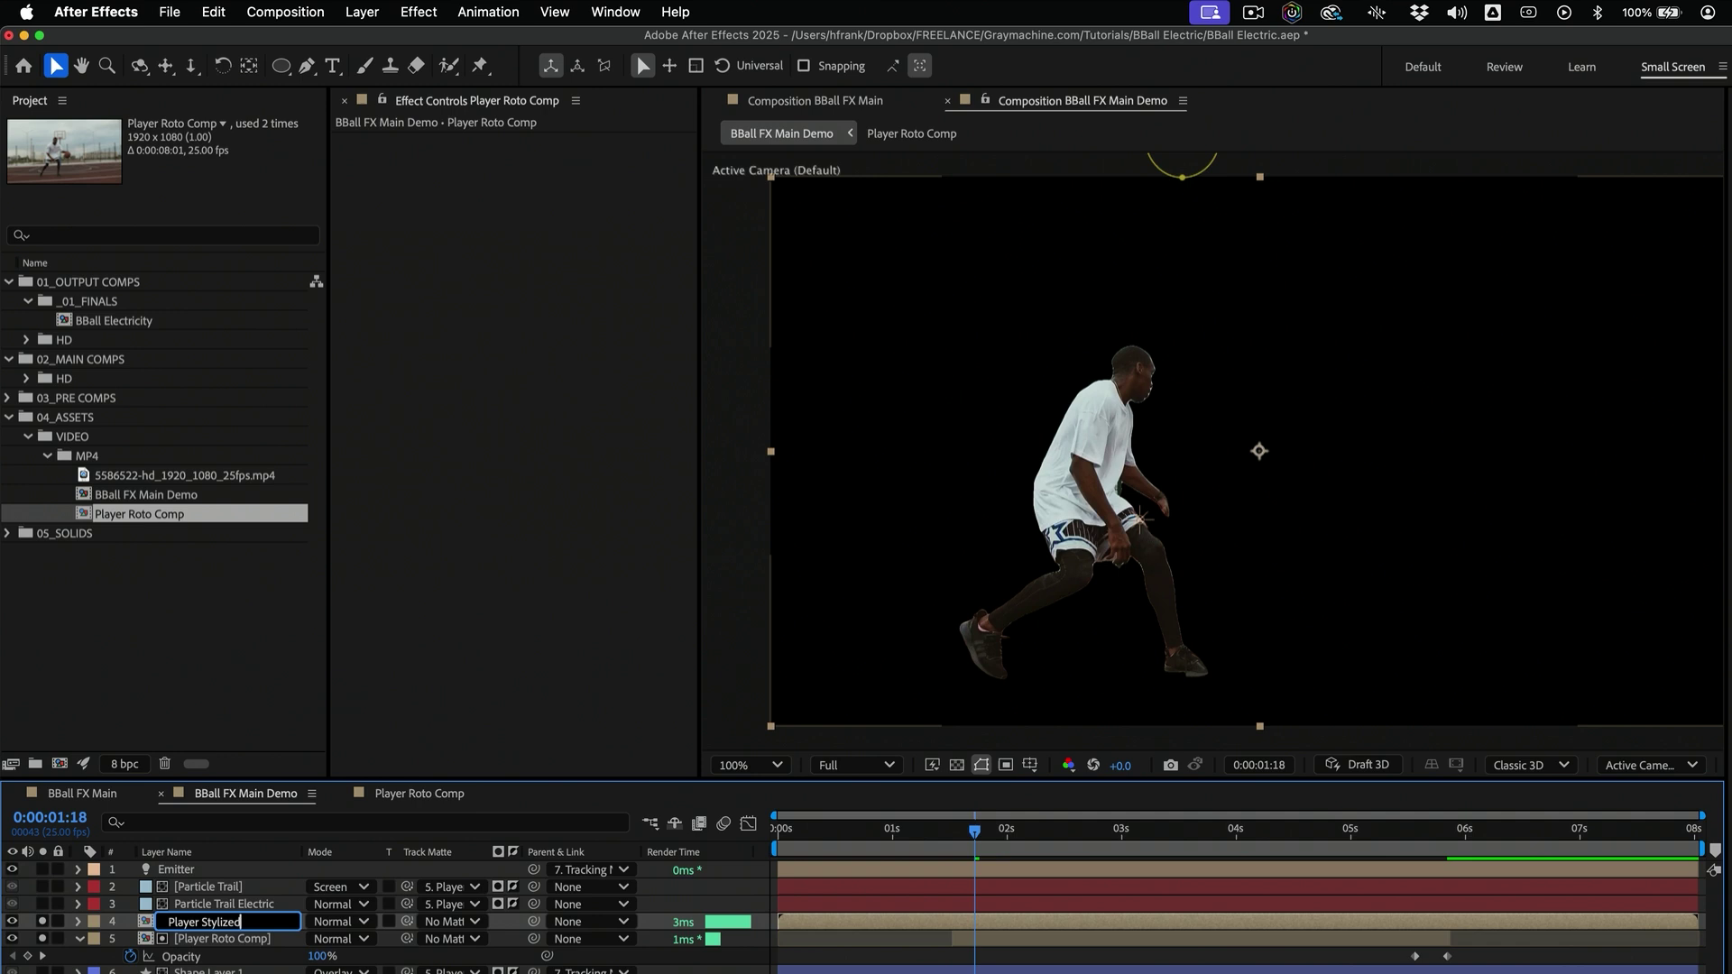
type("Player Stylized")
key("Return")
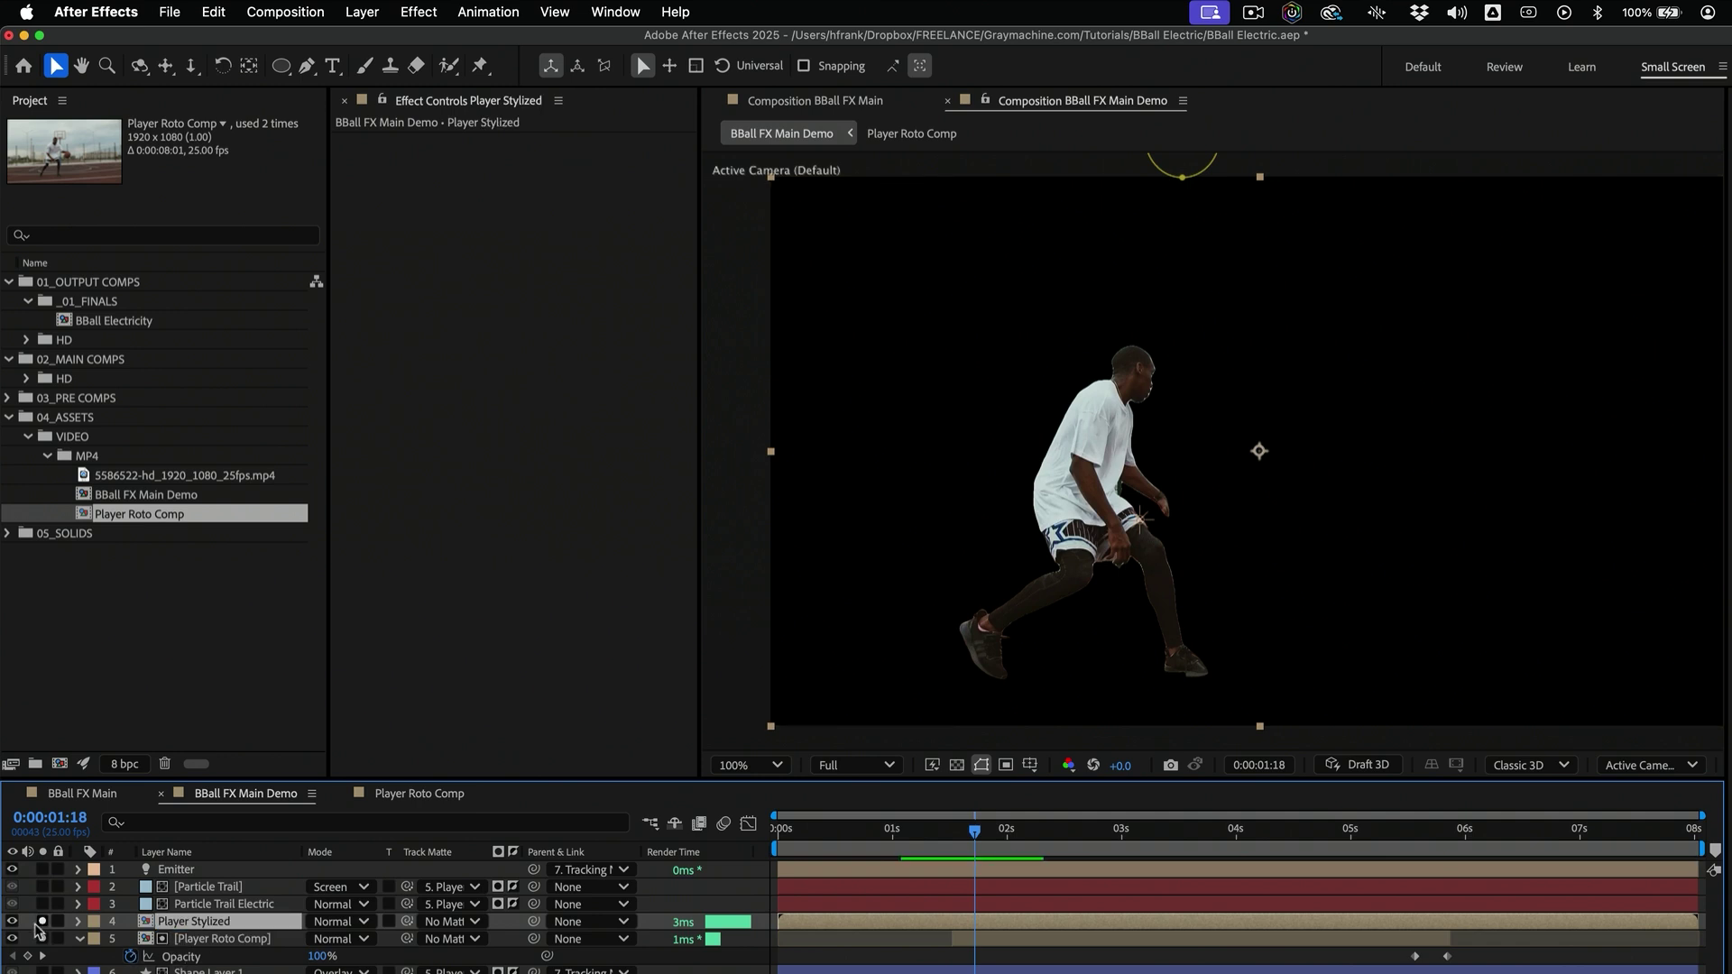
left_click_drag(42, 921, 44, 945)
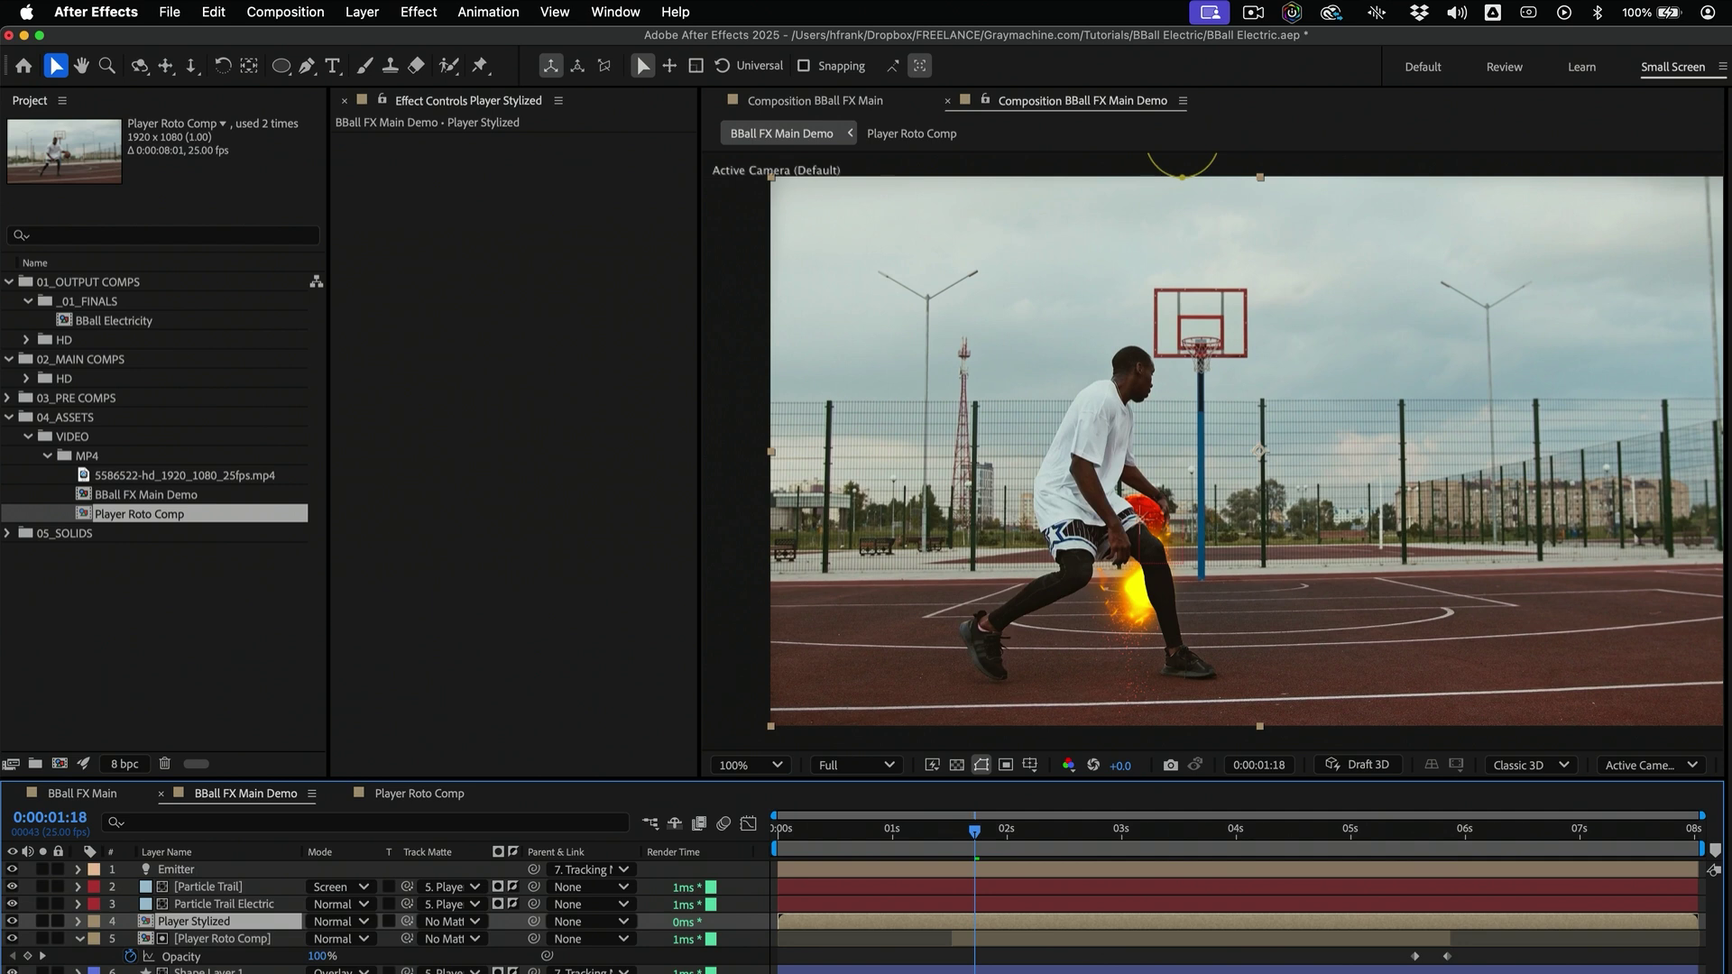
Apply the Tritone color correction effect to the Player Stylized layer
key("super+5")
key("super+5")
left_click_drag(1133, 302, 1104, 285)
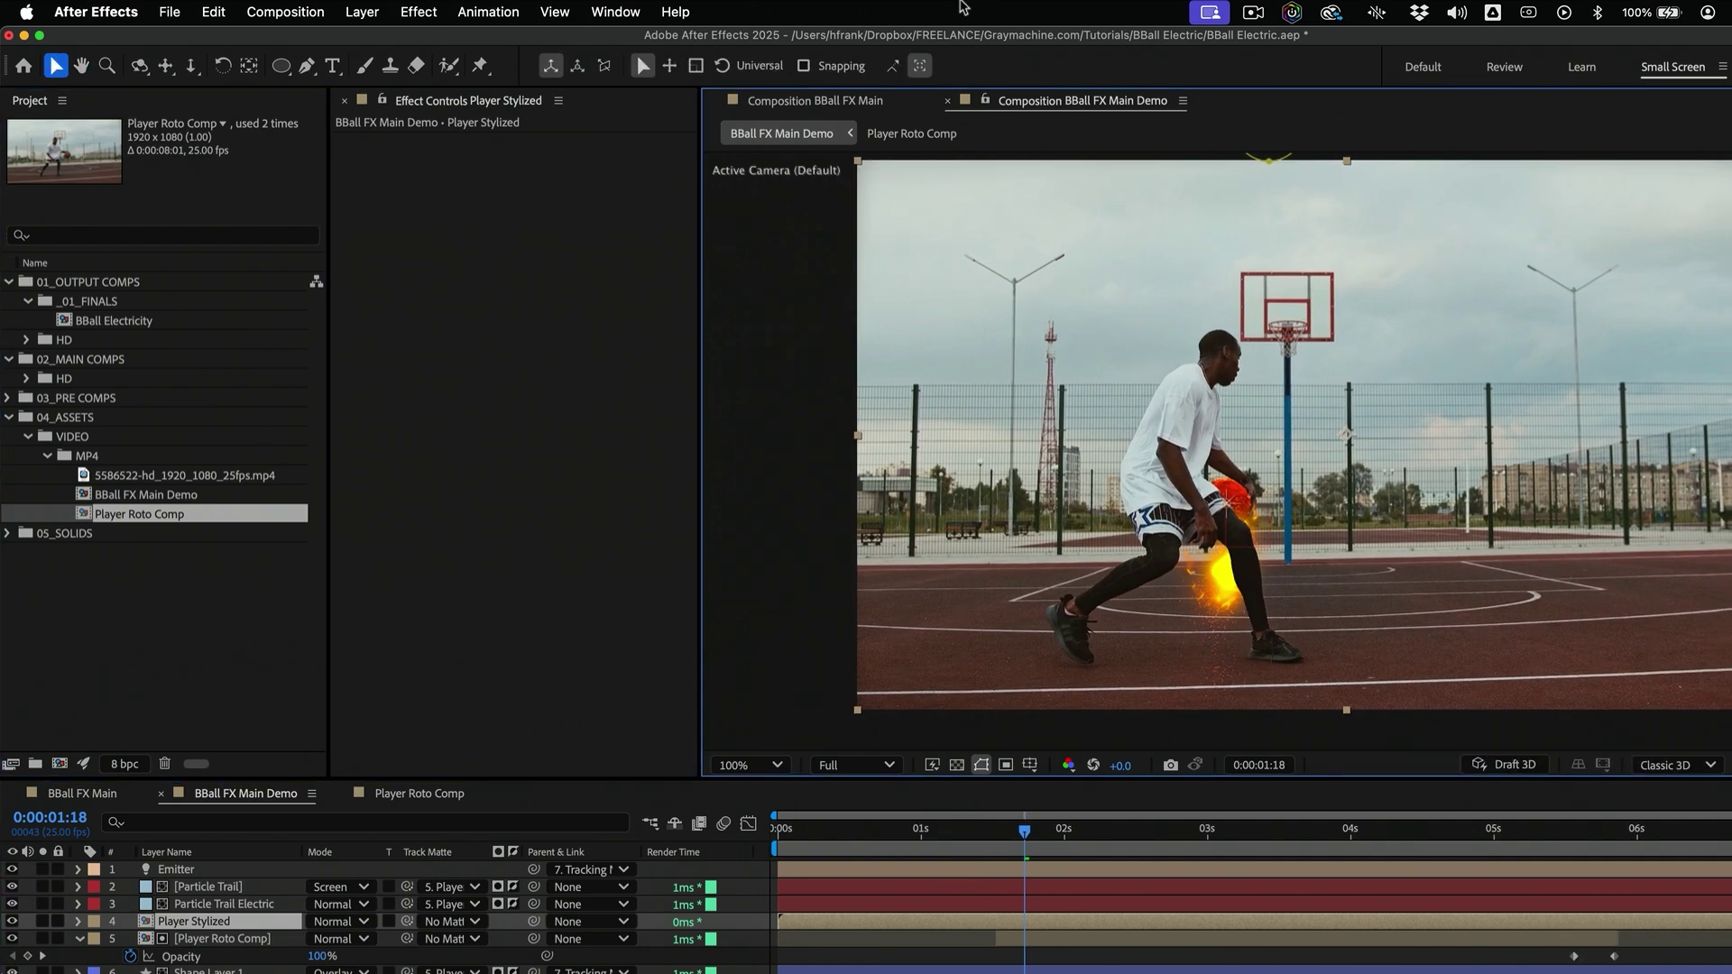
left_click(420, 12)
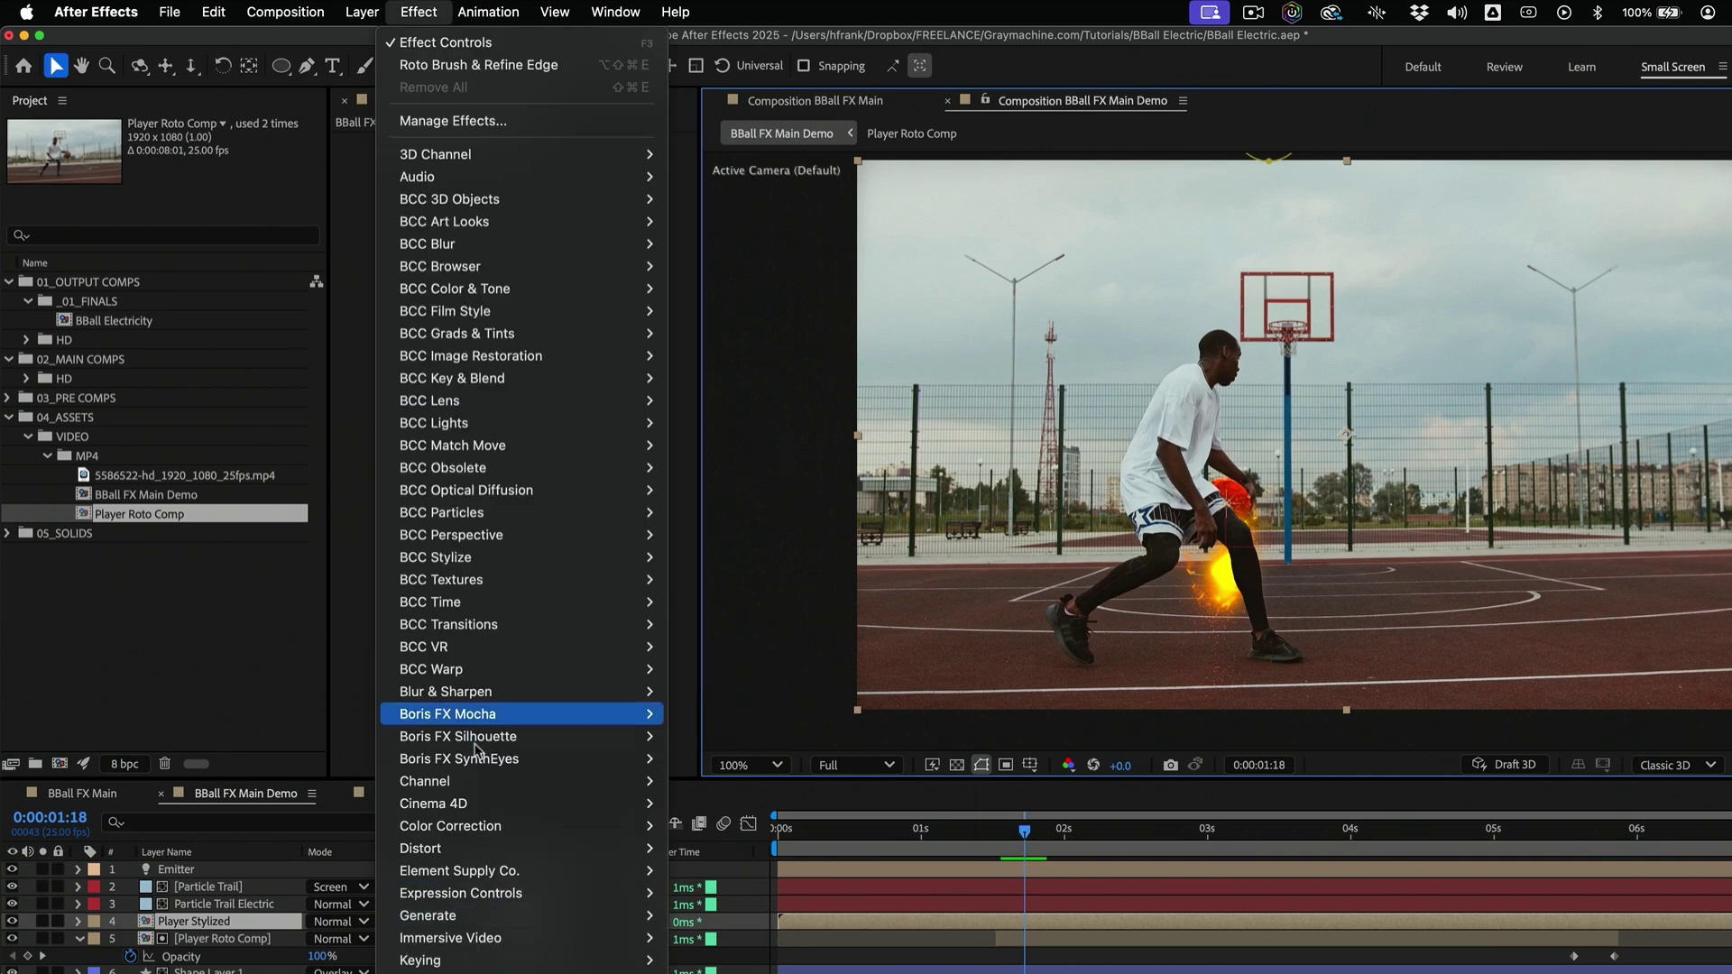
mouse_move(505, 970)
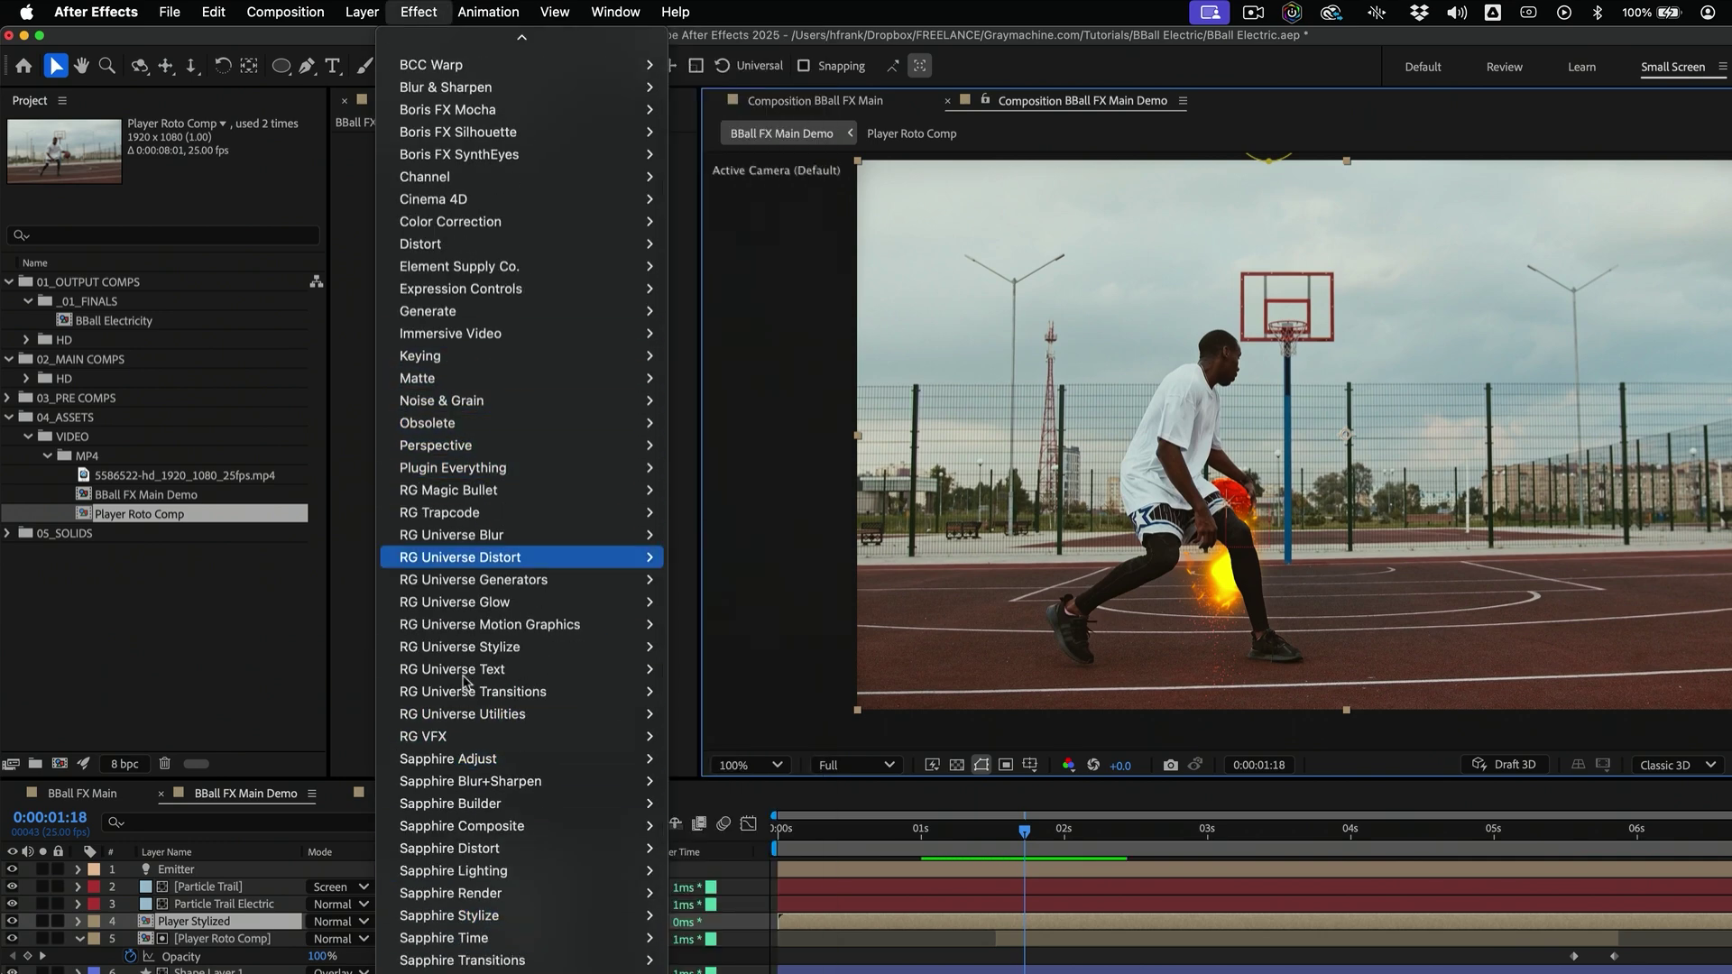
mouse_move(505, 221)
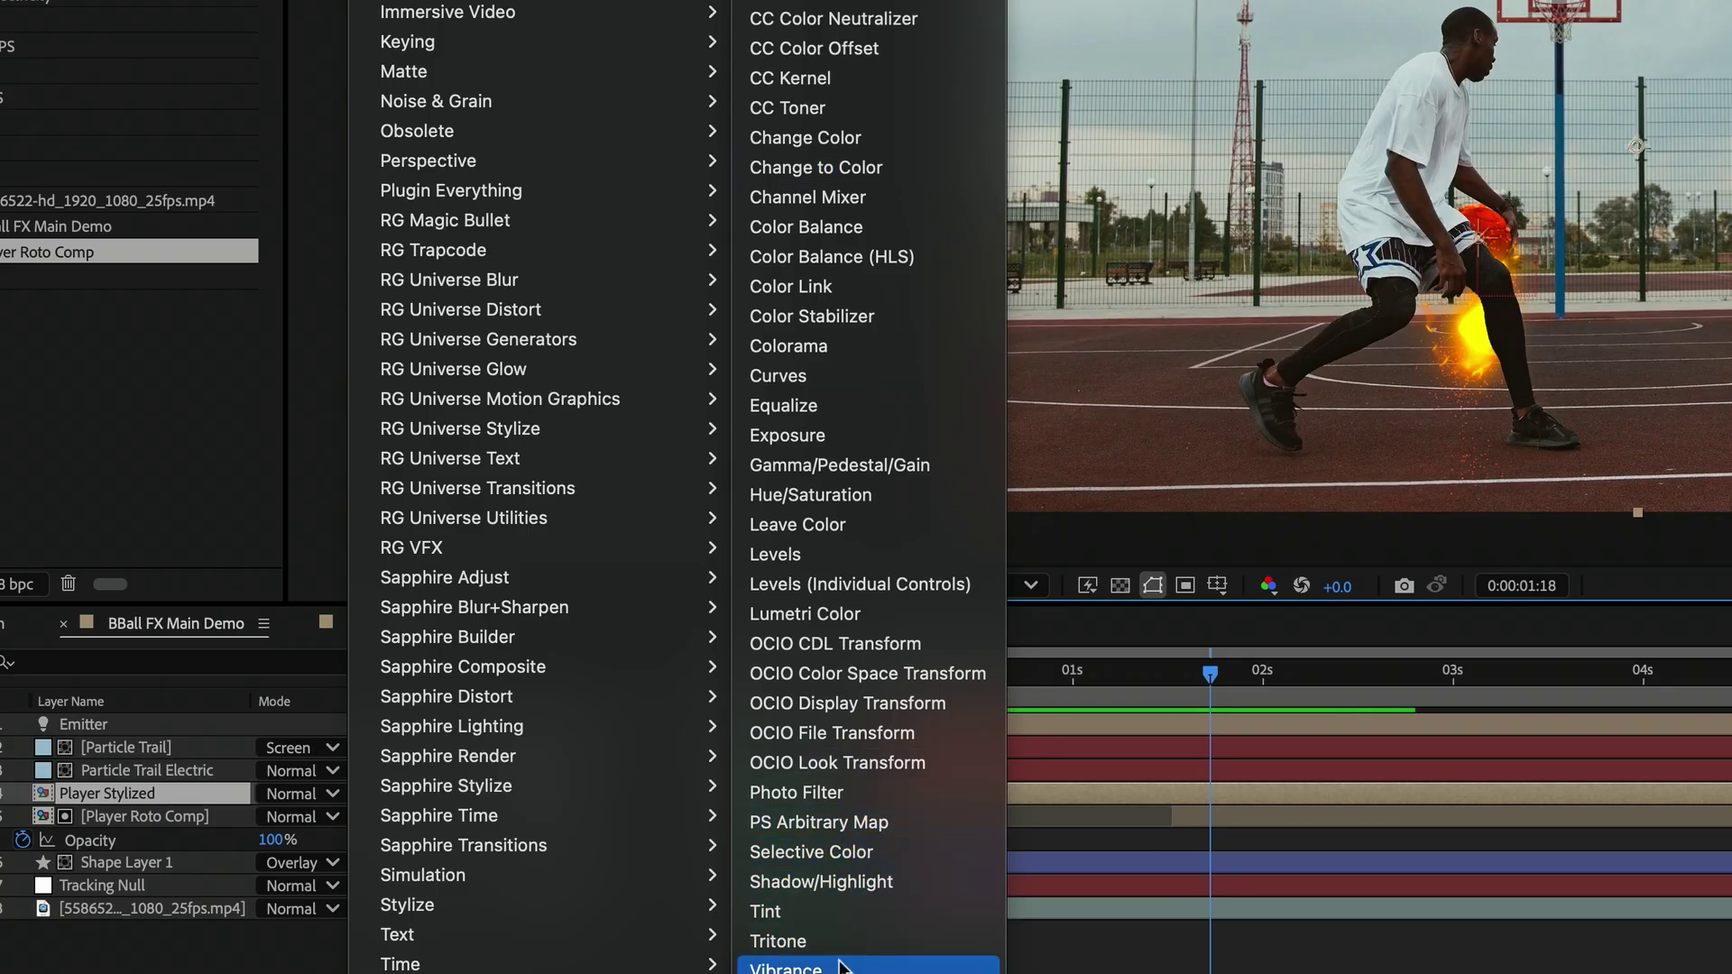
left_click(851, 968)
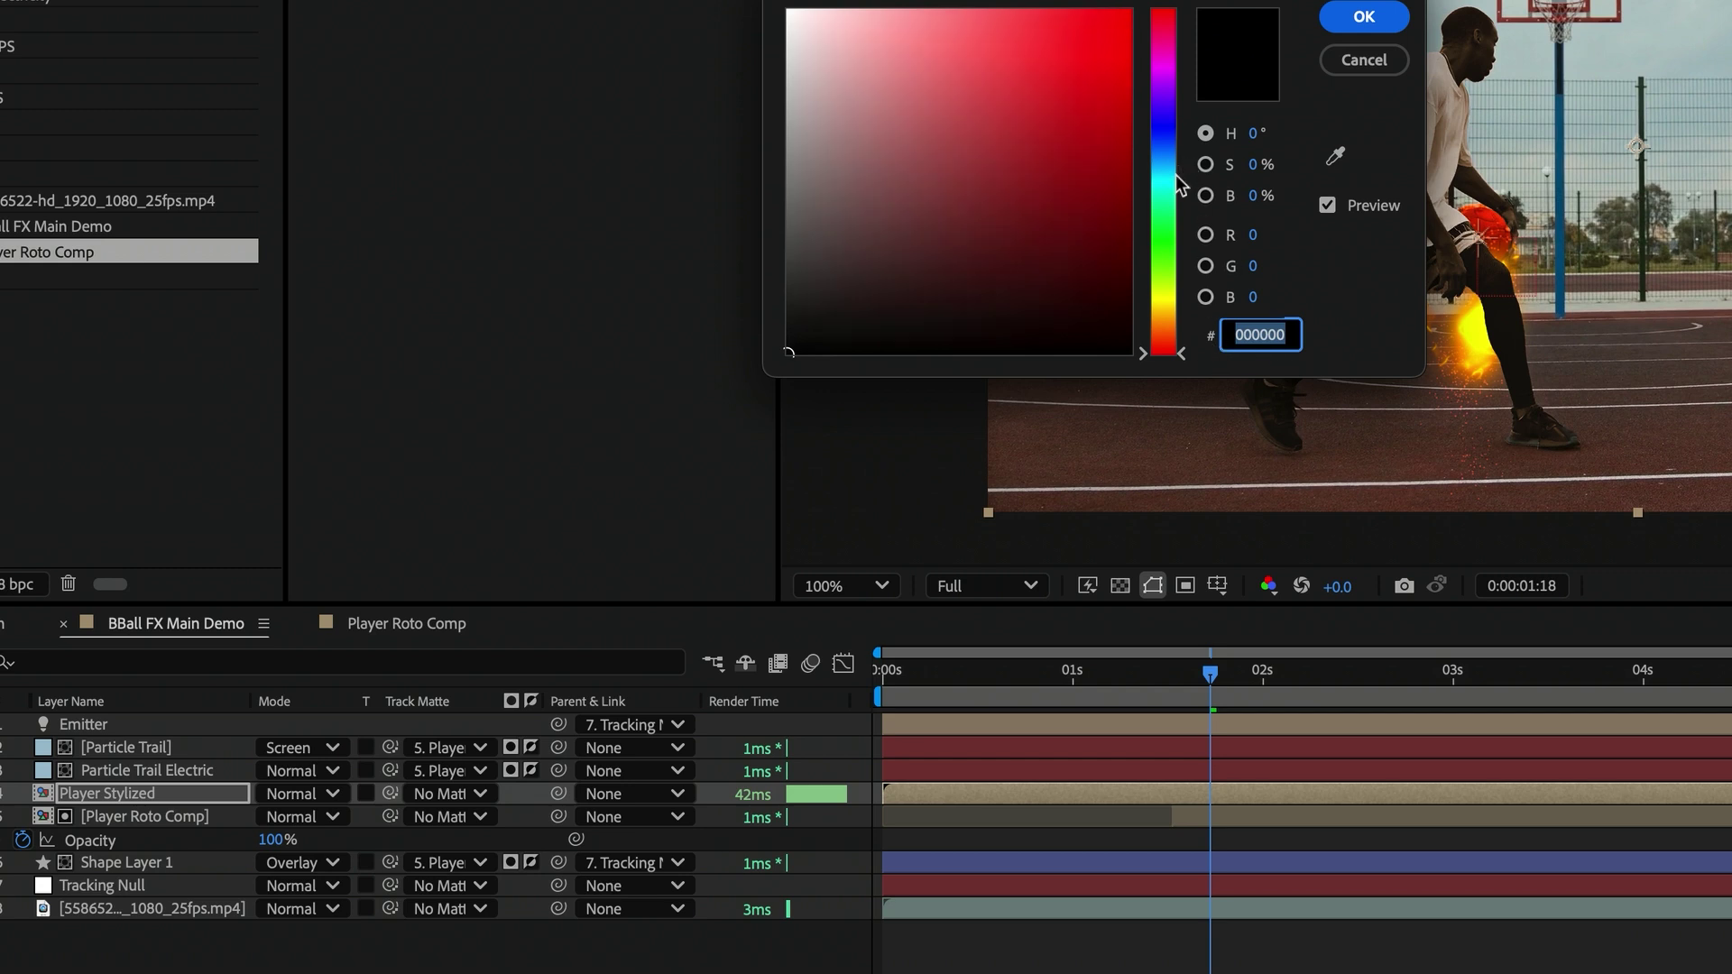
Set the Tritone effect's Shadows color to a dark teal
left_click(1171, 181)
left_click(1168, 168)
mouse_move(1124, 33)
left_mouse_down()
mouse_move(1099, 168)
mouse_move(1136, 234)
left_mouse_up()
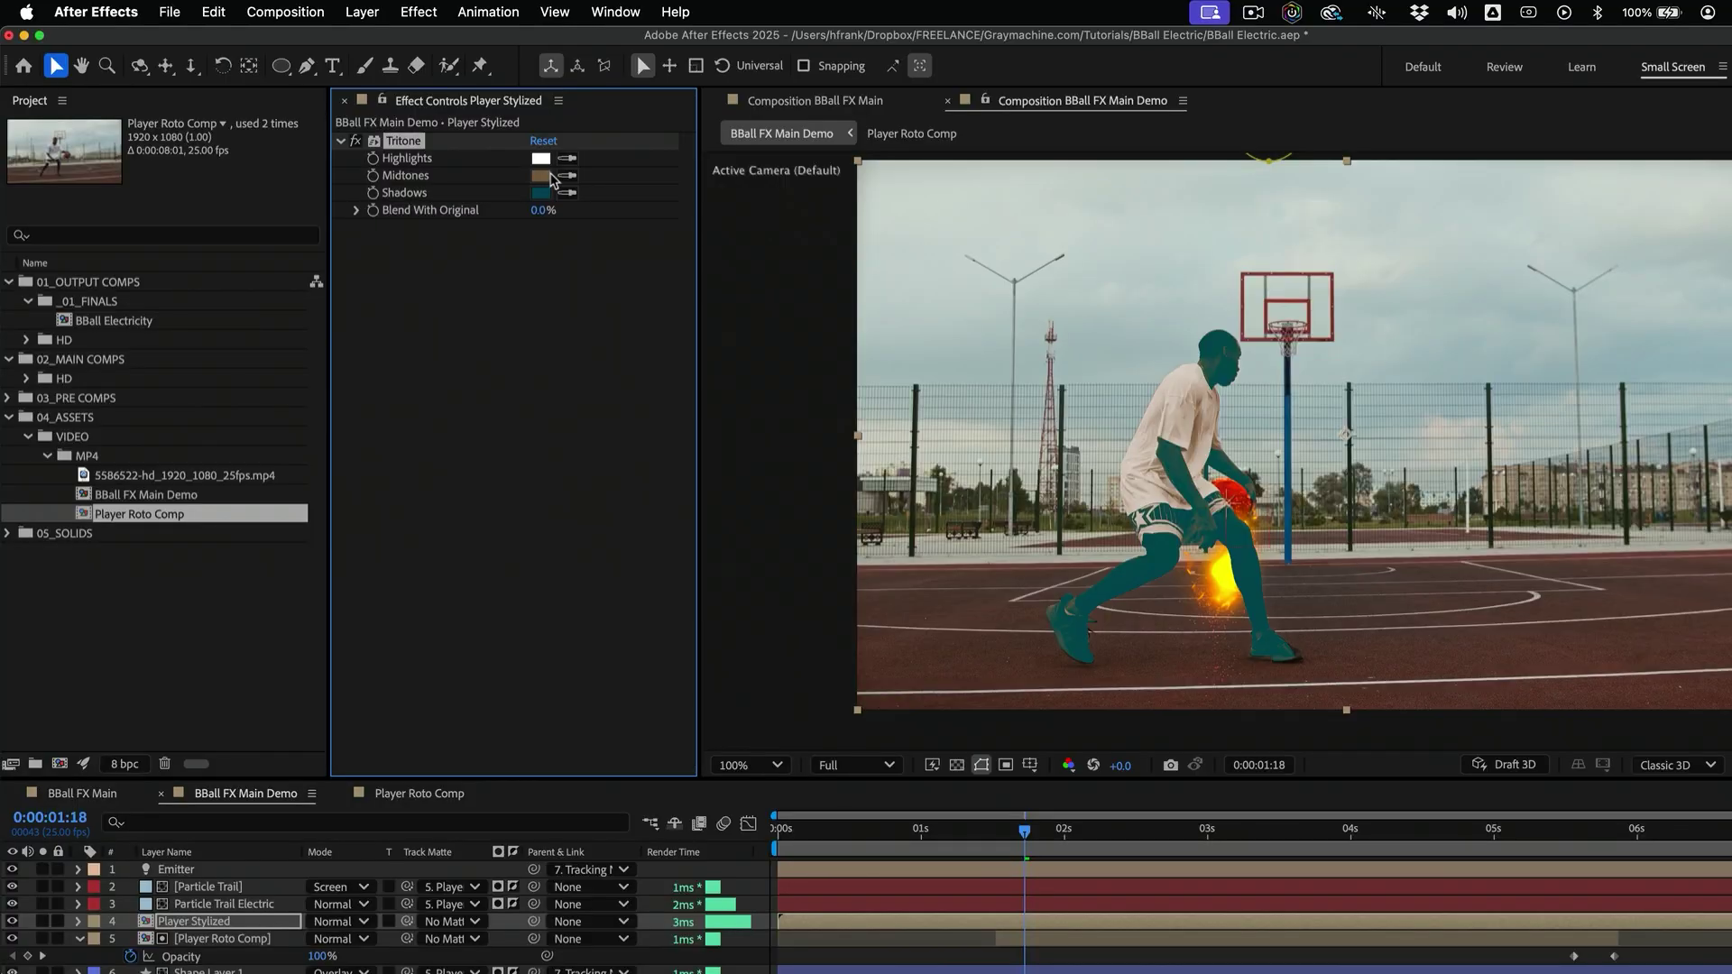
Set the Tritone effect's Midtones color to the bright cyan 1FFDF5
left_click(544, 176)
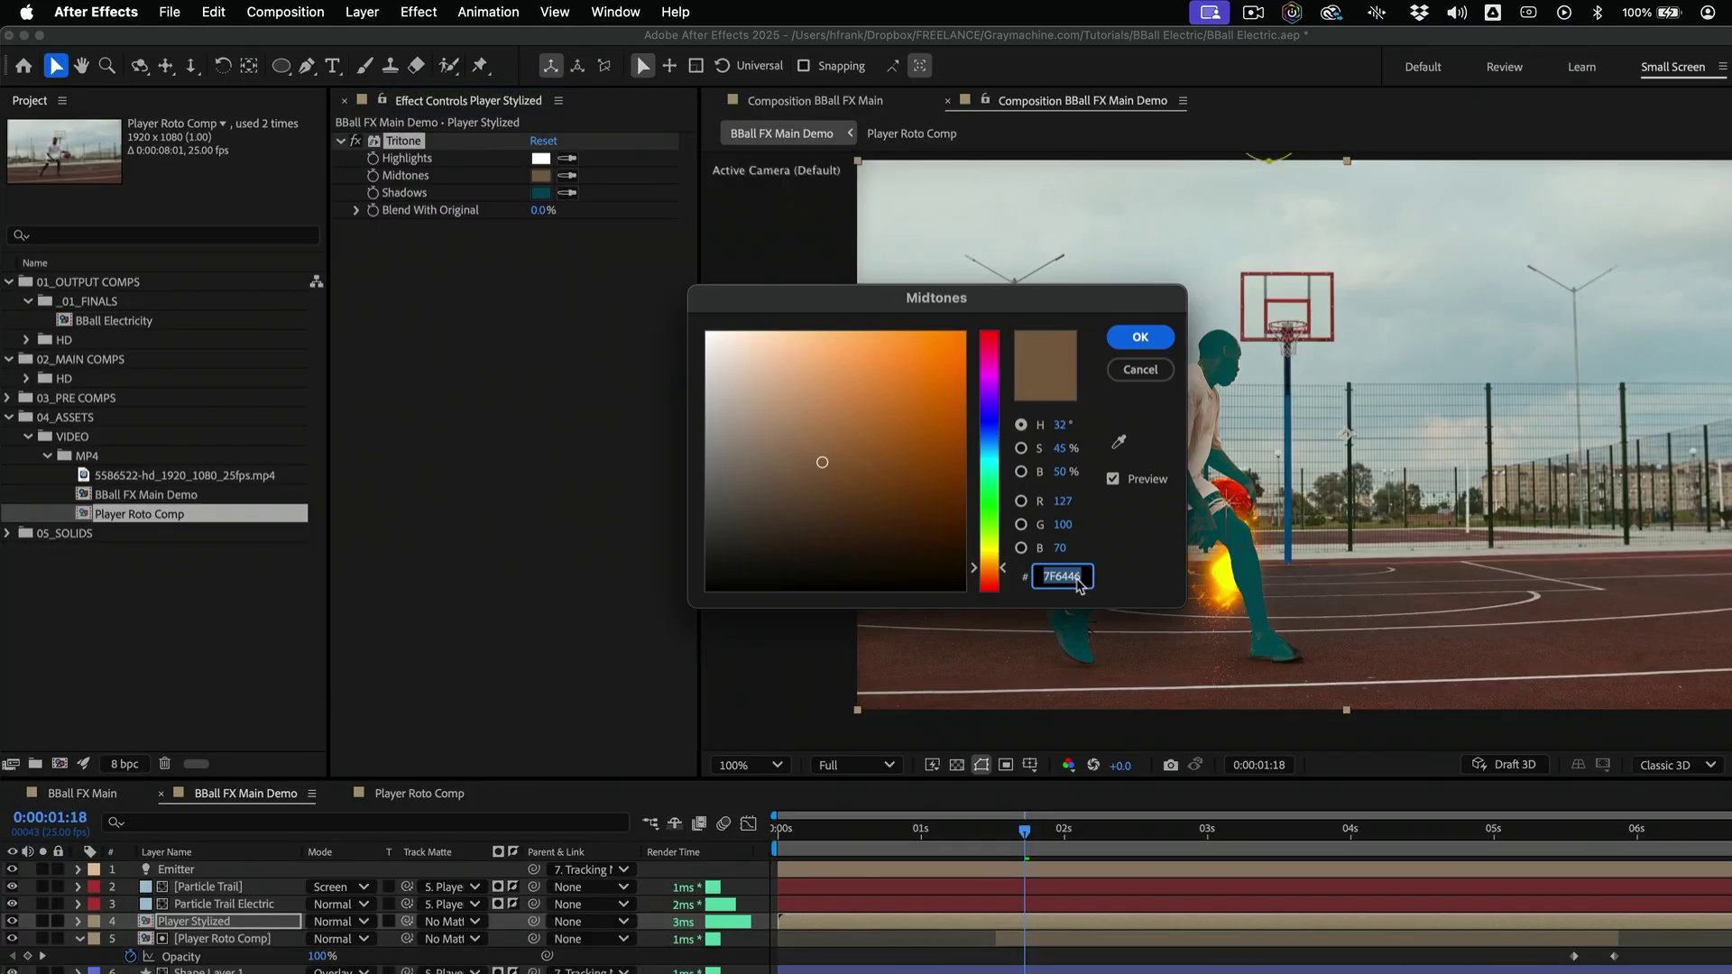
left_click(990, 464)
left_click(937, 337)
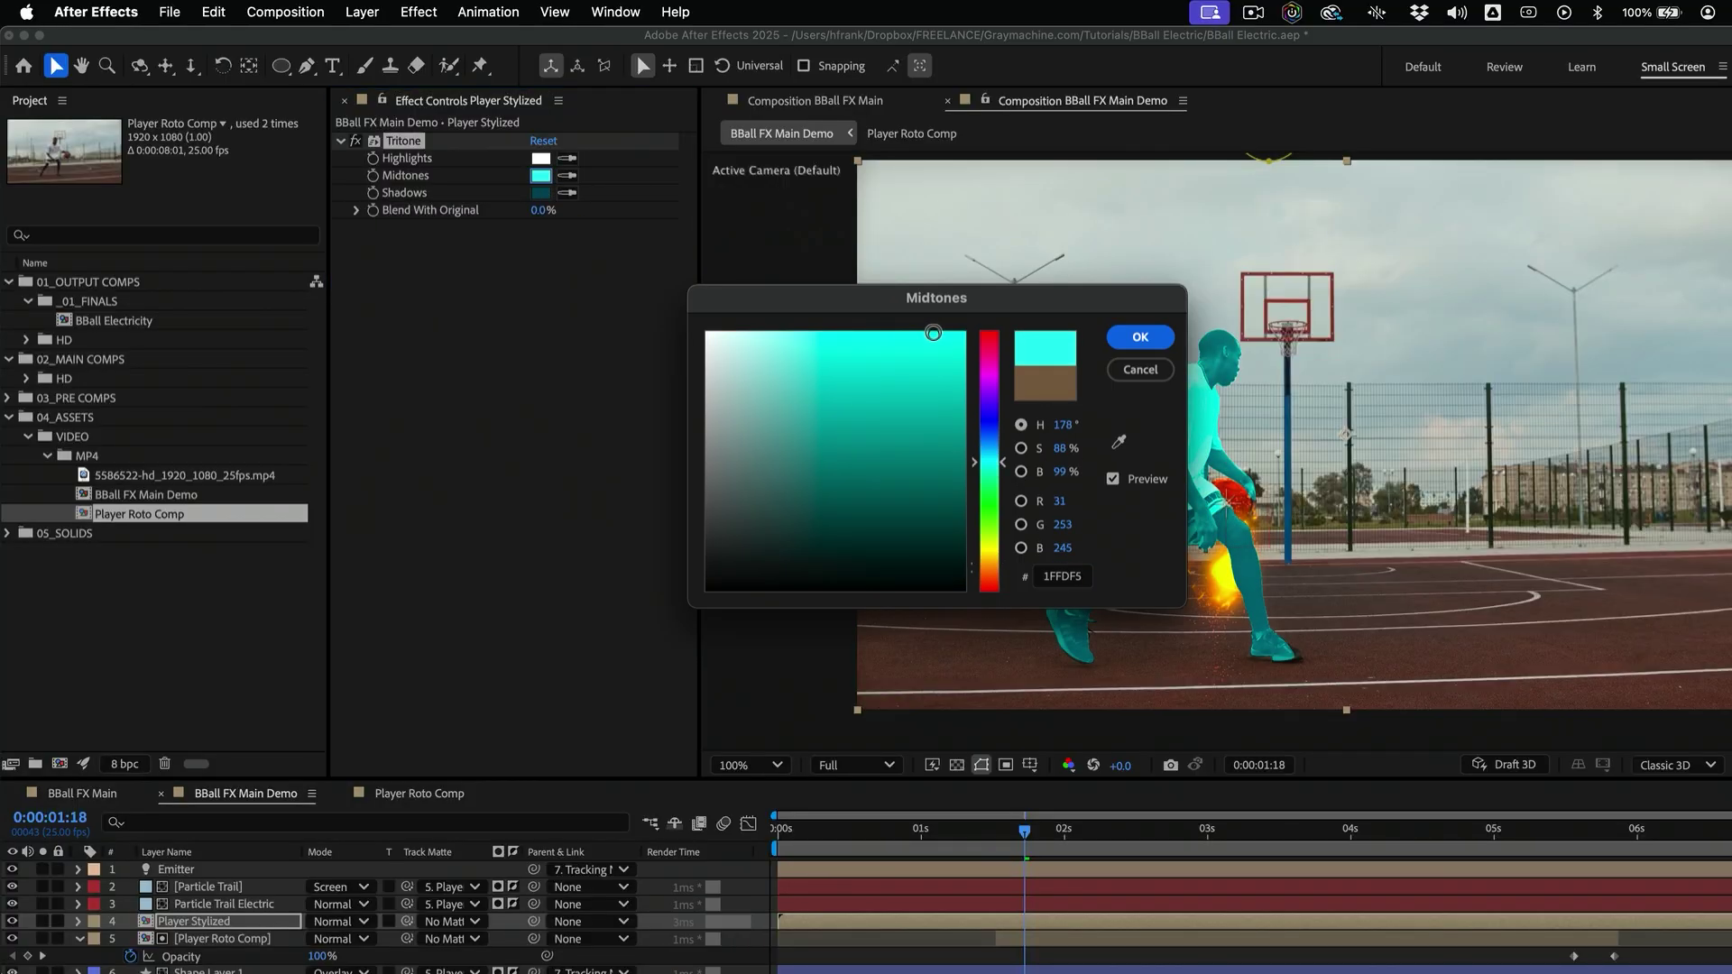
left_click(1141, 337)
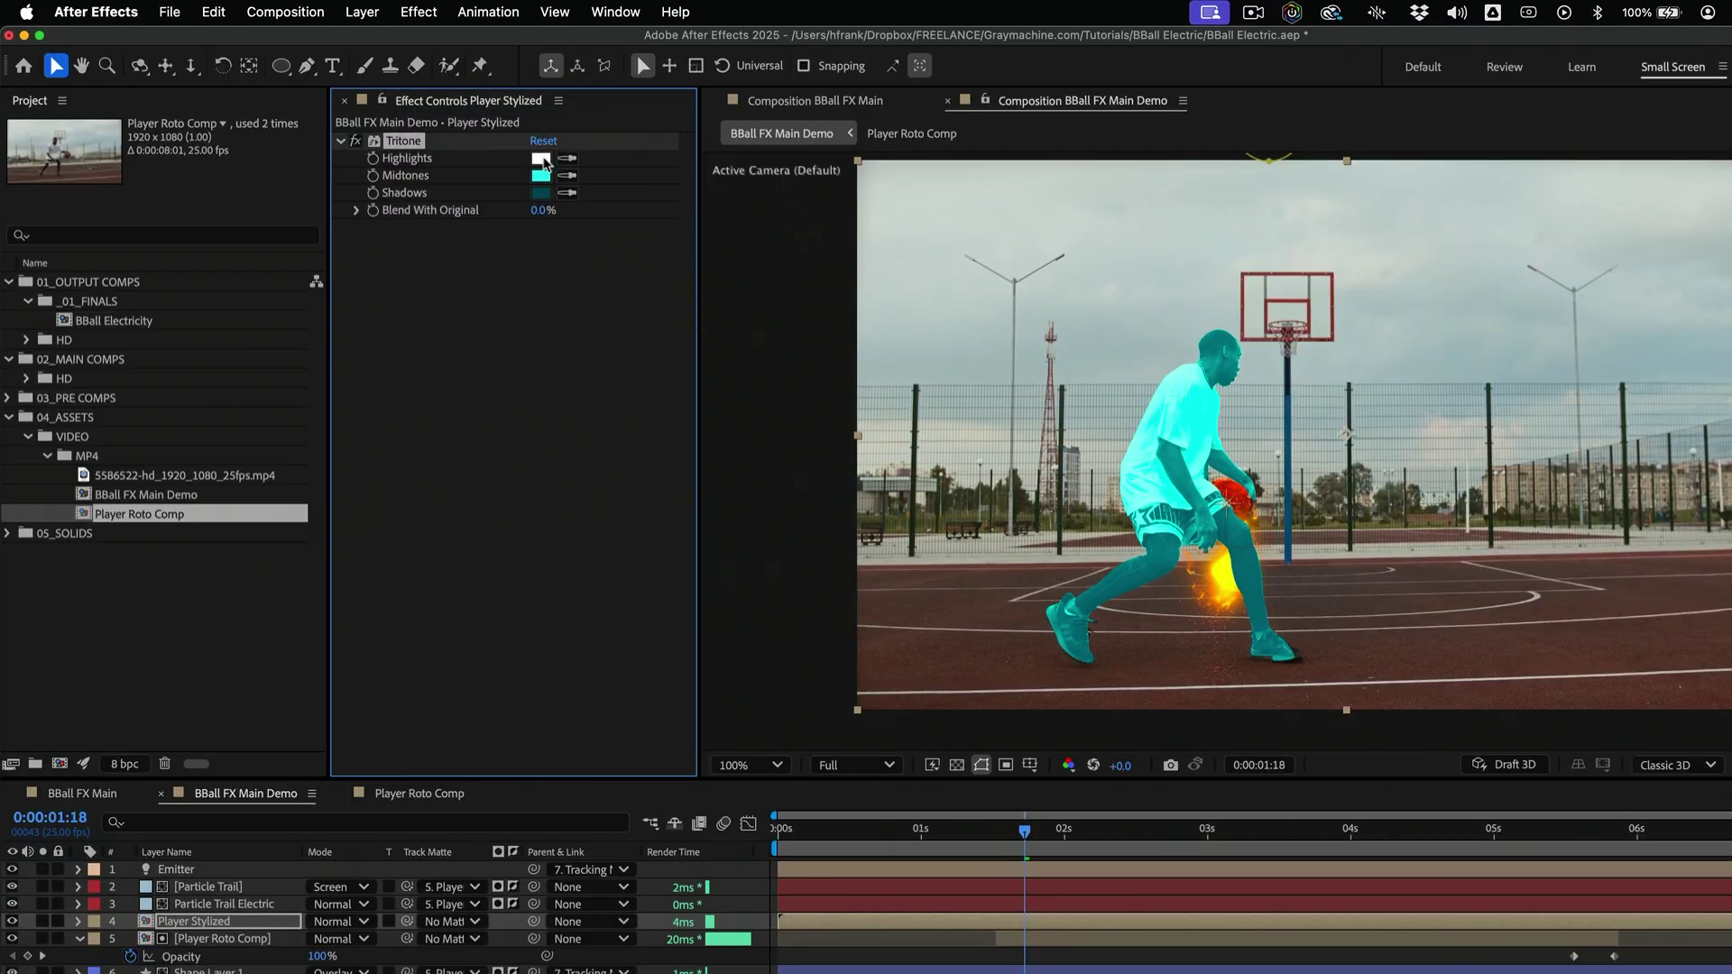
Set the Tritone effect's Highlights color to the bright cyan 20E4F6
left_click(541, 159)
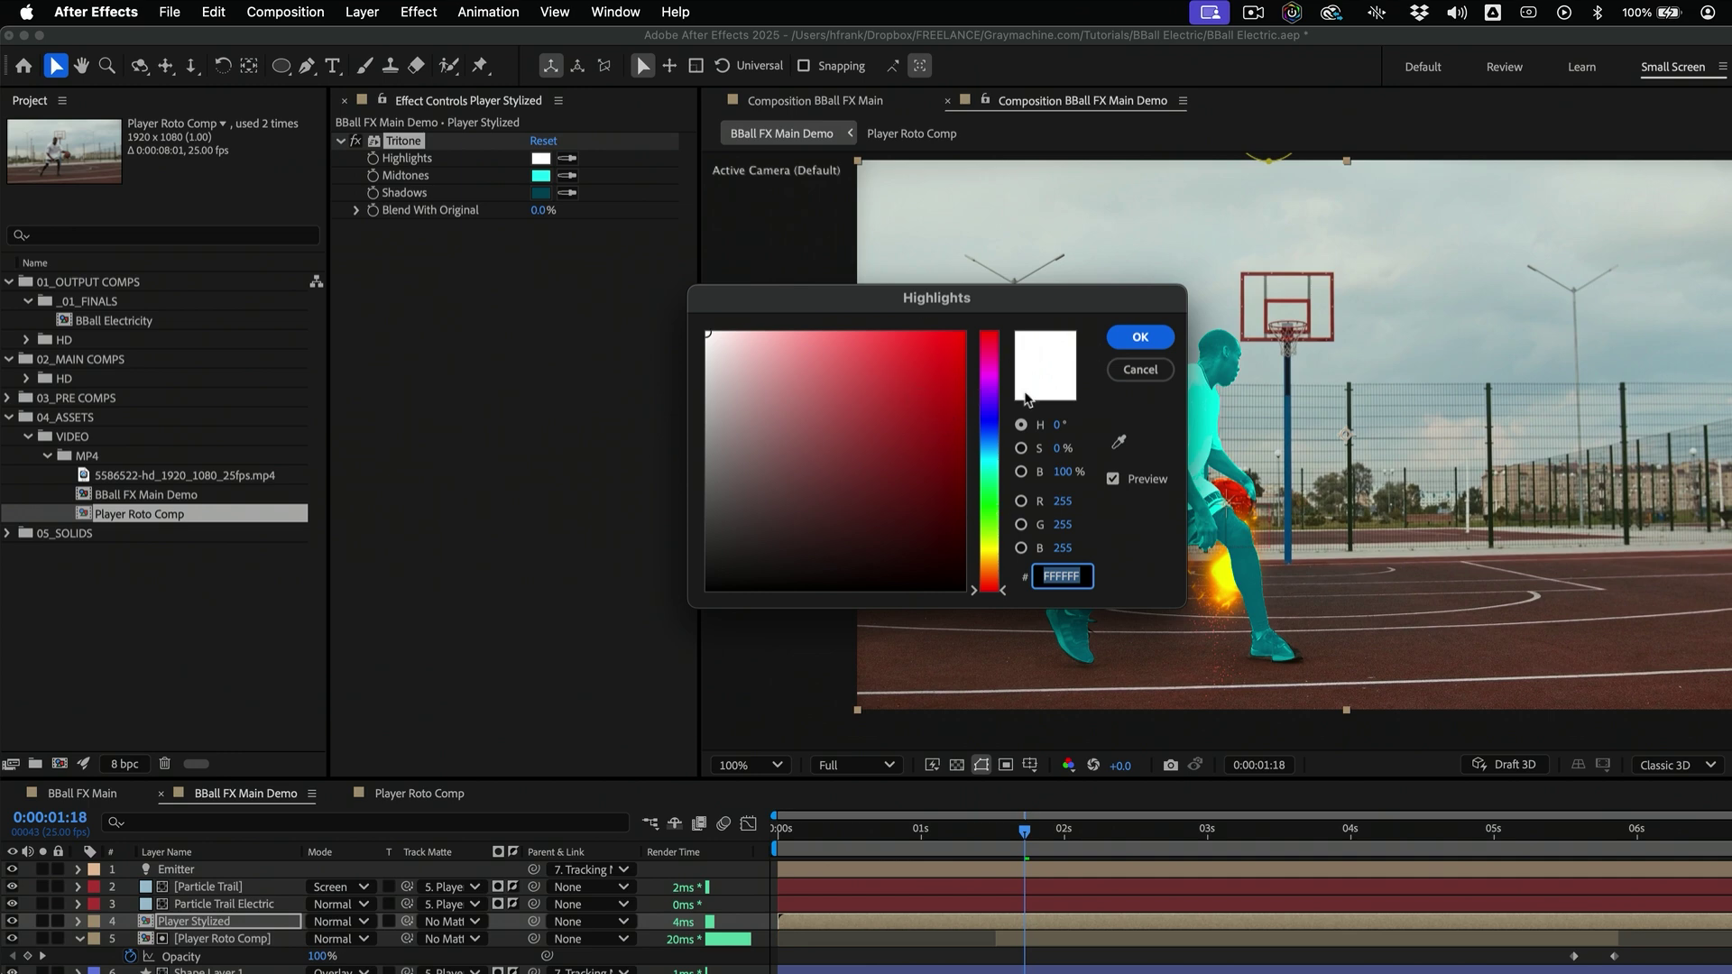
left_click(990, 466)
left_click(956, 335)
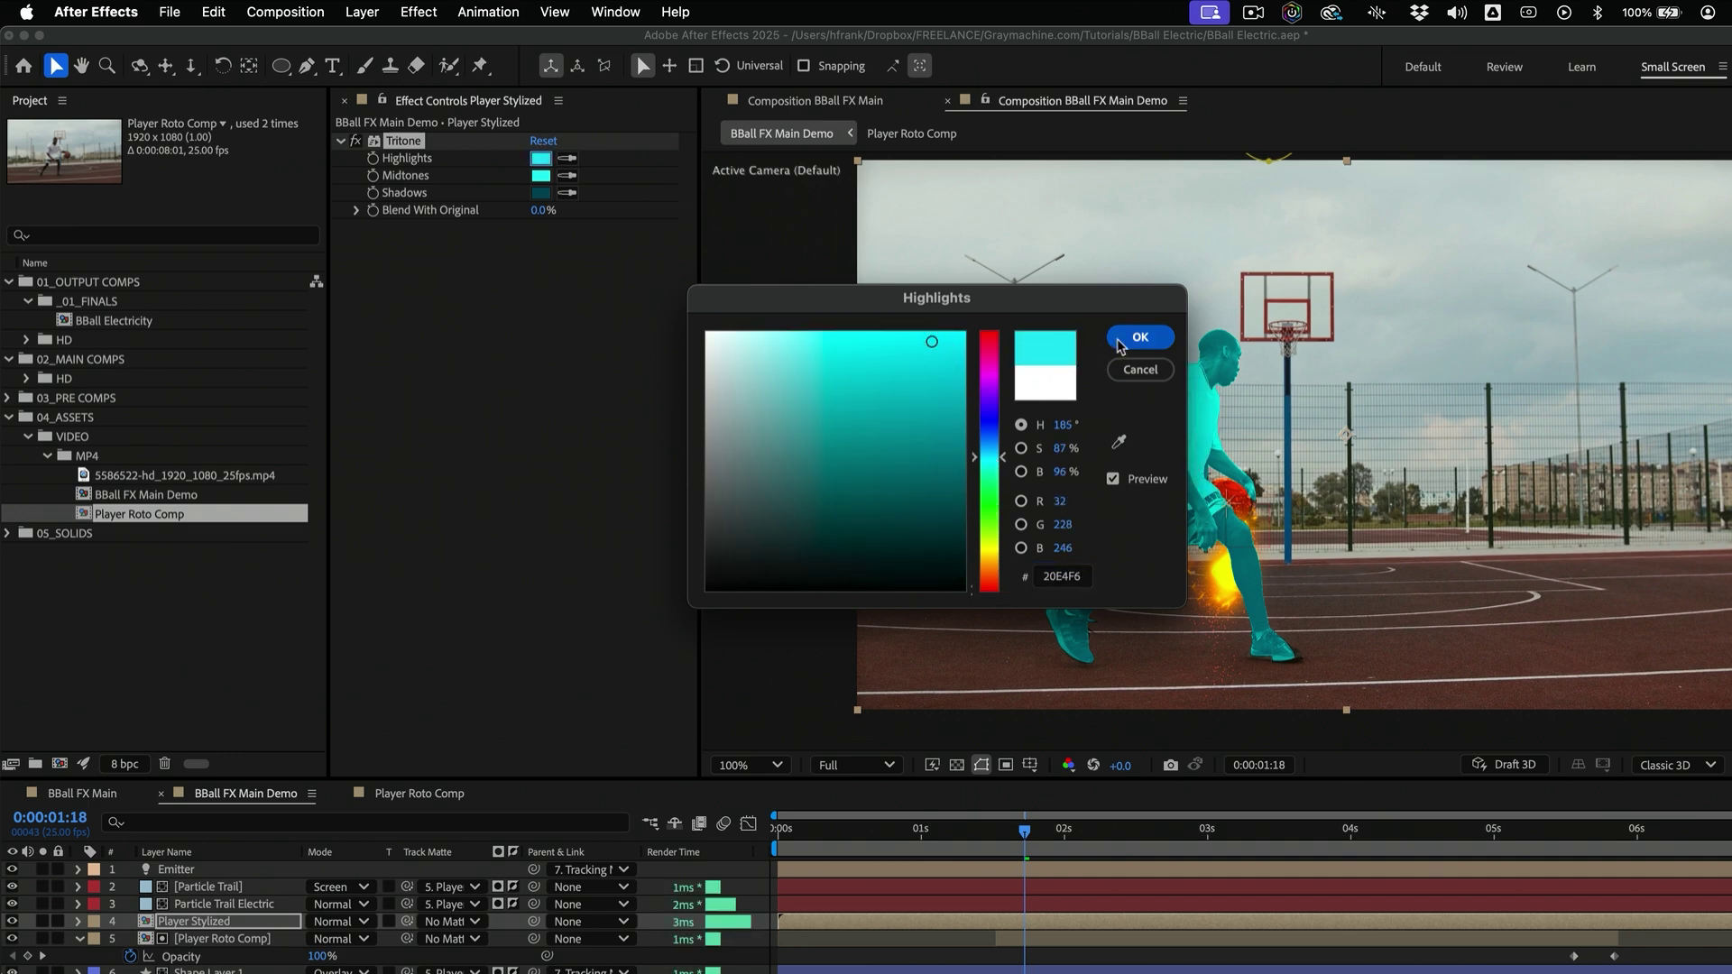
left_click(1140, 338)
Change the Tritone effect's Midtones color to a saturated orange
left_click(541, 176)
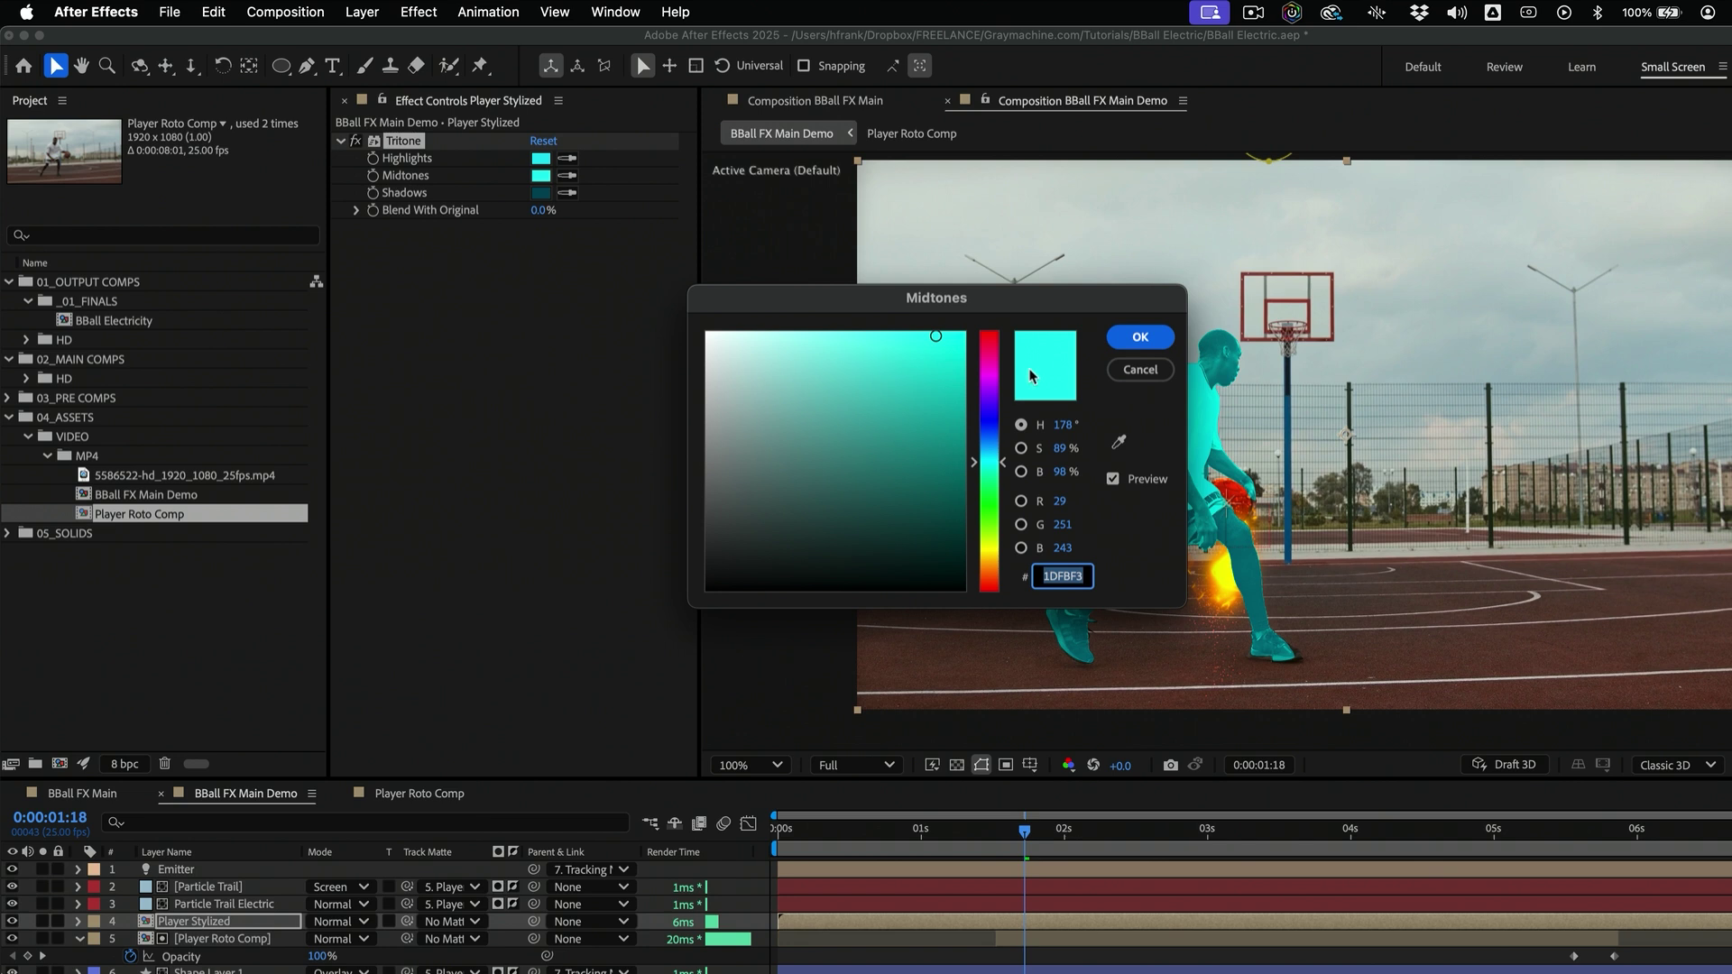
left_click(989, 572)
left_click(944, 409)
left_click_drag(934, 393, 918, 330)
left_click(1136, 348)
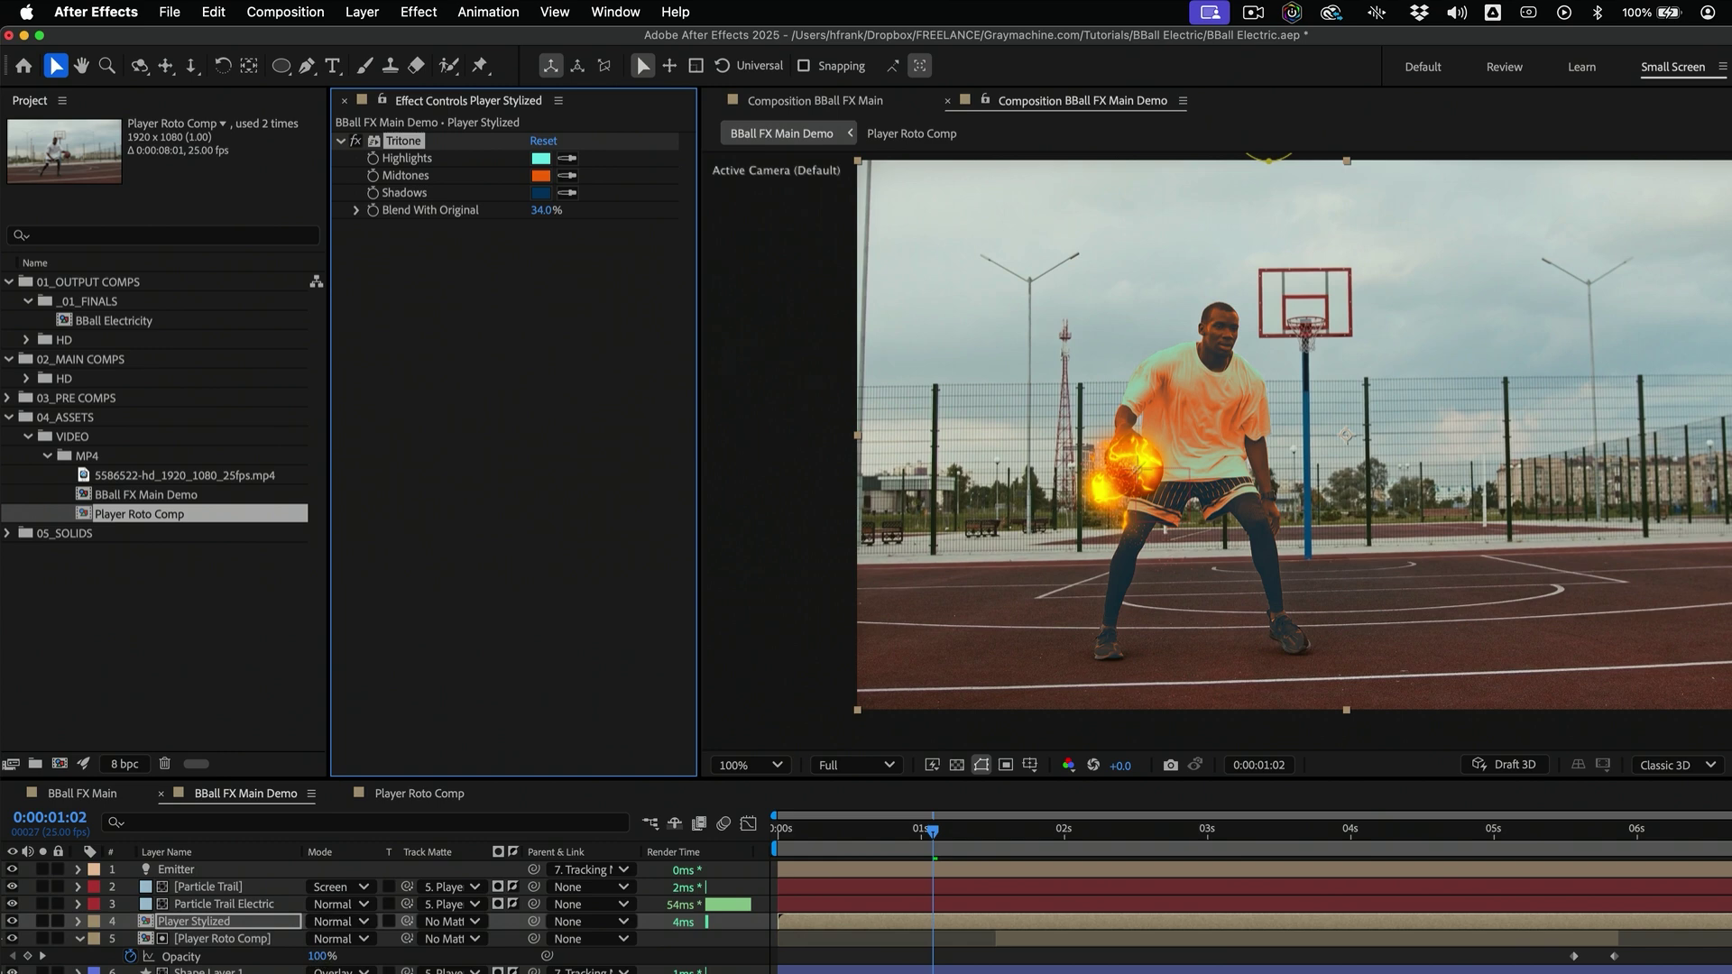
Create a composition-sized 1920 x 1080 solid named Glow and turn it into an adjustment layer
key("super+y")
type("Glow")
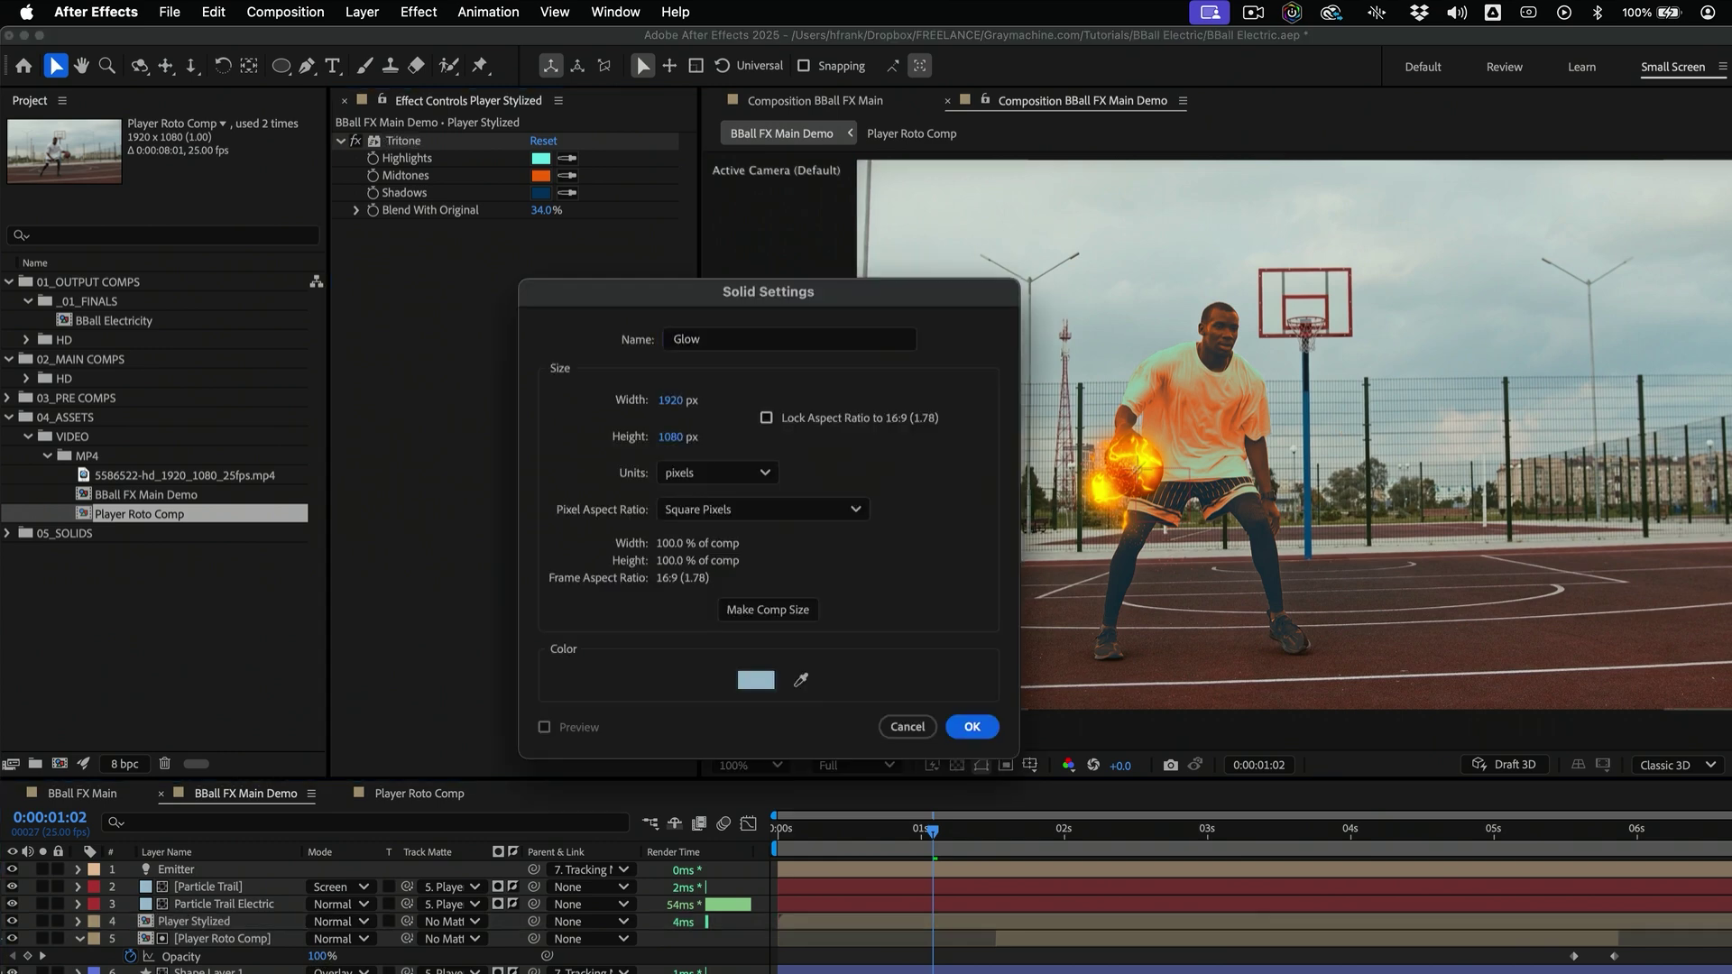
key("Return")
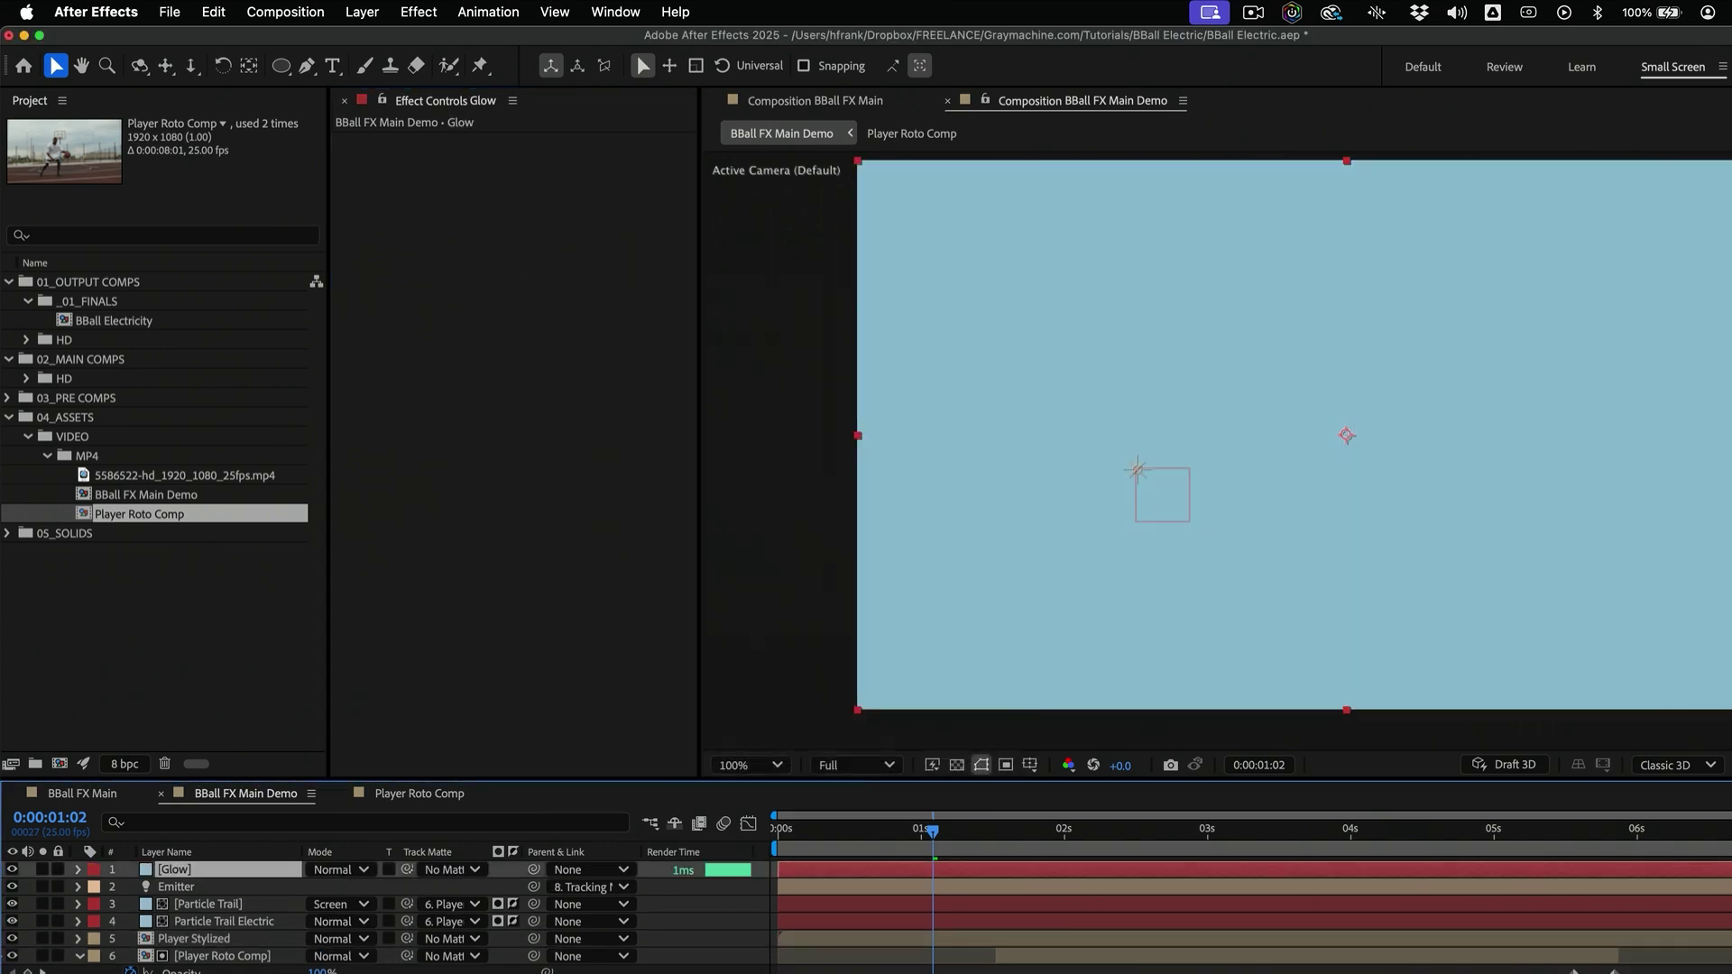
key("F4")
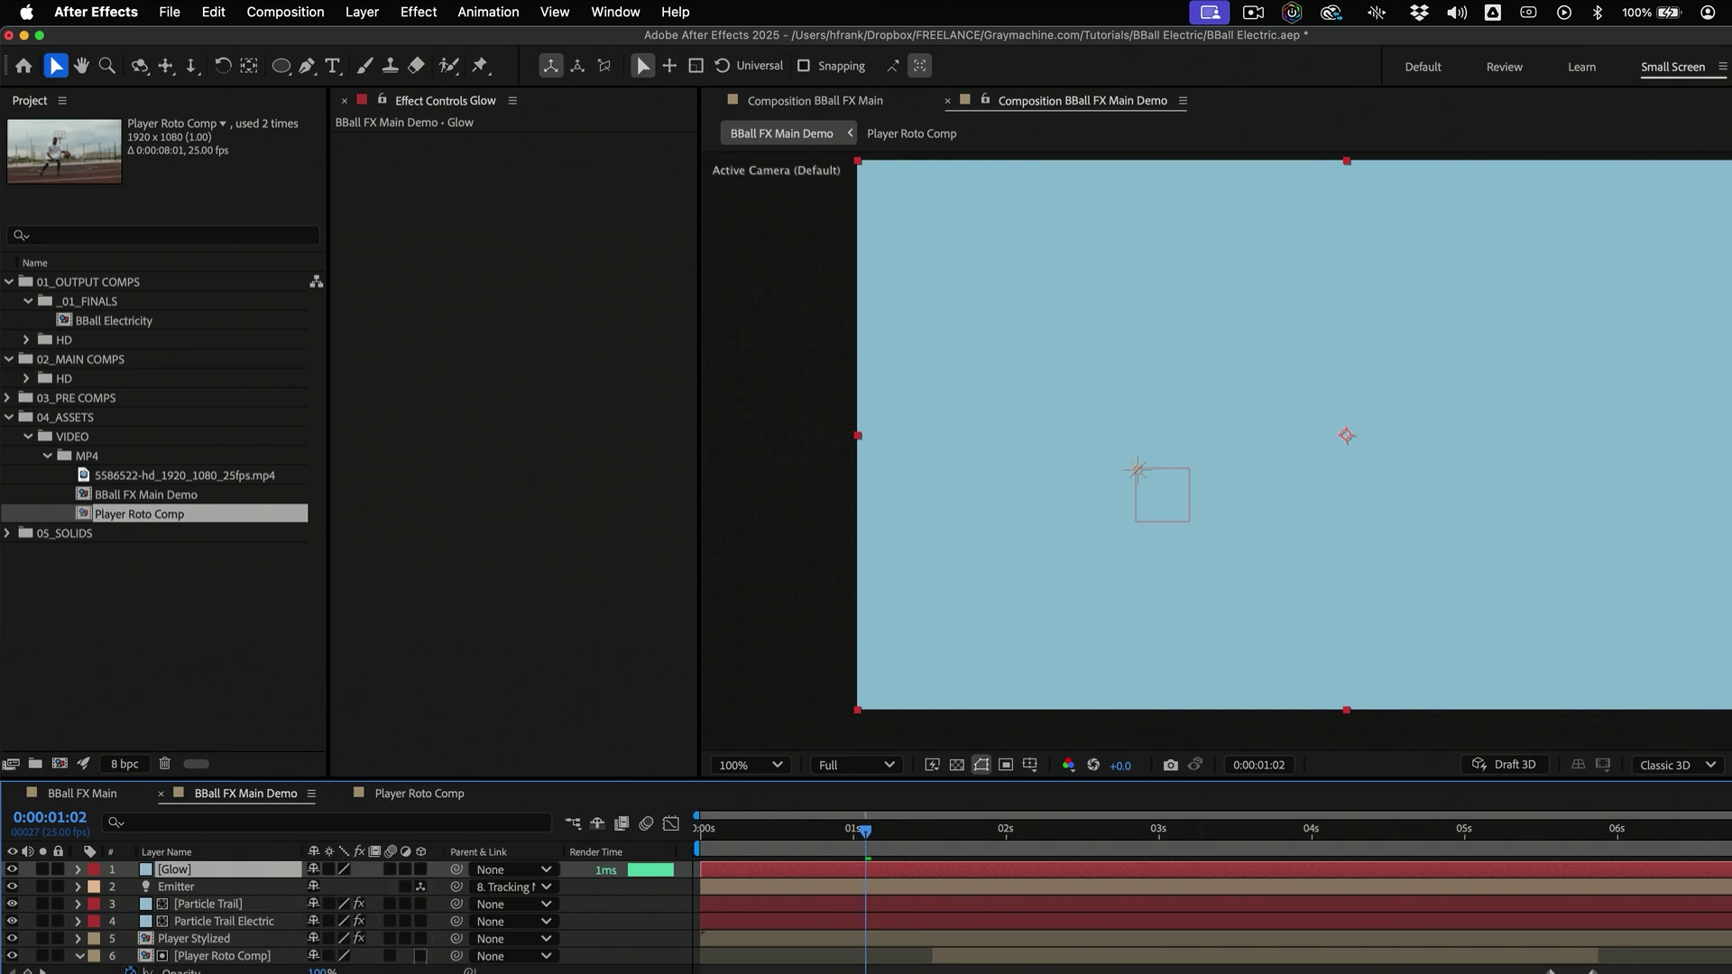
left_click(405, 869)
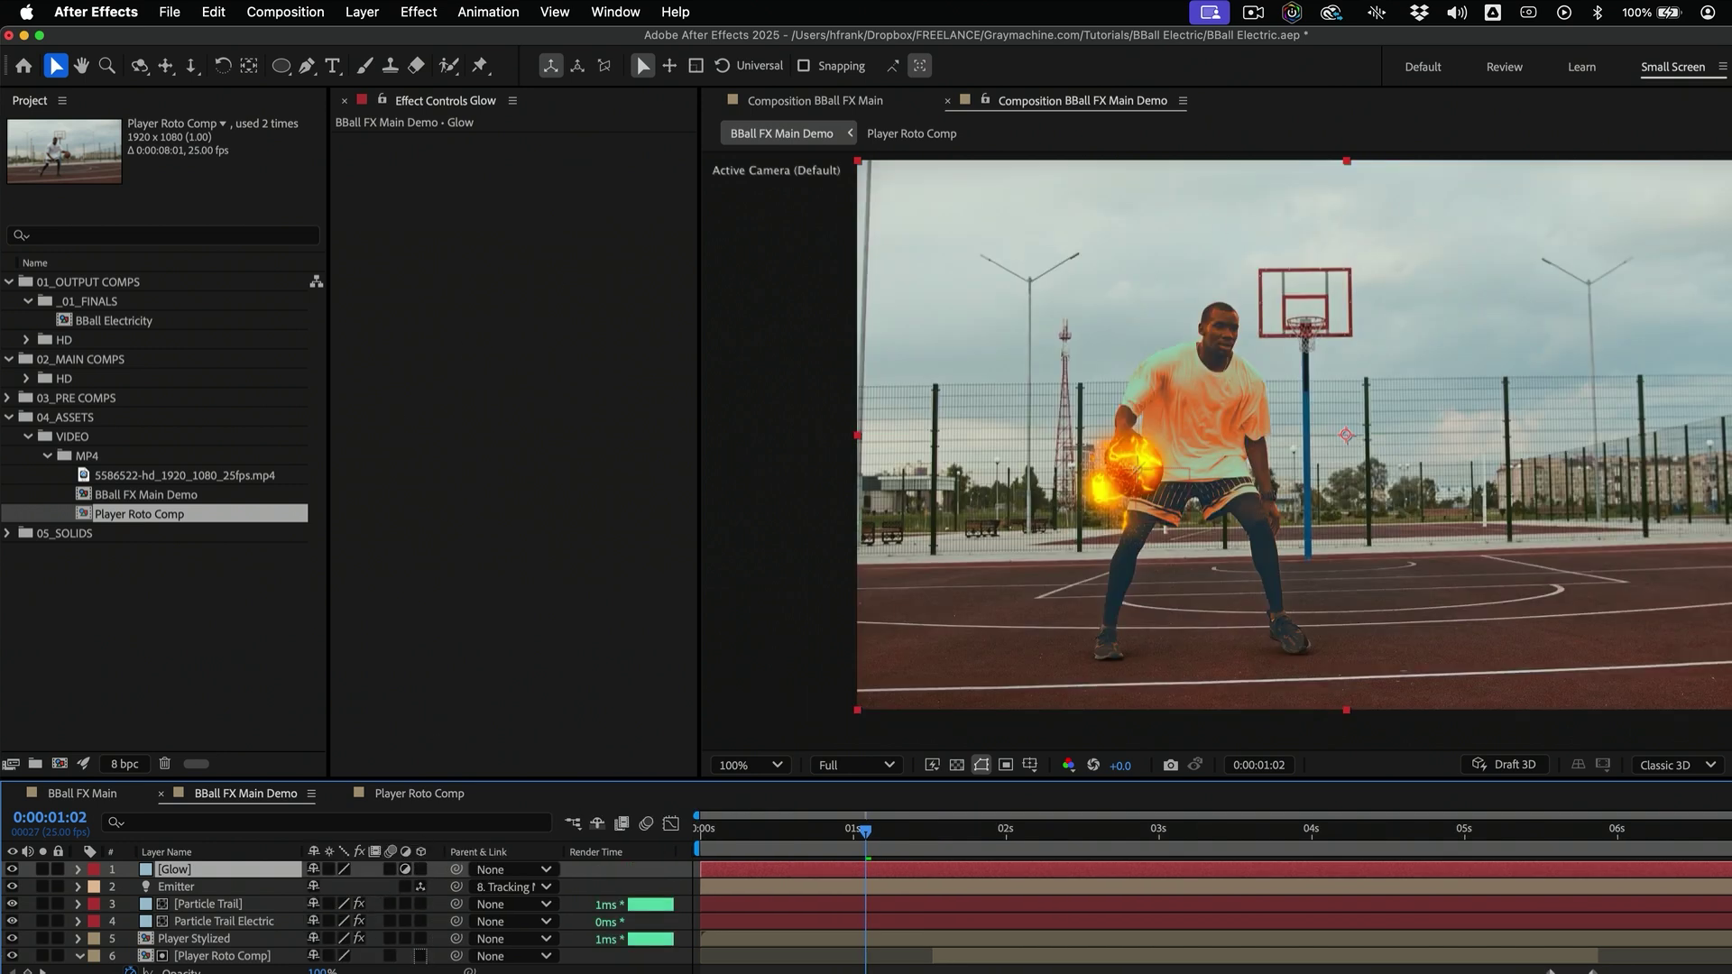
Find the uni.Glow effect and apply it to the Glow adjustment layer
key("super+5")
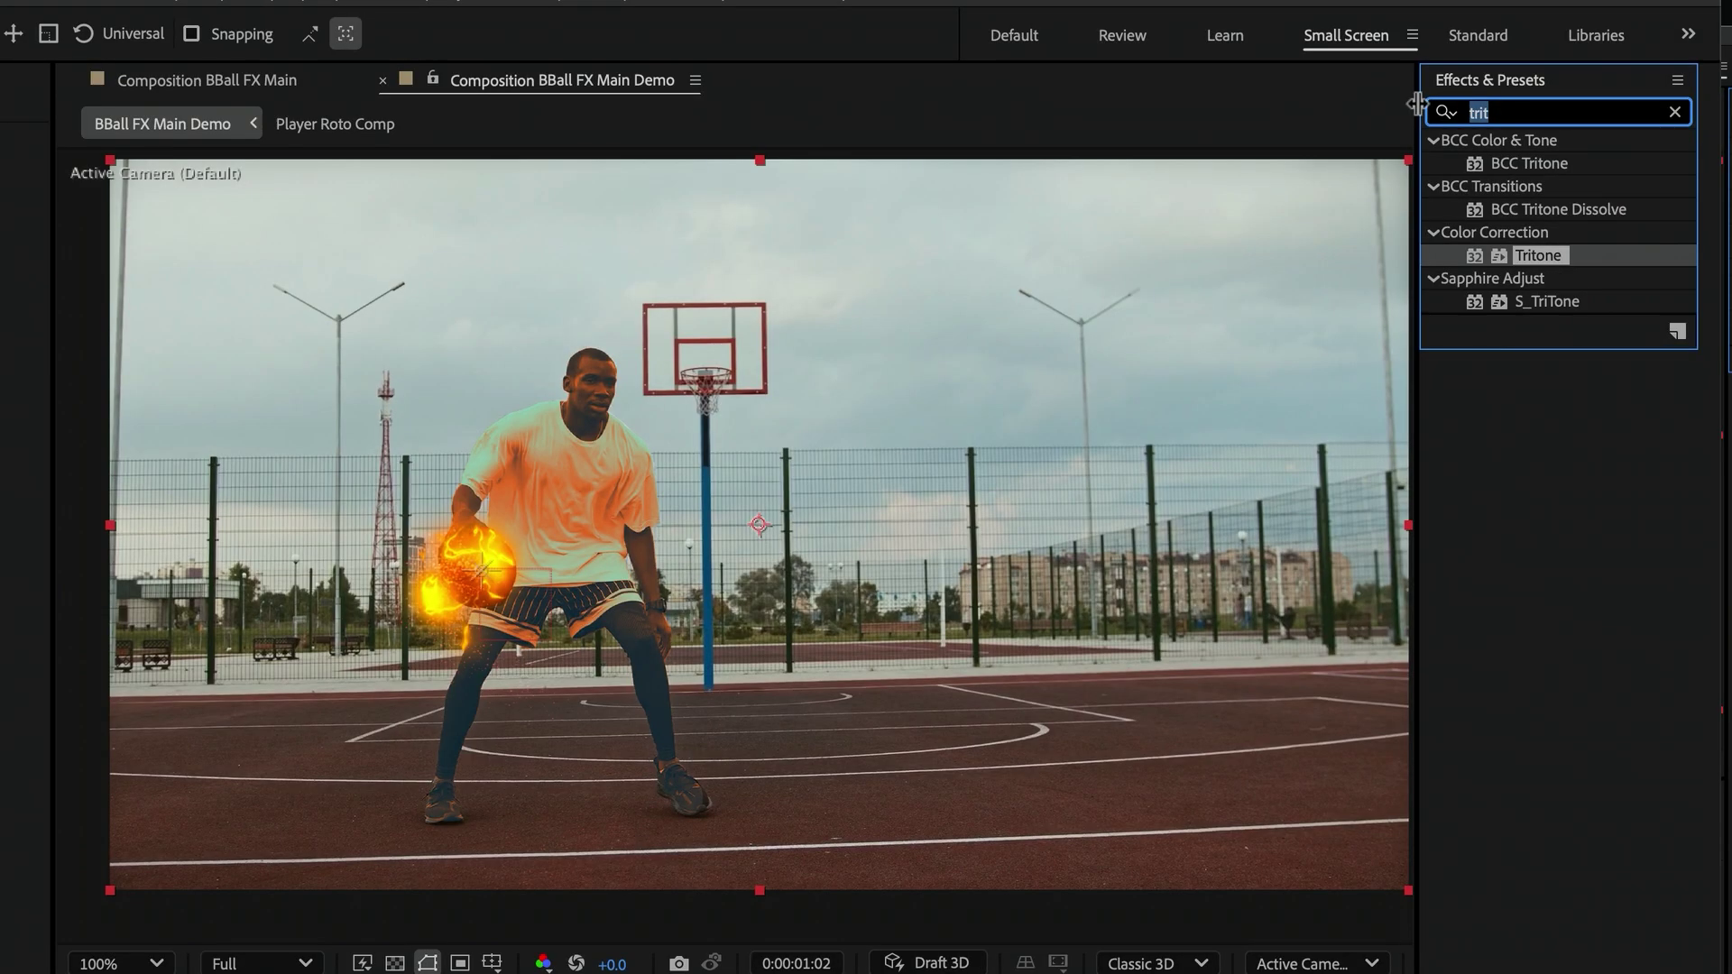
type("ui")
key("BackSpace")
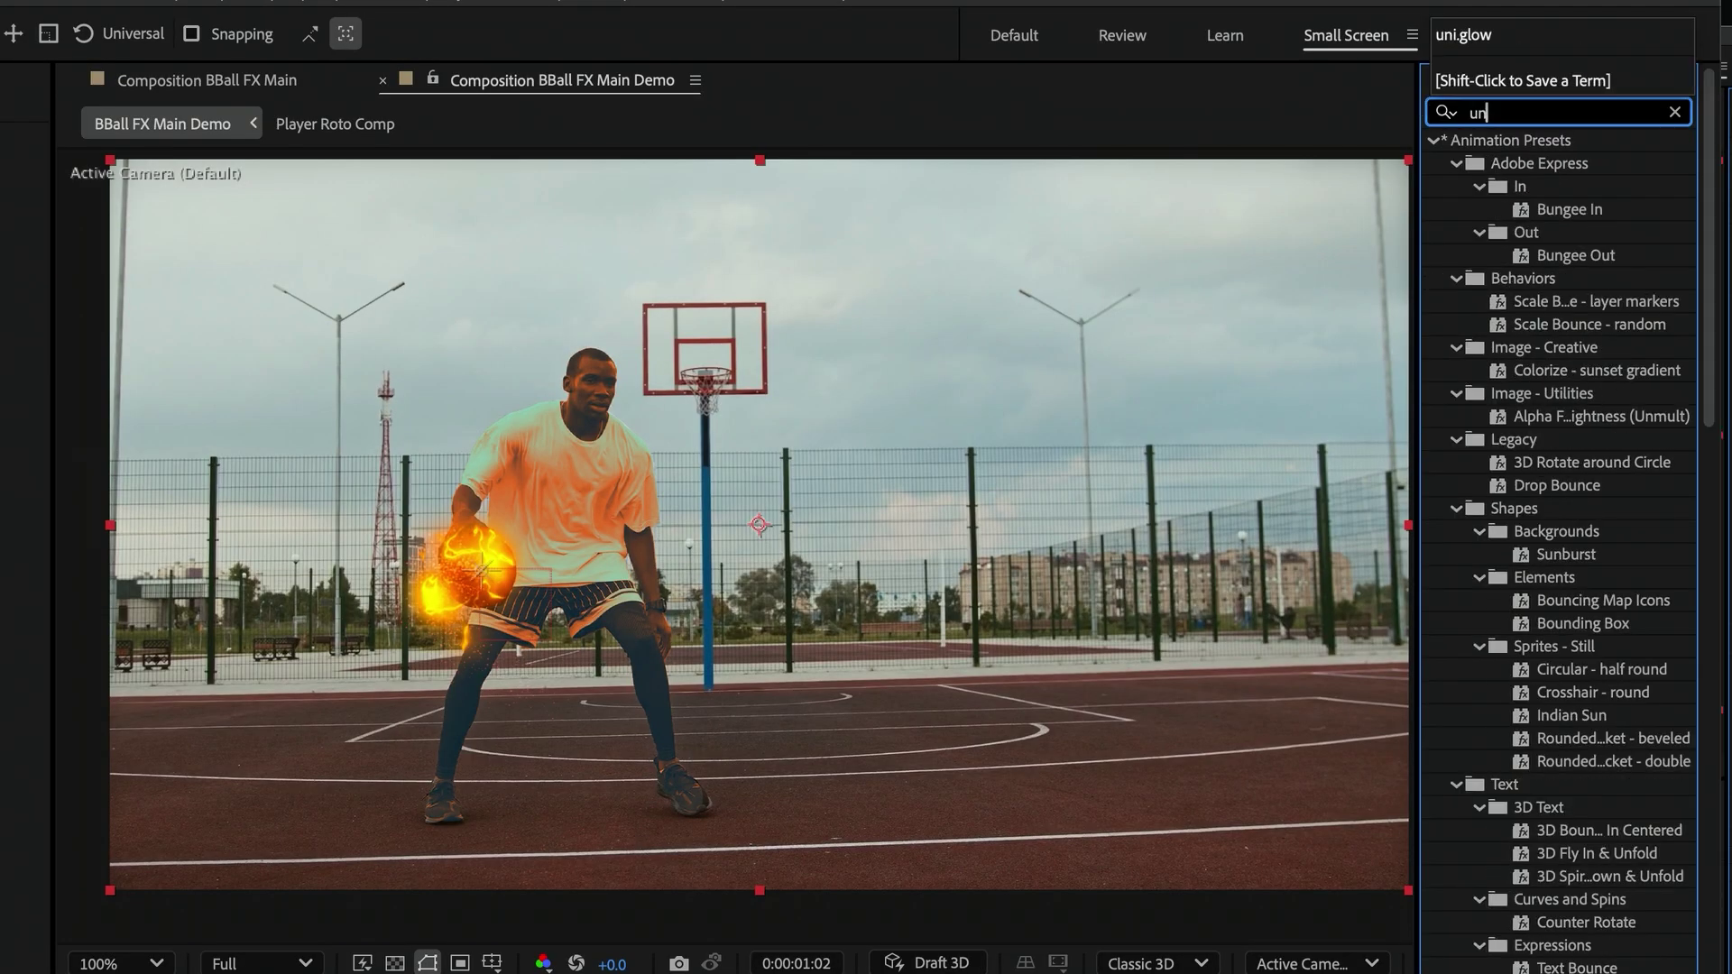
type("ni.glow")
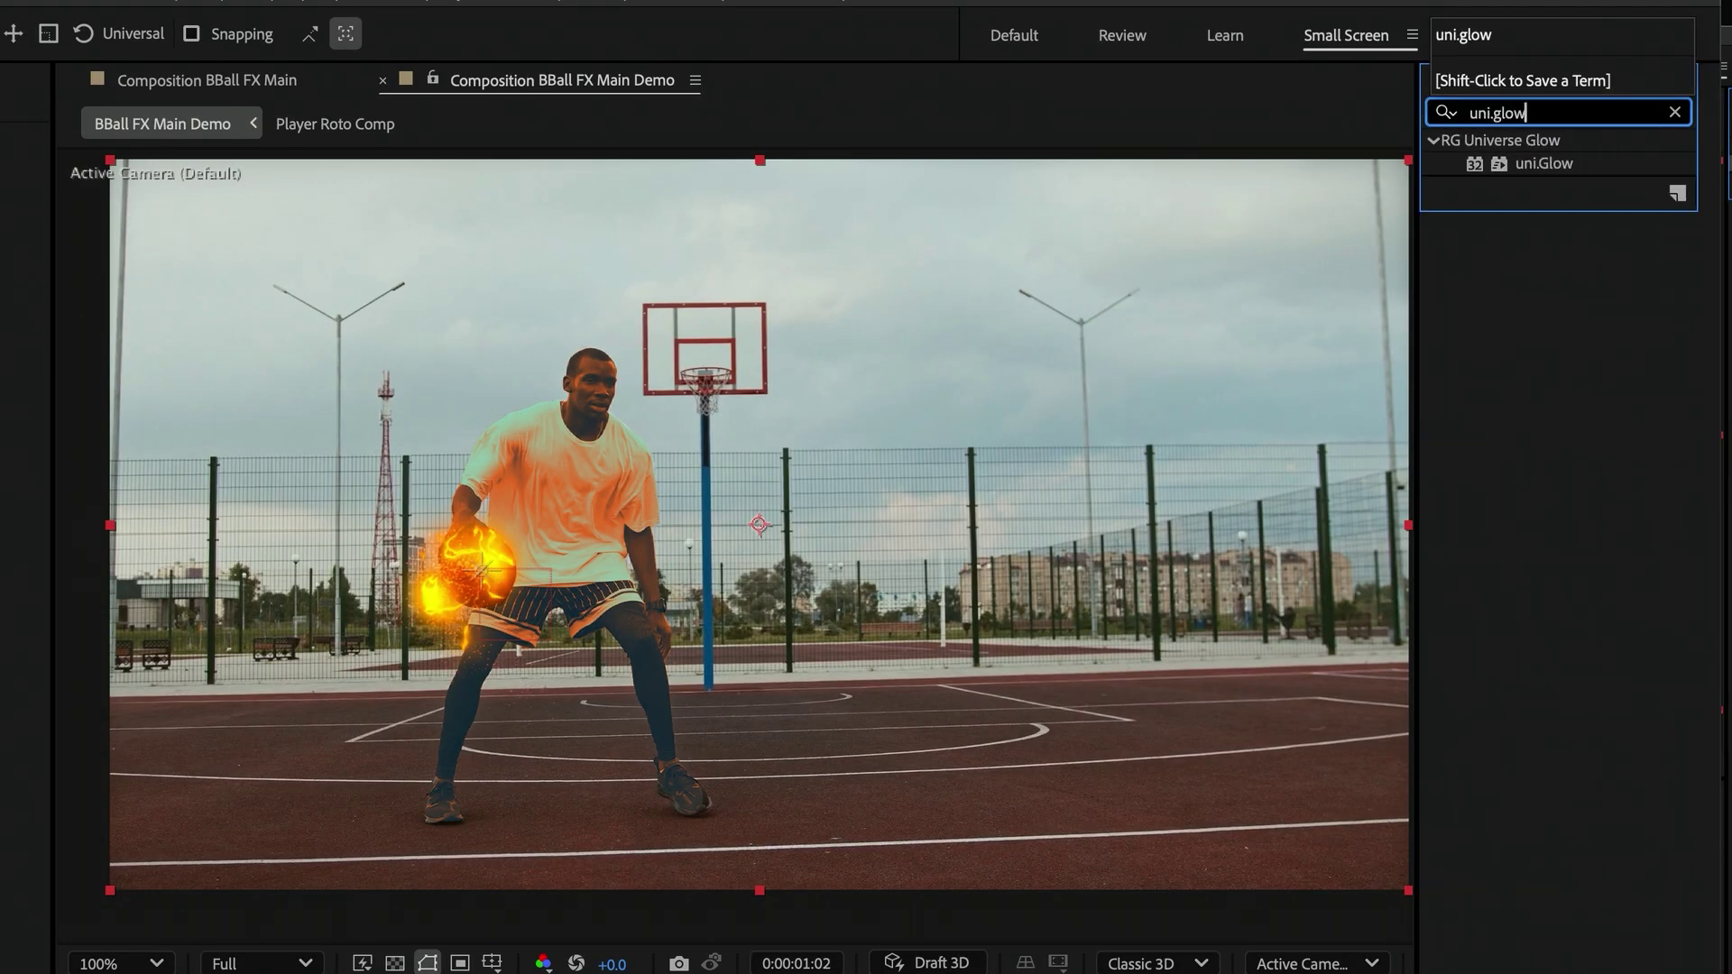
left_click(1541, 165)
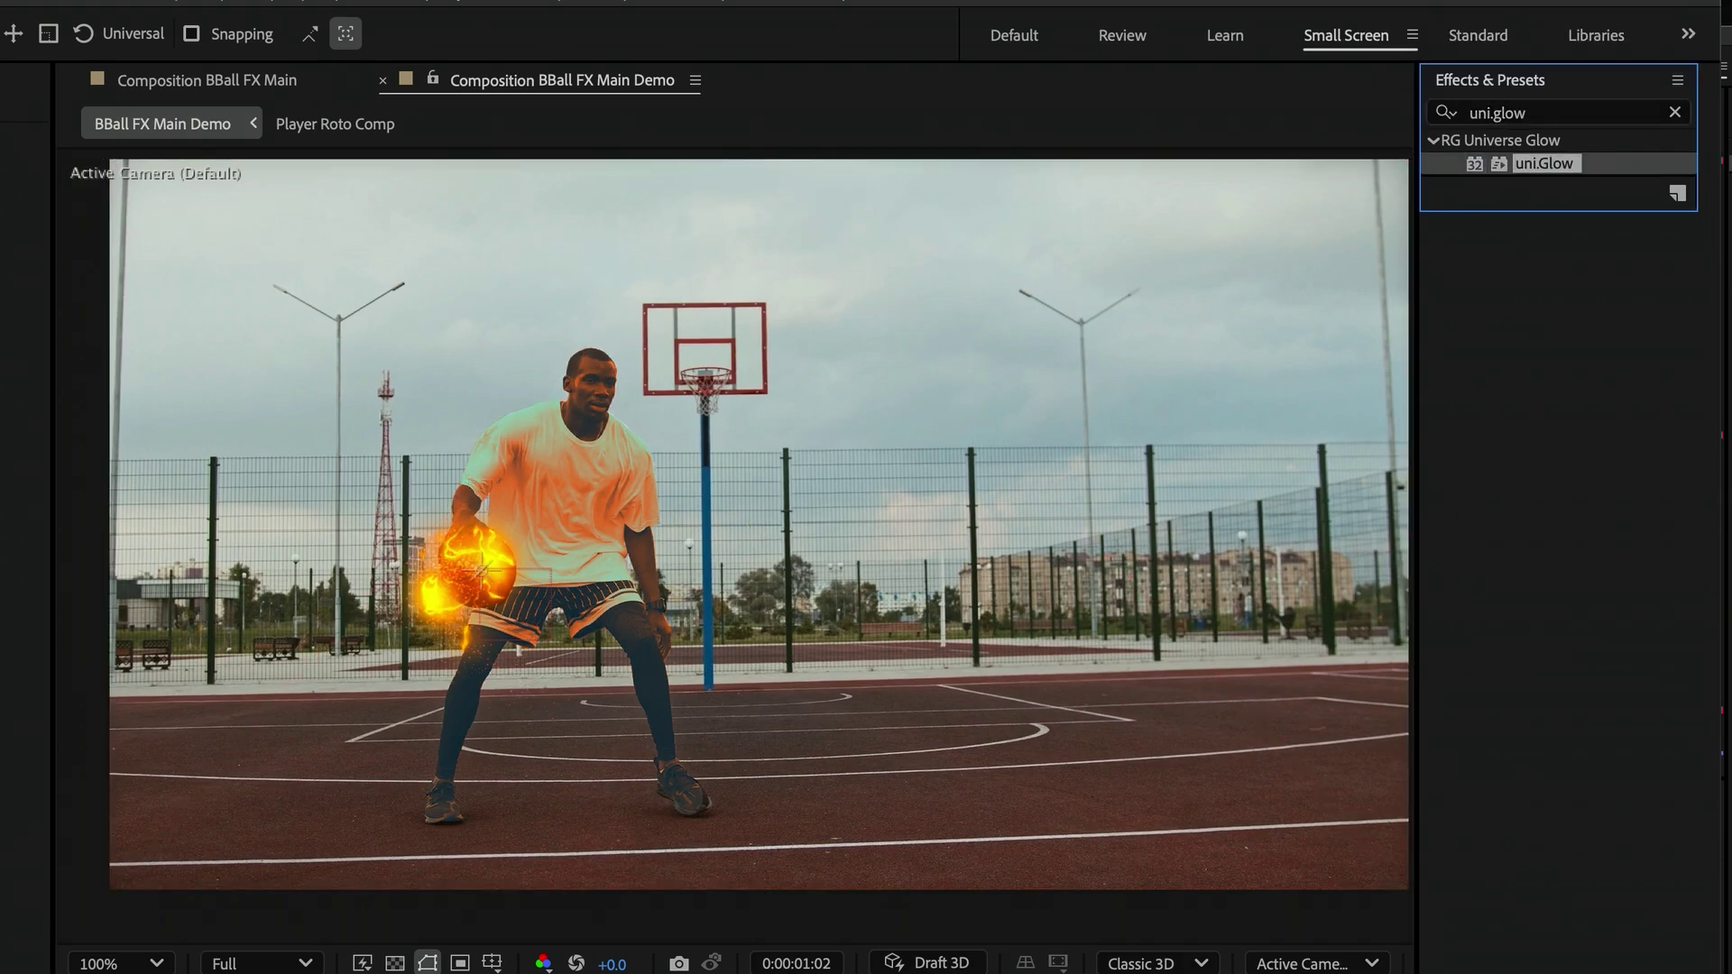
left_click_drag(1540, 165, 604, 618)
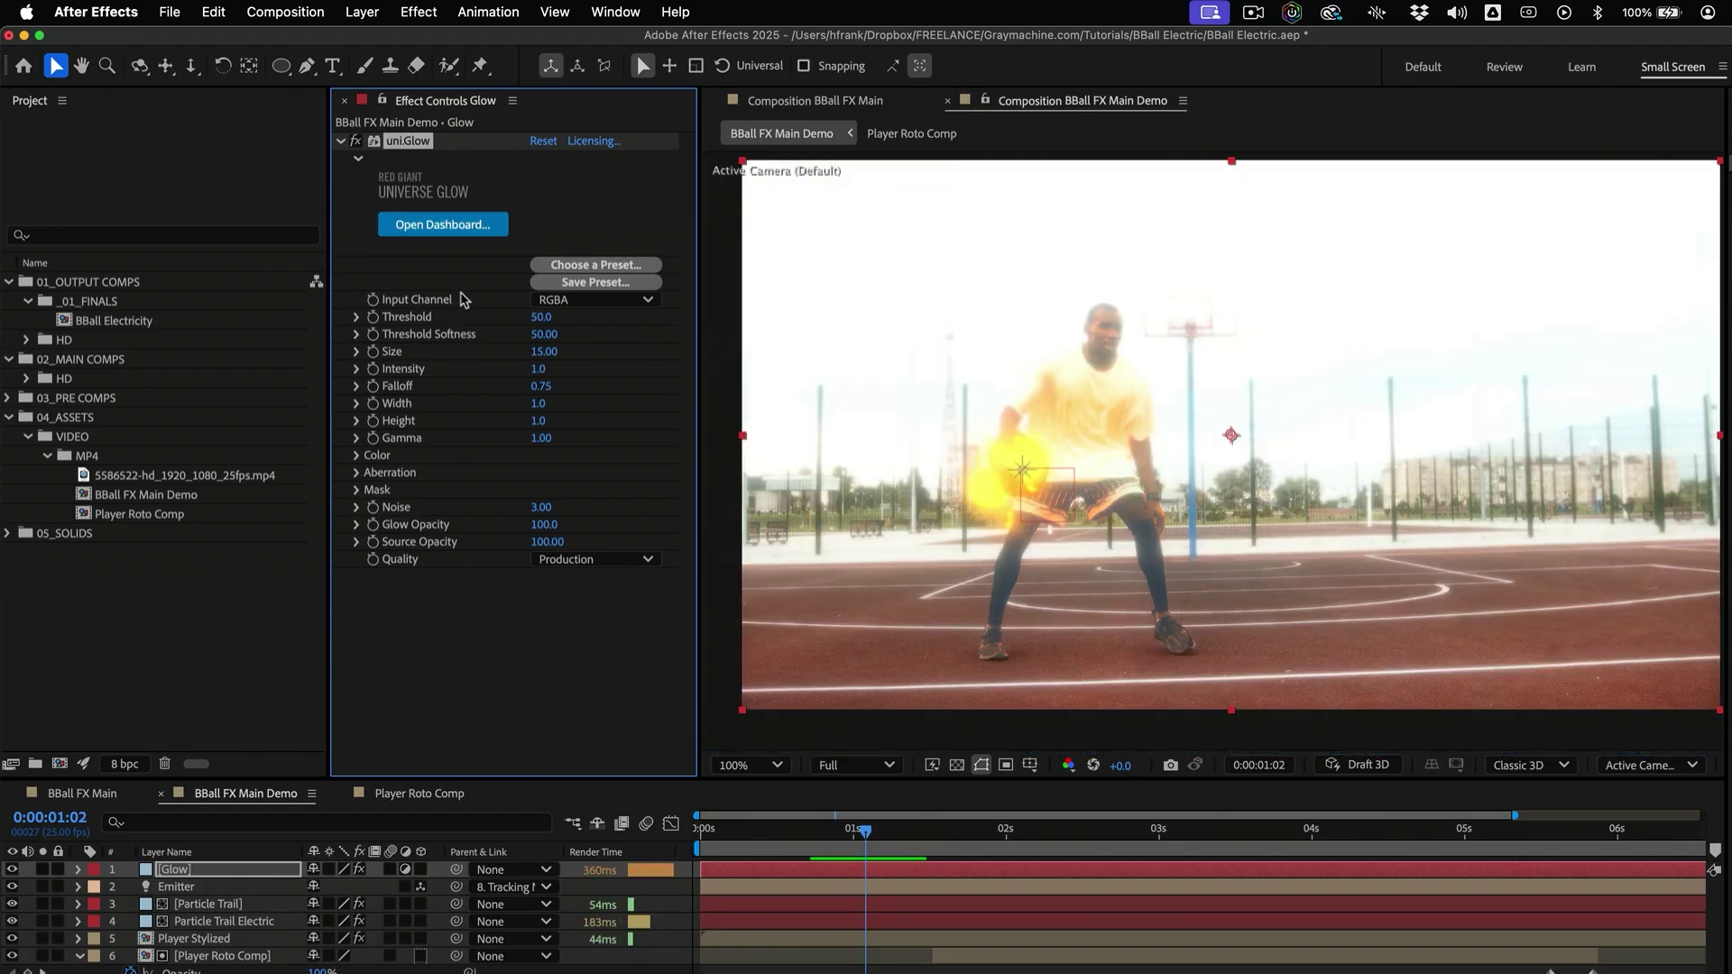
Raise the uni.Glow effect's Threshold to 95 and its Intensity to about 1.4
left_click_drag(535, 324, 1336, 348)
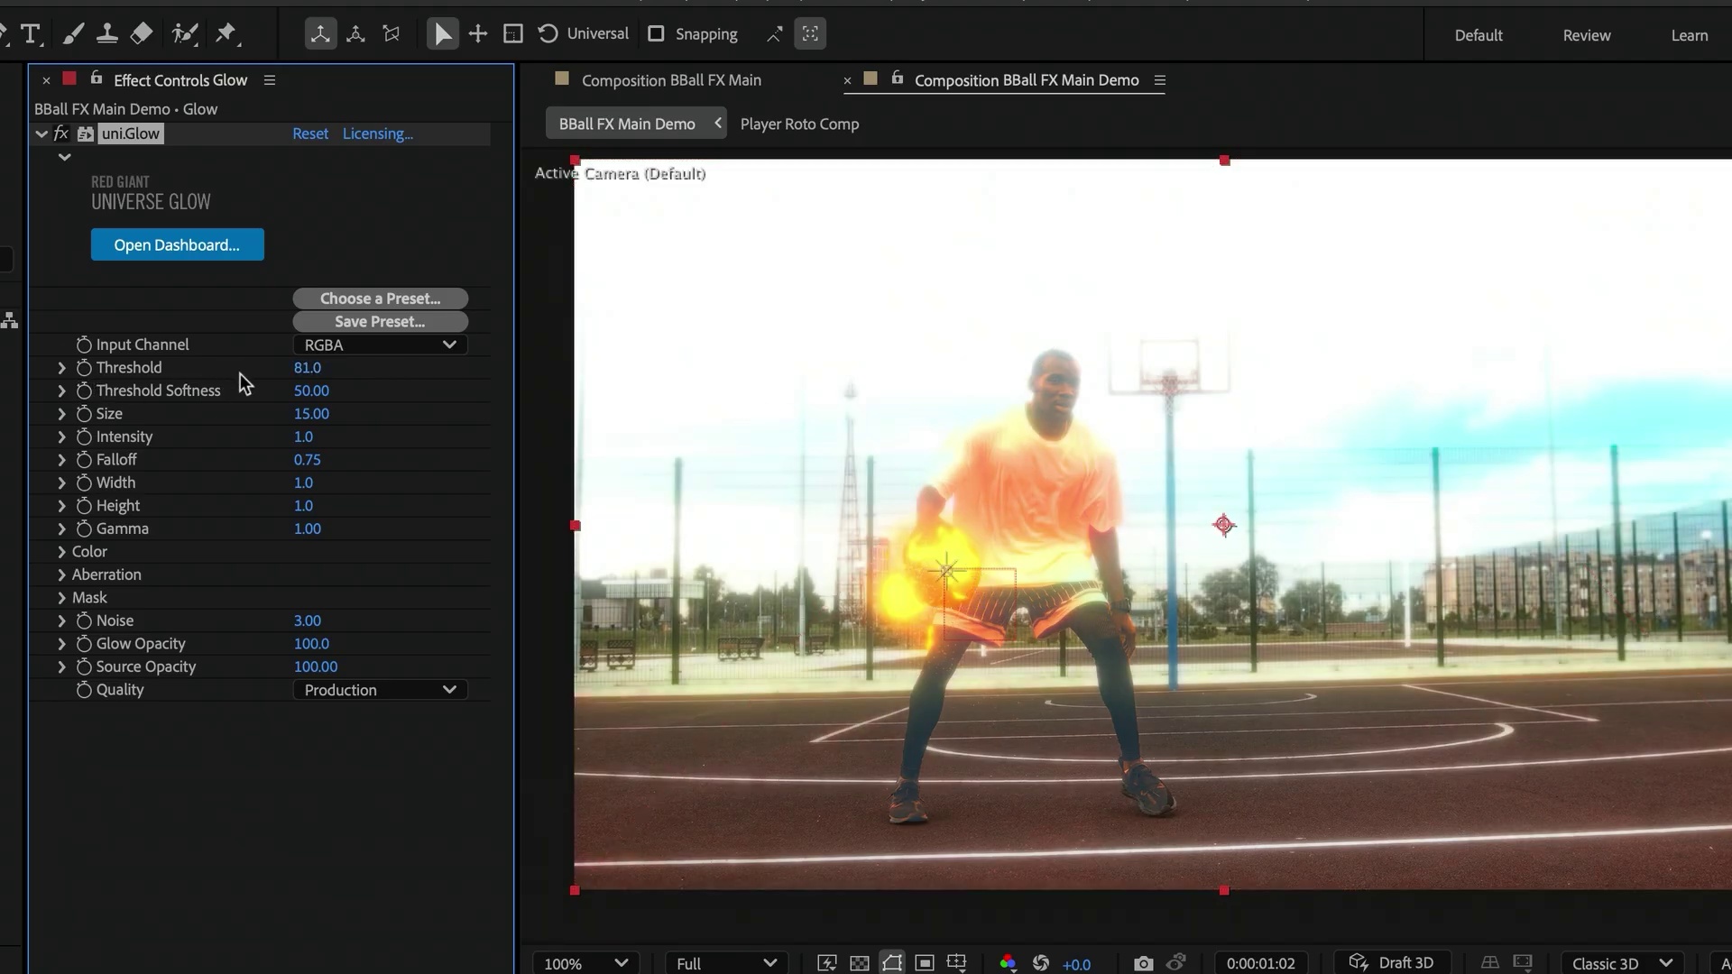
left_click(301, 364)
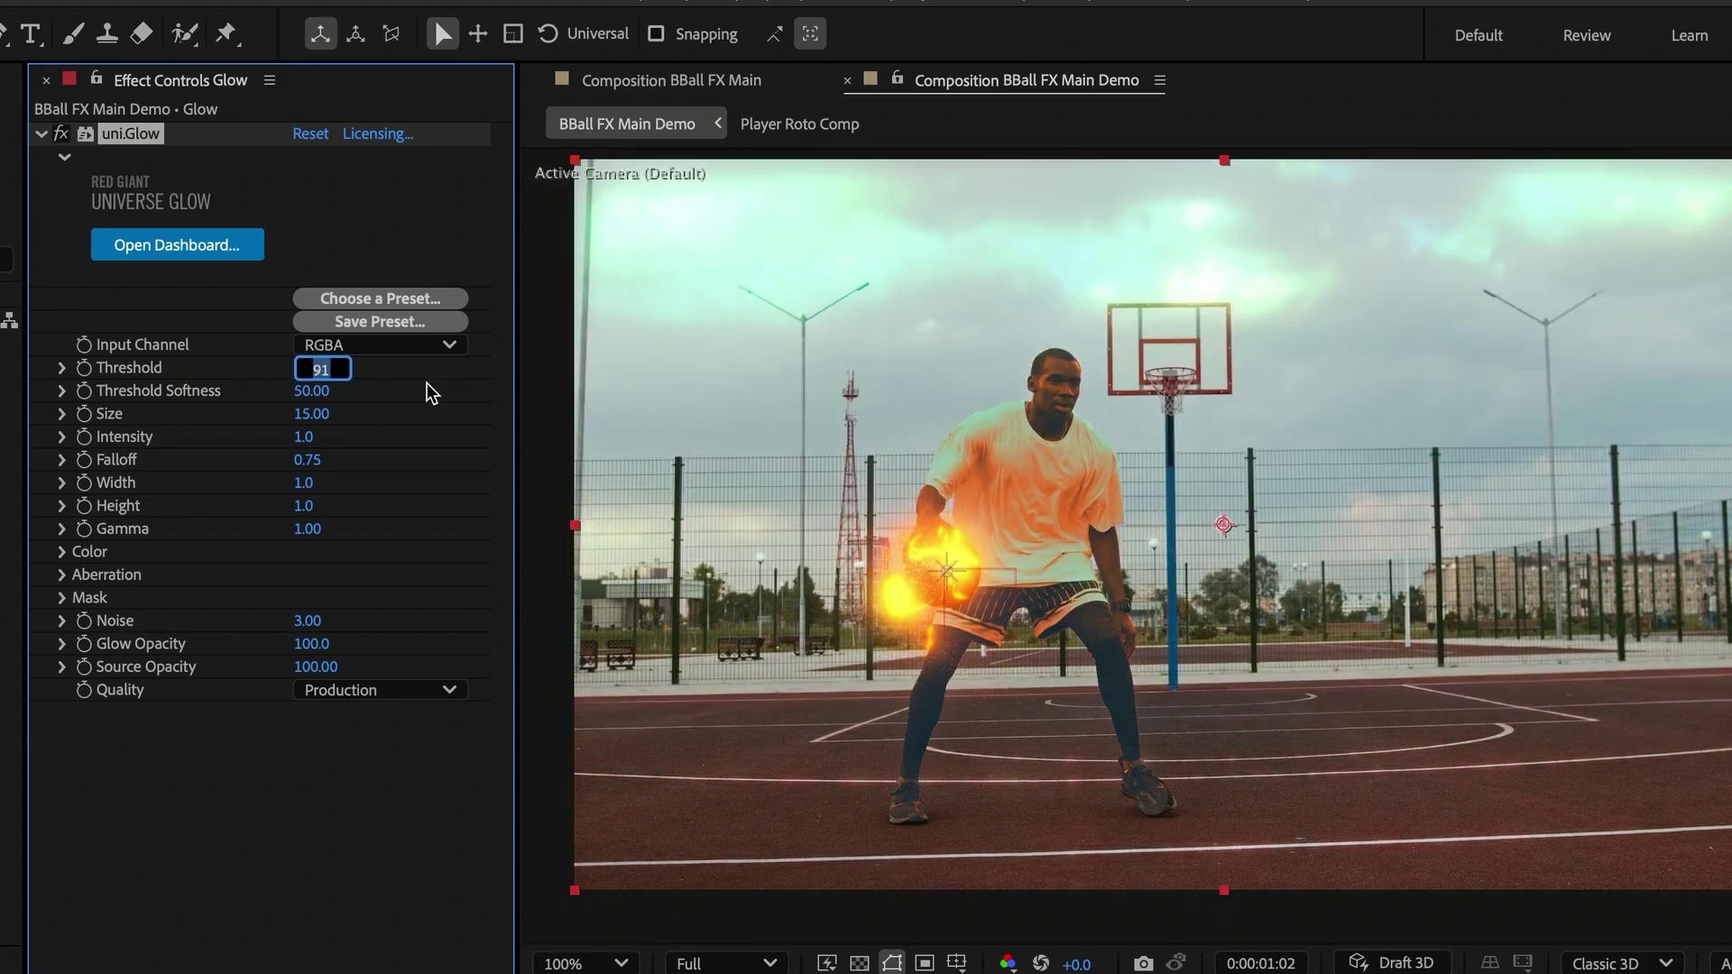
key("Up")
key("Up")
key("Up")
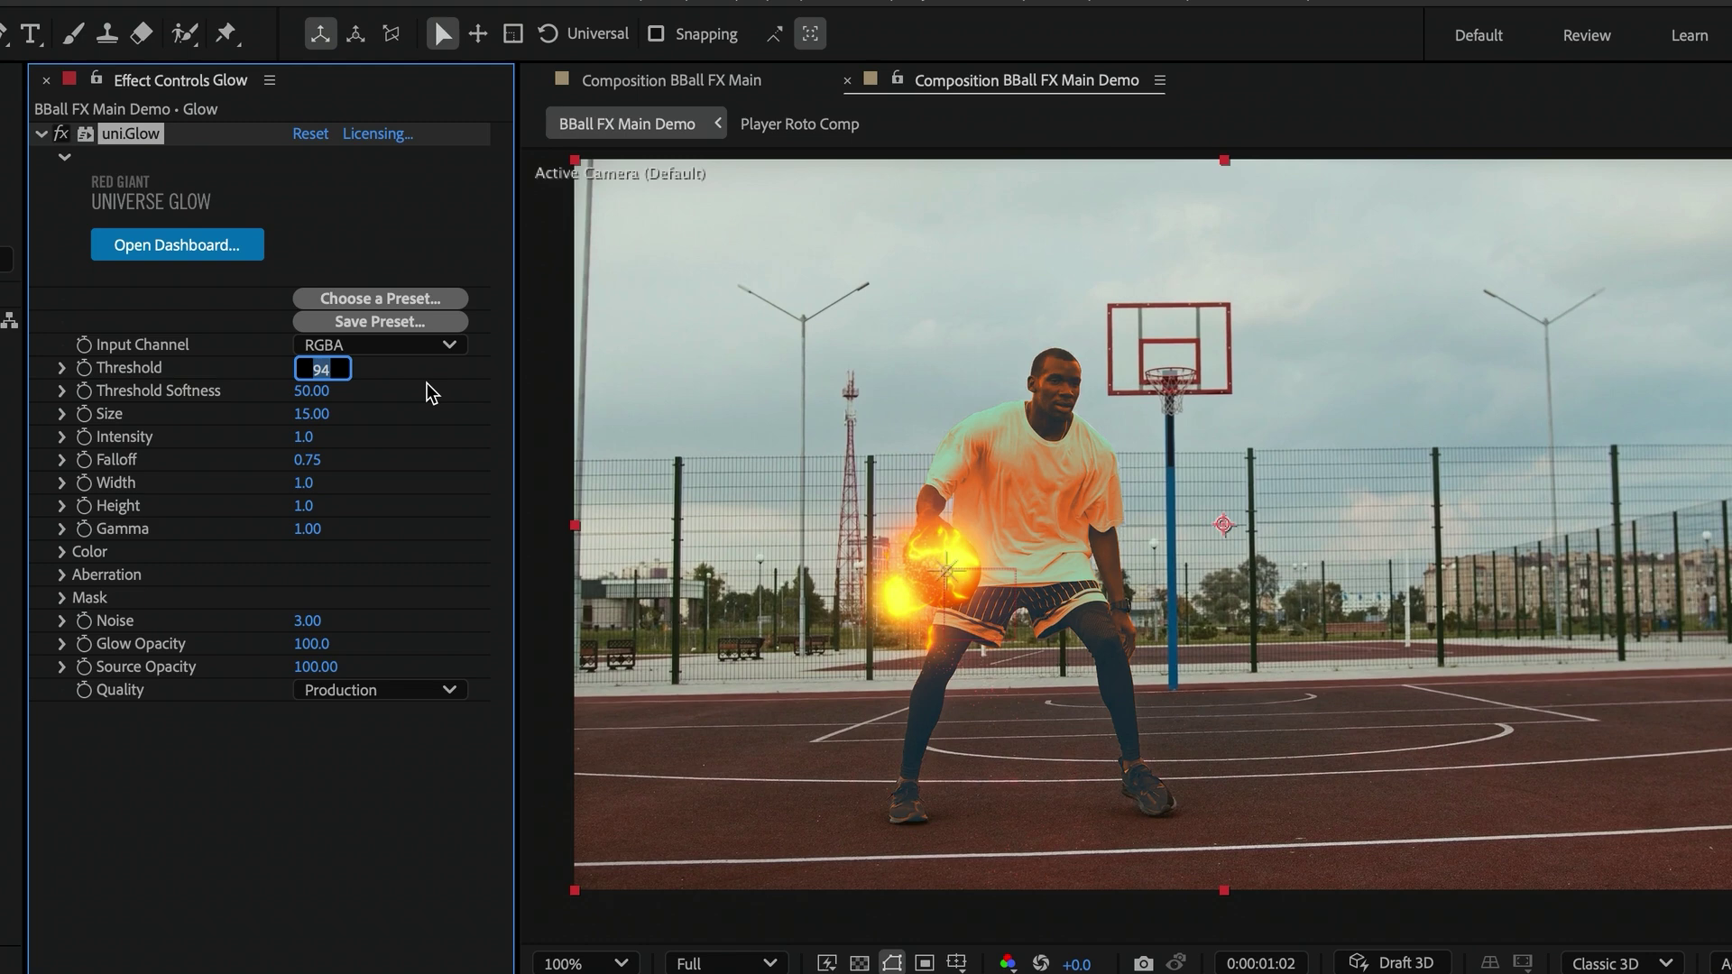
key("Up")
left_click(251, 841)
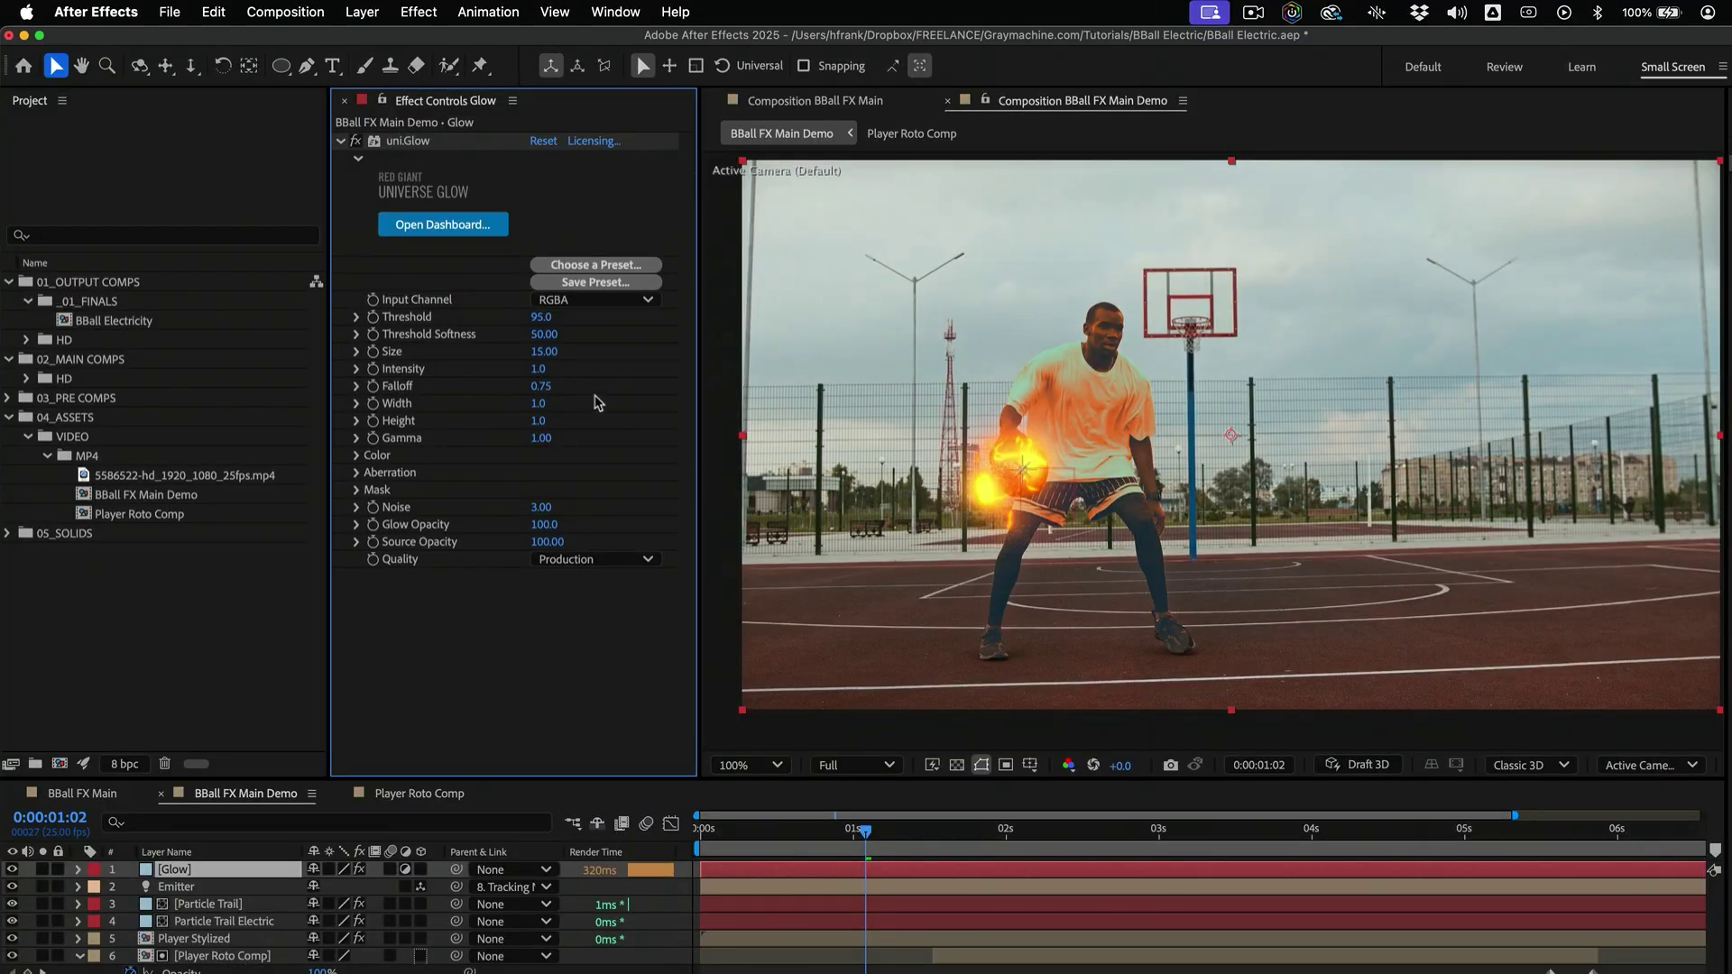
left_click_drag(540, 376, 584, 366)
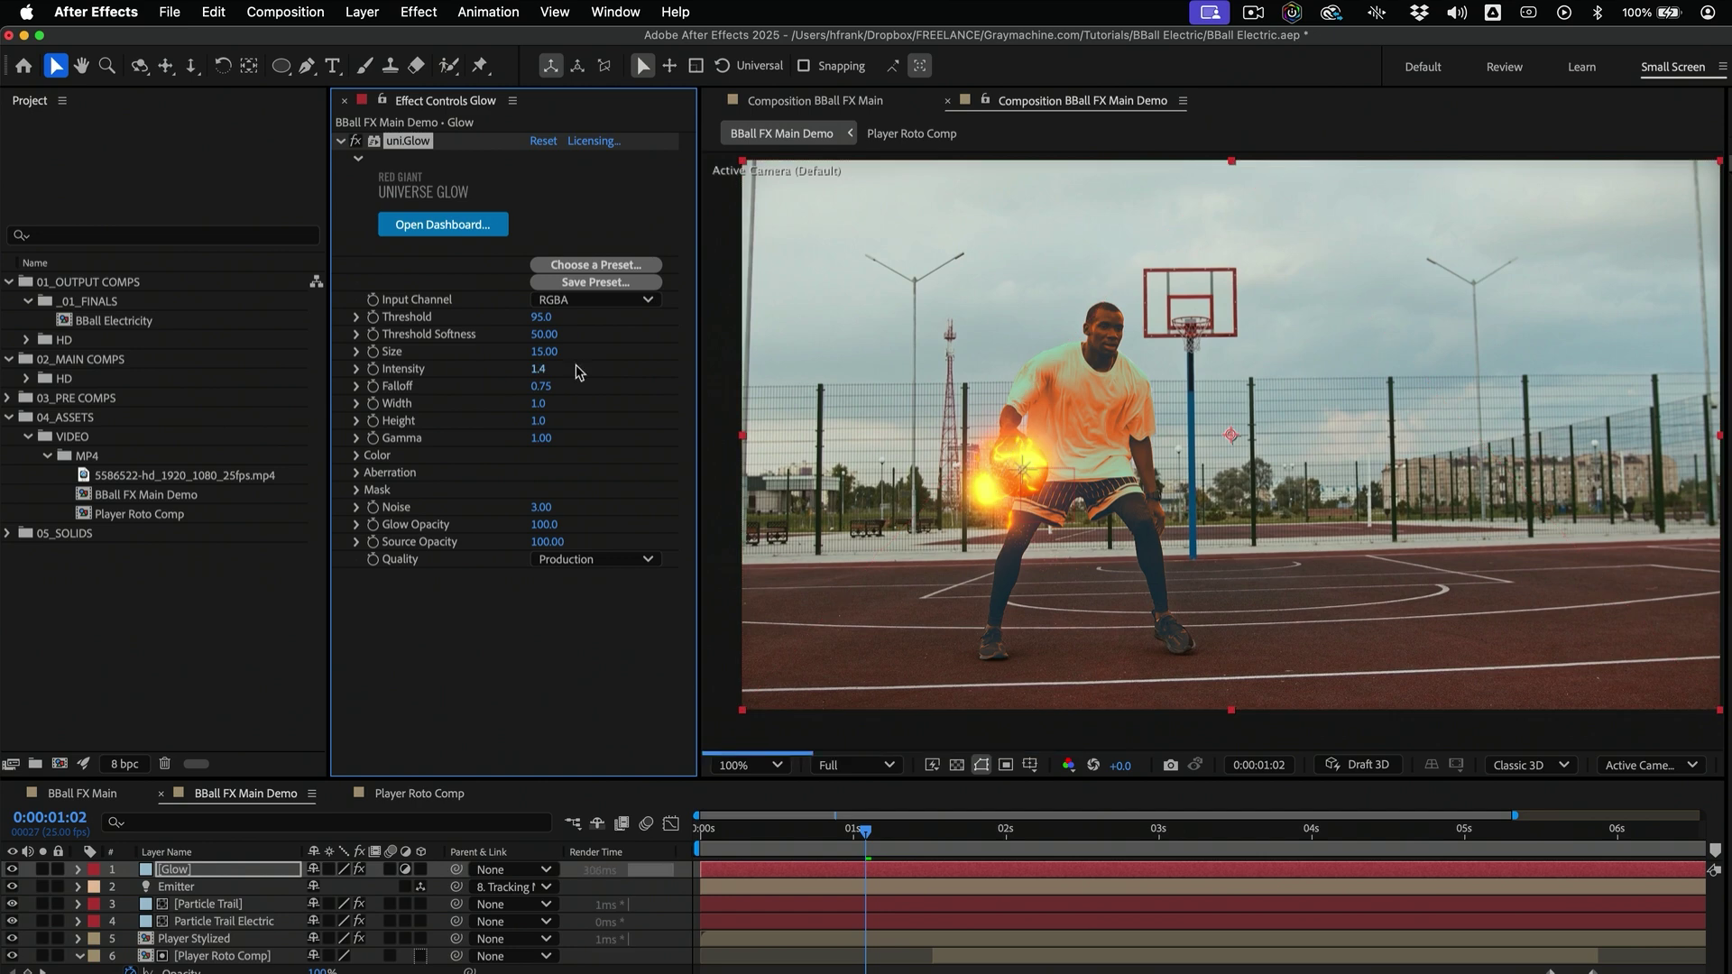
Add a Curves effect above Tritone on the Player Stylized layer and raise the middle of its RGB curve
left_click(194, 939)
key("e")
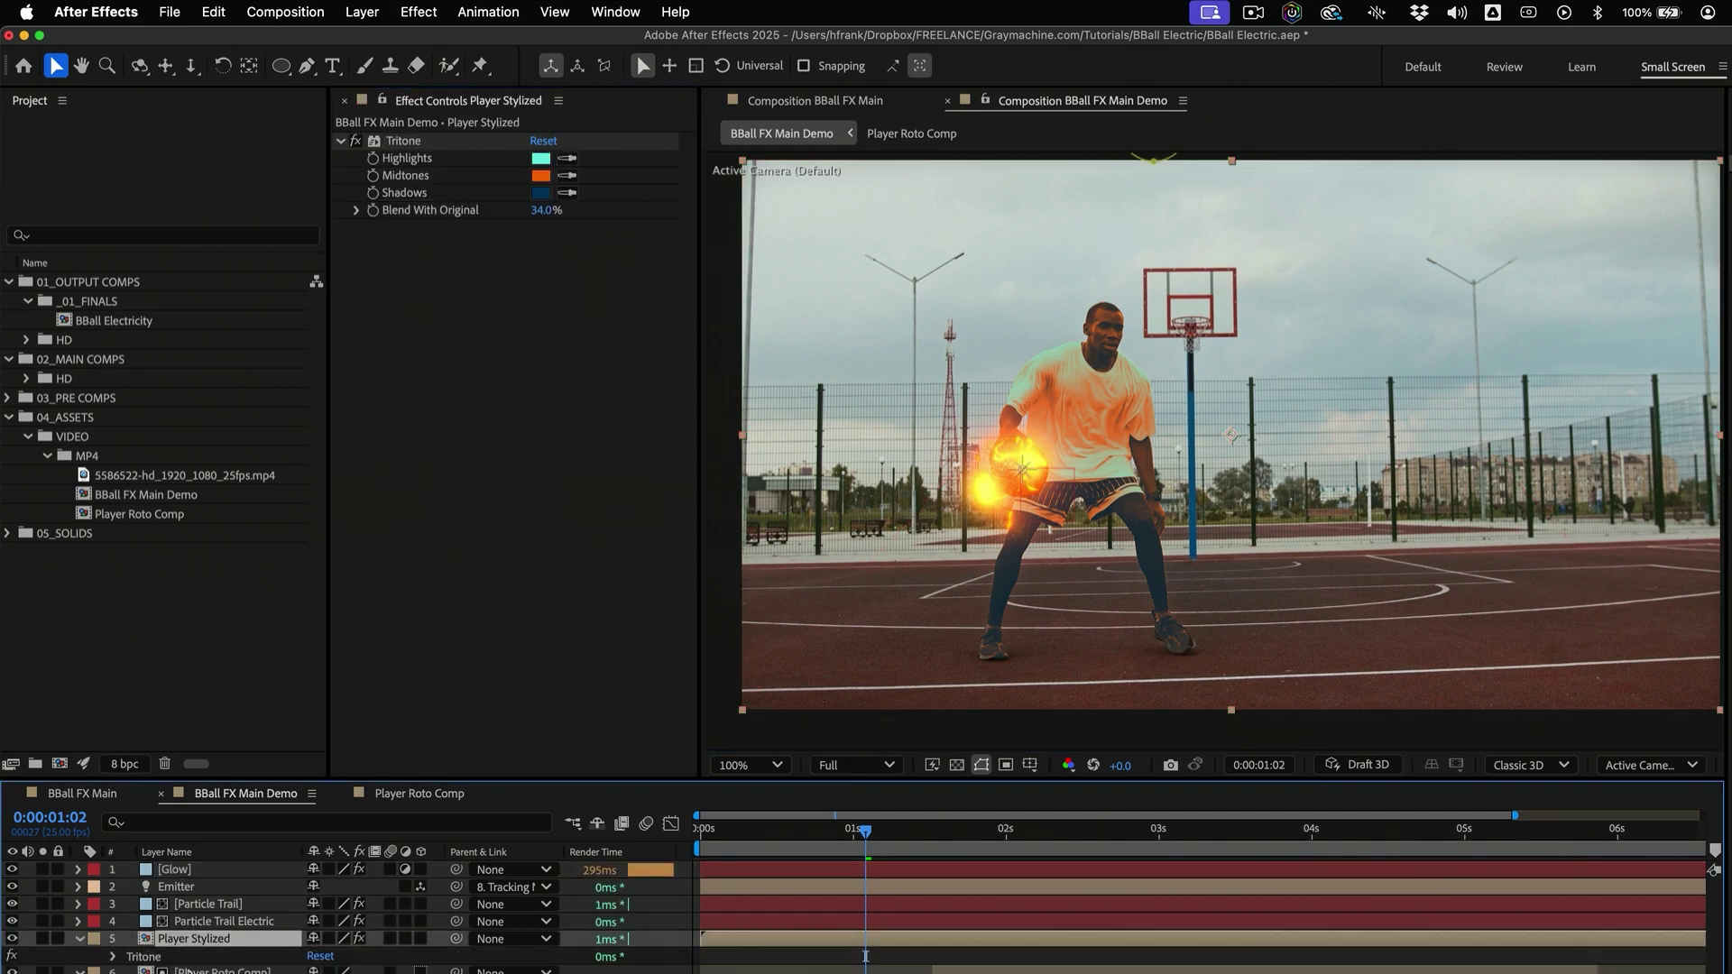
left_click(163, 960)
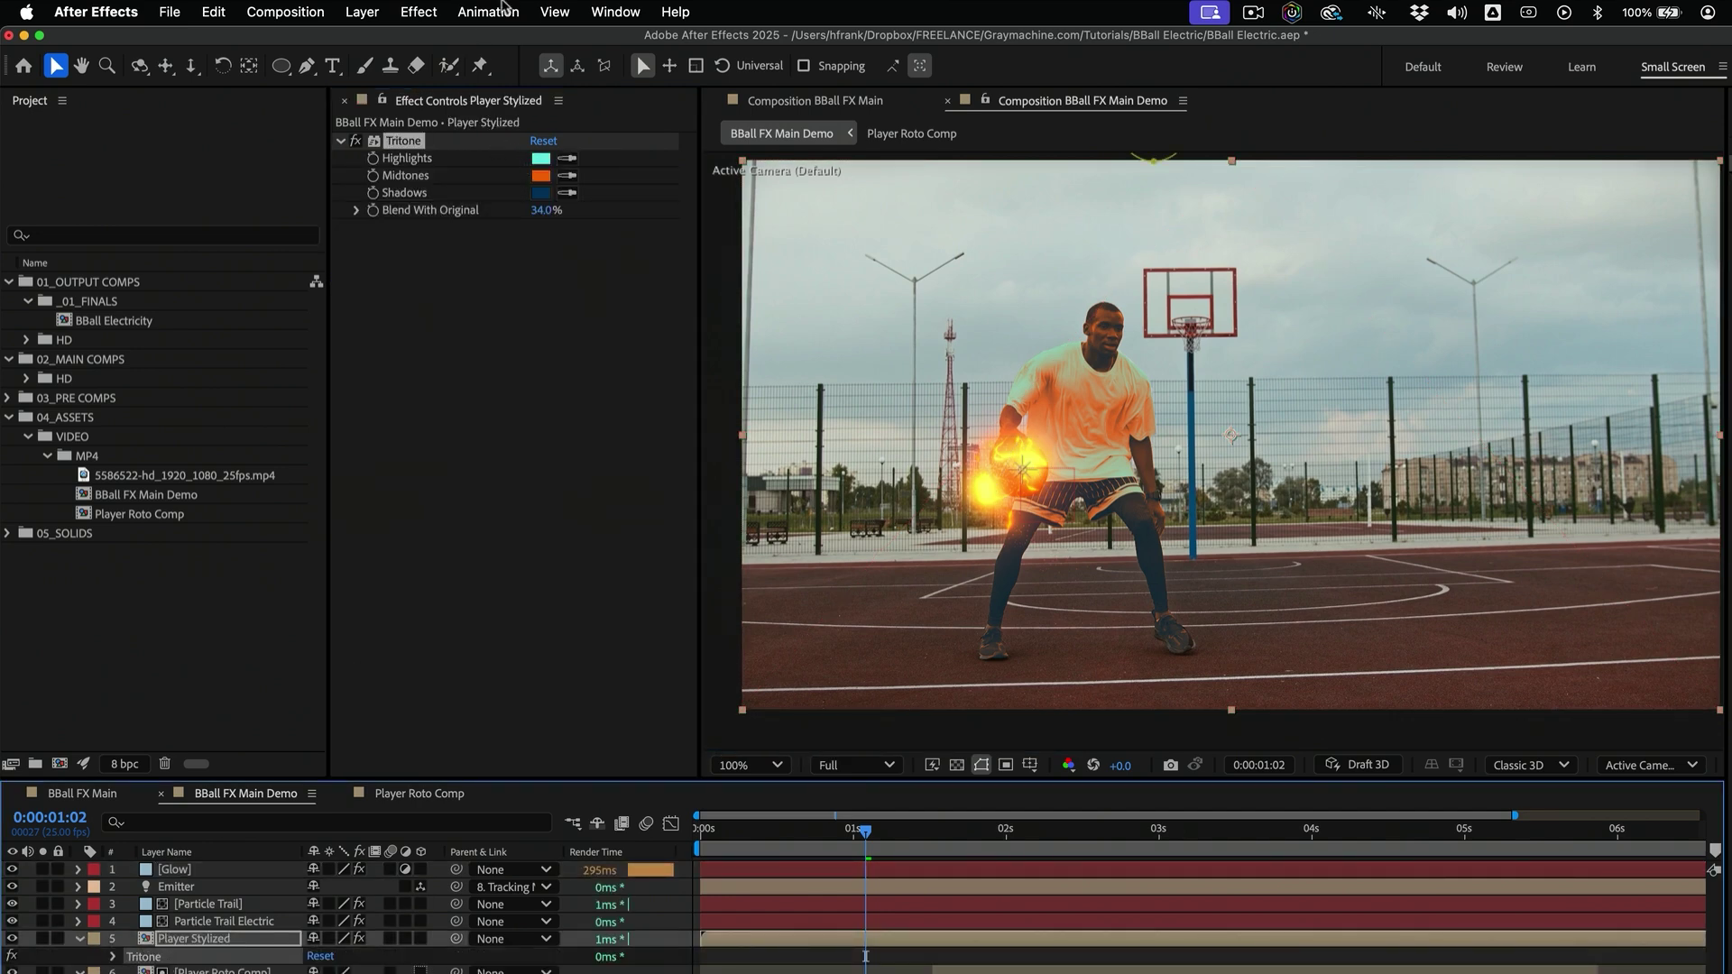
left_click(419, 12)
scroll(469, 930, "down", 3)
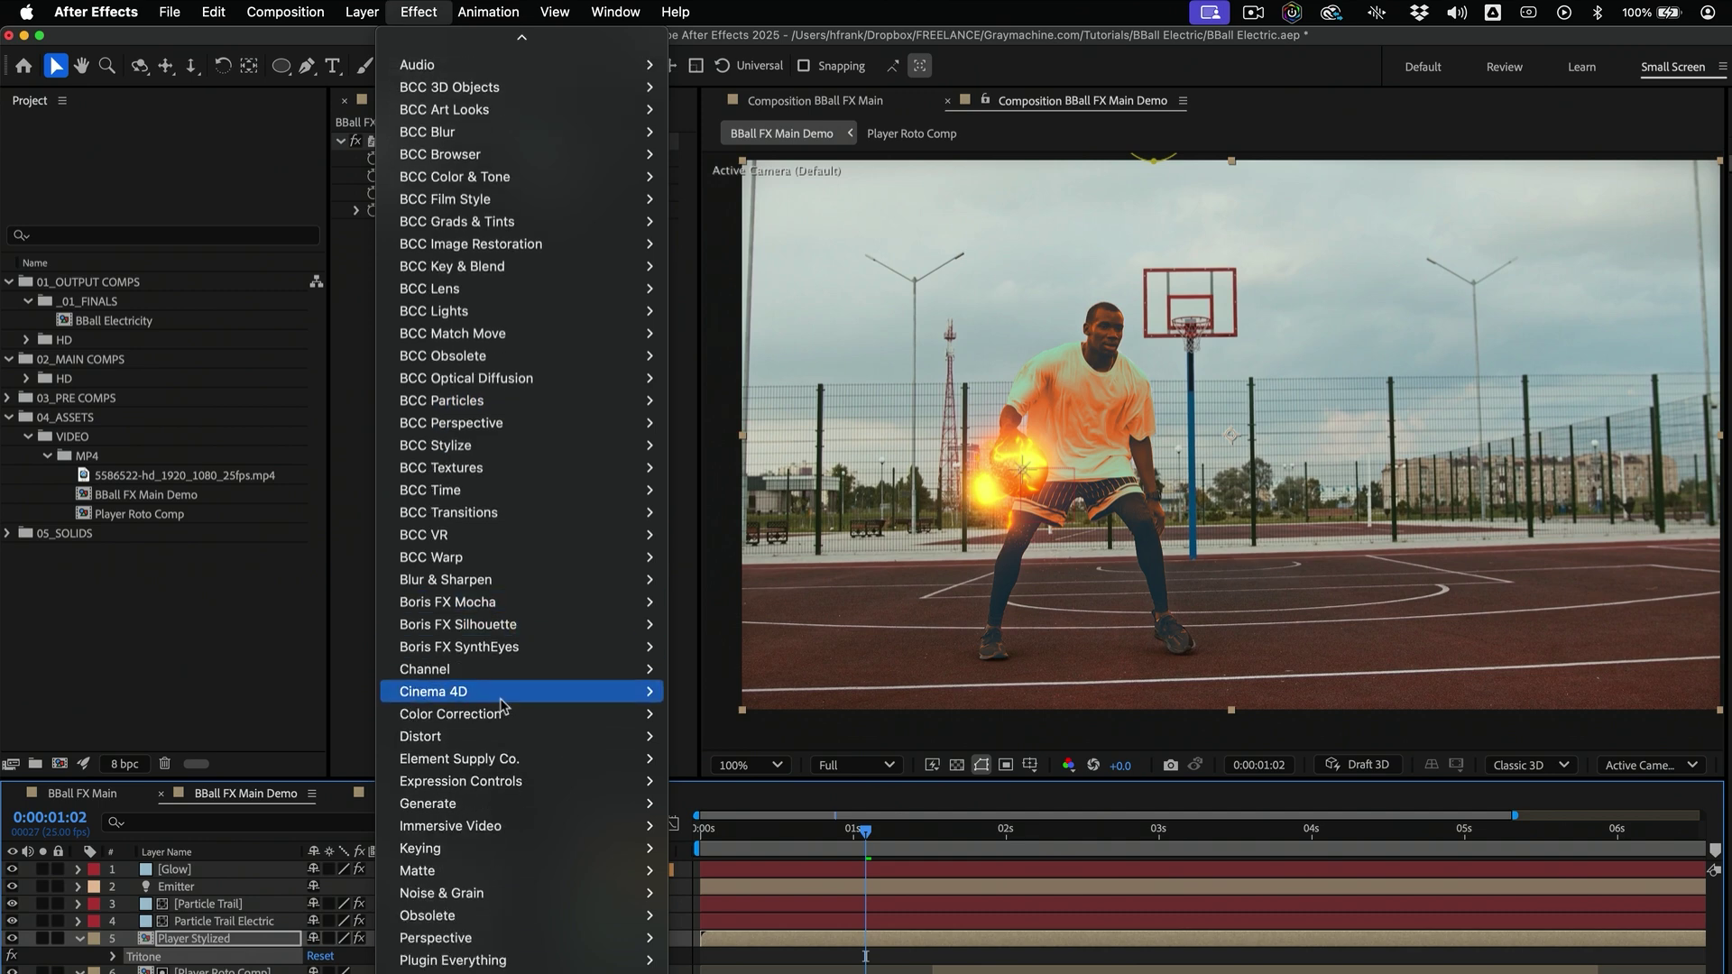
mouse_move(507, 720)
left_click(760, 613)
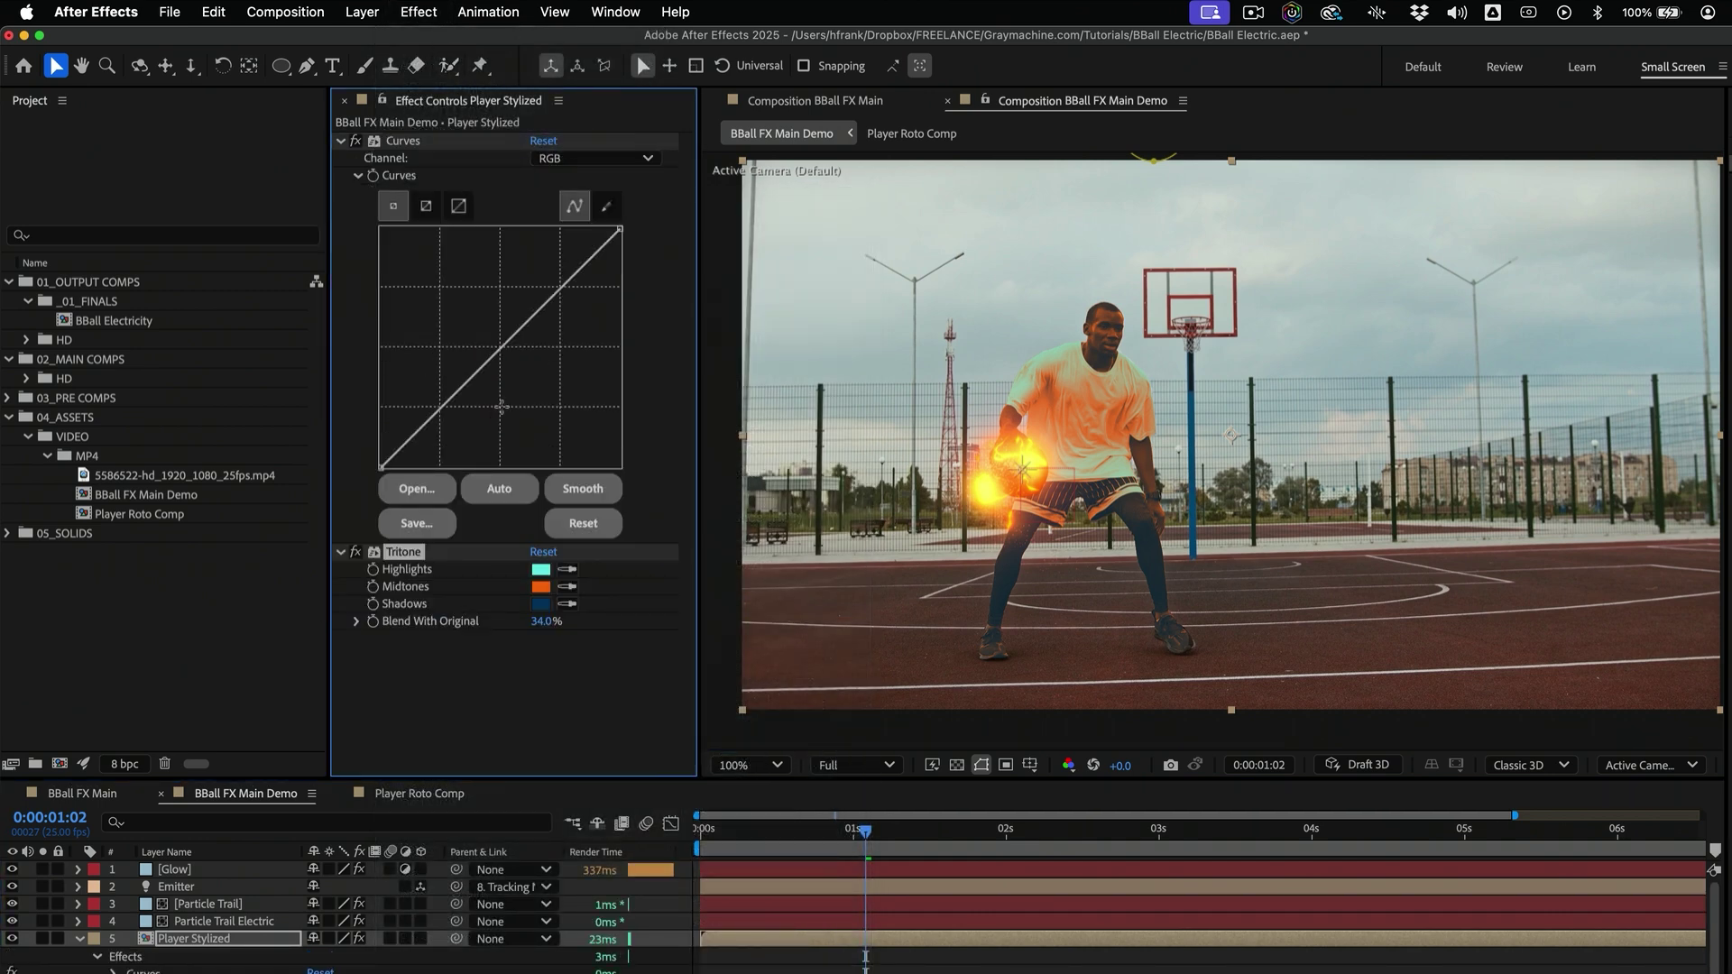
left_click_drag(487, 362, 474, 325)
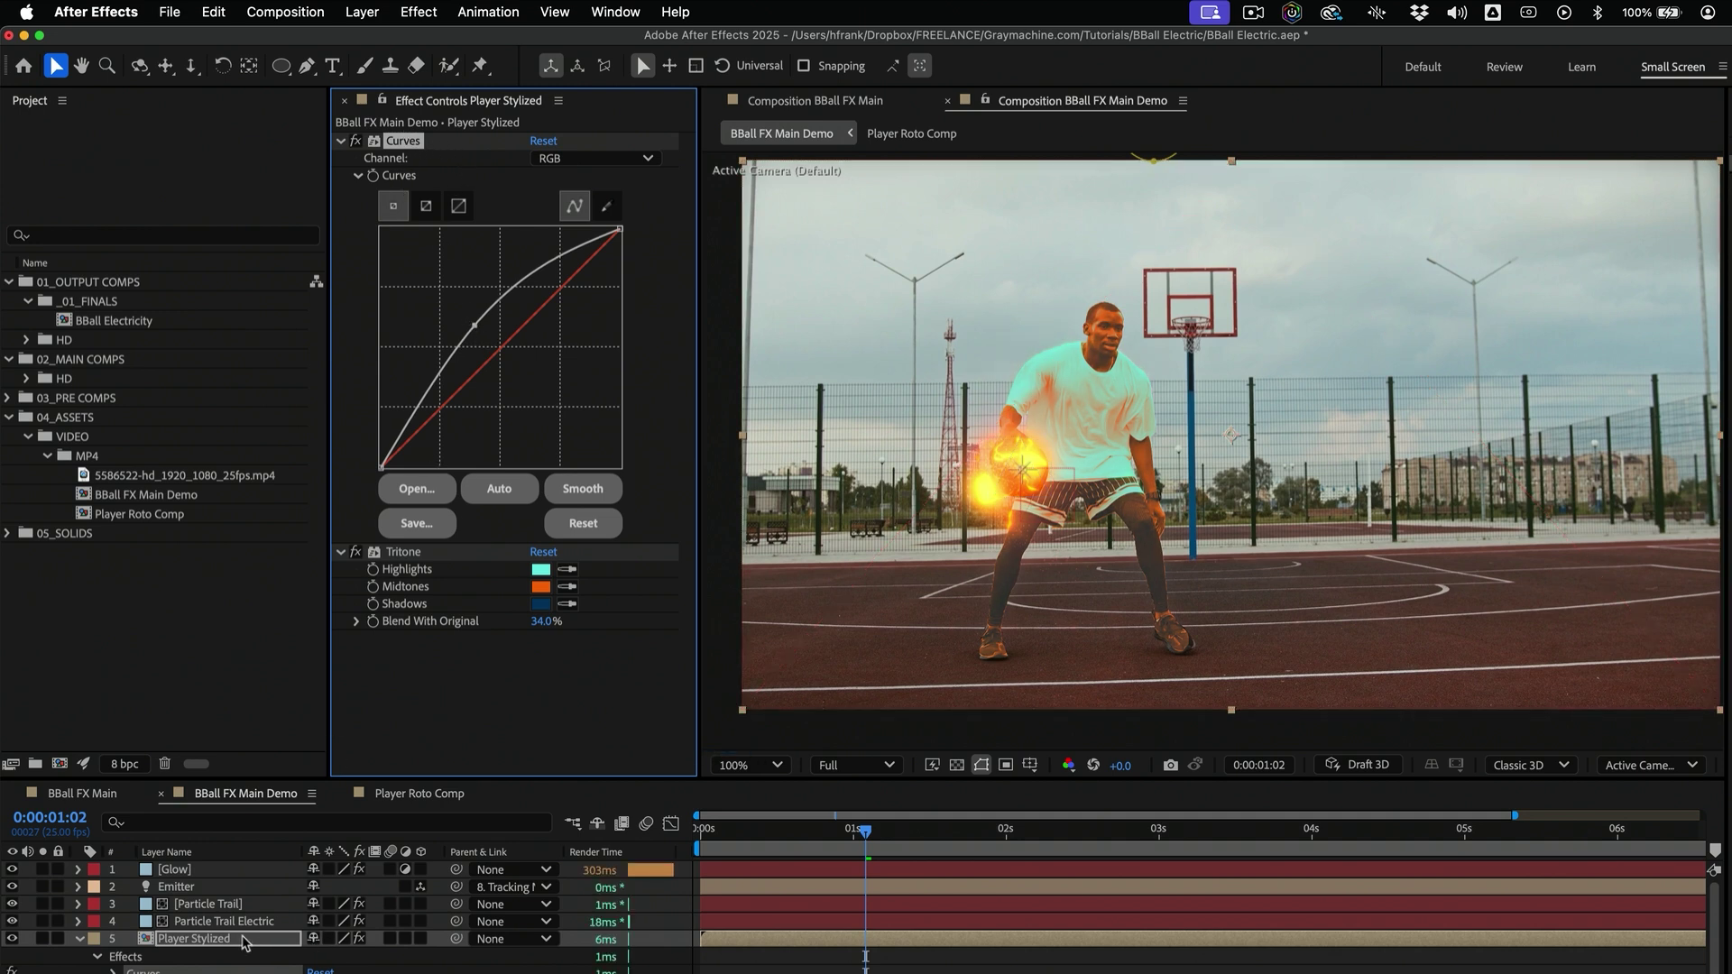
Copy the Curves effect from Player Stylized to the 5586522-hd_1920_1080_25fps.mp4 footage layer, with all layers' properties collapsed
left_click(215, 939)
key("super+a")
key("super+grave")
key("super+grave")
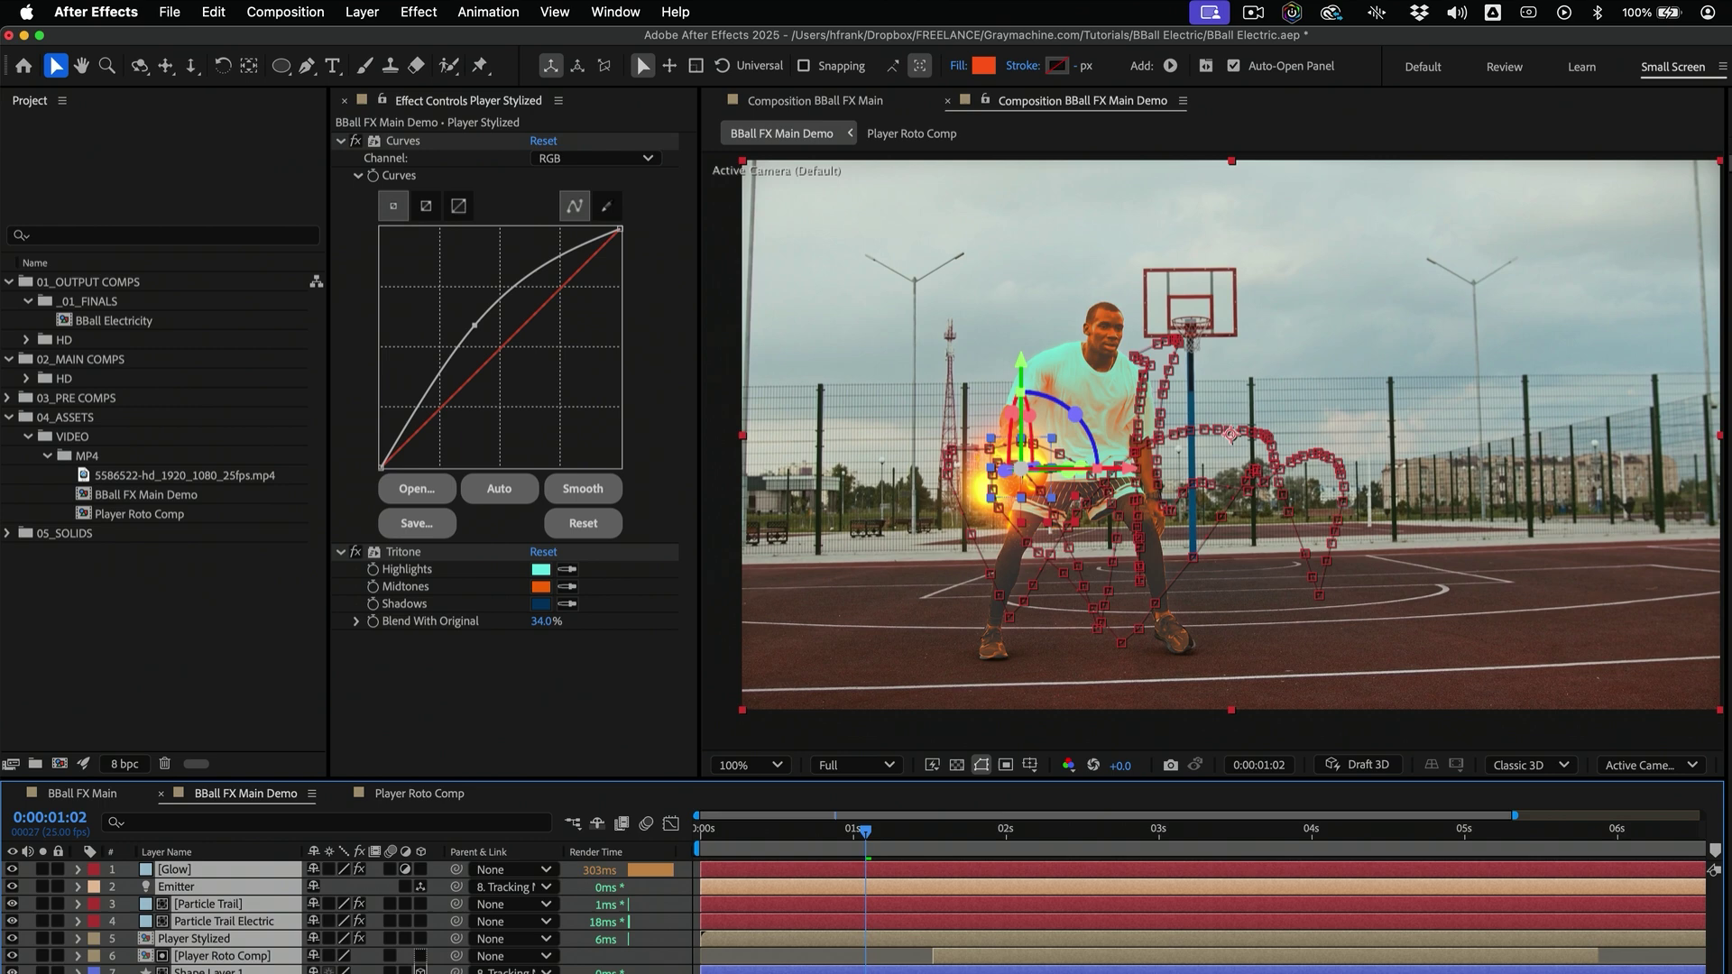
left_click(226, 973)
key("super+v")
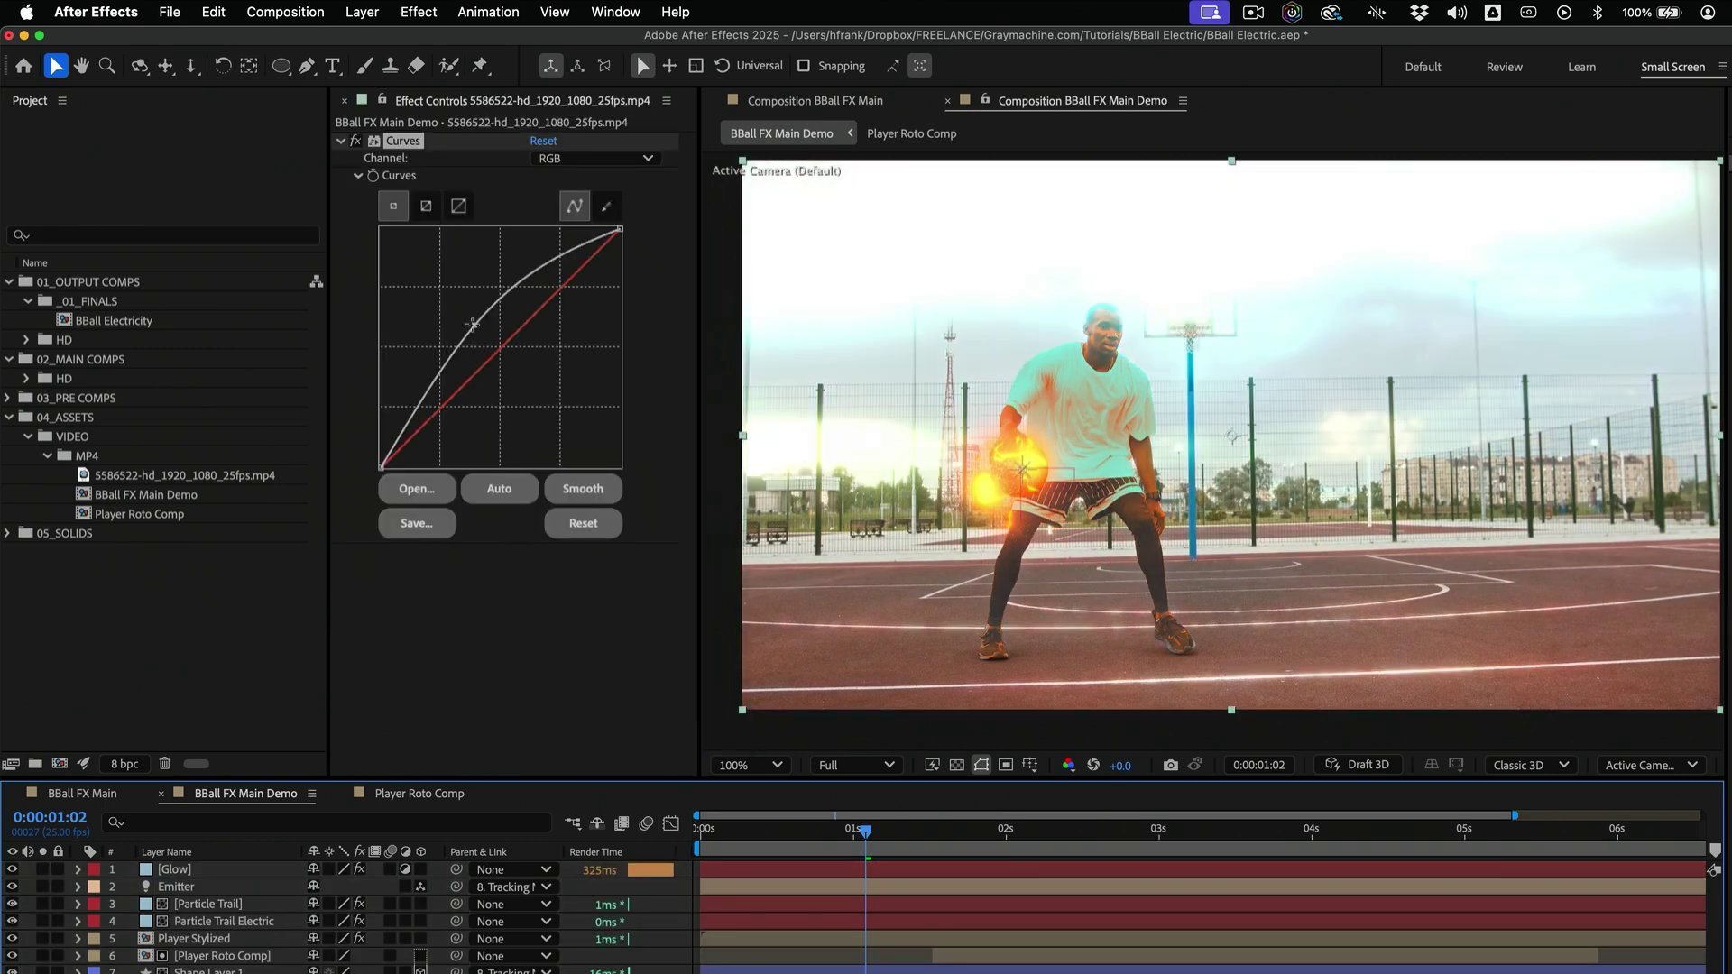
Reshape the footage layer's RGB curve to darken the shadows and midtones while keeping the highlights near the original diagonal
left_click_drag(471, 325, 502, 372)
left_click_drag(557, 307, 553, 285)
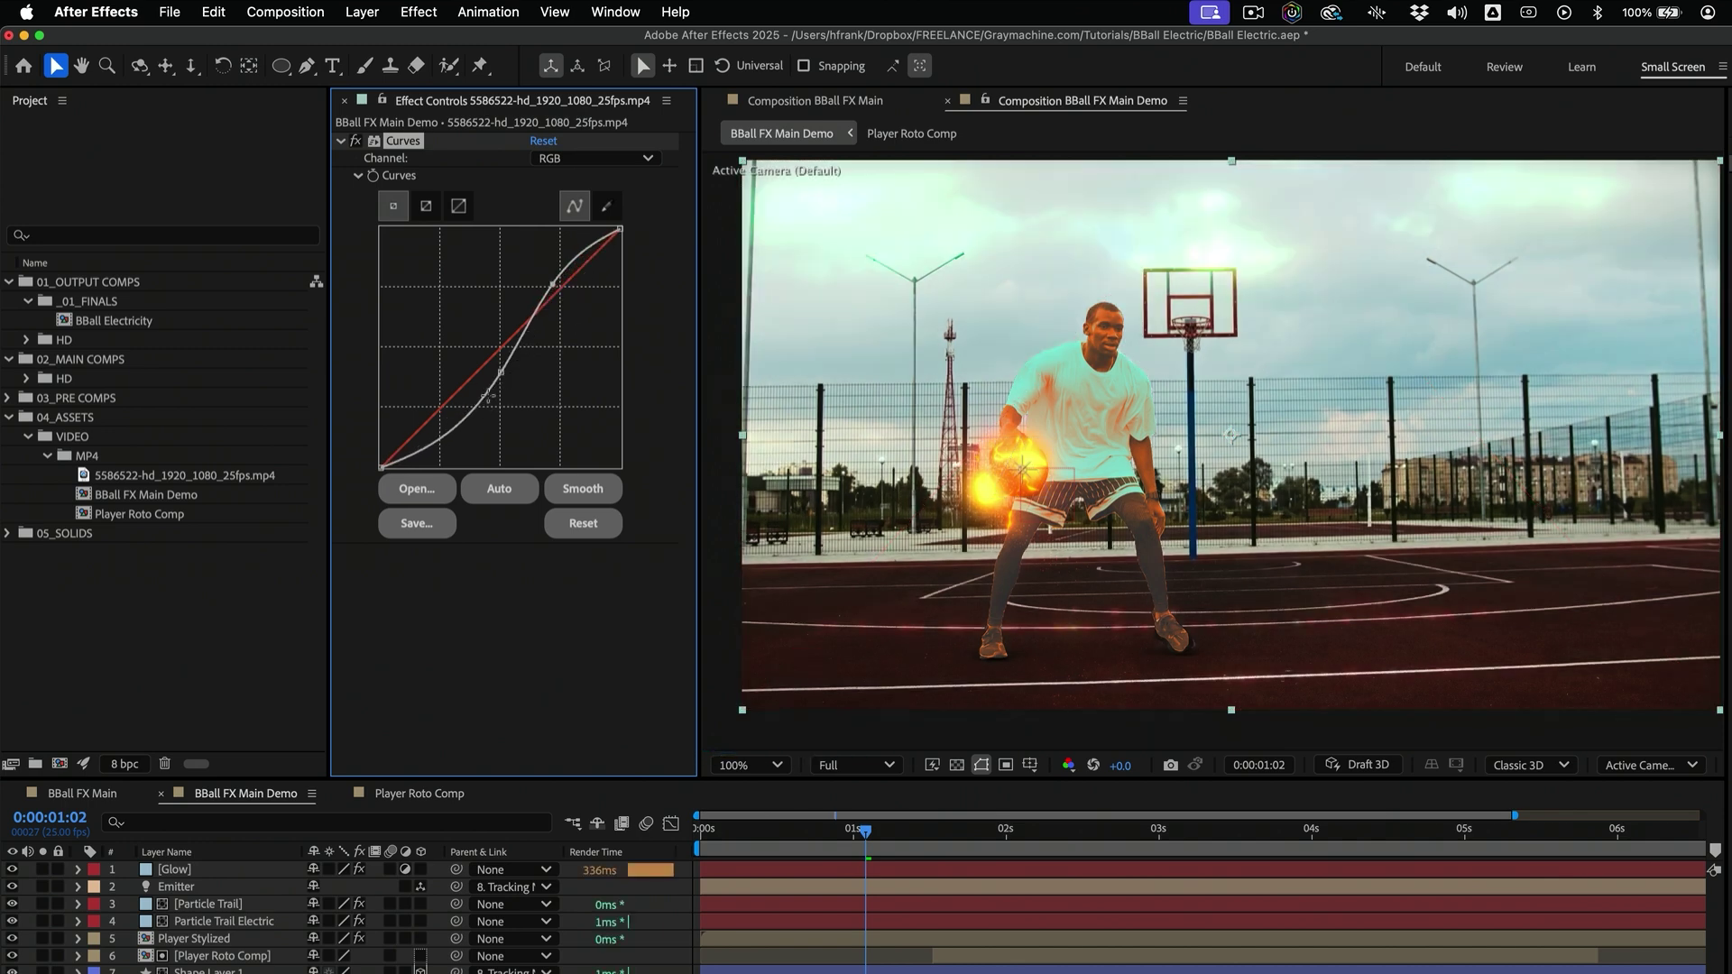
left_click_drag(500, 373, 474, 397)
left_click_drag(555, 276, 560, 289)
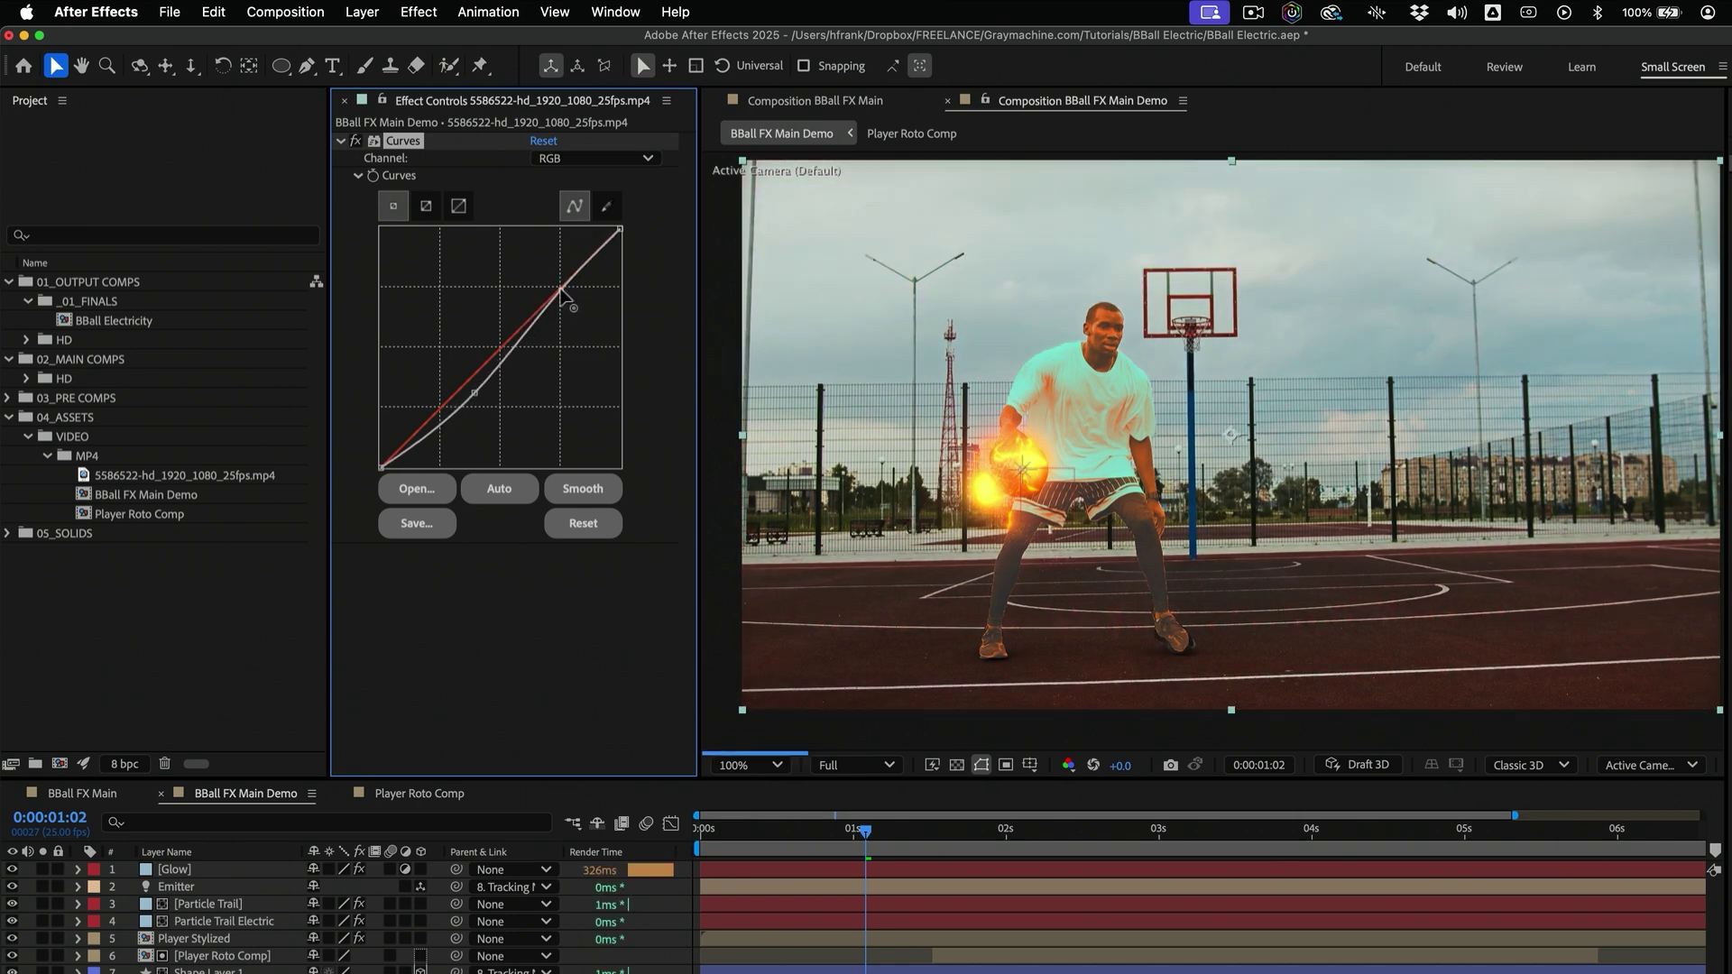
Try raising the midtones of the Green channel in the footage layer's Curves effect
left_click_drag(477, 396, 493, 340)
left_click(595, 158)
left_click(578, 223)
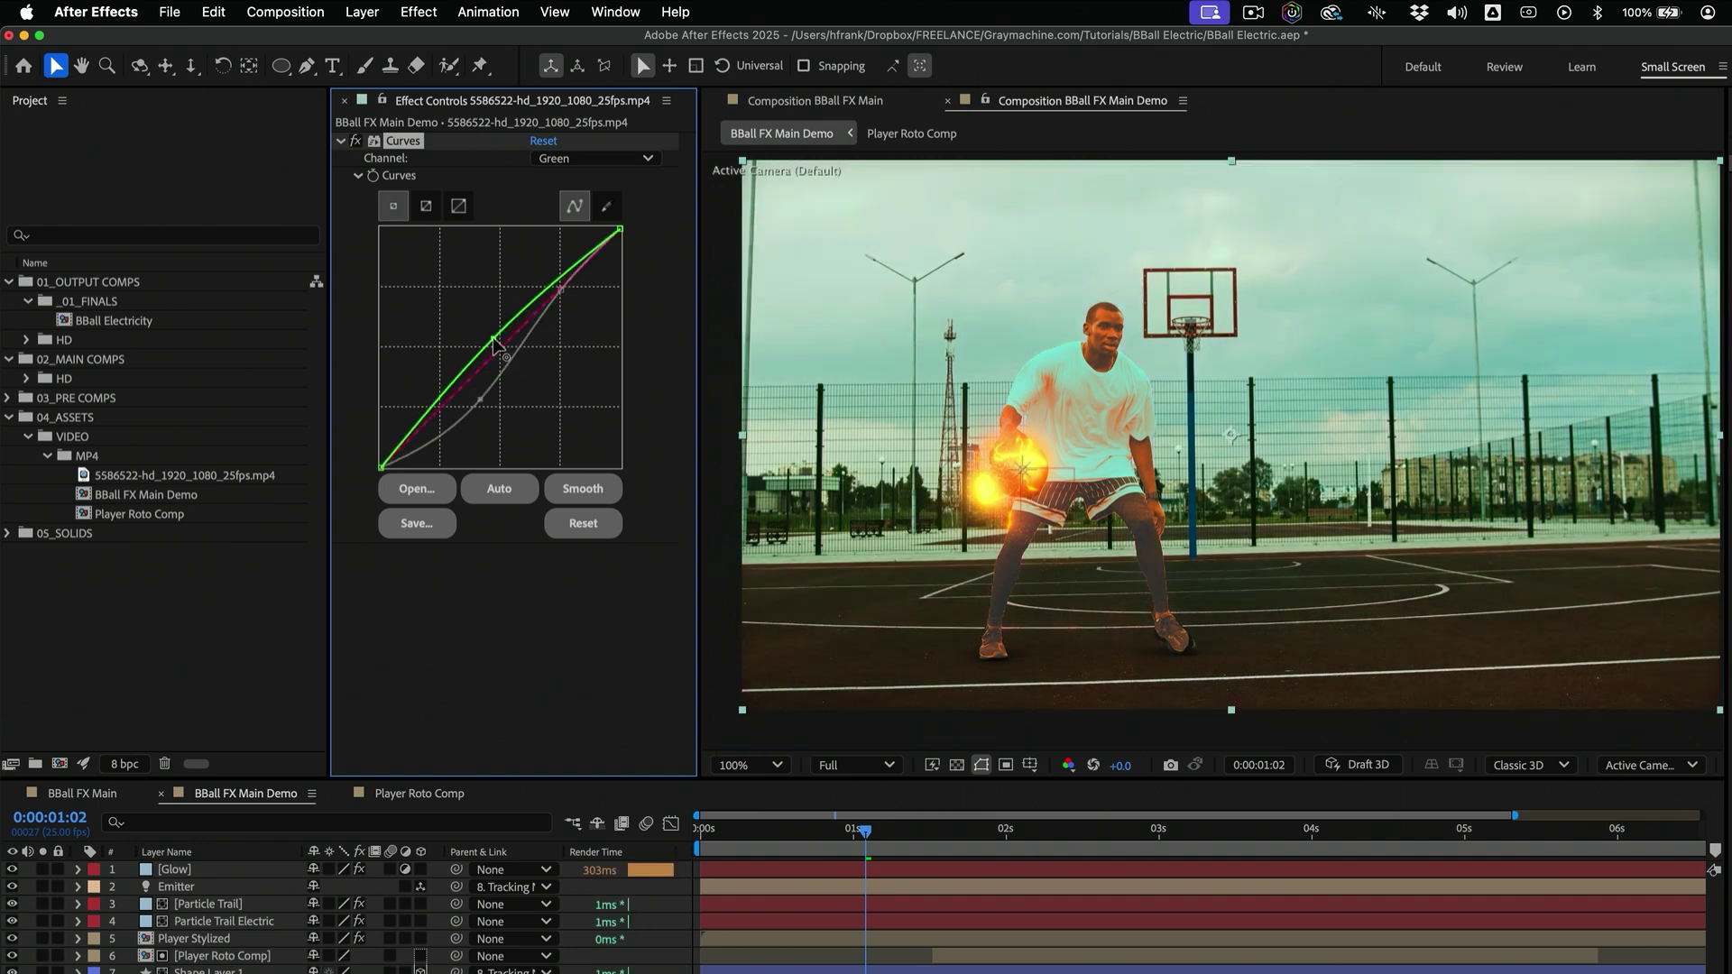
key("super+z")
Lower the midtones of the Red channel slightly in the footage layer's Curves effect
left_click(577, 158)
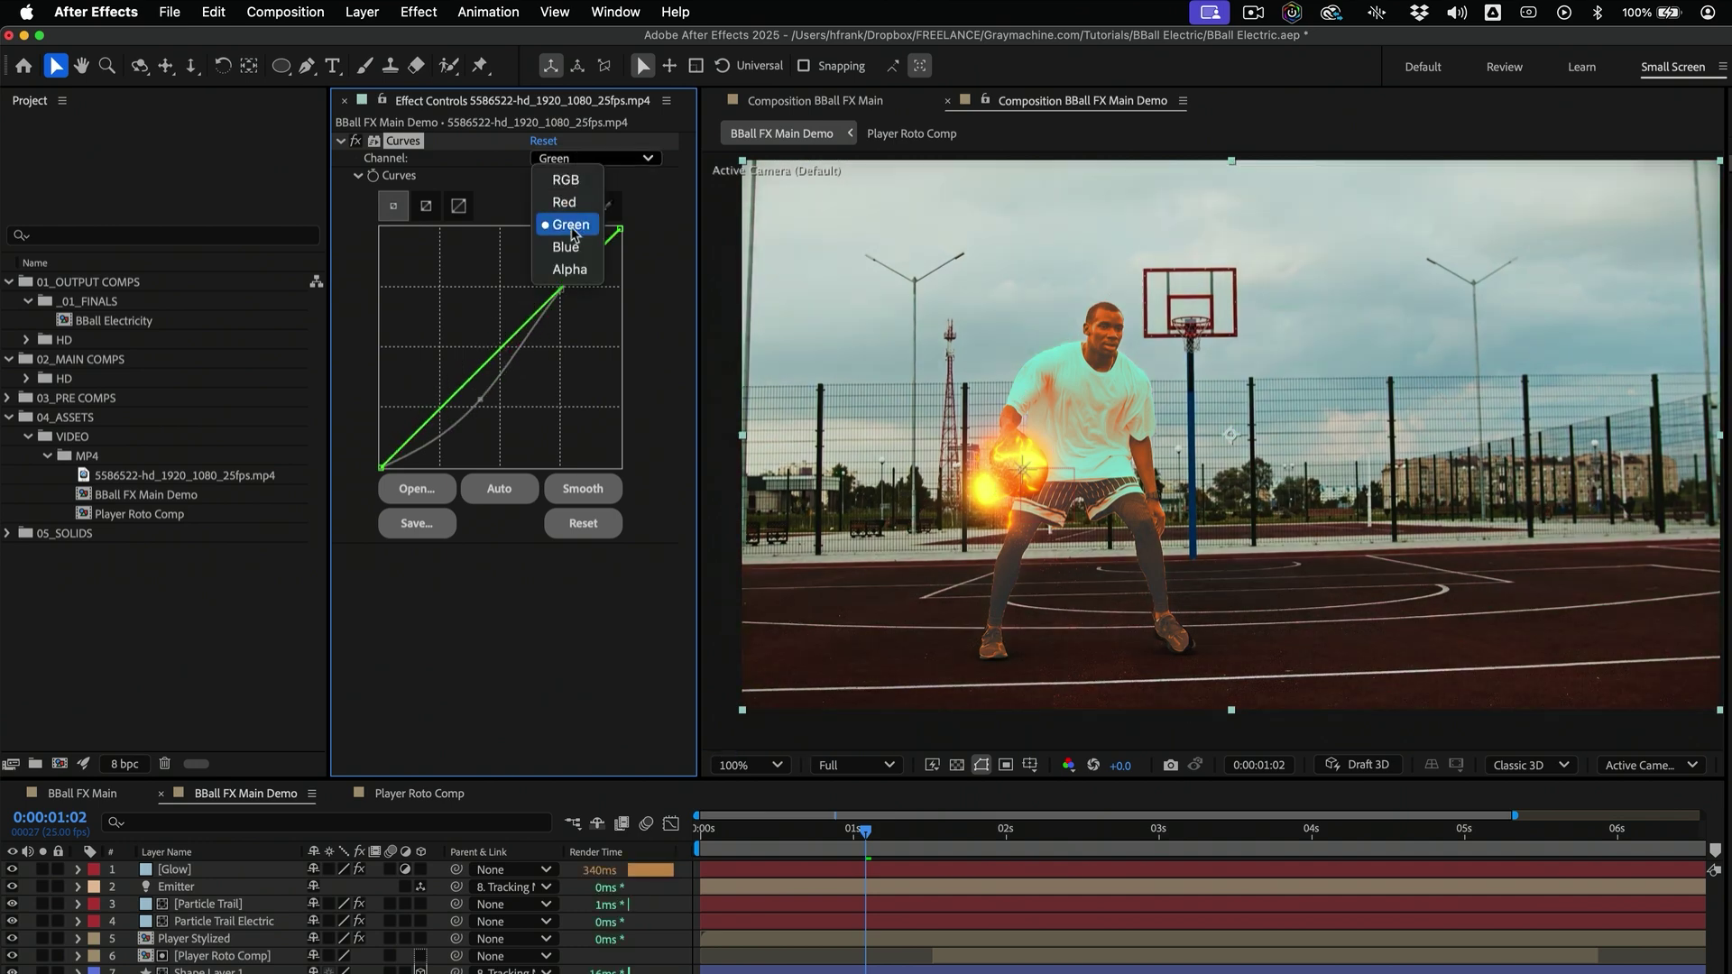
left_click(566, 202)
left_click_drag(500, 348, 513, 358)
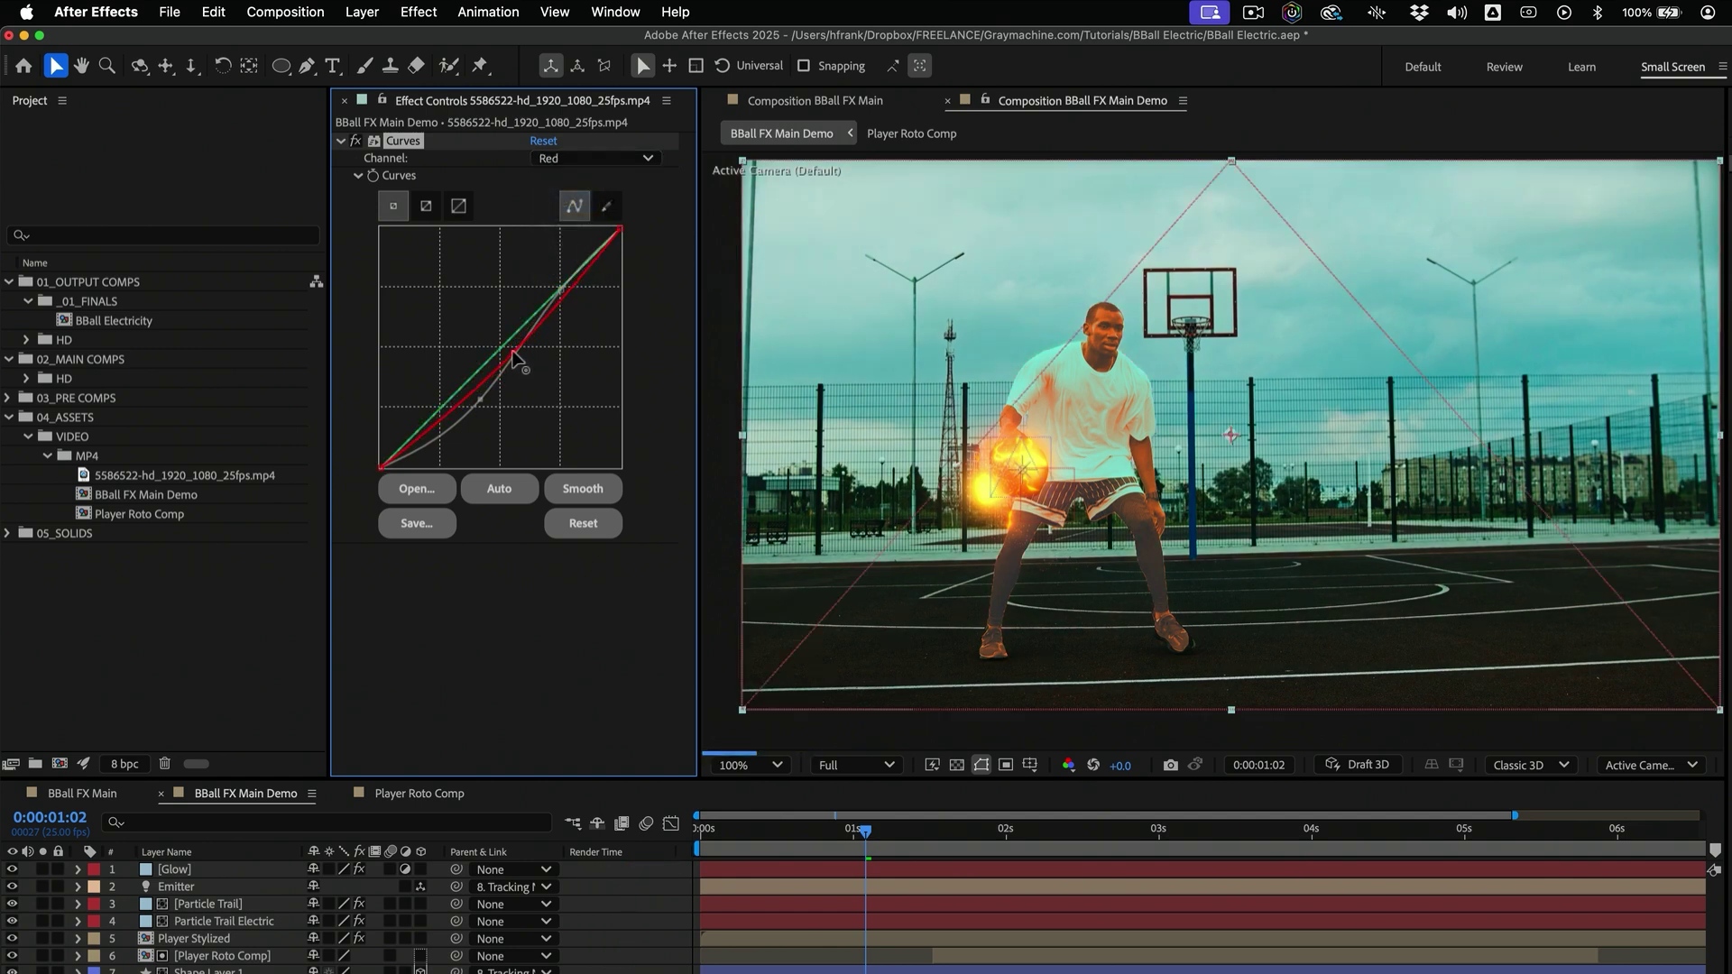
Check the graded footage at several frames and set Shape Layer 1's blending mode to Linear Light
left_click_drag(945, 832, 982, 832)
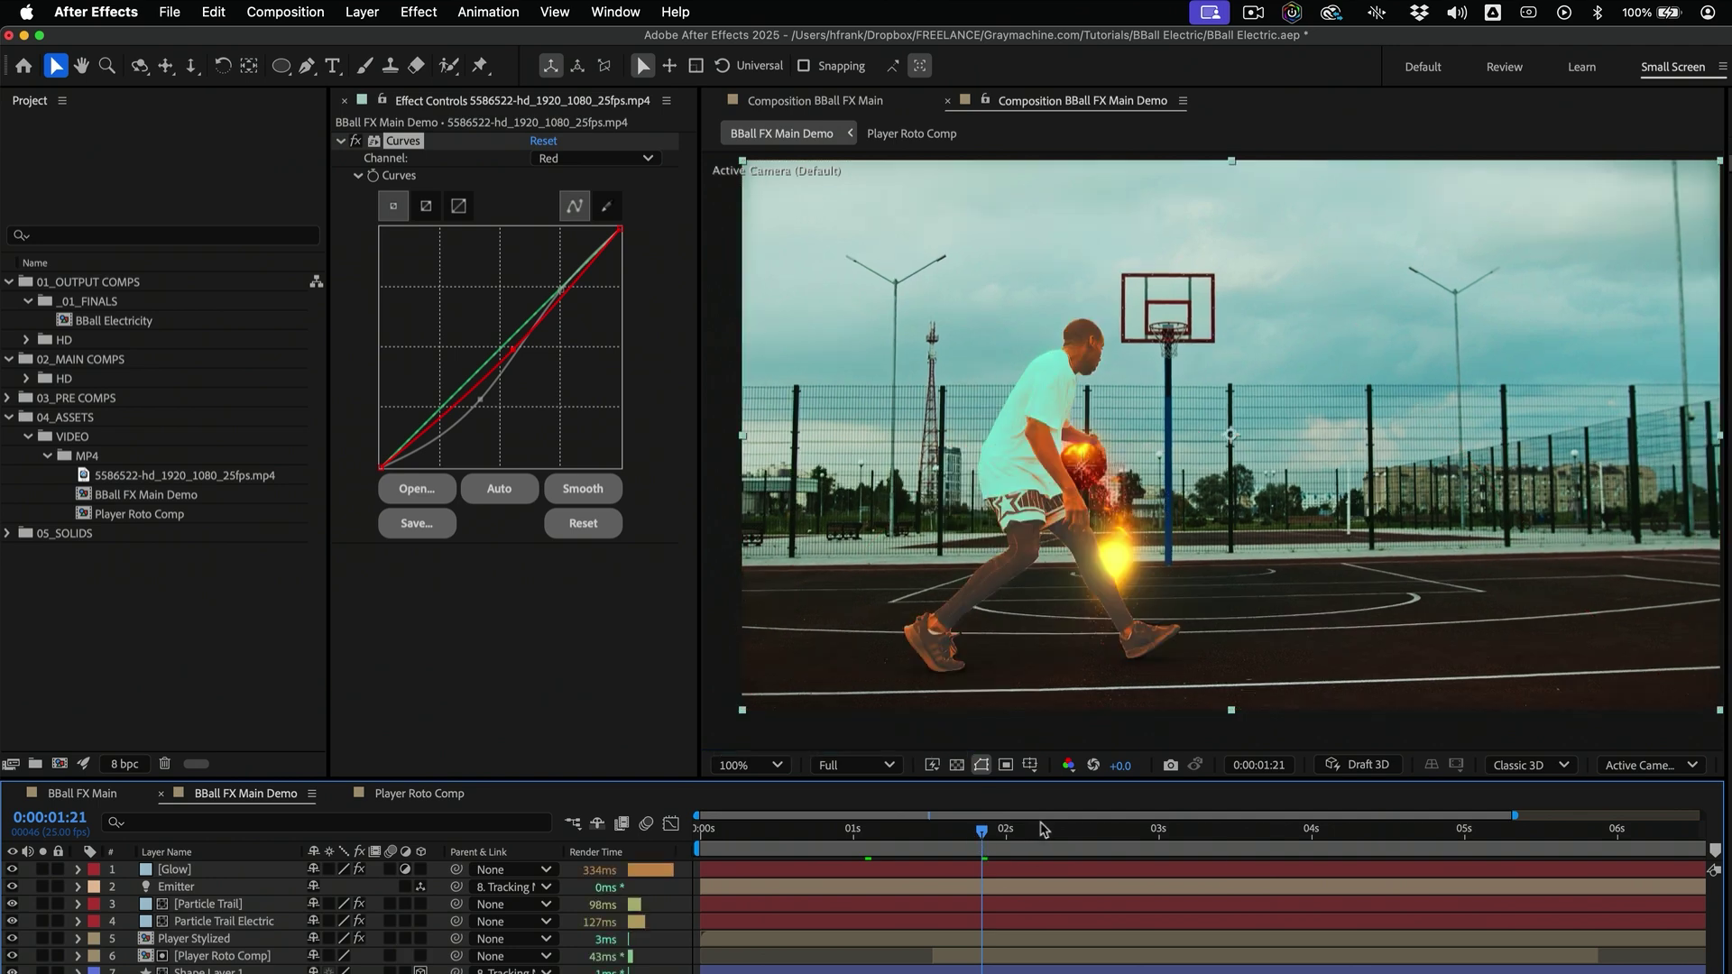
left_click(1006, 828)
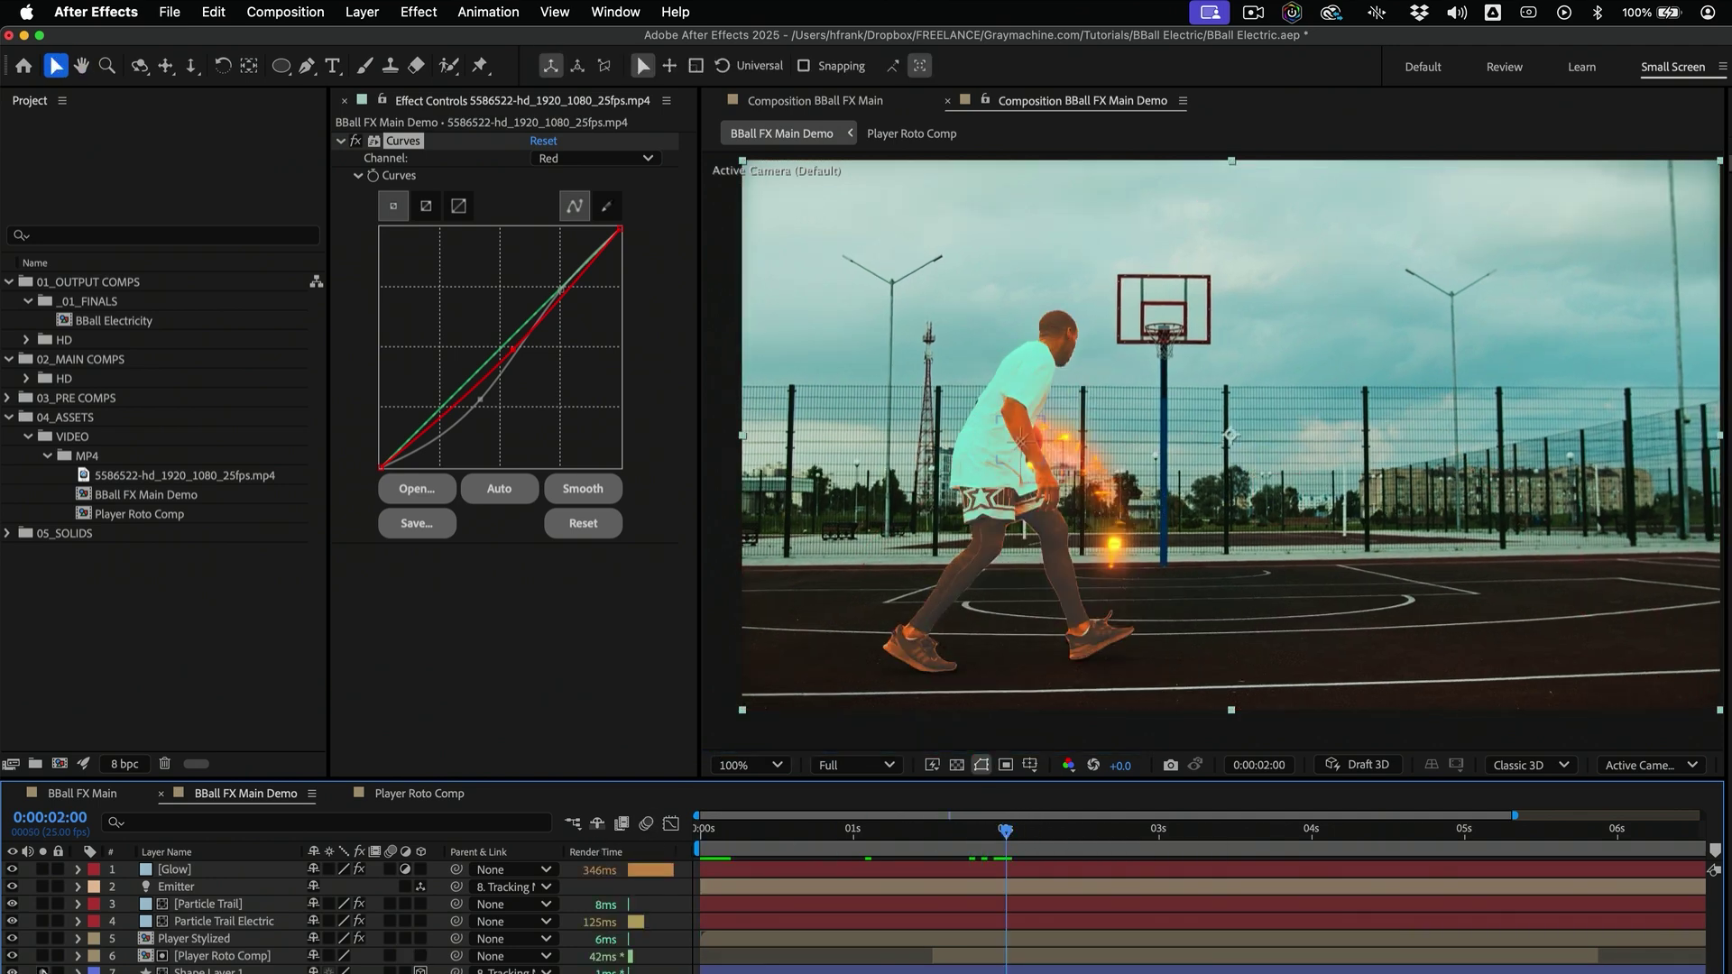
left_click(42, 887)
left_click_drag(947, 824, 975, 900)
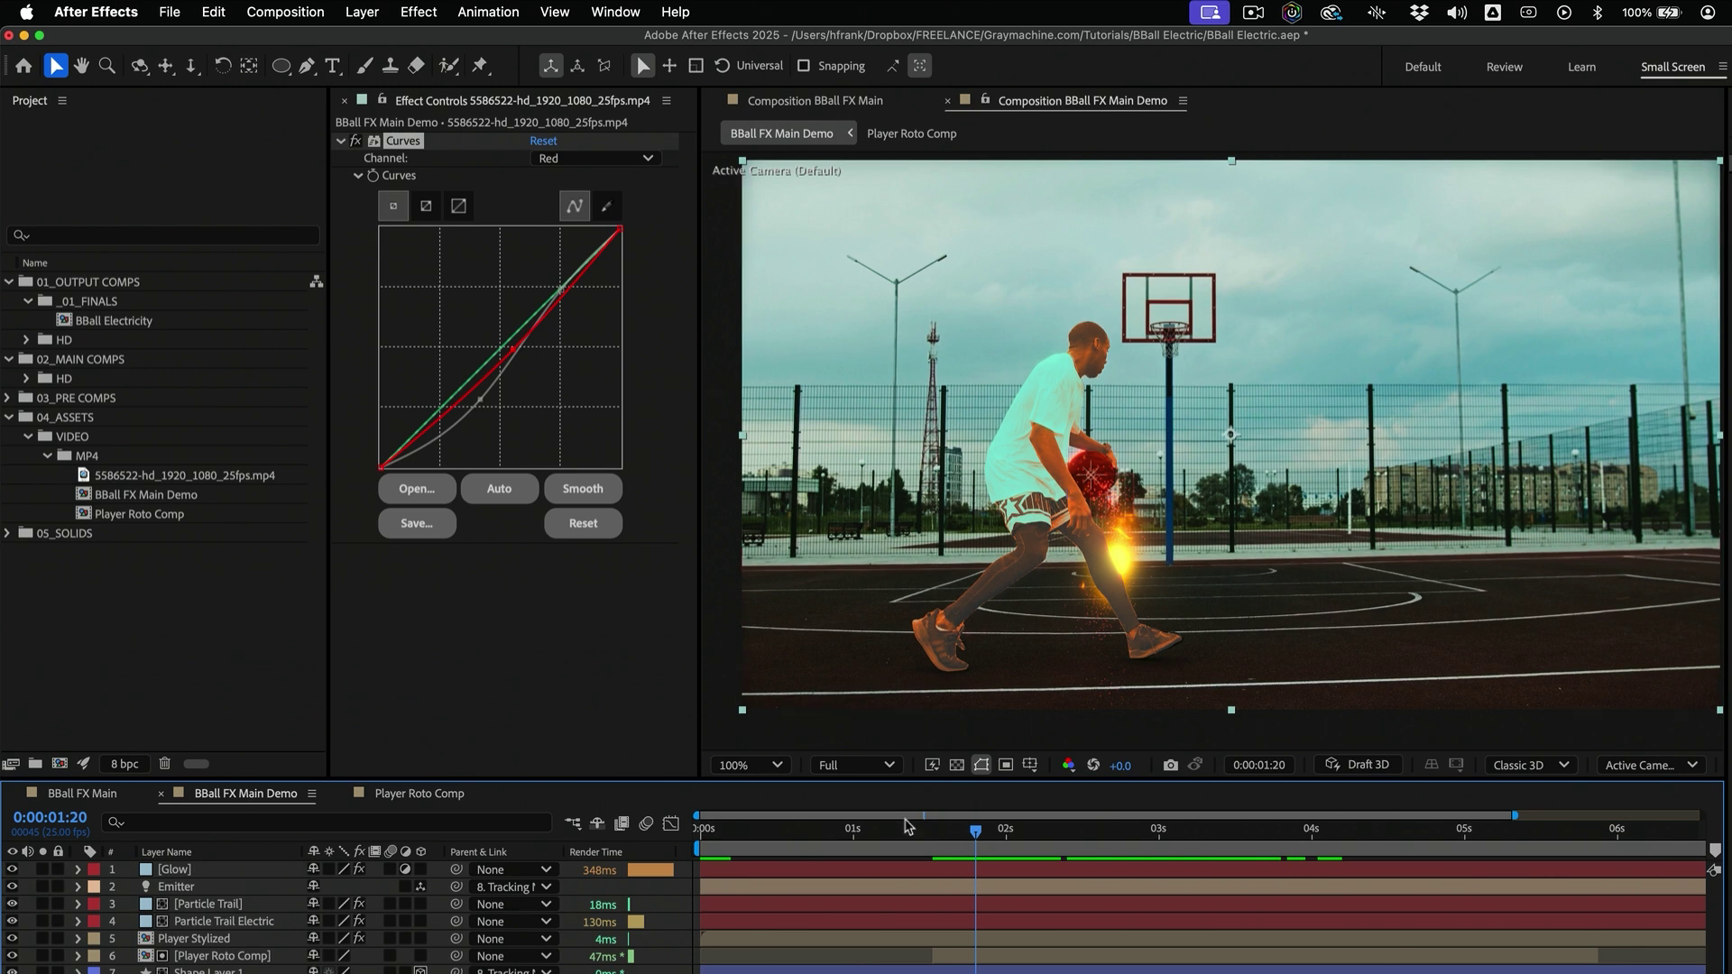
key("F4")
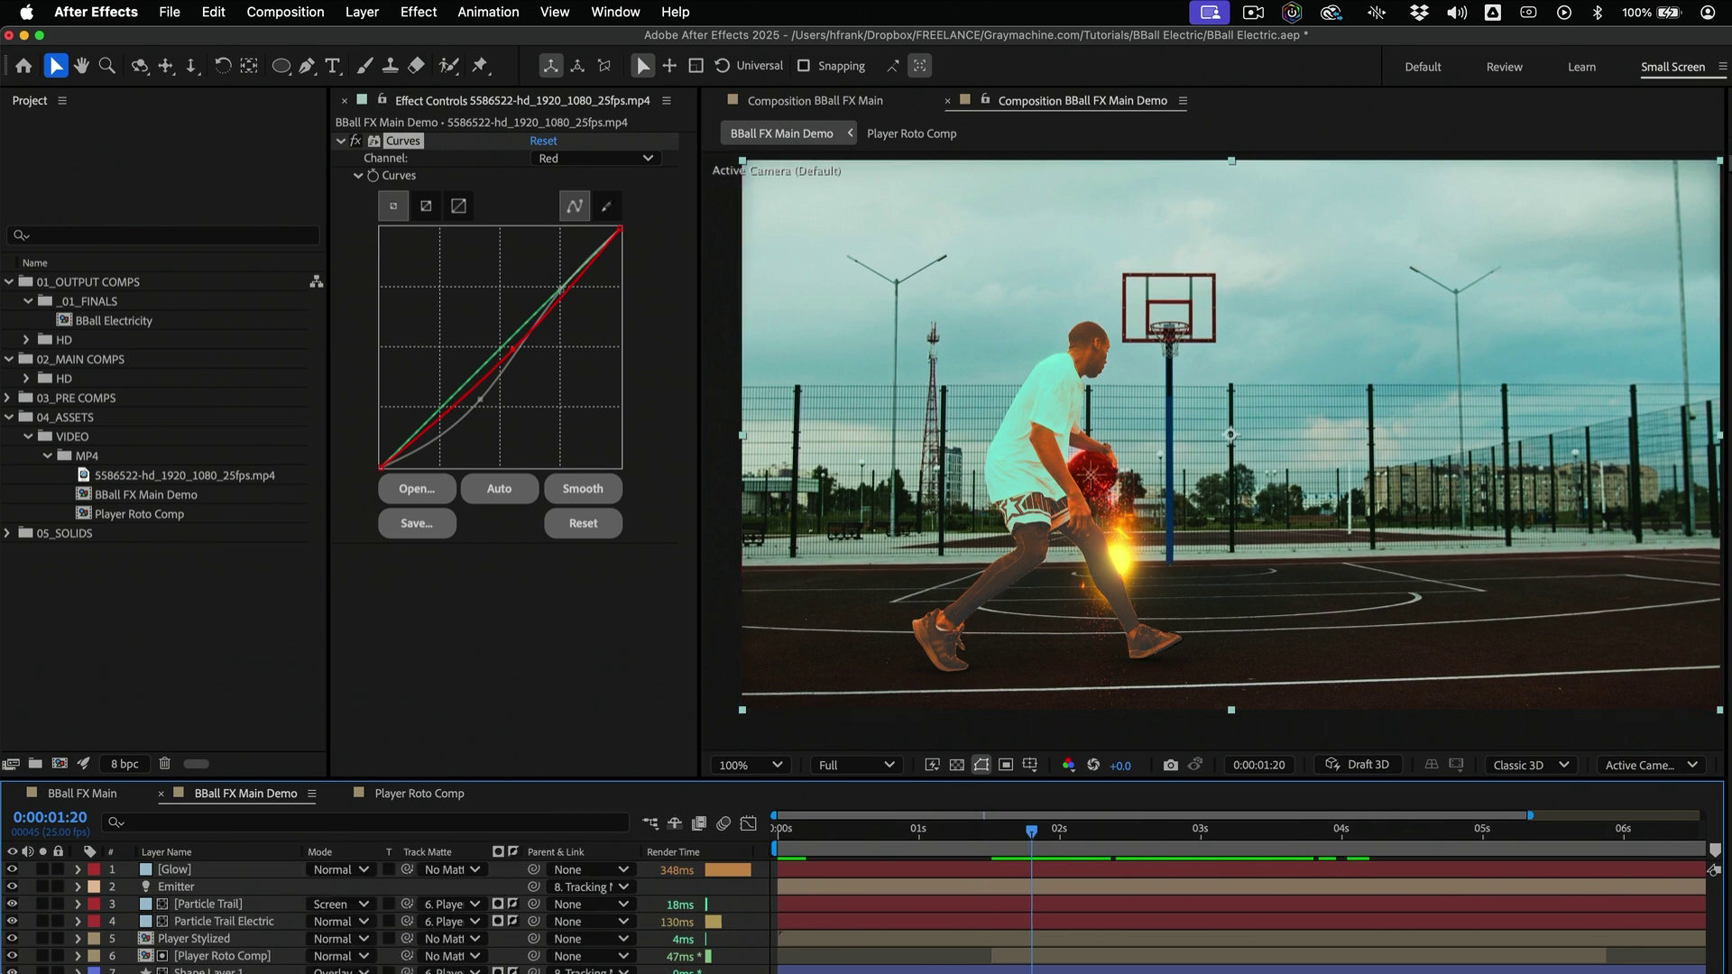
left_click(339, 971)
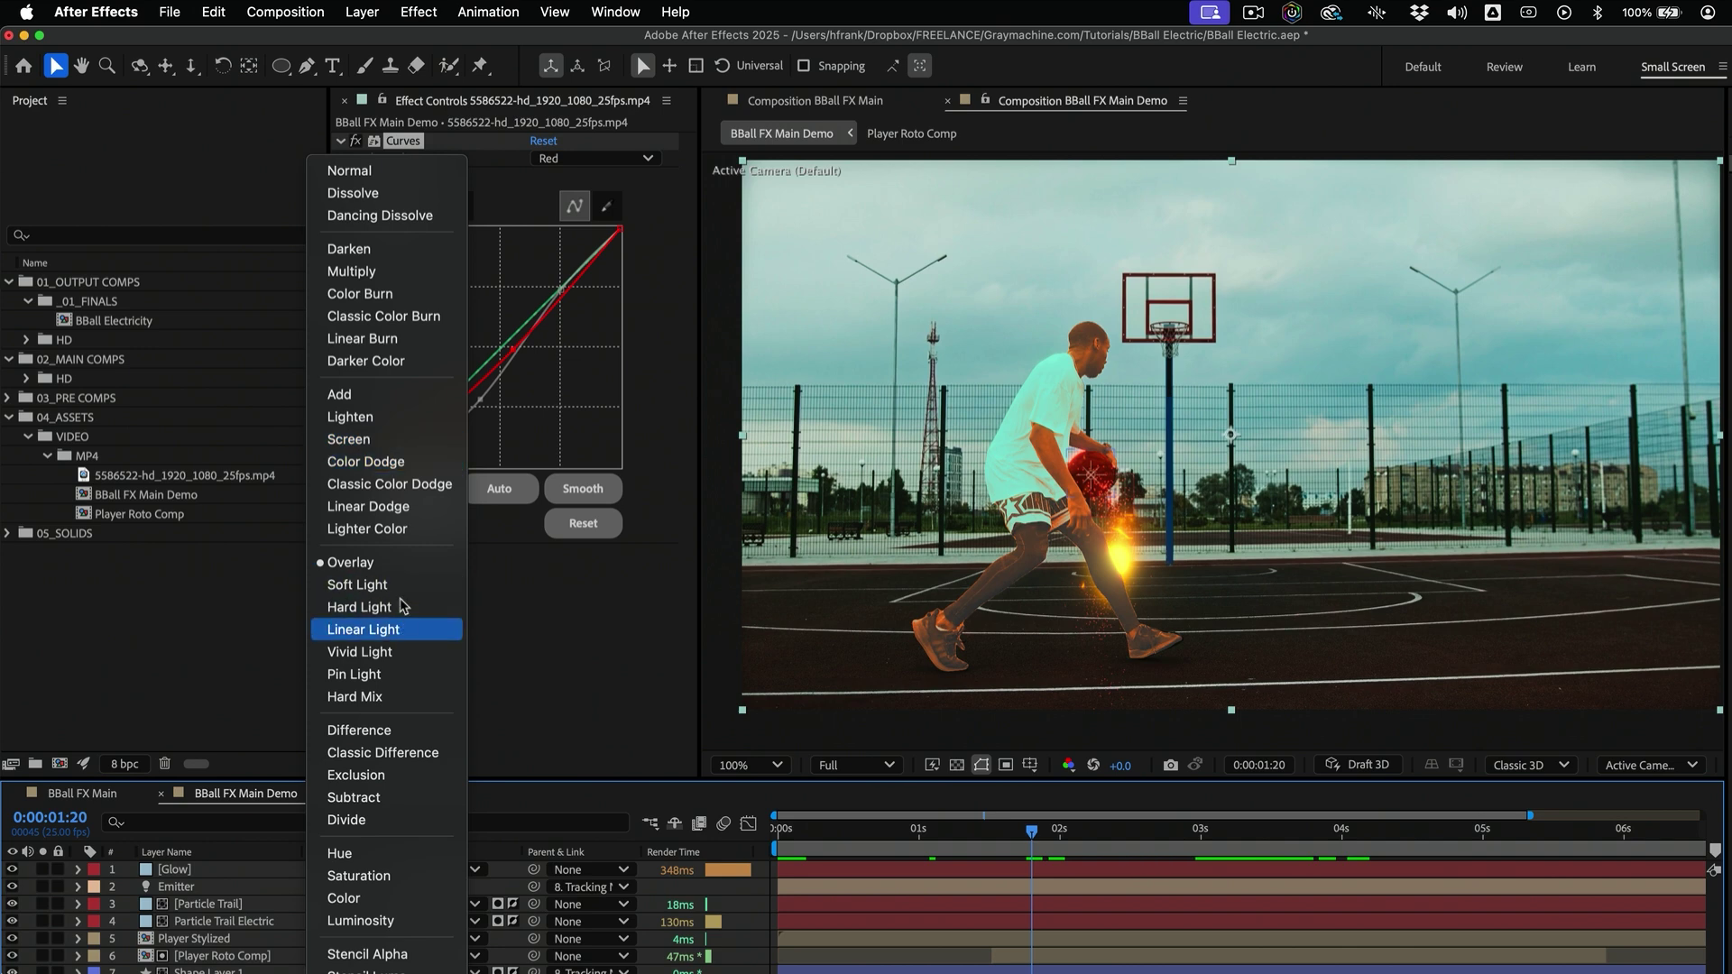
left_click(403, 630)
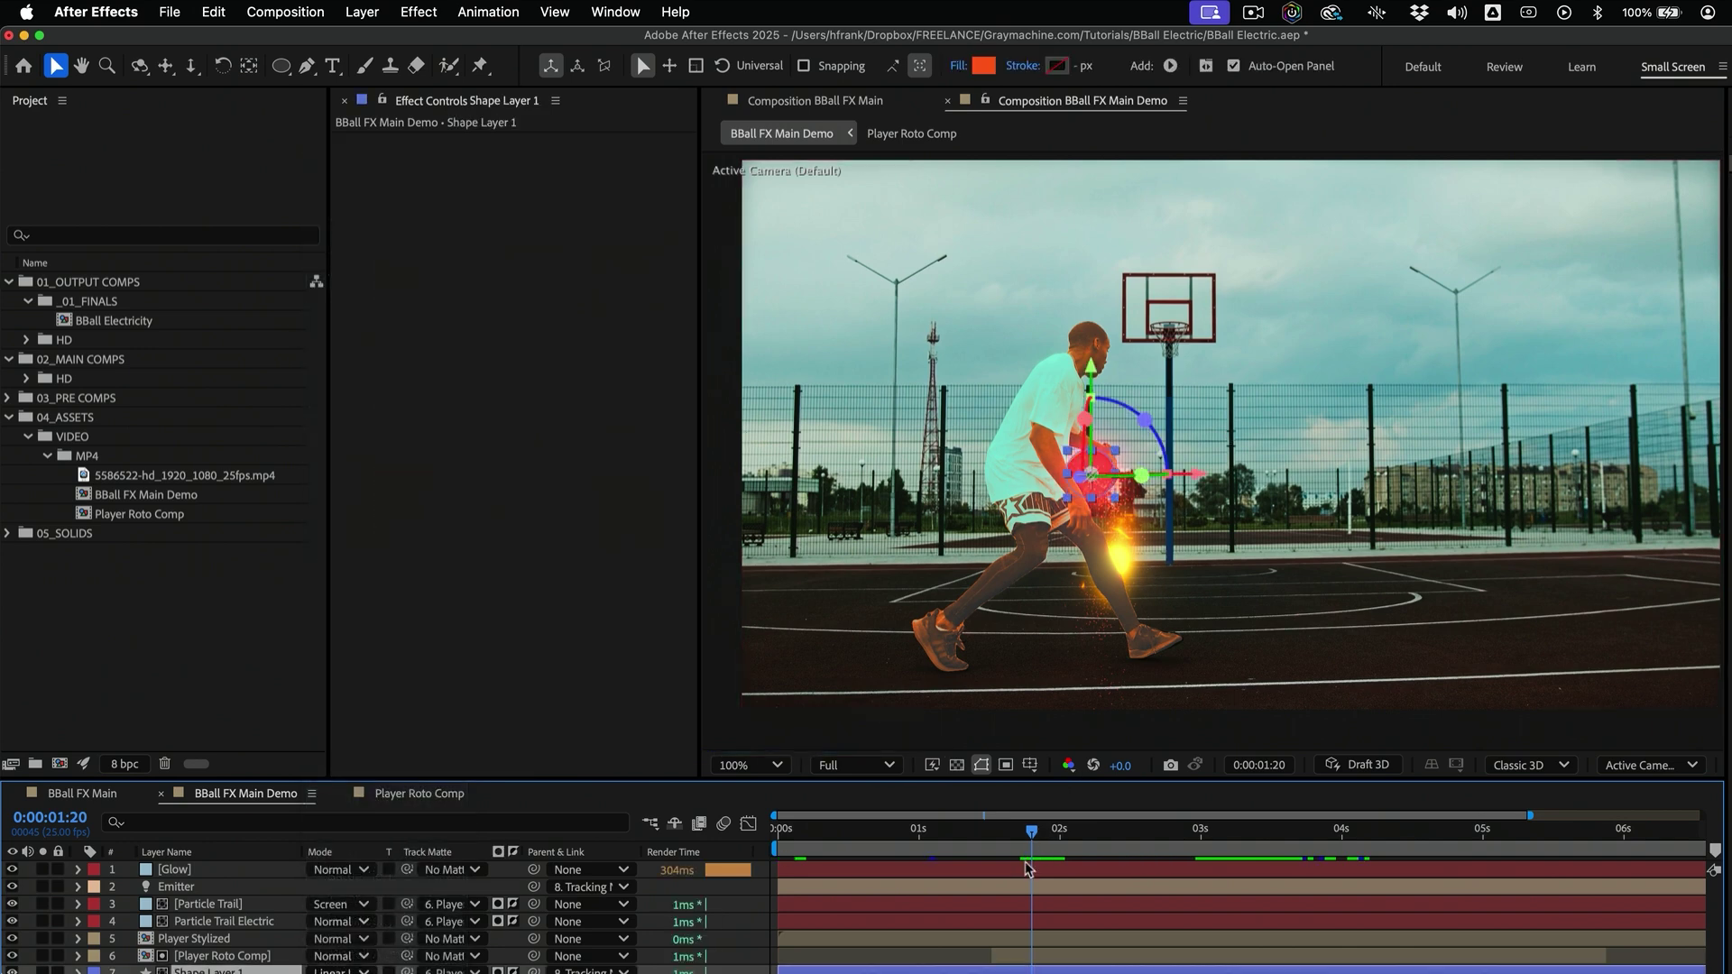
Deselect all layers and review the basketball's blending at several times between 0:00:01:03 and 0:00:02:09
key("super+shift+a")
left_click(1109, 841)
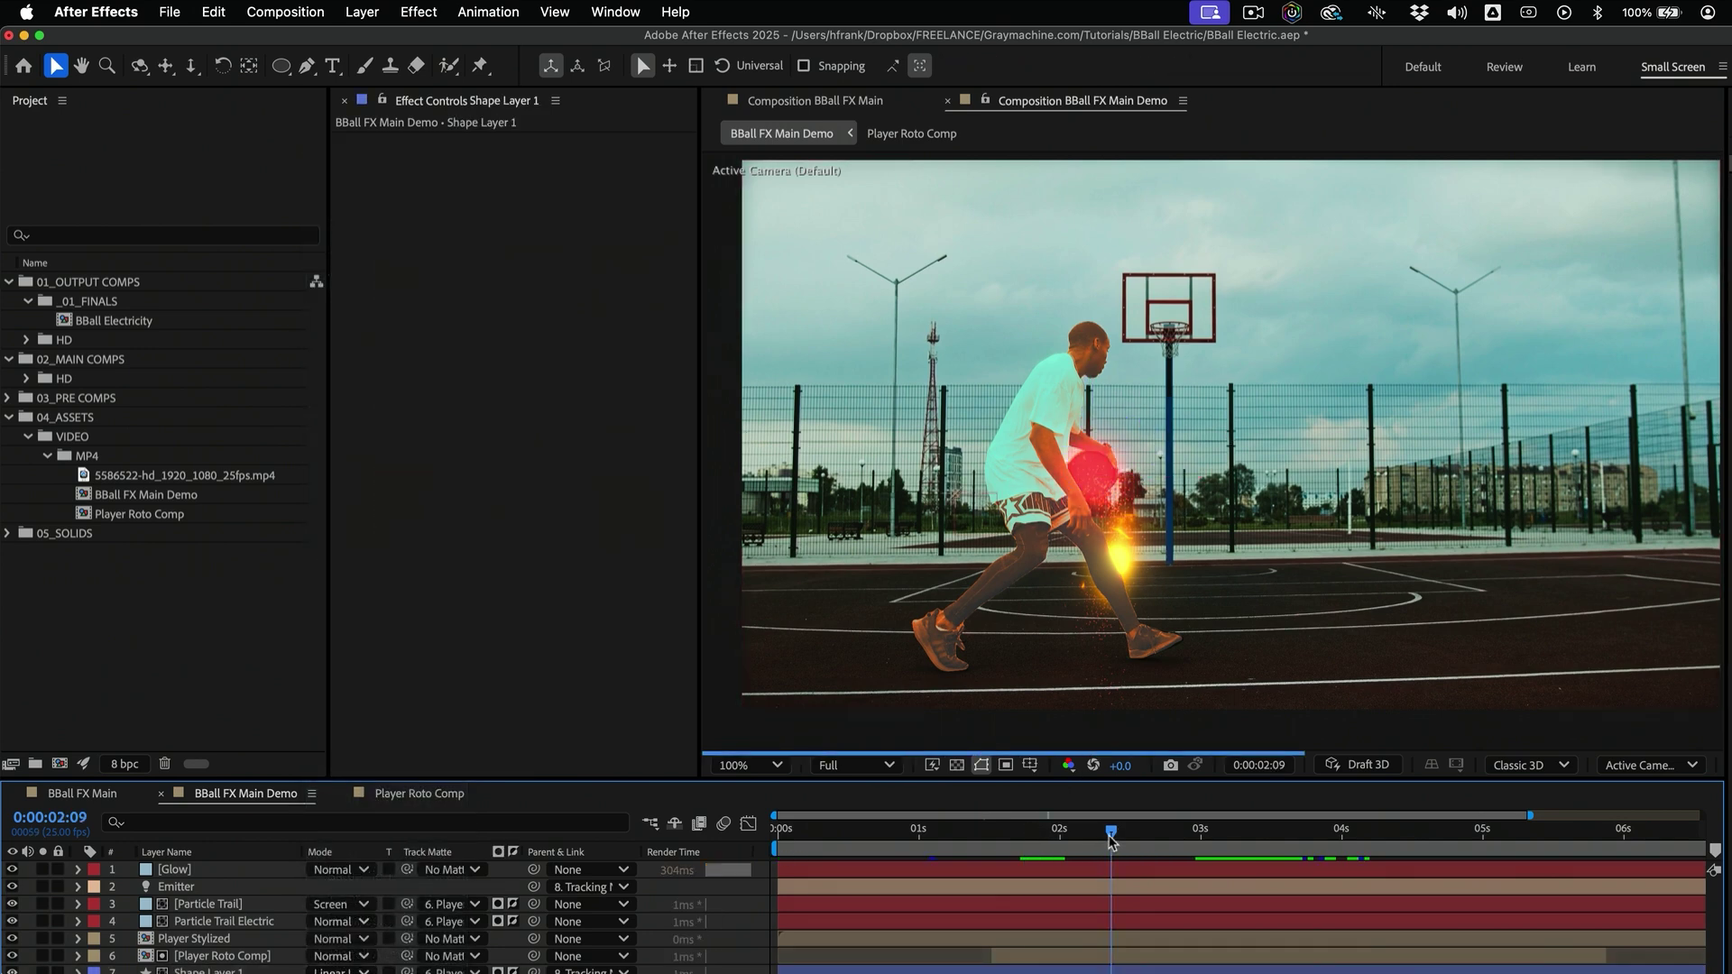
left_click(1025, 848)
left_click_drag(1026, 848, 935, 848)
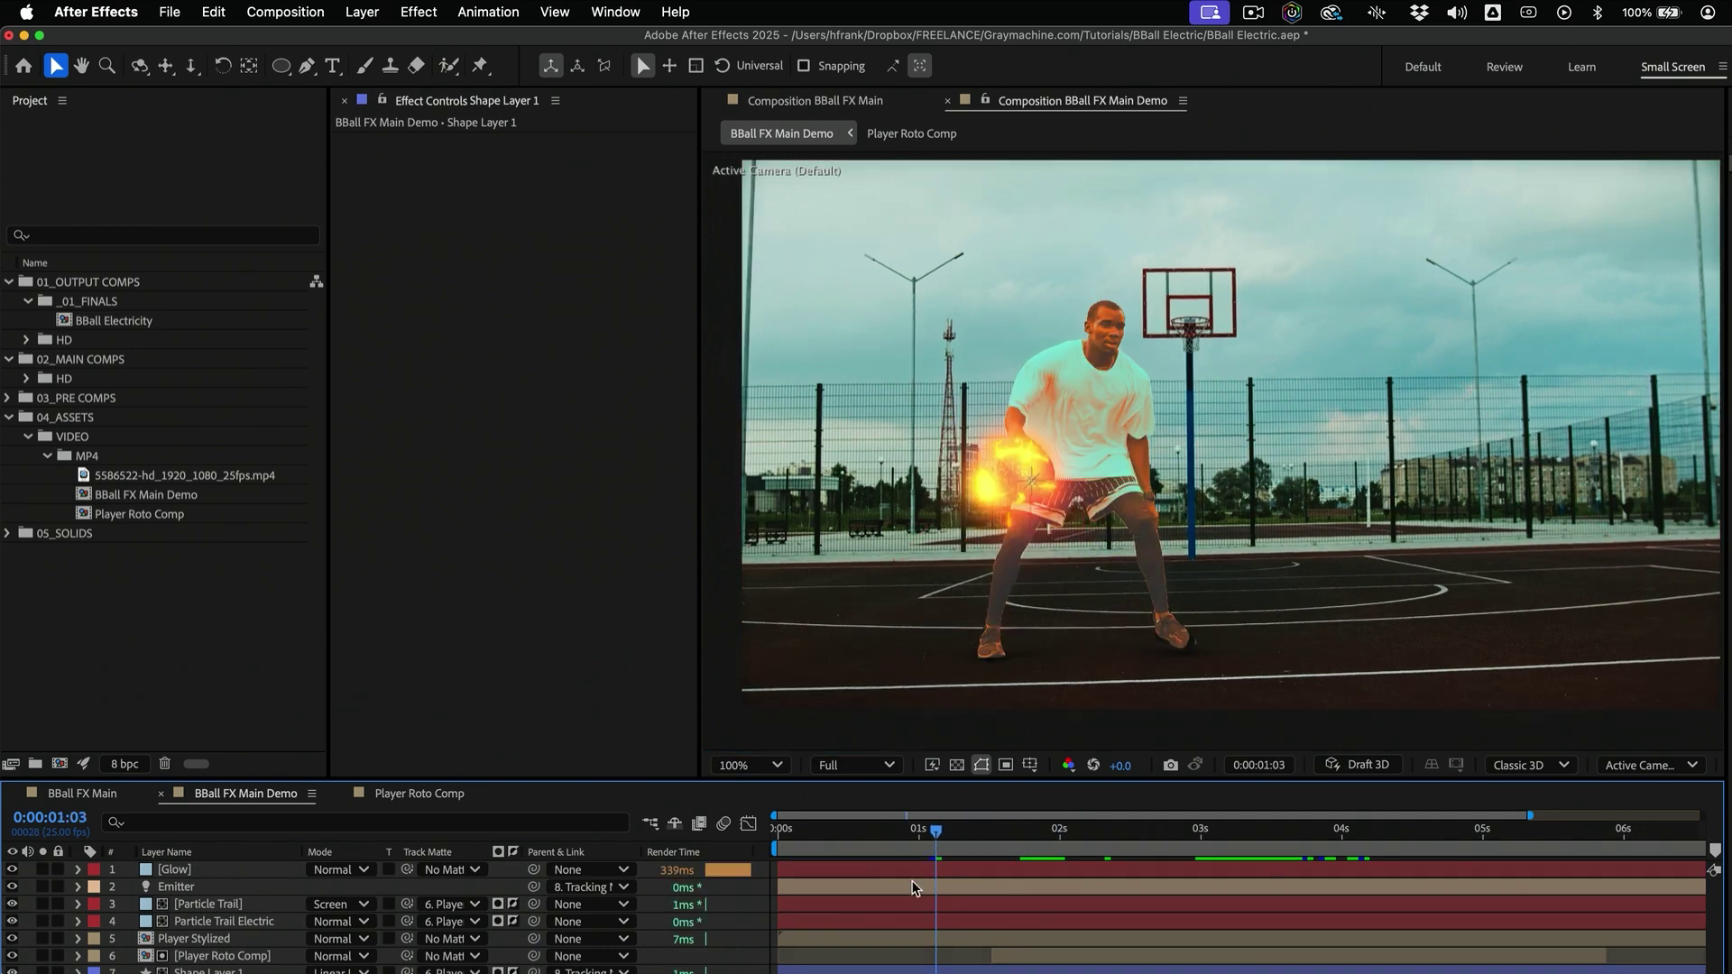
key("shift+Page_Up")
key("shift+Page_Up")
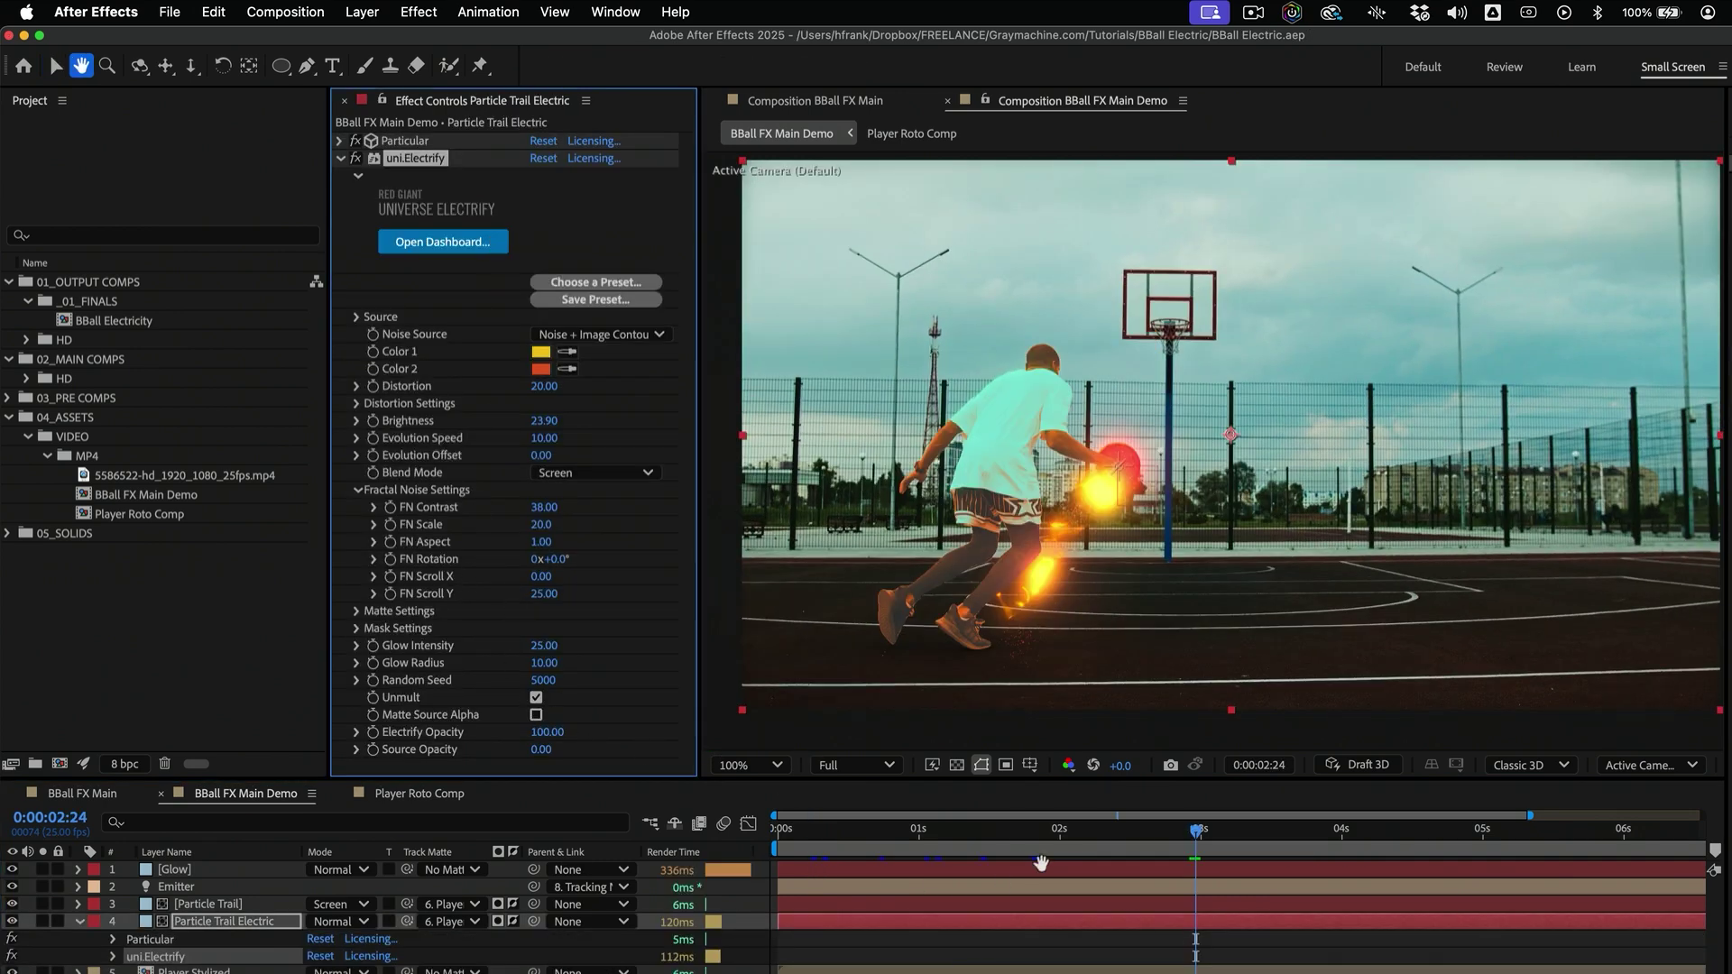
Try uni.Electrify's Glow Intensity at 0 on Particle Trail Electric and inspect the flames up close around 0:00:00:20
key("v")
left_click_drag(1018, 828, 1199, 870)
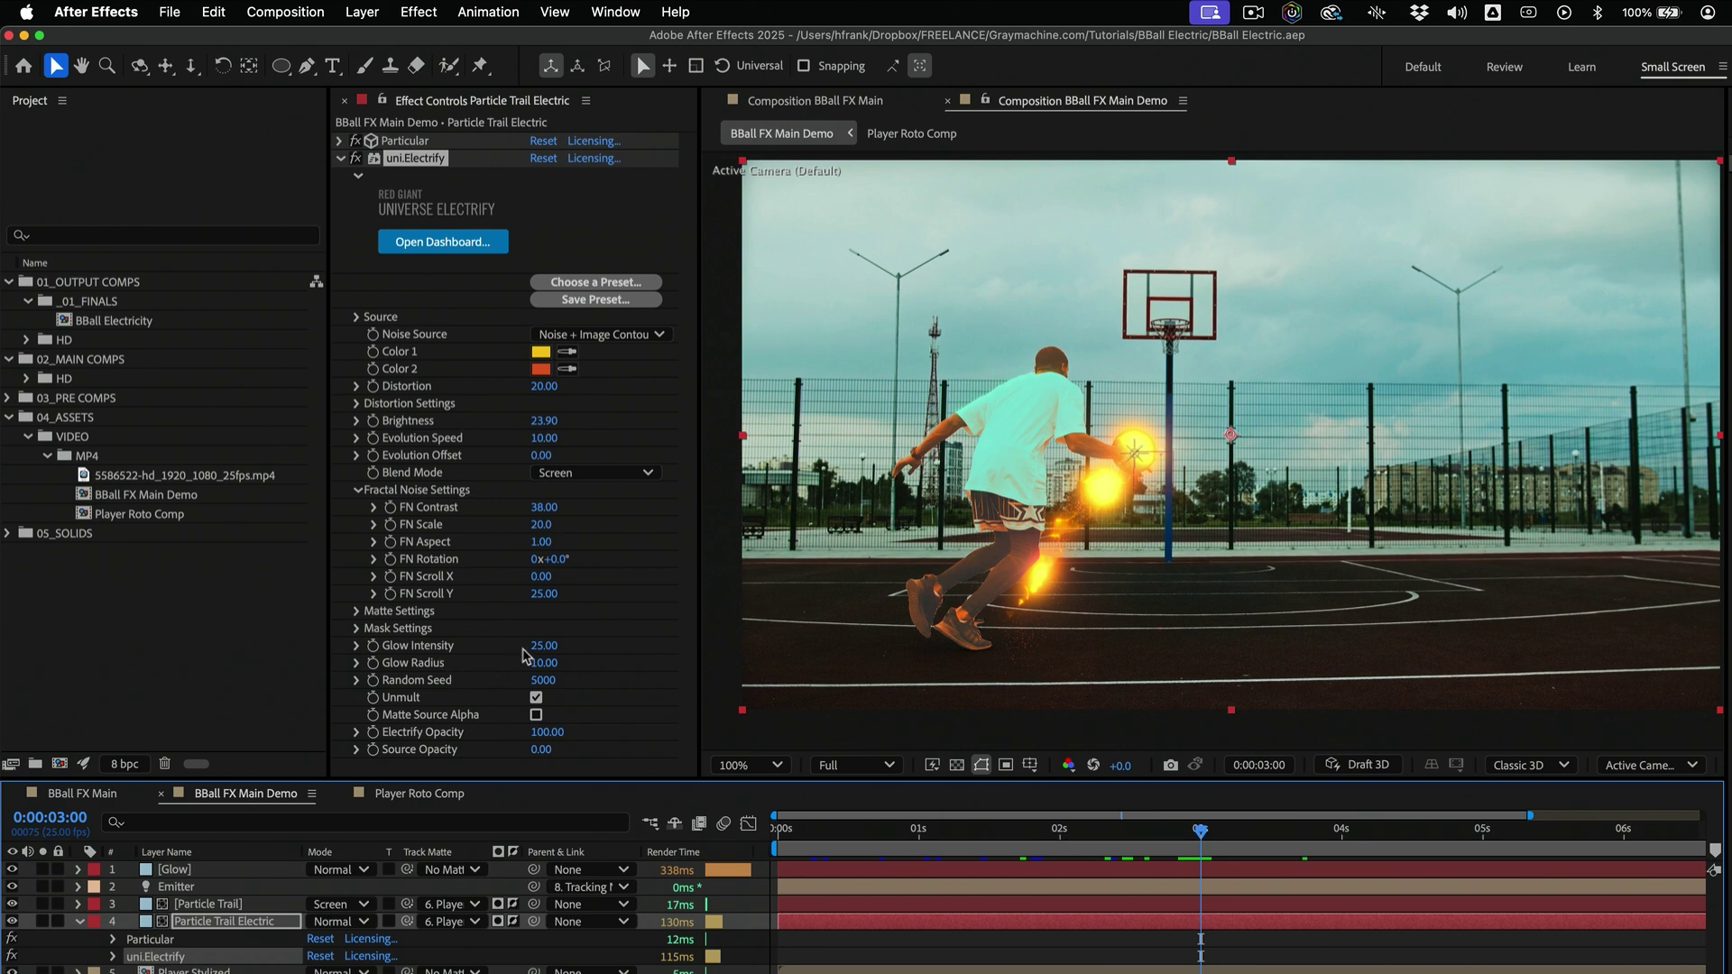
left_click_drag(544, 646, 266, 672)
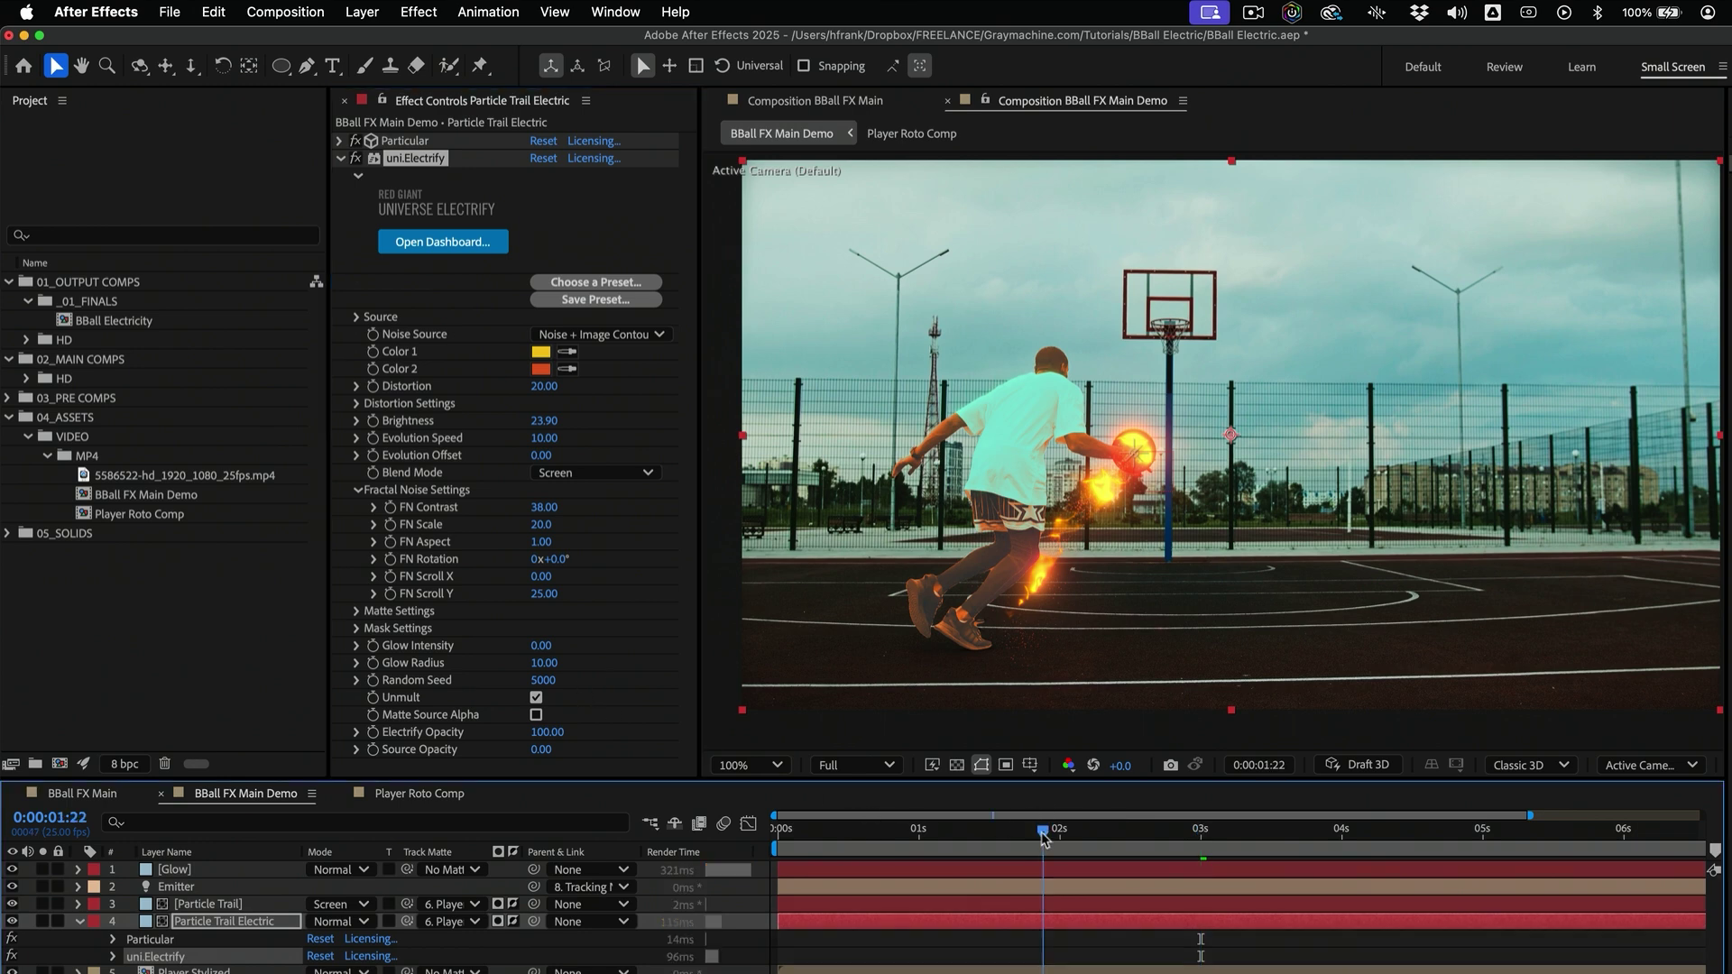
left_click_drag(1042, 831, 889, 840)
key("h")
key("v")
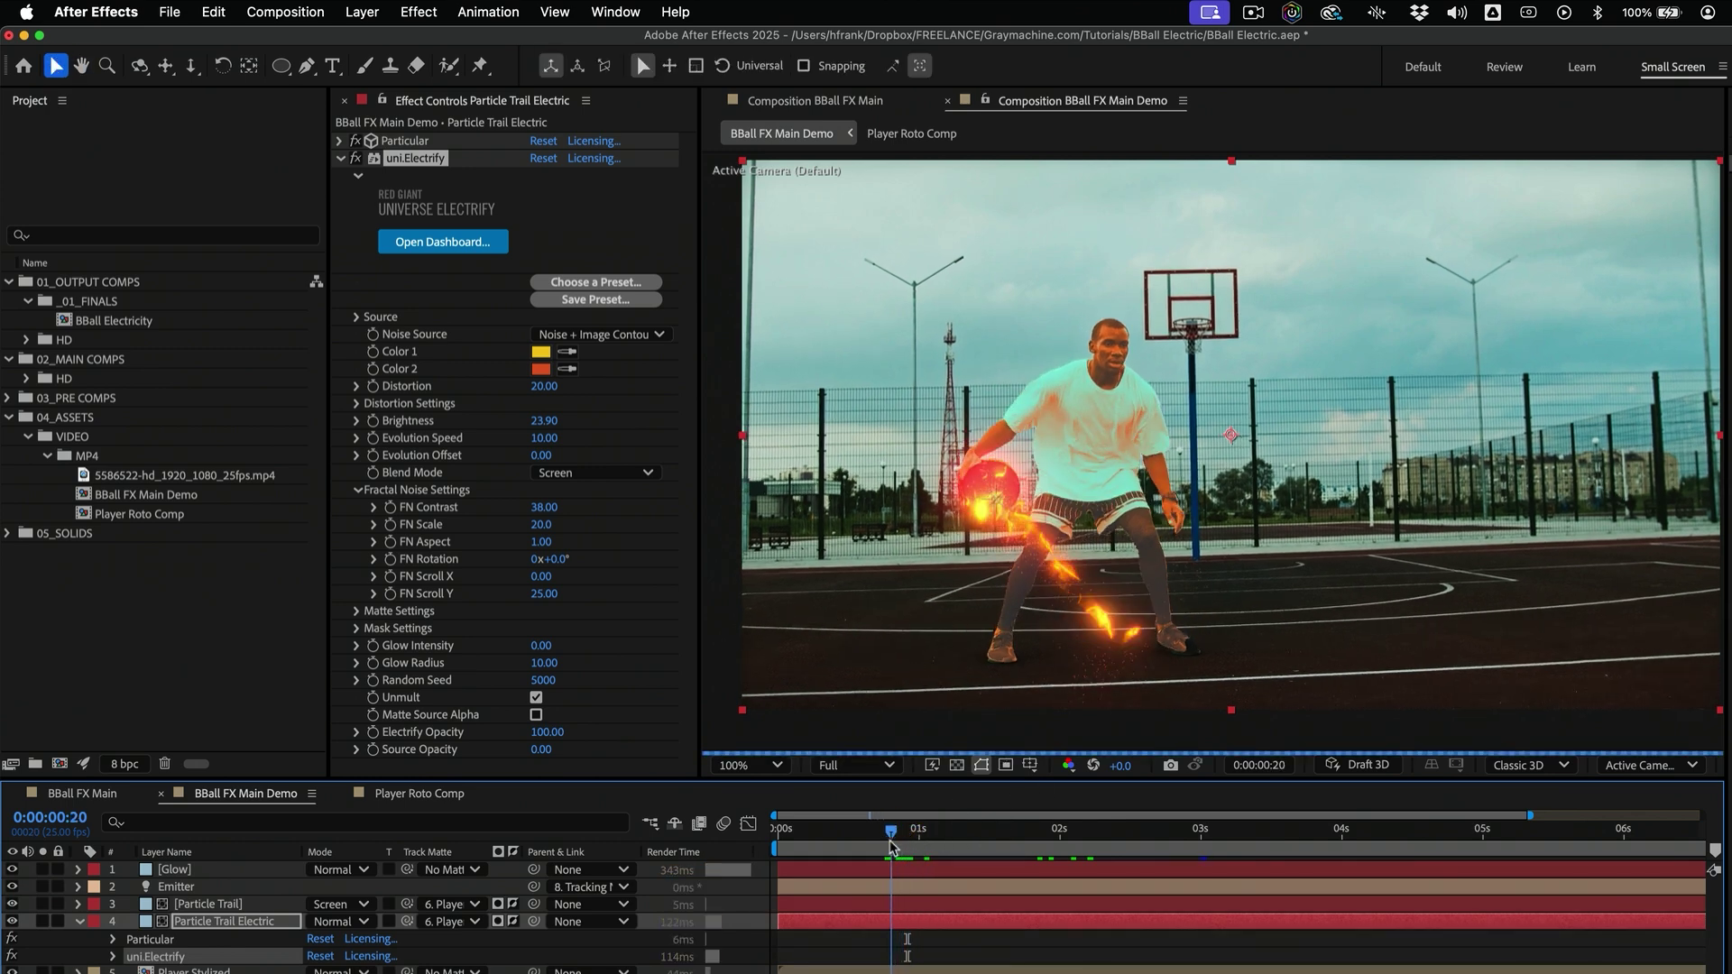
scroll(1169, 518, "up", 2)
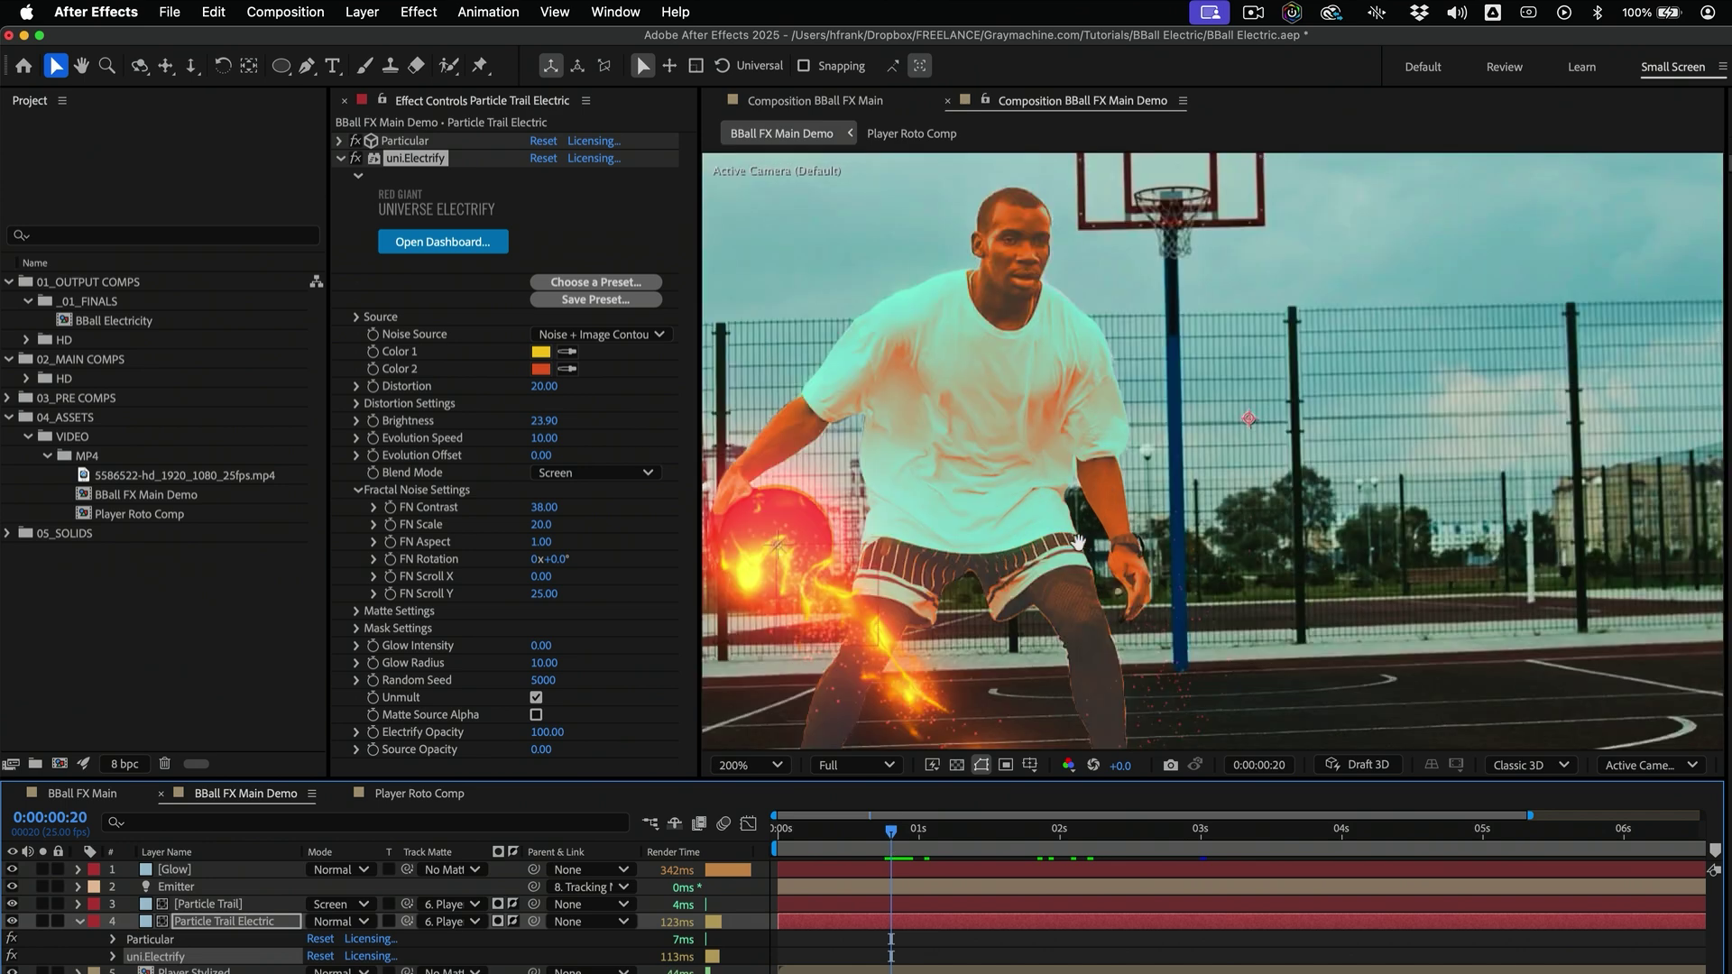
Compare a Glow Intensity of 25 in Particle Trail Electric's uni.Electrify effect and settle on 2
left_click(541, 646)
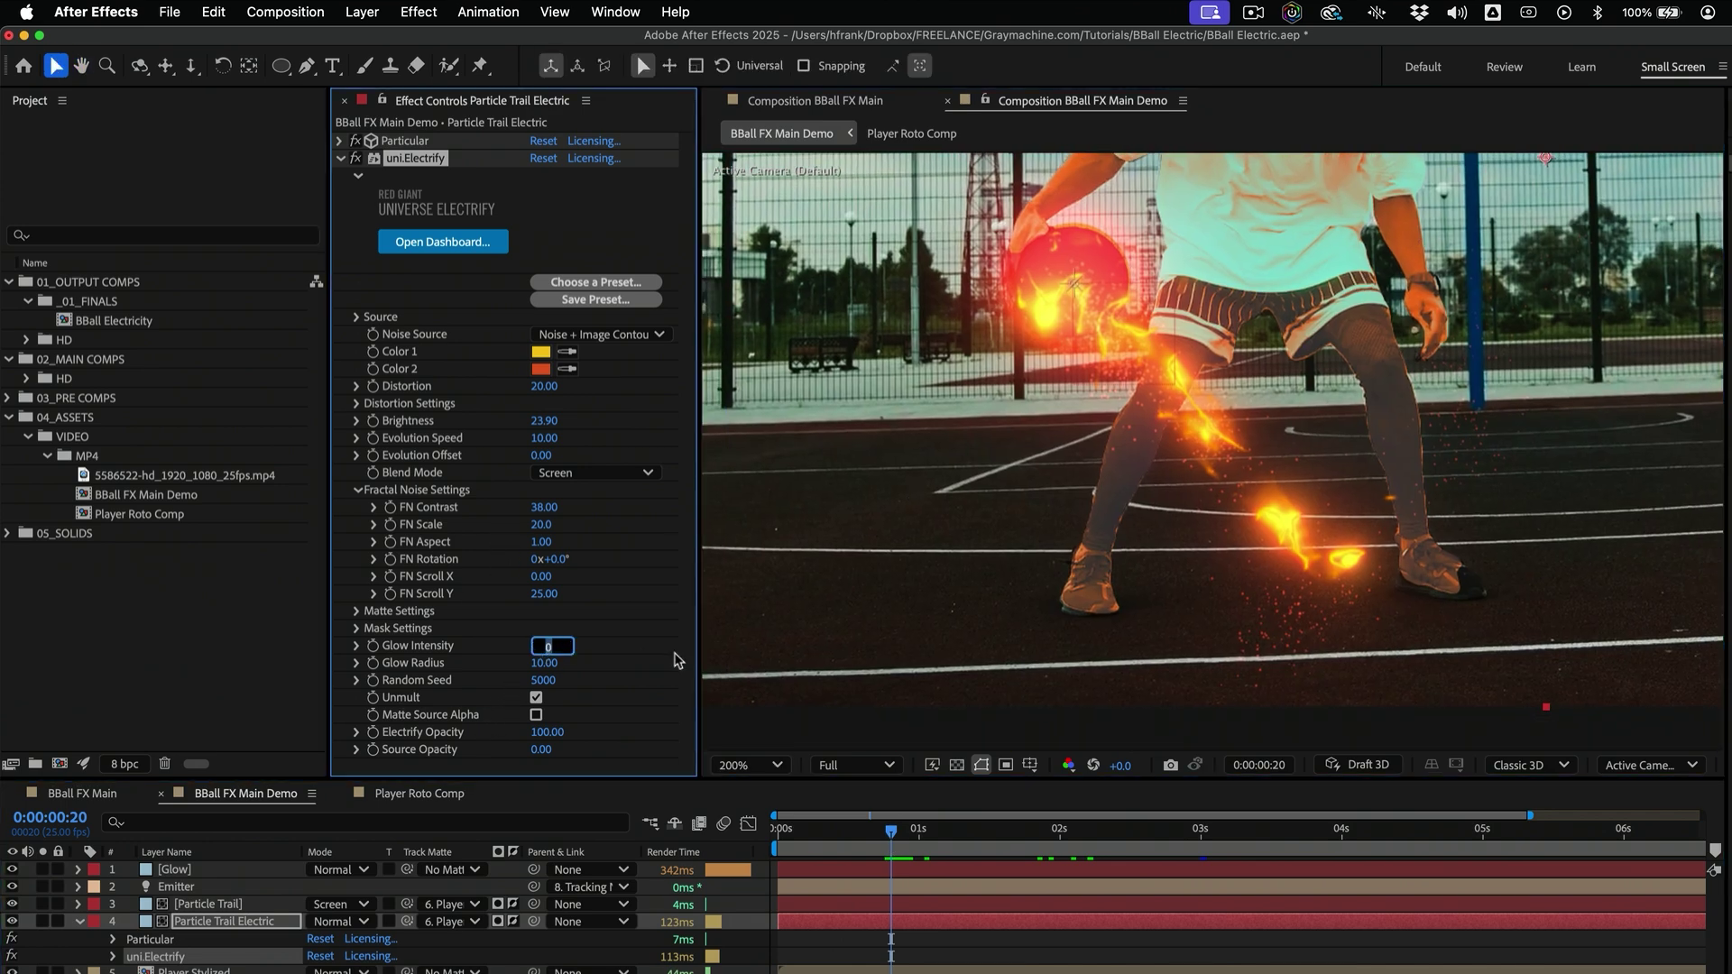
type("25")
key("Return")
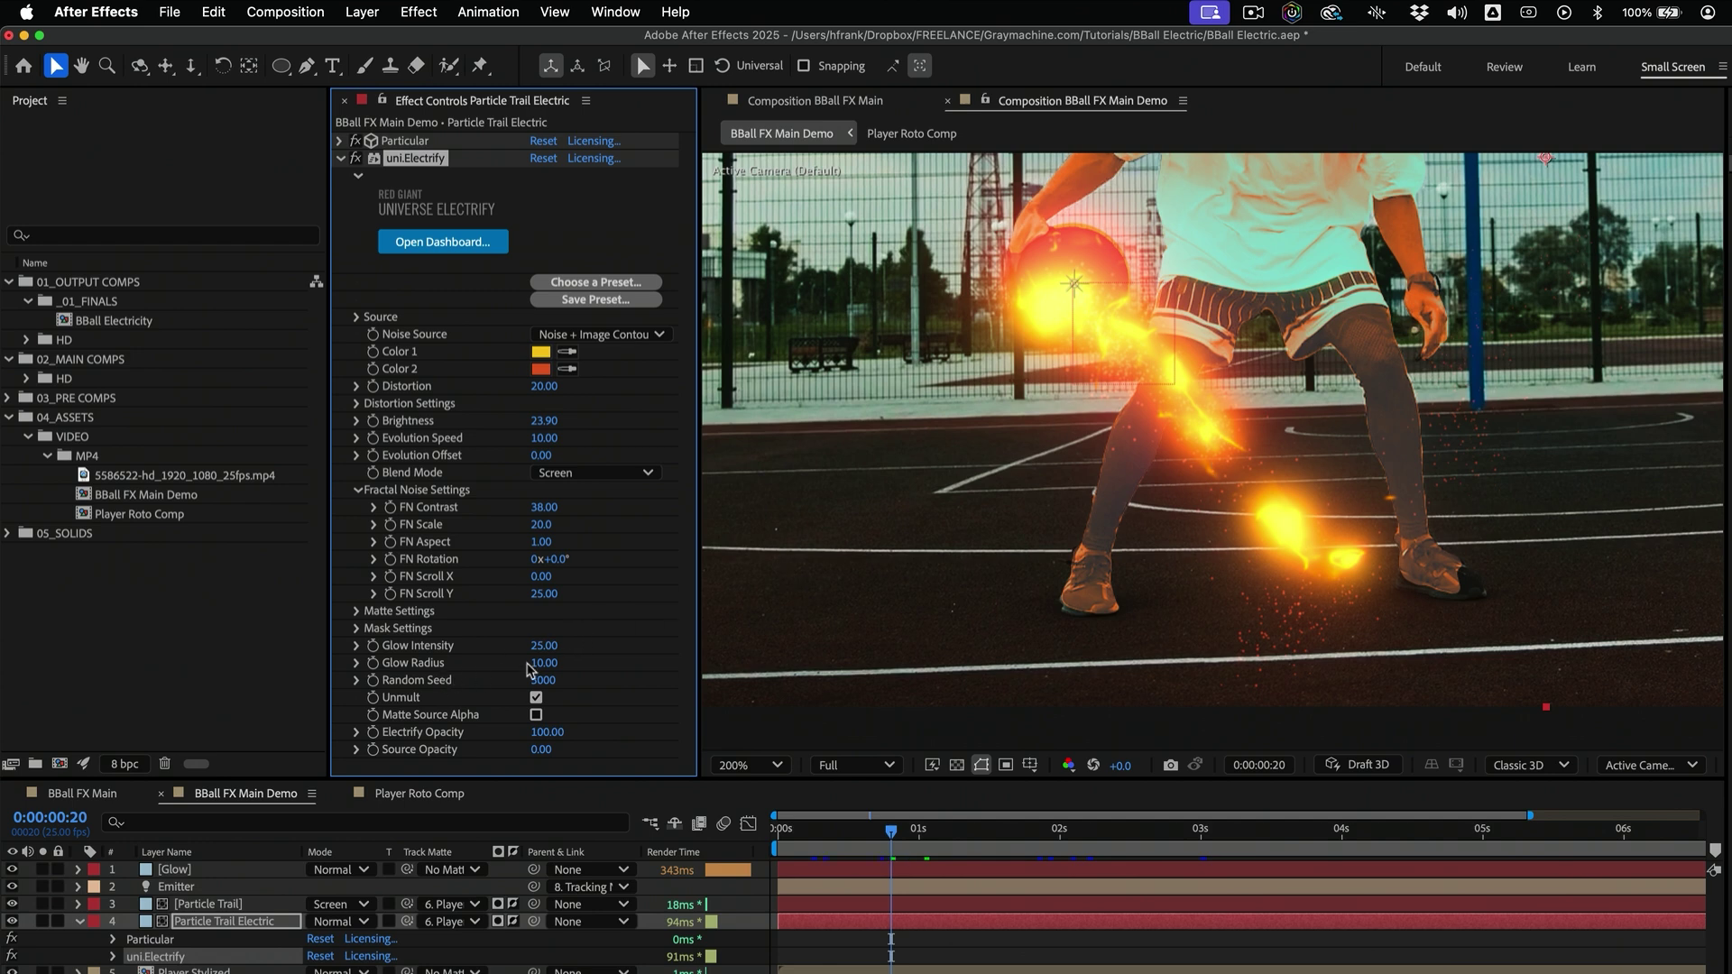
key("Return")
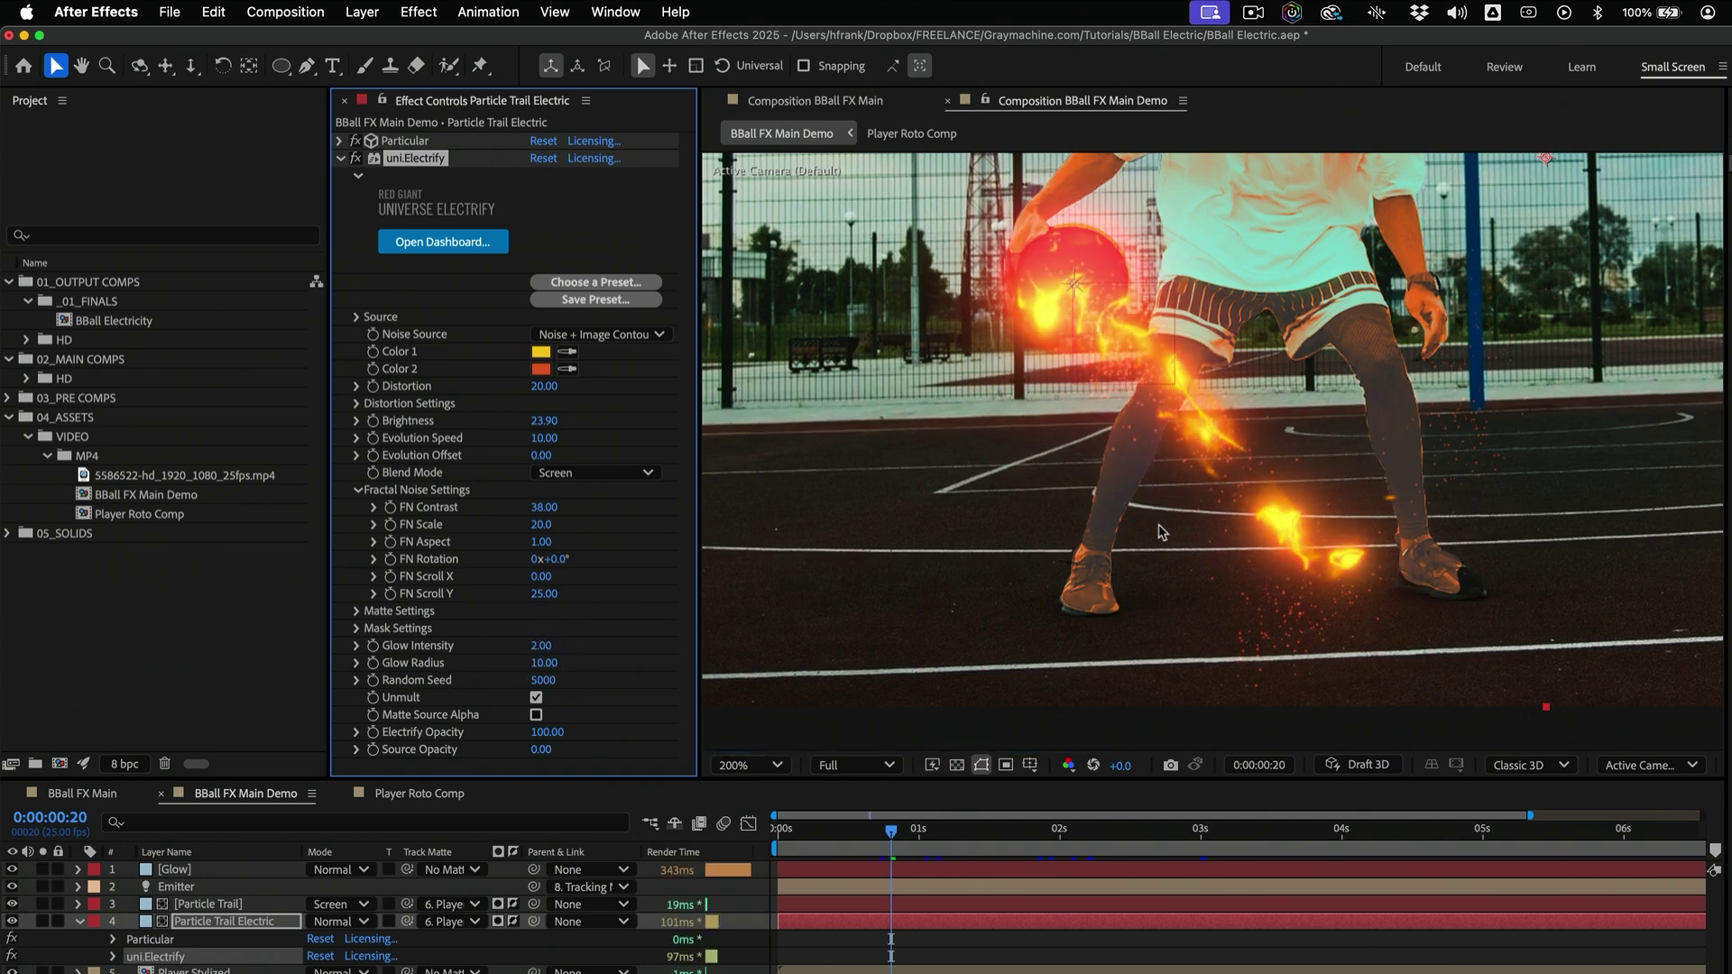
key("comma")
key("space")
left_click_drag(1154, 444, 1108, 481)
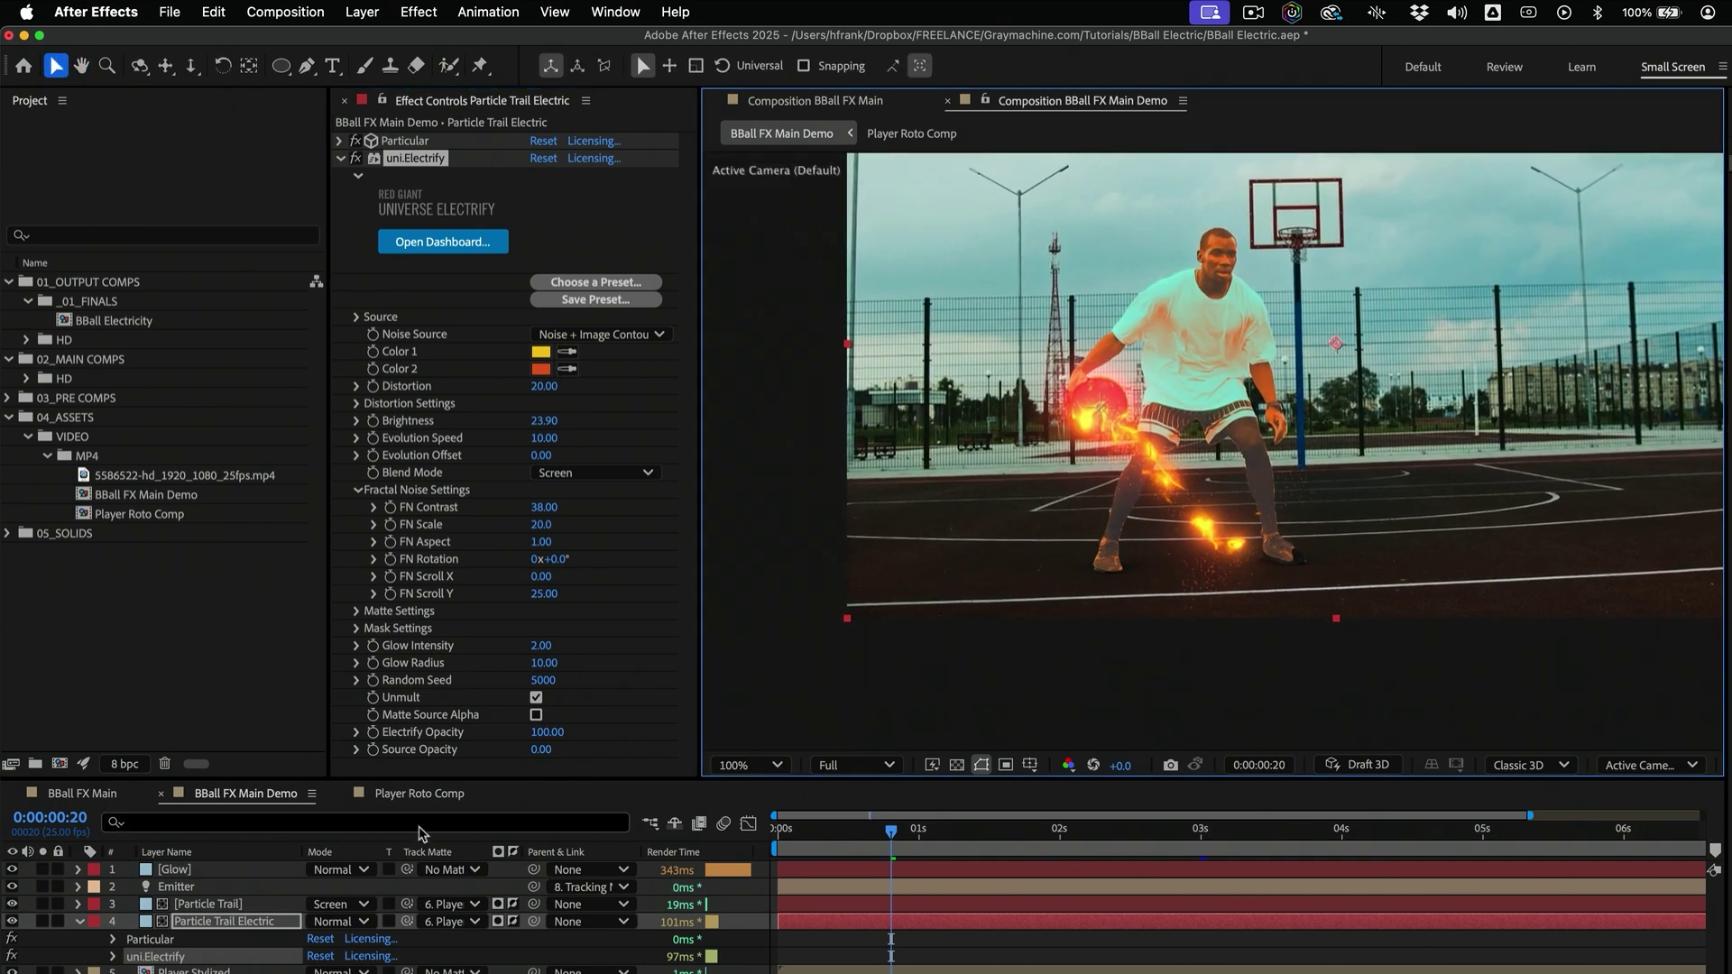